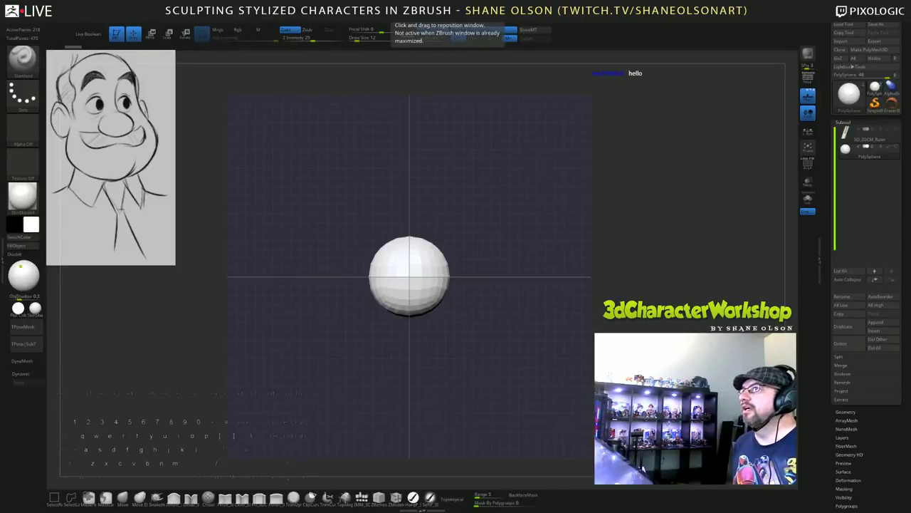
pyautogui.press('t')
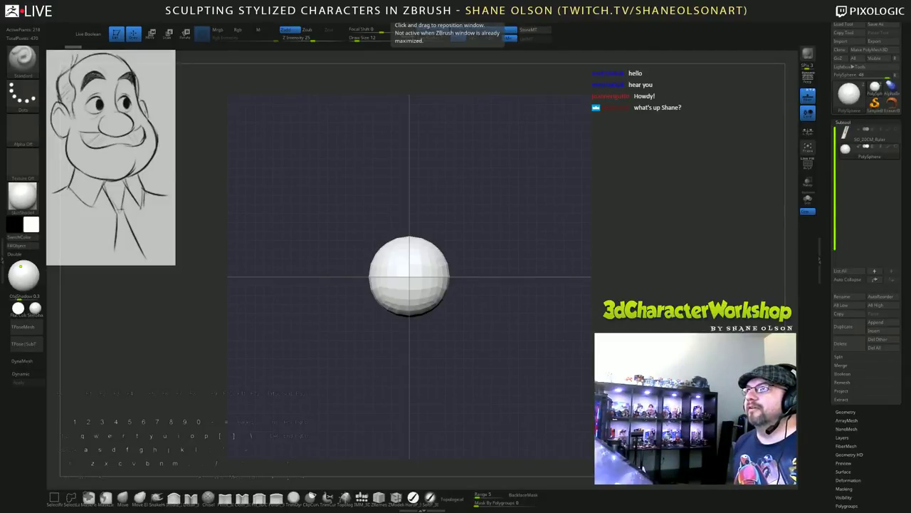
pyautogui.press('ctrl')
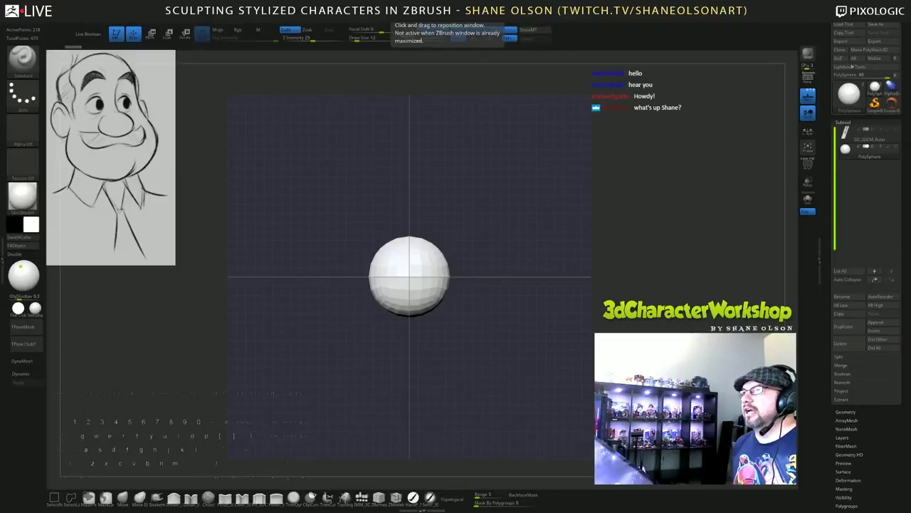
pyautogui.press('space')
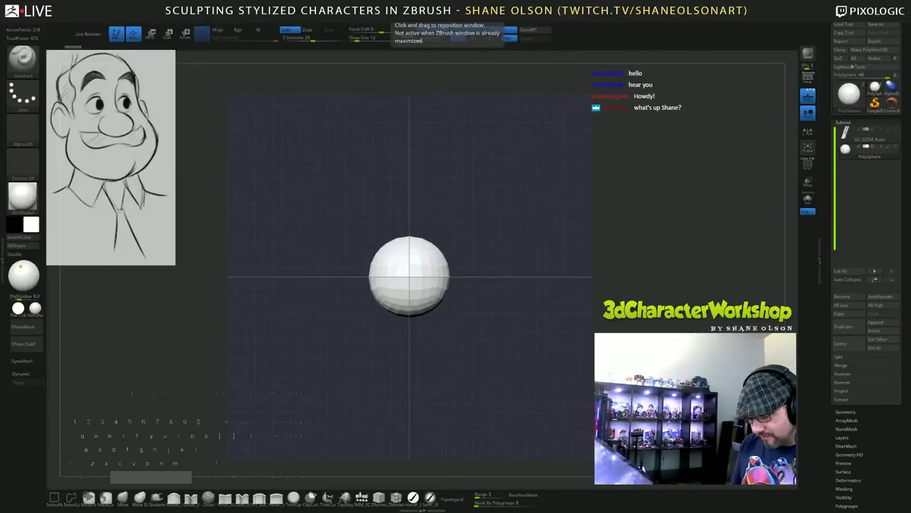
pyautogui.write('sa a ')
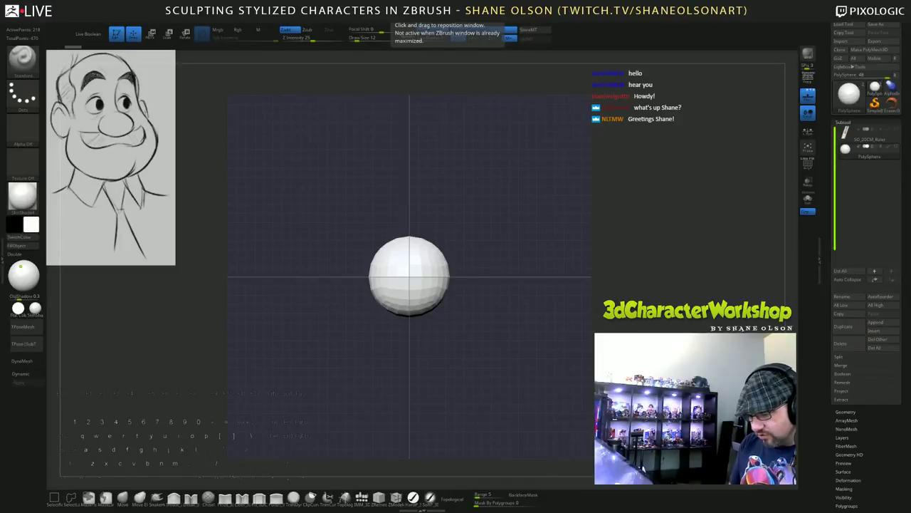
pyautogui.write('you know h')
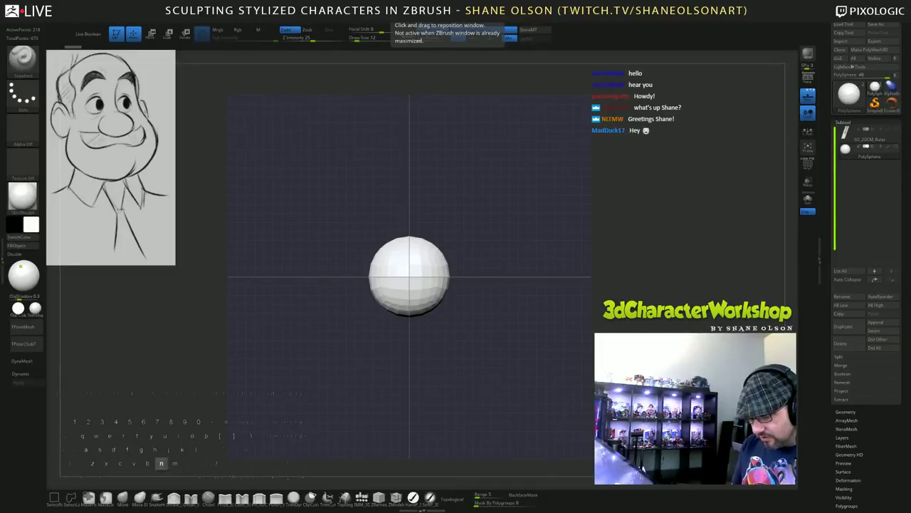
pyautogui.write('te')
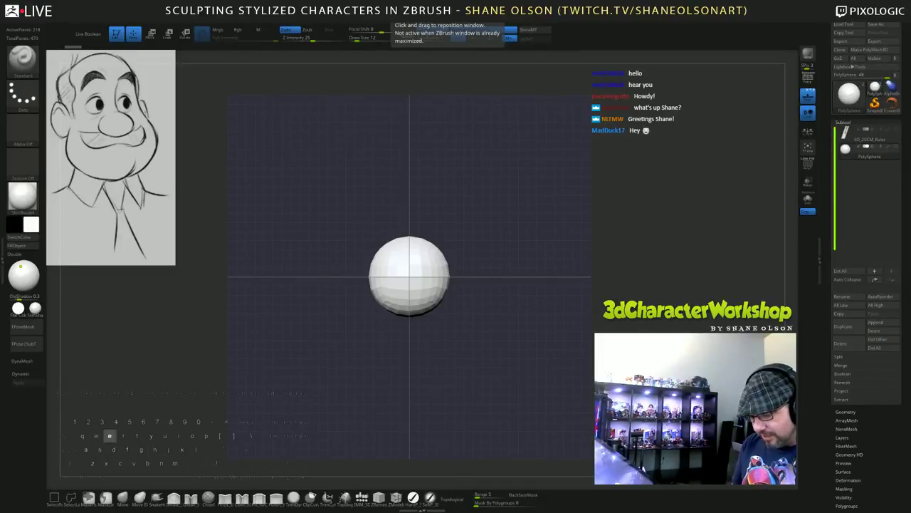
pyautogui.write('as')
pyautogui.press('shift')
pyautogui.press('space')
pyautogui.hotkey('shift', '2')
pyautogui.press('s')
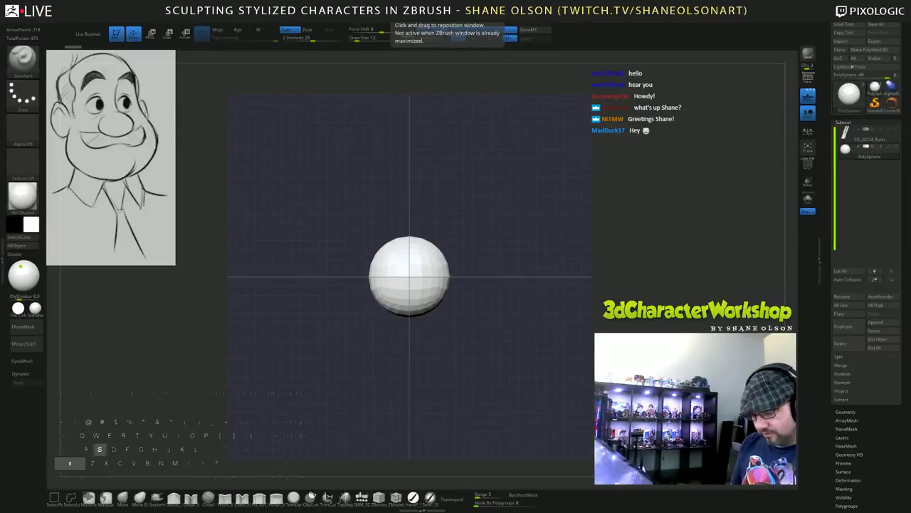
pyautogui.press('a')
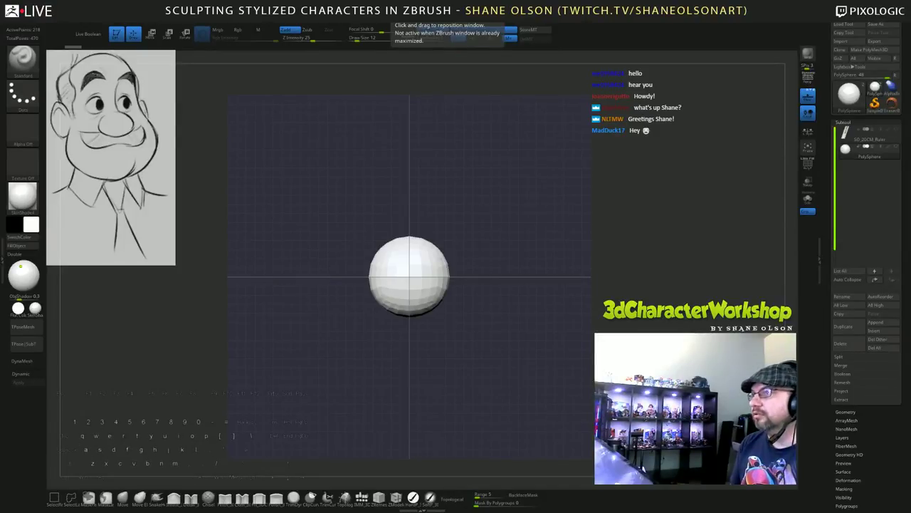
pyautogui.press('a')
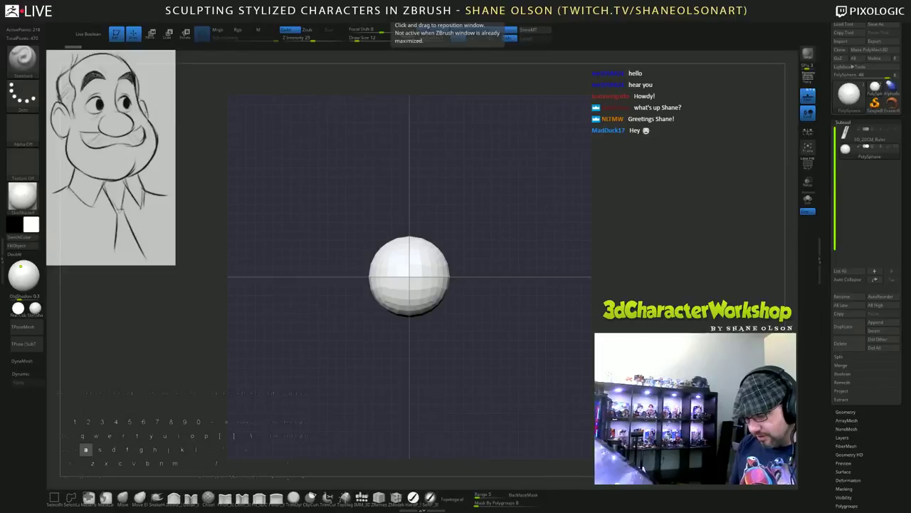
pyautogui.press('m')
pyautogui.press('space')
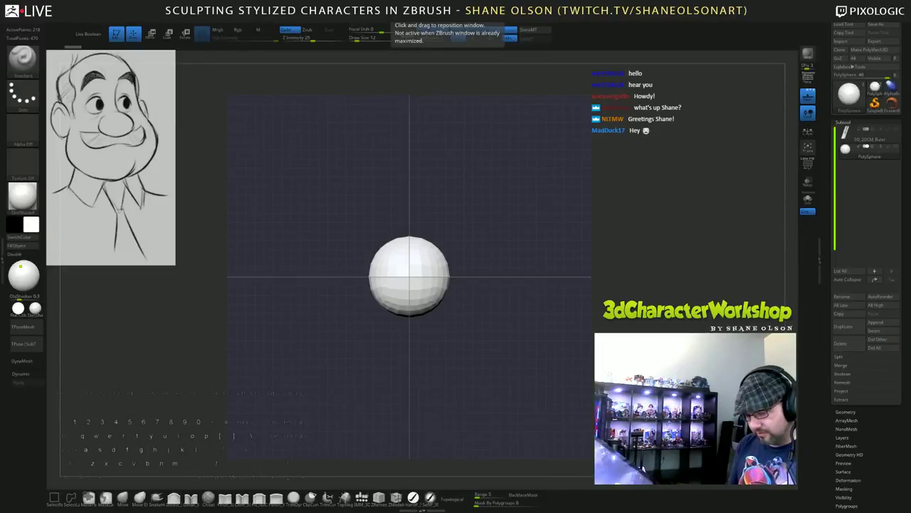
pyautogui.press('w')
pyautogui.press('BackSpace')
pyautogui.press('o')
pyautogui.press('n')
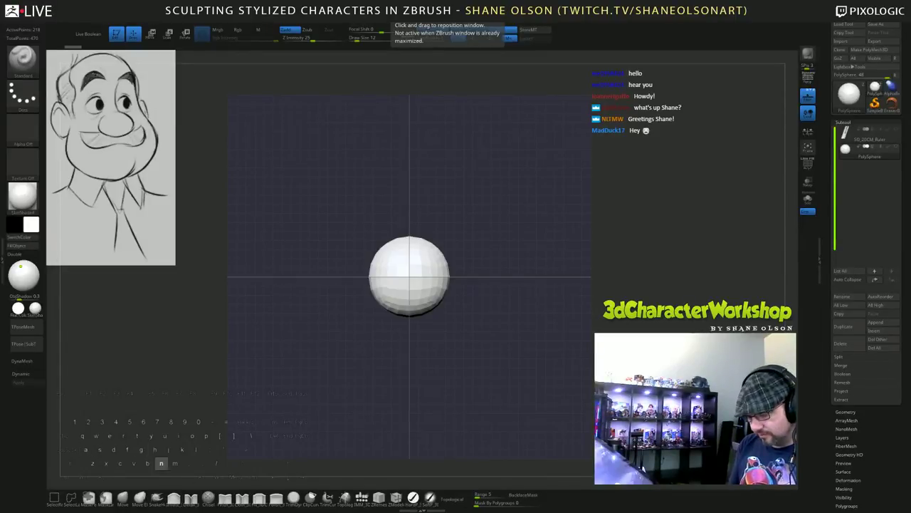
pyautogui.hotkey('shift', '2')
pyautogui.press('o')
pyautogui.press('i')
pyautogui.press('c')
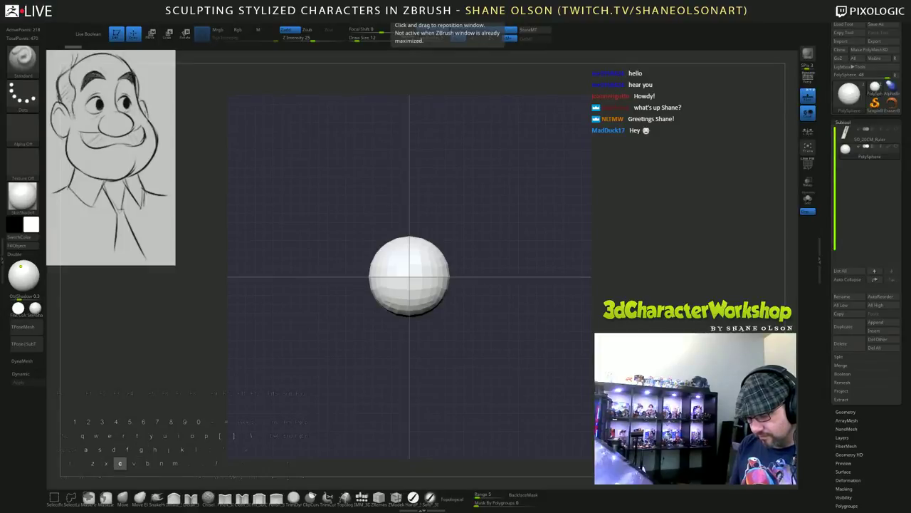
pyautogui.press('c')
pyautogui.press('a')
pyautogui.press('t')
pyautogui.hotkey('shift', '1')
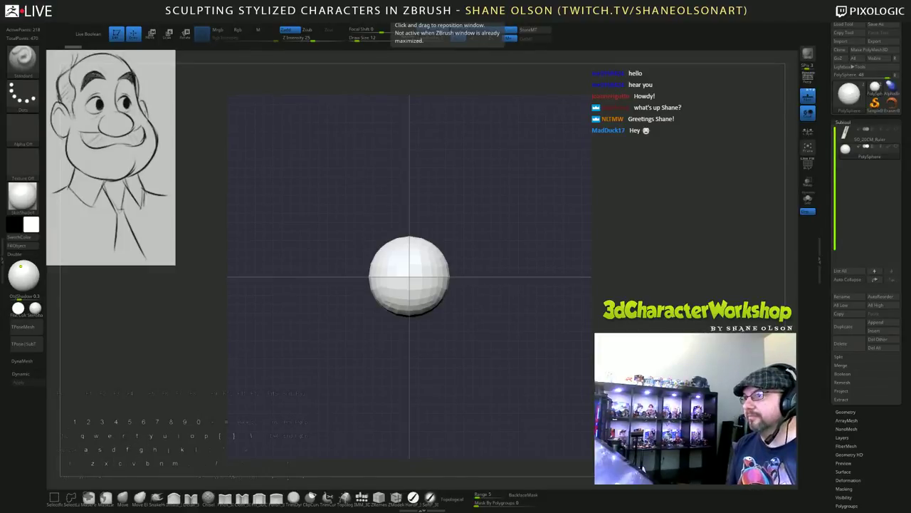
pyautogui.press('space')
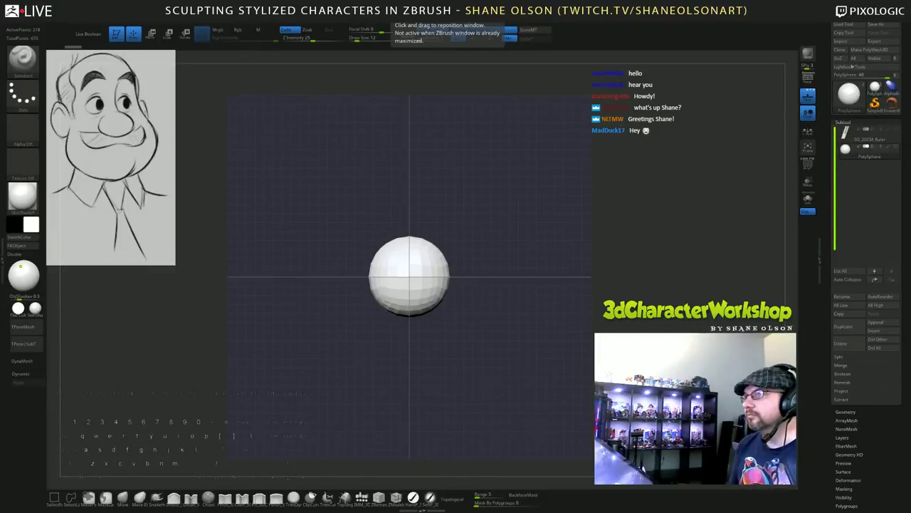
pyautogui.press('BackSpace')
pyautogui.press('BackSpace')
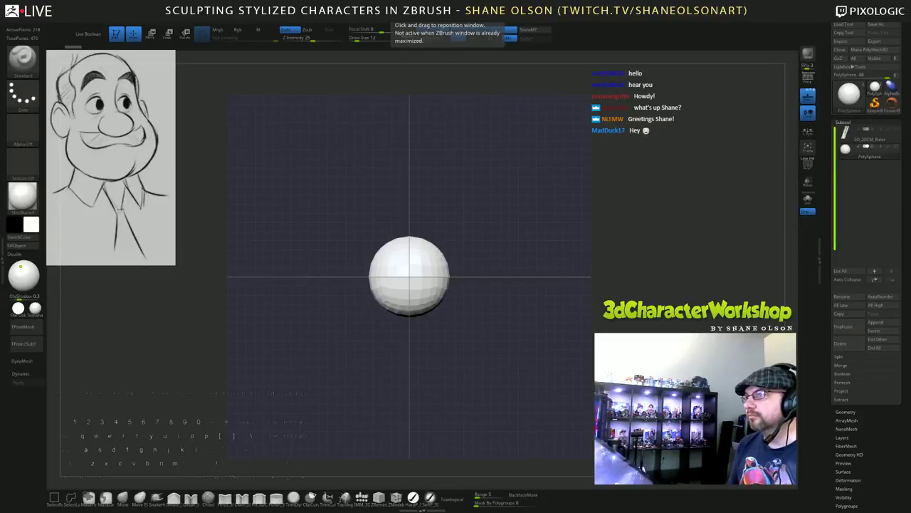
pyautogui.write('wh')
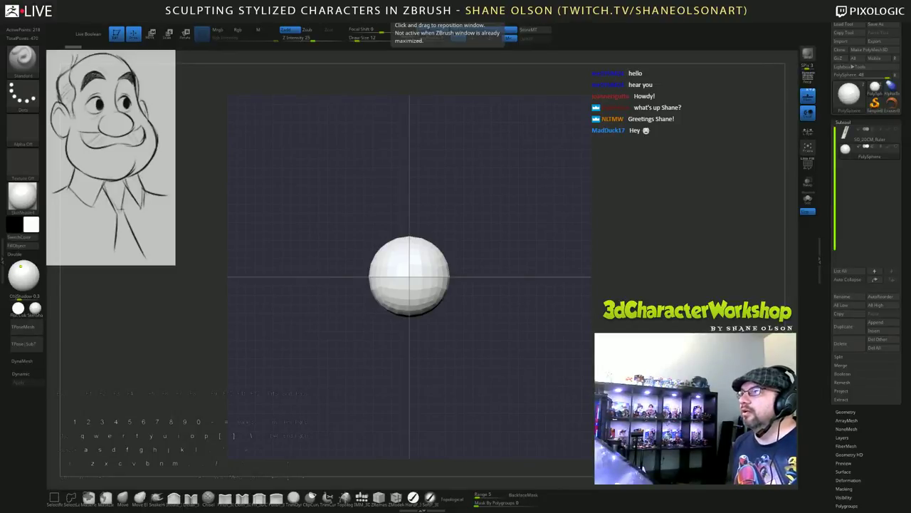
pyautogui.press('ctrl')
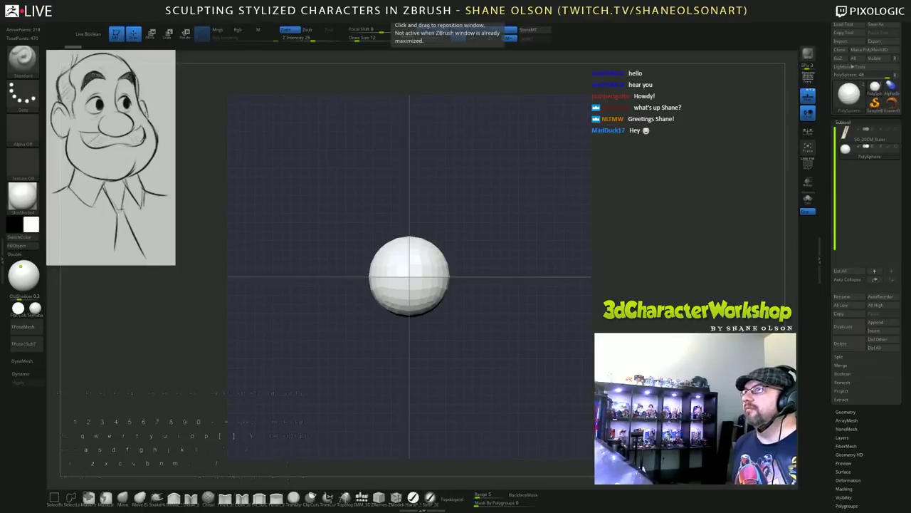
pyautogui.press('alt')
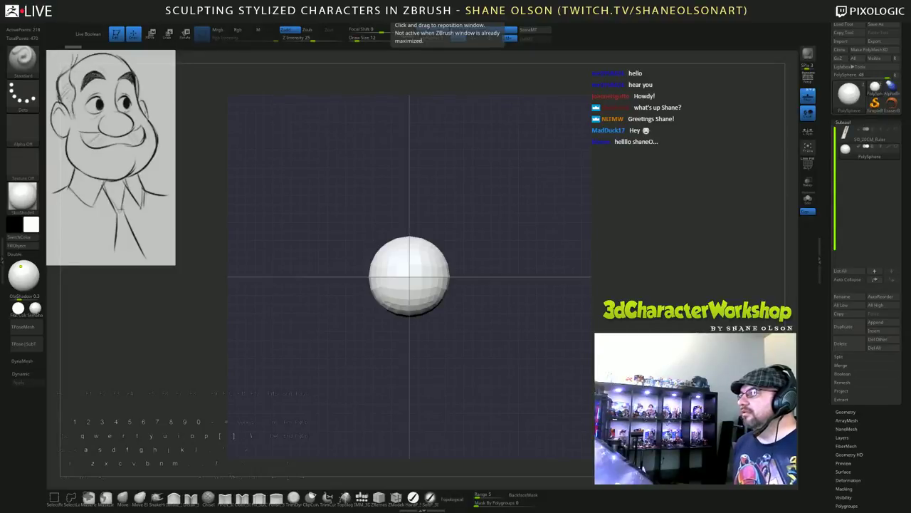
pyautogui.press('x')
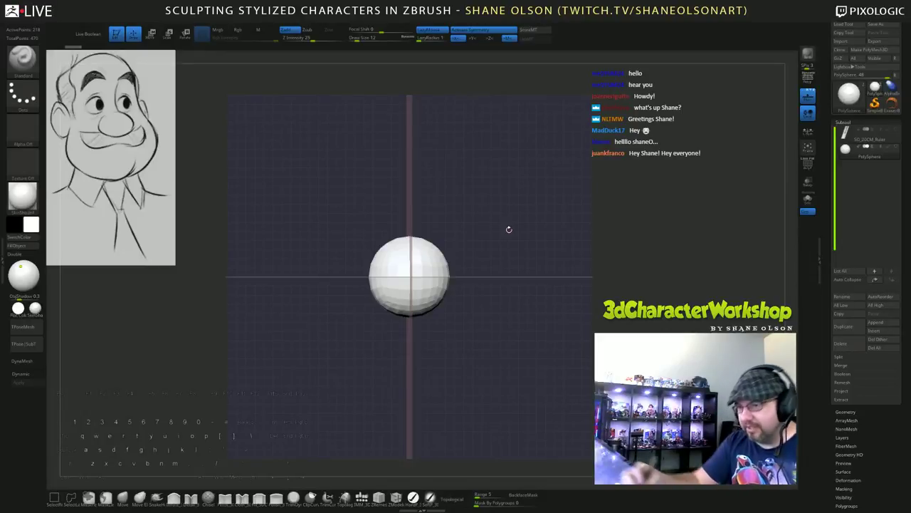
# Subdivide the sphere once to give it a smoother, denser mesh.
pyautogui.moveTo(496, 292); pyautogui.dragTo(509, 311)
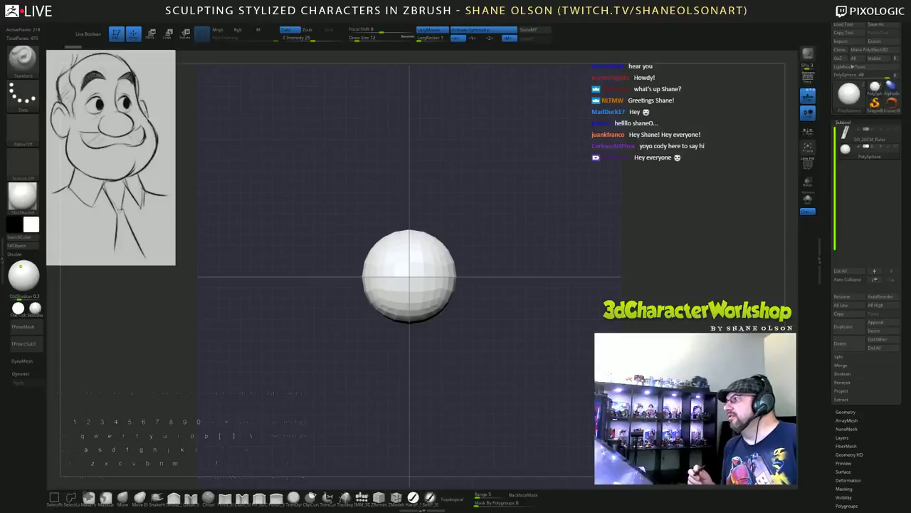
pyautogui.keyDown('alt'); pyautogui.moveTo(583, 297); pyautogui.dragTo(582, 292); pyautogui.keyUp('alt')
pyautogui.keyDown('alt'); pyautogui.moveTo(567, 245); pyautogui.dragTo(566, 215); pyautogui.keyUp('alt')
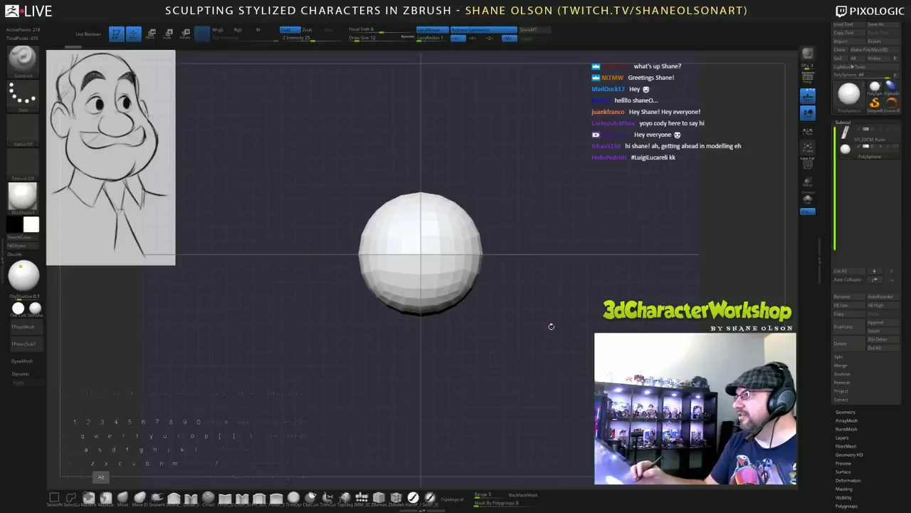
pyautogui.moveTo(551, 325)
pyautogui.keyDown('alt'); pyautogui.mouseDown()
pyautogui.moveTo(552, 345)
pyautogui.moveTo(556, 295)
pyautogui.moveTo(551, 308)
pyautogui.mouseUp(); pyautogui.keyUp('alt')
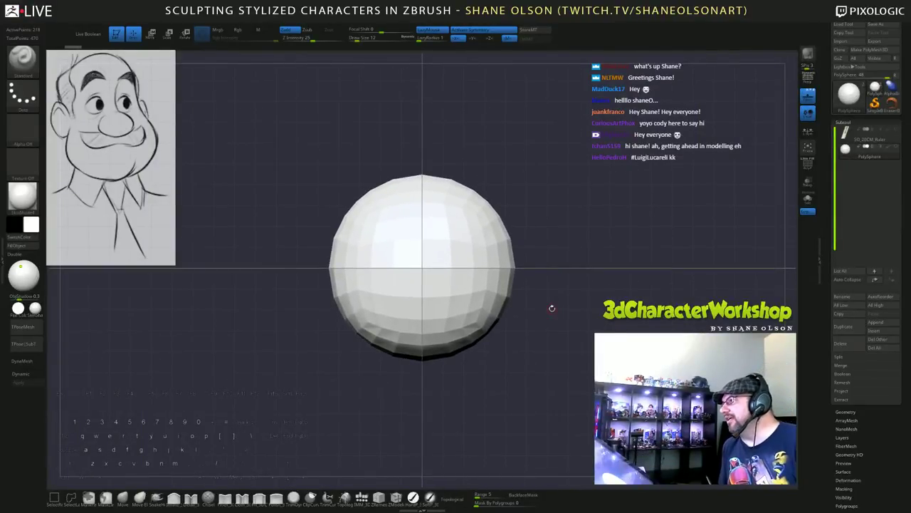
pyautogui.keyDown('alt'); pyautogui.moveTo(552, 308); pyautogui.dragTo(553, 322); pyautogui.keyUp('alt')
pyautogui.keyDown('alt'); pyautogui.moveTo(586, 217); pyautogui.dragTo(588, 217); pyautogui.keyUp('alt')
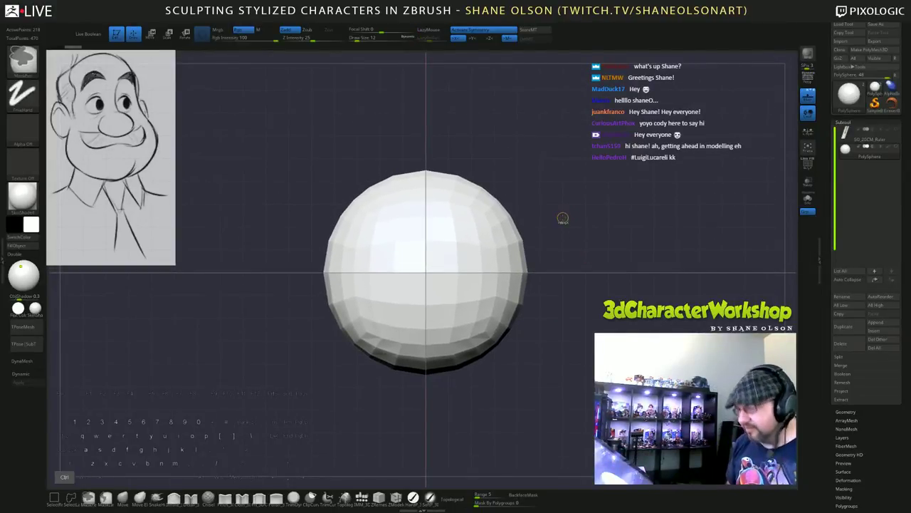
pyautogui.hotkey('ctrl', 'd')
pyautogui.keyDown('alt'); pyautogui.moveTo(563, 216); pyautogui.dragTo(552, 235); pyautogui.keyUp('alt')
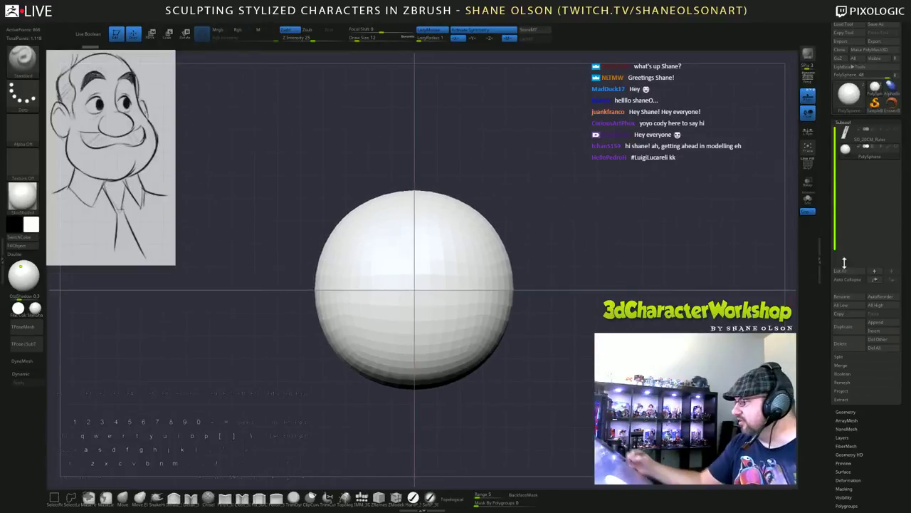
# Delete the sphere's lower subdivision level in its geometry settings.
pyautogui.moveTo(831, 243); pyautogui.dragTo(827, 220)
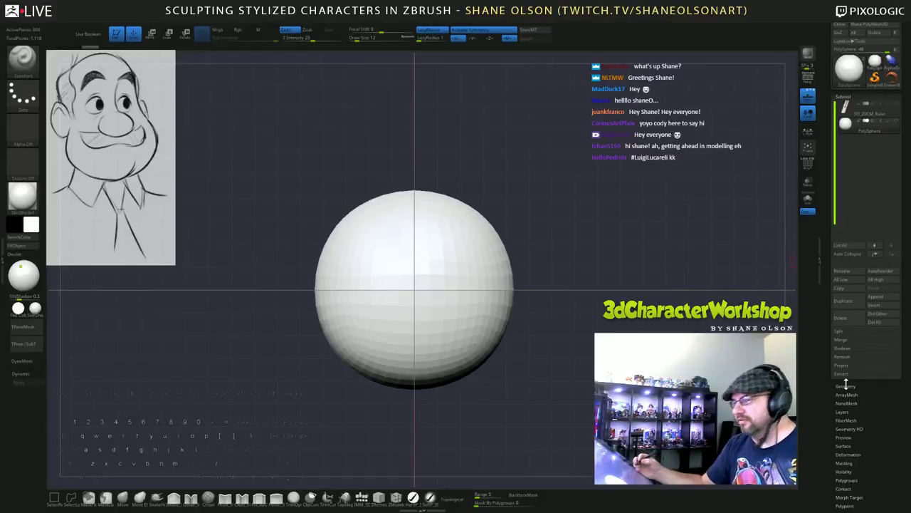
pyautogui.click(846, 385)
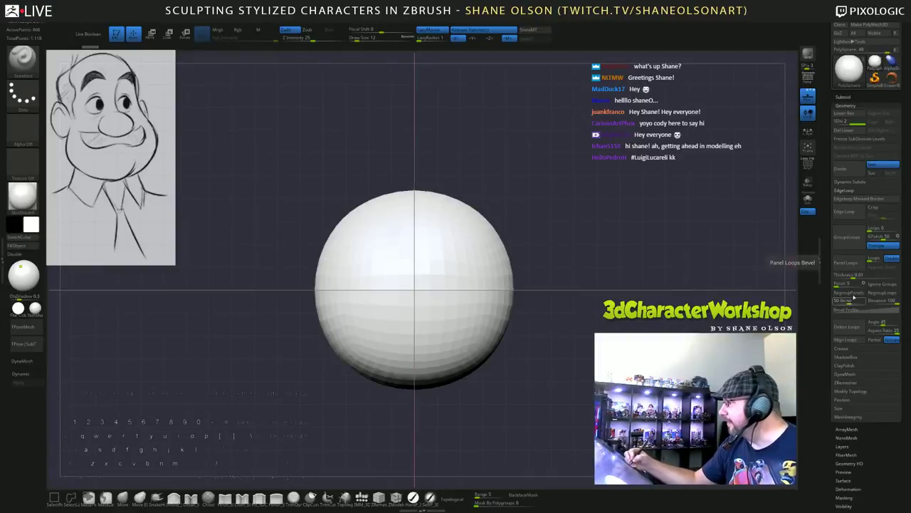
pyautogui.click(849, 132)
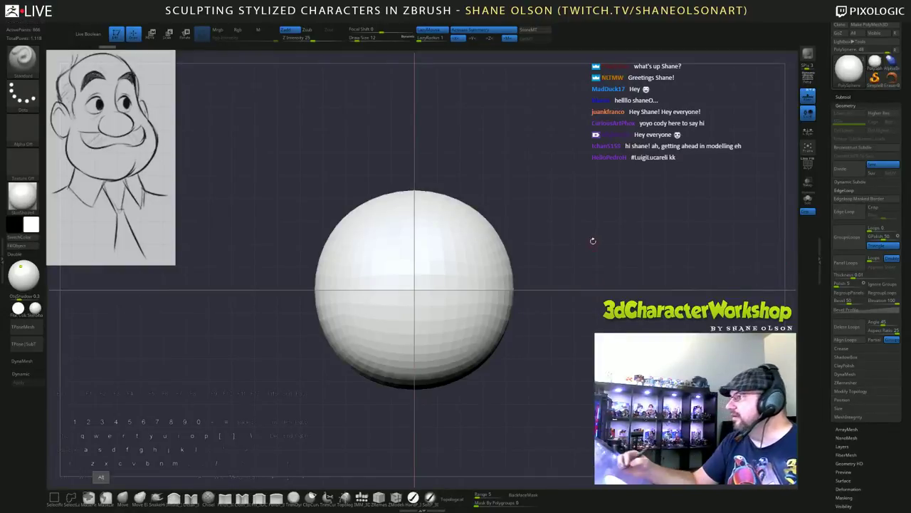
# Hide the floor grid around the sphere.
pyautogui.keyDown('alt'); pyautogui.moveTo(593, 240); pyautogui.dragTo(597, 252); pyautogui.keyUp('alt')
pyautogui.keyDown('alt'); pyautogui.moveTo(596, 349); pyautogui.dragTo(581, 332); pyautogui.keyUp('alt')
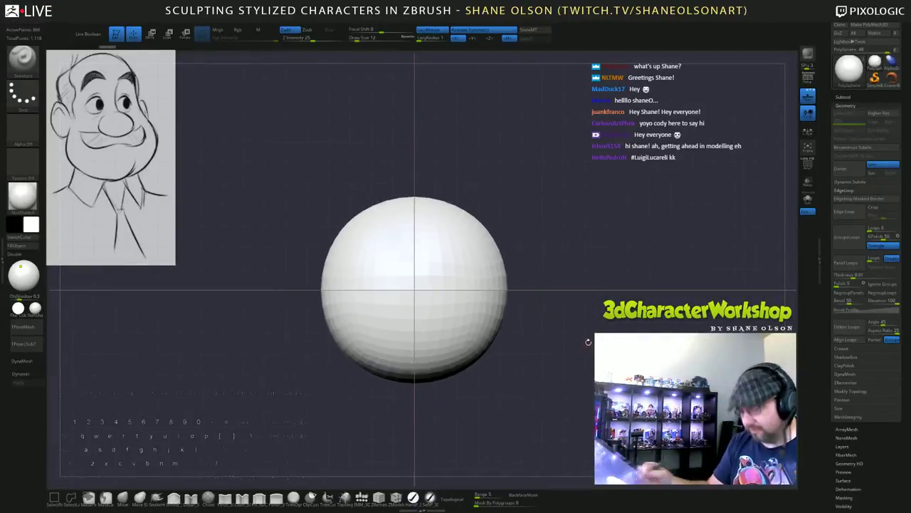
pyautogui.click(808, 96)
# Duplicate the sphere straight down with the Gizmo, overlapping the original, and scale the copy up slightly as the lower part of the head.
pyautogui.keyDown('alt'); pyautogui.moveTo(584, 279); pyautogui.dragTo(583, 301); pyautogui.keyUp('alt')
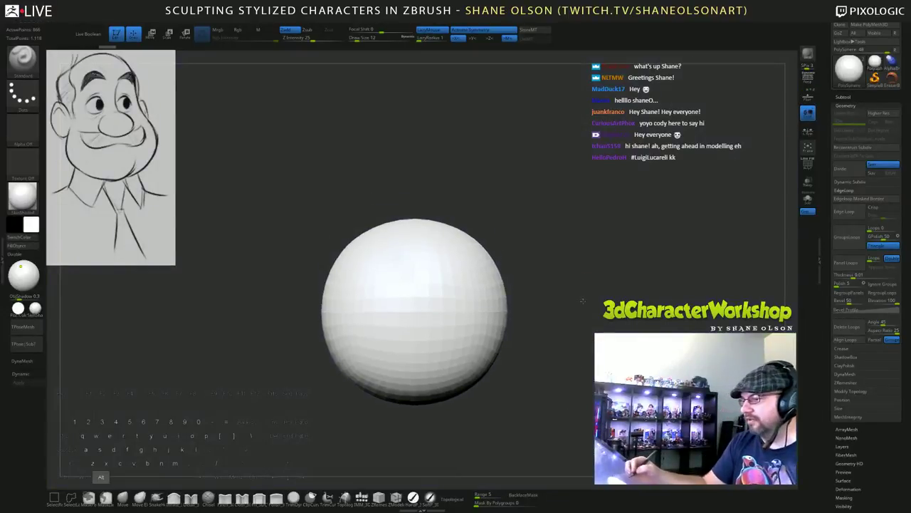
pyautogui.keyDown('alt'); pyautogui.moveTo(586, 377); pyautogui.dragTo(592, 345); pyautogui.keyUp('alt')
pyautogui.keyDown('alt'); pyautogui.moveTo(582, 411); pyautogui.dragTo(593, 321); pyautogui.keyUp('alt')
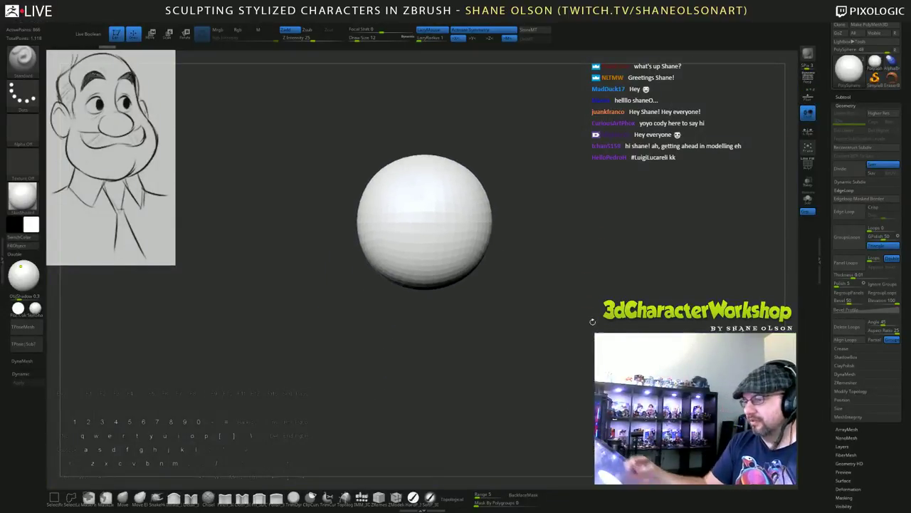
pyautogui.press('w')
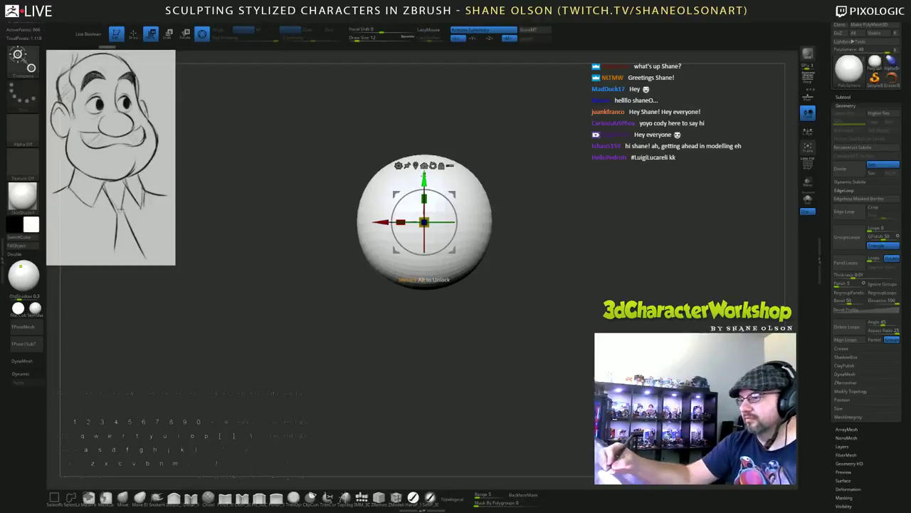
pyautogui.keyDown('ctrl'); pyautogui.moveTo(423, 178); pyautogui.dragTo(424, 244); pyautogui.keyUp('ctrl')
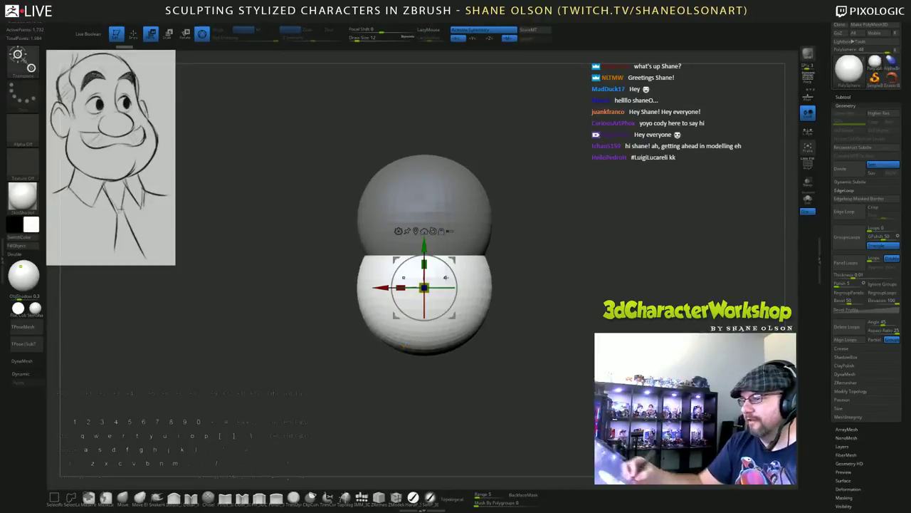
pyautogui.moveTo(427, 286); pyautogui.dragTo(435, 275)
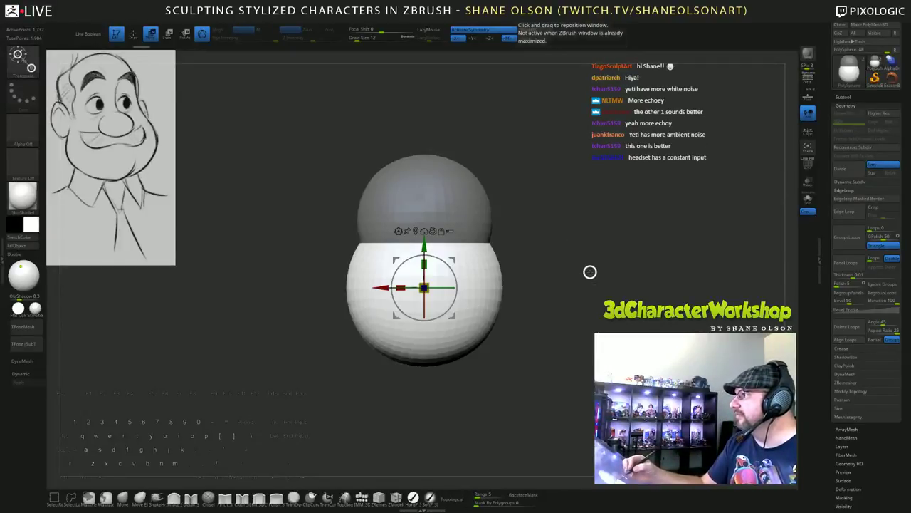
pyautogui.moveTo(590, 271); pyautogui.dragTo(564, 298)
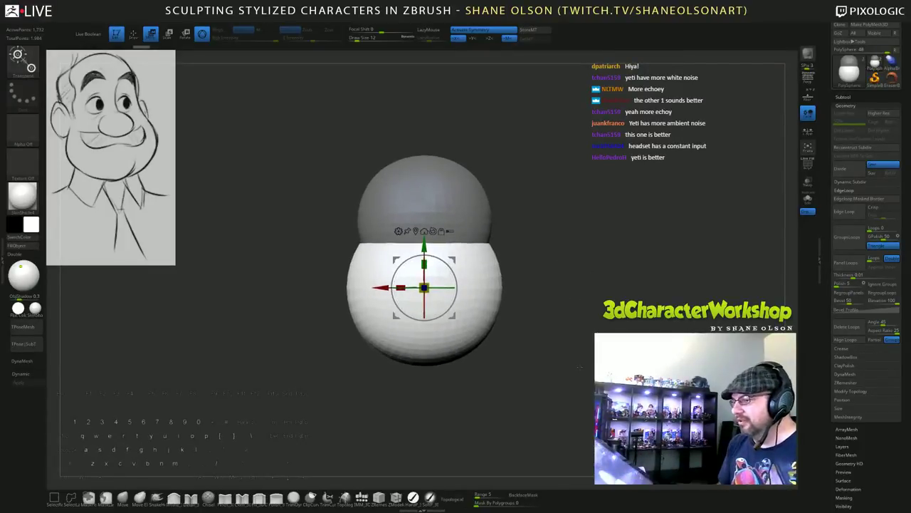
pyautogui.keyDown('alt'); pyautogui.moveTo(561, 346); pyautogui.dragTo(572, 322); pyautogui.keyUp('alt')
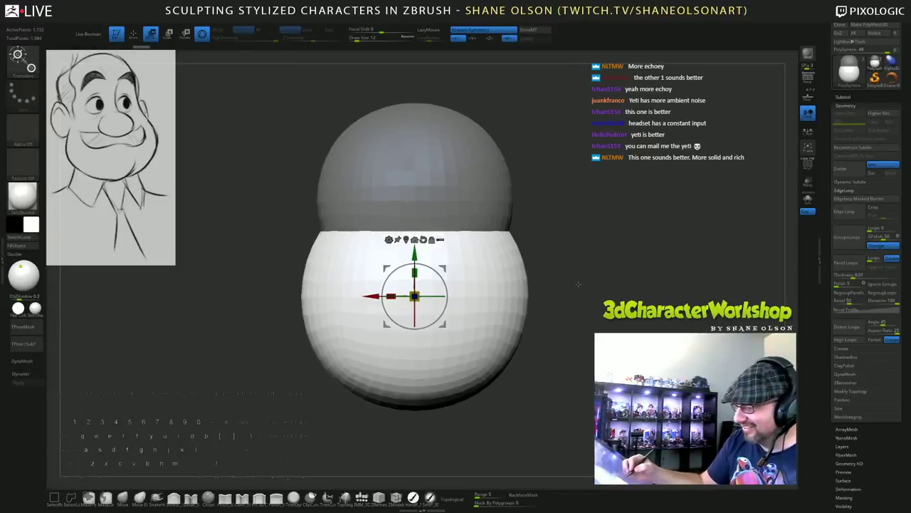
# Shift the unmasked lower sphere slightly forward along the depth axis in side view.
pyautogui.keyDown('alt'); pyautogui.moveTo(577, 285); pyautogui.dragTo(582, 289); pyautogui.keyUp('alt')
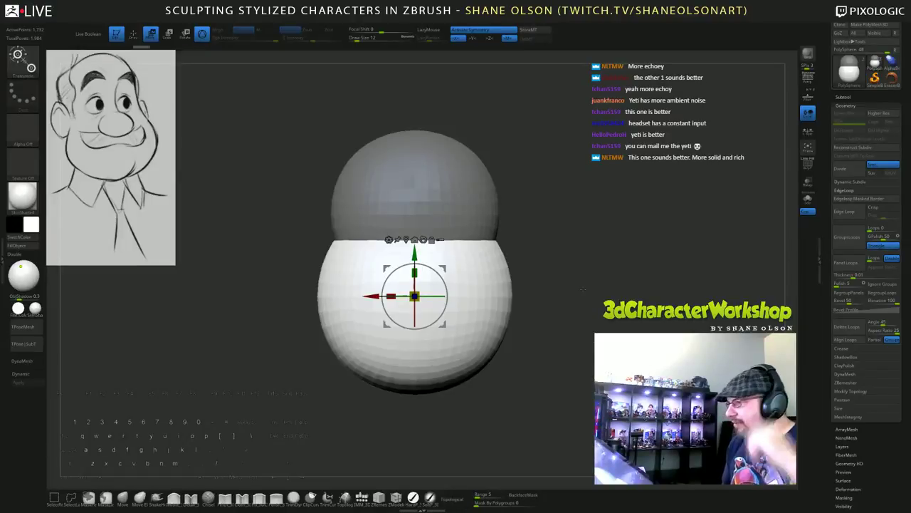
pyautogui.keyDown('alt'); pyautogui.moveTo(576, 300); pyautogui.dragTo(582, 304); pyautogui.keyUp('alt')
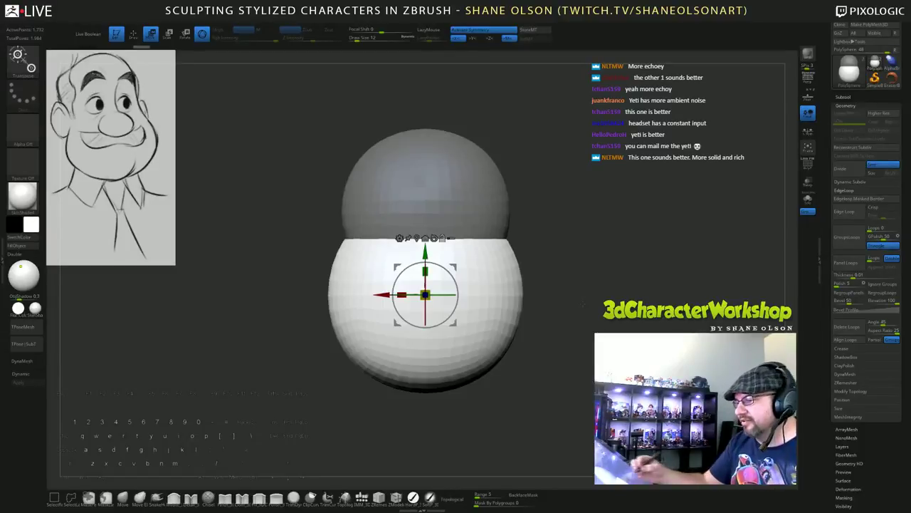
pyautogui.keyDown('alt'); pyautogui.moveTo(596, 291); pyautogui.dragTo(567, 274); pyautogui.keyUp('alt')
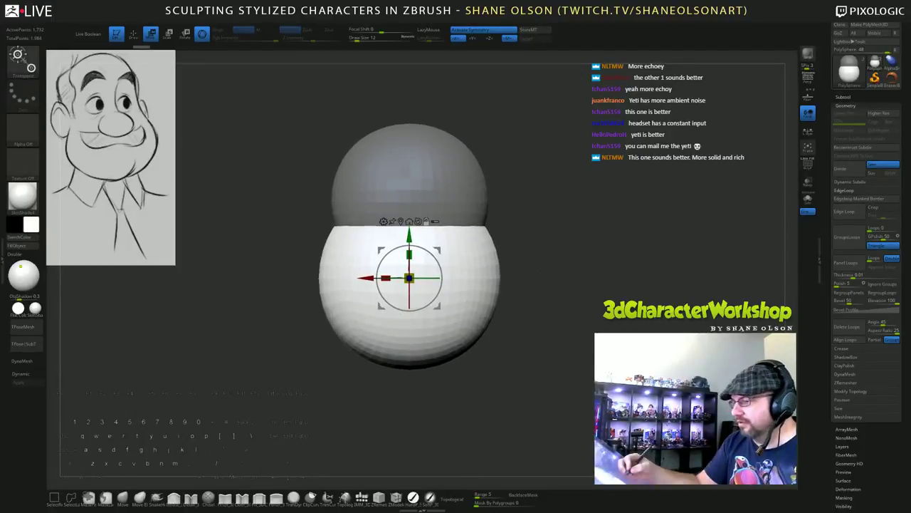
pyautogui.keyDown('alt'); pyautogui.moveTo(567, 276); pyautogui.dragTo(602, 281, button='right'); pyautogui.keyUp('alt')
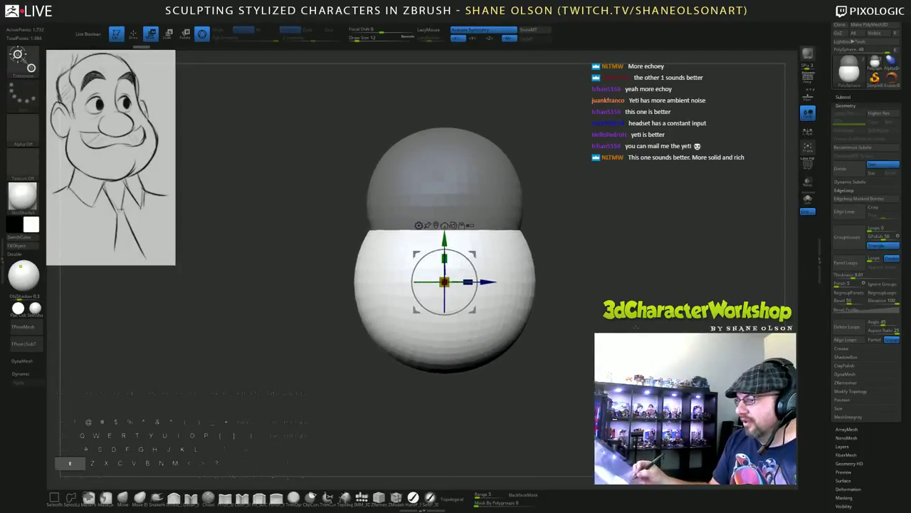
pyautogui.moveTo(489, 282); pyautogui.dragTo(516, 283)
pyautogui.moveTo(612, 285); pyautogui.dragTo(509, 284)
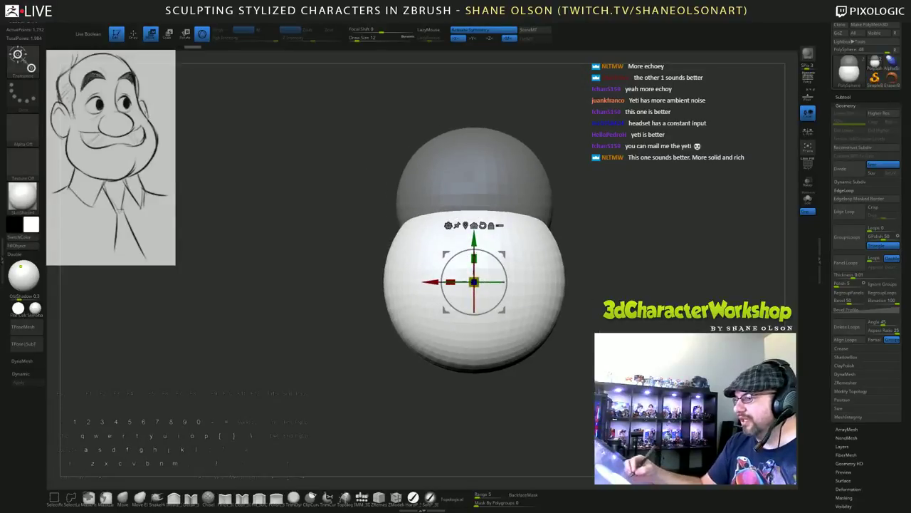
# Clear the mask and turn on Dynamic Subdiv for the two-sphere mesh, returning to Draw mode.
pyautogui.keyDown('alt'); pyautogui.moveTo(626, 320); pyautogui.dragTo(652, 340); pyautogui.keyUp('alt')
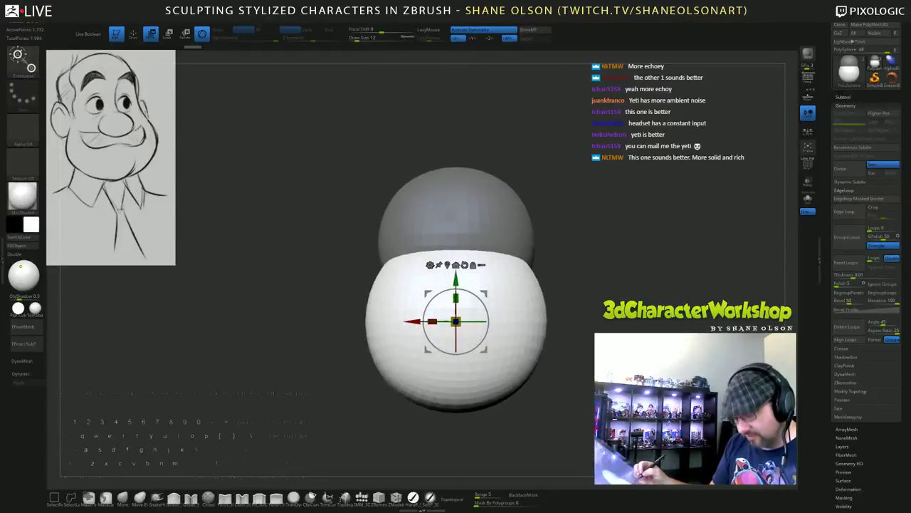
pyautogui.keyDown('ctrl'); pyautogui.moveTo(570, 257); pyautogui.dragTo(588, 276); pyautogui.keyUp('ctrl')
pyautogui.press('d')
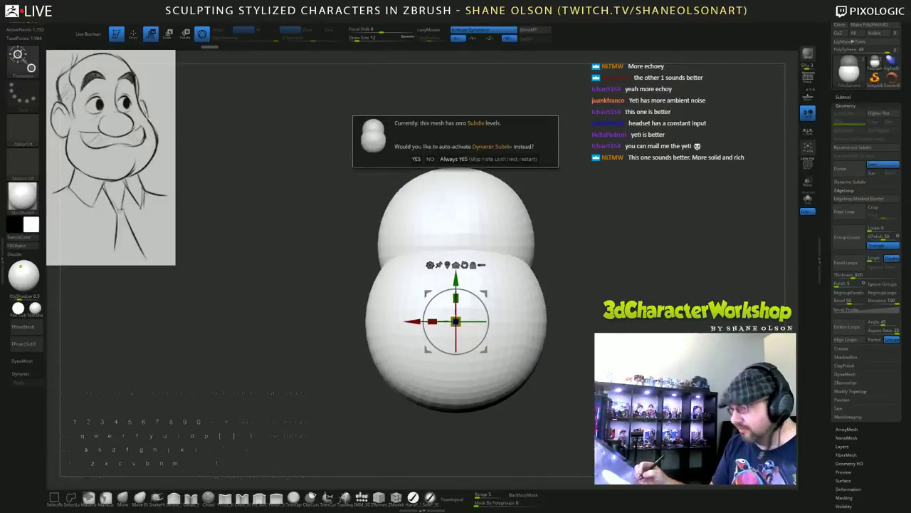
pyautogui.click(441, 158)
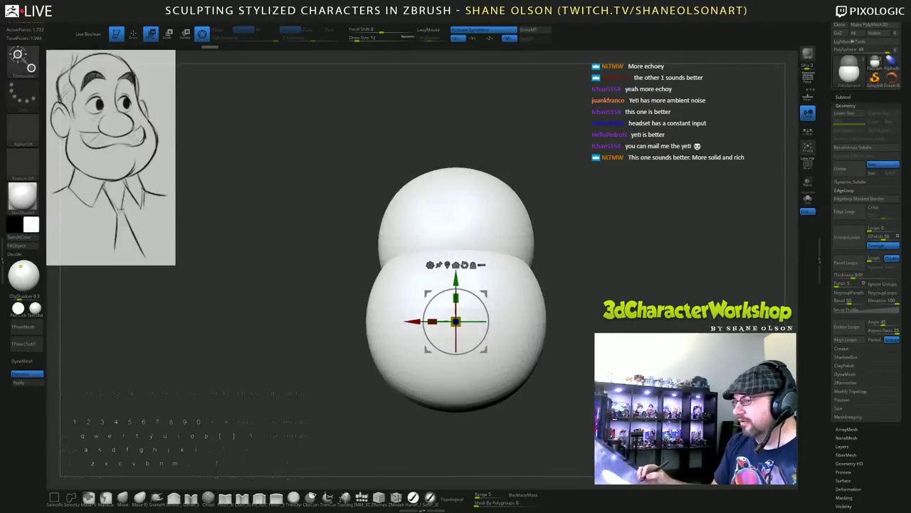
pyautogui.press('q')
pyautogui.moveTo(570, 285); pyautogui.dragTo(612, 286)
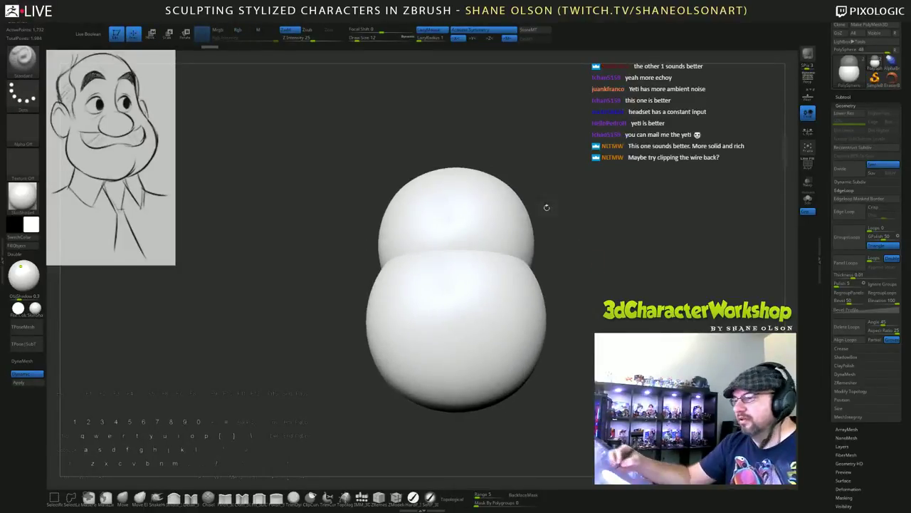
# Enlarge the Standard brush to a draw size of about 105.
pyautogui.keyDown('alt'); pyautogui.moveTo(591, 349); pyautogui.dragTo(566, 326); pyautogui.keyUp('alt')
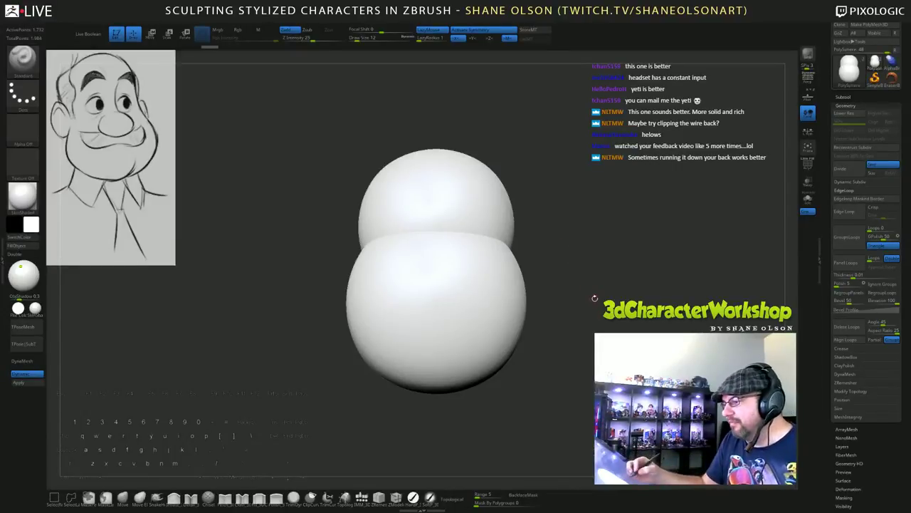
pyautogui.moveTo(598, 297); pyautogui.dragTo(598, 309)
pyautogui.keyDown('alt'); pyautogui.moveTo(586, 250); pyautogui.dragTo(590, 287); pyautogui.keyUp('alt')
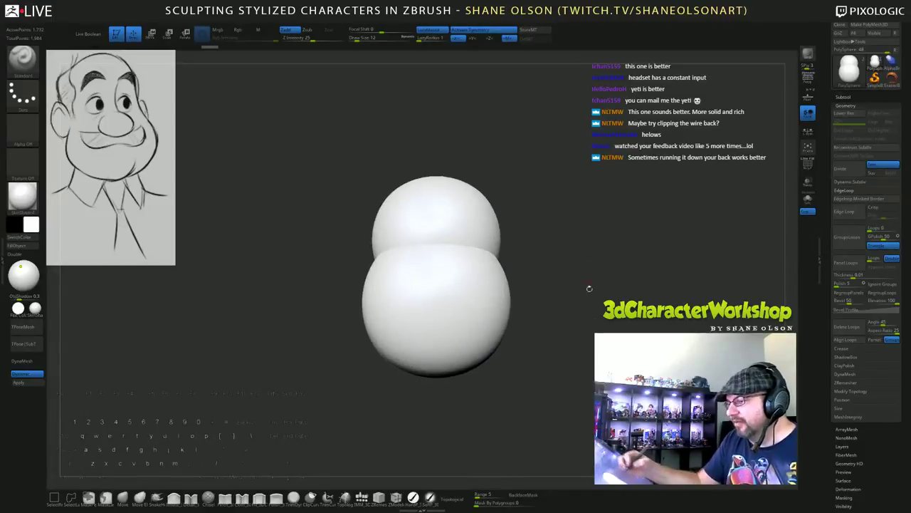
pyautogui.press('s')
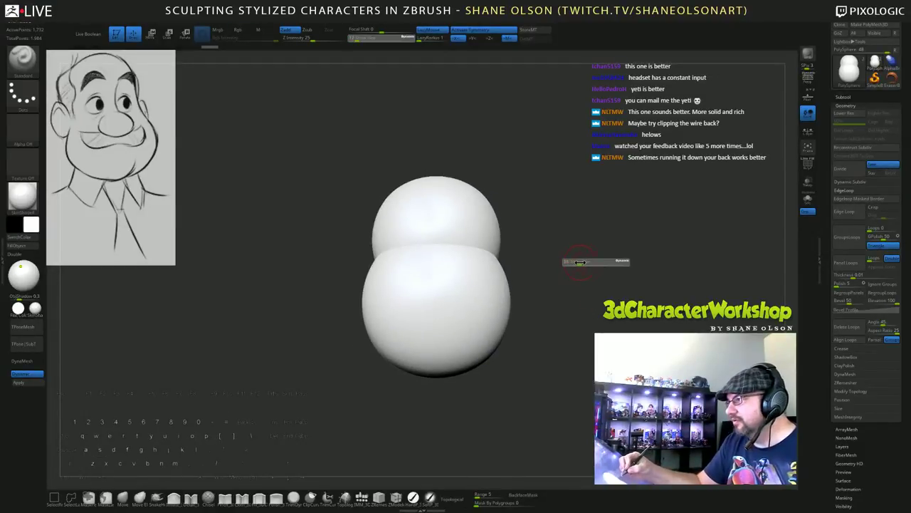
pyautogui.click(579, 263)
pyautogui.moveTo(592, 288)
pyautogui.keyDown('alt'); pyautogui.mouseDown()
pyautogui.moveTo(598, 330)
pyautogui.moveTo(594, 295)
pyautogui.moveTo(596, 319)
pyautogui.mouseUp(); pyautogui.keyUp('alt')
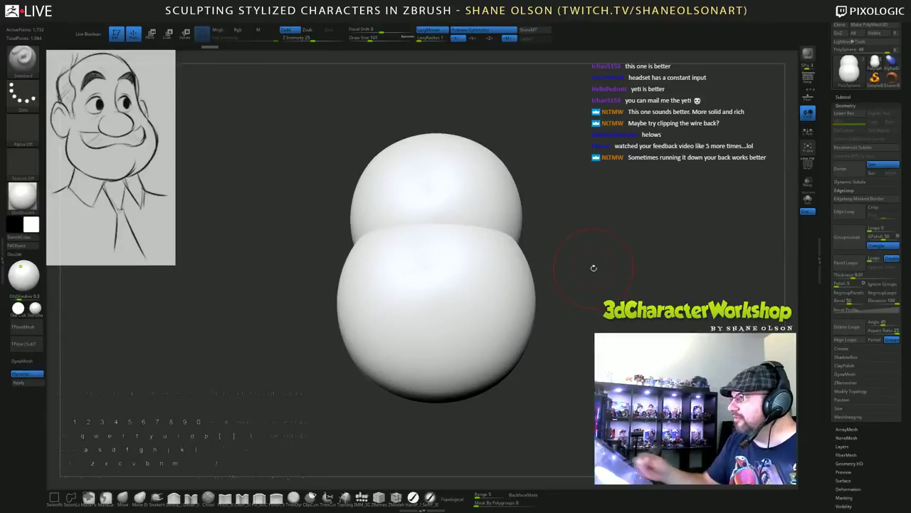
pyautogui.keyDown('alt'); pyautogui.moveTo(572, 254); pyautogui.dragTo(558, 240, button='right'); pyautogui.keyUp('alt')
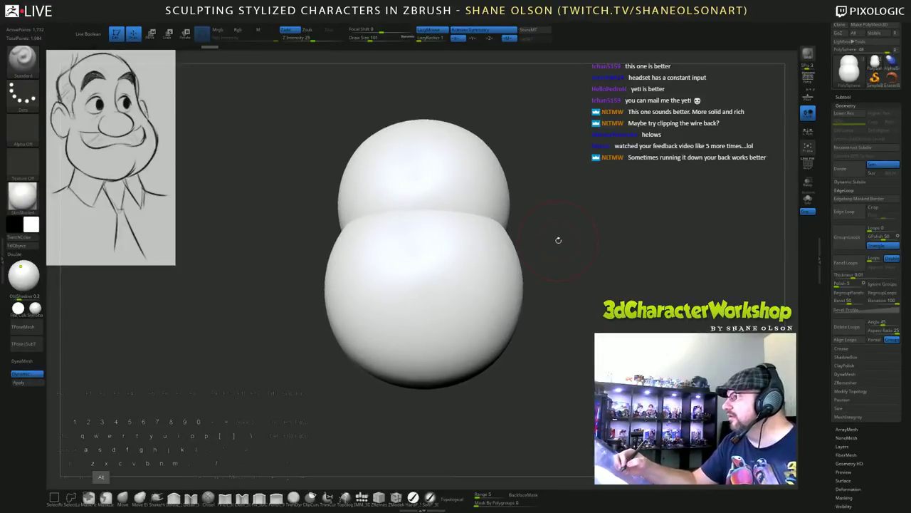
pyautogui.moveTo(575, 251)
pyautogui.keyDown('alt'); pyautogui.mouseDown()
pyautogui.moveTo(571, 239)
pyautogui.moveTo(574, 253)
pyautogui.mouseUp(); pyautogui.keyUp('alt')
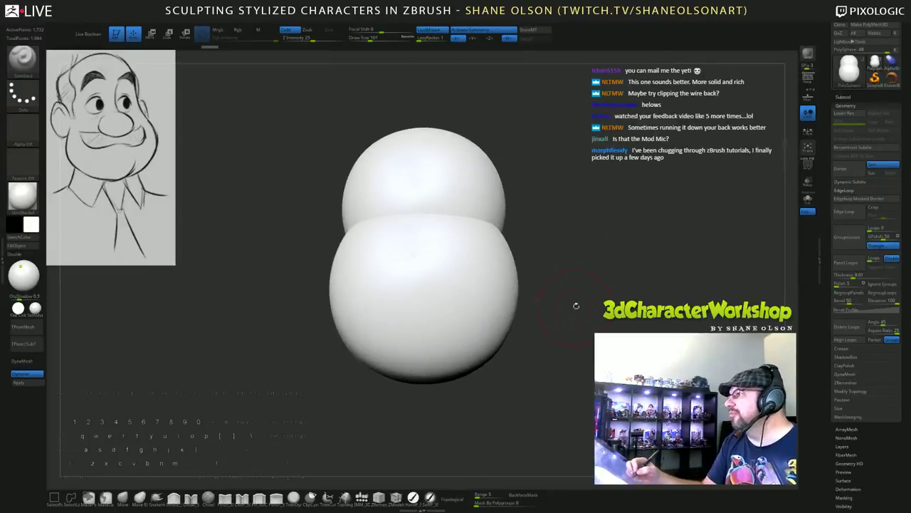
pyautogui.keyDown('alt'); pyautogui.moveTo(577, 286); pyautogui.dragTo(563, 282); pyautogui.keyUp('alt')
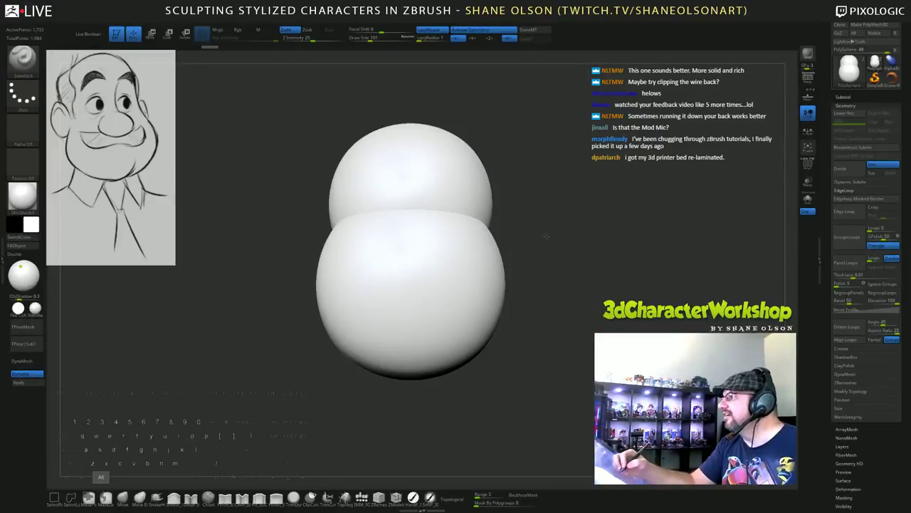
pyautogui.keyDown('alt'); pyautogui.moveTo(546, 235); pyautogui.dragTo(547, 240); pyautogui.keyUp('alt')
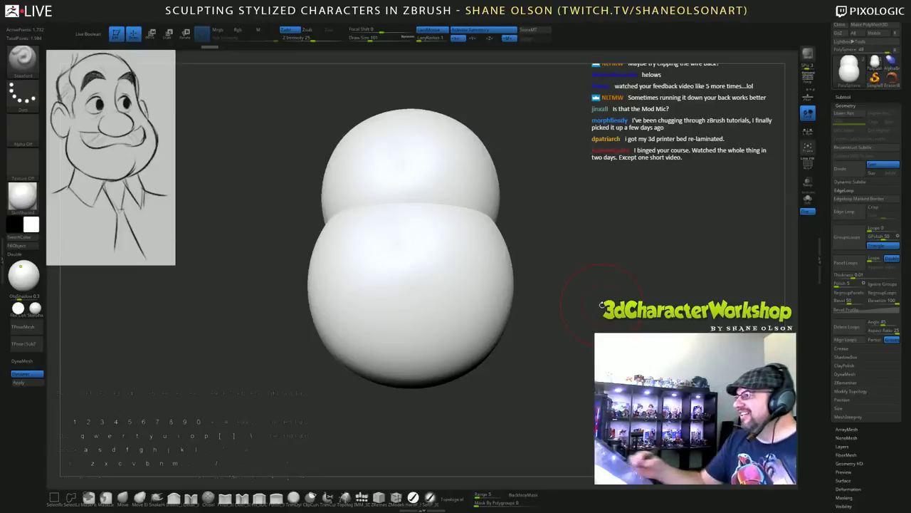
pyautogui.keyDown('alt'); pyautogui.moveTo(574, 244); pyautogui.dragTo(584, 275); pyautogui.keyUp('alt')
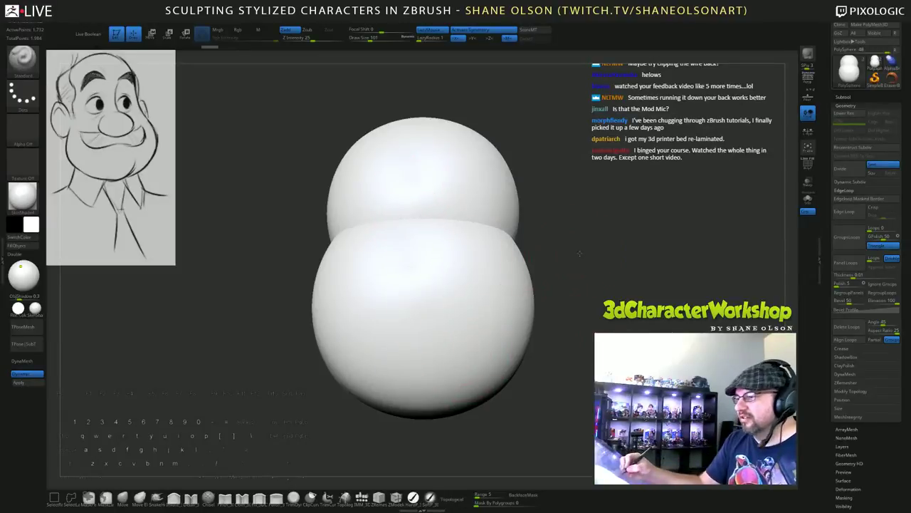
pyautogui.moveTo(547, 256); pyautogui.dragTo(606, 256)
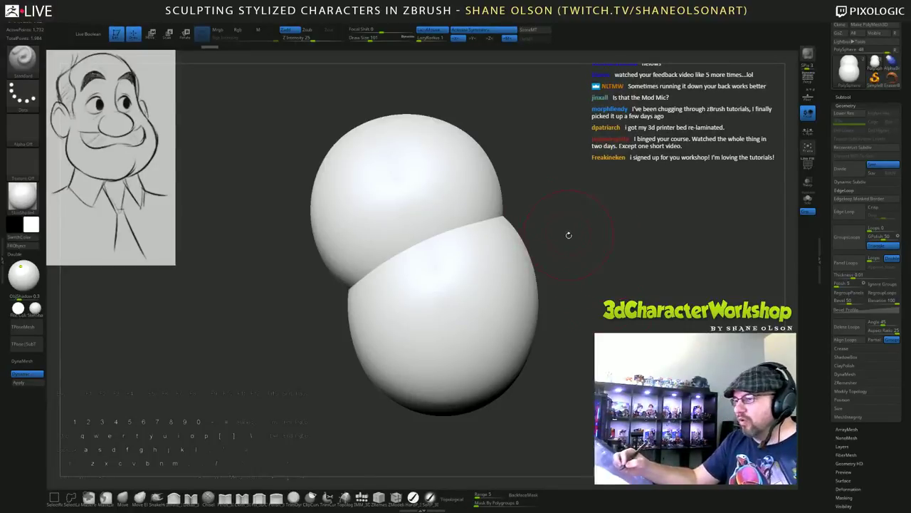
pyautogui.keyDown('shift'); pyautogui.moveTo(627, 286); pyautogui.dragTo(595, 286); pyautogui.keyUp('shift')
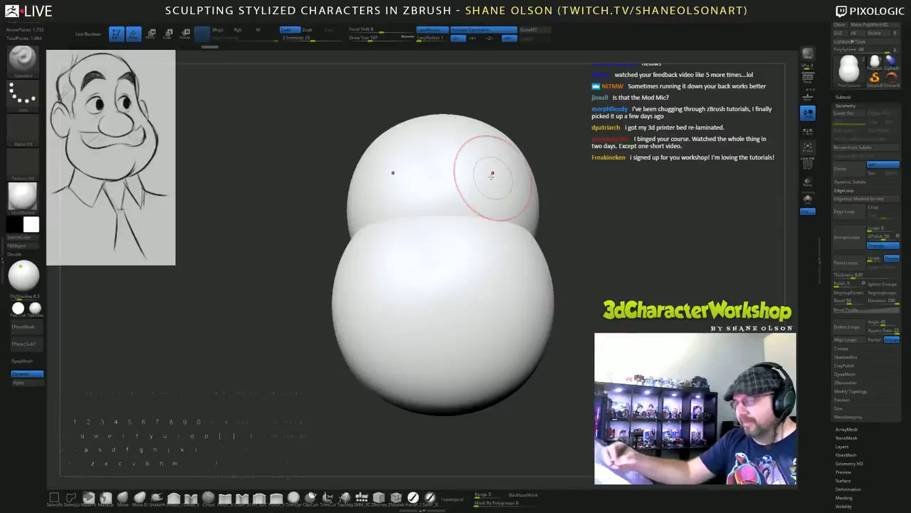
# Show the polygon wireframe and give each of the two spheres its own polygroup.
pyautogui.hotkey('shift', 'f')
pyautogui.hotkey('shift', 'f')
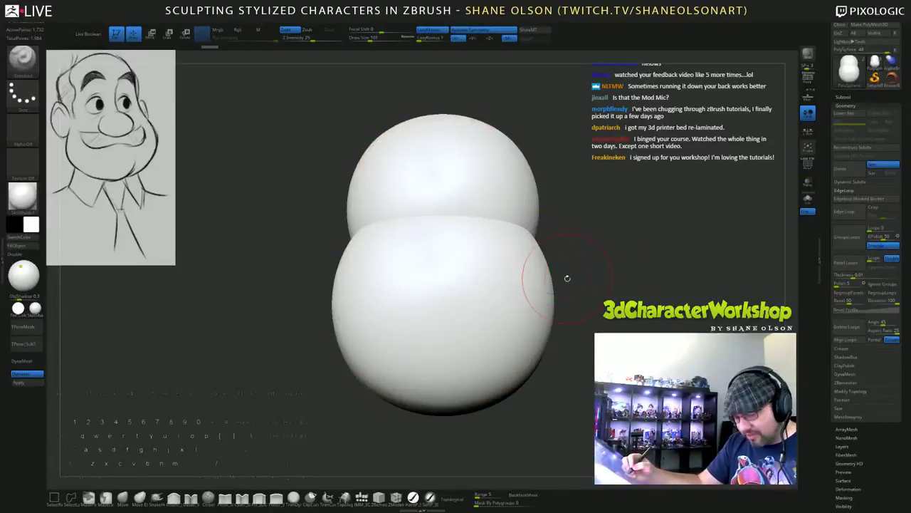
pyautogui.hotkey('shift', 'f')
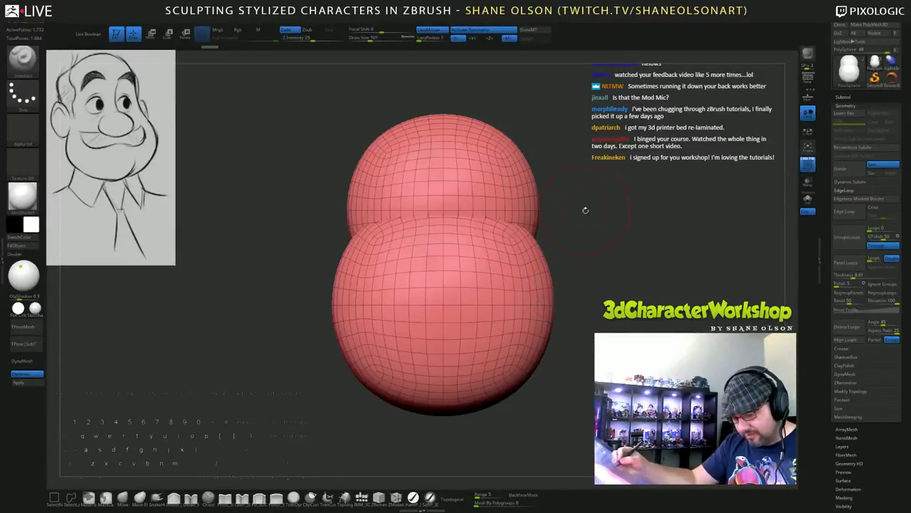
pyautogui.hotkey('shift', 'f')
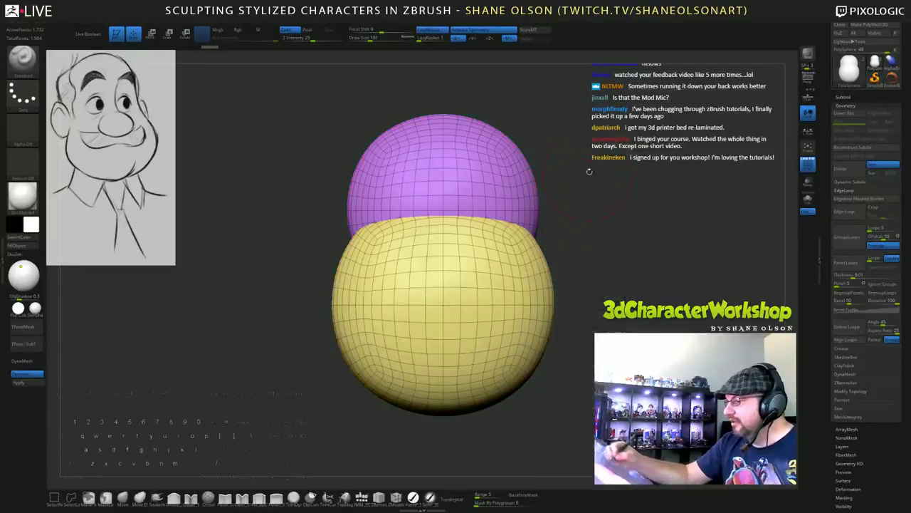
pyautogui.moveTo(596, 271)
pyautogui.mouseDown()
pyautogui.moveTo(591, 276)
pyautogui.moveTo(601, 271)
pyautogui.mouseUp()
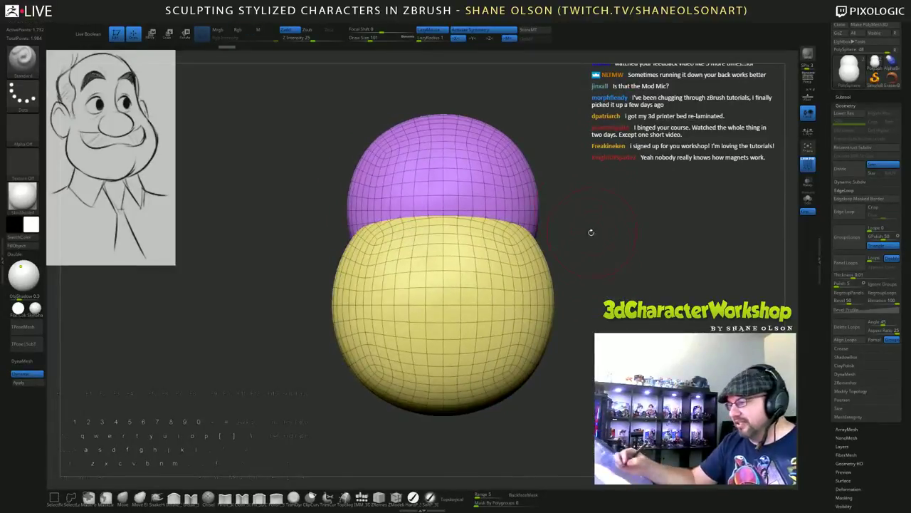
# Enlarge the forming brush to a draw size of 145 and push in the upper sphere's sides symmetrically.
pyautogui.press('s')
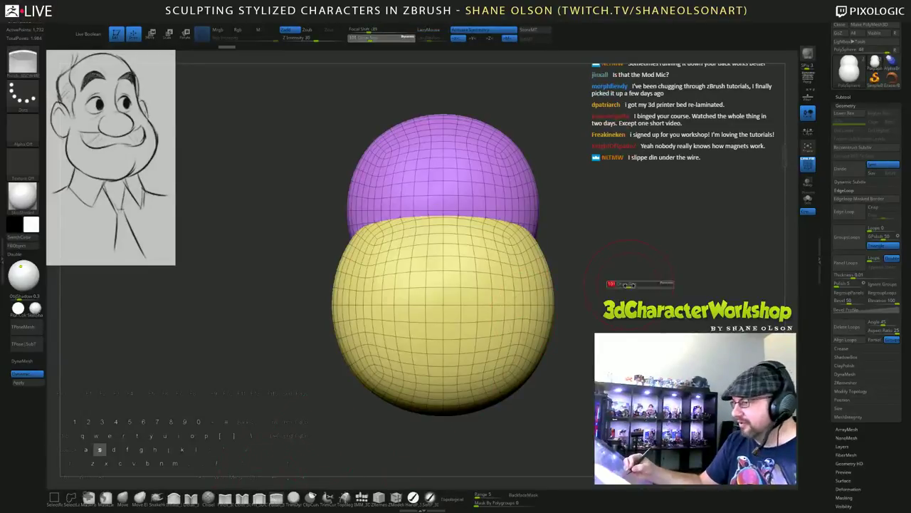
pyautogui.moveTo(629, 284)
pyautogui.mouseDown()
pyautogui.moveTo(646, 263)
pyautogui.moveTo(620, 277)
pyautogui.moveTo(633, 278)
pyautogui.mouseUp()
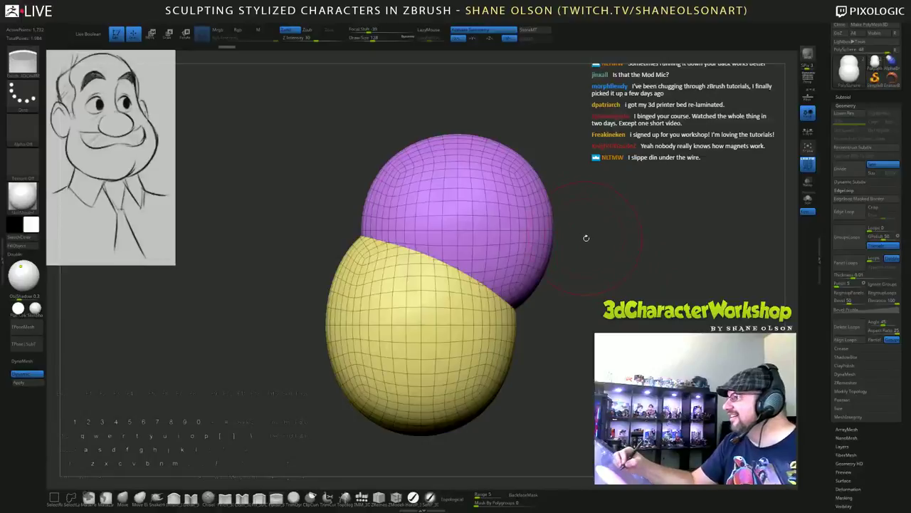
pyautogui.keyDown('alt'); pyautogui.moveTo(610, 233); pyautogui.dragTo(608, 218); pyautogui.keyUp('alt')
pyautogui.moveTo(601, 303); pyautogui.dragTo(573, 274)
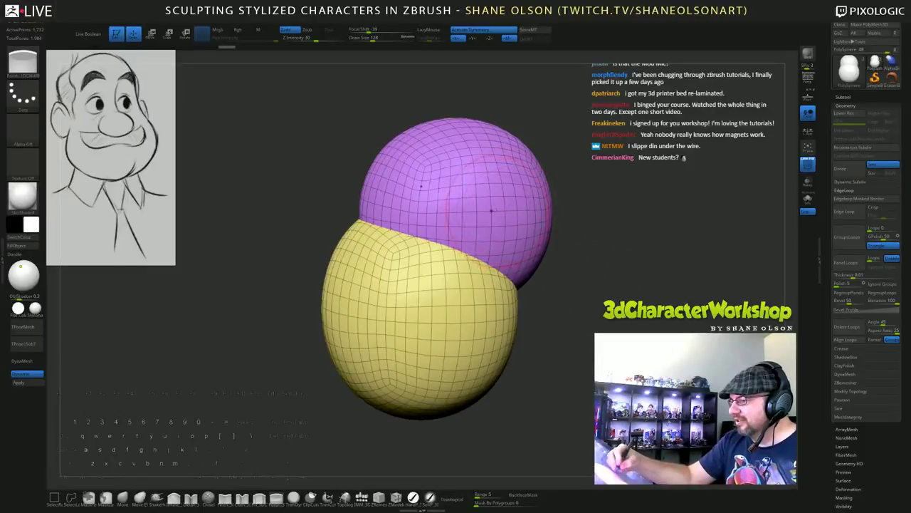
pyautogui.moveTo(535, 305); pyautogui.dragTo(623, 294)
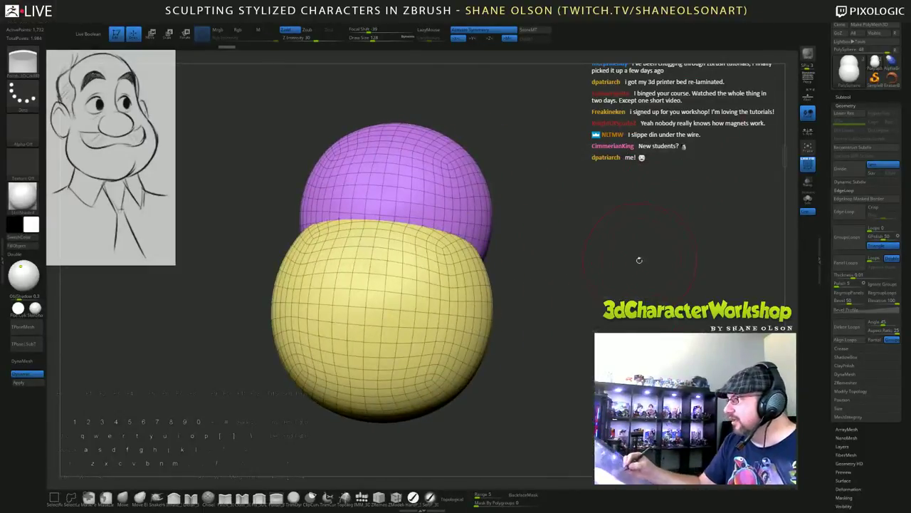
pyautogui.moveTo(598, 278); pyautogui.dragTo(526, 241)
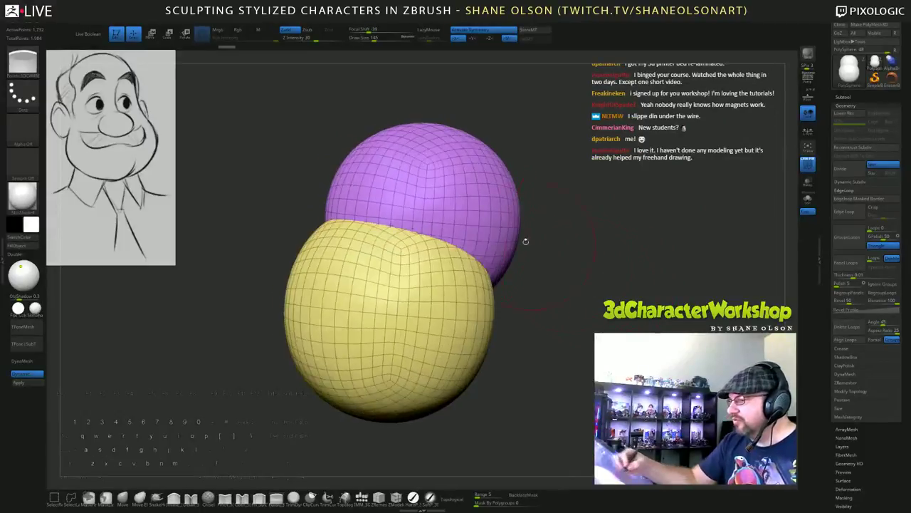
pyautogui.moveTo(573, 260); pyautogui.dragTo(547, 264)
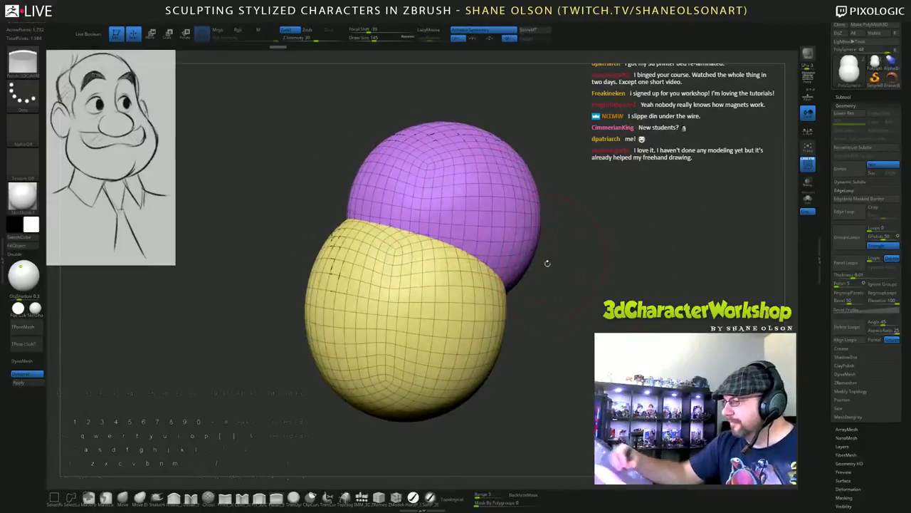
pyautogui.moveTo(585, 303); pyautogui.dragTo(524, 238)
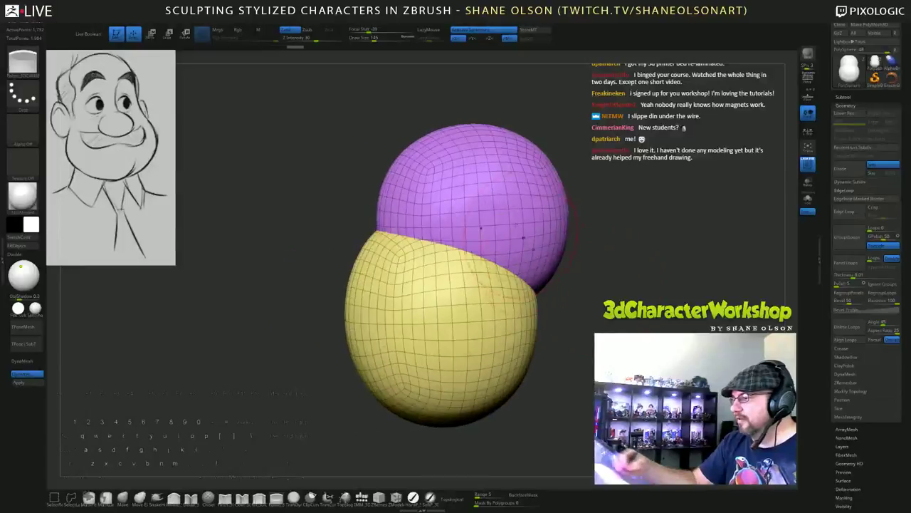
pyautogui.moveTo(582, 293); pyautogui.dragTo(636, 339)
pyautogui.moveTo(620, 292)
pyautogui.mouseDown()
pyautogui.moveTo(523, 245)
pyautogui.moveTo(618, 306)
pyautogui.moveTo(614, 286)
pyautogui.moveTo(631, 284)
pyautogui.mouseUp()
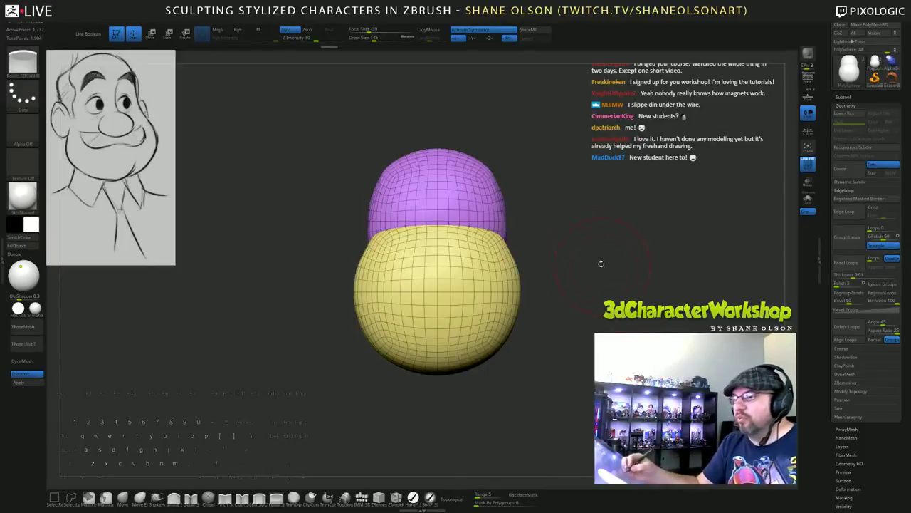
pyautogui.moveTo(601, 262); pyautogui.dragTo(565, 201)
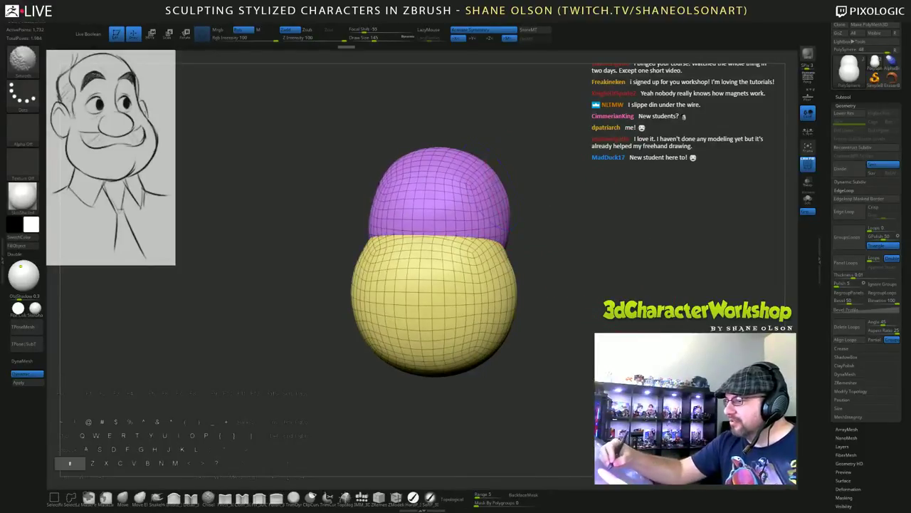
pyautogui.keyDown('shift'); pyautogui.moveTo(504, 202); pyautogui.dragTo(497, 171); pyautogui.keyUp('shift')
pyautogui.hotkey('ctrl', 'z')
# Lower the Smooth brush's Z Intensity to well under 100.
pyautogui.press('shift')
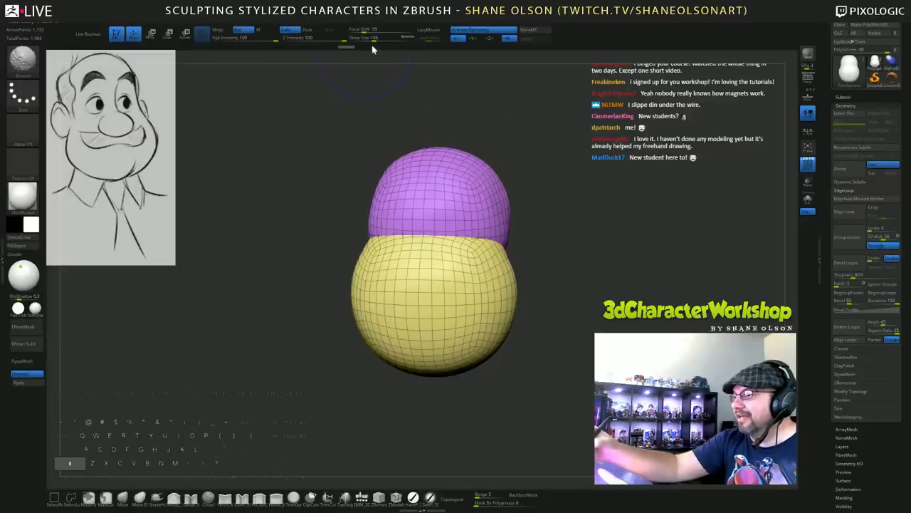
pyautogui.keyDown('shift'); pyautogui.moveTo(337, 39); pyautogui.dragTo(320, 39); pyautogui.keyUp('shift')
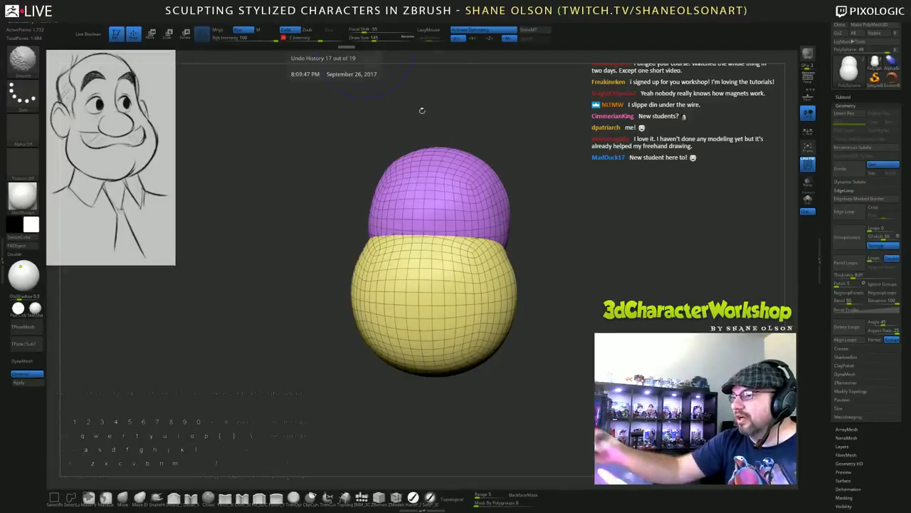
# Examine the two-sphere head from the front and side against the reference sketch.
pyautogui.moveTo(539, 158); pyautogui.dragTo(544, 193)
pyautogui.press('shift')
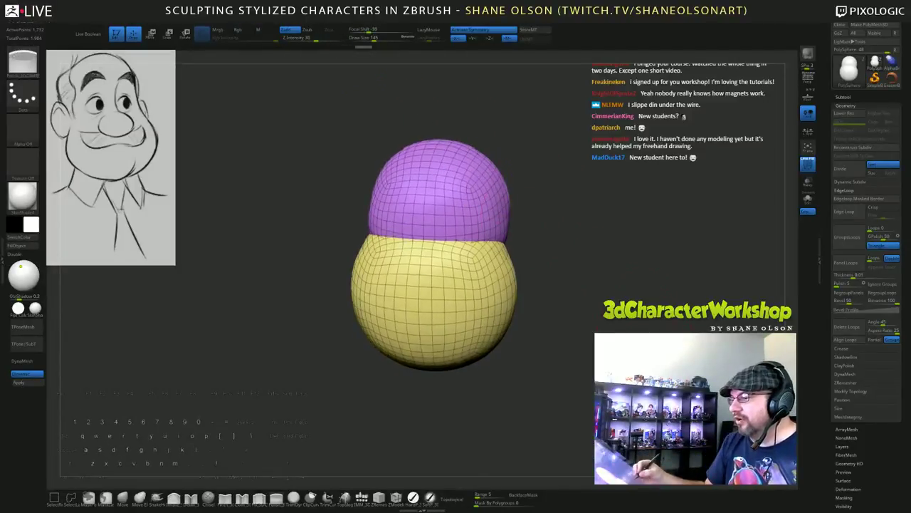
pyautogui.moveTo(566, 237); pyautogui.dragTo(642, 326)
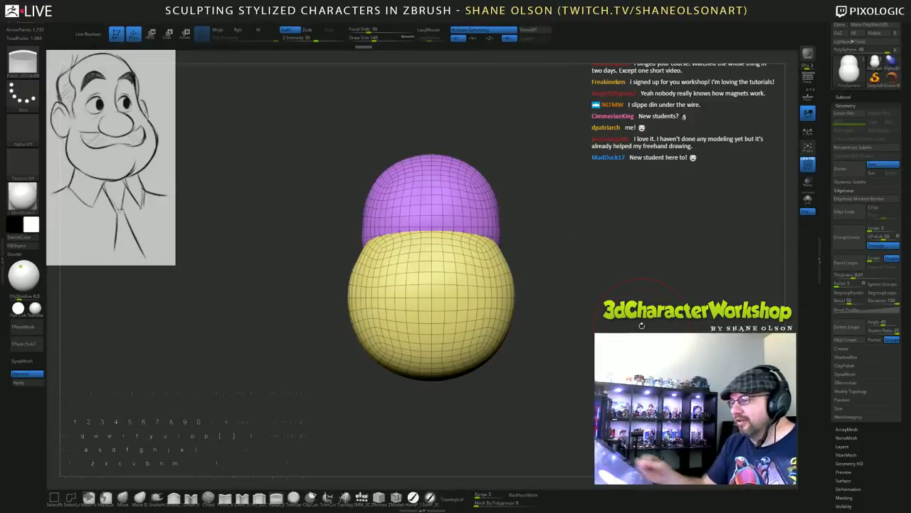
pyautogui.moveTo(596, 251); pyautogui.dragTo(581, 289)
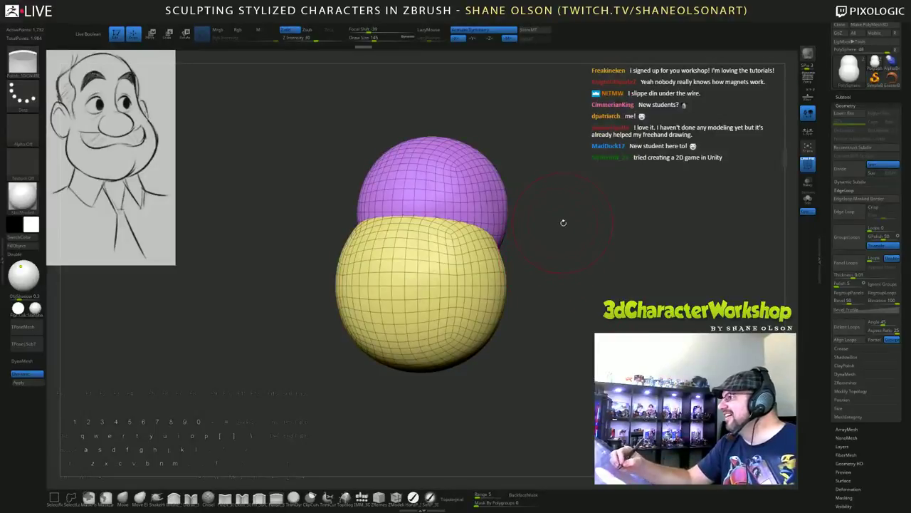
pyautogui.moveTo(565, 225); pyautogui.dragTo(591, 293)
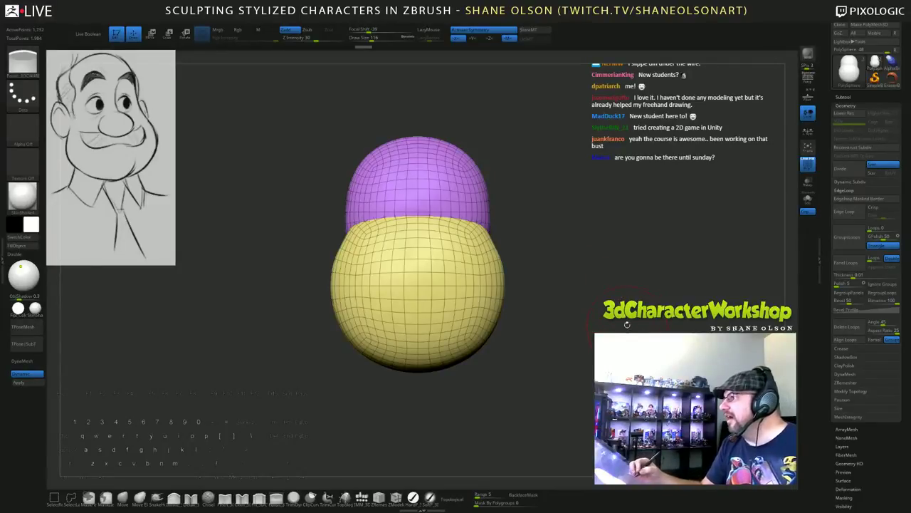
pyautogui.moveTo(595, 268); pyautogui.dragTo(406, 431)
pyautogui.moveTo(569, 273); pyautogui.dragTo(572, 298)
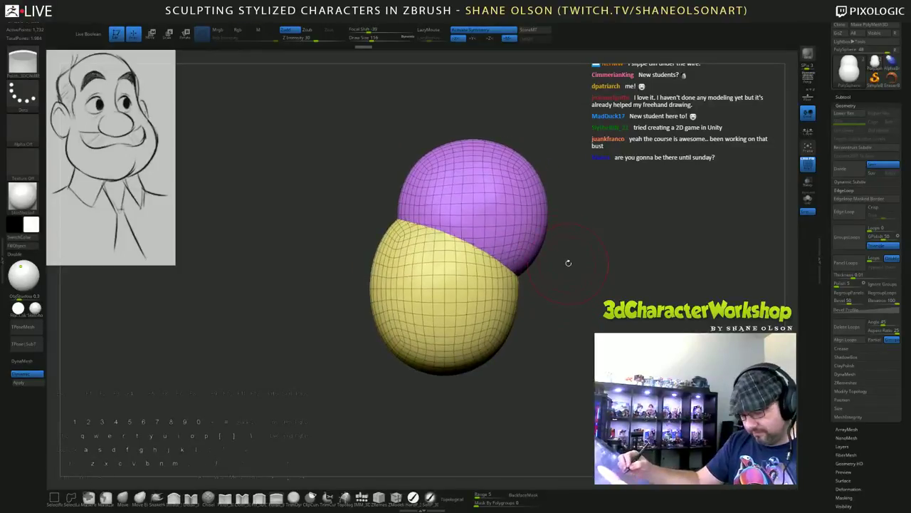
# Isolate the upper sphere by masking the lower one, then realign the transform gizmo upright and center it on the unmasked part.
pyautogui.press('w')
pyautogui.click(490, 203)
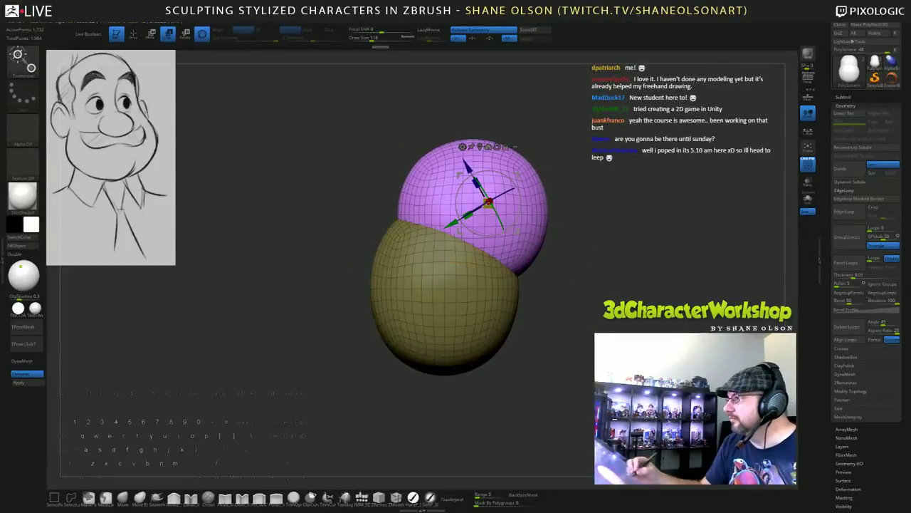
pyautogui.keyDown('alt'); pyautogui.moveTo(577, 296); pyautogui.dragTo(570, 311); pyautogui.keyUp('alt')
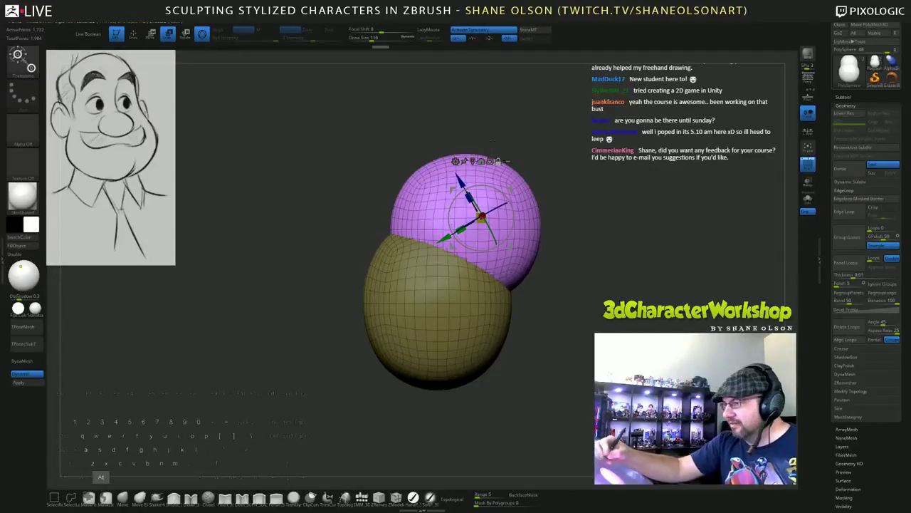
pyautogui.press('x')
pyautogui.keyDown('alt'); pyautogui.click(491, 162); pyautogui.keyUp('alt')
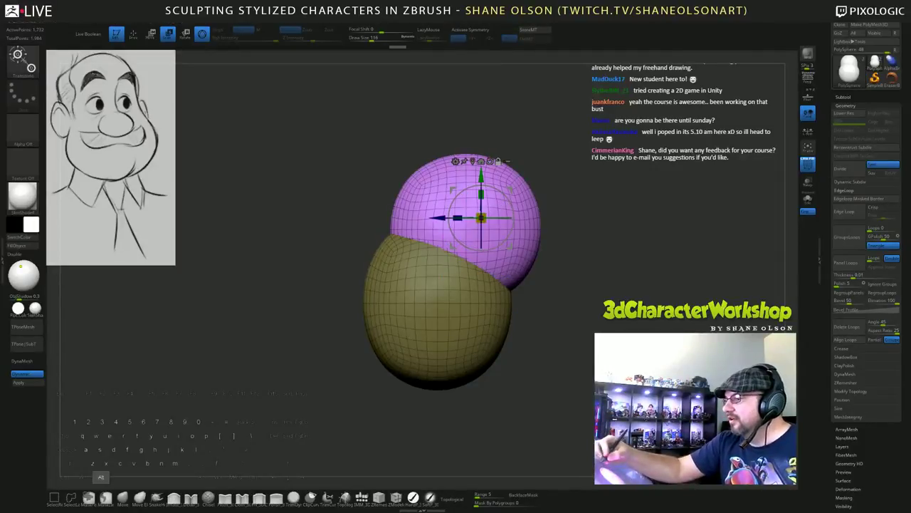
pyautogui.keyDown('alt'); pyautogui.click(473, 162); pyautogui.keyUp('alt')
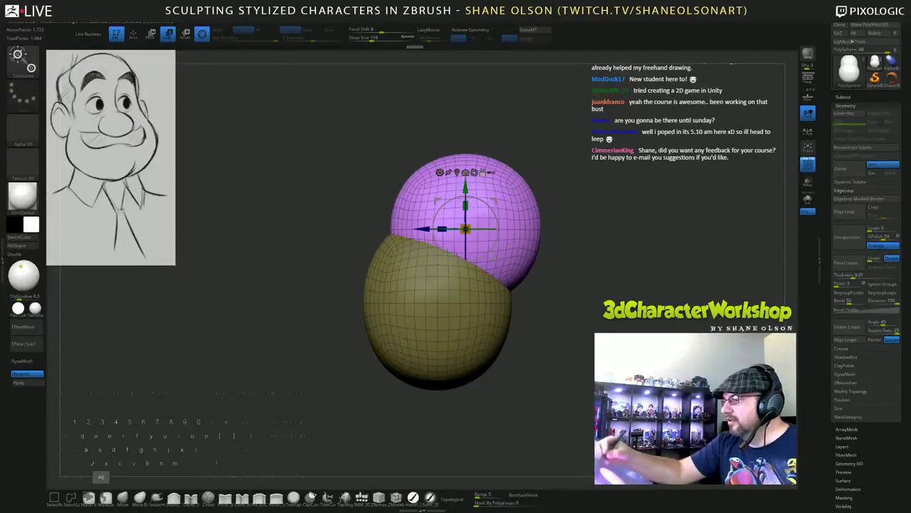
pyautogui.click(489, 31)
# Squash the upper sphere vertically with symmetry on, and clear the mask from the lower sphere.
pyautogui.moveTo(571, 246); pyautogui.dragTo(620, 250)
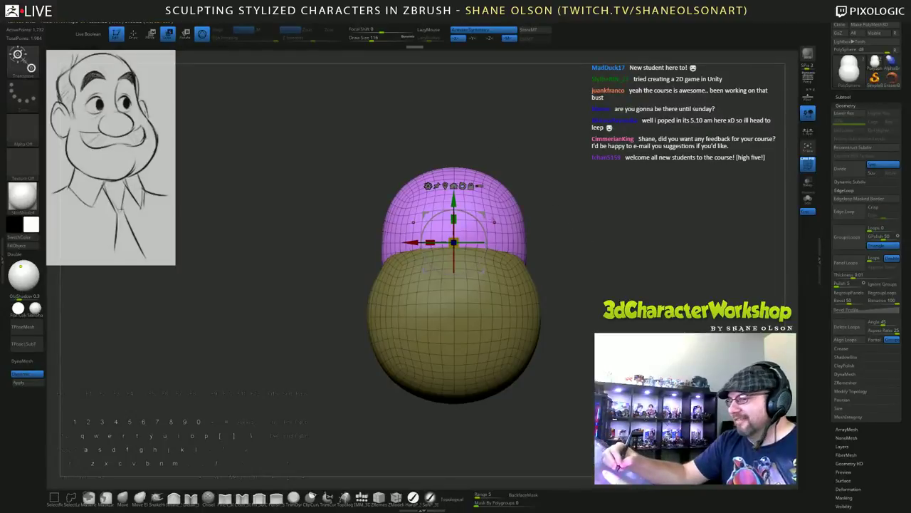
pyautogui.keyDown('shift'); pyautogui.moveTo(621, 250); pyautogui.dragTo(549, 251); pyautogui.keyUp('shift')
pyautogui.moveTo(454, 219); pyautogui.dragTo(456, 227)
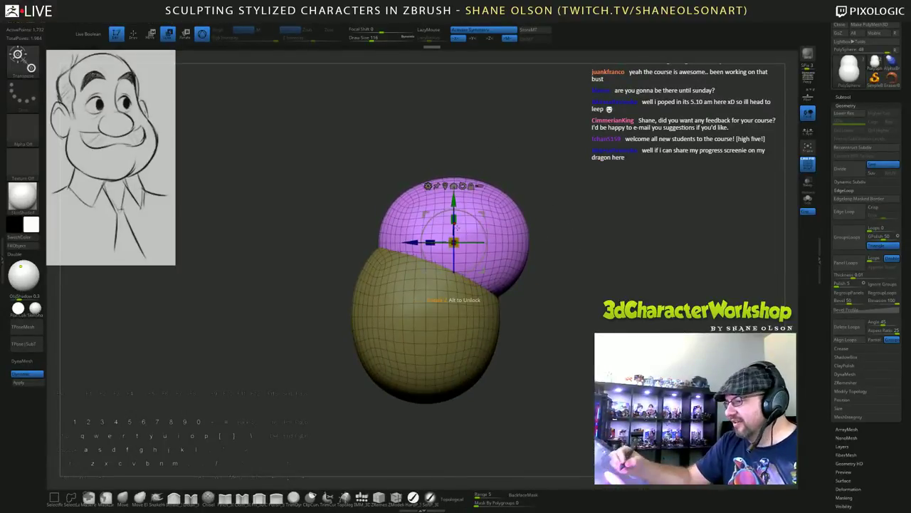
pyautogui.moveTo(586, 311); pyautogui.dragTo(569, 282)
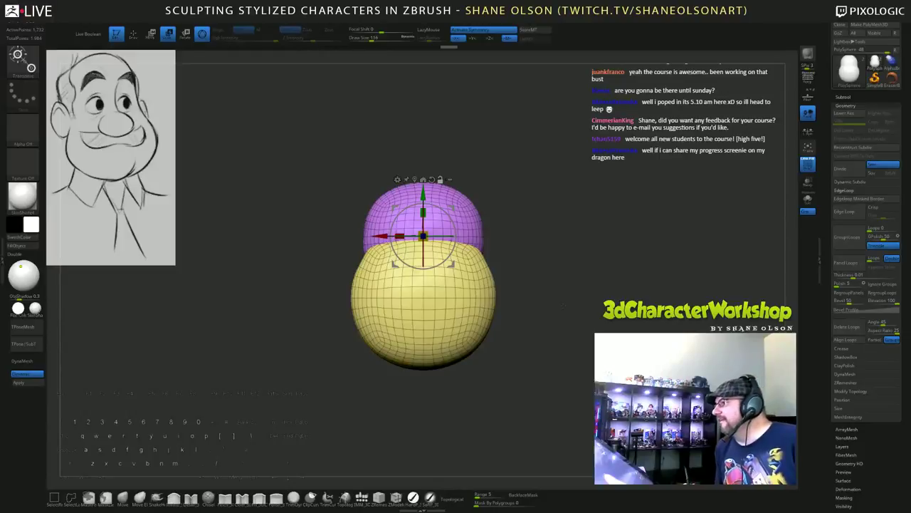
# Return to brush drawing mode and examine the cranium and jaw proportions from the front and three-quarter views.
pyautogui.moveTo(574, 232)
pyautogui.mouseDown()
pyautogui.moveTo(587, 241)
pyautogui.moveTo(566, 221)
pyautogui.moveTo(585, 236)
pyautogui.mouseUp()
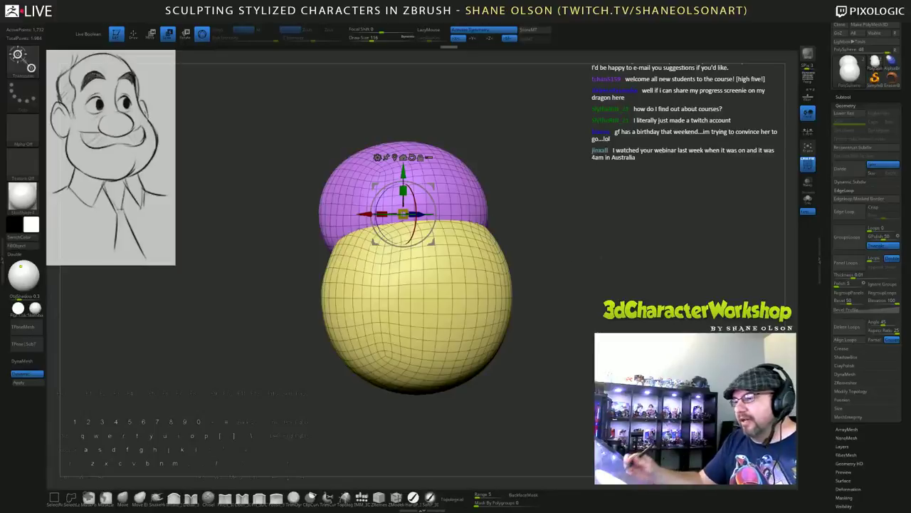
pyautogui.moveTo(618, 273); pyautogui.dragTo(601, 280)
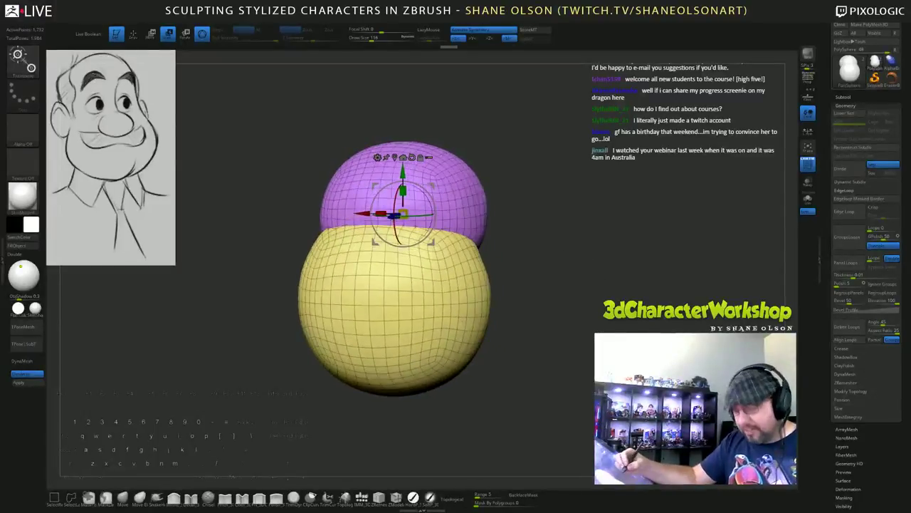
pyautogui.press('q')
pyautogui.moveTo(561, 246); pyautogui.dragTo(494, 230)
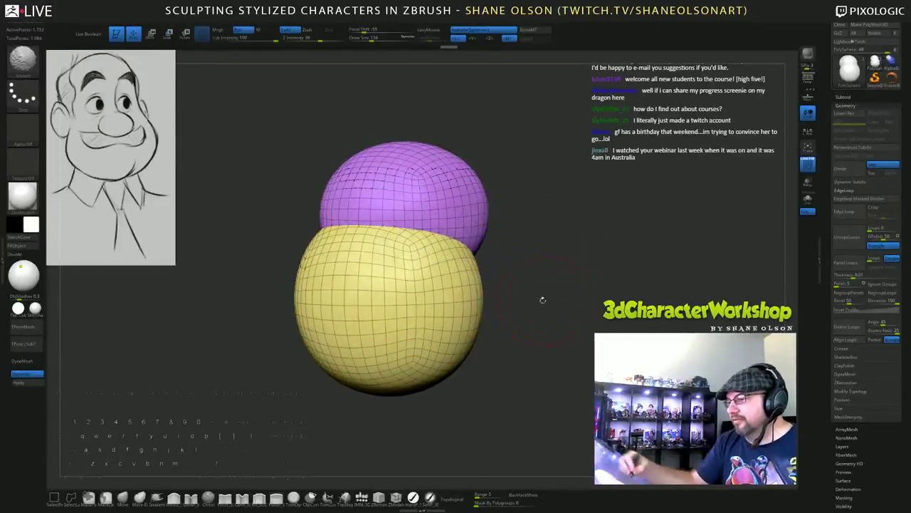
pyautogui.keyDown('shift'); pyautogui.moveTo(542, 300); pyautogui.dragTo(596, 323); pyautogui.keyUp('shift')
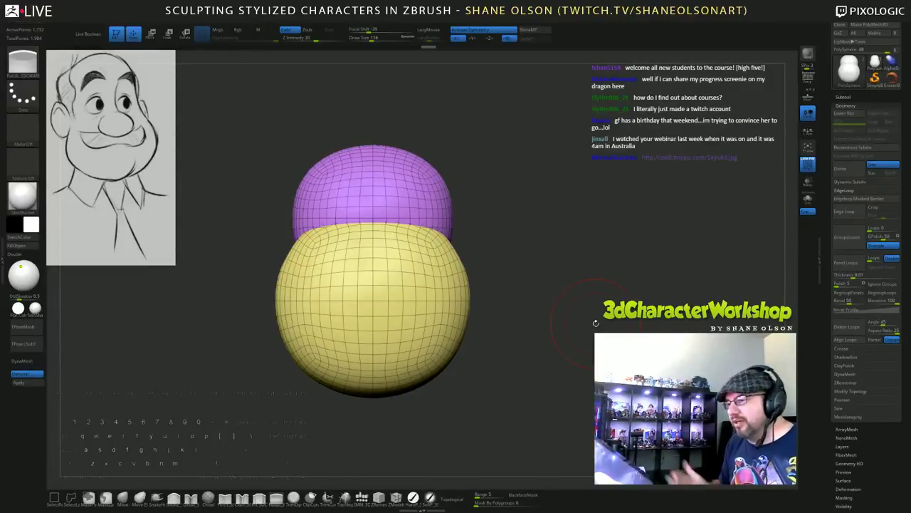
pyautogui.keyDown('alt'); pyautogui.moveTo(618, 339); pyautogui.dragTo(610, 255); pyautogui.keyUp('alt')
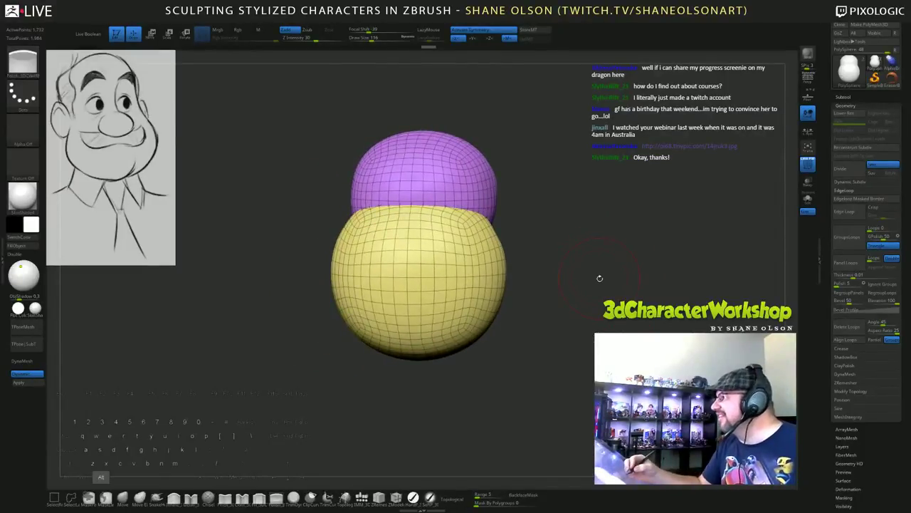
pyautogui.moveTo(598, 277); pyautogui.dragTo(626, 284)
pyautogui.moveTo(608, 298)
pyautogui.keyDown('alt'); pyautogui.mouseDown()
pyautogui.moveTo(612, 257)
pyautogui.moveTo(596, 282)
pyautogui.moveTo(618, 290)
pyautogui.moveTo(626, 283)
pyautogui.moveTo(598, 295)
pyautogui.mouseUp(); pyautogui.keyUp('alt')
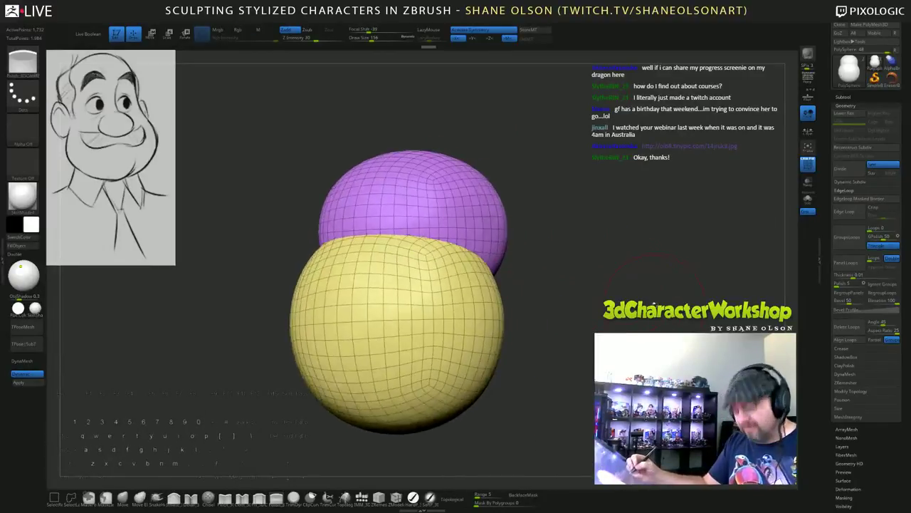
# Hide the polygon wireframe and insert a QuadSphere-2 on the center of the face as the nose.
pyautogui.hotkey('shift', 'f')
pyautogui.moveTo(626, 335)
pyautogui.keyDown('alt'); pyautogui.mouseDown()
pyautogui.moveTo(628, 313)
pyautogui.moveTo(594, 316)
pyautogui.moveTo(634, 326)
pyautogui.mouseUp(); pyautogui.keyUp('alt')
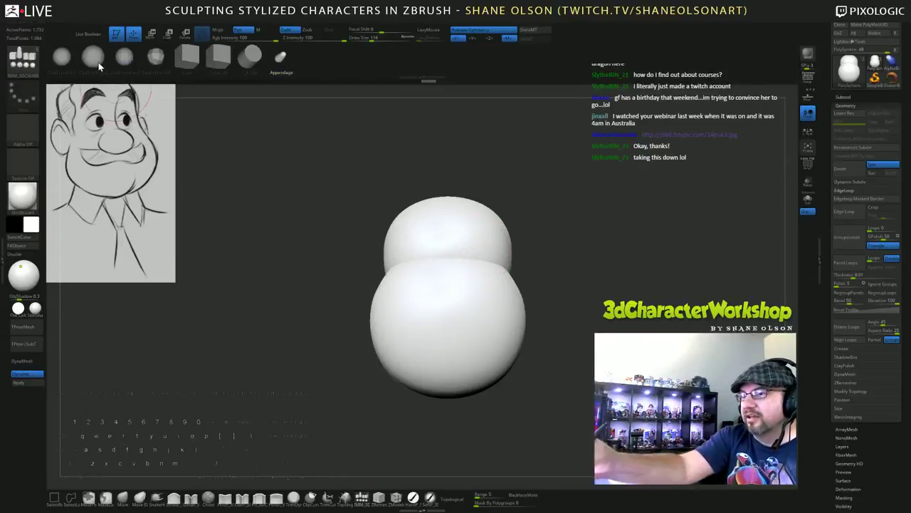
pyautogui.click(93, 61)
pyautogui.keyDown('shift'); pyautogui.moveTo(449, 287); pyautogui.dragTo(449, 309); pyautogui.keyUp('shift')
# Flatten the nose sphere vertically, enlarge it about 1.13 times, and reduce its depth while setting it closer to the face.
pyautogui.press('w')
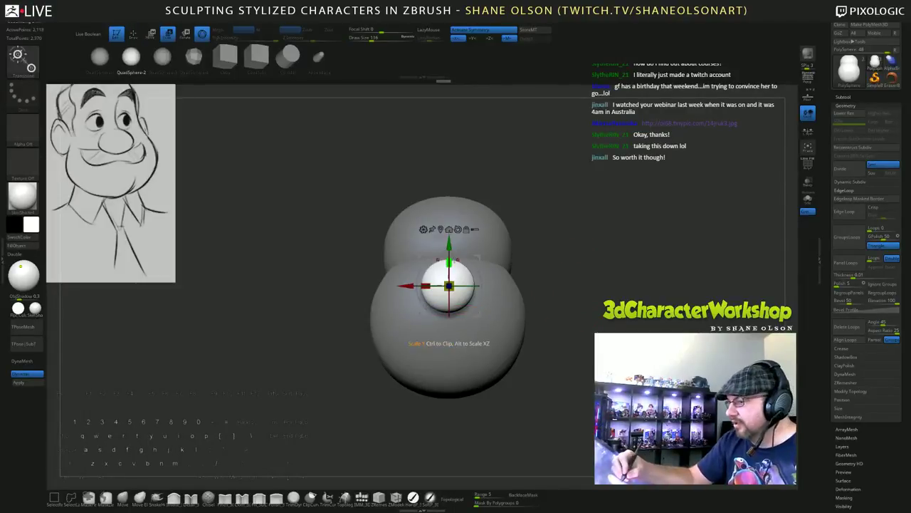
pyautogui.moveTo(449, 286); pyautogui.dragTo(455, 280)
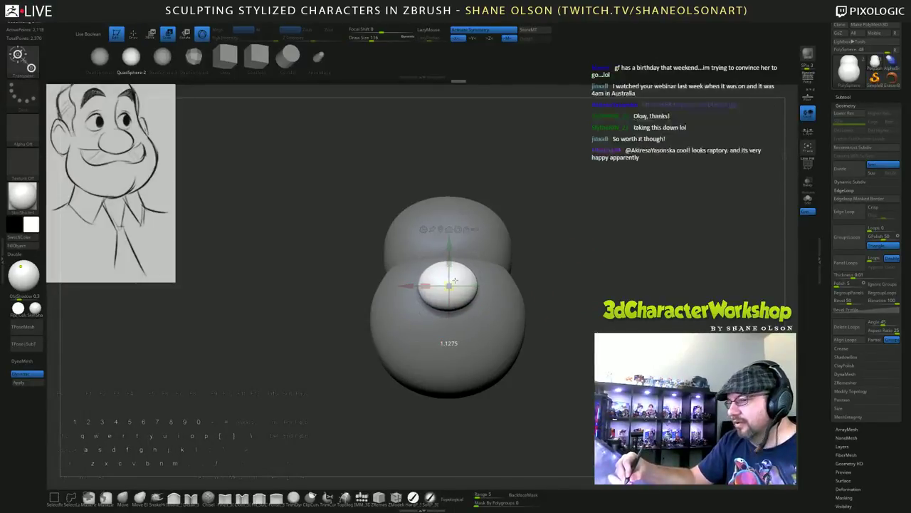
pyautogui.keyDown('shift'); pyautogui.moveTo(341, 327); pyautogui.dragTo(263, 327); pyautogui.keyUp('shift')
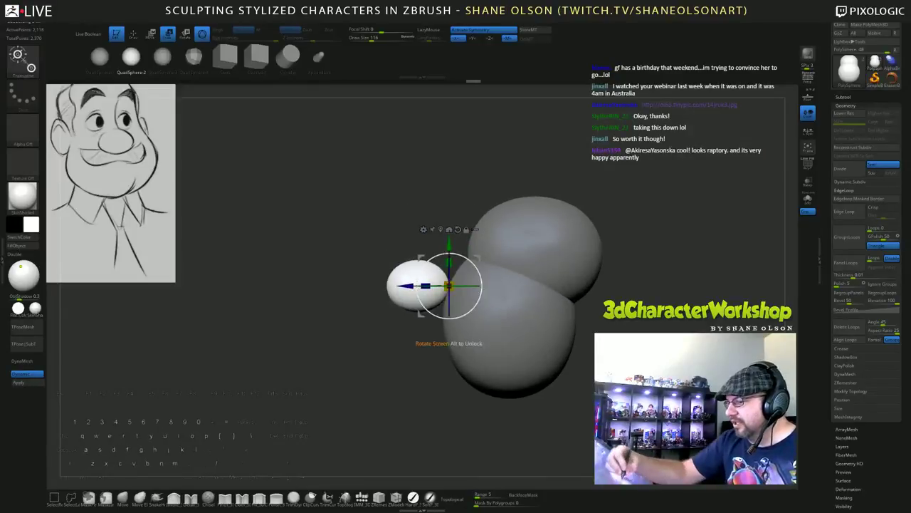
pyautogui.moveTo(426, 286)
pyautogui.mouseDown()
pyautogui.moveTo(415, 286)
pyautogui.moveTo(429, 285)
pyautogui.mouseUp()
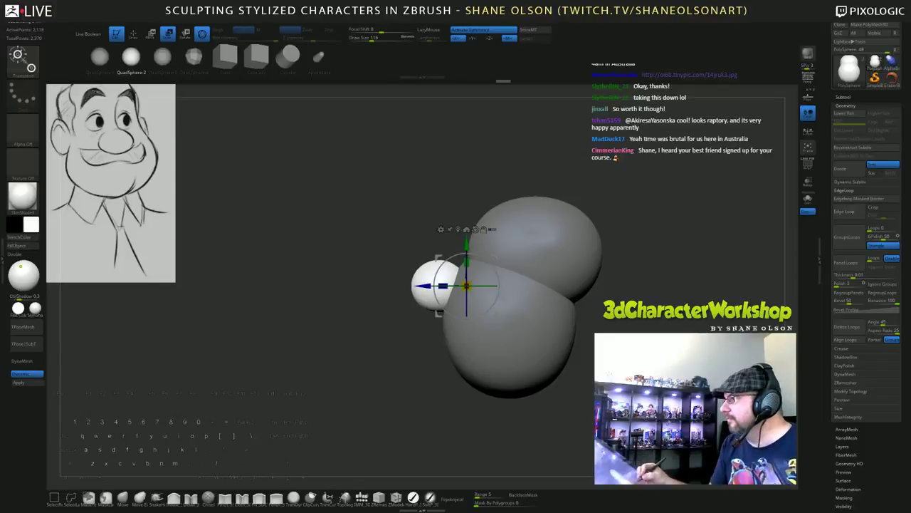
# Switch to the Move brush at a draw size of 104 and push down the nose's upper surface from the side.
pyautogui.moveTo(284, 327)
pyautogui.keyDown('shift'); pyautogui.mouseDown()
pyautogui.moveTo(363, 327)
pyautogui.moveTo(342, 314)
pyautogui.moveTo(334, 318)
pyautogui.moveTo(323, 363)
pyautogui.moveTo(264, 359)
pyautogui.mouseUp(); pyautogui.keyUp('shift')
pyautogui.press('q')
pyautogui.moveTo(576, 331)
pyautogui.mouseDown()
pyautogui.moveTo(644, 331)
pyautogui.moveTo(629, 293)
pyautogui.mouseUp()
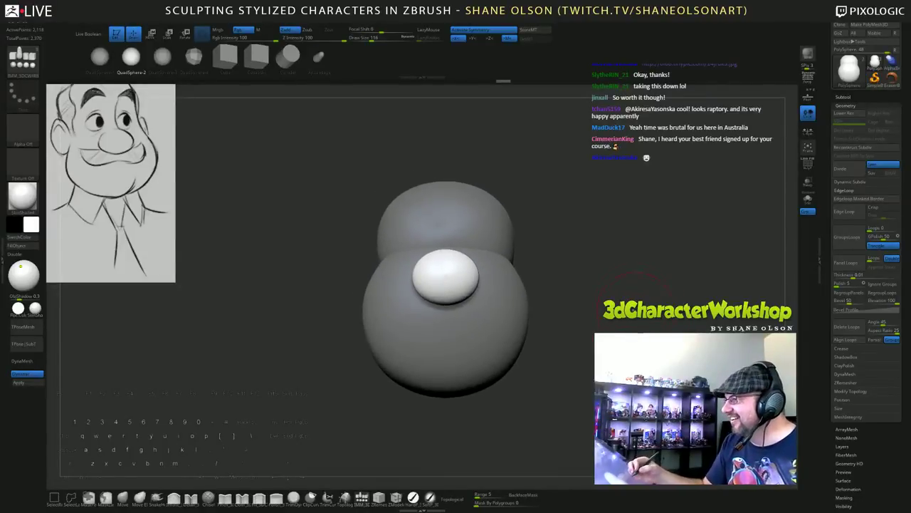
pyautogui.press('s')
pyautogui.moveTo(637, 335)
pyautogui.keyDown('alt'); pyautogui.mouseDown()
pyautogui.moveTo(624, 359)
pyautogui.moveTo(617, 289)
pyautogui.moveTo(573, 288)
pyautogui.moveTo(636, 292)
pyautogui.moveTo(584, 312)
pyautogui.mouseUp(); pyautogui.keyUp('alt')
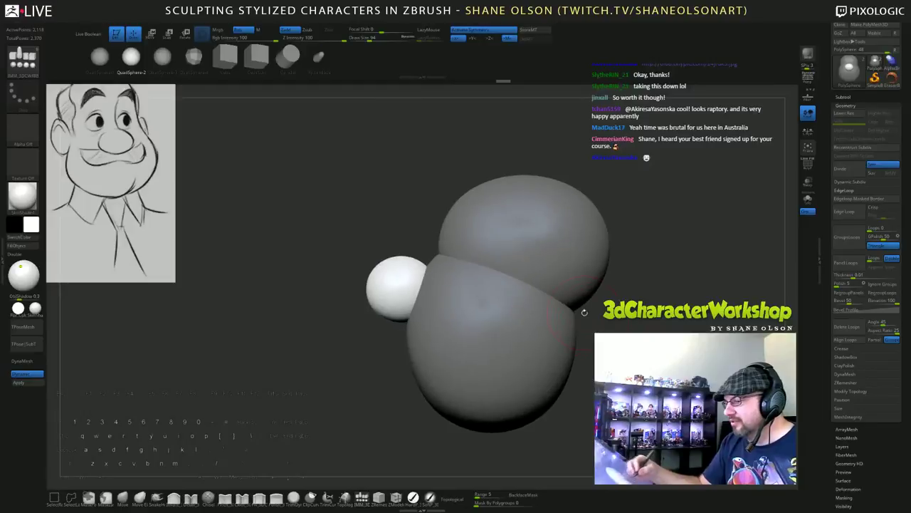
pyautogui.click(124, 498)
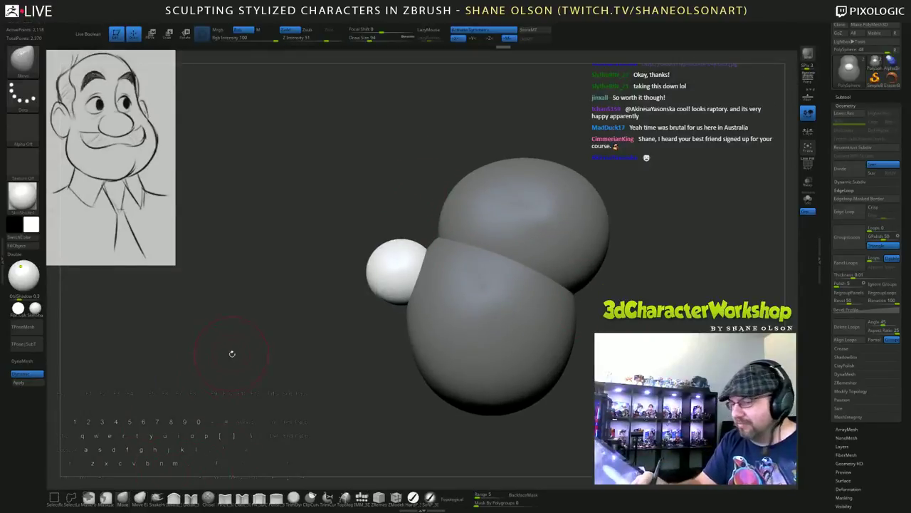
pyautogui.press('s')
pyautogui.click(277, 297)
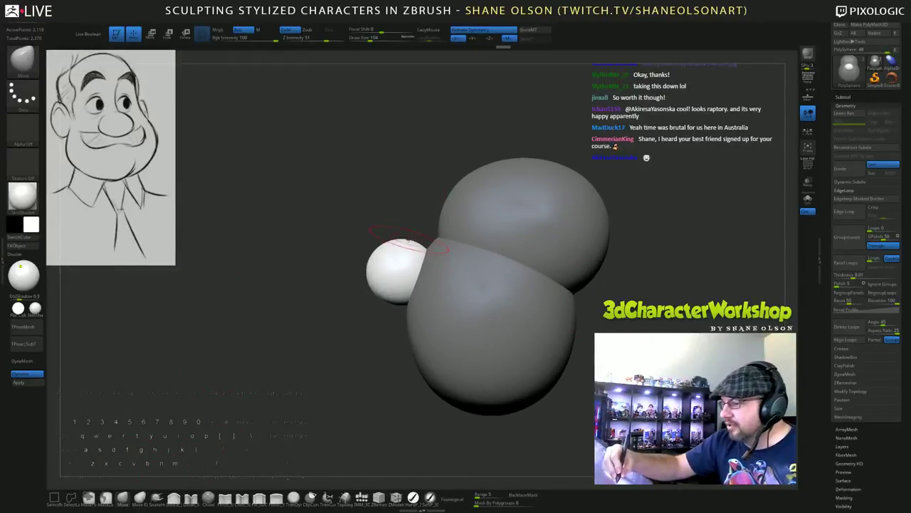
pyautogui.moveTo(414, 238)
pyautogui.mouseDown()
pyautogui.moveTo(381, 244)
pyautogui.moveTo(406, 280)
pyautogui.moveTo(405, 257)
pyautogui.mouseUp()
pyautogui.moveTo(570, 382)
pyautogui.keyDown('shift'); pyautogui.mouseDown()
pyautogui.moveTo(562, 321)
pyautogui.moveTo(516, 354)
pyautogui.moveTo(521, 263)
pyautogui.moveTo(470, 262)
pyautogui.mouseUp(); pyautogui.keyUp('shift')
# Enlarge the Move brush to a draw size of about 136 and nudge the nose's front back toward the face.
pyautogui.press('s')
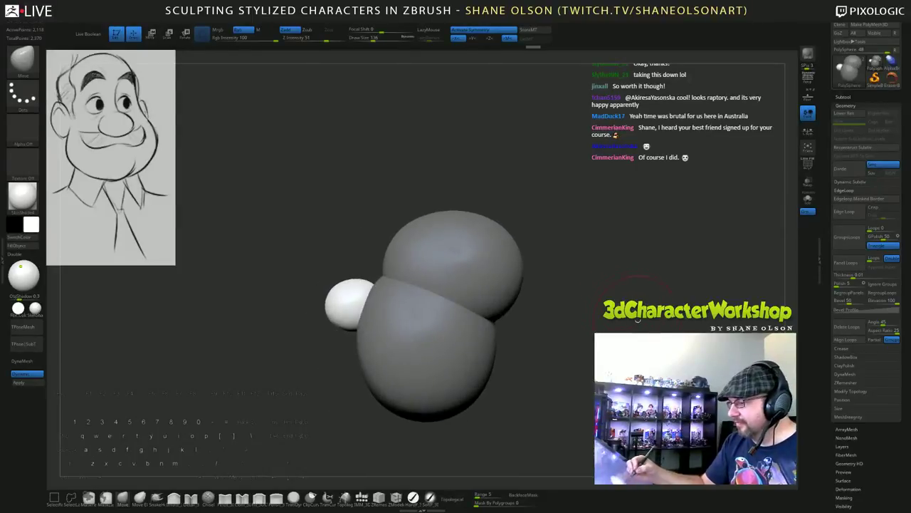
pyautogui.moveTo(562, 314); pyautogui.dragTo(519, 307)
pyautogui.moveTo(332, 301); pyautogui.dragTo(339, 300)
pyautogui.moveTo(526, 221)
pyautogui.mouseDown()
pyautogui.moveTo(530, 242)
pyautogui.moveTo(605, 221)
pyautogui.moveTo(626, 232)
pyautogui.moveTo(605, 246)
pyautogui.mouseUp()
pyautogui.moveTo(528, 333)
pyautogui.keyDown('alt'); pyautogui.mouseDown()
pyautogui.moveTo(596, 304)
pyautogui.moveTo(579, 261)
pyautogui.moveTo(611, 329)
pyautogui.moveTo(610, 382)
pyautogui.mouseUp(); pyautogui.keyUp('alt')
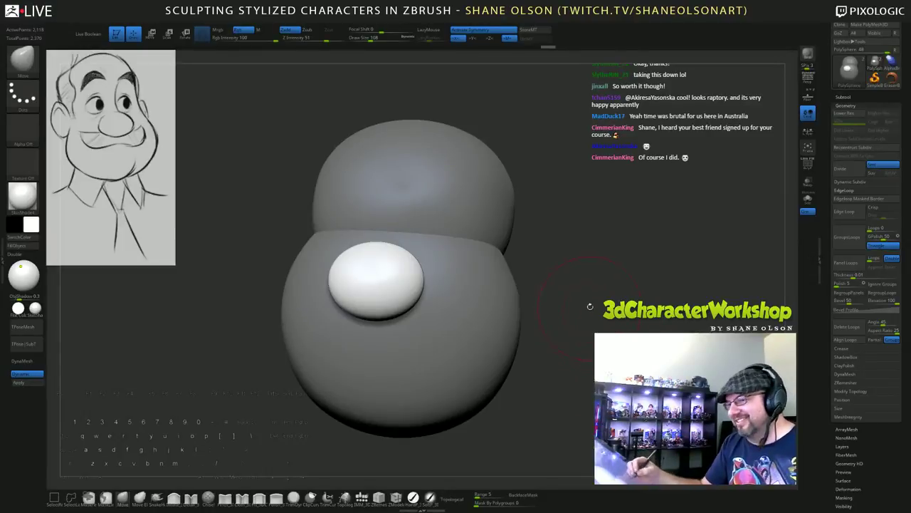
pyautogui.keyDown('alt'); pyautogui.moveTo(591, 306); pyautogui.dragTo(589, 323); pyautogui.keyUp('alt')
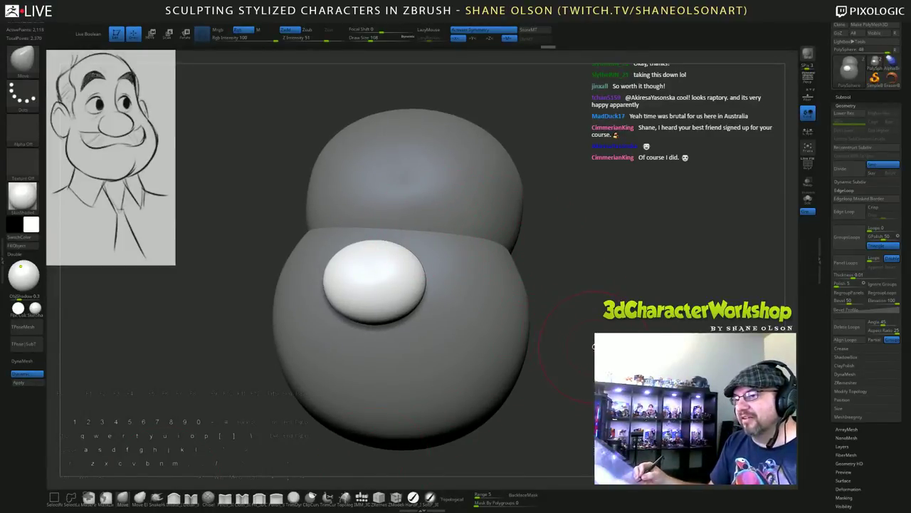
pyautogui.moveTo(593, 347)
pyautogui.mouseDown()
pyautogui.moveTo(590, 287)
pyautogui.moveTo(589, 307)
pyautogui.mouseUp()
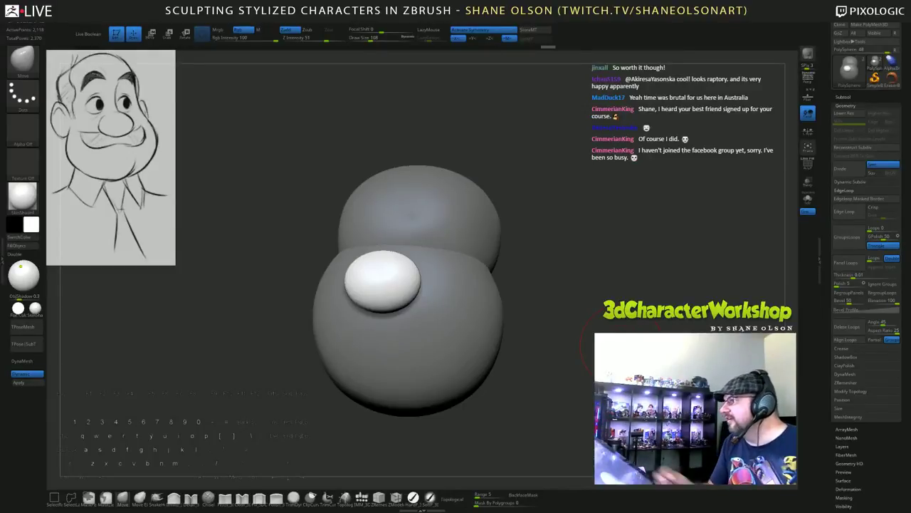
# Increase the Move brush's draw size to 149 and flatten the nose's front slightly in side view.
pyautogui.moveTo(616, 322); pyautogui.dragTo(565, 329)
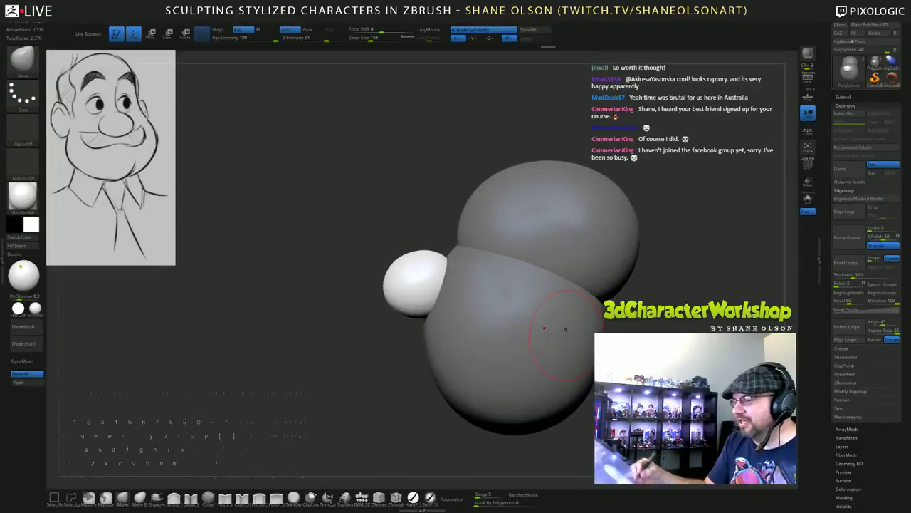
pyautogui.press('s')
pyautogui.moveTo(428, 197); pyautogui.dragTo(430, 196)
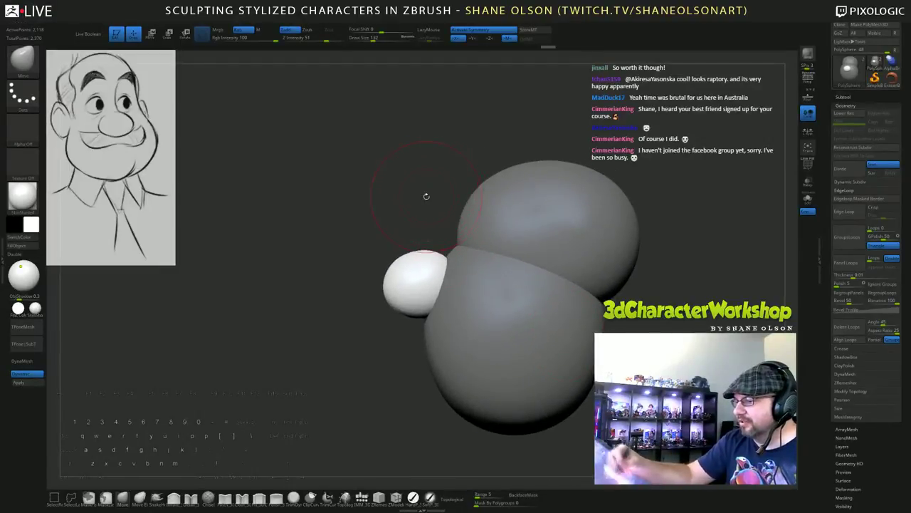
pyautogui.moveTo(385, 287); pyautogui.dragTo(396, 286)
pyautogui.press('s')
pyautogui.moveTo(402, 219); pyautogui.dragTo(404, 220)
pyautogui.moveTo(389, 284); pyautogui.dragTo(395, 283)
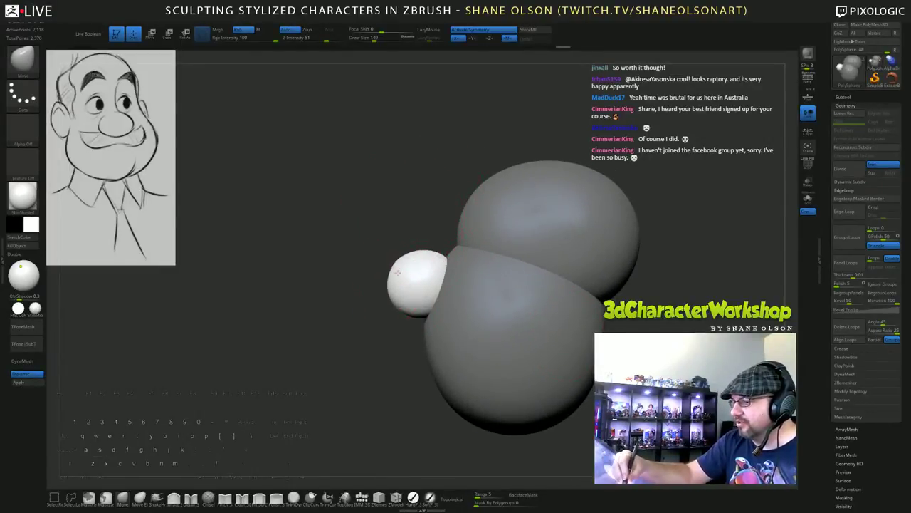
pyautogui.moveTo(377, 380)
pyautogui.mouseDown()
pyautogui.moveTo(507, 366)
pyautogui.moveTo(509, 341)
pyautogui.moveTo(525, 343)
pyautogui.moveTo(441, 361)
pyautogui.moveTo(526, 366)
pyautogui.mouseUp()
pyautogui.keyDown('alt'); pyautogui.moveTo(586, 275); pyautogui.dragTo(601, 271); pyautogui.keyUp('alt')
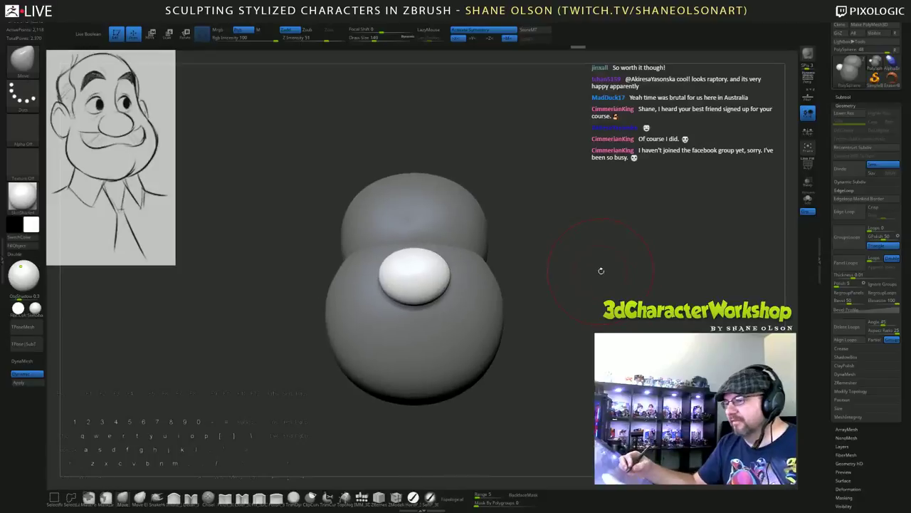
# Insert a small Appendage mesh on the face just above the nose sphere as the nose bridge.
pyautogui.click(364, 498)
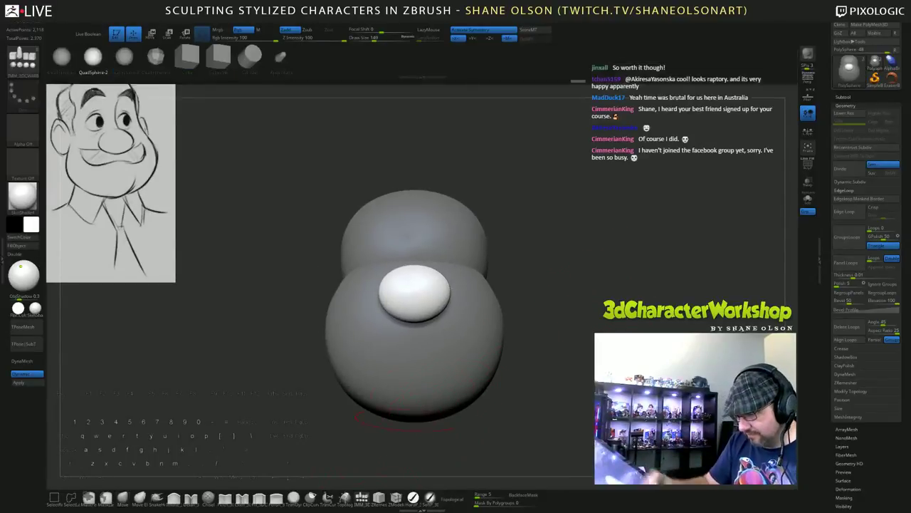
pyautogui.moveTo(529, 230); pyautogui.dragTo(529, 264)
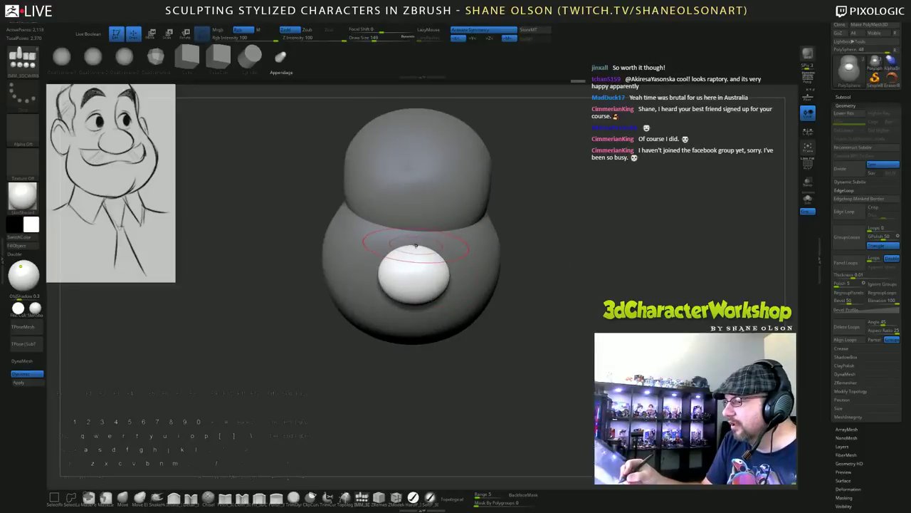
pyautogui.moveTo(416, 245); pyautogui.dragTo(415, 280)
pyautogui.moveTo(591, 346); pyautogui.dragTo(534, 342)
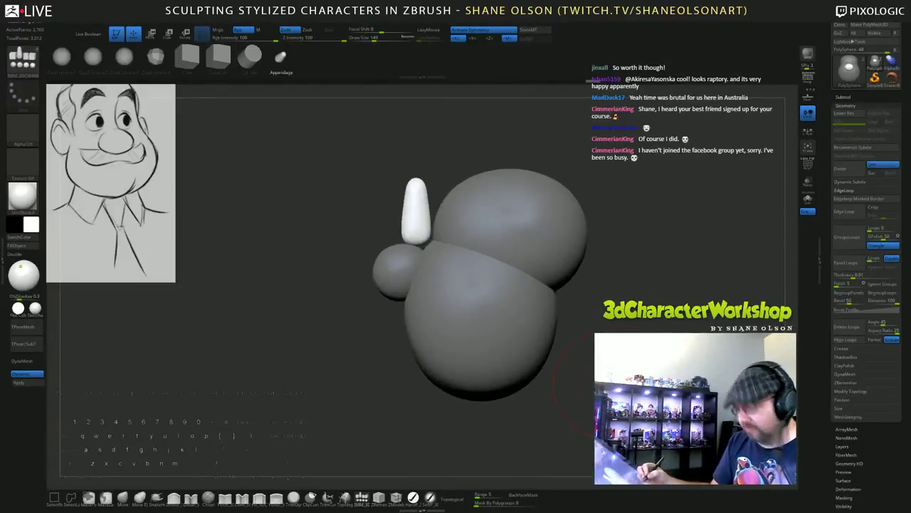
# Move and tilt the nose bridge so it slopes from the nose sphere back into the forehead.
pyautogui.press('e')
pyautogui.moveTo(386, 233)
pyautogui.mouseDown()
pyautogui.moveTo(398, 219)
pyautogui.moveTo(384, 238)
pyautogui.mouseUp()
pyautogui.moveTo(313, 285)
pyautogui.mouseDown()
pyautogui.moveTo(459, 288)
pyautogui.moveTo(324, 289)
pyautogui.mouseUp()
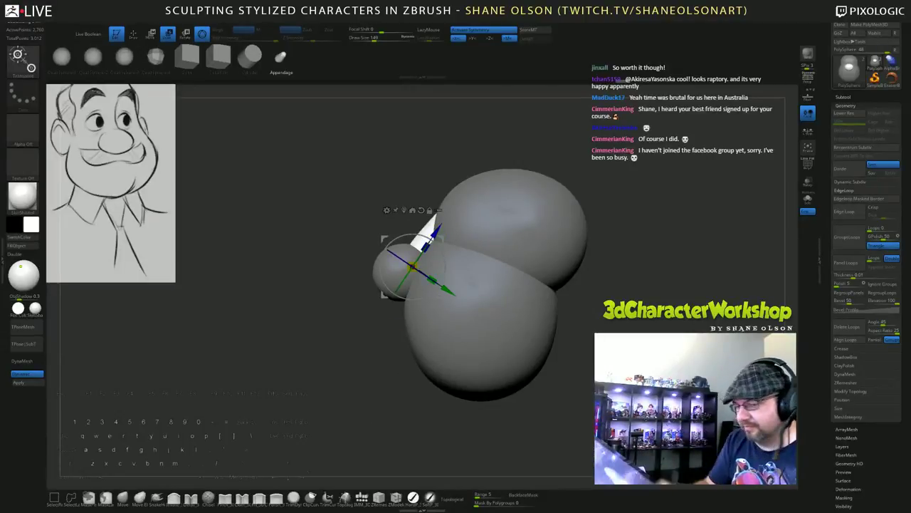
# Isolate the nose bridge and bend it with the Move brush, pulling its lower end forward and its upper end upward.
pyautogui.click(123, 498)
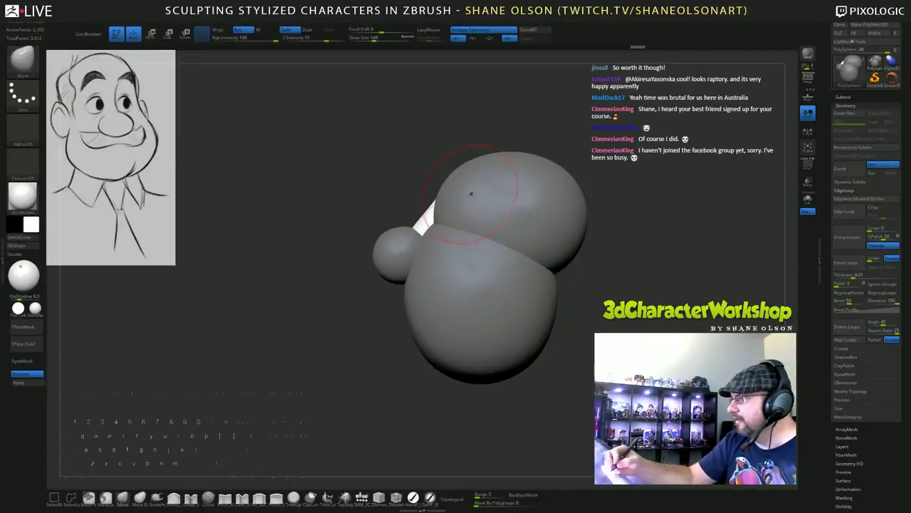
pyautogui.moveTo(613, 249); pyautogui.dragTo(624, 272)
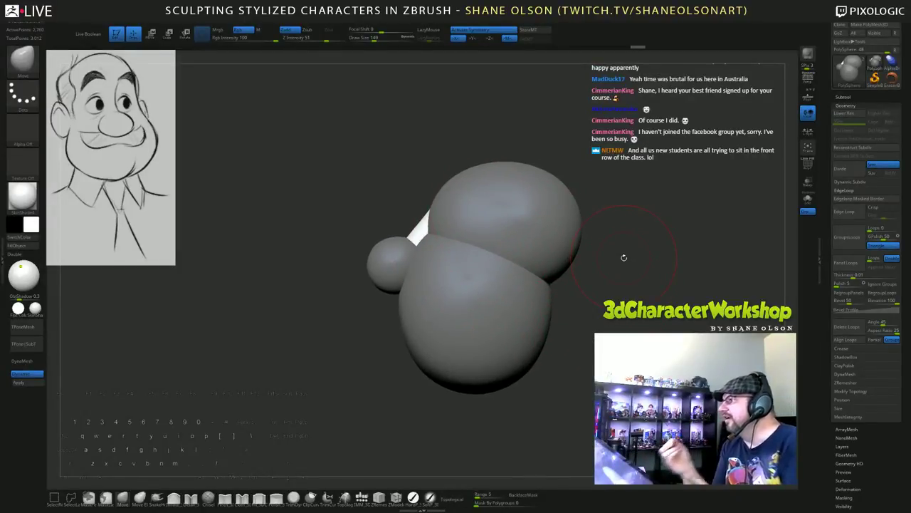
pyautogui.keyDown('alt'); pyautogui.moveTo(634, 277); pyautogui.dragTo(634, 296); pyautogui.keyUp('alt')
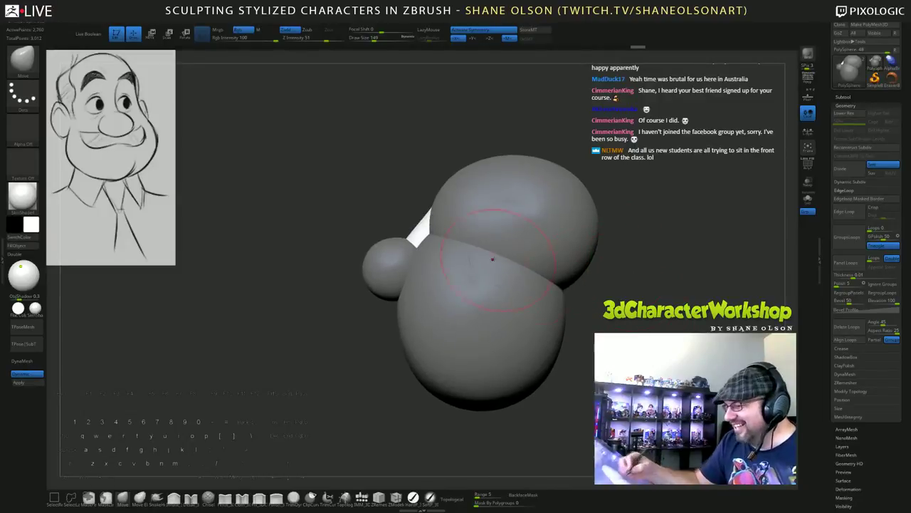
pyautogui.keyDown('ctrl'); pyautogui.keyDown('shift'); pyautogui.click(421, 227); pyautogui.keyUp('shift'); pyautogui.keyUp('ctrl')
pyautogui.moveTo(407, 254); pyautogui.dragTo(395, 246)
pyautogui.moveTo(447, 211); pyautogui.dragTo(450, 198)
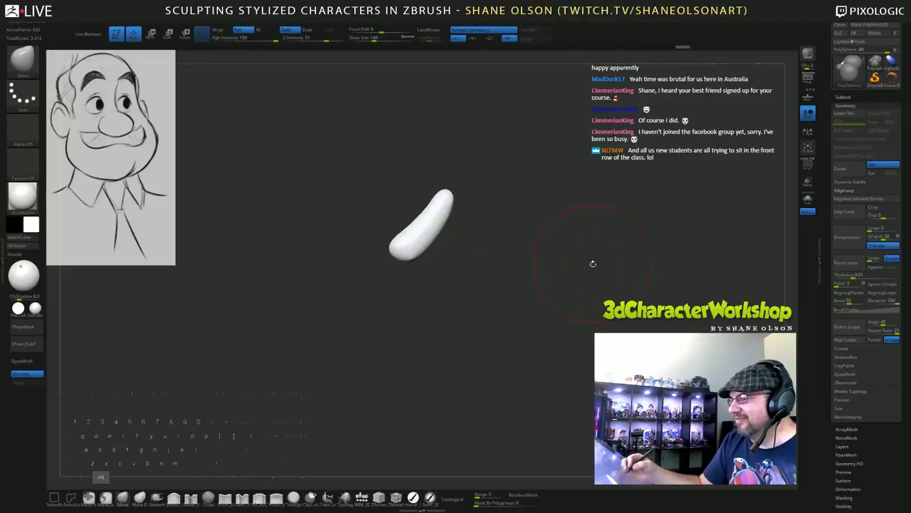
pyautogui.keyDown('alt'); pyautogui.moveTo(592, 262); pyautogui.dragTo(592, 271); pyautogui.keyUp('alt')
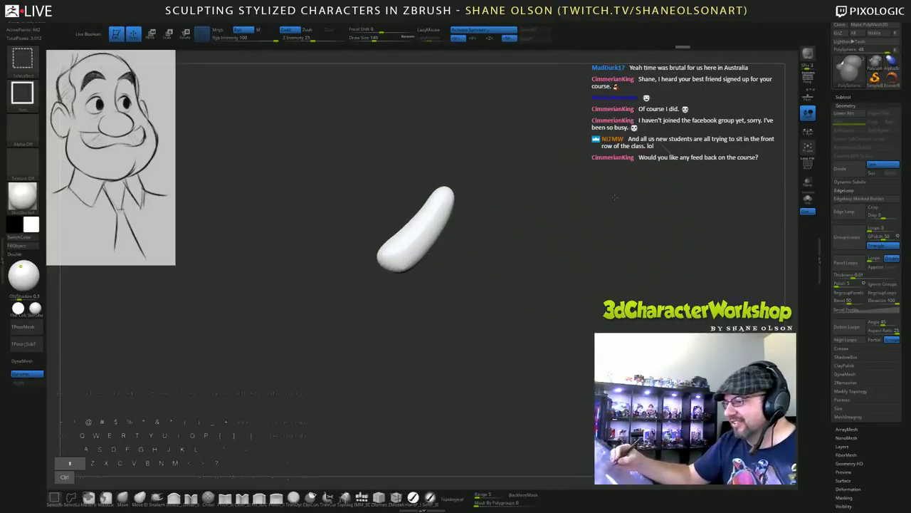
# Show all head parts again and push the front of the nose bridge slightly back toward the face.
pyautogui.keyDown('ctrl'); pyautogui.keyDown('shift'); pyautogui.click(619, 205); pyautogui.keyUp('shift'); pyautogui.keyUp('ctrl')
pyautogui.moveTo(627, 295)
pyautogui.mouseDown()
pyautogui.moveTo(701, 291)
pyautogui.moveTo(626, 281)
pyautogui.mouseUp()
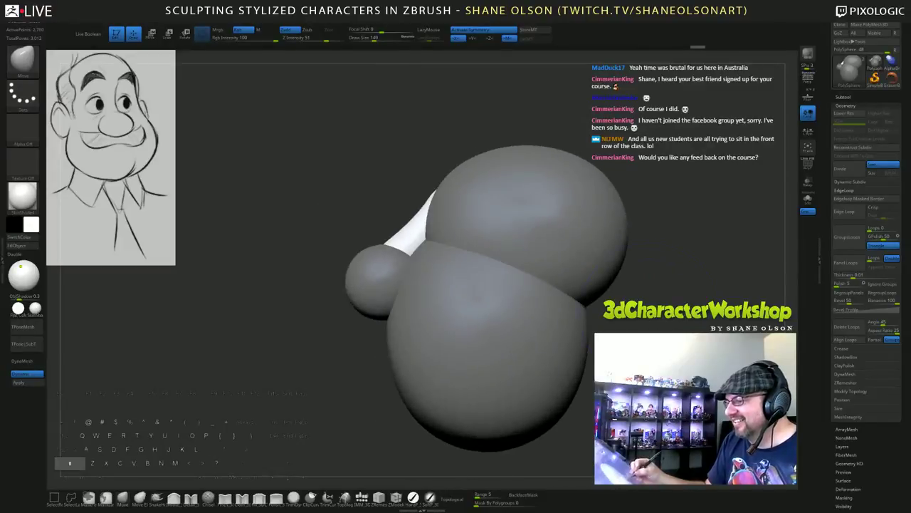
pyautogui.moveTo(409, 218); pyautogui.dragTo(419, 225)
pyautogui.moveTo(633, 285); pyautogui.dragTo(708, 283)
pyautogui.keyDown('alt'); pyautogui.moveTo(562, 279); pyautogui.dragTo(609, 272); pyautogui.keyUp('alt')
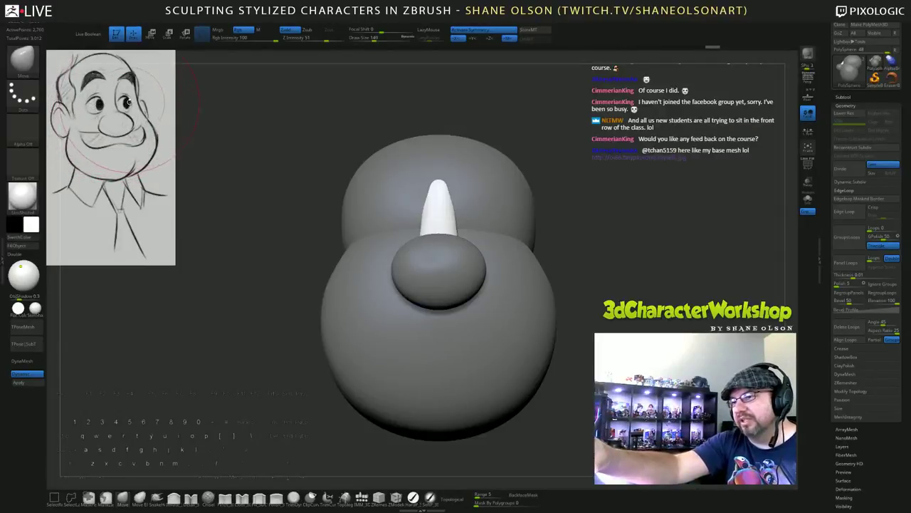
# Examine the head's proportions from the front, three-quarter and side views against the reference sketch.
pyautogui.moveTo(77, 102); pyautogui.dragTo(139, 103)
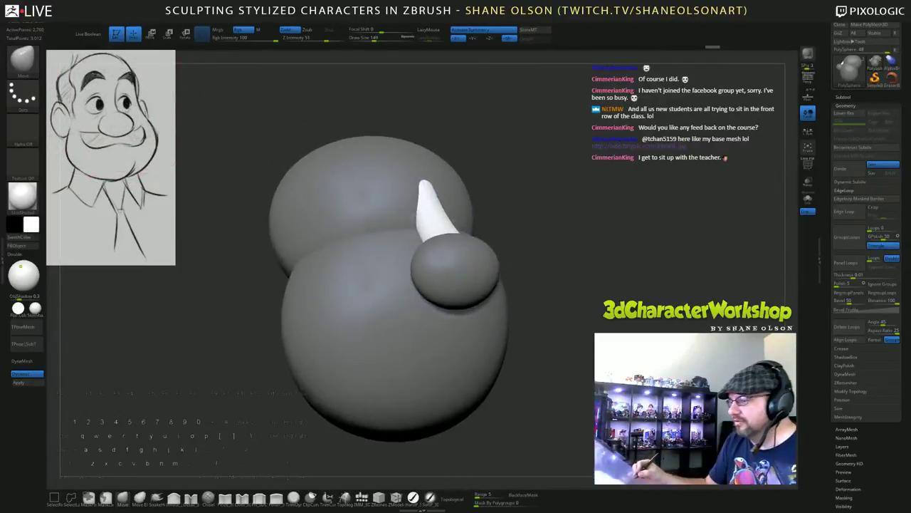
pyautogui.keyDown('shift'); pyautogui.moveTo(616, 289); pyautogui.dragTo(588, 307); pyautogui.keyUp('shift')
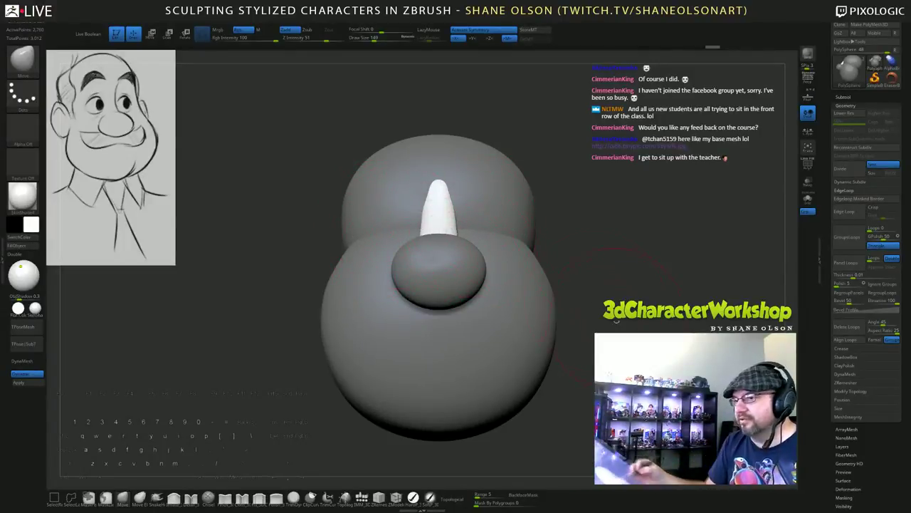
pyautogui.moveTo(616, 321)
pyautogui.keyDown('alt'); pyautogui.mouseDown()
pyautogui.moveTo(603, 292)
pyautogui.moveTo(548, 288)
pyautogui.moveTo(599, 291)
pyautogui.moveTo(569, 280)
pyautogui.mouseUp(); pyautogui.keyUp('alt')
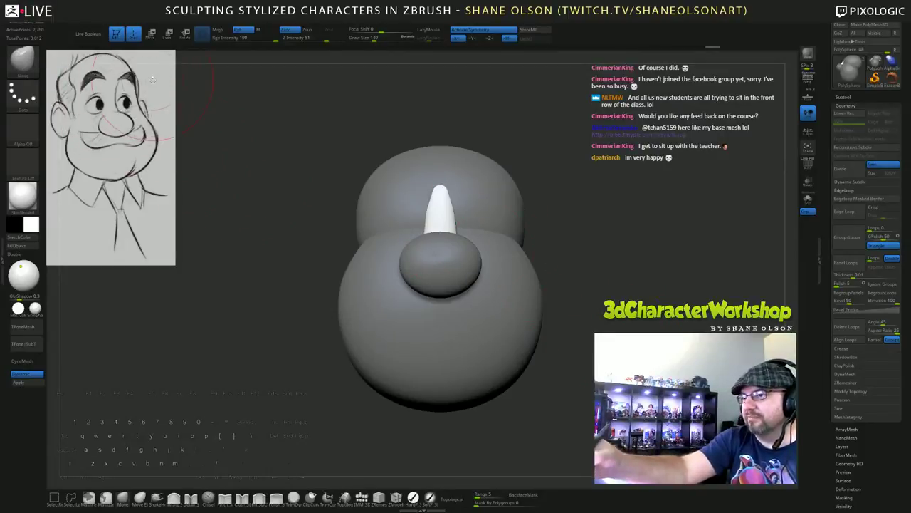
pyautogui.moveTo(628, 298); pyautogui.dragTo(491, 296)
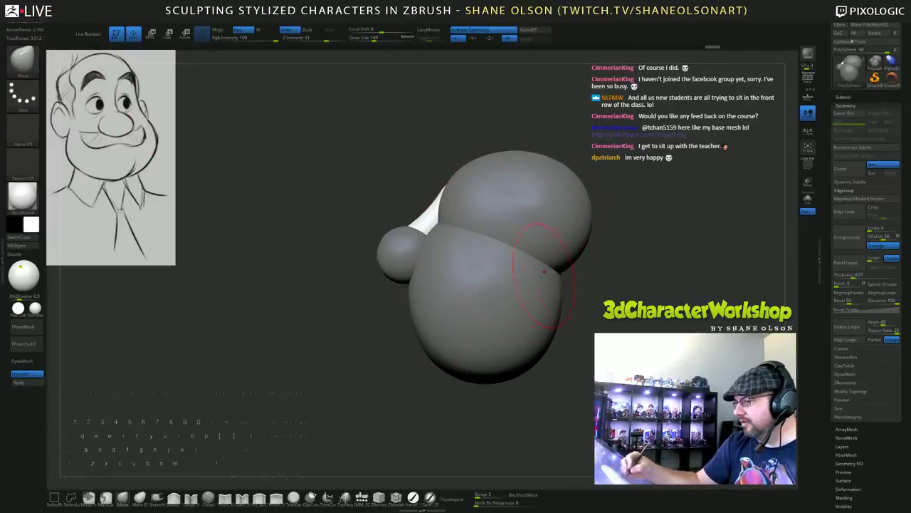
pyautogui.moveTo(615, 366)
pyautogui.mouseDown()
pyautogui.moveTo(740, 365)
pyautogui.moveTo(616, 366)
pyautogui.mouseUp()
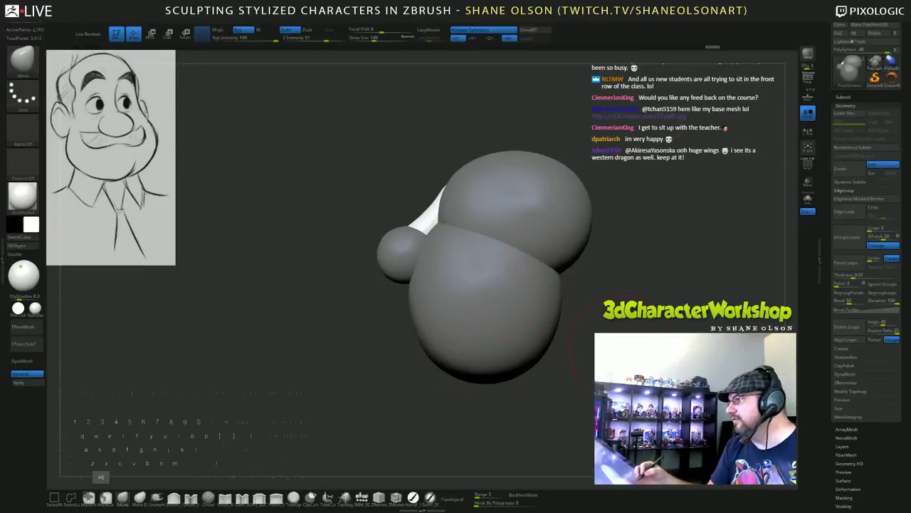
pyautogui.keyDown('alt'); pyautogui.moveTo(632, 351); pyautogui.dragTo(598, 347); pyautogui.keyUp('alt')
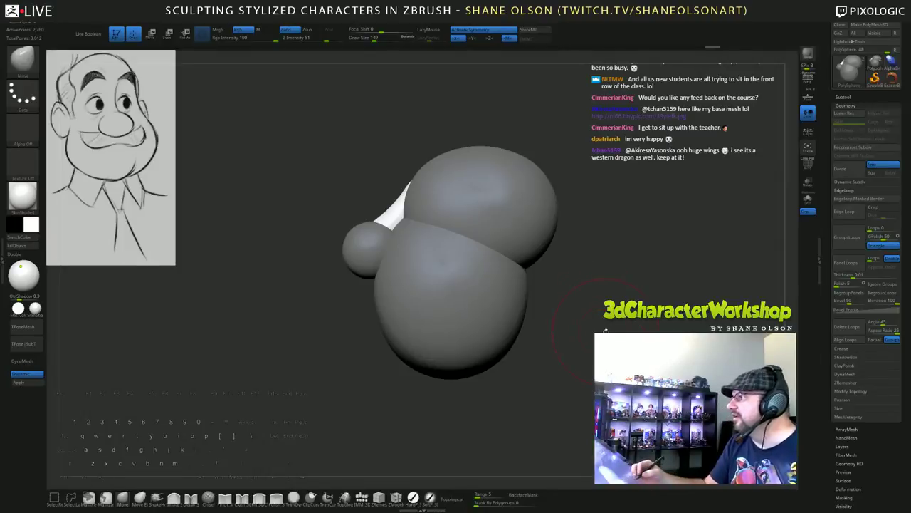
pyautogui.keyDown('alt'); pyautogui.moveTo(601, 363); pyautogui.dragTo(596, 365); pyautogui.keyUp('alt')
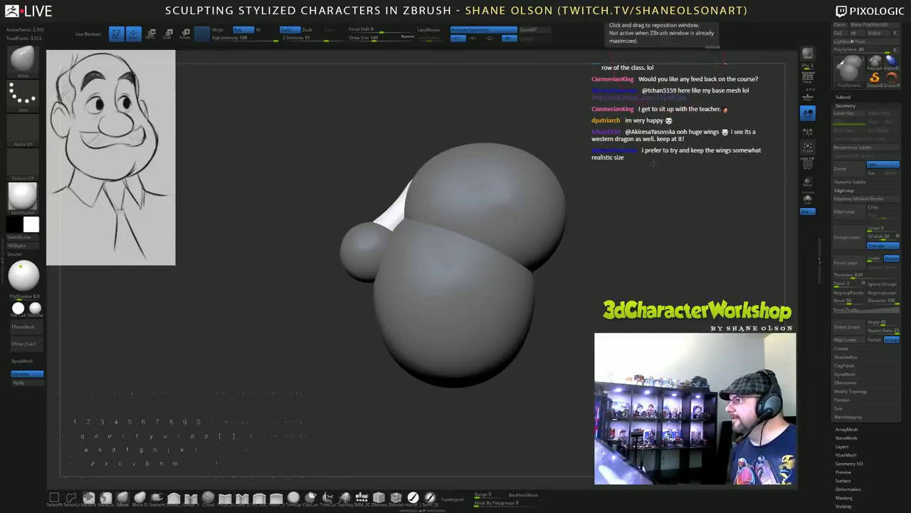
pyautogui.moveTo(666, 220); pyautogui.dragTo(663, 216)
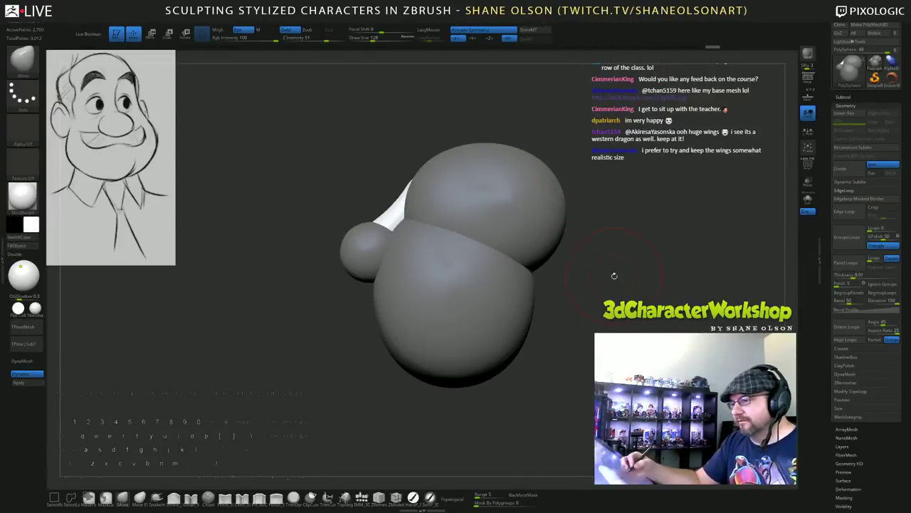
pyautogui.moveTo(614, 275); pyautogui.dragTo(741, 274)
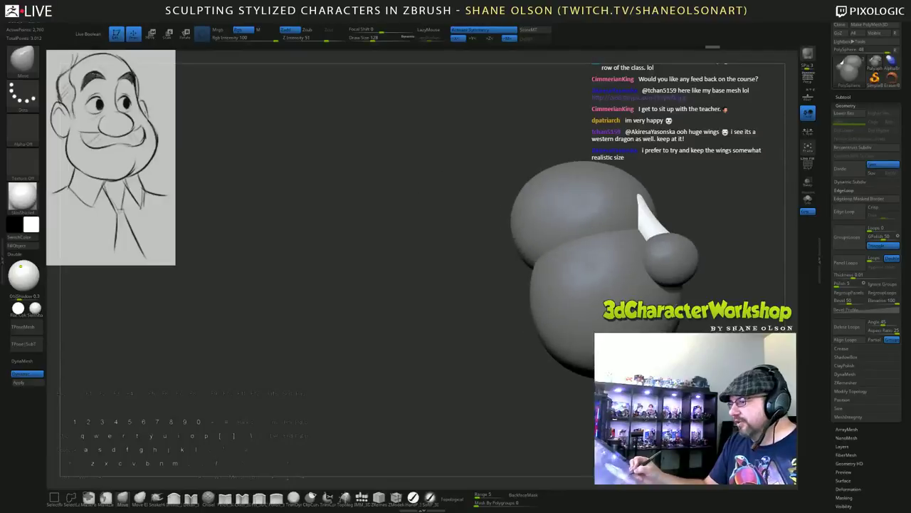
# Clear the mask, enlarge the Move brush and push the back of the jaw sphere inward in side view.
pyautogui.moveTo(676, 326)
pyautogui.mouseDown()
pyautogui.moveTo(622, 298)
pyautogui.moveTo(593, 305)
pyautogui.mouseUp()
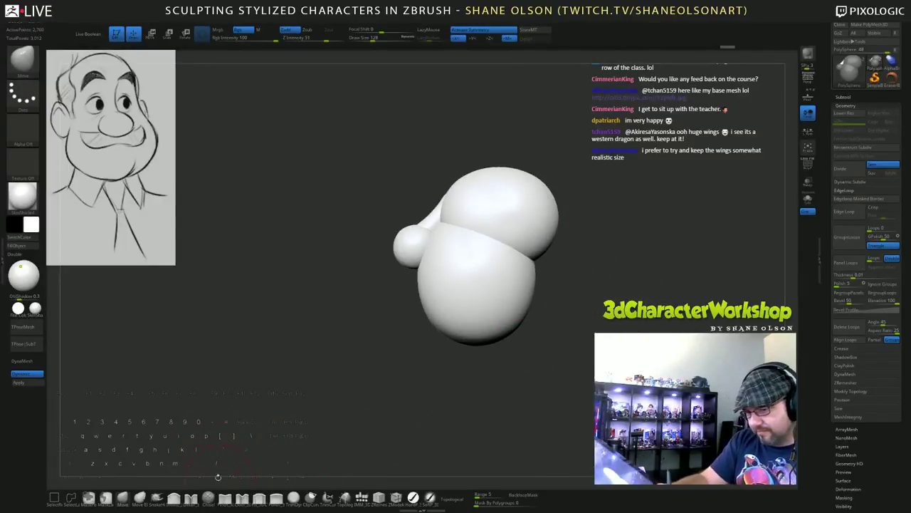
pyautogui.press('s')
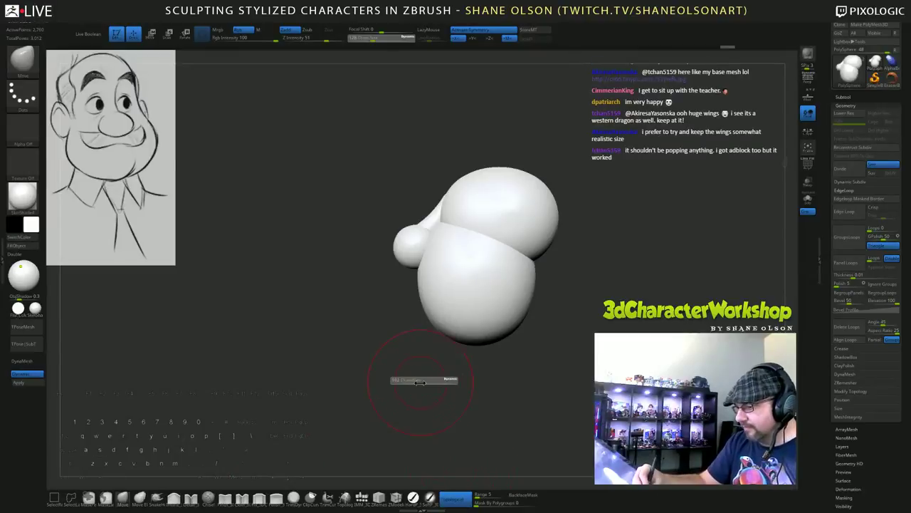
pyautogui.moveTo(429, 385); pyautogui.dragTo(431, 385)
pyautogui.moveTo(526, 279); pyautogui.dragTo(514, 283)
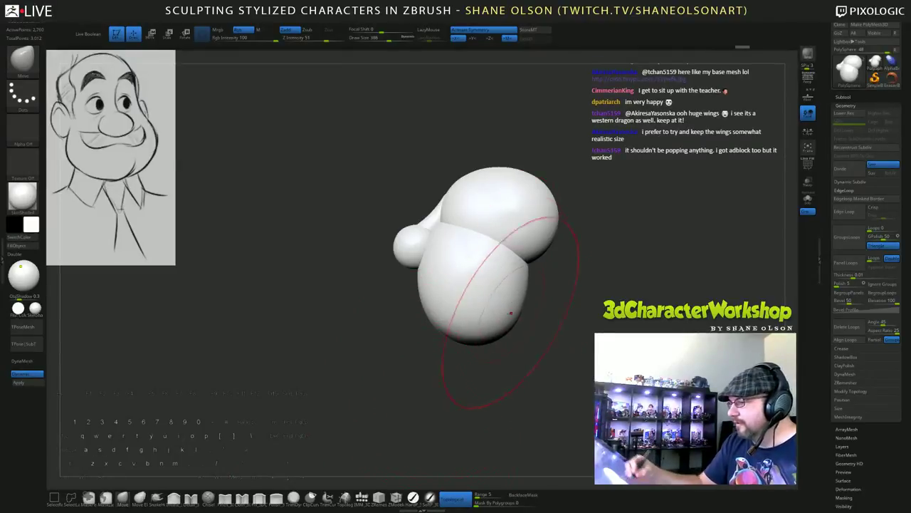
pyautogui.moveTo(513, 315)
pyautogui.mouseDown()
pyautogui.moveTo(500, 310)
pyautogui.moveTo(515, 290)
pyautogui.moveTo(506, 286)
pyautogui.mouseUp()
pyautogui.moveTo(604, 310)
pyautogui.mouseDown()
pyautogui.moveTo(534, 313)
pyautogui.moveTo(591, 313)
pyautogui.moveTo(582, 314)
pyautogui.mouseUp()
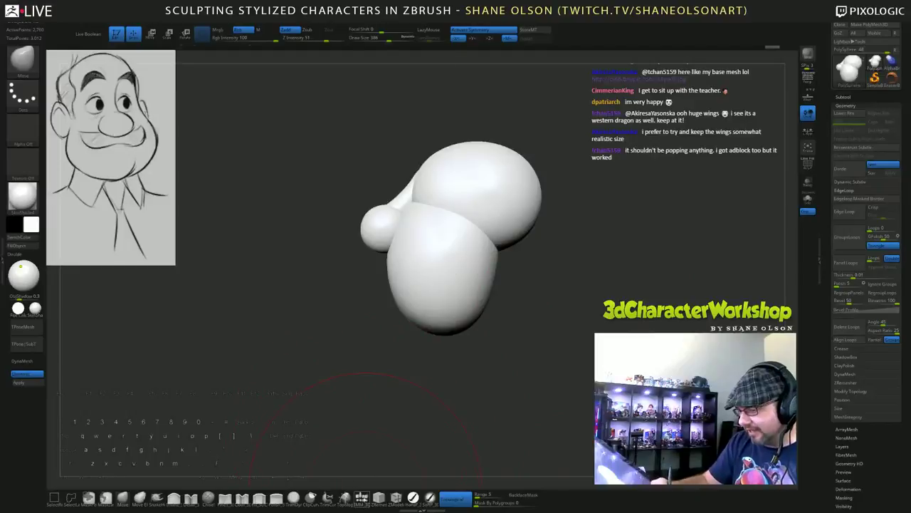
# Insert a thick Appendage mesh extending downward from the back of the head as the neck, using a draw size of 158.
pyautogui.click(363, 497)
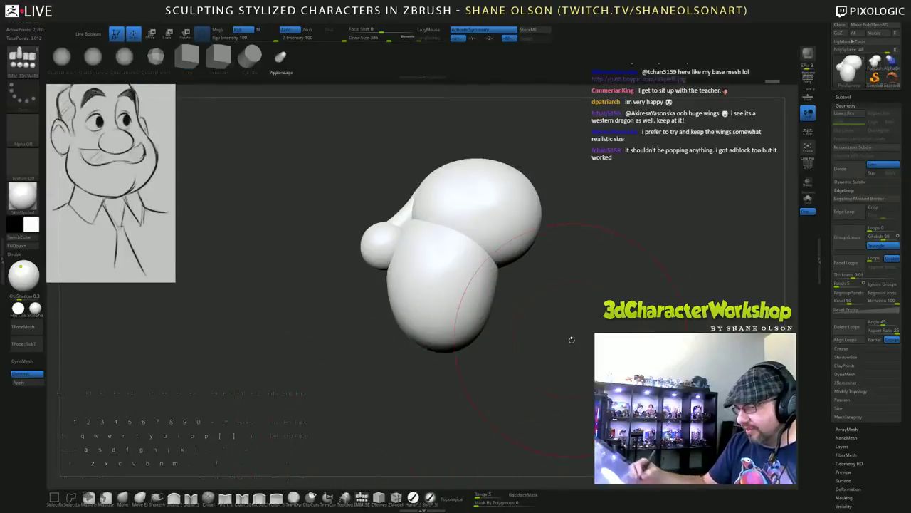
pyautogui.click(283, 64)
pyautogui.moveTo(668, 330)
pyautogui.mouseDown()
pyautogui.moveTo(611, 333)
pyautogui.moveTo(602, 313)
pyautogui.moveTo(621, 359)
pyautogui.moveTo(600, 328)
pyautogui.mouseUp()
pyautogui.press('s')
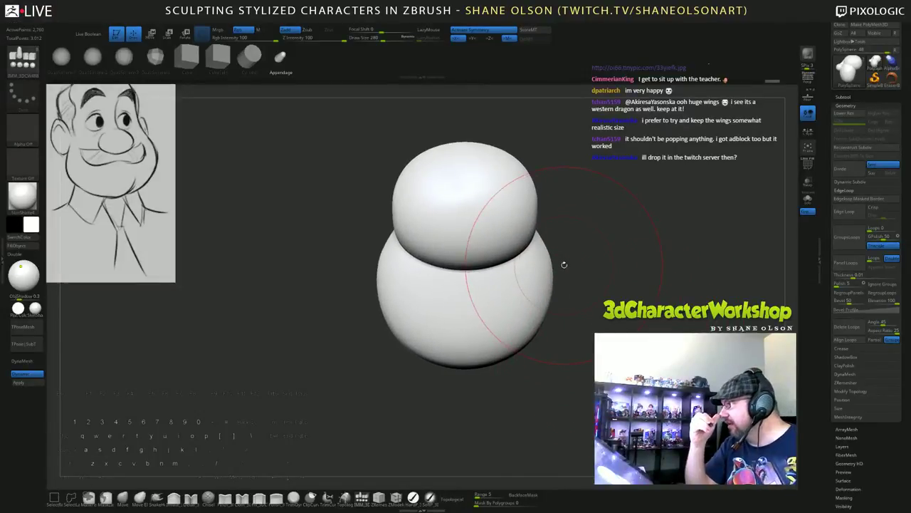
pyautogui.keyDown('alt'); pyautogui.moveTo(624, 283); pyautogui.dragTo(627, 304); pyautogui.keyUp('alt')
pyautogui.press('s')
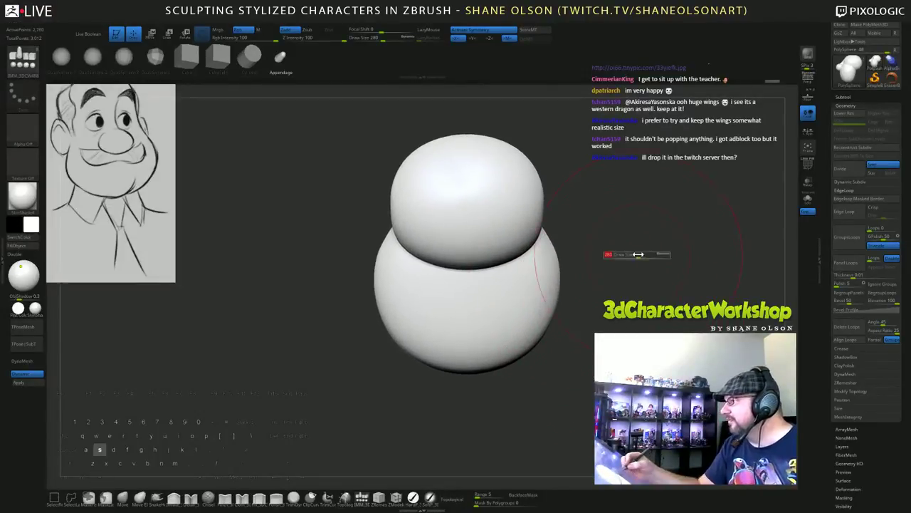
pyautogui.moveTo(637, 255); pyautogui.dragTo(629, 255)
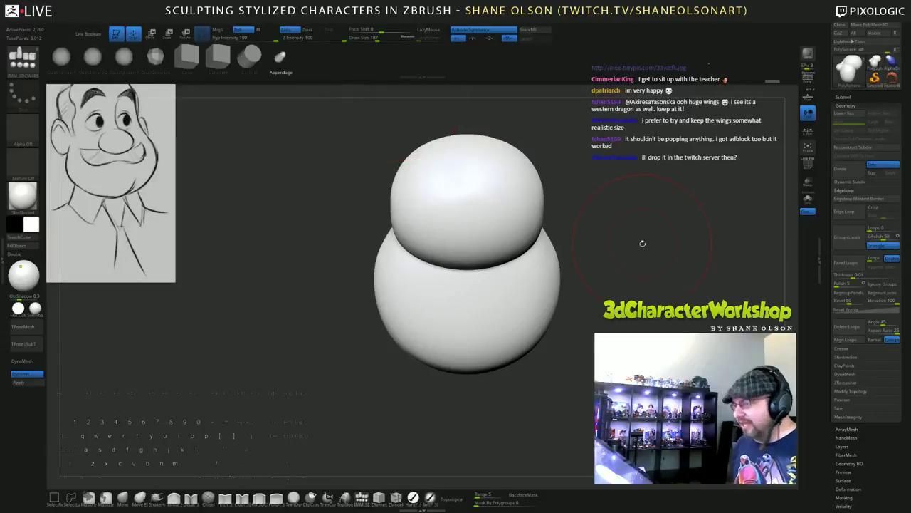
pyautogui.moveTo(642, 243)
pyautogui.mouseDown()
pyautogui.moveTo(642, 294)
pyautogui.moveTo(630, 310)
pyautogui.moveTo(636, 295)
pyautogui.moveTo(609, 310)
pyautogui.moveTo(636, 292)
pyautogui.moveTo(620, 288)
pyautogui.moveTo(642, 304)
pyautogui.moveTo(644, 292)
pyautogui.moveTo(662, 289)
pyautogui.mouseUp()
pyautogui.press('s')
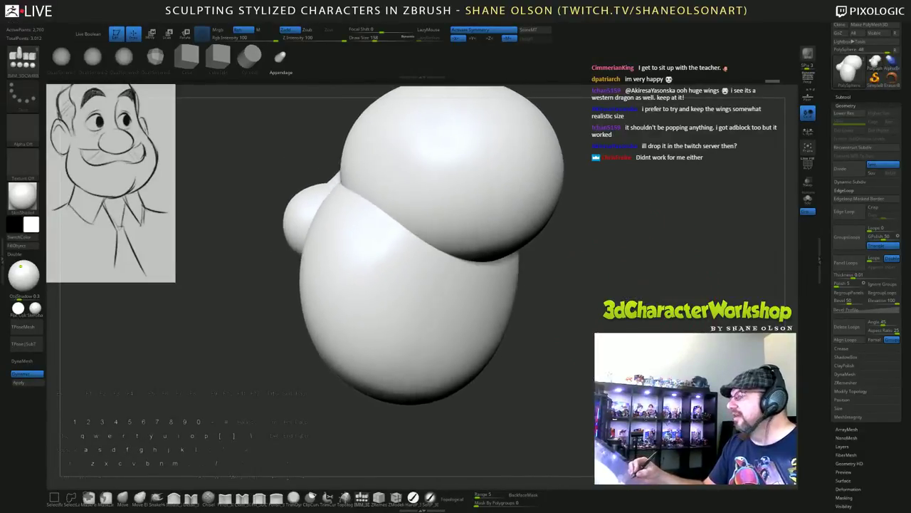
pyautogui.moveTo(617, 323)
pyautogui.mouseDown()
pyautogui.moveTo(632, 322)
pyautogui.moveTo(620, 301)
pyautogui.mouseUp()
pyautogui.moveTo(576, 353)
pyautogui.mouseDown()
pyautogui.moveTo(561, 387)
pyautogui.moveTo(547, 388)
pyautogui.mouseUp()
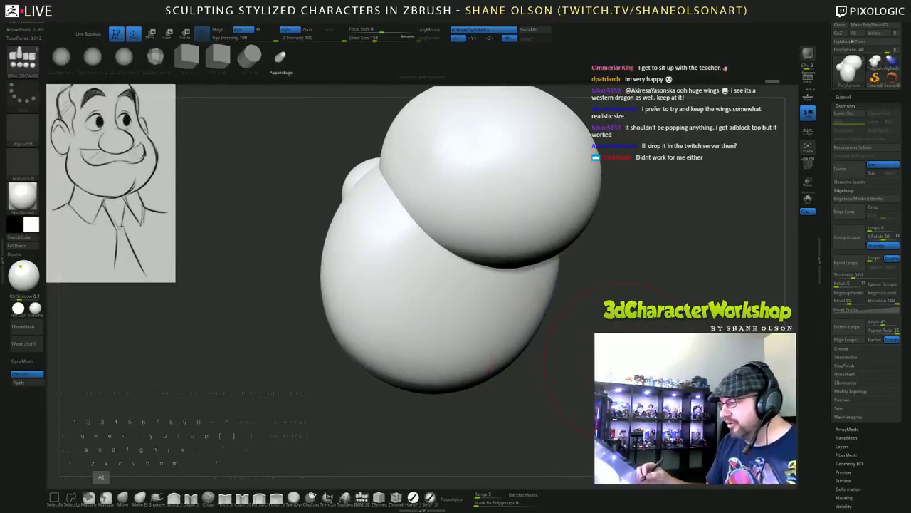
pyautogui.keyDown('alt'); pyautogui.moveTo(627, 363); pyautogui.dragTo(667, 361); pyautogui.keyUp('alt')
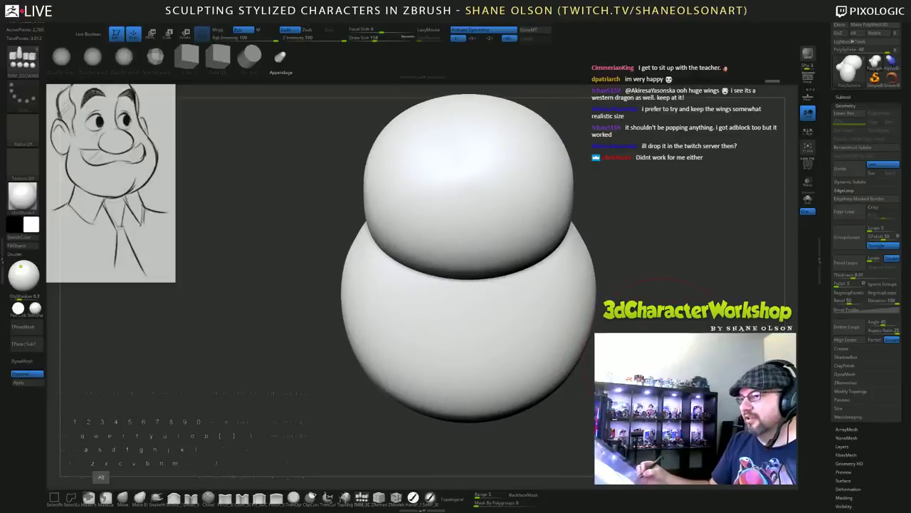
pyautogui.keyDown('shift'); pyautogui.moveTo(469, 285); pyautogui.dragTo(474, 427); pyautogui.keyUp('shift')
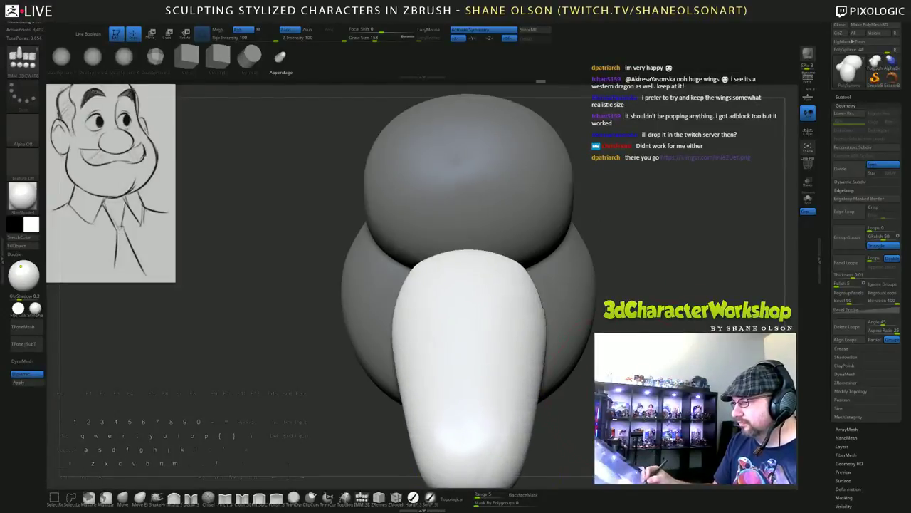
# Move the neck forward into the back of the head and switch to the Move brush.
pyautogui.keyDown('shift'); pyautogui.moveTo(623, 342); pyautogui.dragTo(639, 290); pyautogui.keyUp('shift')
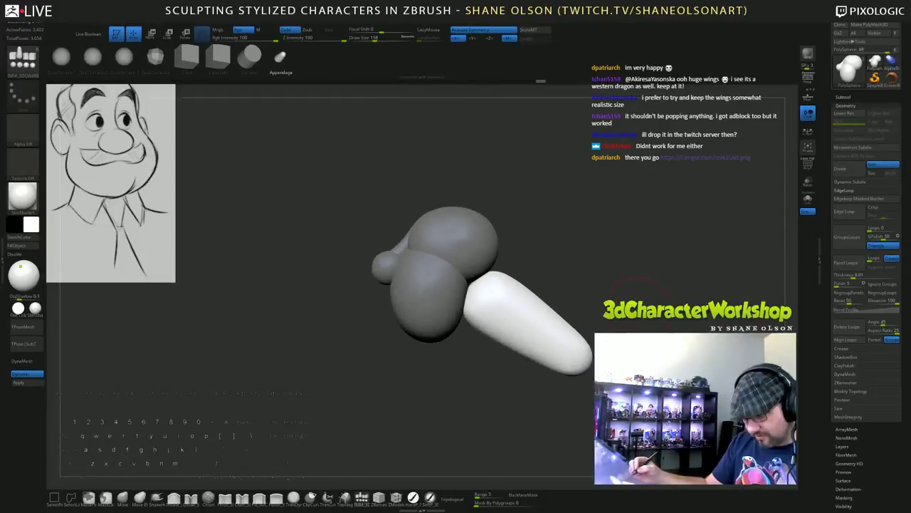
pyautogui.press('e')
pyautogui.moveTo(500, 274); pyautogui.dragTo(469, 275)
pyautogui.keyDown('shift'); pyautogui.moveTo(616, 343); pyautogui.dragTo(563, 345); pyautogui.keyUp('shift')
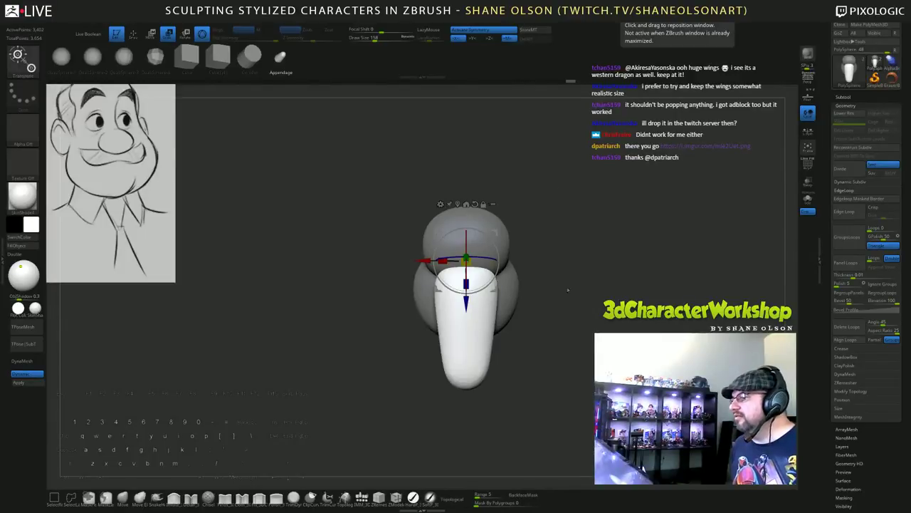
pyautogui.moveTo(566, 282); pyautogui.dragTo(493, 342)
pyautogui.click(124, 500)
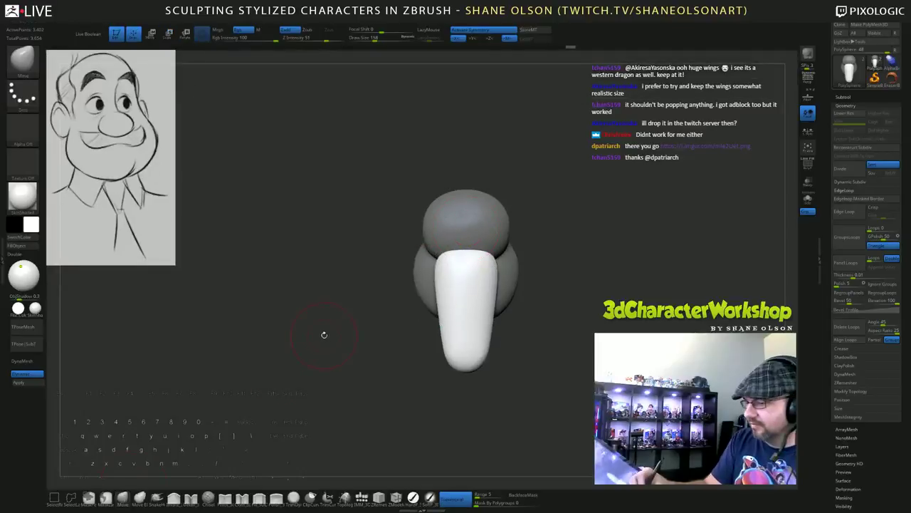
# Enlarge the Move brush to 331, narrow the neck's upper part and widen its lower end in back view.
pyautogui.press('s')
pyautogui.moveTo(324, 336); pyautogui.dragTo(334, 336)
pyautogui.moveTo(444, 272); pyautogui.dragTo(440, 265)
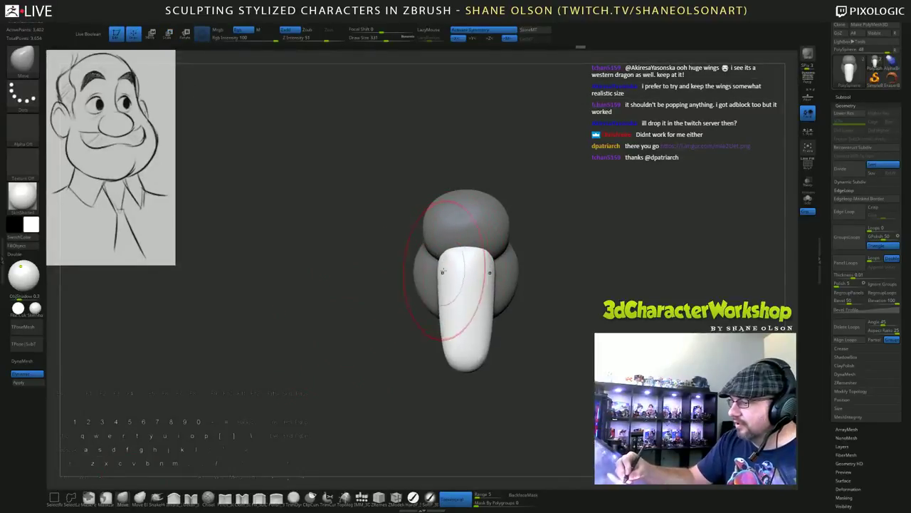
pyautogui.moveTo(563, 325)
pyautogui.mouseDown()
pyautogui.moveTo(460, 266)
pyautogui.moveTo(440, 266)
pyautogui.mouseUp()
pyautogui.moveTo(415, 336); pyautogui.dragTo(421, 334)
pyautogui.moveTo(486, 353)
pyautogui.mouseDown()
pyautogui.moveTo(512, 373)
pyautogui.moveTo(482, 352)
pyautogui.mouseUp()
pyautogui.moveTo(541, 364)
pyautogui.mouseDown()
pyautogui.moveTo(561, 331)
pyautogui.moveTo(539, 330)
pyautogui.moveTo(539, 320)
pyautogui.mouseUp()
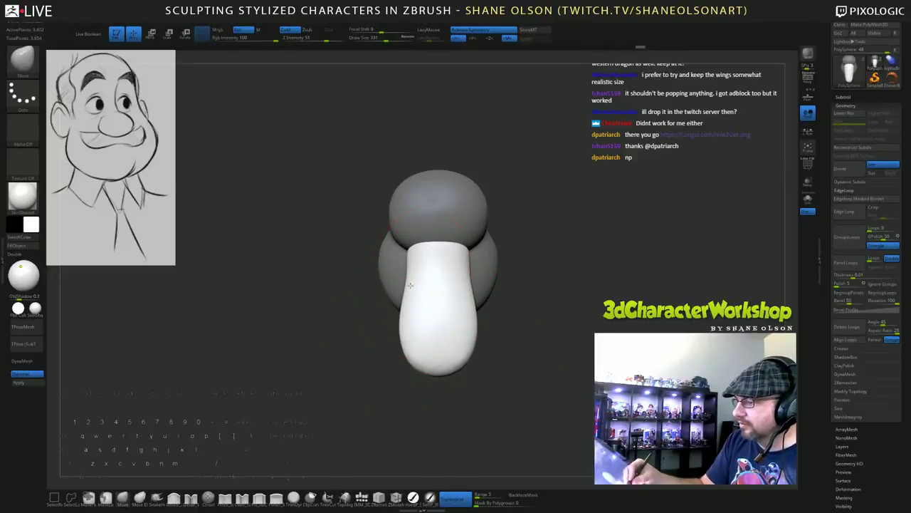
# Pull the lower front of the neck forward beneath the jaw in side view and check it from behind.
pyautogui.moveTo(510, 346); pyautogui.dragTo(422, 341)
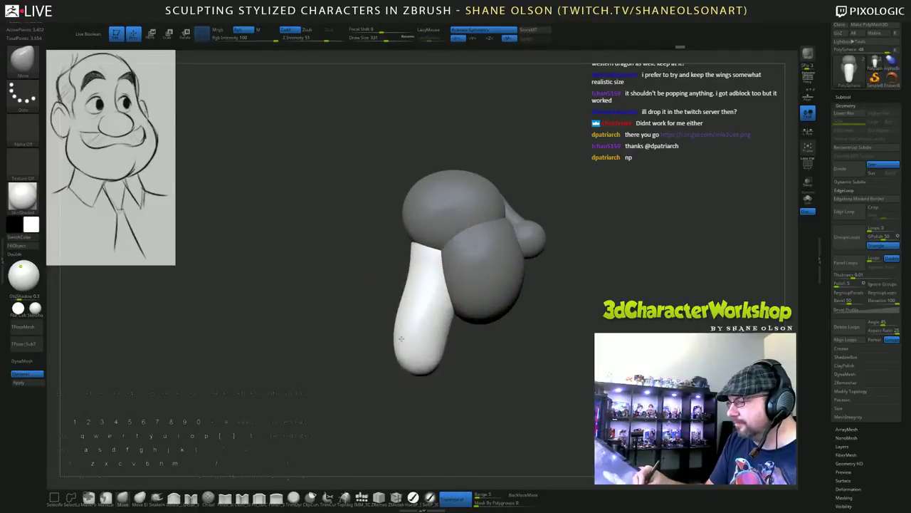
pyautogui.moveTo(541, 361)
pyautogui.mouseDown()
pyautogui.moveTo(525, 358)
pyautogui.moveTo(538, 363)
pyautogui.mouseUp()
pyautogui.moveTo(467, 333); pyautogui.dragTo(471, 334)
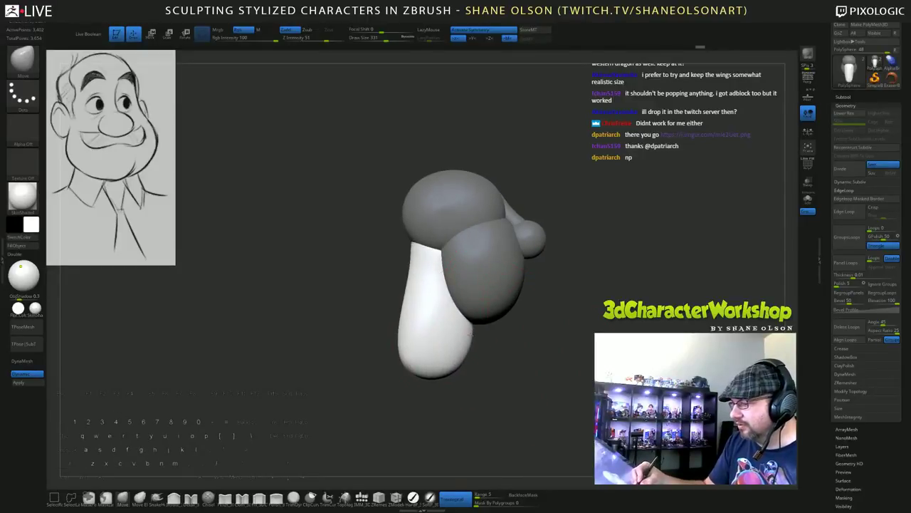
pyautogui.moveTo(537, 369); pyautogui.dragTo(590, 335)
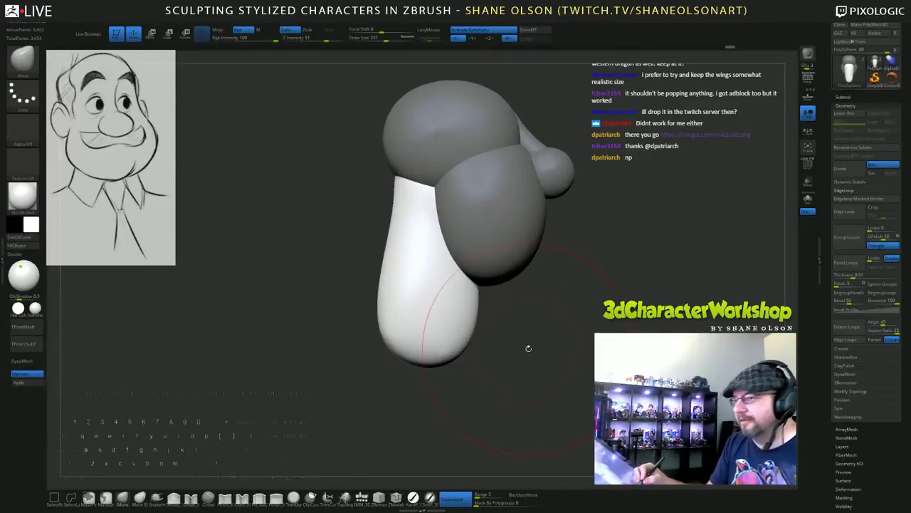
pyautogui.moveTo(529, 348); pyautogui.dragTo(548, 351)
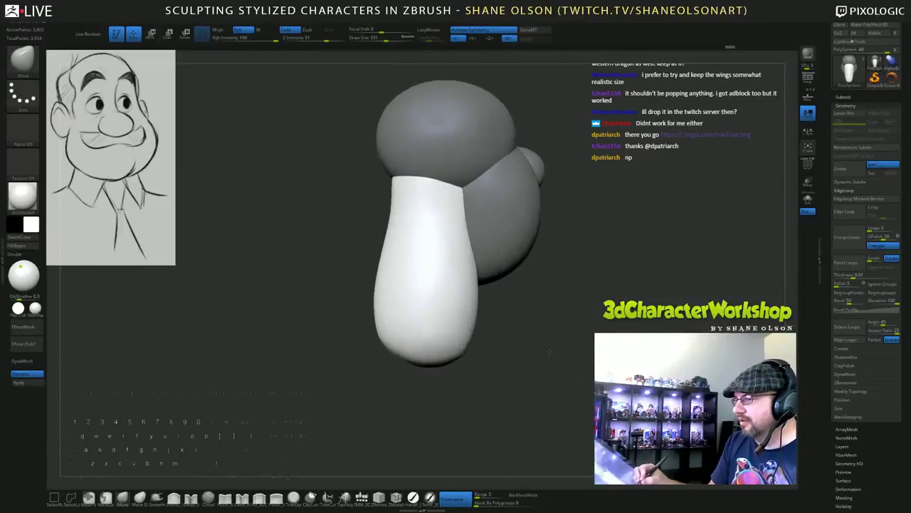
# Refine the upper neck's back and side contours with the Move brush, using a draw size of 262.
pyautogui.moveTo(400, 201); pyautogui.dragTo(416, 196)
pyautogui.keyDown('shift'); pyautogui.moveTo(553, 343); pyautogui.dragTo(532, 341); pyautogui.keyUp('shift')
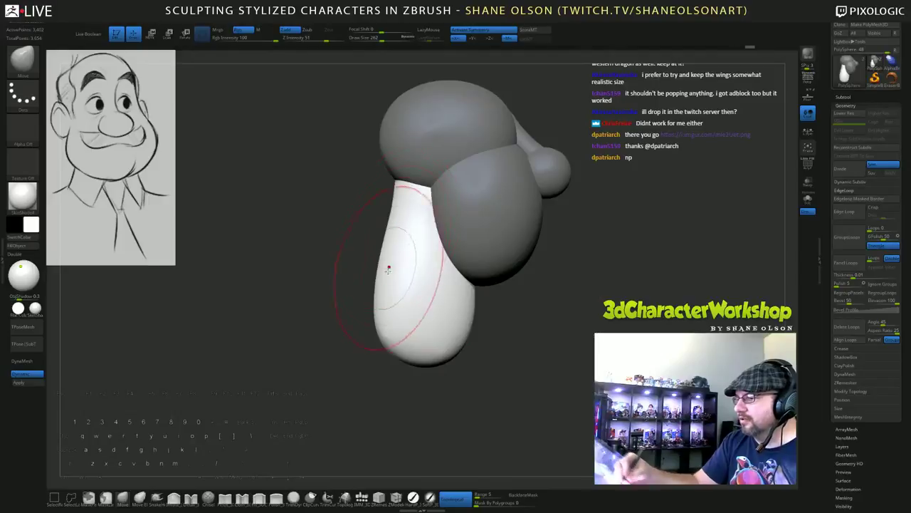
pyautogui.moveTo(485, 378)
pyautogui.mouseDown()
pyautogui.moveTo(571, 397)
pyautogui.moveTo(493, 341)
pyautogui.moveTo(465, 297)
pyautogui.mouseUp()
pyautogui.moveTo(402, 272); pyautogui.dragTo(397, 270)
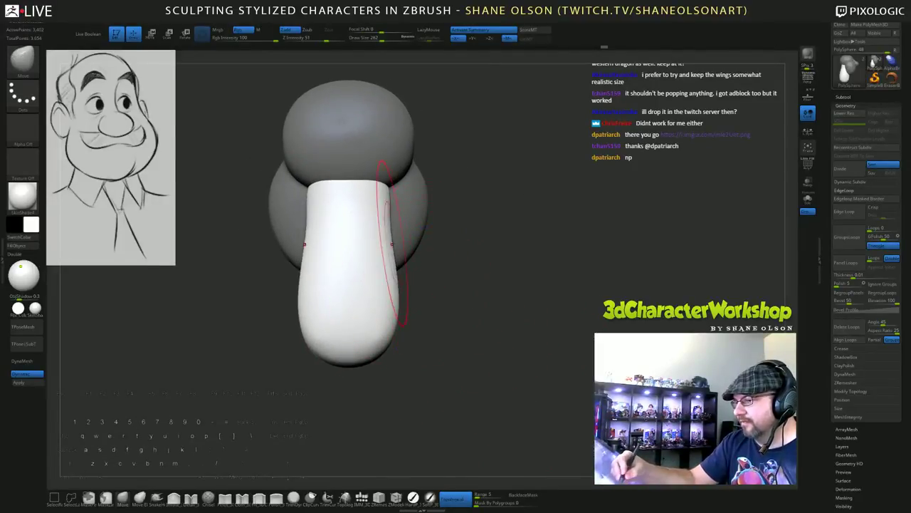
pyautogui.moveTo(497, 311)
pyautogui.mouseDown()
pyautogui.moveTo(491, 350)
pyautogui.moveTo(548, 338)
pyautogui.moveTo(558, 322)
pyautogui.moveTo(523, 335)
pyautogui.moveTo(561, 311)
pyautogui.mouseUp()
pyautogui.moveTo(559, 264)
pyautogui.keyDown('alt'); pyautogui.mouseDown()
pyautogui.moveTo(555, 280)
pyautogui.moveTo(570, 296)
pyautogui.mouseUp(); pyautogui.keyUp('alt')
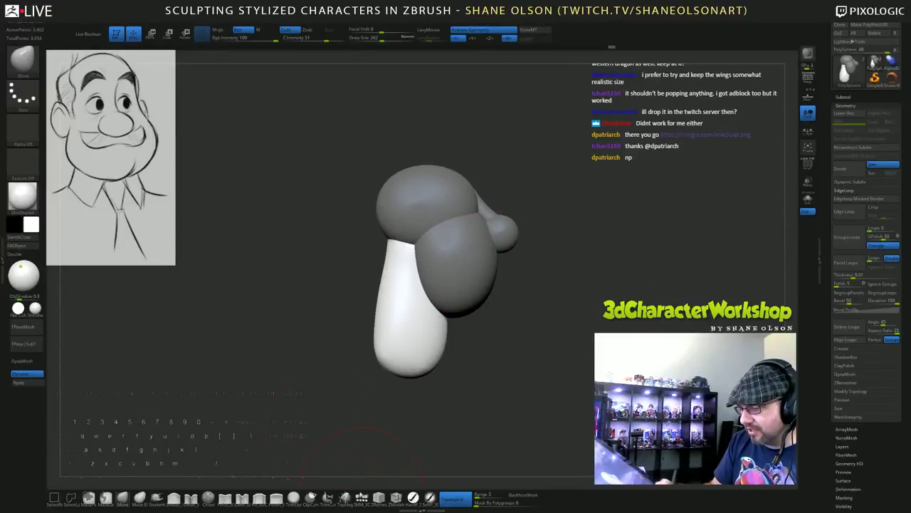
# Insert a QuadSphere-2 mesh on the side of the head as an ear and flatten it front to back to about 0.48.
pyautogui.click(361, 498)
pyautogui.click(95, 61)
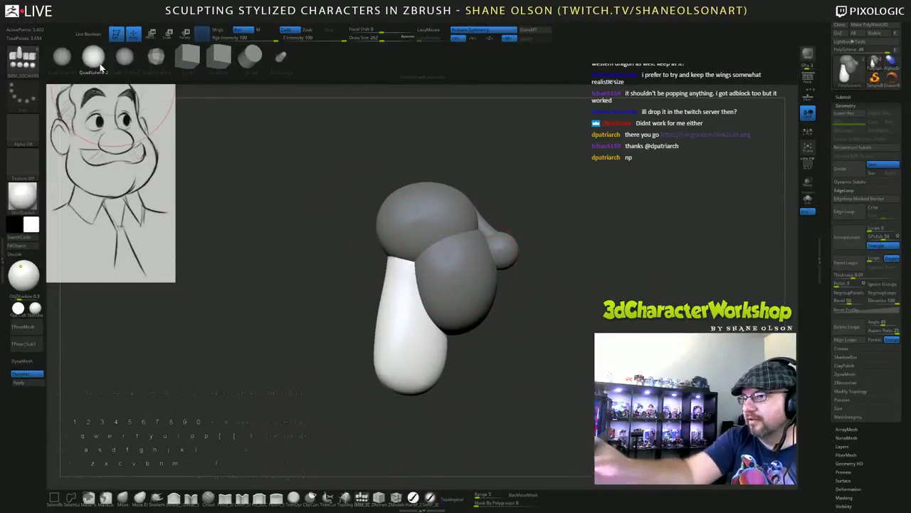
pyautogui.moveTo(412, 259); pyautogui.dragTo(430, 283)
pyautogui.moveTo(554, 383)
pyautogui.mouseDown()
pyautogui.moveTo(524, 388)
pyautogui.moveTo(548, 369)
pyautogui.mouseUp()
pyautogui.press('w')
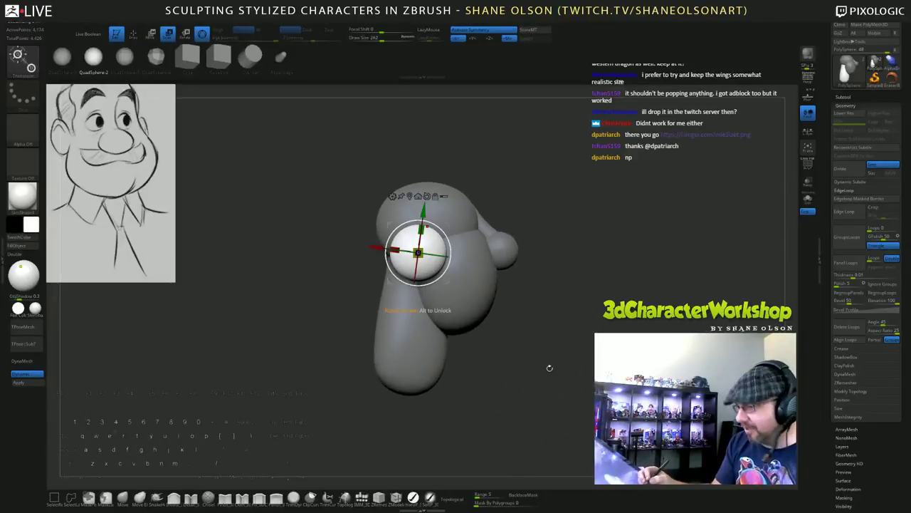
pyautogui.moveTo(395, 250); pyautogui.dragTo(407, 251)
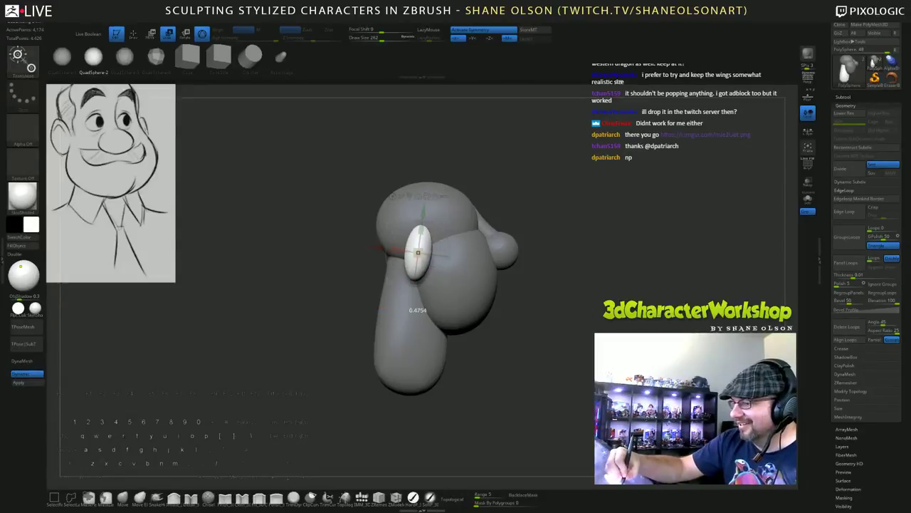
pyautogui.moveTo(541, 371); pyautogui.dragTo(476, 369)
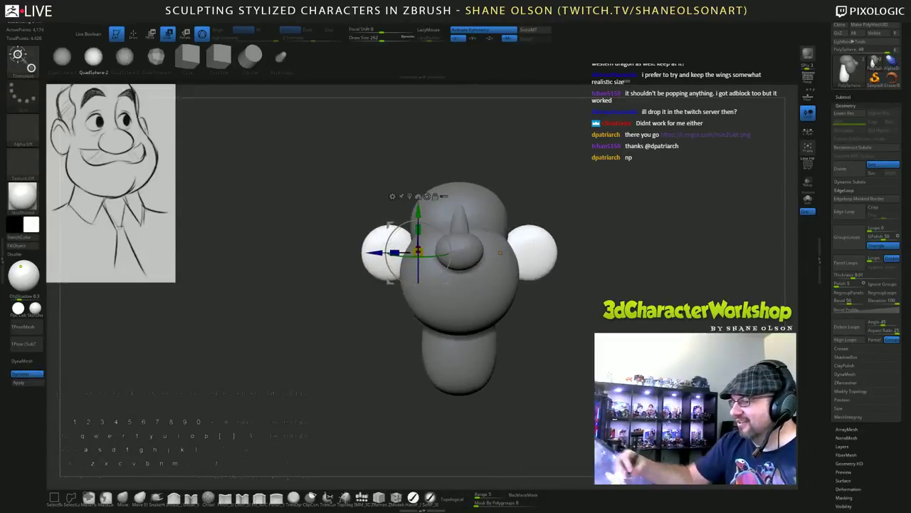
pyautogui.moveTo(367, 252); pyautogui.dragTo(381, 253)
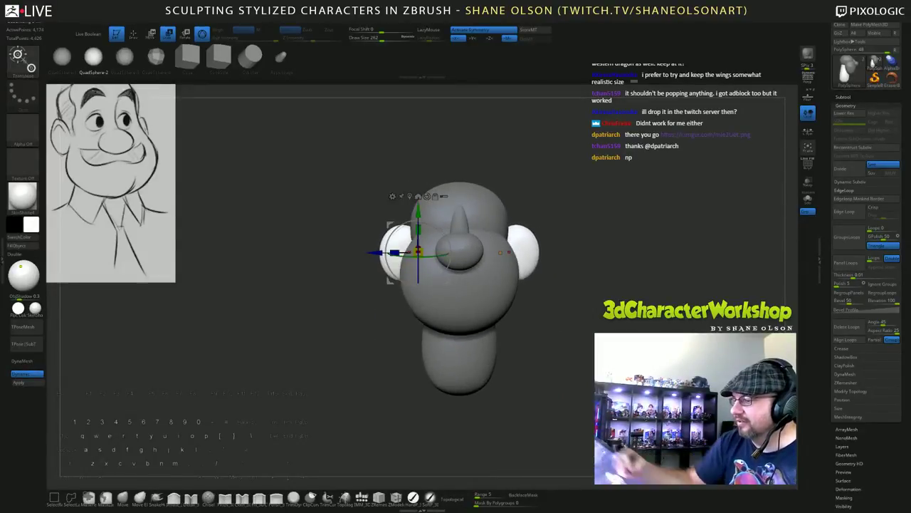
pyautogui.hotkey('ctrl', 'z')
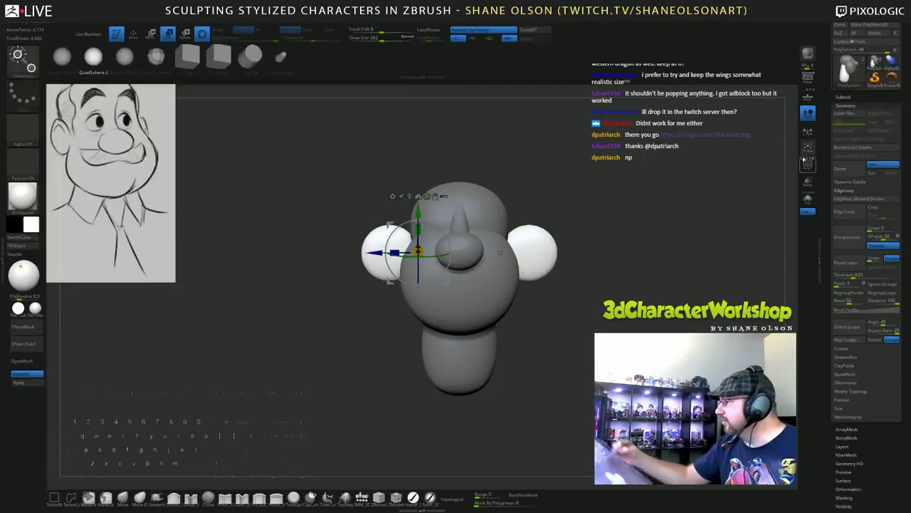
pyautogui.click(808, 98)
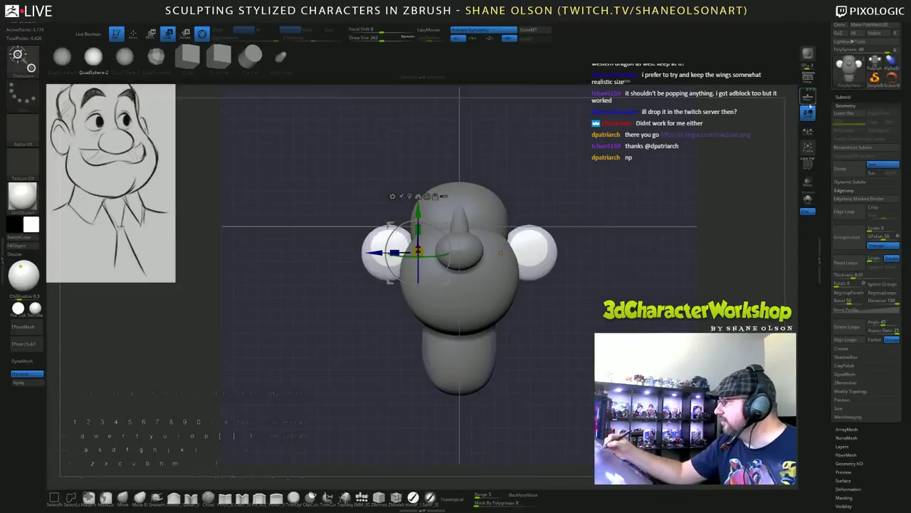
pyautogui.click(808, 98)
# Enable local symmetry, narrow both ears sideways and angle them against the head from the top view.
pyautogui.click(807, 135)
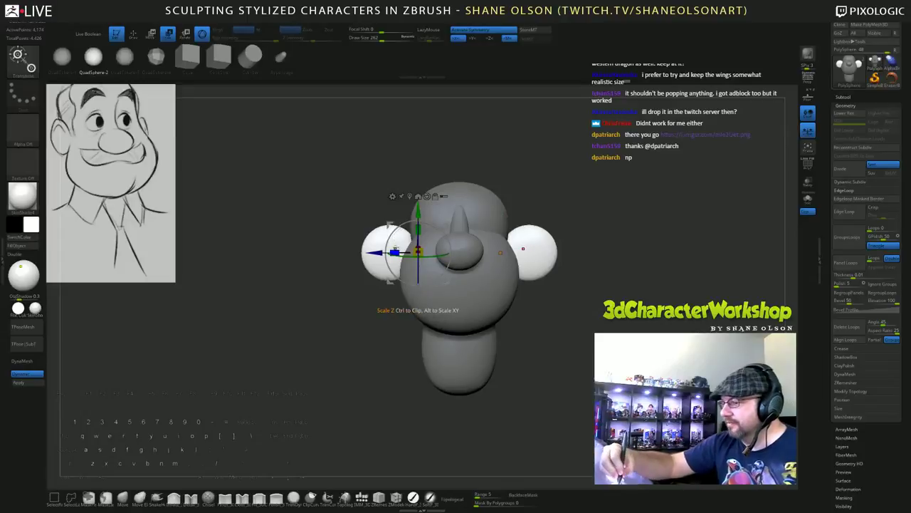
pyautogui.moveTo(395, 251); pyautogui.dragTo(413, 253)
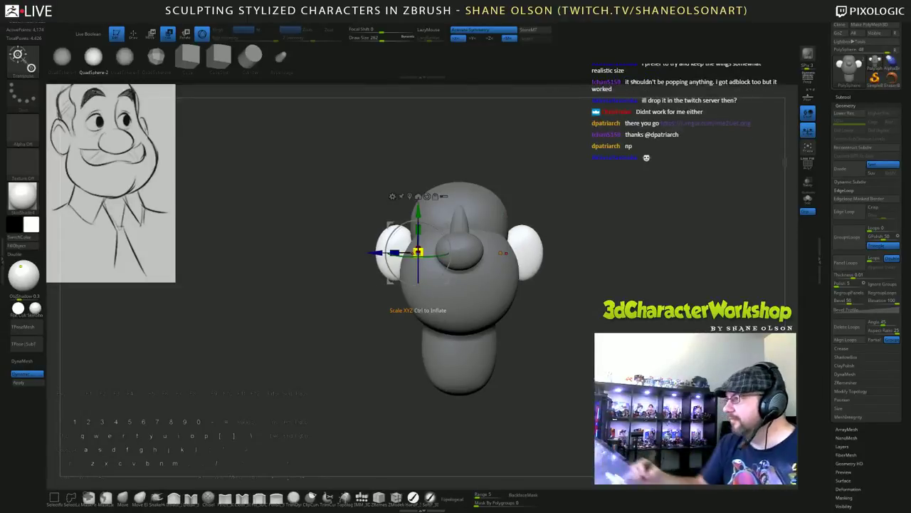
pyautogui.moveTo(334, 313); pyautogui.dragTo(378, 388)
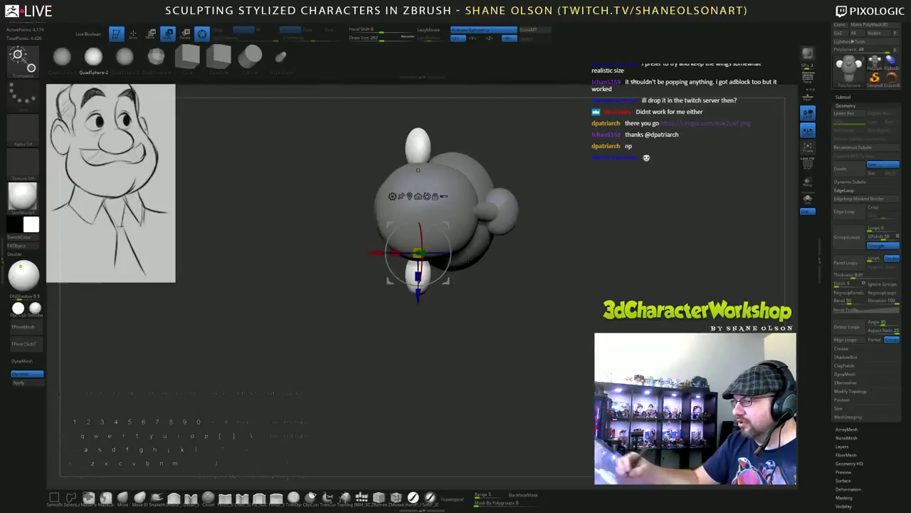
pyautogui.moveTo(451, 254); pyautogui.dragTo(460, 284)
pyautogui.moveTo(562, 342); pyautogui.dragTo(486, 257)
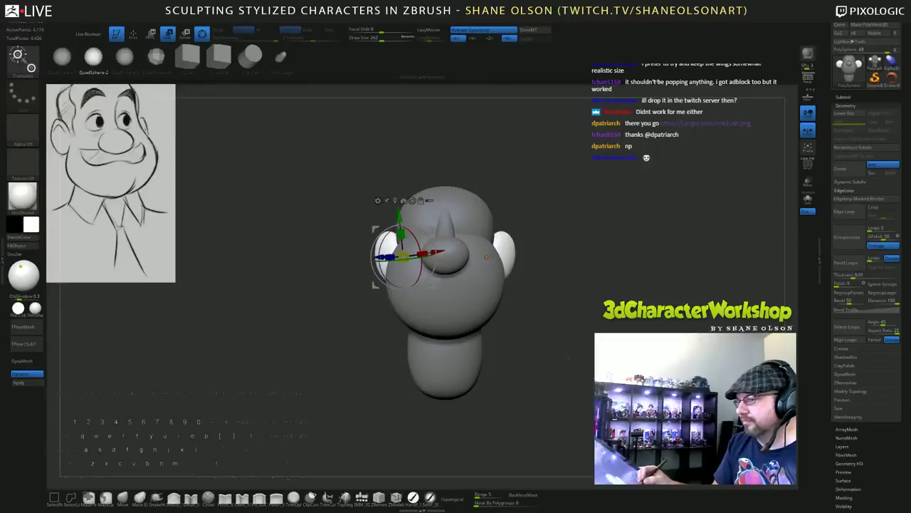
pyautogui.moveTo(567, 362)
pyautogui.keyDown('ctrl'); pyautogui.mouseDown()
pyautogui.moveTo(605, 338)
pyautogui.moveTo(572, 330)
pyautogui.mouseUp(); pyautogui.keyUp('ctrl')
pyautogui.press('q')
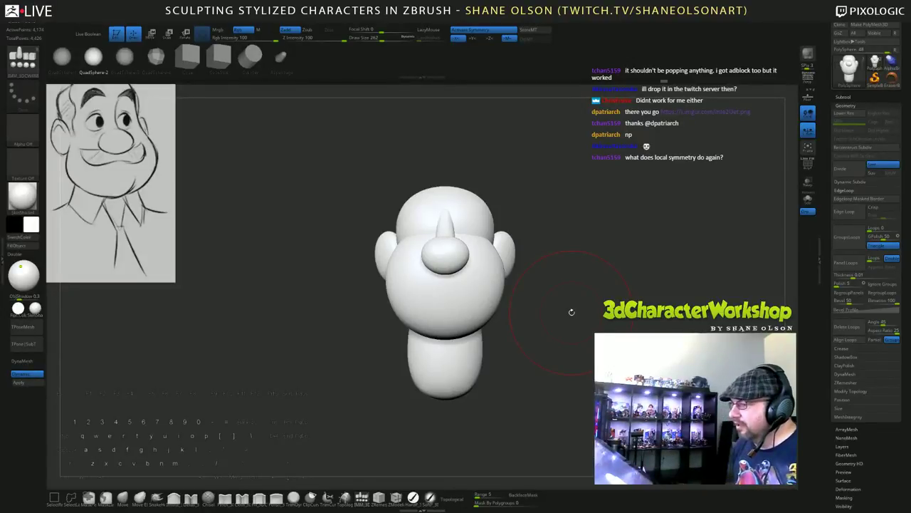
pyautogui.hotkey('ctrl', 'z')
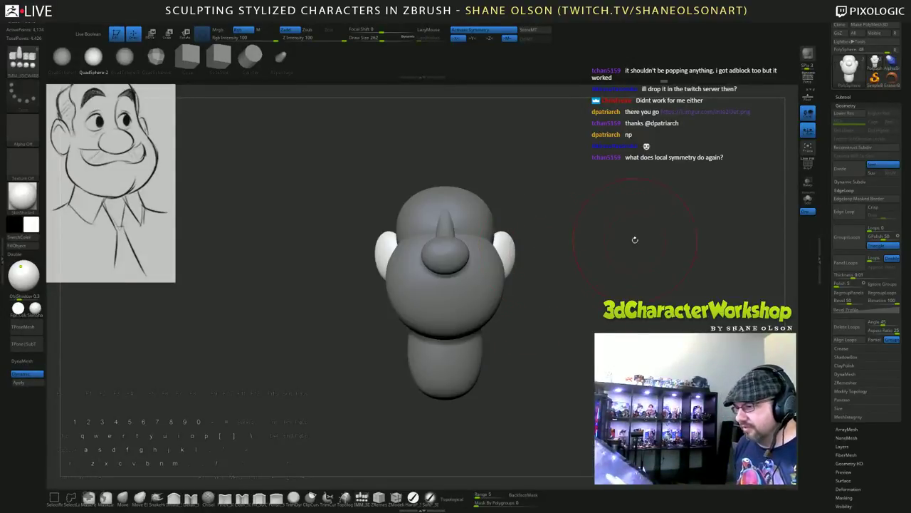
# Reduce the draw size to 202 and place the transform gizmo on the opposite ear.
pyautogui.moveTo(634, 240)
pyautogui.keyDown('alt'); pyautogui.mouseDown()
pyautogui.moveTo(550, 232)
pyautogui.moveTo(580, 190)
pyautogui.moveTo(574, 214)
pyautogui.moveTo(611, 205)
pyautogui.mouseUp(); pyautogui.keyUp('alt')
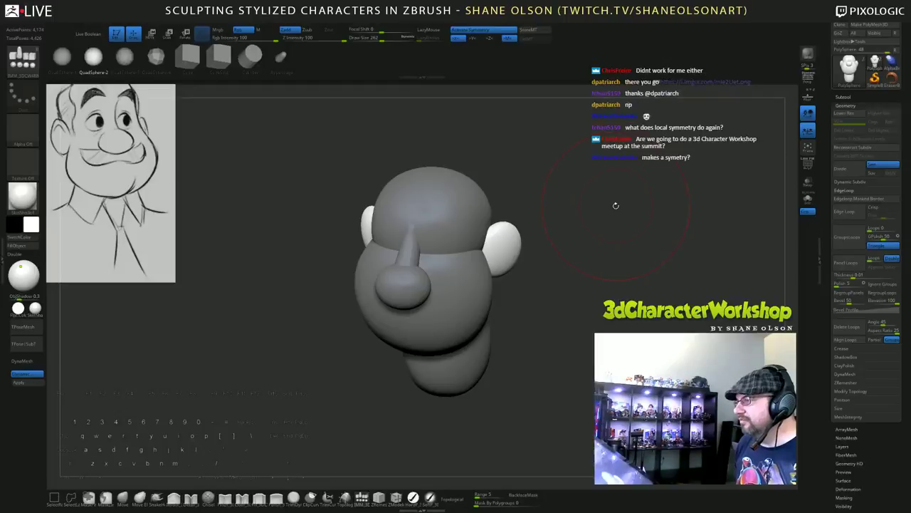
pyautogui.press('s')
pyautogui.click(611, 205)
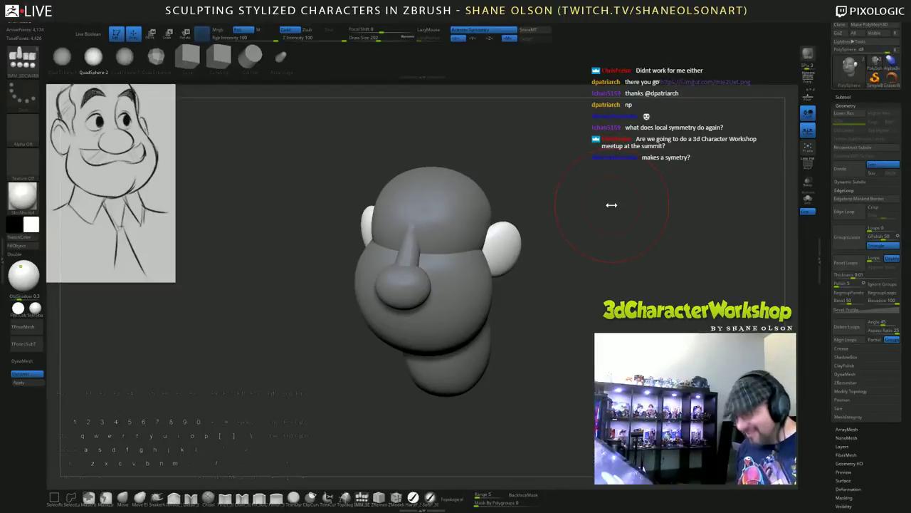
pyautogui.press('w')
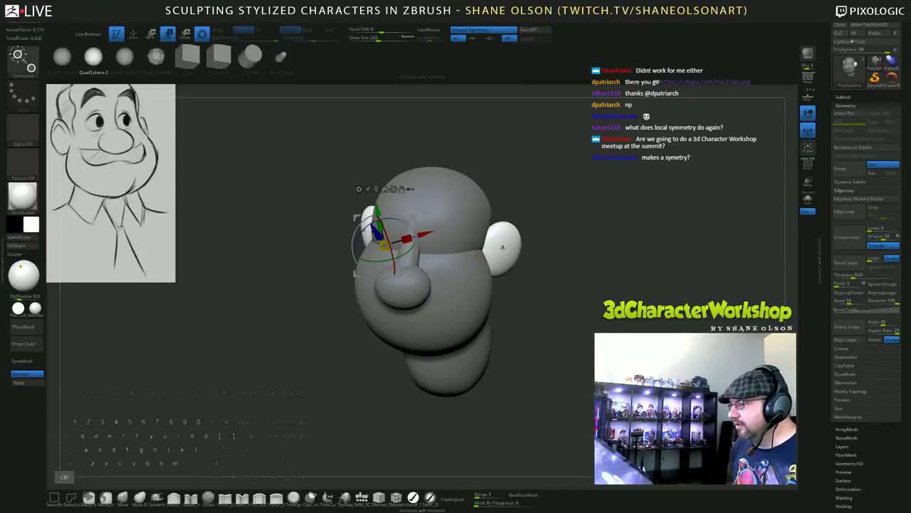
pyautogui.keyDown('alt'); pyautogui.click(503, 248); pyautogui.keyUp('alt')
# Try scaling and rotating both ears in place with local symmetry on, and undo the trial.
pyautogui.moveTo(585, 206); pyautogui.dragTo(588, 244)
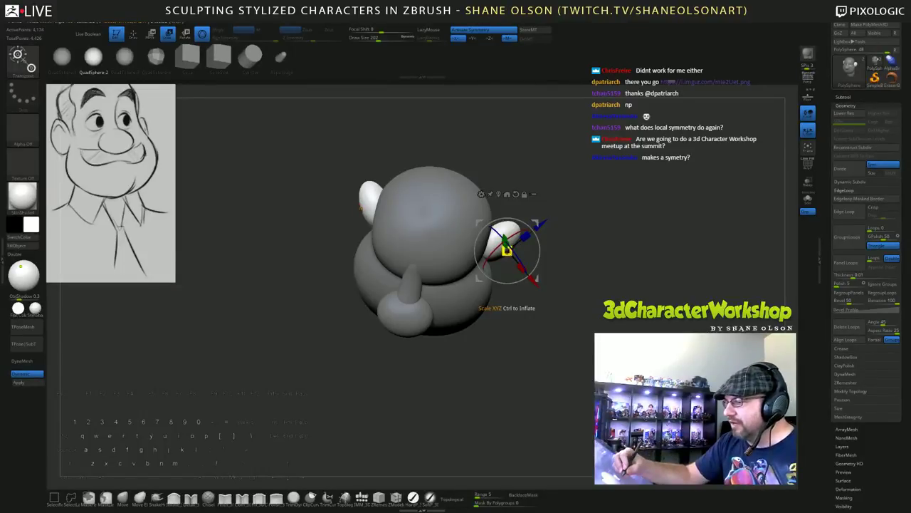
pyautogui.moveTo(507, 250); pyautogui.dragTo(514, 263)
pyautogui.moveTo(566, 285); pyautogui.dragTo(564, 231)
pyautogui.moveTo(507, 251)
pyautogui.mouseDown()
pyautogui.moveTo(525, 260)
pyautogui.moveTo(506, 250)
pyautogui.mouseUp()
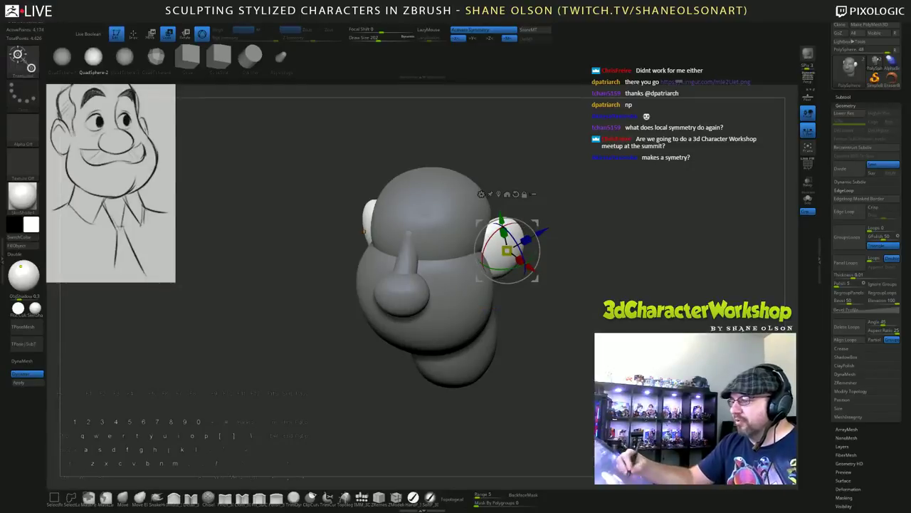
pyautogui.moveTo(548, 313)
pyautogui.mouseDown()
pyautogui.moveTo(606, 311)
pyautogui.moveTo(549, 314)
pyautogui.mouseUp()
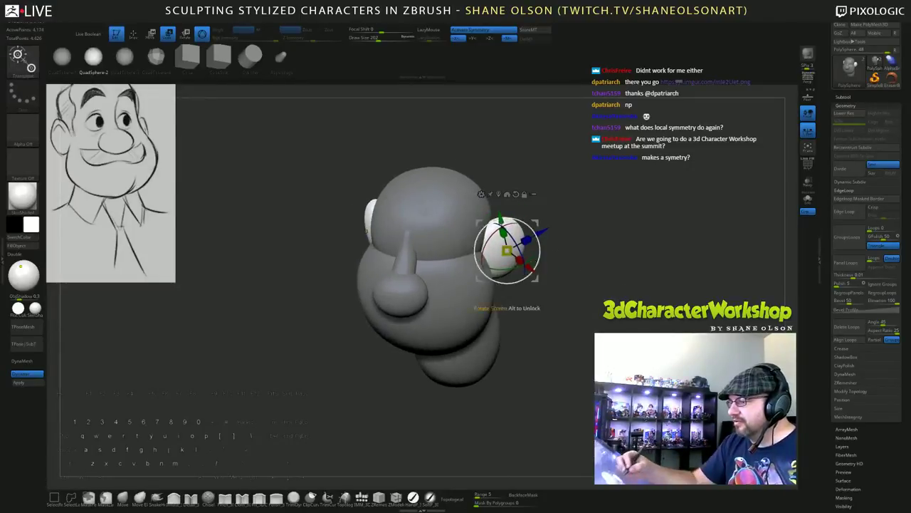
pyautogui.moveTo(506, 269); pyautogui.dragTo(557, 323)
pyautogui.hotkey('ctrl', 'z')
# Turn local symmetry off, try scaling the ears up to about 2.72, and undo it.
pyautogui.click(808, 136)
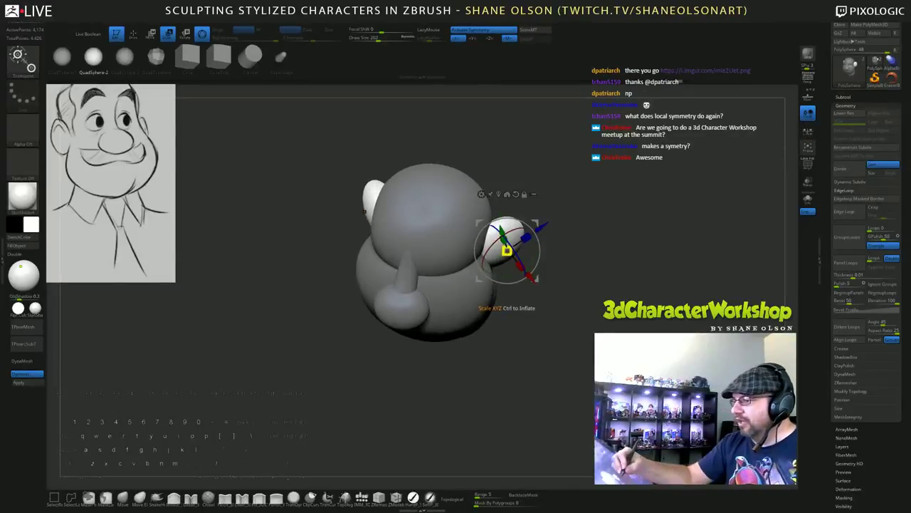
pyautogui.moveTo(506, 250); pyautogui.dragTo(509, 392)
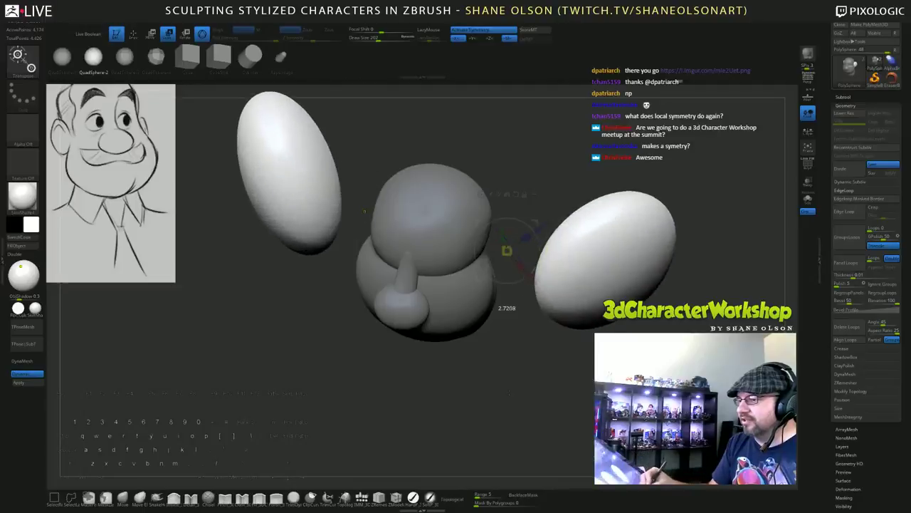
pyautogui.hotkey('ctrl', 'z')
# Turn local symmetry back on, try scaling the ears around their own pivots, and undo it.
pyautogui.moveTo(374, 350)
pyautogui.mouseDown()
pyautogui.moveTo(375, 274)
pyautogui.moveTo(373, 363)
pyautogui.mouseUp()
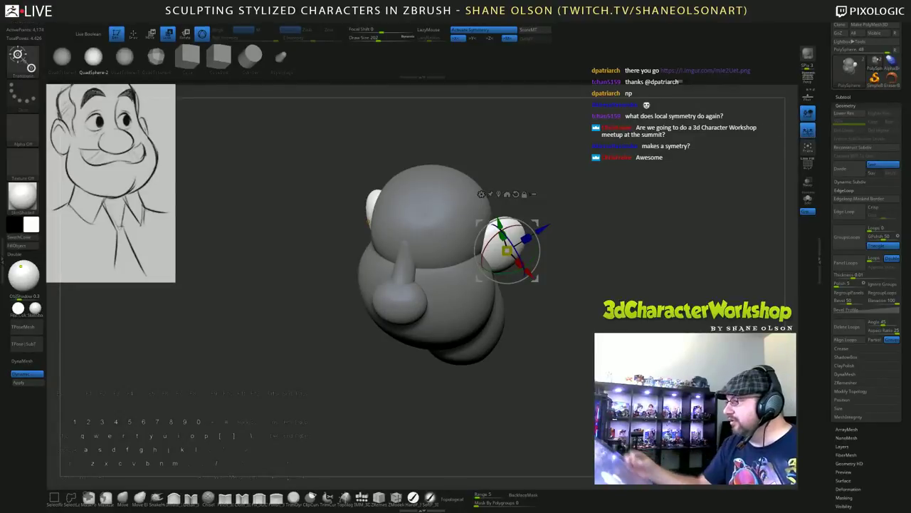
pyautogui.moveTo(368, 221); pyautogui.dragTo(360, 205)
pyautogui.moveTo(507, 251); pyautogui.dragTo(510, 274)
pyautogui.hotkey('ctrl', 'z')
pyautogui.moveTo(359, 206); pyautogui.dragTo(357, 214)
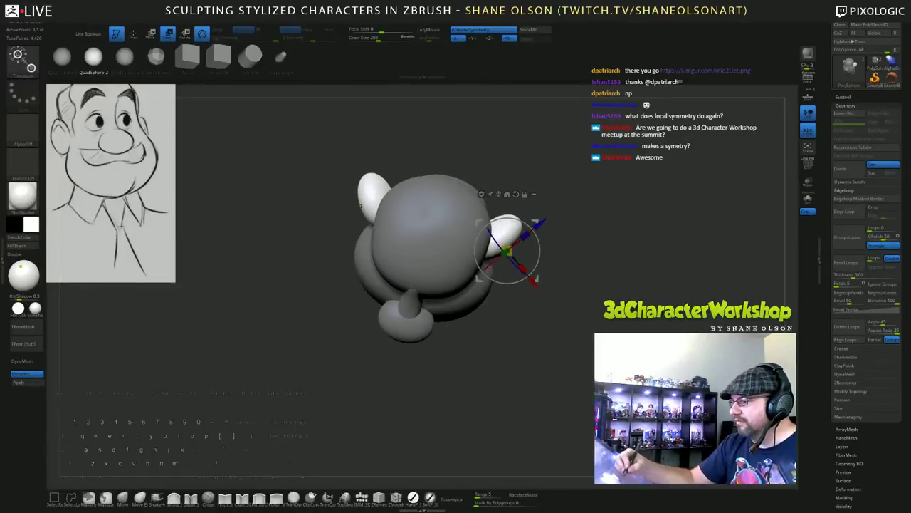
# Reposition the gizmo pivot to where the ear meets the head, try scaling both ears from it, and undo the scaling.
pyautogui.keyDown('alt'); pyautogui.moveTo(537, 278); pyautogui.dragTo(527, 260); pyautogui.keyUp('alt')
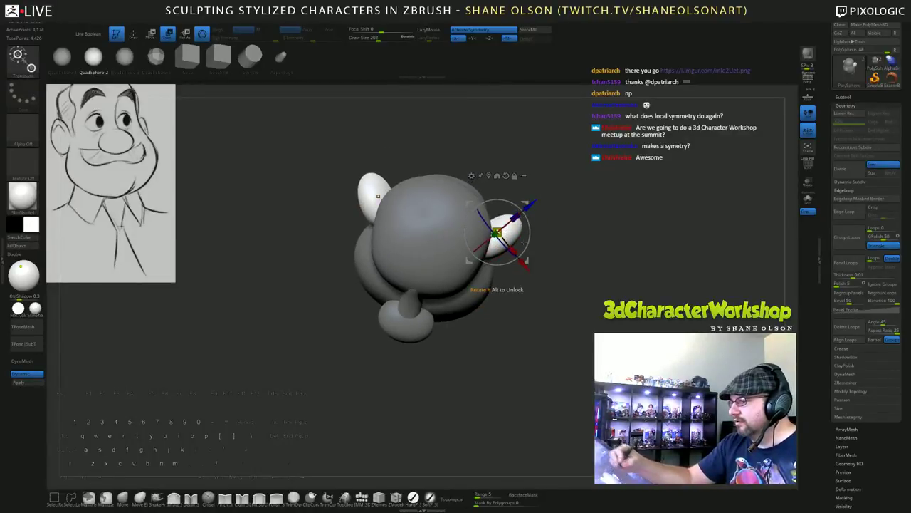
pyautogui.moveTo(497, 234); pyautogui.dragTo(494, 284)
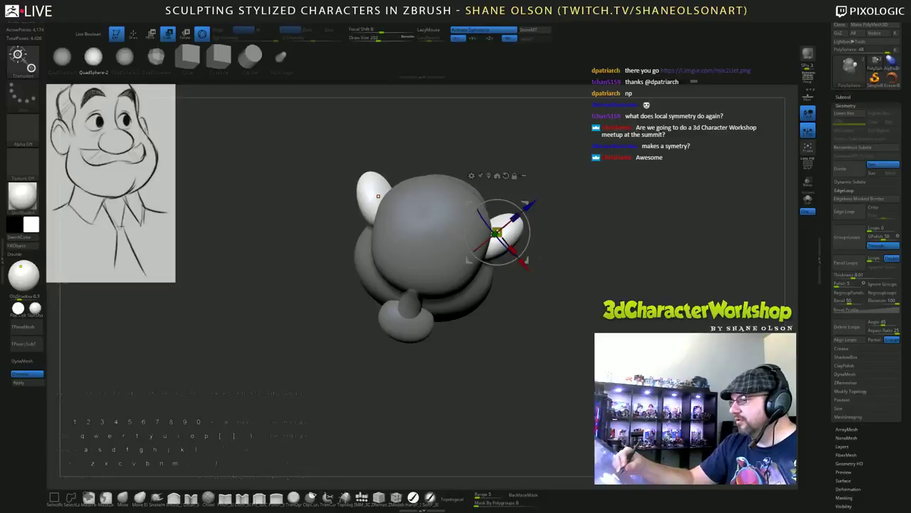
pyautogui.hotkey('ctrl', 'z')
pyautogui.moveTo(673, 360); pyautogui.dragTo(605, 321)
pyautogui.moveTo(401, 246); pyautogui.dragTo(340, 209)
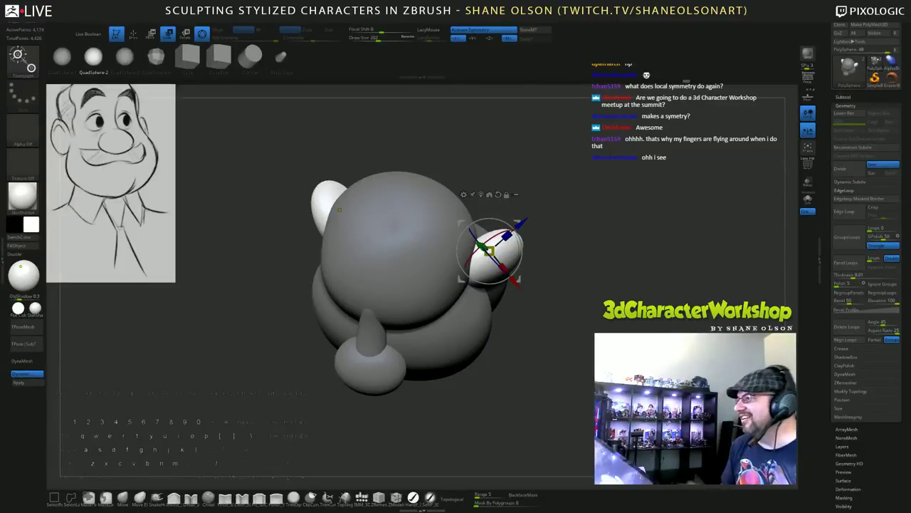
# Adjust the angle and placement of both ears against the sides of the head with the gizmo, and clear the mask.
pyautogui.moveTo(560, 277); pyautogui.dragTo(568, 285)
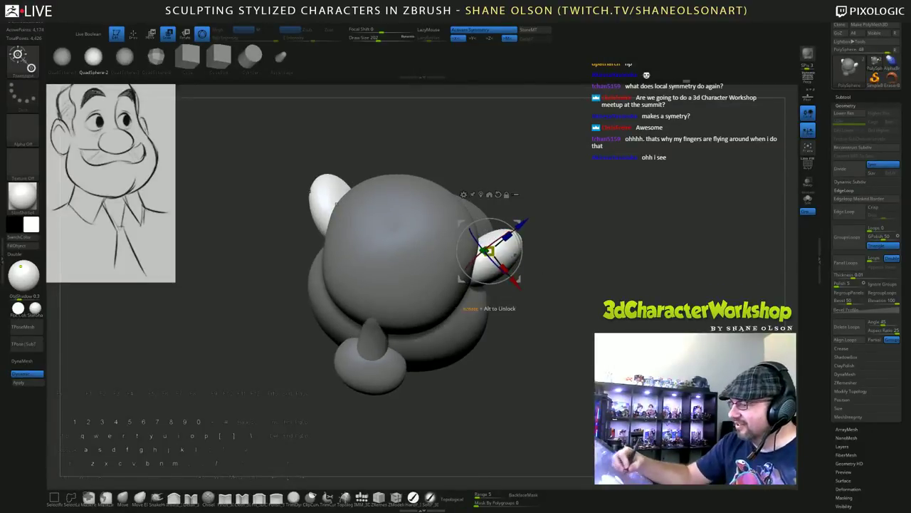
pyautogui.moveTo(504, 268); pyautogui.dragTo(494, 245)
pyautogui.moveTo(560, 284); pyautogui.dragTo(534, 217)
pyautogui.moveTo(474, 233); pyautogui.dragTo(462, 216)
pyautogui.moveTo(547, 214); pyautogui.dragTo(652, 241)
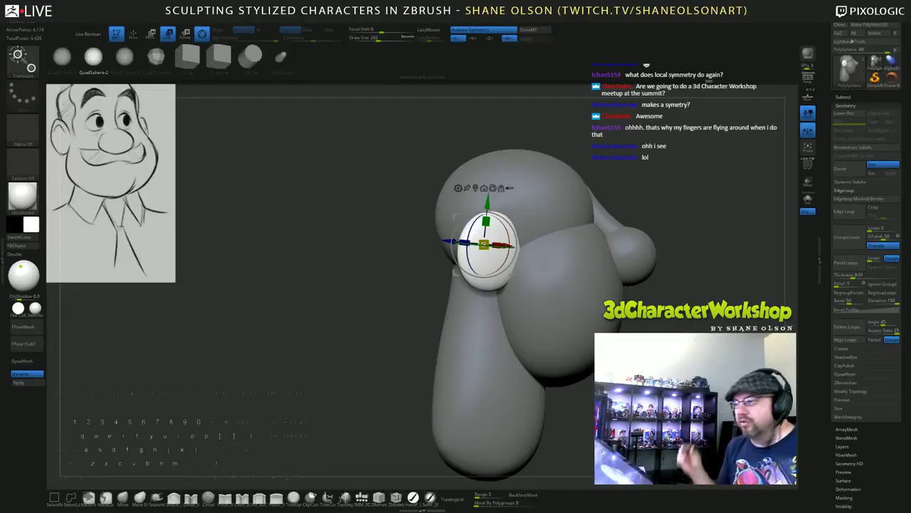
pyautogui.moveTo(538, 231); pyautogui.dragTo(406, 224, button='right')
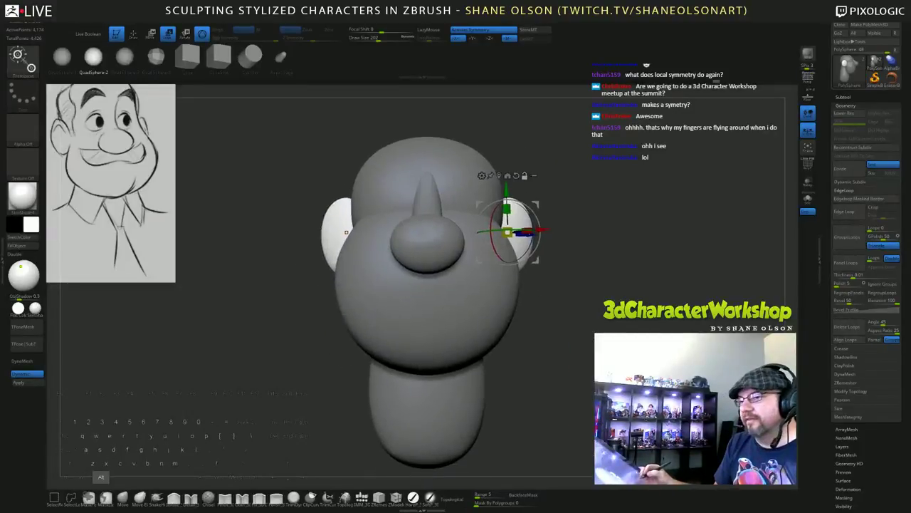
pyautogui.moveTo(499, 234); pyautogui.dragTo(371, 233, button='right')
pyautogui.moveTo(614, 279)
pyautogui.keyDown('ctrl'); pyautogui.mouseDown()
pyautogui.moveTo(628, 290)
pyautogui.moveTo(590, 301)
pyautogui.mouseUp(); pyautogui.keyUp('ctrl')
# Isolate the jaw mesh and pull its upper sides up and outward with the Move brush, and unhide the rest of the head.
pyautogui.press('q')
pyautogui.press('s')
pyautogui.press('m')
pyautogui.press('v')
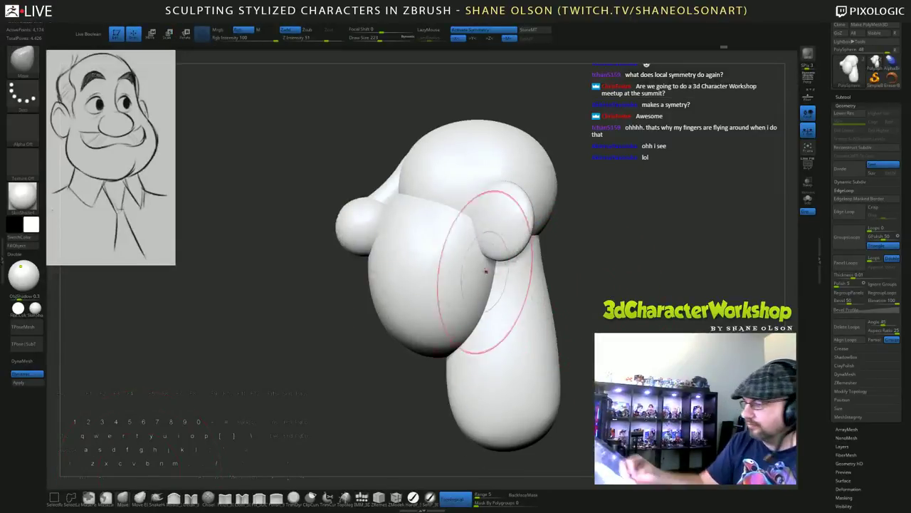
pyautogui.moveTo(320, 349); pyautogui.dragTo(427, 349)
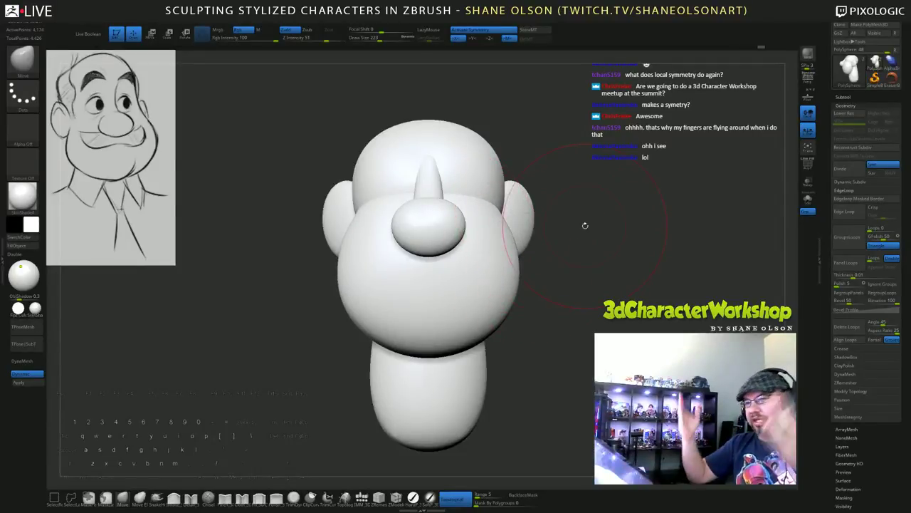
pyautogui.moveTo(616, 270)
pyautogui.mouseDown()
pyautogui.moveTo(567, 228)
pyautogui.moveTo(591, 274)
pyautogui.moveTo(541, 265)
pyautogui.moveTo(544, 239)
pyautogui.mouseUp()
pyautogui.keyDown('ctrl'); pyautogui.keyDown('shift'); pyautogui.click(510, 274); pyautogui.keyUp('shift'); pyautogui.keyUp('ctrl')
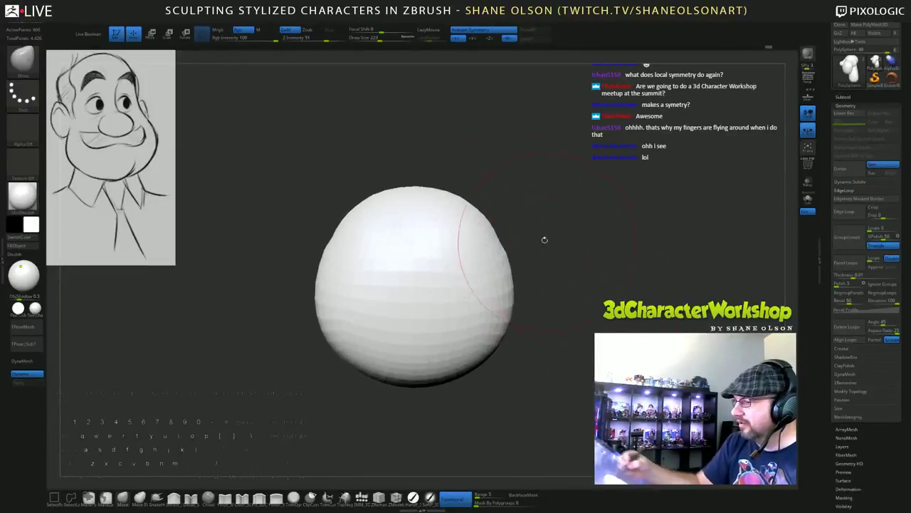
pyautogui.moveTo(468, 205); pyautogui.dragTo(491, 184)
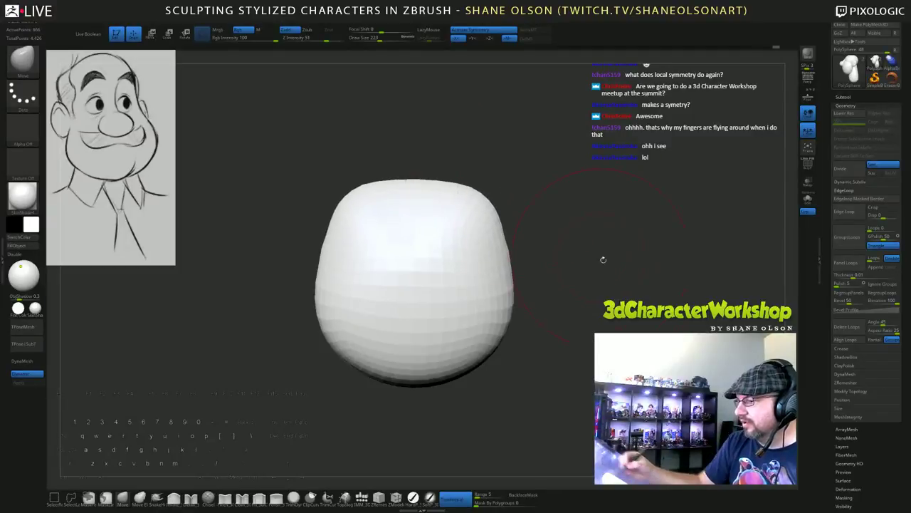
pyautogui.keyDown('ctrl'); pyautogui.keyDown('shift'); pyautogui.click(603, 260); pyautogui.keyUp('shift'); pyautogui.keyUp('ctrl')
# Push the jaw's upper corners slightly inward beside the eye area with the Move brush.
pyautogui.moveTo(603, 260)
pyautogui.mouseDown()
pyautogui.moveTo(543, 260)
pyautogui.moveTo(633, 260)
pyautogui.moveTo(547, 255)
pyautogui.moveTo(602, 256)
pyautogui.mouseUp()
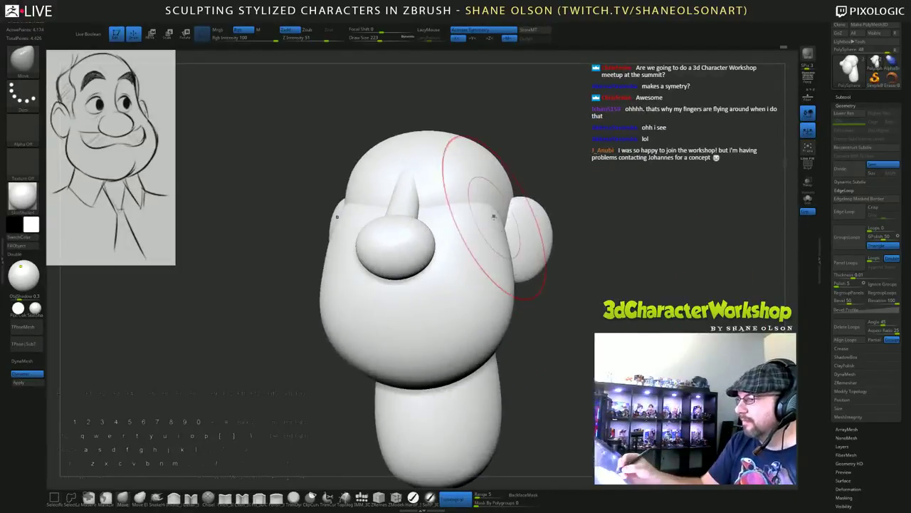
pyautogui.moveTo(494, 217); pyautogui.dragTo(482, 216)
pyautogui.keyDown('shift'); pyautogui.moveTo(569, 257); pyautogui.dragTo(600, 258); pyautogui.keyUp('shift')
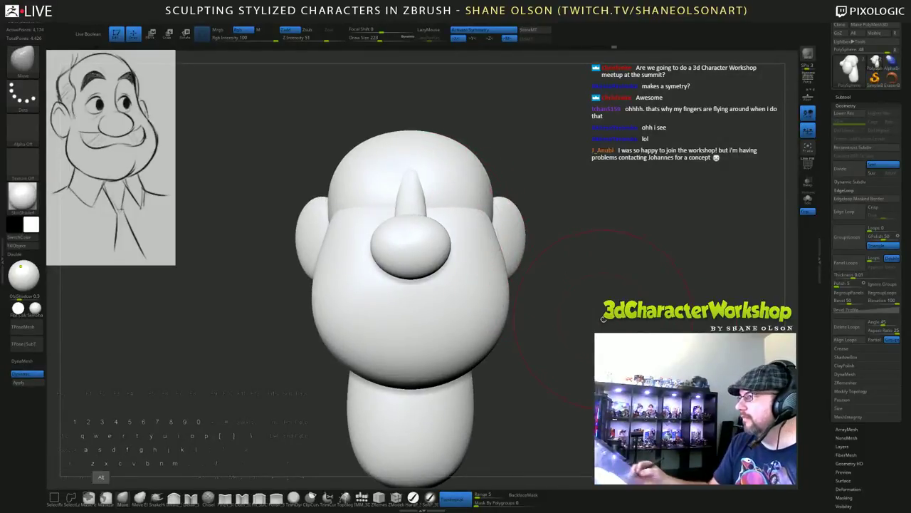
pyautogui.keyDown('alt'); pyautogui.moveTo(602, 331); pyautogui.dragTo(598, 285); pyautogui.keyUp('alt')
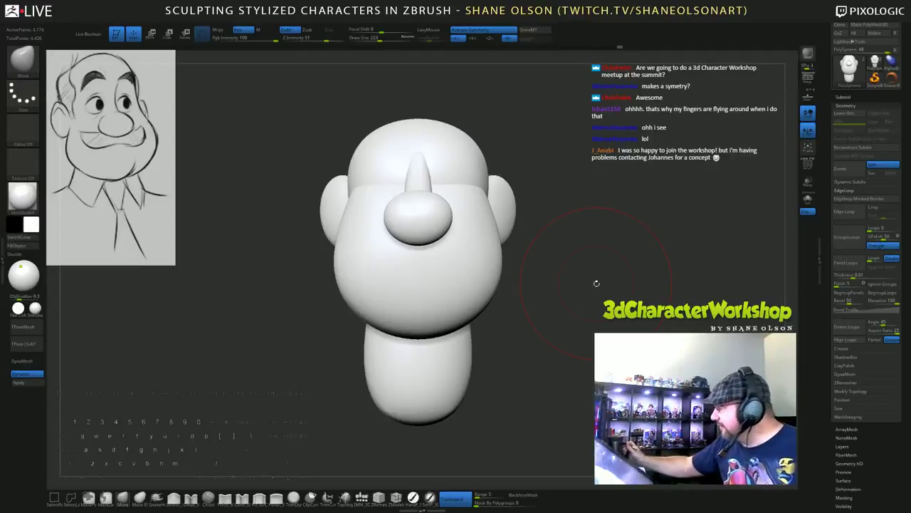
pyautogui.moveTo(590, 308)
pyautogui.mouseDown()
pyautogui.moveTo(624, 324)
pyautogui.moveTo(716, 333)
pyautogui.moveTo(606, 329)
pyautogui.moveTo(623, 328)
pyautogui.mouseUp()
pyautogui.moveTo(357, 194); pyautogui.dragTo(362, 197)
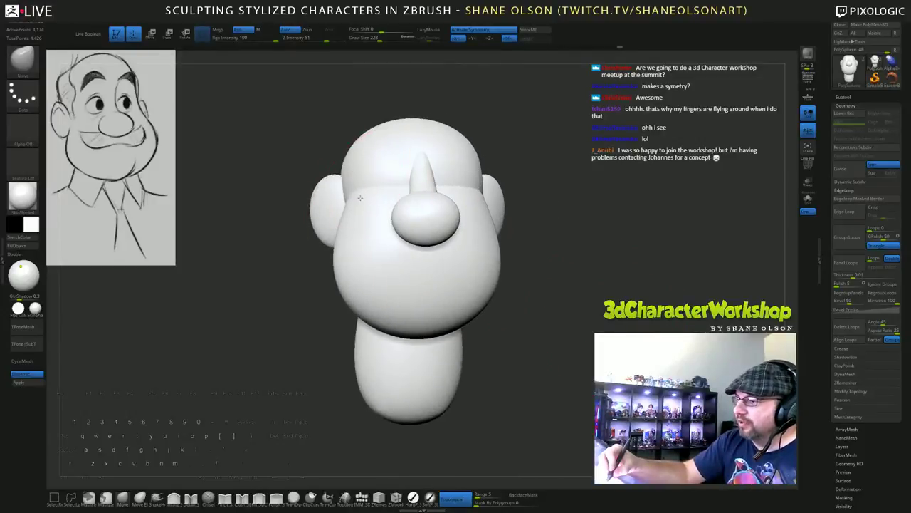
# Nudge the back of the neck inward just below the cranium with the Move brush.
pyautogui.moveTo(563, 237)
pyautogui.mouseDown()
pyautogui.moveTo(565, 293)
pyautogui.moveTo(568, 221)
pyautogui.moveTo(662, 217)
pyautogui.moveTo(633, 220)
pyautogui.mouseUp()
pyautogui.keyDown('alt'); pyautogui.moveTo(591, 324); pyautogui.dragTo(627, 309); pyautogui.keyUp('alt')
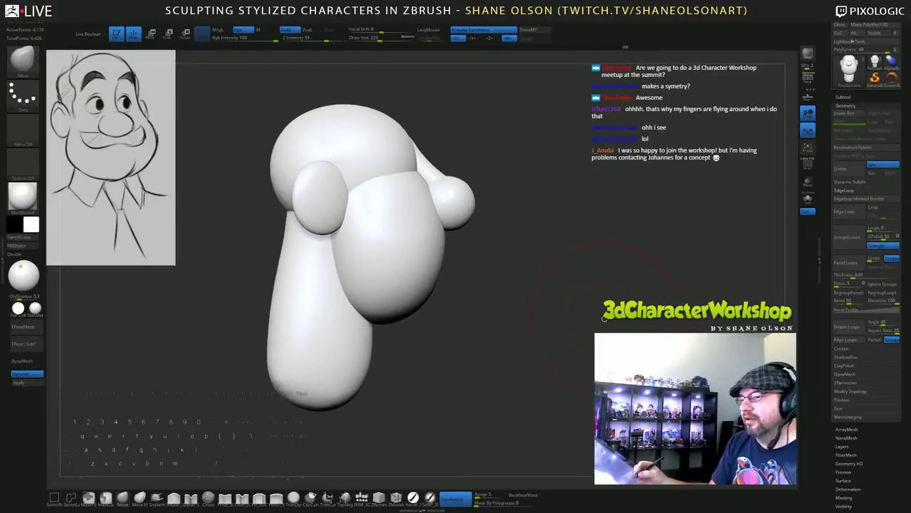
pyautogui.keyDown('alt'); pyautogui.moveTo(556, 316); pyautogui.dragTo(603, 323); pyautogui.keyUp('alt')
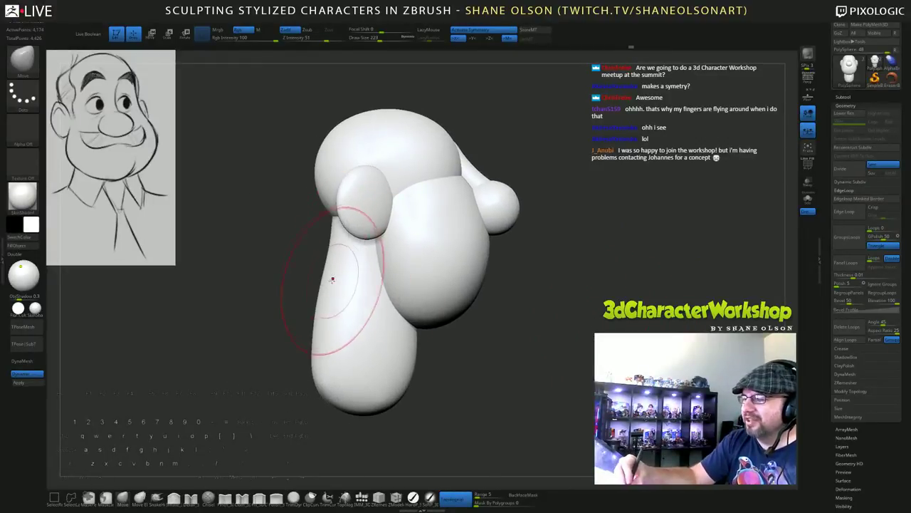
pyautogui.moveTo(473, 334)
pyautogui.mouseDown()
pyautogui.moveTo(531, 379)
pyautogui.moveTo(605, 376)
pyautogui.moveTo(529, 382)
pyautogui.moveTo(524, 358)
pyautogui.mouseUp()
pyautogui.moveTo(553, 309)
pyautogui.keyDown('alt'); pyautogui.mouseDown()
pyautogui.moveTo(602, 327)
pyautogui.moveTo(592, 302)
pyautogui.moveTo(545, 301)
pyautogui.mouseUp(); pyautogui.keyUp('alt')
pyautogui.moveTo(340, 248); pyautogui.dragTo(346, 248)
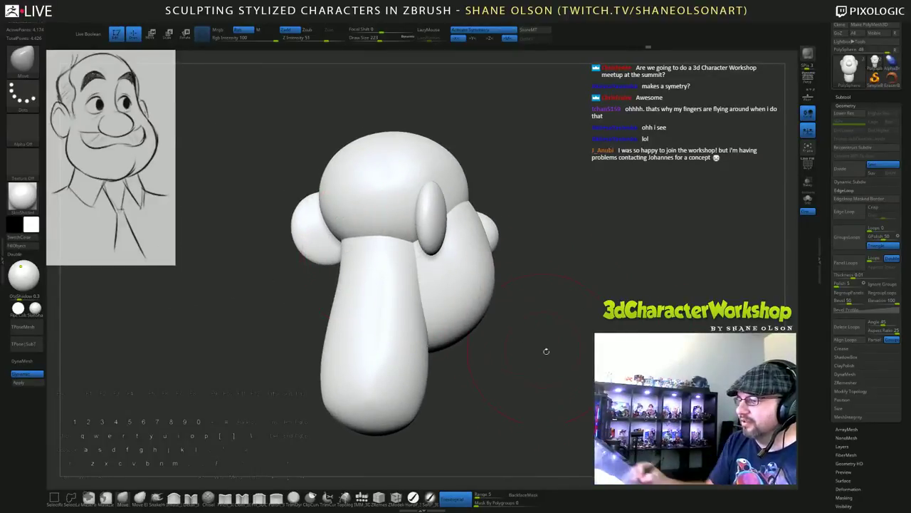
# Set the Move brush's draw size to 262 and refine the nose and upper jaw profile from both sides.
pyautogui.moveTo(570, 370)
pyautogui.mouseDown()
pyautogui.moveTo(611, 375)
pyautogui.moveTo(559, 381)
pyautogui.moveTo(559, 337)
pyautogui.moveTo(595, 344)
pyautogui.moveTo(568, 353)
pyautogui.moveTo(547, 325)
pyautogui.mouseUp()
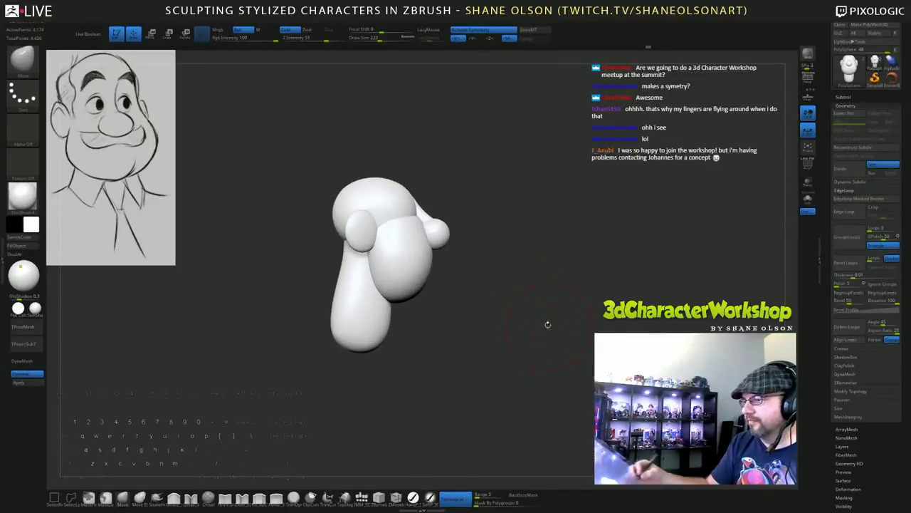
pyautogui.keyDown('alt'); pyautogui.moveTo(508, 275); pyautogui.dragTo(546, 293); pyautogui.keyUp('alt')
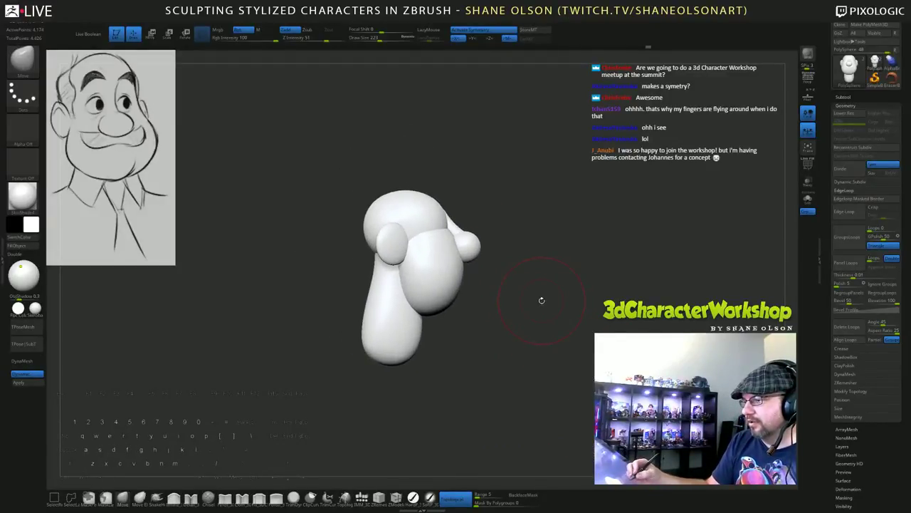
pyautogui.press('s')
pyautogui.click(521, 262)
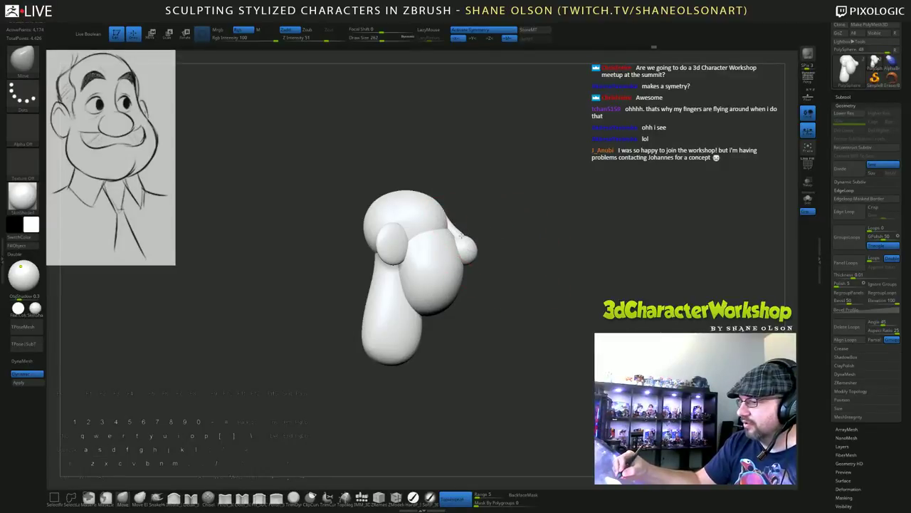
pyautogui.moveTo(543, 373); pyautogui.dragTo(475, 372)
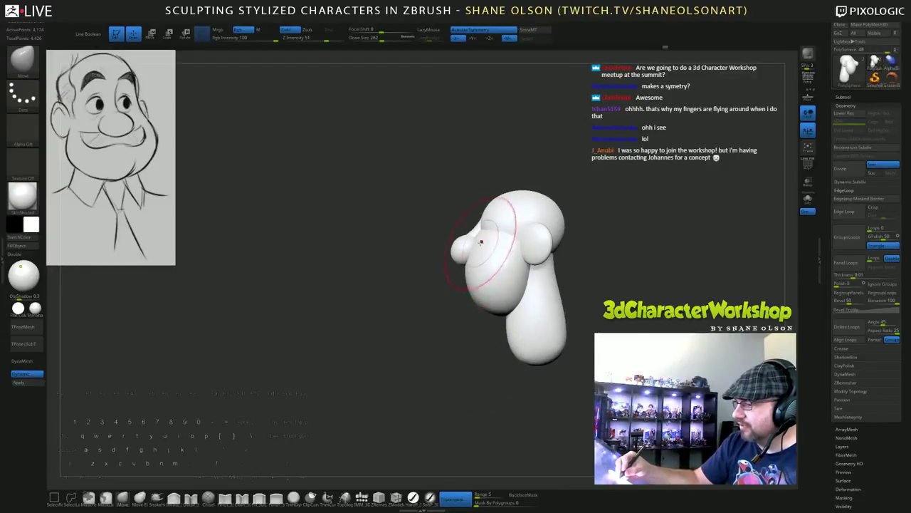
pyautogui.moveTo(467, 355); pyautogui.dragTo(491, 287)
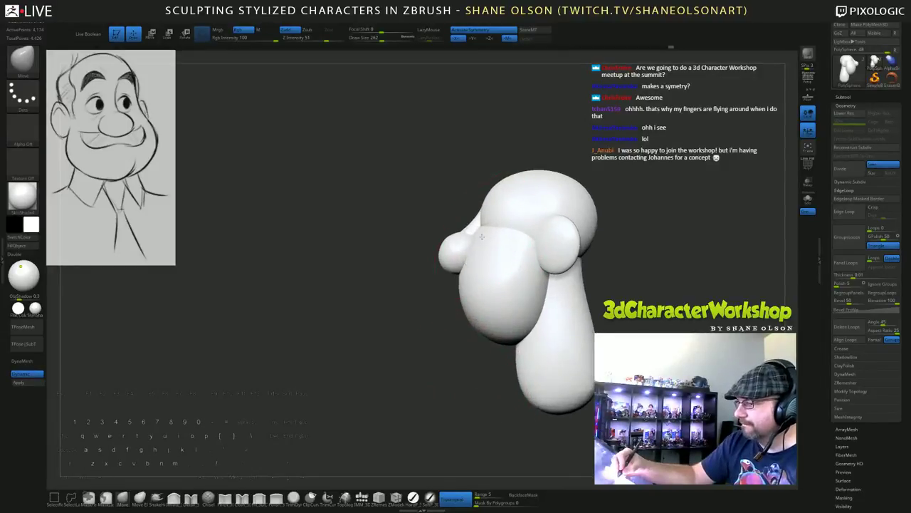
pyautogui.moveTo(454, 367); pyautogui.dragTo(509, 377)
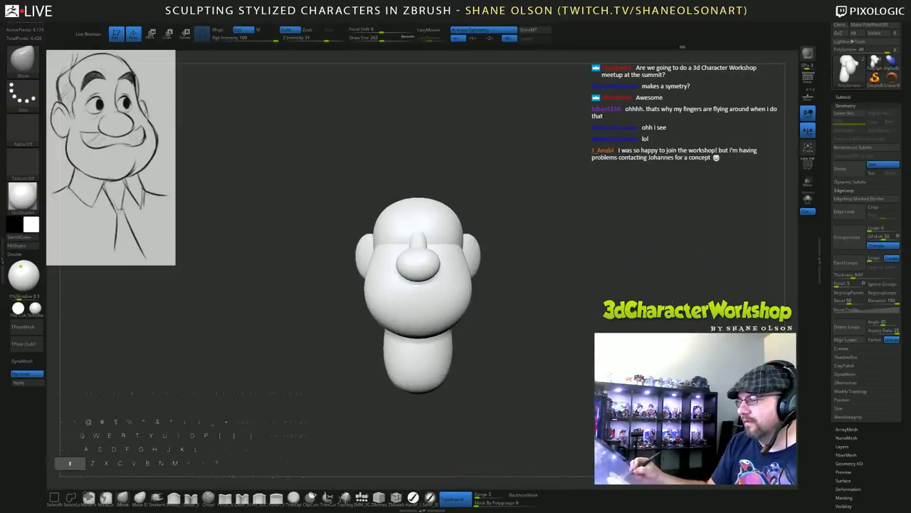
# Insert a mirrored pair of QuadSphere-2 meshes as eyes beside the nose bridge, using a draw size of 136.
pyautogui.moveTo(621, 286)
pyautogui.keyDown('alt'); pyautogui.mouseDown()
pyautogui.moveTo(613, 293)
pyautogui.moveTo(654, 296)
pyautogui.moveTo(635, 294)
pyautogui.moveTo(647, 270)
pyautogui.mouseUp(); pyautogui.keyUp('alt')
pyautogui.press('s')
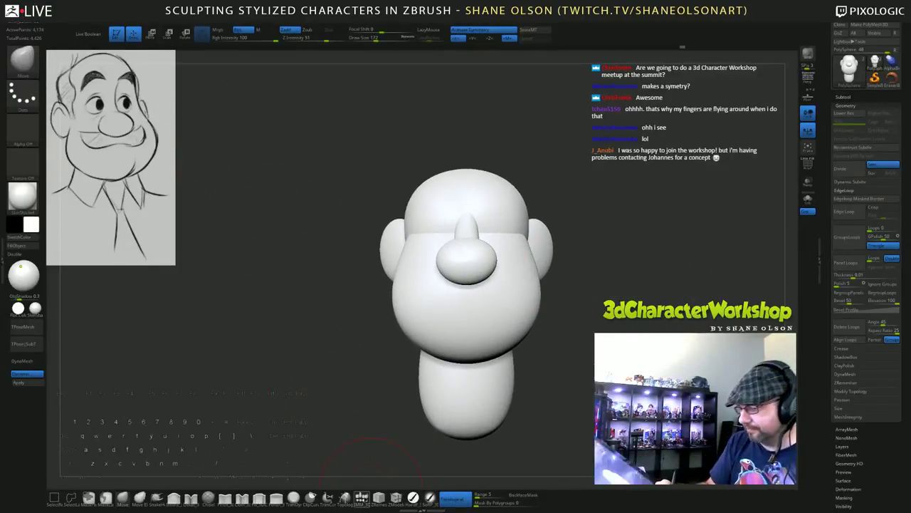
pyautogui.click(362, 497)
pyautogui.click(130, 58)
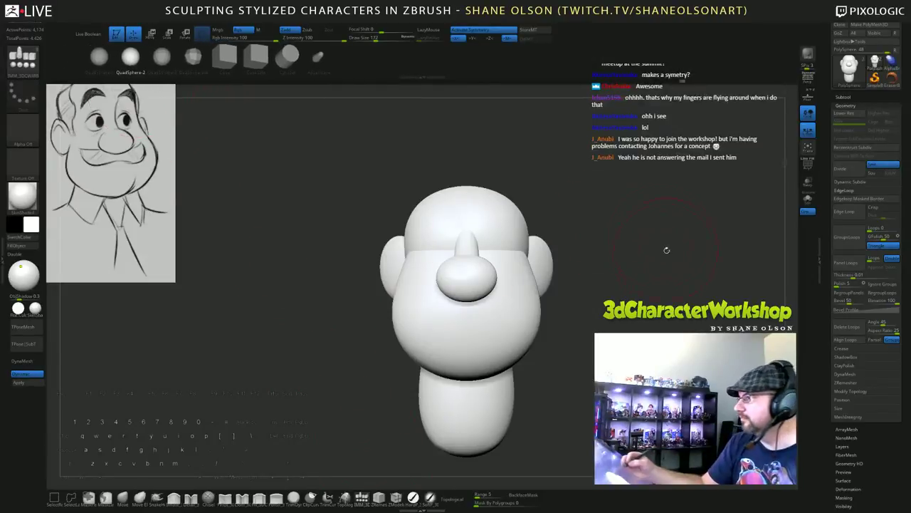
pyautogui.moveTo(667, 250)
pyautogui.keyDown('alt'); pyautogui.mouseDown()
pyautogui.moveTo(606, 243)
pyautogui.moveTo(602, 264)
pyautogui.moveTo(569, 264)
pyautogui.mouseUp(); pyautogui.keyUp('alt')
pyautogui.press('s')
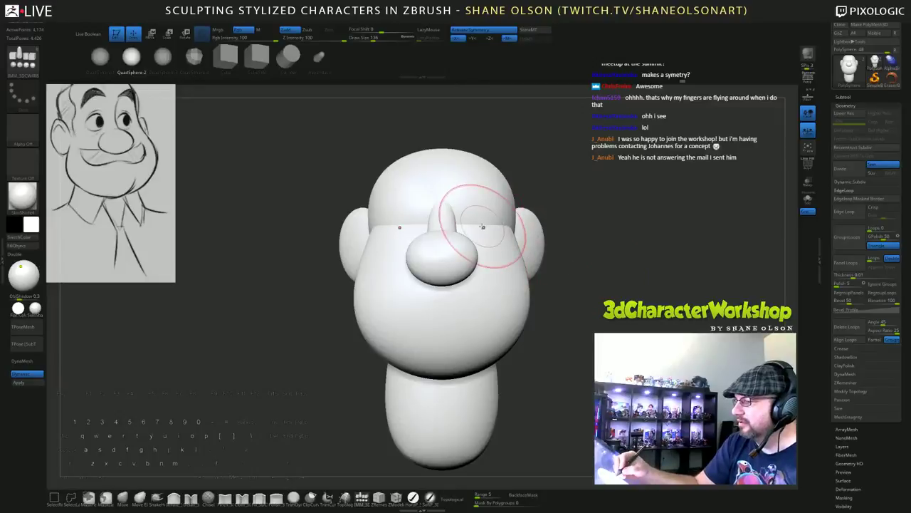
pyautogui.moveTo(487, 225); pyautogui.dragTo(482, 249)
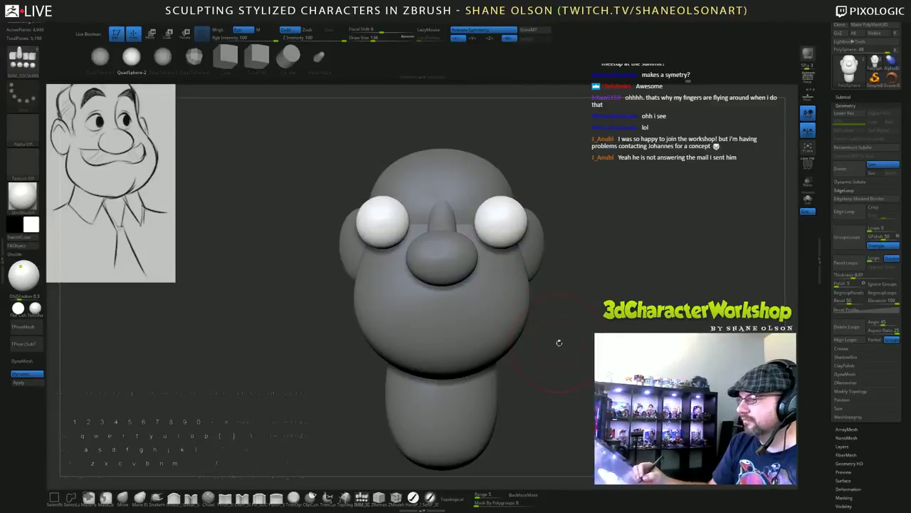
# Move both eye spheres closer together and sink them back into the head on either side of the nose bridge.
pyautogui.moveTo(559, 342); pyautogui.dragTo(588, 322)
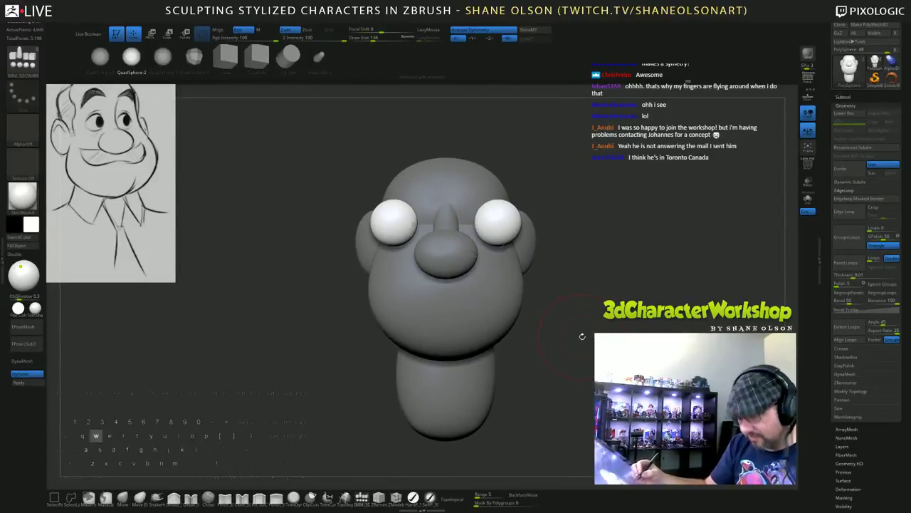
pyautogui.press('w')
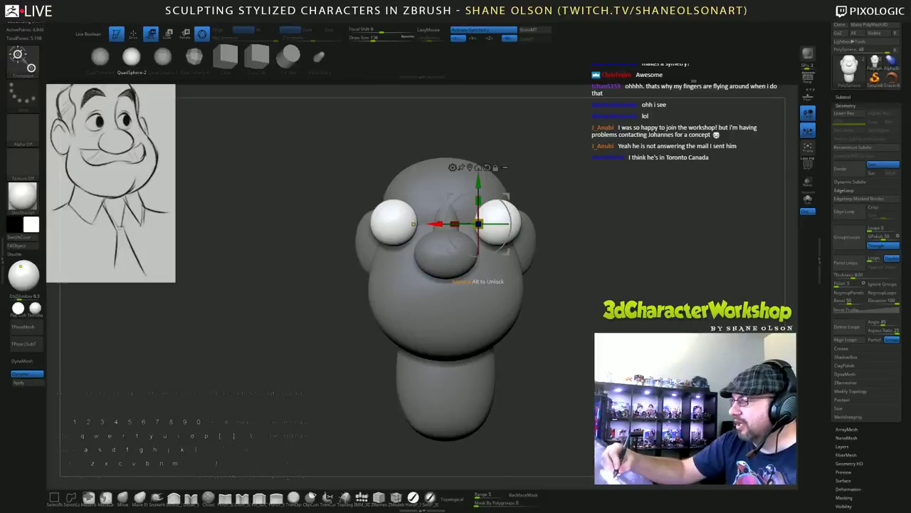
pyautogui.moveTo(435, 224); pyautogui.dragTo(421, 224)
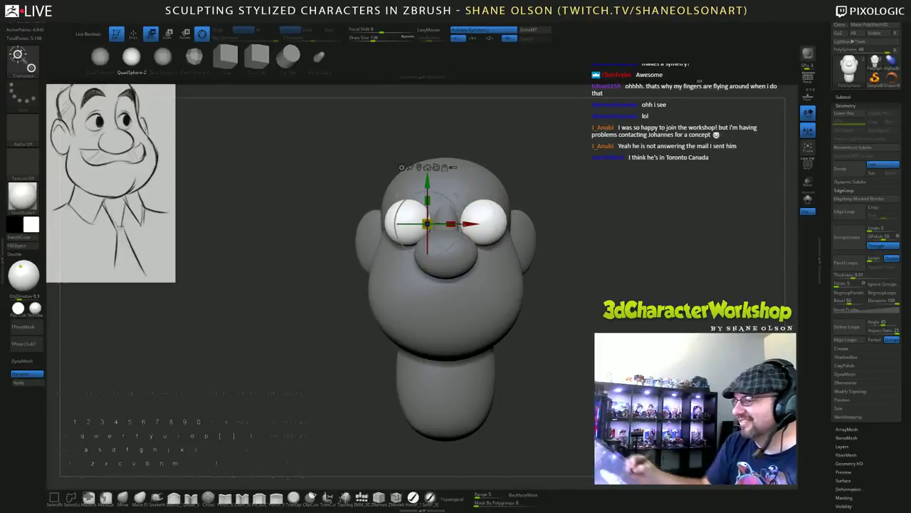
pyautogui.keyDown('shift'); pyautogui.moveTo(580, 285); pyautogui.dragTo(509, 282); pyautogui.keyUp('shift')
pyautogui.moveTo(493, 223); pyautogui.dragTo(502, 223)
pyautogui.moveTo(327, 356); pyautogui.dragTo(455, 441)
pyautogui.moveTo(500, 224); pyautogui.dragTo(502, 225)
pyautogui.moveTo(455, 388)
pyautogui.mouseDown()
pyautogui.moveTo(456, 356)
pyautogui.moveTo(456, 388)
pyautogui.mouseUp()
pyautogui.press('q')
pyautogui.moveTo(530, 427); pyautogui.dragTo(518, 371)
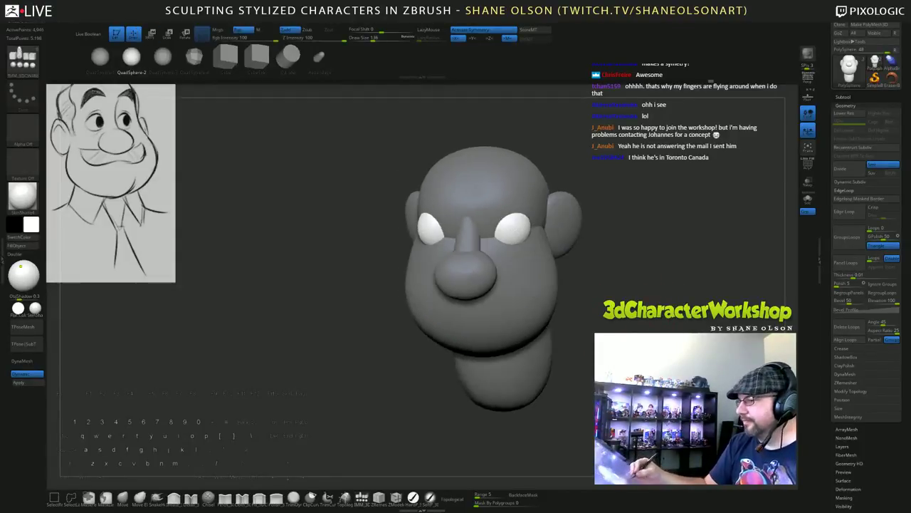
# Isolate the eye spheres, try splitting them off as unmasked points, and show the whole head again.
pyautogui.keyDown('ctrl'); pyautogui.keyDown('shift'); pyautogui.click(518, 229); pyautogui.keyUp('shift'); pyautogui.keyUp('ctrl')
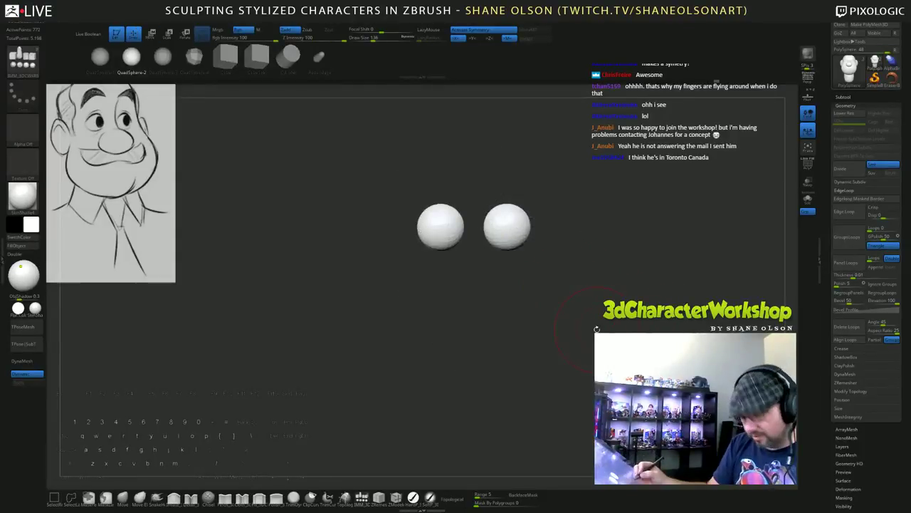
pyautogui.press('3')
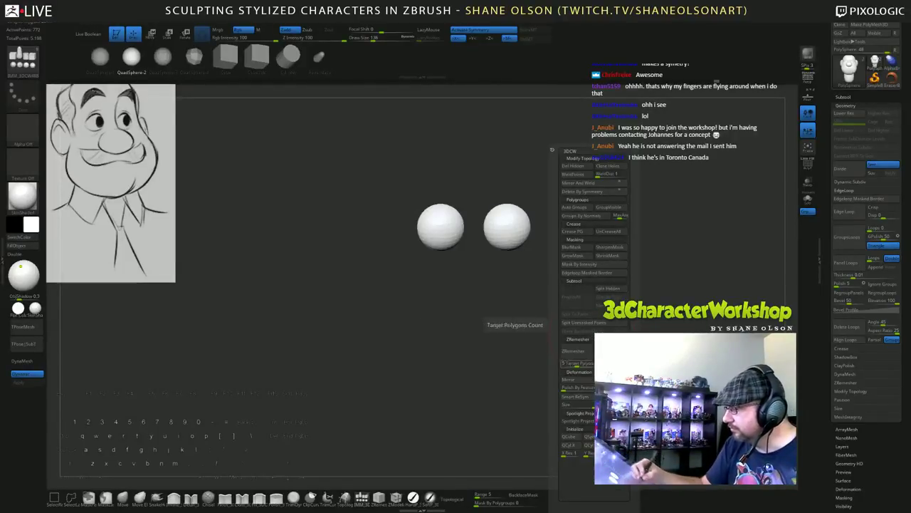
pyautogui.click(583, 323)
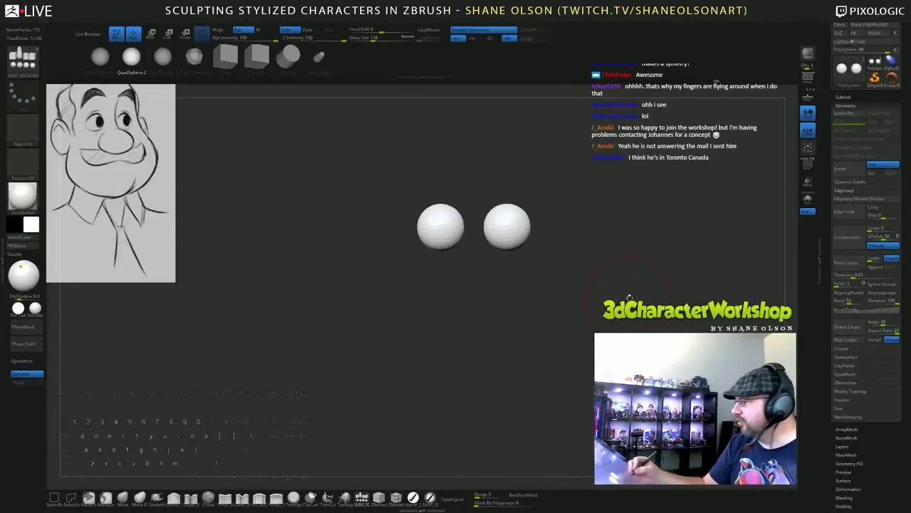
pyautogui.moveTo(843, 98); pyautogui.dragTo(843, 99)
pyautogui.keyDown('ctrl'); pyautogui.keyDown('shift'); pyautogui.click(630, 245); pyautogui.keyUp('shift'); pyautogui.keyUp('ctrl')
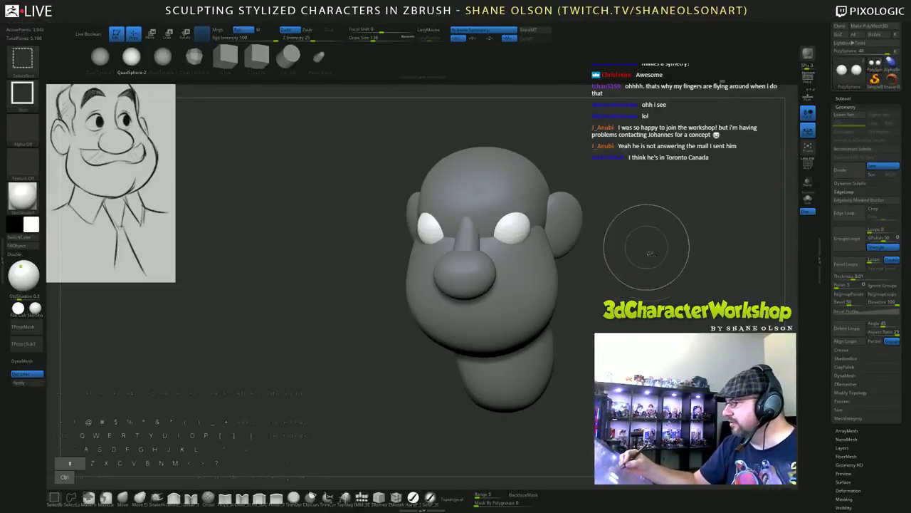
# Split the unmasked eye spheres off into their own subtool and select that subtool.
pyautogui.press('space')
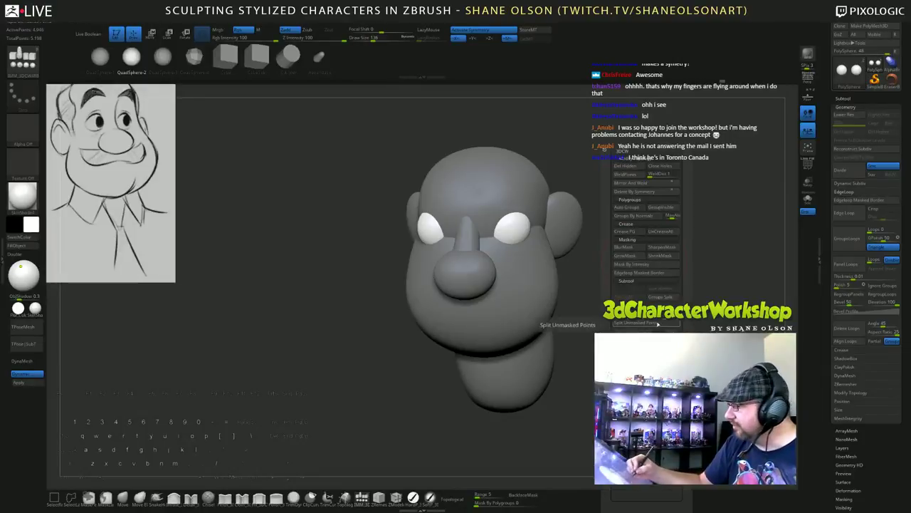
pyautogui.click(657, 324)
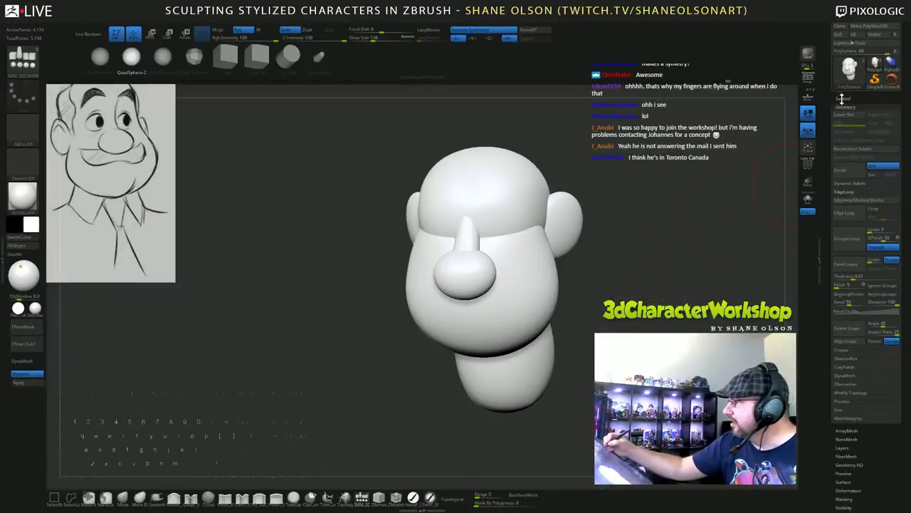
pyautogui.click(842, 99)
pyautogui.click(847, 144)
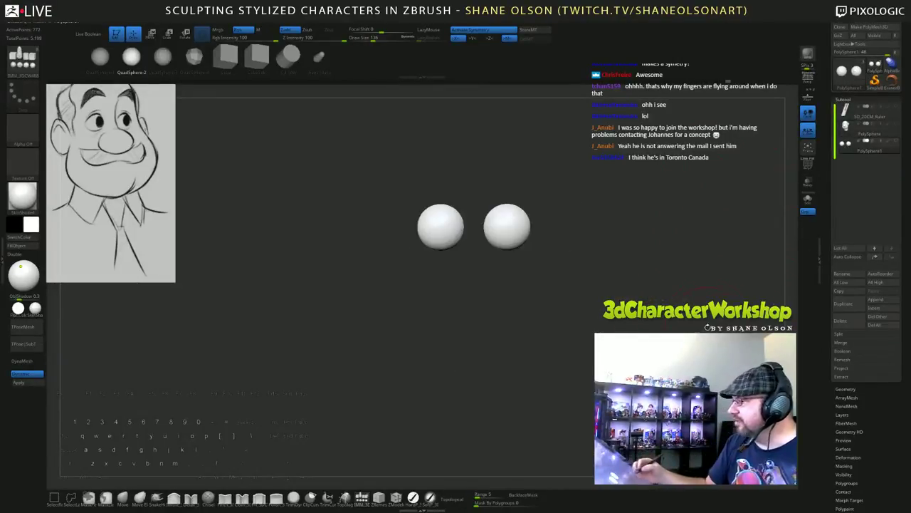
# Show the whole head, turn on transparency, and move the eye spheres slightly forward and closer together while checking from above.
pyautogui.click(882, 139)
pyautogui.moveTo(670, 327); pyautogui.dragTo(690, 304)
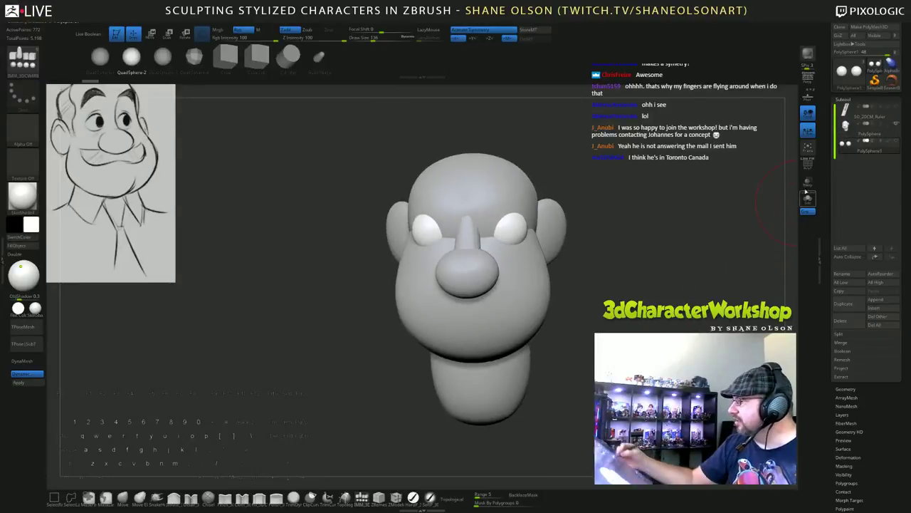
pyautogui.click(808, 182)
pyautogui.moveTo(649, 324); pyautogui.dragTo(630, 378)
pyautogui.keyDown('alt'); pyautogui.moveTo(663, 342); pyautogui.dragTo(650, 354); pyautogui.keyUp('alt')
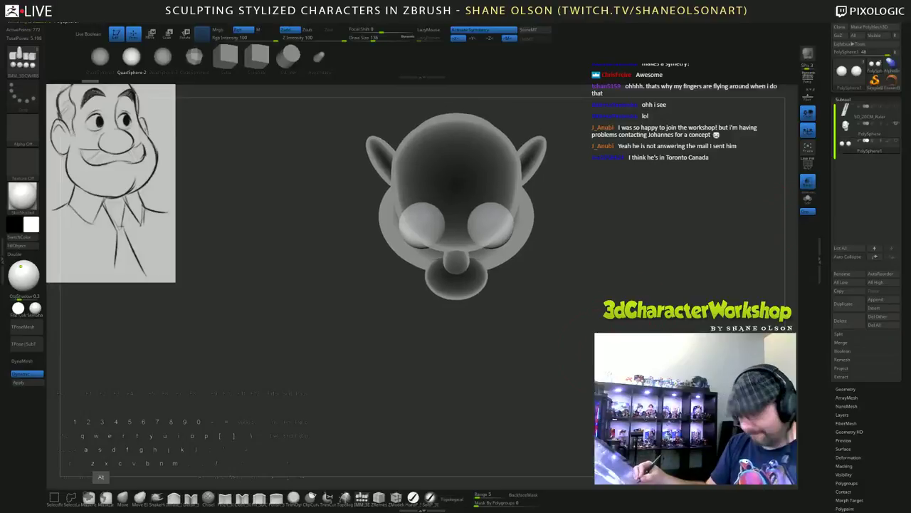
pyautogui.press('w')
pyautogui.moveTo(470, 186); pyautogui.dragTo(477, 192)
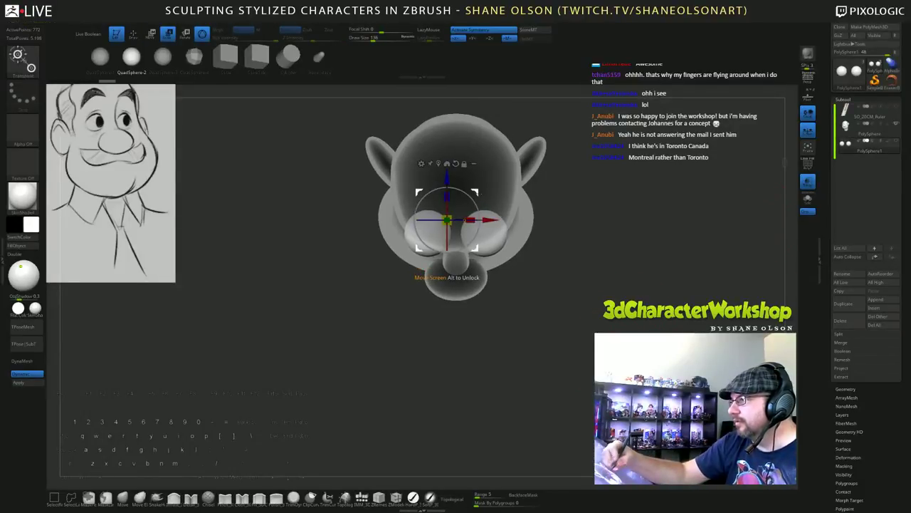
# Check the eyes from the front and above, then shift them slightly back into the head and farther apart.
pyautogui.moveTo(655, 392); pyautogui.dragTo(734, 285)
pyautogui.keyDown('shift'); pyautogui.moveTo(581, 202); pyautogui.dragTo(553, 207); pyautogui.keyUp('shift')
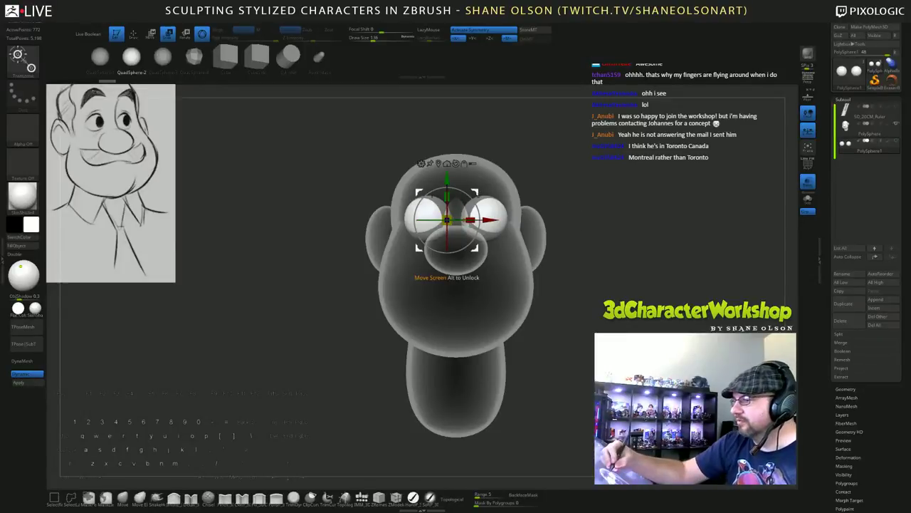
pyautogui.moveTo(570, 228); pyautogui.dragTo(577, 285)
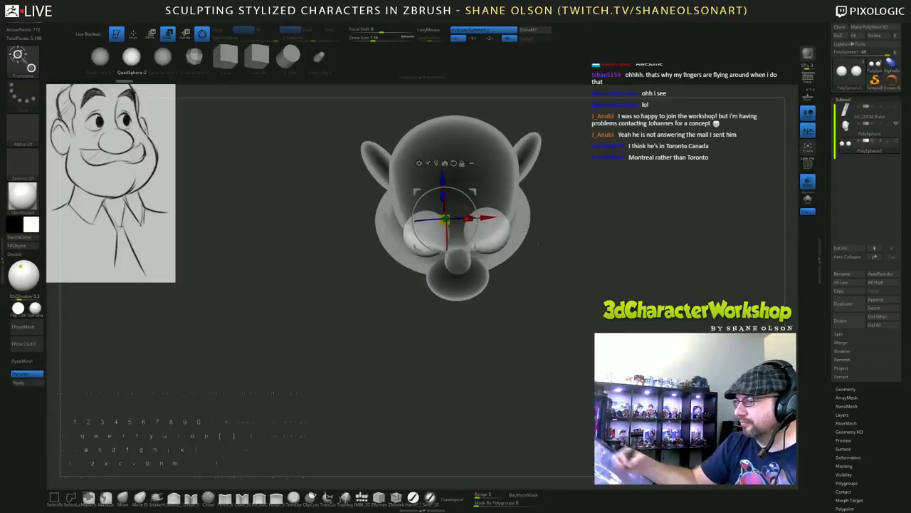
pyautogui.moveTo(473, 192); pyautogui.dragTo(472, 187)
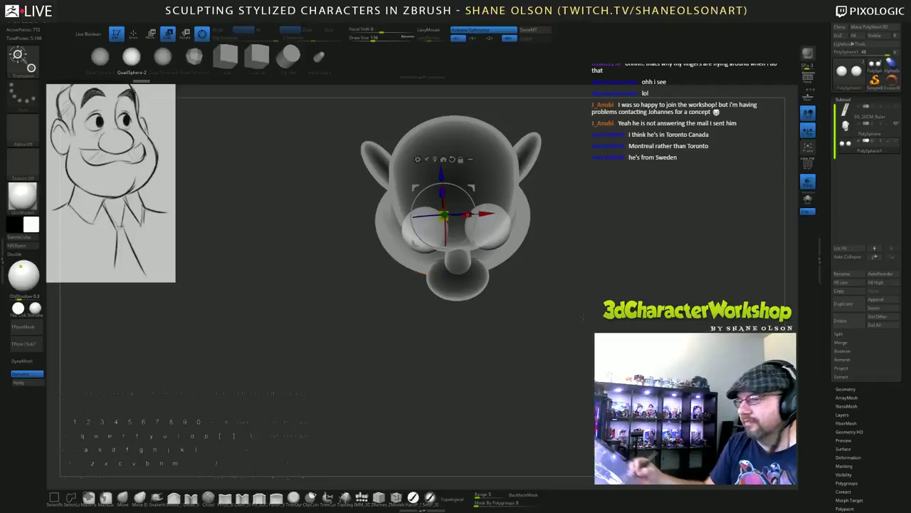
pyautogui.keyDown('shift'); pyautogui.moveTo(591, 317); pyautogui.dragTo(595, 275); pyautogui.keyUp('shift')
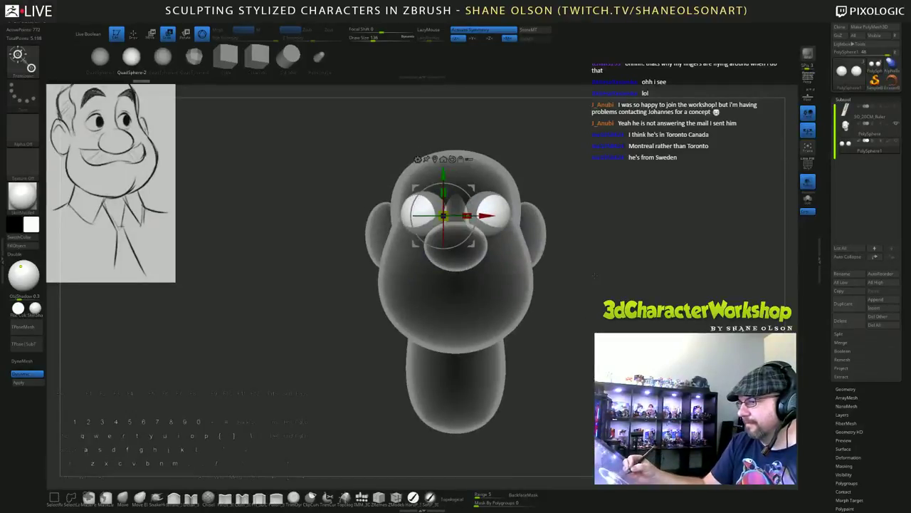
# Turn off transparency and nudge the eye spheres slightly closer together beside the nose bridge.
pyautogui.click(804, 186)
pyautogui.moveTo(573, 221); pyautogui.dragTo(573, 280)
pyautogui.moveTo(474, 188); pyautogui.dragTo(478, 187)
pyautogui.moveTo(618, 314); pyautogui.dragTo(620, 263)
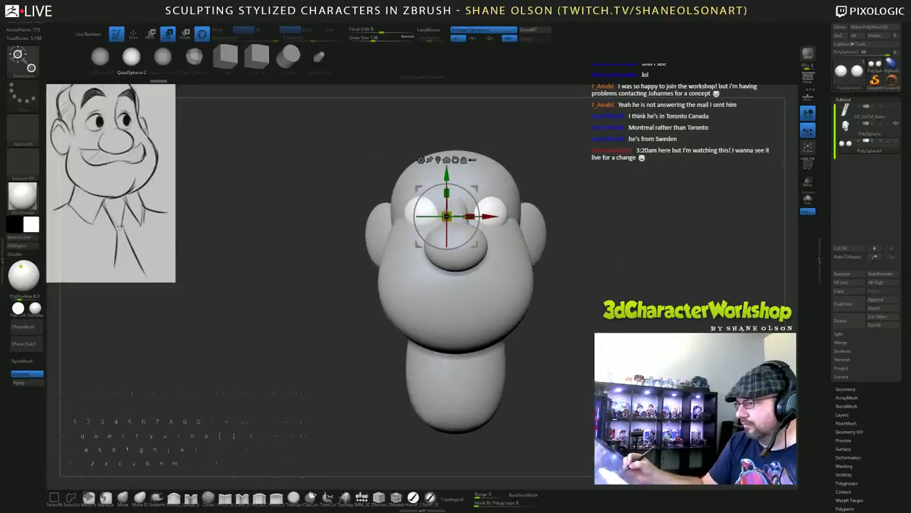
pyautogui.press('q')
# Select the head subtool and make the eye spheres visible alongside it.
pyautogui.moveTo(615, 298)
pyautogui.mouseDown()
pyautogui.moveTo(679, 306)
pyautogui.moveTo(600, 331)
pyautogui.moveTo(624, 329)
pyautogui.moveTo(606, 320)
pyautogui.mouseUp()
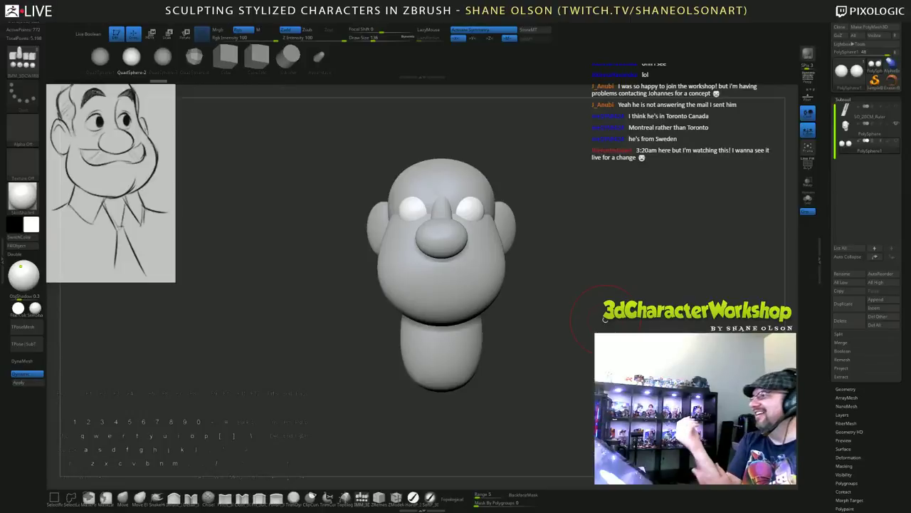
pyautogui.moveTo(617, 321); pyautogui.dragTo(601, 346)
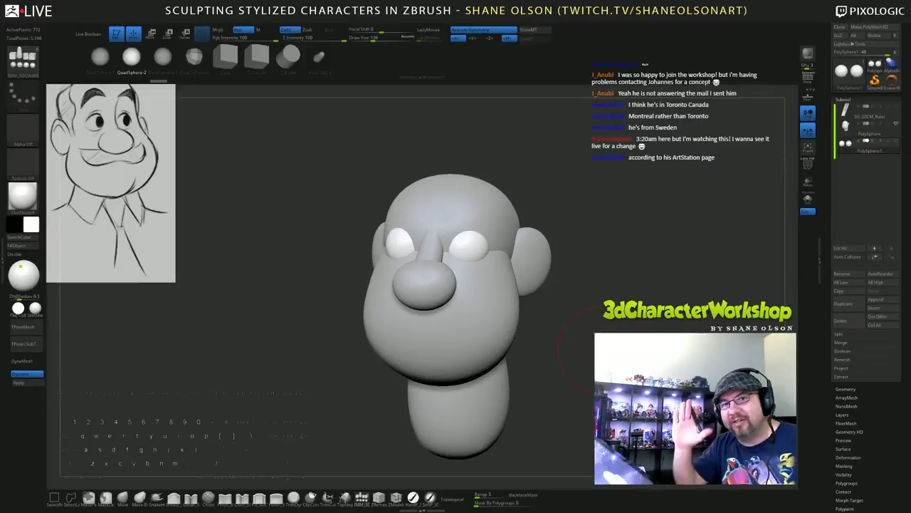
pyautogui.moveTo(622, 280); pyautogui.dragTo(616, 279)
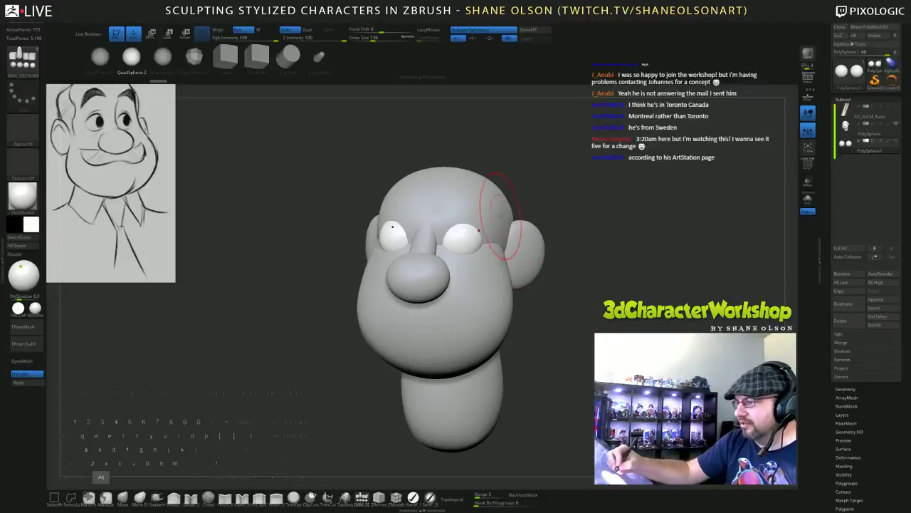
pyautogui.keyDown('alt'); pyautogui.click(501, 219); pyautogui.keyUp('alt')
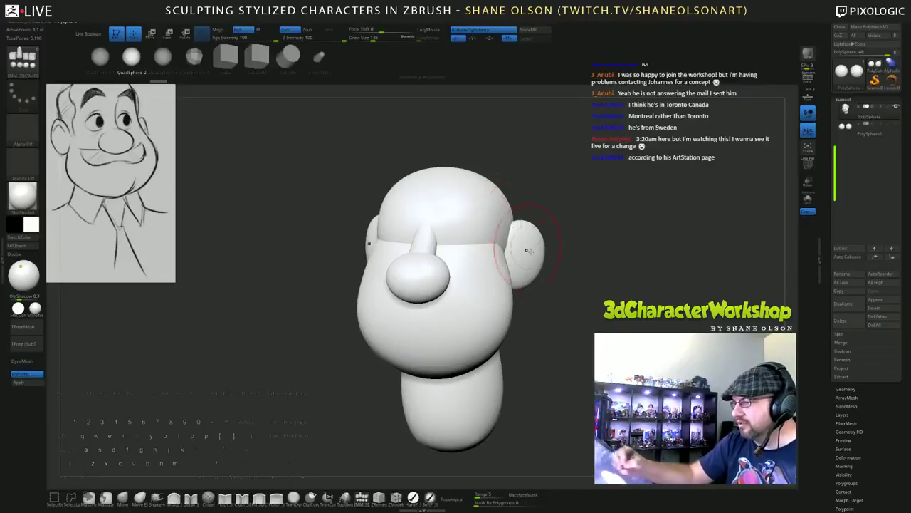
pyautogui.click(897, 126)
pyautogui.keyDown('alt'); pyautogui.moveTo(639, 248); pyautogui.dragTo(617, 290); pyautogui.keyUp('alt')
# Try carving a defined edge across the brow above the eyes with a draw size of 87.
pyautogui.press('s')
pyautogui.click(626, 262)
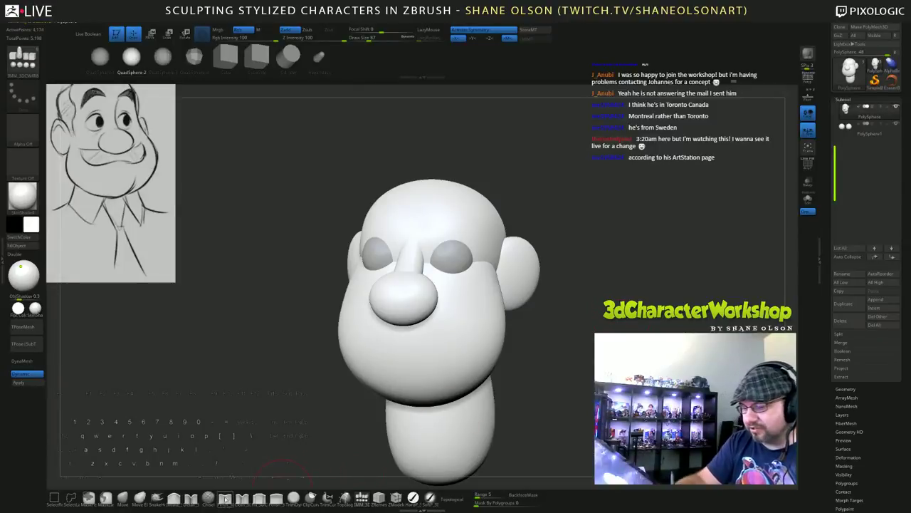
pyautogui.click(226, 499)
pyautogui.keyDown('alt'); pyautogui.moveTo(617, 255); pyautogui.dragTo(615, 289); pyautogui.keyUp('alt')
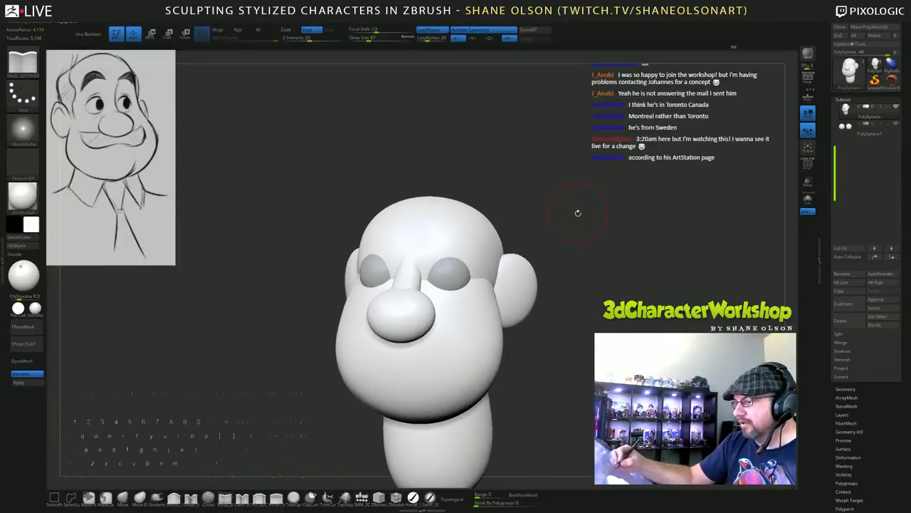
pyautogui.moveTo(579, 213); pyautogui.dragTo(524, 230)
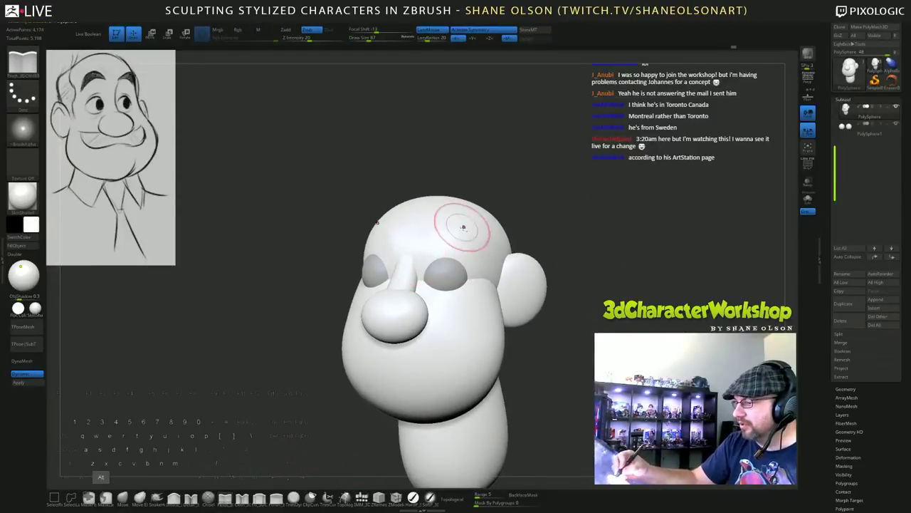
pyautogui.moveTo(608, 266)
pyautogui.mouseDown()
pyautogui.moveTo(617, 299)
pyautogui.moveTo(603, 244)
pyautogui.mouseUp()
pyautogui.moveTo(420, 254)
pyautogui.keyDown('alt'); pyautogui.mouseDown()
pyautogui.moveTo(433, 234)
pyautogui.moveTo(506, 262)
pyautogui.mouseUp(); pyautogui.keyUp('alt')
pyautogui.moveTo(570, 243)
pyautogui.mouseDown()
pyautogui.moveTo(620, 239)
pyautogui.moveTo(548, 232)
pyautogui.moveTo(586, 233)
pyautogui.moveTo(568, 227)
pyautogui.moveTo(578, 214)
pyautogui.mouseUp()
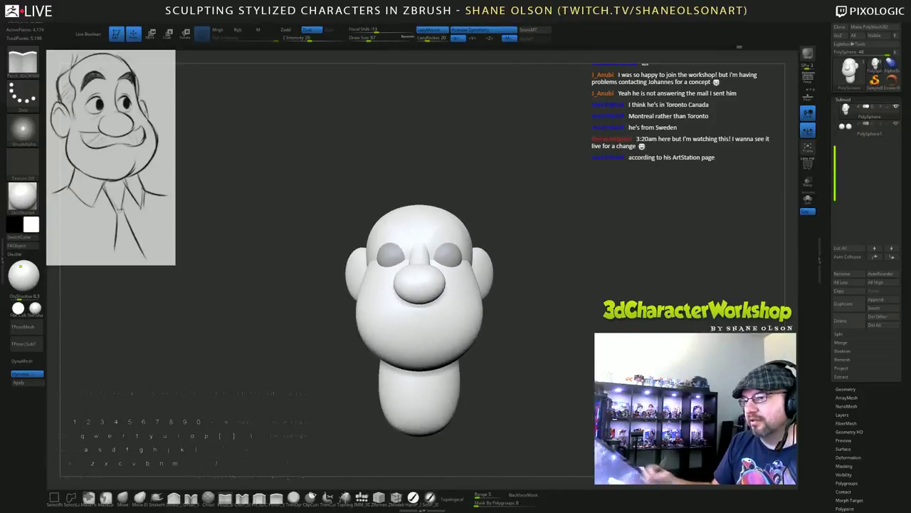
# Mask everything except the cranium and scale the cranium slightly taller in side view.
pyautogui.moveTo(585, 330); pyautogui.dragTo(591, 342)
pyautogui.press('e')
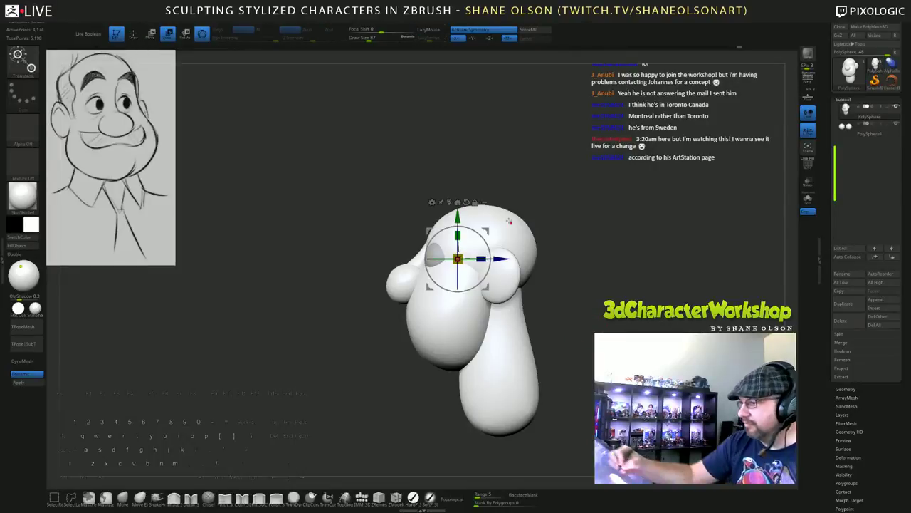
pyautogui.keyDown('ctrl'); pyautogui.click(507, 222); pyautogui.keyUp('ctrl')
pyautogui.keyDown('alt'); pyautogui.click(514, 167); pyautogui.keyUp('alt')
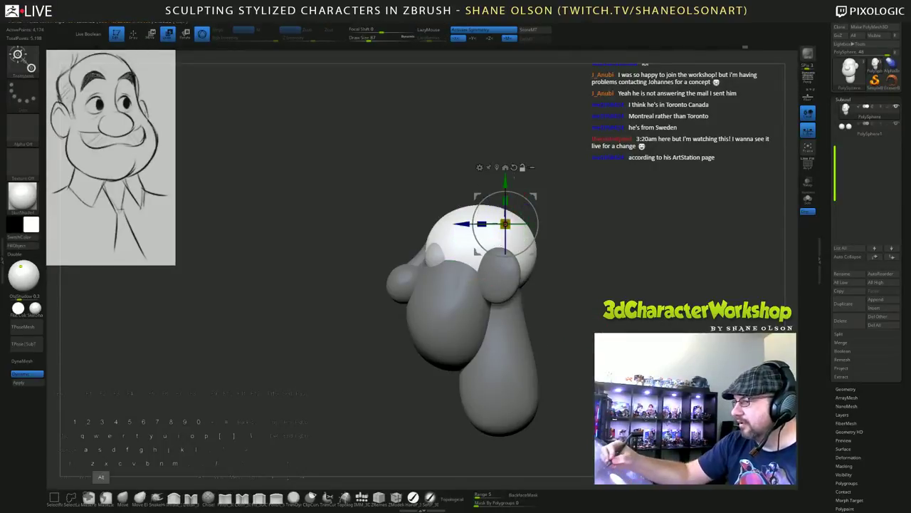
pyautogui.keyDown('alt'); pyautogui.moveTo(533, 195); pyautogui.dragTo(547, 249); pyautogui.keyUp('alt')
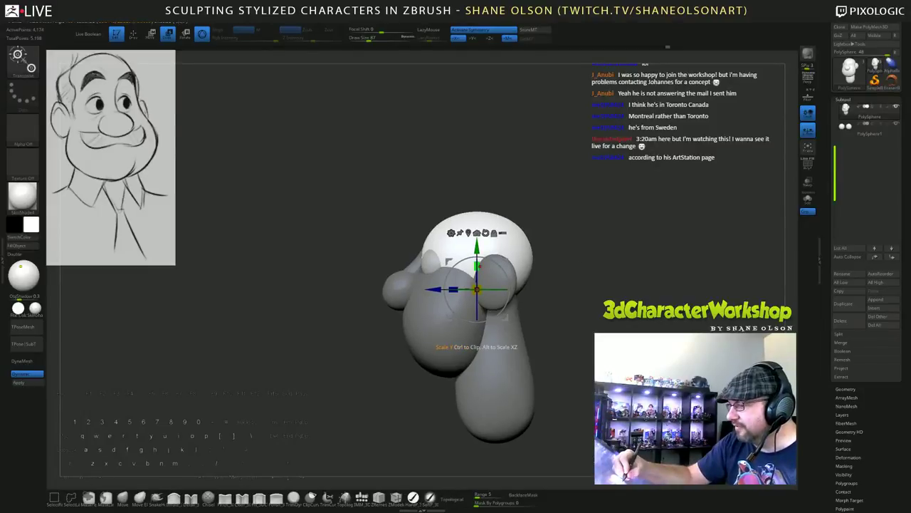
pyautogui.moveTo(479, 266); pyautogui.dragTo(479, 257)
pyautogui.moveTo(349, 286); pyautogui.dragTo(399, 289)
pyautogui.moveTo(399, 289); pyautogui.dragTo(448, 261, button='right')
pyautogui.press('q')
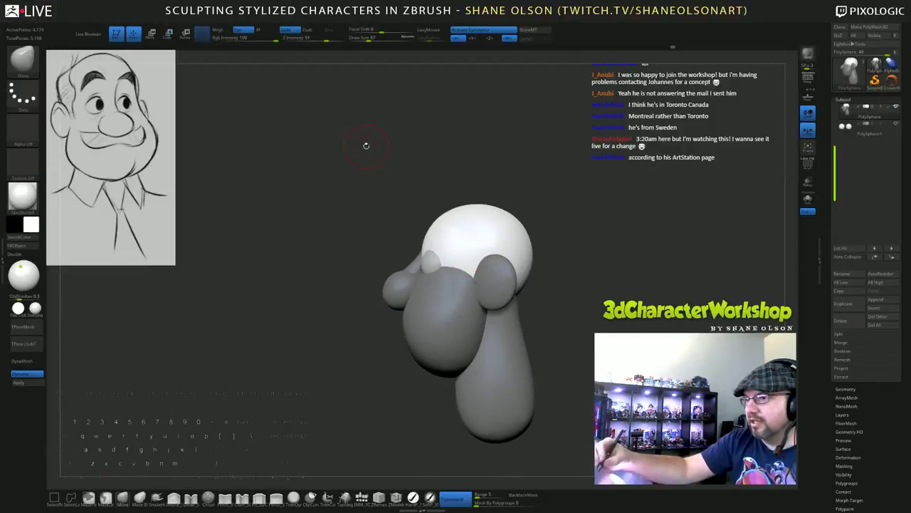
# Pull the top of the cranium into a flatter, squarer profile using the Move brush at draw size 212.
pyautogui.press('s')
pyautogui.moveTo(366, 145); pyautogui.dragTo(371, 146)
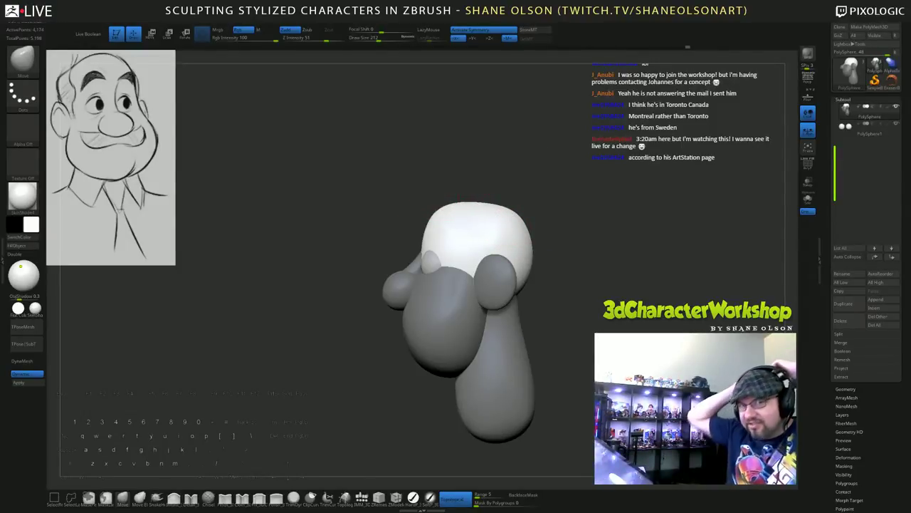
pyautogui.moveTo(651, 268)
pyautogui.mouseDown()
pyautogui.moveTo(652, 324)
pyautogui.moveTo(634, 249)
pyautogui.moveTo(618, 299)
pyautogui.mouseUp()
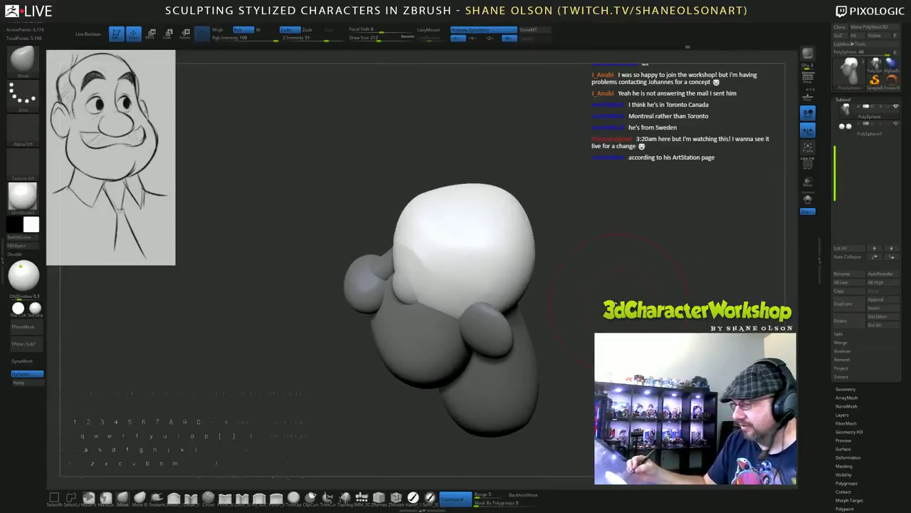
# Sculpt a sharp plane edge along the upper side and back of the cranium above the ears.
pyautogui.click(227, 498)
pyautogui.press('s')
pyautogui.moveTo(596, 267)
pyautogui.mouseDown()
pyautogui.moveTo(611, 290)
pyautogui.moveTo(586, 259)
pyautogui.mouseUp()
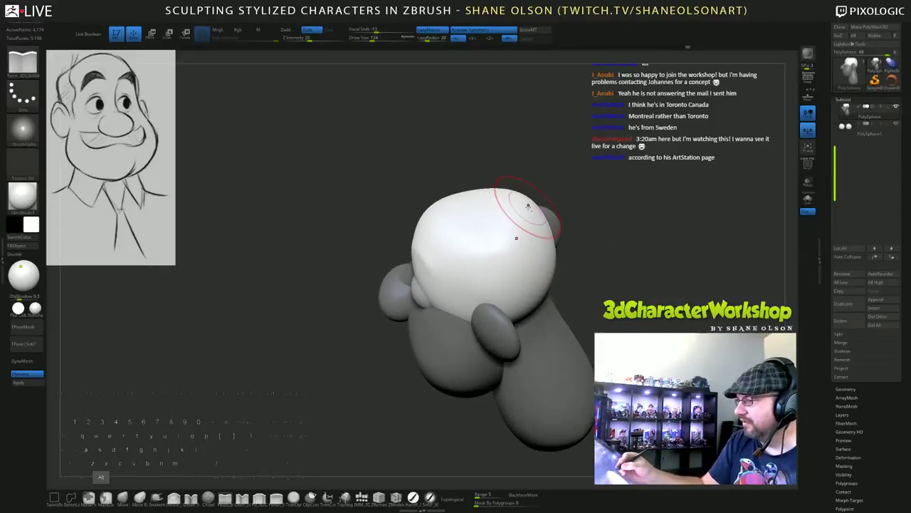
pyautogui.keyDown('alt'); pyautogui.moveTo(519, 232); pyautogui.dragTo(497, 254); pyautogui.keyUp('alt')
pyautogui.moveTo(645, 318); pyautogui.dragTo(660, 271)
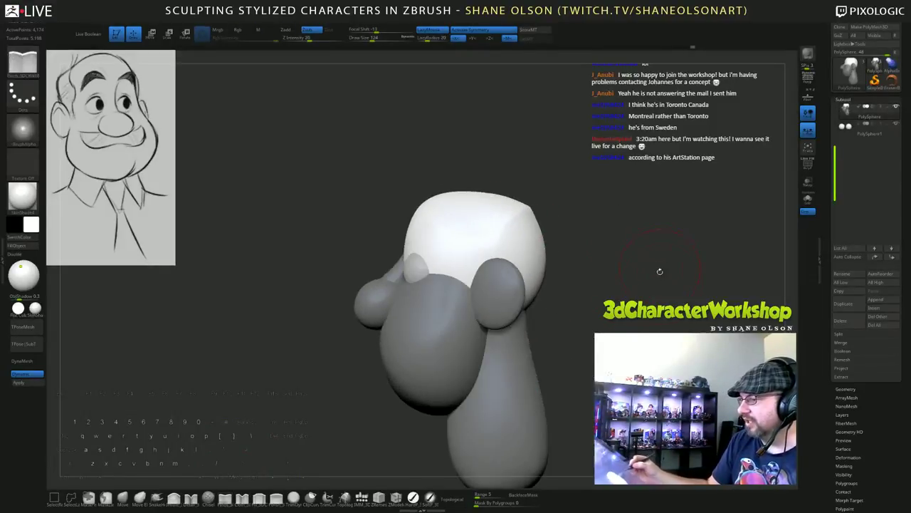
pyautogui.moveTo(657, 331)
pyautogui.mouseDown()
pyautogui.moveTo(641, 292)
pyautogui.moveTo(648, 261)
pyautogui.moveTo(630, 262)
pyautogui.mouseUp()
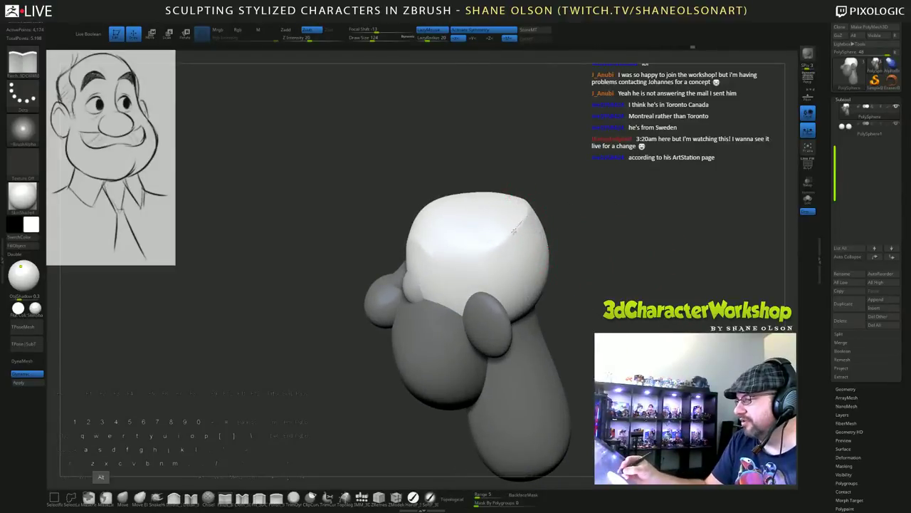
pyautogui.keyDown('alt'); pyautogui.moveTo(464, 261); pyautogui.dragTo(462, 261); pyautogui.keyUp('alt')
# Soften the plane edge on the side of the cranium using a smoothing intensity of 14.
pyautogui.moveTo(627, 246); pyautogui.dragTo(613, 272)
pyautogui.moveTo(518, 230)
pyautogui.keyDown('shift'); pyautogui.mouseDown()
pyautogui.moveTo(522, 220)
pyautogui.moveTo(508, 239)
pyautogui.mouseUp(); pyautogui.keyUp('shift')
pyautogui.moveTo(573, 243); pyautogui.dragTo(544, 244)
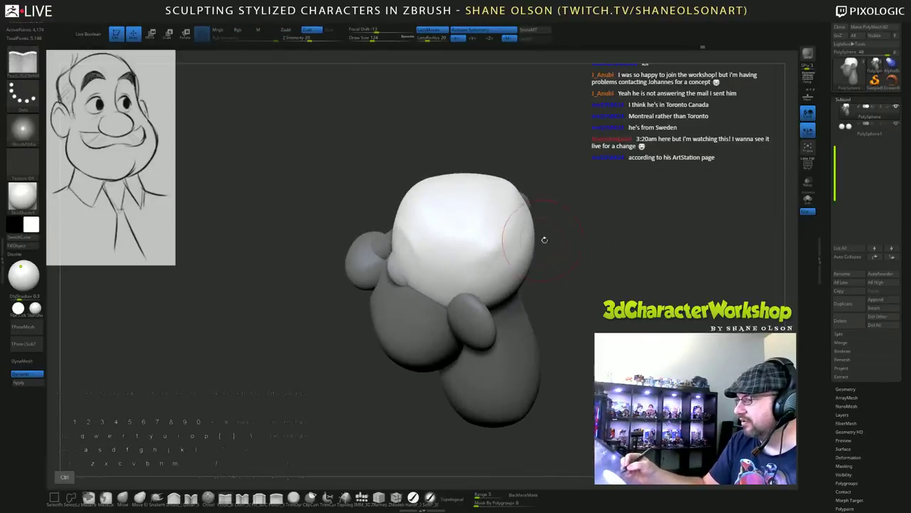
pyautogui.press('shift')
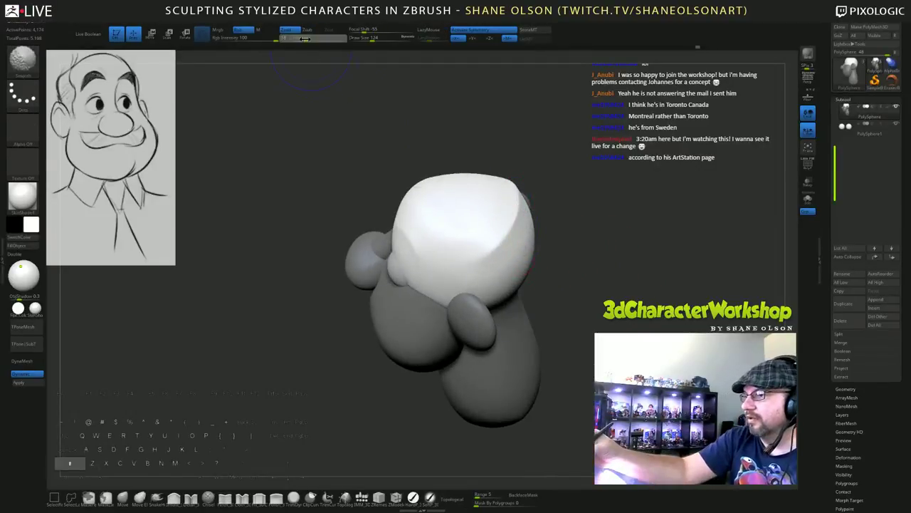
pyautogui.moveTo(505, 239)
pyautogui.keyDown('shift'); pyautogui.mouseDown()
pyautogui.moveTo(515, 212)
pyautogui.moveTo(504, 243)
pyautogui.mouseUp(); pyautogui.keyUp('shift')
pyautogui.moveTo(594, 274); pyautogui.dragTo(623, 312)
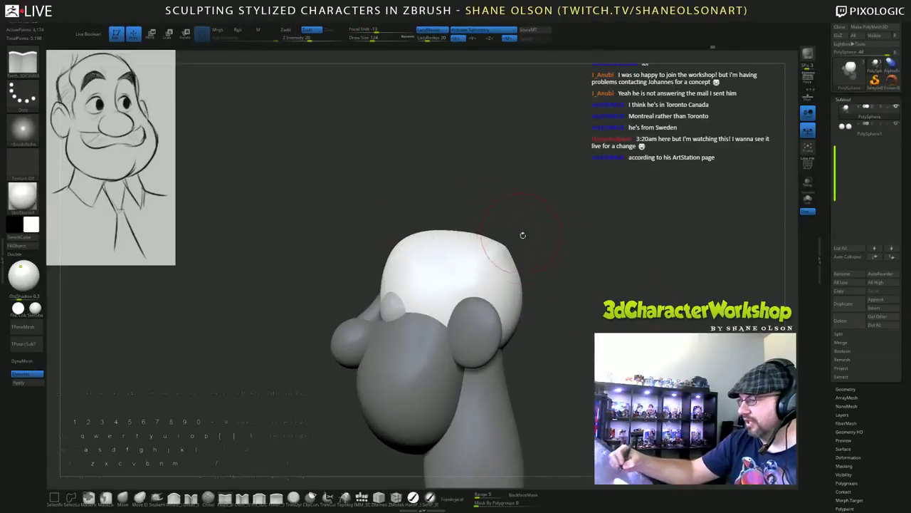
# Pull the lower back of the cranium down over the neck using the Move brush at draw size 149.
pyautogui.moveTo(574, 322)
pyautogui.mouseDown()
pyautogui.moveTo(509, 326)
pyautogui.moveTo(527, 326)
pyautogui.mouseUp()
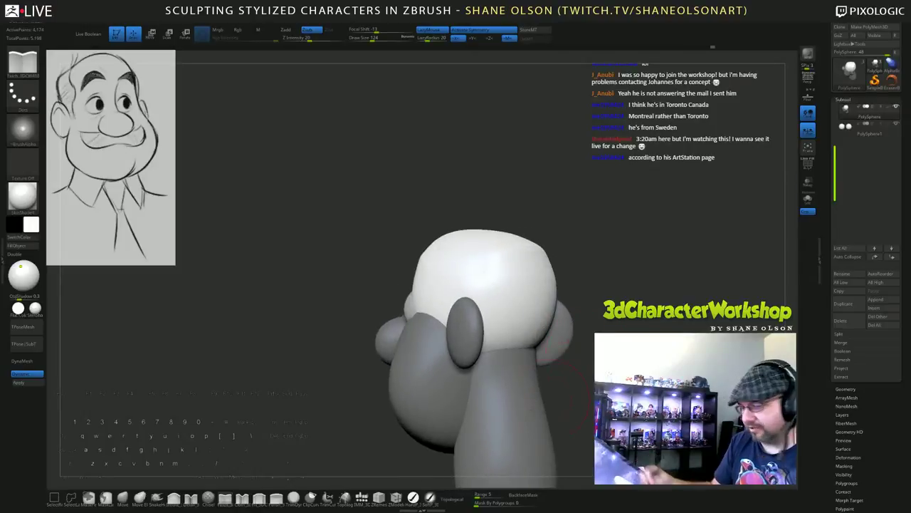
pyautogui.click(123, 497)
pyautogui.keyDown('alt'); pyautogui.moveTo(349, 399); pyautogui.dragTo(329, 373); pyautogui.keyUp('alt')
pyautogui.moveTo(329, 373)
pyautogui.mouseDown()
pyautogui.moveTo(370, 373)
pyautogui.moveTo(360, 373)
pyautogui.mouseUp()
pyautogui.press('s')
pyautogui.moveTo(571, 360); pyautogui.dragTo(577, 359)
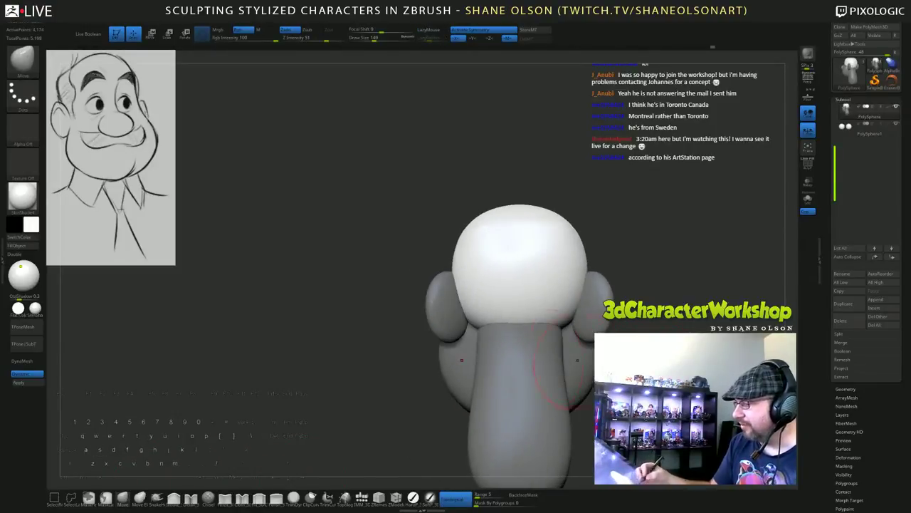
pyautogui.moveTo(518, 321)
pyautogui.mouseDown()
pyautogui.moveTo(515, 331)
pyautogui.moveTo(507, 327)
pyautogui.mouseUp()
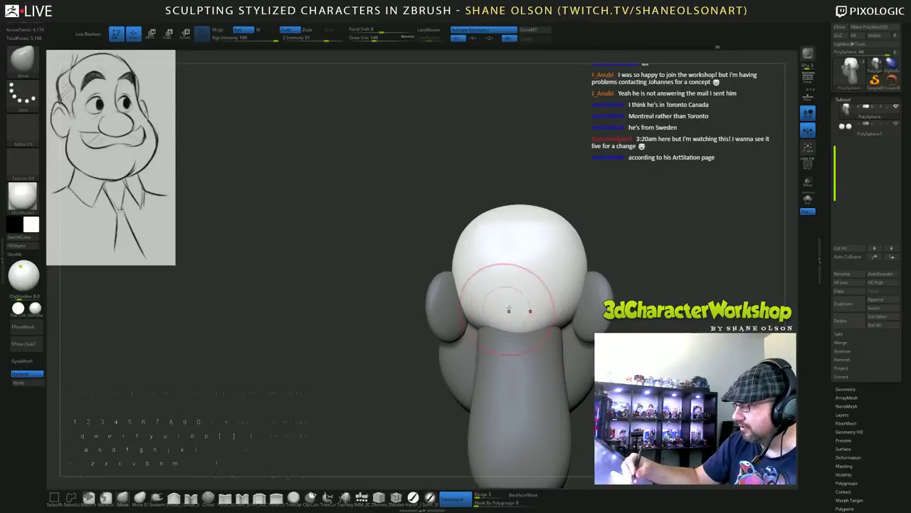
pyautogui.moveTo(377, 367); pyautogui.dragTo(398, 365)
pyautogui.moveTo(491, 306); pyautogui.dragTo(479, 324)
# Round the lower back corners of the cranium above the neck with the Move brush at draw size 149 and light smoothing.
pyautogui.moveTo(385, 367); pyautogui.dragTo(324, 367)
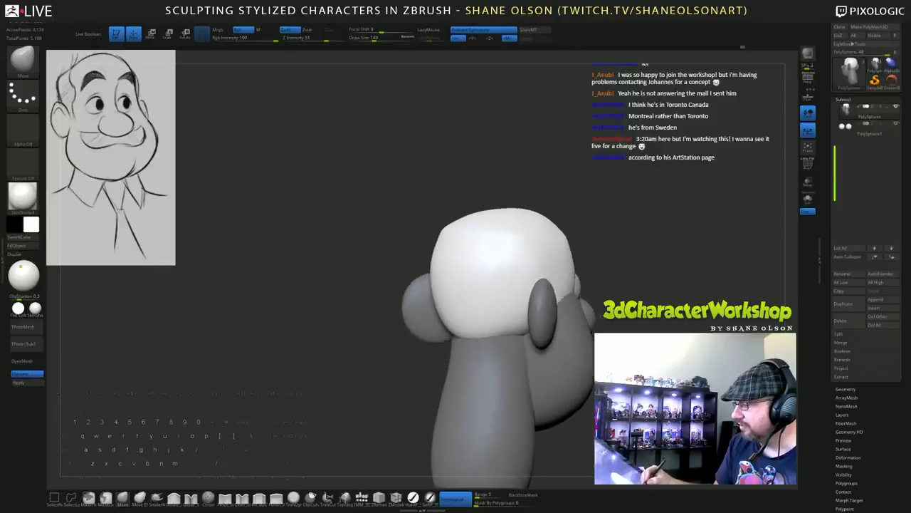
pyautogui.moveTo(514, 314); pyautogui.dragTo(537, 331)
pyautogui.moveTo(342, 367); pyautogui.dragTo(381, 367)
pyautogui.keyDown('shift'); pyautogui.moveTo(531, 324); pyautogui.dragTo(532, 321); pyautogui.keyUp('shift')
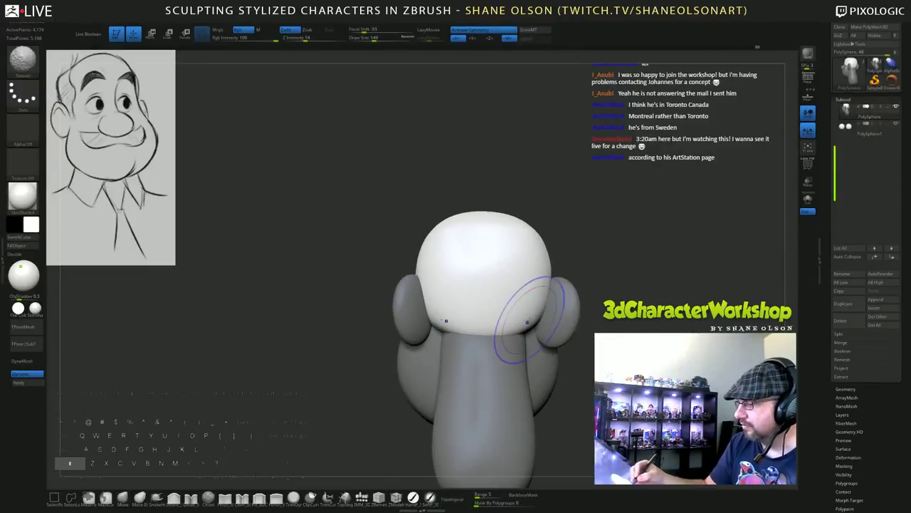
pyautogui.moveTo(349, 366); pyautogui.dragTo(374, 366)
pyautogui.moveTo(285, 367)
pyautogui.mouseDown()
pyautogui.moveTo(370, 367)
pyautogui.moveTo(281, 366)
pyautogui.mouseUp()
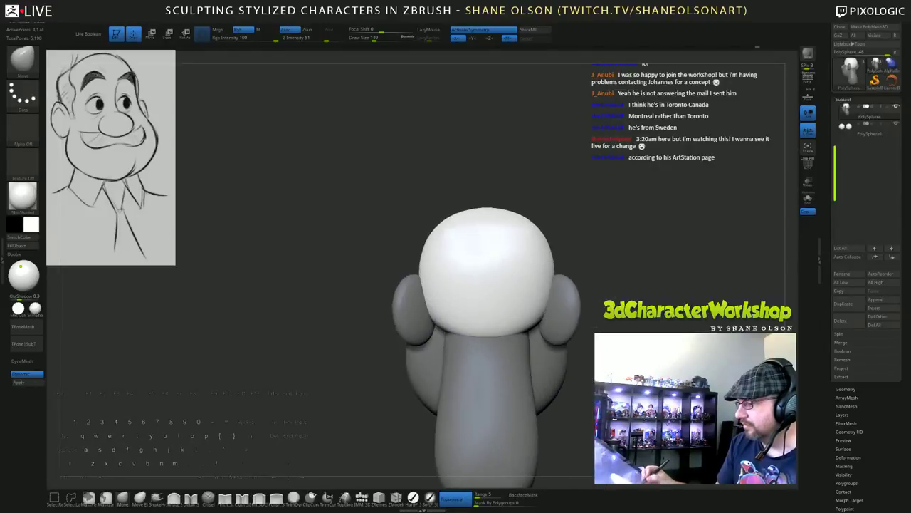
pyautogui.keyDown('alt'); pyautogui.moveTo(342, 366); pyautogui.dragTo(342, 328); pyautogui.keyUp('alt')
pyautogui.moveTo(527, 334); pyautogui.dragTo(552, 329)
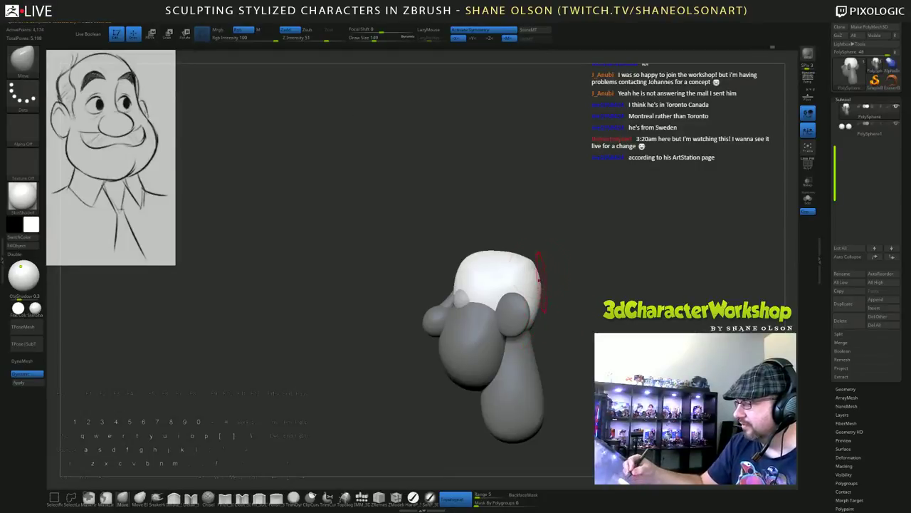
# Adjust the upper back contour of the cranium using the Move brush at draw size 217.
pyautogui.moveTo(594, 321)
pyautogui.keyDown('shift'); pyautogui.mouseDown()
pyautogui.moveTo(540, 330)
pyautogui.moveTo(481, 312)
pyautogui.mouseUp(); pyautogui.keyUp('shift')
pyautogui.moveTo(530, 400); pyautogui.dragTo(481, 249)
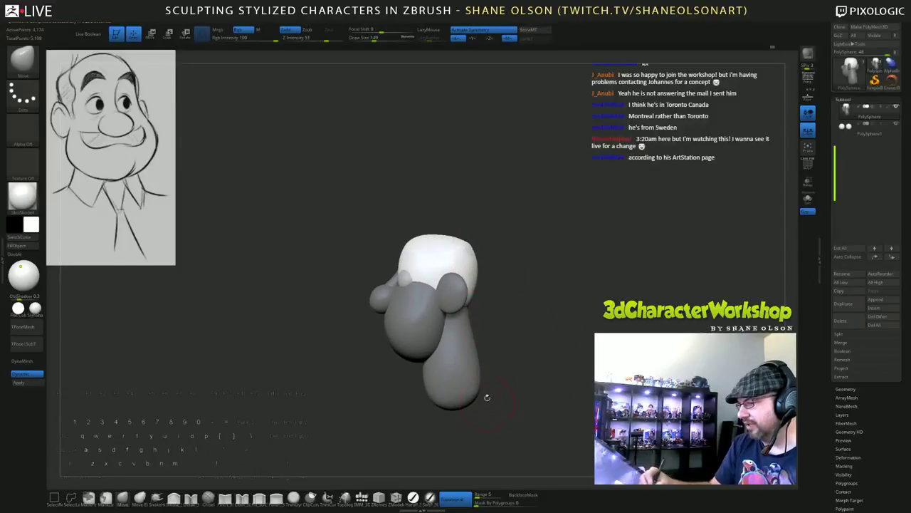
pyautogui.press('s')
pyautogui.moveTo(498, 270)
pyautogui.mouseDown()
pyautogui.moveTo(509, 271)
pyautogui.moveTo(511, 286)
pyautogui.moveTo(500, 287)
pyautogui.mouseUp()
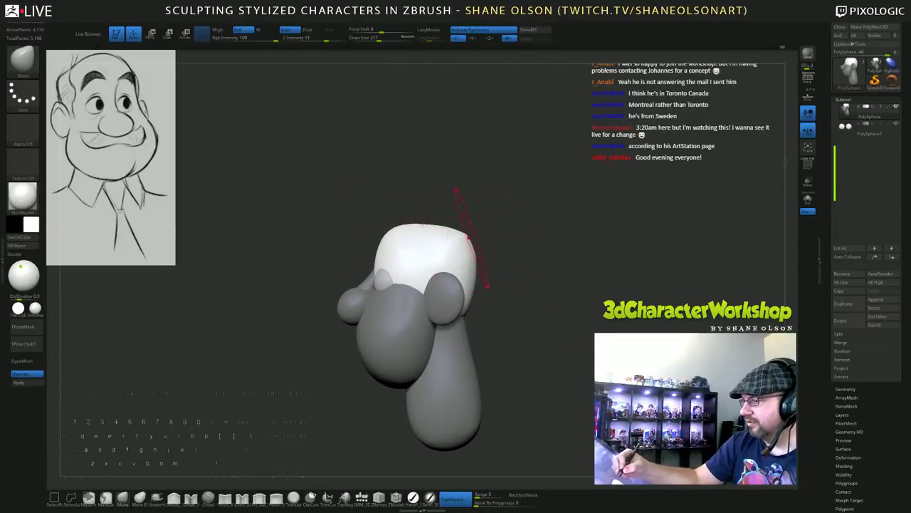
pyautogui.moveTo(499, 387); pyautogui.dragTo(545, 330)
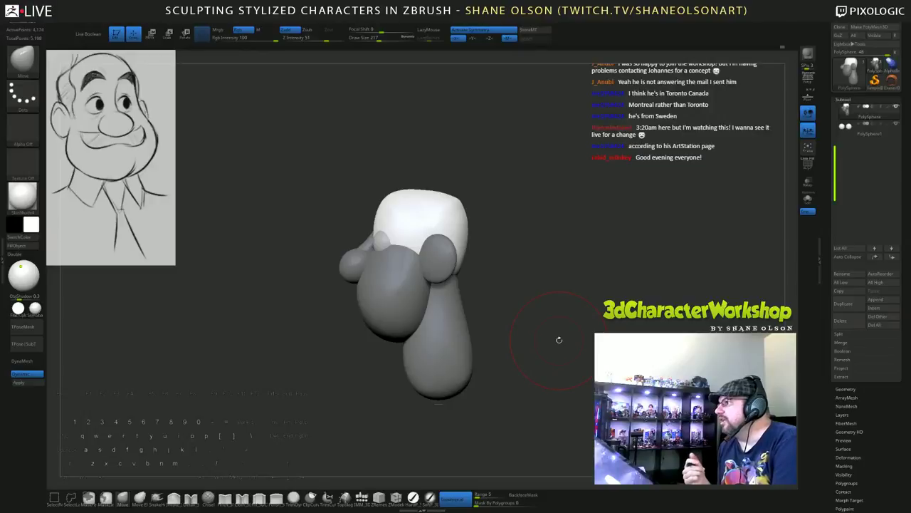
# Shape the sides of the cranium from above with the Move brush at draw size 167, and clear the mask from the other head parts.
pyautogui.moveTo(605, 227)
pyautogui.mouseDown()
pyautogui.moveTo(622, 281)
pyautogui.moveTo(594, 285)
pyautogui.moveTo(602, 308)
pyautogui.moveTo(600, 264)
pyautogui.moveTo(608, 279)
pyautogui.moveTo(604, 291)
pyautogui.moveTo(596, 270)
pyautogui.mouseUp()
pyautogui.press('s')
pyautogui.moveTo(581, 241); pyautogui.dragTo(590, 297)
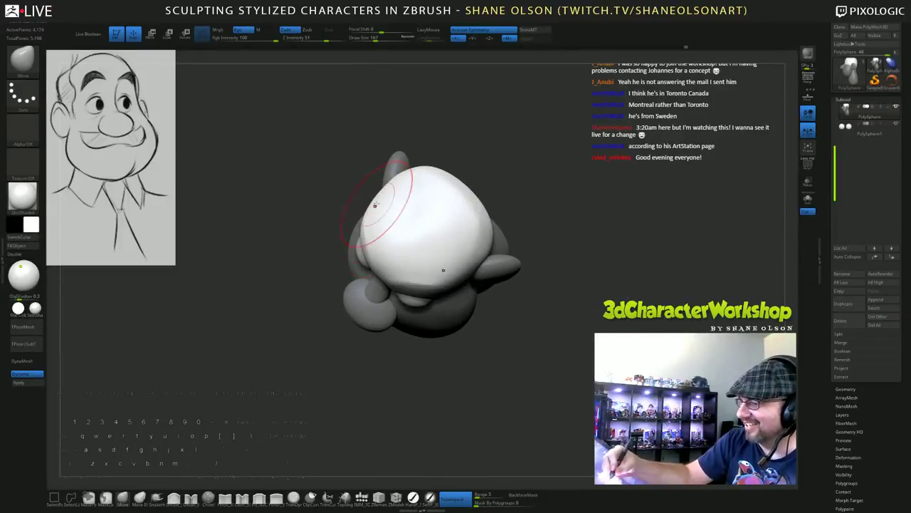
pyautogui.moveTo(588, 314); pyautogui.dragTo(547, 238)
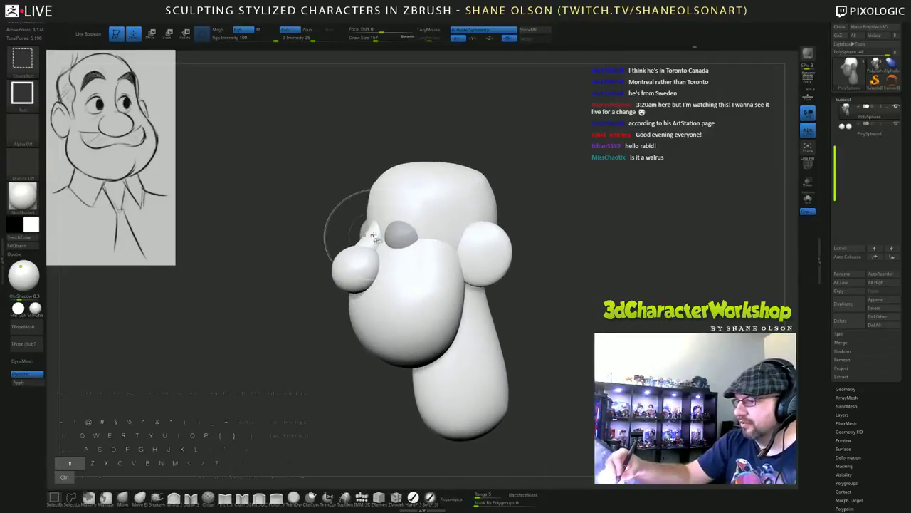
# Isolate the nose bridge to inspect it beside the eyeballs, and show the whole head again.
pyautogui.keyDown('ctrl'); pyautogui.keyDown('shift'); pyautogui.click(373, 231); pyautogui.keyUp('shift'); pyautogui.keyUp('ctrl')
pyautogui.moveTo(592, 361); pyautogui.dragTo(519, 295)
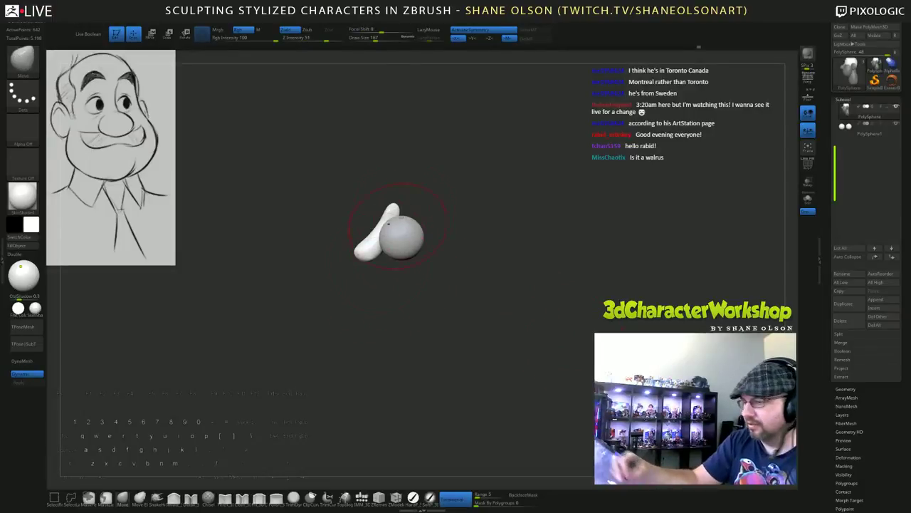
pyautogui.keyDown('ctrl'); pyautogui.keyDown('shift'); pyautogui.click(548, 265); pyautogui.keyUp('shift'); pyautogui.keyUp('ctrl')
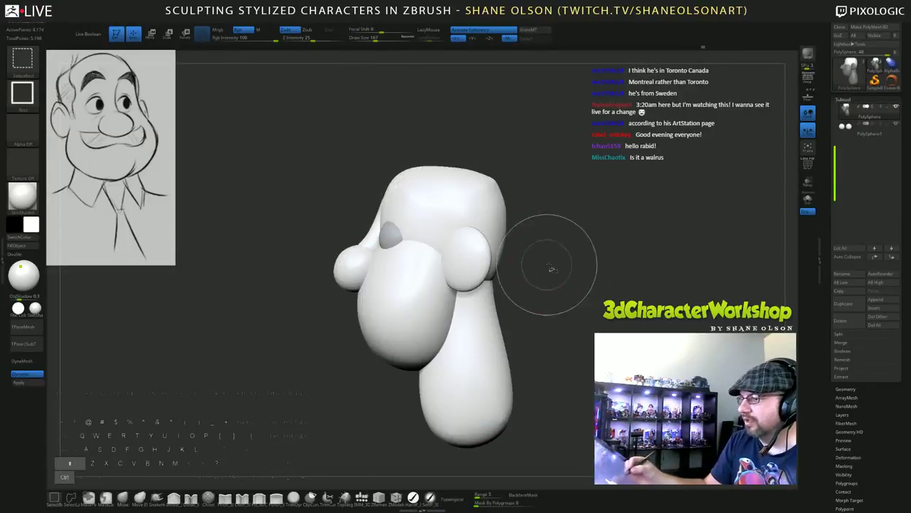
pyautogui.moveTo(548, 265); pyautogui.dragTo(600, 293)
pyautogui.moveTo(529, 214)
pyautogui.mouseDown()
pyautogui.moveTo(342, 235)
pyautogui.moveTo(594, 249)
pyautogui.moveTo(530, 246)
pyautogui.moveTo(591, 240)
pyautogui.mouseUp()
pyautogui.moveTo(687, 342); pyautogui.dragTo(645, 366)
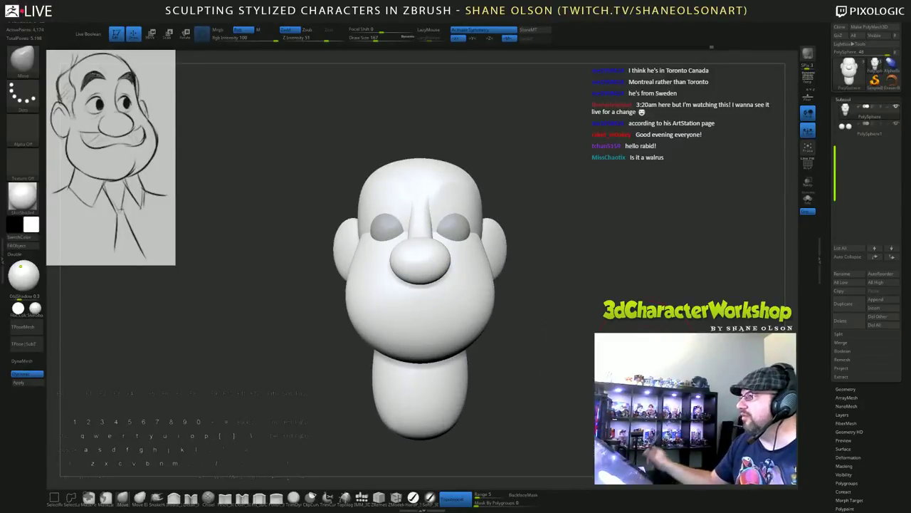
# Pull the ears into thinner, cupped shapes using the Move brush at draw size 116.
pyautogui.moveTo(616, 294)
pyautogui.mouseDown()
pyautogui.moveTo(680, 295)
pyautogui.moveTo(654, 294)
pyautogui.moveTo(676, 295)
pyautogui.moveTo(651, 277)
pyautogui.moveTo(654, 297)
pyautogui.moveTo(613, 299)
pyautogui.mouseUp()
pyautogui.press('s')
pyautogui.moveTo(346, 200); pyautogui.dragTo(391, 244)
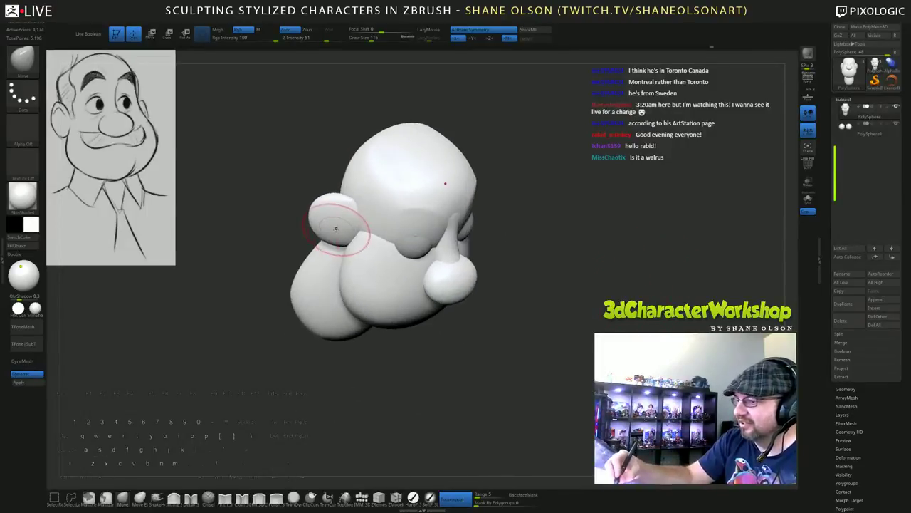
pyautogui.moveTo(275, 189)
pyautogui.mouseDown()
pyautogui.moveTo(311, 223)
pyautogui.moveTo(379, 249)
pyautogui.mouseUp()
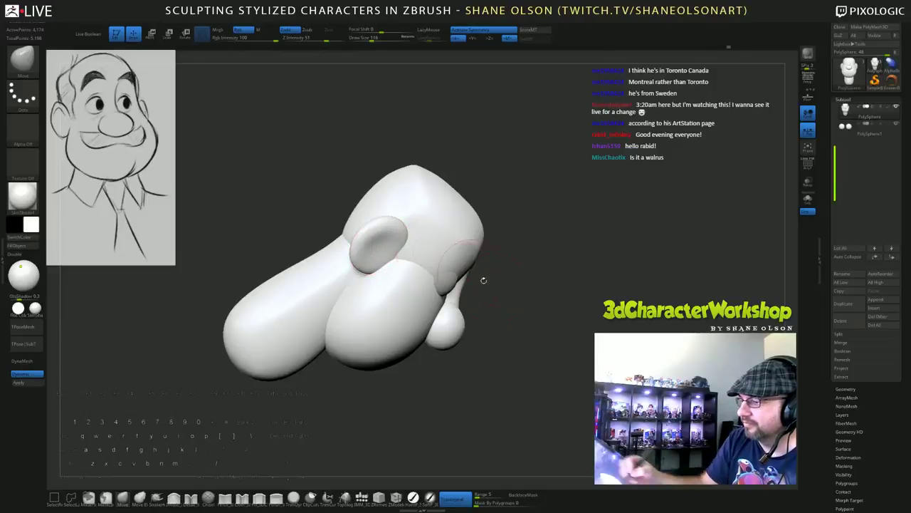
pyautogui.moveTo(483, 280); pyautogui.dragTo(535, 313)
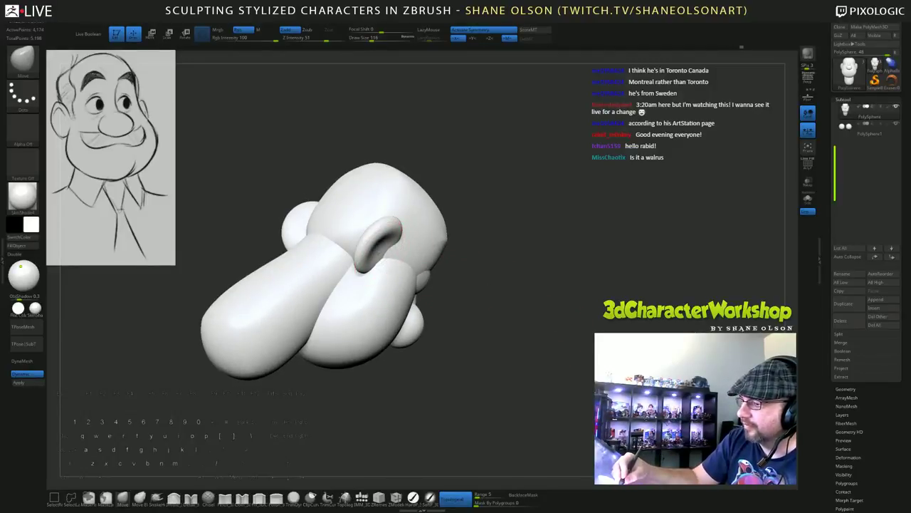
pyautogui.moveTo(562, 350)
pyautogui.mouseDown()
pyautogui.moveTo(482, 299)
pyautogui.moveTo(491, 316)
pyautogui.moveTo(396, 316)
pyautogui.moveTo(384, 290)
pyautogui.moveTo(388, 263)
pyautogui.mouseUp()
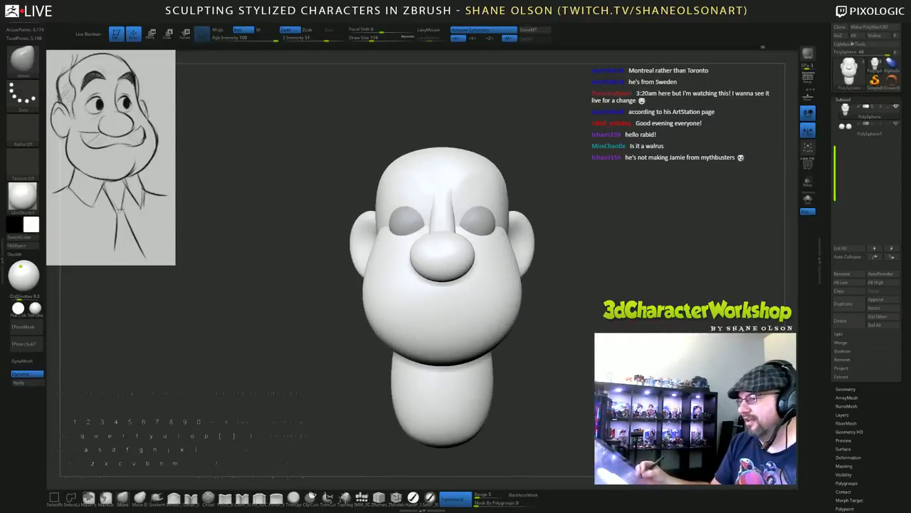
pyautogui.keyDown('alt'); pyautogui.moveTo(541, 399); pyautogui.dragTo(527, 342); pyautogui.keyUp('alt')
pyautogui.moveTo(491, 370)
pyautogui.mouseDown()
pyautogui.moveTo(546, 373)
pyautogui.moveTo(569, 359)
pyautogui.mouseUp()
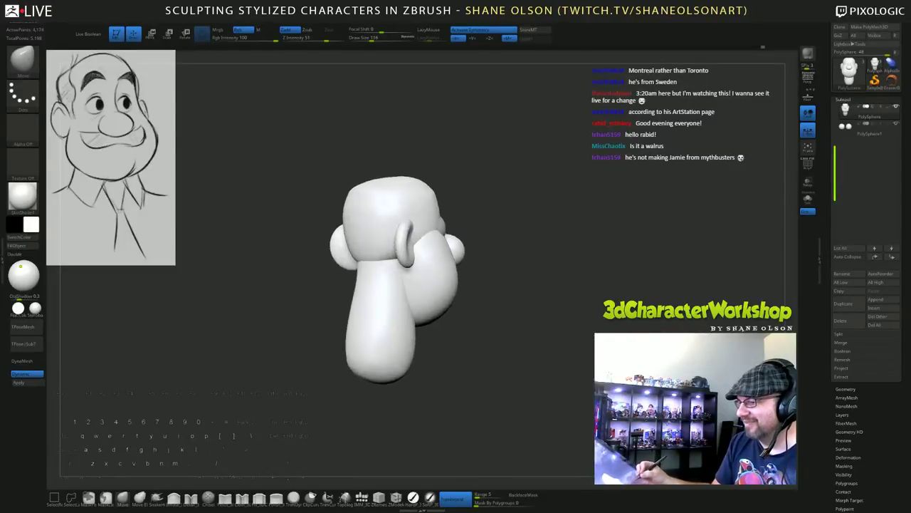
pyautogui.moveTo(476, 290); pyautogui.dragTo(449, 281)
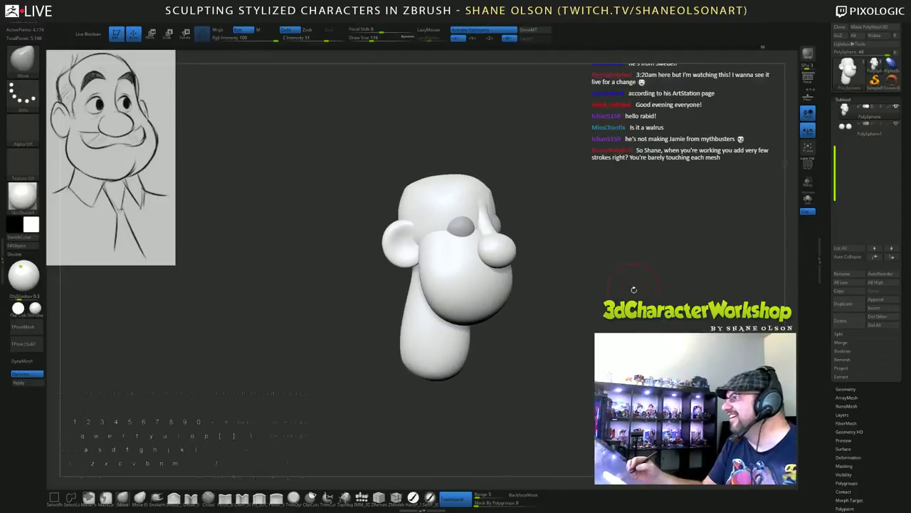
pyautogui.moveTo(634, 289); pyautogui.dragTo(630, 325)
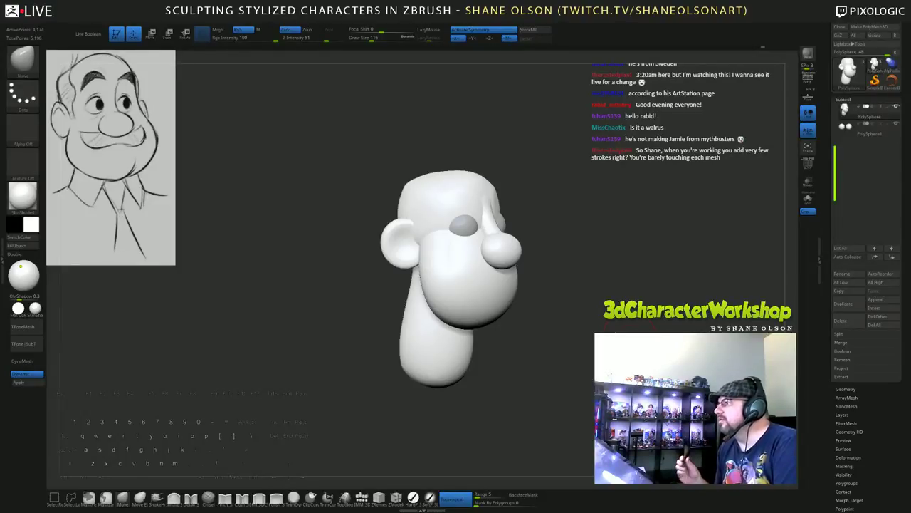
pyautogui.keyDown('alt'); pyautogui.moveTo(619, 297); pyautogui.dragTo(607, 266); pyautogui.keyUp('alt')
pyautogui.moveTo(619, 320); pyautogui.dragTo(593, 345)
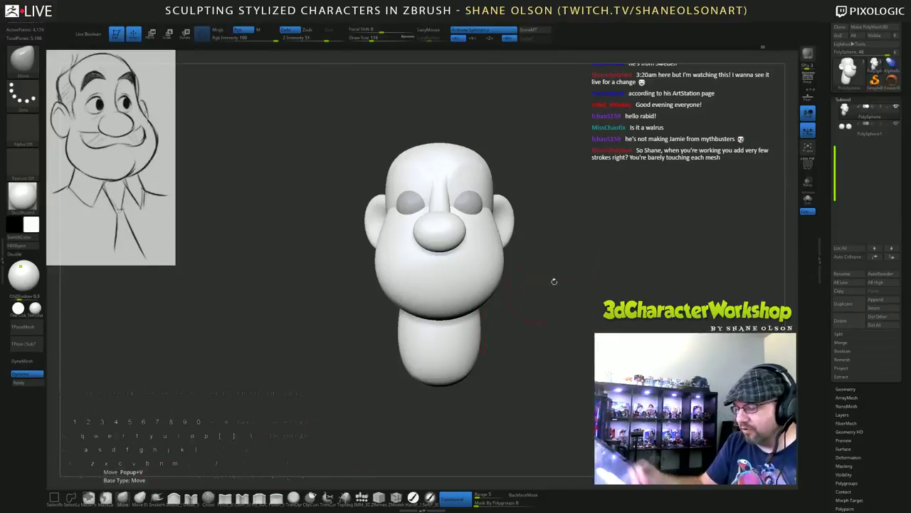
# Shape the forehead and brow ridge over the eyes with the Move brush, using draw sizes 192, 132 and 101.
pyautogui.press('s')
pyautogui.moveTo(621, 246)
pyautogui.mouseDown()
pyautogui.moveTo(609, 280)
pyautogui.moveTo(591, 285)
pyautogui.mouseUp()
pyautogui.press('s')
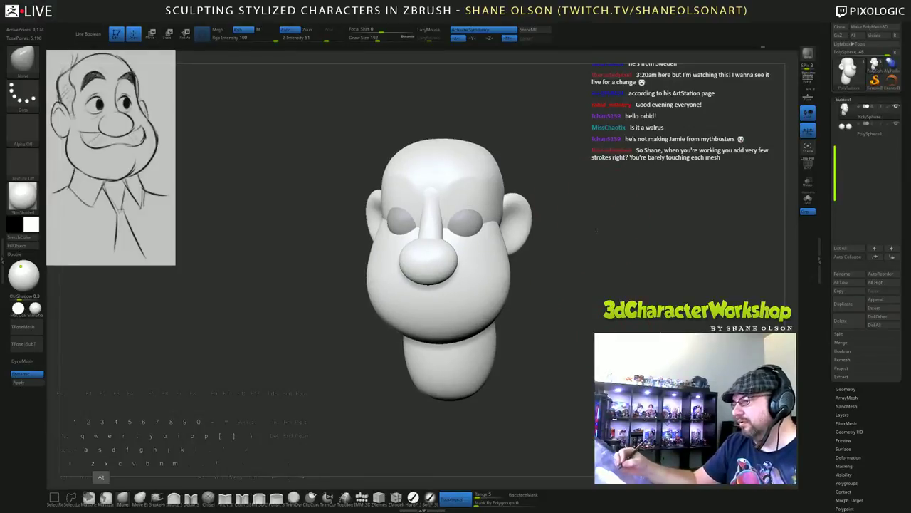
pyautogui.moveTo(594, 333)
pyautogui.mouseDown()
pyautogui.moveTo(620, 342)
pyautogui.moveTo(627, 329)
pyautogui.mouseUp()
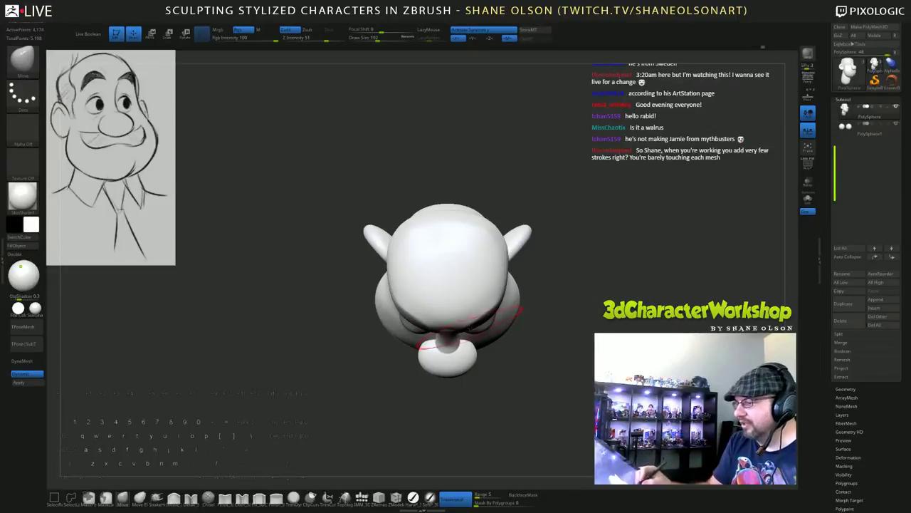
pyautogui.moveTo(578, 274)
pyautogui.keyDown('alt'); pyautogui.mouseDown()
pyautogui.moveTo(590, 311)
pyautogui.moveTo(606, 276)
pyautogui.mouseUp(); pyautogui.keyUp('alt')
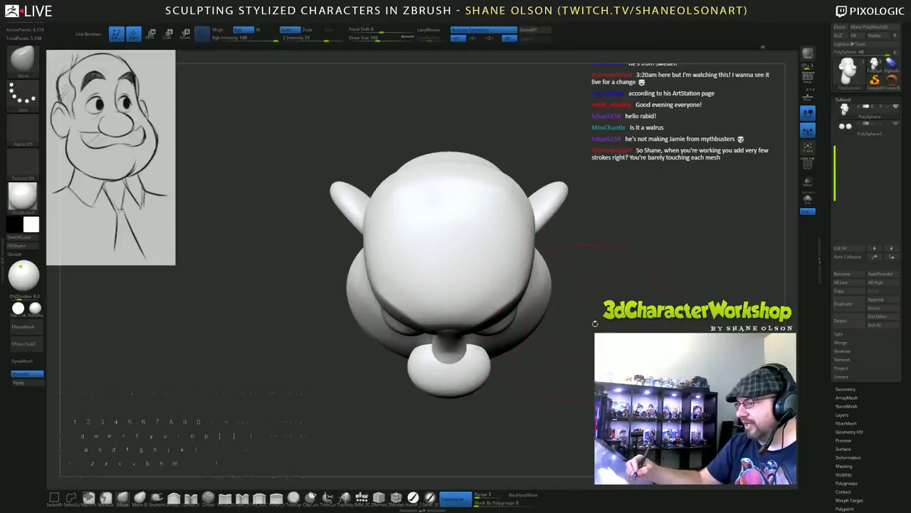
pyautogui.press('s')
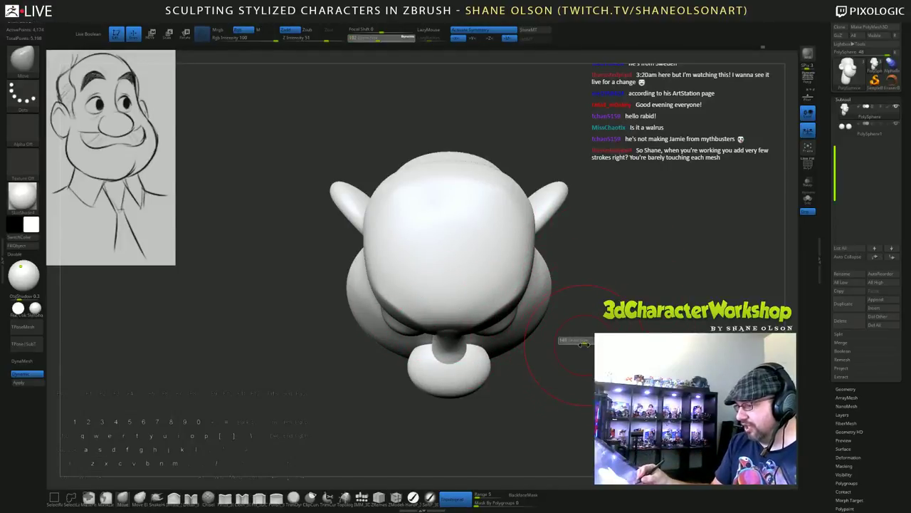
pyautogui.moveTo(584, 345); pyautogui.dragTo(581, 345)
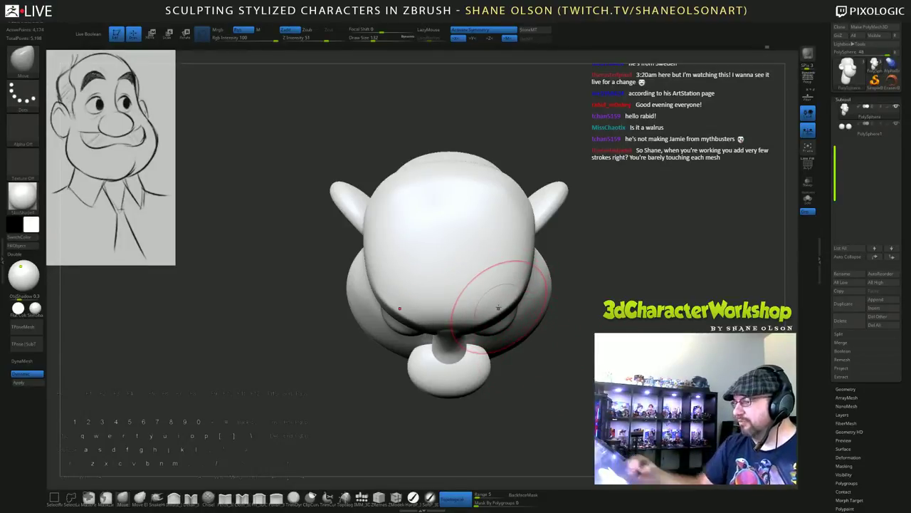
pyautogui.moveTo(562, 420); pyautogui.dragTo(565, 227)
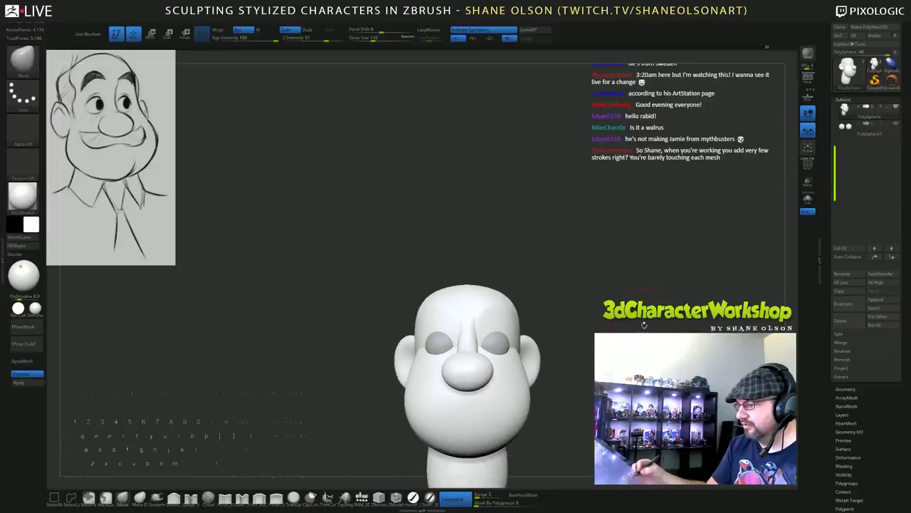
pyautogui.moveTo(565, 313)
pyautogui.mouseDown()
pyautogui.moveTo(491, 311)
pyautogui.moveTo(473, 295)
pyautogui.moveTo(531, 378)
pyautogui.moveTo(542, 376)
pyautogui.mouseUp()
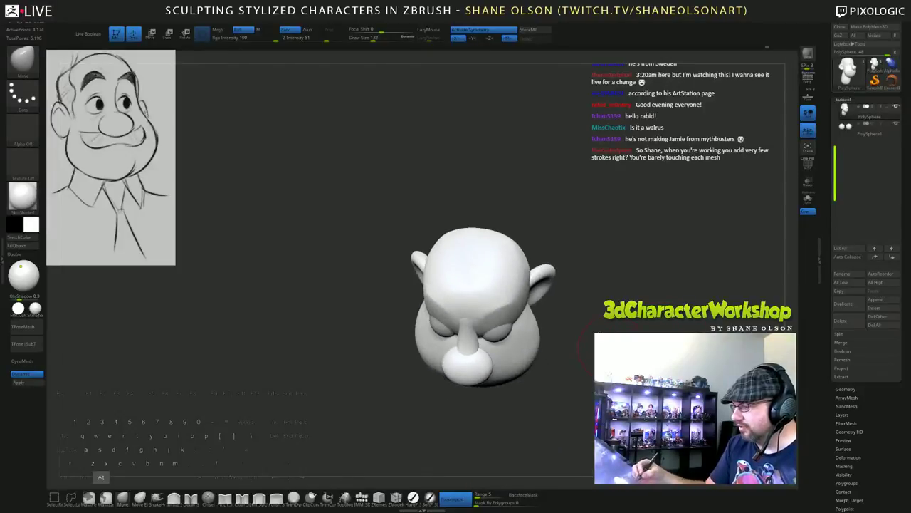
pyautogui.moveTo(605, 306)
pyautogui.keyDown('alt'); pyautogui.mouseDown()
pyautogui.moveTo(615, 362)
pyautogui.moveTo(507, 342)
pyautogui.mouseUp(); pyautogui.keyUp('alt')
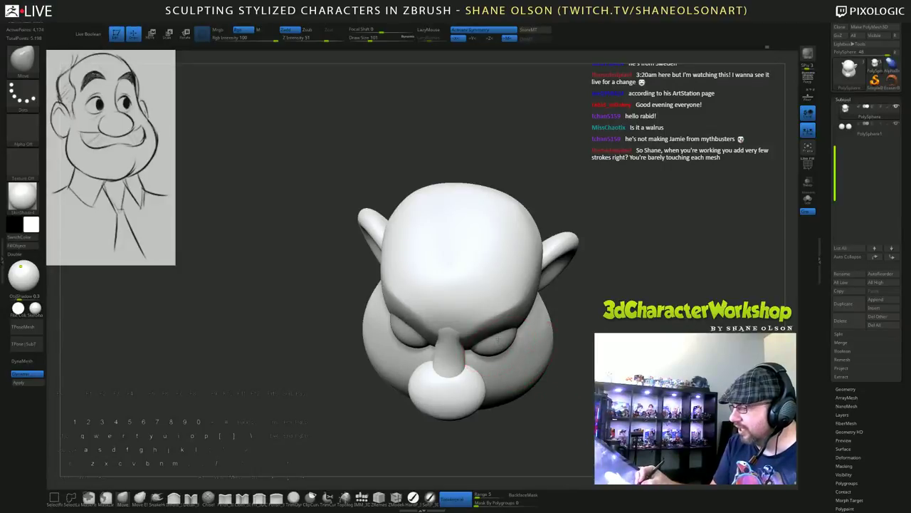
pyautogui.moveTo(570, 356)
pyautogui.mouseDown()
pyautogui.moveTo(573, 314)
pyautogui.moveTo(572, 349)
pyautogui.moveTo(556, 313)
pyautogui.moveTo(571, 312)
pyautogui.moveTo(570, 285)
pyautogui.moveTo(467, 294)
pyautogui.mouseUp()
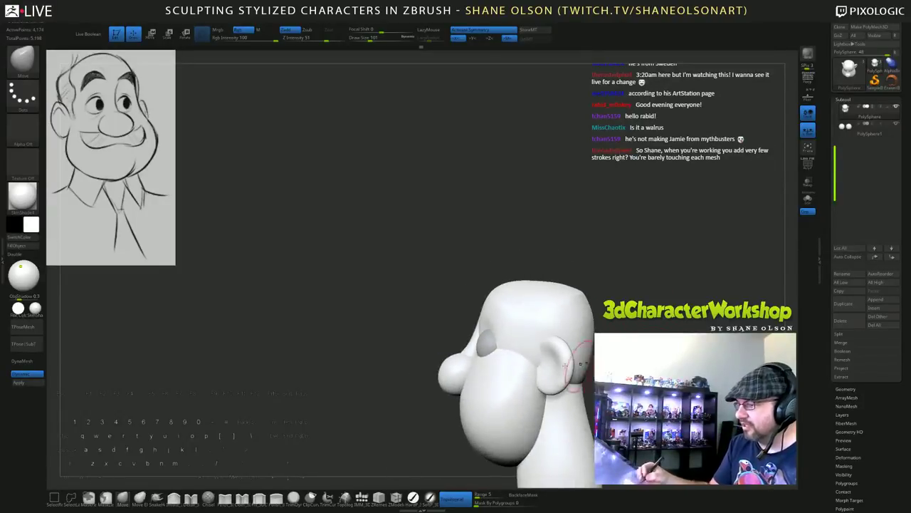
pyautogui.moveTo(663, 295)
pyautogui.mouseDown()
pyautogui.moveTo(746, 302)
pyautogui.moveTo(748, 293)
pyautogui.moveTo(739, 299)
pyautogui.moveTo(750, 302)
pyautogui.moveTo(754, 293)
pyautogui.mouseUp()
pyautogui.moveTo(605, 403)
pyautogui.keyDown('alt'); pyautogui.mouseDown()
pyautogui.moveTo(574, 338)
pyautogui.moveTo(621, 344)
pyautogui.mouseUp(); pyautogui.keyUp('alt')
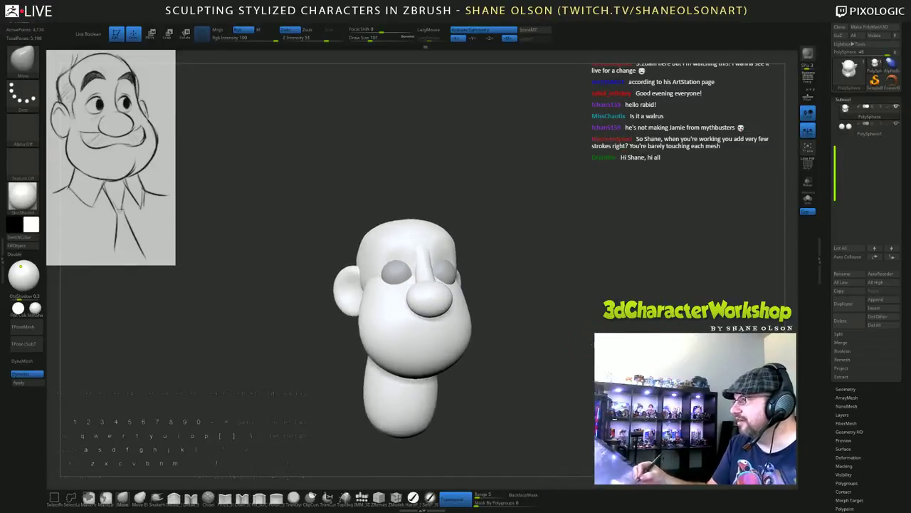
pyautogui.keyDown('alt'); pyautogui.moveTo(574, 295); pyautogui.dragTo(583, 329); pyautogui.keyUp('alt')
pyautogui.moveTo(592, 363)
pyautogui.keyDown('alt'); pyautogui.mouseDown()
pyautogui.moveTo(596, 353)
pyautogui.moveTo(558, 362)
pyautogui.moveTo(586, 366)
pyautogui.moveTo(592, 352)
pyautogui.mouseUp(); pyautogui.keyUp('alt')
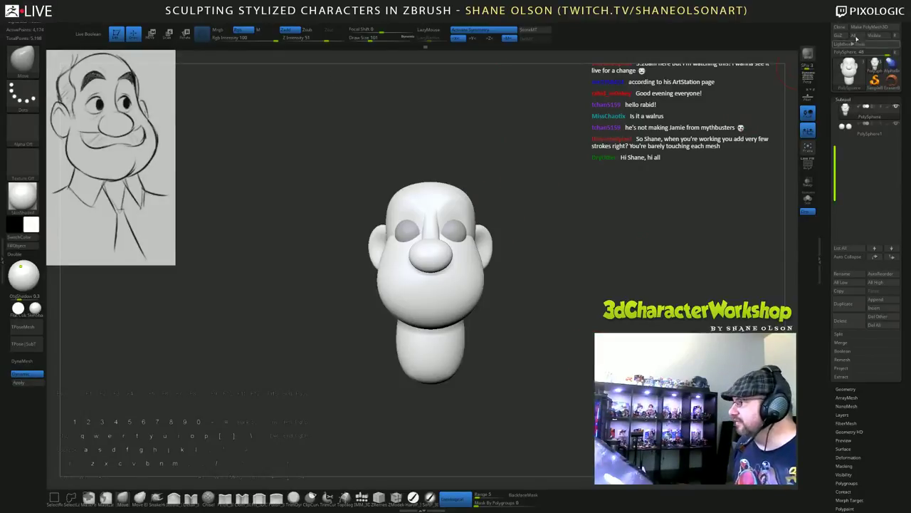
# Save the head as a ZTool file named LuigiHead in the Webinar folder.
pyautogui.moveTo(823, 36); pyautogui.dragTo(824, 110)
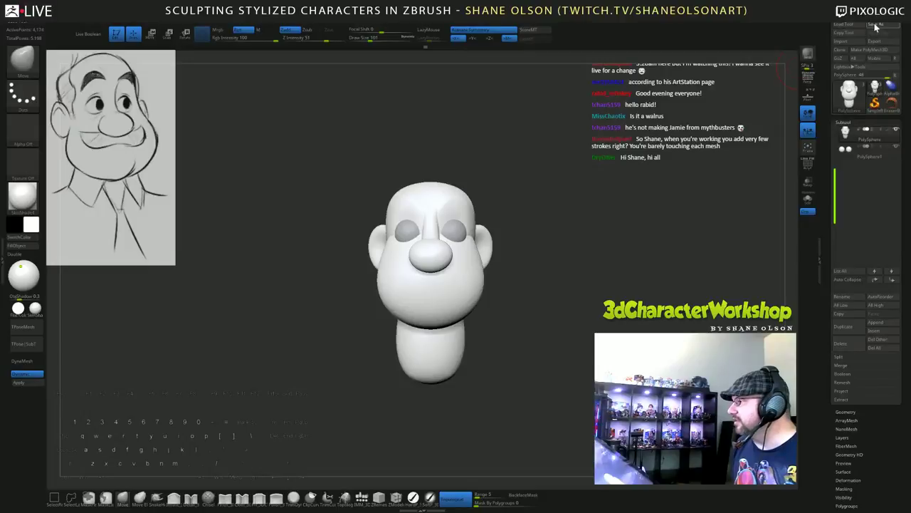
pyautogui.click(874, 26)
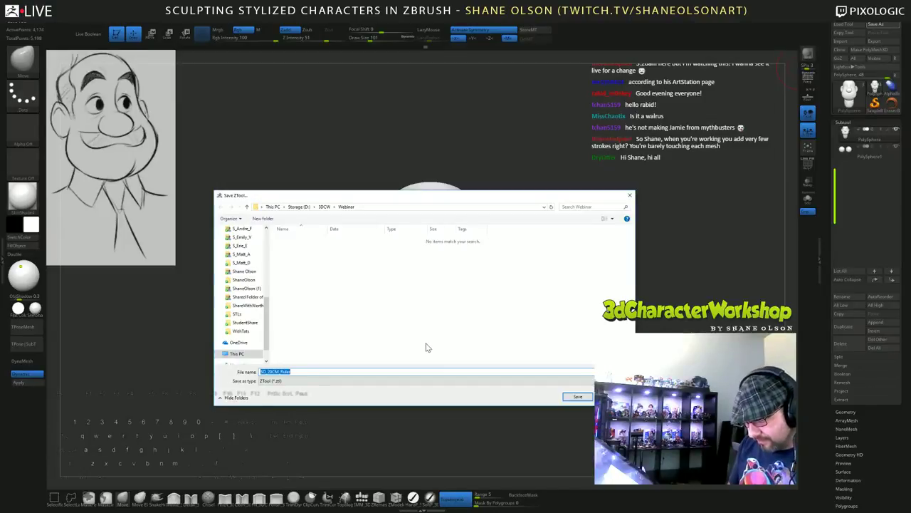
pyautogui.write('Luigi')
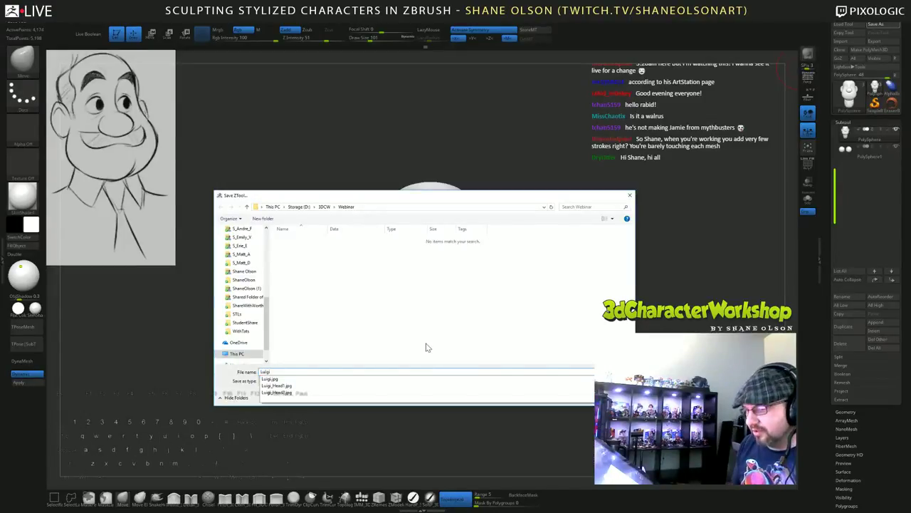
pyautogui.write('Head')
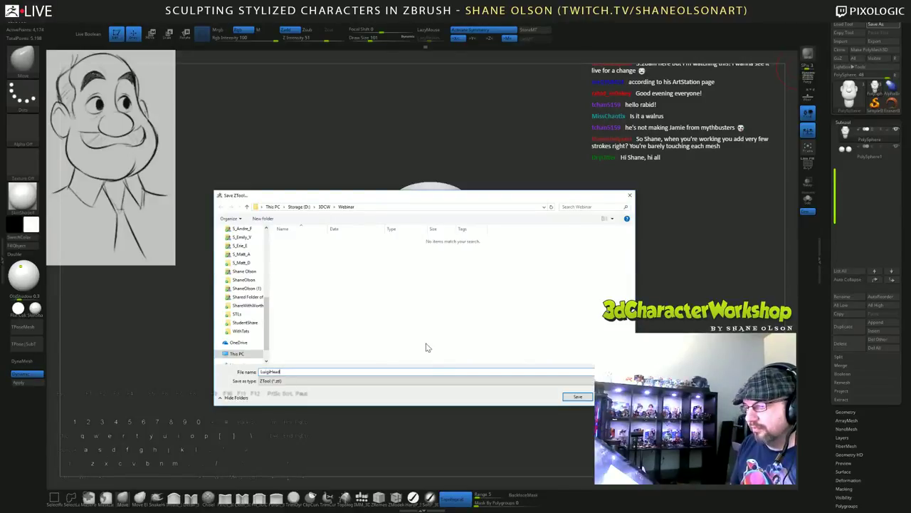
pyautogui.press('Return')
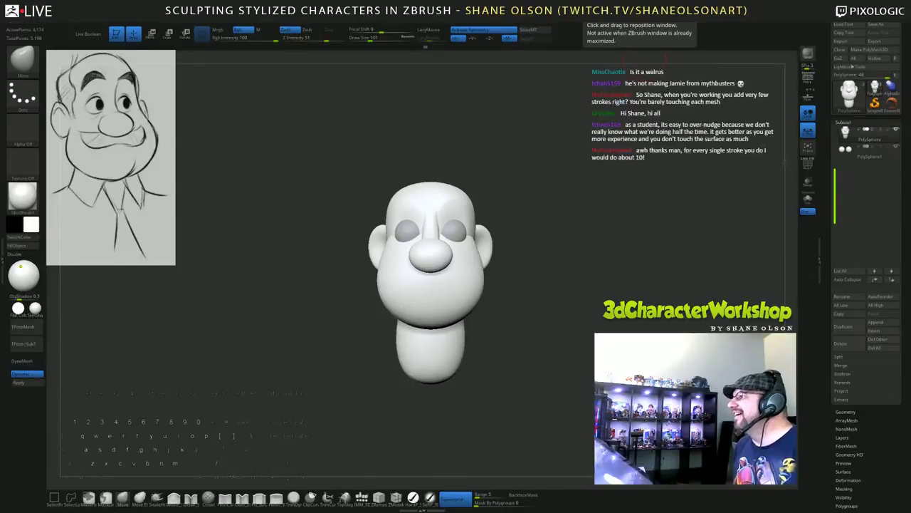
pyautogui.click(531, 166)
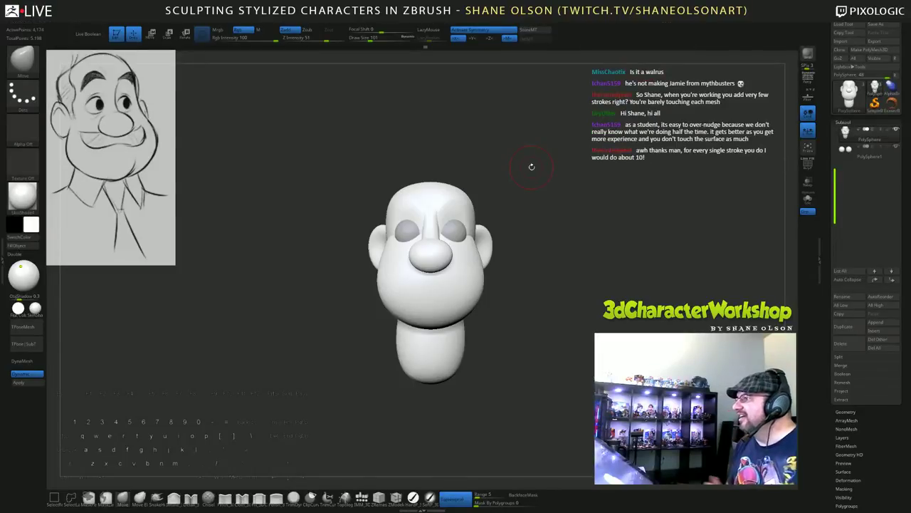
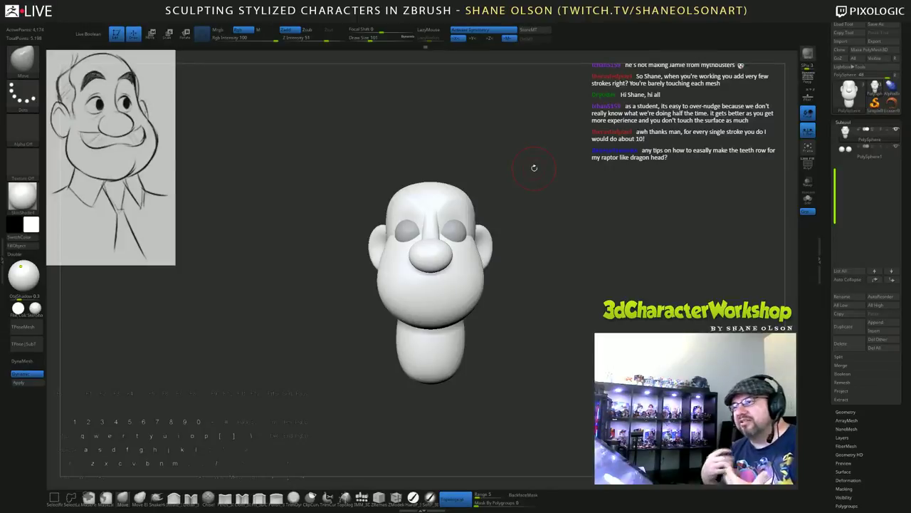
# Examine the head's silhouette from the front, sides, back and above, comparing its proportions with the reference sketch.
pyautogui.moveTo(569, 292)
pyautogui.mouseDown()
pyautogui.moveTo(574, 311)
pyautogui.moveTo(583, 298)
pyautogui.mouseUp()
pyautogui.moveTo(584, 221)
pyautogui.keyDown('alt'); pyautogui.mouseDown()
pyautogui.moveTo(586, 244)
pyautogui.moveTo(570, 282)
pyautogui.mouseUp(); pyautogui.keyUp('alt')
pyautogui.press('s')
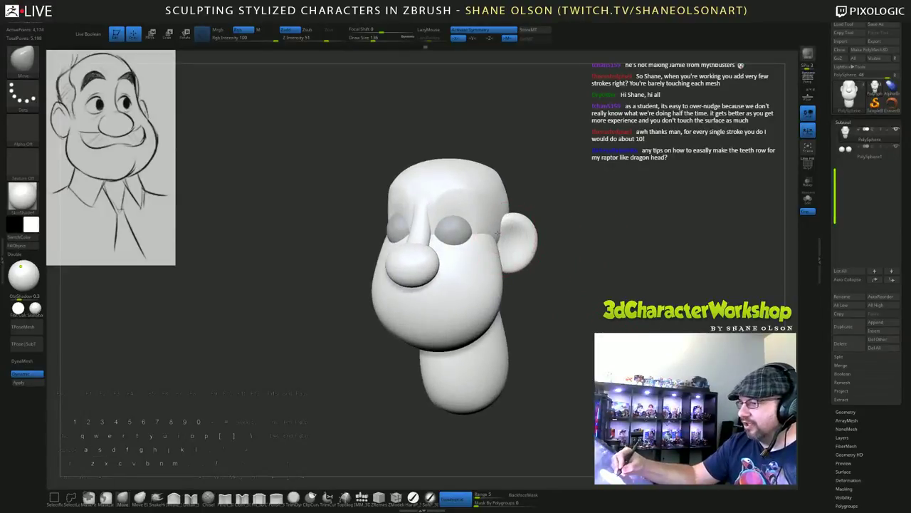
pyautogui.moveTo(551, 183); pyautogui.dragTo(520, 184)
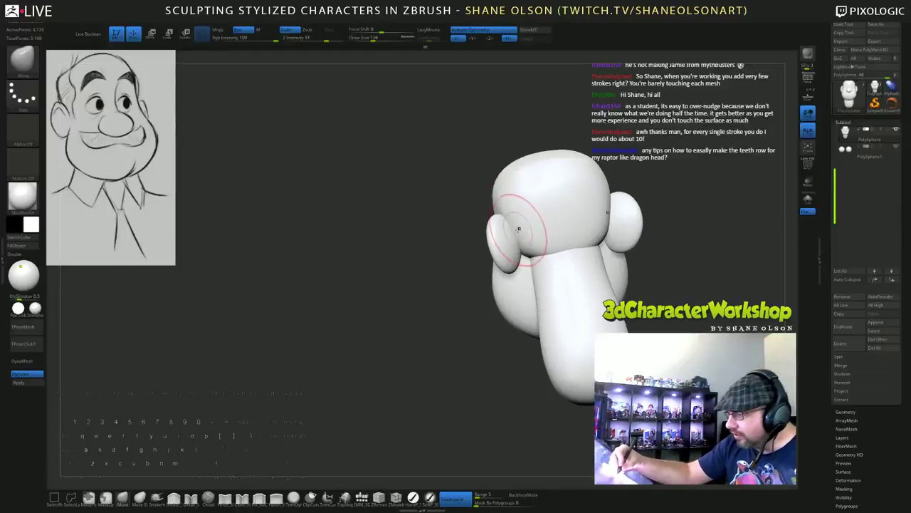
pyautogui.moveTo(428, 235); pyautogui.dragTo(541, 239)
pyautogui.moveTo(585, 319); pyautogui.dragTo(623, 322)
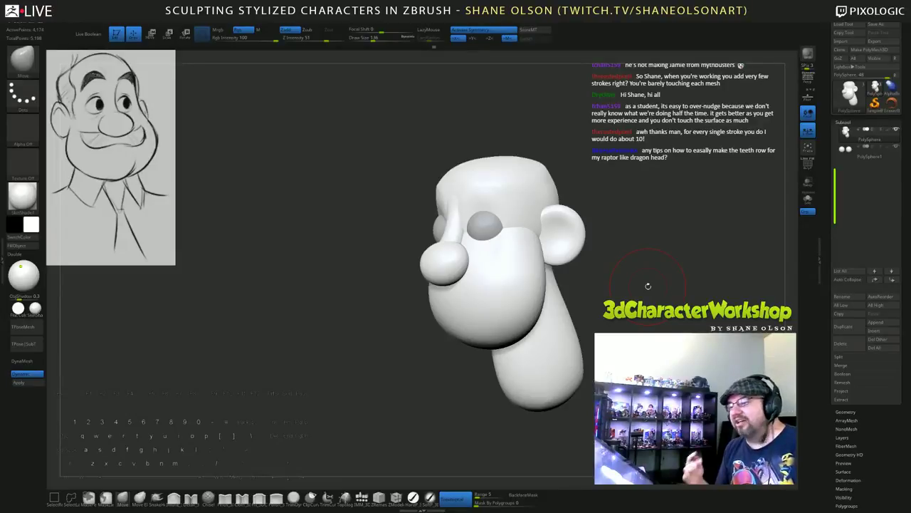
pyautogui.moveTo(656, 308); pyautogui.dragTo(637, 370)
pyautogui.moveTo(641, 342); pyautogui.dragTo(601, 253, button='right')
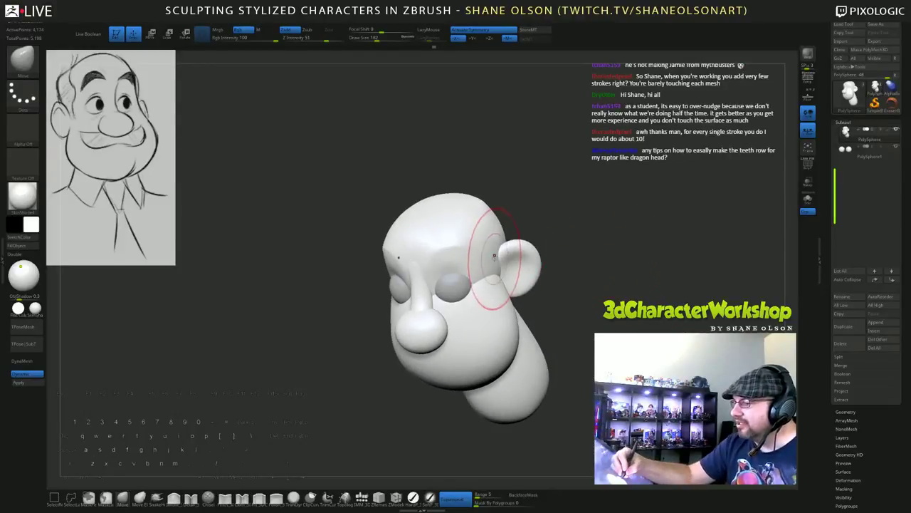
pyautogui.moveTo(588, 284); pyautogui.dragTo(633, 291, button='right')
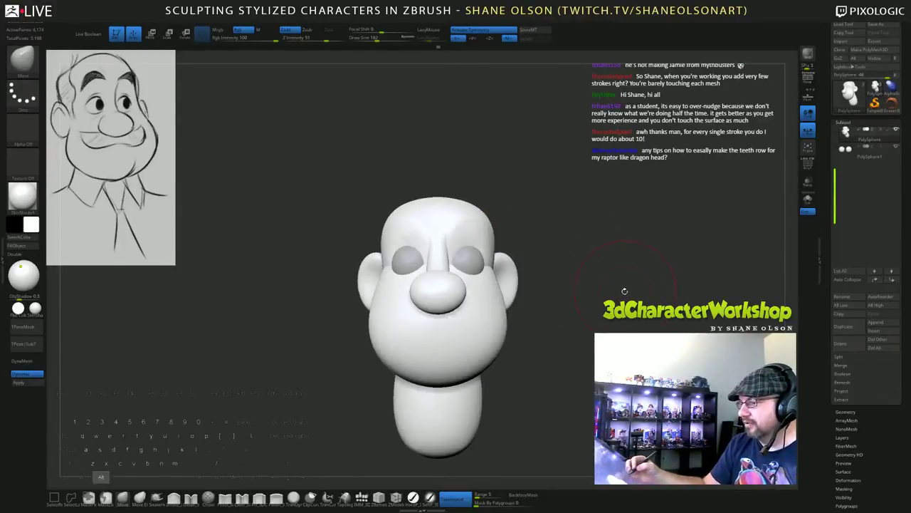
pyautogui.keyDown('alt'); pyautogui.moveTo(624, 289); pyautogui.dragTo(576, 252); pyautogui.keyUp('alt')
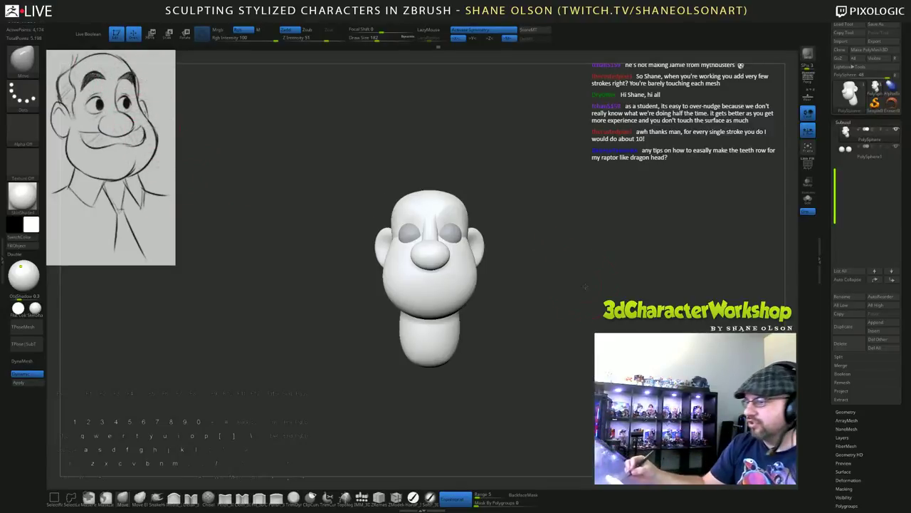
pyautogui.moveTo(502, 234); pyautogui.dragTo(593, 288)
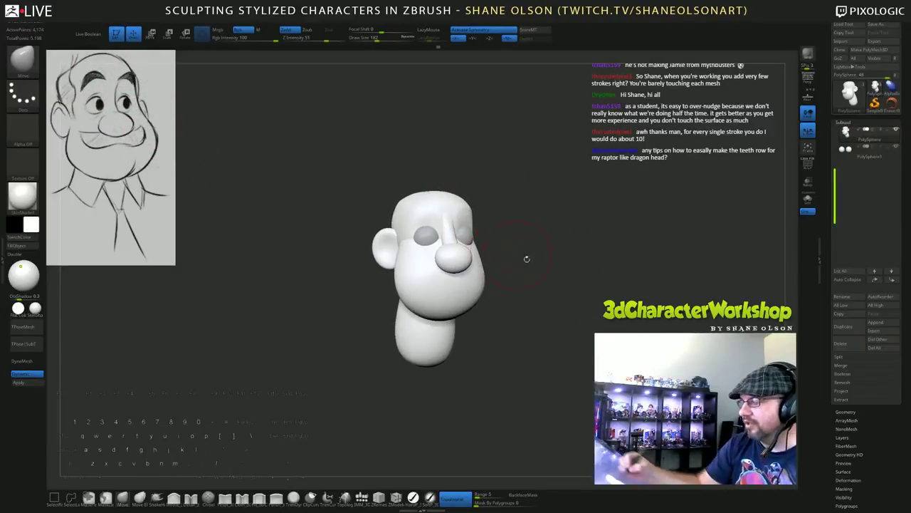
pyautogui.moveTo(527, 259); pyautogui.dragTo(569, 308)
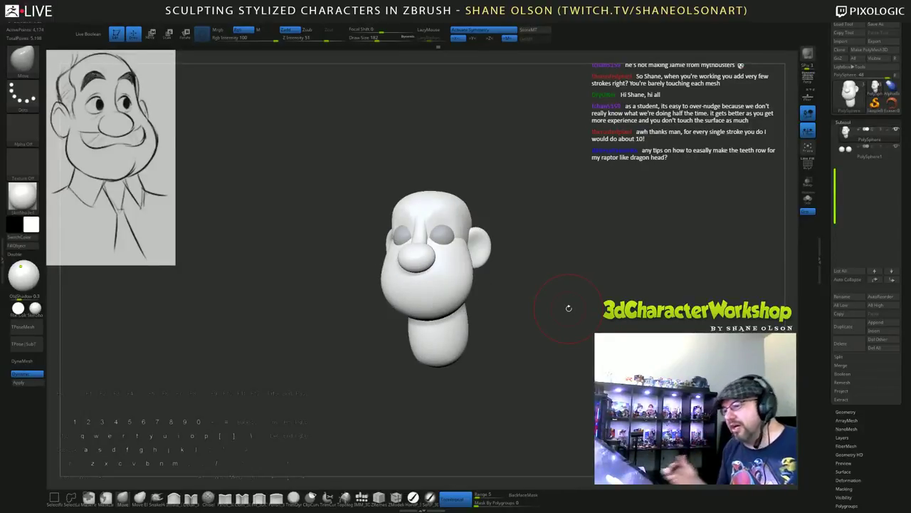
pyautogui.moveTo(518, 232)
pyautogui.mouseDown()
pyautogui.moveTo(539, 236)
pyautogui.moveTo(503, 234)
pyautogui.mouseUp()
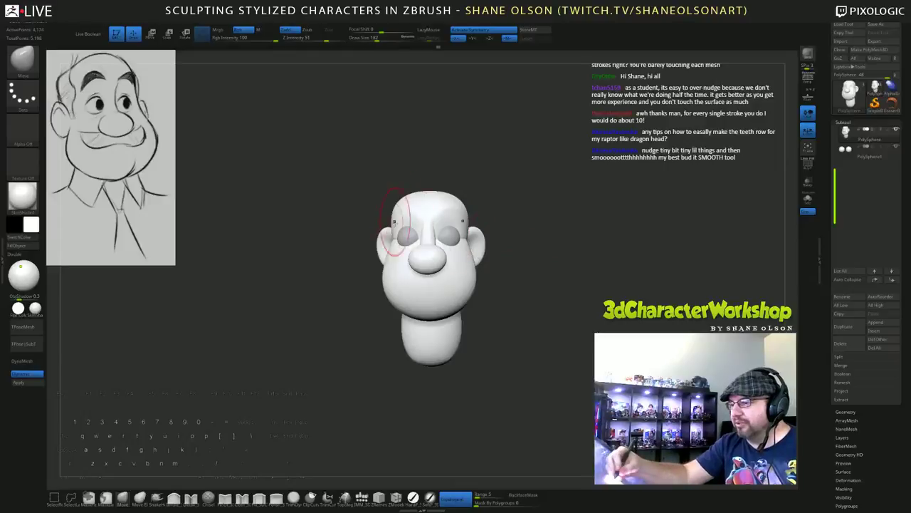
pyautogui.moveTo(559, 354); pyautogui.dragTo(614, 358)
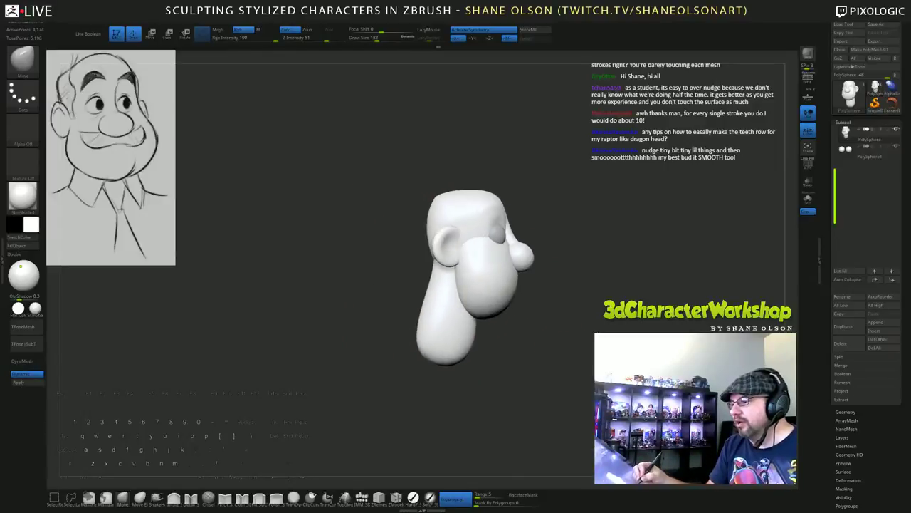
pyautogui.moveTo(610, 478); pyautogui.dragTo(575, 375)
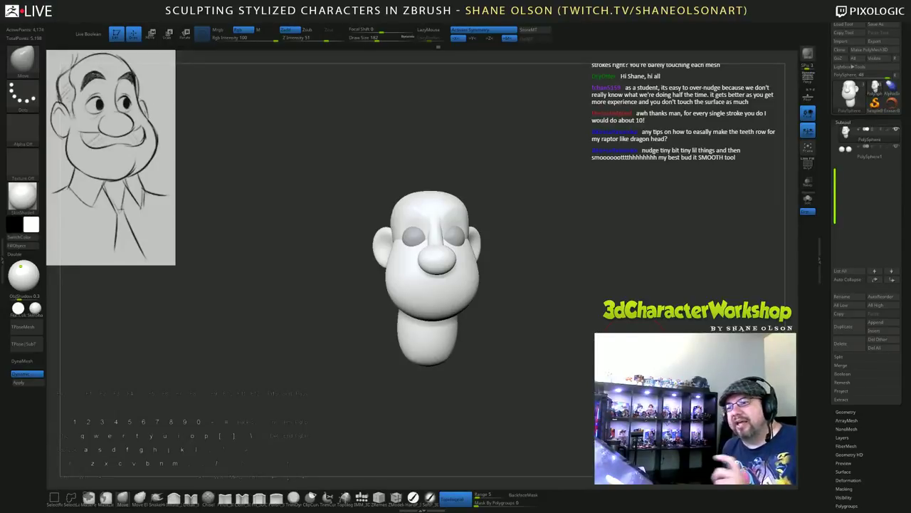
# Insert a mirrored pair of Appendage meshes on the lower face beneath the nose with the insert mesh brush.
pyautogui.click(364, 496)
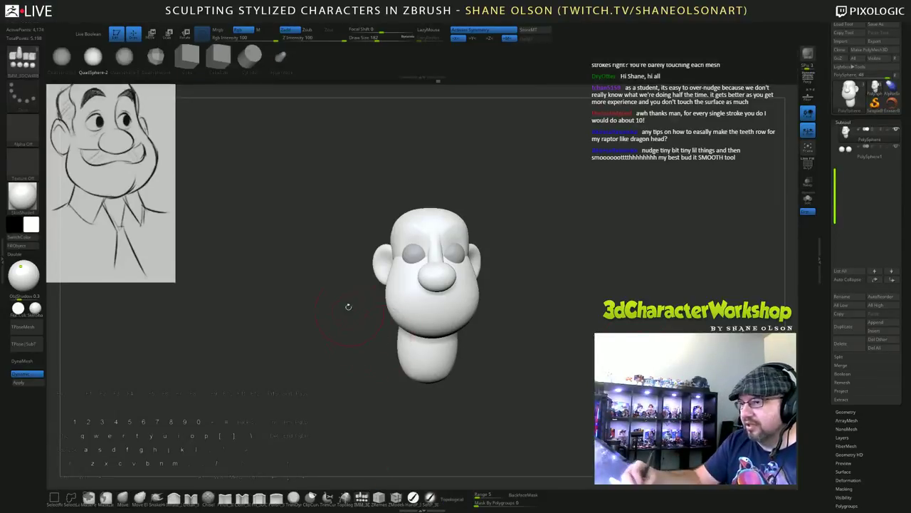
pyautogui.click(283, 61)
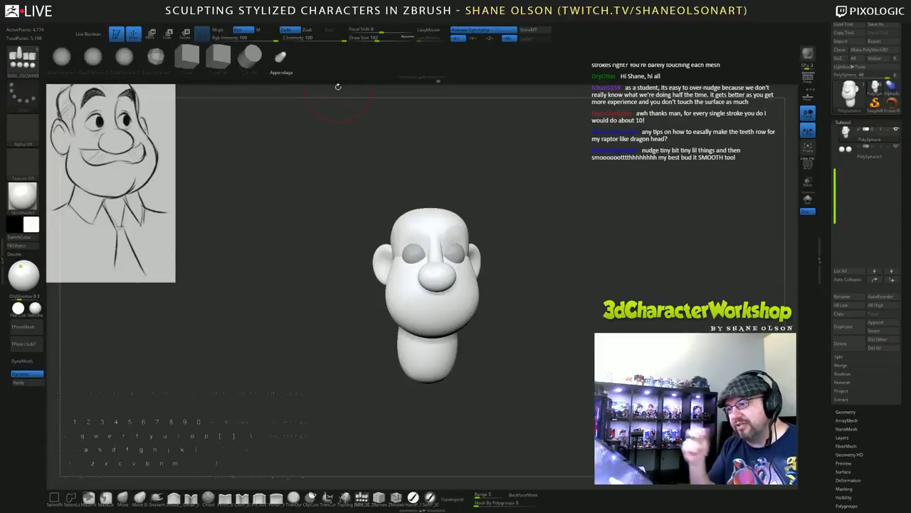
pyautogui.moveTo(569, 315); pyautogui.dragTo(550, 309)
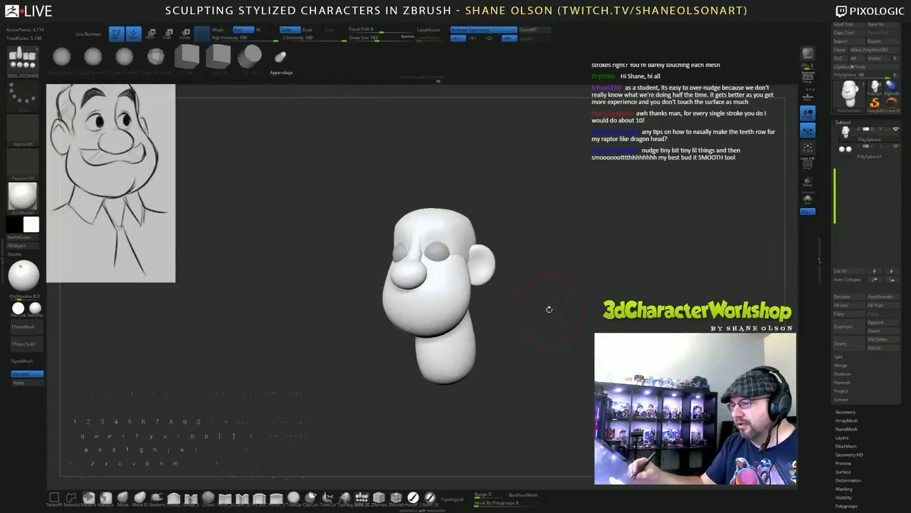
pyautogui.moveTo(431, 301); pyautogui.dragTo(432, 327)
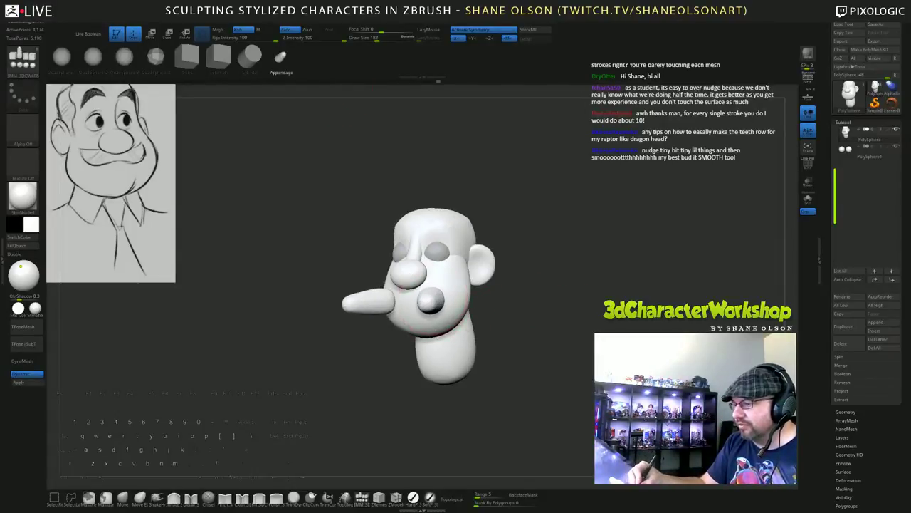
pyautogui.keyDown('shift'); pyautogui.moveTo(585, 363); pyautogui.dragTo(564, 361); pyautogui.keyUp('shift')
# Rotate the two inserted appendages downward and reposition them with the gizmo so they hang like walrus tusks.
pyautogui.press('e')
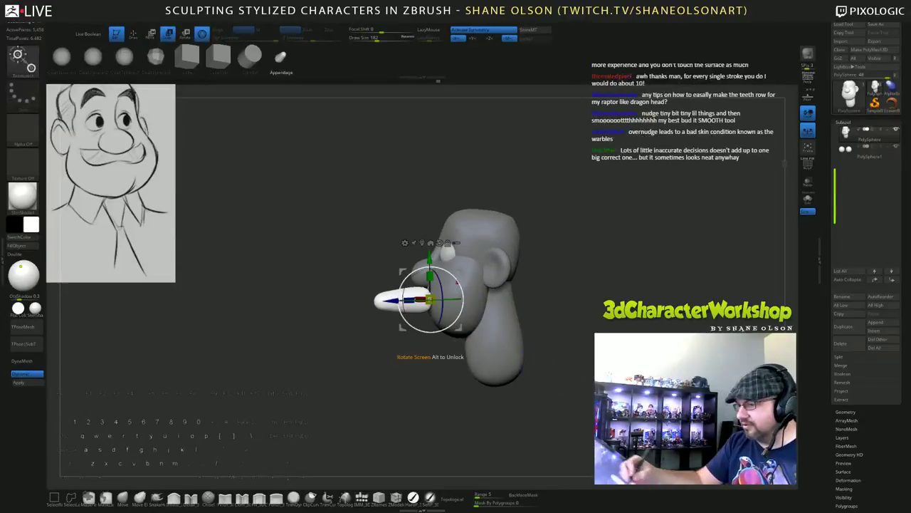
pyautogui.moveTo(398, 299); pyautogui.dragTo(428, 332)
pyautogui.moveTo(541, 349); pyautogui.dragTo(603, 347)
pyautogui.moveTo(462, 303)
pyautogui.mouseDown()
pyautogui.moveTo(456, 321)
pyautogui.moveTo(460, 314)
pyautogui.mouseUp()
pyautogui.moveTo(437, 343); pyautogui.dragTo(435, 337)
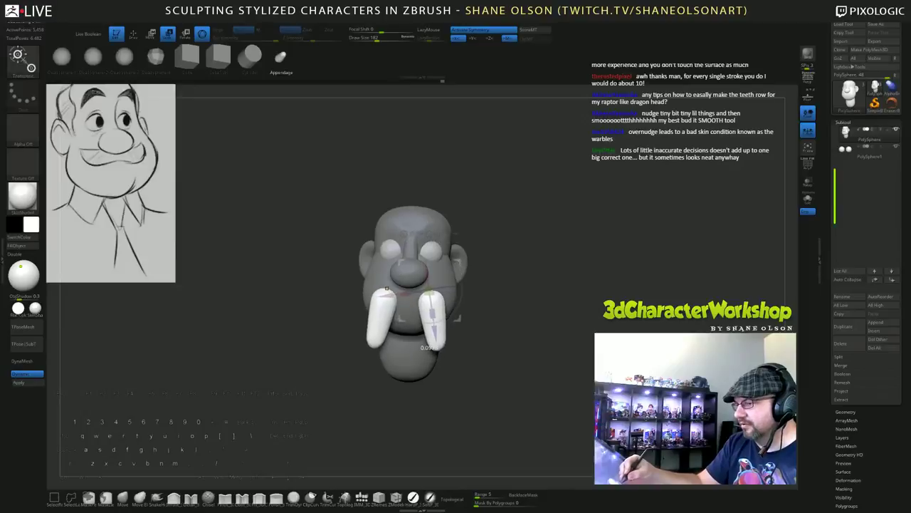
pyautogui.moveTo(563, 349); pyautogui.dragTo(504, 349)
# Undo the tusk adjustments and their insertion, and return to draw mode.
pyautogui.hotkey('ctrl', 'z')
pyautogui.hotkey('ctrl', 'z')
pyautogui.hotkey('ctrl', 'z')
pyautogui.hotkey('ctrl', 'z')
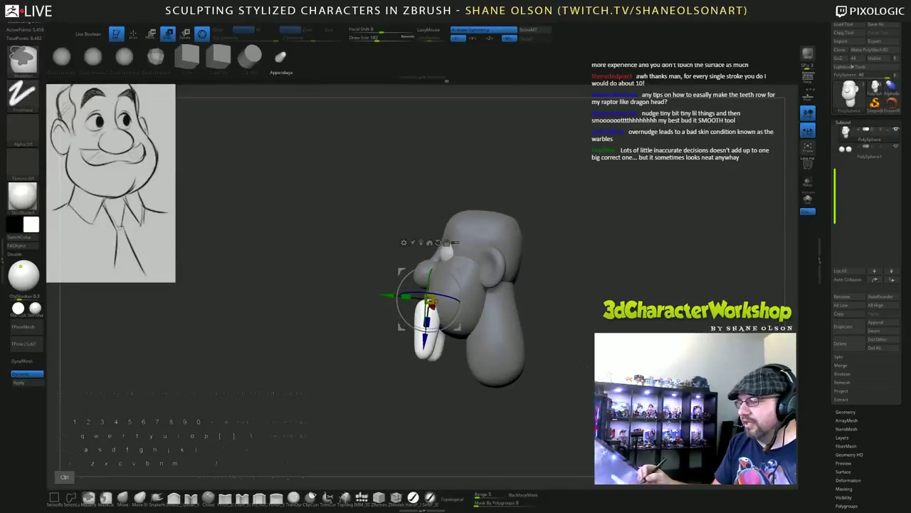
pyautogui.moveTo(542, 349); pyautogui.dragTo(600, 349)
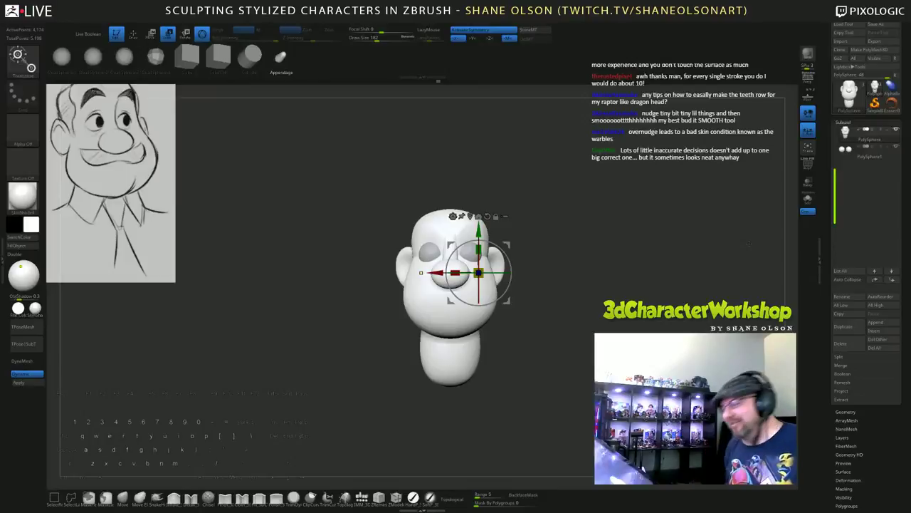
pyautogui.press('q')
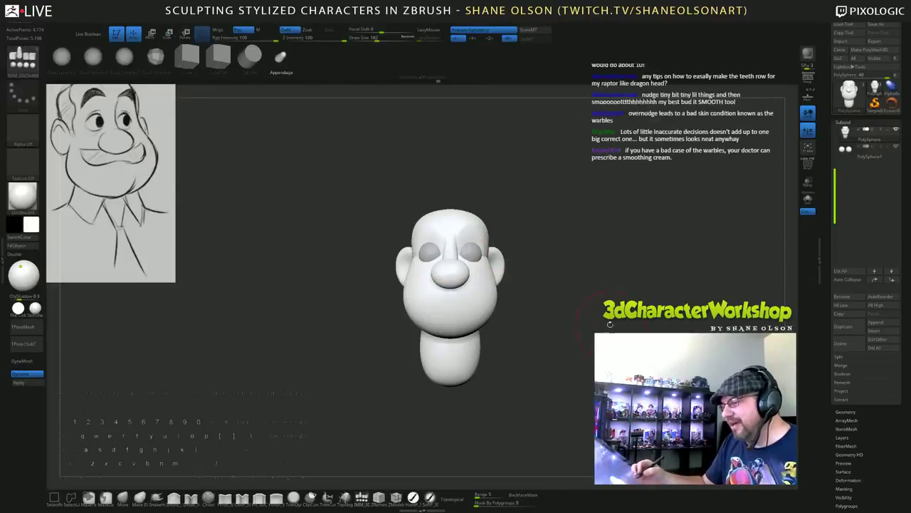
# Set the draw size to 202 and duplicate the head subtool.
pyautogui.press('s')
pyautogui.moveTo(583, 285)
pyautogui.mouseDown()
pyautogui.moveTo(611, 353)
pyautogui.moveTo(606, 327)
pyautogui.mouseUp()
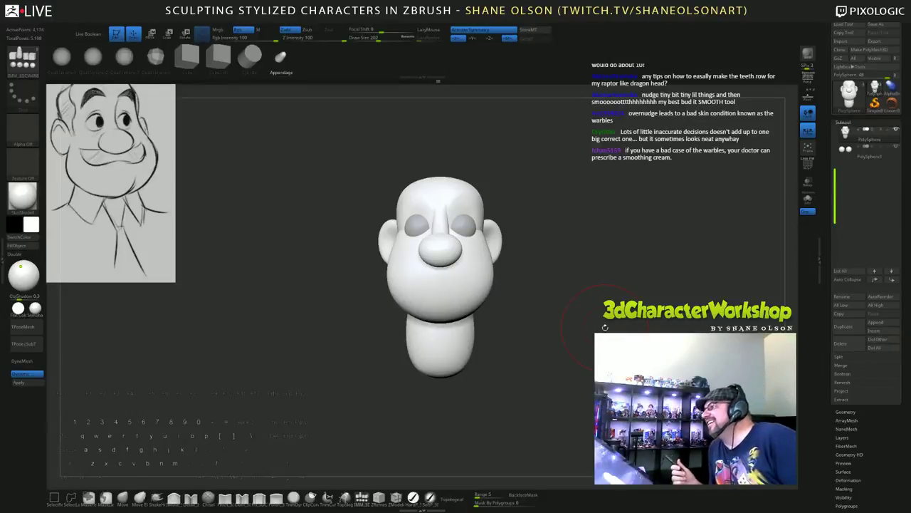
pyautogui.keyDown('alt'); pyautogui.moveTo(606, 329); pyautogui.dragTo(599, 345); pyautogui.keyUp('alt')
pyautogui.keyDown('alt'); pyautogui.moveTo(613, 299); pyautogui.dragTo(611, 284); pyautogui.keyUp('alt')
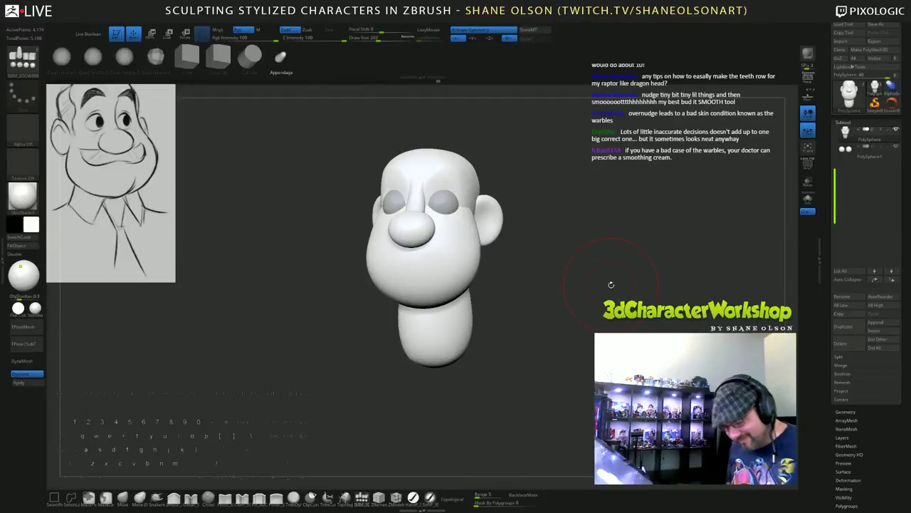
pyautogui.keyDown('alt'); pyautogui.moveTo(589, 285); pyautogui.dragTo(779, 201); pyautogui.keyUp('alt')
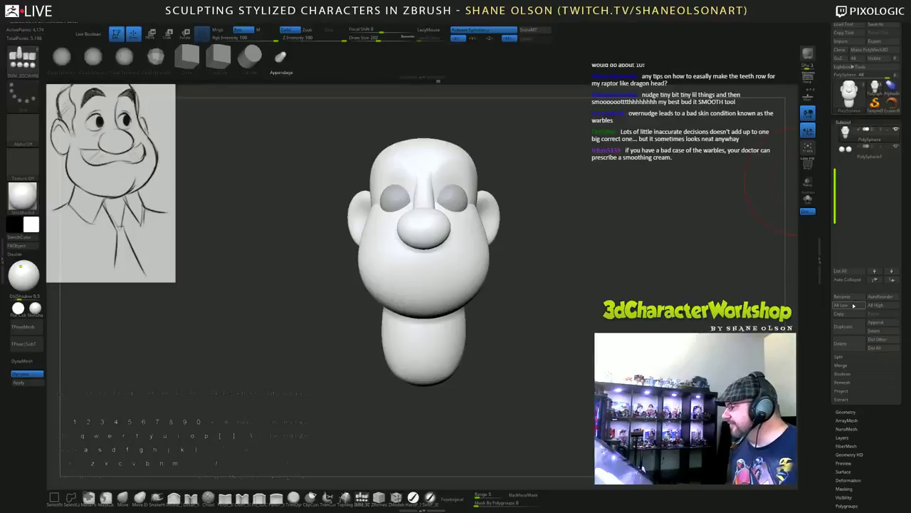
pyautogui.click(844, 326)
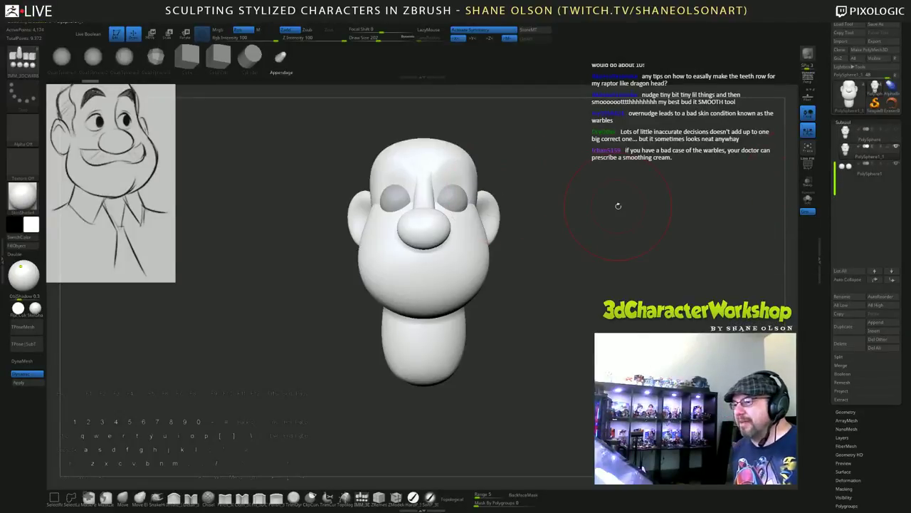
pyautogui.keyDown('alt'); pyautogui.moveTo(618, 206); pyautogui.dragTo(616, 205); pyautogui.keyUp('alt')
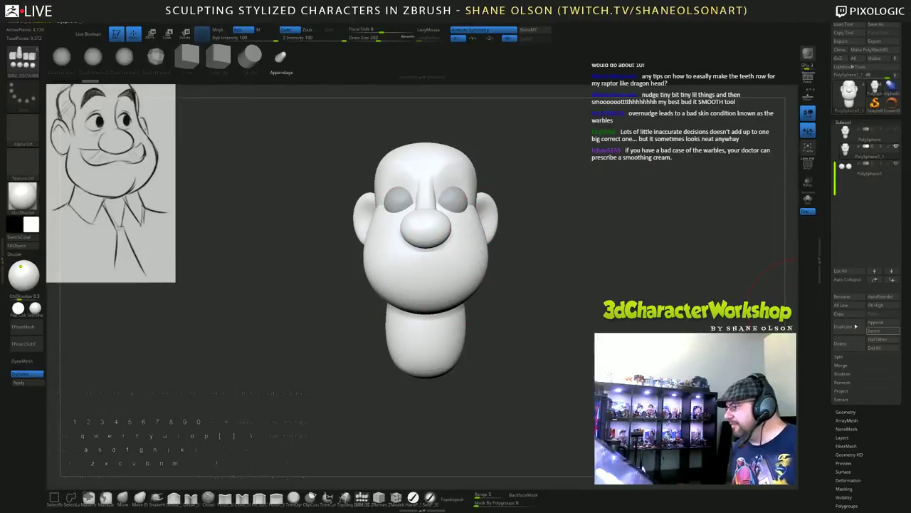
# Set the draw size to 145 and open the DynaMesh settings for the duplicated head's geometry.
pyautogui.moveTo(831, 308); pyautogui.dragTo(833, 268)
pyautogui.scroll(-2, 832, 268)
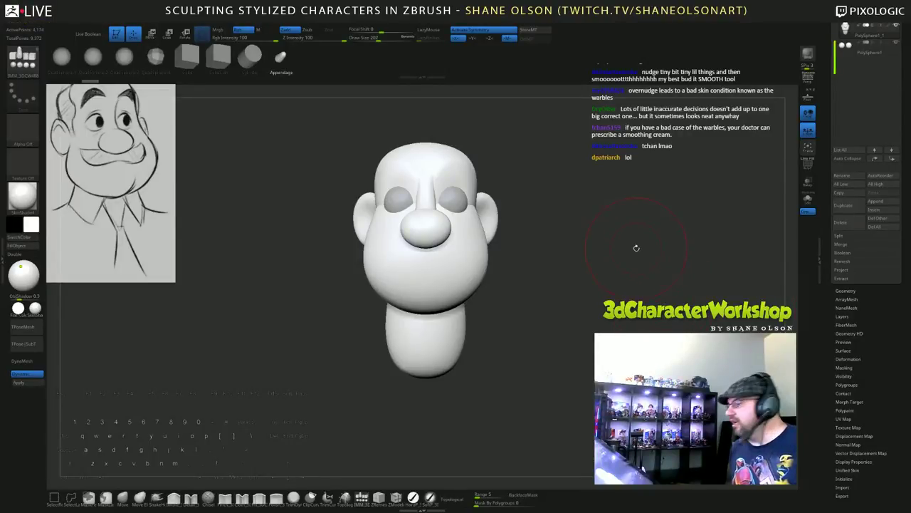
pyautogui.press('s')
pyautogui.moveTo(620, 186); pyautogui.dragTo(612, 187)
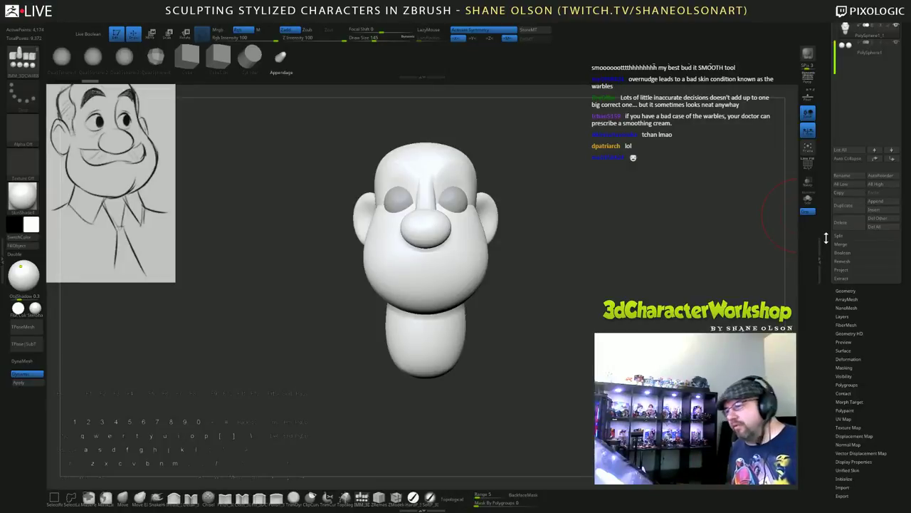
pyautogui.click(853, 290)
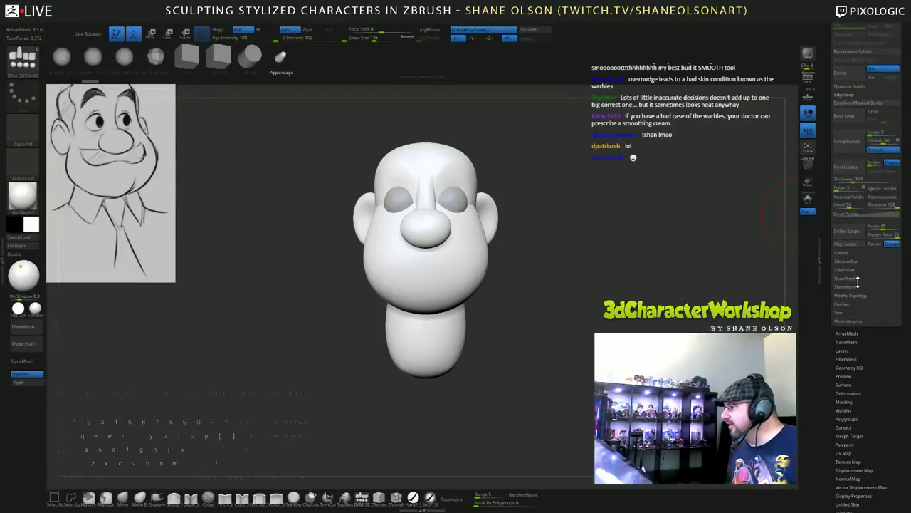
pyautogui.click(853, 270)
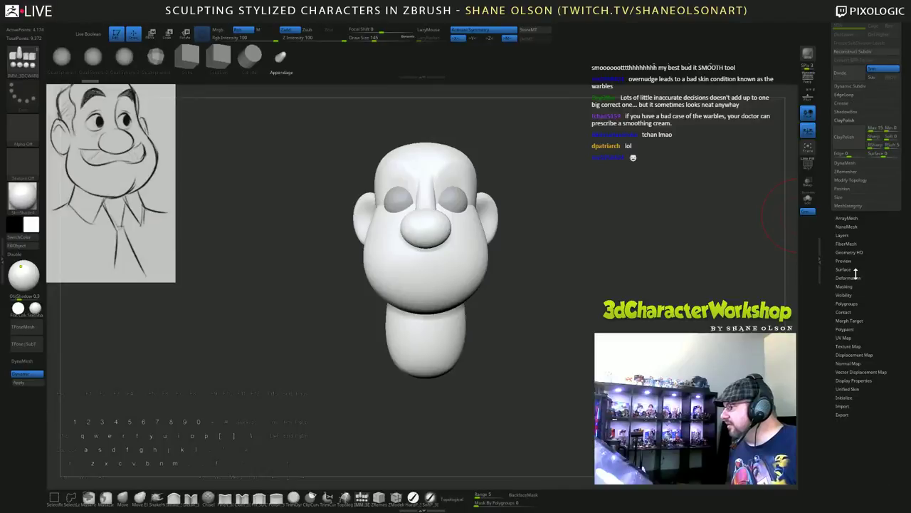
pyautogui.click(844, 165)
pyautogui.moveTo(830, 182); pyautogui.dragTo(849, 299)
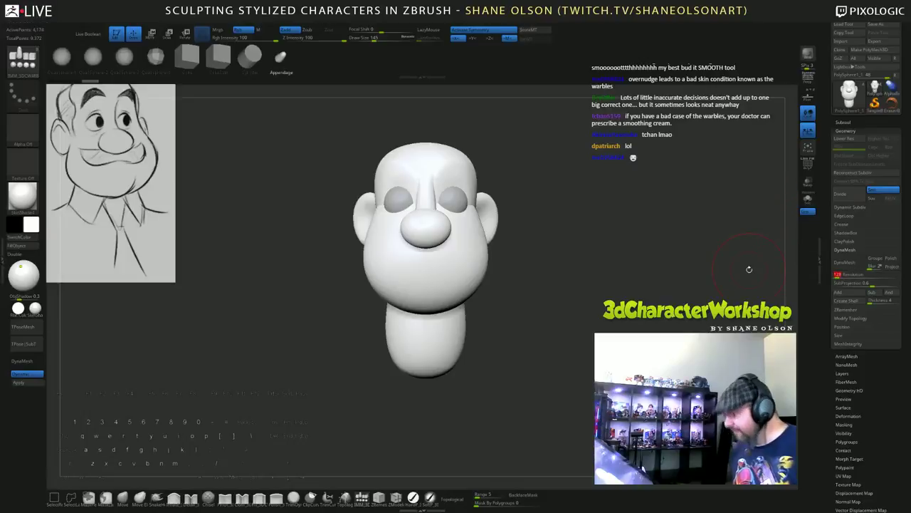
# Try DynaMesh on the eyes subtool at resolution 128, check its wireframe, and restore the earlier eye geometry.
pyautogui.press('Down')
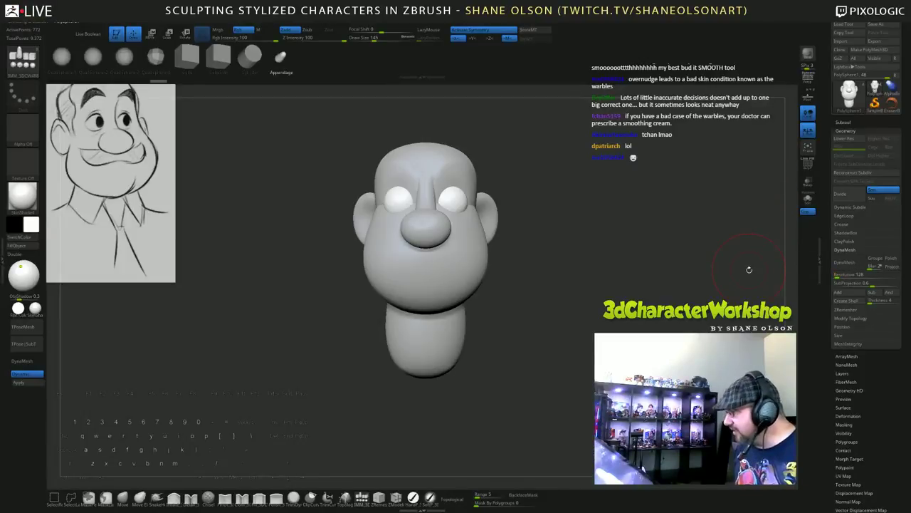
pyautogui.click(845, 262)
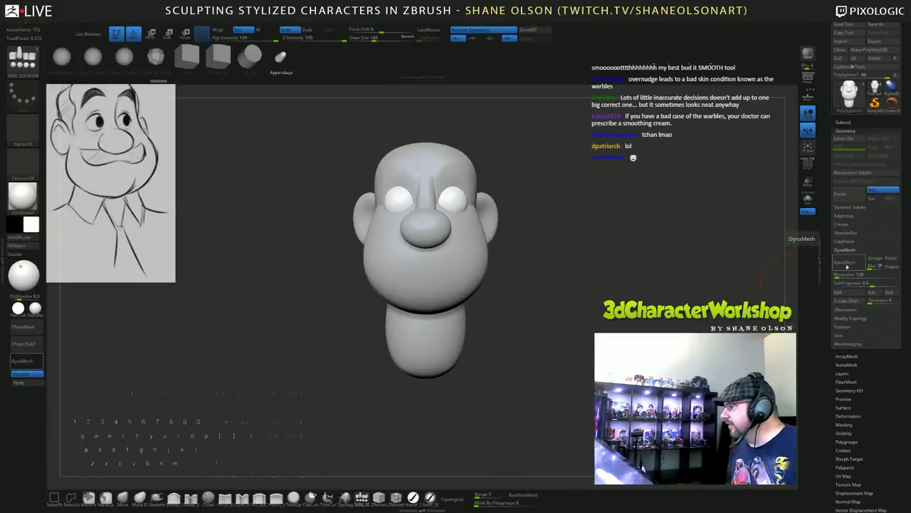
pyautogui.moveTo(648, 219); pyautogui.dragTo(633, 220)
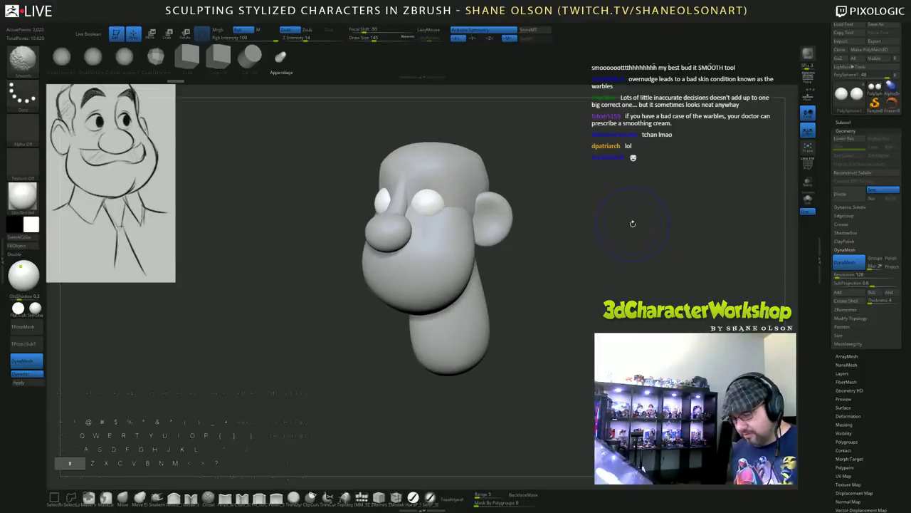
pyautogui.hotkey('shift', 'f')
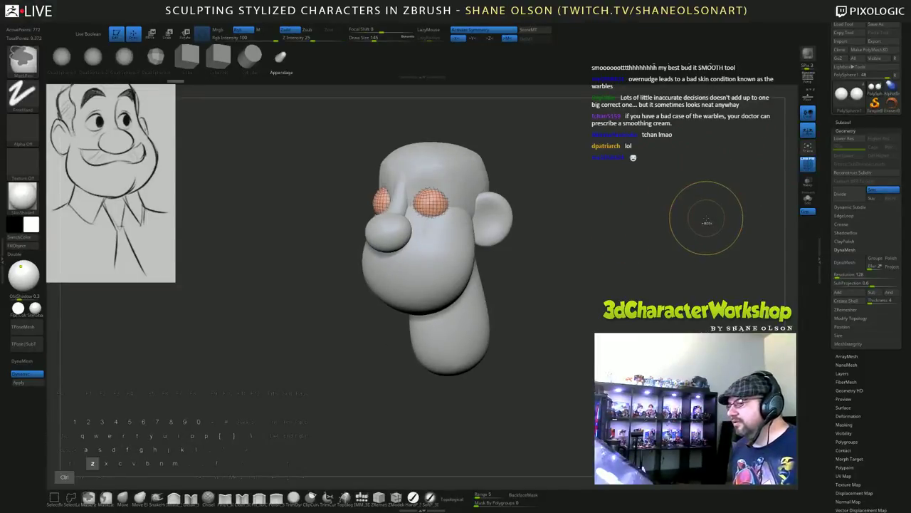
pyautogui.moveTo(677, 224); pyautogui.dragTo(617, 197)
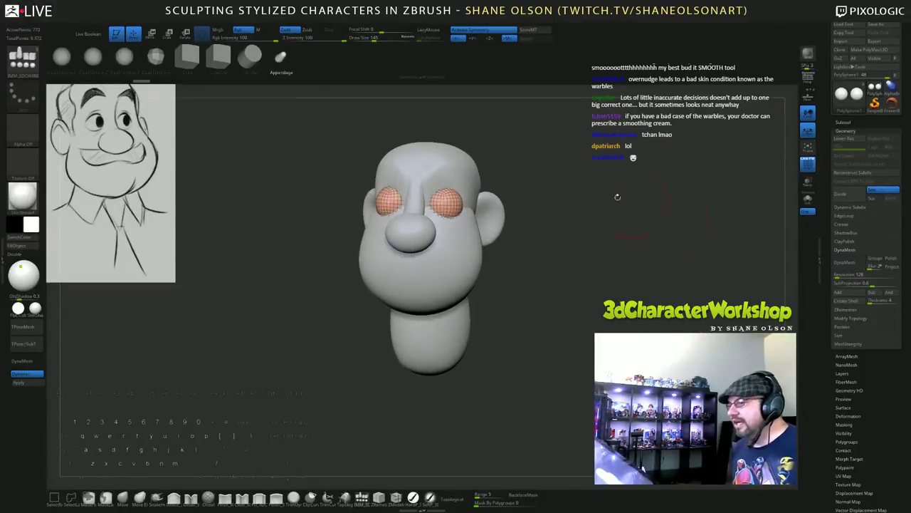
pyautogui.click(158, 81)
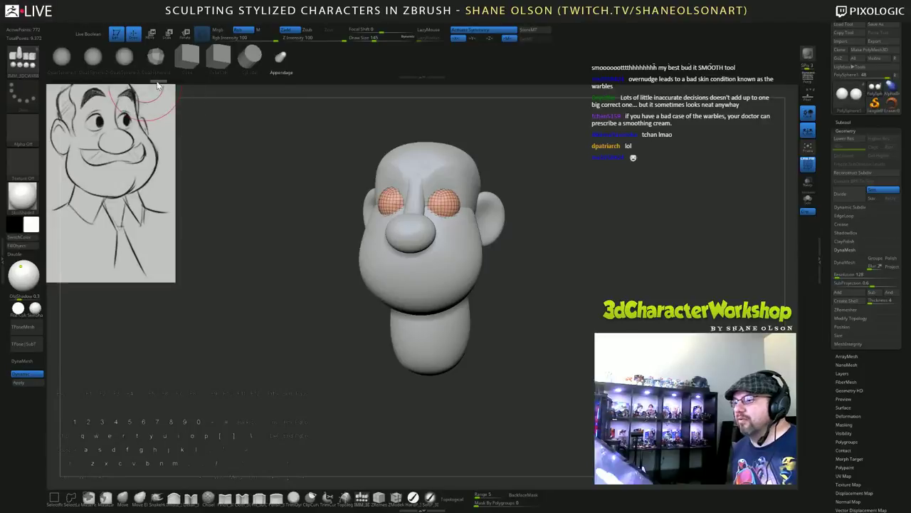
# Make the duplicated head the active subtool and view its polygroup wireframe from the side.
pyautogui.click(845, 122)
pyautogui.hotkey('shift', 'f')
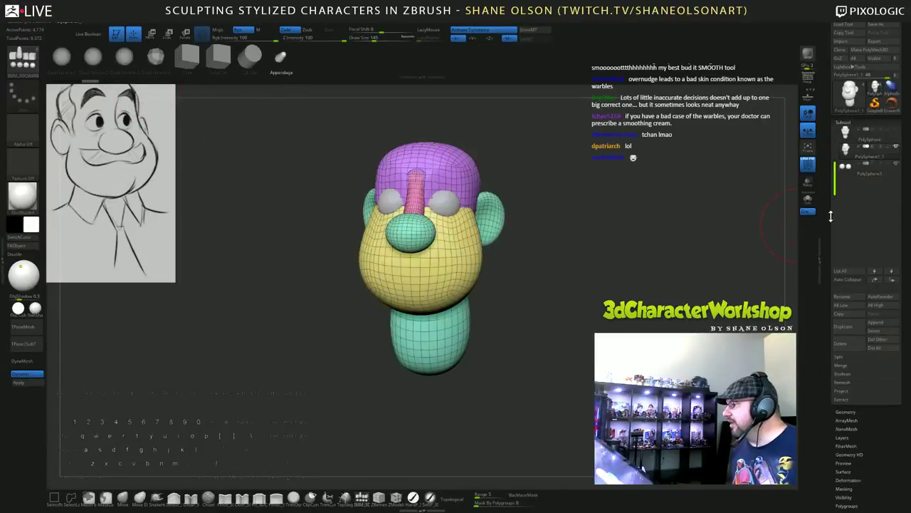
pyautogui.moveTo(685, 235); pyautogui.dragTo(669, 232)
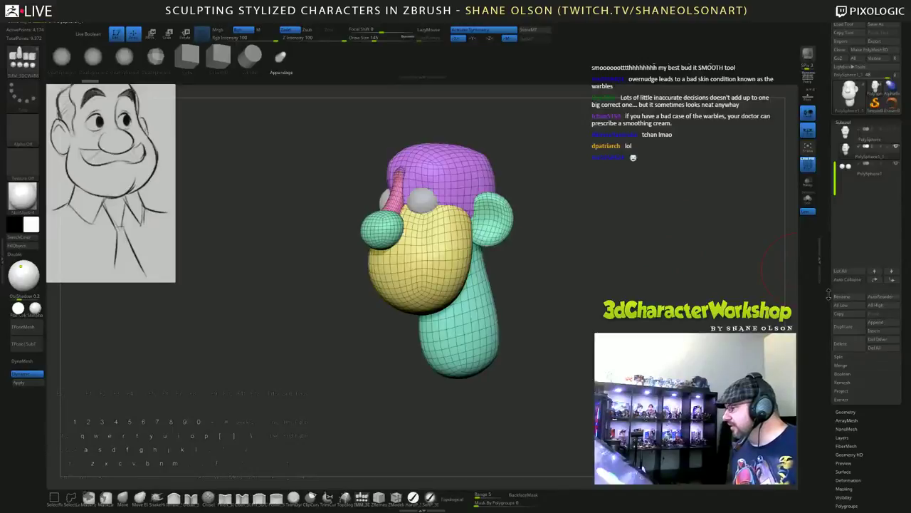
pyautogui.moveTo(829, 294); pyautogui.dragTo(825, 244)
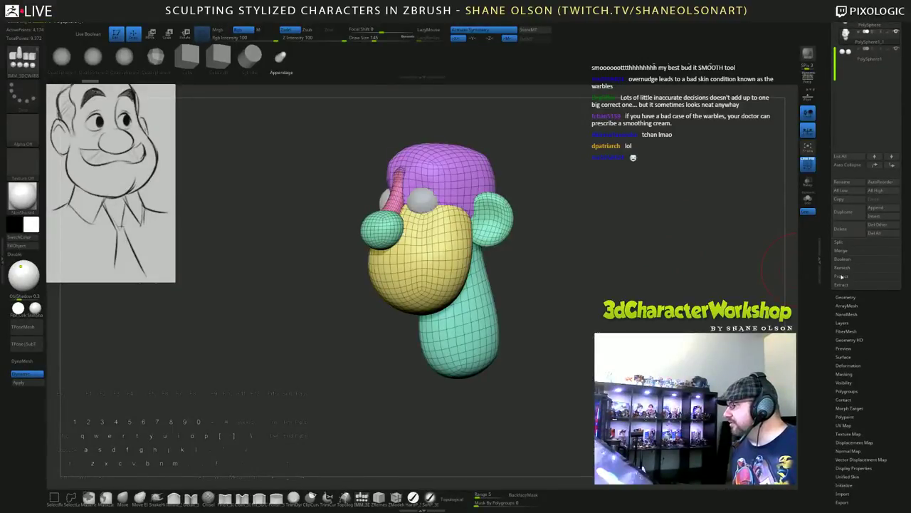
pyautogui.click(845, 298)
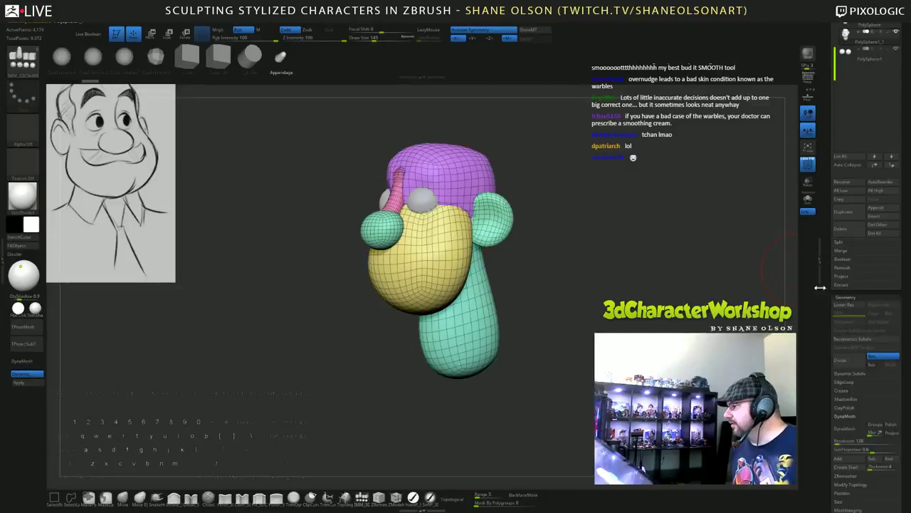
pyautogui.moveTo(829, 287); pyautogui.dragTo(822, 244)
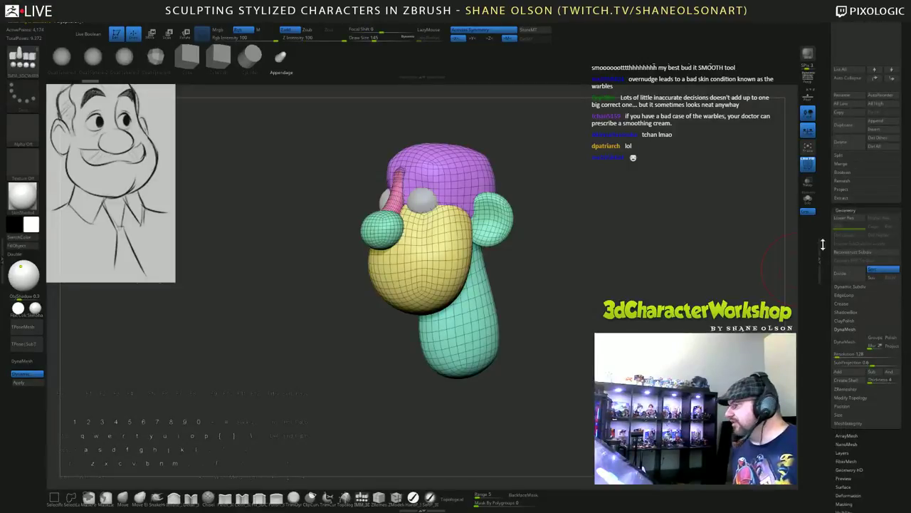
pyautogui.click(847, 210)
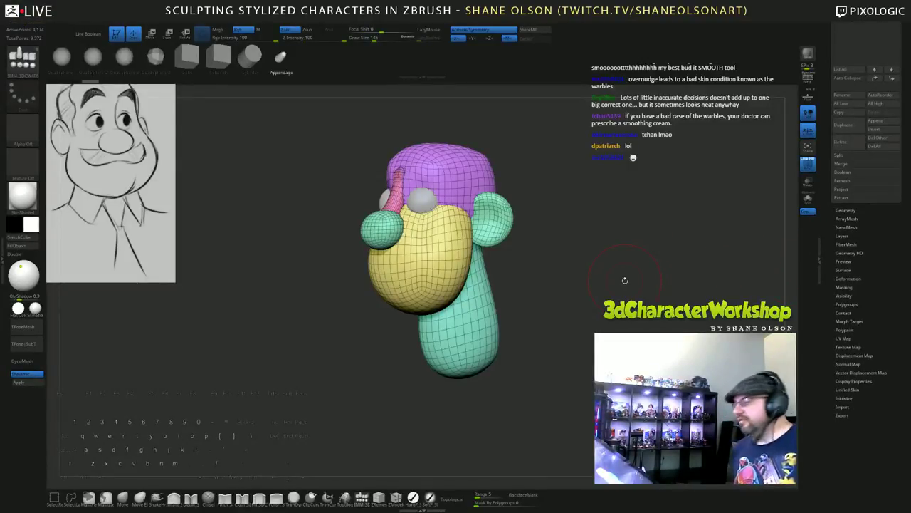
pyautogui.click(846, 210)
pyautogui.moveTo(836, 185); pyautogui.dragTo(833, 261)
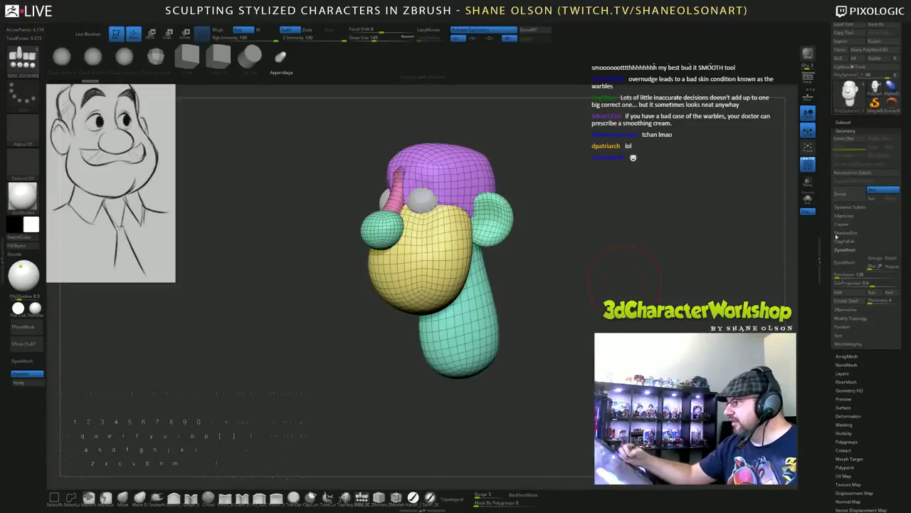
pyautogui.press('shift')
pyautogui.click(843, 122)
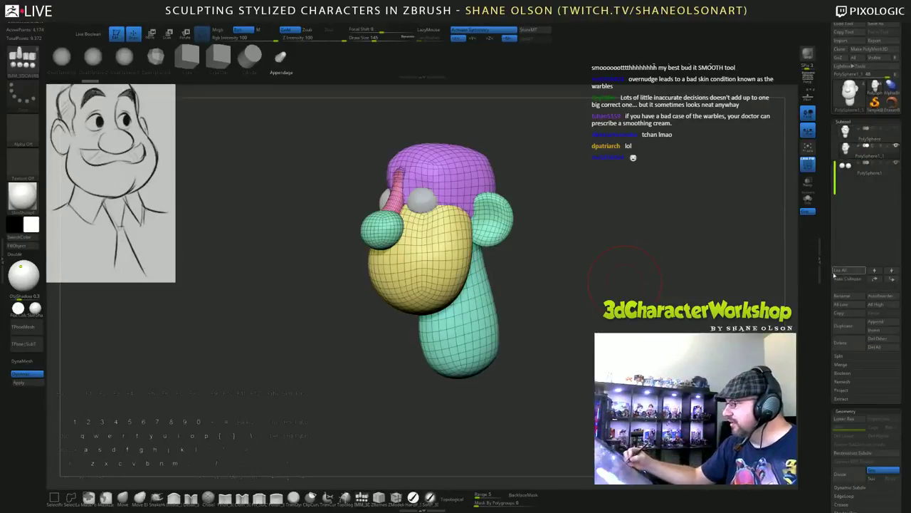
pyautogui.moveTo(829, 266); pyautogui.dragTo(828, 151)
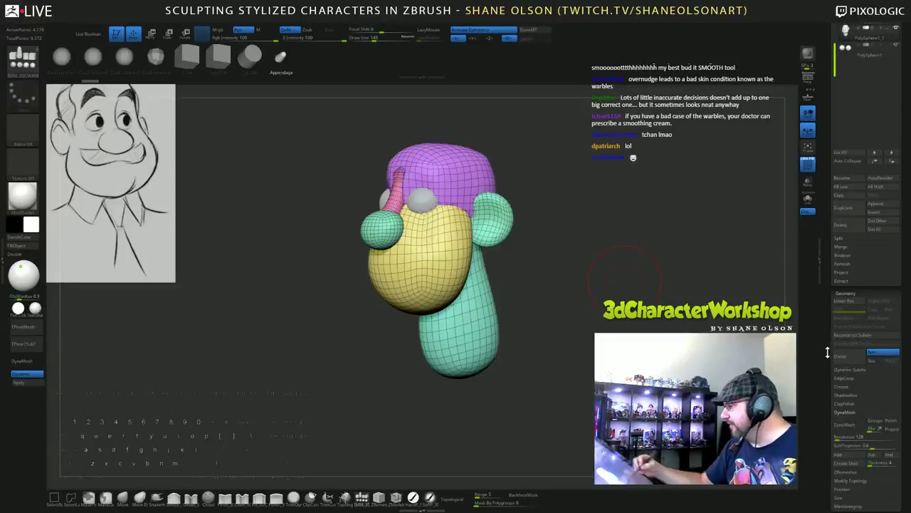
pyautogui.moveTo(828, 348); pyautogui.dragTo(825, 288)
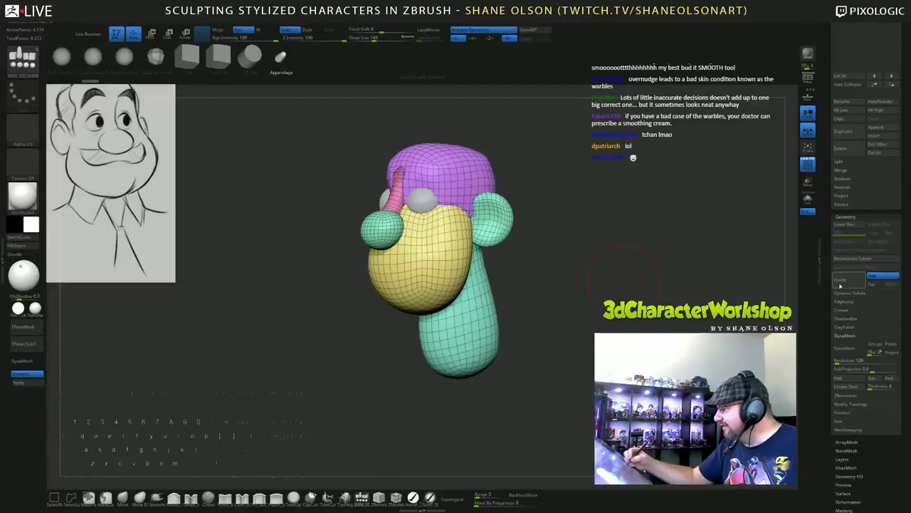
# Try DynaMesh on the eyes at resolution 592 and undo the remesh.
pyautogui.click(852, 354)
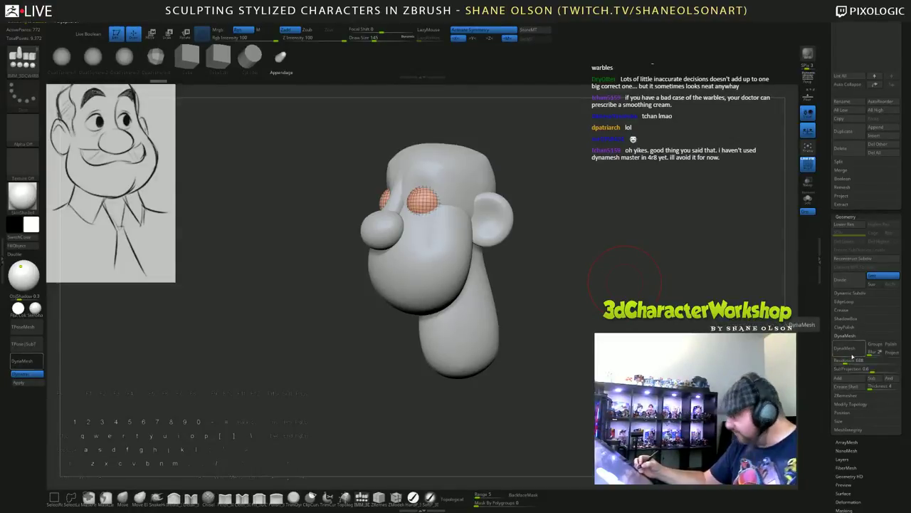
pyautogui.click(845, 363)
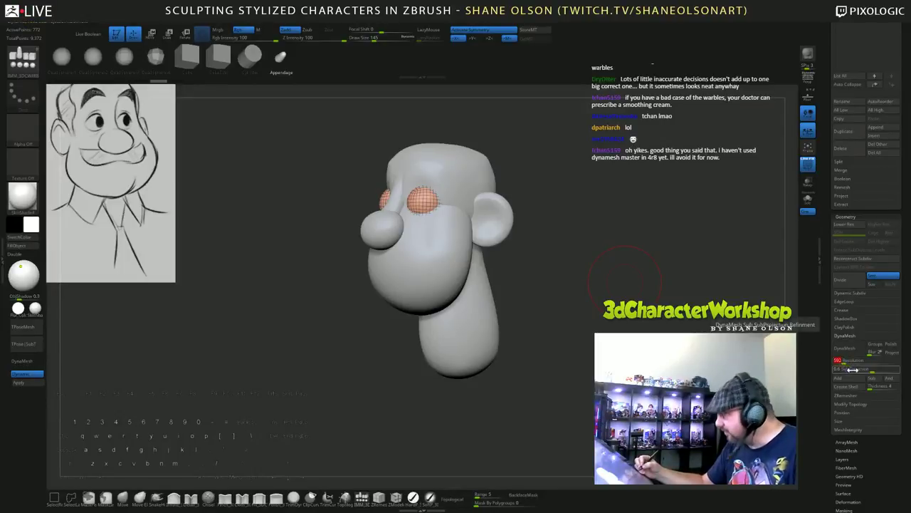
pyautogui.click(845, 347)
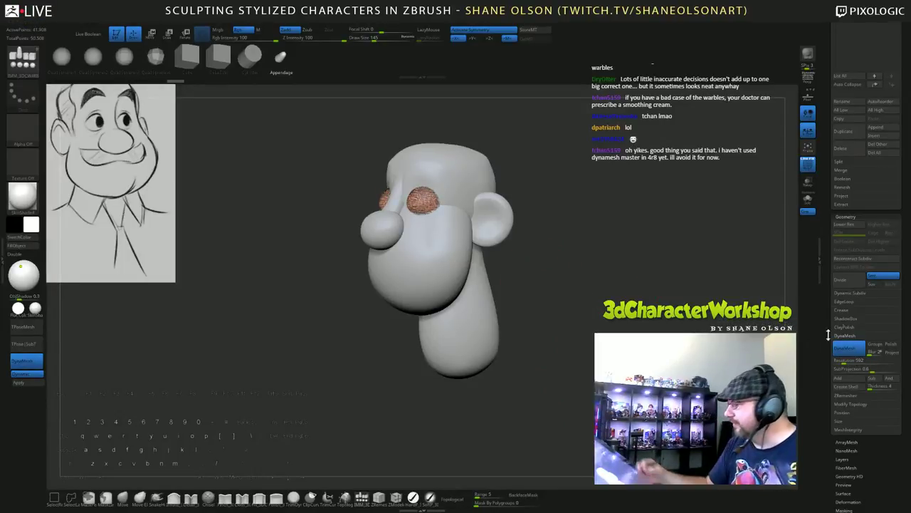
pyautogui.hotkey('ctrl', 'z')
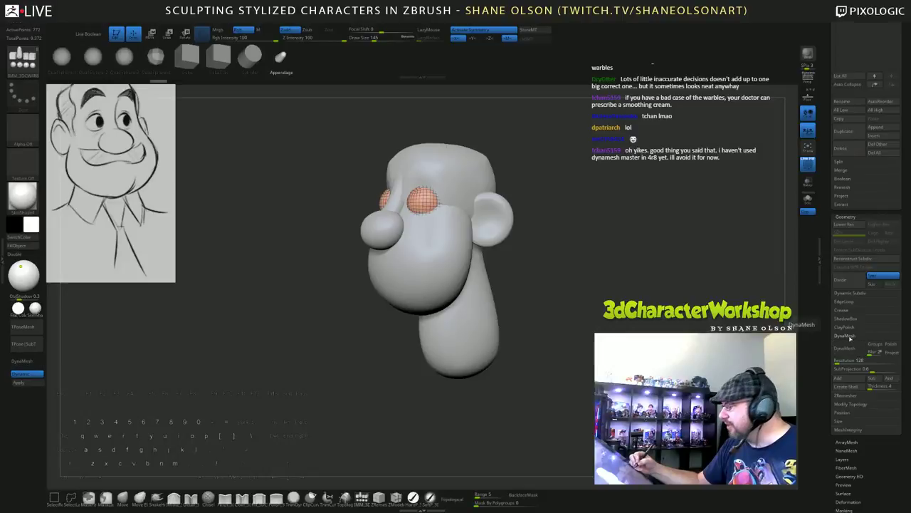
# Try DynaMesh on the head subtool at resolution 528, inspect the surface up close without the wireframe, and undo the remesh.
pyautogui.keyDown('alt'); pyautogui.click(452, 242); pyautogui.keyUp('alt')
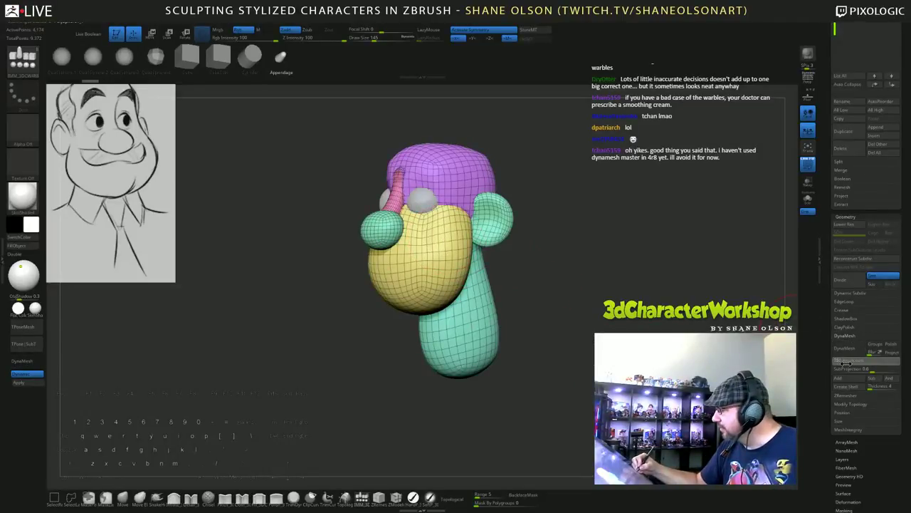
pyautogui.moveTo(843, 363); pyautogui.dragTo(847, 352)
pyautogui.keyDown('ctrl'); pyautogui.moveTo(547, 365); pyautogui.dragTo(534, 361); pyautogui.keyUp('ctrl')
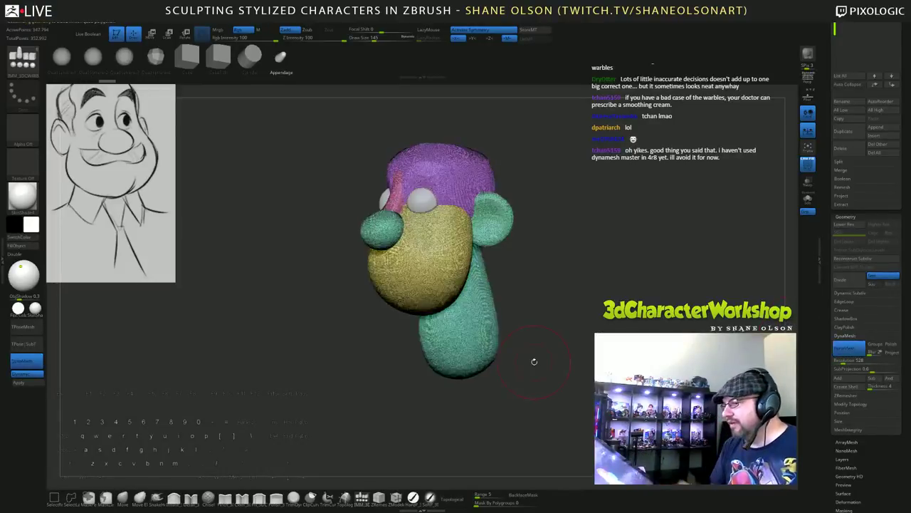
pyautogui.moveTo(611, 321); pyautogui.dragTo(623, 333)
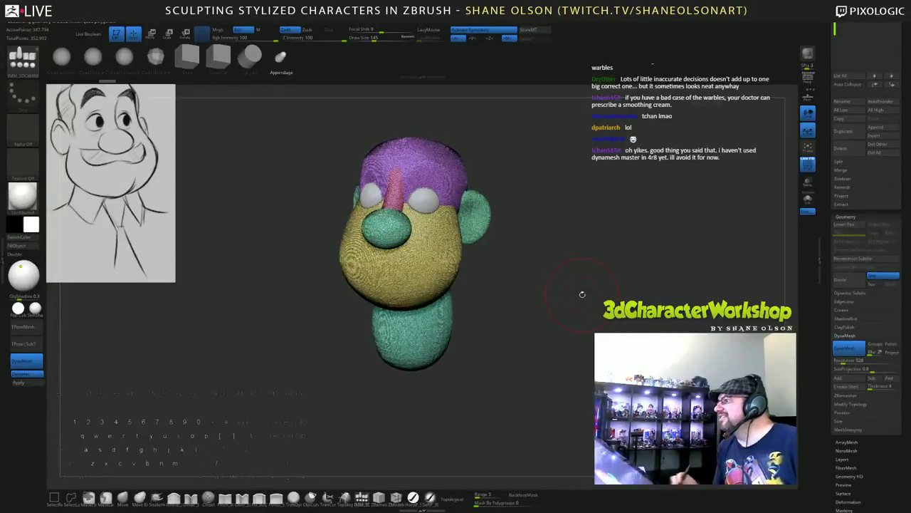
pyautogui.moveTo(601, 241)
pyautogui.mouseDown()
pyautogui.moveTo(621, 260)
pyautogui.moveTo(628, 334)
pyautogui.moveTo(666, 346)
pyautogui.moveTo(551, 362)
pyautogui.moveTo(758, 370)
pyautogui.moveTo(598, 384)
pyautogui.mouseUp()
pyautogui.hotkey('shift', 'f')
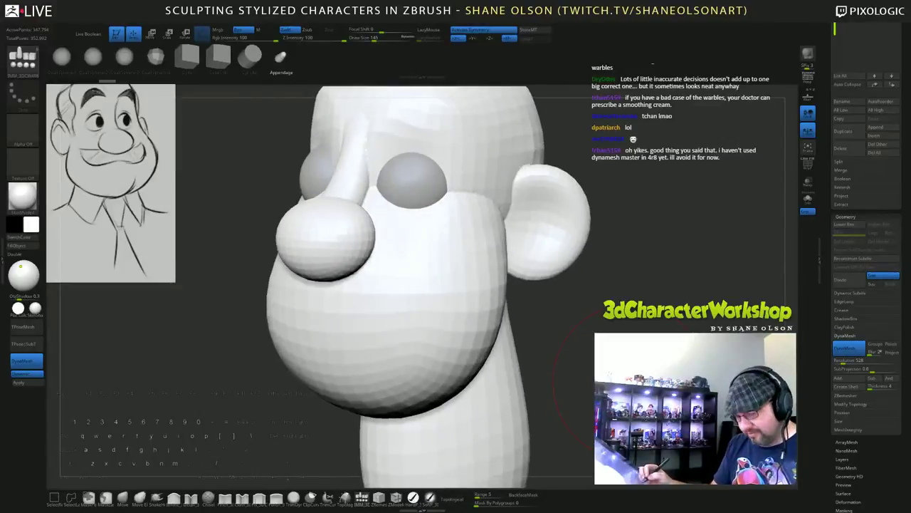
pyautogui.hotkey('ctrl', 'z')
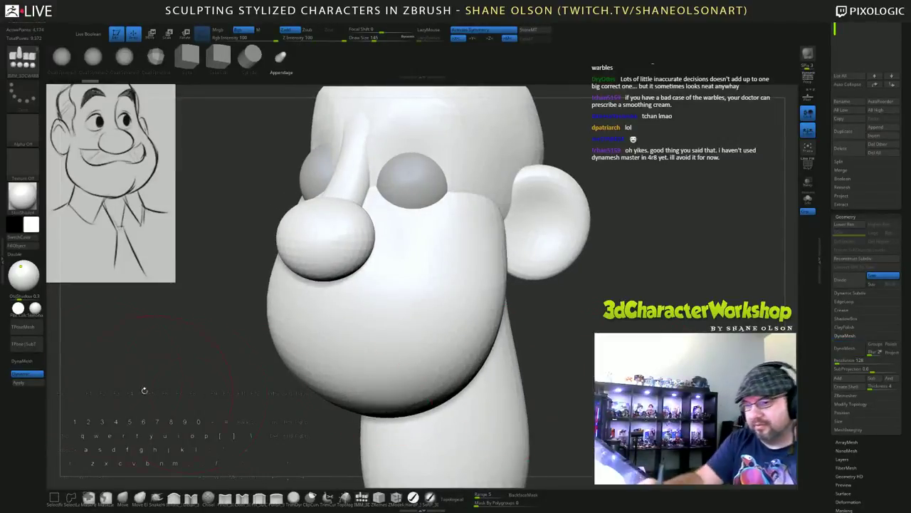
# Convert the head's dynamic subdivision into real subdivision levels and DynaMesh the head at resolution 456.
pyautogui.hotkey('ctrl', 'z')
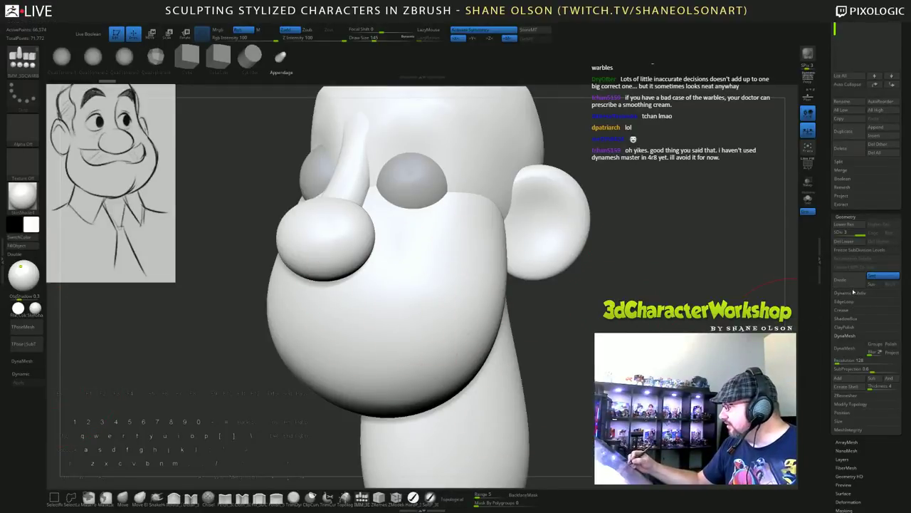
pyautogui.click(845, 348)
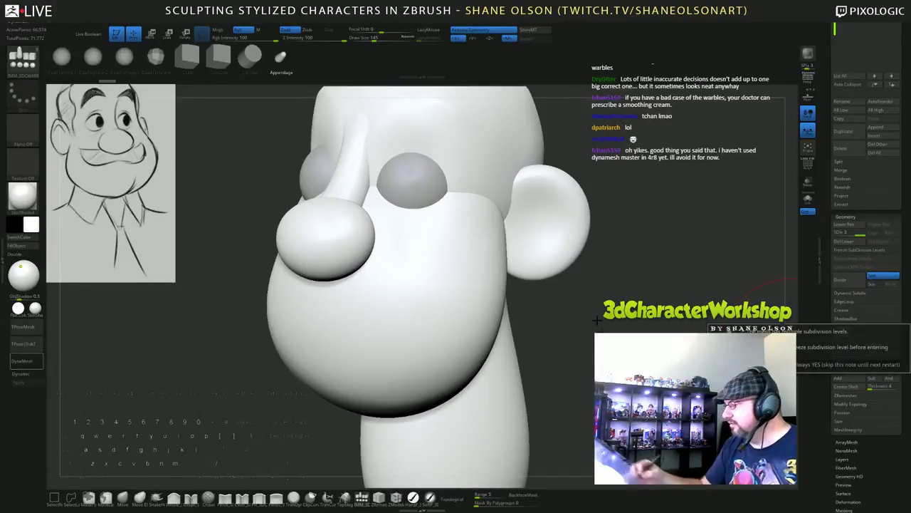
pyautogui.click(745, 364)
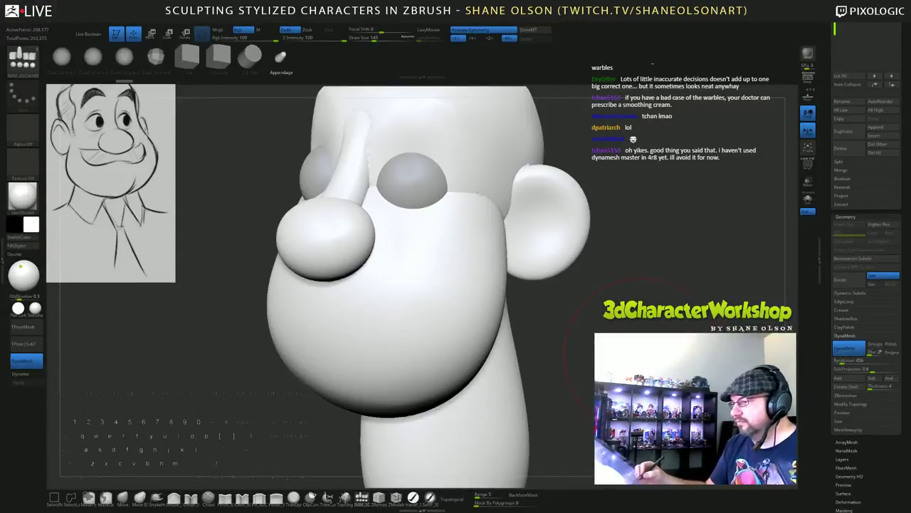
# Smooth the seams at the top of the nose bridge and between cheek and temple, with draw size 104.
pyautogui.moveTo(562, 342)
pyautogui.keyDown('alt'); pyautogui.mouseDown()
pyautogui.moveTo(563, 306)
pyautogui.moveTo(574, 311)
pyautogui.moveTo(568, 329)
pyautogui.mouseUp(); pyautogui.keyUp('alt')
pyautogui.press('s')
pyautogui.moveTo(637, 270)
pyautogui.keyDown('alt'); pyautogui.mouseDown()
pyautogui.moveTo(648, 305)
pyautogui.moveTo(639, 319)
pyautogui.mouseUp(); pyautogui.keyUp('alt')
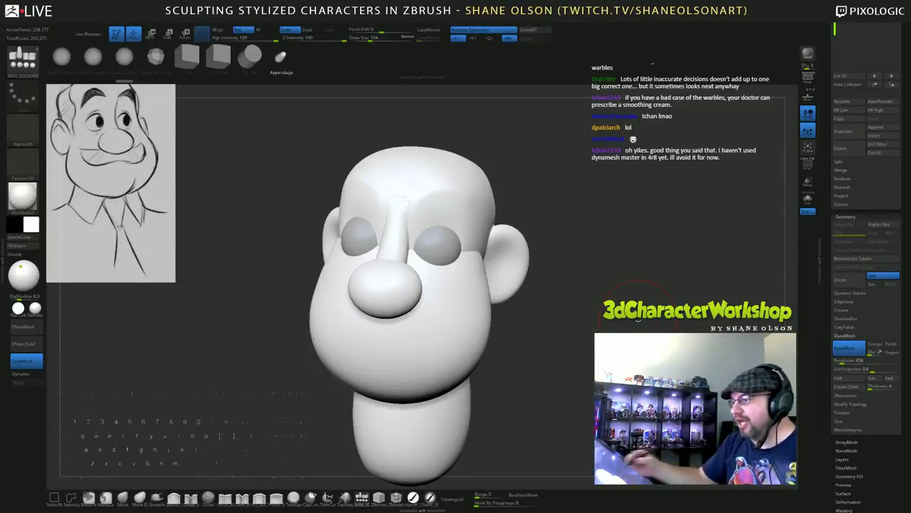
pyautogui.keyDown('shift'); pyautogui.moveTo(409, 191); pyautogui.dragTo(406, 192); pyautogui.keyUp('shift')
pyautogui.moveTo(583, 250)
pyautogui.mouseDown()
pyautogui.moveTo(600, 268)
pyautogui.moveTo(632, 276)
pyautogui.mouseUp()
pyautogui.keyDown('shift'); pyautogui.moveTo(507, 259); pyautogui.dragTo(510, 268); pyautogui.keyUp('shift')
pyautogui.moveTo(600, 274); pyautogui.dragTo(621, 274)
pyautogui.keyDown('shift'); pyautogui.moveTo(505, 253); pyautogui.dragTo(504, 249); pyautogui.keyUp('shift')
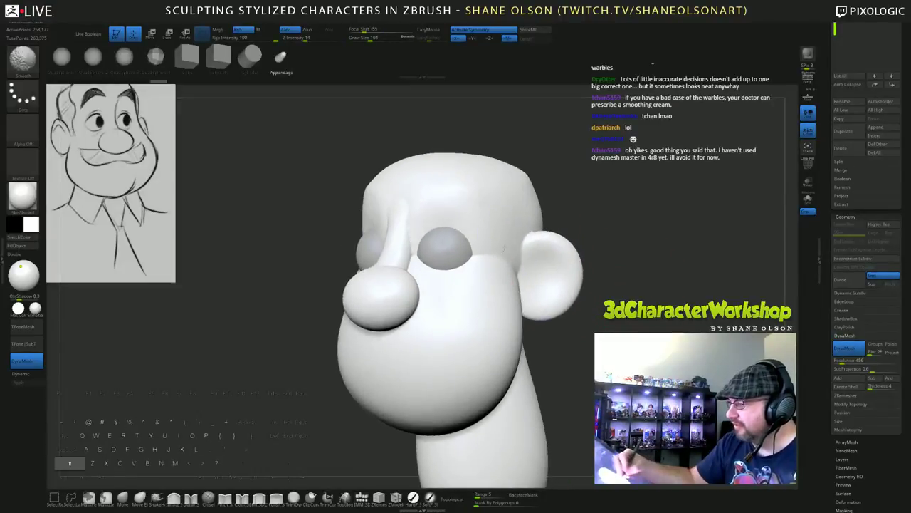
# Smooth the seams along the sides of the nose bridge, below the eyes and across the cheek and temple.
pyautogui.moveTo(572, 326); pyautogui.dragTo(592, 353)
pyautogui.keyDown('shift'); pyautogui.moveTo(424, 275); pyautogui.dragTo(422, 269); pyautogui.keyUp('shift')
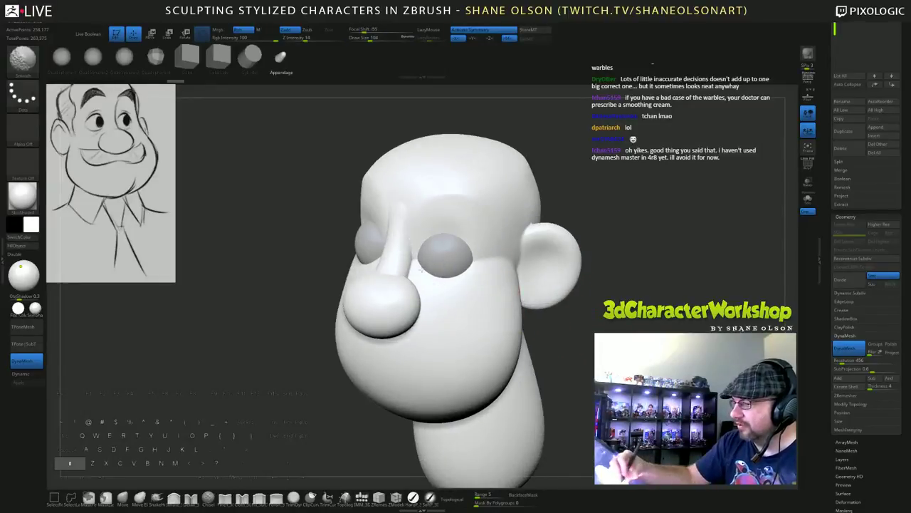
pyautogui.keyDown('shift'); pyautogui.moveTo(413, 198); pyautogui.dragTo(416, 204); pyautogui.keyUp('shift')
pyautogui.moveTo(455, 260)
pyautogui.mouseDown(button='right')
pyautogui.moveTo(472, 287)
pyautogui.moveTo(459, 295)
pyautogui.mouseUp(button='right')
pyautogui.moveTo(422, 266)
pyautogui.keyDown('shift'); pyautogui.mouseDown()
pyautogui.moveTo(449, 278)
pyautogui.moveTo(427, 307)
pyautogui.moveTo(370, 283)
pyautogui.mouseUp(); pyautogui.keyUp('shift')
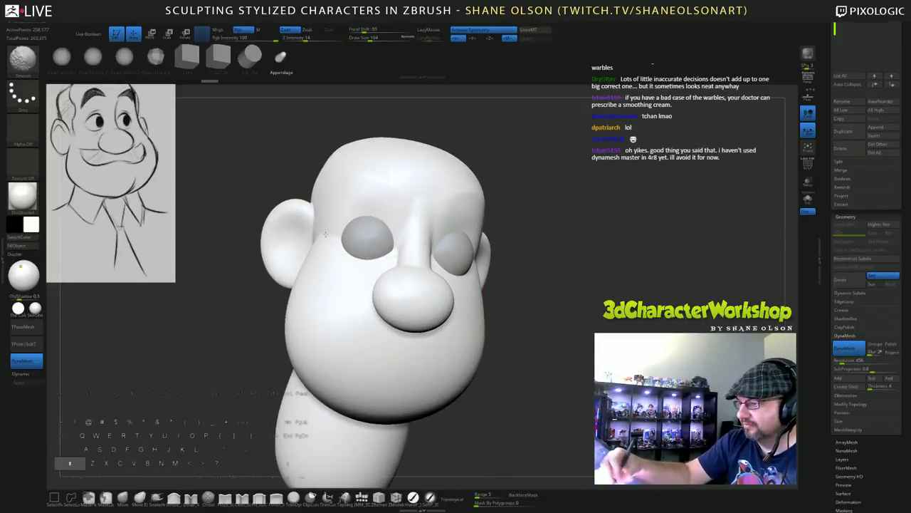
pyautogui.keyDown('shift'); pyautogui.moveTo(312, 245); pyautogui.dragTo(311, 280); pyautogui.keyUp('shift')
pyautogui.moveTo(558, 377); pyautogui.dragTo(455, 388)
pyautogui.keyDown('shift'); pyautogui.moveTo(477, 341); pyautogui.dragTo(470, 328); pyautogui.keyUp('shift')
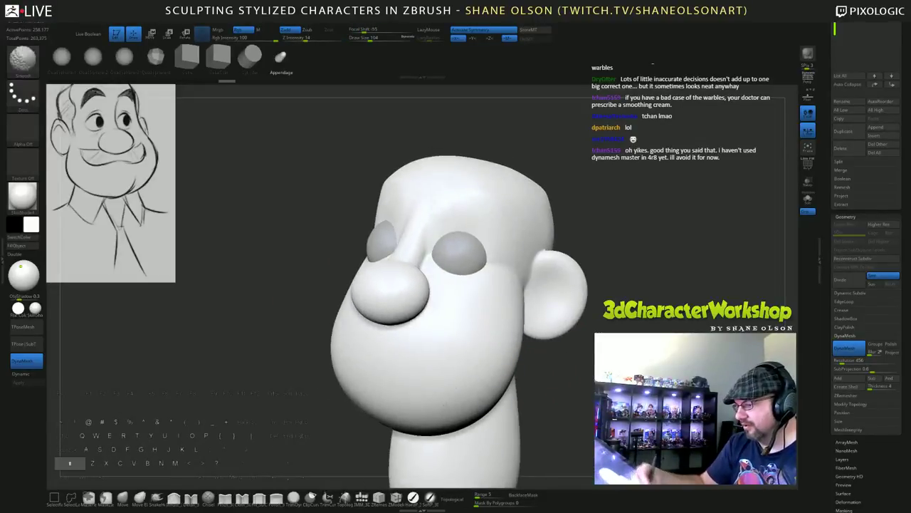
# Smooth the seams around the ears and where the skull and jaw join the neck.
pyautogui.moveTo(588, 386)
pyautogui.keyDown('alt'); pyautogui.mouseDown()
pyautogui.moveTo(606, 357)
pyautogui.moveTo(547, 356)
pyautogui.mouseUp(); pyautogui.keyUp('alt')
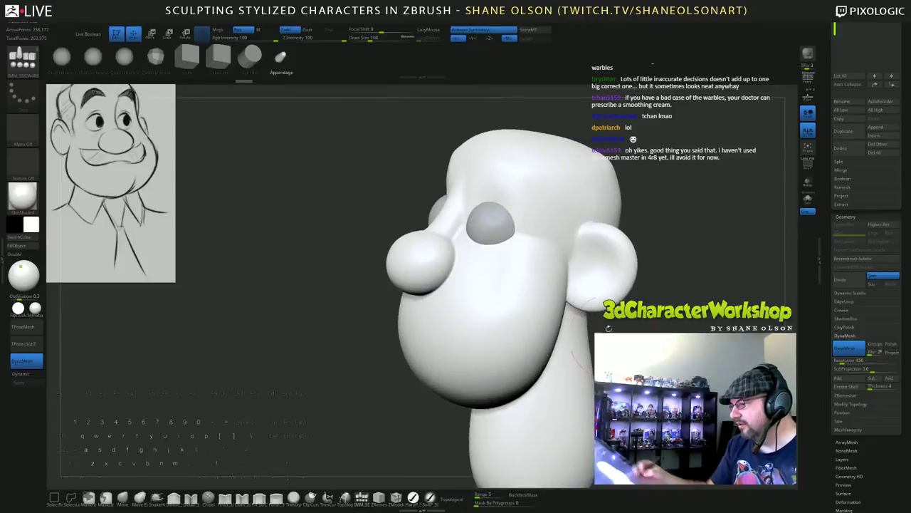
pyautogui.moveTo(539, 271)
pyautogui.keyDown('shift'); pyautogui.mouseDown()
pyautogui.moveTo(528, 247)
pyautogui.moveTo(579, 288)
pyautogui.mouseUp(); pyautogui.keyUp('shift')
pyautogui.moveTo(655, 385); pyautogui.dragTo(555, 381)
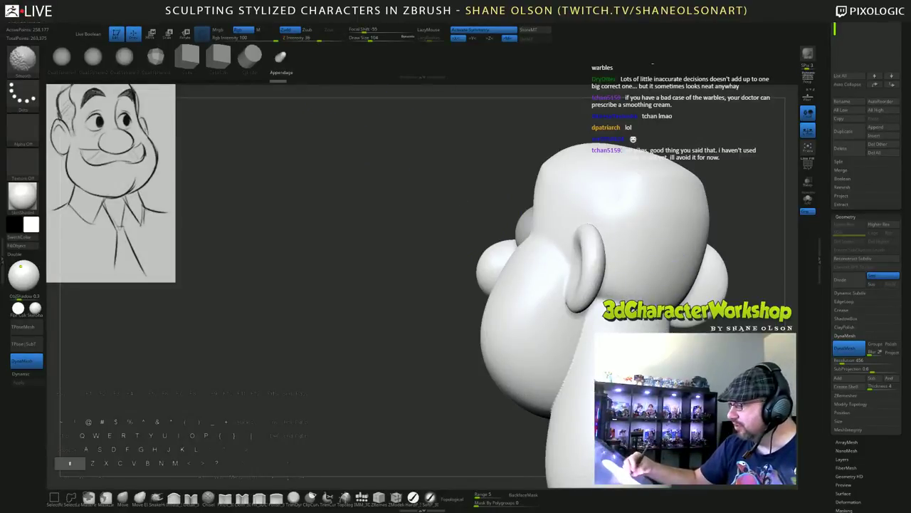
pyautogui.keyDown('alt'); pyautogui.moveTo(643, 324); pyautogui.dragTo(567, 291, button='right'); pyautogui.keyUp('alt')
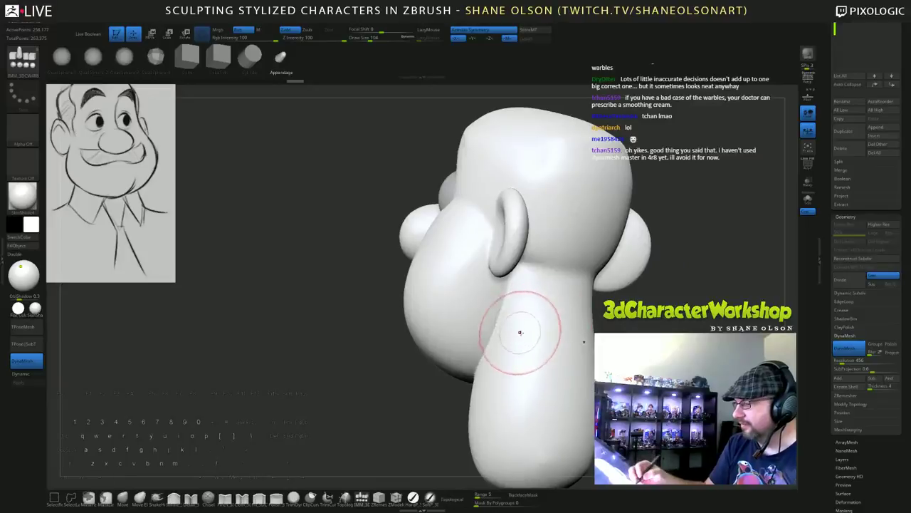
pyautogui.moveTo(520, 331); pyautogui.dragTo(494, 336, button='right')
pyautogui.moveTo(456, 413)
pyautogui.mouseDown(button='right')
pyautogui.moveTo(583, 284)
pyautogui.moveTo(567, 282)
pyautogui.moveTo(568, 296)
pyautogui.mouseUp(button='right')
pyautogui.moveTo(567, 296); pyautogui.dragTo(544, 334, button='right')
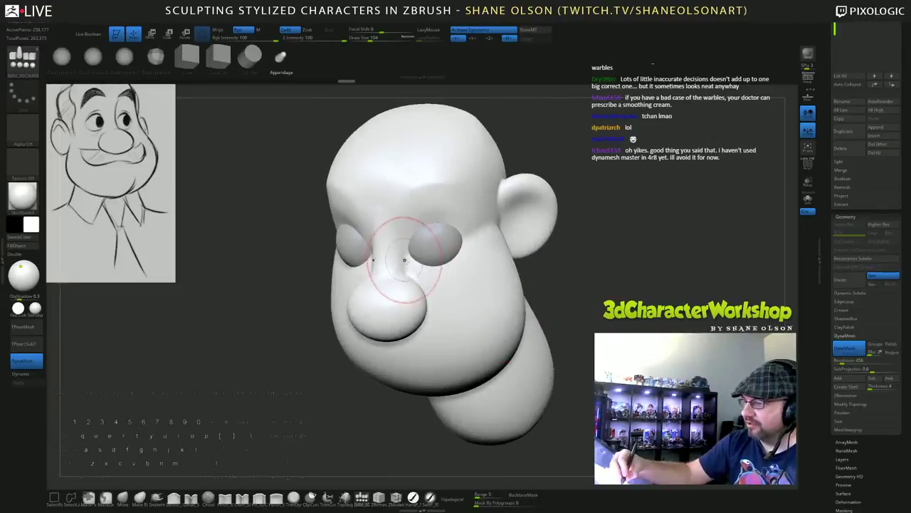
# Switch to the clay-style sculpting brush with Z Intensity 10 and reduce its draw size.
pyautogui.keyDown('alt'); pyautogui.moveTo(630, 345); pyautogui.dragTo(636, 331, button='right'); pyautogui.keyUp('alt')
pyautogui.click(259, 497)
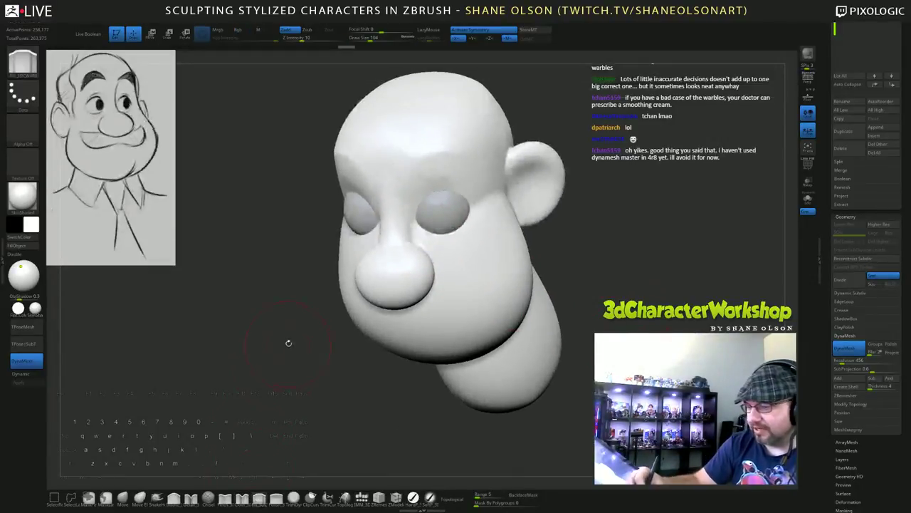
pyautogui.press('s')
pyautogui.keyDown('alt'); pyautogui.moveTo(320, 371); pyautogui.dragTo(353, 407, button='right'); pyautogui.keyUp('alt')
pyautogui.press('s')
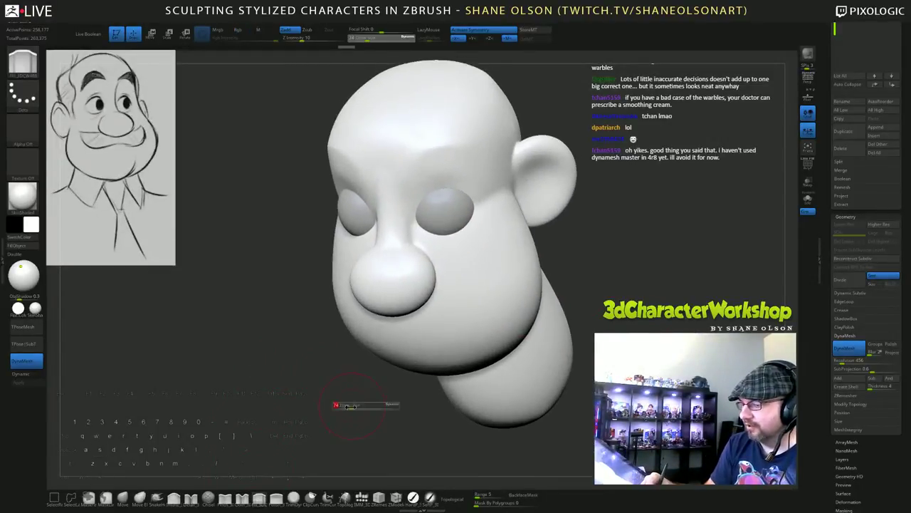
pyautogui.moveTo(353, 407); pyautogui.dragTo(348, 406)
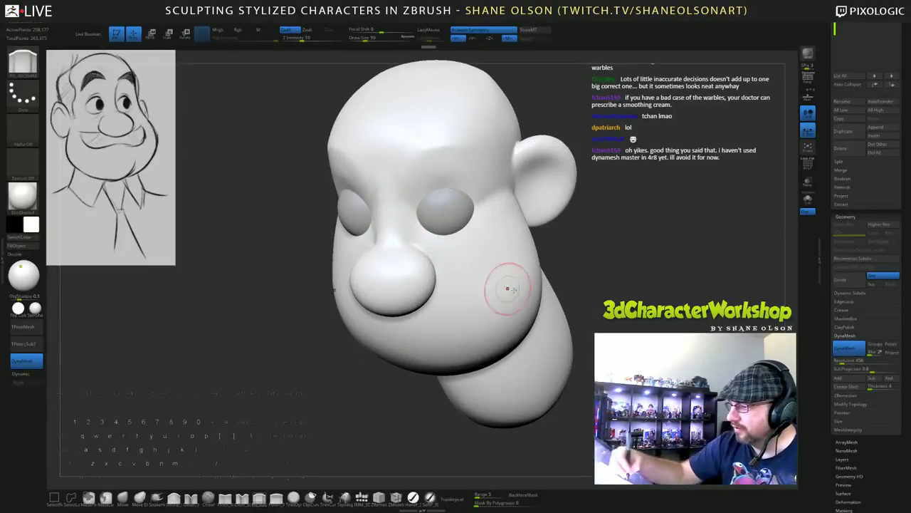
# Sculpt a soft symmetrical crease on the cheeks beside the nose, below the eyes, at draw size 43.
pyautogui.moveTo(508, 287); pyautogui.dragTo(434, 252, button='right')
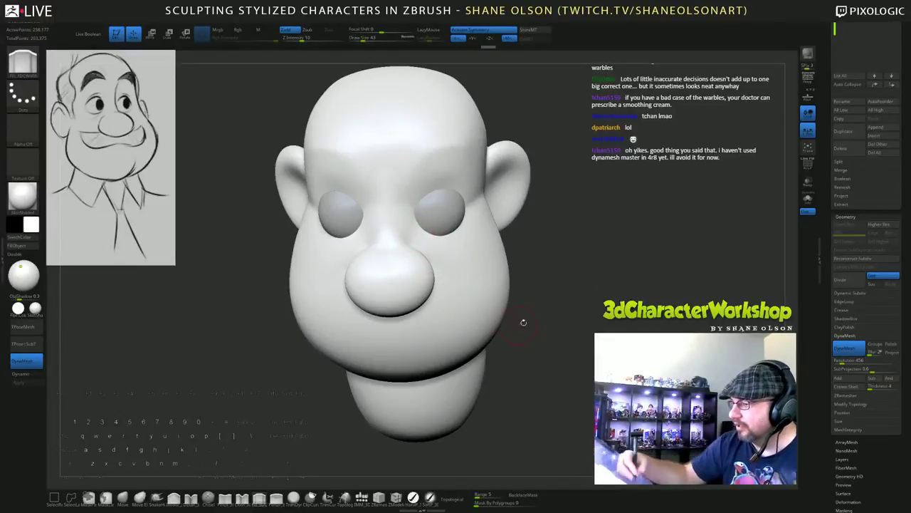
pyautogui.moveTo(523, 322); pyautogui.dragTo(502, 322)
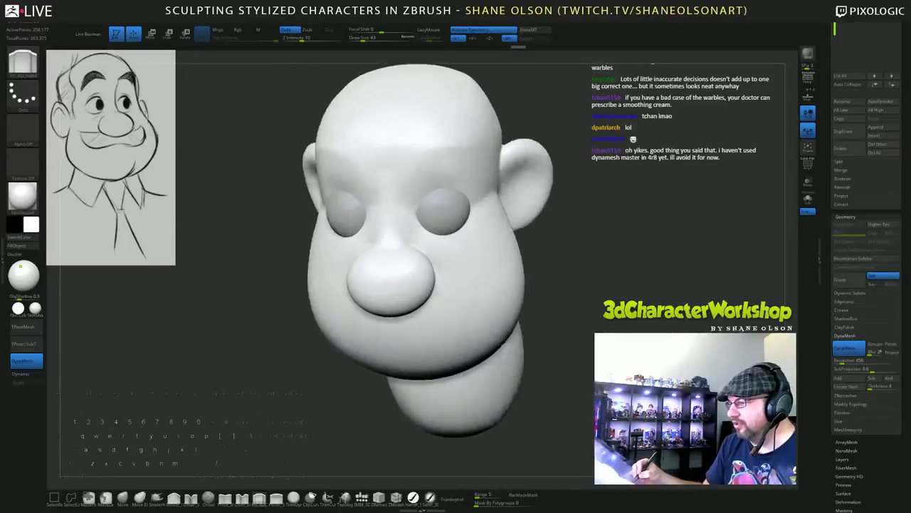
pyautogui.moveTo(566, 324); pyautogui.dragTo(603, 324)
pyautogui.moveTo(585, 257); pyautogui.dragTo(549, 246)
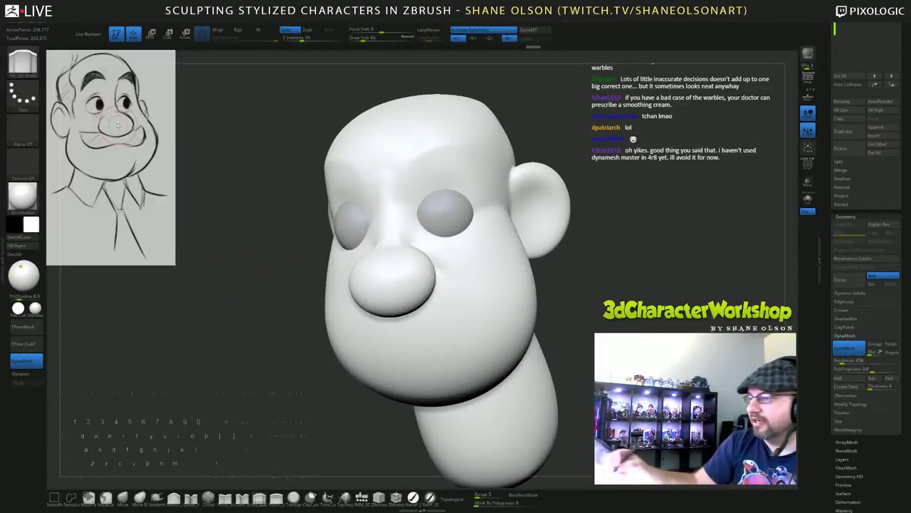
pyautogui.moveTo(594, 224); pyautogui.dragTo(562, 255)
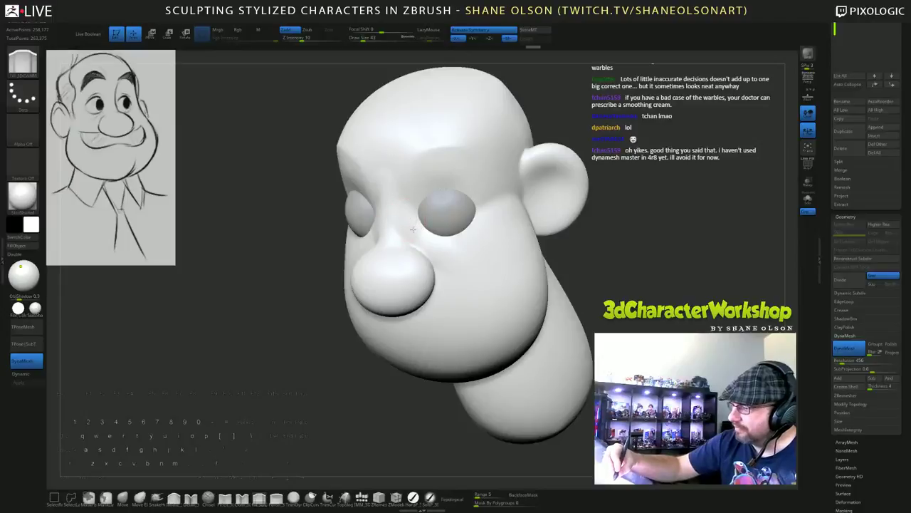
pyautogui.moveTo(656, 326)
pyautogui.mouseDown()
pyautogui.moveTo(703, 318)
pyautogui.moveTo(650, 319)
pyautogui.mouseUp()
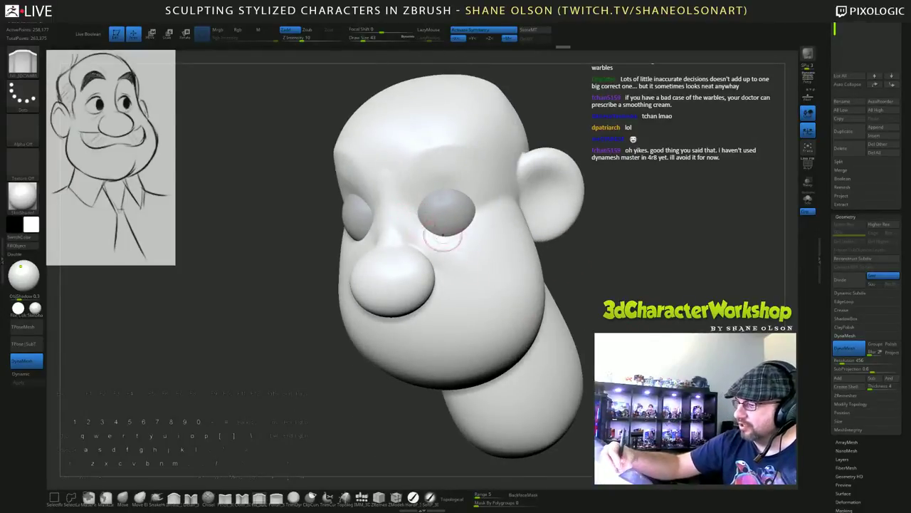
pyautogui.moveTo(491, 262); pyautogui.dragTo(680, 328, button='right')
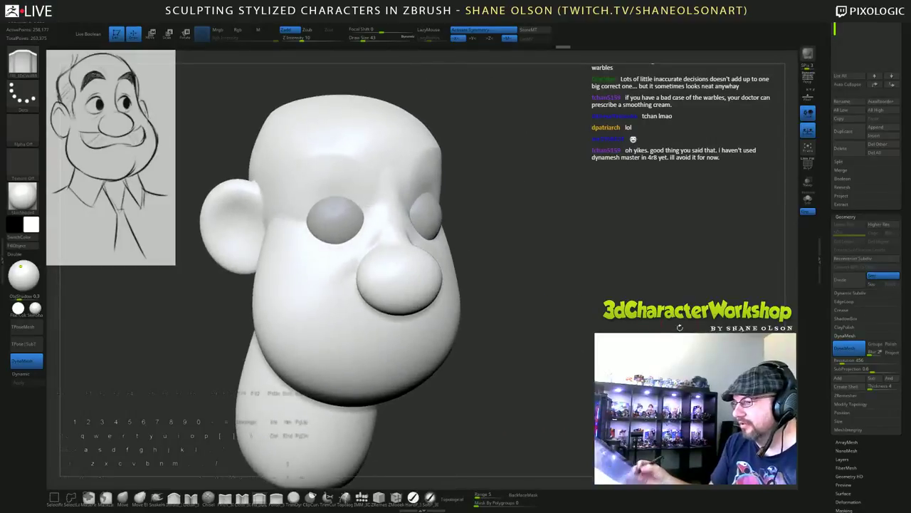
pyautogui.moveTo(562, 355)
pyautogui.mouseDown(button='right')
pyautogui.moveTo(570, 363)
pyautogui.moveTo(557, 355)
pyautogui.mouseUp(button='right')
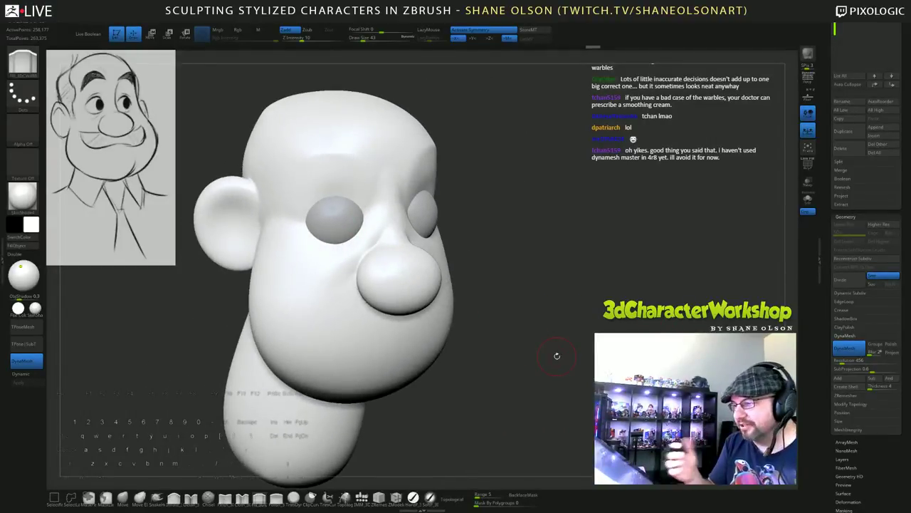
# Build up the cheek forms beside the nose and below the inner corners of the eyes.
pyautogui.moveTo(549, 335); pyautogui.dragTo(534, 331)
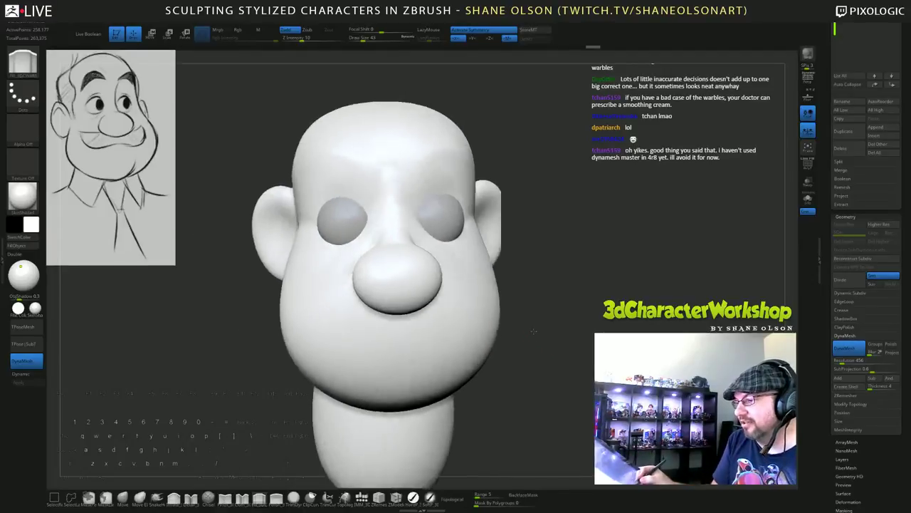
pyautogui.moveTo(533, 330); pyautogui.dragTo(559, 329, button='right')
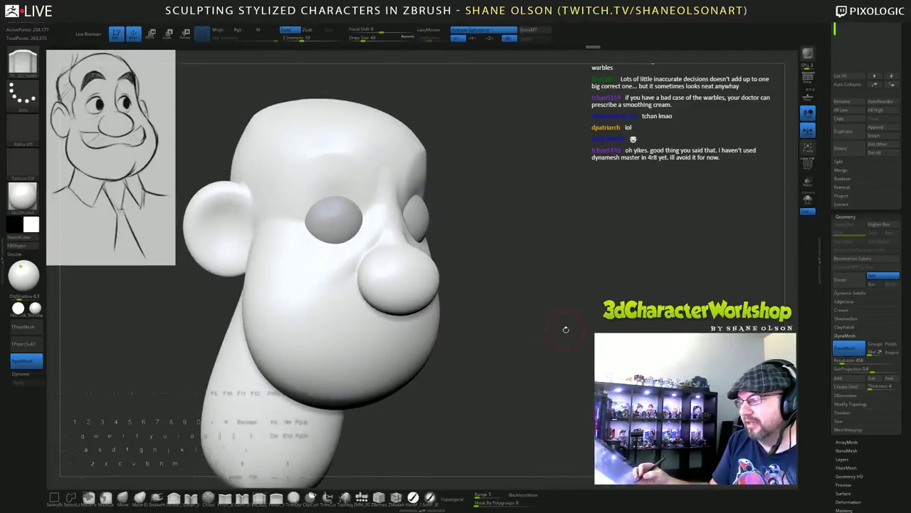
pyautogui.keyDown('shift'); pyautogui.moveTo(565, 329); pyautogui.dragTo(584, 341); pyautogui.keyUp('shift')
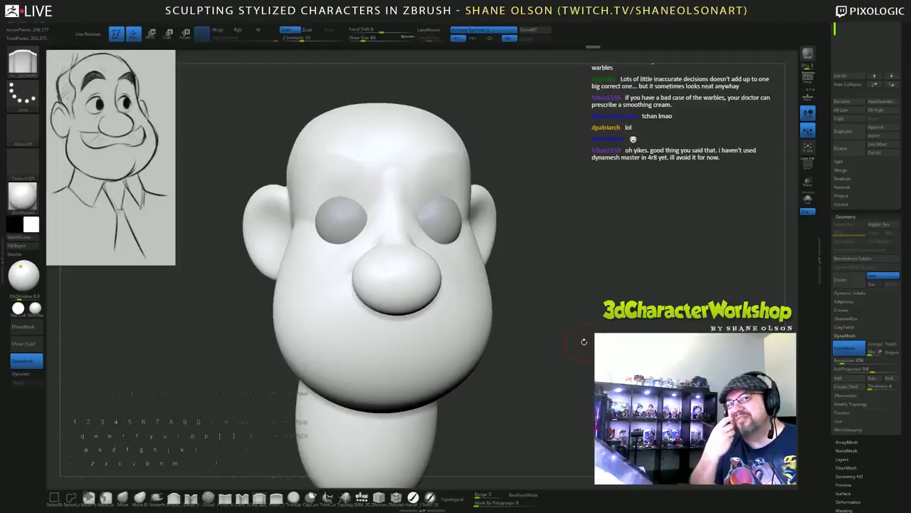
pyautogui.moveTo(583, 341); pyautogui.dragTo(423, 248, button='right')
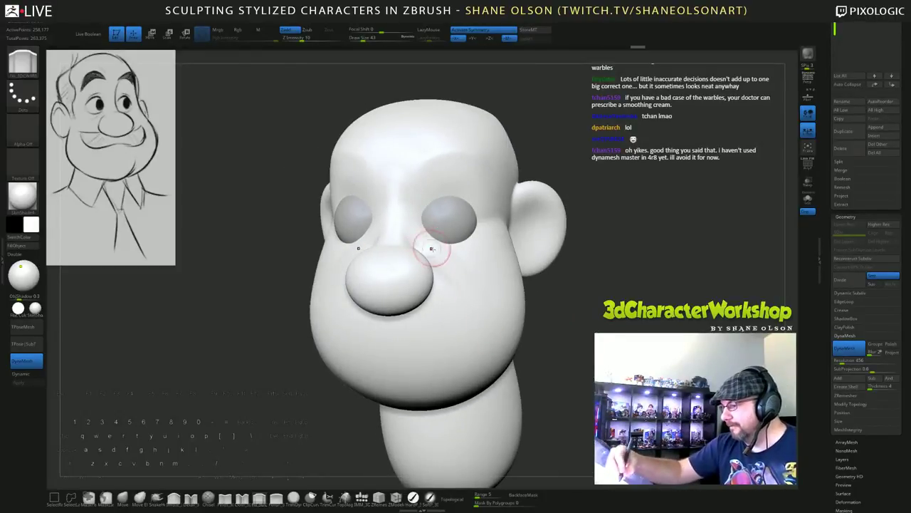
pyautogui.moveTo(588, 380); pyautogui.dragTo(701, 381)
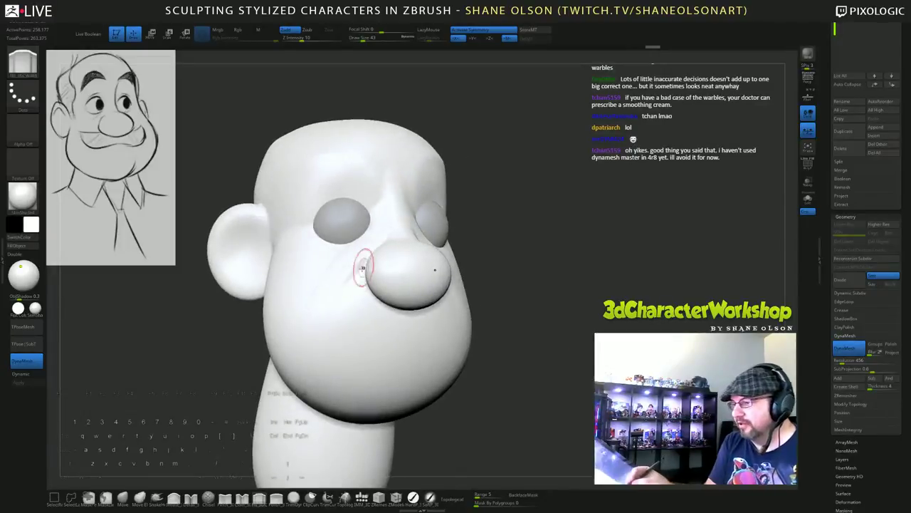
pyautogui.moveTo(526, 384); pyautogui.dragTo(547, 361)
pyautogui.moveTo(618, 329); pyautogui.dragTo(540, 307)
# Smooth the sculpted cheek strokes beside the nose so they blend into the face.
pyautogui.keyDown('shift'); pyautogui.moveTo(445, 262); pyautogui.dragTo(432, 259); pyautogui.keyUp('shift')
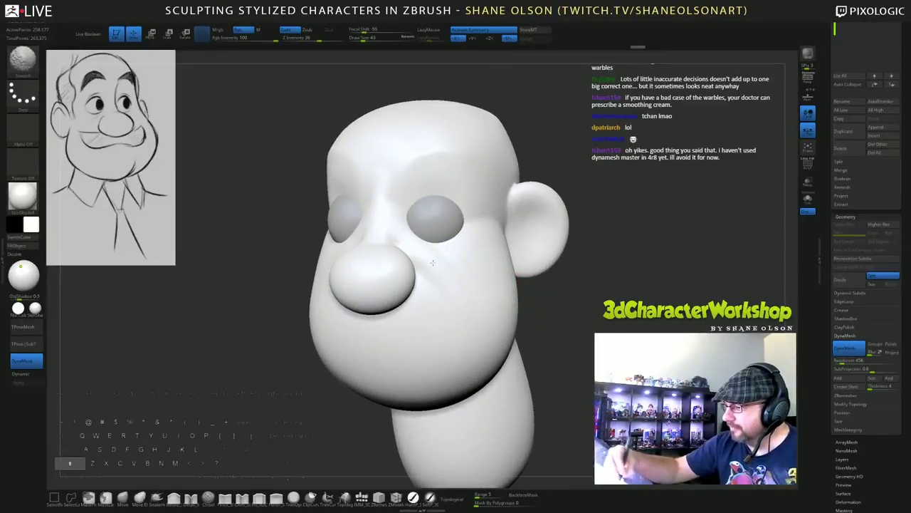
pyautogui.moveTo(433, 262)
pyautogui.mouseDown(button='right')
pyautogui.moveTo(467, 311)
pyautogui.moveTo(583, 333)
pyautogui.moveTo(476, 326)
pyautogui.mouseUp(button='right')
pyautogui.press('shift')
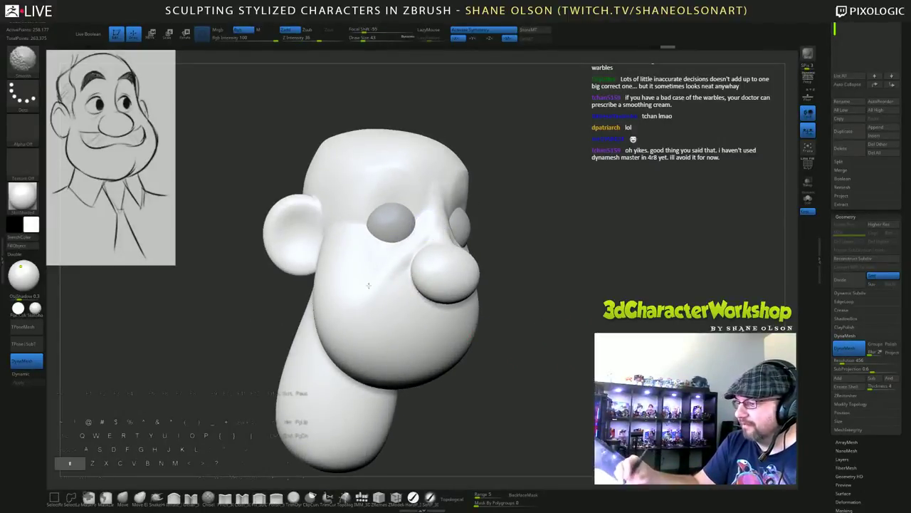
pyautogui.moveTo(417, 337)
pyautogui.keyDown('shift'); pyautogui.mouseDown(button='right')
pyautogui.moveTo(584, 373)
pyautogui.moveTo(549, 305)
pyautogui.mouseUp(button='right'); pyautogui.keyUp('shift')
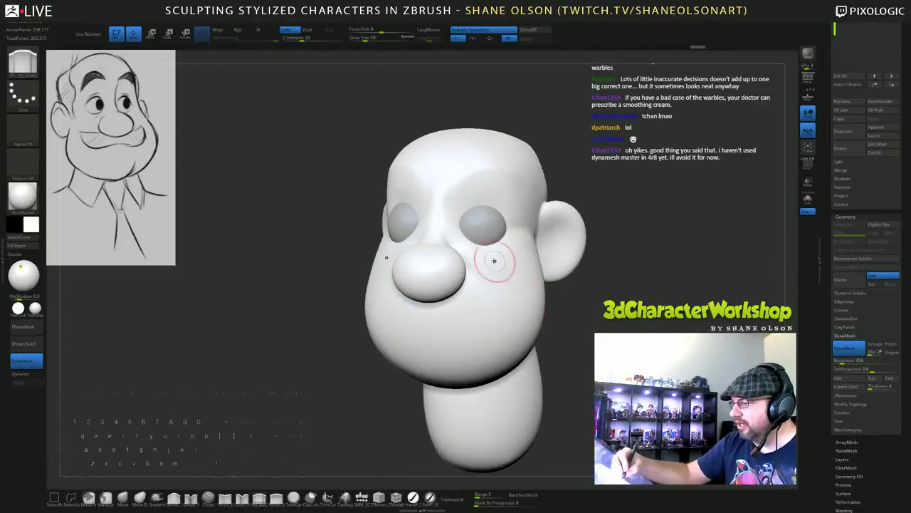
# Sculpt the cheekbone area between the eyes and ears with a slightly larger brush.
pyautogui.moveTo(597, 339)
pyautogui.mouseDown()
pyautogui.moveTo(575, 334)
pyautogui.moveTo(557, 308)
pyautogui.mouseUp()
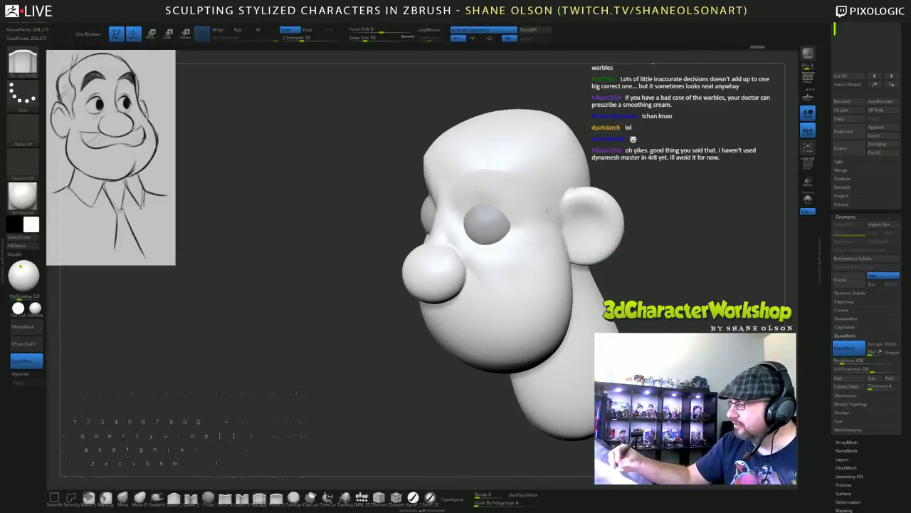
pyautogui.moveTo(572, 246); pyautogui.dragTo(541, 206, button='right')
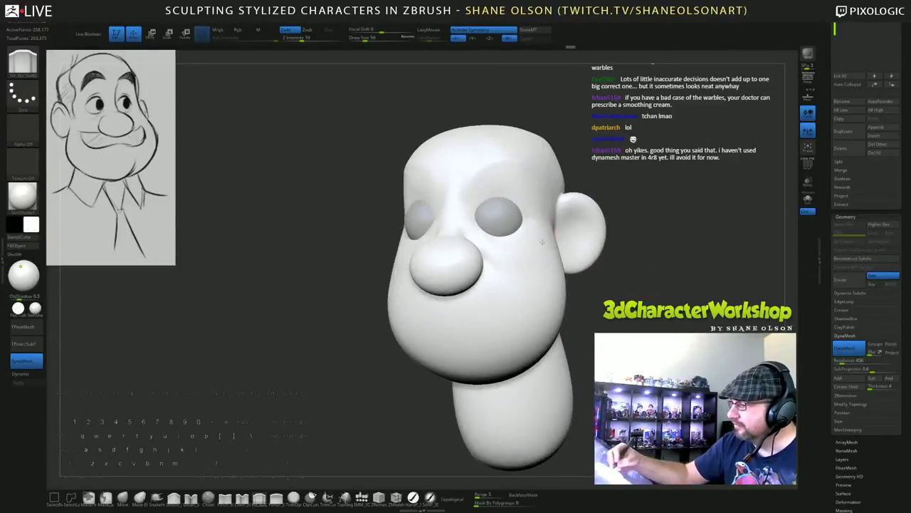
pyautogui.press('shift')
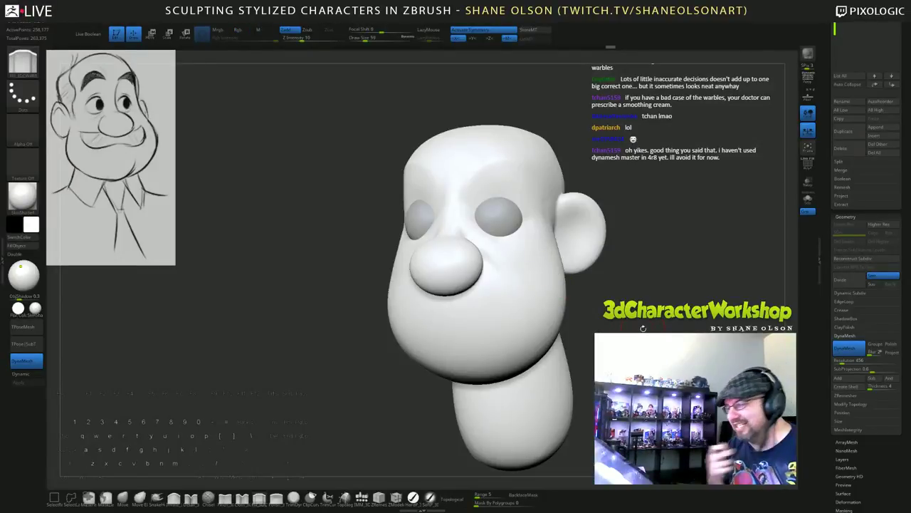
pyautogui.moveTo(455, 271)
pyautogui.mouseDown(button='right')
pyautogui.moveTo(591, 268)
pyautogui.moveTo(526, 265)
pyautogui.mouseUp(button='right')
pyautogui.moveTo(619, 257); pyautogui.dragTo(558, 258, button='right')
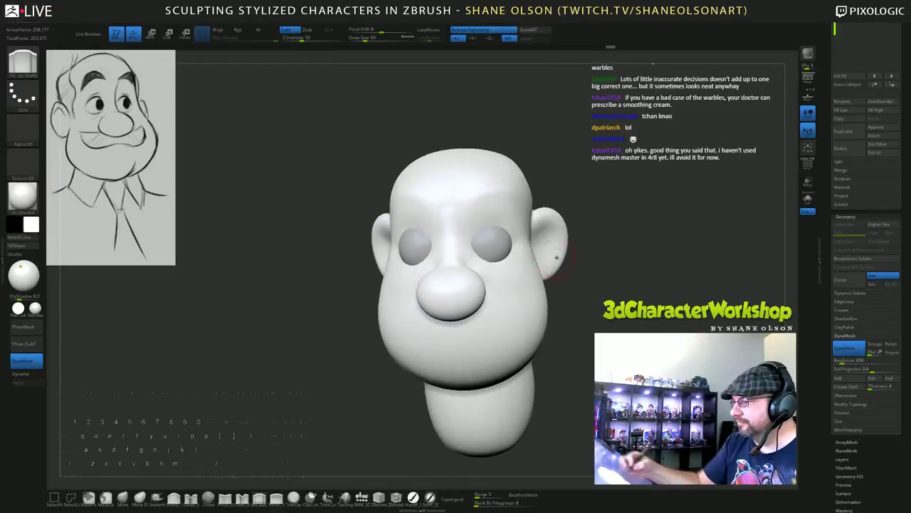
# Smooth the brow ridge above the eyes into the forehead.
pyautogui.press('shift')
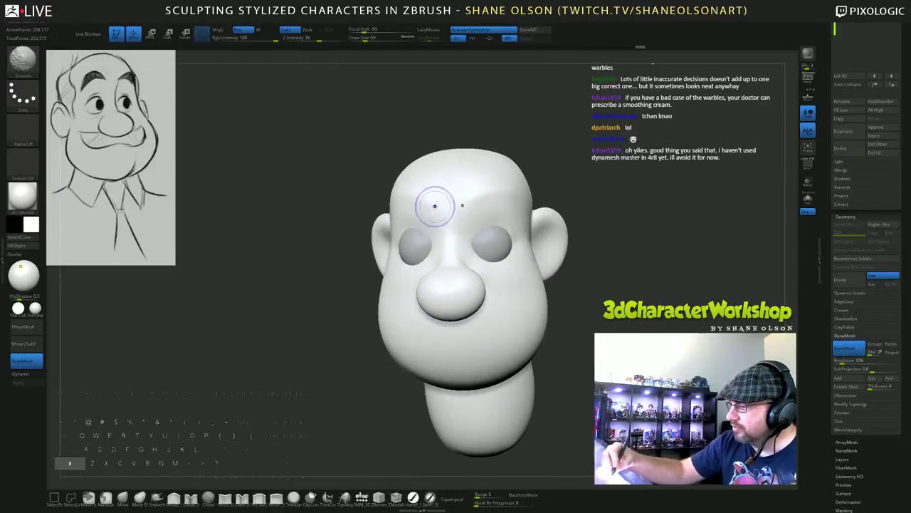
pyautogui.moveTo(516, 243); pyautogui.dragTo(489, 193, button='right')
pyautogui.moveTo(601, 326)
pyautogui.mouseDown(button='right')
pyautogui.moveTo(561, 344)
pyautogui.moveTo(588, 273)
pyautogui.moveTo(558, 284)
pyautogui.mouseUp(button='right')
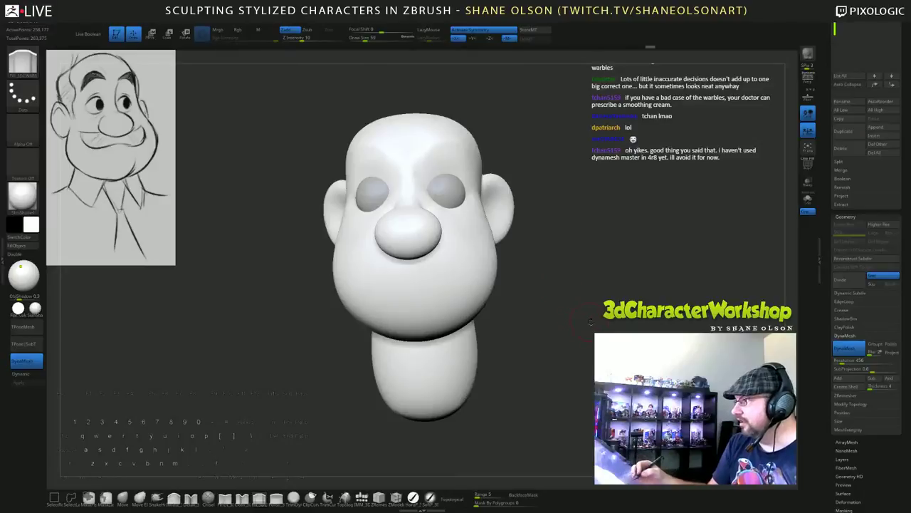
pyautogui.moveTo(591, 321); pyautogui.dragTo(597, 320)
pyautogui.moveTo(572, 249); pyautogui.dragTo(581, 272)
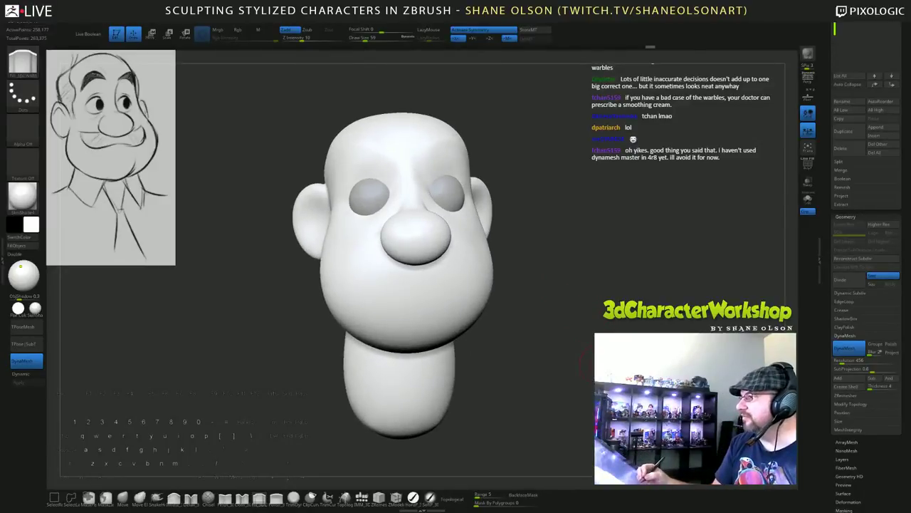
pyautogui.moveTo(584, 359); pyautogui.dragTo(602, 286, button='right')
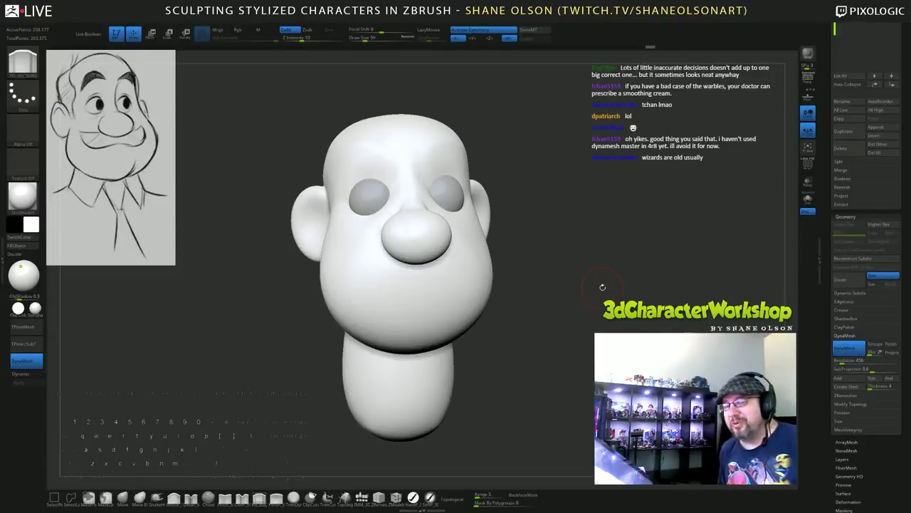
# Switch to another sculpting brush, set its Z Intensity to 10 and define the brow edge from the nose bridge up over the eyes.
pyautogui.moveTo(603, 287)
pyautogui.mouseDown(button='right')
pyautogui.moveTo(609, 296)
pyautogui.moveTo(600, 255)
pyautogui.moveTo(590, 285)
pyautogui.mouseUp(button='right')
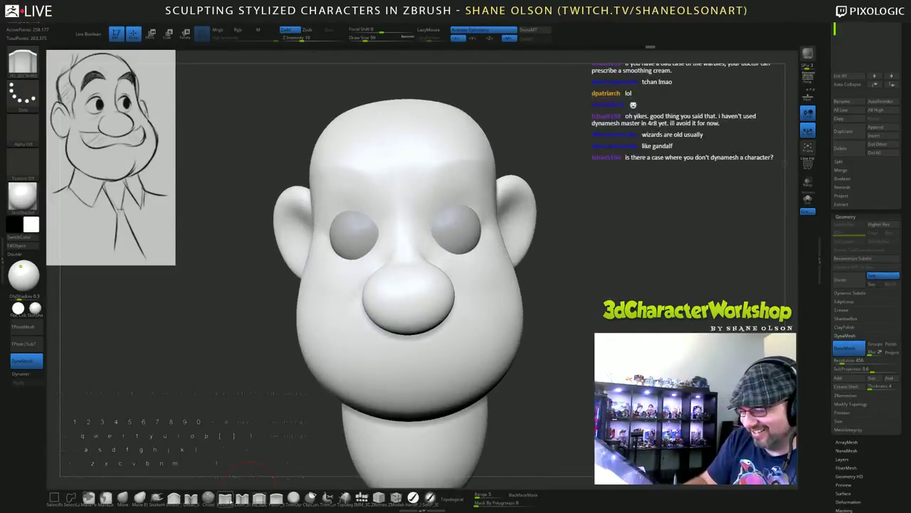
pyautogui.click(230, 500)
pyautogui.moveTo(582, 279); pyautogui.dragTo(598, 265)
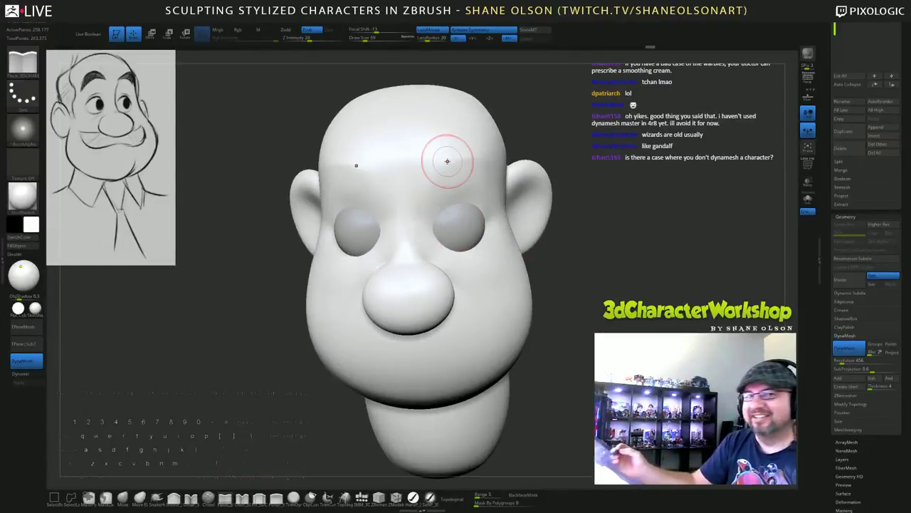
pyautogui.moveTo(652, 246)
pyautogui.mouseDown()
pyautogui.moveTo(662, 240)
pyautogui.moveTo(656, 244)
pyautogui.mouseUp()
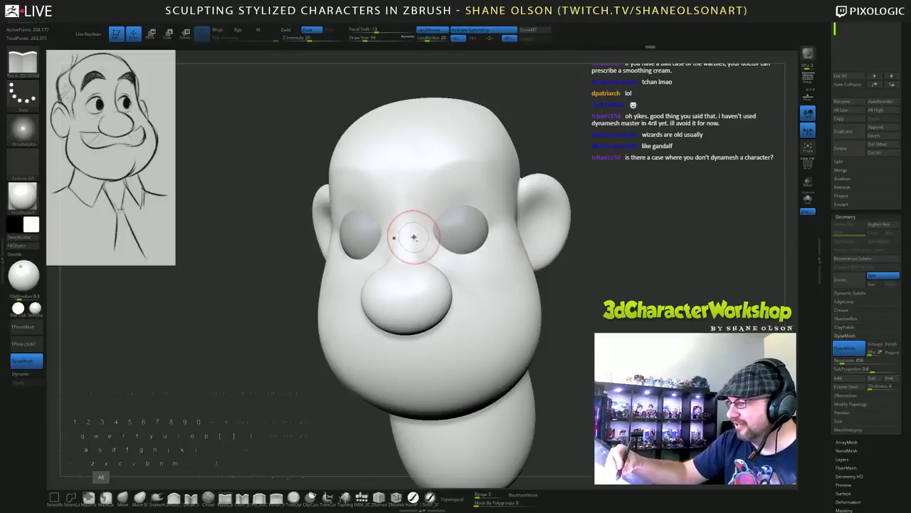
pyautogui.moveTo(412, 242)
pyautogui.mouseDown()
pyautogui.moveTo(420, 190)
pyautogui.moveTo(444, 170)
pyautogui.mouseUp()
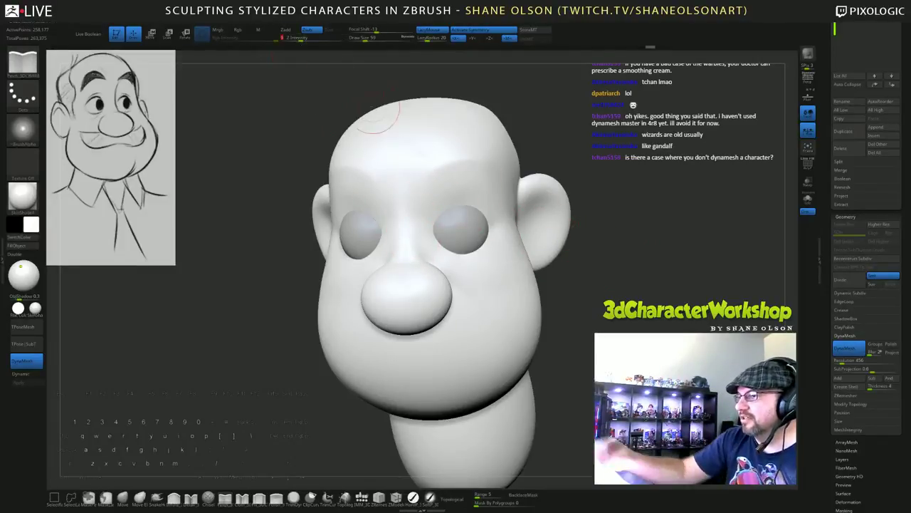
pyautogui.moveTo(307, 41); pyautogui.dragTo(302, 42)
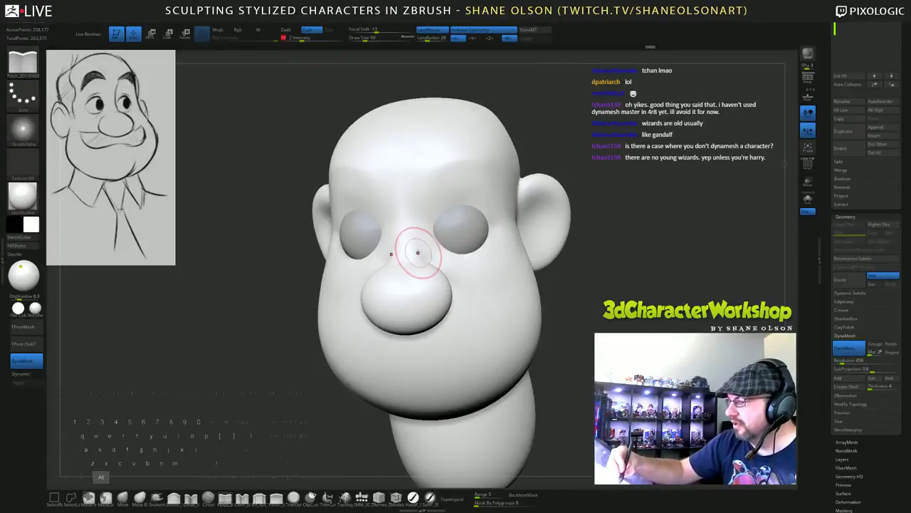
pyautogui.keyDown('alt'); pyautogui.moveTo(424, 188); pyautogui.dragTo(468, 166); pyautogui.keyUp('alt')
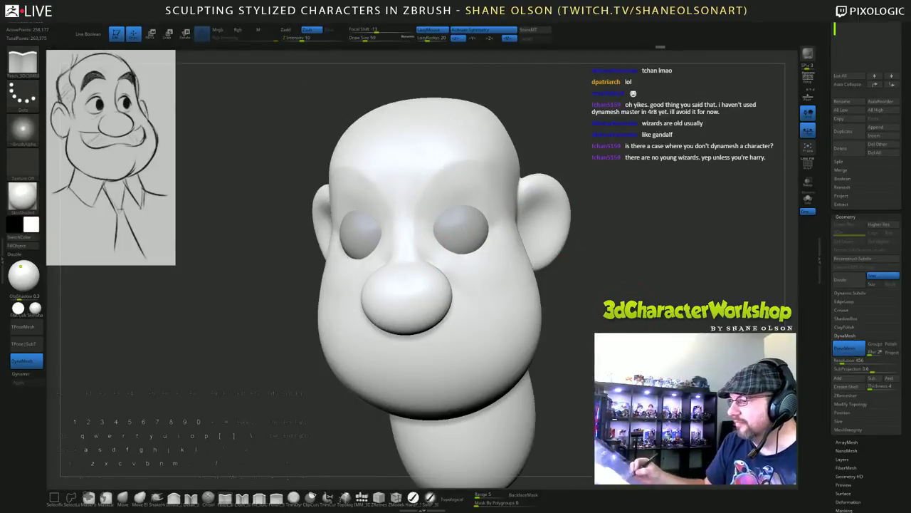
# Carve the upper edges of the eye sockets beneath the brow ridge symmetrically and smooth the transition toward the nose bridge.
pyautogui.moveTo(595, 232)
pyautogui.mouseDown()
pyautogui.moveTo(551, 233)
pyautogui.moveTo(564, 234)
pyautogui.mouseUp()
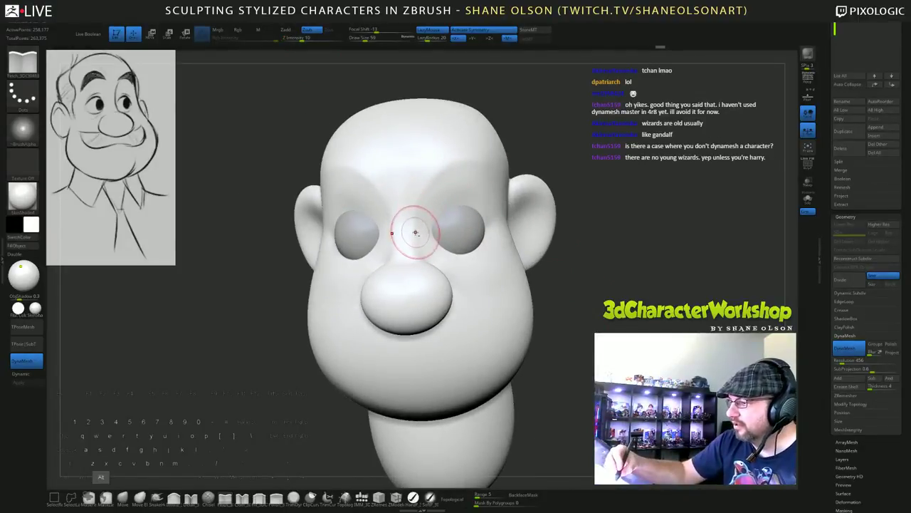
pyautogui.keyDown('alt'); pyautogui.moveTo(427, 181); pyautogui.dragTo(469, 165); pyautogui.keyUp('alt')
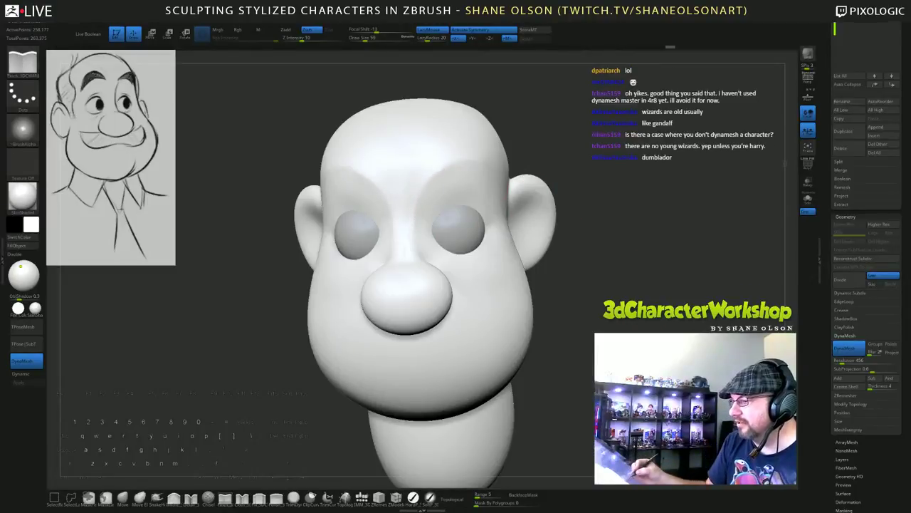
pyautogui.moveTo(602, 235); pyautogui.dragTo(559, 238)
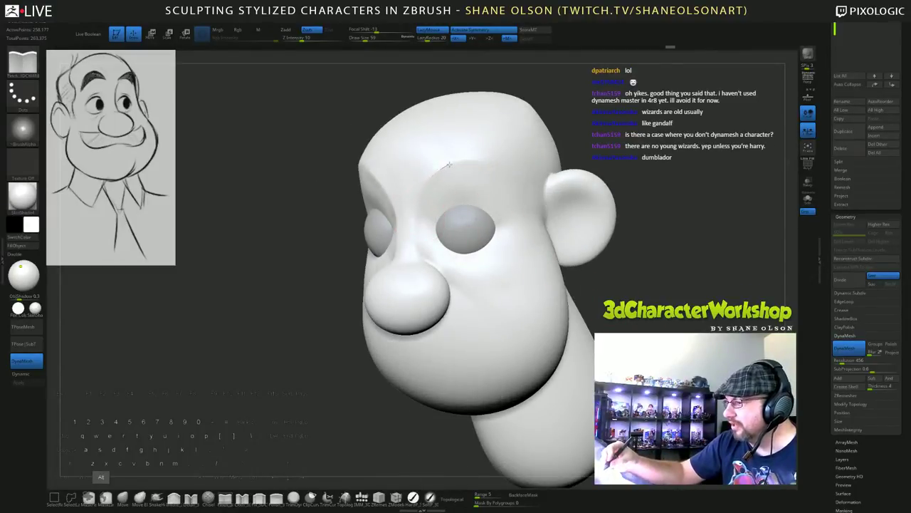
pyautogui.moveTo(684, 302); pyautogui.dragTo(688, 293)
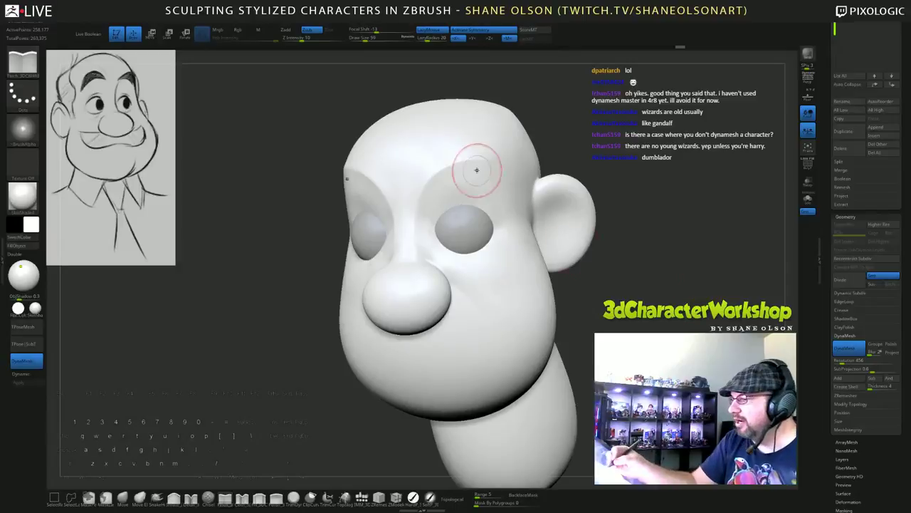
pyautogui.moveTo(481, 165)
pyautogui.keyDown('shift'); pyautogui.mouseDown()
pyautogui.moveTo(461, 158)
pyautogui.moveTo(427, 203)
pyautogui.mouseUp(); pyautogui.keyUp('shift')
pyautogui.moveTo(591, 278)
pyautogui.mouseDown()
pyautogui.moveTo(666, 274)
pyautogui.moveTo(566, 276)
pyautogui.moveTo(619, 276)
pyautogui.mouseUp()
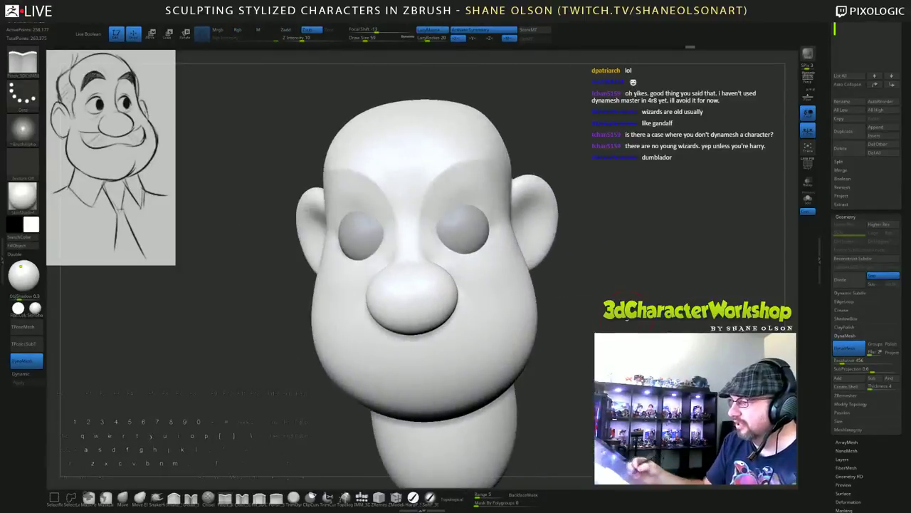
# Deepen the inner eye sockets beside the nose bridge and extend the carved crease outward under the brow.
pyautogui.keyDown('alt'); pyautogui.moveTo(428, 212); pyautogui.dragTo(420, 241); pyautogui.keyUp('alt')
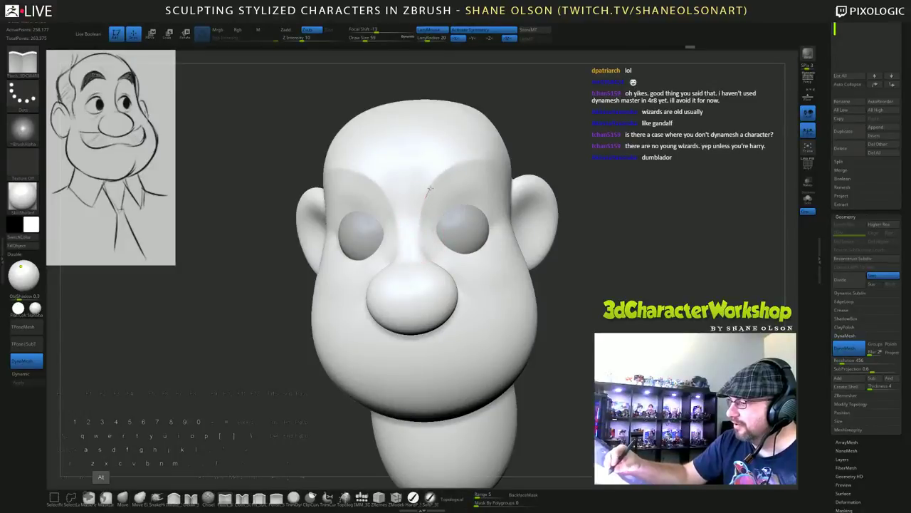
pyautogui.keyDown('alt'); pyautogui.moveTo(430, 188); pyautogui.dragTo(499, 175); pyautogui.keyUp('alt')
pyautogui.moveTo(683, 289); pyautogui.dragTo(639, 294)
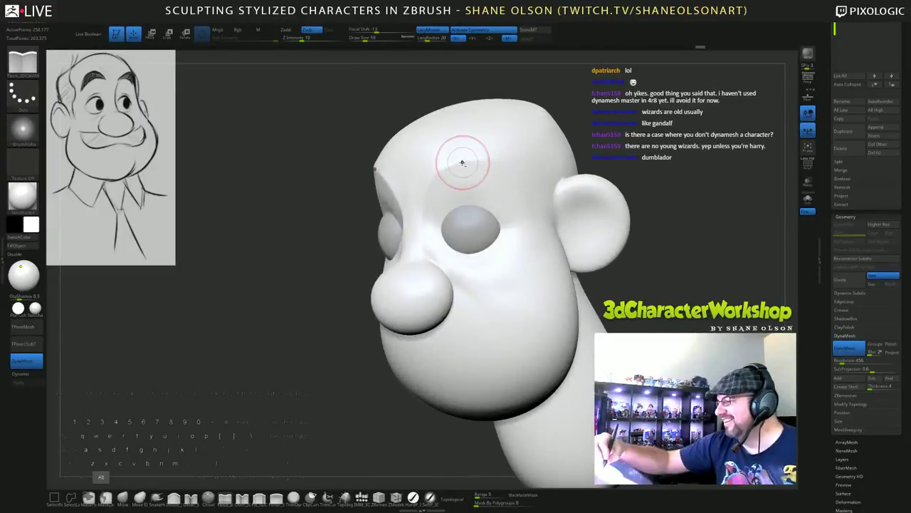
pyautogui.keyDown('alt'); pyautogui.moveTo(492, 160); pyautogui.dragTo(524, 178); pyautogui.keyUp('alt')
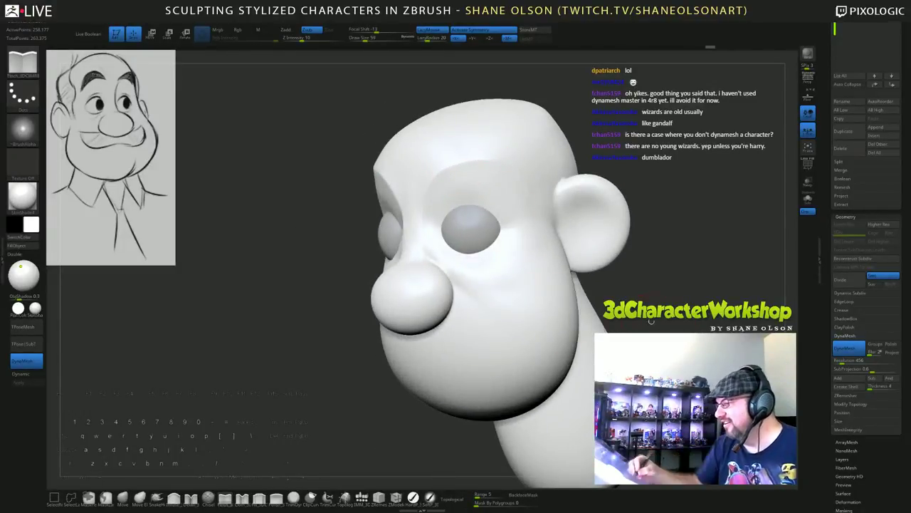
pyautogui.moveTo(635, 305); pyautogui.dragTo(655, 320)
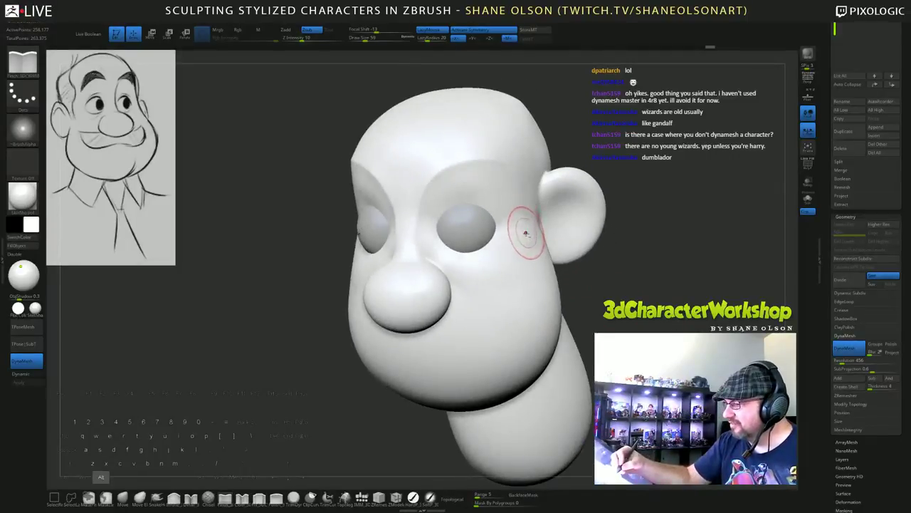
# Sculpt the area under the eyes from the inner corners toward the cheeks, reducing the brush size to 47.
pyautogui.moveTo(606, 296); pyautogui.dragTo(607, 284)
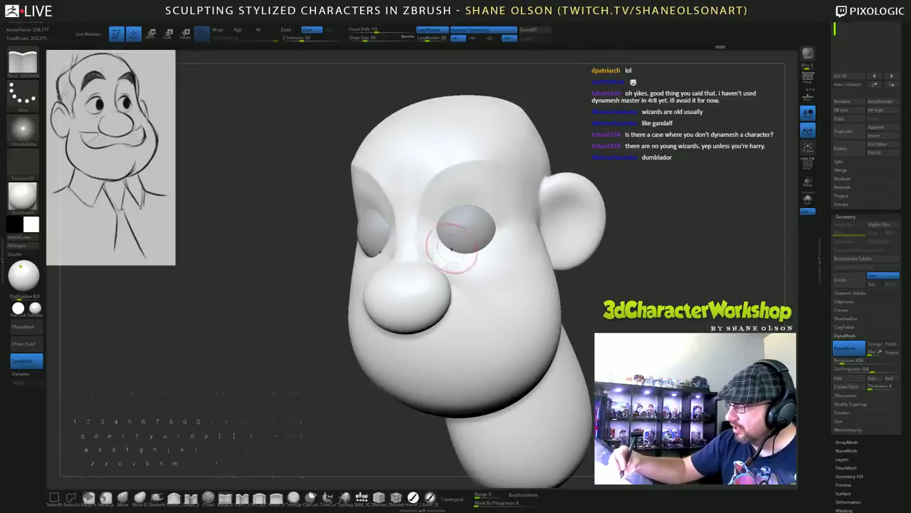
pyautogui.moveTo(437, 235)
pyautogui.mouseDown()
pyautogui.moveTo(457, 259)
pyautogui.moveTo(505, 262)
pyautogui.mouseUp()
pyautogui.moveTo(589, 297)
pyautogui.mouseDown()
pyautogui.moveTo(591, 321)
pyautogui.moveTo(609, 316)
pyautogui.moveTo(582, 314)
pyautogui.mouseUp()
pyautogui.press('[')
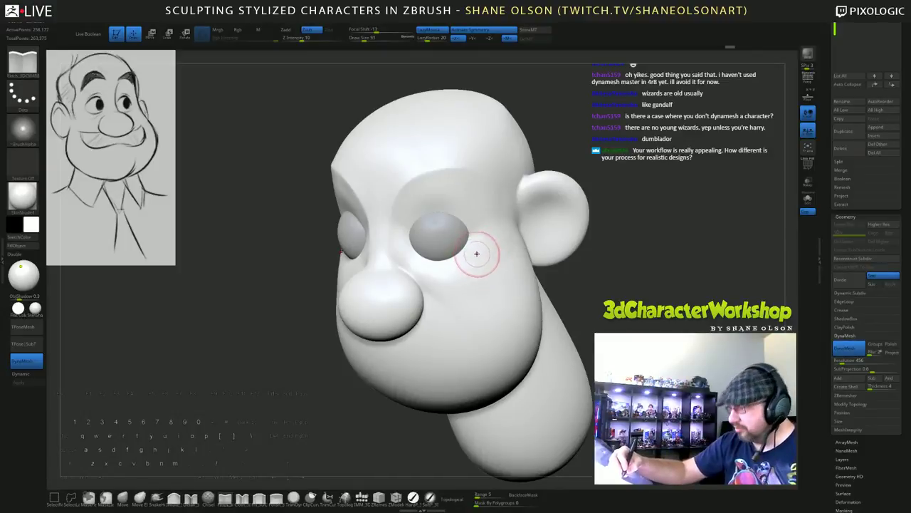
pyautogui.moveTo(415, 242)
pyautogui.mouseDown()
pyautogui.moveTo(442, 273)
pyautogui.moveTo(468, 266)
pyautogui.mouseUp()
pyautogui.moveTo(416, 248)
pyautogui.mouseDown()
pyautogui.moveTo(425, 266)
pyautogui.moveTo(477, 270)
pyautogui.mouseUp()
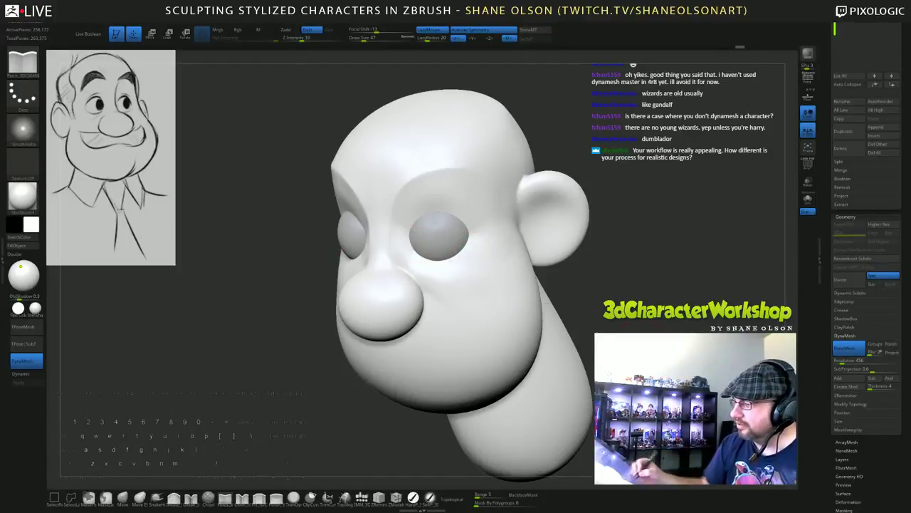
# Review the eye sockets and overall head shape from front and three-quarter views.
pyautogui.moveTo(603, 319)
pyautogui.mouseDown()
pyautogui.moveTo(672, 328)
pyautogui.moveTo(659, 331)
pyautogui.mouseUp()
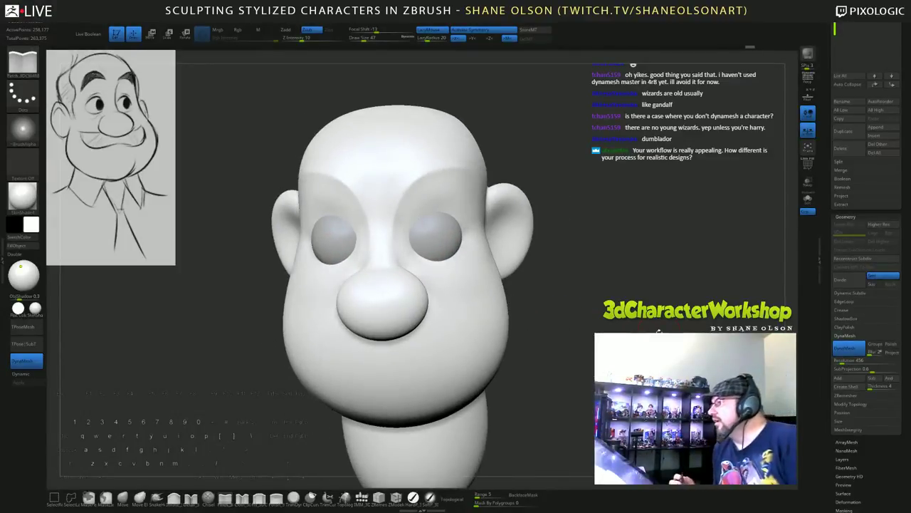
pyautogui.moveTo(610, 313)
pyautogui.keyDown('alt'); pyautogui.mouseDown()
pyautogui.moveTo(612, 283)
pyautogui.moveTo(604, 279)
pyautogui.moveTo(611, 297)
pyautogui.mouseUp(); pyautogui.keyUp('alt')
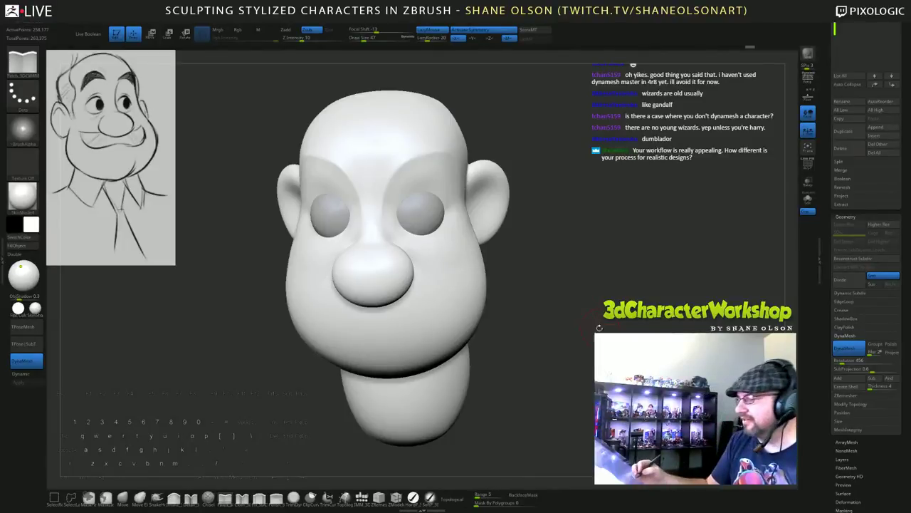
pyautogui.moveTo(583, 323); pyautogui.dragTo(541, 303)
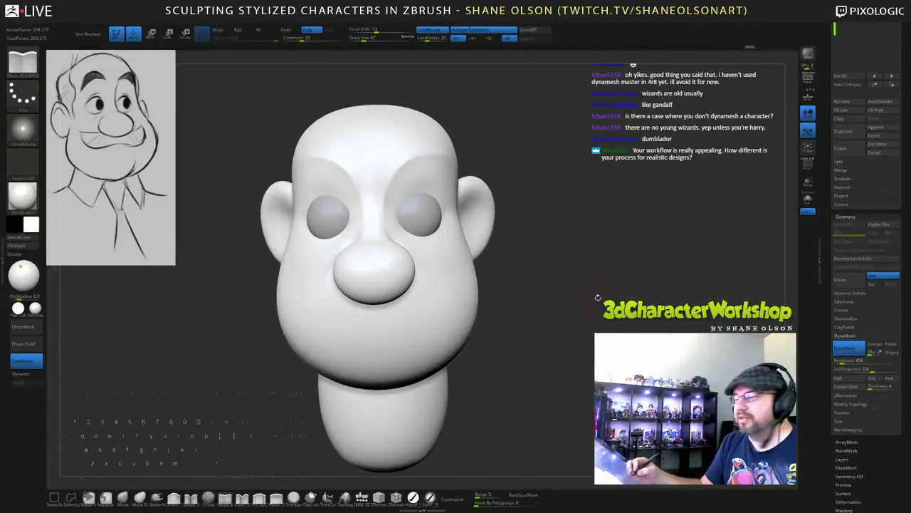
pyautogui.moveTo(533, 238); pyautogui.dragTo(514, 219)
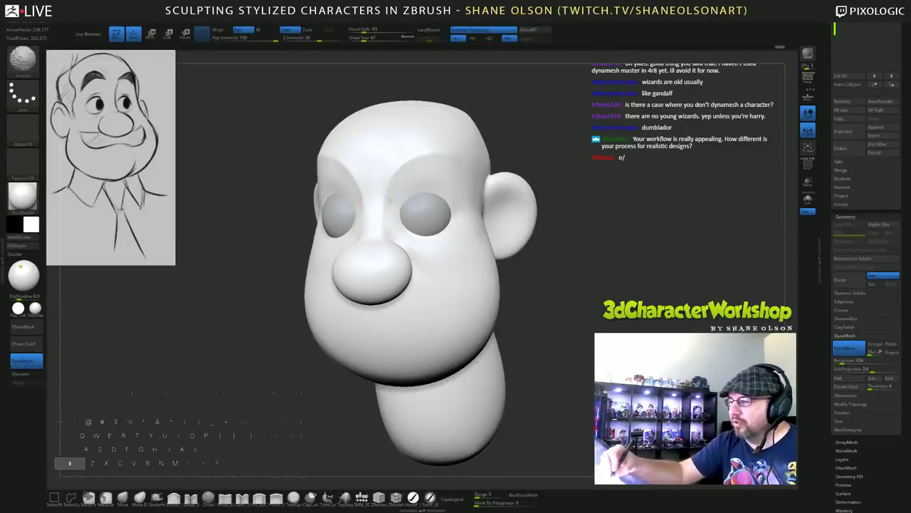
pyautogui.keyDown('shift'); pyautogui.moveTo(593, 321); pyautogui.dragTo(595, 328); pyautogui.keyUp('shift')
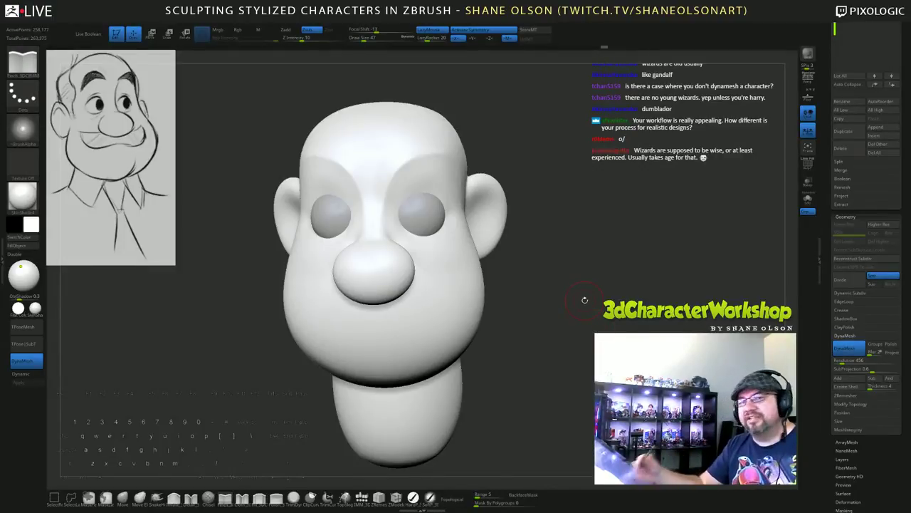
pyautogui.moveTo(584, 329); pyautogui.dragTo(527, 339)
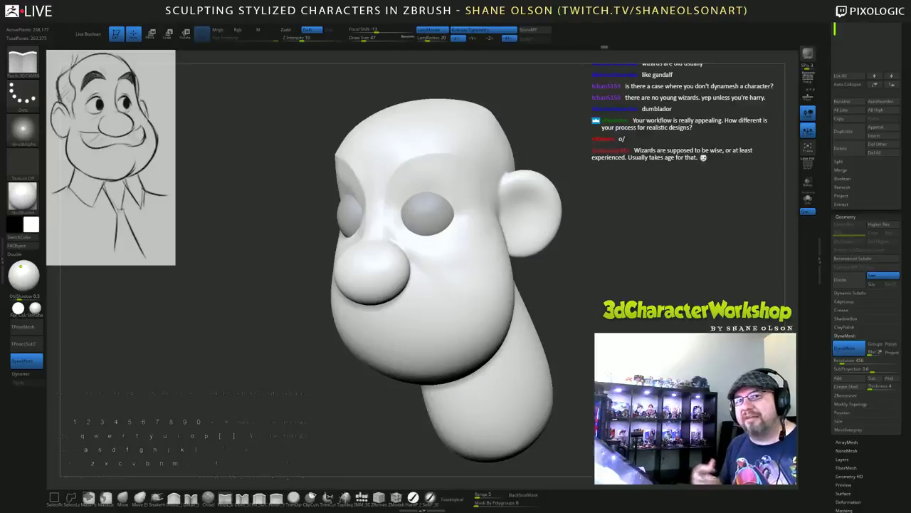
# Shape the outer ends of the eye sockets at the temples and smooth the area beside the eyes.
pyautogui.moveTo(600, 321)
pyautogui.mouseDown()
pyautogui.moveTo(578, 326)
pyautogui.moveTo(563, 284)
pyautogui.moveTo(664, 292)
pyautogui.moveTo(549, 264)
pyautogui.mouseUp()
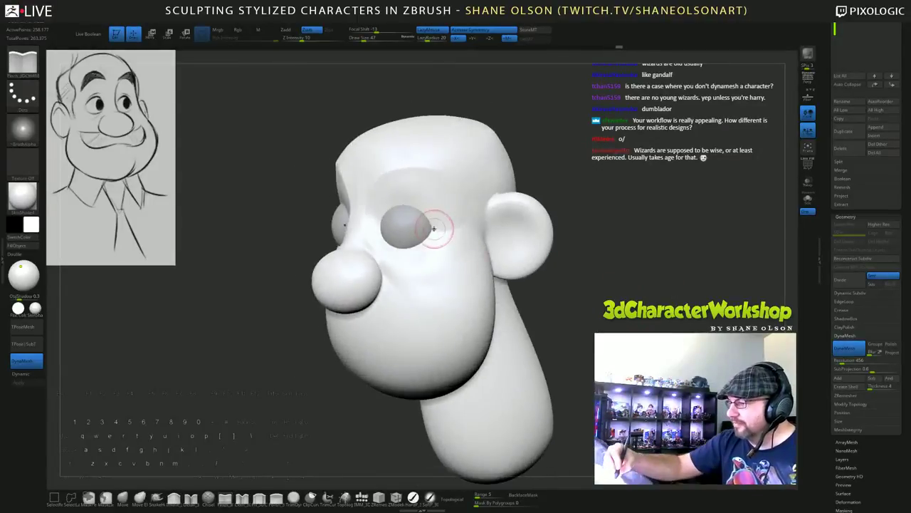
pyautogui.moveTo(462, 224); pyautogui.dragTo(471, 191)
pyautogui.moveTo(595, 294)
pyautogui.mouseDown()
pyautogui.moveTo(668, 302)
pyautogui.moveTo(596, 297)
pyautogui.mouseUp()
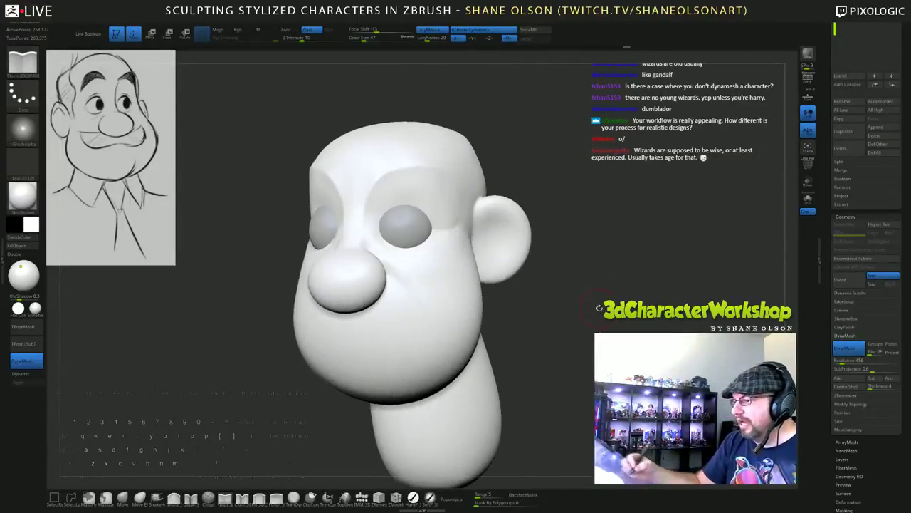
pyautogui.keyDown('shift'); pyautogui.moveTo(455, 231); pyautogui.dragTo(444, 220); pyautogui.keyUp('shift')
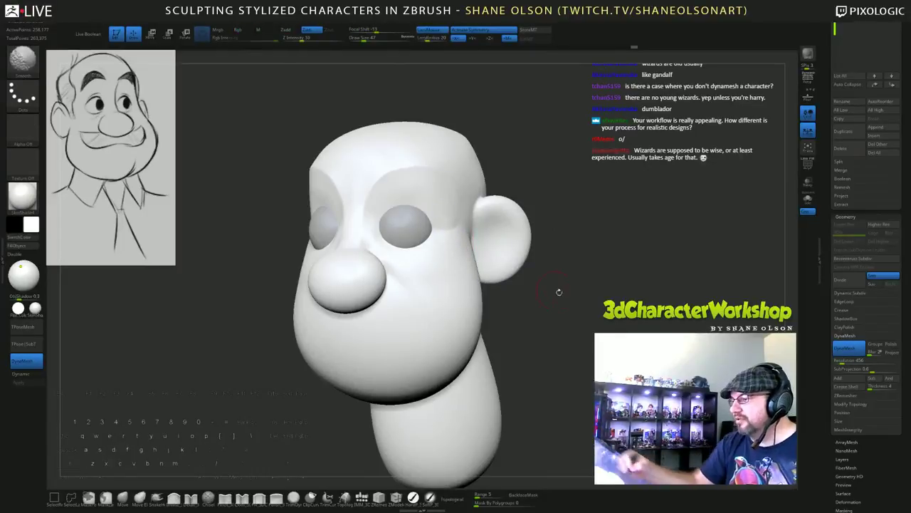
# Switch to the Fill_3DCW4R8 brush and smooth the face surface above and below the eyes.
pyautogui.moveTo(560, 291)
pyautogui.mouseDown()
pyautogui.moveTo(659, 293)
pyautogui.moveTo(551, 287)
pyautogui.mouseUp()
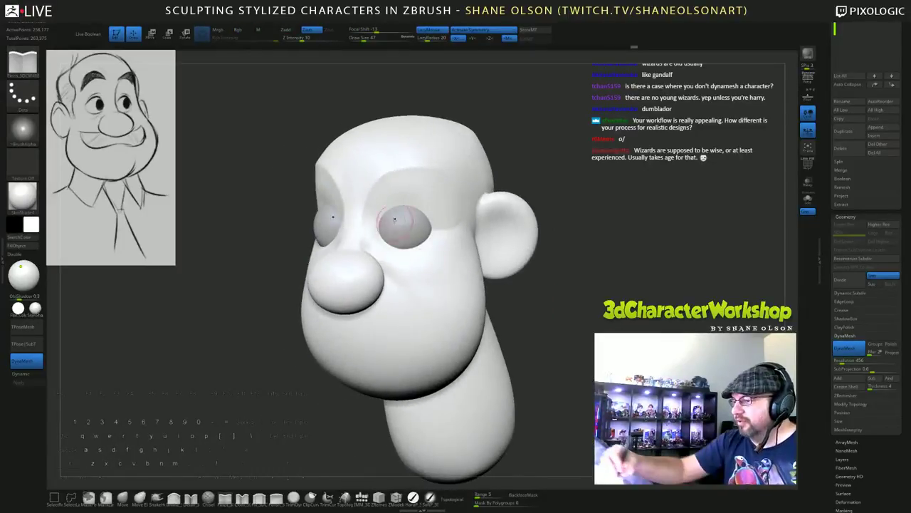
pyautogui.keyDown('alt'); pyautogui.moveTo(570, 345); pyautogui.dragTo(610, 363); pyautogui.keyUp('alt')
pyautogui.moveTo(598, 359)
pyautogui.mouseDown()
pyautogui.moveTo(632, 355)
pyautogui.moveTo(595, 370)
pyautogui.moveTo(589, 363)
pyautogui.mouseUp()
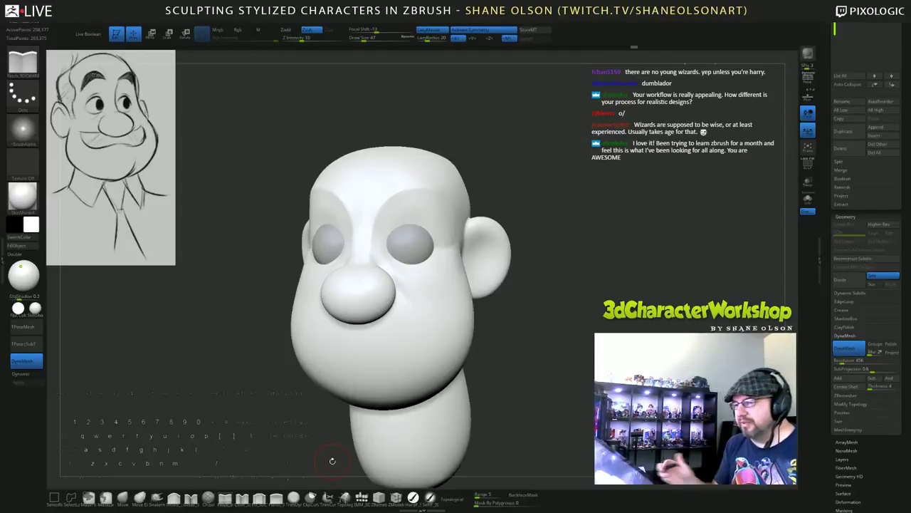
pyautogui.click(259, 497)
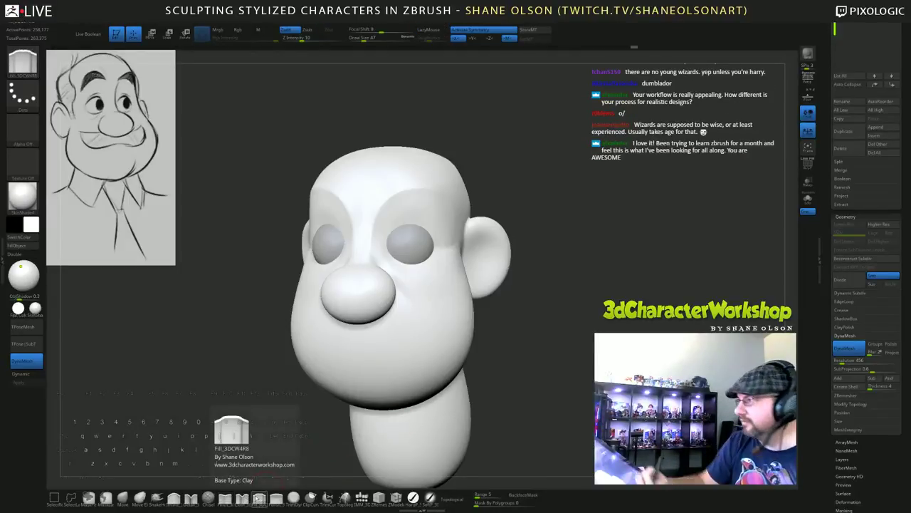
pyautogui.moveTo(593, 266)
pyautogui.keyDown('alt'); pyautogui.mouseDown()
pyautogui.moveTo(613, 297)
pyautogui.moveTo(638, 293)
pyautogui.mouseUp(); pyautogui.keyUp('alt')
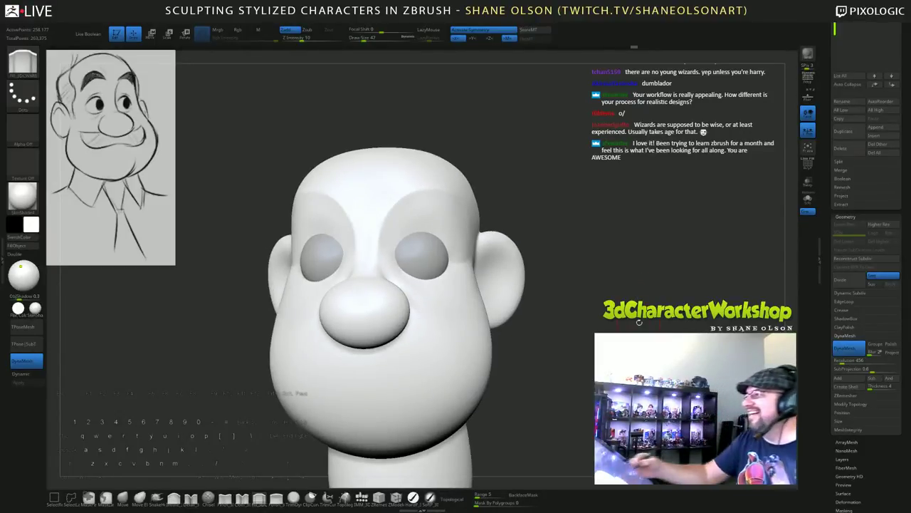
pyautogui.moveTo(586, 259)
pyautogui.keyDown('alt'); pyautogui.mouseDown()
pyautogui.moveTo(603, 237)
pyautogui.moveTo(627, 237)
pyautogui.moveTo(601, 244)
pyautogui.mouseUp(); pyautogui.keyUp('alt')
pyautogui.keyDown('shift'); pyautogui.moveTo(425, 218); pyautogui.dragTo(491, 252); pyautogui.keyUp('shift')
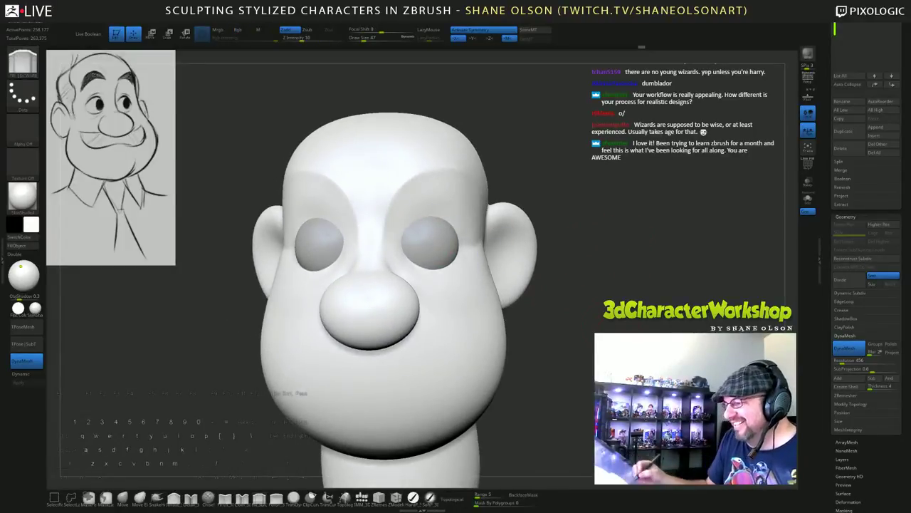
pyautogui.moveTo(599, 229); pyautogui.dragTo(563, 231)
pyautogui.keyDown('shift'); pyautogui.moveTo(417, 249); pyautogui.dragTo(495, 279); pyautogui.keyUp('shift')
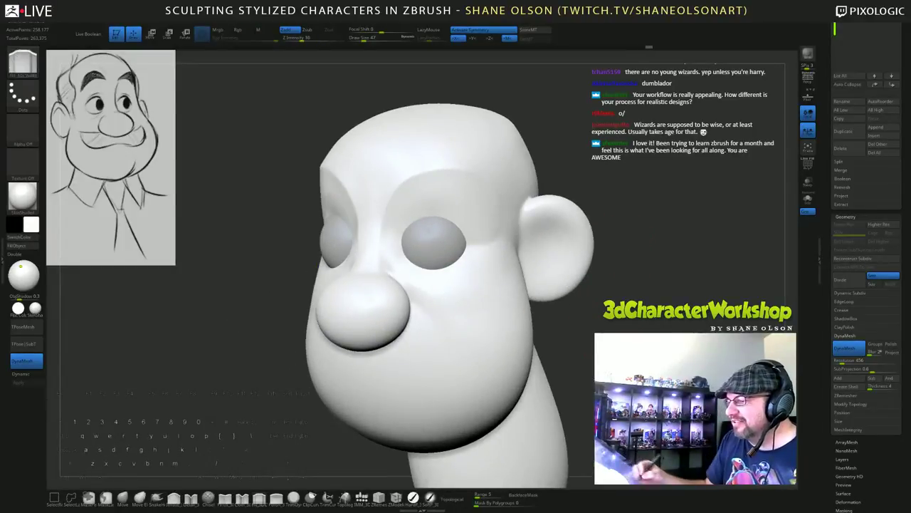
pyautogui.moveTo(225, 462); pyautogui.dragTo(245, 474)
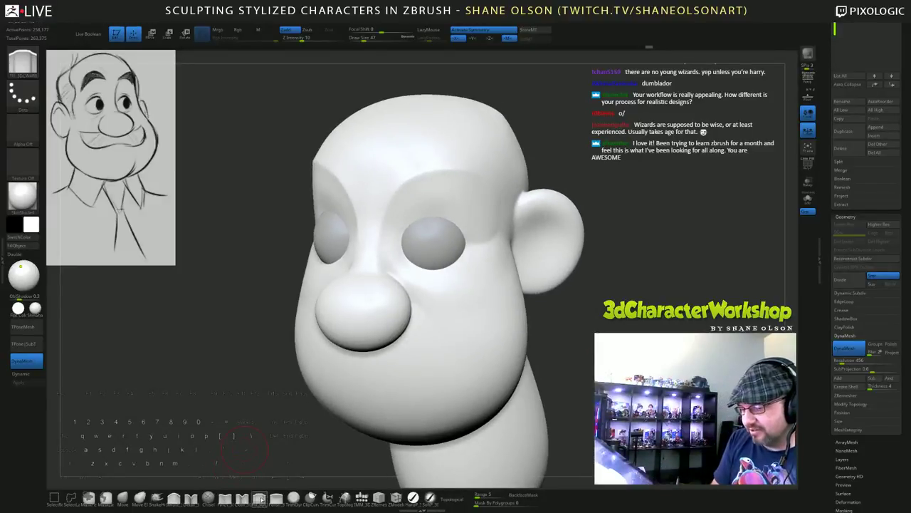
# Reduce the brush size to 27 and build up the upper eyelid rims over both eyes, undoing one unwanted stroke.
pyautogui.moveTo(596, 291); pyautogui.dragTo(606, 297)
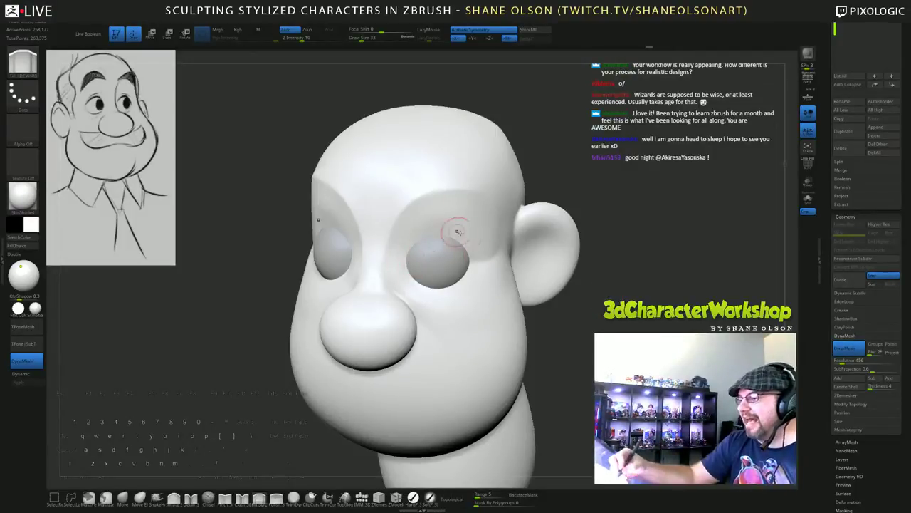
pyautogui.moveTo(465, 274)
pyautogui.mouseDown(button='right')
pyautogui.moveTo(420, 249)
pyautogui.moveTo(444, 262)
pyautogui.mouseUp(button='right')
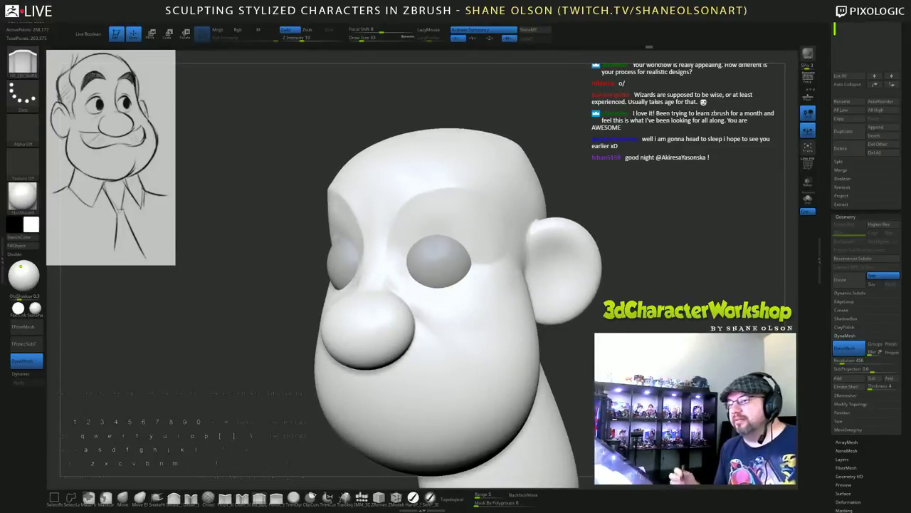
pyautogui.moveTo(444, 261); pyautogui.dragTo(464, 261, button='right')
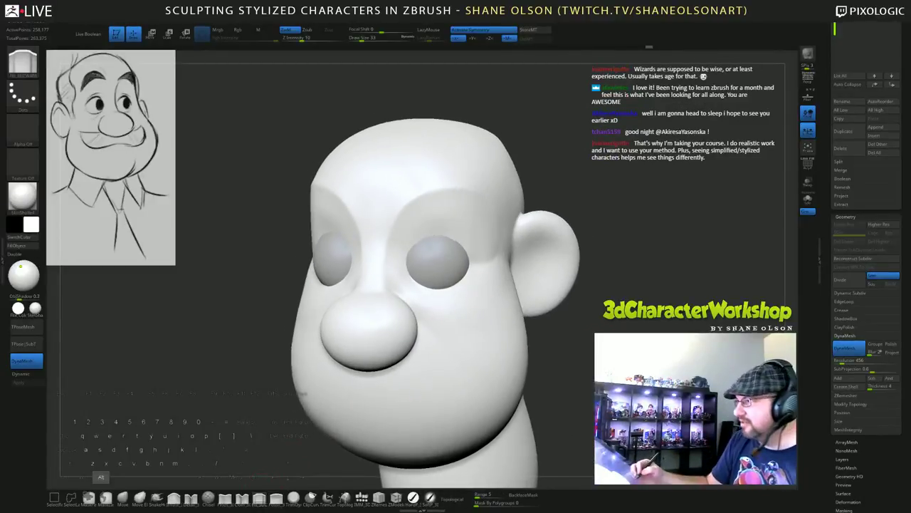
pyautogui.moveTo(673, 268)
pyautogui.keyDown('alt'); pyautogui.mouseDown()
pyautogui.moveTo(673, 290)
pyautogui.moveTo(653, 315)
pyautogui.mouseUp(); pyautogui.keyUp('alt')
pyautogui.press('s')
pyautogui.click(639, 319)
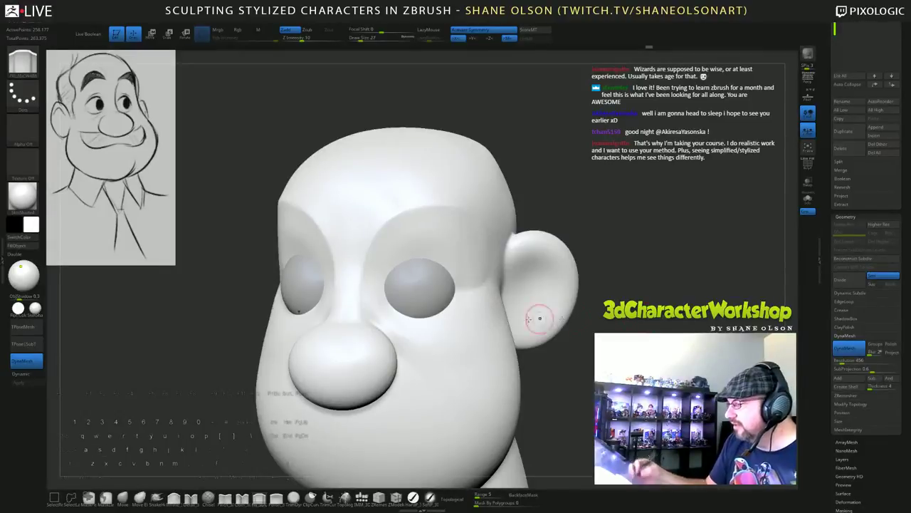
pyautogui.moveTo(390, 277)
pyautogui.mouseDown()
pyautogui.moveTo(402, 259)
pyautogui.moveTo(421, 254)
pyautogui.mouseUp()
pyautogui.moveTo(480, 282)
pyautogui.mouseDown(button='right')
pyautogui.moveTo(486, 317)
pyautogui.moveTo(457, 315)
pyautogui.mouseUp(button='right')
pyautogui.hotkey('ctrl', 'z')
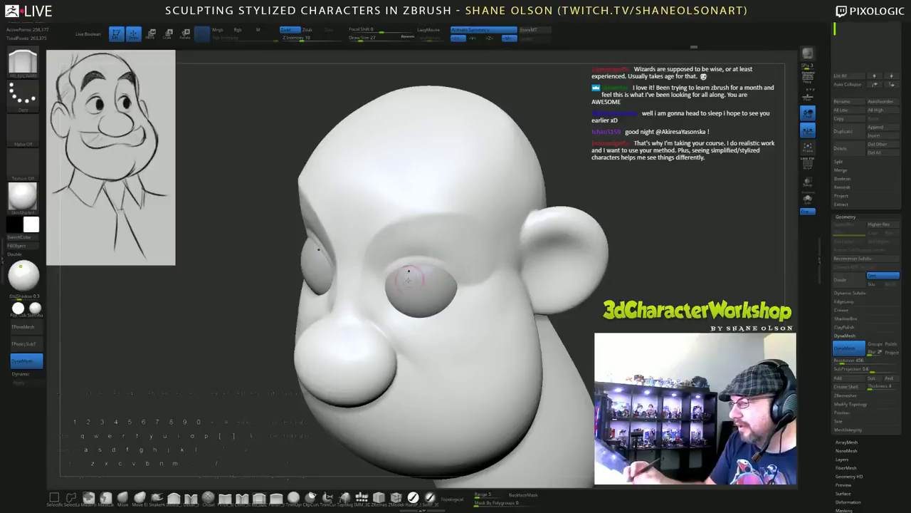
pyautogui.moveTo(468, 305); pyautogui.dragTo(560, 338, button='right')
pyautogui.moveTo(589, 369); pyautogui.dragTo(487, 334, button='right')
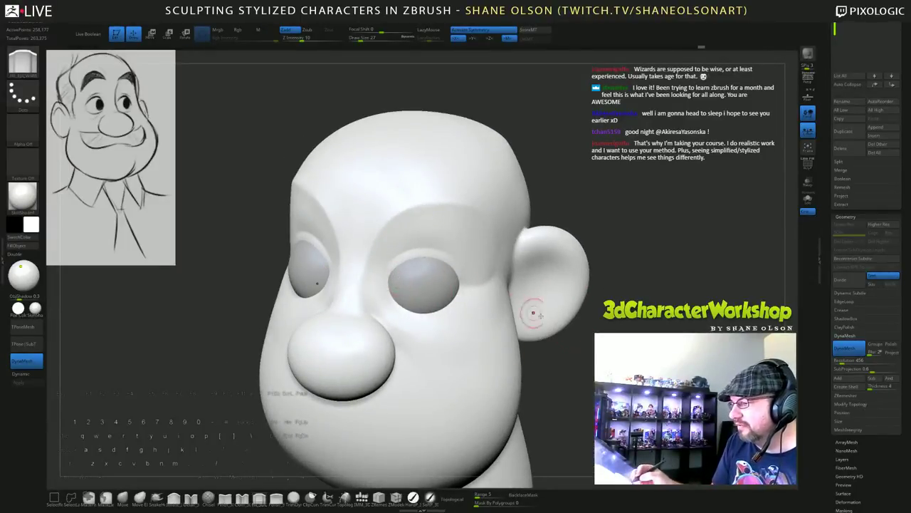
pyautogui.moveTo(569, 339); pyautogui.dragTo(514, 326, button='right')
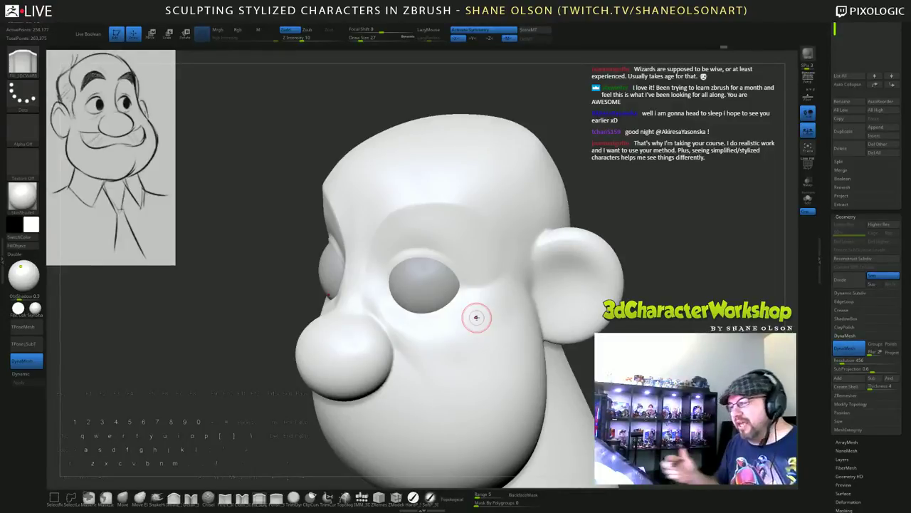
# Refine the upper eyelid rims over both eyes, shaping them from the inner corners near the nose to the outer corners.
pyautogui.moveTo(274, 288); pyautogui.dragTo(391, 286)
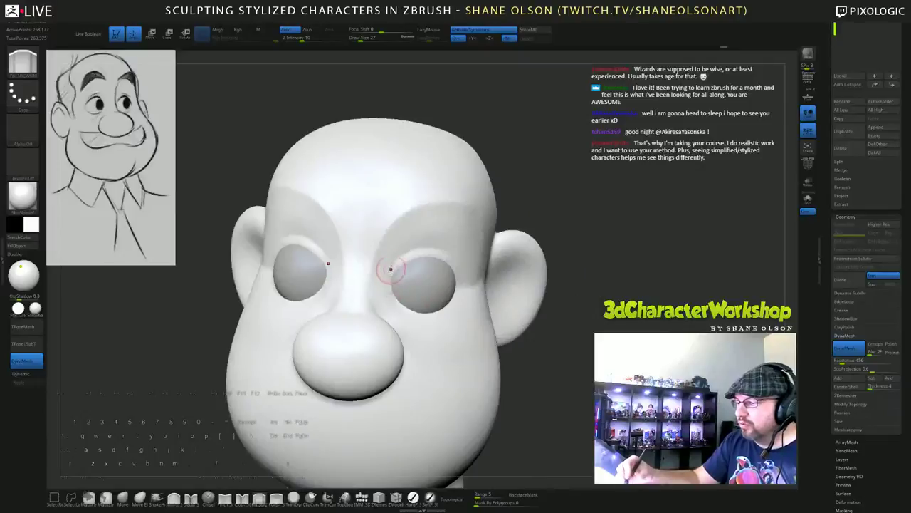
pyautogui.moveTo(391, 278); pyautogui.dragTo(472, 262, button='right')
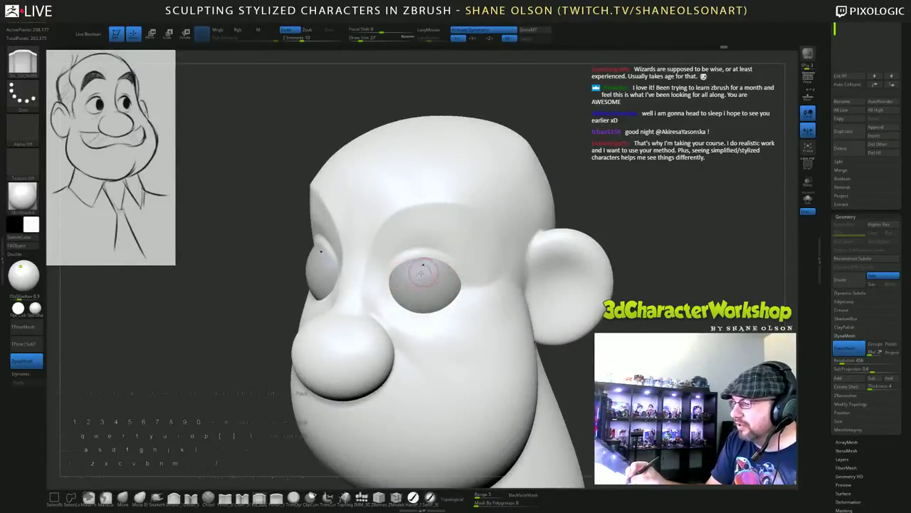
pyautogui.moveTo(434, 285)
pyautogui.mouseDown(button='right')
pyautogui.moveTo(458, 299)
pyautogui.moveTo(429, 276)
pyautogui.mouseUp(button='right')
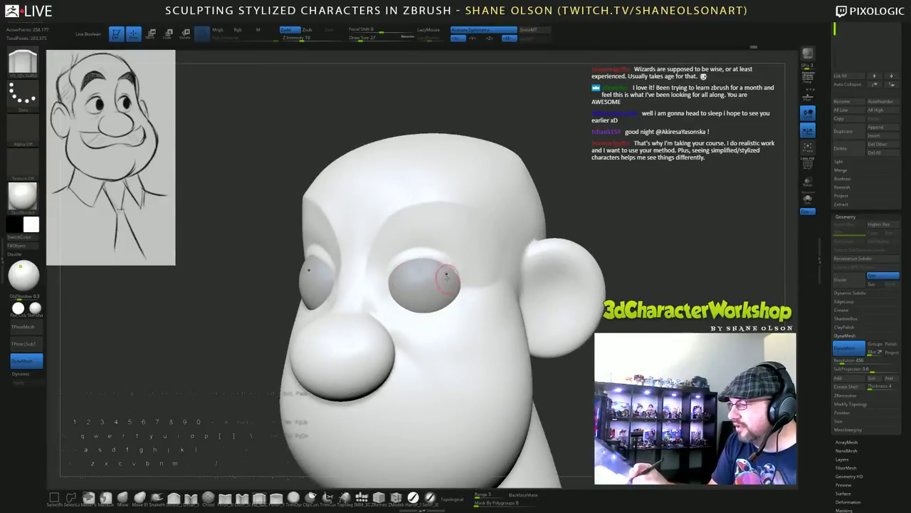
pyautogui.moveTo(443, 280); pyautogui.dragTo(423, 277, button='right')
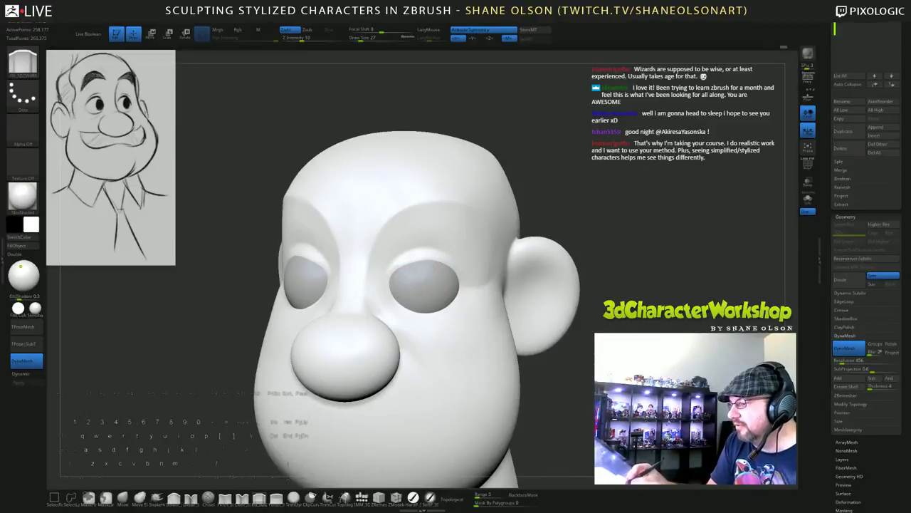
pyautogui.moveTo(470, 302); pyautogui.dragTo(430, 276, button='right')
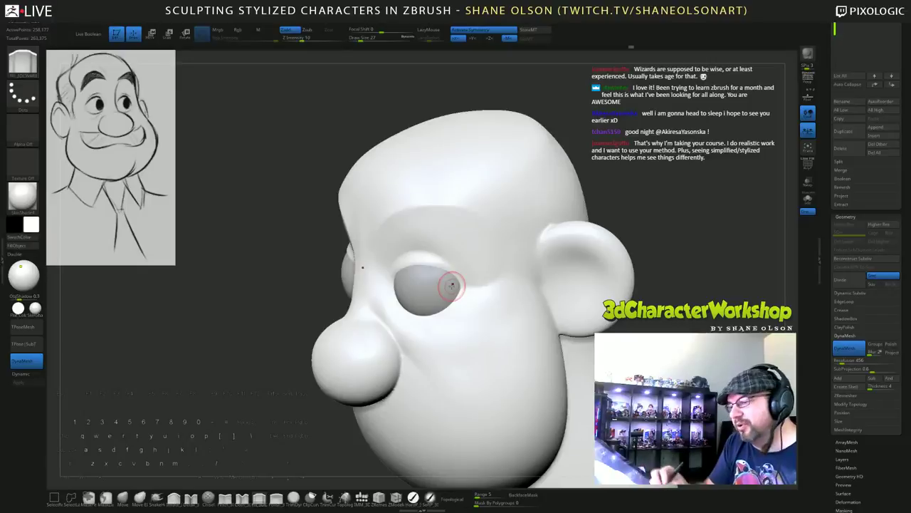
pyautogui.moveTo(451, 285); pyautogui.dragTo(400, 288, button='right')
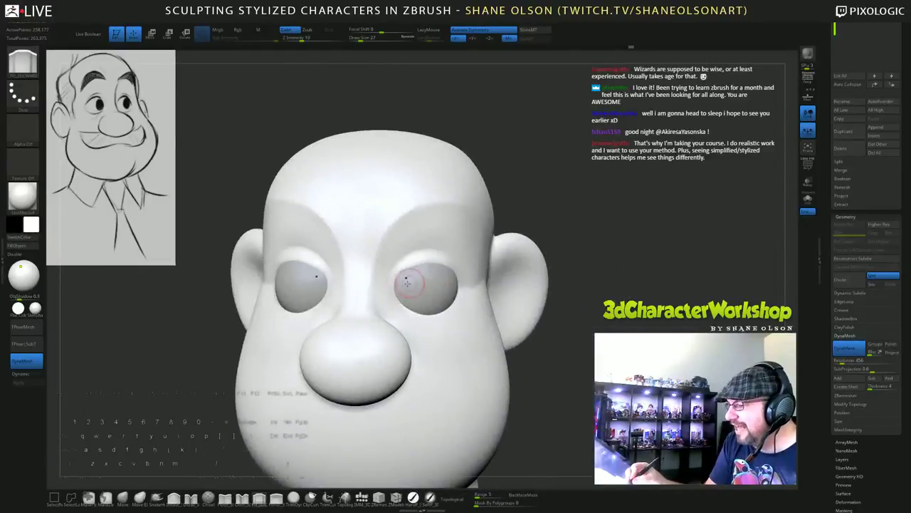
# Build up thin lower eyelid rims beneath both eyes and smooth them into the surrounding cheeks.
pyautogui.moveTo(459, 291)
pyautogui.mouseDown(button='right')
pyautogui.moveTo(437, 294)
pyautogui.moveTo(510, 298)
pyautogui.moveTo(435, 294)
pyautogui.moveTo(470, 296)
pyautogui.moveTo(467, 284)
pyautogui.moveTo(468, 298)
pyautogui.mouseUp(button='right')
pyautogui.moveTo(388, 306); pyautogui.dragTo(420, 328, button='right')
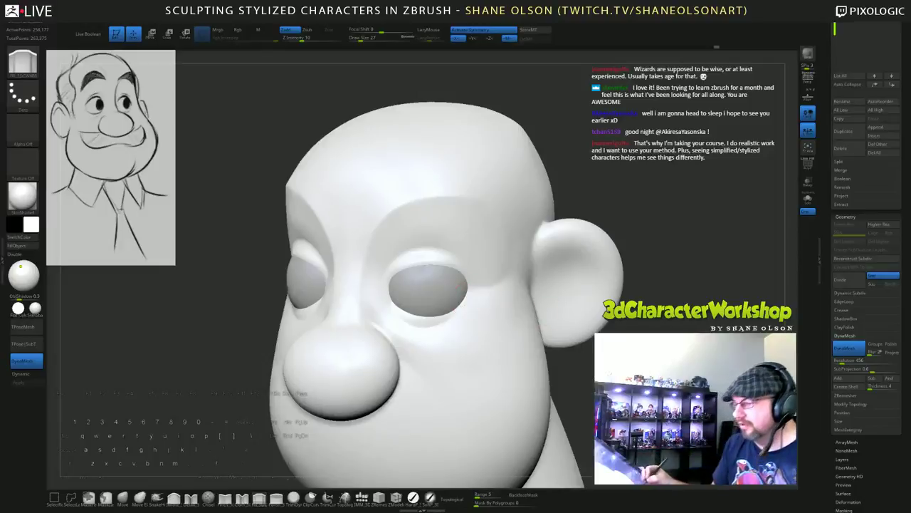
pyautogui.moveTo(462, 296)
pyautogui.mouseDown(button='right')
pyautogui.moveTo(520, 296)
pyautogui.moveTo(459, 290)
pyautogui.moveTo(462, 310)
pyautogui.moveTo(478, 326)
pyautogui.mouseUp(button='right')
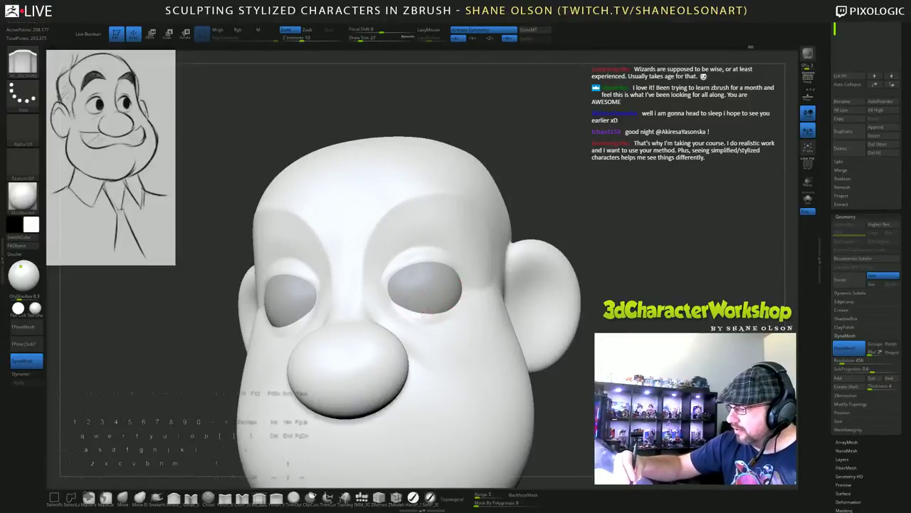
pyautogui.moveTo(475, 321)
pyautogui.mouseDown(button='right')
pyautogui.moveTo(427, 317)
pyautogui.moveTo(447, 314)
pyautogui.moveTo(447, 278)
pyautogui.moveTo(527, 279)
pyautogui.moveTo(434, 279)
pyautogui.mouseUp(button='right')
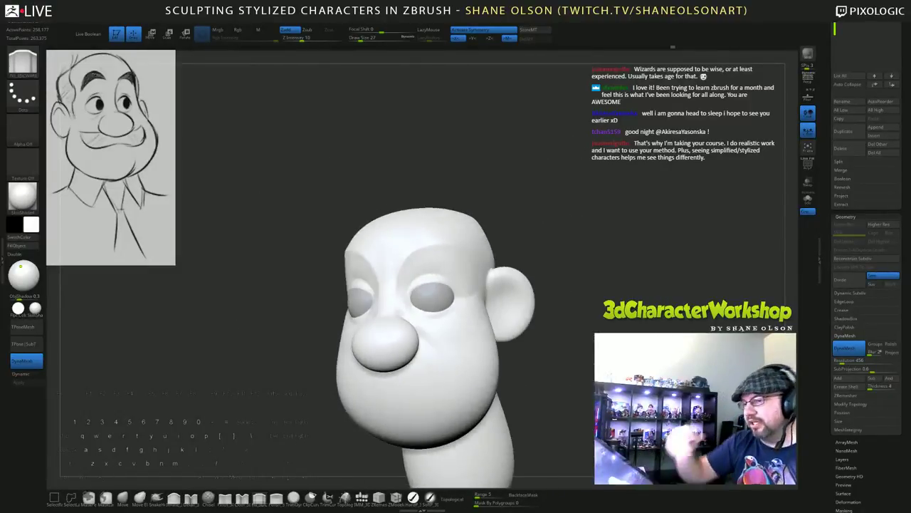
pyautogui.moveTo(548, 262); pyautogui.dragTo(514, 326, button='right')
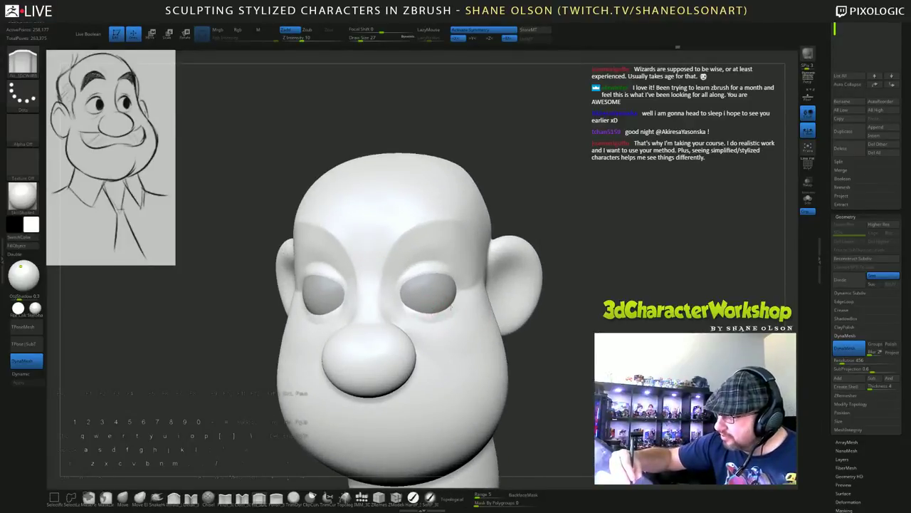
pyautogui.moveTo(436, 313); pyautogui.dragTo(420, 322, button='right')
pyautogui.moveTo(478, 303)
pyautogui.keyDown('shift'); pyautogui.mouseDown()
pyautogui.moveTo(459, 316)
pyautogui.moveTo(464, 326)
pyautogui.mouseUp(); pyautogui.keyUp('shift')
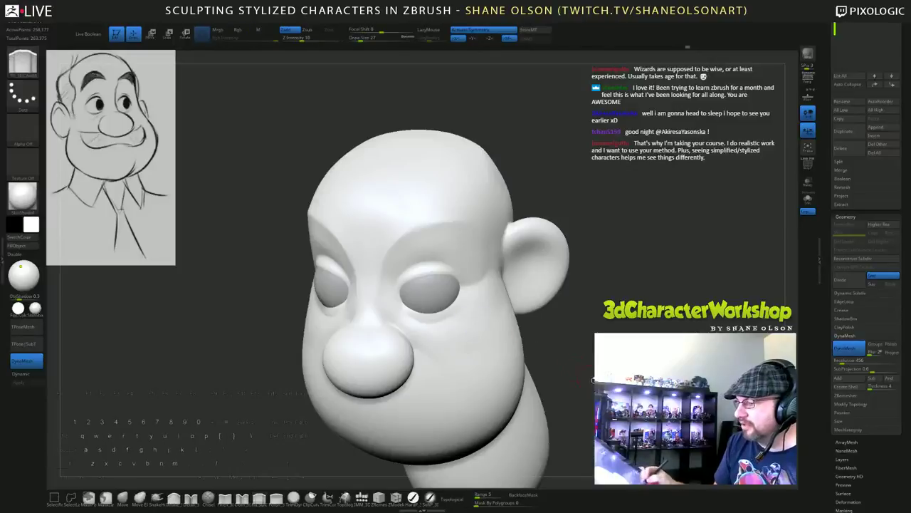
pyautogui.moveTo(465, 326)
pyautogui.mouseDown(button='right')
pyautogui.moveTo(541, 321)
pyautogui.moveTo(589, 386)
pyautogui.moveTo(555, 409)
pyautogui.moveTo(555, 435)
pyautogui.mouseUp(button='right')
# Switch to a LazyMouse brush and define the fold above the upper eyelids, from the inner corners outward.
pyautogui.click(225, 497)
pyautogui.moveTo(555, 399)
pyautogui.keyDown('alt'); pyautogui.mouseDown(button='right')
pyautogui.moveTo(537, 441)
pyautogui.moveTo(523, 442)
pyautogui.moveTo(561, 442)
pyautogui.mouseUp(button='right'); pyautogui.keyUp('alt')
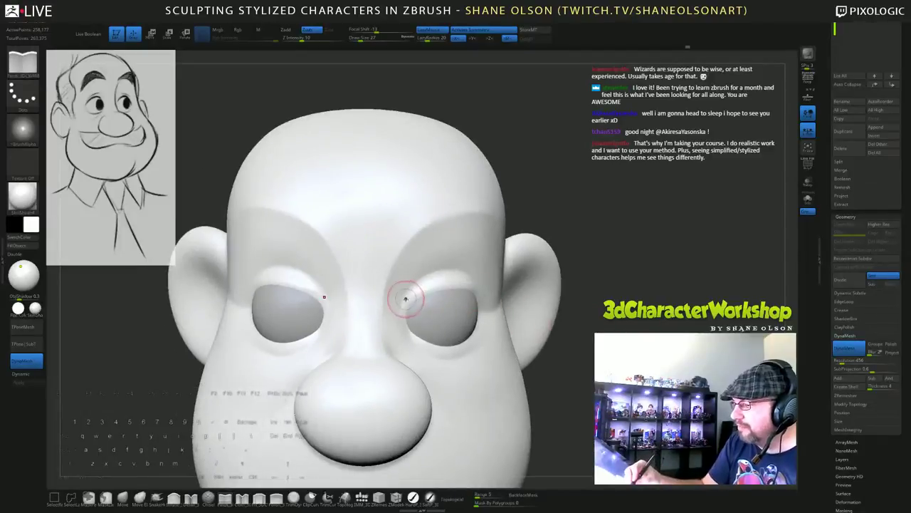
pyautogui.moveTo(402, 300)
pyautogui.mouseDown()
pyautogui.moveTo(467, 270)
pyautogui.moveTo(480, 281)
pyautogui.mouseUp()
pyautogui.moveTo(556, 399); pyautogui.dragTo(478, 399, button='right')
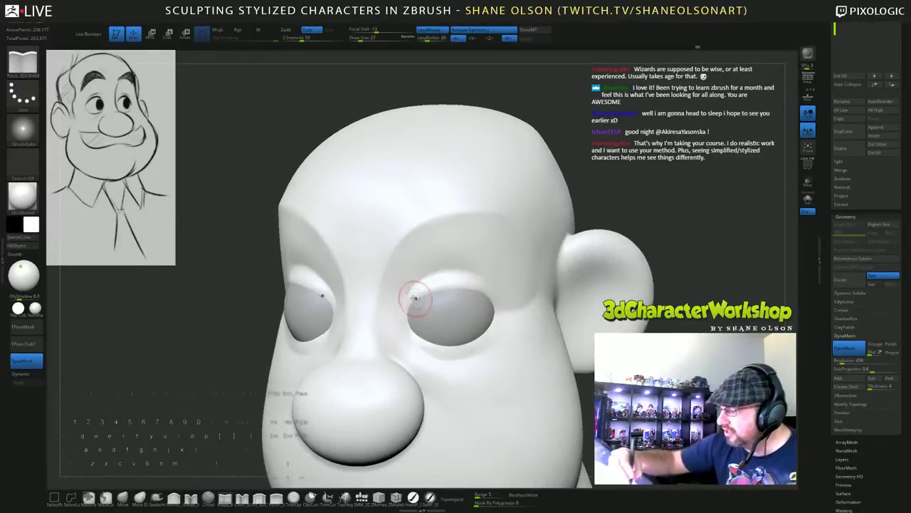
pyautogui.moveTo(403, 302); pyautogui.dragTo(409, 290)
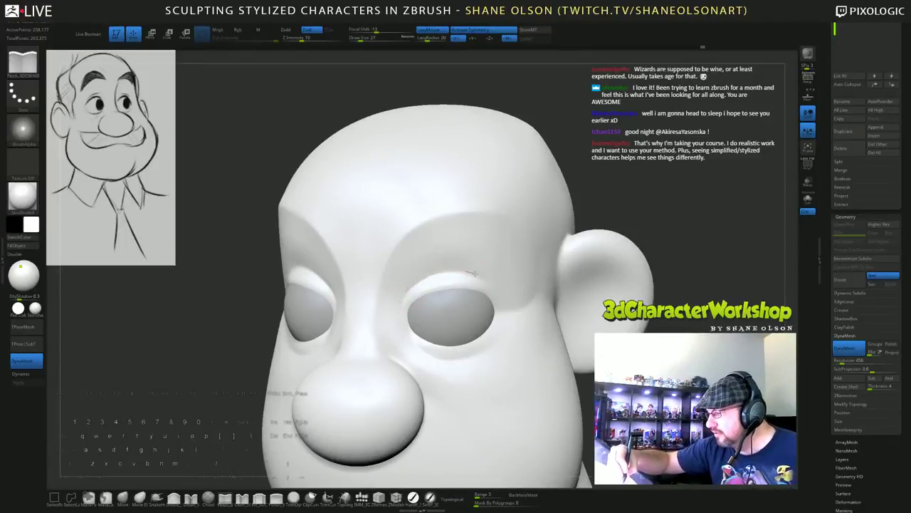
pyautogui.moveTo(475, 273); pyautogui.dragTo(484, 279)
pyautogui.moveTo(553, 346)
pyautogui.mouseDown(button='right')
pyautogui.moveTo(676, 346)
pyautogui.moveTo(605, 346)
pyautogui.moveTo(431, 301)
pyautogui.mouseUp(button='right')
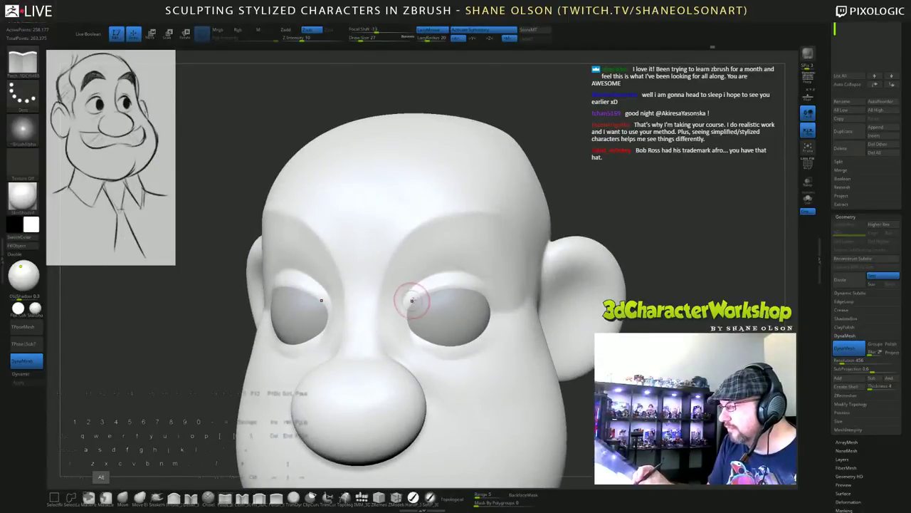
pyautogui.keyDown('alt'); pyautogui.moveTo(413, 300); pyautogui.dragTo(443, 284); pyautogui.keyUp('alt')
# Sharpen the upper eyelid edges where they meet the eyeballs on both sides.
pyautogui.moveTo(513, 317); pyautogui.dragTo(641, 320, button='right')
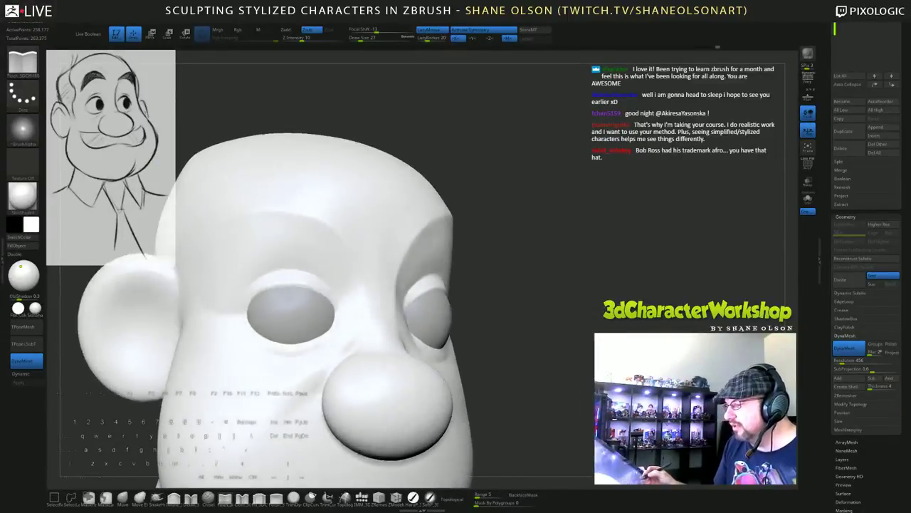
pyautogui.moveTo(562, 306); pyautogui.dragTo(404, 318, button='right')
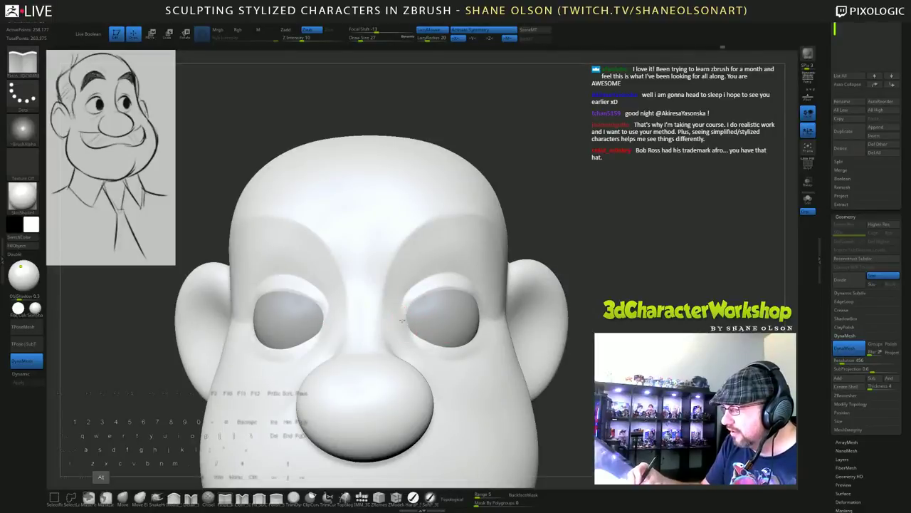
pyautogui.moveTo(527, 332); pyautogui.dragTo(400, 335, button='right')
pyautogui.keyDown('alt'); pyautogui.moveTo(439, 288); pyautogui.dragTo(457, 287); pyautogui.keyUp('alt')
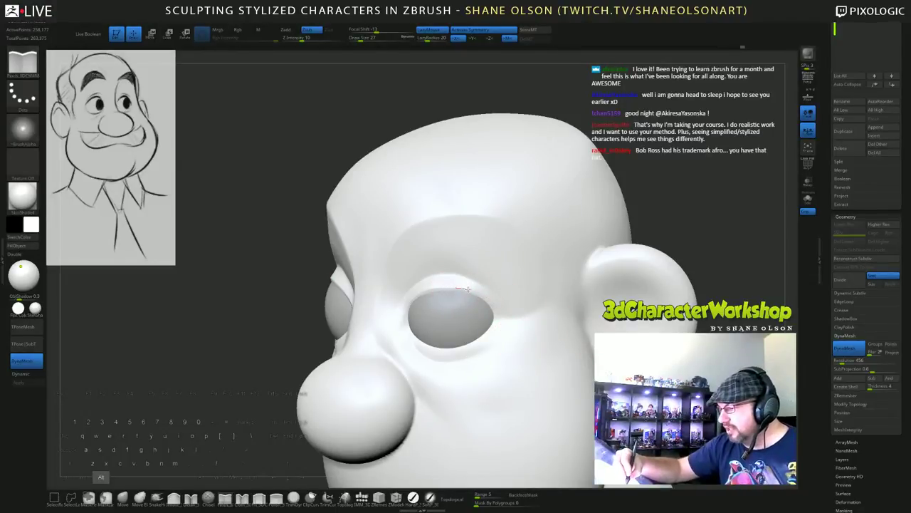
pyautogui.moveTo(507, 312)
pyautogui.mouseDown(button='right')
pyautogui.moveTo(571, 308)
pyautogui.moveTo(483, 327)
pyautogui.moveTo(520, 321)
pyautogui.mouseUp(button='right')
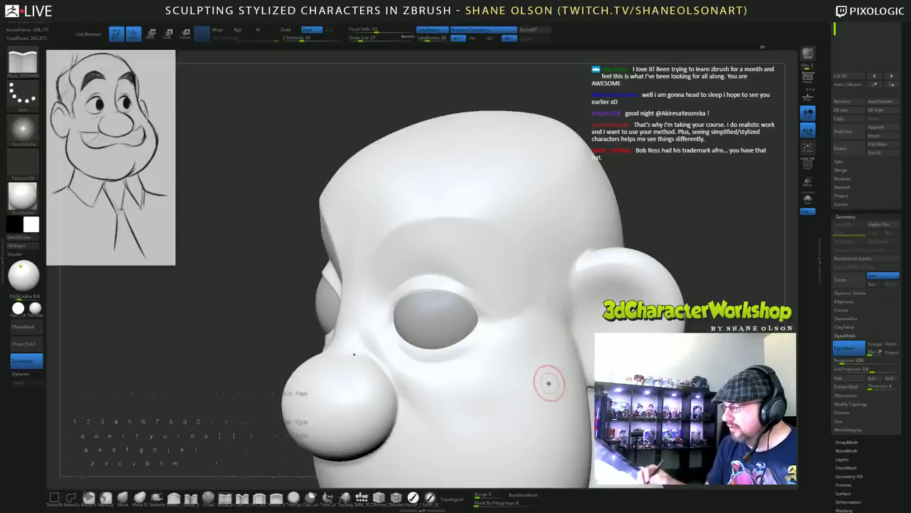
# Crisp up the creases around the eyelids, including the inner eye corners and the lower lid rims.
pyautogui.moveTo(548, 382)
pyautogui.mouseDown(button='right')
pyautogui.moveTo(627, 388)
pyautogui.moveTo(556, 383)
pyautogui.mouseUp(button='right')
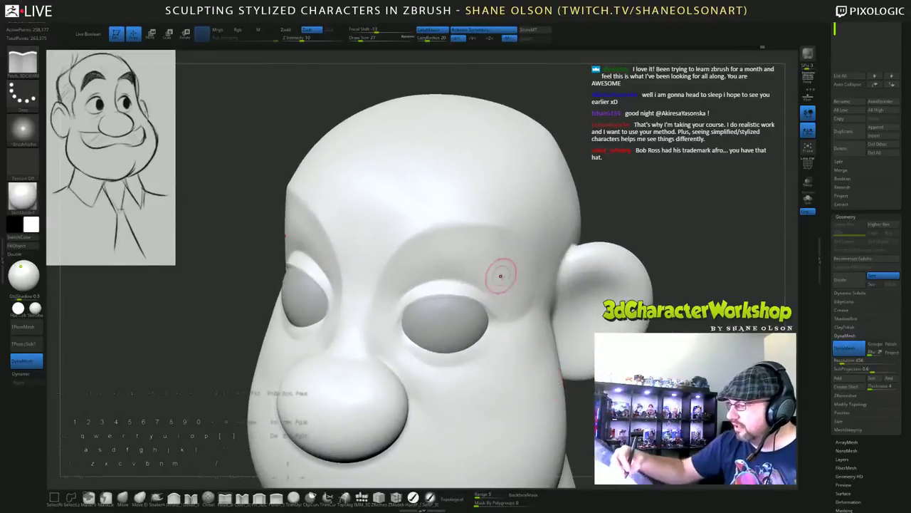
pyautogui.moveTo(441, 271); pyautogui.dragTo(417, 280, button='right')
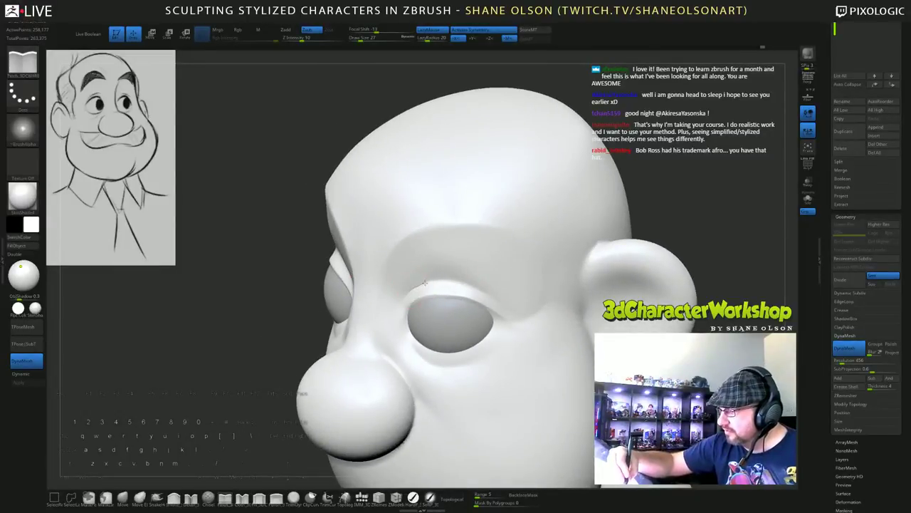
pyautogui.moveTo(569, 336); pyautogui.dragTo(484, 321, button='right')
pyautogui.moveTo(548, 313); pyautogui.dragTo(463, 316, button='right')
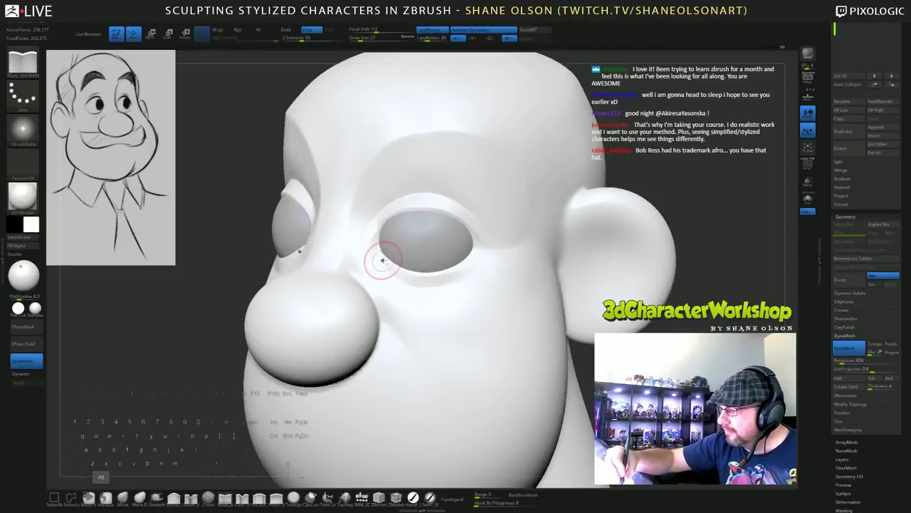
pyautogui.moveTo(503, 342); pyautogui.dragTo(499, 302, button='right')
pyautogui.moveTo(592, 259); pyautogui.dragTo(504, 355)
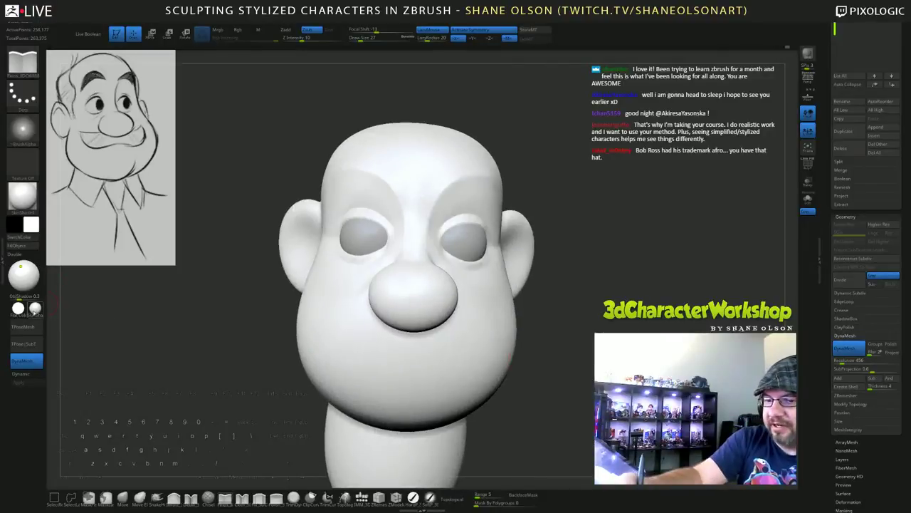
# Replace the white skin material on the head with a darker gray MatCap material.
pyautogui.click(34, 308)
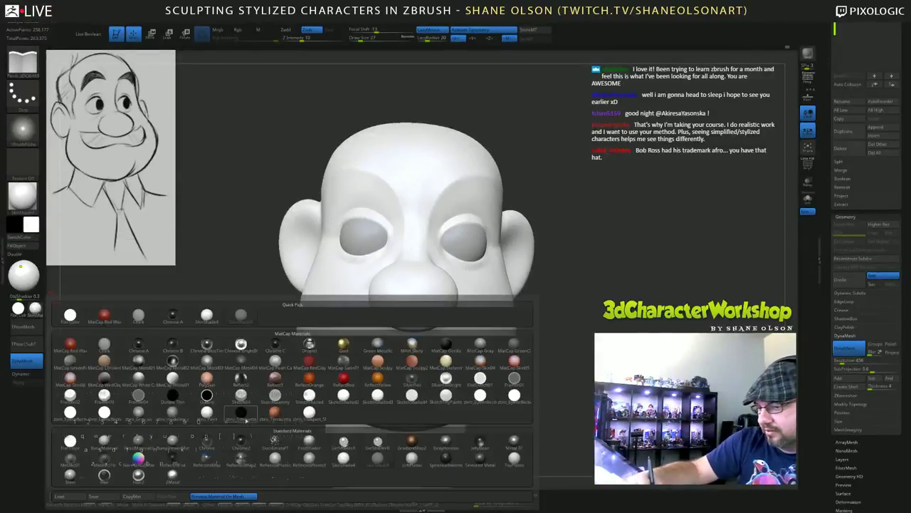
pyautogui.click(165, 413)
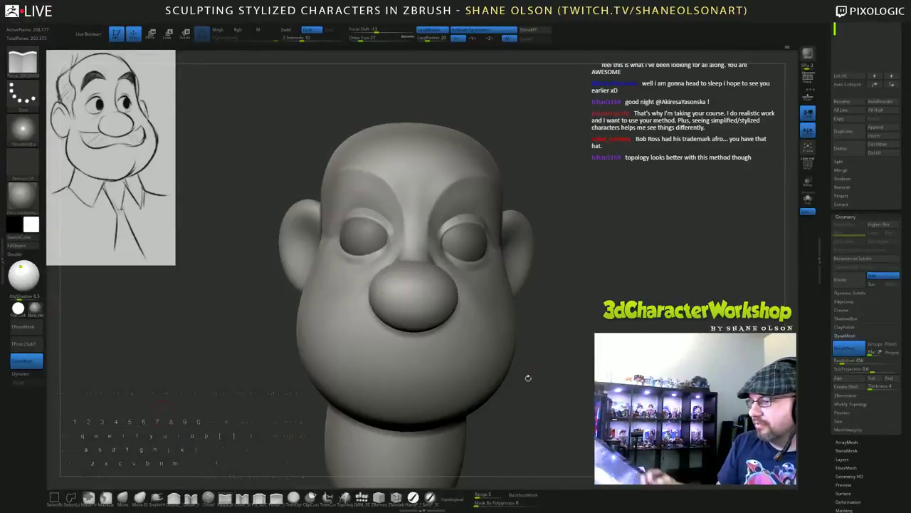
pyautogui.moveTo(529, 378)
pyautogui.mouseDown()
pyautogui.moveTo(614, 383)
pyautogui.moveTo(523, 382)
pyautogui.moveTo(534, 382)
pyautogui.mouseUp()
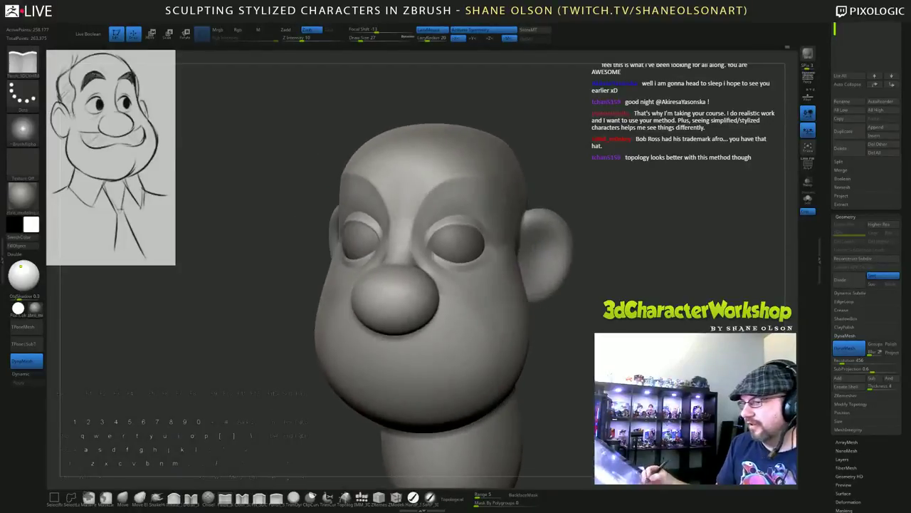
pyautogui.click(34, 311)
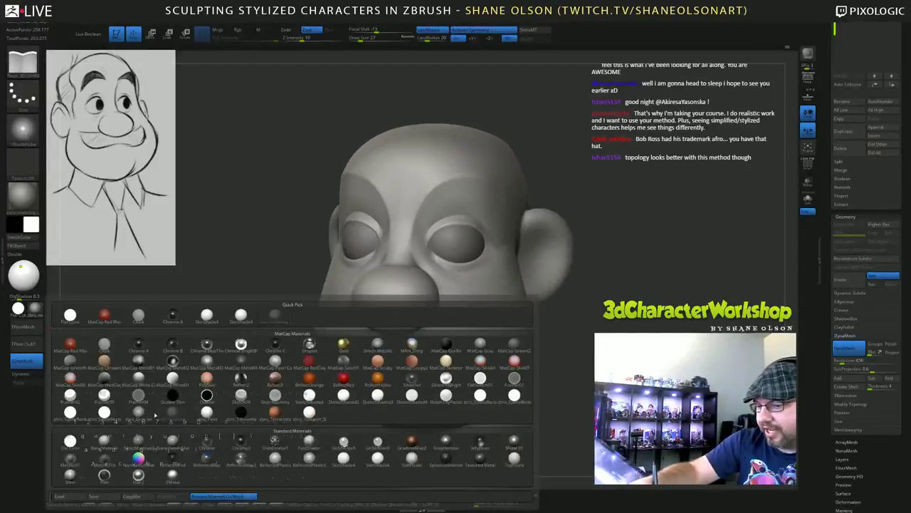
pyautogui.click(146, 416)
pyautogui.moveTo(530, 381)
pyautogui.mouseDown()
pyautogui.moveTo(602, 382)
pyautogui.moveTo(559, 381)
pyautogui.moveTo(528, 364)
pyautogui.moveTo(528, 399)
pyautogui.moveTo(535, 373)
pyautogui.mouseUp()
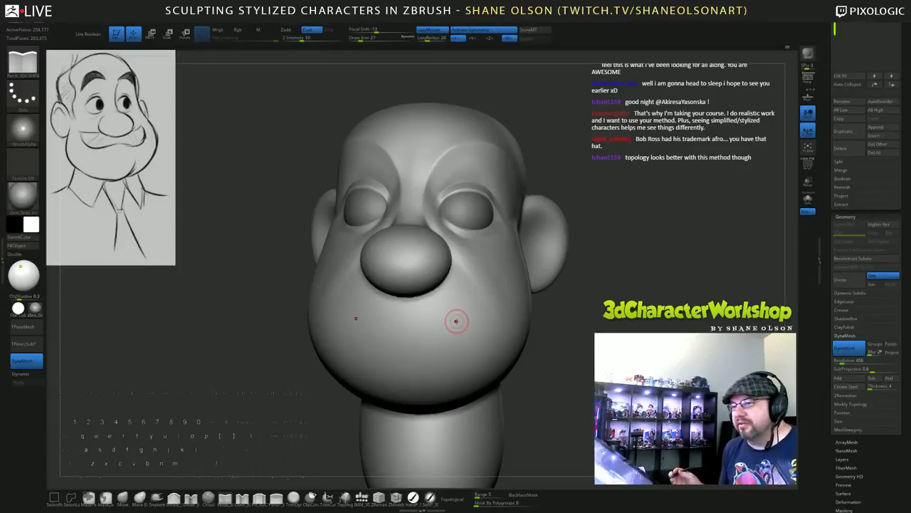
# Examine the eyelids and overall head form in the gray material from front and three-quarter views, undoing one stroke near the eyes.
pyautogui.moveTo(456, 321)
pyautogui.mouseDown(button='right')
pyautogui.moveTo(544, 321)
pyautogui.moveTo(505, 323)
pyautogui.mouseUp(button='right')
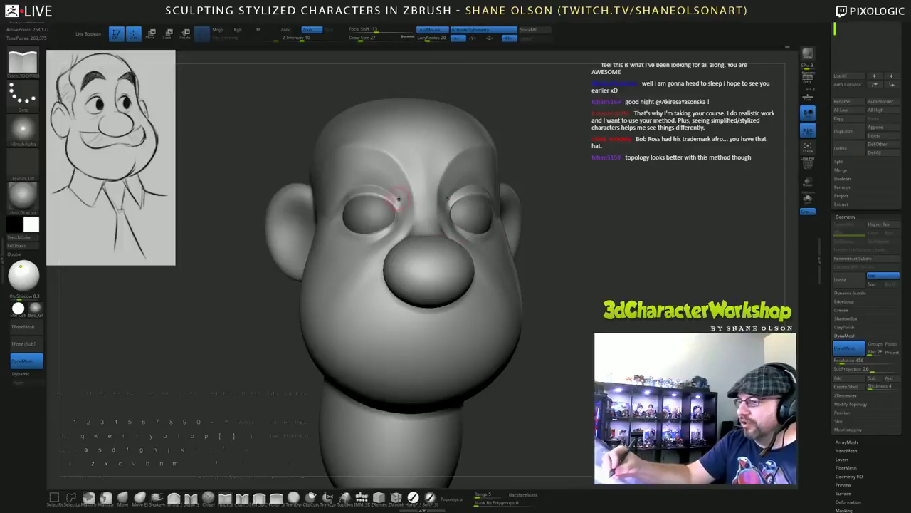
pyautogui.moveTo(402, 254); pyautogui.dragTo(333, 255, button='right')
pyautogui.moveTo(451, 210); pyautogui.dragTo(497, 211, button='right')
pyautogui.hotkey('ctrl', 'z')
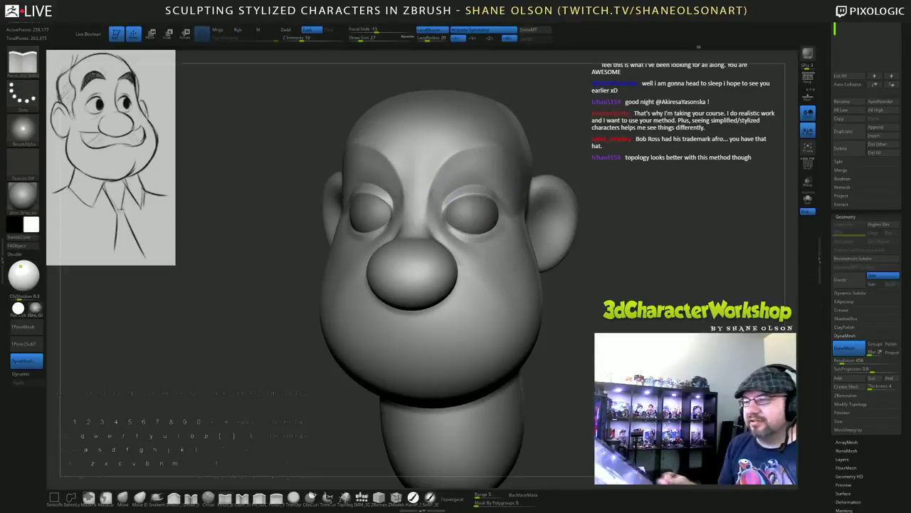
pyautogui.keyDown('alt'); pyautogui.moveTo(443, 192); pyautogui.dragTo(443, 160, button='right'); pyautogui.keyUp('alt')
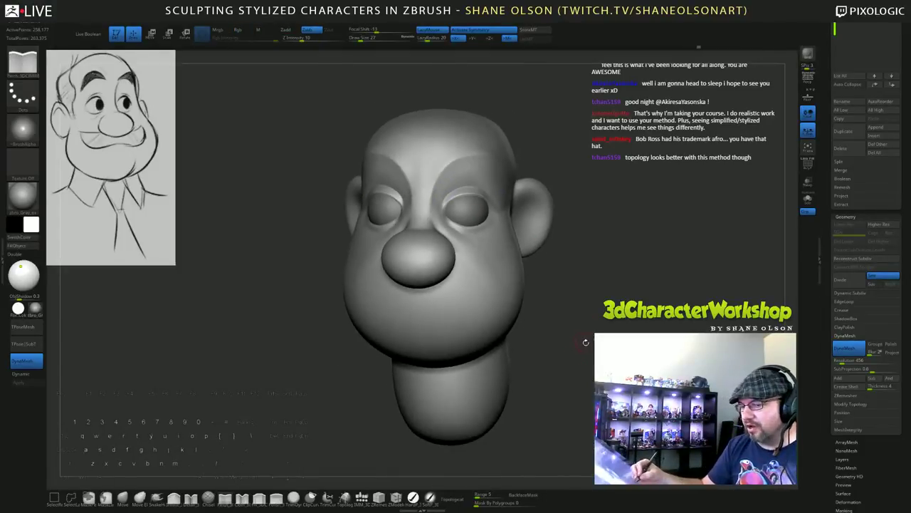
pyautogui.keyDown('shift'); pyautogui.moveTo(586, 343); pyautogui.dragTo(588, 337); pyautogui.keyUp('shift')
pyautogui.moveTo(586, 350); pyautogui.dragTo(590, 381, button='right')
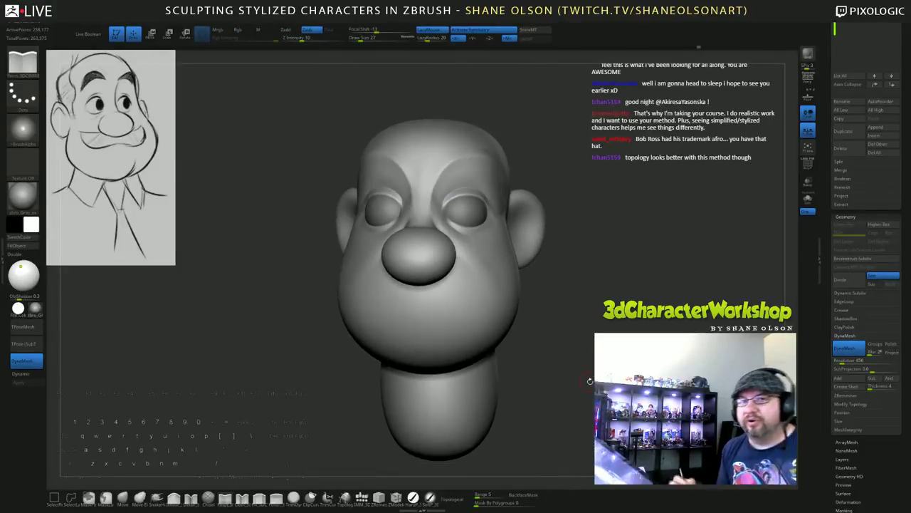
pyautogui.moveTo(563, 363); pyautogui.dragTo(593, 365)
# Refine the crease above the upper eyelids with a smaller brush at draw size 33.
pyautogui.press('s')
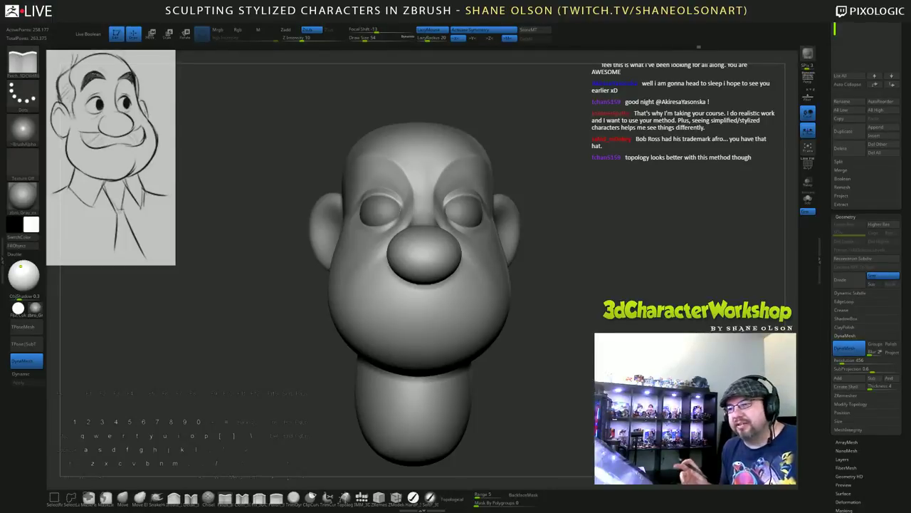
pyautogui.moveTo(587, 287); pyautogui.dragTo(576, 282)
pyautogui.moveTo(628, 258)
pyautogui.keyDown('alt'); pyautogui.mouseDown()
pyautogui.moveTo(634, 183)
pyautogui.moveTo(489, 204)
pyautogui.mouseUp(); pyautogui.keyUp('alt')
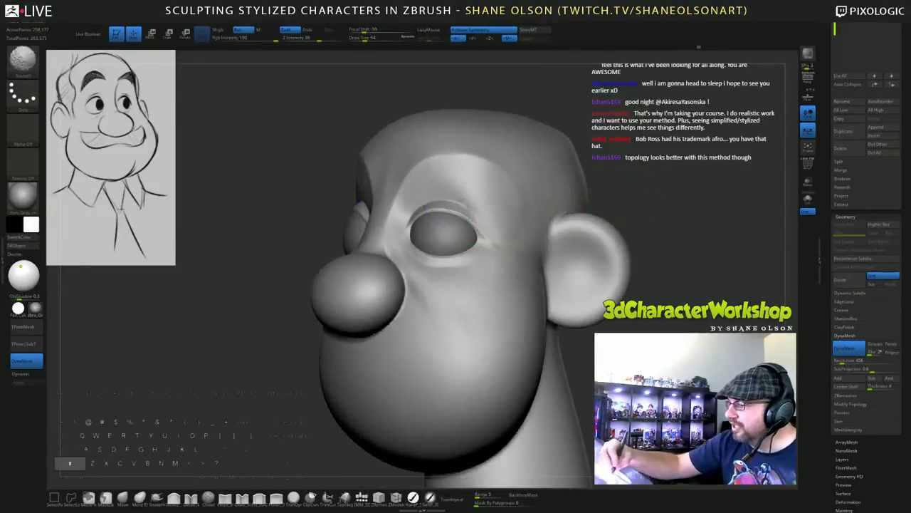
pyautogui.keyDown('alt'); pyautogui.moveTo(634, 194); pyautogui.dragTo(632, 160); pyautogui.keyUp('alt')
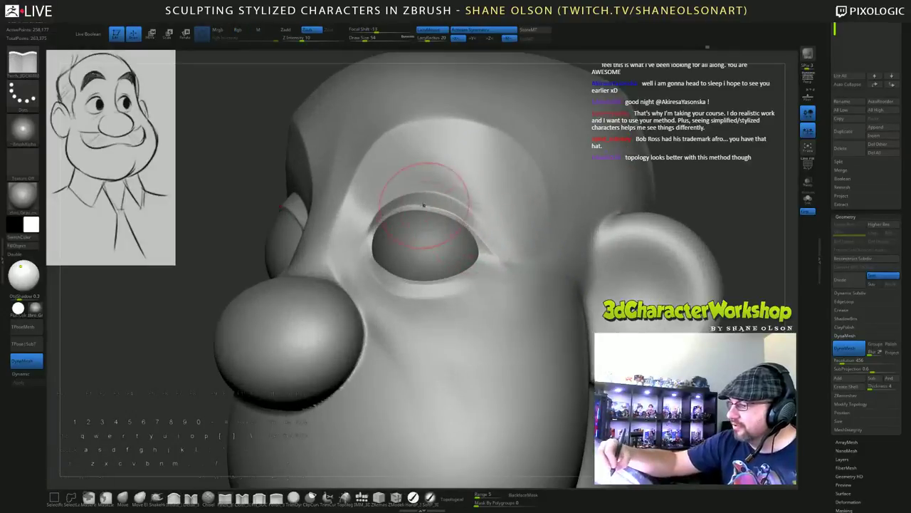
pyautogui.press('s')
pyautogui.moveTo(426, 205); pyautogui.dragTo(421, 206)
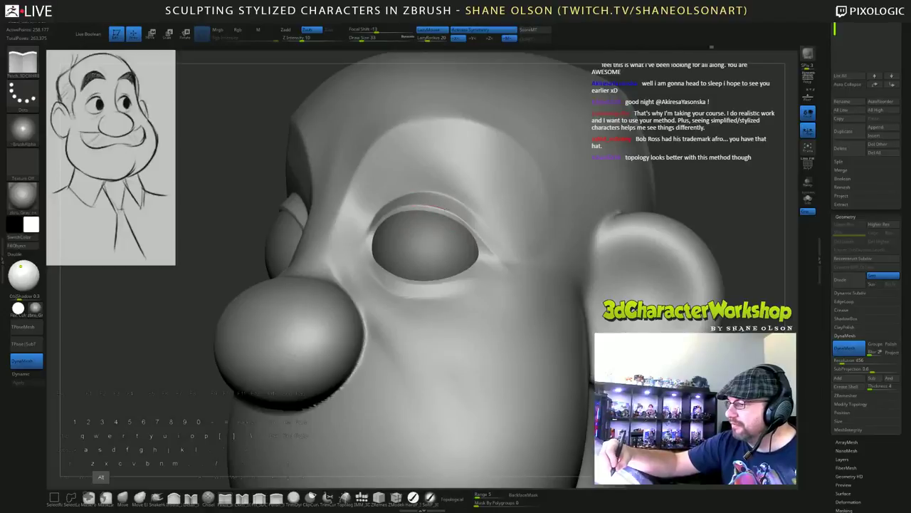
pyautogui.moveTo(498, 257); pyautogui.dragTo(407, 253, button='right')
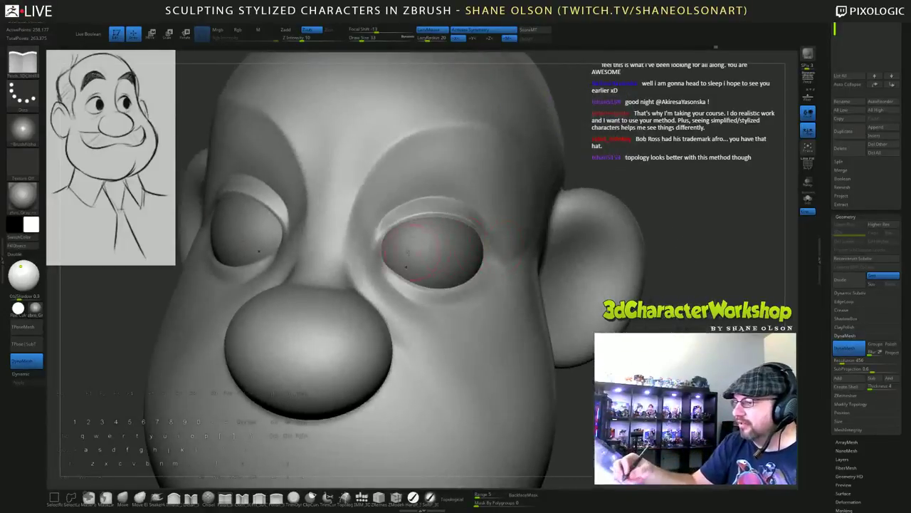
pyautogui.keyDown('ctrl'); pyautogui.moveTo(474, 303); pyautogui.dragTo(456, 265, button='right'); pyautogui.keyUp('ctrl')
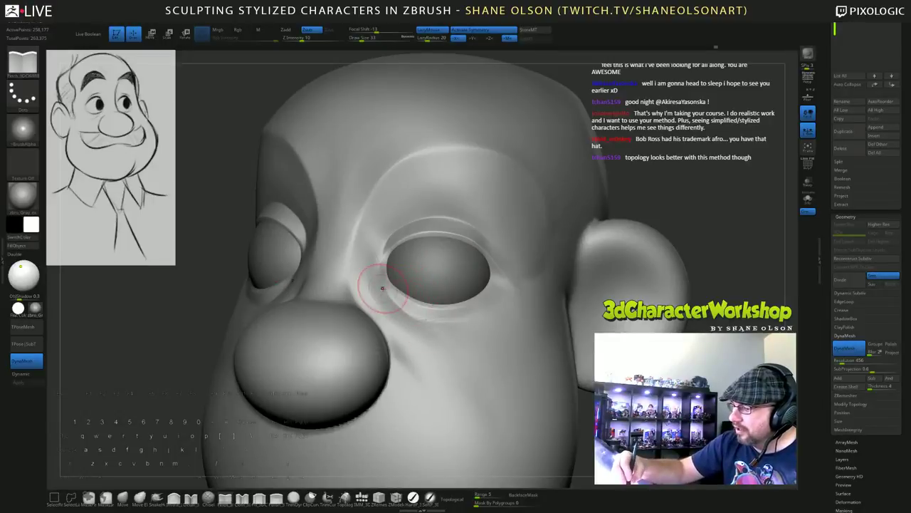
# Examine the refined eyelids, nose and cheeks from both three-quarter sides and from the front.
pyautogui.keyDown('ctrl'); pyautogui.moveTo(506, 371); pyautogui.dragTo(654, 335, button='right'); pyautogui.keyUp('ctrl')
pyautogui.moveTo(653, 335); pyautogui.dragTo(590, 392)
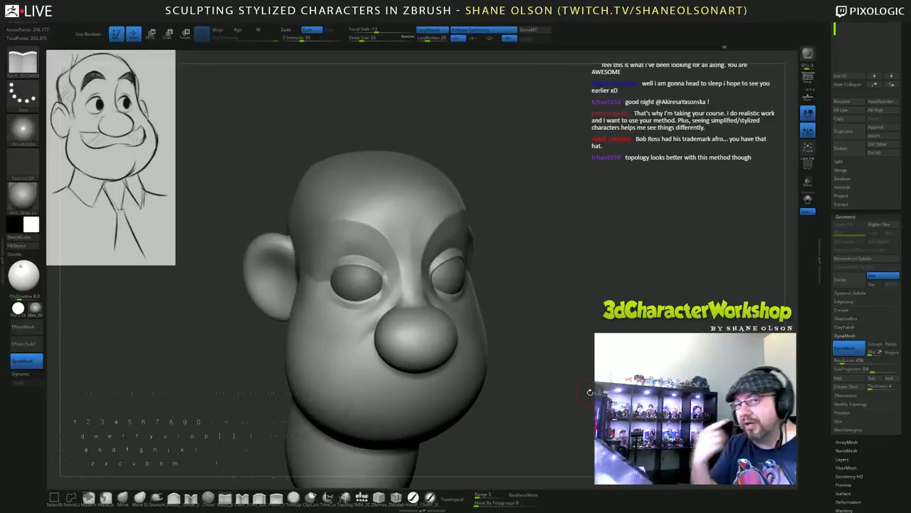
pyautogui.moveTo(589, 392); pyautogui.dragTo(411, 308, button='right')
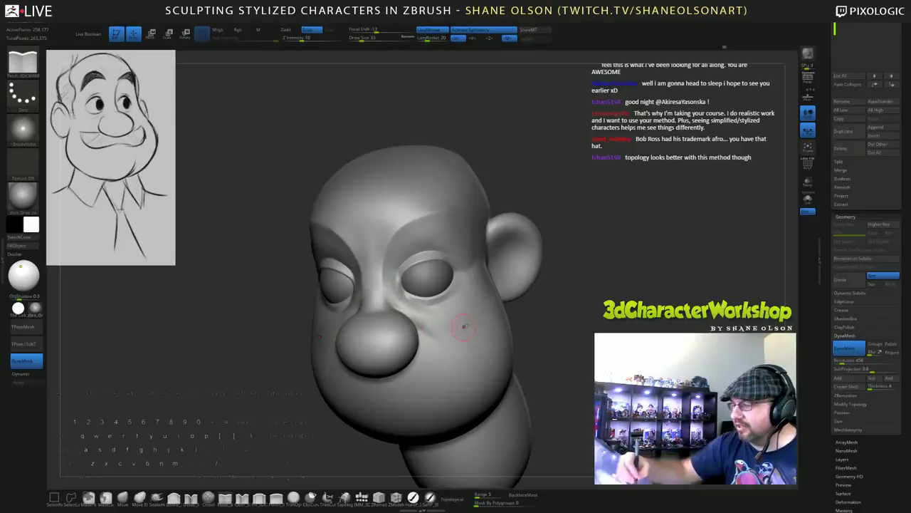
pyautogui.moveTo(464, 326)
pyautogui.mouseDown(button='right')
pyautogui.moveTo(545, 324)
pyautogui.moveTo(478, 326)
pyautogui.mouseUp(button='right')
pyautogui.moveTo(601, 356); pyautogui.dragTo(621, 356)
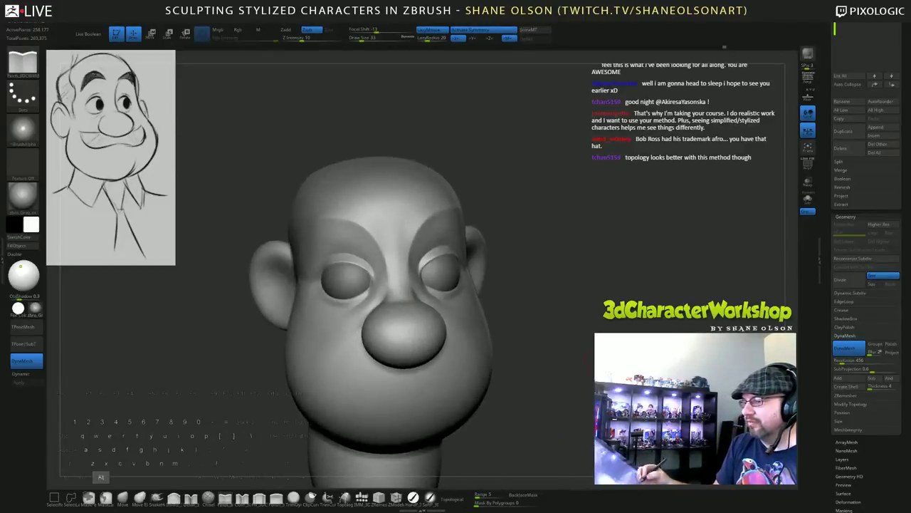
pyautogui.keyDown('alt'); pyautogui.moveTo(621, 398); pyautogui.dragTo(602, 384); pyautogui.keyUp('alt')
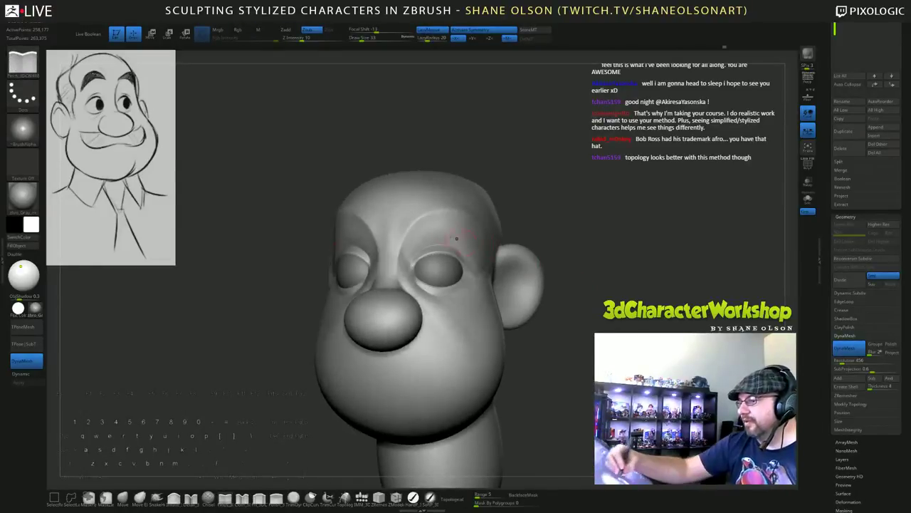
pyautogui.moveTo(588, 317)
pyautogui.mouseDown()
pyautogui.moveTo(592, 218)
pyautogui.moveTo(638, 232)
pyautogui.moveTo(616, 246)
pyautogui.mouseUp()
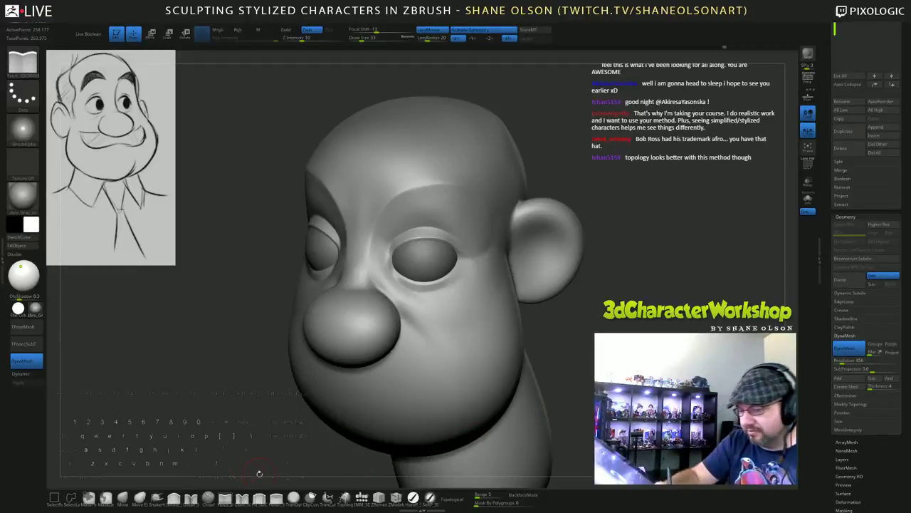
# Build up and smooth the outer brow ridge around the eye sockets with a soft brush at Z Intensity 3.
pyautogui.click(174, 497)
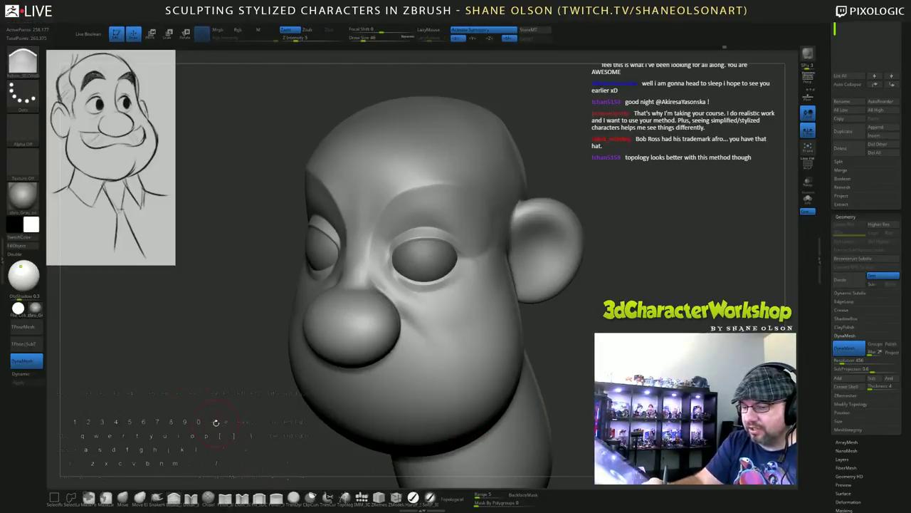
pyautogui.moveTo(215, 422); pyautogui.dragTo(224, 366)
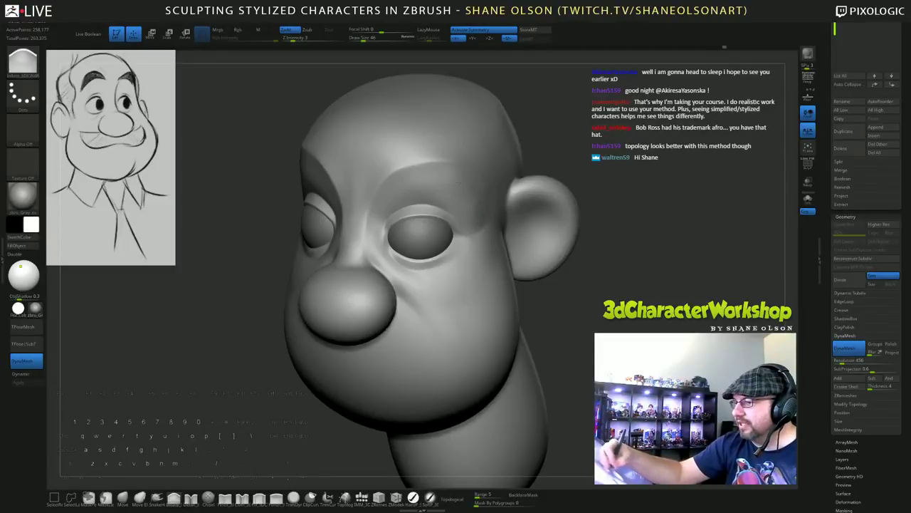
pyautogui.keyDown('alt'); pyautogui.moveTo(630, 309); pyautogui.dragTo(616, 321); pyautogui.keyUp('alt')
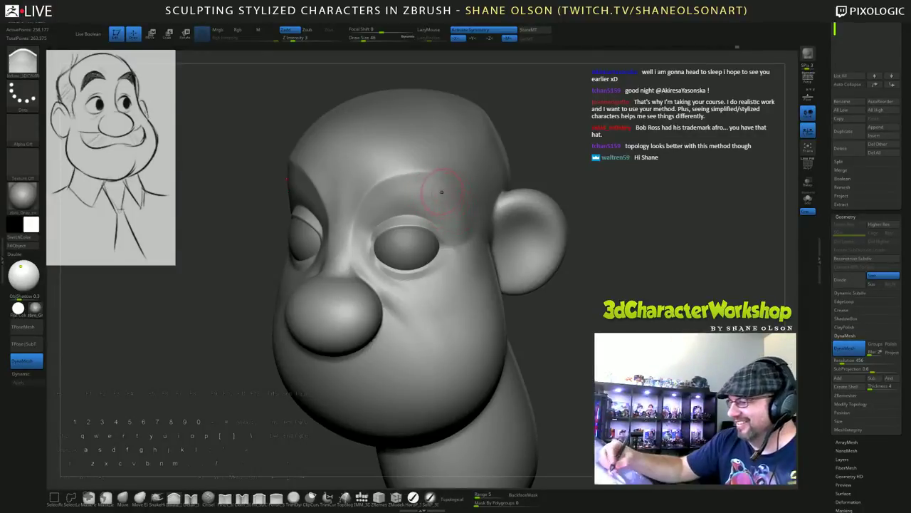
pyautogui.moveTo(451, 205); pyautogui.dragTo(447, 197, button='right')
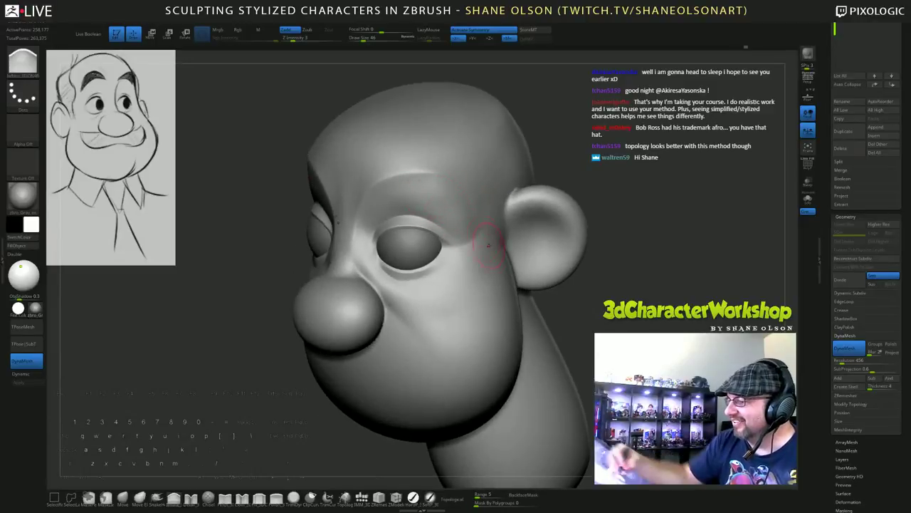
pyautogui.moveTo(487, 244); pyautogui.dragTo(496, 249, button='right')
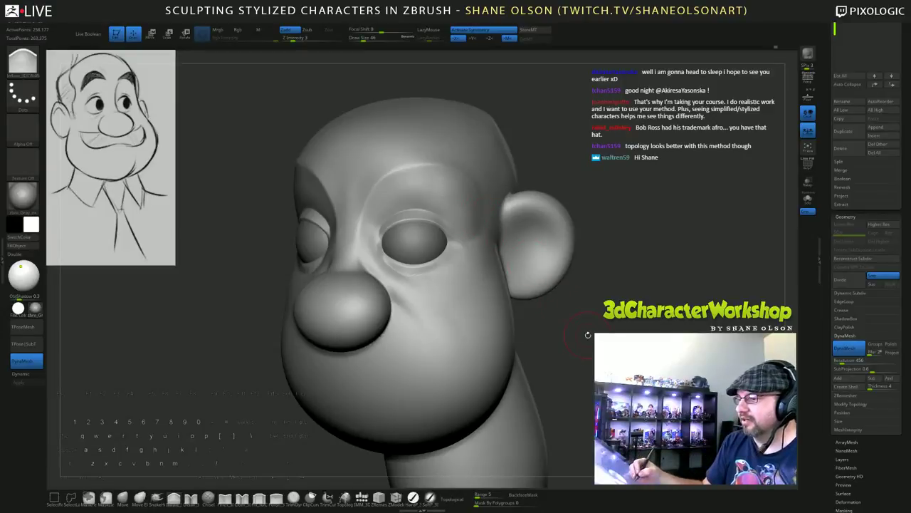
pyautogui.moveTo(588, 334); pyautogui.dragTo(543, 299)
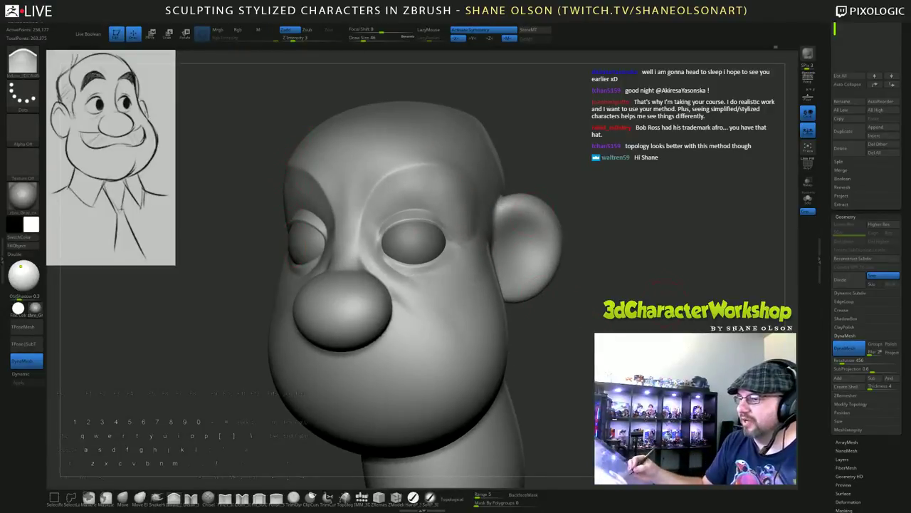
pyautogui.moveTo(665, 281); pyautogui.dragTo(665, 297)
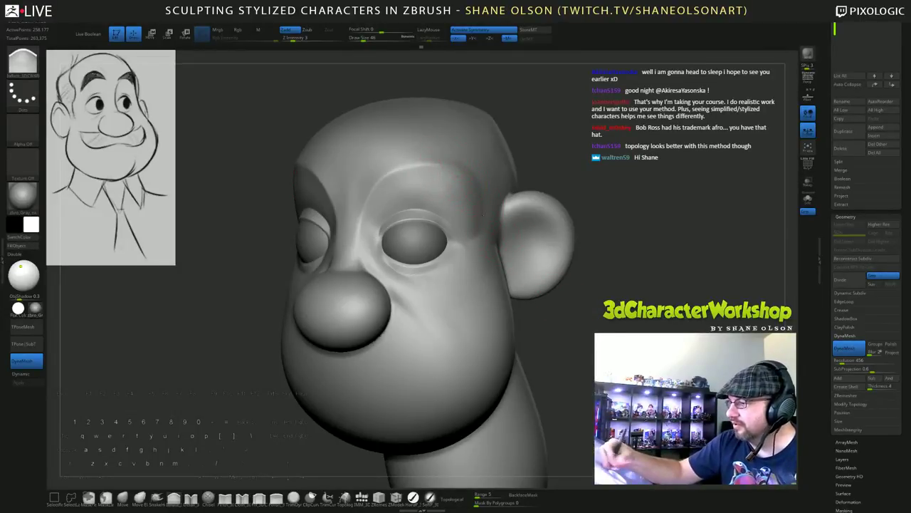
pyautogui.moveTo(580, 303); pyautogui.dragTo(559, 291)
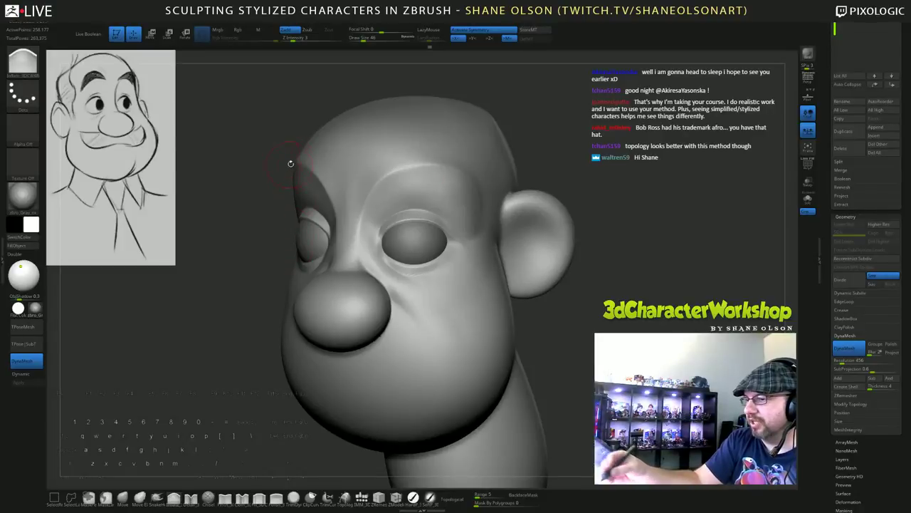
pyautogui.press('shift')
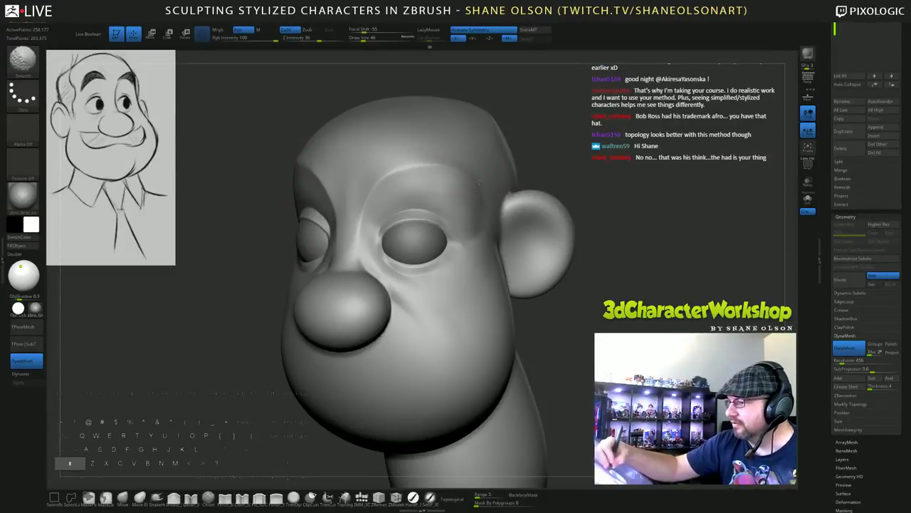
# Shape the forehead planes directly above the brows and nose bridge with a brush at draw size 51.
pyautogui.moveTo(490, 233); pyautogui.dragTo(598, 236, button='right')
pyautogui.press('f')
pyautogui.moveTo(527, 285); pyautogui.dragTo(662, 288, button='right')
pyautogui.moveTo(662, 289); pyautogui.dragTo(570, 284)
pyautogui.moveTo(570, 214); pyautogui.dragTo(575, 274)
pyautogui.moveTo(576, 199); pyautogui.dragTo(589, 269)
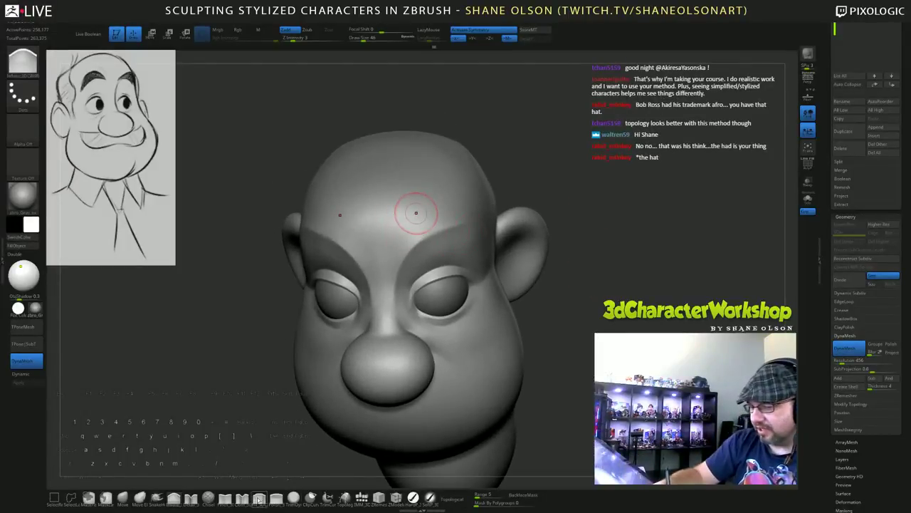
pyautogui.click(260, 498)
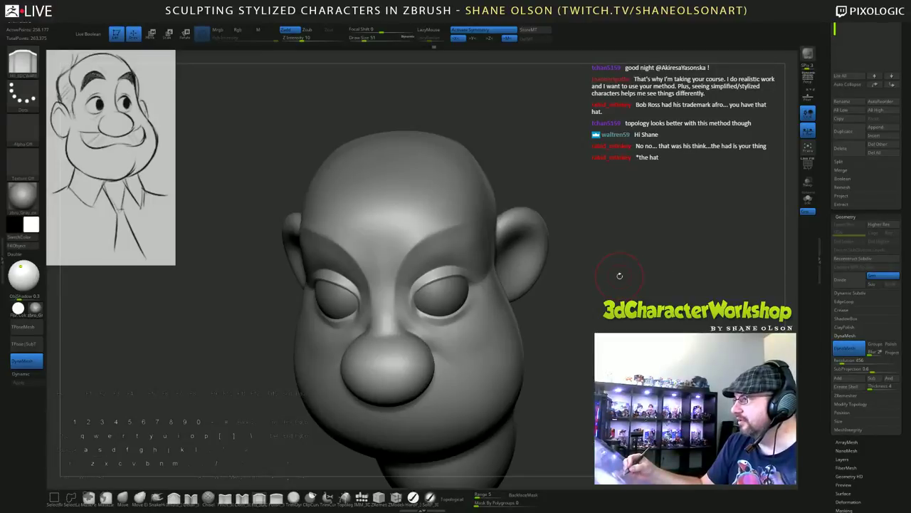
pyautogui.moveTo(617, 274); pyautogui.dragTo(622, 299)
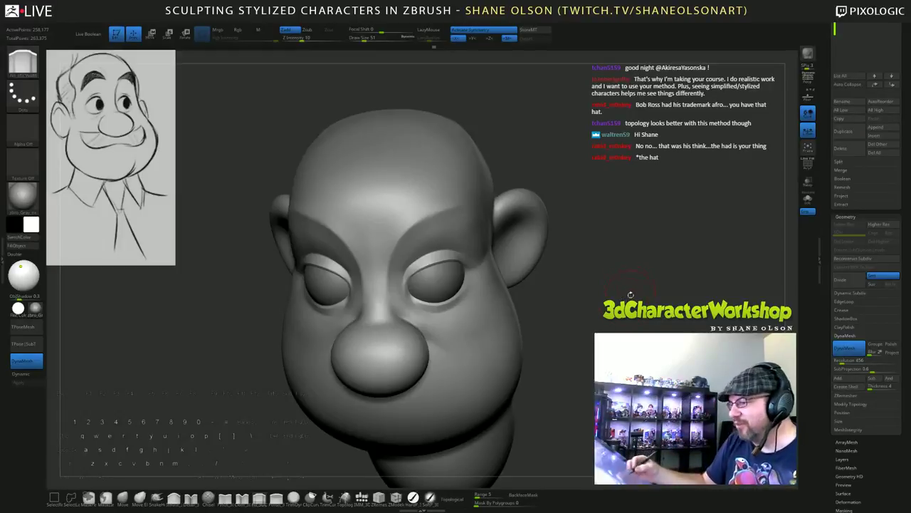
pyautogui.moveTo(630, 293); pyautogui.dragTo(632, 294)
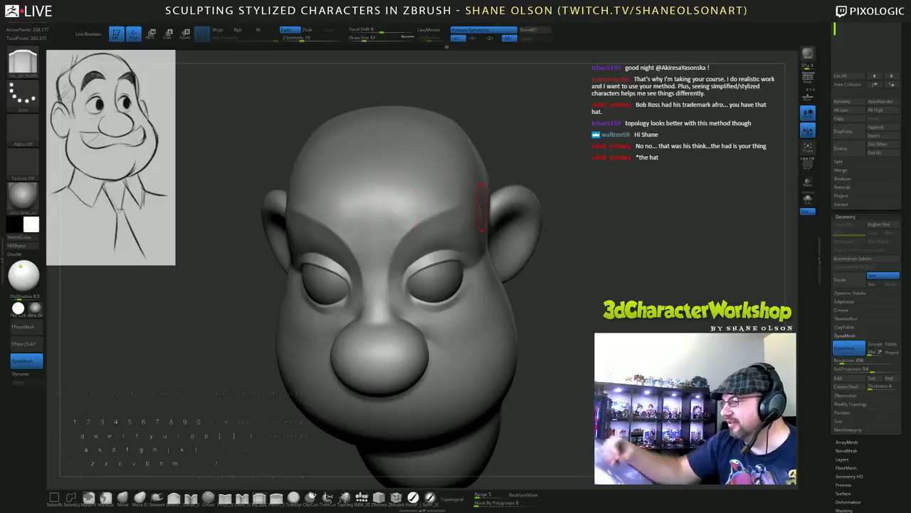
pyautogui.moveTo(633, 324)
pyautogui.mouseDown()
pyautogui.moveTo(651, 323)
pyautogui.moveTo(614, 319)
pyautogui.mouseUp()
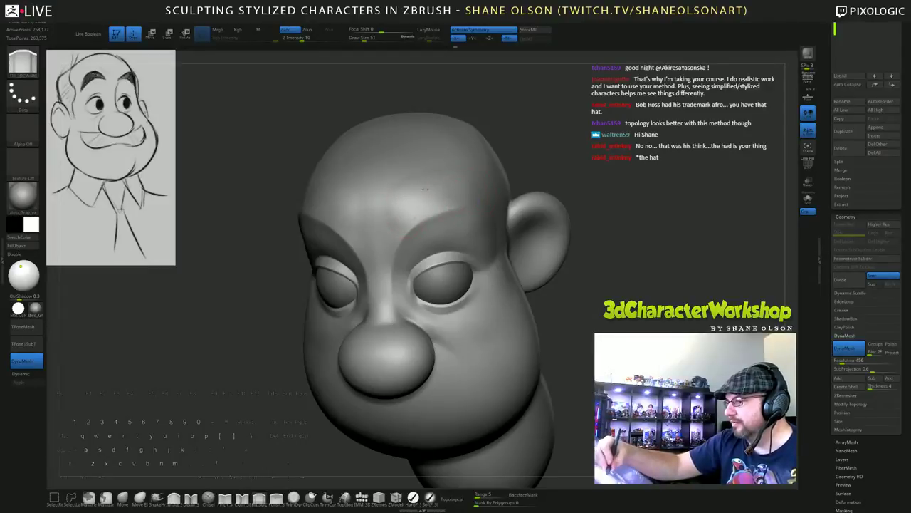
# Refine the transition from the forehead to the brow ridges and temples, comparing it with the reference sketch.
pyautogui.moveTo(631, 255)
pyautogui.mouseDown()
pyautogui.moveTo(684, 255)
pyautogui.moveTo(581, 255)
pyautogui.moveTo(640, 260)
pyautogui.moveTo(544, 244)
pyautogui.mouseUp()
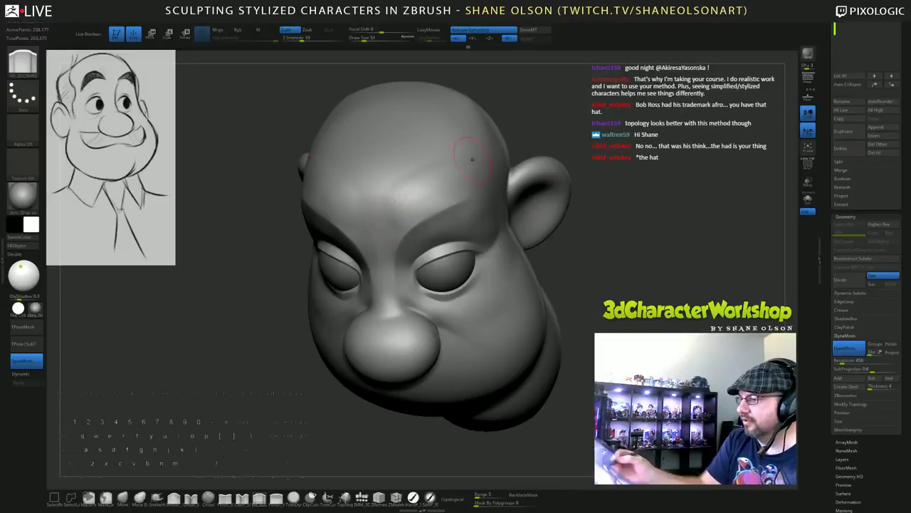
pyautogui.moveTo(611, 236); pyautogui.dragTo(636, 229)
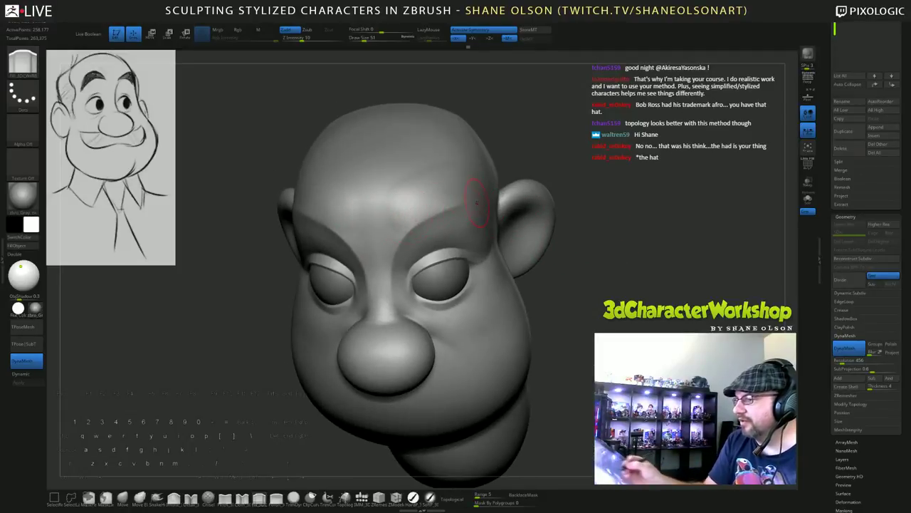
pyautogui.moveTo(630, 298); pyautogui.dragTo(632, 292)
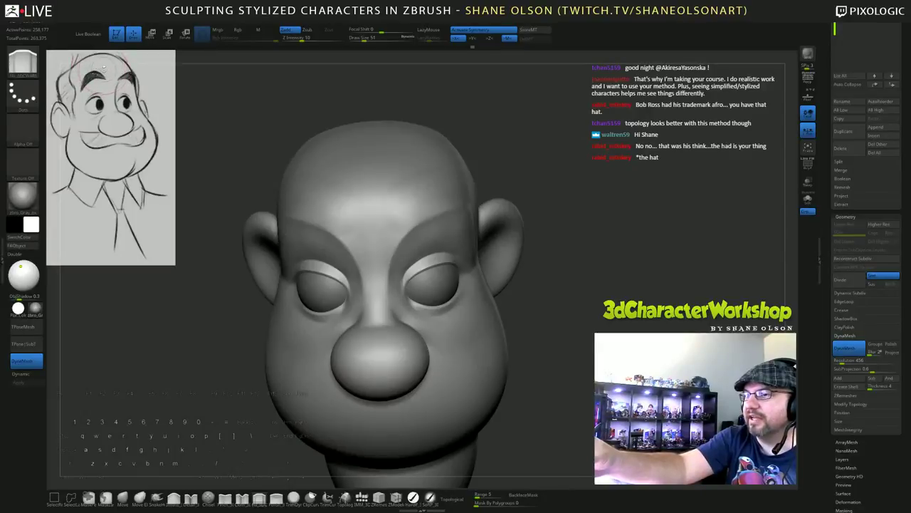
pyautogui.moveTo(662, 295); pyautogui.dragTo(635, 319)
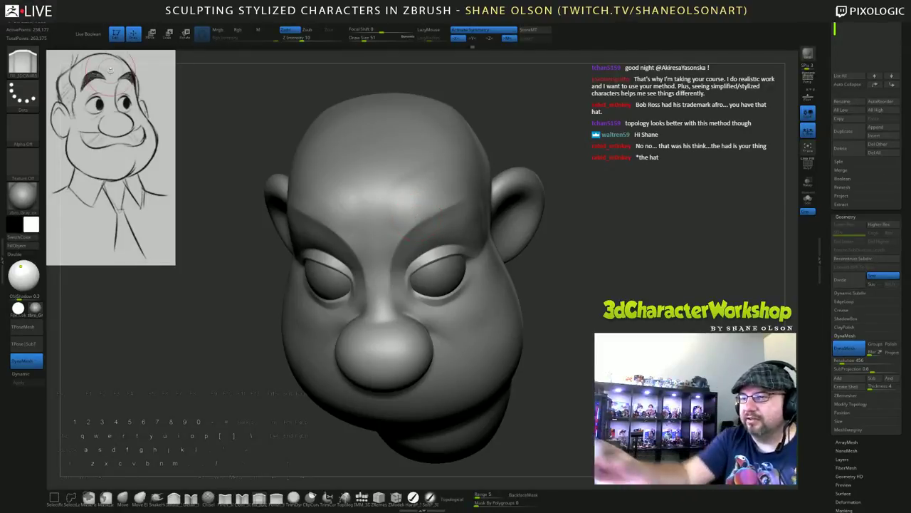
# Try to deepen the crease between the nose and cheeks with a smaller brush at draw size 25.
pyautogui.click(242, 499)
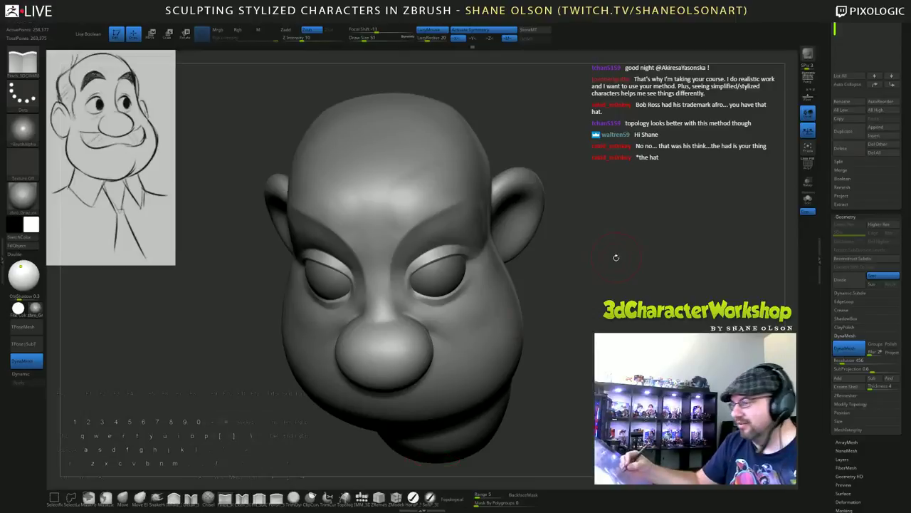
pyautogui.moveTo(615, 256)
pyautogui.mouseDown()
pyautogui.moveTo(639, 281)
pyautogui.moveTo(570, 239)
pyautogui.moveTo(614, 240)
pyautogui.moveTo(609, 211)
pyautogui.mouseUp()
pyautogui.hotkey('ctrl', 'z')
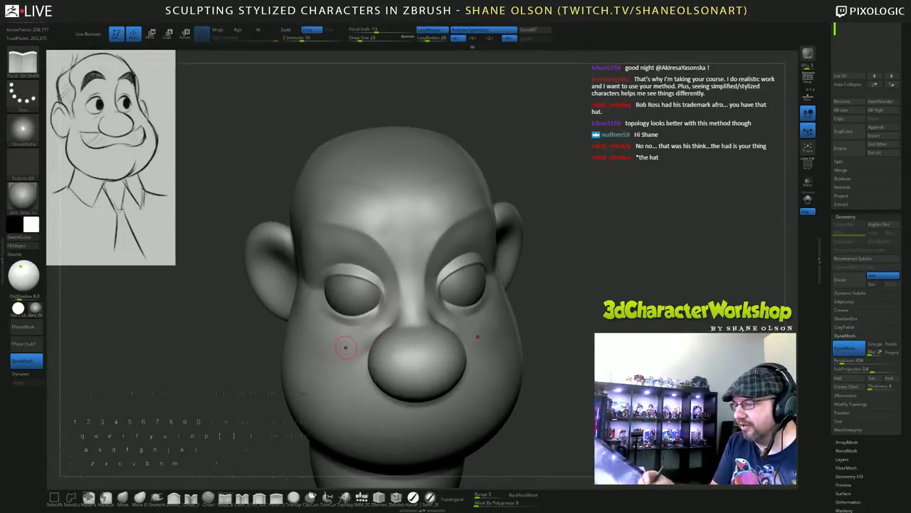
# Shape and smooth the forehead directly above the brow ridges with a different brush at draw size 54.
pyautogui.click(260, 498)
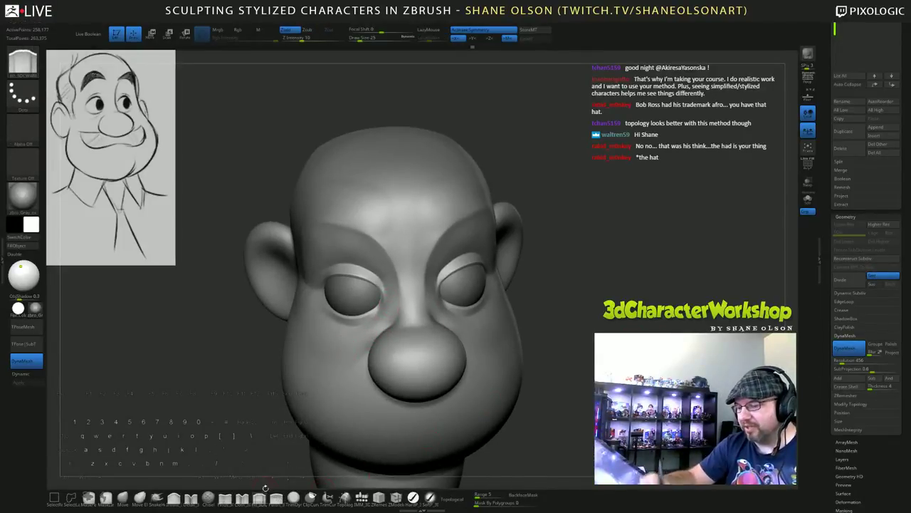
pyautogui.press('s')
pyautogui.moveTo(576, 274)
pyautogui.mouseDown()
pyautogui.moveTo(580, 291)
pyautogui.moveTo(552, 293)
pyautogui.mouseUp()
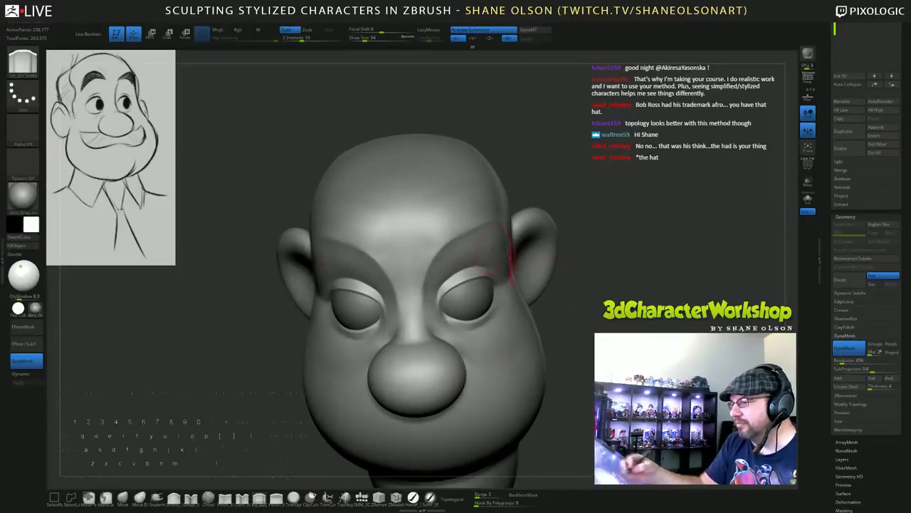
pyautogui.moveTo(434, 230)
pyautogui.mouseDown()
pyautogui.moveTo(425, 237)
pyautogui.moveTo(492, 193)
pyautogui.moveTo(474, 207)
pyautogui.mouseUp()
pyautogui.hotkey('ctrl', 'z')
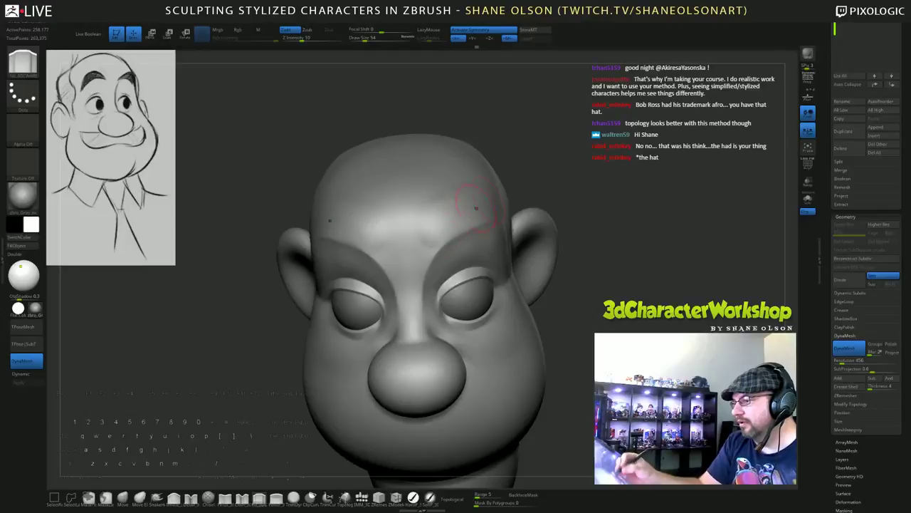
pyautogui.moveTo(565, 203)
pyautogui.mouseDown()
pyautogui.moveTo(561, 242)
pyautogui.moveTo(568, 213)
pyautogui.mouseUp()
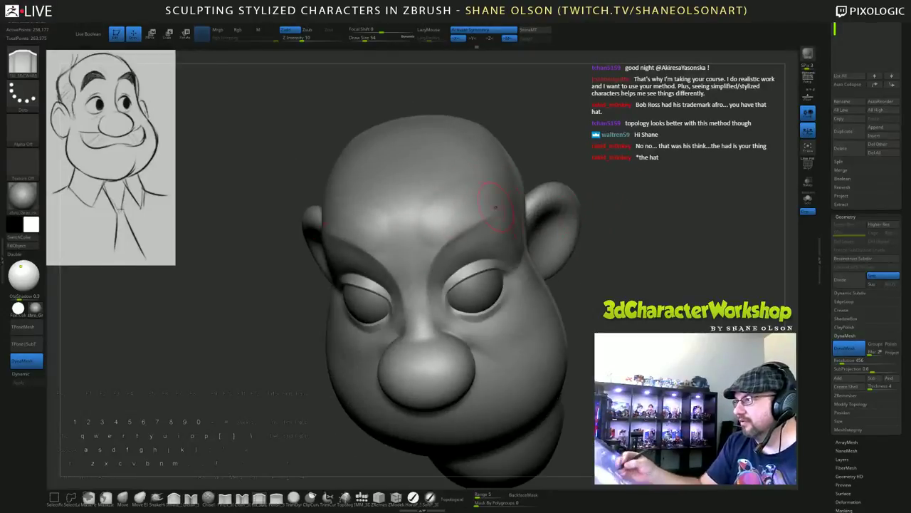
pyautogui.press('shift')
pyautogui.keyDown('shift'); pyautogui.moveTo(446, 222); pyautogui.dragTo(433, 226); pyautogui.keyUp('shift')
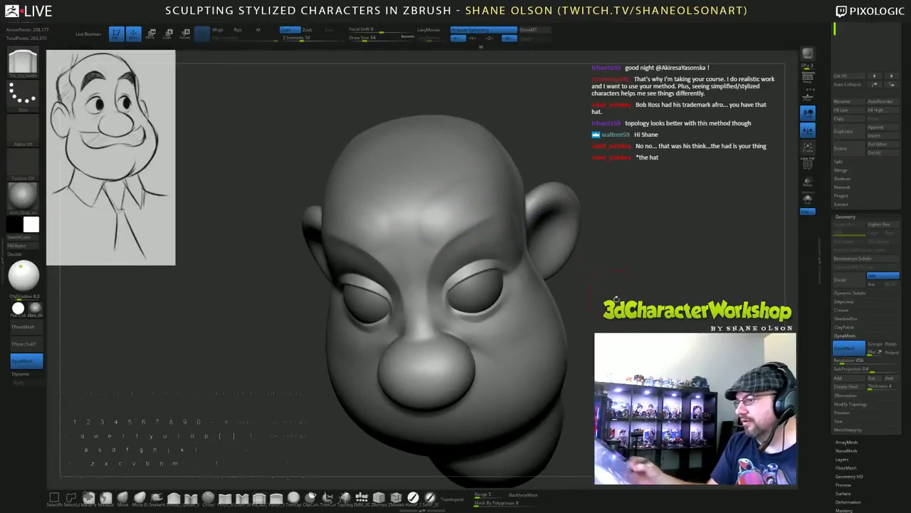
# Smooth the nose bridge and the forehead plane between the inner brows.
pyautogui.moveTo(616, 299)
pyautogui.mouseDown()
pyautogui.moveTo(701, 290)
pyautogui.moveTo(627, 280)
pyautogui.moveTo(637, 273)
pyautogui.moveTo(569, 287)
pyautogui.mouseUp()
pyautogui.keyDown('shift'); pyautogui.moveTo(430, 258); pyautogui.dragTo(417, 303); pyautogui.keyUp('shift')
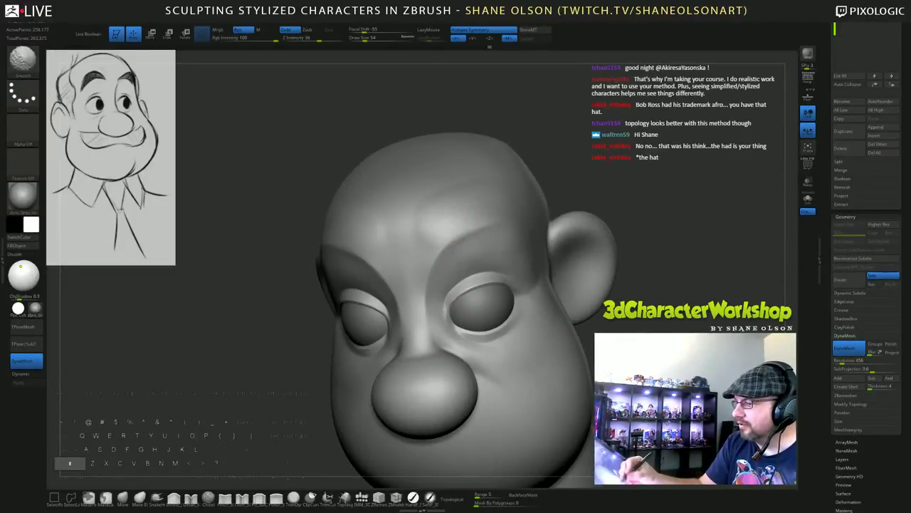
pyautogui.keyDown('shift'); pyautogui.moveTo(437, 238); pyautogui.dragTo(433, 225); pyautogui.keyUp('shift')
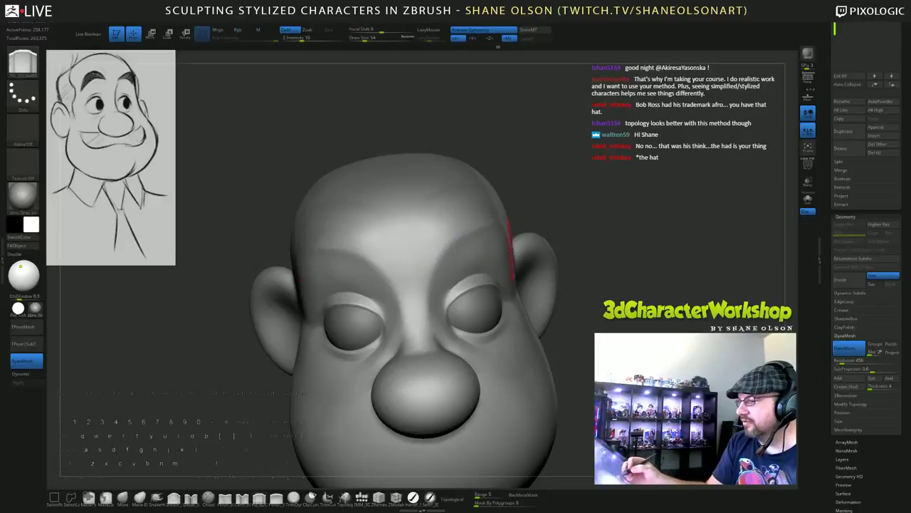
pyautogui.moveTo(591, 251); pyautogui.dragTo(530, 250)
pyautogui.press('shift')
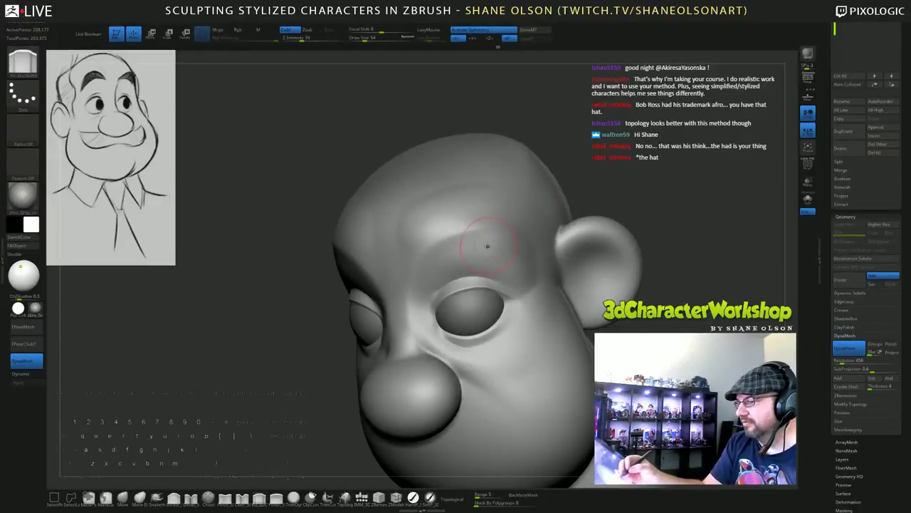
# Check the head's overall proportions from several angles and save the project.
pyautogui.moveTo(488, 247); pyautogui.dragTo(477, 206, button='right')
pyautogui.moveTo(570, 321); pyautogui.dragTo(652, 329, button='right')
pyautogui.moveTo(651, 329); pyautogui.dragTo(591, 319)
pyautogui.moveTo(600, 271)
pyautogui.keyDown('alt'); pyautogui.mouseDown()
pyautogui.moveTo(605, 314)
pyautogui.moveTo(529, 276)
pyautogui.mouseUp(); pyautogui.keyUp('alt')
pyautogui.press('shift')
pyautogui.press('shift')
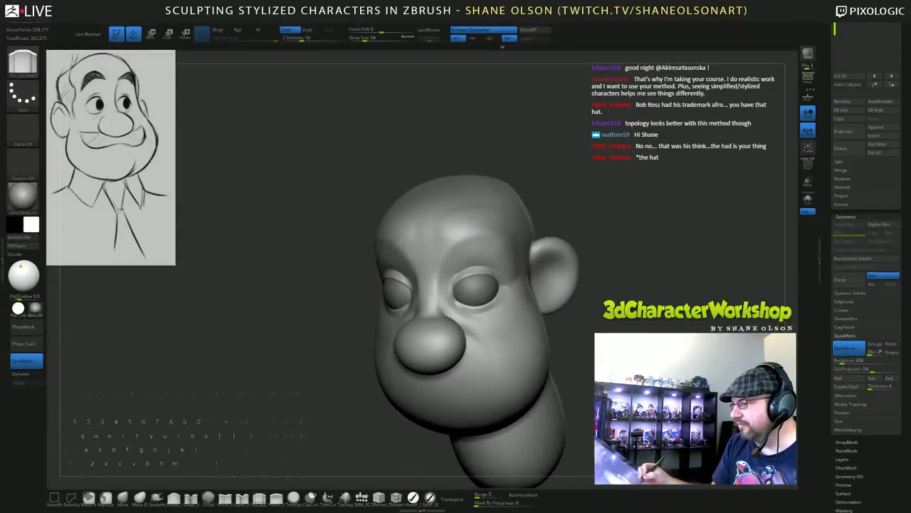
pyautogui.moveTo(612, 285); pyautogui.dragTo(602, 263)
pyautogui.moveTo(570, 324); pyautogui.dragTo(614, 323)
pyautogui.hotkey('ctrl', 's')
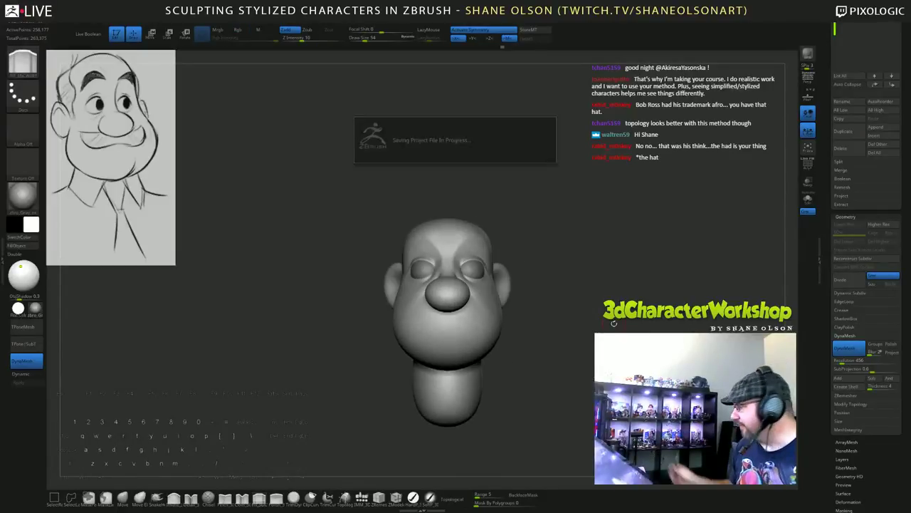
# Smooth the cheek and muzzle surface below the nose with the Smooth brush.
pyautogui.press('shift')
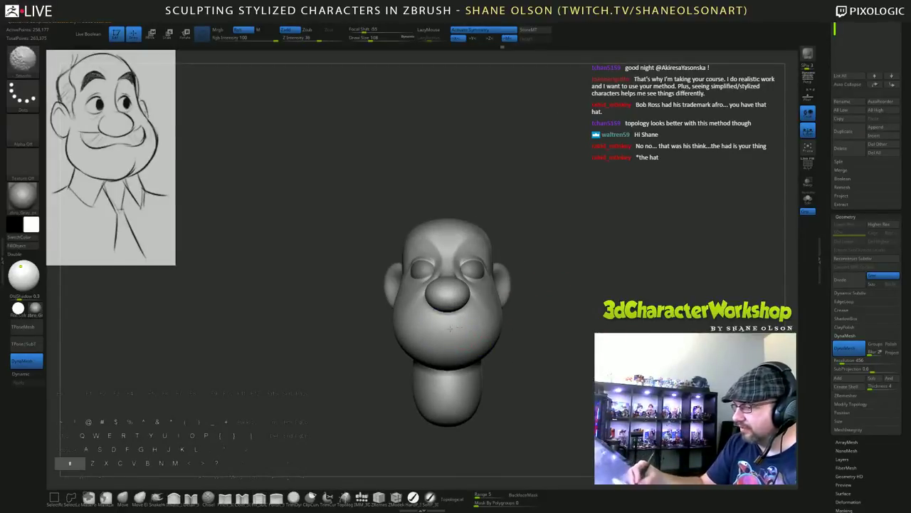
pyautogui.moveTo(592, 321); pyautogui.dragTo(548, 309)
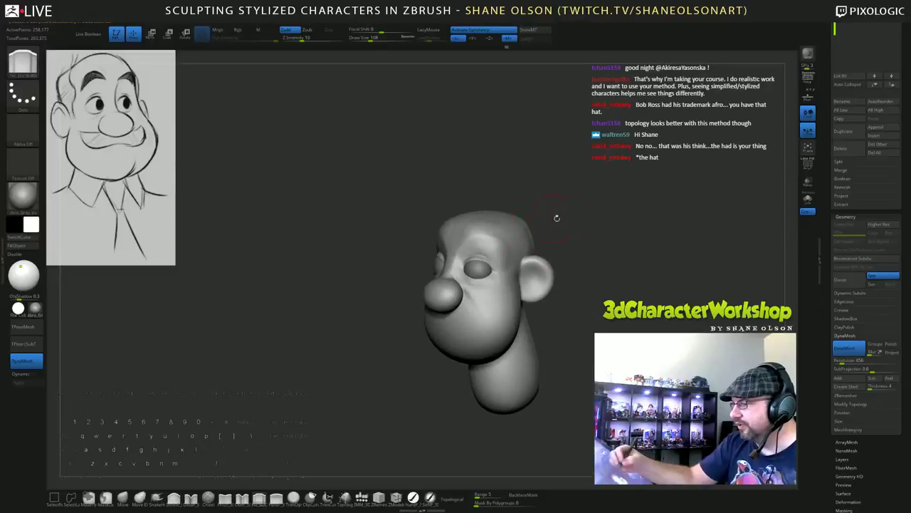
pyautogui.moveTo(630, 237)
pyautogui.mouseDown()
pyautogui.moveTo(596, 244)
pyautogui.moveTo(627, 250)
pyautogui.moveTo(532, 307)
pyautogui.mouseUp()
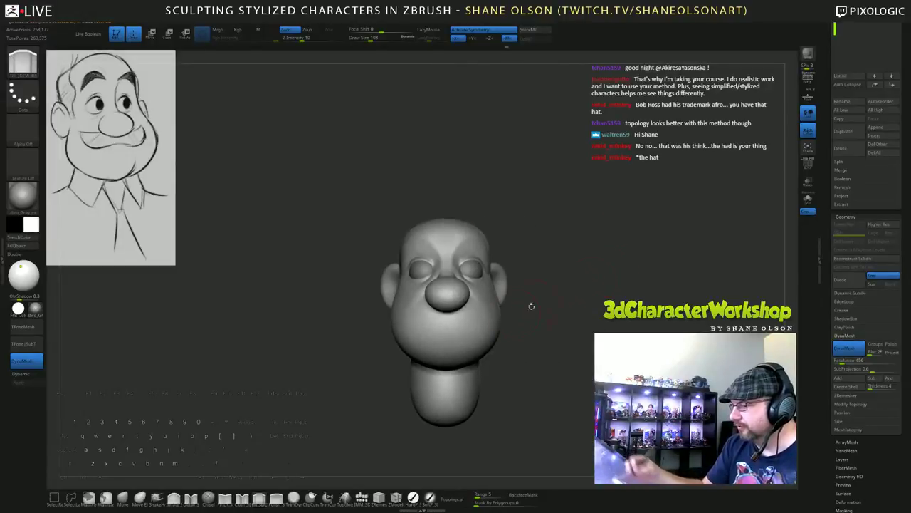
pyautogui.press('shift')
pyautogui.moveTo(559, 377)
pyautogui.mouseDown()
pyautogui.moveTo(587, 382)
pyautogui.moveTo(571, 383)
pyautogui.mouseUp()
pyautogui.keyDown('shift'); pyautogui.moveTo(411, 316); pyautogui.dragTo(408, 308); pyautogui.keyUp('shift')
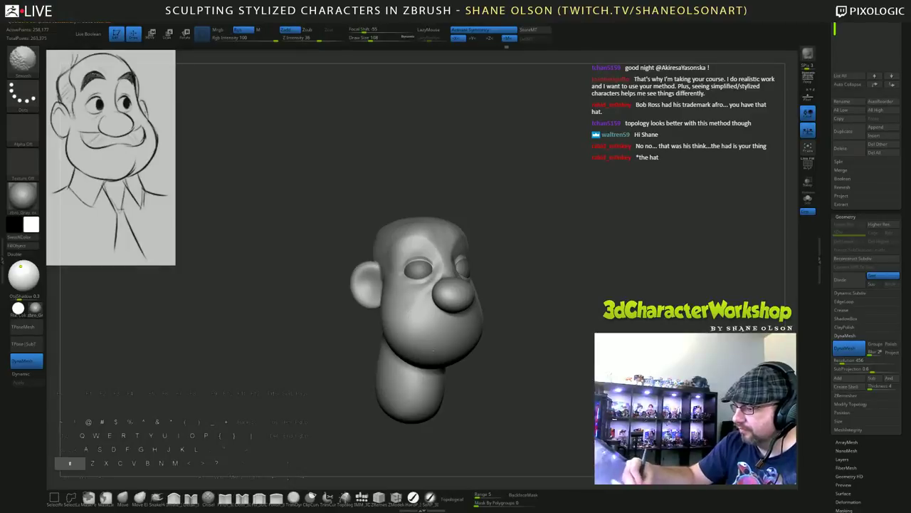
pyautogui.moveTo(514, 379)
pyautogui.mouseDown()
pyautogui.moveTo(601, 383)
pyautogui.moveTo(513, 383)
pyautogui.moveTo(514, 420)
pyautogui.mouseUp()
pyautogui.moveTo(342, 378); pyautogui.dragTo(316, 376)
pyautogui.moveTo(399, 413)
pyautogui.keyDown('alt'); pyautogui.mouseDown()
pyautogui.moveTo(340, 397)
pyautogui.moveTo(340, 465)
pyautogui.moveTo(309, 466)
pyautogui.mouseUp(); pyautogui.keyUp('alt')
# Carve a hollow inside the ear beneath the upper rim with the brush at draw size 35.
pyautogui.press('s')
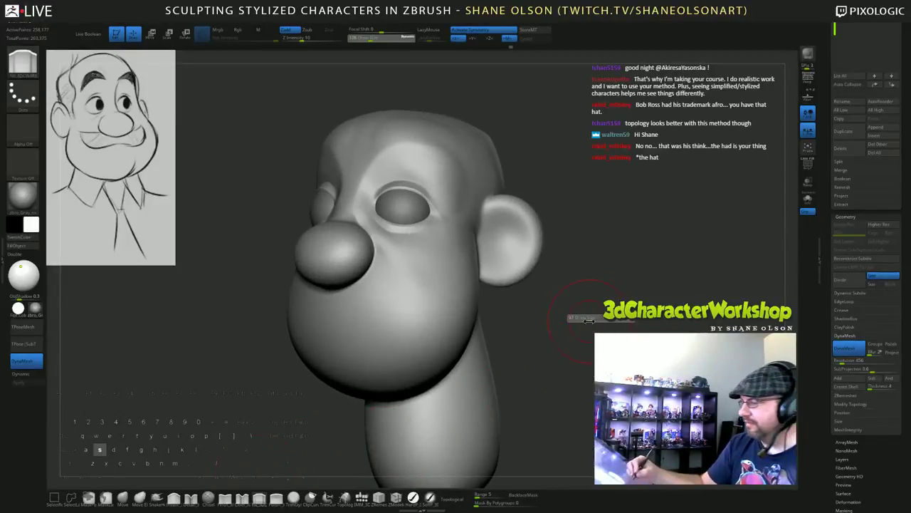
pyautogui.moveTo(596, 322); pyautogui.dragTo(584, 323)
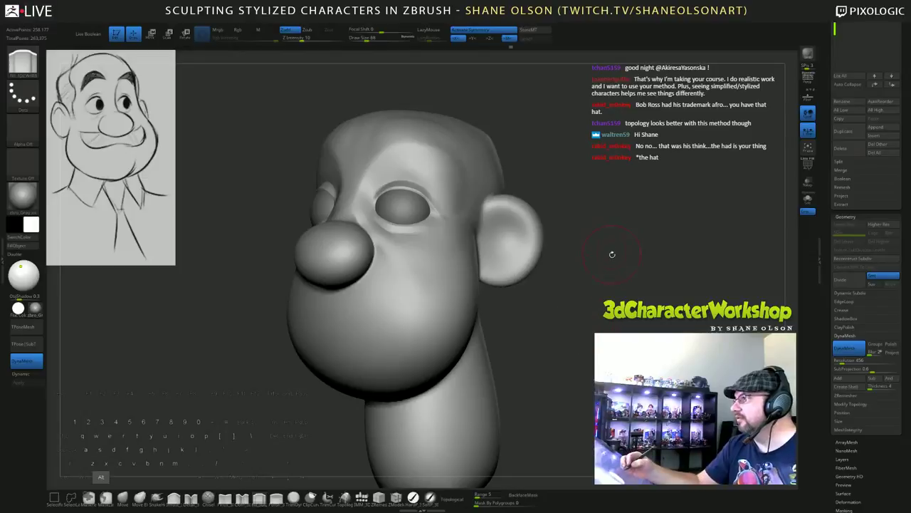
pyautogui.moveTo(612, 254)
pyautogui.keyDown('alt'); pyautogui.mouseDown()
pyautogui.moveTo(600, 250)
pyautogui.moveTo(596, 272)
pyautogui.moveTo(535, 316)
pyautogui.mouseUp(); pyautogui.keyUp('alt')
pyautogui.press('s')
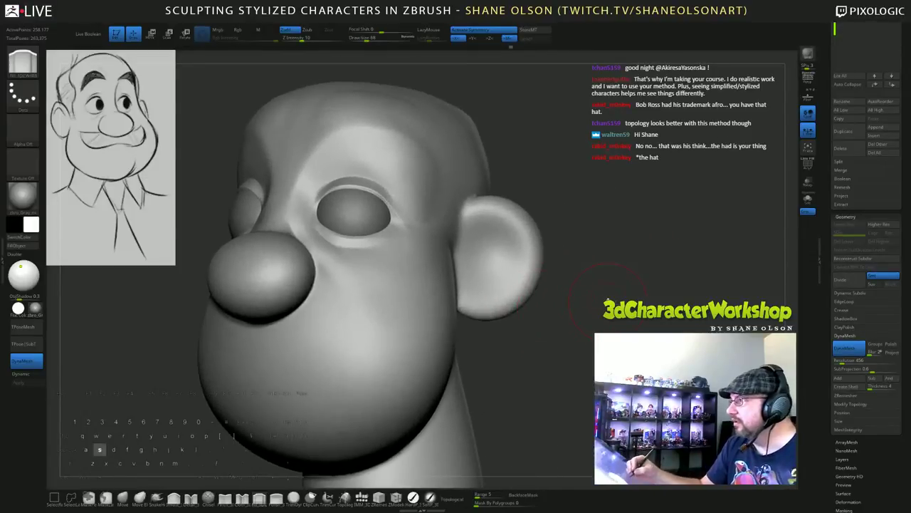
pyautogui.moveTo(601, 302); pyautogui.dragTo(578, 303)
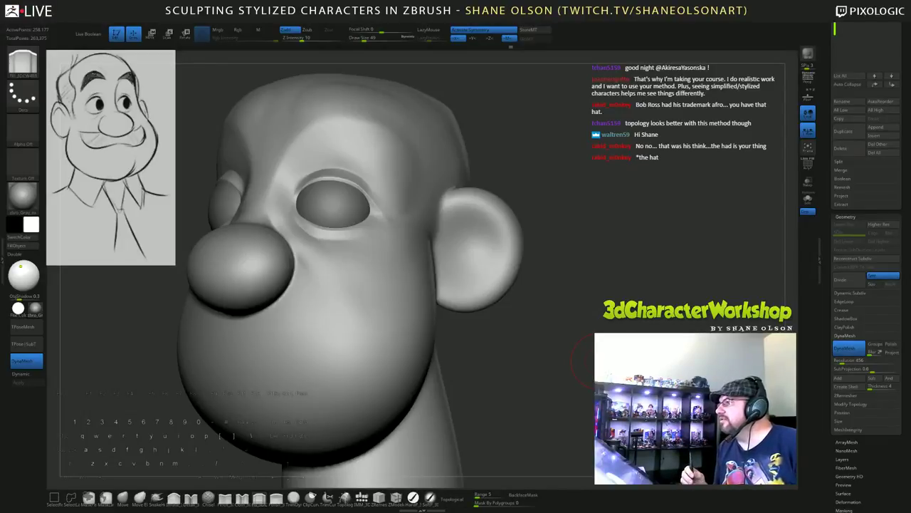
pyautogui.keyDown('alt'); pyautogui.moveTo(580, 360); pyautogui.dragTo(626, 320); pyautogui.keyUp('alt')
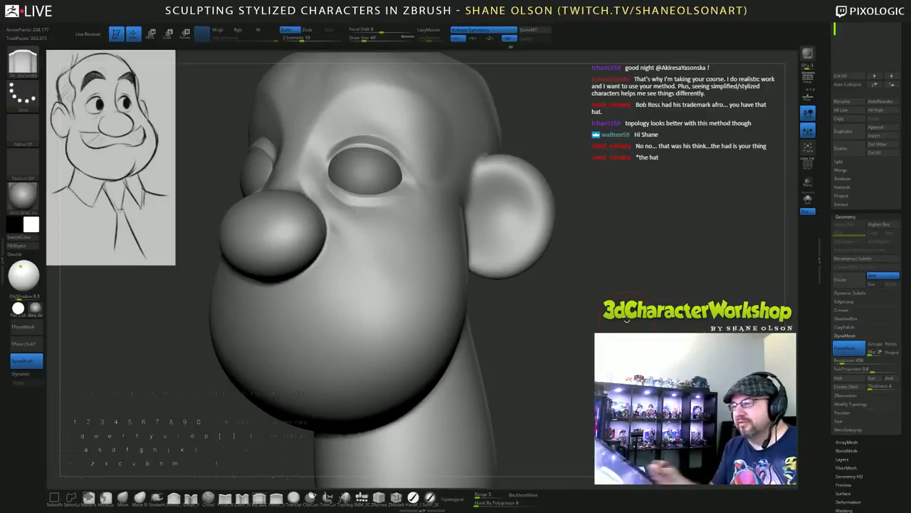
pyautogui.moveTo(616, 298)
pyautogui.mouseDown()
pyautogui.moveTo(660, 297)
pyautogui.moveTo(617, 284)
pyautogui.mouseUp()
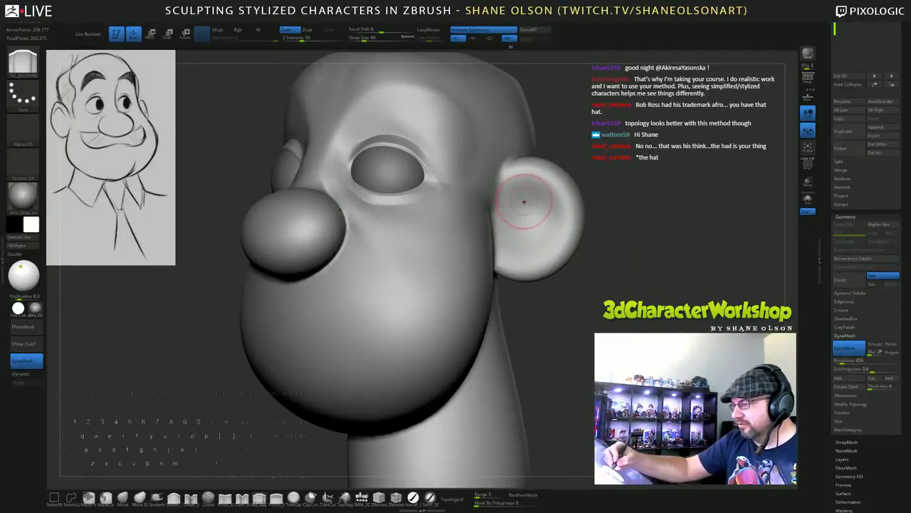
pyautogui.press('s')
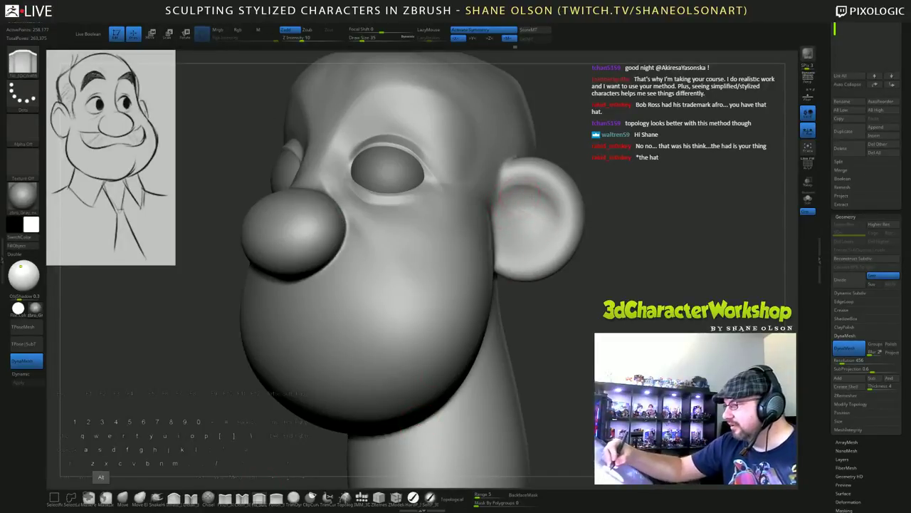
pyautogui.moveTo(509, 218)
pyautogui.keyDown('alt'); pyautogui.mouseDown()
pyautogui.moveTo(518, 197)
pyautogui.moveTo(557, 201)
pyautogui.mouseUp(); pyautogui.keyUp('alt')
pyautogui.moveTo(598, 257); pyautogui.dragTo(634, 259)
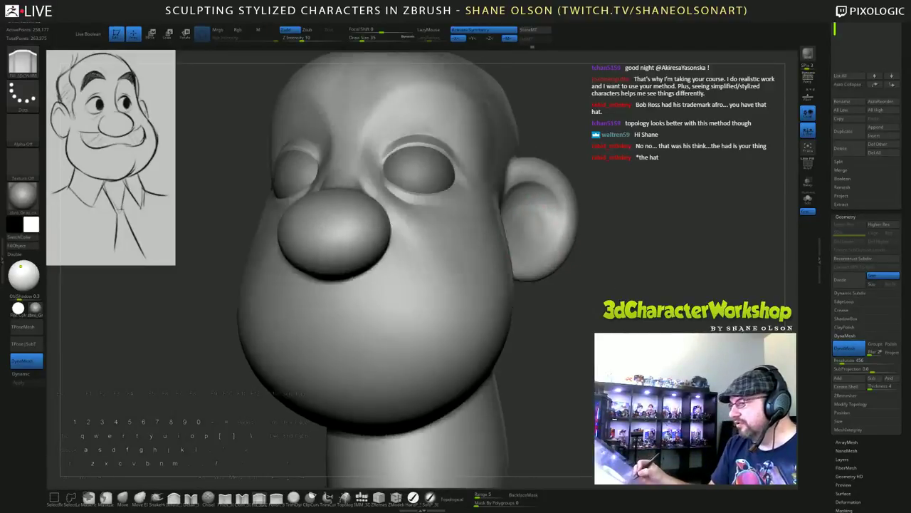
# Deepen the upper part of the ear hollow and build up the tragus where the ear meets the cheek.
pyautogui.moveTo(652, 319)
pyautogui.mouseDown()
pyautogui.moveTo(705, 314)
pyautogui.moveTo(639, 328)
pyautogui.mouseUp()
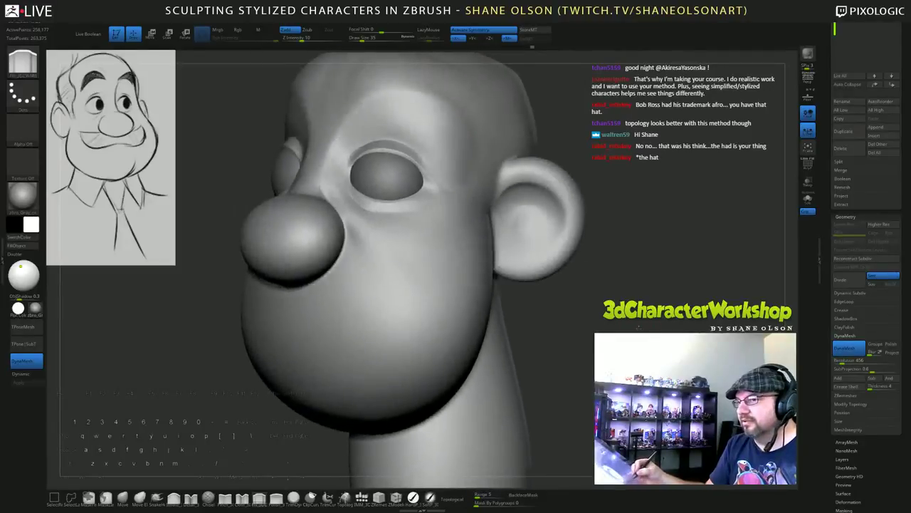
pyautogui.moveTo(549, 230); pyautogui.dragTo(534, 214)
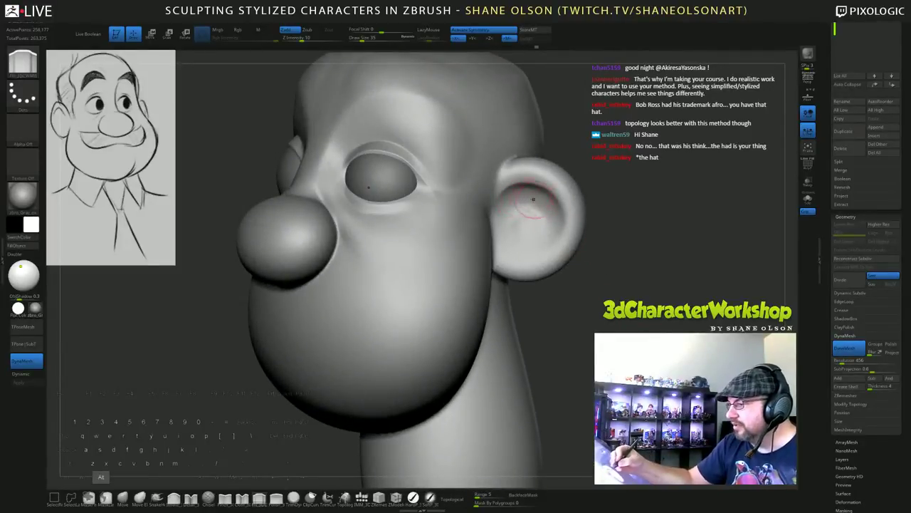
pyautogui.moveTo(517, 230); pyautogui.dragTo(500, 232, button='right')
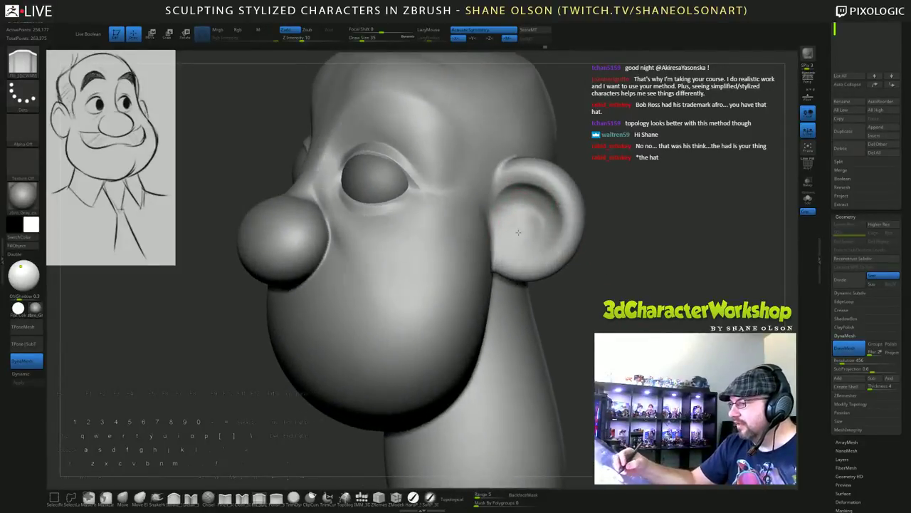
pyautogui.moveTo(511, 232); pyautogui.dragTo(507, 231)
pyautogui.moveTo(521, 239); pyautogui.dragTo(542, 239, button='right')
pyautogui.moveTo(507, 240)
pyautogui.mouseDown()
pyautogui.moveTo(523, 221)
pyautogui.moveTo(518, 247)
pyautogui.moveTo(533, 254)
pyautogui.mouseUp()
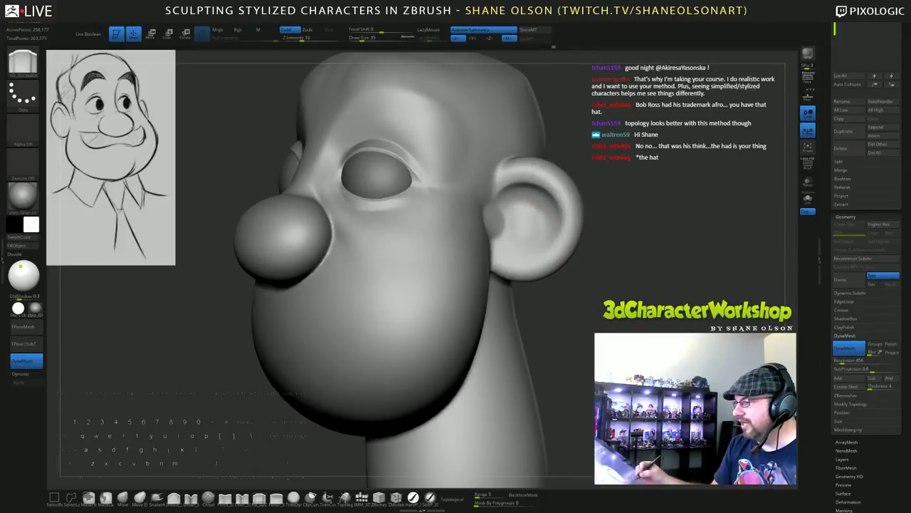
# Refine the depth of the inner ear bowl behind the tragus and smooth its surface.
pyautogui.moveTo(536, 235); pyautogui.dragTo(562, 242, button='right')
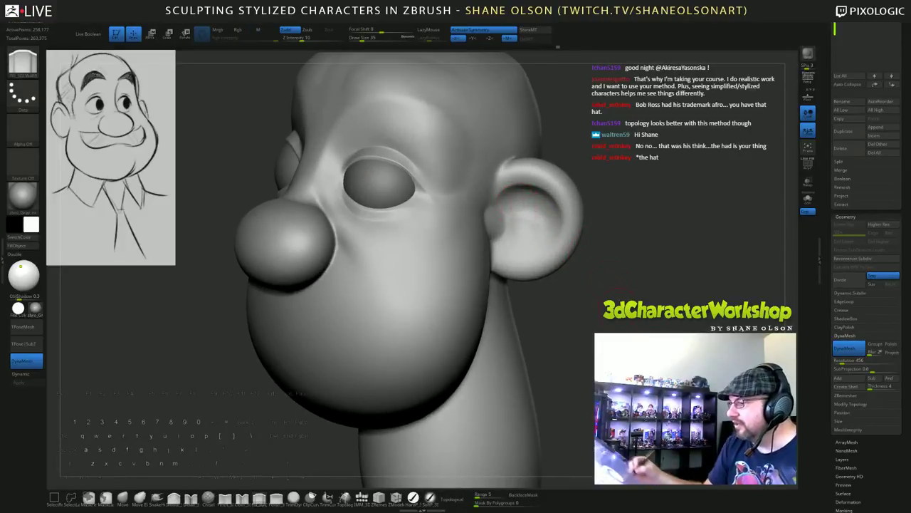
pyautogui.moveTo(517, 199); pyautogui.dragTo(523, 214)
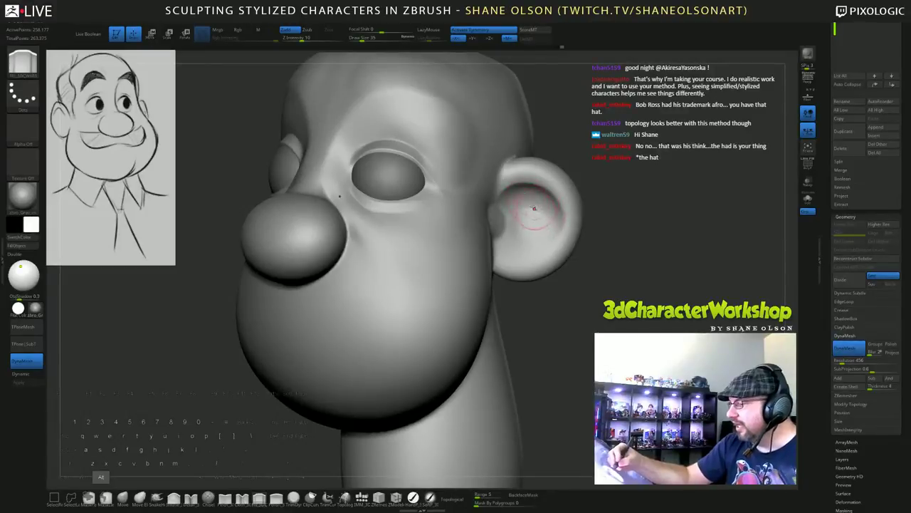
pyautogui.moveTo(529, 205); pyautogui.dragTo(541, 219, button='right')
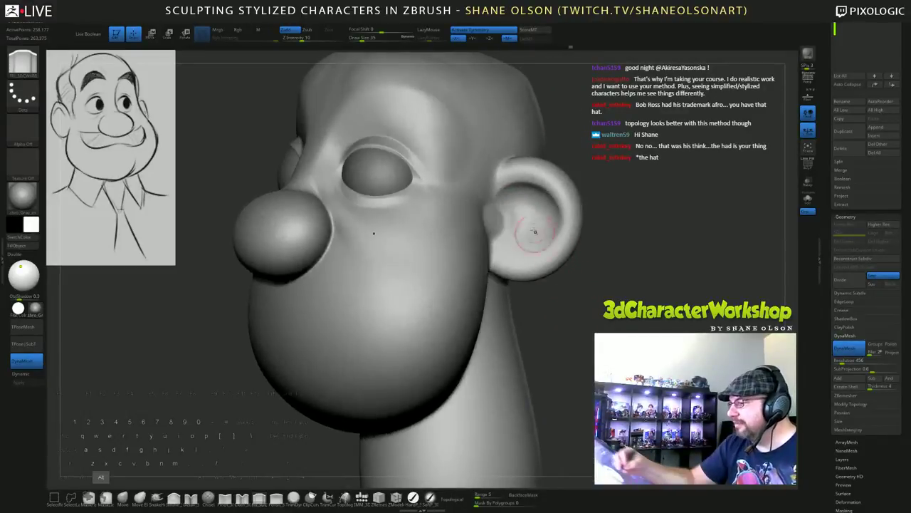
pyautogui.keyDown('alt'); pyautogui.moveTo(542, 218); pyautogui.dragTo(526, 218); pyautogui.keyUp('alt')
pyautogui.moveTo(539, 244); pyautogui.dragTo(554, 246, button='right')
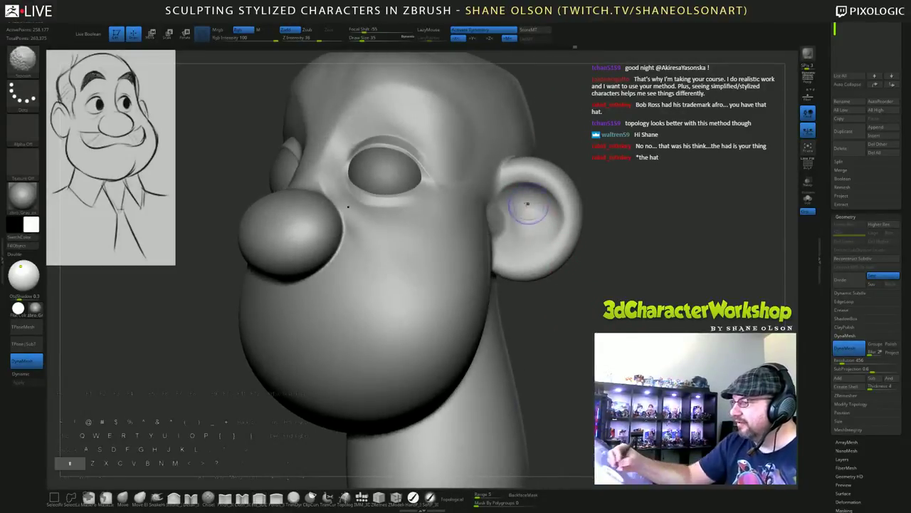
pyautogui.moveTo(527, 203)
pyautogui.keyDown('shift'); pyautogui.mouseDown()
pyautogui.moveTo(534, 219)
pyautogui.moveTo(501, 212)
pyautogui.moveTo(516, 235)
pyautogui.mouseUp(); pyautogui.keyUp('shift')
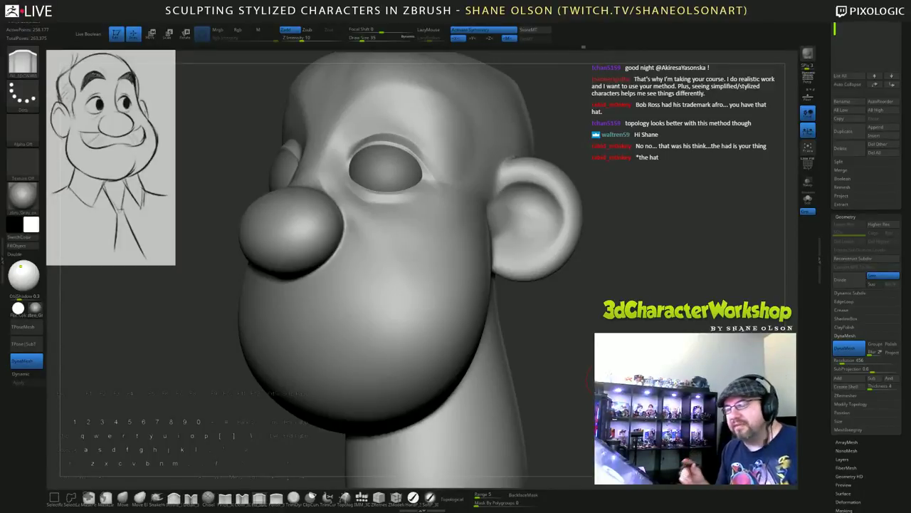
pyautogui.keyDown('shift'); pyautogui.moveTo(529, 214); pyautogui.dragTo(541, 218); pyautogui.keyUp('shift')
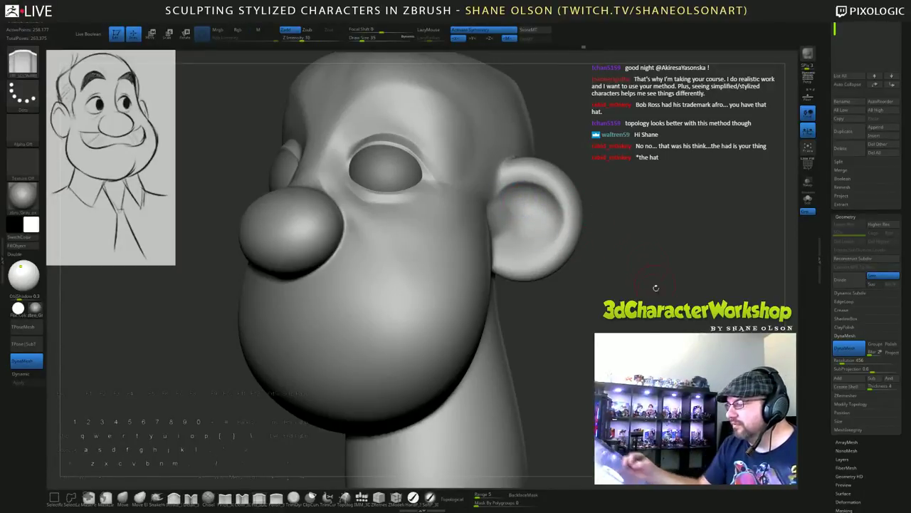
# Build up the front end of the ear's upper rim where it joins the side of the head.
pyautogui.moveTo(649, 303); pyautogui.dragTo(624, 304)
pyautogui.moveTo(496, 183); pyautogui.dragTo(502, 171)
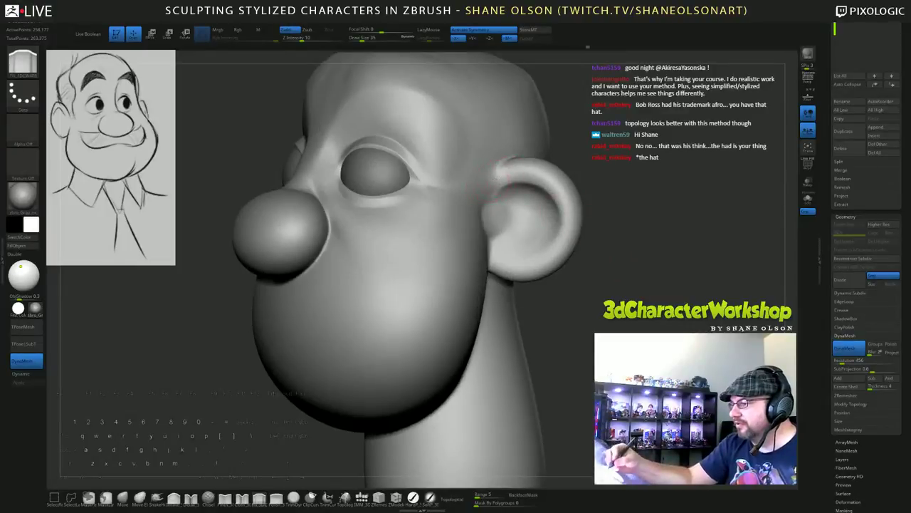
pyautogui.moveTo(591, 247); pyautogui.dragTo(618, 252)
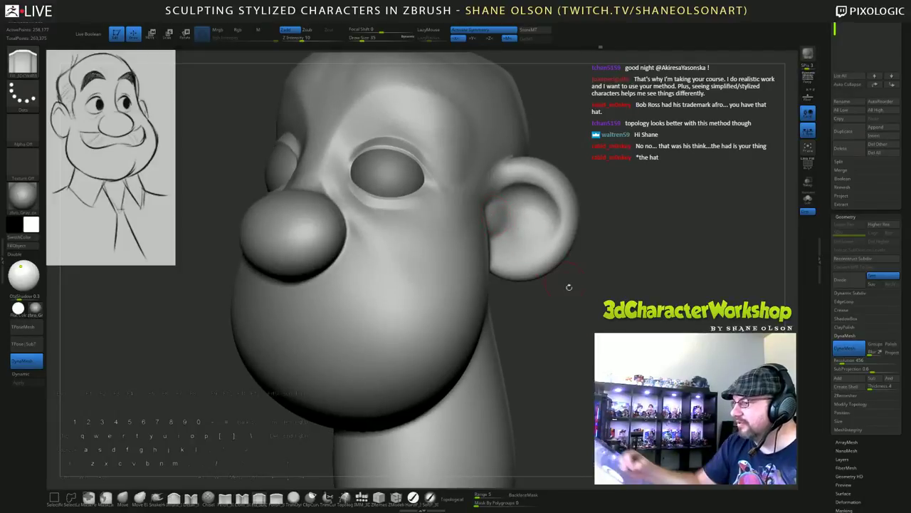
pyautogui.moveTo(569, 287); pyautogui.dragTo(580, 324)
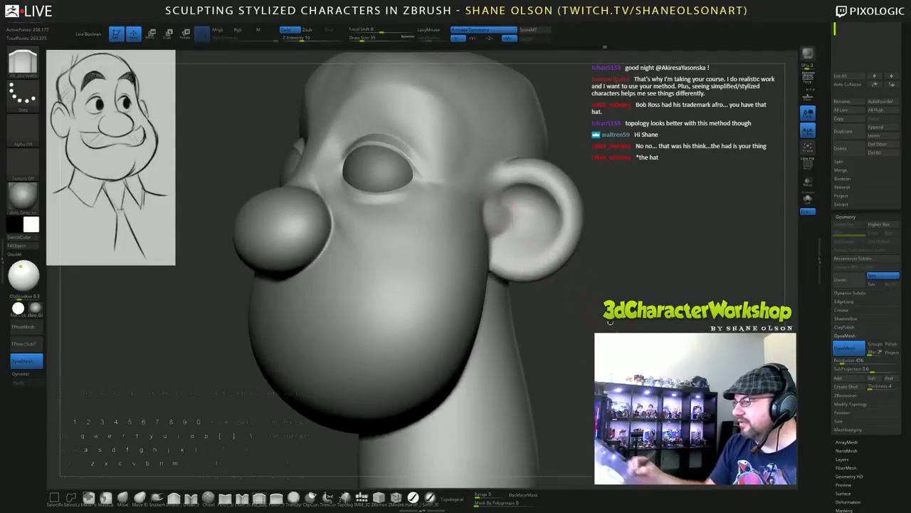
# Build up the tragus at the front of the ear where it meets the cheek.
pyautogui.moveTo(573, 288)
pyautogui.mouseDown()
pyautogui.moveTo(532, 288)
pyautogui.moveTo(572, 286)
pyautogui.mouseUp()
pyautogui.moveTo(496, 213)
pyautogui.mouseDown()
pyautogui.moveTo(539, 244)
pyautogui.moveTo(495, 214)
pyautogui.mouseUp()
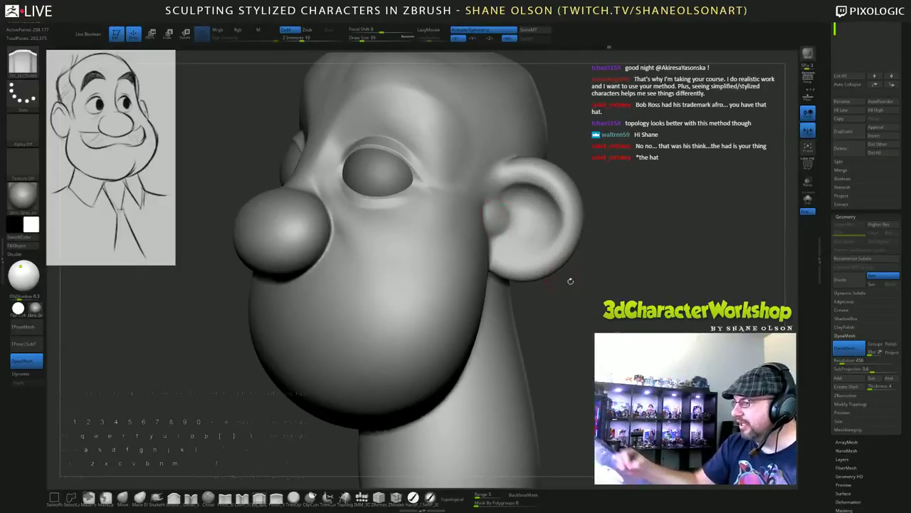
pyautogui.moveTo(569, 280)
pyautogui.mouseDown()
pyautogui.moveTo(585, 265)
pyautogui.moveTo(574, 276)
pyautogui.mouseUp()
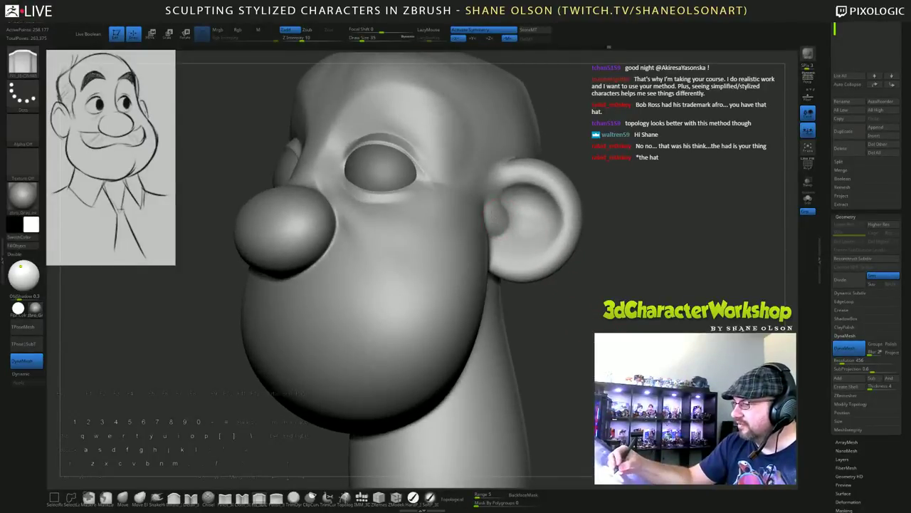
pyautogui.moveTo(590, 349); pyautogui.dragTo(588, 338)
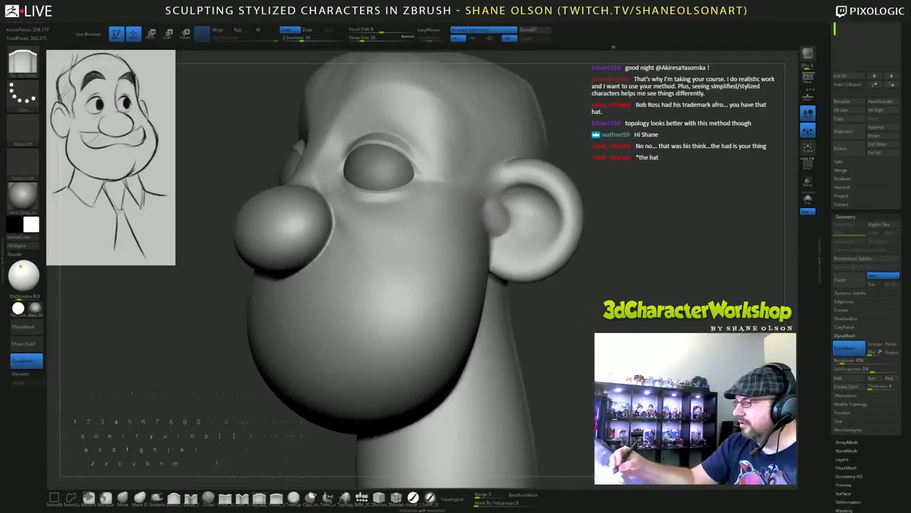
pyautogui.moveTo(572, 298); pyautogui.dragTo(503, 212)
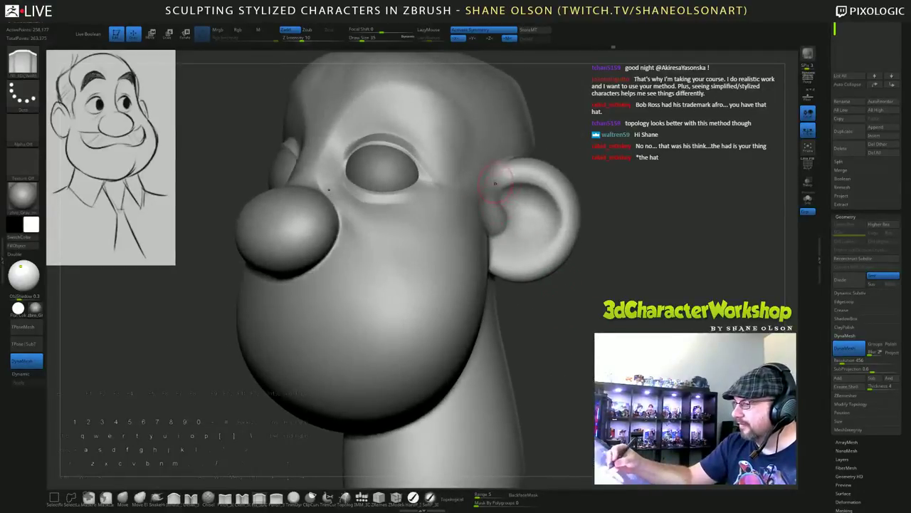
# Blend the tragus into the side of the face and smooth the transition beneath the ear rim's front end.
pyautogui.moveTo(565, 274)
pyautogui.mouseDown()
pyautogui.moveTo(597, 262)
pyautogui.moveTo(565, 274)
pyautogui.mouseUp()
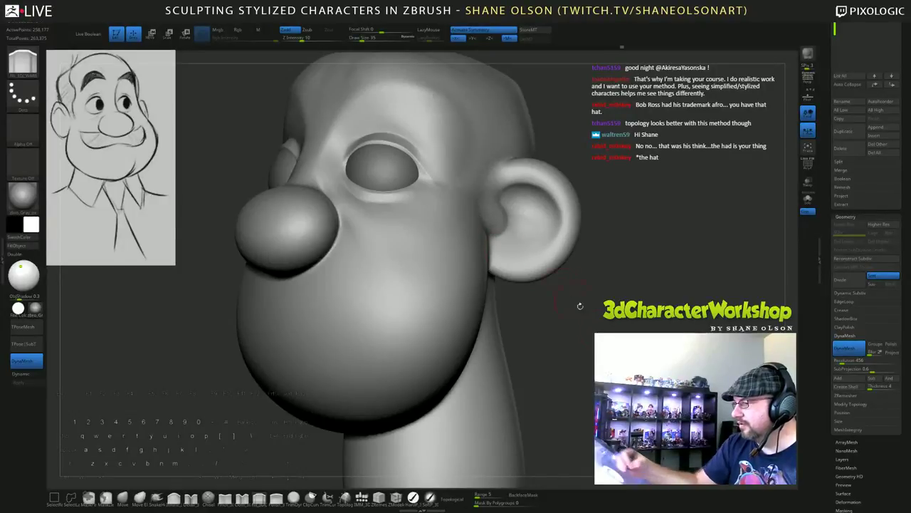
pyautogui.moveTo(580, 305)
pyautogui.mouseDown()
pyautogui.moveTo(580, 388)
pyautogui.moveTo(484, 198)
pyautogui.moveTo(498, 235)
pyautogui.mouseUp()
pyautogui.press('shift')
pyautogui.moveTo(599, 322); pyautogui.dragTo(582, 304)
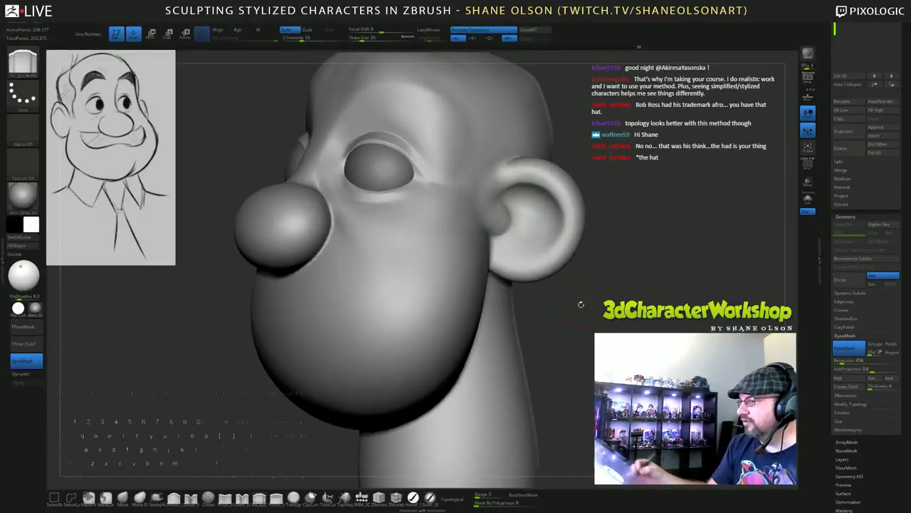
pyautogui.moveTo(484, 183)
pyautogui.keyDown('shift'); pyautogui.mouseDown()
pyautogui.moveTo(486, 202)
pyautogui.moveTo(488, 178)
pyautogui.mouseUp(); pyautogui.keyUp('shift')
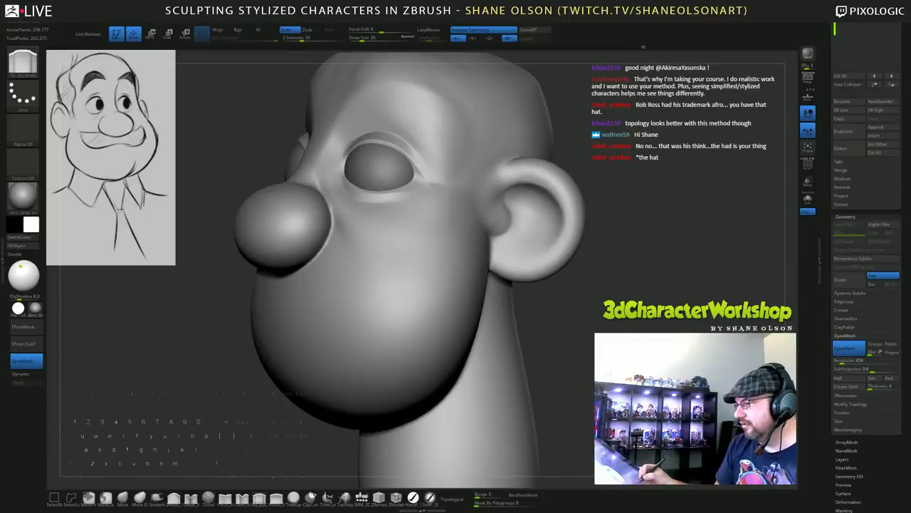
# Carve the inner ear bowl deeper behind the tragus and under the upper rim.
pyautogui.moveTo(582, 304)
pyautogui.mouseDown()
pyautogui.moveTo(630, 299)
pyautogui.moveTo(588, 310)
pyautogui.mouseUp()
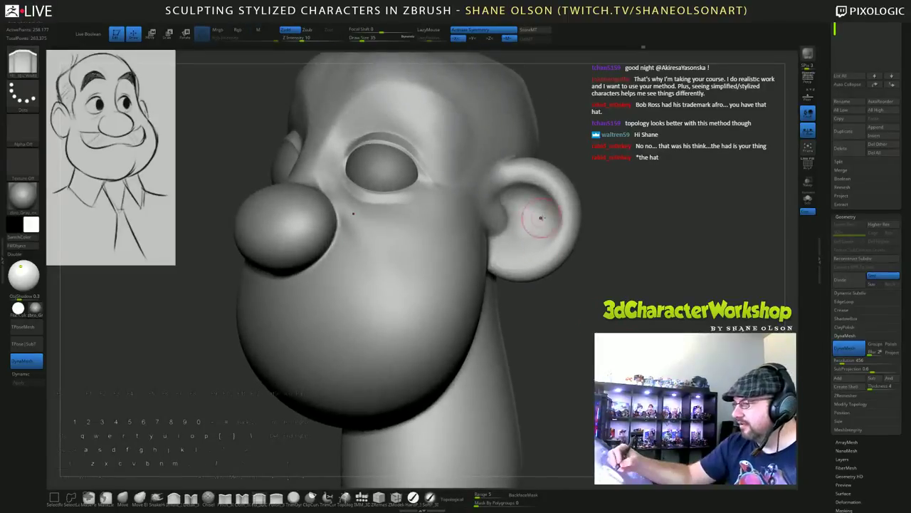
pyautogui.press('alt')
pyautogui.moveTo(539, 213)
pyautogui.keyDown('alt'); pyautogui.mouseDown()
pyautogui.moveTo(527, 237)
pyautogui.moveTo(529, 229)
pyautogui.mouseUp(); pyautogui.keyUp('alt')
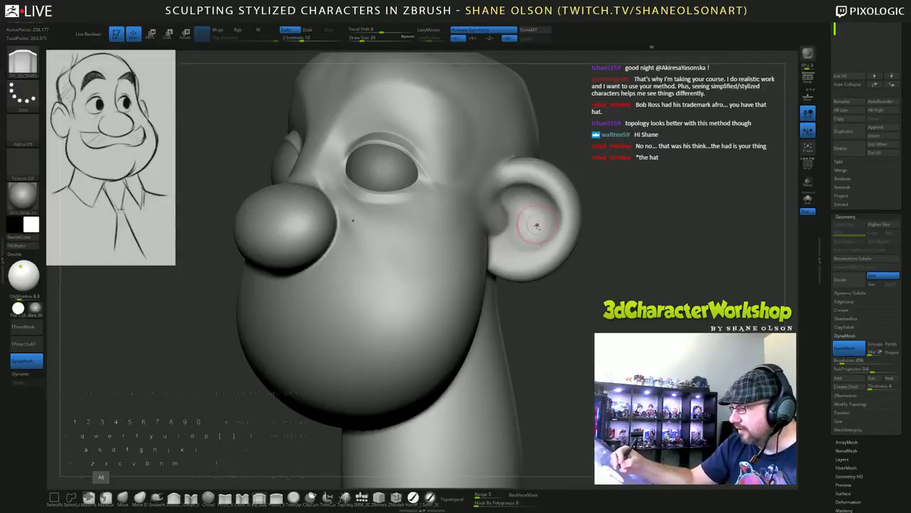
pyautogui.moveTo(604, 266)
pyautogui.mouseDown()
pyautogui.moveTo(662, 267)
pyautogui.moveTo(611, 266)
pyautogui.mouseUp()
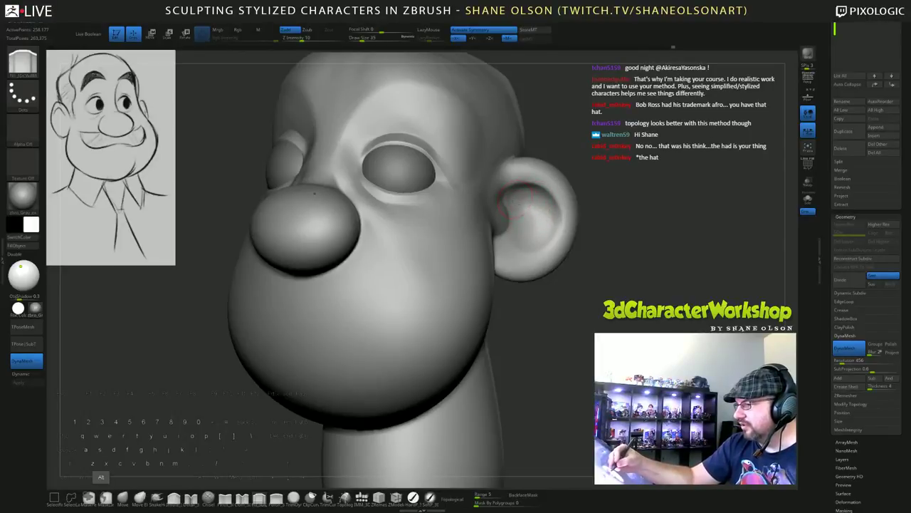
pyautogui.moveTo(583, 270); pyautogui.dragTo(570, 265)
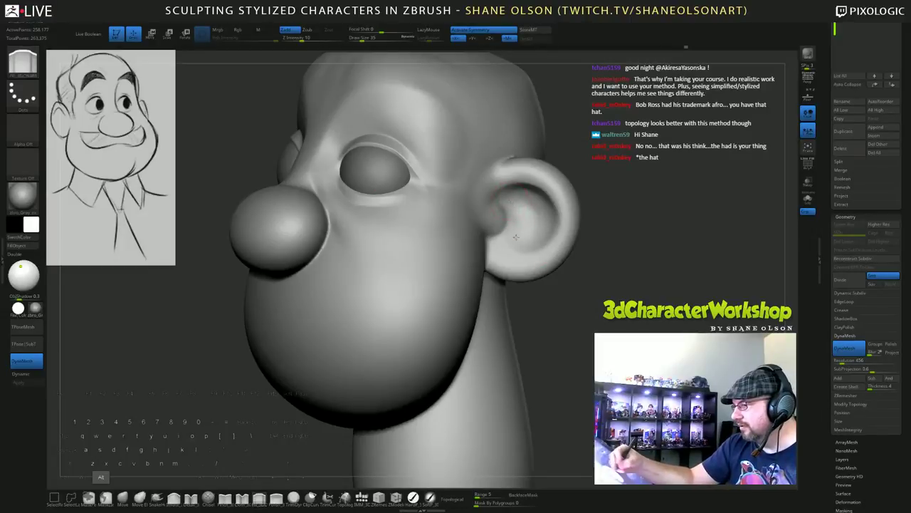
# Build up volume behind the ears to connect their backs to the skull.
pyautogui.moveTo(610, 328)
pyautogui.mouseDown()
pyautogui.moveTo(591, 235)
pyautogui.moveTo(701, 245)
pyautogui.mouseUp()
pyautogui.press('shift')
pyautogui.moveTo(711, 349)
pyautogui.mouseDown()
pyautogui.moveTo(570, 353)
pyautogui.moveTo(651, 353)
pyautogui.moveTo(593, 354)
pyautogui.mouseUp()
pyautogui.keyDown('alt'); pyautogui.moveTo(670, 302); pyautogui.dragTo(608, 328); pyautogui.keyUp('alt')
pyautogui.moveTo(676, 279); pyautogui.dragTo(587, 304)
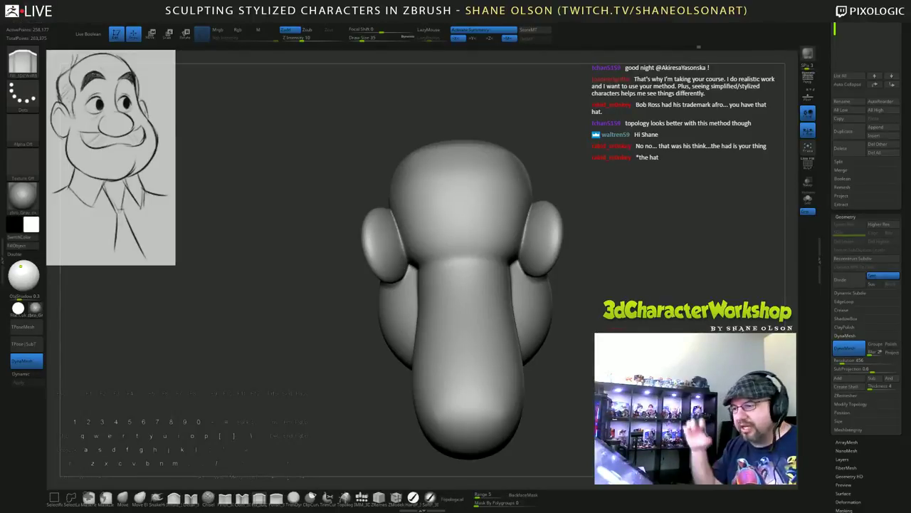
pyautogui.moveTo(605, 249)
pyautogui.mouseDown()
pyautogui.moveTo(634, 251)
pyautogui.moveTo(633, 299)
pyautogui.moveTo(596, 343)
pyautogui.mouseUp()
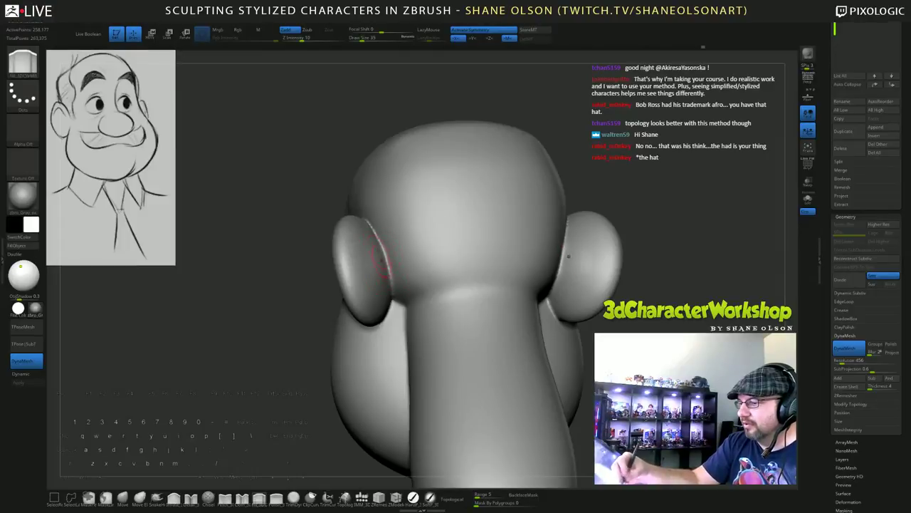
pyautogui.moveTo(376, 241); pyautogui.dragTo(396, 283)
pyautogui.moveTo(380, 240)
pyautogui.mouseDown()
pyautogui.moveTo(397, 284)
pyautogui.moveTo(385, 278)
pyautogui.mouseUp()
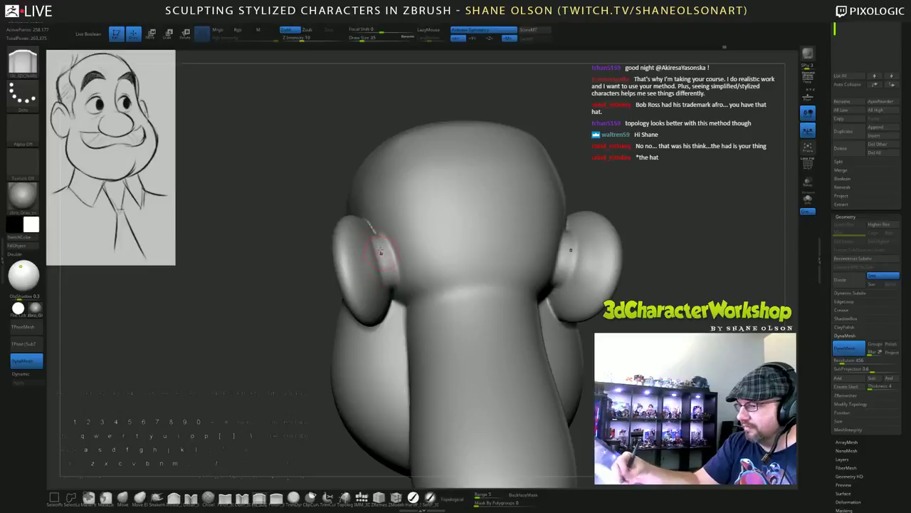
pyautogui.moveTo(379, 238); pyautogui.dragTo(388, 279)
# Thicken and smooth the junction behind each ear, filling the upper crease against the head.
pyautogui.moveTo(431, 279)
pyautogui.mouseDown(button='right')
pyautogui.moveTo(366, 279)
pyautogui.moveTo(421, 277)
pyautogui.mouseUp(button='right')
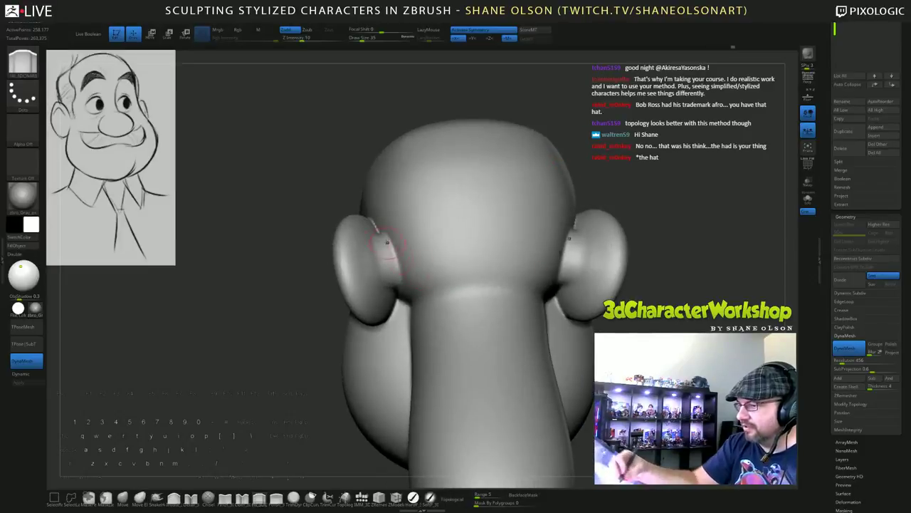
pyautogui.moveTo(385, 240); pyautogui.dragTo(389, 269)
pyautogui.press('shift')
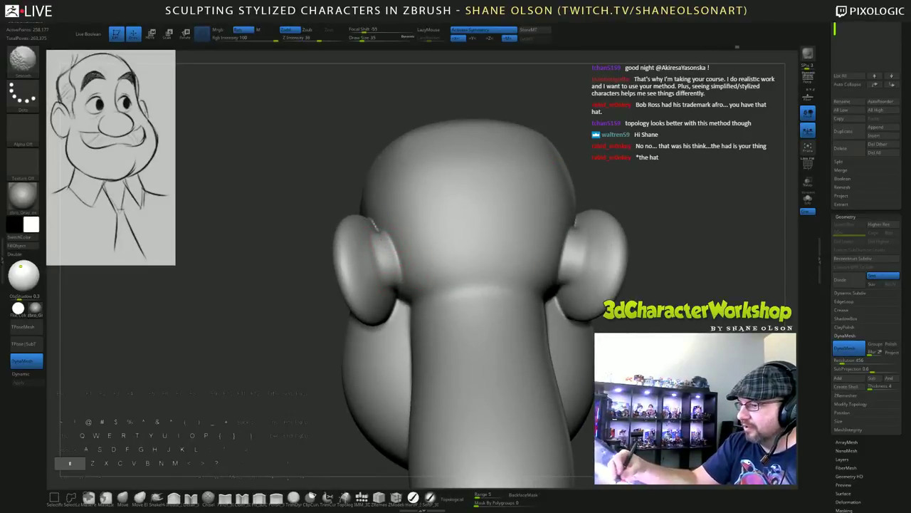
pyautogui.moveTo(377, 231); pyautogui.dragTo(401, 247, button='right')
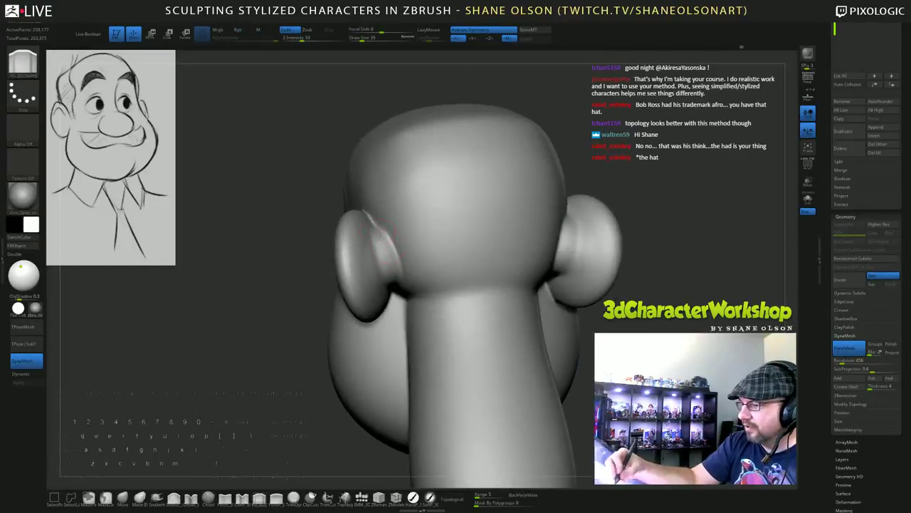
pyautogui.moveTo(387, 240); pyautogui.dragTo(383, 244)
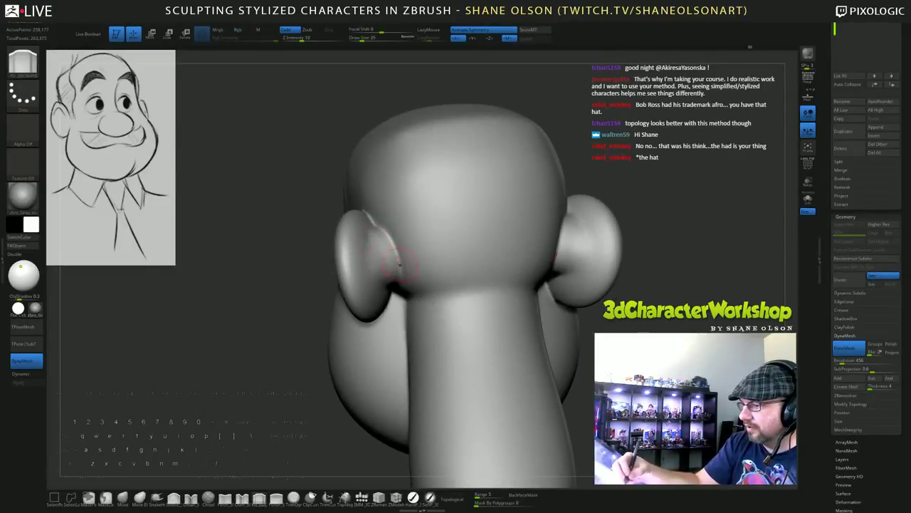
pyautogui.moveTo(400, 264); pyautogui.dragTo(395, 241, button='right')
pyautogui.moveTo(383, 291)
pyautogui.mouseDown(button='right')
pyautogui.moveTo(390, 256)
pyautogui.moveTo(380, 245)
pyautogui.mouseUp(button='right')
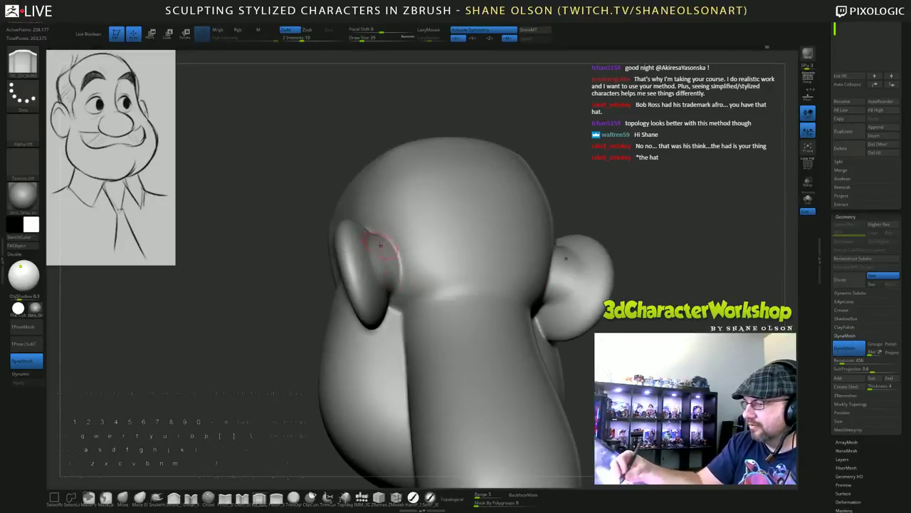
pyautogui.moveTo(455, 319)
pyautogui.mouseDown(button='right')
pyautogui.moveTo(423, 323)
pyautogui.moveTo(471, 344)
pyautogui.moveTo(430, 301)
pyautogui.mouseUp(button='right')
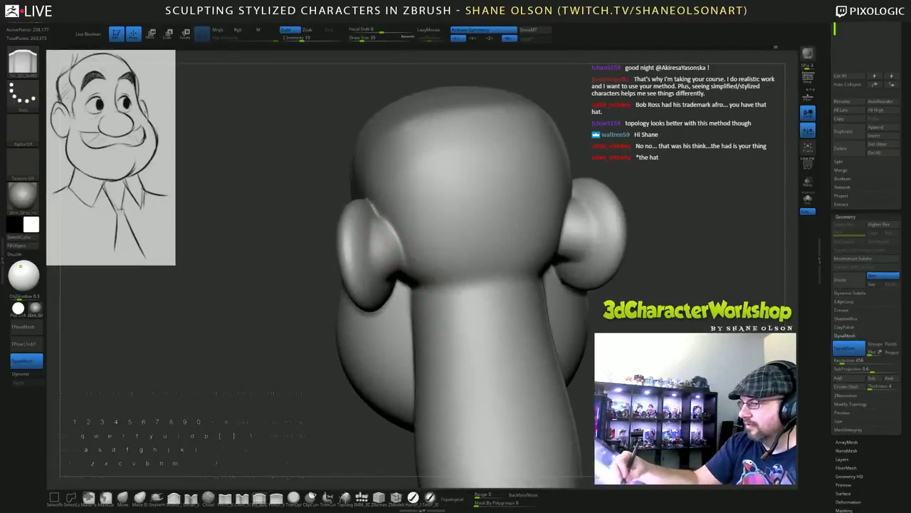
pyautogui.moveTo(380, 232); pyautogui.dragTo(397, 248, button='right')
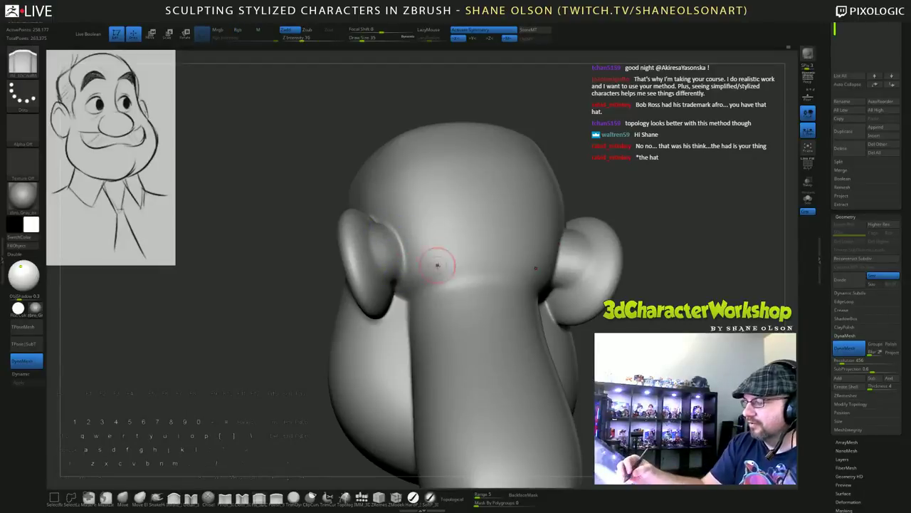
# Examine the overall head shape and ear attachment from the back, sides and front.
pyautogui.moveTo(437, 265)
pyautogui.mouseDown(button='right')
pyautogui.moveTo(508, 260)
pyautogui.moveTo(487, 259)
pyautogui.moveTo(487, 206)
pyautogui.mouseUp(button='right')
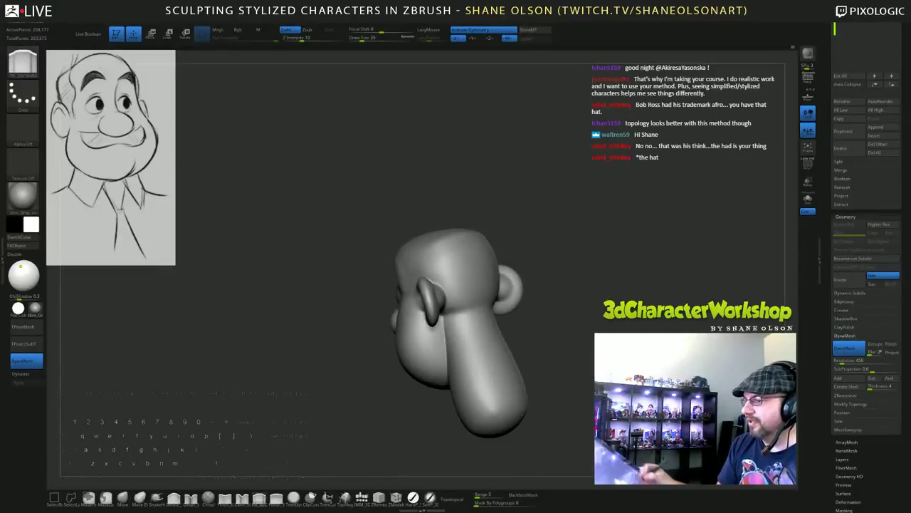
pyautogui.moveTo(487, 257); pyautogui.dragTo(444, 262, button='right')
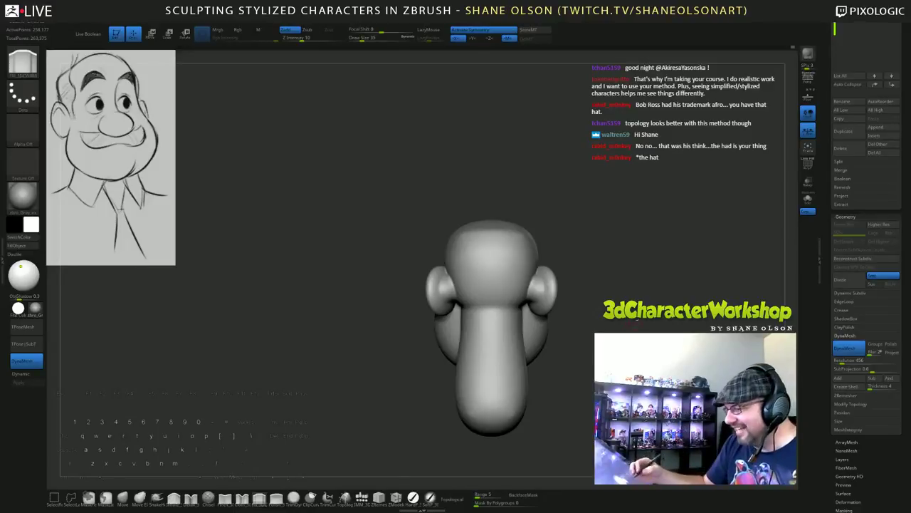
pyautogui.keyDown('ctrl'); pyautogui.moveTo(635, 322); pyautogui.dragTo(603, 324, button='right'); pyautogui.keyUp('ctrl')
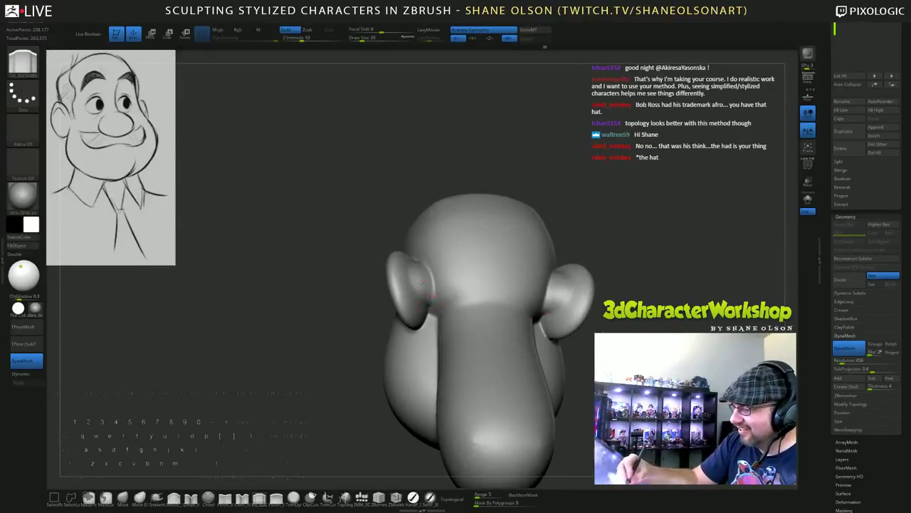
pyautogui.moveTo(470, 309); pyautogui.dragTo(569, 306, button='right')
pyautogui.moveTo(581, 342); pyautogui.dragTo(575, 299, button='right')
pyautogui.moveTo(399, 320)
pyautogui.mouseDown(button='right')
pyautogui.moveTo(580, 312)
pyautogui.moveTo(498, 314)
pyautogui.moveTo(589, 295)
pyautogui.mouseUp(button='right')
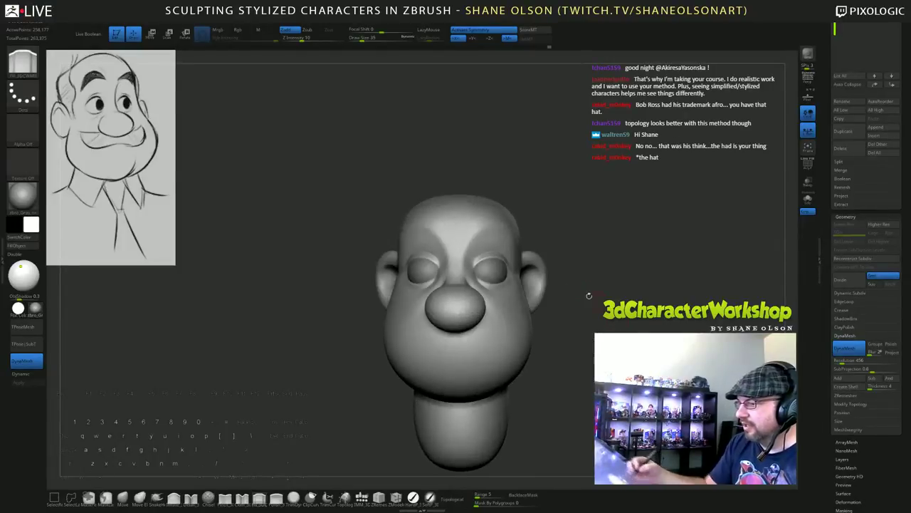
pyautogui.moveTo(491, 222); pyautogui.dragTo(443, 240, button='right')
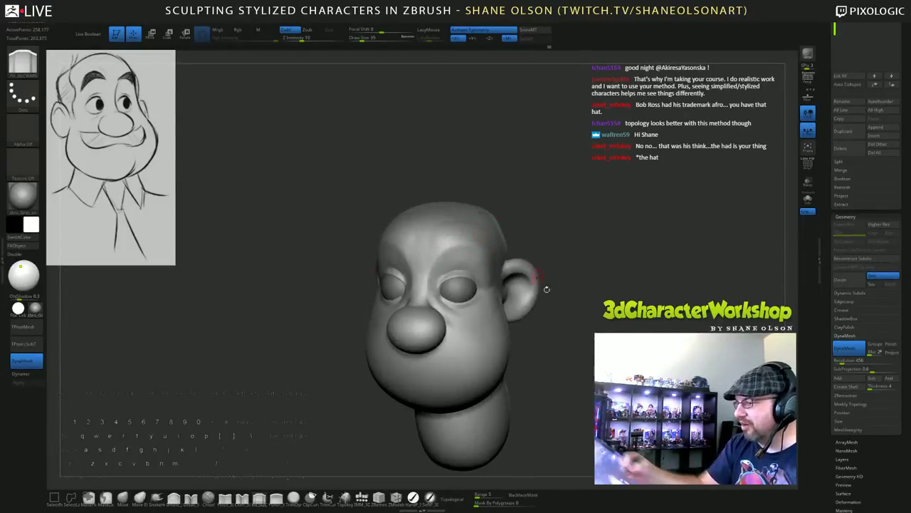
pyautogui.moveTo(571, 382)
pyautogui.keyDown('ctrl'); pyautogui.mouseDown(button='right')
pyautogui.moveTo(566, 368)
pyautogui.moveTo(604, 380)
pyautogui.moveTo(596, 380)
pyautogui.moveTo(607, 371)
pyautogui.mouseUp(button='right'); pyautogui.keyUp('ctrl')
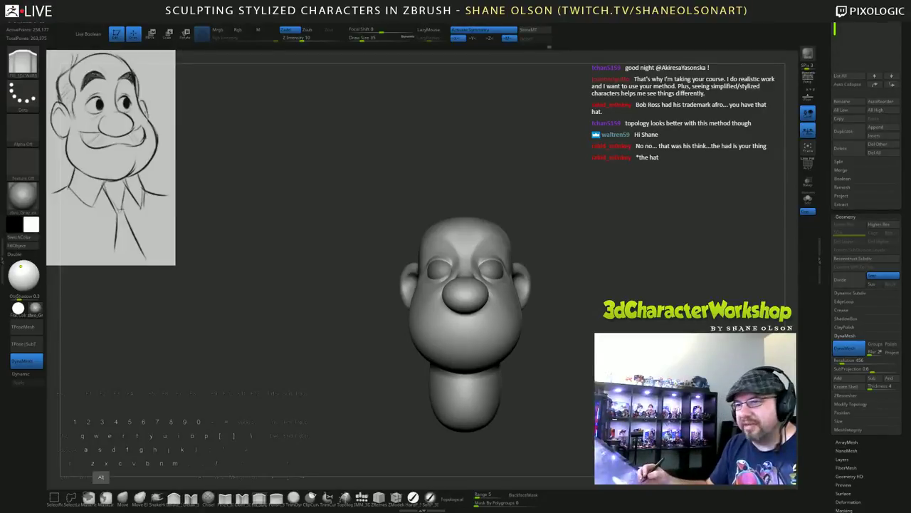
pyautogui.keyDown('alt'); pyautogui.moveTo(342, 314); pyautogui.dragTo(420, 324); pyautogui.keyUp('alt')
pyautogui.moveTo(658, 356); pyautogui.dragTo(585, 360)
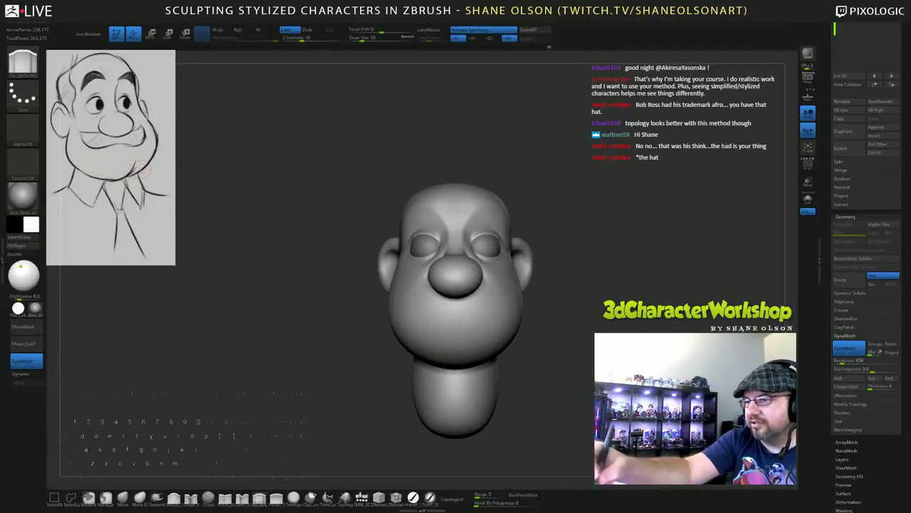
pyautogui.moveTo(361, 39); pyautogui.dragTo(367, 38)
pyautogui.keyDown('alt'); pyautogui.moveTo(342, 313); pyautogui.dragTo(340, 326); pyautogui.keyUp('alt')
pyautogui.keyDown('alt'); pyautogui.moveTo(603, 393); pyautogui.dragTo(597, 368); pyautogui.keyUp('alt')
pyautogui.click(225, 498)
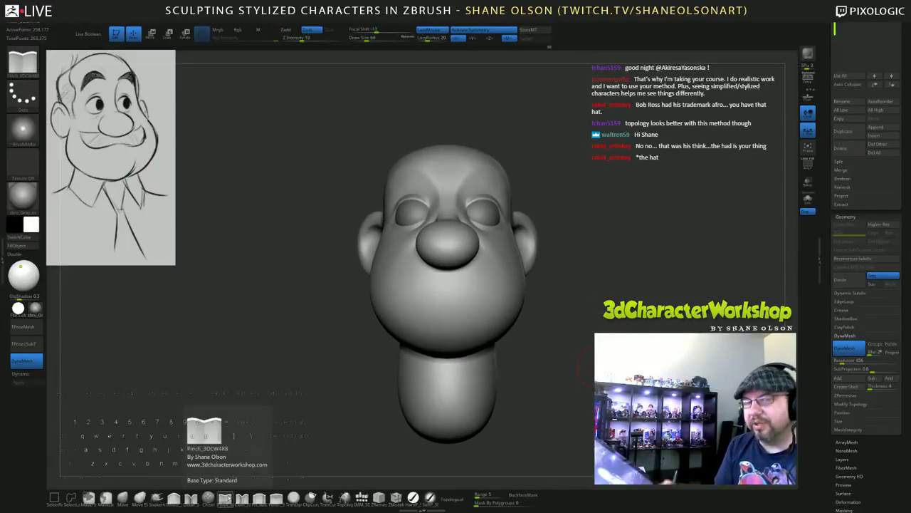
pyautogui.moveTo(314, 378); pyautogui.dragTo(299, 361)
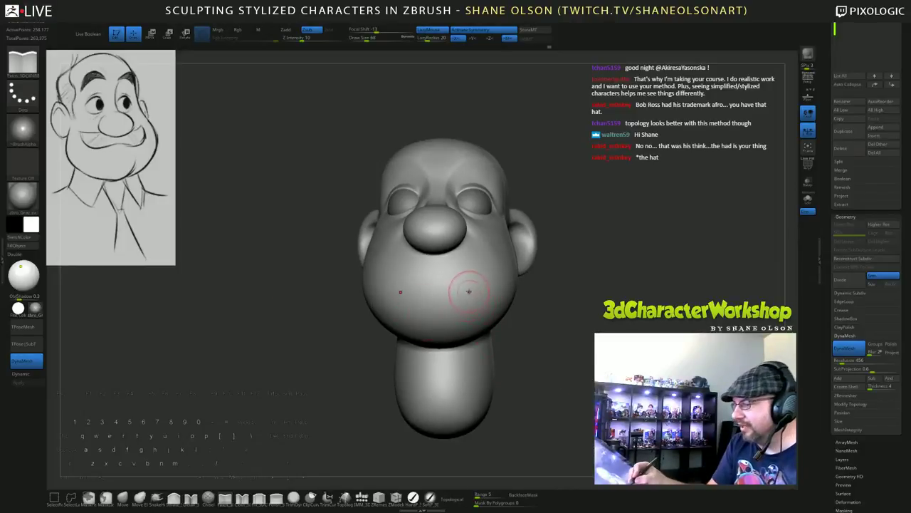
pyautogui.moveTo(595, 391)
pyautogui.mouseDown()
pyautogui.moveTo(666, 392)
pyautogui.moveTo(584, 408)
pyautogui.moveTo(611, 386)
pyautogui.mouseUp()
# Puff out the lower face around the mouth and chin with the Inflate brush, raising its draw size to 128.
pyautogui.click(177, 497)
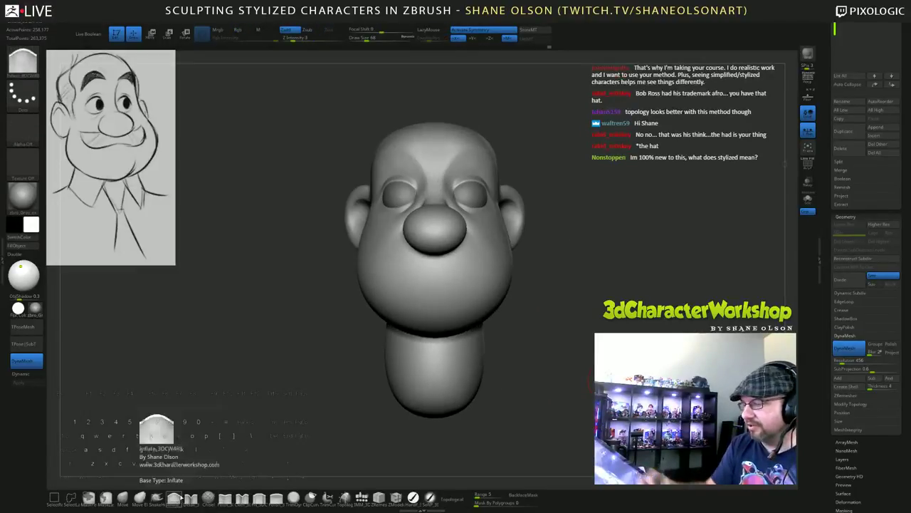
pyautogui.press('s')
pyautogui.moveTo(597, 354); pyautogui.dragTo(591, 336)
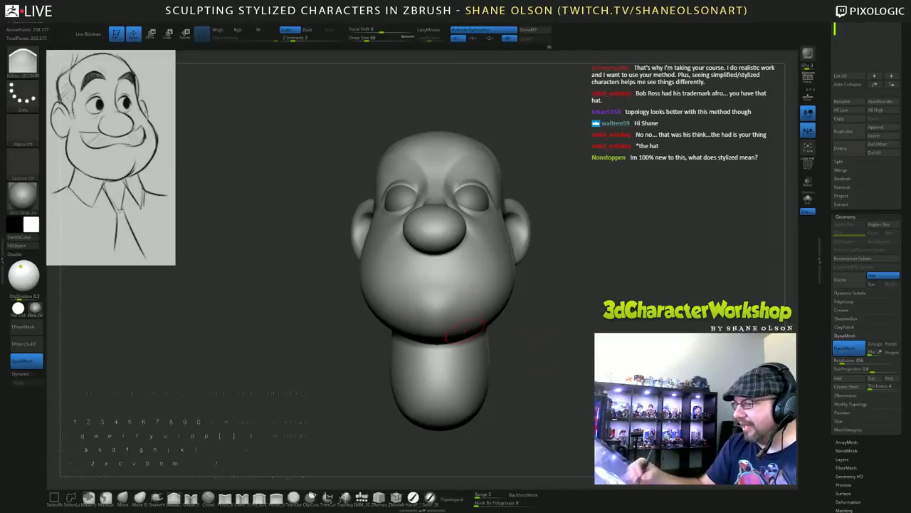
pyautogui.moveTo(465, 331); pyautogui.dragTo(533, 363, button='right')
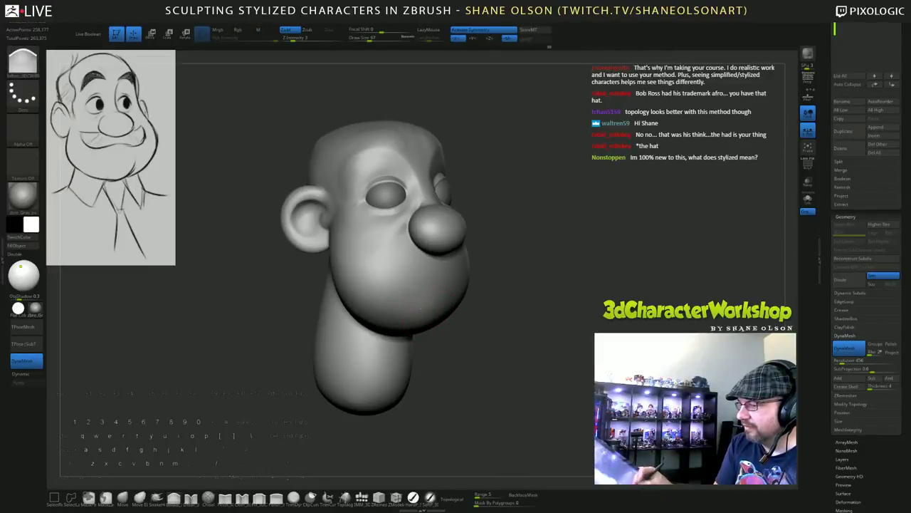
pyautogui.moveTo(531, 388); pyautogui.dragTo(522, 389, button='right')
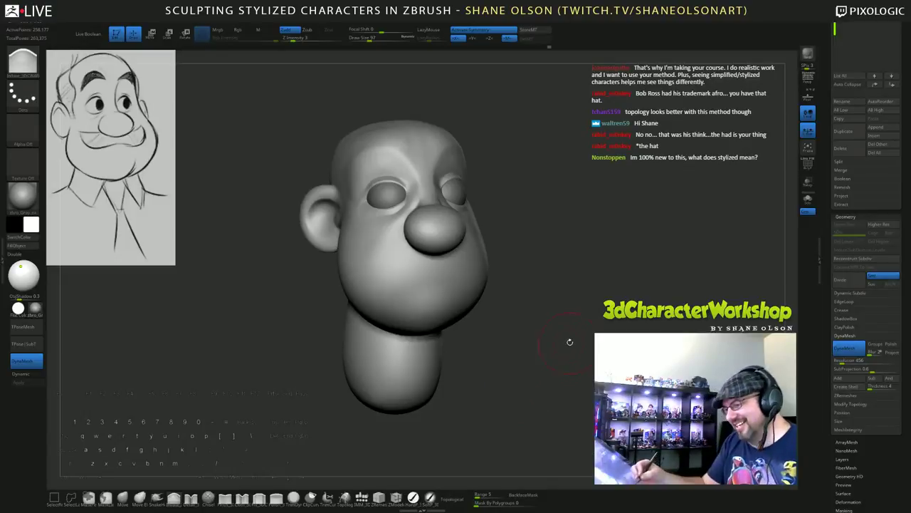
pyautogui.moveTo(570, 342); pyautogui.dragTo(477, 326, button='right')
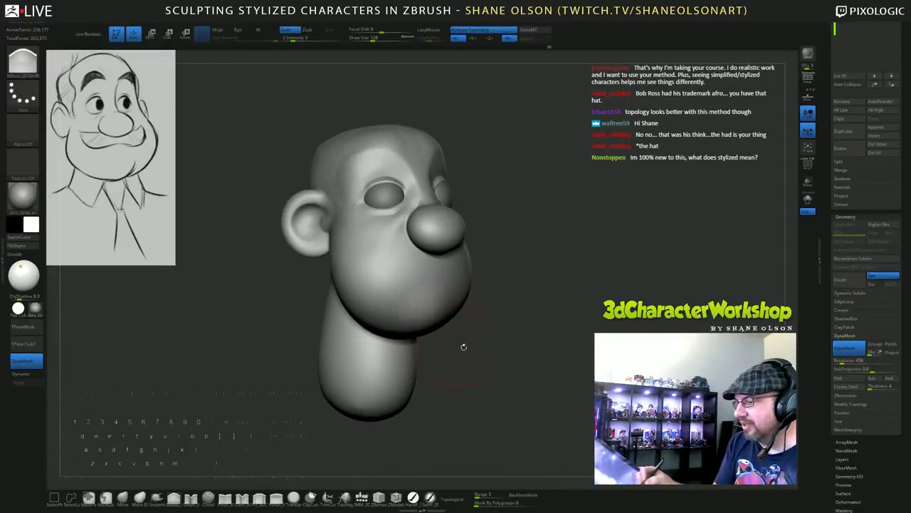
pyautogui.moveTo(463, 347); pyautogui.dragTo(442, 325, button='right')
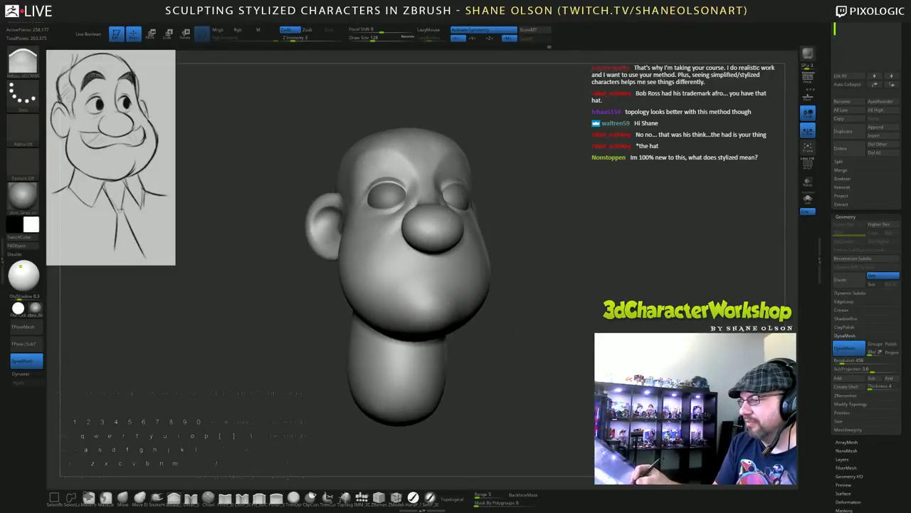
pyautogui.moveTo(515, 377)
pyautogui.mouseDown(button='right')
pyautogui.moveTo(610, 360)
pyautogui.moveTo(606, 385)
pyautogui.mouseUp(button='right')
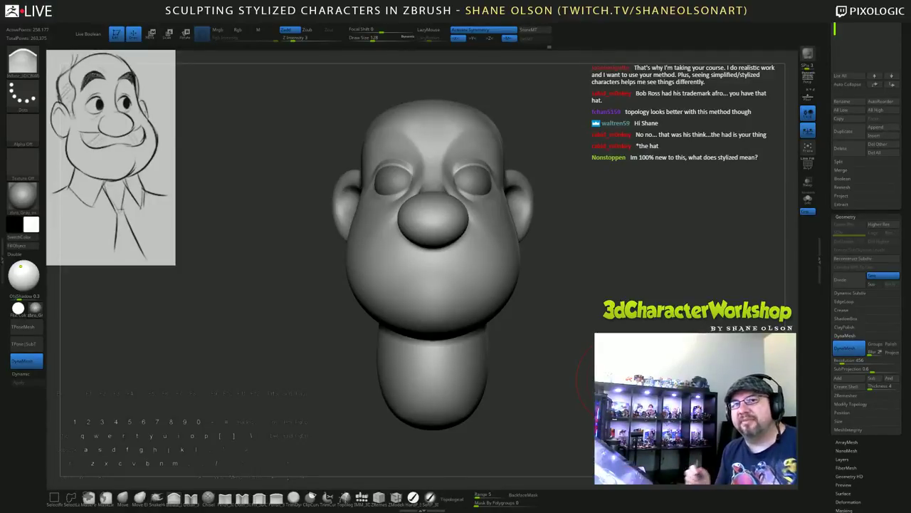
# Build up a soft chin mound on the front of the lower face at draw size 108 and smooth it into the jaw.
pyautogui.moveTo(624, 379)
pyautogui.mouseDown()
pyautogui.moveTo(662, 376)
pyautogui.moveTo(628, 376)
pyautogui.moveTo(602, 349)
pyautogui.moveTo(486, 402)
pyautogui.moveTo(491, 391)
pyautogui.mouseUp()
pyautogui.moveTo(560, 376)
pyautogui.mouseDown()
pyautogui.moveTo(598, 372)
pyautogui.moveTo(610, 416)
pyautogui.mouseUp()
pyautogui.press('ctrl')
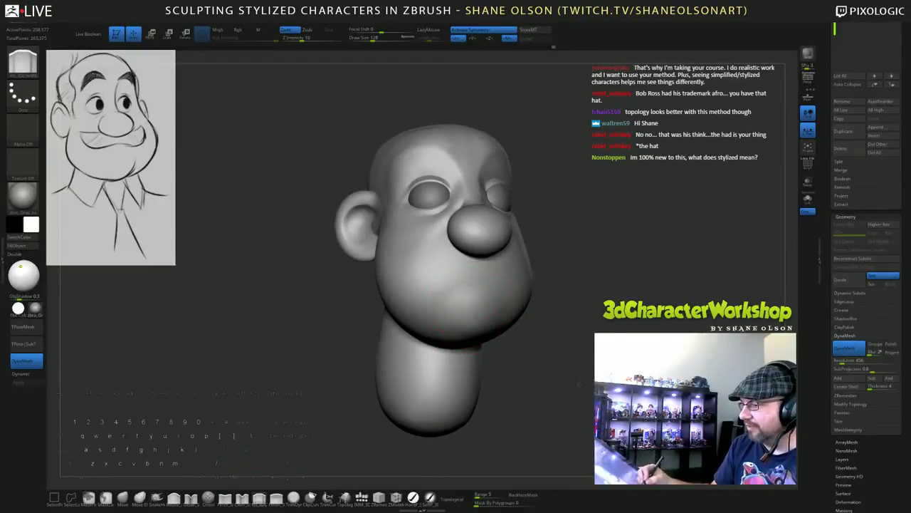
pyautogui.moveTo(562, 370)
pyautogui.keyDown('shift'); pyautogui.mouseDown()
pyautogui.moveTo(573, 388)
pyautogui.moveTo(570, 367)
pyautogui.mouseUp(); pyautogui.keyUp('shift')
pyautogui.press('s')
pyautogui.moveTo(568, 369)
pyautogui.mouseDown()
pyautogui.moveTo(580, 363)
pyautogui.moveTo(578, 391)
pyautogui.moveTo(580, 383)
pyautogui.mouseUp()
pyautogui.moveTo(478, 299); pyautogui.dragTo(460, 303)
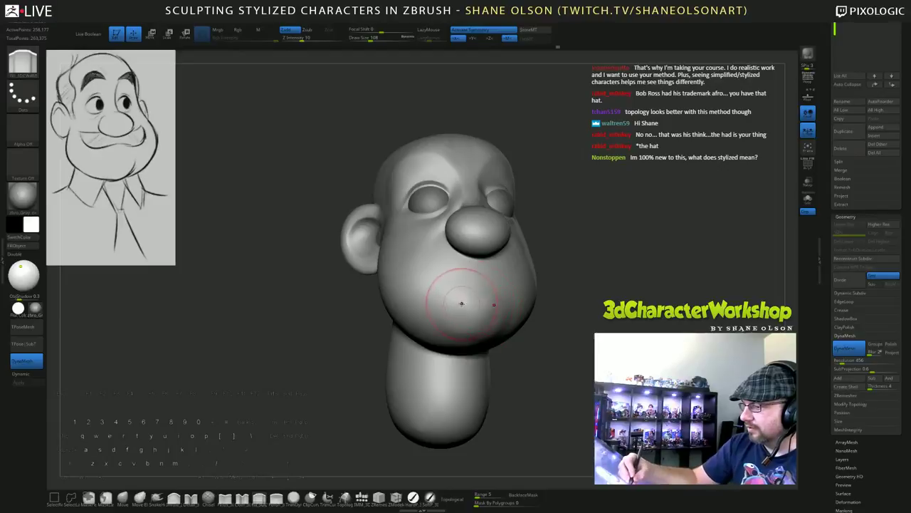
pyautogui.moveTo(547, 398); pyautogui.dragTo(557, 391)
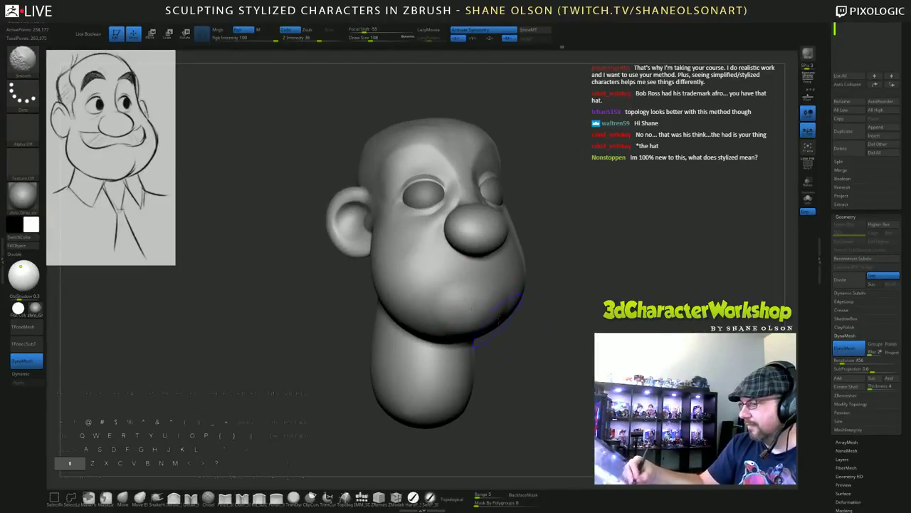
pyautogui.moveTo(640, 376)
pyautogui.mouseDown()
pyautogui.moveTo(681, 376)
pyautogui.moveTo(590, 373)
pyautogui.moveTo(598, 360)
pyautogui.moveTo(558, 366)
pyautogui.mouseUp()
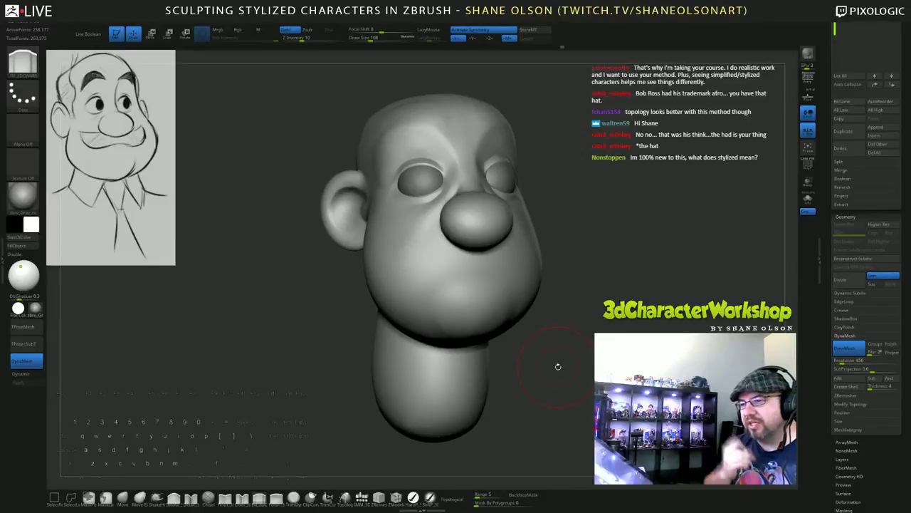
# Refine the chin's edges from below and the side at draw size 80, and check the face from the front.
pyautogui.moveTo(558, 366); pyautogui.dragTo(552, 334)
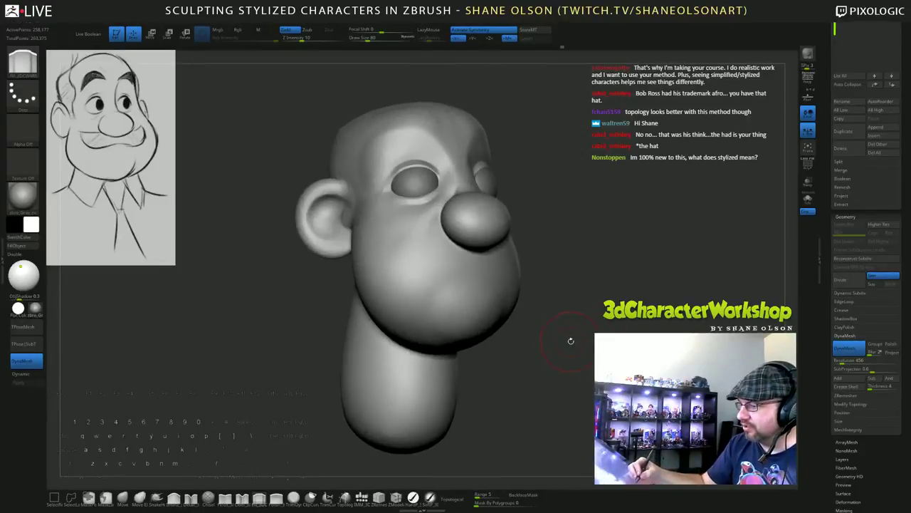
pyautogui.moveTo(554, 380)
pyautogui.mouseDown()
pyautogui.moveTo(534, 360)
pyautogui.moveTo(545, 317)
pyautogui.mouseUp()
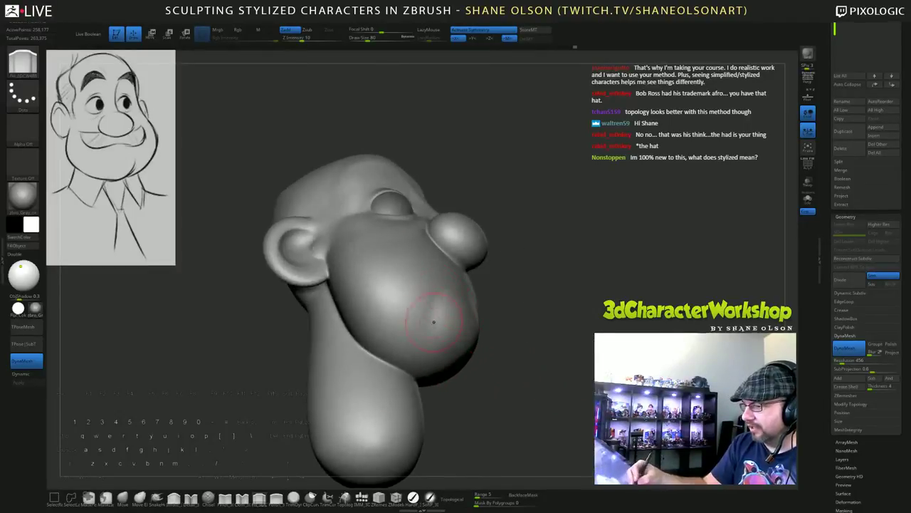
pyautogui.moveTo(547, 389)
pyautogui.mouseDown()
pyautogui.moveTo(511, 399)
pyautogui.moveTo(513, 416)
pyautogui.moveTo(548, 420)
pyautogui.moveTo(521, 373)
pyautogui.moveTo(552, 361)
pyautogui.moveTo(575, 391)
pyautogui.moveTo(573, 356)
pyautogui.mouseUp()
pyautogui.press('shift')
pyautogui.moveTo(574, 356); pyautogui.dragTo(588, 388)
pyautogui.moveTo(592, 343)
pyautogui.keyDown('alt'); pyautogui.mouseDown()
pyautogui.moveTo(558, 357)
pyautogui.moveTo(574, 363)
pyautogui.moveTo(563, 367)
pyautogui.moveTo(562, 378)
pyautogui.moveTo(570, 358)
pyautogui.moveTo(570, 385)
pyautogui.mouseUp(); pyautogui.keyUp('alt')
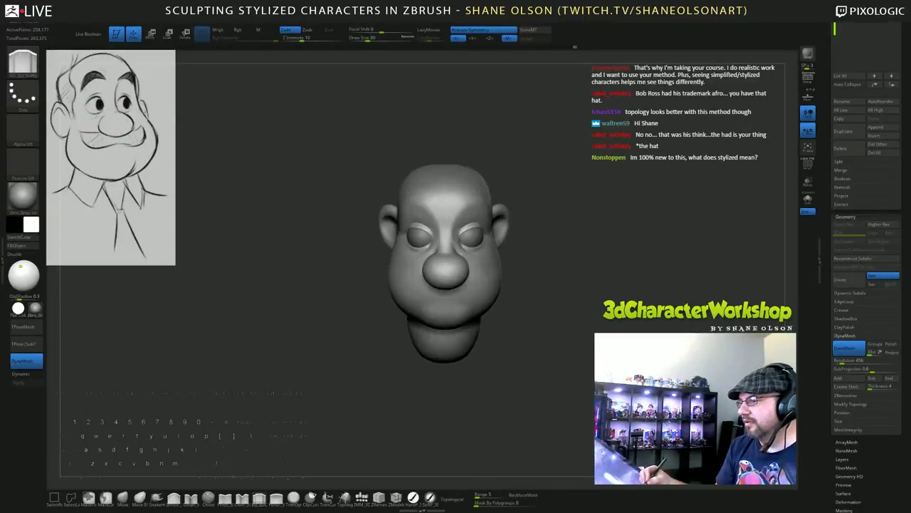
# Switch to the Move brush and set its draw size to 132.
pyautogui.click(126, 496)
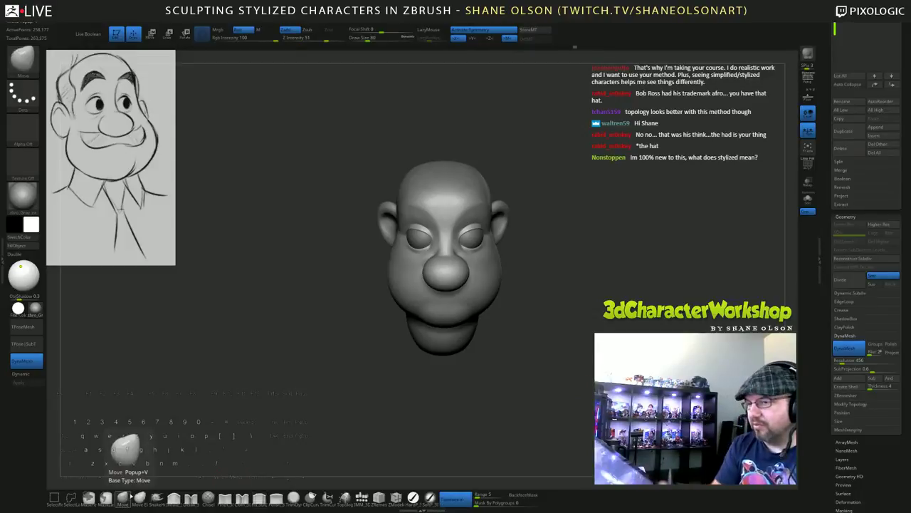
pyautogui.moveTo(561, 273)
pyautogui.mouseDown()
pyautogui.moveTo(565, 300)
pyautogui.moveTo(581, 282)
pyautogui.moveTo(595, 300)
pyautogui.moveTo(586, 356)
pyautogui.moveTo(576, 321)
pyautogui.moveTo(591, 359)
pyautogui.moveTo(619, 363)
pyautogui.moveTo(607, 372)
pyautogui.moveTo(612, 349)
pyautogui.mouseUp()
pyautogui.press('s')
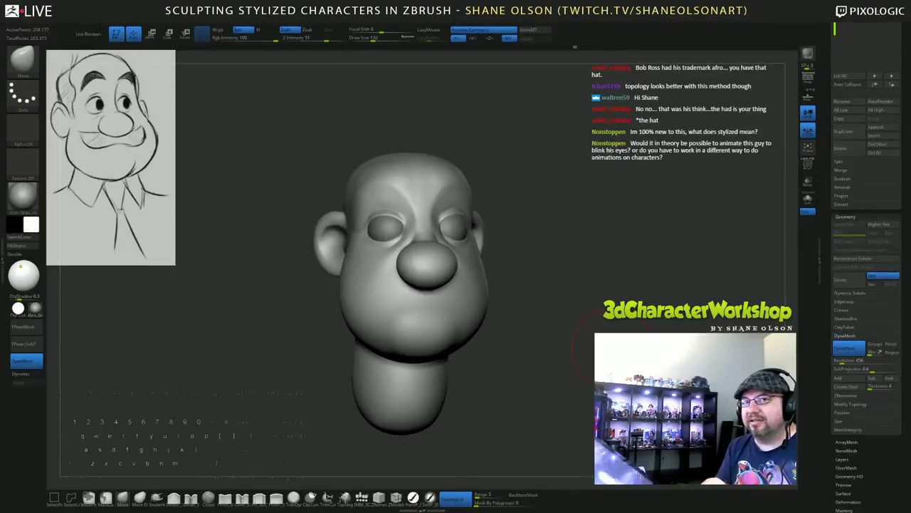
pyautogui.moveTo(596, 309); pyautogui.dragTo(610, 307)
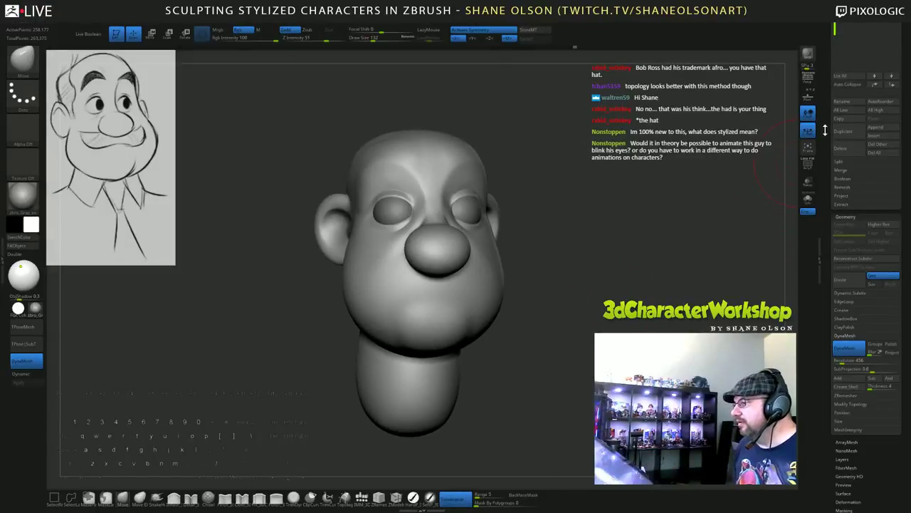
# Duplicate the head subtool and save the tool in the Webinar folder as LuigiHead.
pyautogui.moveTo(824, 130); pyautogui.dragTo(847, 325)
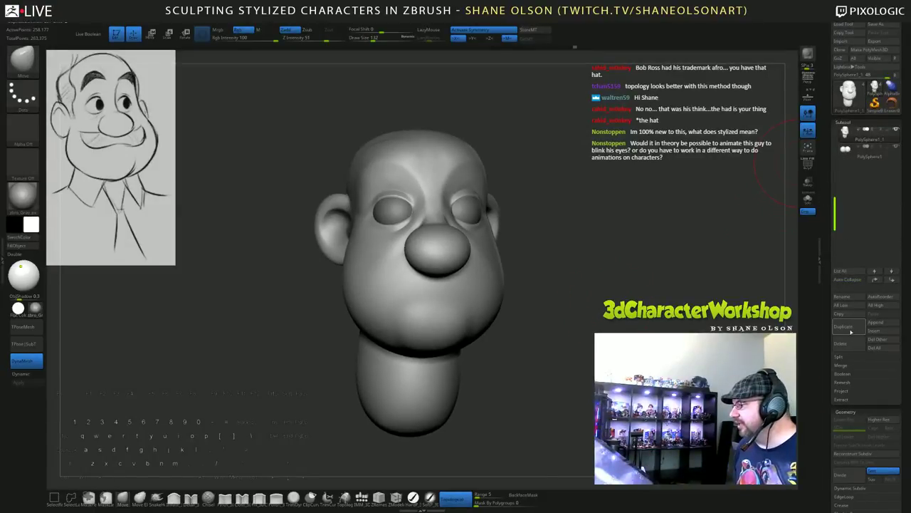
pyautogui.click(847, 329)
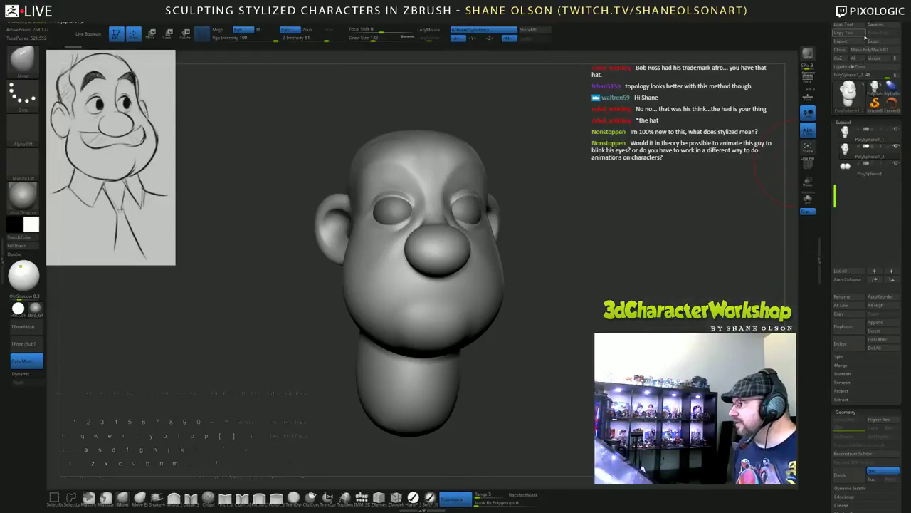
pyautogui.click(876, 24)
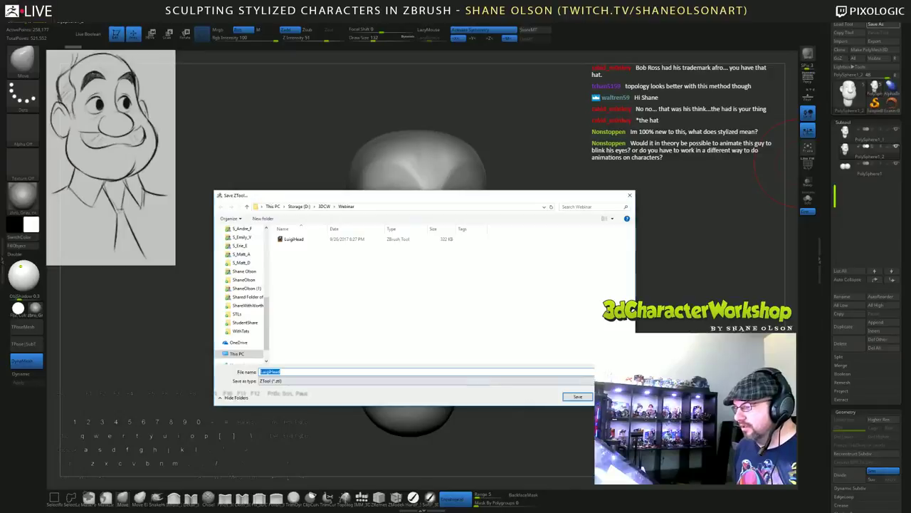
pyautogui.click(578, 397)
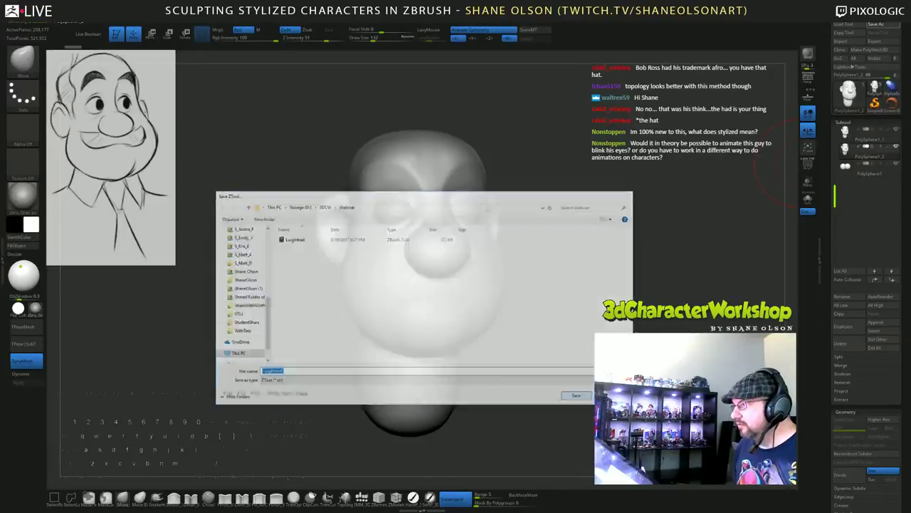
# Reduce the brush to draw size 87, paint a mask over the mouth area below the nose, and clear the mask.
pyautogui.moveTo(610, 264); pyautogui.dragTo(618, 238)
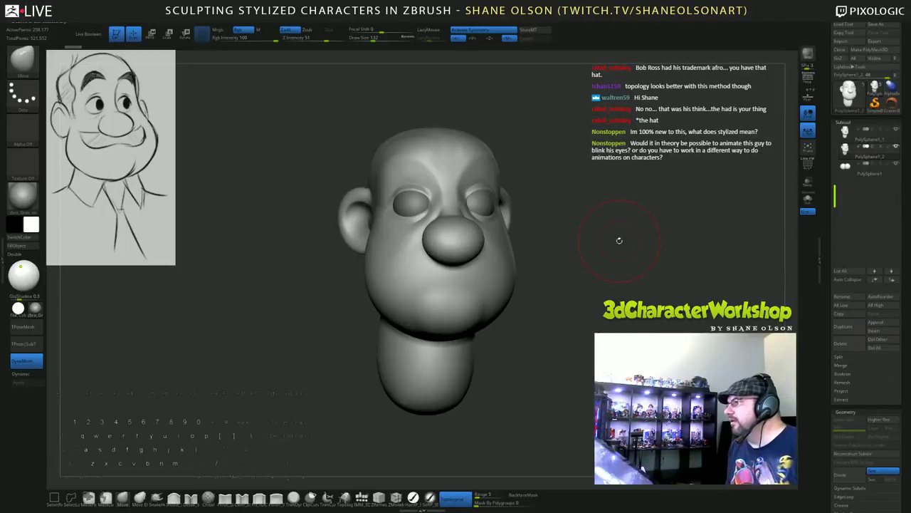
pyautogui.press('s')
pyautogui.moveTo(623, 248); pyautogui.dragTo(616, 248)
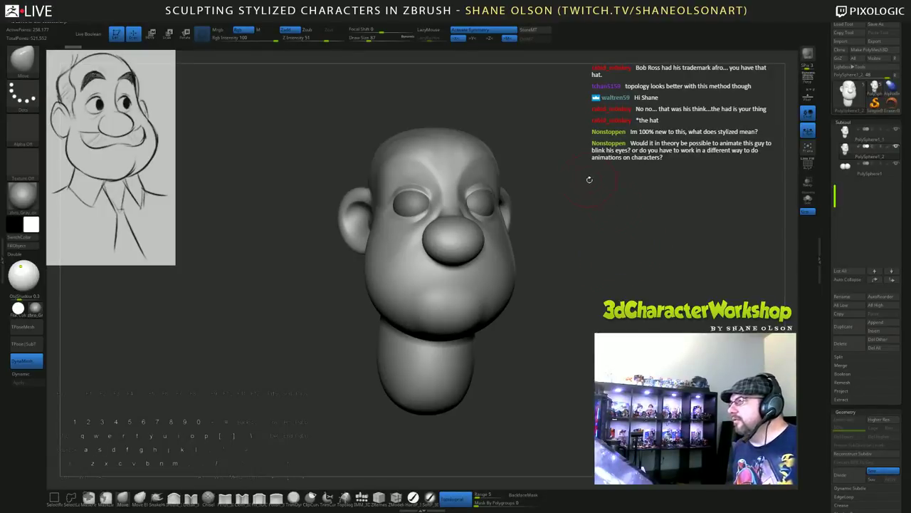
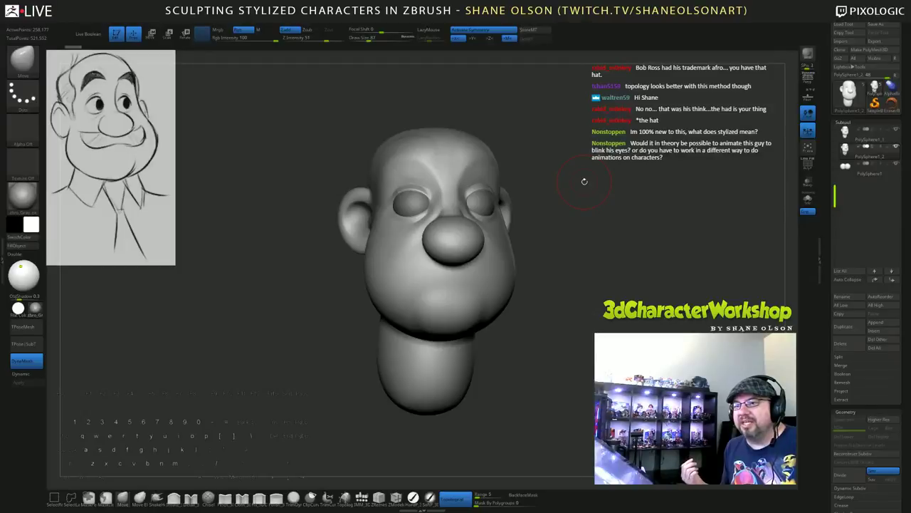
pyautogui.moveTo(584, 182)
pyautogui.mouseDown()
pyautogui.moveTo(524, 245)
pyautogui.moveTo(546, 309)
pyautogui.mouseUp()
pyautogui.moveTo(460, 287)
pyautogui.keyDown('shift'); pyautogui.mouseDown()
pyautogui.moveTo(457, 306)
pyautogui.moveTo(466, 294)
pyautogui.mouseUp(); pyautogui.keyUp('shift')
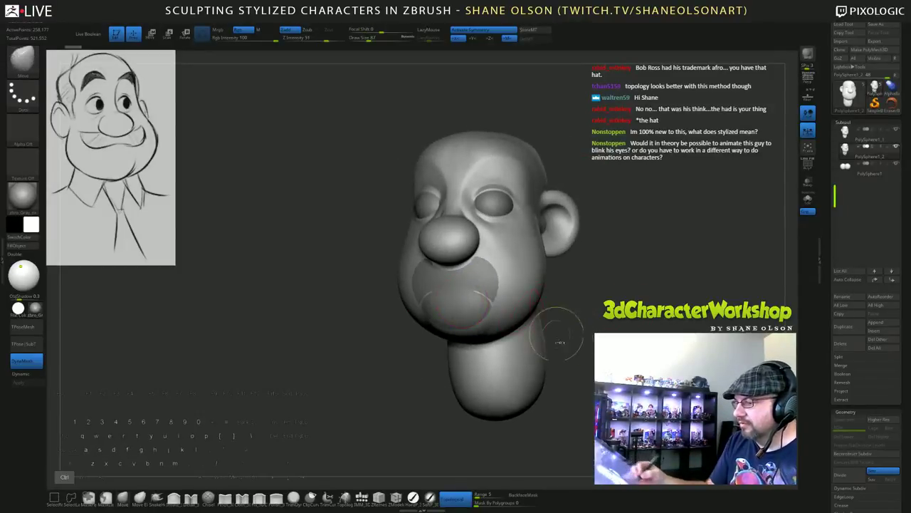
pyautogui.moveTo(560, 342)
pyautogui.mouseDown()
pyautogui.moveTo(609, 335)
pyautogui.moveTo(570, 356)
pyautogui.moveTo(571, 346)
pyautogui.moveTo(585, 357)
pyautogui.mouseUp()
# Hide the original head subtool and ZRemesh the duplicated head with a target polygon count of 5.
pyautogui.click(896, 129)
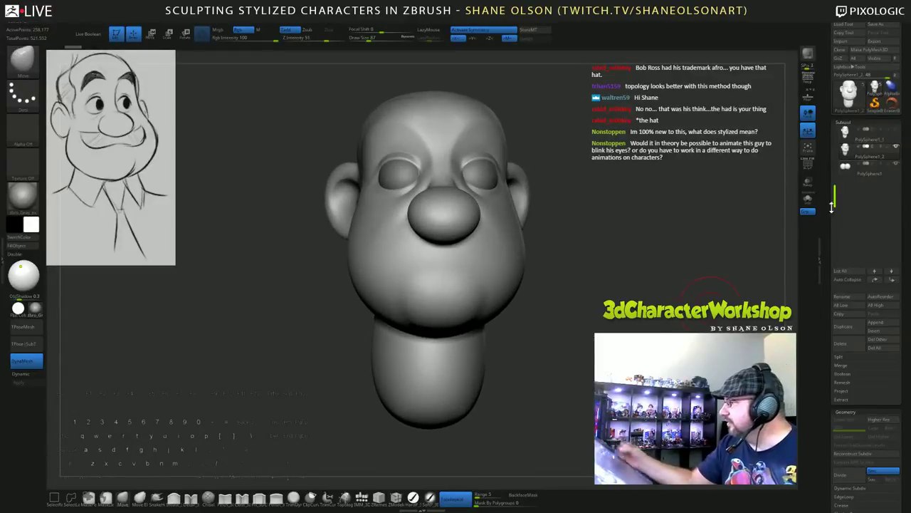
pyautogui.keyDown('alt'); pyautogui.moveTo(776, 235); pyautogui.dragTo(772, 183); pyautogui.keyUp('alt')
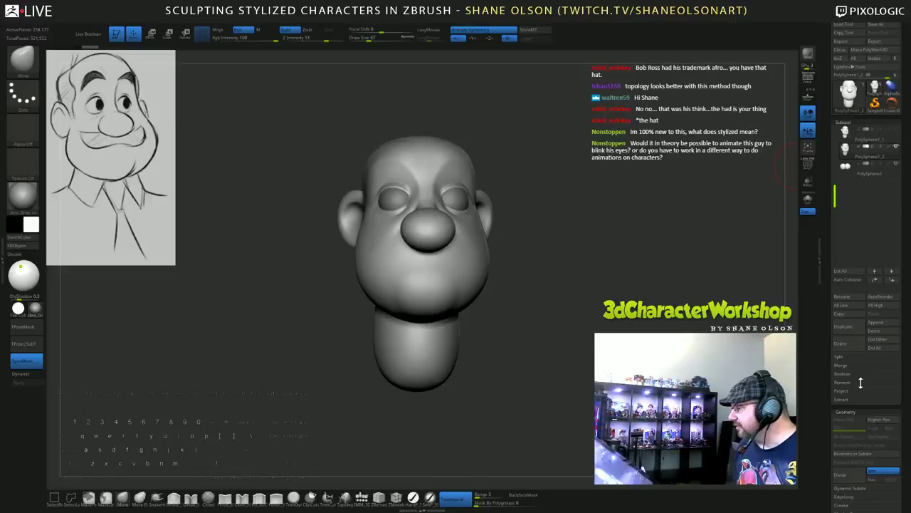
pyautogui.scroll(-5, 854, 373)
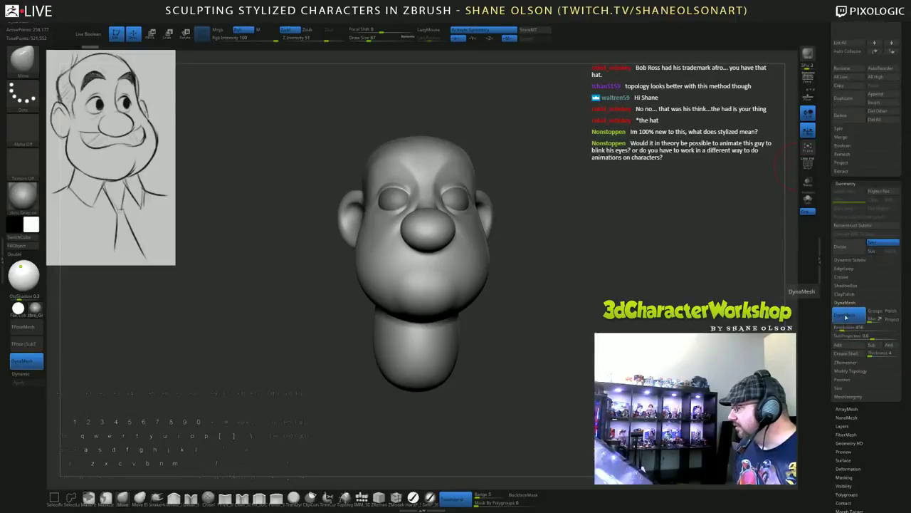
pyautogui.click(846, 363)
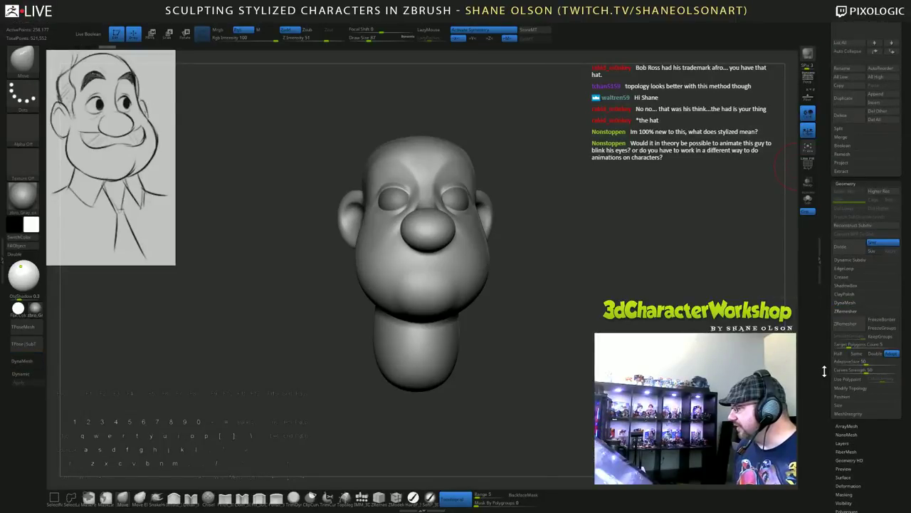
pyautogui.moveTo(643, 276); pyautogui.dragTo(659, 280)
pyautogui.hotkey('shift', 'f')
pyautogui.hotkey('shift', 'f')
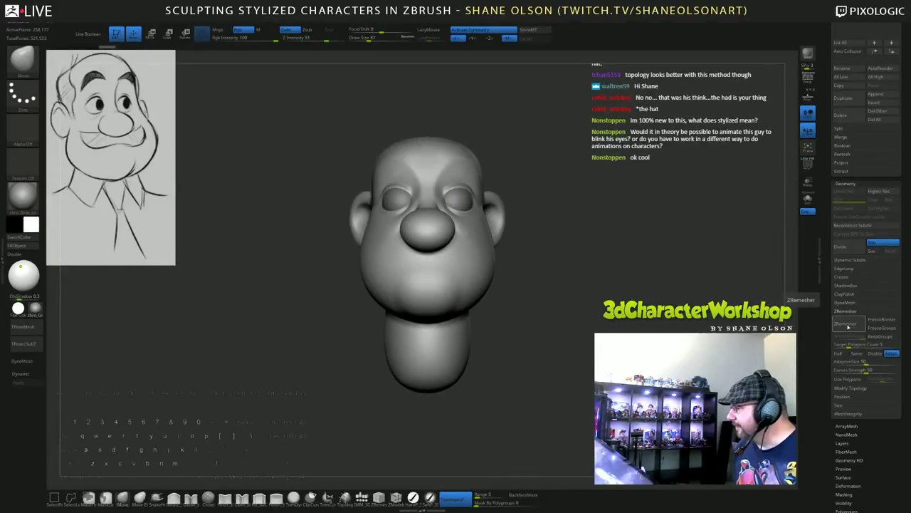
pyautogui.click(848, 324)
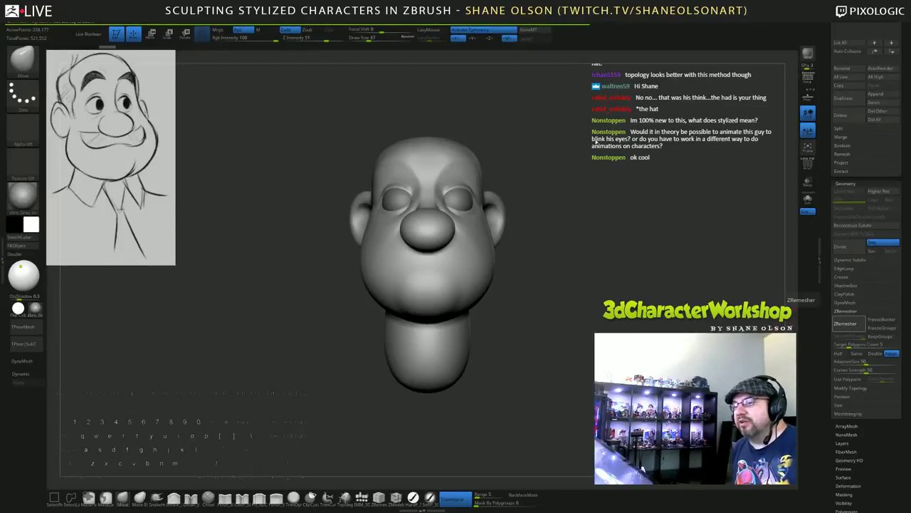
# Show the polygon wireframe and examine the remeshed topology around the eyes, nose, mouth and ears.
pyautogui.moveTo(601, 140)
pyautogui.mouseDown()
pyautogui.moveTo(562, 146)
pyautogui.moveTo(616, 156)
pyautogui.moveTo(681, 230)
pyautogui.moveTo(657, 263)
pyautogui.moveTo(651, 300)
pyautogui.mouseUp()
pyautogui.hotkey('shift', 'f')
pyautogui.moveTo(651, 301)
pyautogui.mouseDown()
pyautogui.moveTo(744, 299)
pyautogui.moveTo(598, 296)
pyautogui.moveTo(678, 294)
pyautogui.mouseUp()
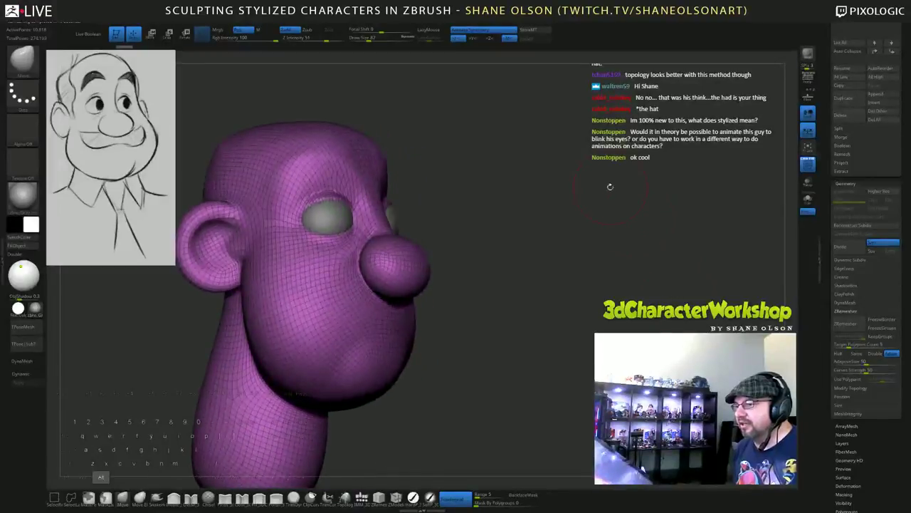
pyautogui.moveTo(610, 186)
pyautogui.mouseDown()
pyautogui.moveTo(644, 167)
pyautogui.moveTo(552, 168)
pyautogui.mouseUp()
pyautogui.press('s')
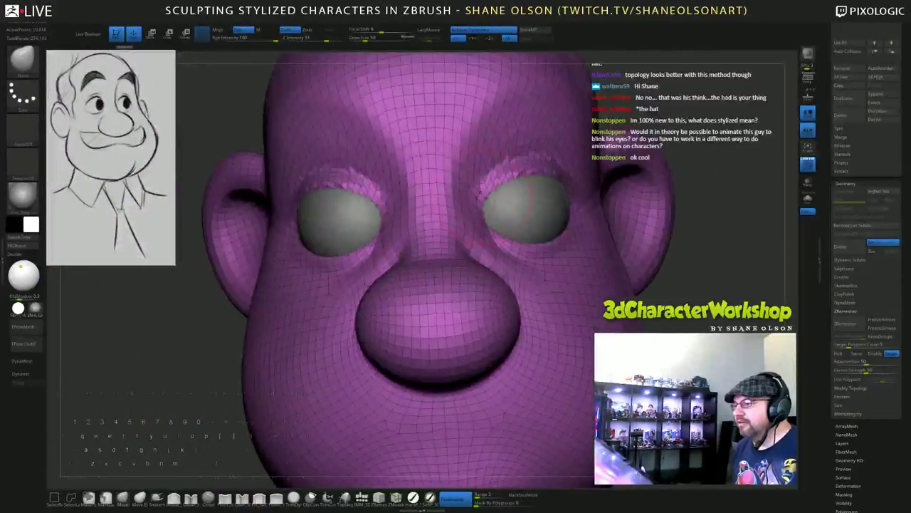
pyautogui.moveTo(543, 184); pyautogui.dragTo(474, 183, button='right')
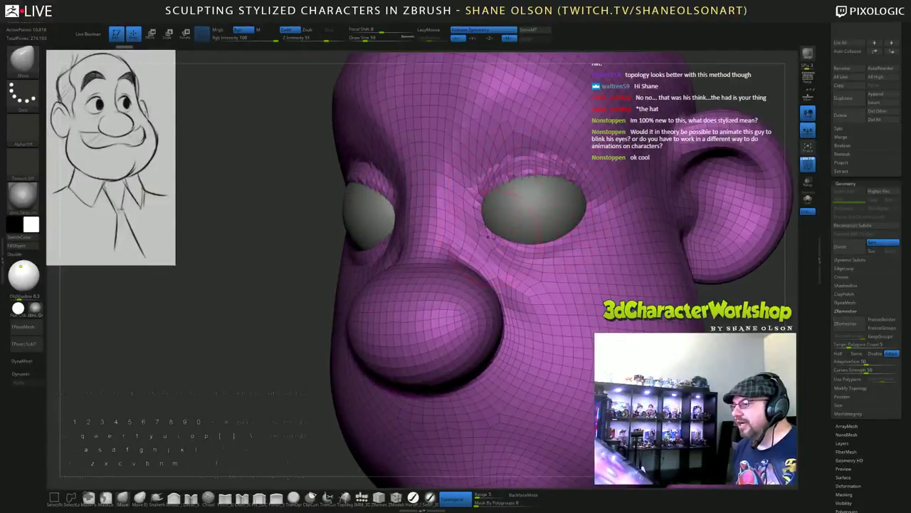
pyautogui.keyDown('alt'); pyautogui.moveTo(274, 225); pyautogui.dragTo(312, 160); pyautogui.keyUp('alt')
pyautogui.moveTo(670, 301); pyautogui.dragTo(673, 331)
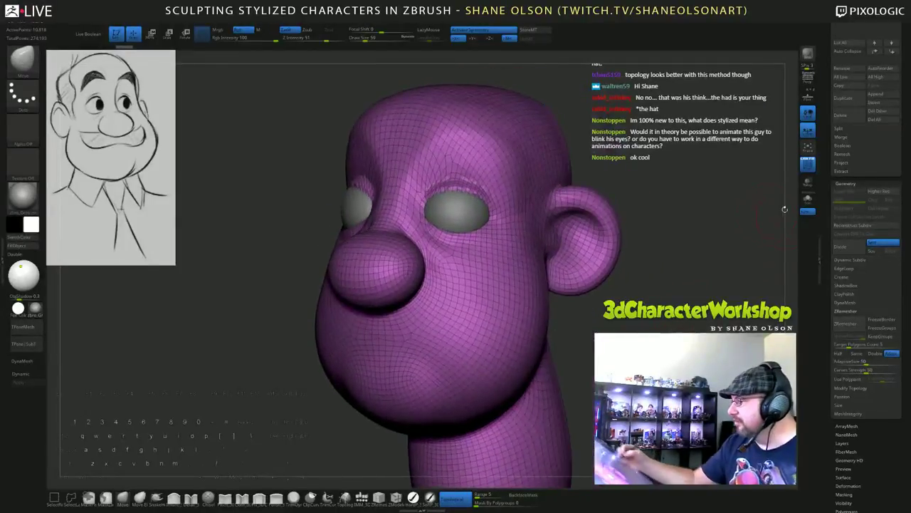
# Isolate the remeshed head and adjust the outer eyelid area from the side with the Move brush.
pyautogui.click(808, 201)
pyautogui.moveTo(713, 289); pyautogui.dragTo(666, 321)
pyautogui.moveTo(666, 320); pyautogui.dragTo(637, 320)
pyautogui.moveTo(641, 270); pyautogui.dragTo(492, 273)
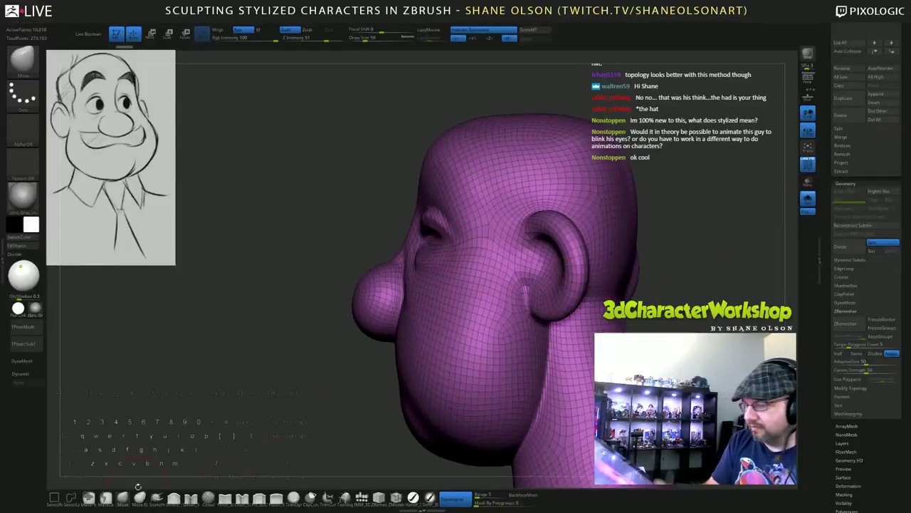
pyautogui.moveTo(138, 486)
pyautogui.mouseDown()
pyautogui.moveTo(161, 486)
pyautogui.moveTo(125, 484)
pyautogui.mouseUp()
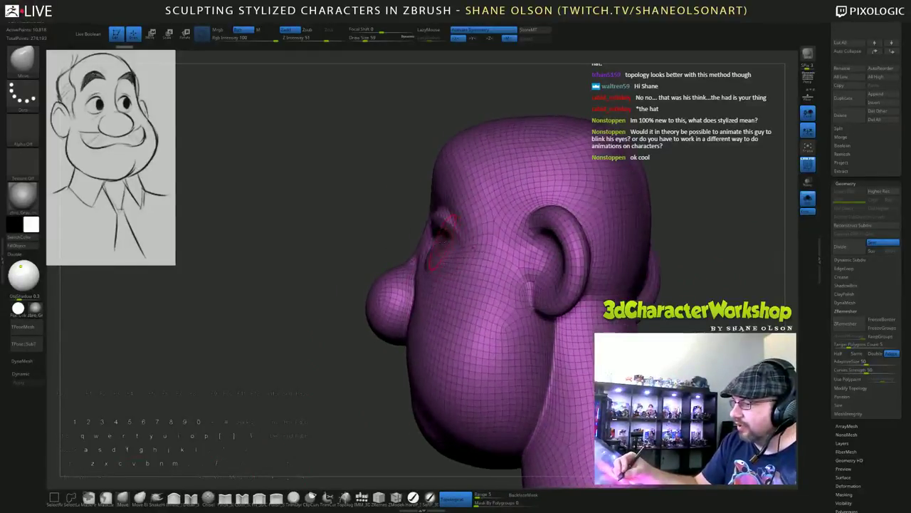
pyautogui.moveTo(315, 351); pyautogui.dragTo(344, 349)
pyautogui.moveTo(313, 285)
pyautogui.mouseDown()
pyautogui.moveTo(506, 249)
pyautogui.moveTo(463, 255)
pyautogui.moveTo(469, 266)
pyautogui.moveTo(427, 262)
pyautogui.moveTo(438, 263)
pyautogui.mouseUp()
pyautogui.moveTo(437, 251); pyautogui.dragTo(502, 250, button='right')
pyautogui.moveTo(434, 230); pyautogui.dragTo(433, 224)
pyautogui.moveTo(438, 239); pyautogui.dragTo(455, 235, button='right')
pyautogui.moveTo(450, 233)
pyautogui.mouseDown()
pyautogui.moveTo(448, 260)
pyautogui.moveTo(440, 261)
pyautogui.moveTo(343, 226)
pyautogui.moveTo(448, 241)
pyautogui.moveTo(458, 255)
pyautogui.mouseUp()
# Refine the eye socket rims and the area around the eyelids with small Move brush strokes.
pyautogui.moveTo(458, 255)
pyautogui.mouseDown(button='right')
pyautogui.moveTo(465, 239)
pyautogui.moveTo(507, 246)
pyautogui.mouseUp(button='right')
pyautogui.moveTo(454, 246); pyautogui.dragTo(455, 252)
pyautogui.moveTo(454, 252); pyautogui.dragTo(469, 247, button='right')
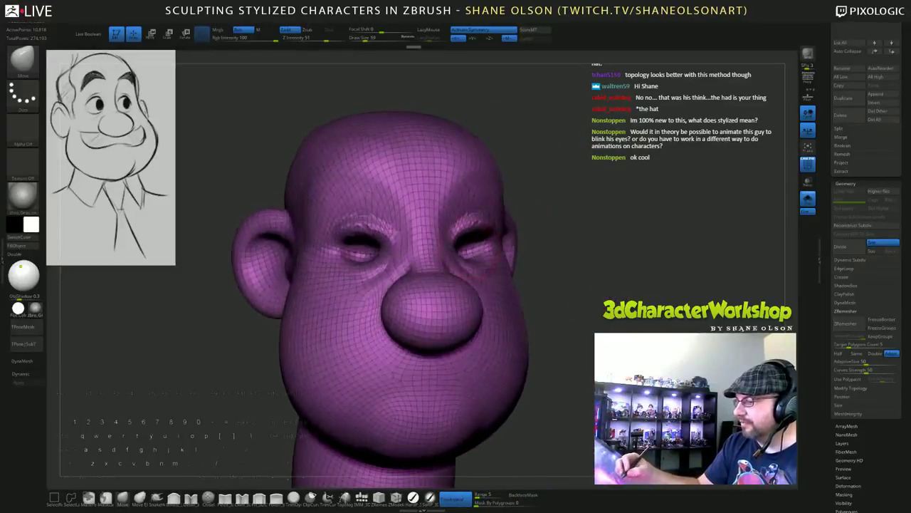
pyautogui.moveTo(514, 265)
pyautogui.mouseDown(button='right')
pyautogui.moveTo(532, 261)
pyautogui.moveTo(525, 258)
pyautogui.mouseUp(button='right')
pyautogui.moveTo(515, 206); pyautogui.dragTo(520, 205)
pyautogui.moveTo(520, 206); pyautogui.dragTo(484, 208, button='right')
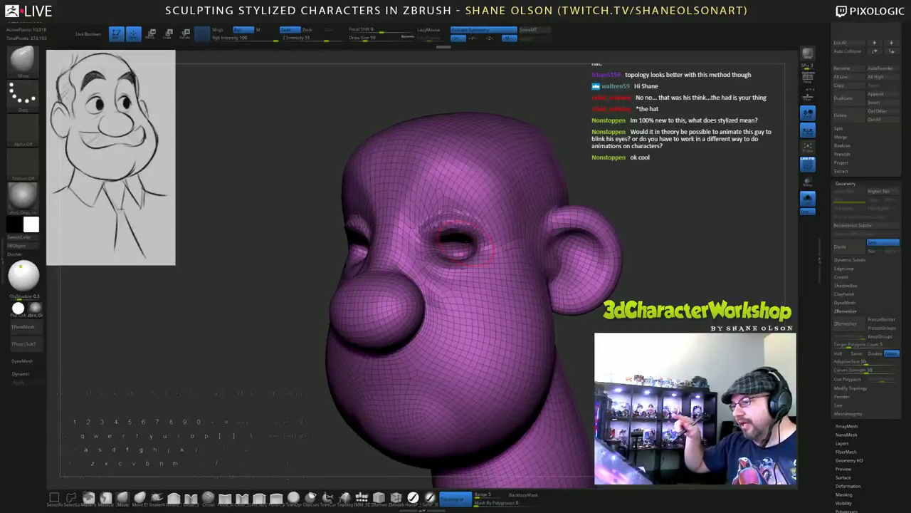
pyautogui.moveTo(459, 242); pyautogui.dragTo(491, 203)
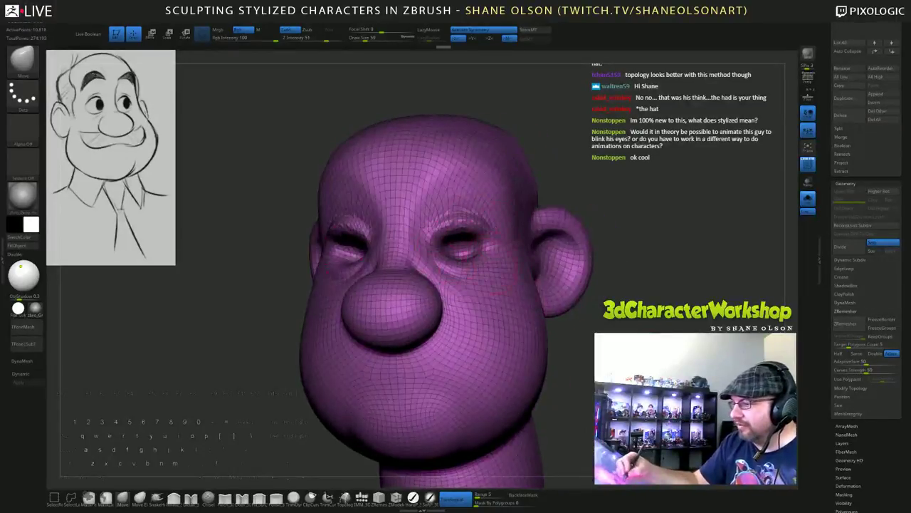
pyautogui.moveTo(601, 299)
pyautogui.mouseDown()
pyautogui.moveTo(527, 297)
pyautogui.moveTo(609, 299)
pyautogui.mouseUp()
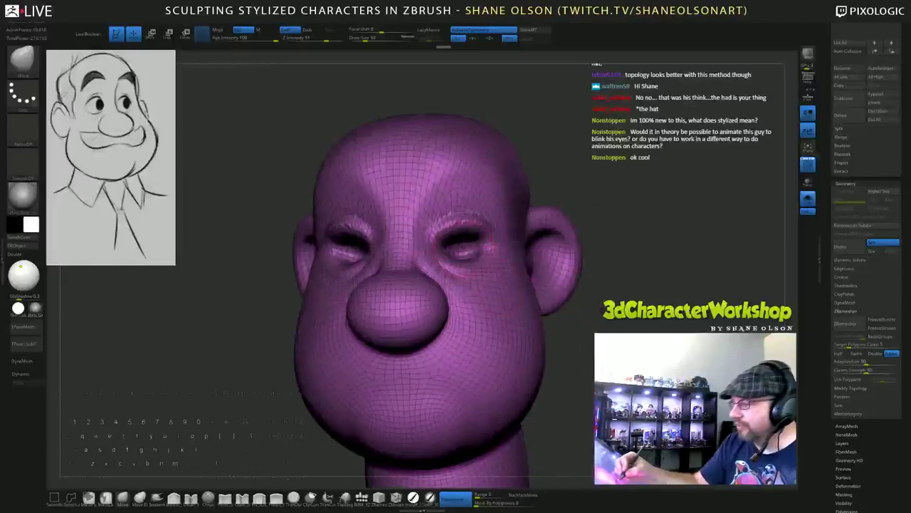
# Carve inward around the eyelids and outer eye corners with a sculpting brush at Z intensity 3.
pyautogui.click(175, 498)
pyautogui.moveTo(217, 432); pyautogui.dragTo(175, 430)
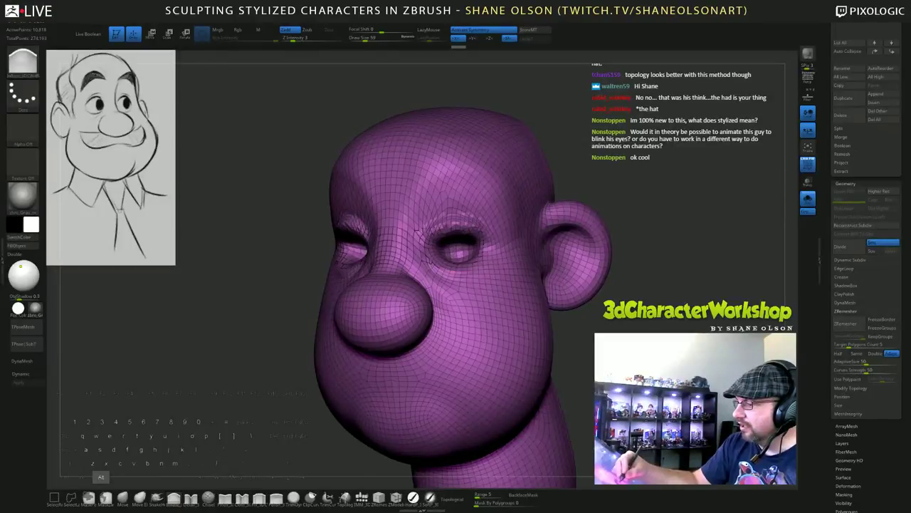
pyautogui.keyDown('alt'); pyautogui.moveTo(418, 232); pyautogui.dragTo(436, 215); pyautogui.keyUp('alt')
pyautogui.moveTo(435, 215)
pyautogui.mouseDown(button='right')
pyautogui.moveTo(492, 217)
pyautogui.moveTo(441, 219)
pyautogui.mouseUp(button='right')
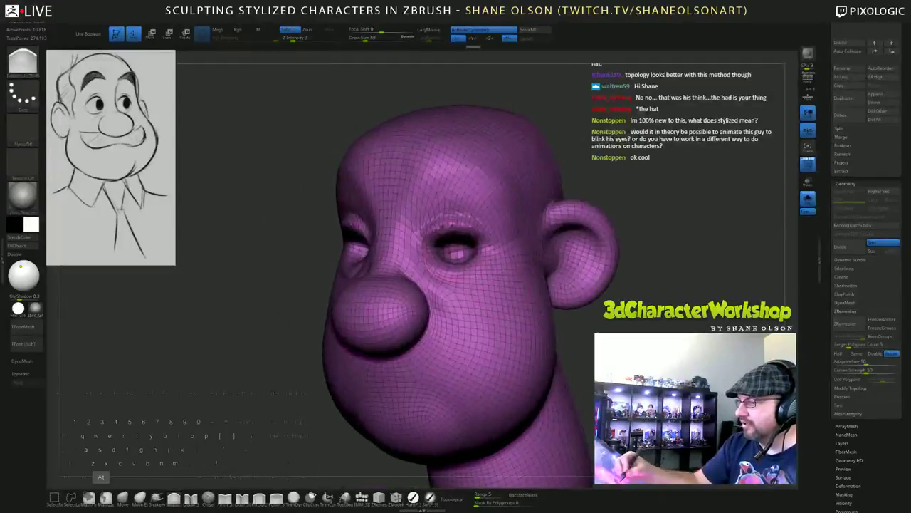
pyautogui.keyDown('alt'); pyautogui.moveTo(463, 228); pyautogui.dragTo(489, 247); pyautogui.keyUp('alt')
pyautogui.moveTo(488, 248); pyautogui.dragTo(548, 249, button='right')
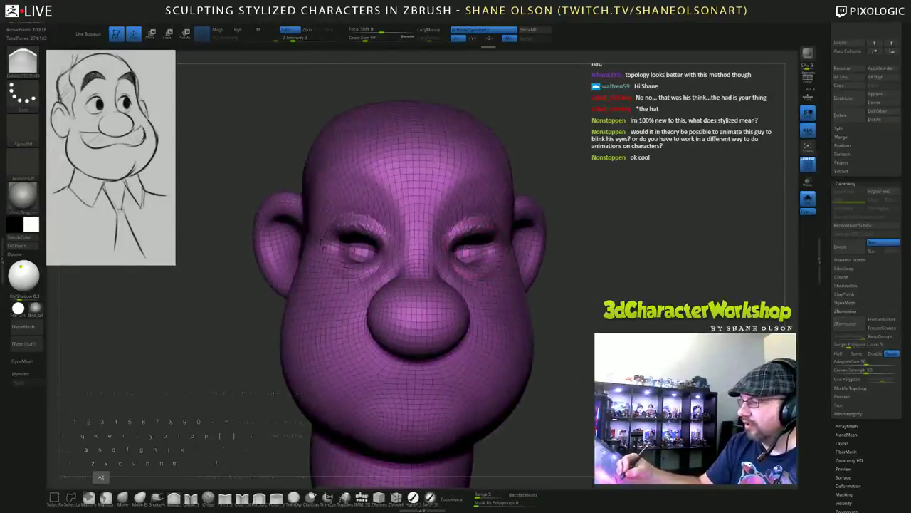
# Set the draw size to 23, mask a thin horizontal mouth line below the nose, and invert the mask.
pyautogui.keyDown('ctrl'); pyautogui.moveTo(488, 269); pyautogui.dragTo(502, 196, button='right'); pyautogui.keyUp('ctrl')
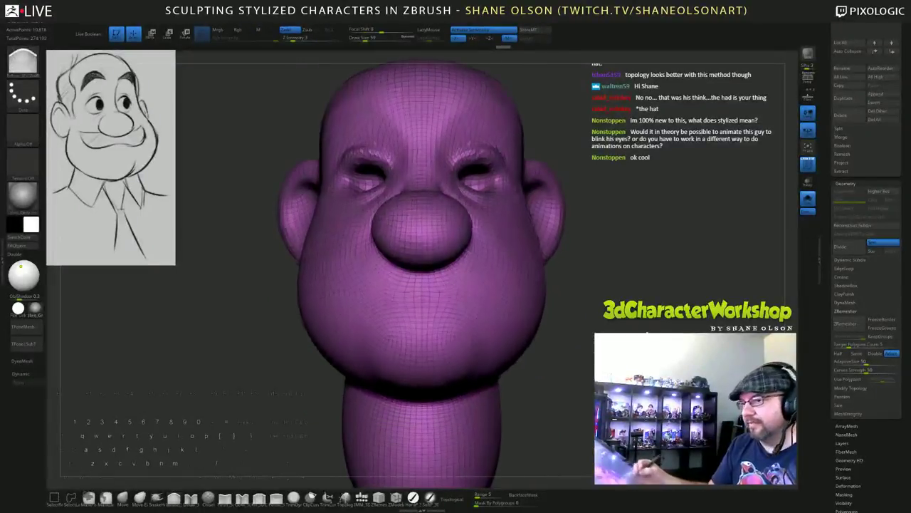
pyautogui.press('s')
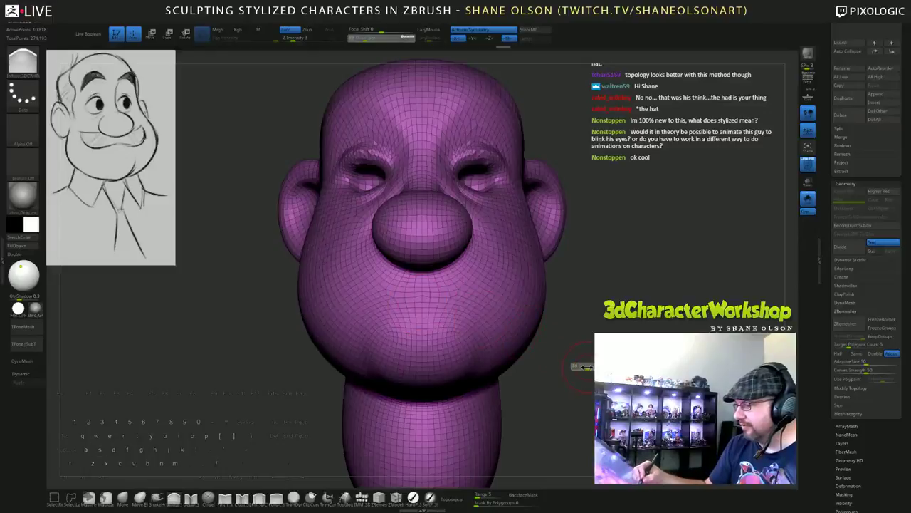
pyautogui.moveTo(581, 366)
pyautogui.mouseDown()
pyautogui.moveTo(584, 344)
pyautogui.moveTo(462, 400)
pyautogui.mouseUp()
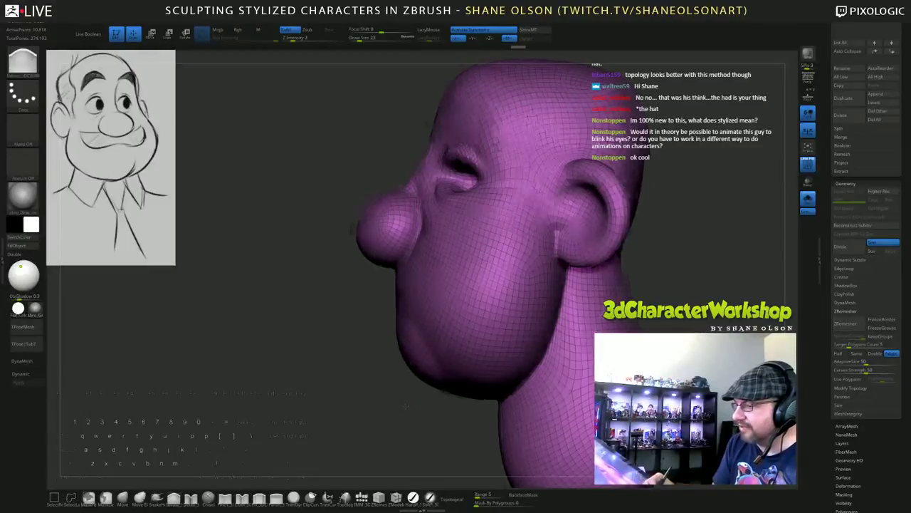
pyautogui.moveTo(405, 302)
pyautogui.mouseDown()
pyautogui.moveTo(506, 300)
pyautogui.moveTo(388, 293)
pyautogui.moveTo(413, 302)
pyautogui.mouseUp()
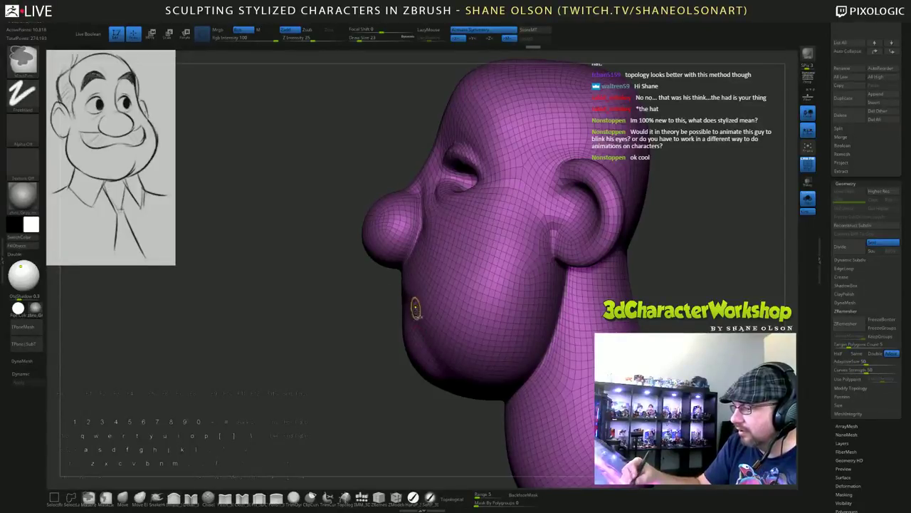
pyautogui.moveTo(379, 411); pyautogui.dragTo(505, 409)
pyautogui.moveTo(580, 401)
pyautogui.keyDown('alt'); pyautogui.mouseDown()
pyautogui.moveTo(658, 396)
pyautogui.moveTo(585, 397)
pyautogui.mouseUp(); pyautogui.keyUp('alt')
pyautogui.keyDown('ctrl'); pyautogui.click(635, 326); pyautogui.keyUp('ctrl')
# Push the unmasked mouth strip straight back into the head with the transform gizmo to open a mouth cavity.
pyautogui.moveTo(638, 326); pyautogui.dragTo(517, 325)
pyautogui.press('w')
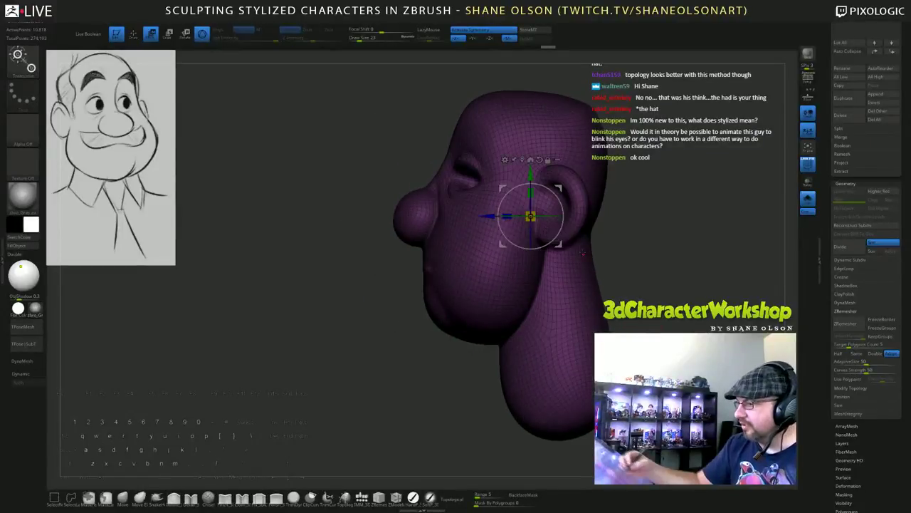
pyautogui.moveTo(560, 188); pyautogui.dragTo(602, 187)
pyautogui.moveTo(637, 277); pyautogui.dragTo(662, 299)
pyautogui.moveTo(662, 299)
pyautogui.mouseDown()
pyautogui.moveTo(663, 267)
pyautogui.moveTo(651, 300)
pyautogui.moveTo(676, 303)
pyautogui.moveTo(658, 291)
pyautogui.mouseUp()
pyautogui.moveTo(657, 292)
pyautogui.mouseDown()
pyautogui.moveTo(658, 263)
pyautogui.moveTo(658, 289)
pyautogui.mouseUp()
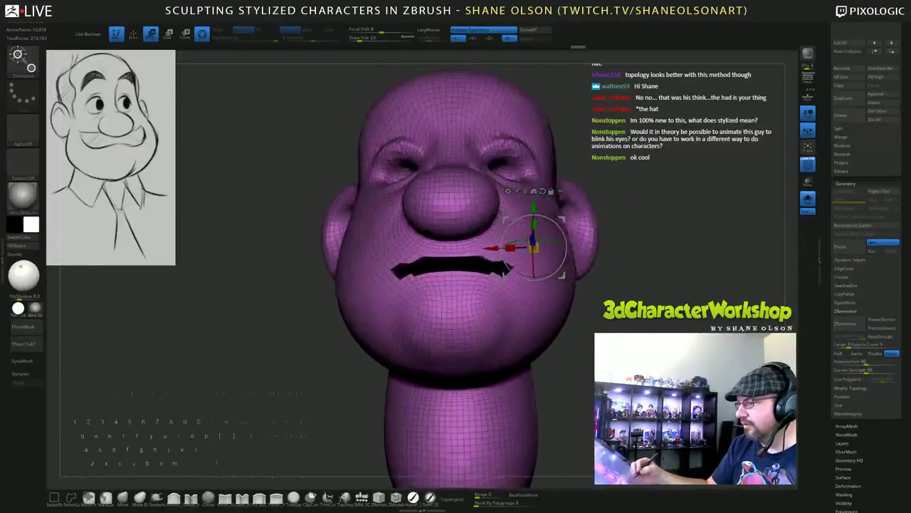
pyautogui.moveTo(386, 250); pyautogui.dragTo(362, 250)
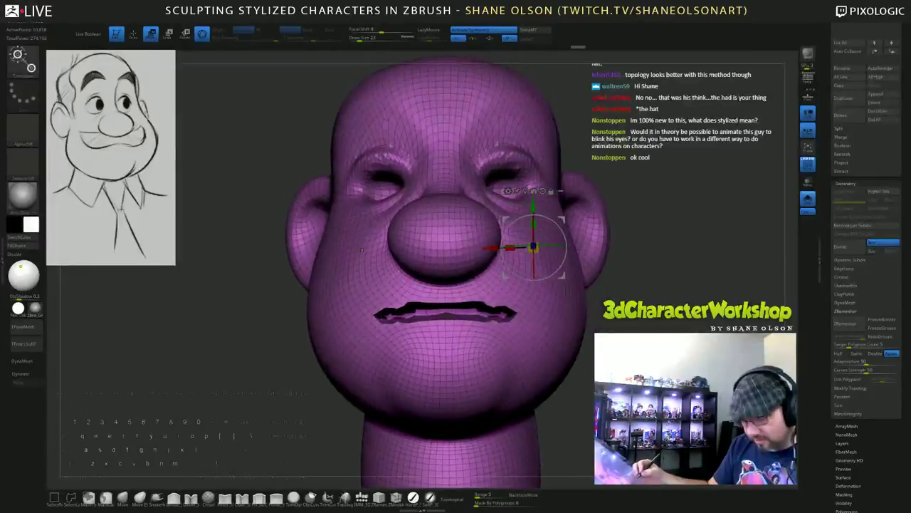
# Return to draw mode, ZRemesh the head with the new mouth opening, and inspect the topology around it.
pyautogui.press('q')
pyautogui.moveTo(646, 363)
pyautogui.keyDown('alt'); pyautogui.mouseDown()
pyautogui.moveTo(649, 324)
pyautogui.moveTo(687, 320)
pyautogui.moveTo(605, 325)
pyautogui.moveTo(648, 328)
pyautogui.moveTo(615, 328)
pyautogui.mouseUp(); pyautogui.keyUp('alt')
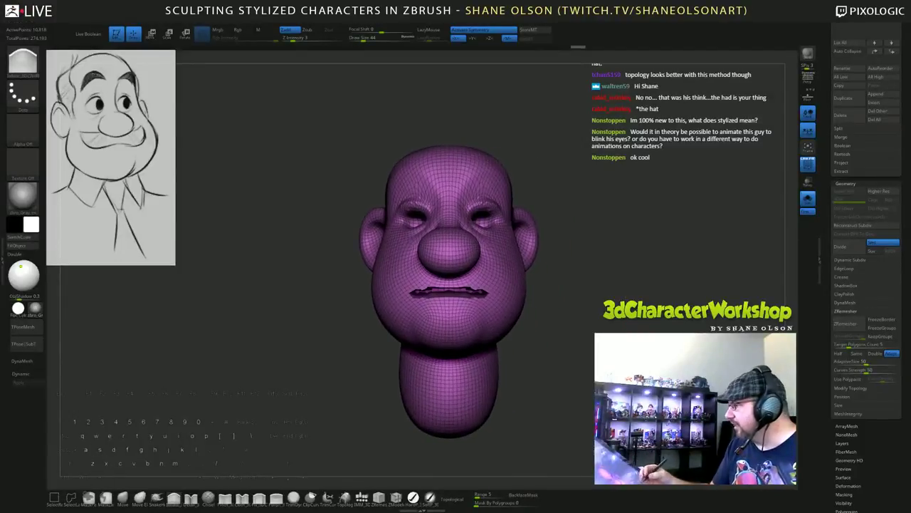
pyautogui.click(847, 324)
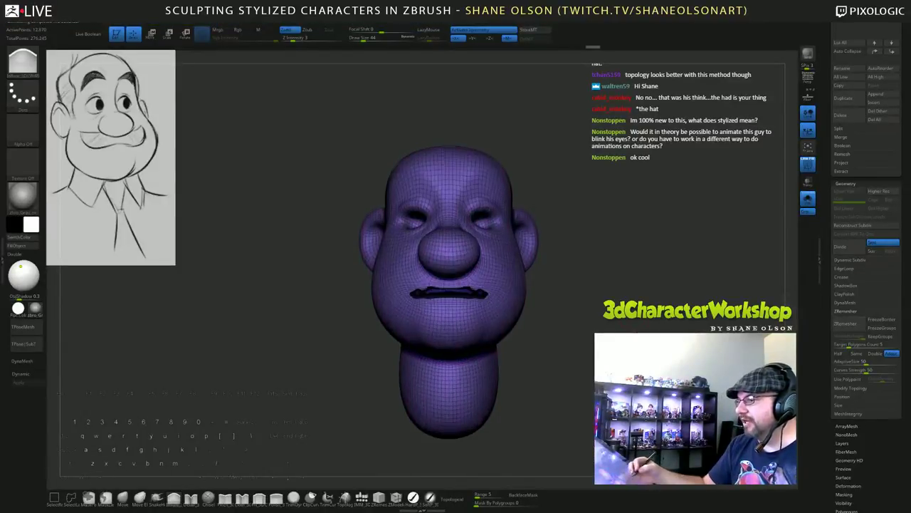
pyautogui.moveTo(498, 238)
pyautogui.keyDown('ctrl'); pyautogui.mouseDown(button='right')
pyautogui.moveTo(499, 306)
pyautogui.moveTo(434, 313)
pyautogui.mouseUp(button='right'); pyautogui.keyUp('ctrl')
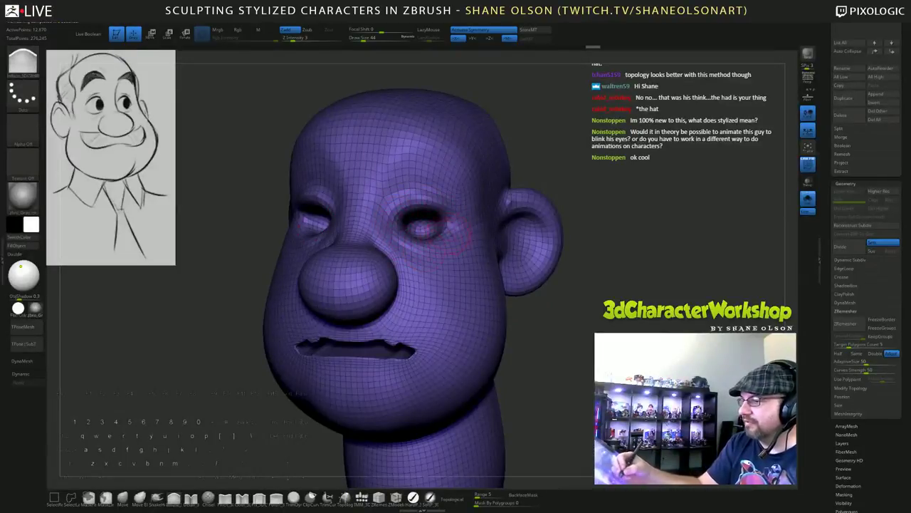
pyautogui.moveTo(565, 323)
pyautogui.mouseDown()
pyautogui.moveTo(590, 334)
pyautogui.moveTo(614, 374)
pyautogui.mouseUp()
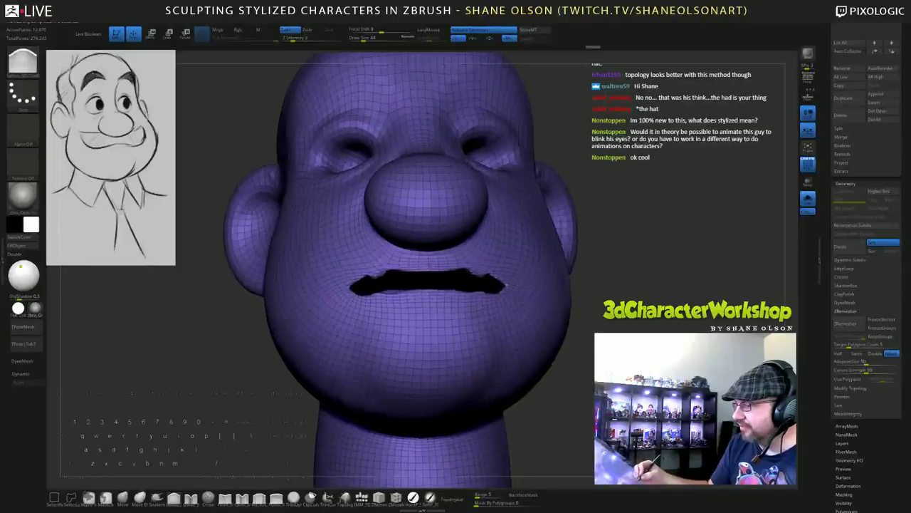
pyautogui.moveTo(644, 342); pyautogui.dragTo(634, 350)
# Set the draw size to 56 and smooth the jagged upper and lower edges of the mouth opening.
pyautogui.press('s')
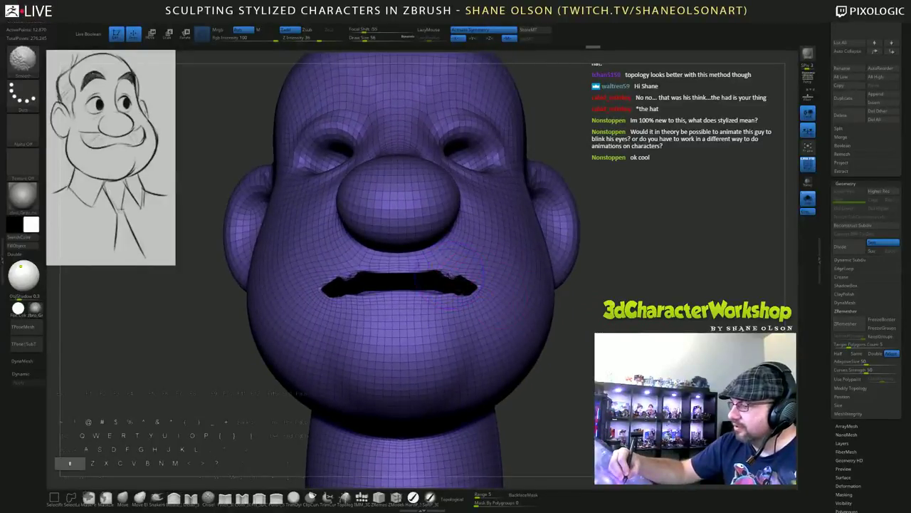
pyautogui.moveTo(458, 275)
pyautogui.keyDown('shift'); pyautogui.mouseDown()
pyautogui.moveTo(445, 293)
pyautogui.moveTo(447, 275)
pyautogui.moveTo(457, 277)
pyautogui.mouseUp(); pyautogui.keyUp('shift')
pyautogui.moveTo(560, 321); pyautogui.dragTo(565, 347)
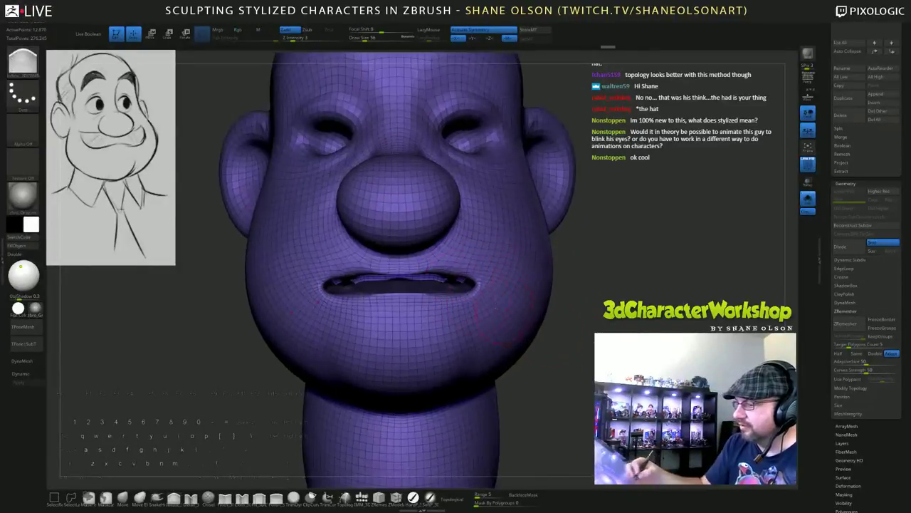
pyautogui.moveTo(422, 271)
pyautogui.keyDown('shift'); pyautogui.mouseDown()
pyautogui.moveTo(406, 283)
pyautogui.moveTo(449, 282)
pyautogui.moveTo(413, 285)
pyautogui.mouseUp(); pyautogui.keyUp('shift')
pyautogui.moveTo(574, 341)
pyautogui.mouseDown()
pyautogui.moveTo(543, 314)
pyautogui.moveTo(585, 349)
pyautogui.mouseUp()
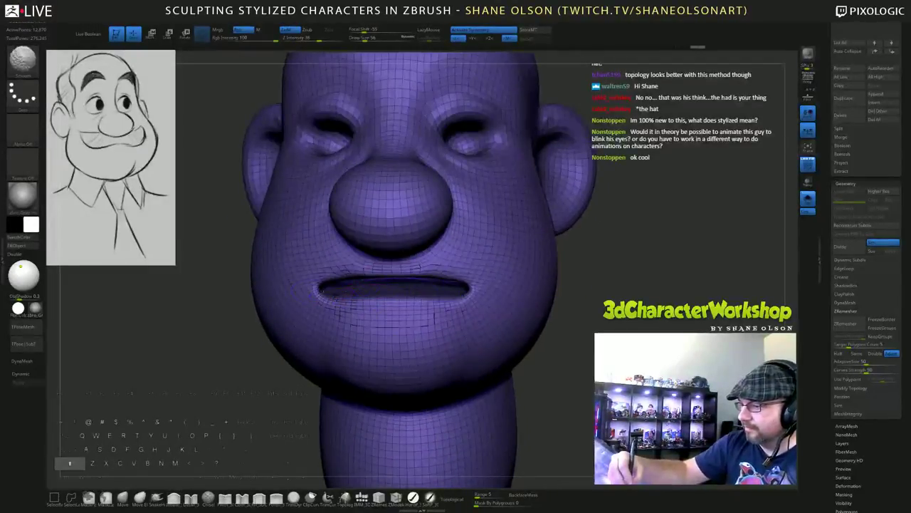
pyautogui.keyDown('shift'); pyautogui.moveTo(418, 296); pyautogui.dragTo(399, 301); pyautogui.keyUp('shift')
pyautogui.moveTo(398, 300); pyautogui.dragTo(395, 273, button='right')
pyautogui.keyDown('shift'); pyautogui.moveTo(396, 285); pyautogui.dragTo(423, 291); pyautogui.keyUp('shift')
pyautogui.moveTo(424, 288)
pyautogui.mouseDown(button='right')
pyautogui.moveTo(422, 302)
pyautogui.moveTo(412, 300)
pyautogui.mouseUp(button='right')
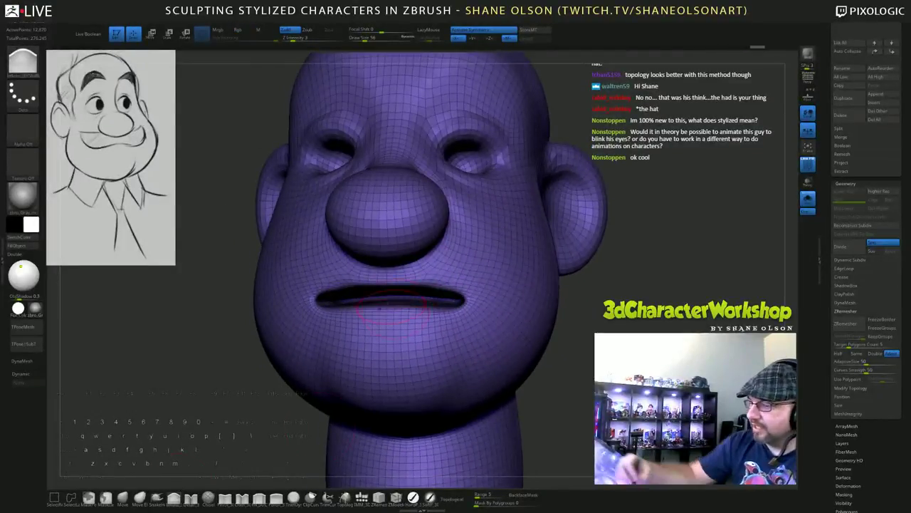
# Carve the inside of the mouth deeper and smooth the inner surface behind the lips.
pyautogui.keyDown('alt'); pyautogui.moveTo(386, 300); pyautogui.dragTo(367, 299); pyautogui.keyUp('alt')
pyautogui.moveTo(347, 298)
pyautogui.keyDown('alt'); pyautogui.mouseDown()
pyautogui.moveTo(397, 300)
pyautogui.moveTo(358, 295)
pyautogui.mouseUp(); pyautogui.keyUp('alt')
pyautogui.moveTo(371, 298)
pyautogui.mouseDown(button='right')
pyautogui.moveTo(359, 294)
pyautogui.moveTo(388, 313)
pyautogui.mouseUp(button='right')
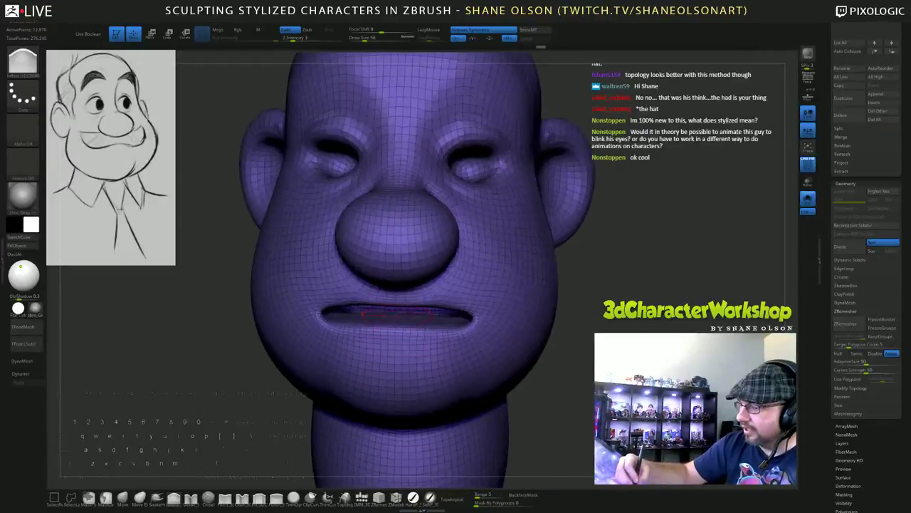
pyautogui.moveTo(350, 320)
pyautogui.keyDown('alt'); pyautogui.mouseDown()
pyautogui.moveTo(405, 322)
pyautogui.moveTo(316, 320)
pyautogui.moveTo(377, 326)
pyautogui.moveTo(409, 314)
pyautogui.mouseUp(); pyautogui.keyUp('alt')
pyautogui.moveTo(412, 313); pyautogui.dragTo(388, 299, button='right')
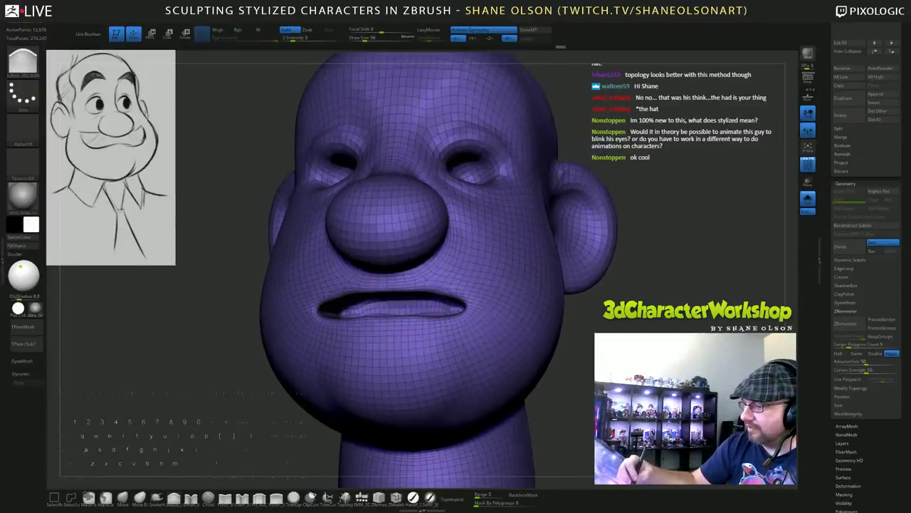
pyautogui.moveTo(436, 306)
pyautogui.keyDown('shift'); pyautogui.mouseDown()
pyautogui.moveTo(420, 303)
pyautogui.moveTo(431, 303)
pyautogui.mouseUp(); pyautogui.keyUp('shift')
pyautogui.moveTo(426, 306); pyautogui.dragTo(438, 300, button='right')
pyautogui.keyDown('shift'); pyautogui.moveTo(416, 299); pyautogui.dragTo(402, 305); pyautogui.keyUp('shift')
# Try one subdivision on the head, then ZRemesh the undivided mesh again.
pyautogui.moveTo(420, 301)
pyautogui.mouseDown(button='right')
pyautogui.moveTo(497, 308)
pyautogui.moveTo(442, 313)
pyautogui.moveTo(462, 284)
pyautogui.moveTo(464, 252)
pyautogui.mouseUp(button='right')
pyautogui.moveTo(464, 284)
pyautogui.mouseDown(button='right')
pyautogui.moveTo(500, 290)
pyautogui.moveTo(459, 290)
pyautogui.mouseUp(button='right')
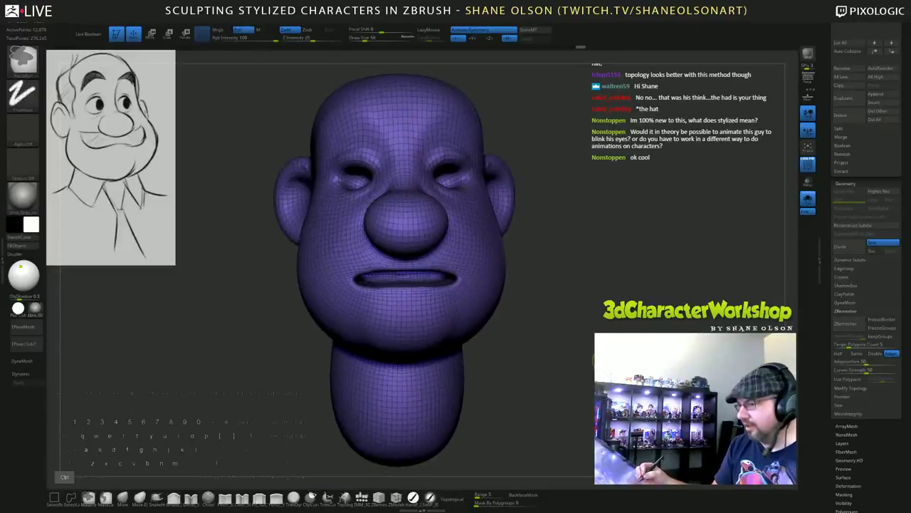
pyautogui.hotkey('ctrl', 'd')
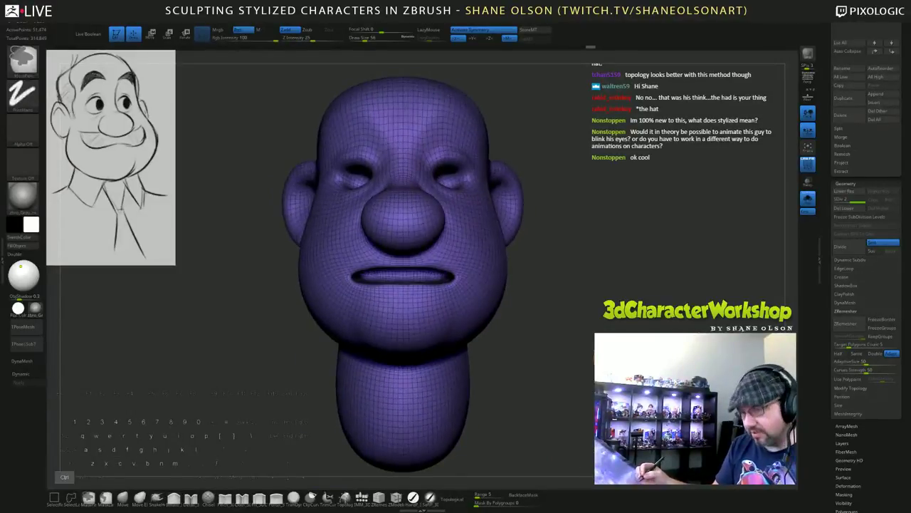
pyautogui.keyDown('alt'); pyautogui.moveTo(600, 278); pyautogui.dragTo(586, 303, button='right'); pyautogui.keyUp('alt')
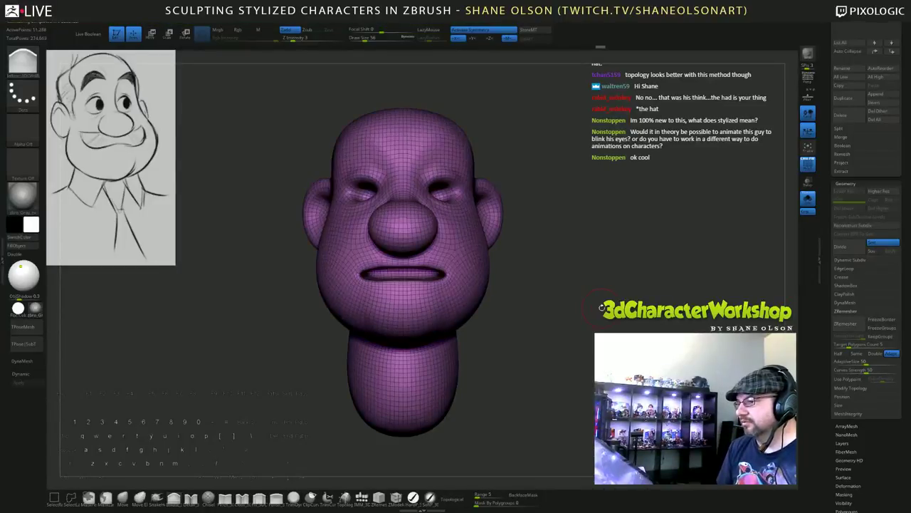
# Smooth the lip edges and mouth corners of the newly remeshed head, checking them from several angles.
pyautogui.moveTo(602, 308)
pyautogui.mouseDown()
pyautogui.moveTo(527, 305)
pyautogui.moveTo(598, 292)
pyautogui.moveTo(601, 321)
pyautogui.moveTo(581, 288)
pyautogui.mouseUp()
pyautogui.press('shift')
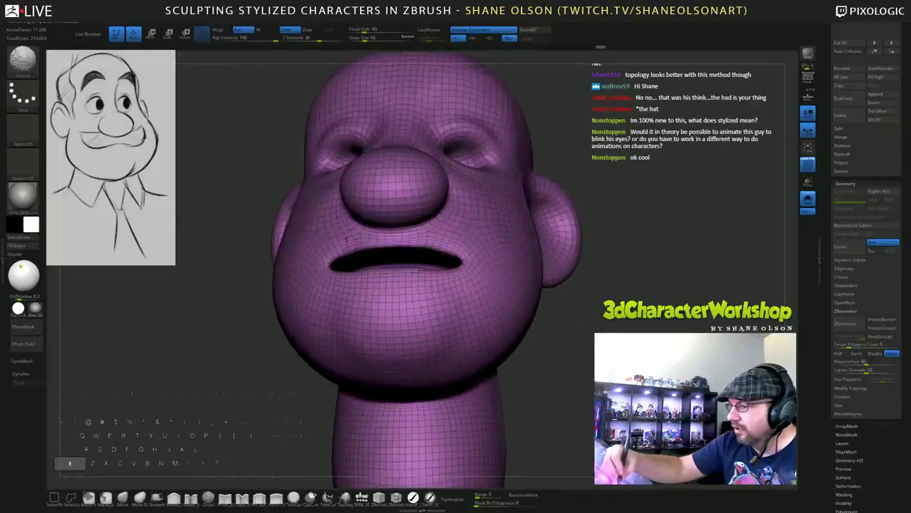
pyautogui.keyDown('shift'); pyautogui.moveTo(422, 270); pyautogui.dragTo(472, 260); pyautogui.keyUp('shift')
pyautogui.moveTo(605, 277); pyautogui.dragTo(545, 306)
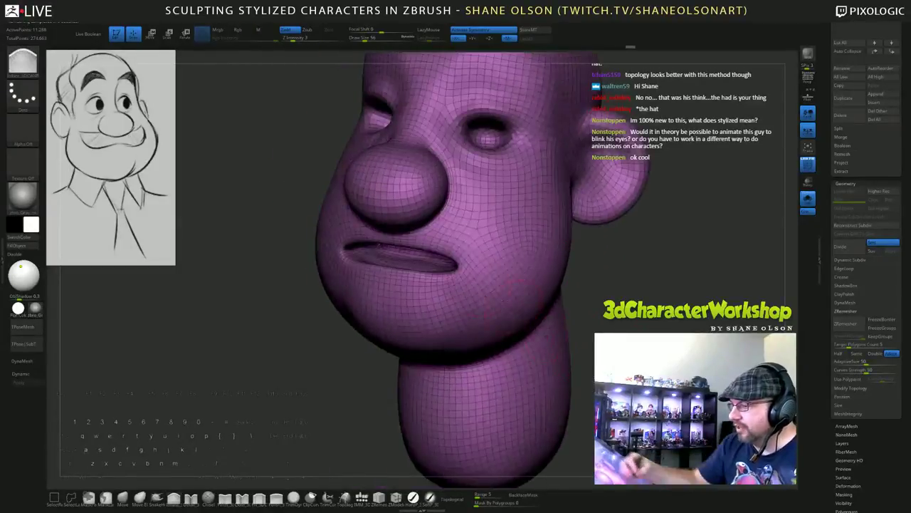
pyautogui.press('shift')
pyautogui.keyDown('shift'); pyautogui.moveTo(418, 273); pyautogui.dragTo(436, 271); pyautogui.keyUp('shift')
pyautogui.moveTo(577, 302); pyautogui.dragTo(634, 295)
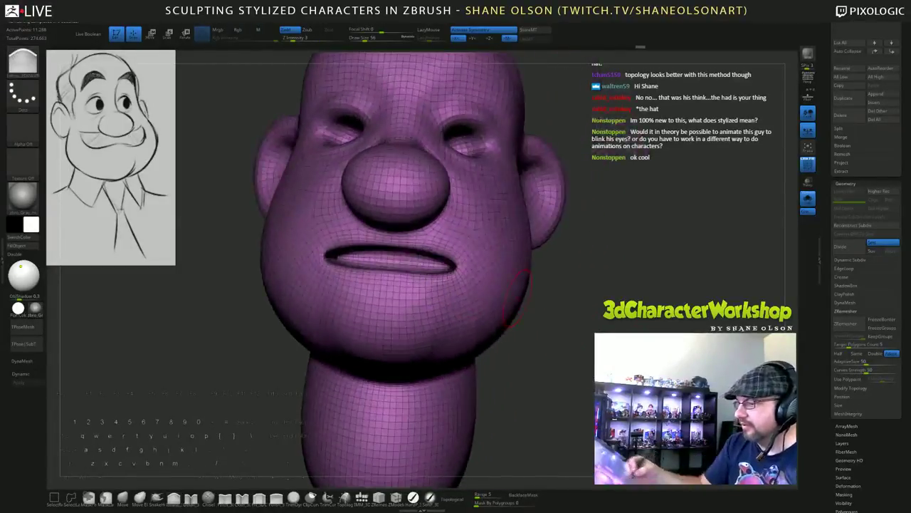
pyautogui.moveTo(570, 342)
pyautogui.mouseDown()
pyautogui.moveTo(634, 327)
pyautogui.moveTo(593, 358)
pyautogui.moveTo(576, 313)
pyautogui.moveTo(627, 306)
pyautogui.moveTo(555, 307)
pyautogui.mouseUp()
pyautogui.press('shift')
pyautogui.moveTo(565, 340)
pyautogui.mouseDown()
pyautogui.moveTo(626, 331)
pyautogui.moveTo(669, 342)
pyautogui.moveTo(586, 329)
pyautogui.moveTo(597, 356)
pyautogui.moveTo(617, 329)
pyautogui.moveTo(614, 341)
pyautogui.mouseUp()
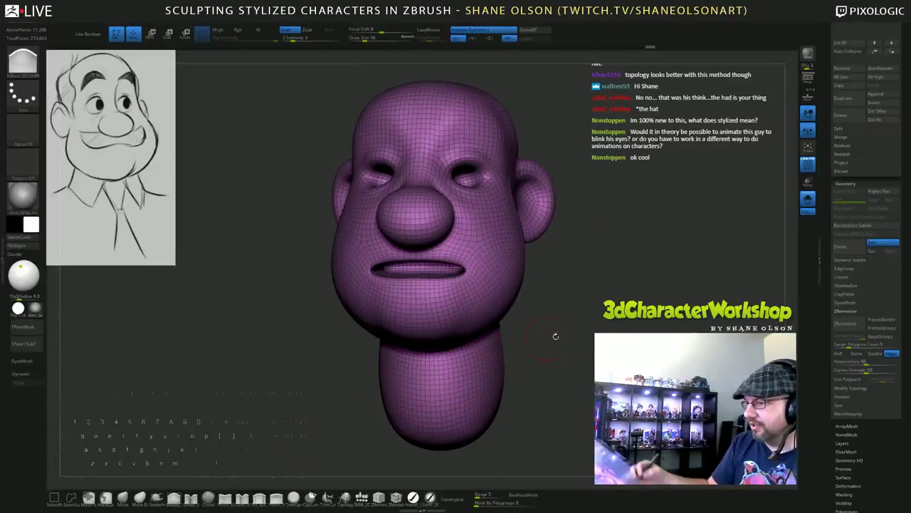
# Pull the upper and lower lips together with the topological Move brush at draw size 62, narrowing the mouth opening.
pyautogui.moveTo(556, 336)
pyautogui.keyDown('alt'); pyautogui.mouseDown()
pyautogui.moveTo(584, 349)
pyautogui.moveTo(582, 335)
pyautogui.mouseUp(); pyautogui.keyUp('alt')
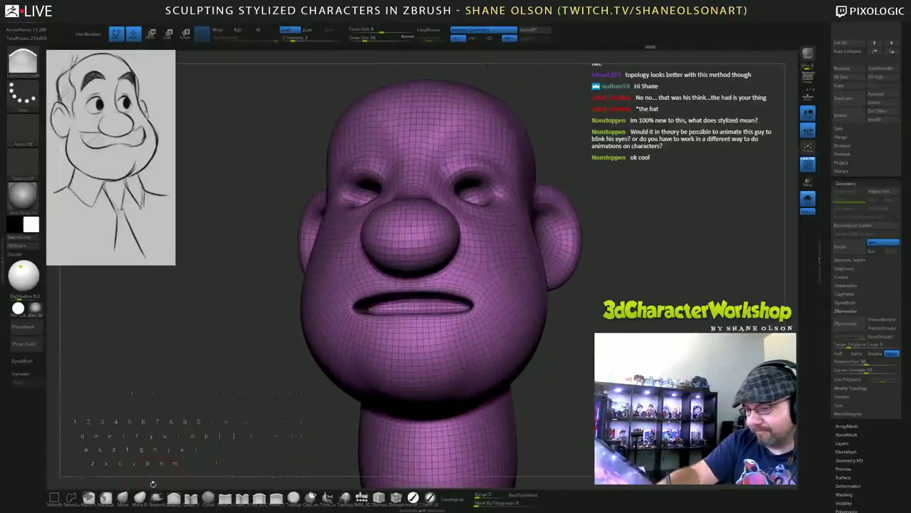
pyautogui.click(123, 499)
pyautogui.press('s')
pyautogui.moveTo(390, 295); pyautogui.dragTo(367, 302)
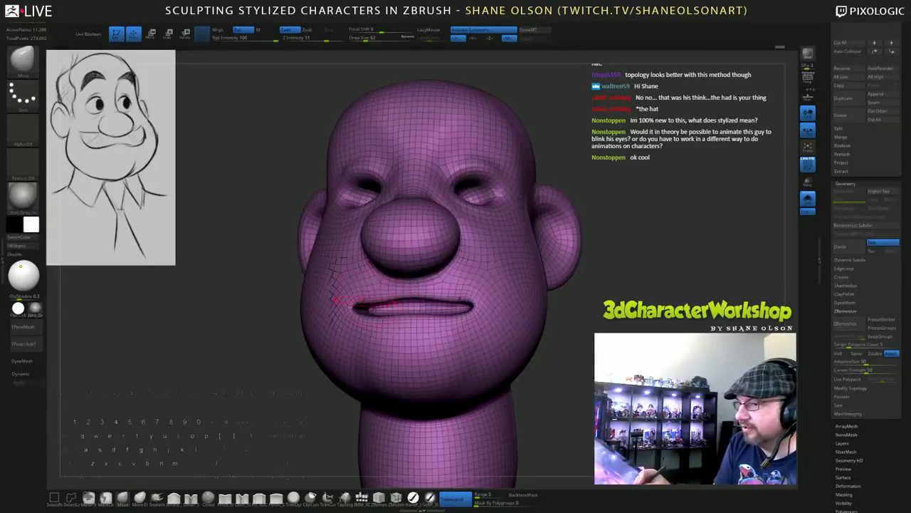
pyautogui.moveTo(200, 273); pyautogui.dragTo(224, 277)
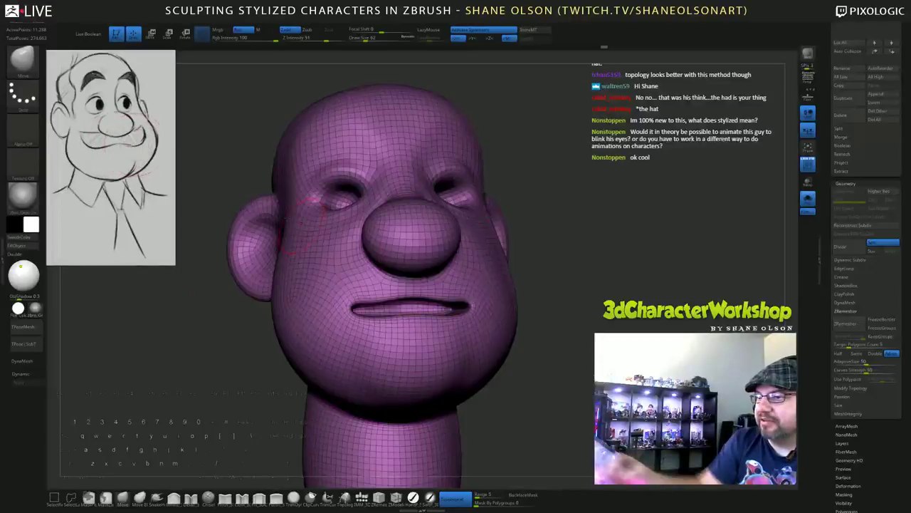
pyautogui.moveTo(570, 337); pyautogui.dragTo(441, 339)
pyautogui.moveTo(520, 336); pyautogui.dragTo(599, 342)
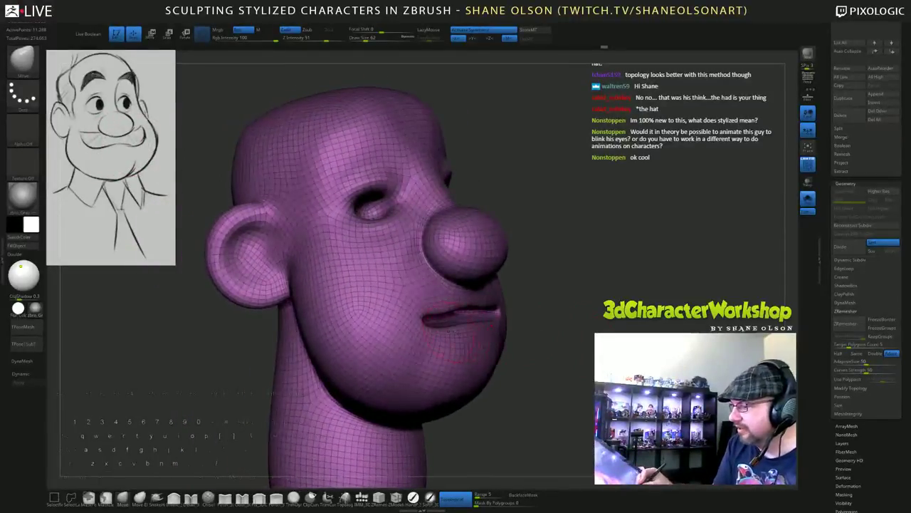
pyautogui.moveTo(451, 332); pyautogui.dragTo(470, 332)
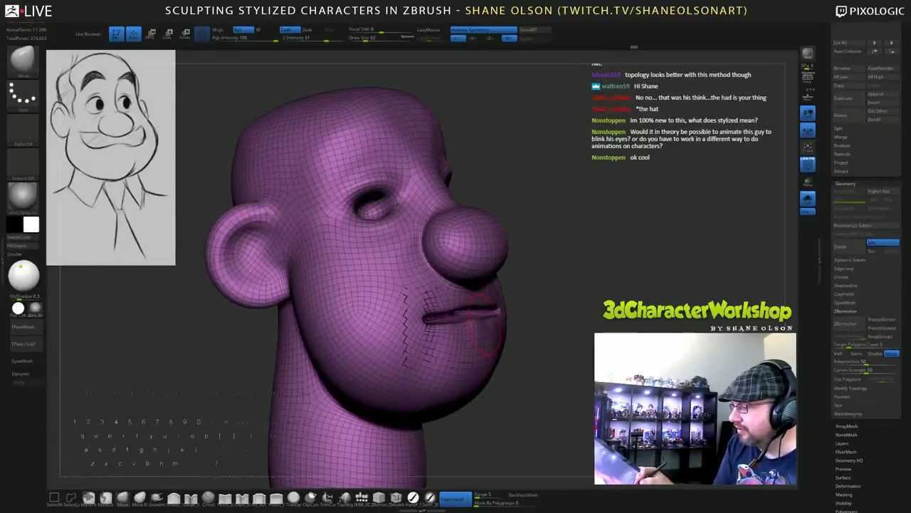
pyautogui.moveTo(589, 347); pyautogui.dragTo(491, 345)
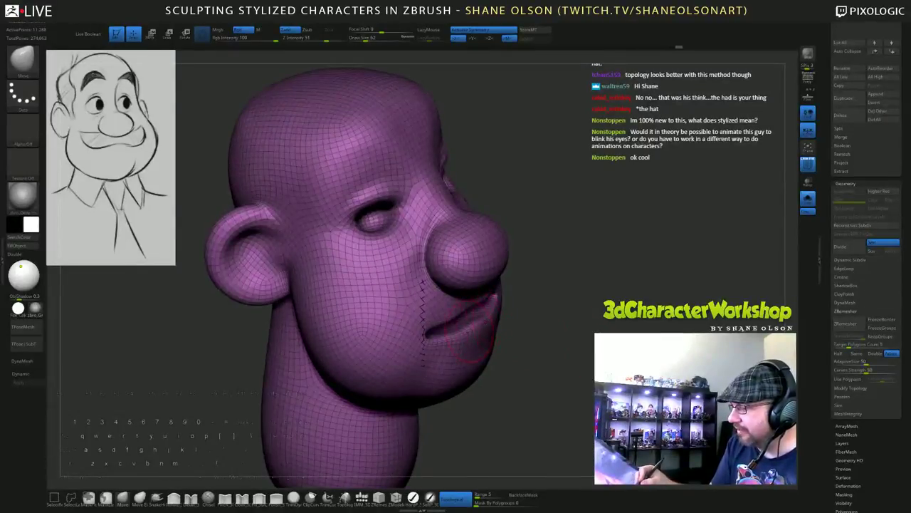
# Close the remaining gap between the lips with the Move brush, working from below and three-quarter views.
pyautogui.moveTo(565, 360); pyautogui.dragTo(524, 349)
pyautogui.moveTo(487, 335); pyautogui.dragTo(461, 305, button='right')
pyautogui.moveTo(500, 338); pyautogui.dragTo(500, 329)
pyautogui.moveTo(506, 329); pyautogui.dragTo(552, 309, button='right')
pyautogui.moveTo(494, 334); pyautogui.dragTo(489, 327)
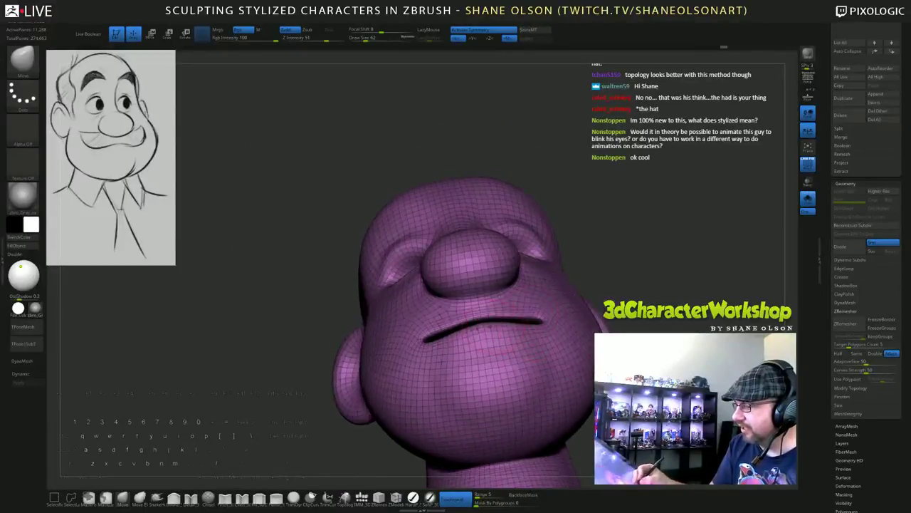
pyautogui.moveTo(567, 314); pyautogui.dragTo(579, 309, button='right')
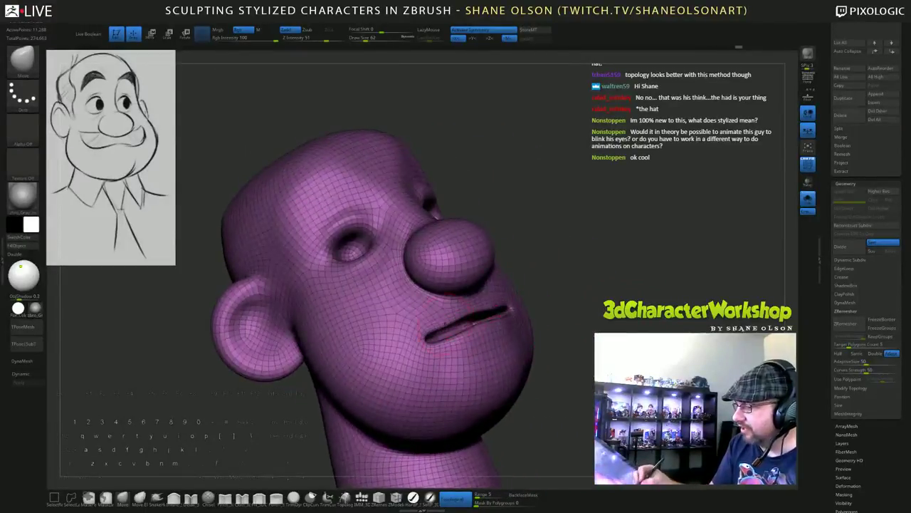
pyautogui.moveTo(427, 338); pyautogui.dragTo(427, 342)
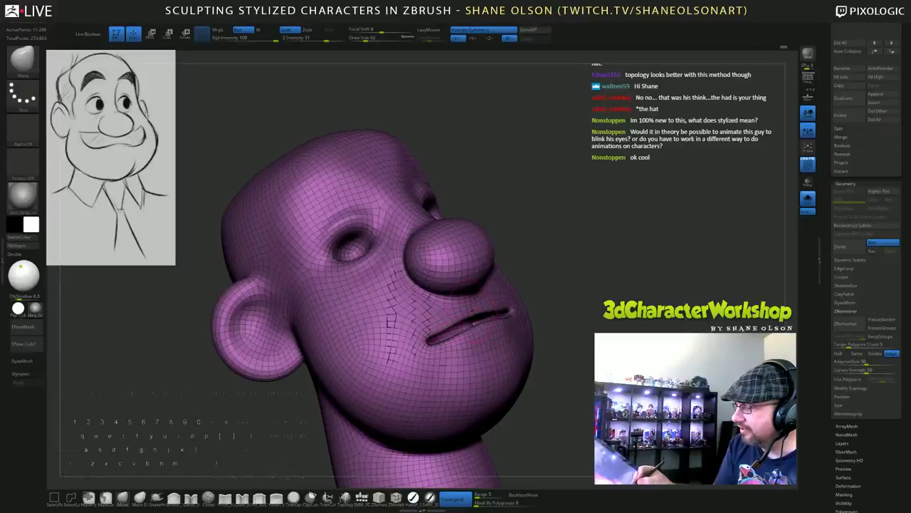
pyautogui.moveTo(473, 321); pyautogui.dragTo(466, 341, button='right')
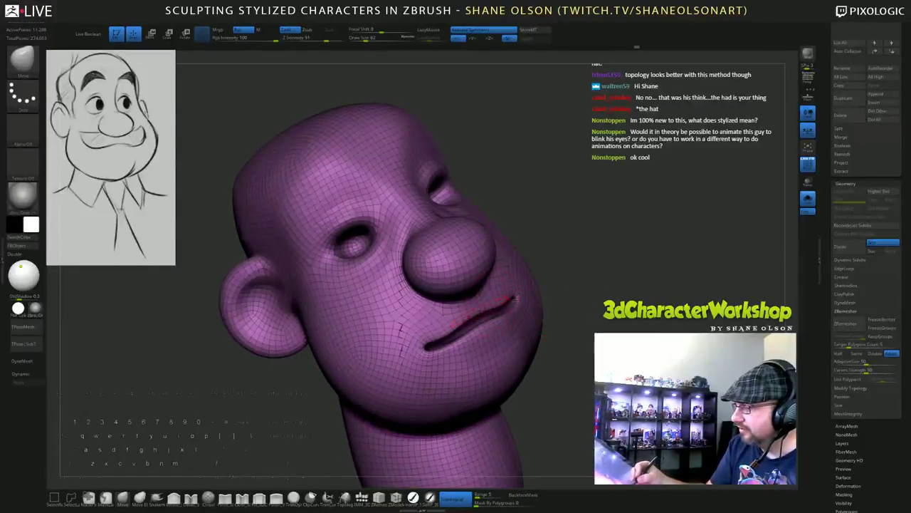
pyautogui.moveTo(466, 322)
pyautogui.mouseDown()
pyautogui.moveTo(430, 344)
pyautogui.moveTo(458, 345)
pyautogui.mouseUp()
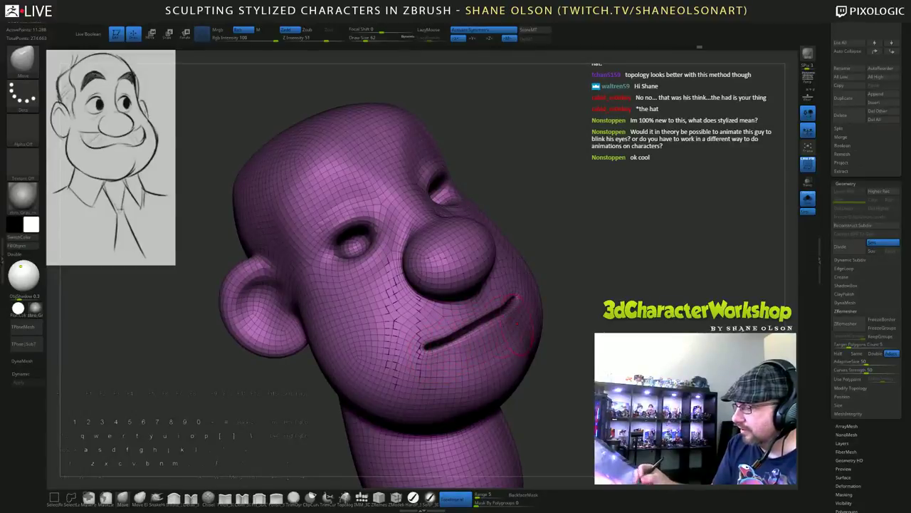
# Refine the mouth corners and the curve of the lip line with small Move brush adjustments from several angles.
pyautogui.moveTo(644, 321); pyautogui.dragTo(588, 315)
pyautogui.moveTo(529, 302); pyautogui.dragTo(524, 305)
pyautogui.moveTo(588, 316); pyautogui.dragTo(640, 317)
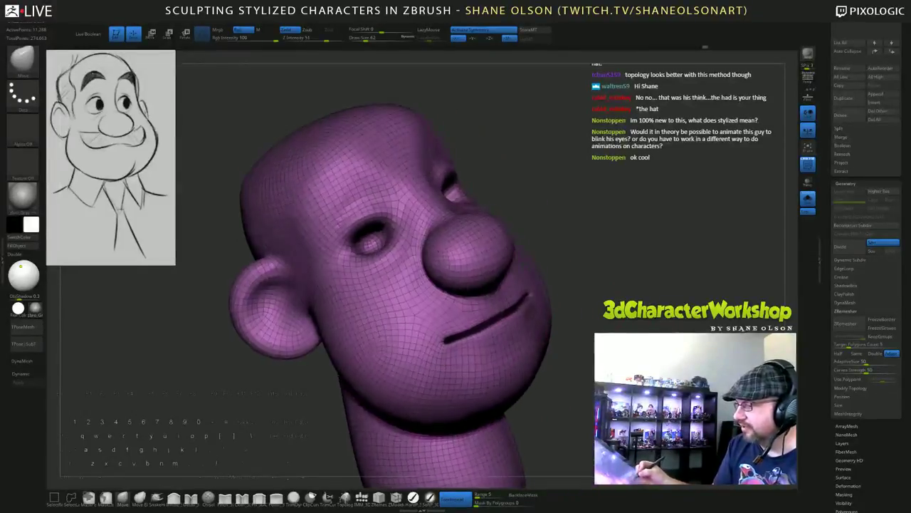
pyautogui.moveTo(447, 339); pyautogui.dragTo(451, 333)
pyautogui.moveTo(559, 333); pyautogui.dragTo(591, 338)
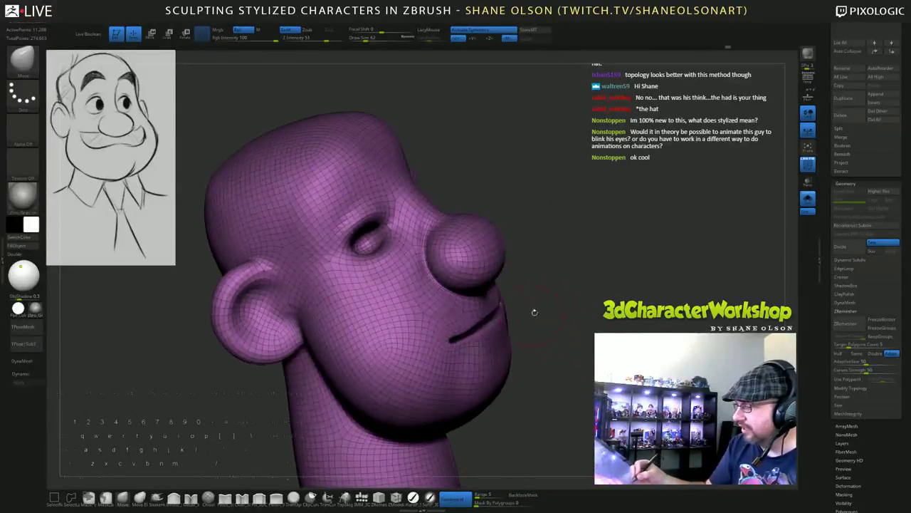
pyautogui.moveTo(535, 311); pyautogui.dragTo(497, 324)
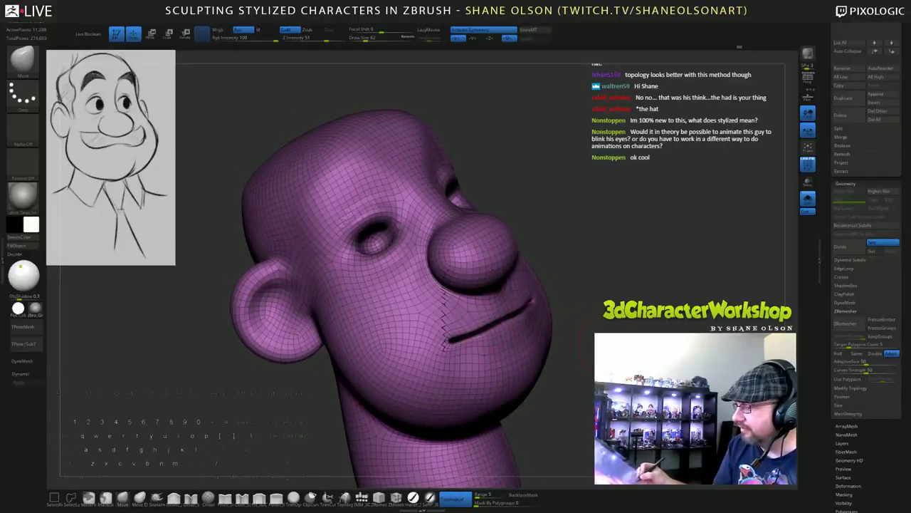
pyautogui.moveTo(600, 345)
pyautogui.mouseDown()
pyautogui.moveTo(621, 346)
pyautogui.moveTo(559, 338)
pyautogui.moveTo(555, 322)
pyautogui.mouseUp()
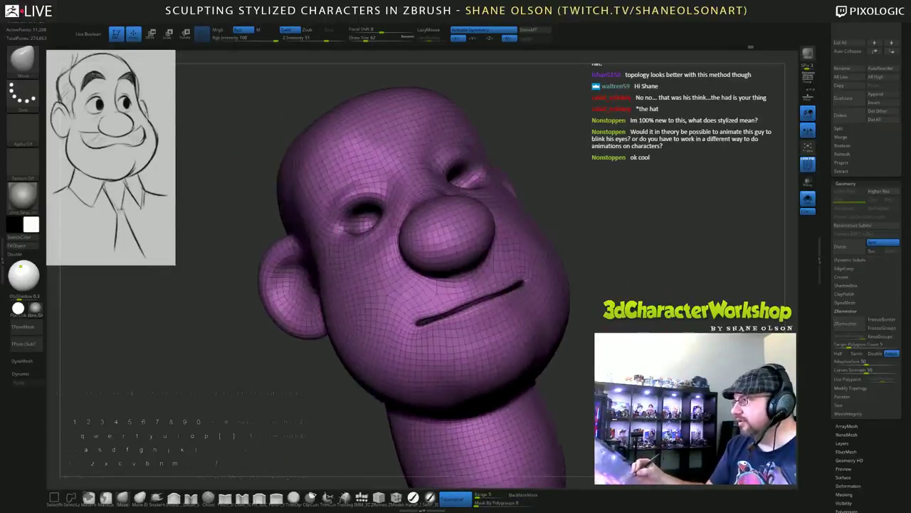
pyautogui.moveTo(643, 322)
pyautogui.mouseDown()
pyautogui.moveTo(560, 308)
pyautogui.moveTo(578, 313)
pyautogui.mouseUp()
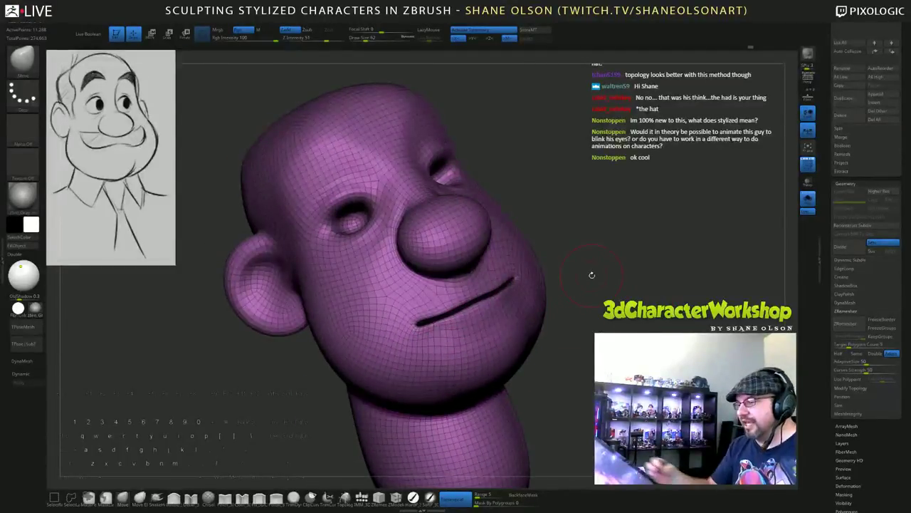
pyautogui.moveTo(427, 317)
pyautogui.mouseDown()
pyautogui.moveTo(450, 311)
pyautogui.moveTo(423, 318)
pyautogui.mouseUp()
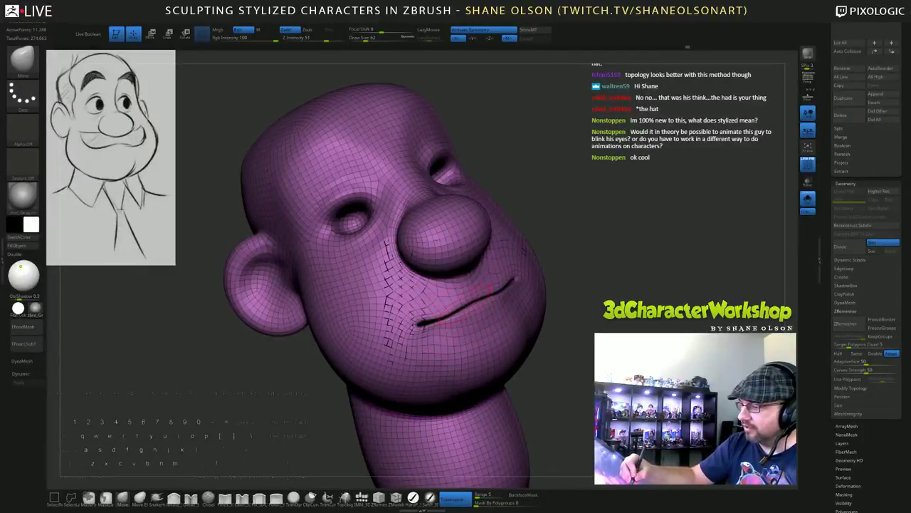
pyautogui.moveTo(595, 312); pyautogui.dragTo(637, 309)
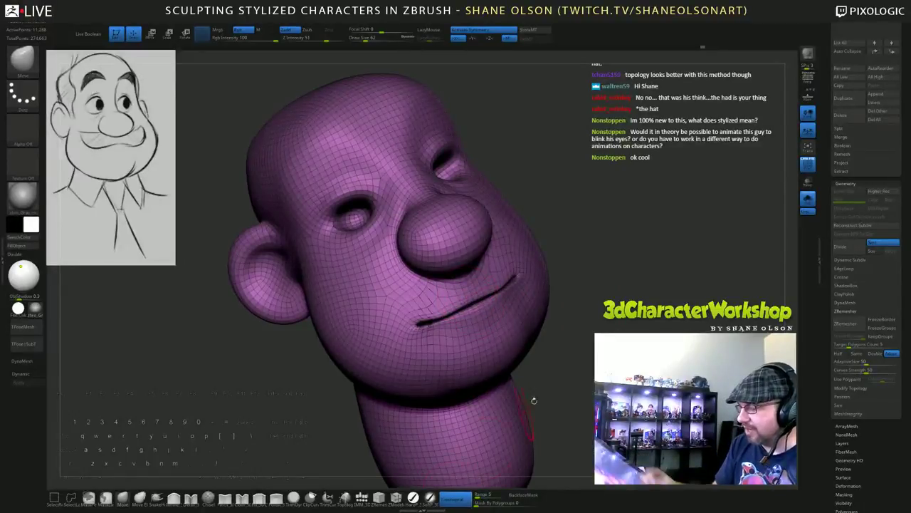
pyautogui.moveTo(554, 346)
pyautogui.mouseDown()
pyautogui.moveTo(595, 344)
pyautogui.moveTo(574, 342)
pyautogui.mouseUp()
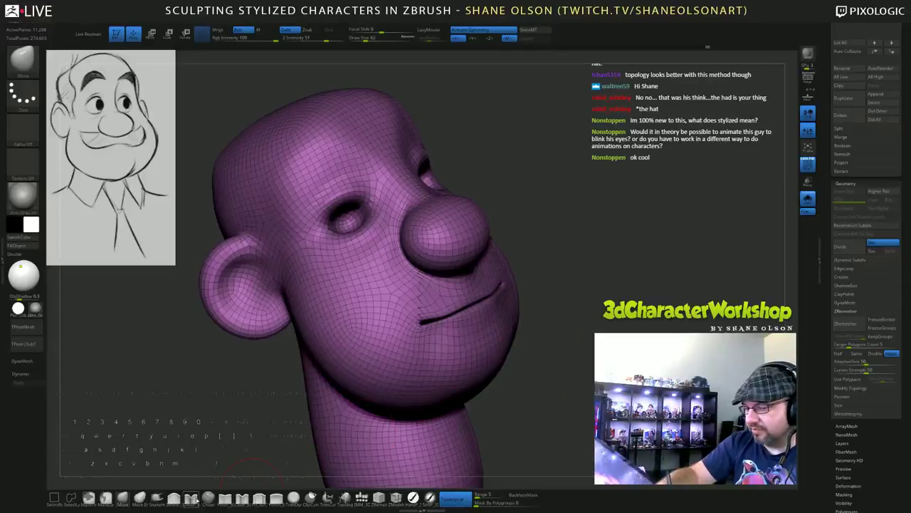
# Build up the lip edges and corners at Z intensity 3 until the lips meet along a thin seam.
pyautogui.click(174, 497)
pyautogui.moveTo(548, 375)
pyautogui.mouseDown()
pyautogui.moveTo(580, 367)
pyautogui.moveTo(534, 346)
pyautogui.mouseUp()
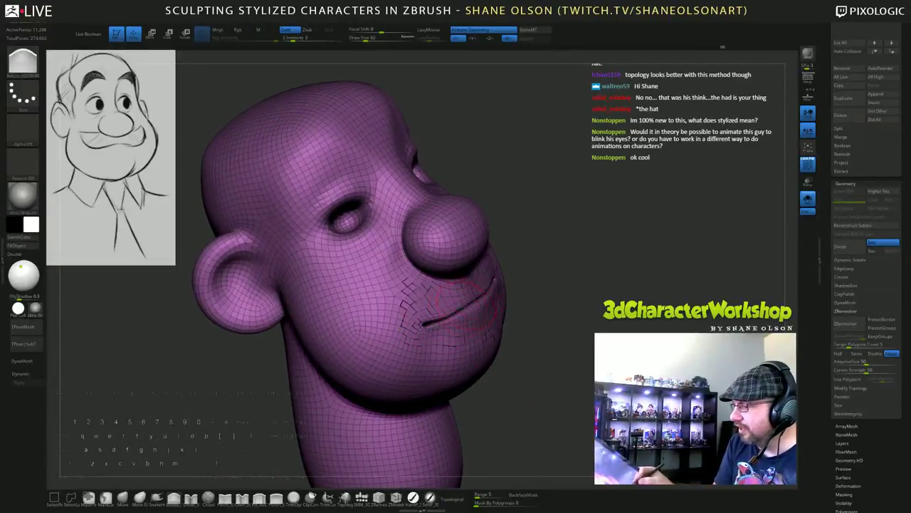
pyautogui.moveTo(518, 346); pyautogui.dragTo(472, 350)
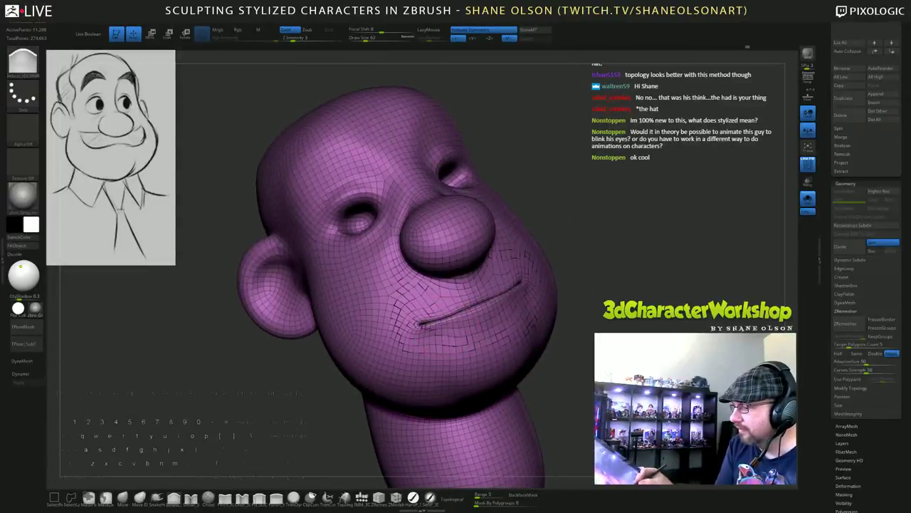
pyautogui.moveTo(604, 322); pyautogui.dragTo(449, 314)
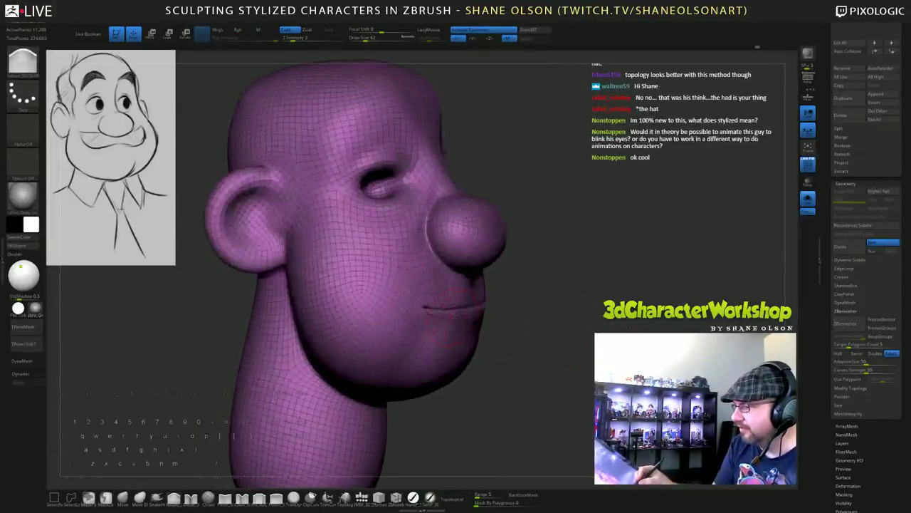
pyautogui.moveTo(522, 320); pyautogui.dragTo(470, 317)
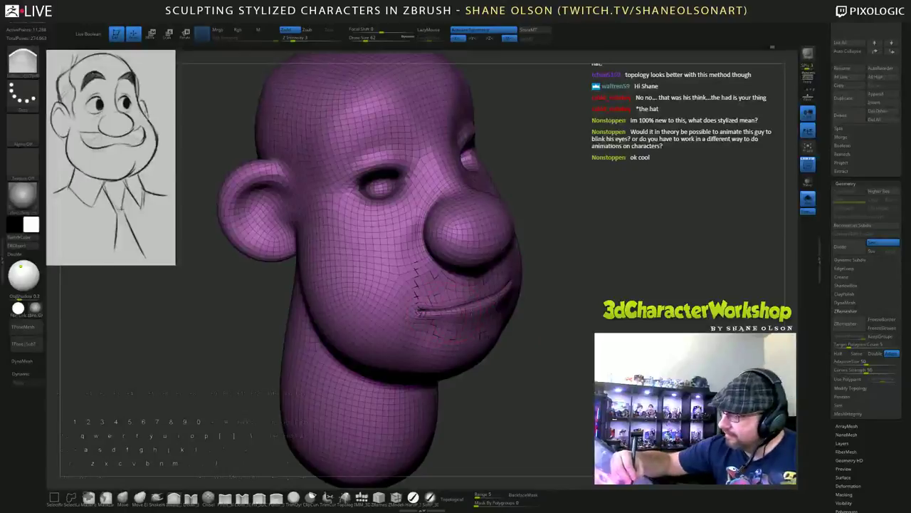
pyautogui.moveTo(586, 351); pyautogui.dragTo(498, 336)
# Hide the polyframe and nudge the middle of the closed lips into shape with the Move brush.
pyautogui.hotkey('shift', 'f')
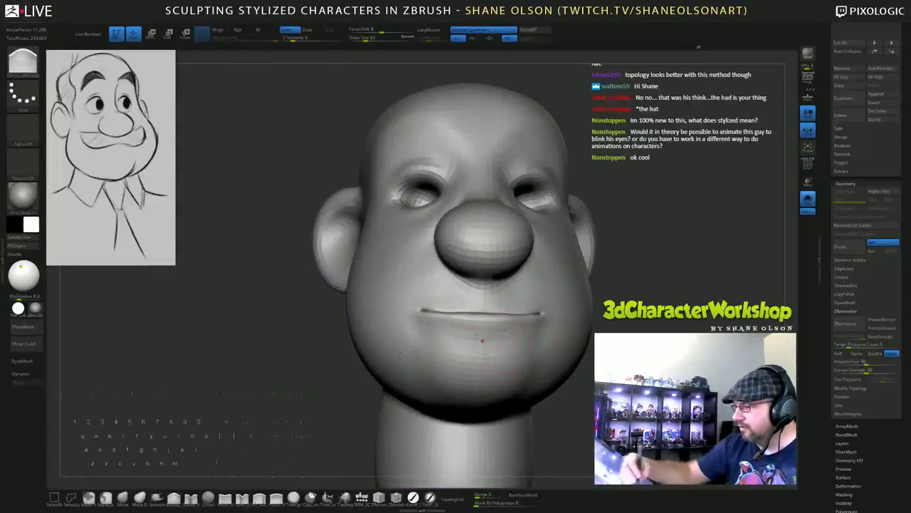
pyautogui.moveTo(327, 378); pyautogui.dragTo(238, 378)
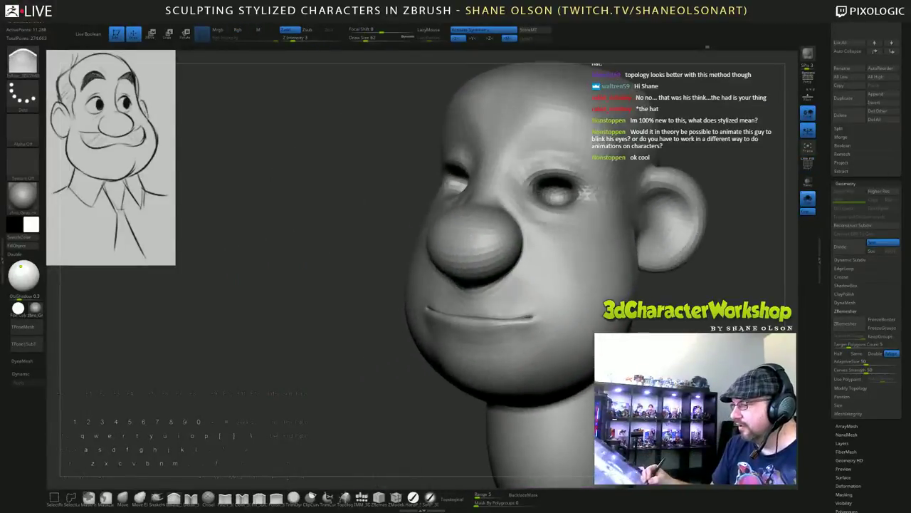
pyautogui.moveTo(427, 341); pyautogui.dragTo(565, 352)
pyautogui.click(122, 499)
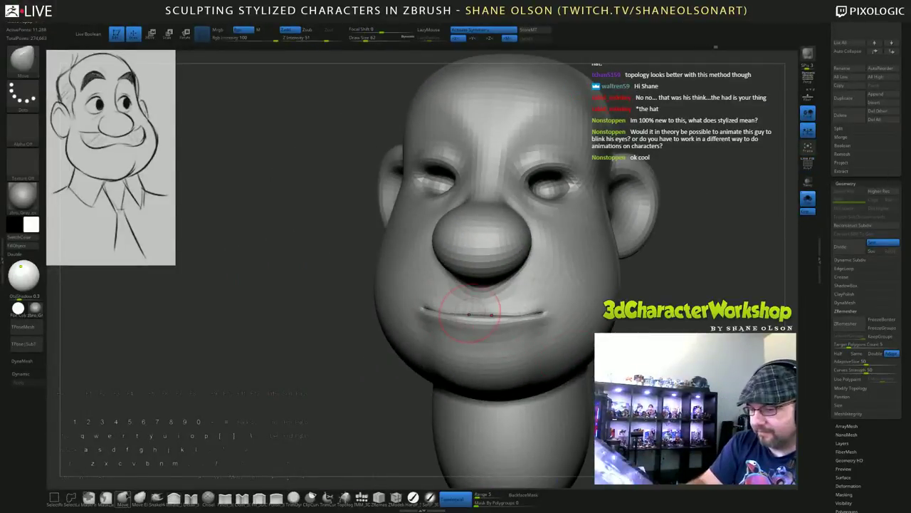
pyautogui.moveTo(314, 384); pyautogui.dragTo(370, 392)
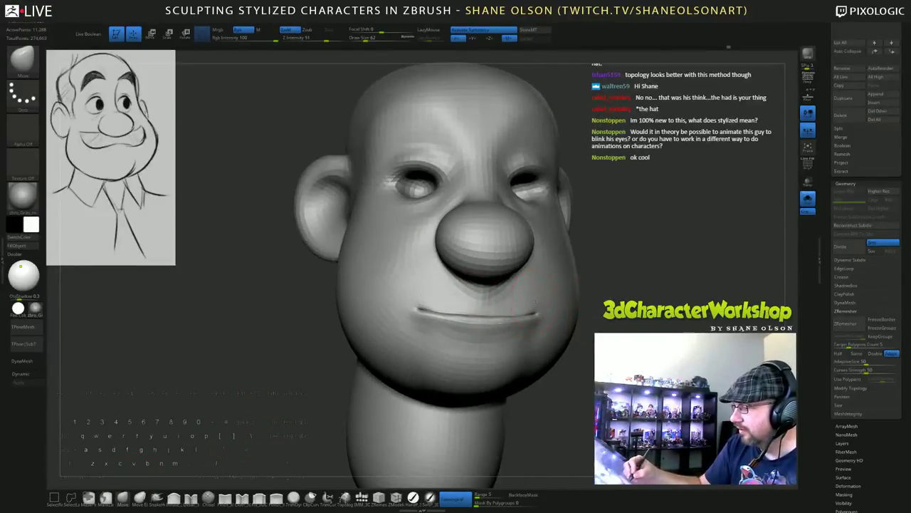
# Smooth the skin around both mouth corners and just above and below the lip line.
pyautogui.moveTo(641, 346); pyautogui.dragTo(545, 335)
pyautogui.moveTo(538, 298)
pyautogui.keyDown('shift'); pyautogui.mouseDown()
pyautogui.moveTo(527, 302)
pyautogui.moveTo(513, 346)
pyautogui.mouseUp(); pyautogui.keyUp('shift')
pyautogui.moveTo(640, 354); pyautogui.dragTo(666, 354)
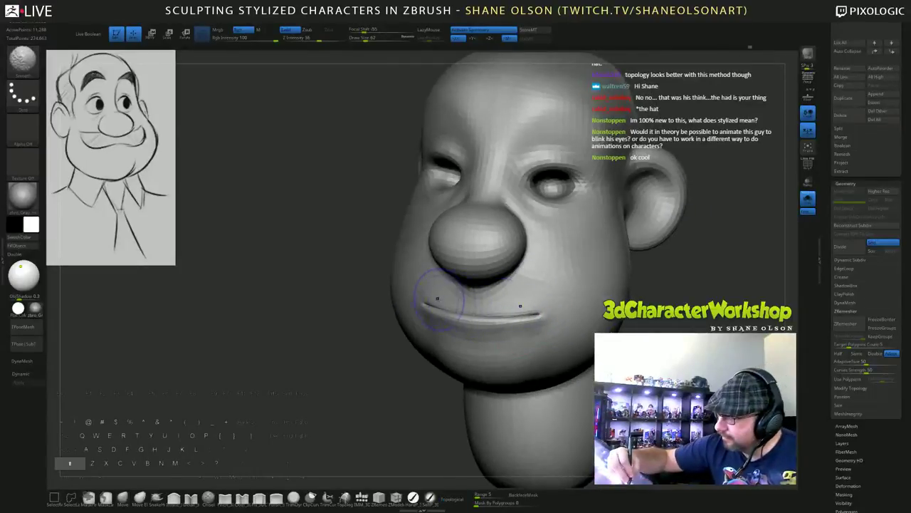
pyautogui.keyDown('shift'); pyautogui.moveTo(437, 299); pyautogui.dragTo(463, 309); pyautogui.keyUp('shift')
pyautogui.moveTo(641, 306)
pyautogui.mouseDown()
pyautogui.moveTo(740, 306)
pyautogui.moveTo(727, 304)
pyautogui.mouseUp()
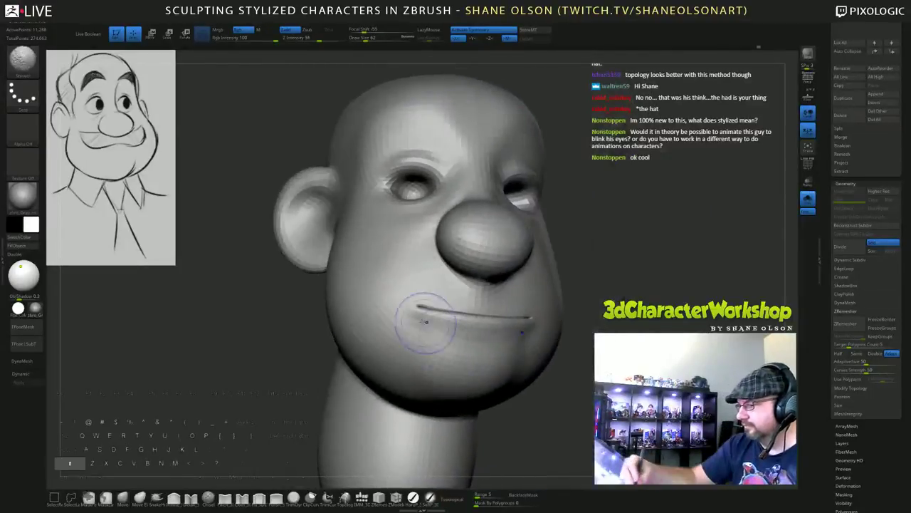
pyautogui.keyDown('shift'); pyautogui.moveTo(426, 321); pyautogui.dragTo(428, 343); pyautogui.keyUp('shift')
pyautogui.moveTo(641, 313)
pyautogui.keyDown('shift'); pyautogui.mouseDown()
pyautogui.moveTo(587, 313)
pyautogui.moveTo(641, 295)
pyautogui.moveTo(641, 256)
pyautogui.mouseUp(); pyautogui.keyUp('shift')
pyautogui.moveTo(641, 285)
pyautogui.mouseDown()
pyautogui.moveTo(719, 285)
pyautogui.moveTo(620, 285)
pyautogui.moveTo(640, 285)
pyautogui.mouseUp()
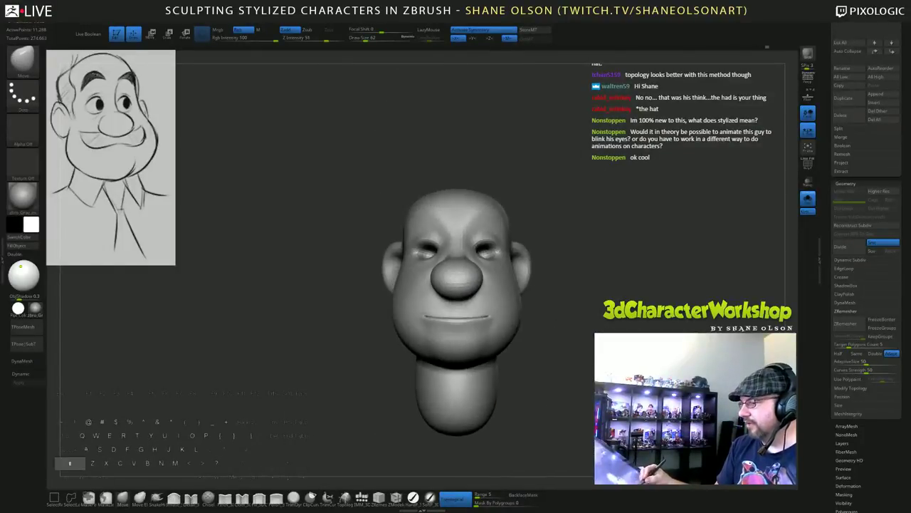
pyautogui.moveTo(627, 342)
pyautogui.keyDown('alt'); pyautogui.mouseDown()
pyautogui.moveTo(626, 328)
pyautogui.moveTo(579, 311)
pyautogui.mouseUp(); pyautogui.keyUp('alt')
pyautogui.moveTo(490, 326)
pyautogui.keyDown('shift'); pyautogui.mouseDown()
pyautogui.moveTo(483, 323)
pyautogui.moveTo(491, 322)
pyautogui.mouseUp(); pyautogui.keyUp('shift')
# Examine the head's proportions, closed mouth and eye area from front and three-quarter views against the reference sketch.
pyautogui.keyDown('ctrl'); pyautogui.moveTo(595, 317); pyautogui.dragTo(603, 343, button='right'); pyautogui.keyUp('ctrl')
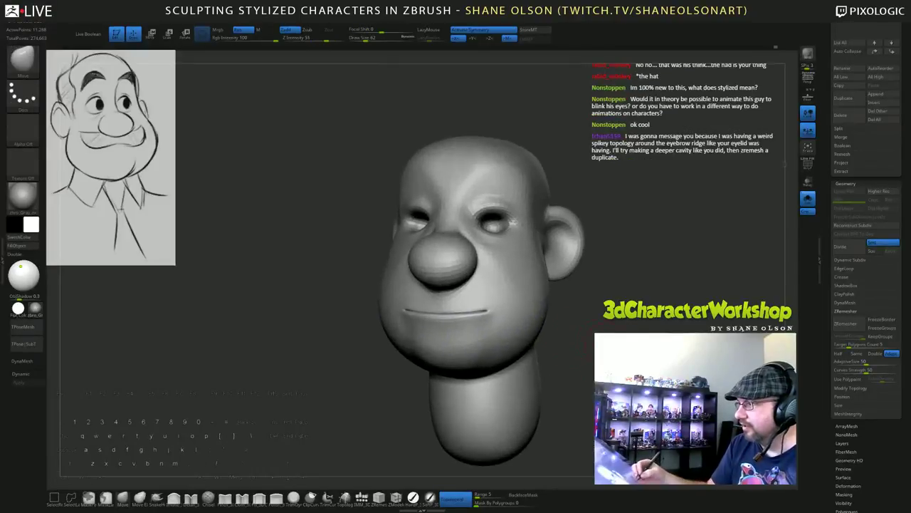
pyautogui.moveTo(604, 342); pyautogui.dragTo(610, 324)
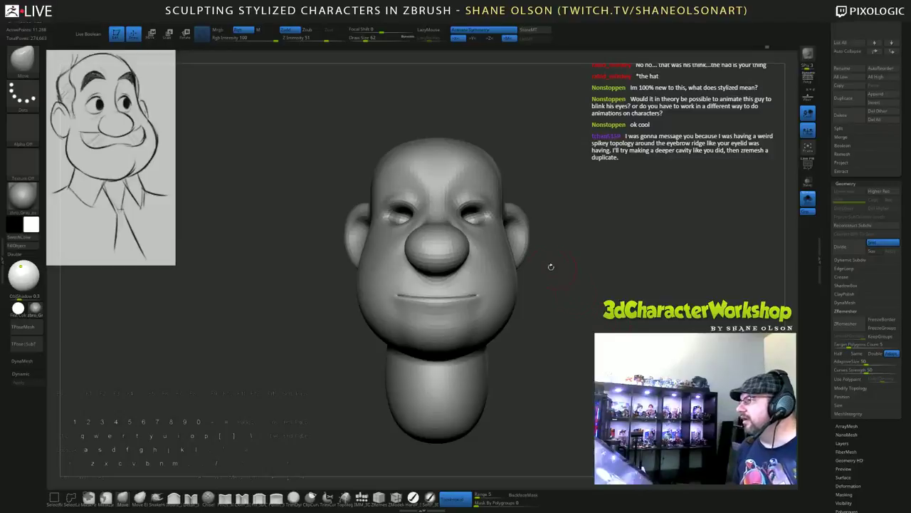
pyautogui.keyDown('alt'); pyautogui.moveTo(612, 245); pyautogui.dragTo(643, 215); pyautogui.keyUp('alt')
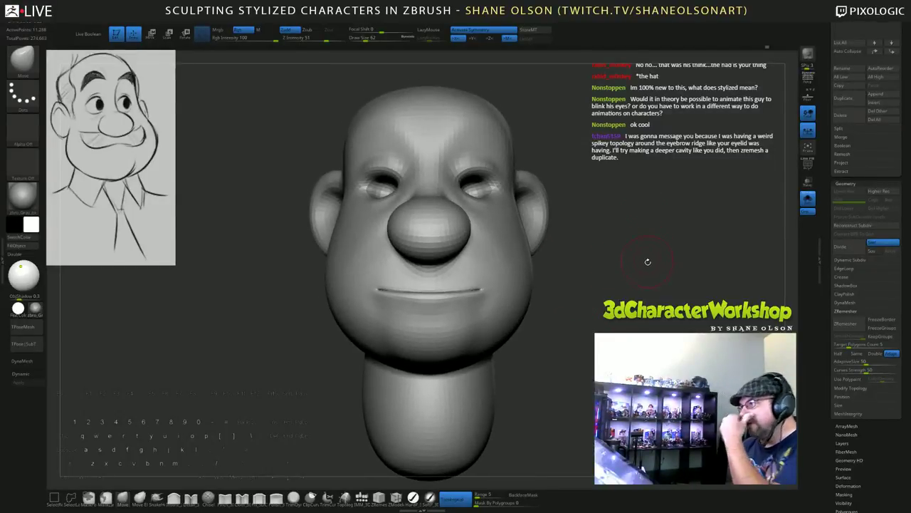
pyautogui.keyDown('alt'); pyautogui.moveTo(616, 240); pyautogui.dragTo(619, 247); pyautogui.keyUp('alt')
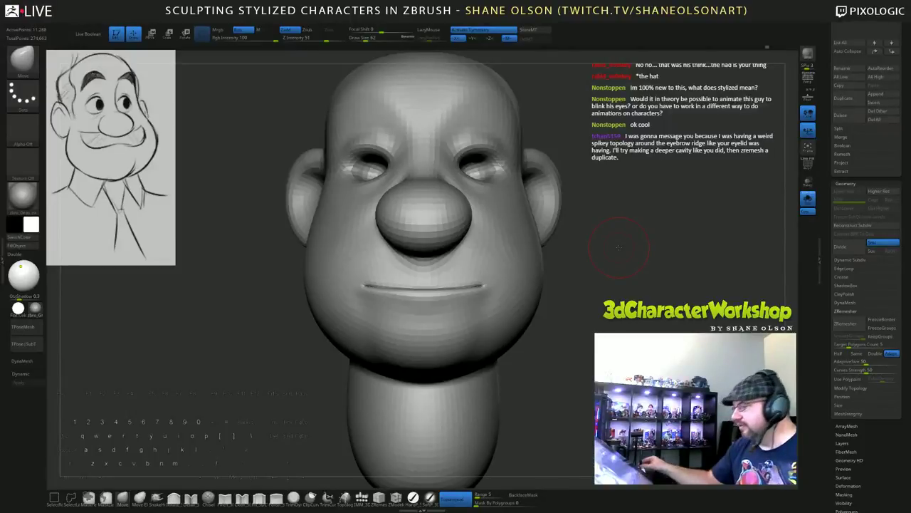
pyautogui.moveTo(694, 256); pyautogui.dragTo(663, 261)
pyautogui.moveTo(674, 215)
pyautogui.keyDown('alt'); pyautogui.mouseDown()
pyautogui.moveTo(673, 256)
pyautogui.moveTo(595, 352)
pyautogui.mouseUp(); pyautogui.keyUp('alt')
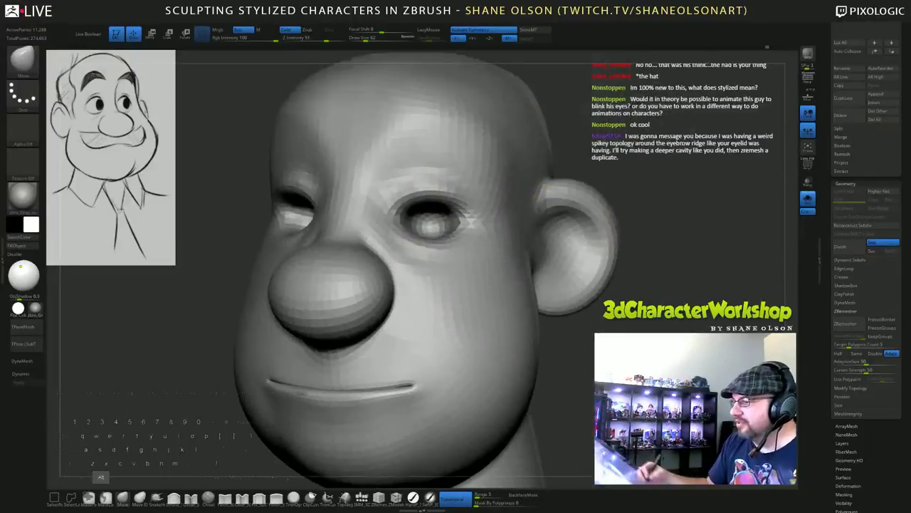
# Reduce the brush size to 31 and turn on Keep Groups in the ZRemesher settings.
pyautogui.moveTo(676, 278); pyautogui.dragTo(651, 280)
pyautogui.press('[')
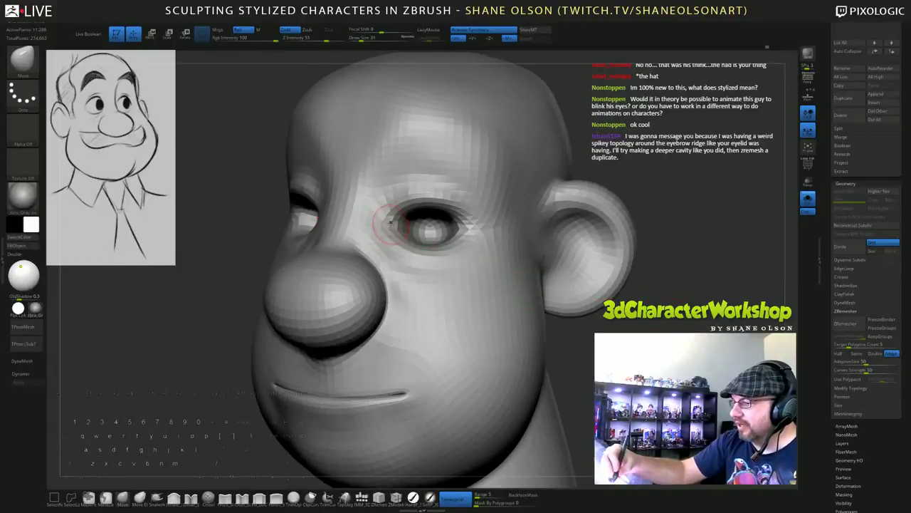
pyautogui.moveTo(652, 258)
pyautogui.mouseDown()
pyautogui.moveTo(682, 257)
pyautogui.moveTo(649, 258)
pyautogui.mouseUp()
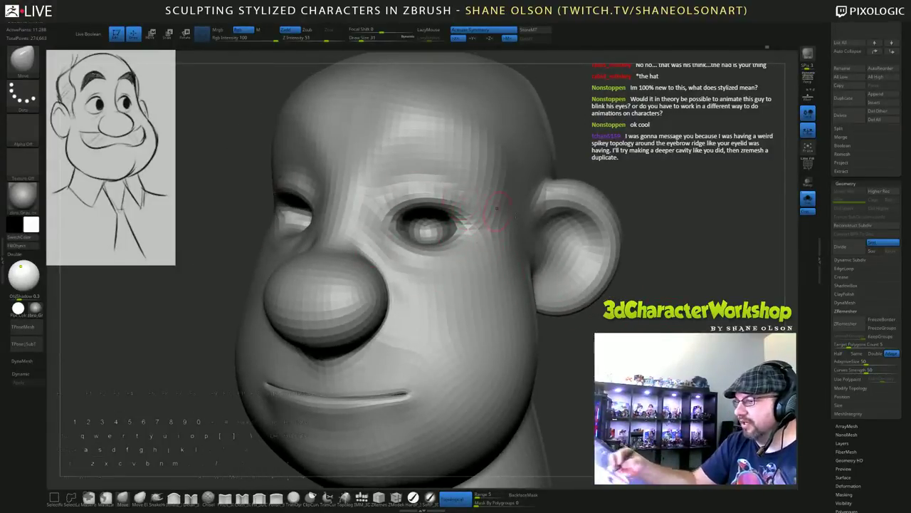
pyautogui.moveTo(667, 202); pyautogui.dragTo(656, 232)
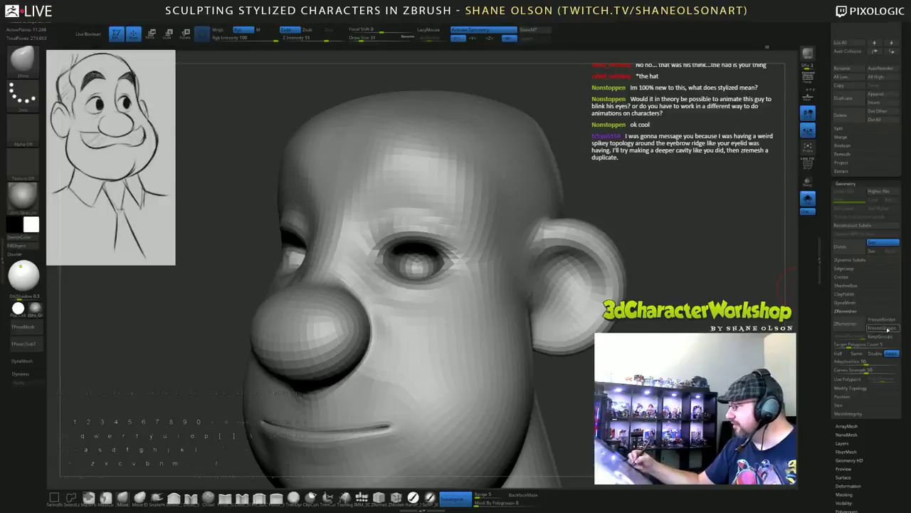
pyautogui.click(884, 337)
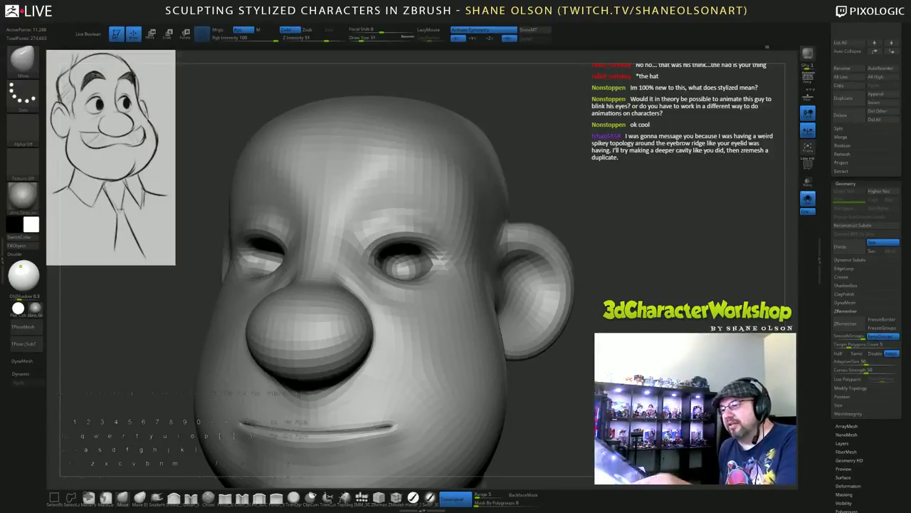
# Mask the inside of the eye sockets, invert the mask and switch it back.
pyautogui.moveTo(569, 192); pyautogui.dragTo(541, 193)
pyautogui.moveTo(393, 262)
pyautogui.keyDown('ctrl'); pyautogui.mouseDown()
pyautogui.moveTo(420, 272)
pyautogui.moveTo(428, 263)
pyautogui.mouseUp(); pyautogui.keyUp('ctrl')
pyautogui.moveTo(661, 205); pyautogui.dragTo(662, 226)
pyautogui.keyDown('ctrl'); pyautogui.click(657, 231); pyautogui.keyUp('ctrl')
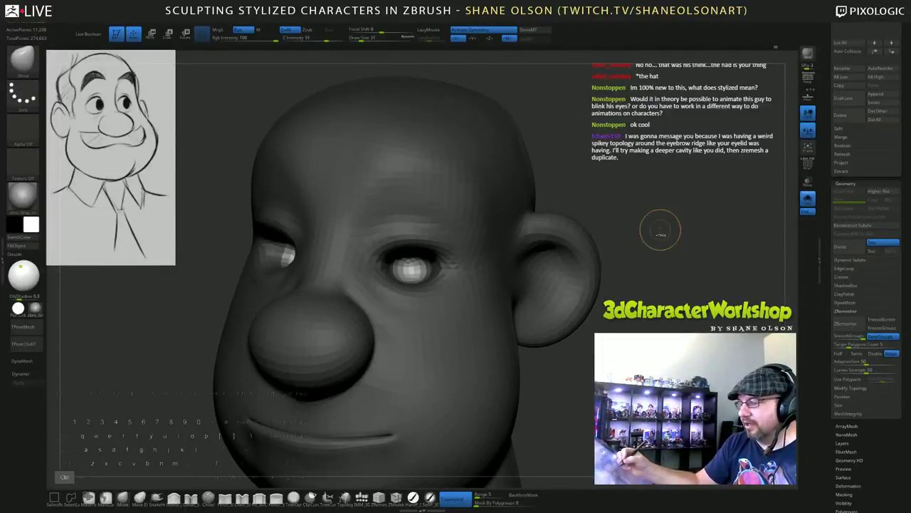
pyautogui.keyDown('ctrl'); pyautogui.click(662, 225); pyautogui.keyUp('ctrl')
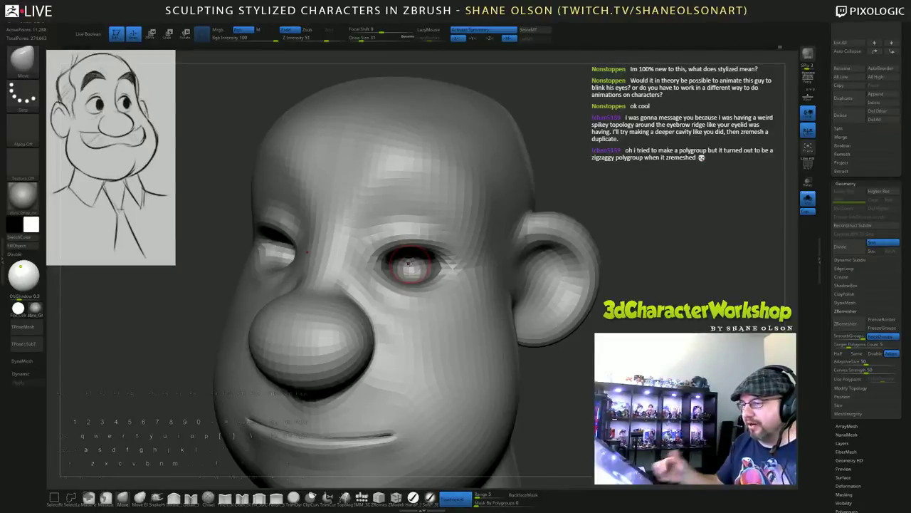
# Examine the head's eye area and overall proportions from front and three-quarter views against the reference sketch.
pyautogui.press('alt')
pyautogui.press('alt')
pyautogui.keyDown('alt'); pyautogui.moveTo(556, 420); pyautogui.dragTo(555, 370); pyautogui.keyUp('alt')
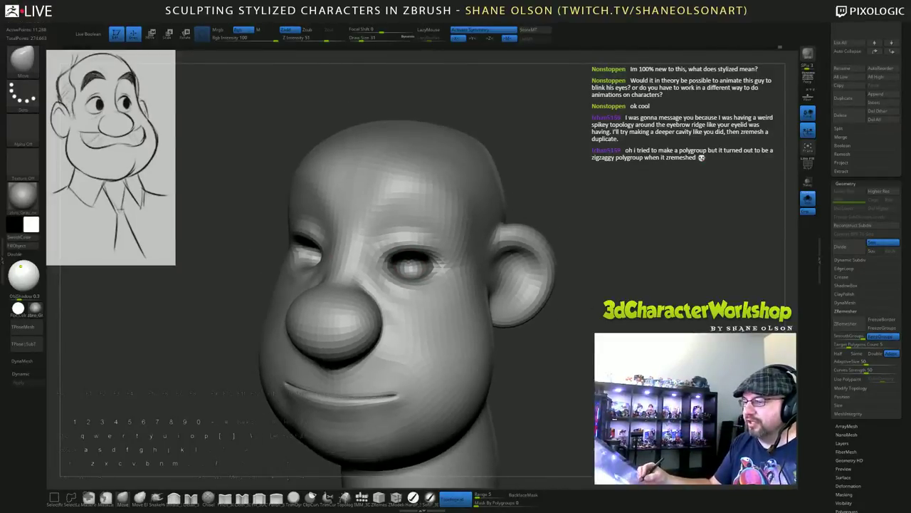
pyautogui.moveTo(526, 413); pyautogui.dragTo(570, 413)
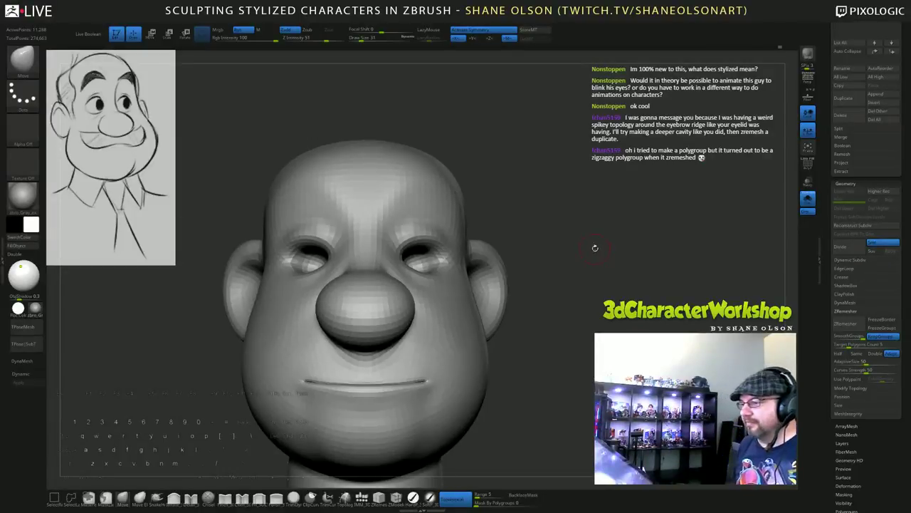
pyautogui.moveTo(595, 247); pyautogui.dragTo(427, 238)
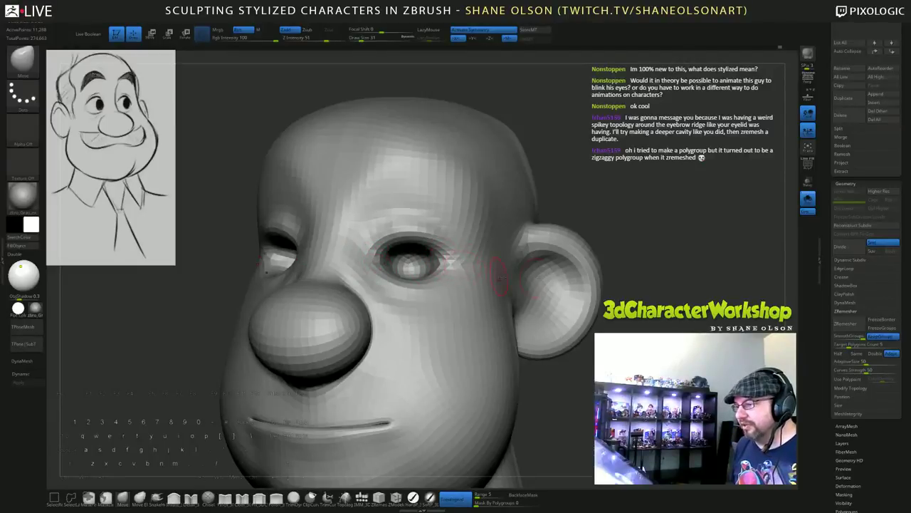
pyautogui.keyDown('alt'); pyautogui.moveTo(631, 227); pyautogui.dragTo(673, 199); pyautogui.keyUp('alt')
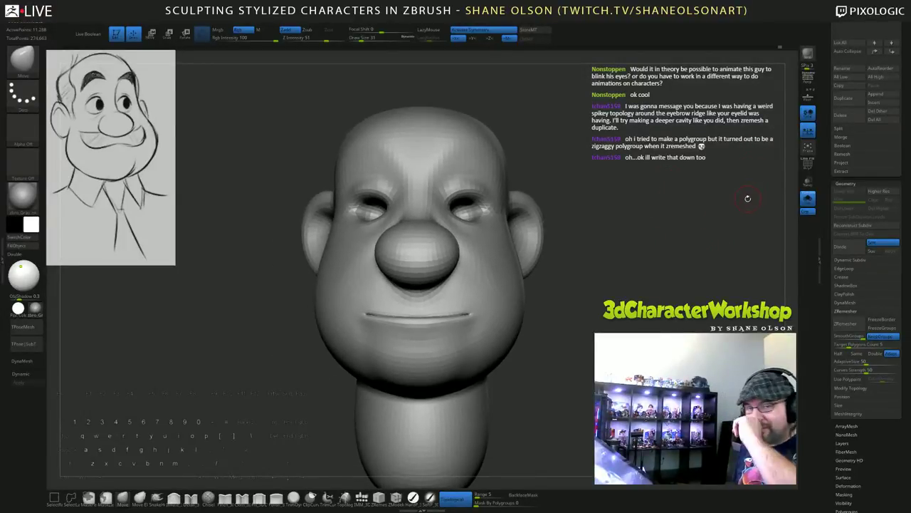
pyautogui.moveTo(829, 184); pyautogui.dragTo(830, 233)
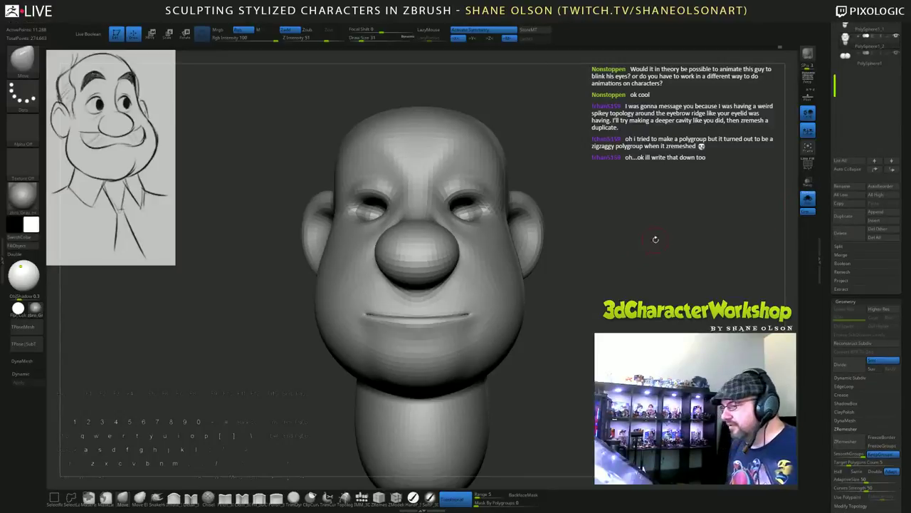
pyautogui.moveTo(656, 239); pyautogui.dragTo(636, 271)
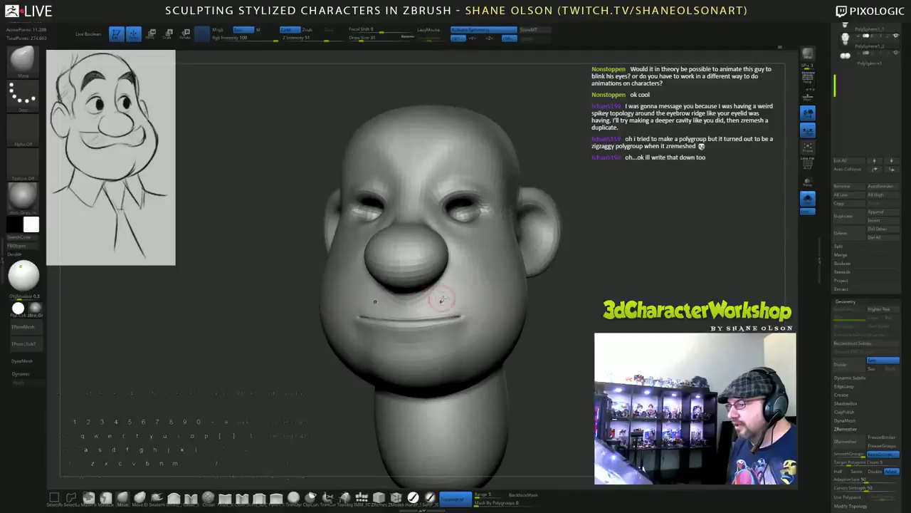
# Set the Move brush size to 40 and adjust the area between the nose and the upper lip.
pyautogui.press('s')
pyautogui.moveTo(465, 298); pyautogui.dragTo(468, 298)
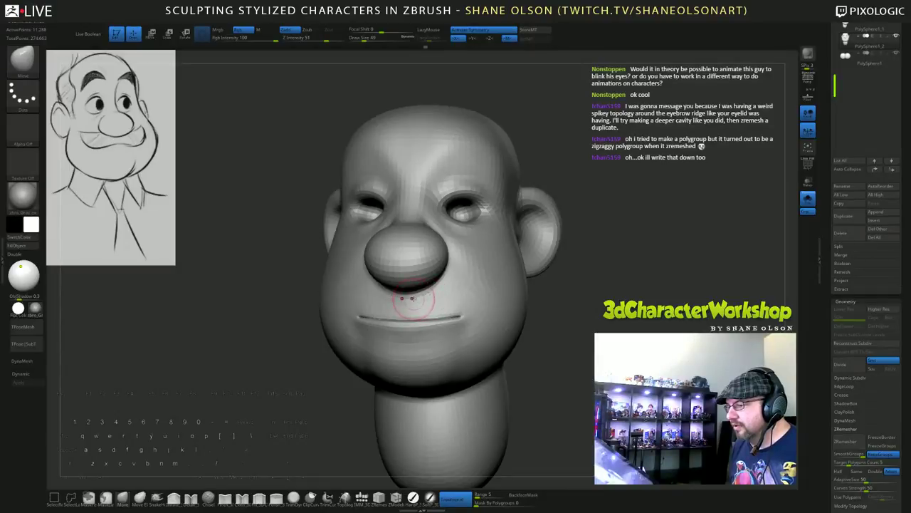
pyautogui.moveTo(710, 312)
pyautogui.mouseDown()
pyautogui.moveTo(778, 314)
pyautogui.moveTo(703, 310)
pyautogui.mouseUp()
pyautogui.moveTo(427, 288); pyautogui.dragTo(441, 301)
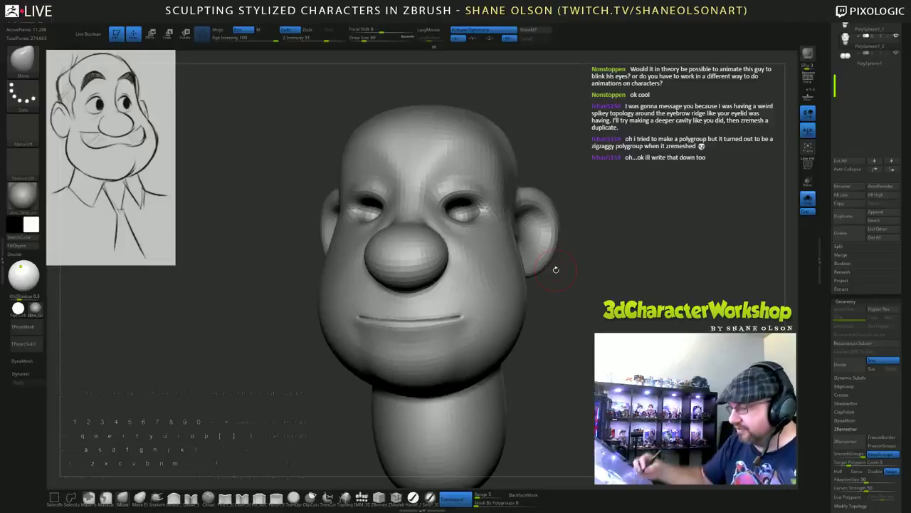
# Enlarge the Move brush and shape the lips' curve around the face and the mouth corners, checking from above and below.
pyautogui.moveTo(556, 269); pyautogui.dragTo(498, 350)
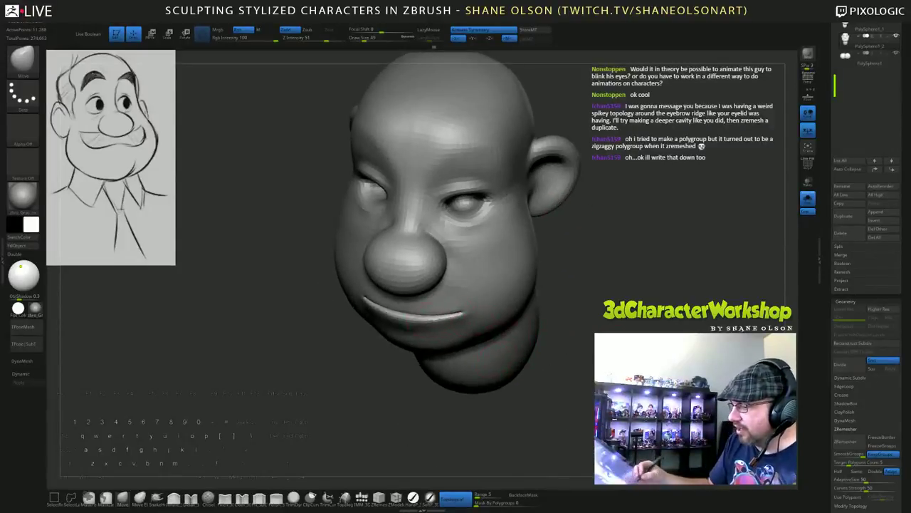
pyautogui.moveTo(467, 320); pyautogui.dragTo(466, 307)
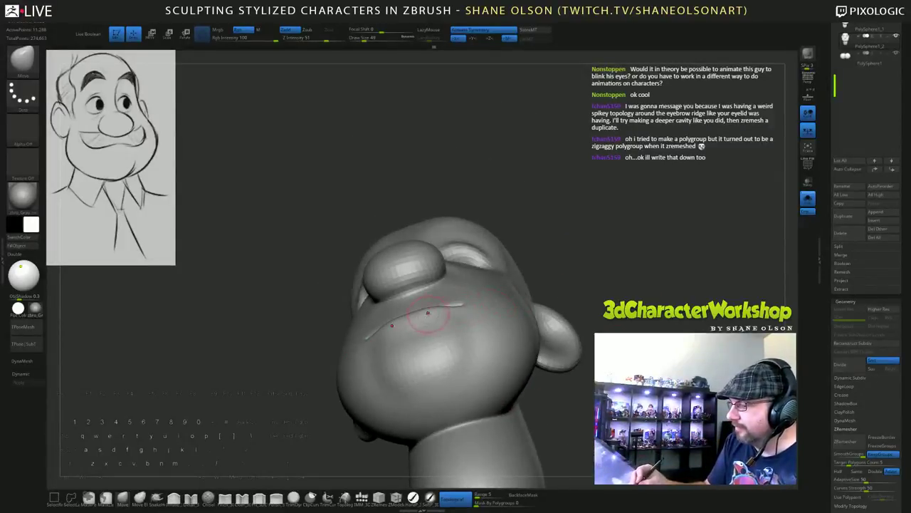
pyautogui.keyDown('shift'); pyautogui.moveTo(647, 295); pyautogui.dragTo(648, 292); pyautogui.keyUp('shift')
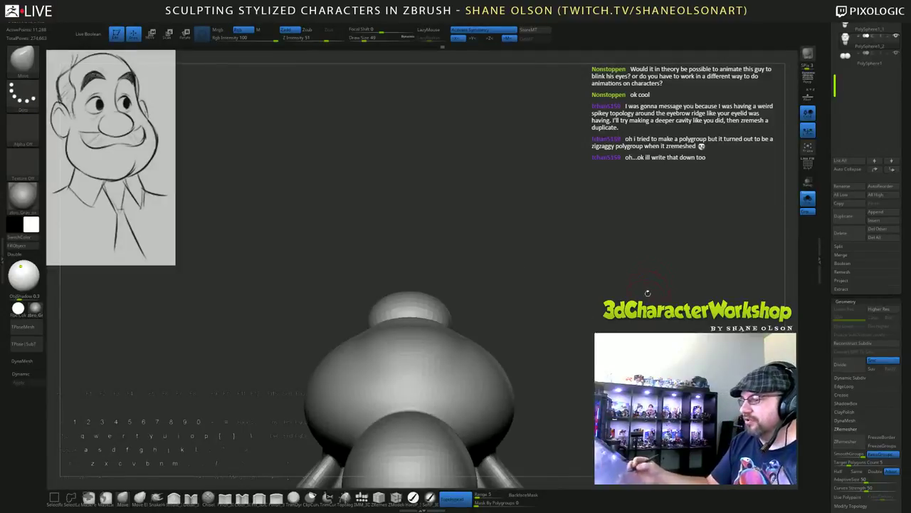
pyautogui.moveTo(588, 258)
pyautogui.mouseDown()
pyautogui.moveTo(583, 283)
pyautogui.moveTo(575, 251)
pyautogui.moveTo(604, 229)
pyautogui.mouseUp()
pyautogui.press('s')
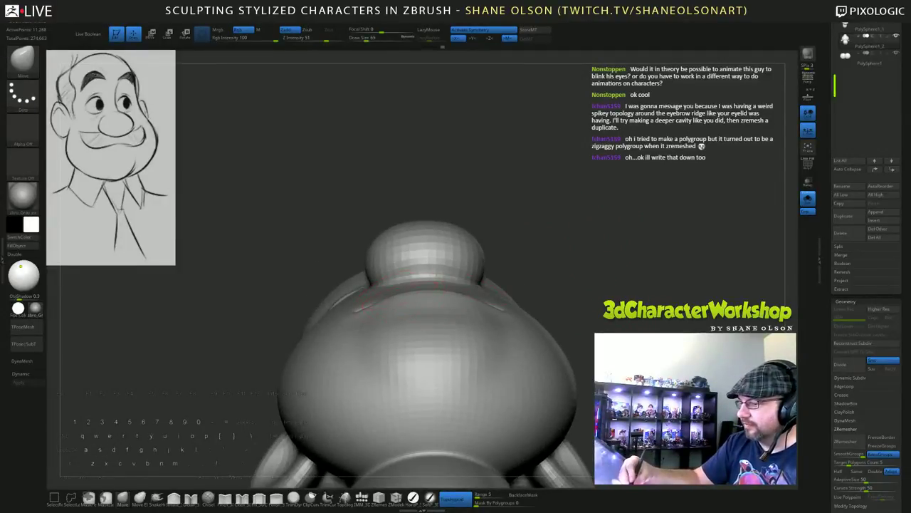
pyautogui.moveTo(589, 269)
pyautogui.mouseDown()
pyautogui.moveTo(591, 394)
pyautogui.moveTo(549, 374)
pyautogui.mouseUp()
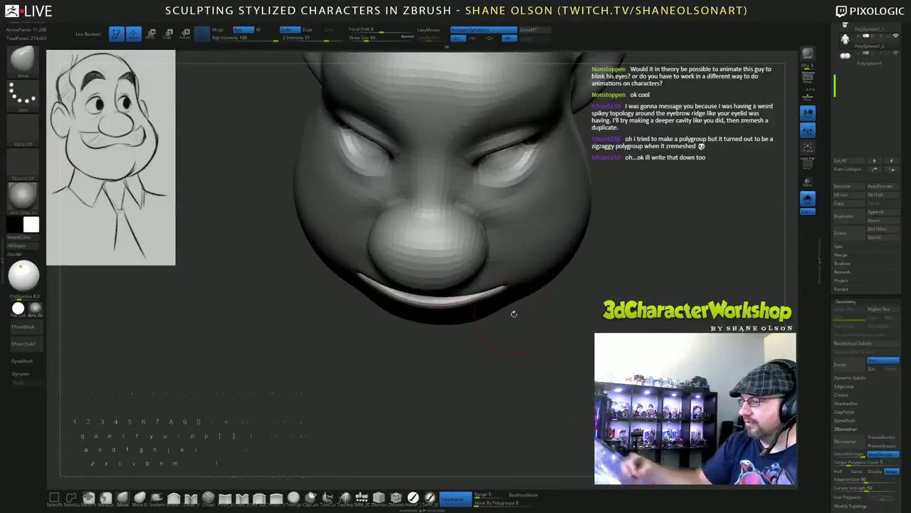
pyautogui.moveTo(540, 339); pyautogui.dragTo(542, 347)
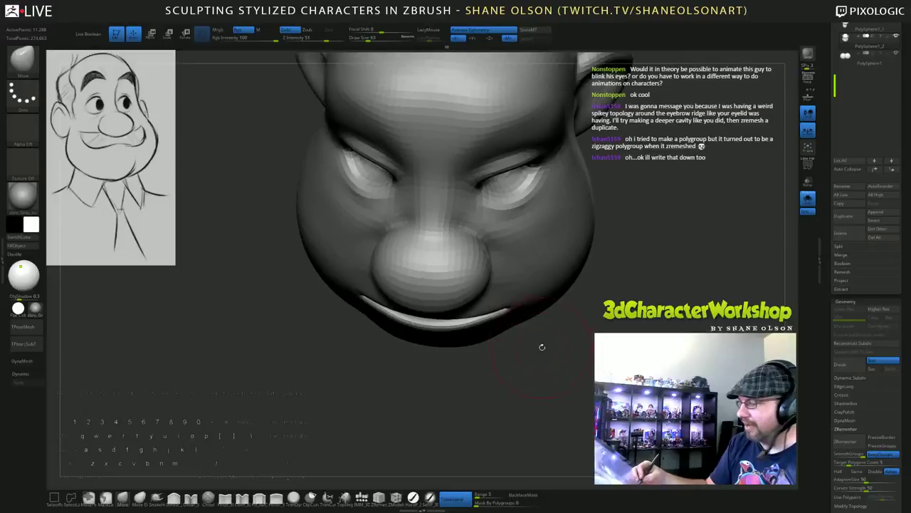
pyautogui.moveTo(514, 314); pyautogui.dragTo(511, 308)
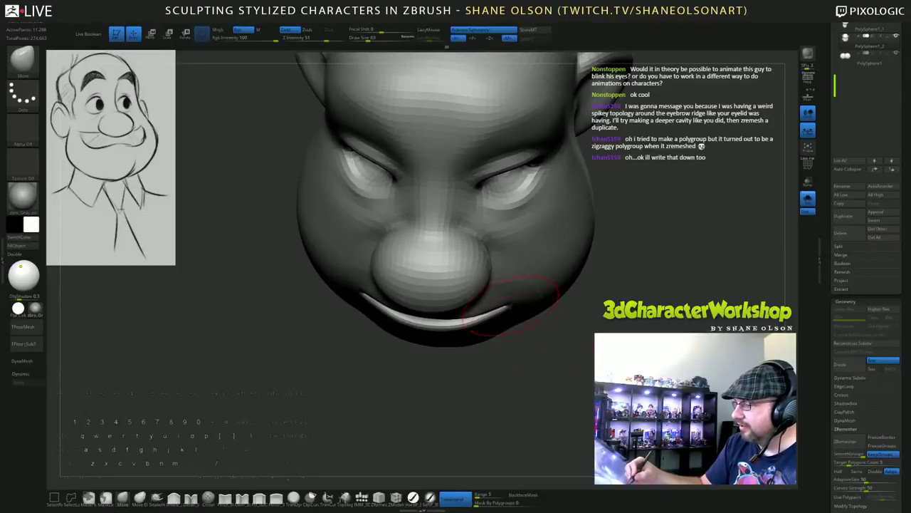
# Set the Move brush size to 54 and refine the mouth corners and the skin just below the lips.
pyautogui.press('s')
pyautogui.moveTo(525, 344); pyautogui.dragTo(522, 342)
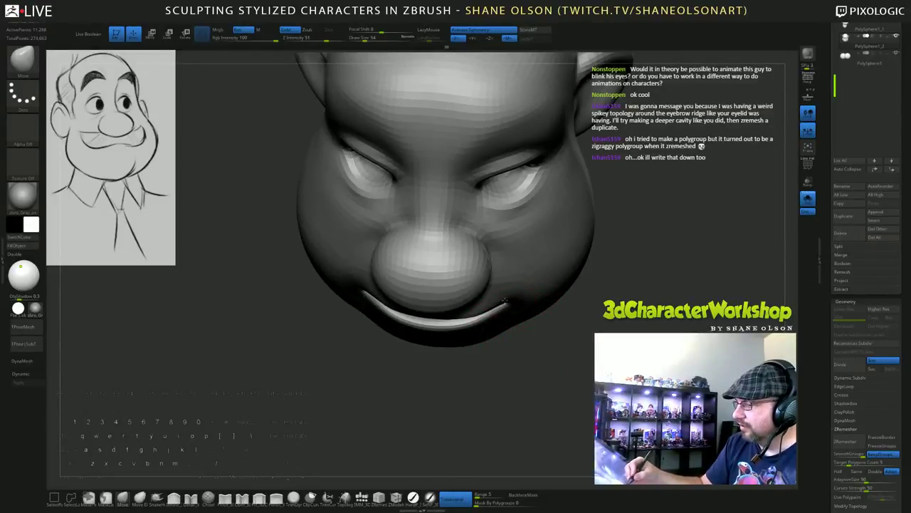
pyautogui.moveTo(570, 393); pyautogui.dragTo(567, 284)
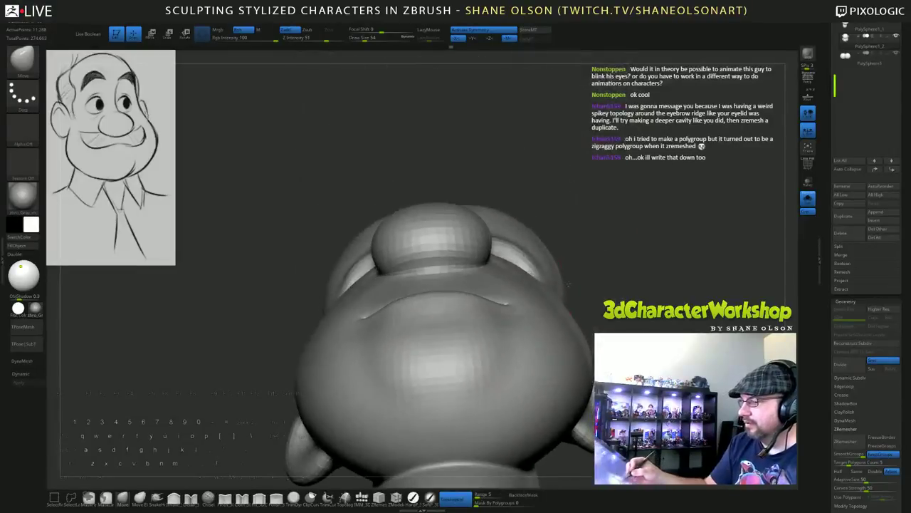
pyautogui.moveTo(583, 220); pyautogui.dragTo(580, 212)
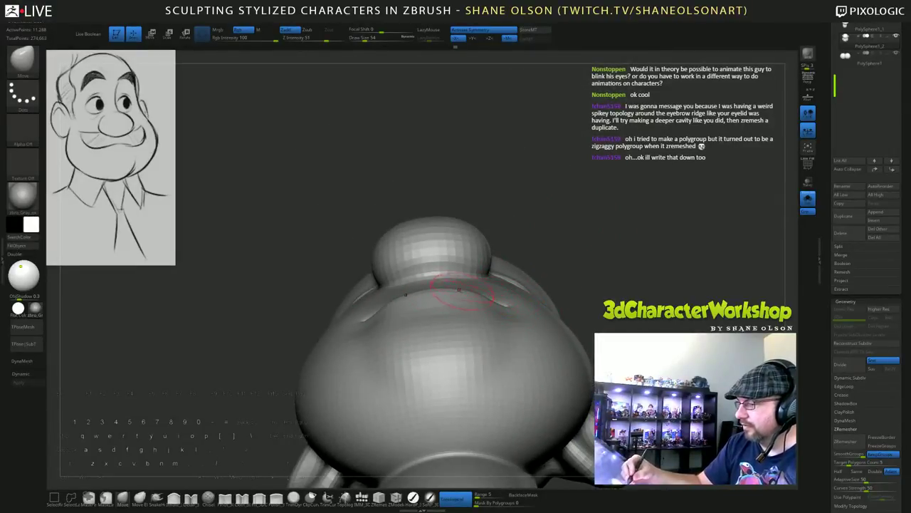
pyautogui.moveTo(585, 229); pyautogui.dragTo(719, 338)
pyautogui.moveTo(467, 304)
pyautogui.mouseDown()
pyautogui.moveTo(364, 296)
pyautogui.moveTo(383, 326)
pyautogui.mouseUp()
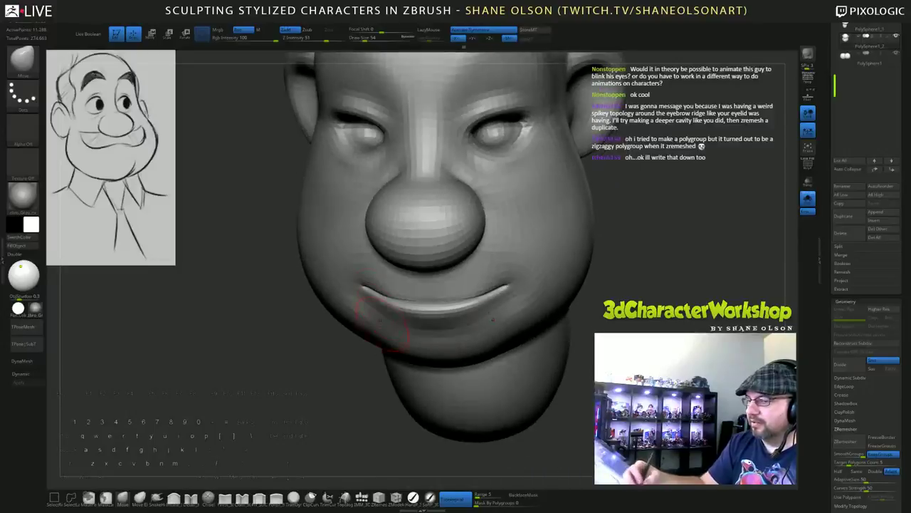
pyautogui.moveTo(360, 289); pyautogui.dragTo(363, 292)
# Turn off Solo mode and frame the remeshed head together with the overlapping original head.
pyautogui.keyDown('shift'); pyautogui.moveTo(363, 291); pyautogui.dragTo(364, 235, button='right'); pyautogui.keyUp('shift')
pyautogui.moveTo(364, 285); pyautogui.dragTo(391, 249, button='right')
pyautogui.keyDown('shift'); pyautogui.moveTo(427, 256); pyautogui.dragTo(440, 222, button='right'); pyautogui.keyUp('shift')
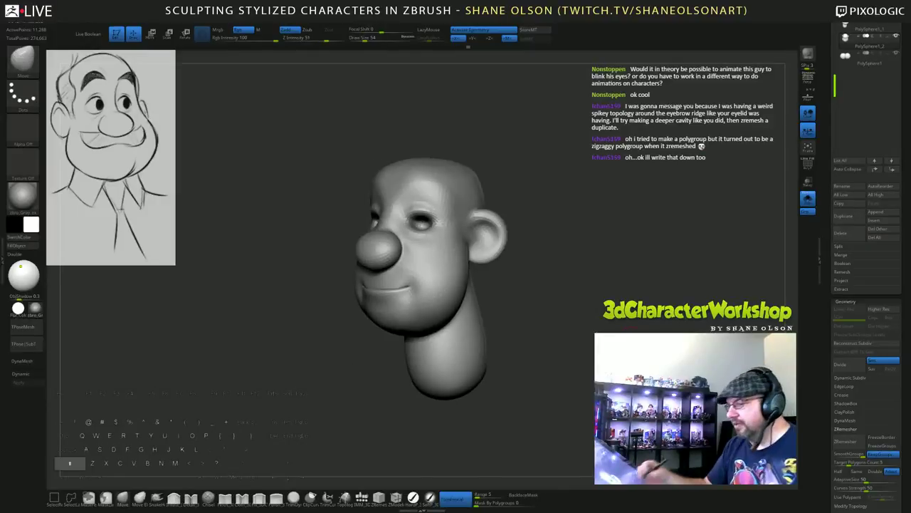
pyautogui.keyDown('shift'); pyautogui.moveTo(498, 285); pyautogui.dragTo(523, 292, button='right'); pyautogui.keyUp('shift')
pyautogui.moveTo(612, 314); pyautogui.dragTo(577, 306, button='right')
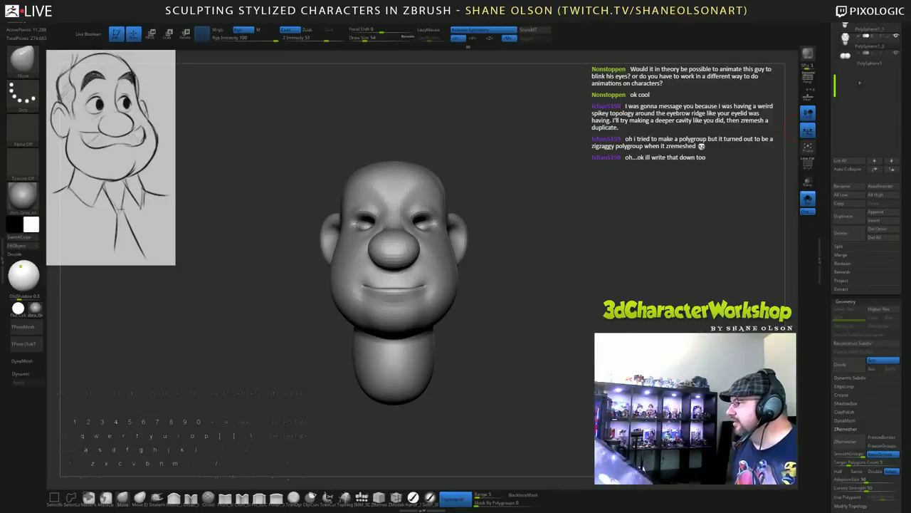
pyautogui.scroll(3, 826, 107)
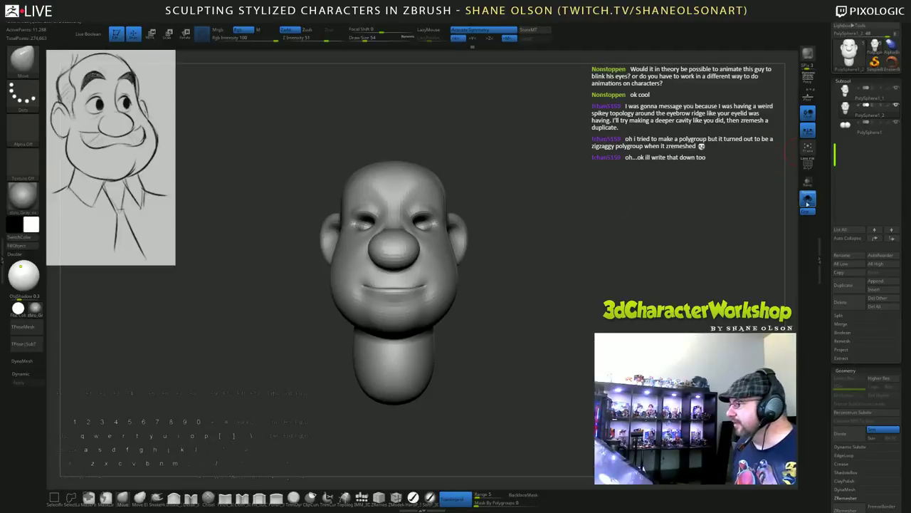
pyautogui.click(807, 199)
pyautogui.keyDown('alt'); pyautogui.moveTo(639, 170); pyautogui.dragTo(640, 189); pyautogui.keyUp('alt')
pyautogui.press('f')
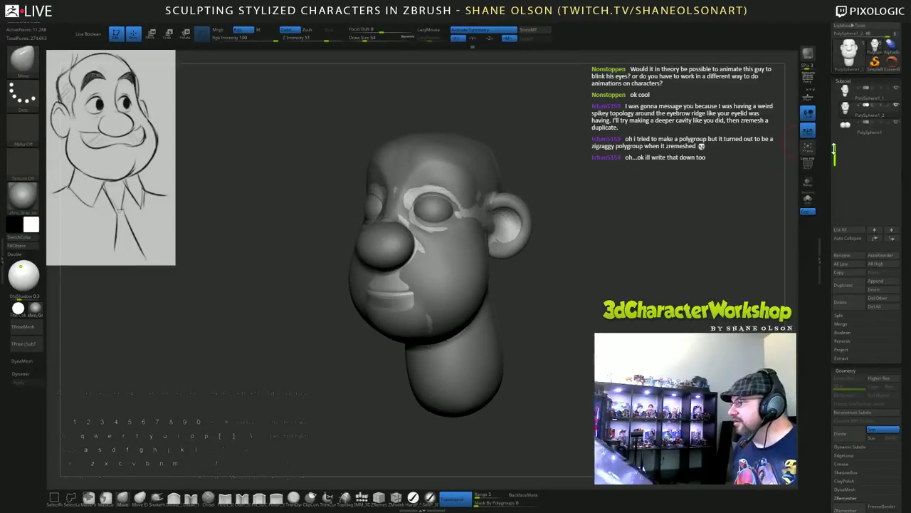
# Locate the remeshed head among the subtools and compare the overlapping heads from front and three-quarter views.
pyautogui.moveTo(834, 140); pyautogui.dragTo(835, 89)
pyautogui.moveTo(845, 143)
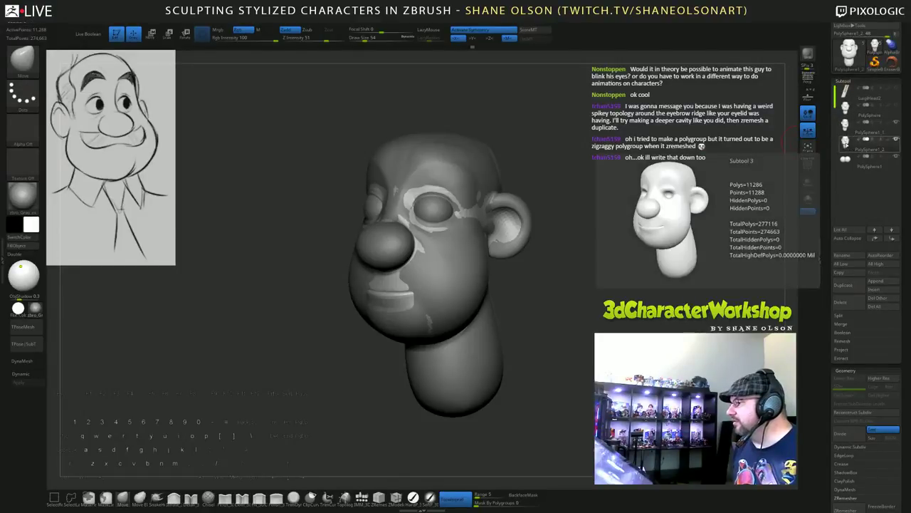
pyautogui.moveTo(590, 234)
pyautogui.mouseDown()
pyautogui.moveTo(615, 230)
pyautogui.moveTo(624, 209)
pyautogui.mouseUp()
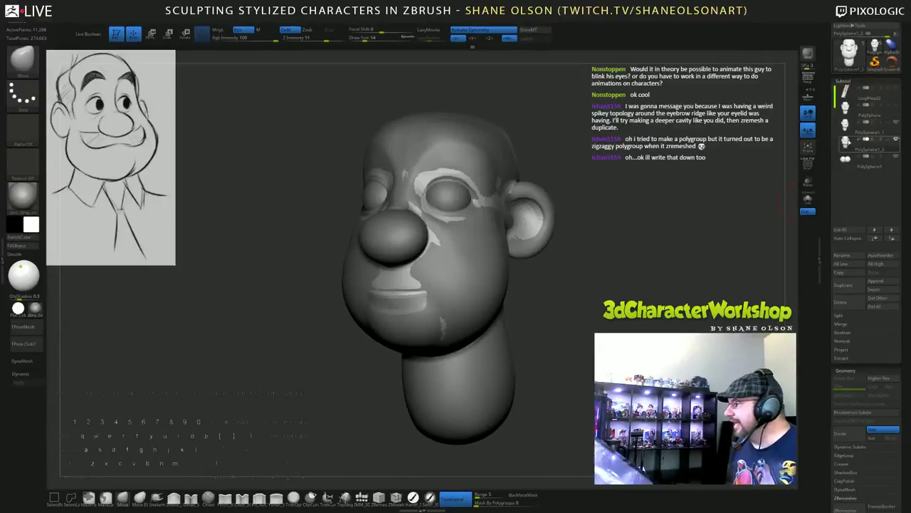
pyautogui.moveTo(680, 205)
pyautogui.mouseDown()
pyautogui.moveTo(653, 168)
pyautogui.moveTo(662, 175)
pyautogui.mouseUp()
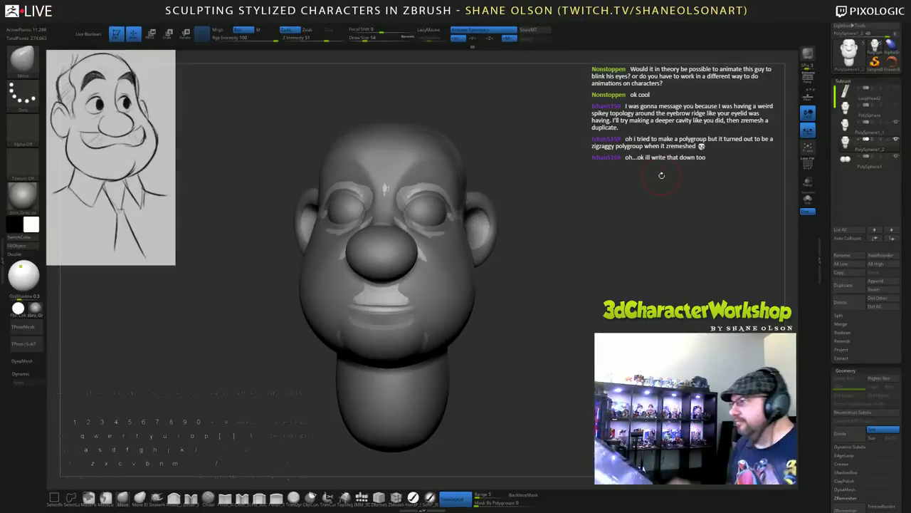
pyautogui.moveTo(657, 176); pyautogui.dragTo(649, 191)
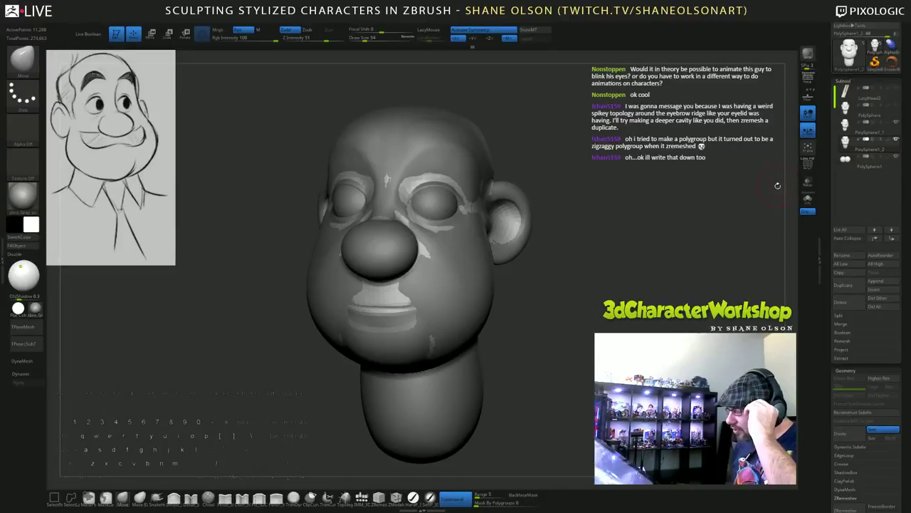
# Mask the lips and mouth corners from the side view, and isolate the remeshed head in Solo mode.
pyautogui.moveTo(695, 217)
pyautogui.mouseDown()
pyautogui.moveTo(704, 217)
pyautogui.moveTo(602, 223)
pyautogui.mouseUp()
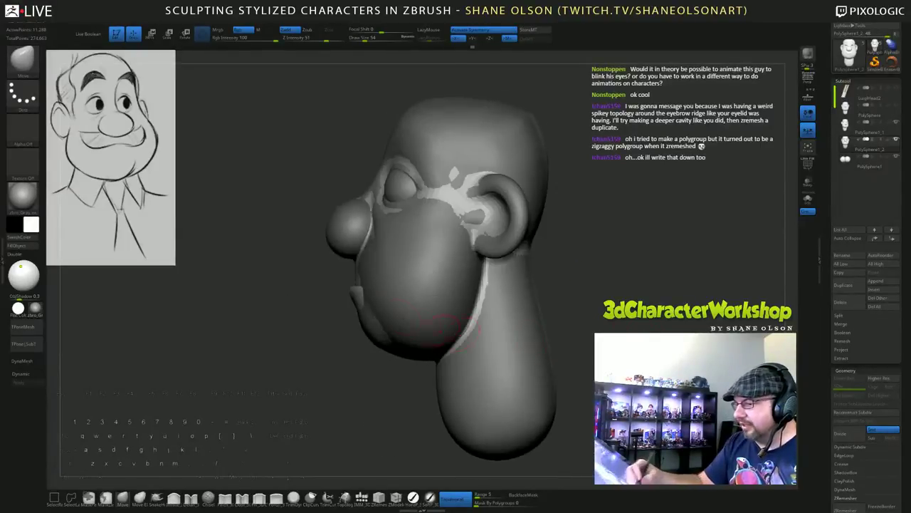
pyautogui.keyDown('ctrl'); pyautogui.moveTo(318, 279); pyautogui.dragTo(383, 295); pyautogui.keyUp('ctrl')
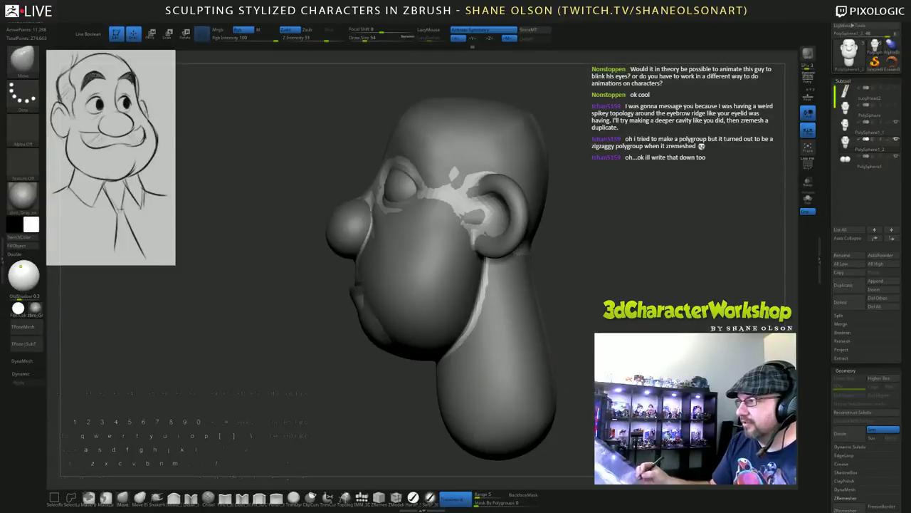
pyautogui.moveTo(612, 226); pyautogui.dragTo(691, 226)
pyautogui.click(807, 199)
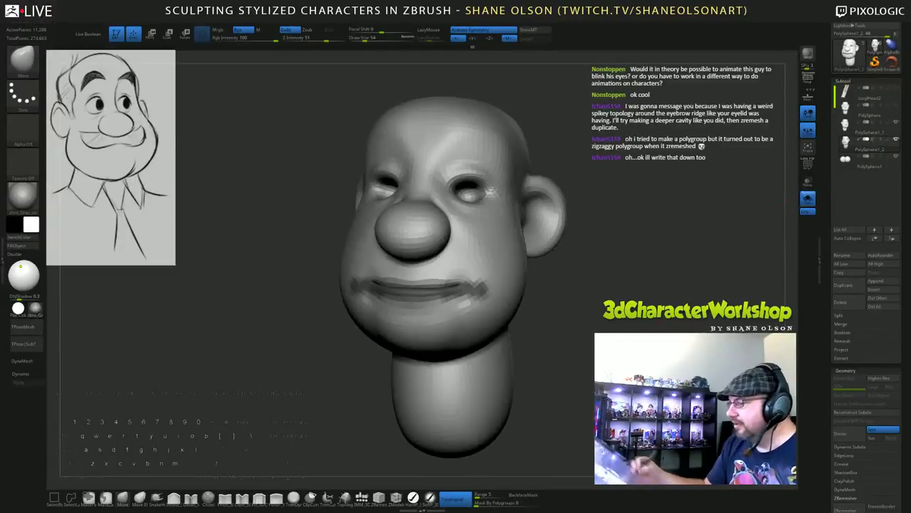
pyautogui.moveTo(605, 235); pyautogui.dragTo(645, 234)
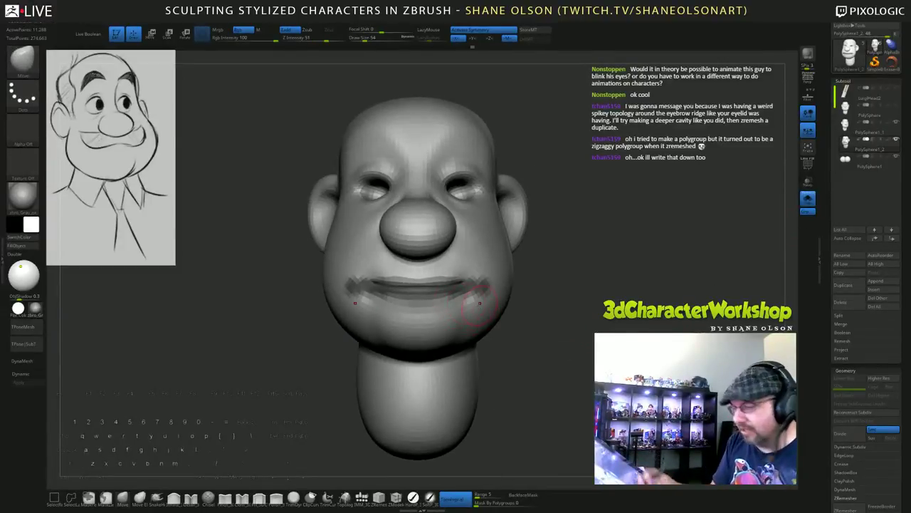
# Choose the freehand mask pen and extend the mask above the upper lip and mouth corners, trimming its outer edge.
pyautogui.press('ctrl')
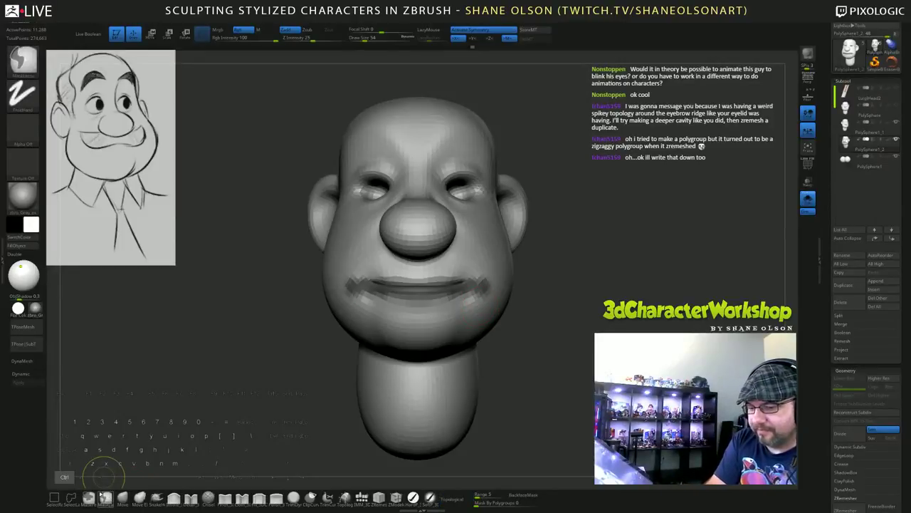
pyautogui.keyDown('ctrl'); pyautogui.click(104, 497); pyautogui.keyUp('ctrl')
pyautogui.click(90, 497)
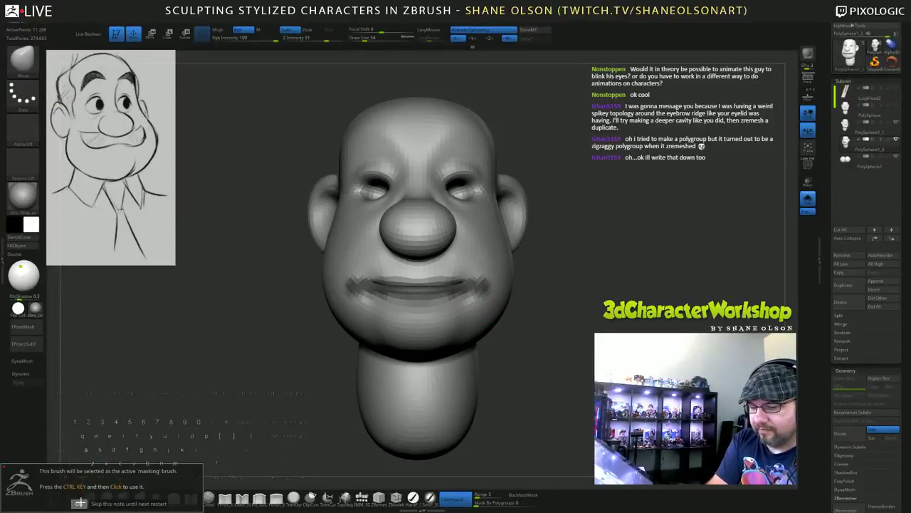
pyautogui.click(80, 502)
pyautogui.moveTo(480, 286)
pyautogui.keyDown('ctrl'); pyautogui.mouseDown()
pyautogui.moveTo(467, 272)
pyautogui.moveTo(449, 279)
pyautogui.mouseUp(); pyautogui.keyUp('ctrl')
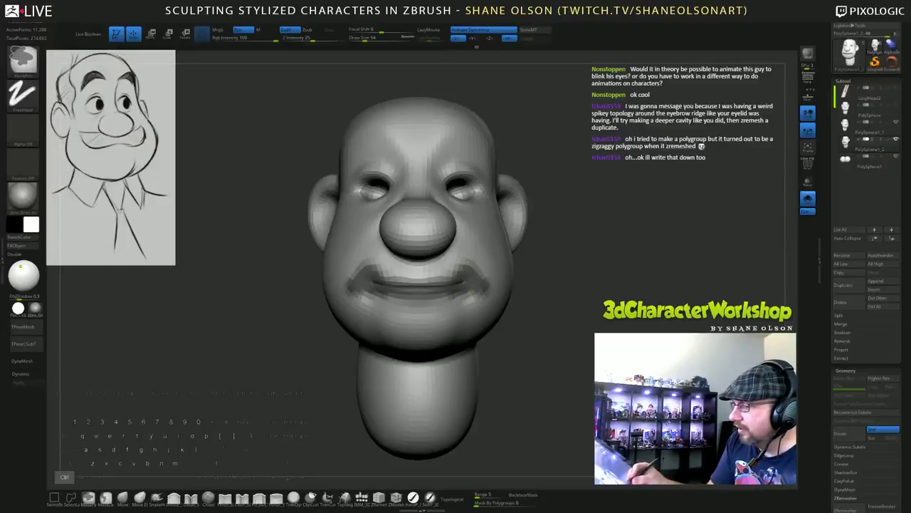
pyautogui.moveTo(580, 320)
pyautogui.mouseDown()
pyautogui.moveTo(585, 328)
pyautogui.moveTo(533, 281)
pyautogui.mouseUp()
pyautogui.press('ctrl')
pyautogui.press('alt')
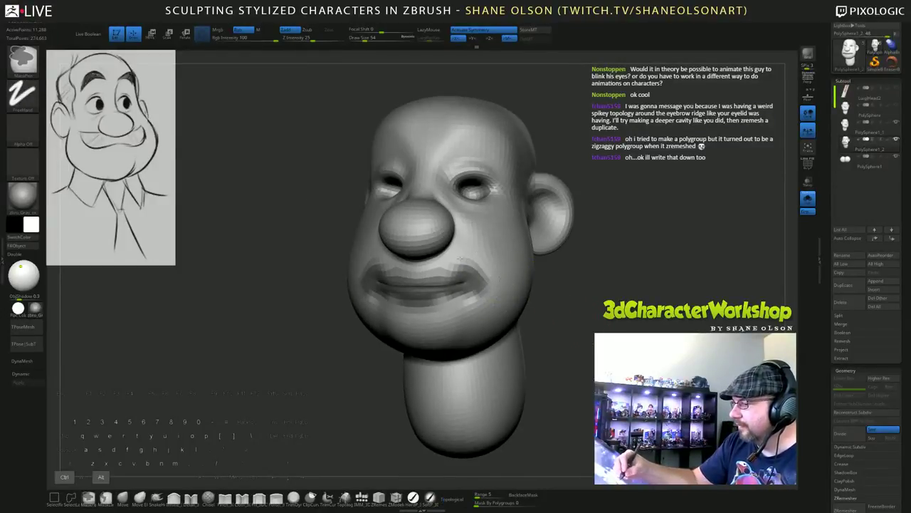
pyautogui.keyDown('ctrl'); pyautogui.keyDown('alt'); pyautogui.moveTo(460, 259); pyautogui.dragTo(487, 286); pyautogui.keyUp('alt'); pyautogui.keyUp('ctrl')
# Soften the mouth mask's edge, inverting the mask and back so that the lips and mouth corners are protected.
pyautogui.moveTo(555, 313)
pyautogui.mouseDown()
pyautogui.moveTo(655, 313)
pyautogui.moveTo(595, 312)
pyautogui.moveTo(605, 334)
pyautogui.moveTo(566, 350)
pyautogui.moveTo(492, 324)
pyautogui.moveTo(441, 273)
pyautogui.mouseUp()
pyautogui.keyDown('ctrl'); pyautogui.click(606, 341); pyautogui.keyUp('ctrl')
pyautogui.keyDown('ctrl'); pyautogui.click(513, 273); pyautogui.keyUp('ctrl')
pyautogui.keyDown('ctrl'); pyautogui.click(601, 367); pyautogui.keyUp('ctrl')
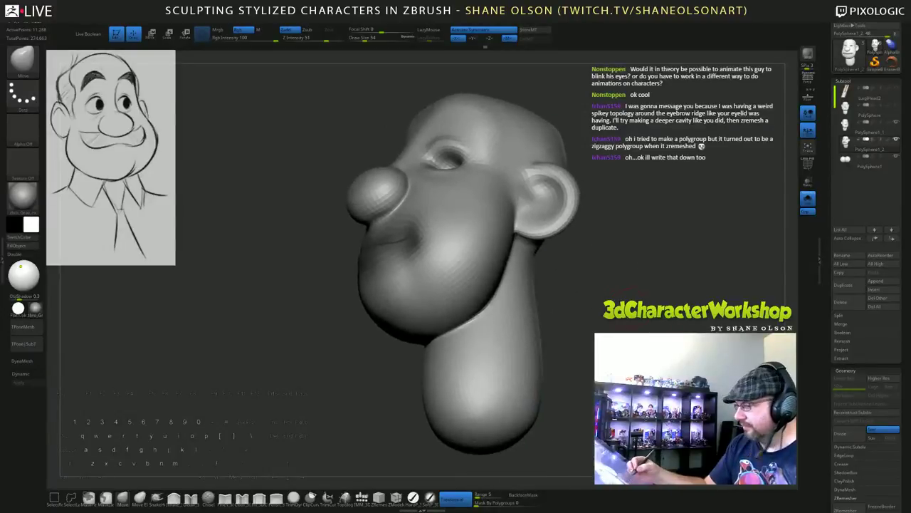
pyautogui.hotkey('alt', 'Tab')
pyautogui.moveTo(626, 326); pyautogui.dragTo(674, 324)
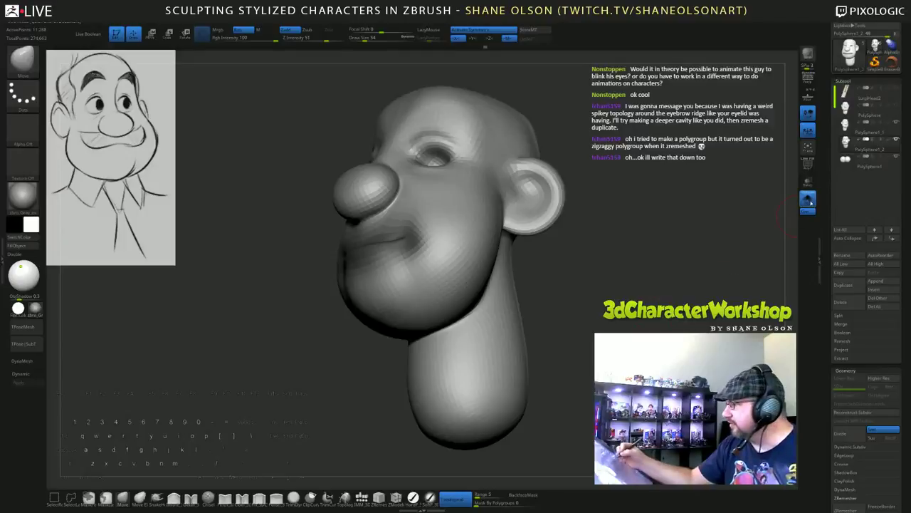
# Turn off Solo mode to show the original head and hide the eyeballs subtool.
pyautogui.click(808, 200)
pyautogui.keyDown('alt'); pyautogui.moveTo(768, 243); pyautogui.dragTo(758, 232); pyautogui.keyUp('alt')
pyautogui.click(897, 158)
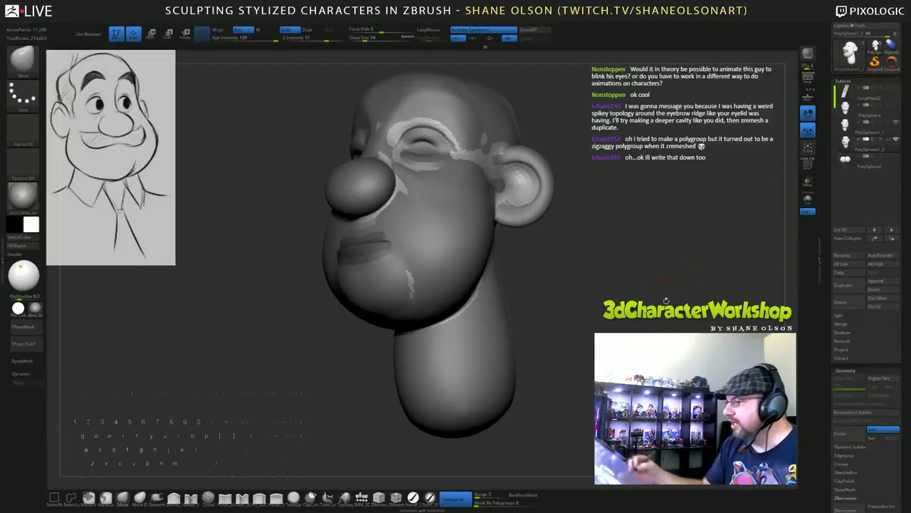
pyautogui.moveTo(665, 299); pyautogui.dragTo(613, 317)
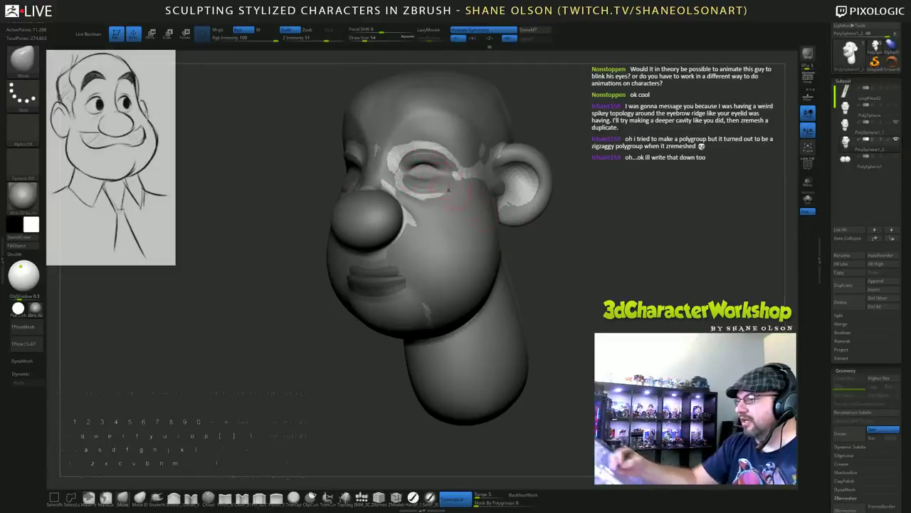
pyautogui.moveTo(658, 317)
pyautogui.mouseDown()
pyautogui.moveTo(633, 318)
pyautogui.moveTo(631, 336)
pyautogui.mouseUp()
# Project the remeshed head onto the original with ProjectAll, and inspect the result around the eyes in Solo mode.
pyautogui.press('2')
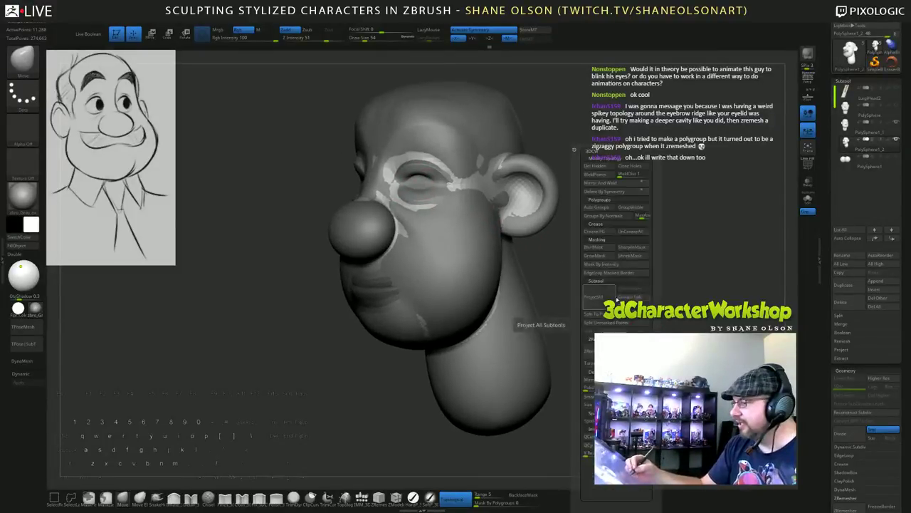
pyautogui.click(614, 297)
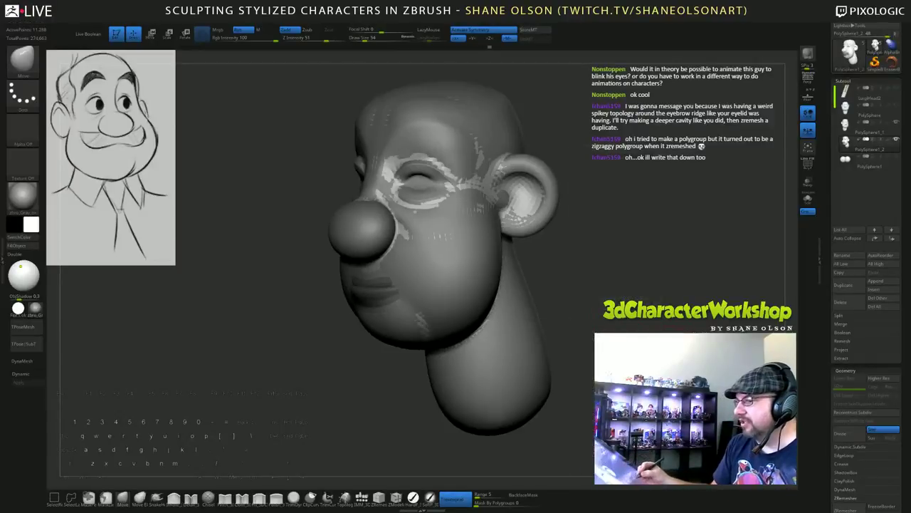
pyautogui.moveTo(627, 310); pyautogui.dragTo(632, 330)
pyautogui.click(808, 200)
pyautogui.keyDown('alt'); pyautogui.moveTo(636, 276); pyautogui.dragTo(653, 393); pyautogui.keyUp('alt')
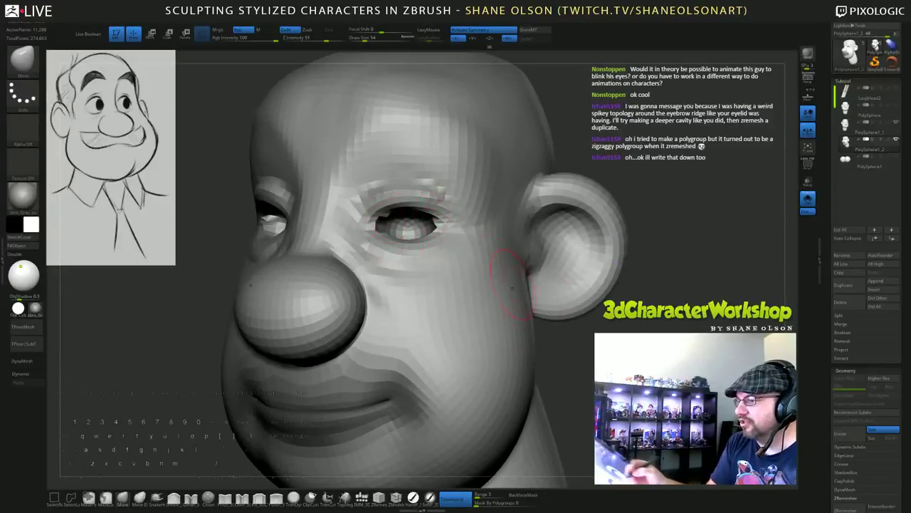
pyautogui.keyDown('alt'); pyautogui.moveTo(641, 285); pyautogui.dragTo(687, 214); pyautogui.keyUp('alt')
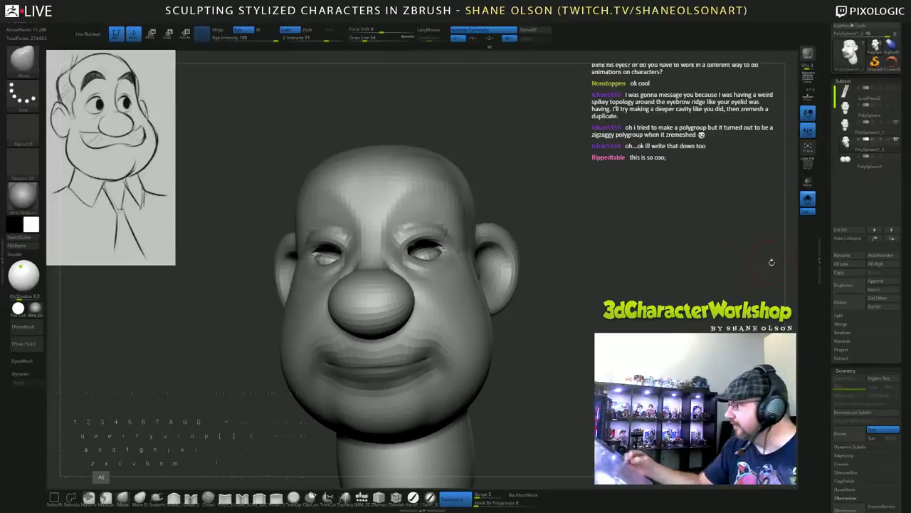
pyautogui.keyDown('alt'); pyautogui.moveTo(725, 275); pyautogui.dragTo(728, 261); pyautogui.keyUp('alt')
# Try smoothing across the lips and undo the attempt.
pyautogui.keyDown('shift'); pyautogui.moveTo(349, 351); pyautogui.dragTo(427, 348); pyautogui.keyUp('shift')
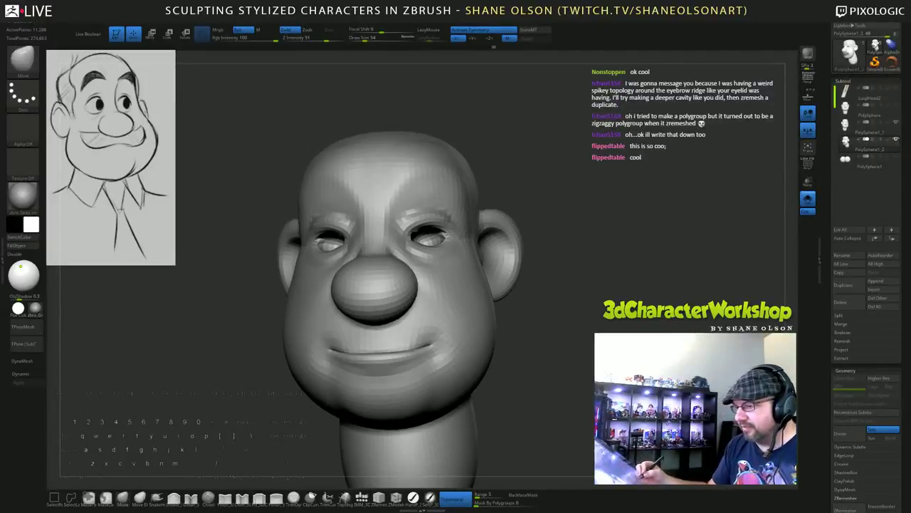
pyautogui.hotkey('ctrl', 'z')
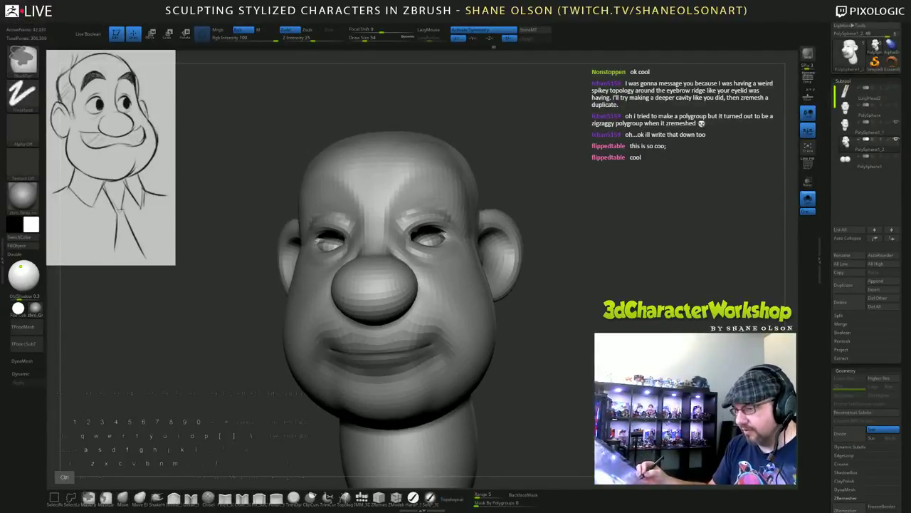
pyautogui.hotkey('ctrl', 'z')
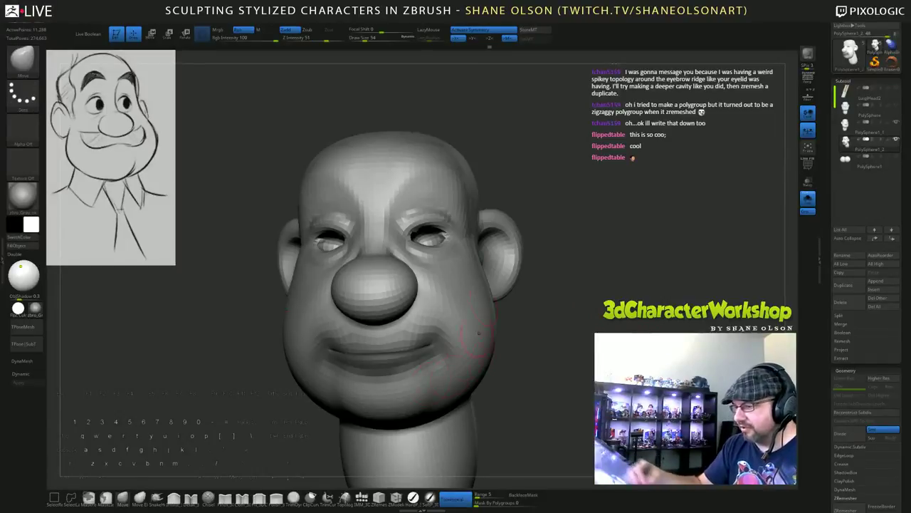
# Clear the mouth mask and divide the remeshed head twice to subdivision level 3.
pyautogui.keyDown('alt'); pyautogui.moveTo(599, 381); pyautogui.dragTo(606, 364); pyautogui.keyUp('alt')
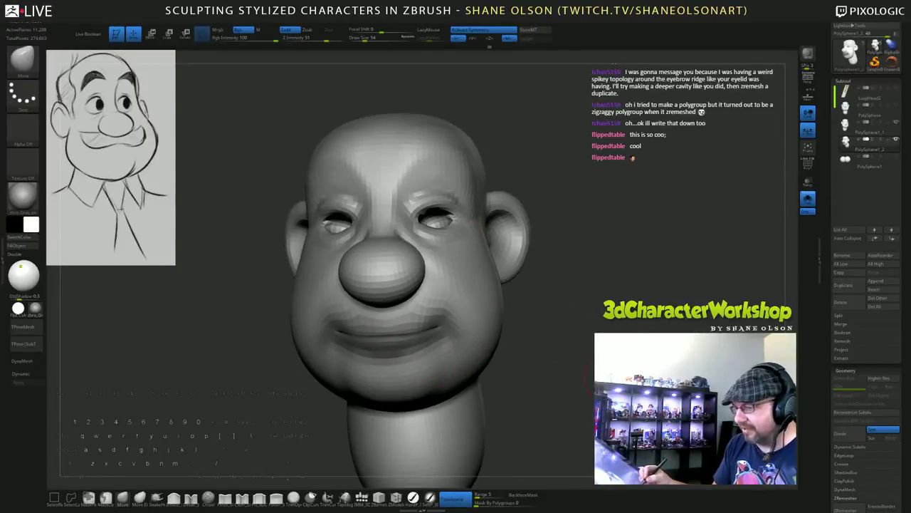
pyautogui.hotkey('ctrl', 'd')
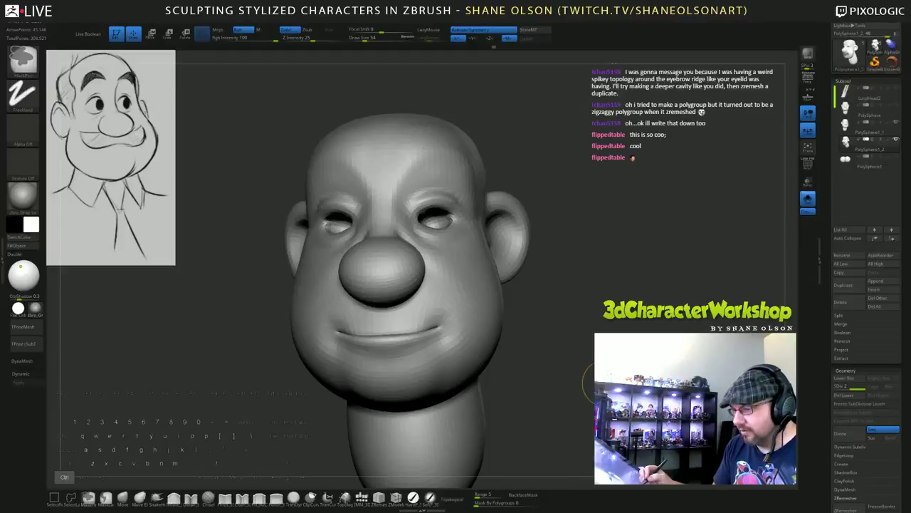
pyautogui.hotkey('ctrl', 'd')
# Mask the lips and mouth corners on the subdivided head, blur the mask's edges, and check it inverted.
pyautogui.moveTo(599, 383)
pyautogui.mouseDown()
pyautogui.moveTo(631, 379)
pyautogui.moveTo(548, 381)
pyautogui.moveTo(574, 374)
pyautogui.mouseUp()
pyautogui.moveTo(401, 311)
pyautogui.keyDown('ctrl'); pyautogui.mouseDown()
pyautogui.moveTo(417, 336)
pyautogui.moveTo(460, 344)
pyautogui.mouseUp(); pyautogui.keyUp('ctrl')
pyautogui.moveTo(452, 401); pyautogui.dragTo(470, 311)
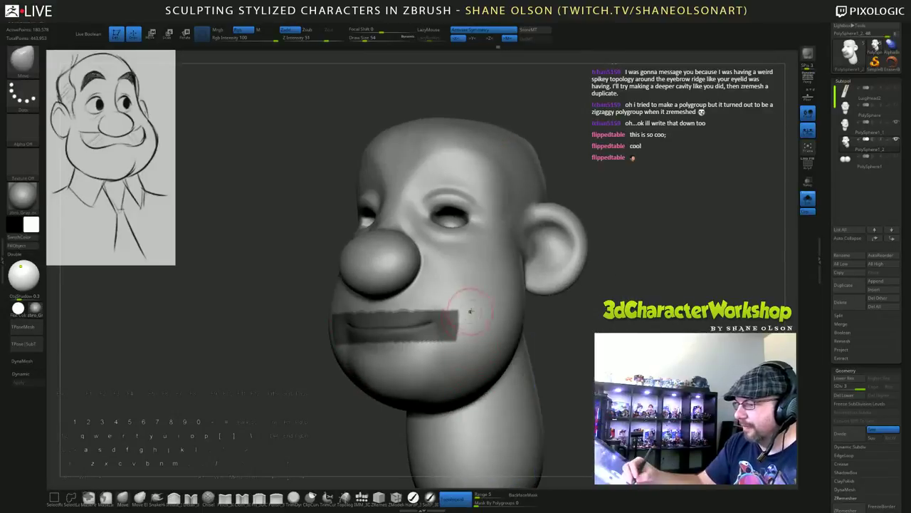
pyautogui.keyDown('ctrl'); pyautogui.click(490, 321); pyautogui.keyUp('ctrl')
pyautogui.keyDown('ctrl'); pyautogui.click(490, 321); pyautogui.keyUp('ctrl')
pyautogui.keyDown('ctrl'); pyautogui.click(491, 321); pyautogui.keyUp('ctrl')
pyautogui.keyDown('ctrl'); pyautogui.click(491, 322); pyautogui.keyUp('ctrl')
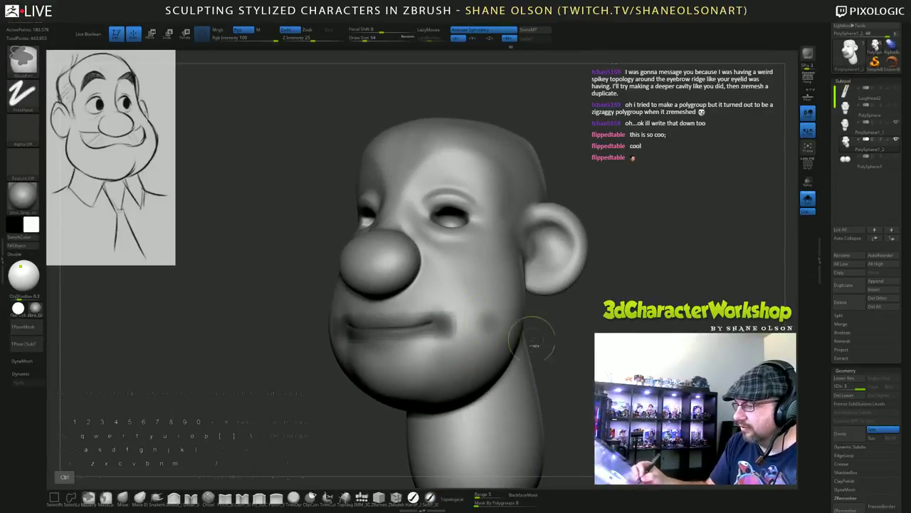
pyautogui.keyDown('ctrl'); pyautogui.click(534, 345); pyautogui.keyUp('ctrl')
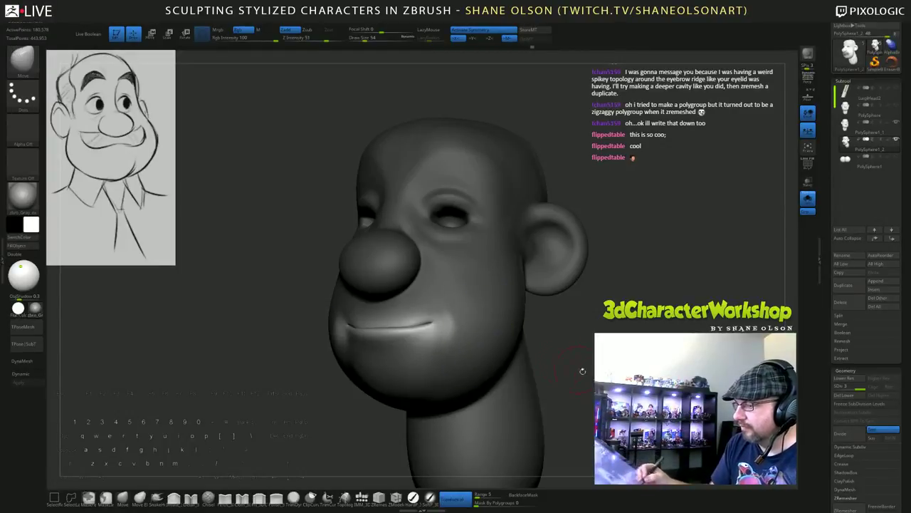
pyautogui.moveTo(583, 371); pyautogui.dragTo(602, 356)
pyautogui.keyDown('ctrl'); pyautogui.click(626, 366); pyautogui.keyUp('ctrl')
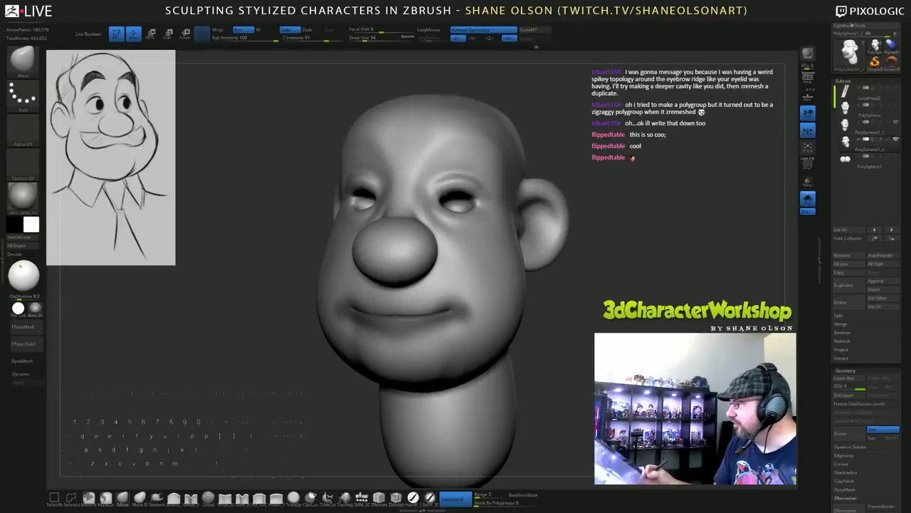
# Try ProjectAll onto the original head with Solo mode off, undo the projection, and isolate the remeshed head again.
pyautogui.click(811, 204)
pyautogui.press('space')
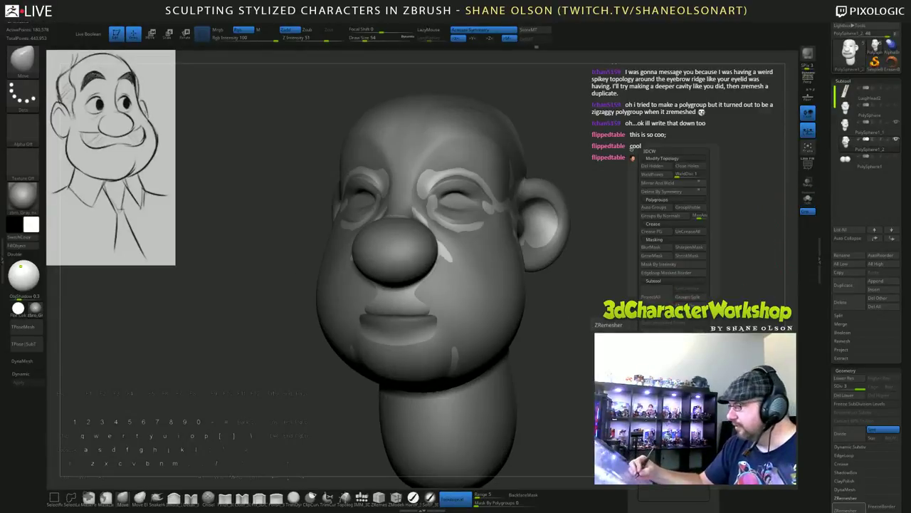
pyautogui.click(657, 298)
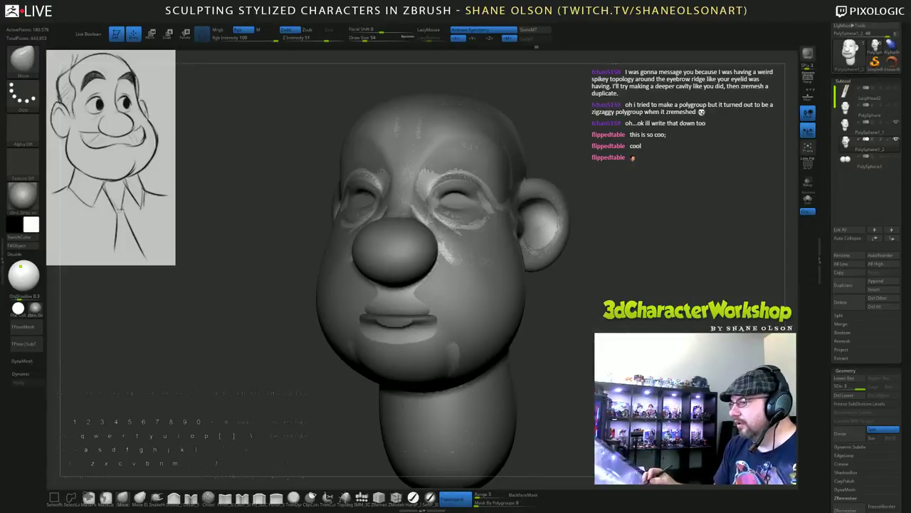
pyautogui.moveTo(626, 299)
pyautogui.mouseDown()
pyautogui.moveTo(765, 291)
pyautogui.moveTo(652, 292)
pyautogui.moveTo(649, 341)
pyautogui.moveTo(689, 307)
pyautogui.moveTo(644, 285)
pyautogui.moveTo(658, 299)
pyautogui.moveTo(616, 296)
pyautogui.moveTo(671, 298)
pyautogui.mouseUp()
pyautogui.hotkey('ctrl', 'z')
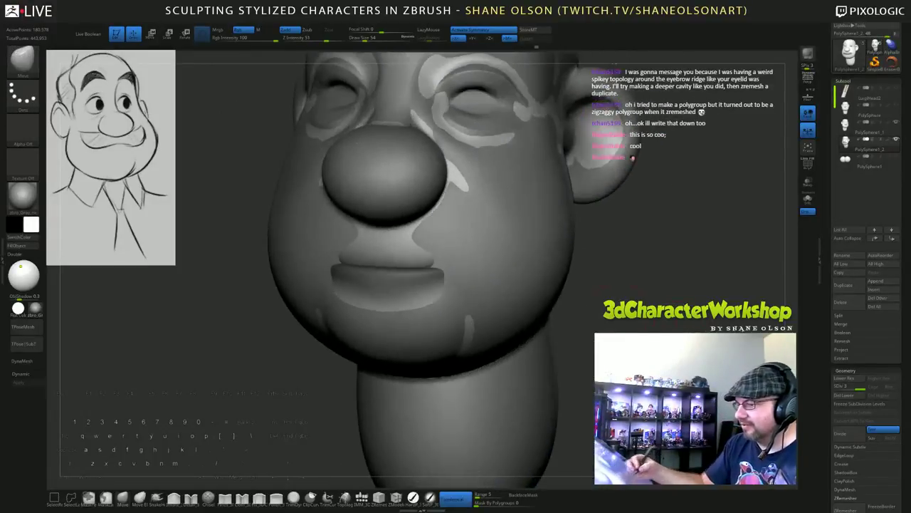
pyautogui.click(807, 199)
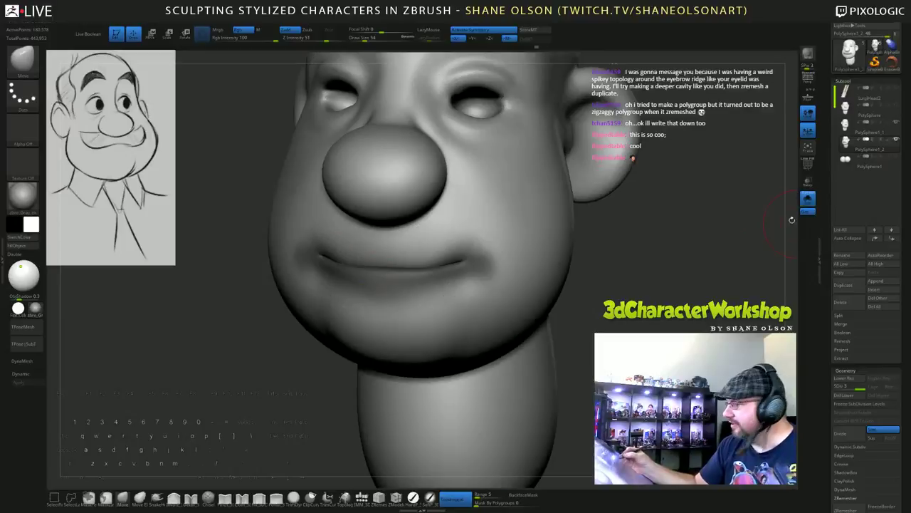
# Set the brush size to 37 and paint more mask over the upper and lower lips, checking its coverage by inverting it.
pyautogui.press('s')
pyautogui.moveTo(660, 330); pyautogui.dragTo(658, 330)
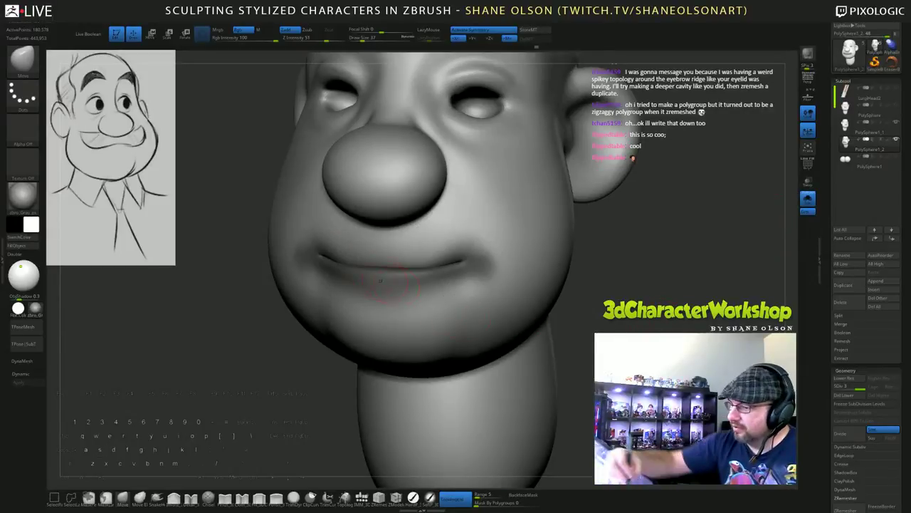
pyautogui.press('ctrl')
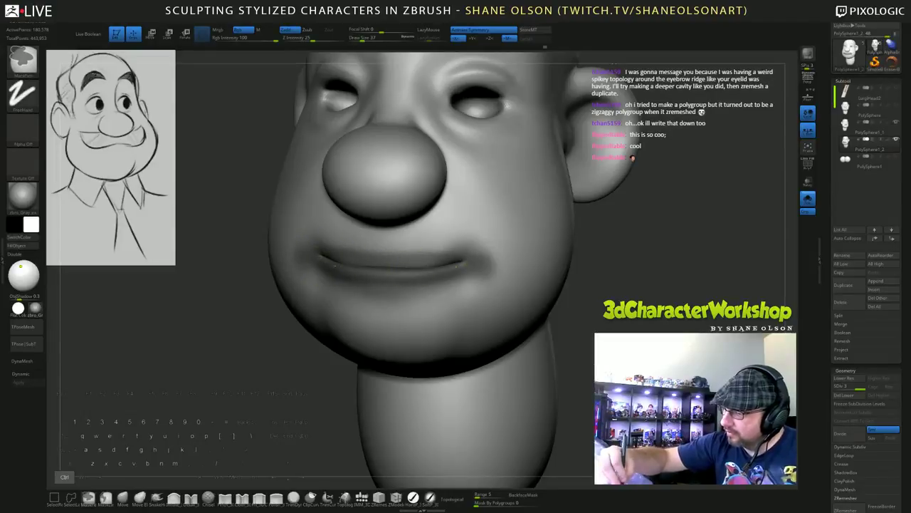
pyautogui.keyDown('ctrl'); pyautogui.moveTo(334, 266); pyautogui.dragTo(421, 279); pyautogui.keyUp('ctrl')
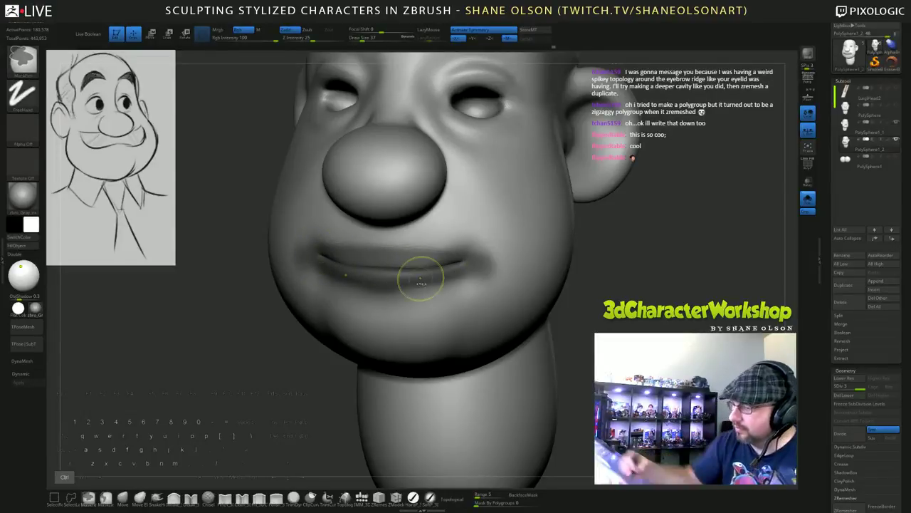
pyautogui.moveTo(421, 279)
pyautogui.mouseDown(button='right')
pyautogui.moveTo(505, 276)
pyautogui.moveTo(474, 274)
pyautogui.moveTo(494, 287)
pyautogui.mouseUp(button='right')
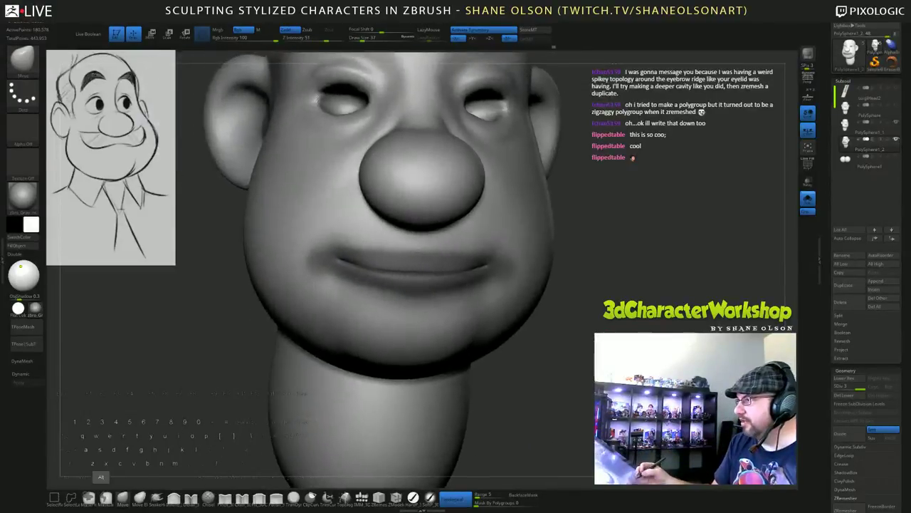
pyautogui.press('ctrl')
pyautogui.keyDown('ctrl'); pyautogui.click(652, 330); pyautogui.keyUp('ctrl')
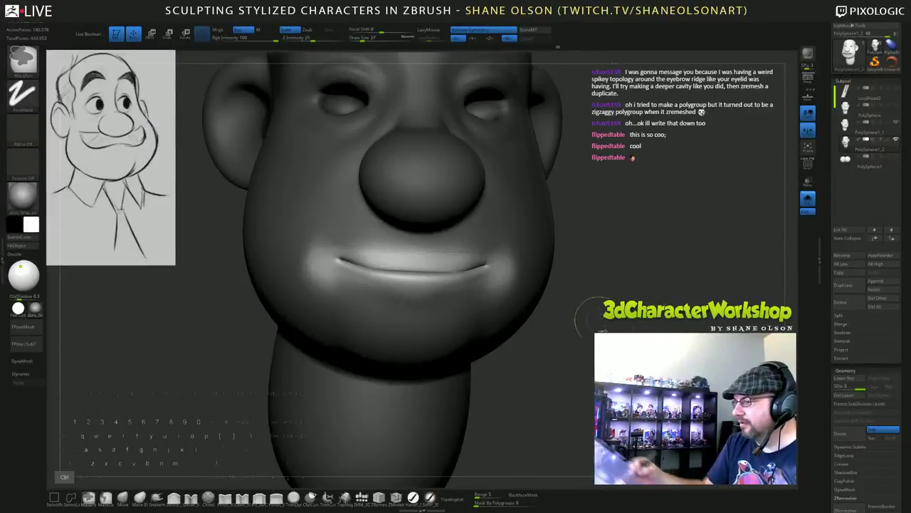
pyautogui.keyDown('ctrl'); pyautogui.click(618, 340); pyautogui.keyUp('ctrl')
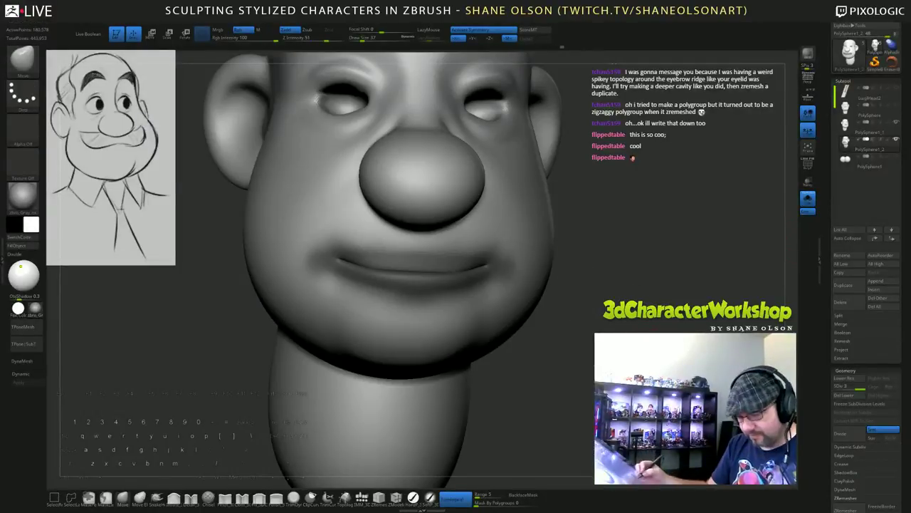
# Project the original head's detail onto the masked, remeshed head with ProjectAll, inspect the overlap, and isolate the remeshed head again.
pyautogui.click(813, 204)
pyautogui.press('2')
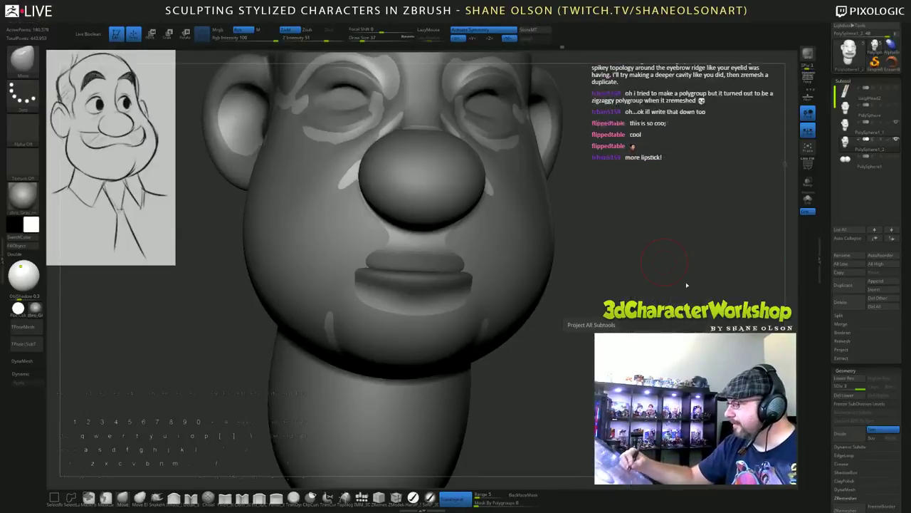
pyautogui.keyDown('alt'); pyautogui.moveTo(605, 277); pyautogui.dragTo(563, 257); pyautogui.keyUp('alt')
pyautogui.moveTo(480, 289); pyautogui.dragTo(533, 213)
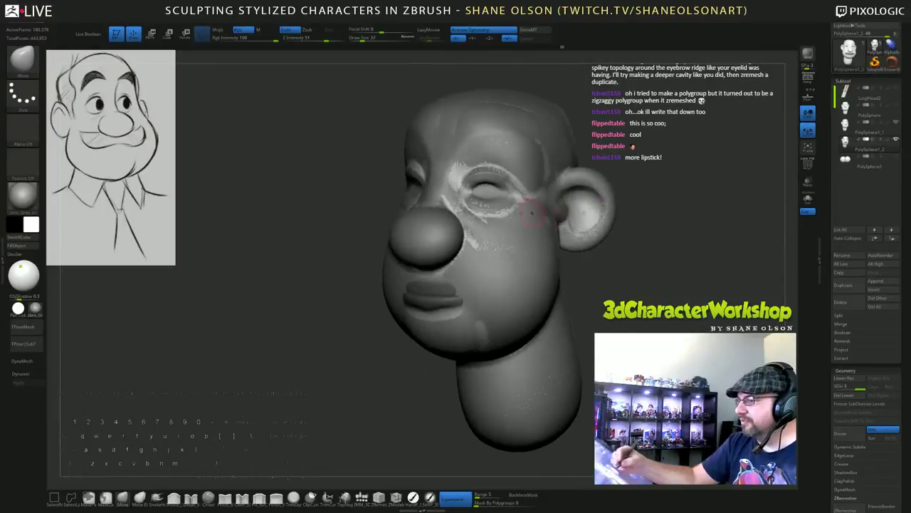
pyautogui.moveTo(519, 310); pyautogui.dragTo(484, 245)
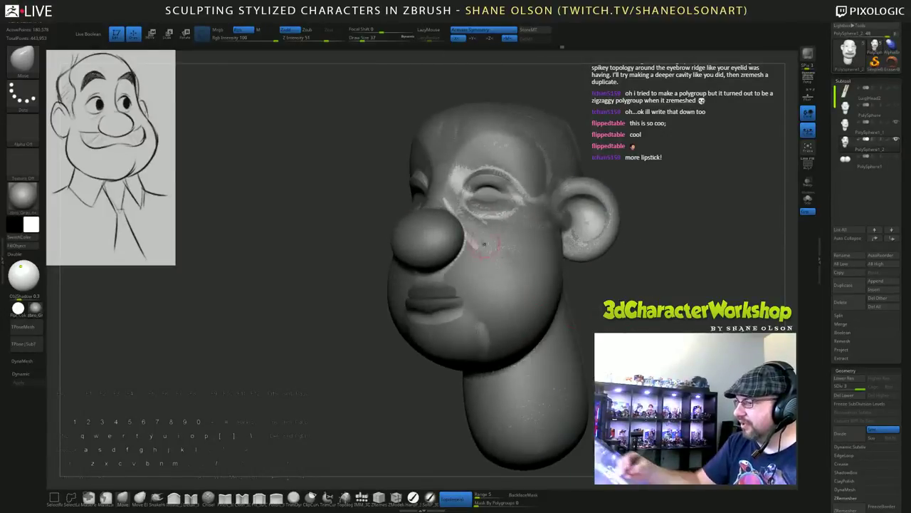
pyautogui.moveTo(632, 316)
pyautogui.keyDown('alt'); pyautogui.mouseDown()
pyautogui.moveTo(588, 328)
pyautogui.moveTo(672, 325)
pyautogui.moveTo(623, 328)
pyautogui.moveTo(673, 327)
pyautogui.moveTo(628, 328)
pyautogui.moveTo(673, 332)
pyautogui.moveTo(666, 370)
pyautogui.mouseUp(); pyautogui.keyUp('alt')
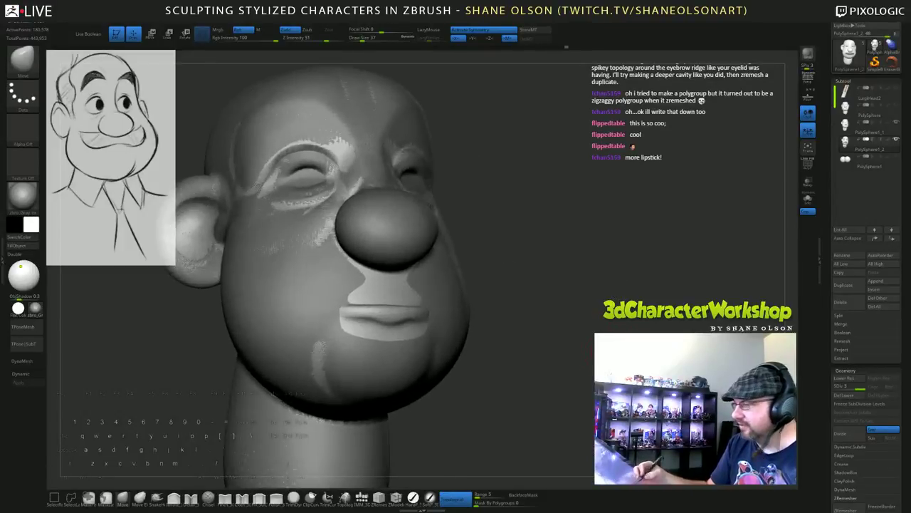
pyautogui.click(809, 203)
# Smooth the projected surface around the eyelids and the rims of the eye sockets.
pyautogui.moveTo(712, 299)
pyautogui.mouseDown()
pyautogui.moveTo(644, 312)
pyautogui.moveTo(638, 302)
pyautogui.moveTo(631, 331)
pyautogui.moveTo(659, 420)
pyautogui.moveTo(591, 406)
pyautogui.mouseUp()
pyautogui.moveTo(712, 213)
pyautogui.mouseDown()
pyautogui.moveTo(676, 183)
pyautogui.moveTo(678, 217)
pyautogui.mouseUp()
pyautogui.moveTo(435, 228)
pyautogui.keyDown('shift'); pyautogui.mouseDown()
pyautogui.moveTo(455, 210)
pyautogui.moveTo(503, 228)
pyautogui.mouseUp(); pyautogui.keyUp('shift')
pyautogui.moveTo(719, 157); pyautogui.dragTo(719, 200)
pyautogui.keyDown('shift'); pyautogui.moveTo(463, 256); pyautogui.dragTo(487, 261); pyautogui.keyUp('shift')
pyautogui.moveTo(488, 264); pyautogui.dragTo(511, 254, button='right')
pyautogui.keyDown('shift'); pyautogui.moveTo(504, 253); pyautogui.dragTo(493, 249); pyautogui.keyUp('shift')
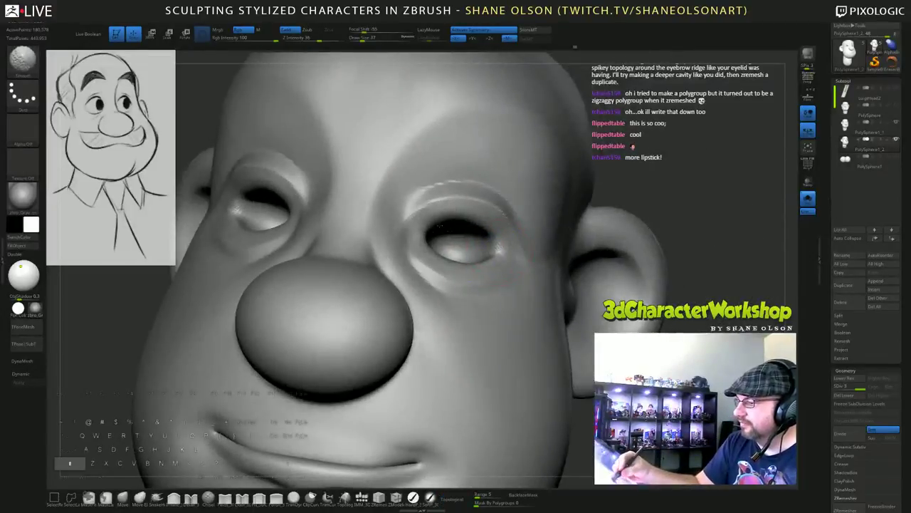
pyautogui.moveTo(488, 264)
pyautogui.keyDown('alt'); pyautogui.mouseDown(button='right')
pyautogui.moveTo(484, 213)
pyautogui.moveTo(509, 224)
pyautogui.moveTo(502, 202)
pyautogui.moveTo(456, 207)
pyautogui.moveTo(480, 199)
pyautogui.moveTo(474, 160)
pyautogui.mouseUp(button='right'); pyautogui.keyUp('alt')
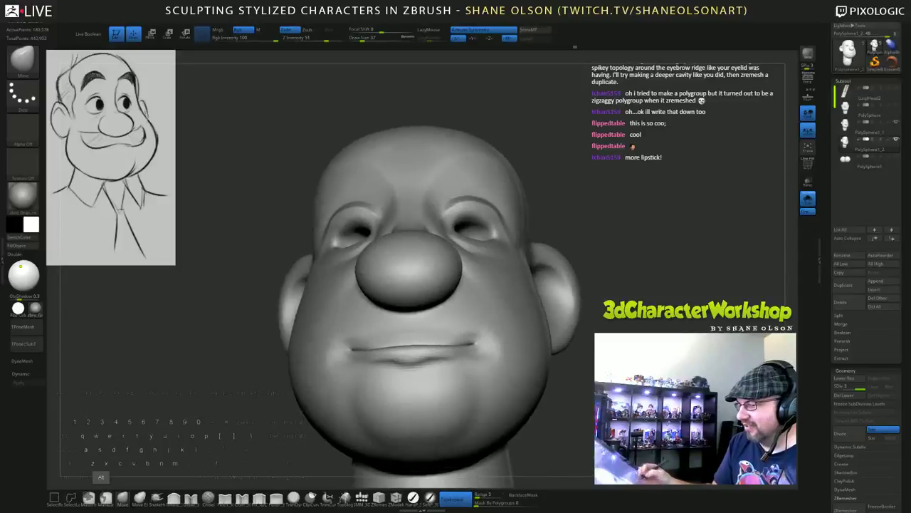
# Smooth the area below the lower lip and around the mouth corner into the cheek.
pyautogui.keyDown('alt'); pyautogui.moveTo(416, 377); pyautogui.dragTo(427, 334, button='right'); pyautogui.keyUp('alt')
pyautogui.keyDown('shift'); pyautogui.moveTo(415, 328); pyautogui.dragTo(456, 320); pyautogui.keyUp('shift')
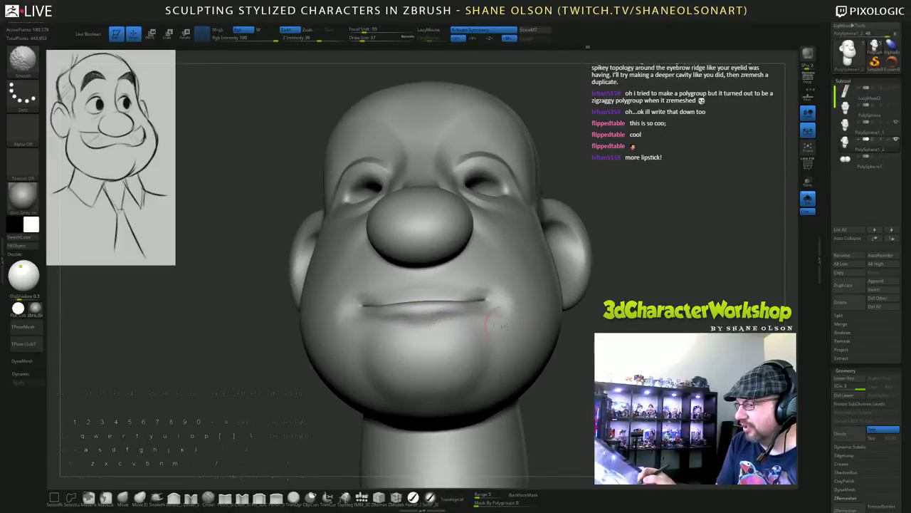
pyautogui.moveTo(555, 313); pyautogui.dragTo(502, 354, button='right')
pyautogui.moveTo(511, 290)
pyautogui.keyDown('shift'); pyautogui.mouseDown()
pyautogui.moveTo(491, 278)
pyautogui.moveTo(541, 308)
pyautogui.mouseUp(); pyautogui.keyUp('shift')
pyautogui.press('shift')
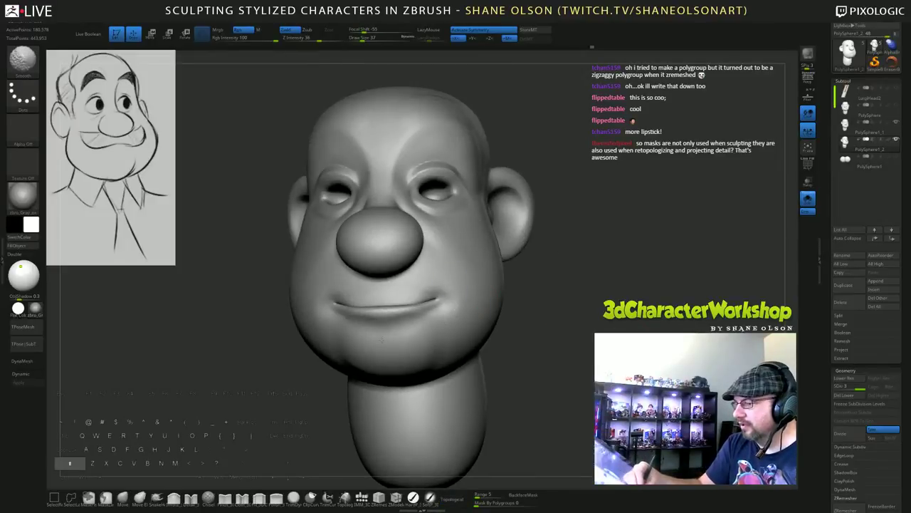
# Build up the lower lip softly with a low-intensity sculpting brush and smooth the transition into the chin.
pyautogui.click(174, 499)
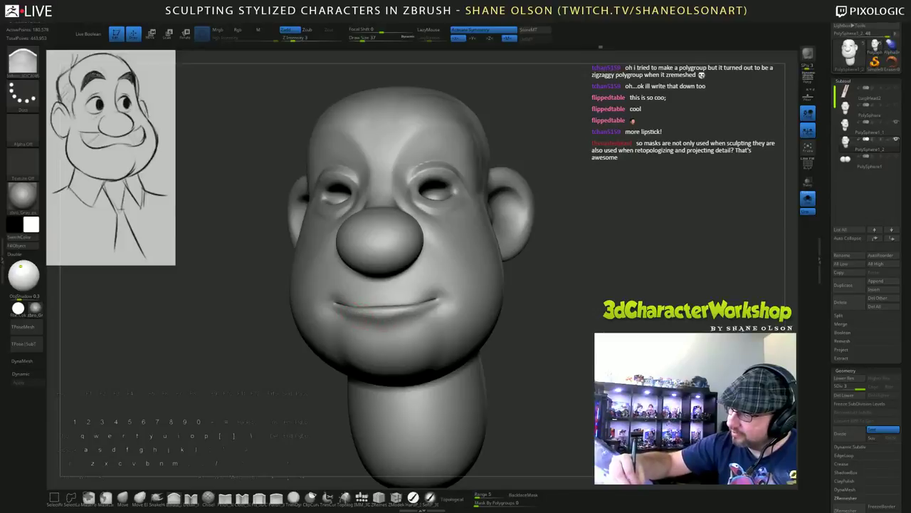
pyautogui.moveTo(584, 369)
pyautogui.mouseDown()
pyautogui.moveTo(509, 334)
pyautogui.moveTo(386, 327)
pyautogui.mouseUp()
pyautogui.press('shift')
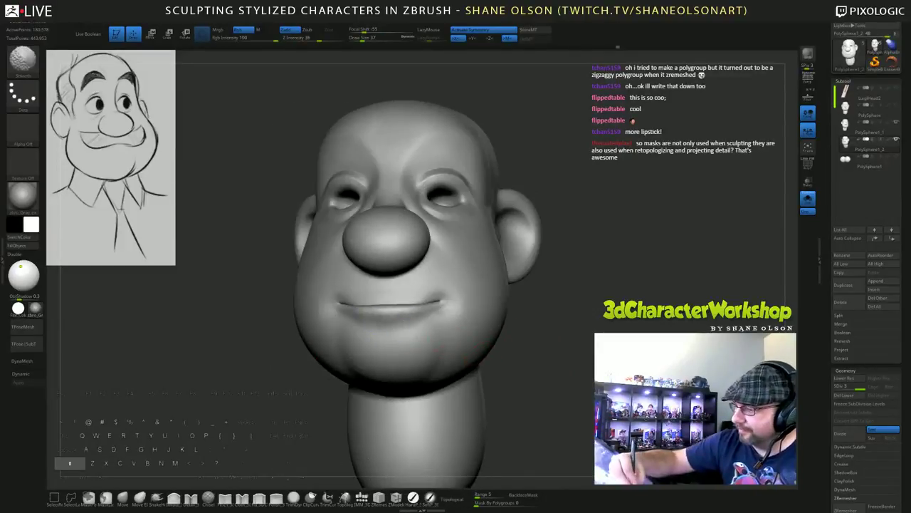
pyautogui.keyDown('shift'); pyautogui.moveTo(530, 359); pyautogui.dragTo(537, 306); pyautogui.keyUp('shift')
pyautogui.moveTo(491, 356); pyautogui.dragTo(574, 335)
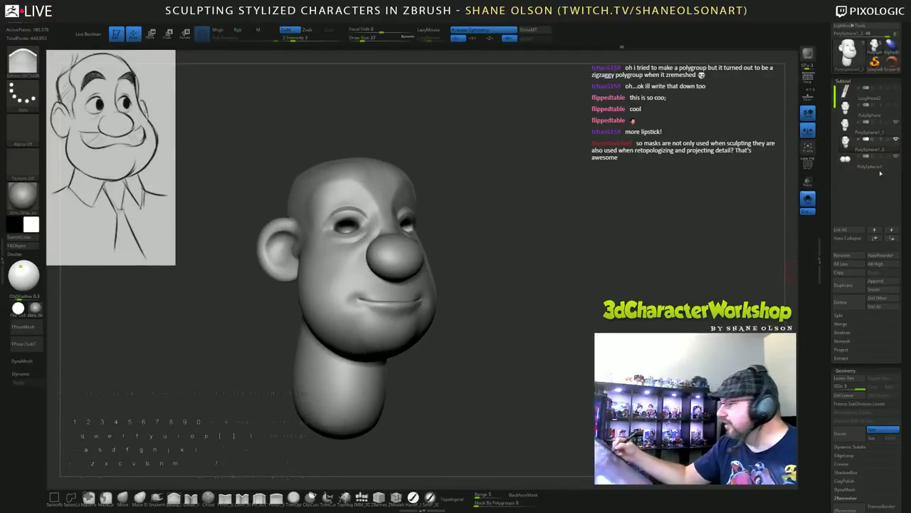
# Leave Solo mode and hide the original head so only the remeshed head and the eyeballs show.
pyautogui.click(810, 203)
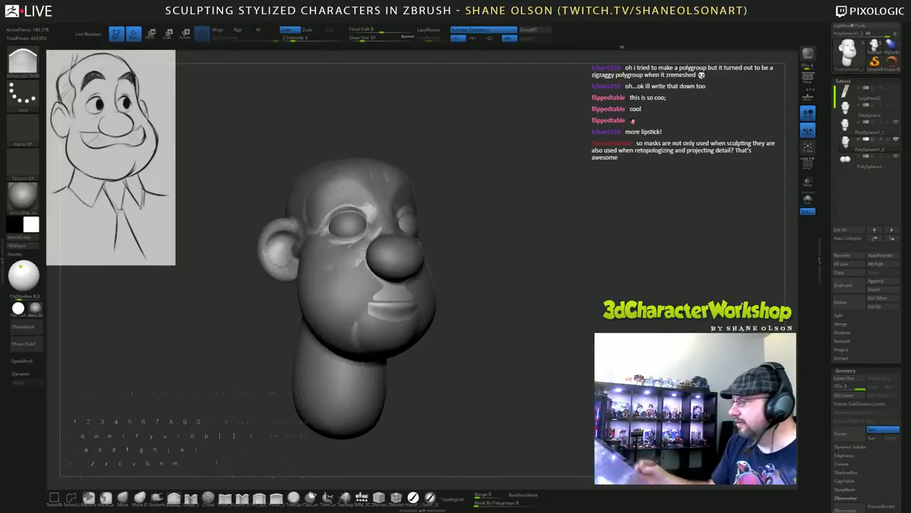
pyautogui.click(897, 123)
pyautogui.moveTo(499, 341); pyautogui.dragTo(520, 338)
pyautogui.keyDown('alt'); pyautogui.moveTo(520, 338); pyautogui.dragTo(495, 388); pyautogui.keyUp('alt')
# Refine and smooth the mouth corners and the area under the lower lip with the eyeballs in place.
pyautogui.press('shift')
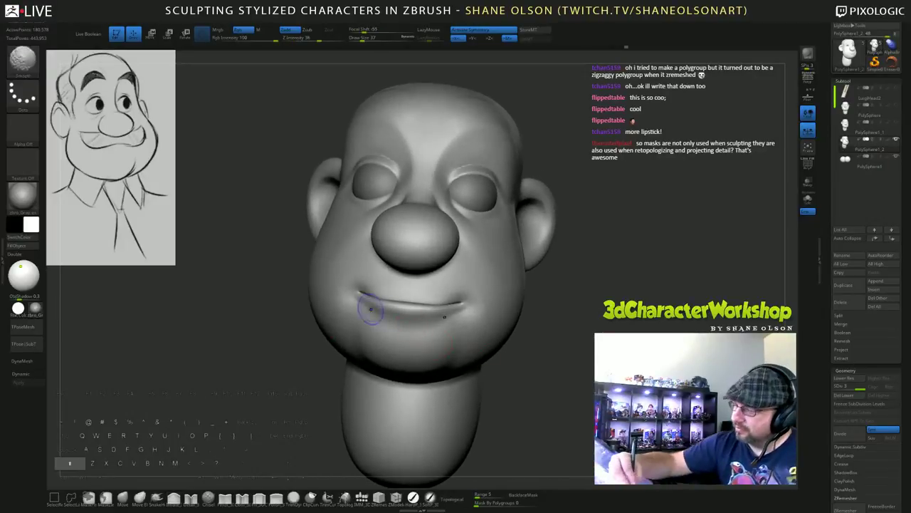
pyautogui.moveTo(552, 346)
pyautogui.keyDown('shift'); pyautogui.mouseDown()
pyautogui.moveTo(640, 370)
pyautogui.moveTo(566, 372)
pyautogui.mouseUp(); pyautogui.keyUp('shift')
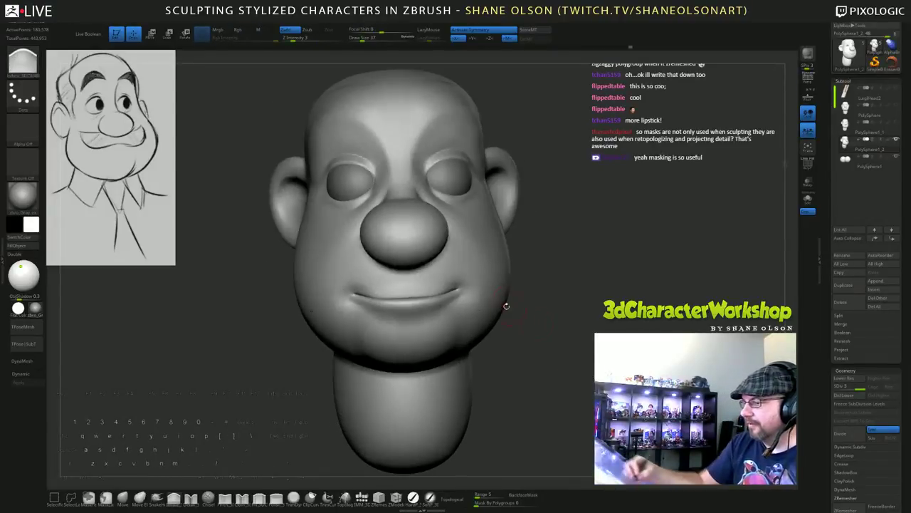
pyautogui.press('shift')
pyautogui.moveTo(577, 337)
pyautogui.keyDown('shift'); pyautogui.mouseDown()
pyautogui.moveTo(585, 332)
pyautogui.moveTo(574, 317)
pyautogui.mouseUp(); pyautogui.keyUp('shift')
pyautogui.moveTo(563, 335); pyautogui.dragTo(605, 353)
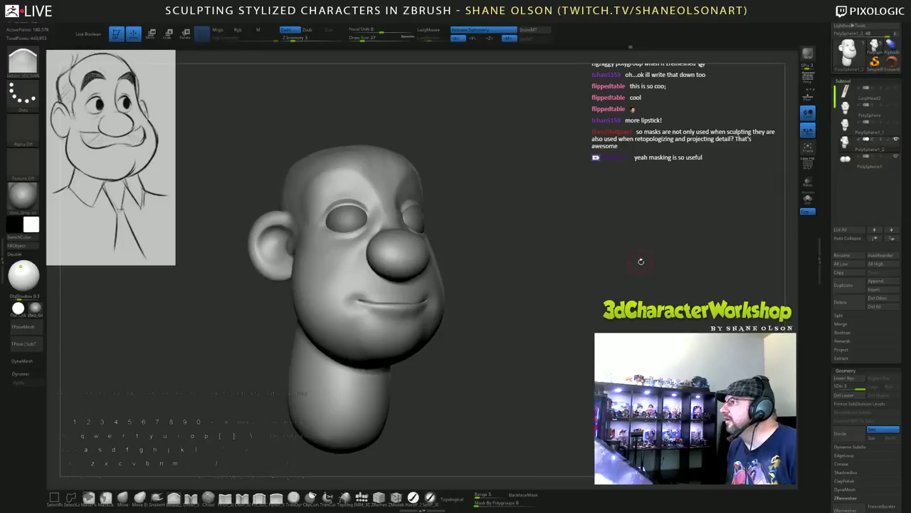
pyautogui.moveTo(625, 230); pyautogui.dragTo(653, 225)
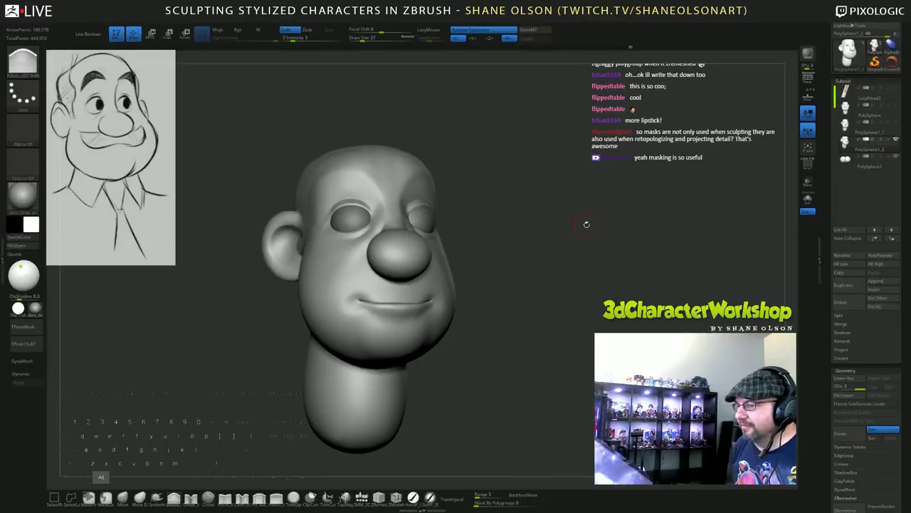
pyautogui.moveTo(587, 224); pyautogui.dragTo(589, 228)
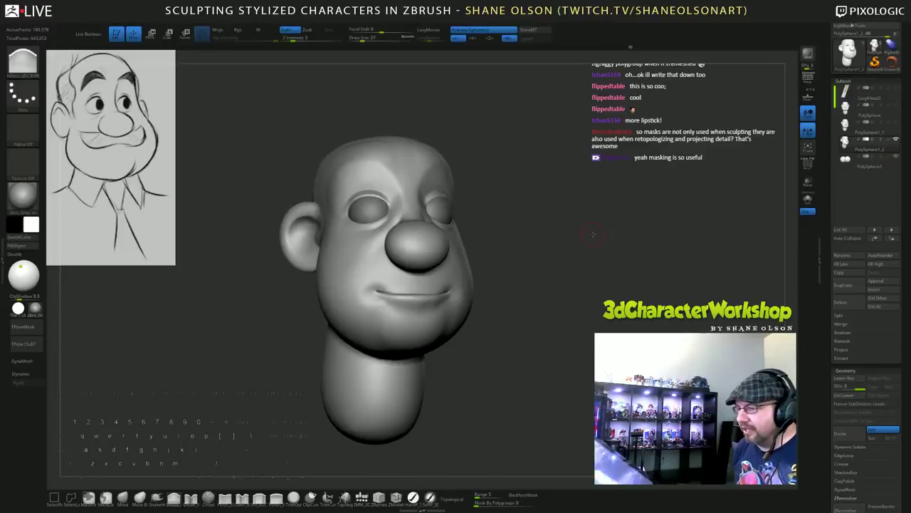
# Mask the two sides of the neck and try cutting its base flat with the ClipCurve brush.
pyautogui.moveTo(592, 234); pyautogui.dragTo(597, 288)
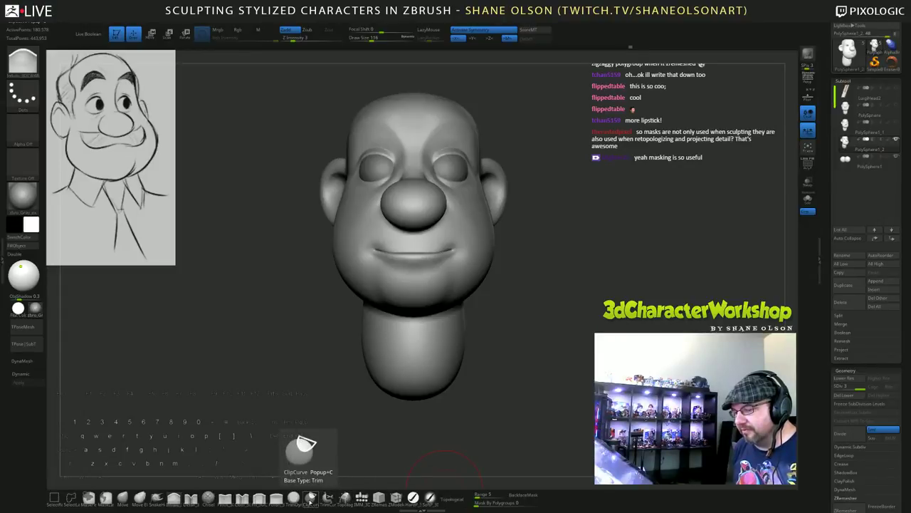
pyautogui.moveTo(490, 372); pyautogui.dragTo(443, 370)
pyautogui.keyDown('ctrl'); pyautogui.moveTo(511, 360); pyautogui.dragTo(497, 370); pyautogui.keyUp('ctrl')
pyautogui.moveTo(559, 393); pyautogui.dragTo(581, 395)
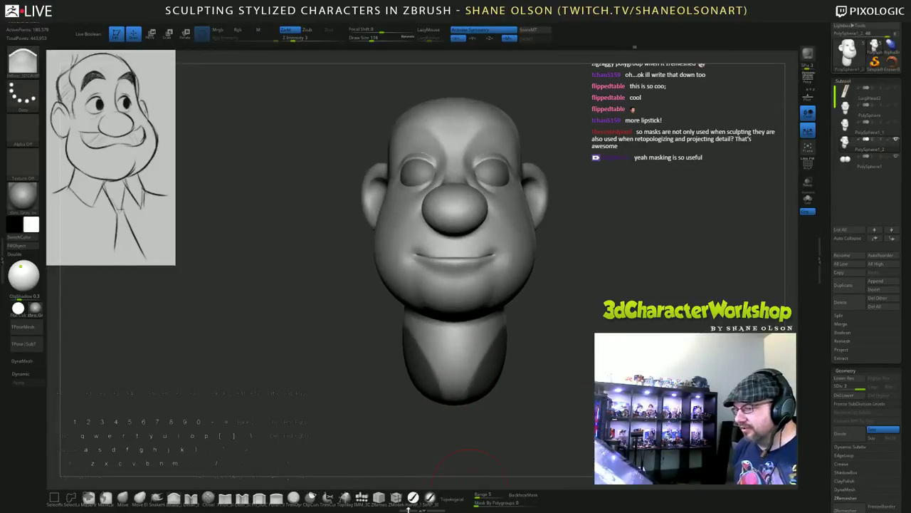
pyautogui.click(310, 497)
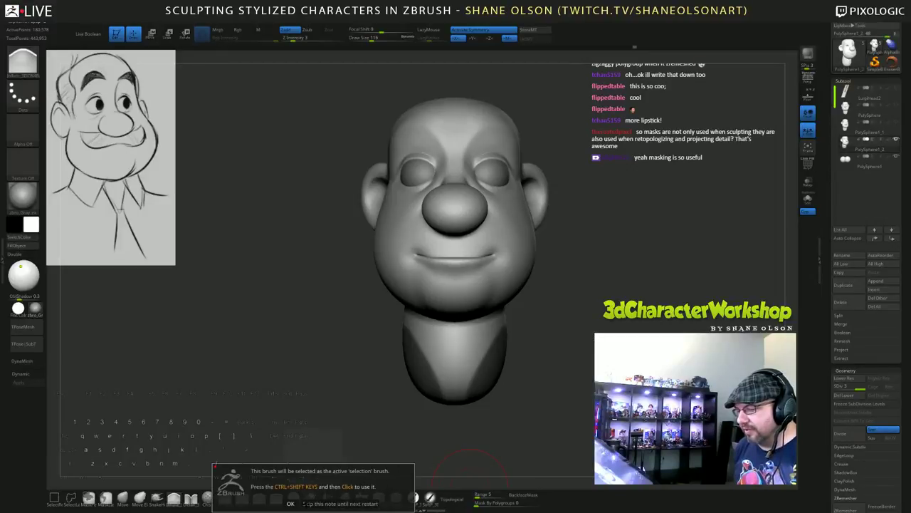
pyautogui.click(293, 504)
pyautogui.moveTo(591, 403)
pyautogui.keyDown('ctrl'); pyautogui.keyDown('shift'); pyautogui.mouseDown()
pyautogui.moveTo(352, 419)
pyautogui.moveTo(334, 403)
pyautogui.moveTo(333, 375)
pyautogui.mouseUp(); pyautogui.keyUp('shift'); pyautogui.keyUp('ctrl')
pyautogui.press('space')
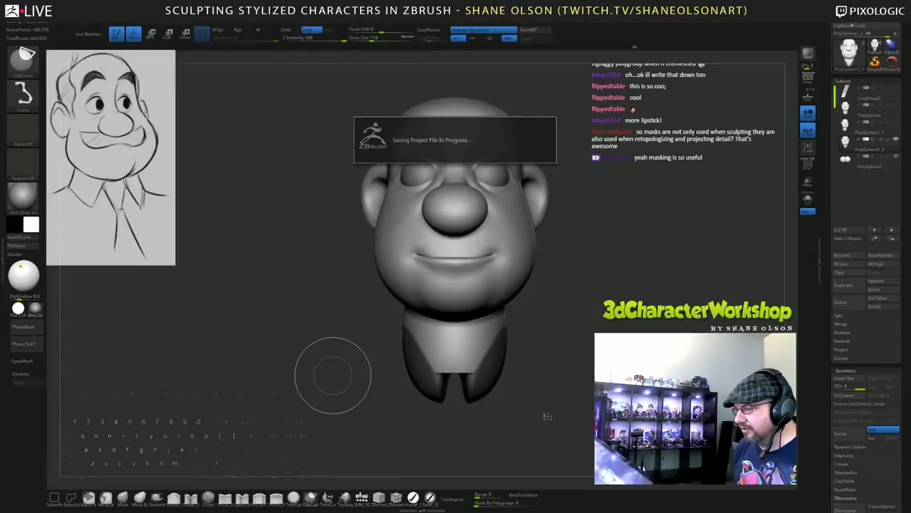
# Clear the neck mask and undo the clip and the masking to restore the rounded neck.
pyautogui.moveTo(548, 416)
pyautogui.mouseDown()
pyautogui.moveTo(583, 351)
pyautogui.moveTo(573, 338)
pyautogui.moveTo(566, 356)
pyautogui.moveTo(590, 383)
pyautogui.moveTo(552, 360)
pyautogui.mouseUp()
pyautogui.moveTo(607, 347)
pyautogui.keyDown('ctrl'); pyautogui.mouseDown()
pyautogui.moveTo(627, 361)
pyautogui.moveTo(586, 360)
pyautogui.moveTo(598, 370)
pyautogui.moveTo(623, 361)
pyautogui.moveTo(615, 260)
pyautogui.moveTo(641, 320)
pyautogui.moveTo(652, 305)
pyautogui.moveTo(644, 304)
pyautogui.mouseUp(); pyautogui.keyUp('ctrl')
pyautogui.hotkey('ctrl', 'z')
pyautogui.hotkey('ctrl', 'z')
# Set the brush size to 27 and refine the mouth corners and lower lip with light sculpting and smoothing.
pyautogui.press('s')
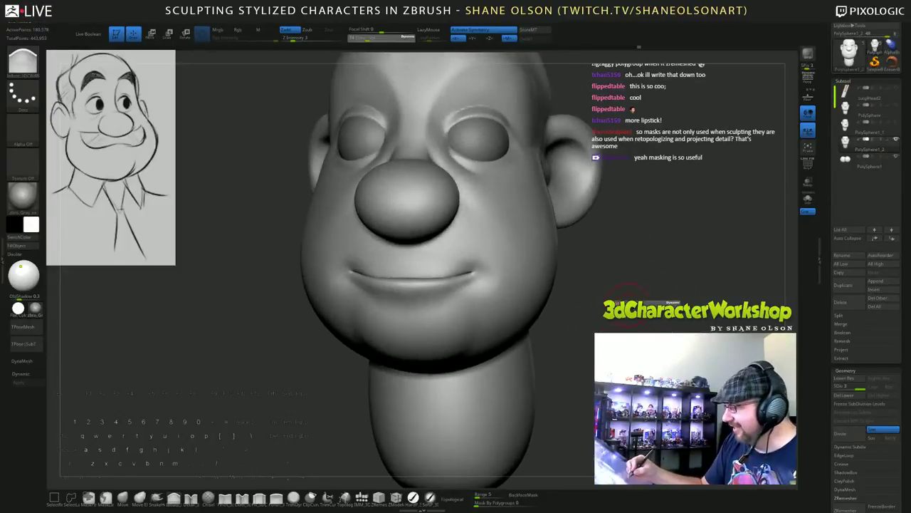
pyautogui.press('shift')
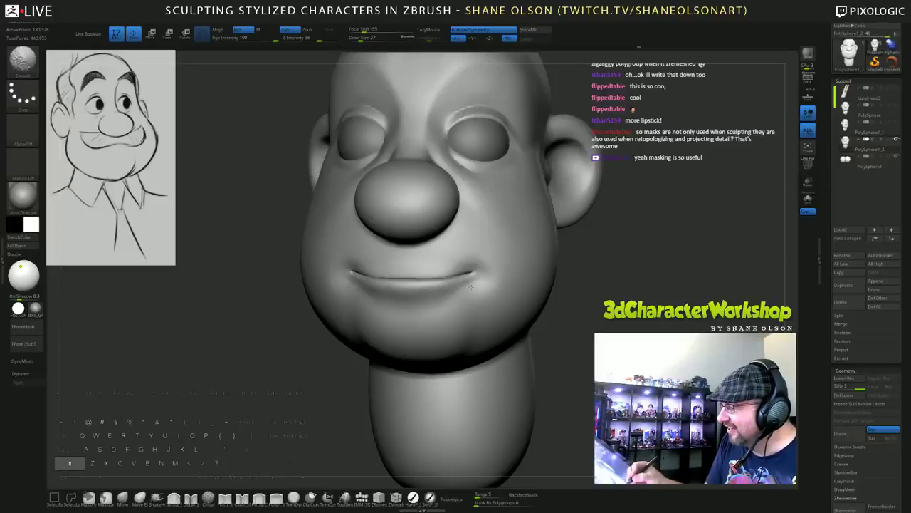
pyautogui.moveTo(598, 317); pyautogui.dragTo(567, 356)
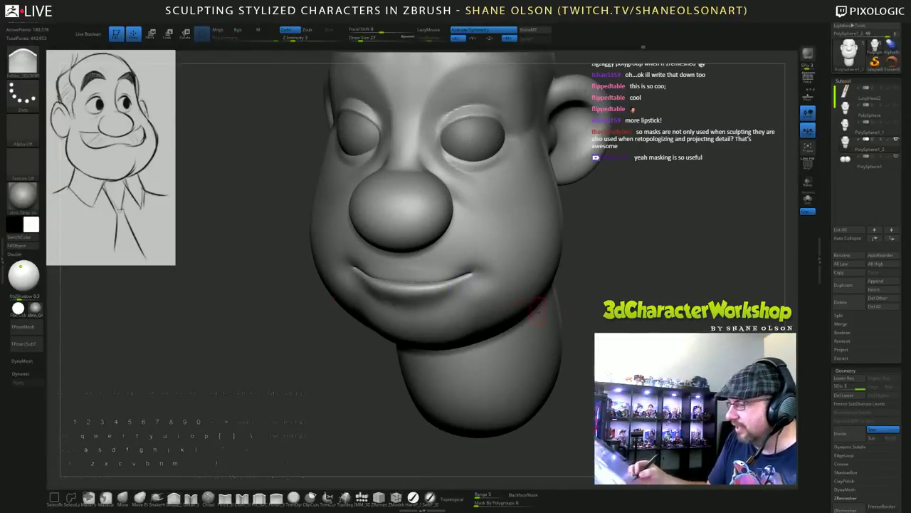
pyautogui.moveTo(554, 307)
pyautogui.mouseDown()
pyautogui.moveTo(561, 318)
pyautogui.moveTo(586, 309)
pyautogui.mouseUp()
pyautogui.press('shift')
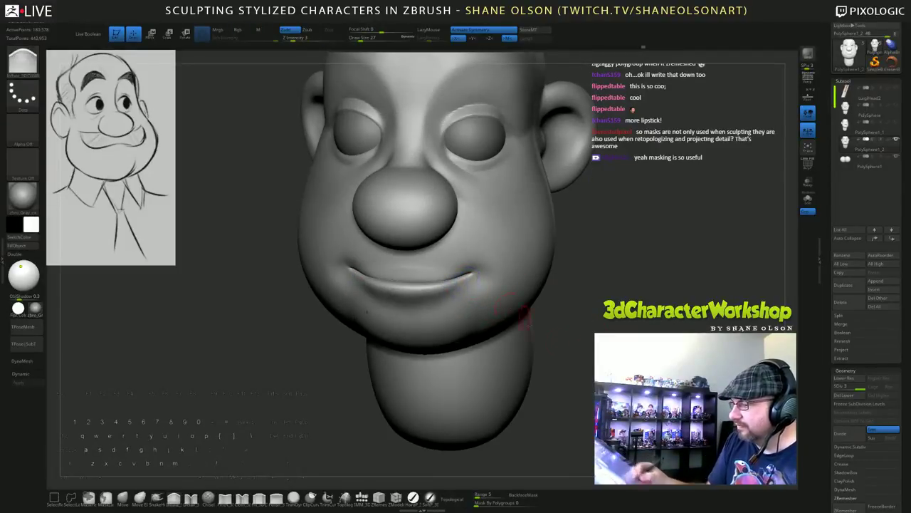
pyautogui.moveTo(544, 332); pyautogui.dragTo(539, 302)
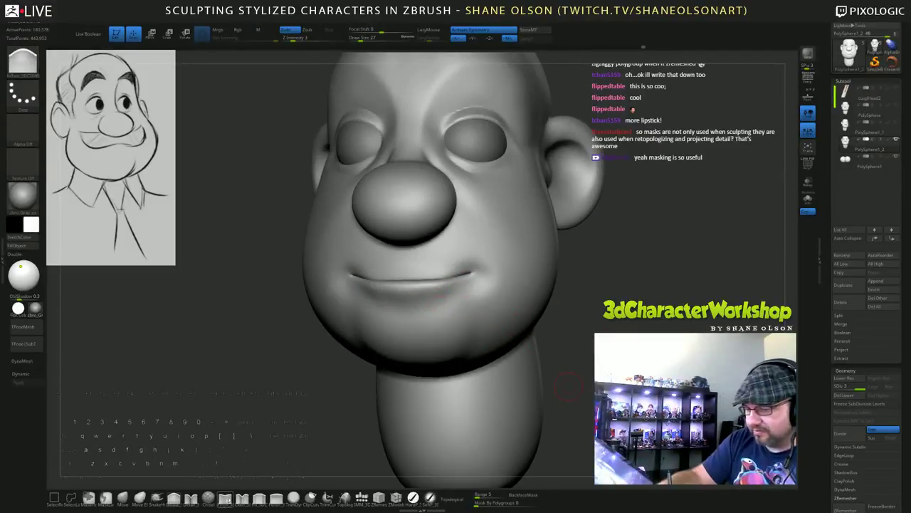
# Carve the crease at the mouth corners and along the mouth line with a low-intensity subtractive brush.
pyautogui.click(227, 500)
pyautogui.press('alt')
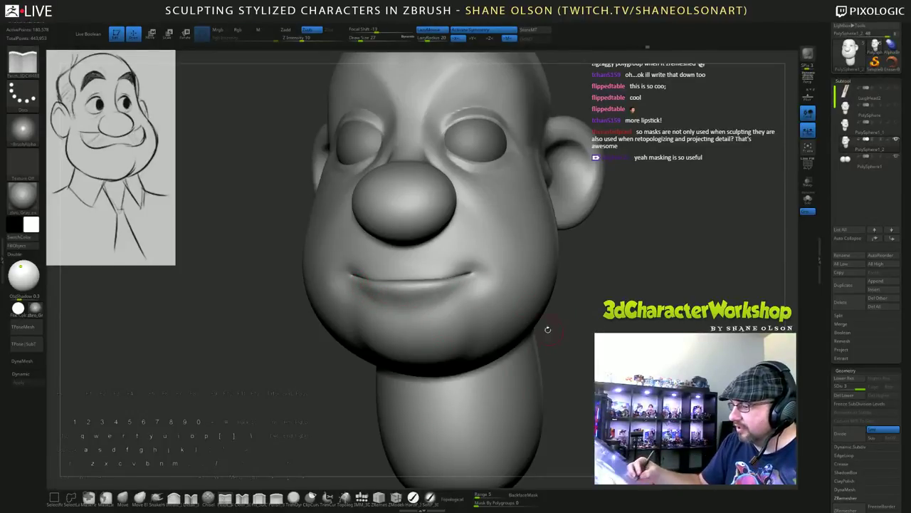
pyautogui.moveTo(589, 331); pyautogui.dragTo(662, 330)
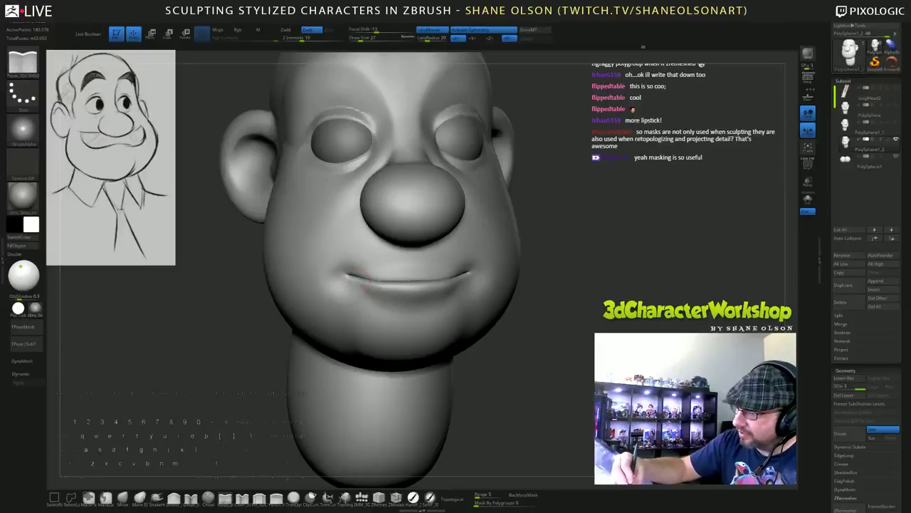
pyautogui.moveTo(556, 323); pyautogui.dragTo(583, 369)
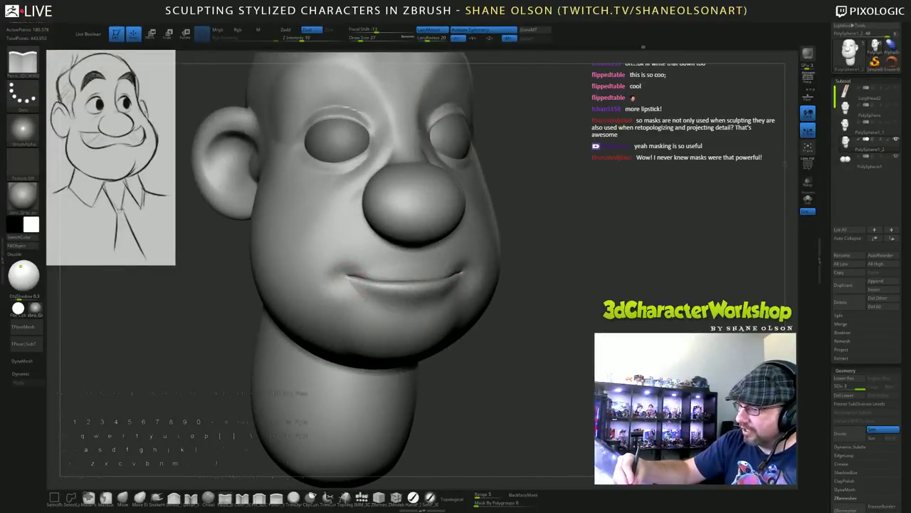
pyautogui.moveTo(524, 337)
pyautogui.mouseDown()
pyautogui.moveTo(447, 341)
pyautogui.moveTo(509, 343)
pyautogui.moveTo(563, 375)
pyautogui.moveTo(556, 358)
pyautogui.moveTo(576, 349)
pyautogui.moveTo(448, 343)
pyautogui.moveTo(476, 343)
pyautogui.mouseUp()
# Raise the rim of the lower lip by inverting the carving brush along the middle of the mouth.
pyautogui.press('shift')
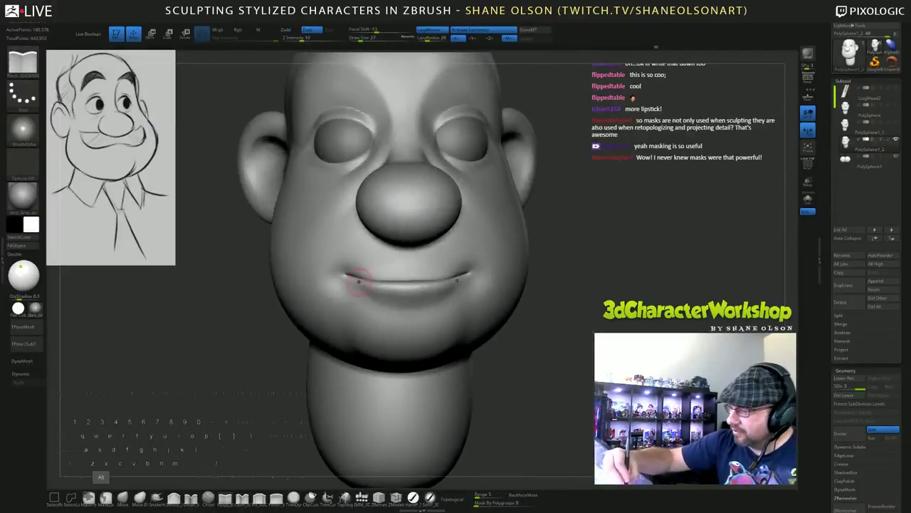
pyautogui.keyDown('alt'); pyautogui.moveTo(378, 287); pyautogui.dragTo(410, 292); pyautogui.keyUp('alt')
pyautogui.moveTo(488, 352)
pyautogui.mouseDown()
pyautogui.moveTo(442, 339)
pyautogui.moveTo(493, 333)
pyautogui.moveTo(484, 329)
pyautogui.mouseUp()
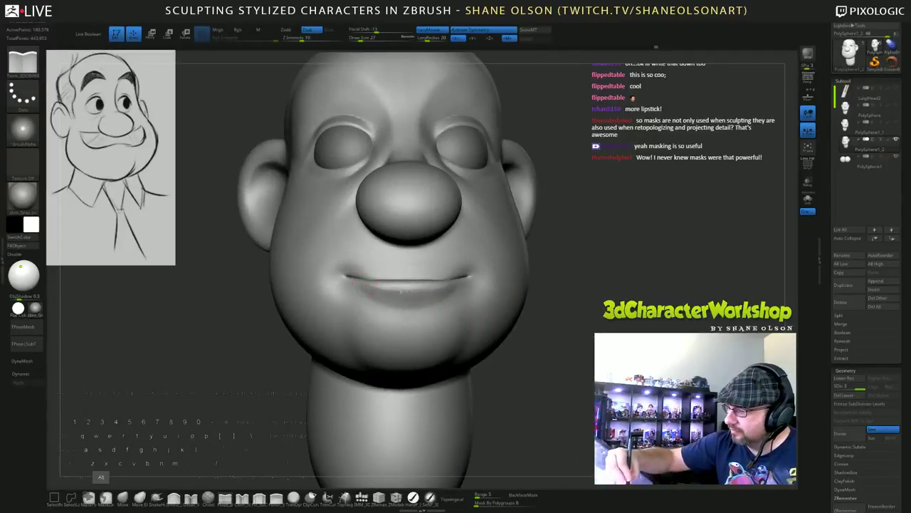
pyautogui.keyDown('alt'); pyautogui.moveTo(404, 292); pyautogui.dragTo(420, 293); pyautogui.keyUp('alt')
pyautogui.moveTo(590, 328)
pyautogui.mouseDown()
pyautogui.moveTo(534, 315)
pyautogui.moveTo(560, 327)
pyautogui.moveTo(607, 324)
pyautogui.moveTo(605, 310)
pyautogui.mouseUp()
# Smooth the lower lip and mouth corners at brush size 41, checking the smile against the reference sketch.
pyautogui.press('shift')
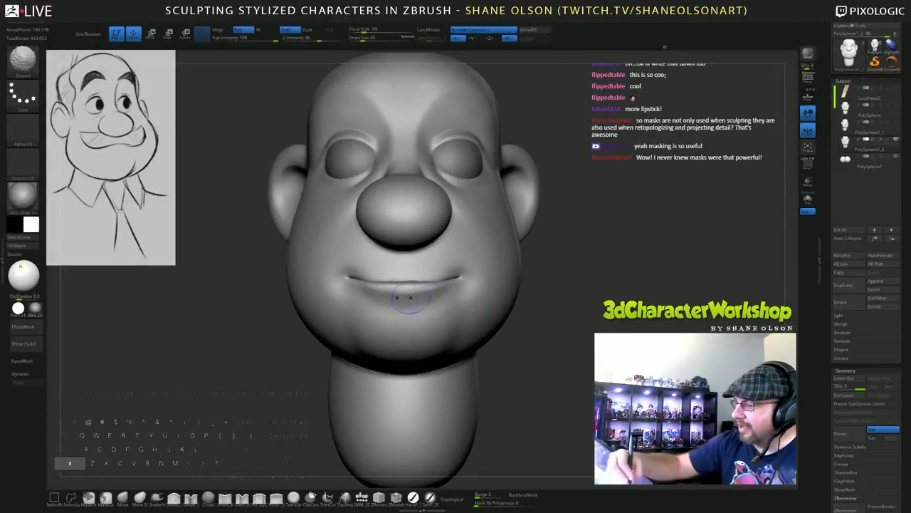
pyautogui.moveTo(578, 356)
pyautogui.mouseDown()
pyautogui.moveTo(564, 375)
pyautogui.moveTo(565, 365)
pyautogui.mouseUp()
pyautogui.moveTo(561, 299)
pyautogui.mouseDown()
pyautogui.moveTo(564, 337)
pyautogui.moveTo(562, 279)
pyautogui.moveTo(557, 288)
pyautogui.mouseUp()
pyautogui.press('shift')
pyautogui.keyDown('shift'); pyautogui.moveTo(459, 260); pyautogui.dragTo(475, 283); pyautogui.keyUp('shift')
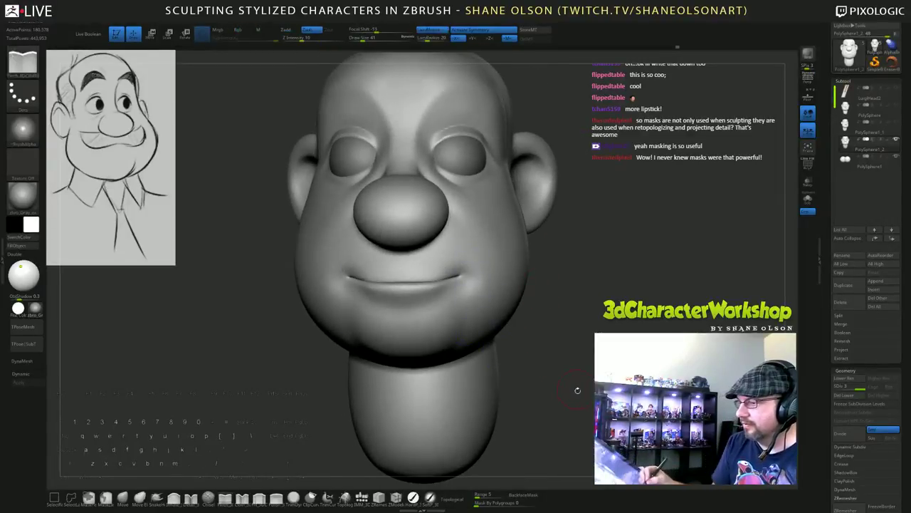
pyautogui.keyDown('shift'); pyautogui.moveTo(576, 389); pyautogui.dragTo(612, 380); pyautogui.keyUp('shift')
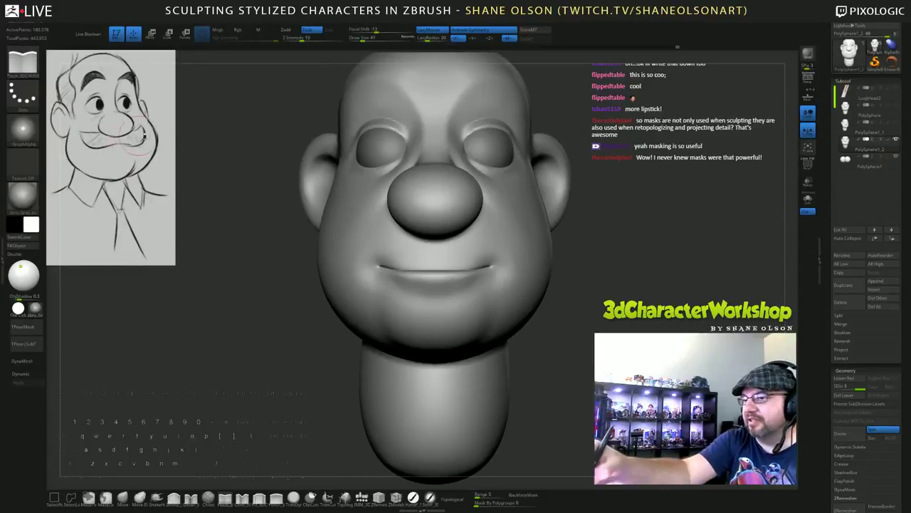
pyautogui.moveTo(541, 353); pyautogui.dragTo(472, 342)
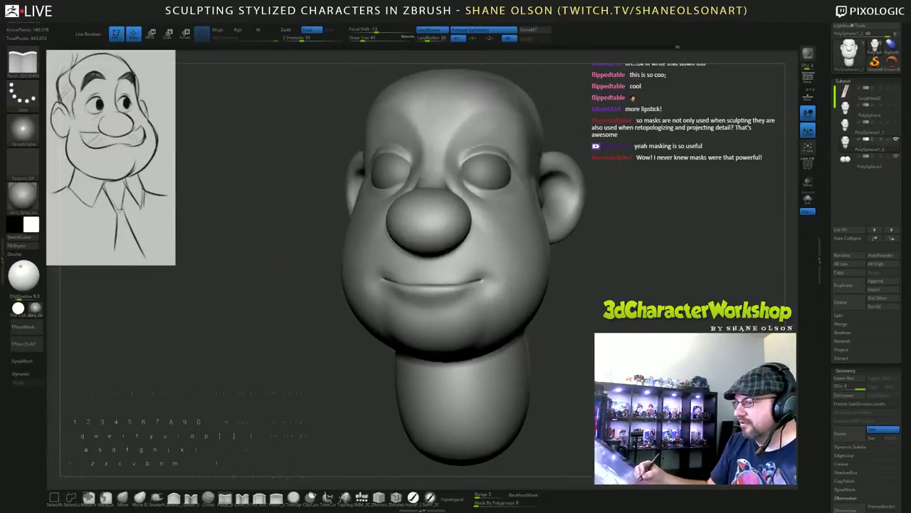
# Build up the flesh around the mouth corners with the sculpting brush at size 22 and raise the head to subdivision level 4.
pyautogui.click(257, 498)
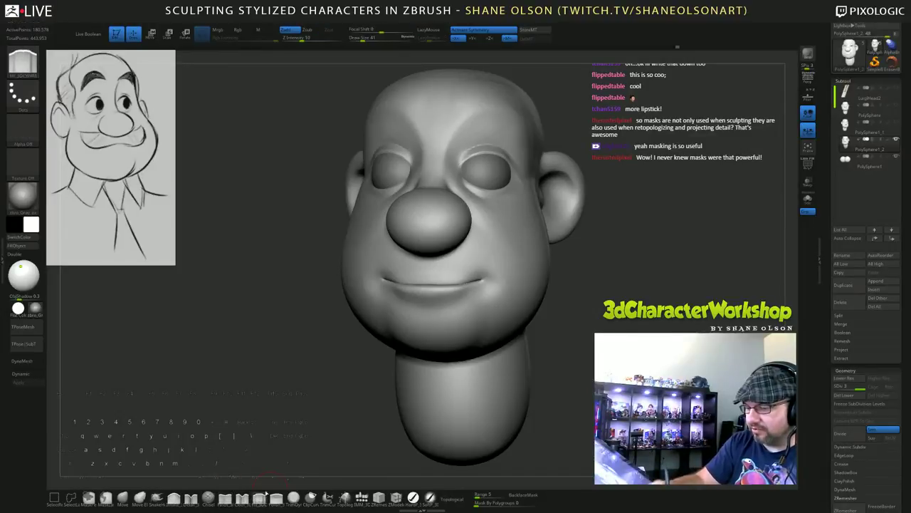
pyautogui.moveTo(640, 320)
pyautogui.keyDown('alt'); pyautogui.mouseDown()
pyautogui.moveTo(619, 356)
pyautogui.moveTo(632, 346)
pyautogui.mouseUp(); pyautogui.keyUp('alt')
pyautogui.press('s')
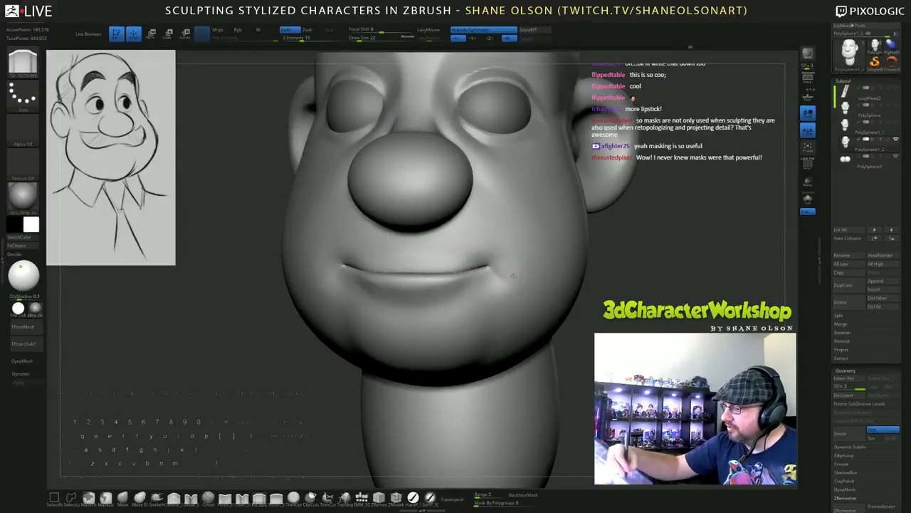
pyautogui.moveTo(627, 313)
pyautogui.mouseDown()
pyautogui.moveTo(672, 308)
pyautogui.moveTo(605, 305)
pyautogui.moveTo(647, 286)
pyautogui.moveTo(679, 288)
pyautogui.moveTo(623, 285)
pyautogui.mouseUp()
pyautogui.press('d')
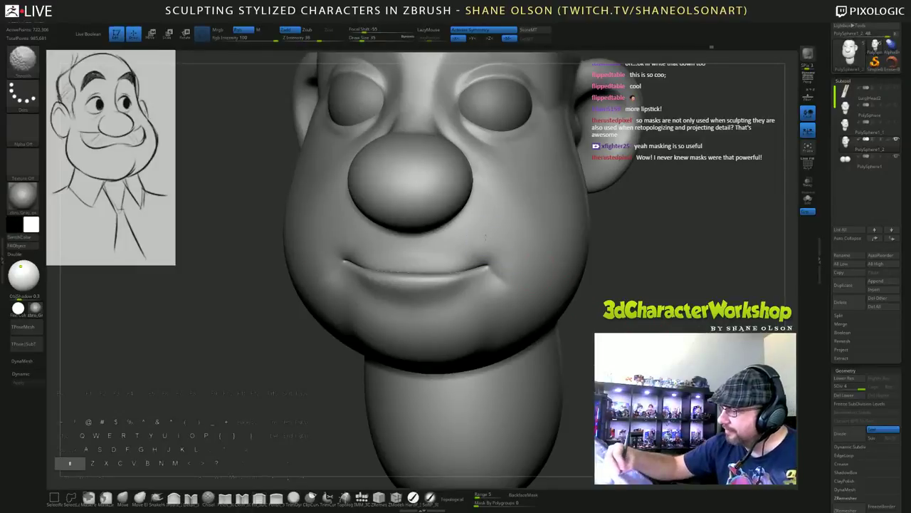
pyautogui.moveTo(598, 313)
pyautogui.mouseDown()
pyautogui.moveTo(652, 313)
pyautogui.moveTo(589, 338)
pyautogui.moveTo(580, 314)
pyautogui.moveTo(539, 318)
pyautogui.moveTo(617, 333)
pyautogui.mouseUp()
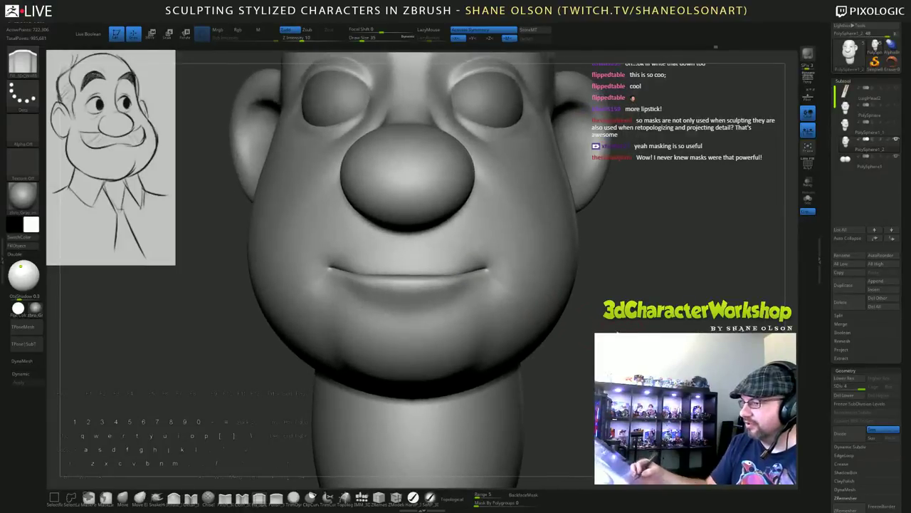
# Carve short smile creases running outward and down from the mouth corners with the subtractive crease brush.
pyautogui.click(191, 498)
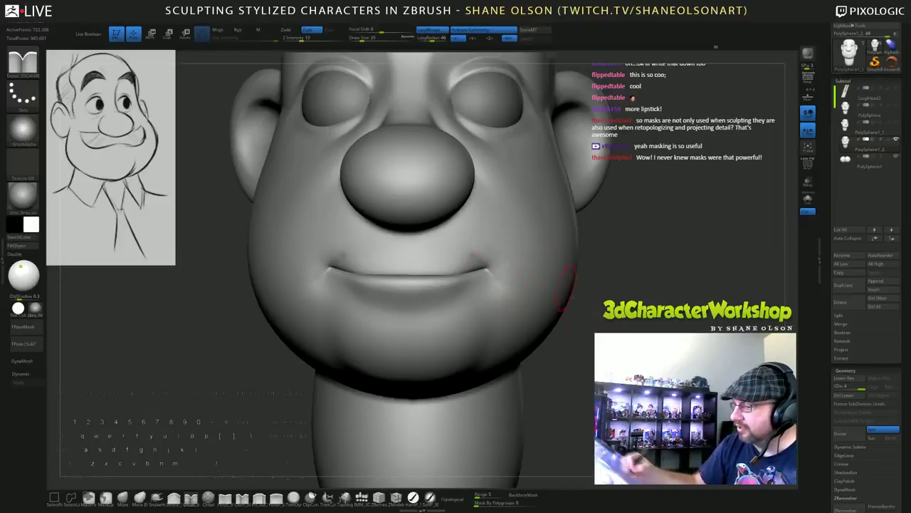
pyautogui.moveTo(566, 288); pyautogui.dragTo(564, 310)
pyautogui.moveTo(484, 270); pyautogui.dragTo(501, 286)
pyautogui.moveTo(570, 306)
pyautogui.keyDown('alt'); pyautogui.mouseDown()
pyautogui.moveTo(568, 265)
pyautogui.moveTo(568, 290)
pyautogui.moveTo(662, 291)
pyautogui.moveTo(525, 291)
pyautogui.mouseUp(); pyautogui.keyUp('alt')
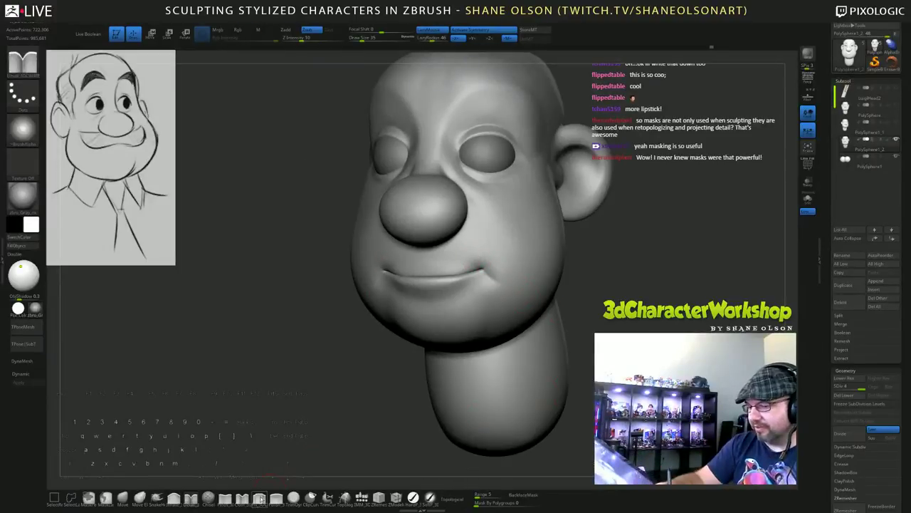
# Soften the smile creases at the mouth corners with light build-up and smoothing, checking the face from several angles.
pyautogui.click(262, 499)
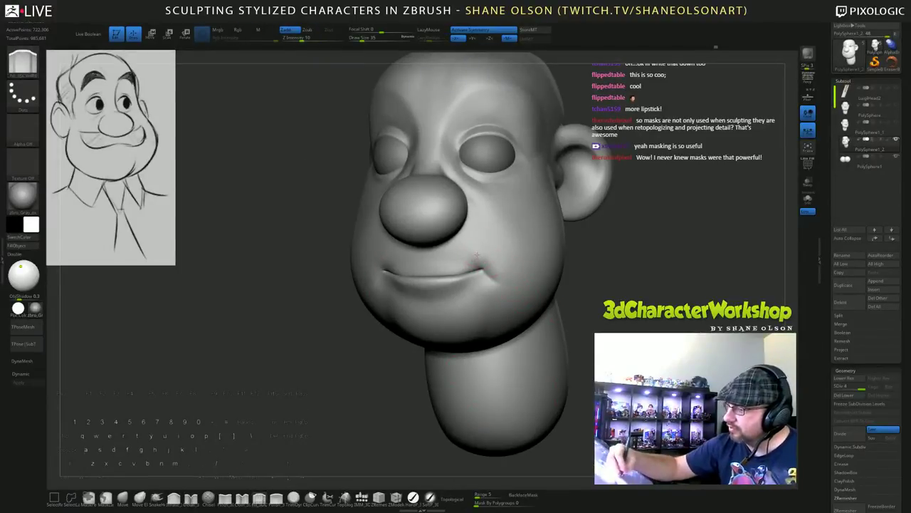
pyautogui.moveTo(588, 336); pyautogui.dragTo(613, 334)
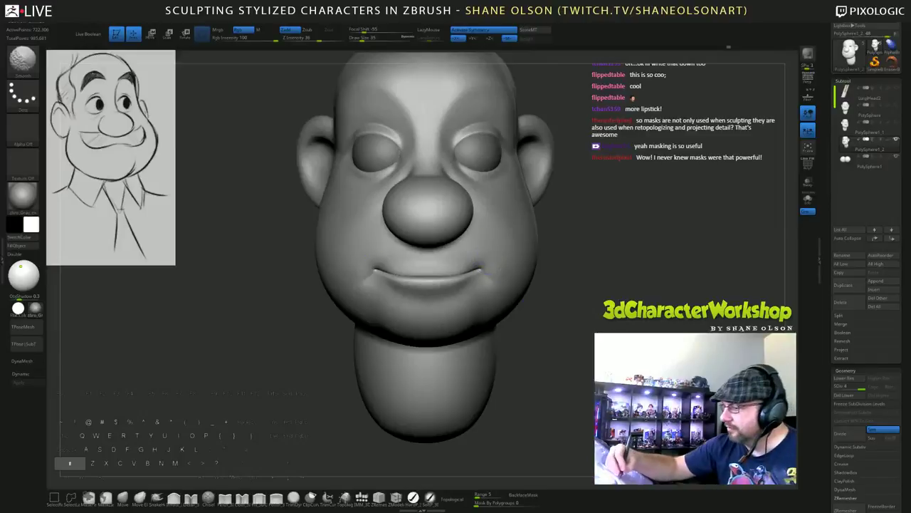
pyautogui.moveTo(561, 302)
pyautogui.keyDown('shift'); pyautogui.mouseDown()
pyautogui.moveTo(563, 317)
pyautogui.moveTo(560, 292)
pyautogui.moveTo(584, 300)
pyautogui.mouseUp(); pyautogui.keyUp('shift')
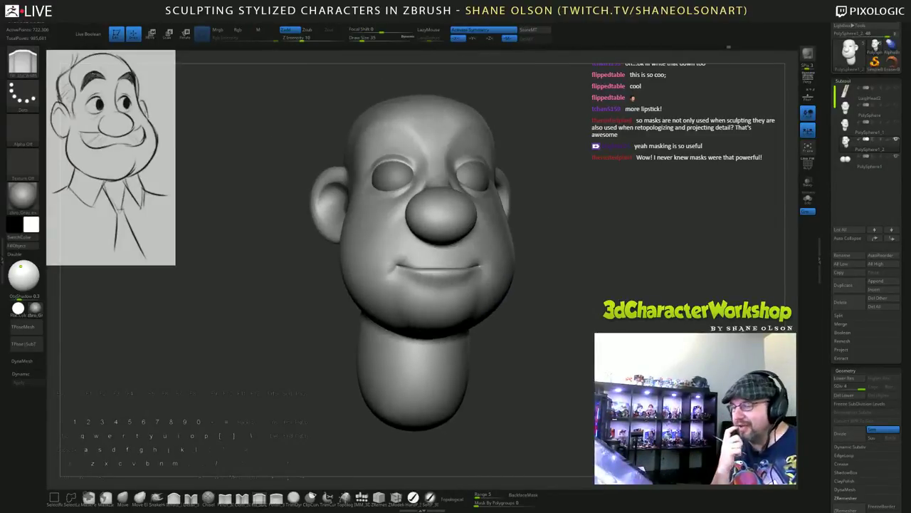
pyautogui.moveTo(553, 260)
pyautogui.keyDown('alt'); pyautogui.mouseDown()
pyautogui.moveTo(575, 306)
pyautogui.moveTo(553, 334)
pyautogui.mouseUp(); pyautogui.keyUp('alt')
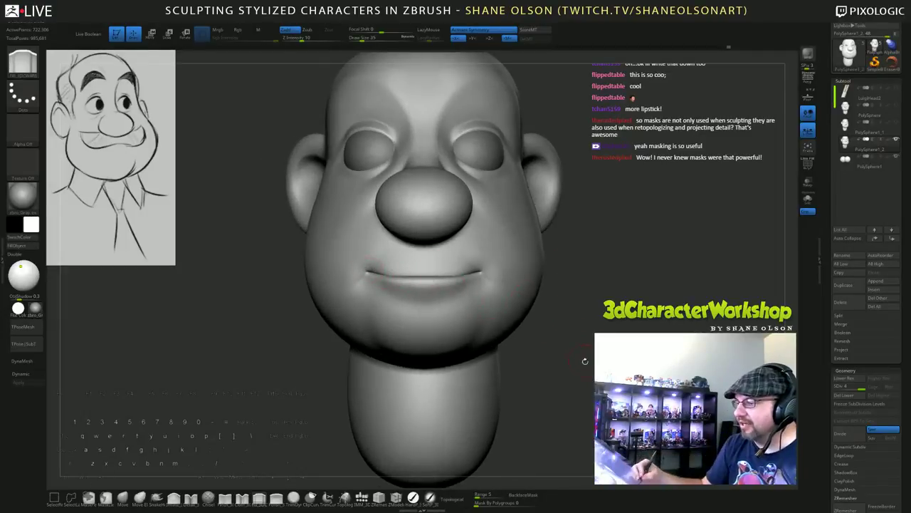
# Smooth the lip line and the mouth corner of the head, checking the mouth from several angles.
pyautogui.moveTo(585, 361)
pyautogui.mouseDown()
pyautogui.moveTo(578, 375)
pyautogui.moveTo(579, 367)
pyautogui.mouseUp()
pyautogui.moveTo(417, 266)
pyautogui.keyDown('shift'); pyautogui.mouseDown()
pyautogui.moveTo(383, 264)
pyautogui.moveTo(436, 276)
pyautogui.mouseUp(); pyautogui.keyUp('shift')
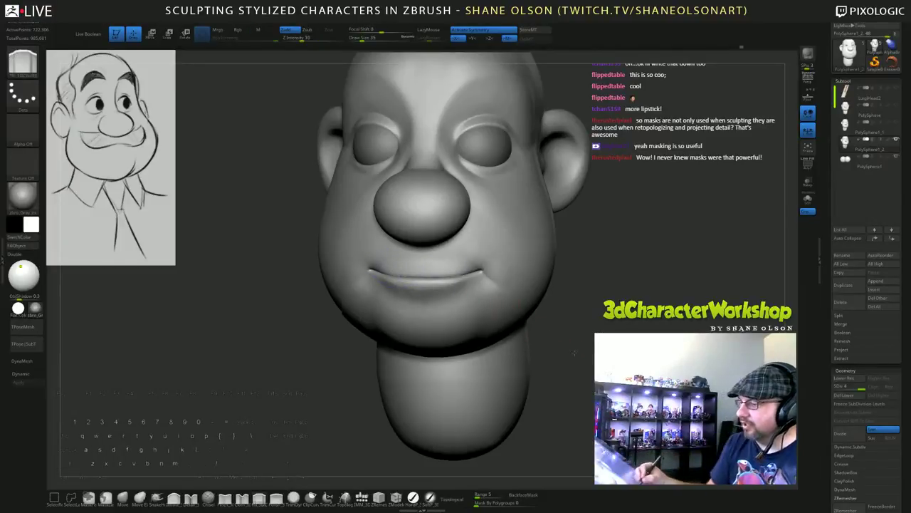
pyautogui.moveTo(575, 352); pyautogui.dragTo(558, 331)
pyautogui.keyDown('shift'); pyautogui.moveTo(486, 273); pyautogui.dragTo(490, 269); pyautogui.keyUp('shift')
pyautogui.moveTo(581, 340); pyautogui.dragTo(601, 362)
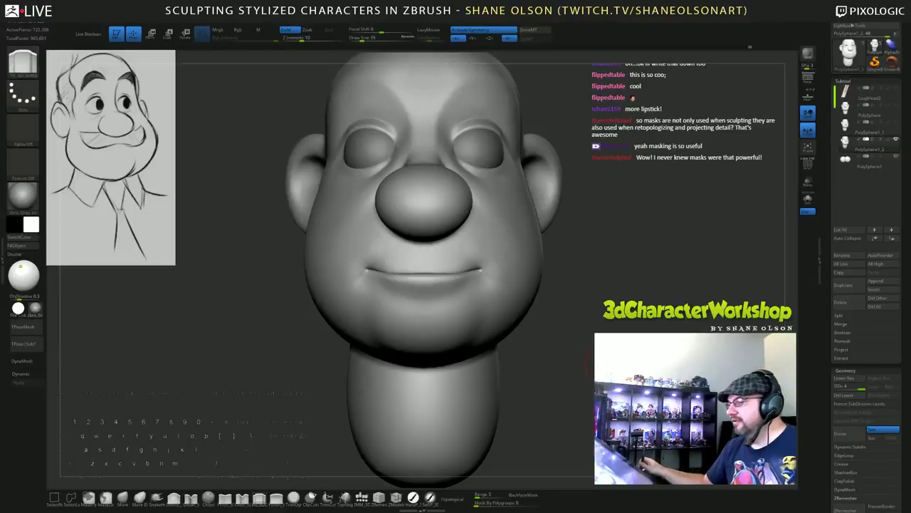
# Nudge the middle of the mouth line downward with the Move brush at subdivision level 2.
pyautogui.moveTo(595, 288); pyautogui.dragTo(592, 234)
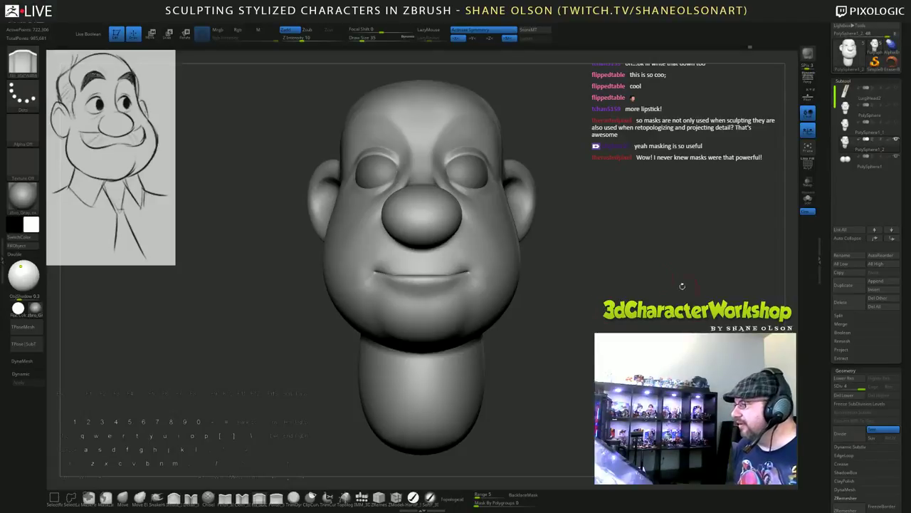
pyautogui.moveTo(606, 240); pyautogui.dragTo(621, 251)
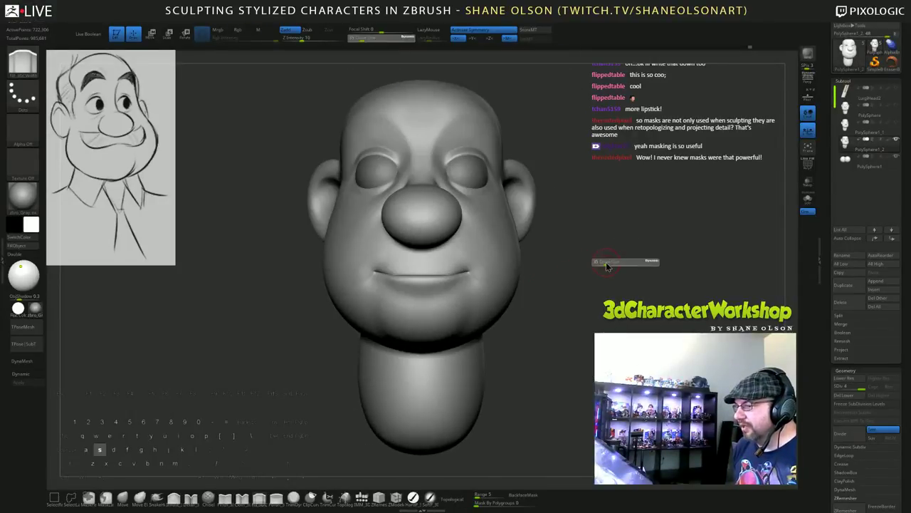
pyautogui.click(611, 264)
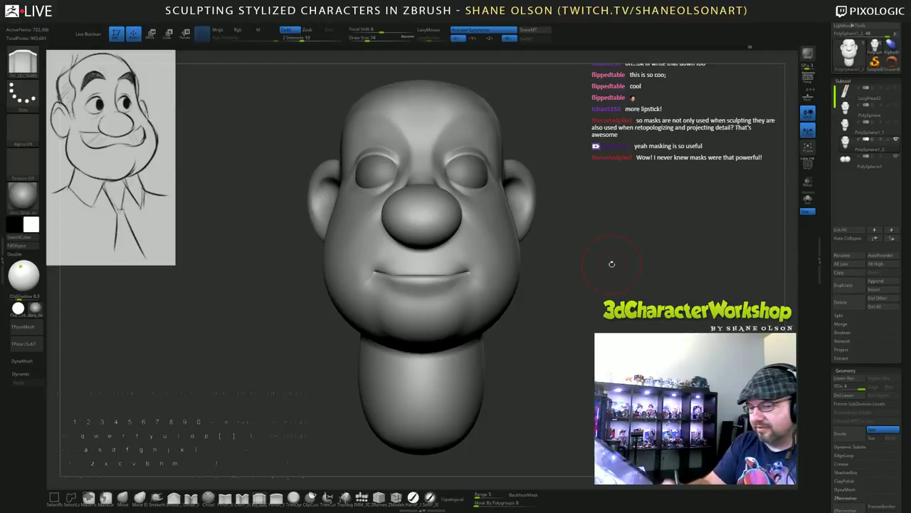
pyautogui.click(122, 497)
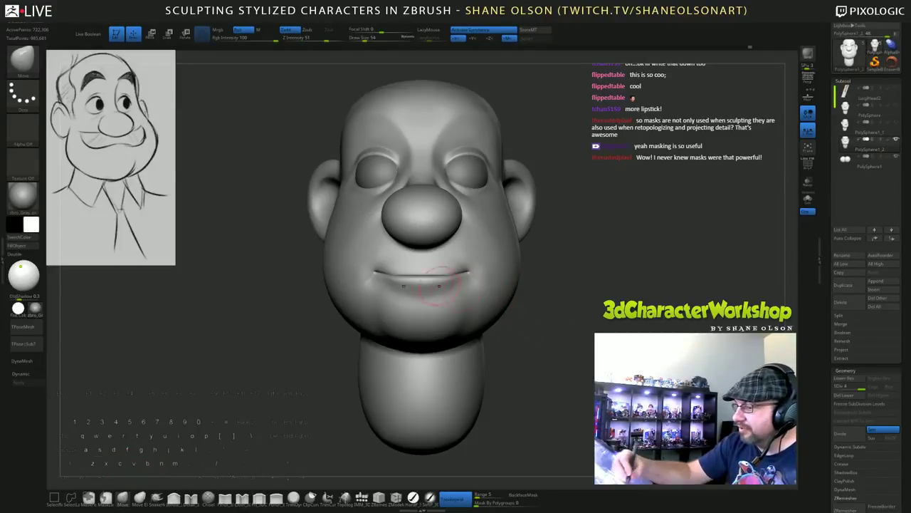
pyautogui.hotkey('shift', 'd')
pyautogui.hotkey('shift', 'd')
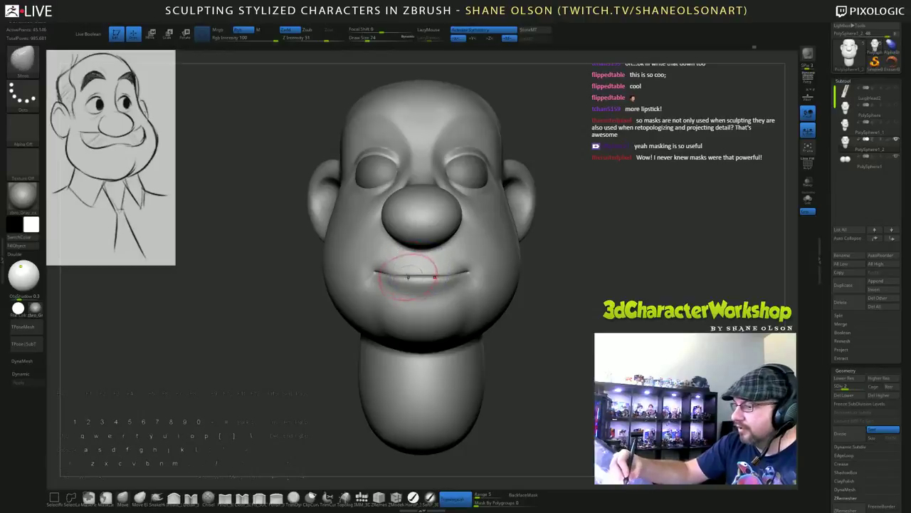
pyautogui.moveTo(416, 276); pyautogui.dragTo(419, 280)
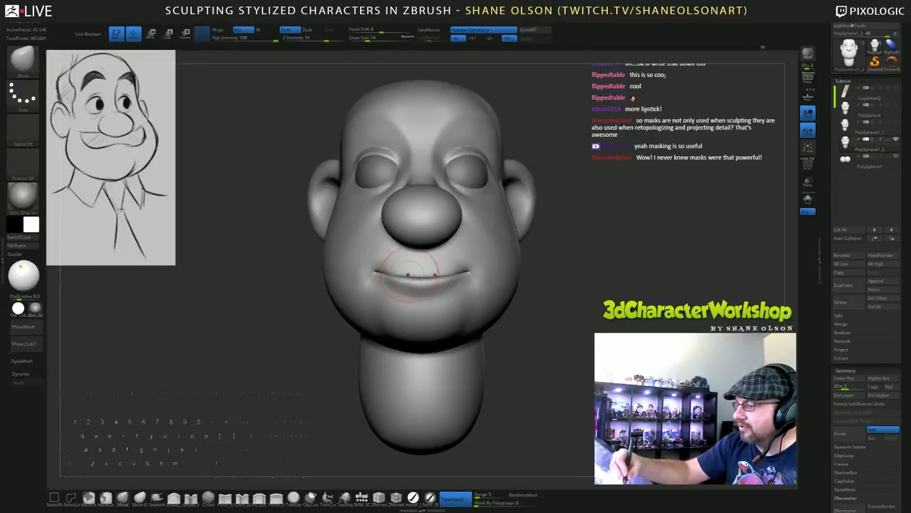
# Reduce the Move brush draw size to 44 and return the head to subdivision level 4.
pyautogui.moveTo(559, 292)
pyautogui.mouseDown()
pyautogui.moveTo(626, 314)
pyautogui.moveTo(618, 340)
pyautogui.moveTo(612, 313)
pyautogui.mouseUp()
pyautogui.press('s')
pyautogui.press('s')
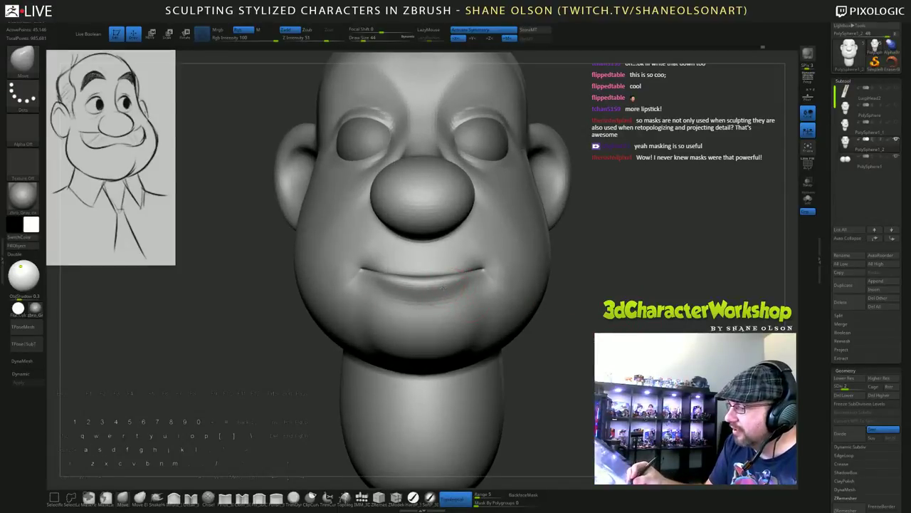
pyautogui.moveTo(577, 314); pyautogui.dragTo(553, 350)
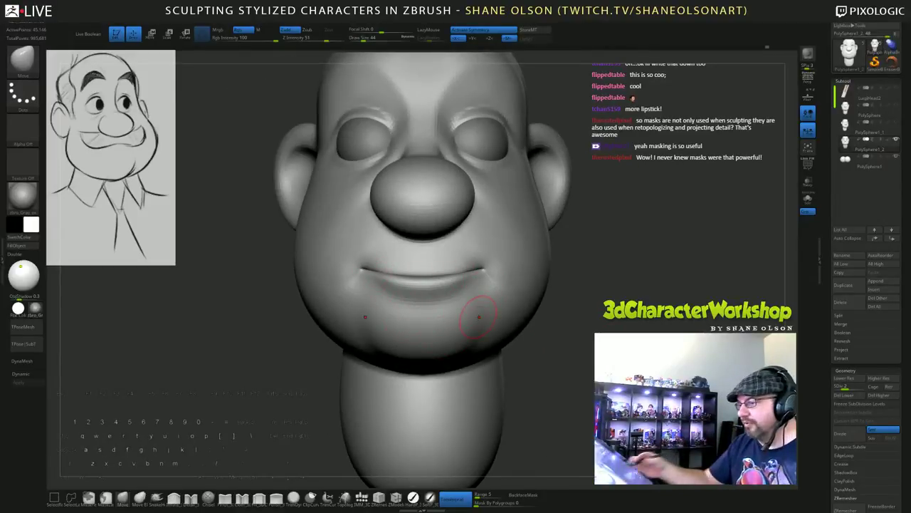
pyautogui.press('d')
pyautogui.press('d')
# Duplicate the head subtool and hide the original so only the copy is displayed.
pyautogui.moveTo(605, 335); pyautogui.dragTo(583, 285)
pyautogui.moveTo(590, 356); pyautogui.dragTo(606, 324)
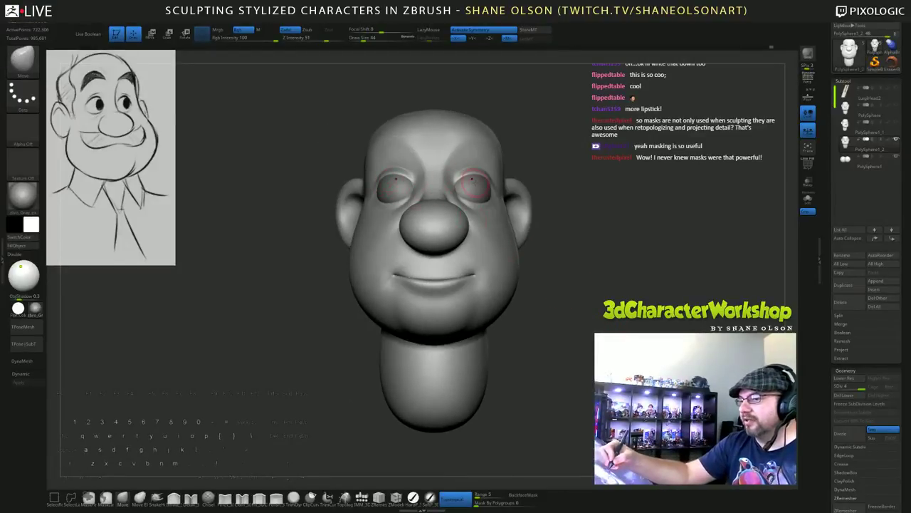
pyautogui.keyDown('alt'); pyautogui.moveTo(744, 120); pyautogui.dragTo(603, 214); pyautogui.keyUp('alt')
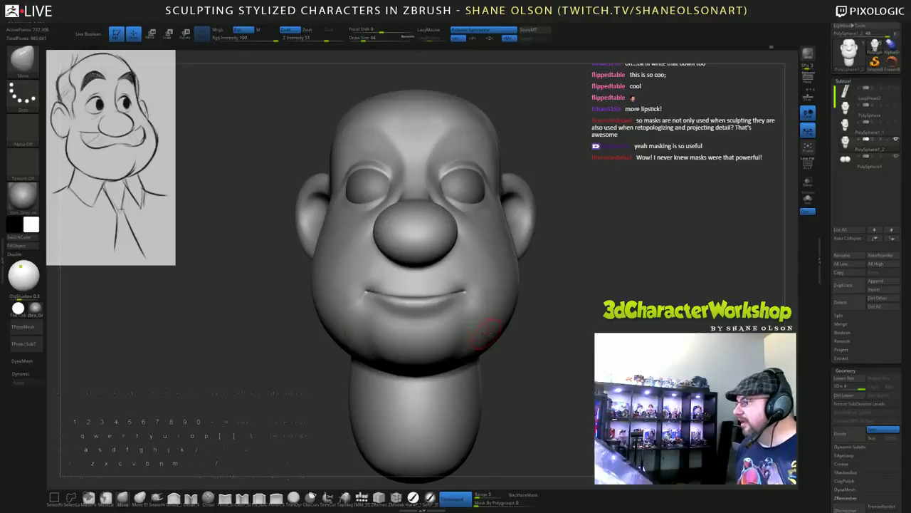
pyautogui.moveTo(705, 180); pyautogui.dragTo(719, 190)
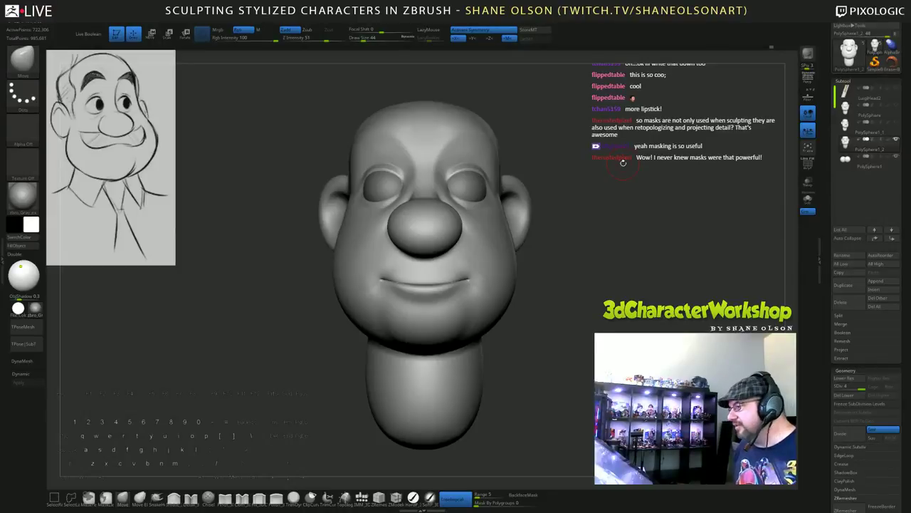
pyautogui.click(848, 289)
pyautogui.moveTo(850, 133)
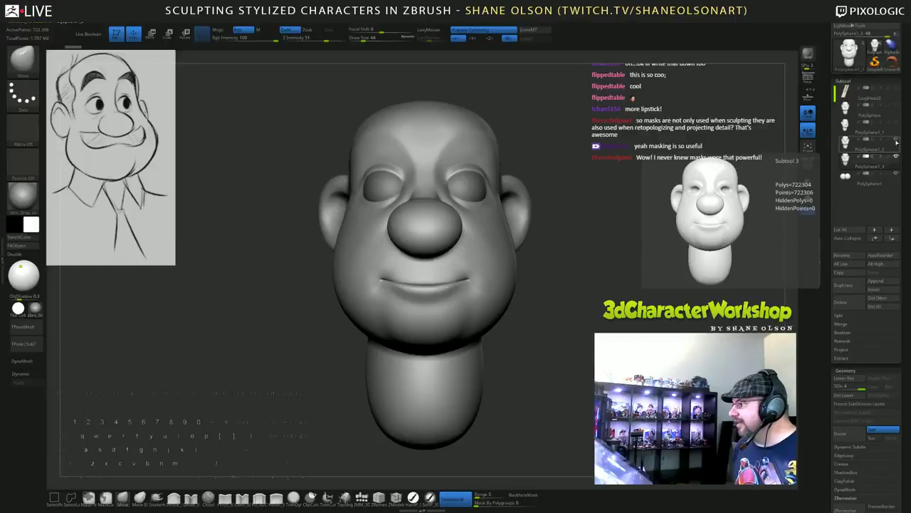
pyautogui.moveTo(686, 173)
pyautogui.keyDown('alt'); pyautogui.mouseDown()
pyautogui.moveTo(692, 163)
pyautogui.moveTo(675, 175)
pyautogui.mouseUp(); pyautogui.keyUp('alt')
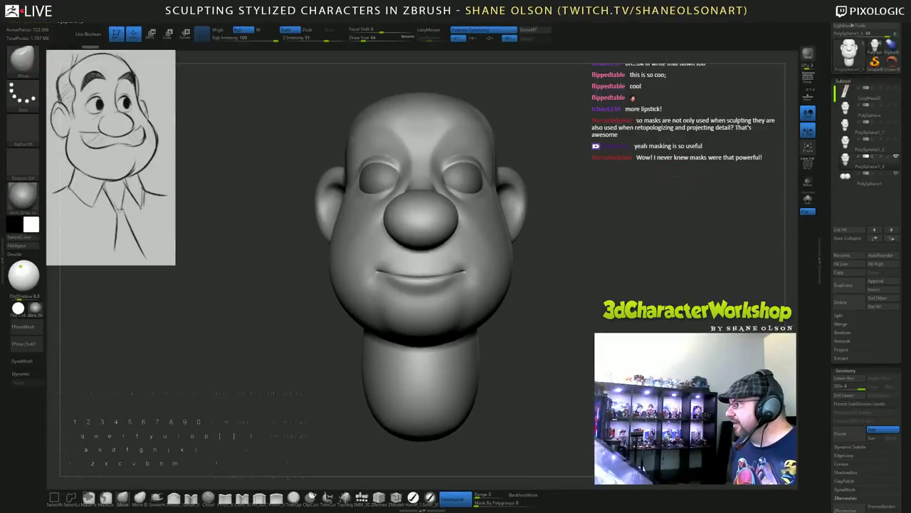
pyautogui.moveTo(845, 163)
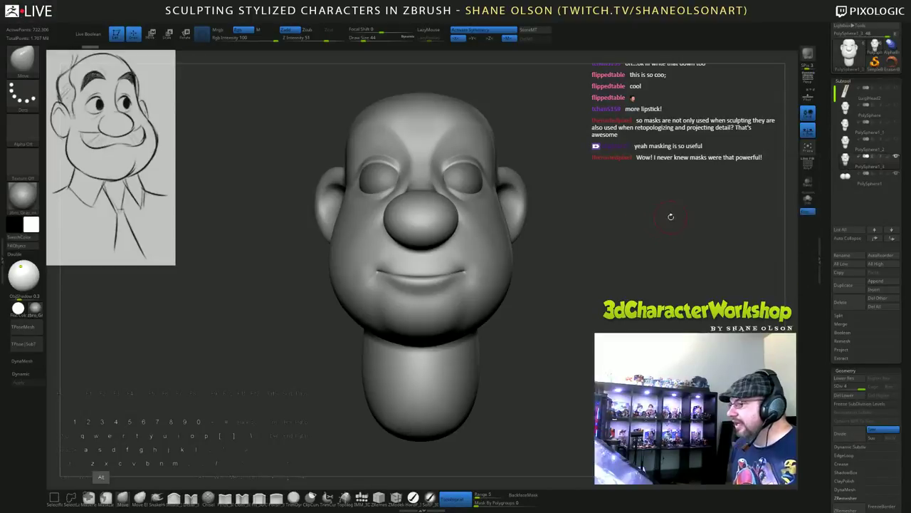
pyautogui.moveTo(677, 208); pyautogui.dragTo(667, 212)
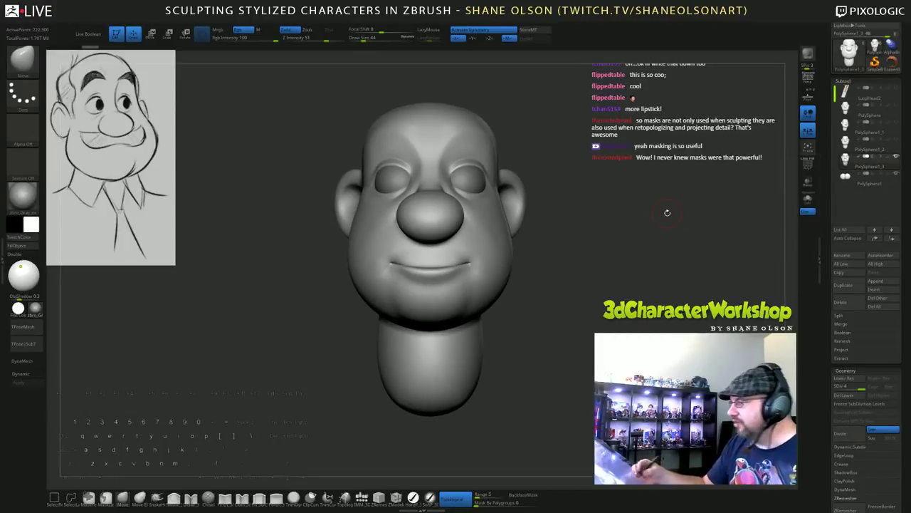
# Duplicate the eyeballs subtool to keep a backup of the original eyes.
pyautogui.click(845, 182)
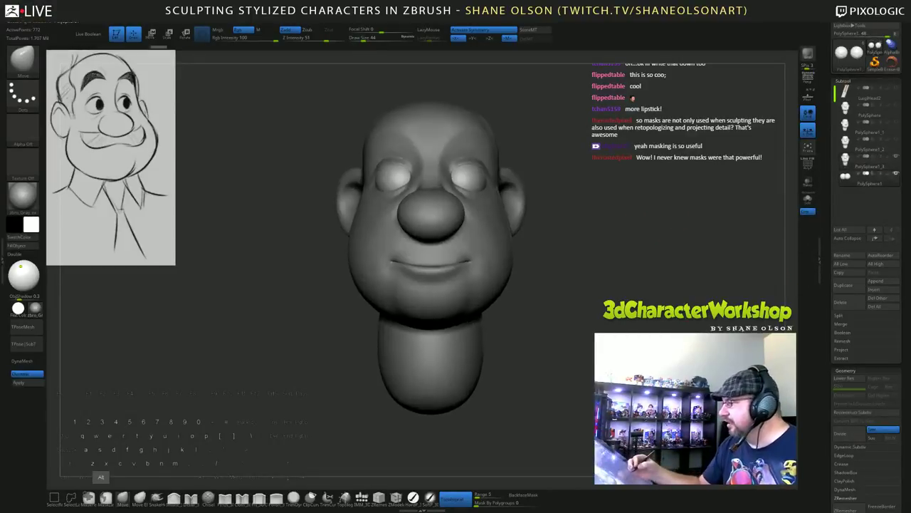
pyautogui.keyDown('alt'); pyautogui.moveTo(779, 236); pyautogui.dragTo(740, 243); pyautogui.keyUp('alt')
pyautogui.click(843, 285)
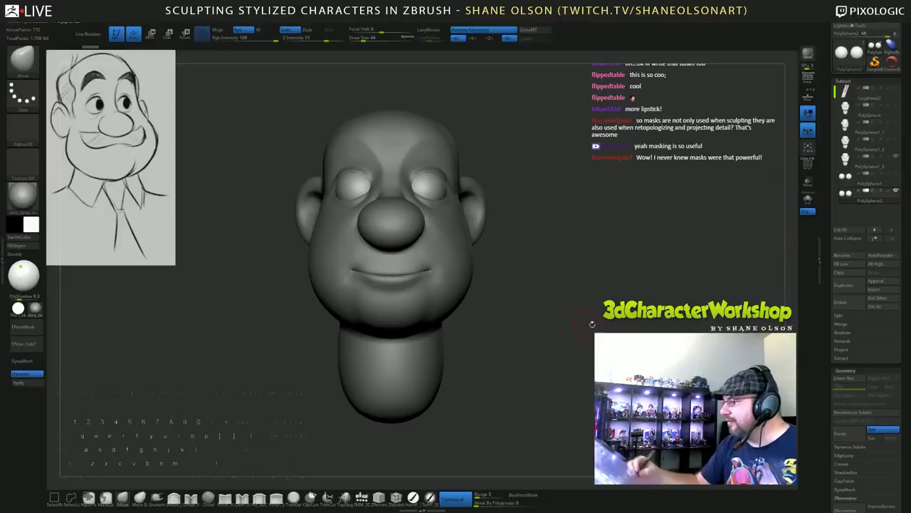
# Align the gizmo and centre it on one eyeball, and slightly enlarge and reposition the duplicated eyeballs.
pyautogui.press('w')
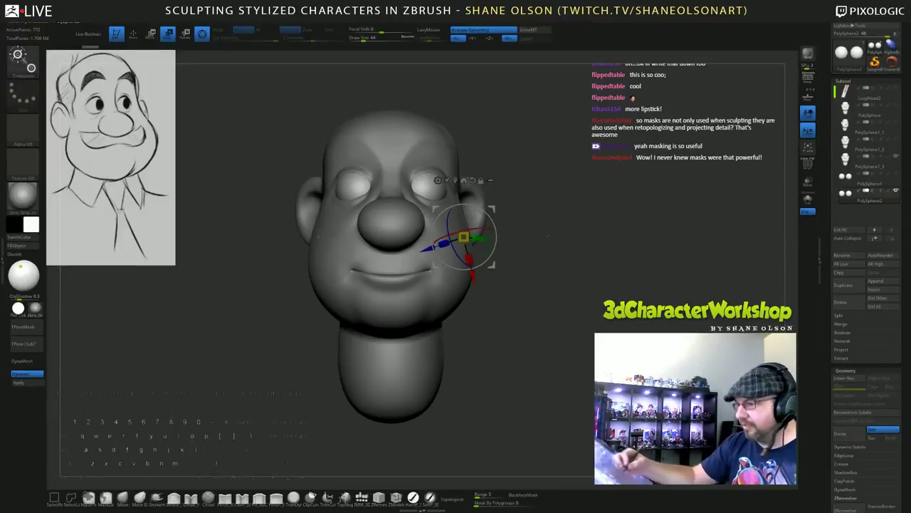
pyautogui.keyDown('alt'); pyautogui.click(472, 181); pyautogui.keyUp('alt')
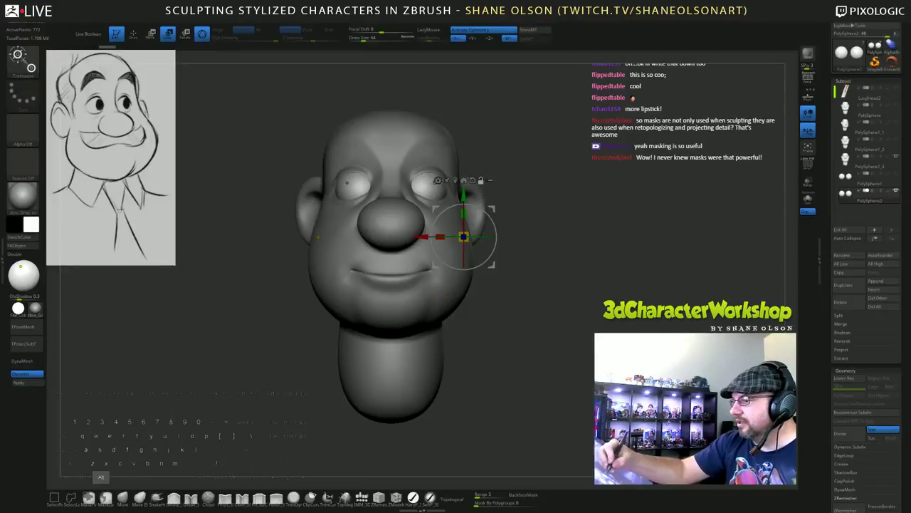
pyautogui.click(430, 183)
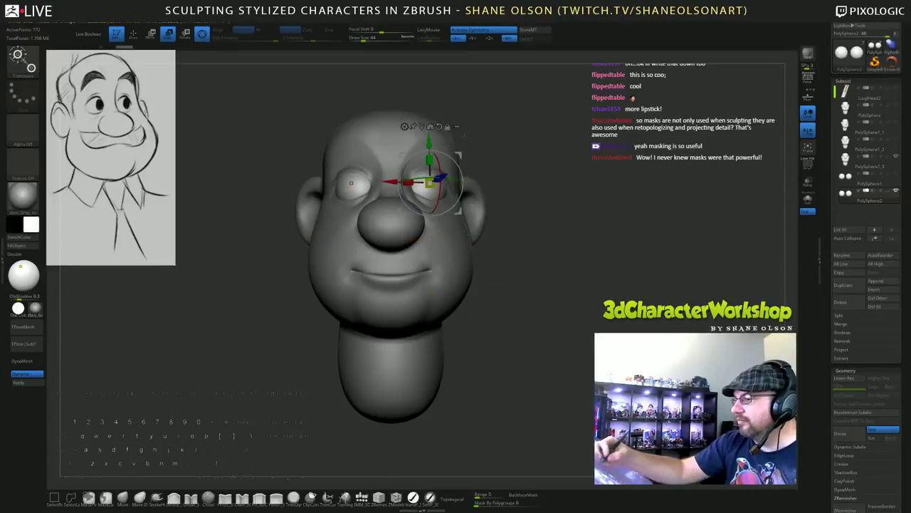
pyautogui.moveTo(480, 168); pyautogui.dragTo(426, 240)
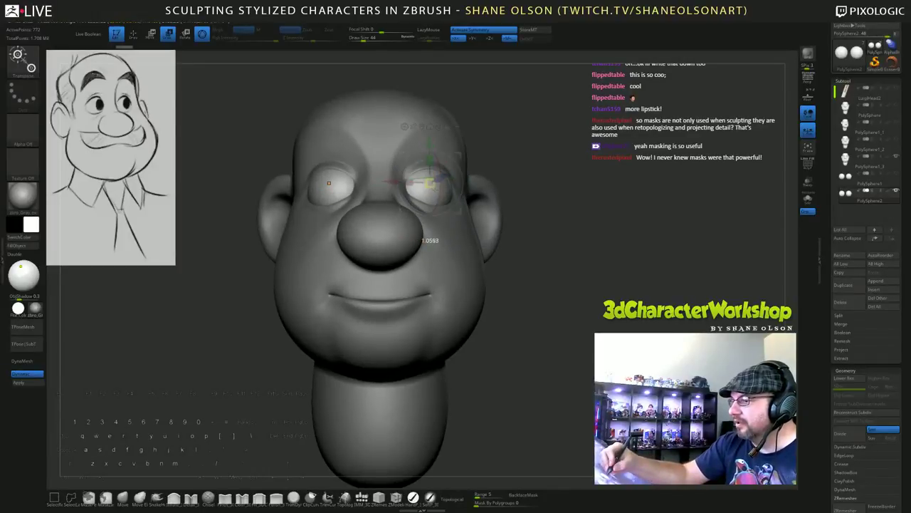
pyautogui.moveTo(430, 183); pyautogui.dragTo(432, 183)
pyautogui.moveTo(457, 212); pyautogui.dragTo(454, 211)
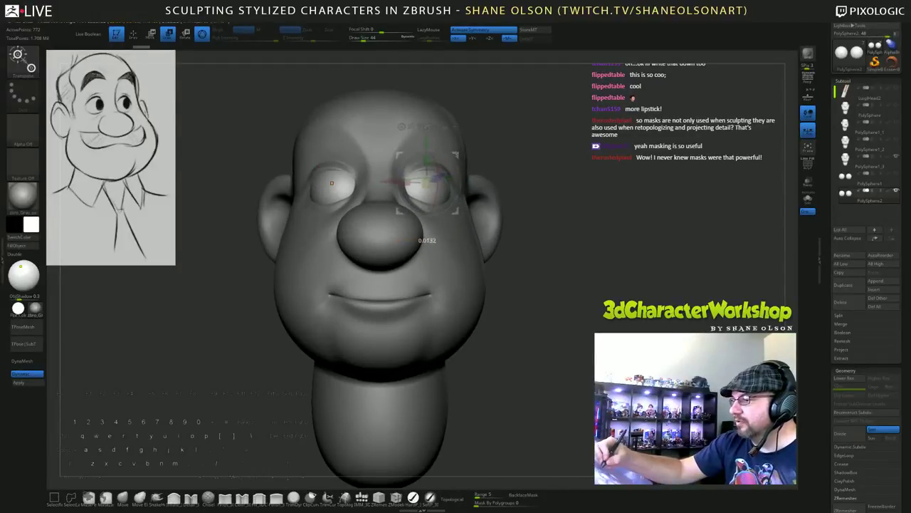
pyautogui.moveTo(426, 240); pyautogui.dragTo(425, 240)
pyautogui.moveTo(591, 296)
pyautogui.mouseDown()
pyautogui.moveTo(530, 299)
pyautogui.moveTo(591, 299)
pyautogui.moveTo(591, 277)
pyautogui.mouseUp()
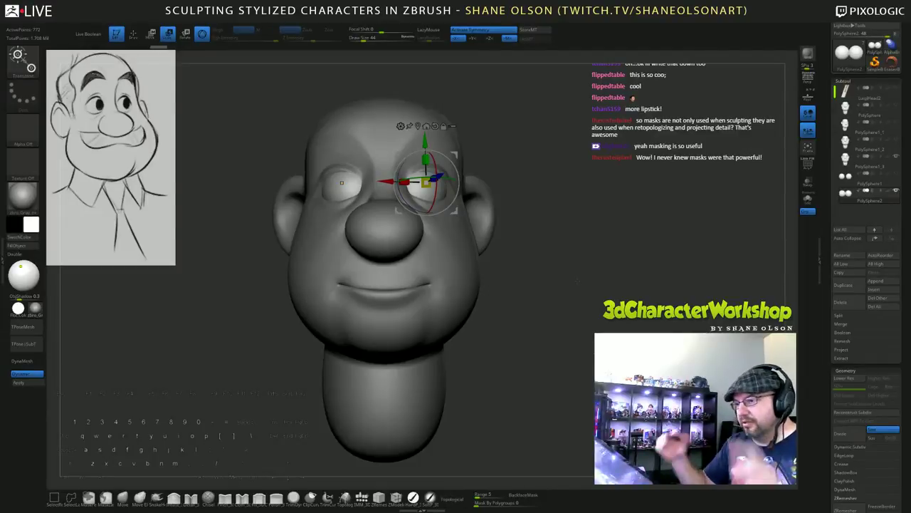
pyautogui.moveTo(426, 183); pyautogui.dragTo(428, 183)
pyautogui.moveTo(534, 270); pyautogui.dragTo(591, 273)
# Reshape the eye sockets of the duplicated head around the enlarged eyeballs with a large Move brush and smooth the brow area.
pyautogui.click(864, 161)
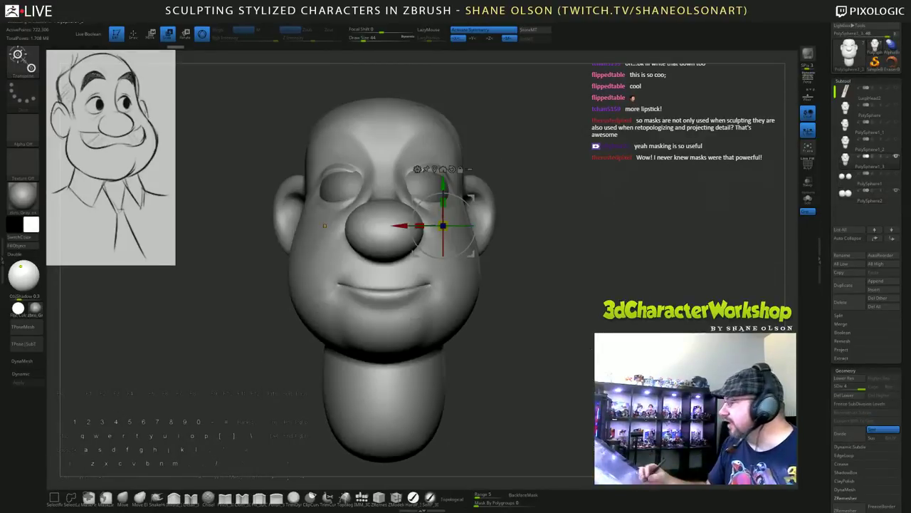
pyautogui.click(123, 497)
pyautogui.press('s')
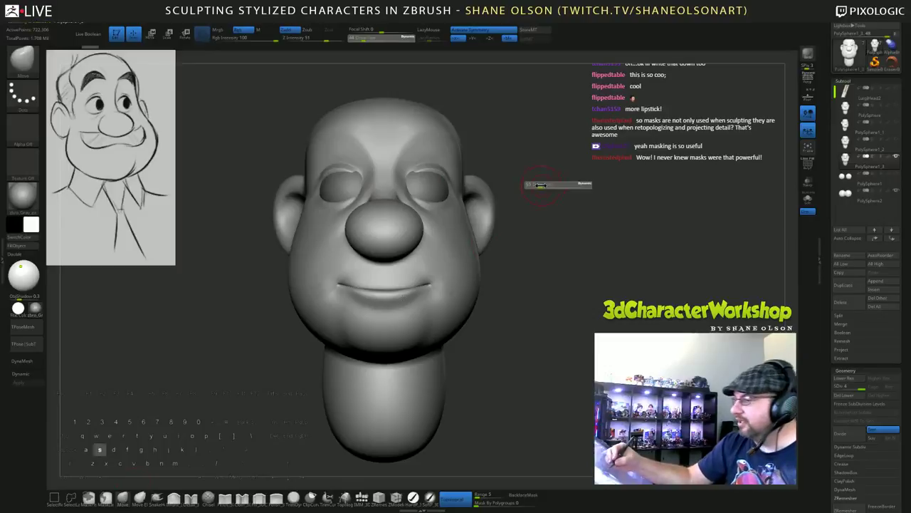
pyautogui.moveTo(541, 186)
pyautogui.mouseDown()
pyautogui.moveTo(568, 205)
pyautogui.moveTo(565, 197)
pyautogui.moveTo(565, 213)
pyautogui.moveTo(468, 195)
pyautogui.mouseUp()
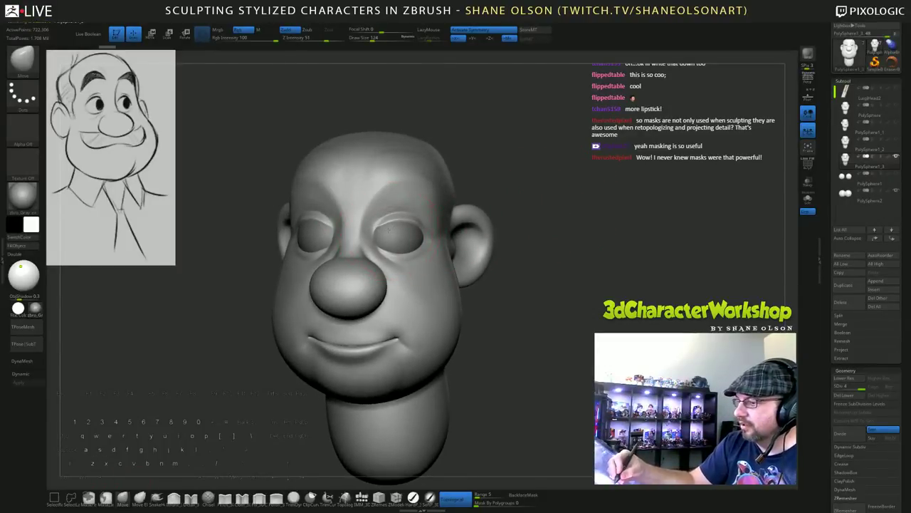
pyautogui.moveTo(470, 391); pyautogui.dragTo(498, 228)
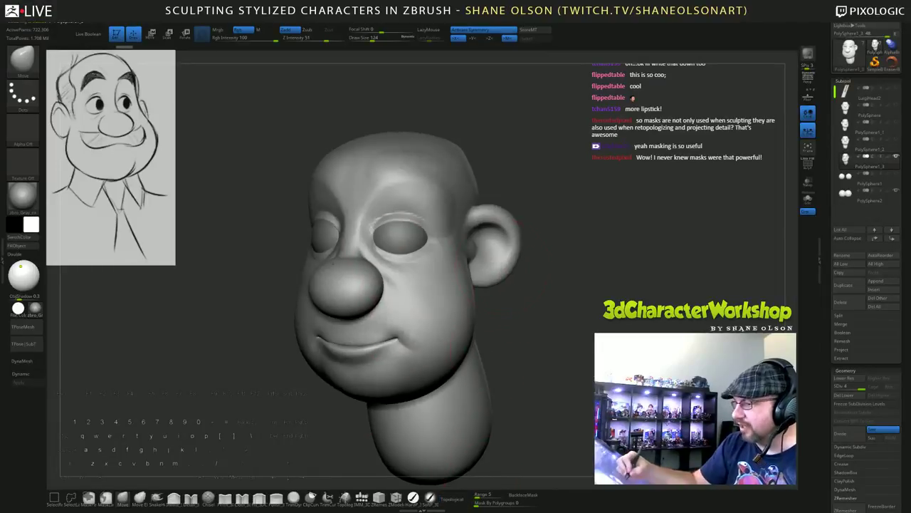
pyautogui.moveTo(539, 341); pyautogui.dragTo(526, 325)
pyautogui.moveTo(411, 230); pyautogui.dragTo(430, 227, button='right')
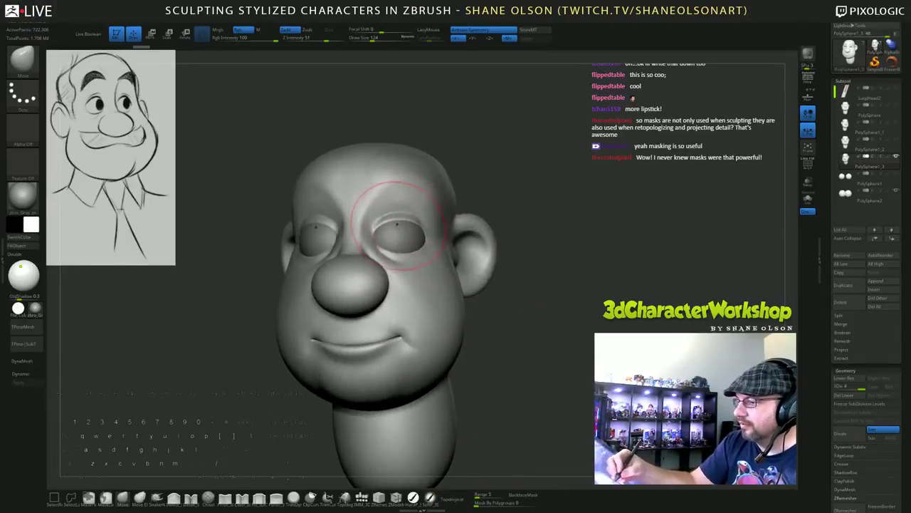
pyautogui.moveTo(400, 223); pyautogui.dragTo(406, 249)
pyautogui.moveTo(416, 245); pyautogui.dragTo(368, 244, button='right')
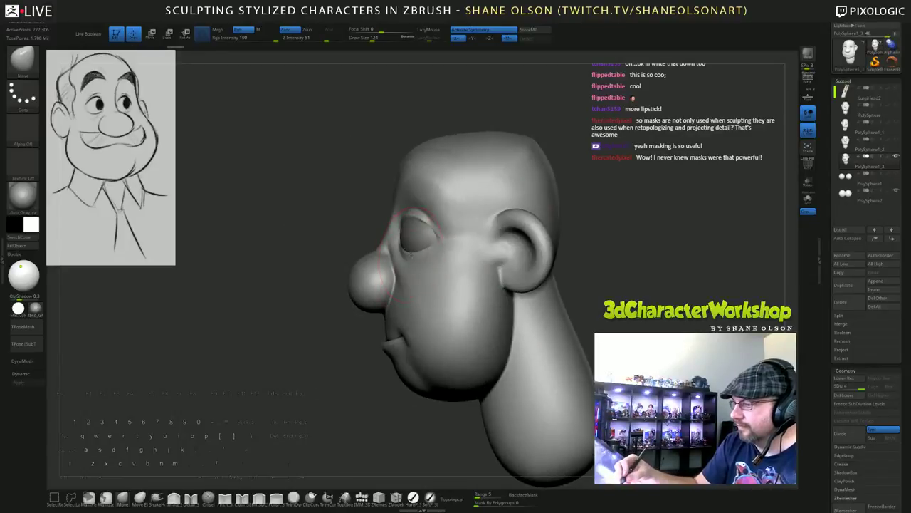
pyautogui.moveTo(416, 249); pyautogui.dragTo(416, 252)
pyautogui.keyDown('shift'); pyautogui.moveTo(424, 213); pyautogui.dragTo(446, 209); pyautogui.keyUp('shift')
# Refine the eye openings and surrounding lids with the Move brush at draw size 90.
pyautogui.keyDown('alt'); pyautogui.moveTo(545, 344); pyautogui.dragTo(530, 277); pyautogui.keyUp('alt')
pyautogui.press('s')
pyautogui.click(538, 320)
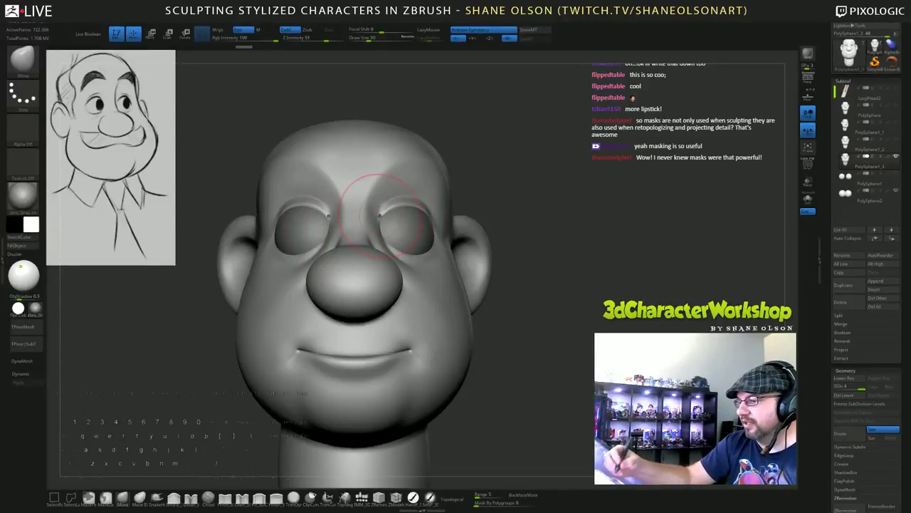
pyautogui.moveTo(549, 314); pyautogui.dragTo(435, 259)
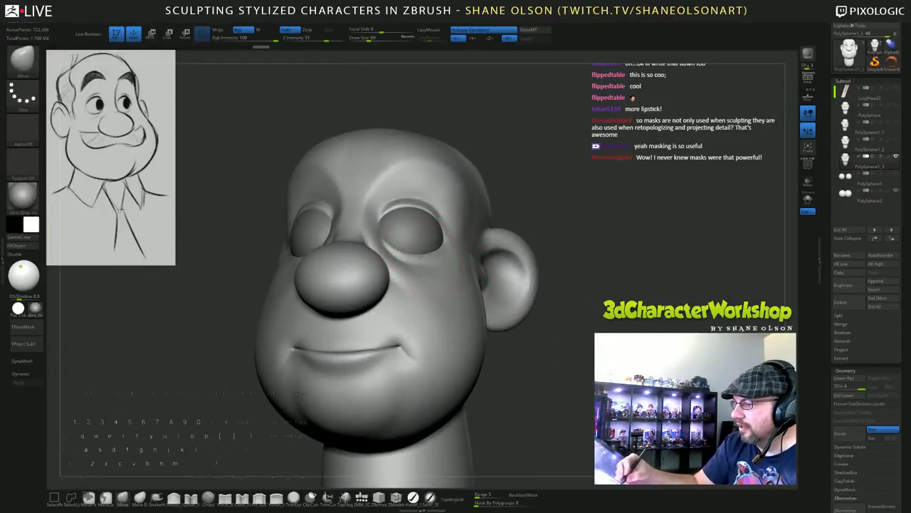
pyautogui.moveTo(547, 231); pyautogui.dragTo(538, 255)
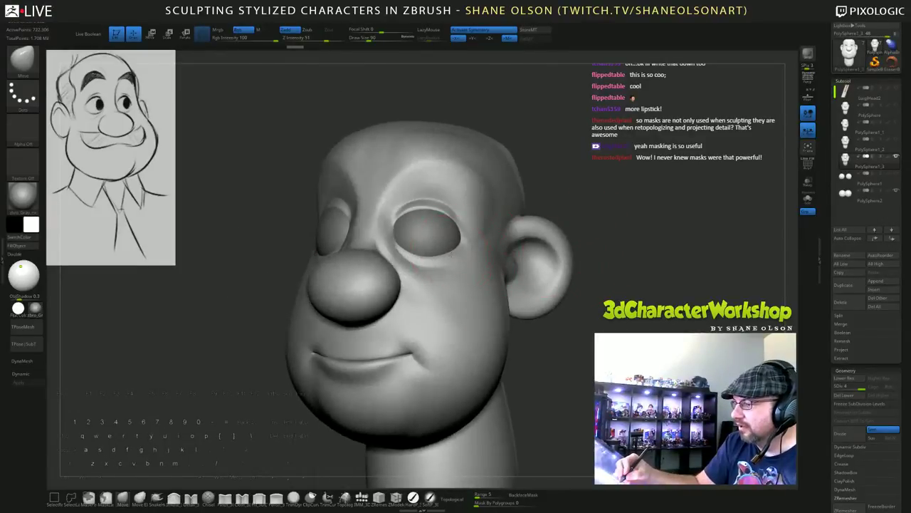
pyautogui.moveTo(573, 286); pyautogui.dragTo(610, 292)
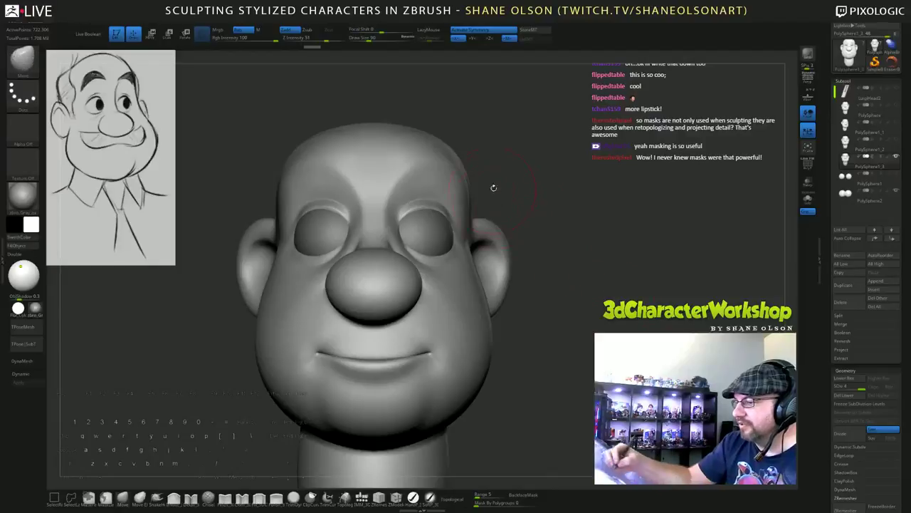
# Refine the upper eyelid edges around the eyeballs with the Move brush at draw size 56.
pyautogui.moveTo(524, 188); pyautogui.dragTo(447, 192)
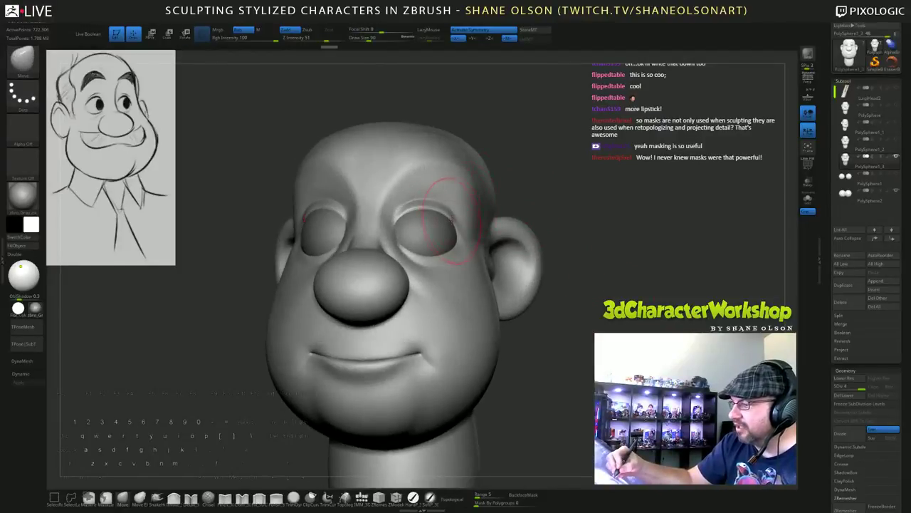
pyautogui.moveTo(544, 210)
pyautogui.keyDown('shift'); pyautogui.mouseDown()
pyautogui.moveTo(583, 217)
pyautogui.moveTo(561, 210)
pyautogui.mouseUp(); pyautogui.keyUp('shift')
pyautogui.press('s')
pyautogui.moveTo(555, 193)
pyautogui.mouseDown()
pyautogui.moveTo(522, 210)
pyautogui.moveTo(569, 220)
pyautogui.mouseUp()
pyautogui.press('s')
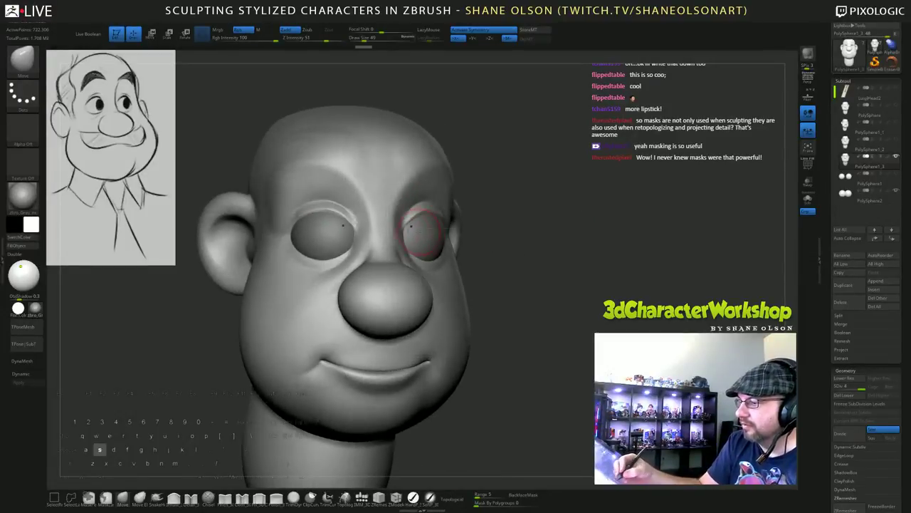
pyautogui.moveTo(421, 232); pyautogui.dragTo(409, 232)
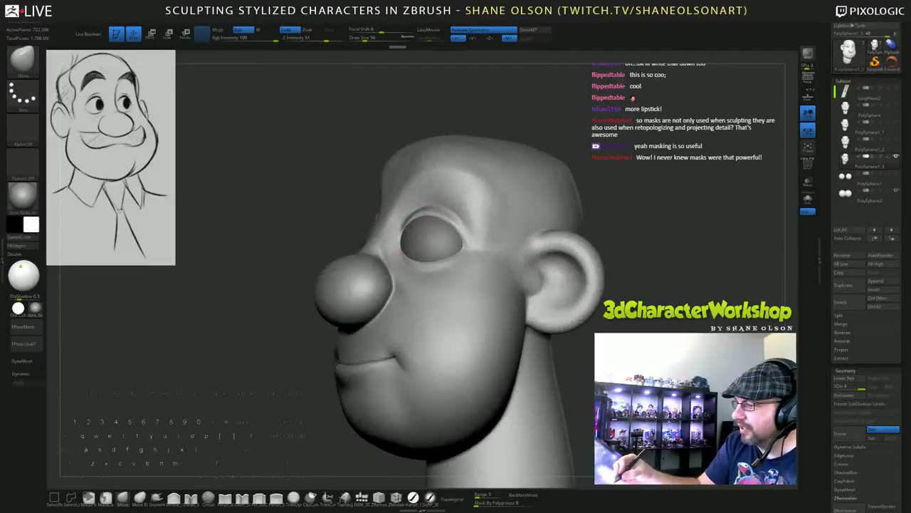
pyautogui.moveTo(427, 212)
pyautogui.mouseDown(button='right')
pyautogui.moveTo(491, 223)
pyautogui.moveTo(427, 226)
pyautogui.mouseUp(button='right')
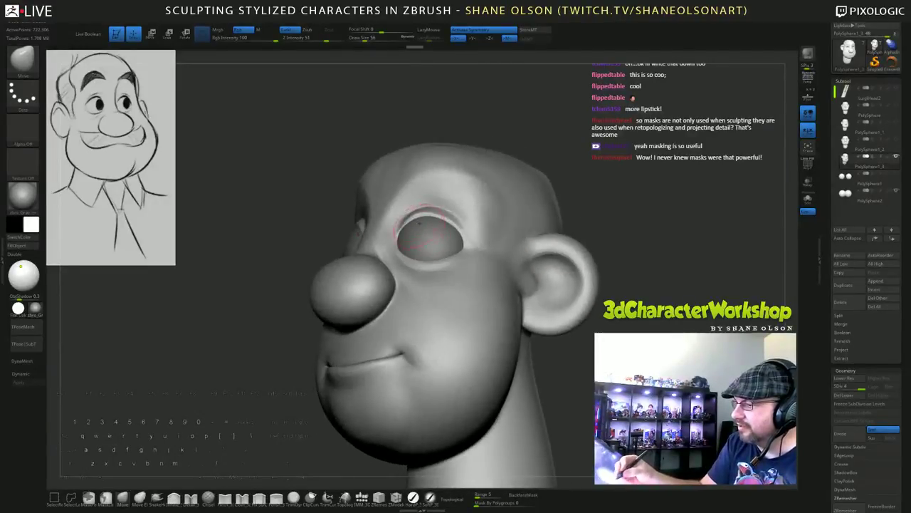
pyautogui.moveTo(419, 225)
pyautogui.mouseDown()
pyautogui.moveTo(435, 227)
pyautogui.moveTo(418, 214)
pyautogui.mouseUp()
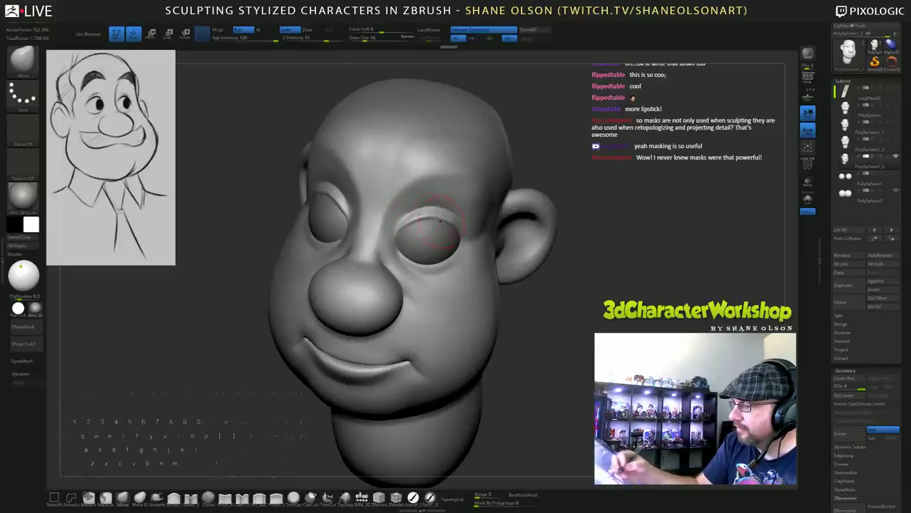
pyautogui.moveTo(426, 221); pyautogui.dragTo(403, 206, button='right')
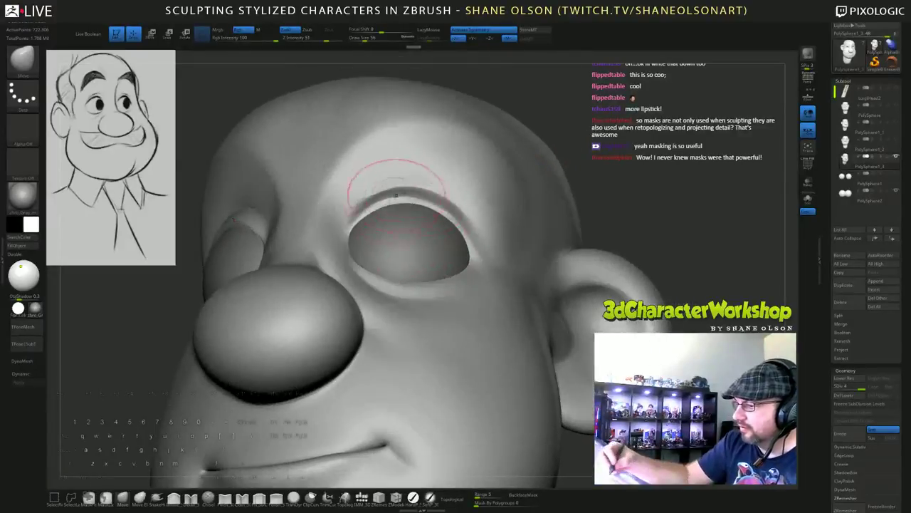
pyautogui.moveTo(385, 202); pyautogui.dragTo(404, 196)
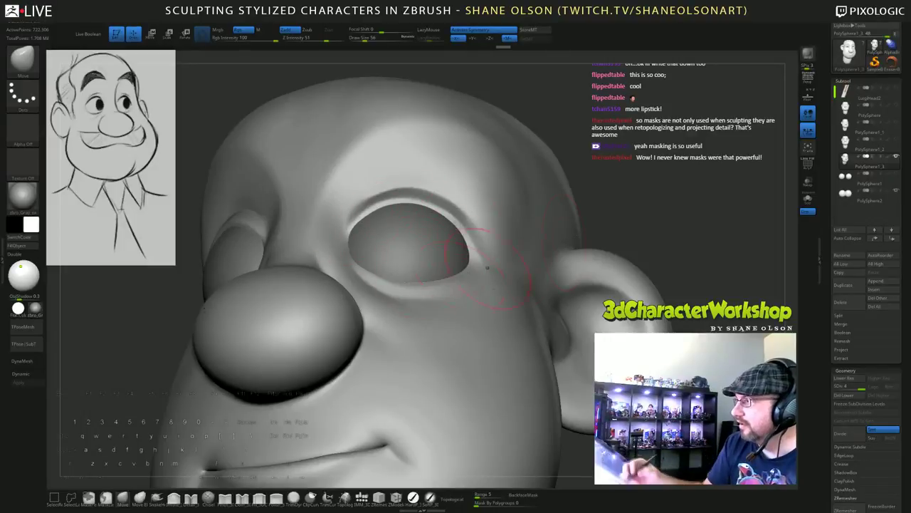
# Smooth the surface around the eye openings with the Smooth brush at draw size 35.
pyautogui.moveTo(654, 205)
pyautogui.keyDown('shift'); pyautogui.mouseDown()
pyautogui.moveTo(627, 202)
pyautogui.moveTo(658, 191)
pyautogui.mouseUp(); pyautogui.keyUp('shift')
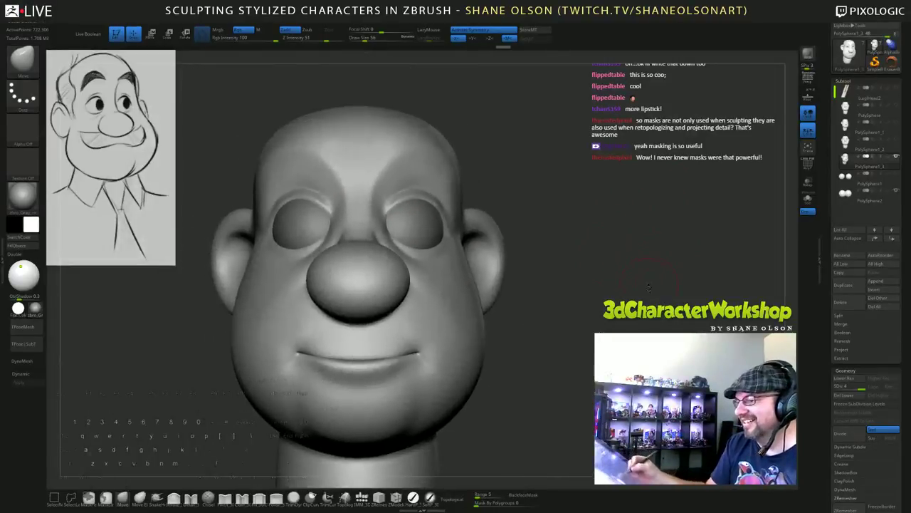
pyautogui.moveTo(649, 287)
pyautogui.mouseDown()
pyautogui.moveTo(605, 291)
pyautogui.moveTo(643, 300)
pyautogui.mouseUp()
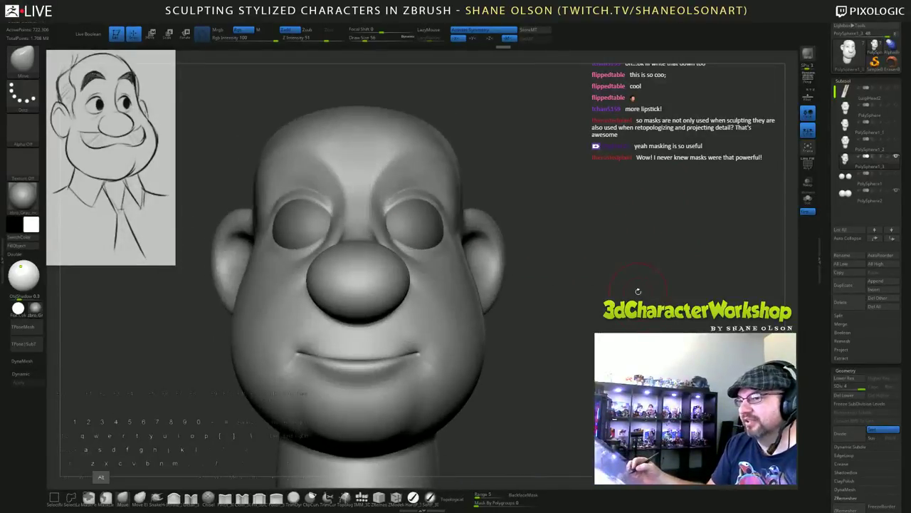
pyautogui.moveTo(638, 291); pyautogui.dragTo(626, 143, button='right')
pyautogui.press('shift')
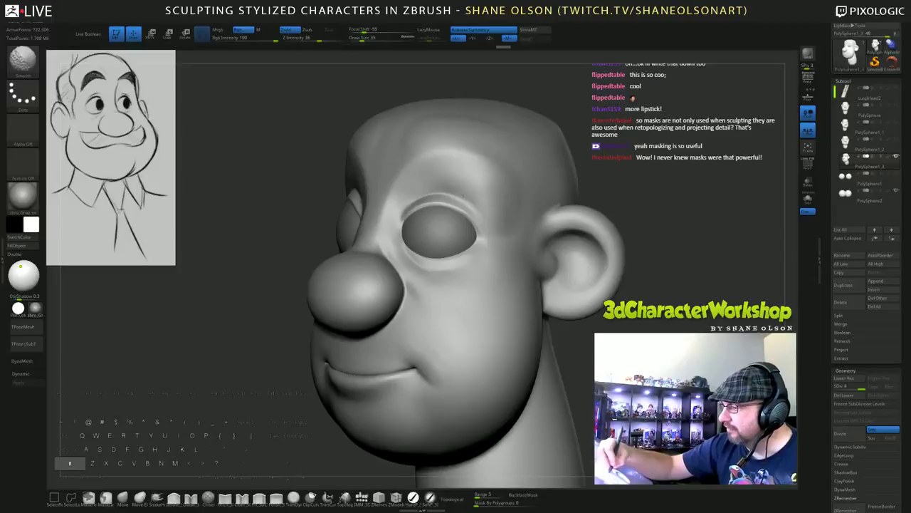
pyautogui.moveTo(627, 288); pyautogui.dragTo(640, 288)
pyautogui.press('f')
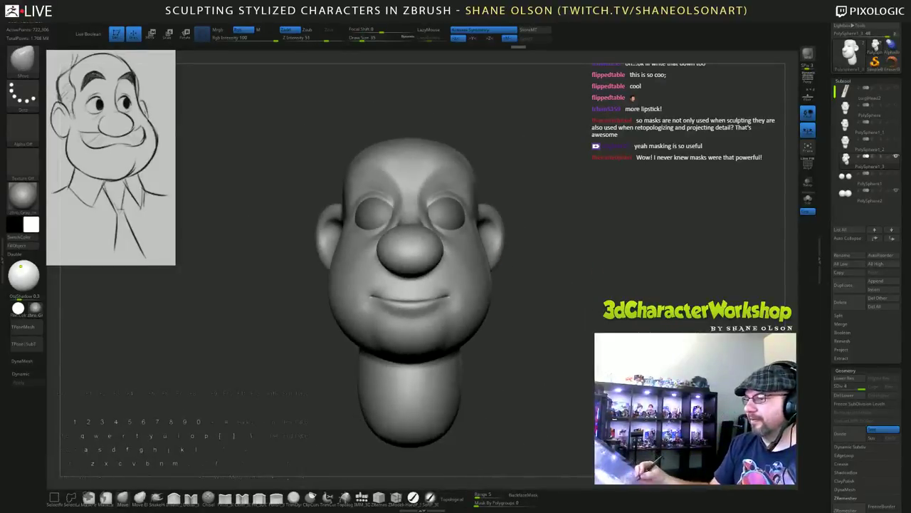
# Adjust the inner eye corners beside the nose bridge with the Move brush at draw size 35.
pyautogui.moveTo(556, 289); pyautogui.dragTo(573, 279)
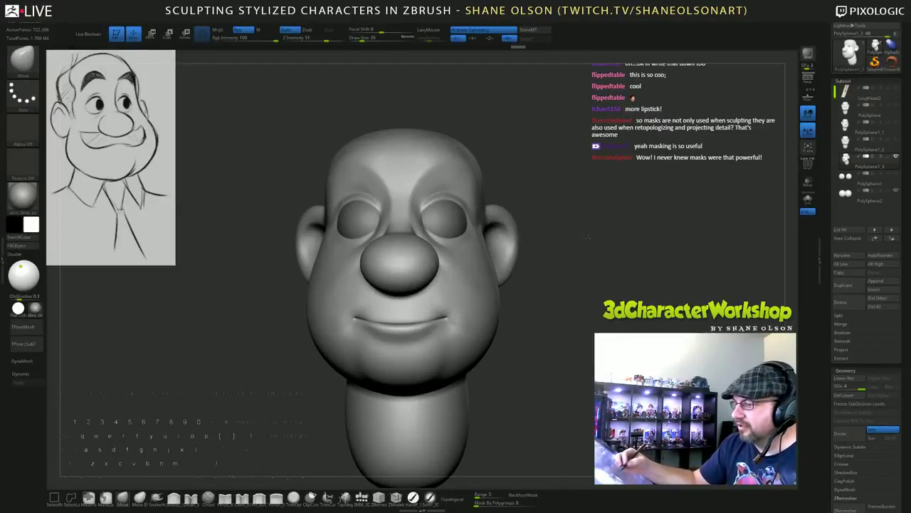
pyautogui.moveTo(587, 237); pyautogui.dragTo(605, 243, button='right')
pyautogui.moveTo(605, 243); pyautogui.dragTo(632, 261)
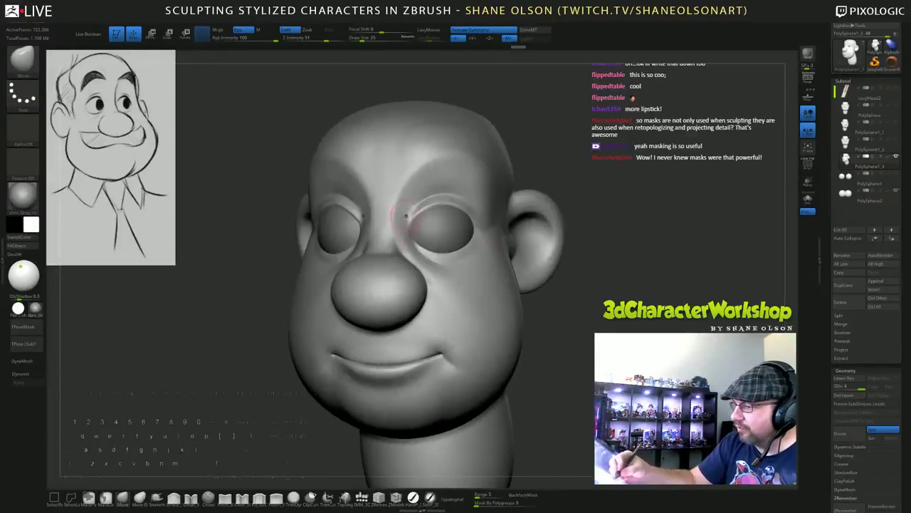
pyautogui.moveTo(586, 393); pyautogui.dragTo(575, 387)
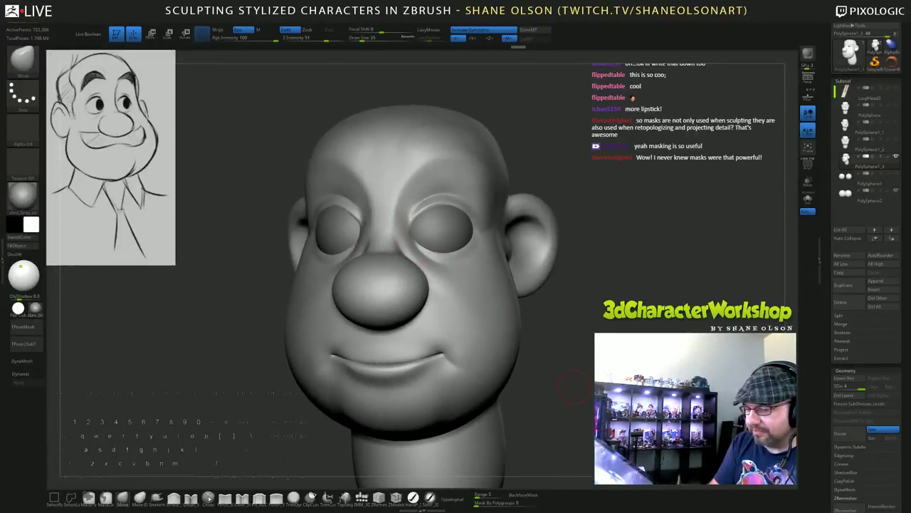
# Sculpt the inner eye corners and the lid folds running toward the nose with the detail brush at draw size 35.
pyautogui.click(191, 498)
pyautogui.moveTo(581, 298); pyautogui.dragTo(566, 277)
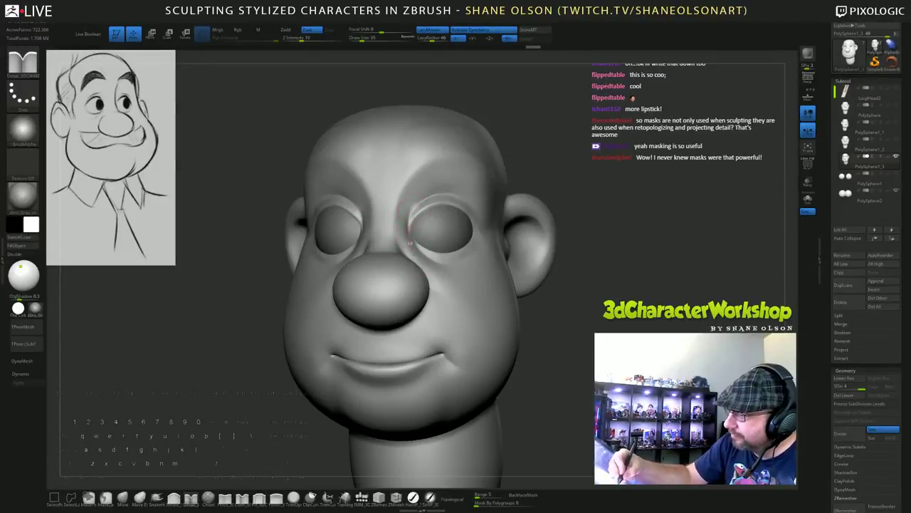
pyautogui.moveTo(561, 308); pyautogui.dragTo(559, 335, button='right')
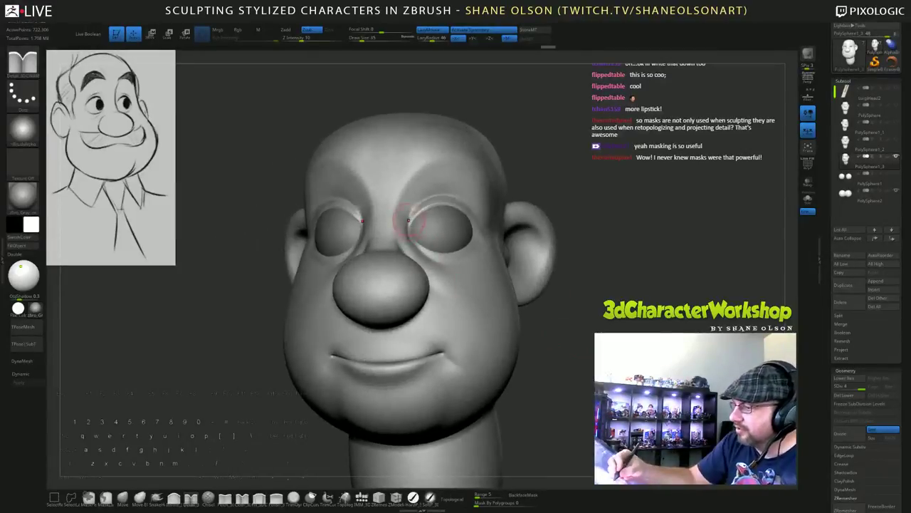
pyautogui.moveTo(411, 217)
pyautogui.mouseDown()
pyautogui.moveTo(407, 233)
pyautogui.moveTo(426, 258)
pyautogui.mouseUp()
pyautogui.moveTo(569, 306); pyautogui.dragTo(530, 319)
pyautogui.keyDown('shift'); pyautogui.moveTo(405, 225); pyautogui.dragTo(409, 235); pyautogui.keyUp('shift')
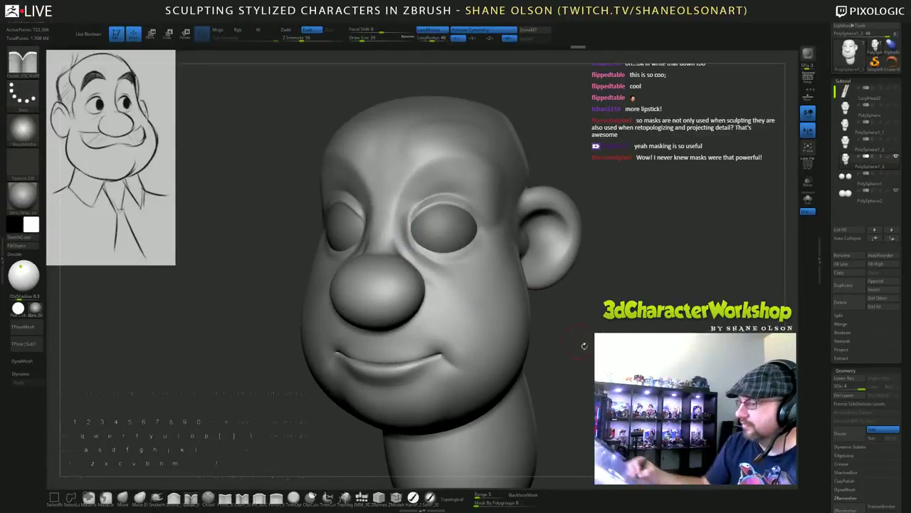
pyautogui.moveTo(427, 259); pyautogui.dragTo(482, 306, button='right')
pyautogui.moveTo(422, 257); pyautogui.dragTo(456, 279)
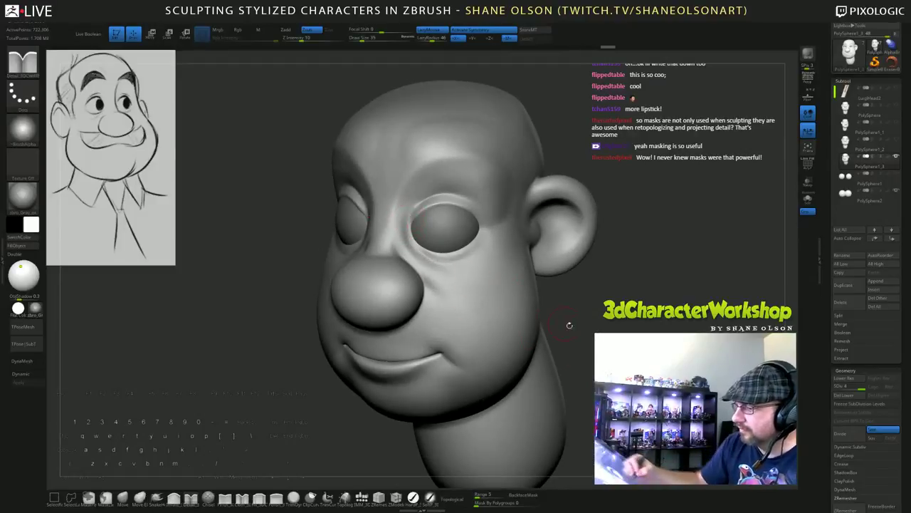
# Rework and smooth the fold between the inner eye corner, the lower lid and the side of the nose.
pyautogui.moveTo(570, 324); pyautogui.dragTo(517, 304)
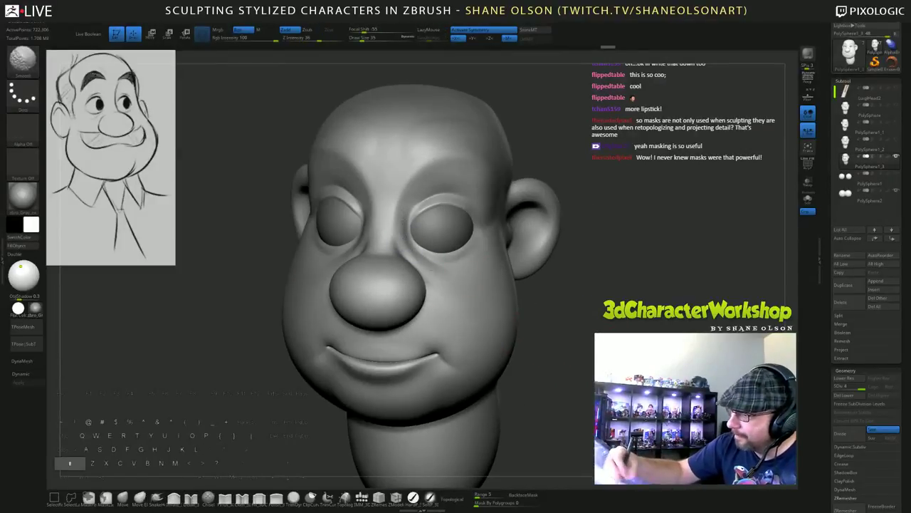
pyautogui.keyDown('shift'); pyautogui.moveTo(400, 250); pyautogui.dragTo(406, 255); pyautogui.keyUp('shift')
pyautogui.moveTo(524, 315)
pyautogui.mouseDown()
pyautogui.moveTo(583, 309)
pyautogui.moveTo(533, 302)
pyautogui.mouseUp()
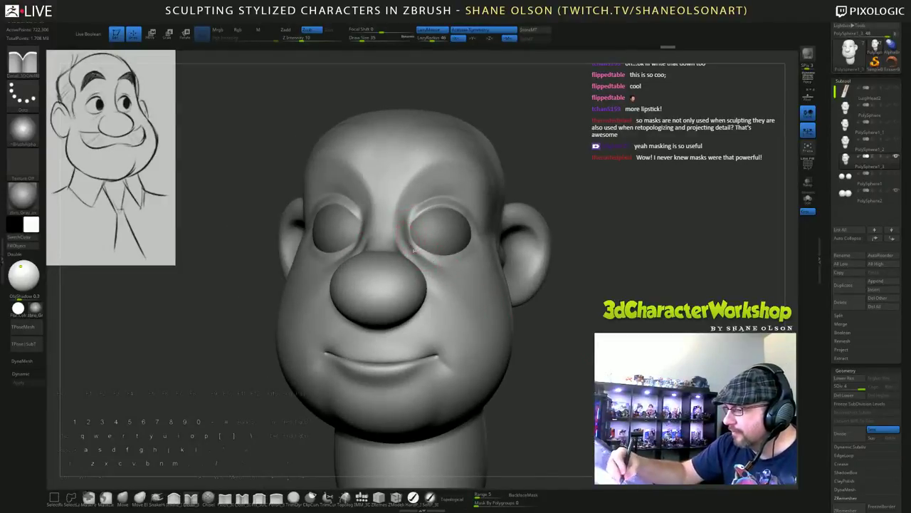
pyautogui.moveTo(542, 323)
pyautogui.mouseDown()
pyautogui.moveTo(595, 318)
pyautogui.moveTo(549, 313)
pyautogui.mouseUp()
pyautogui.keyDown('shift'); pyautogui.moveTo(403, 243); pyautogui.dragTo(414, 253); pyautogui.keyUp('shift')
pyautogui.moveTo(592, 350); pyautogui.dragTo(574, 355)
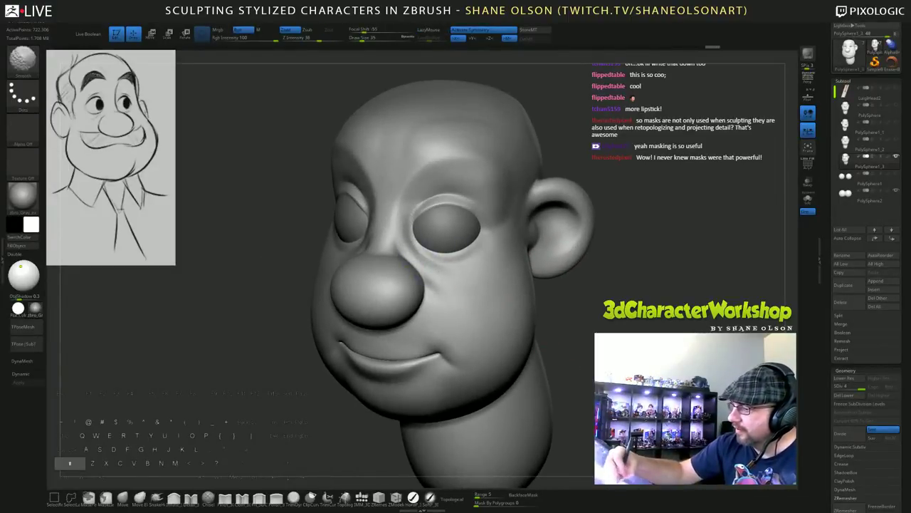
pyautogui.keyDown('shift'); pyautogui.moveTo(428, 270); pyautogui.dragTo(431, 276); pyautogui.keyUp('shift')
# Refine and smooth the inner ends of the upper eyelids where they meet the nose bridge.
pyautogui.moveTo(562, 351)
pyautogui.mouseDown()
pyautogui.moveTo(626, 341)
pyautogui.moveTo(580, 342)
pyautogui.moveTo(577, 392)
pyautogui.moveTo(585, 389)
pyautogui.mouseUp()
pyautogui.moveTo(421, 250); pyautogui.dragTo(418, 247, button='right')
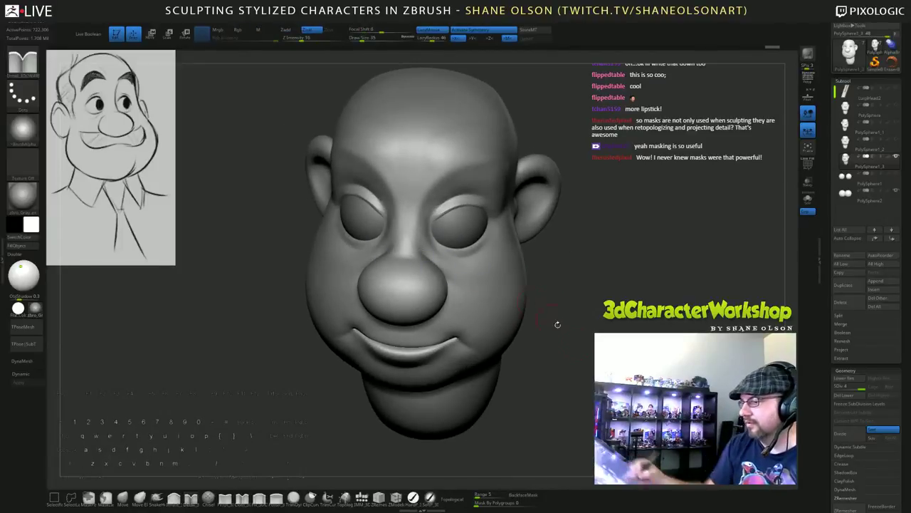
pyautogui.moveTo(557, 324)
pyautogui.keyDown('shift'); pyautogui.mouseDown()
pyautogui.moveTo(570, 308)
pyautogui.moveTo(608, 293)
pyautogui.moveTo(523, 293)
pyautogui.mouseUp(); pyautogui.keyUp('shift')
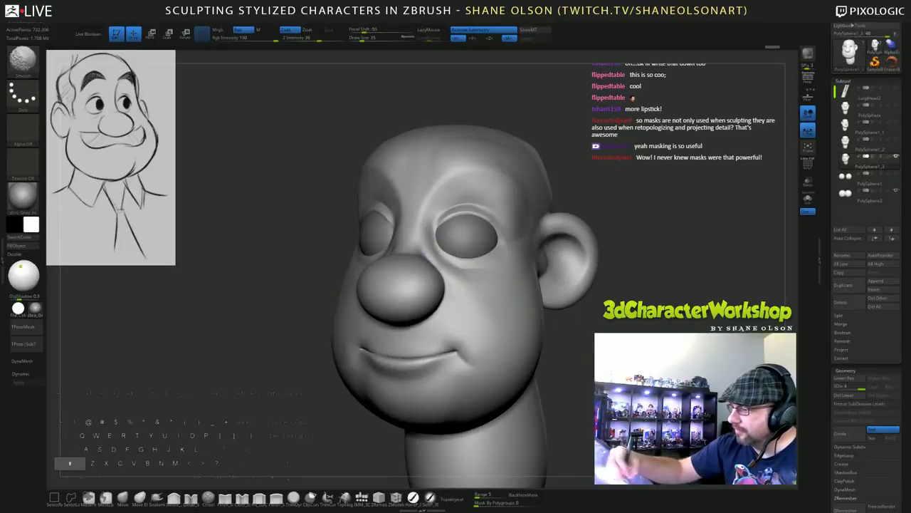
pyautogui.moveTo(570, 321); pyautogui.dragTo(600, 329)
pyautogui.scroll(4, 440, 229)
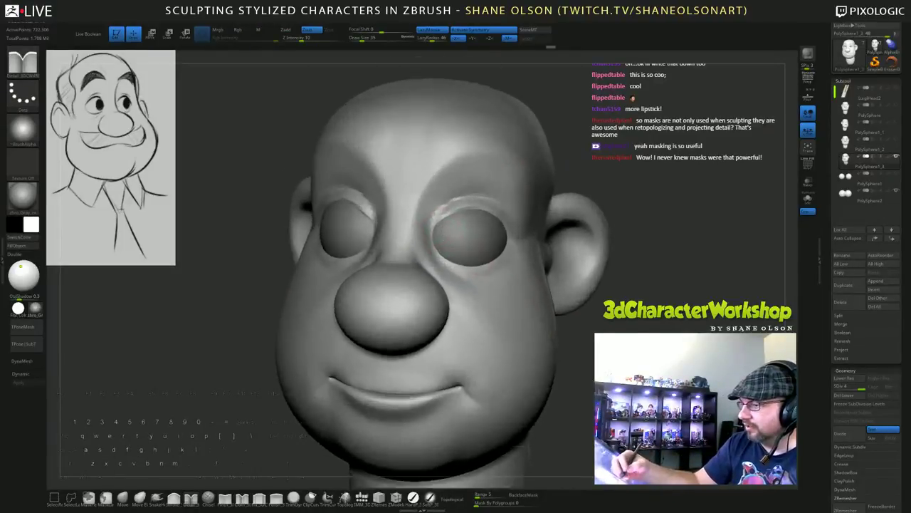
pyautogui.moveTo(440, 229); pyautogui.dragTo(446, 215, button='right')
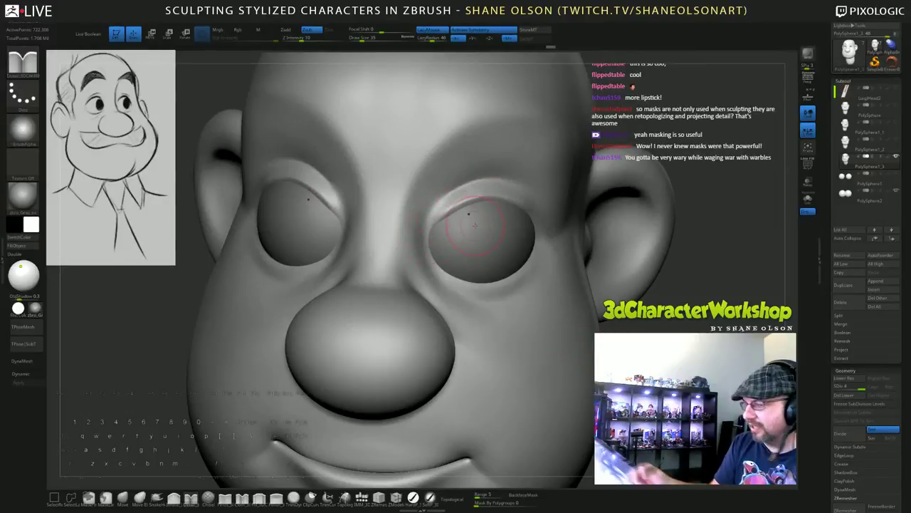
# Define the eyelid rims around the eyeballs with a finer detail brush at draw size 18.
pyautogui.click(227, 501)
pyautogui.press('s')
pyautogui.moveTo(474, 266); pyautogui.dragTo(470, 266)
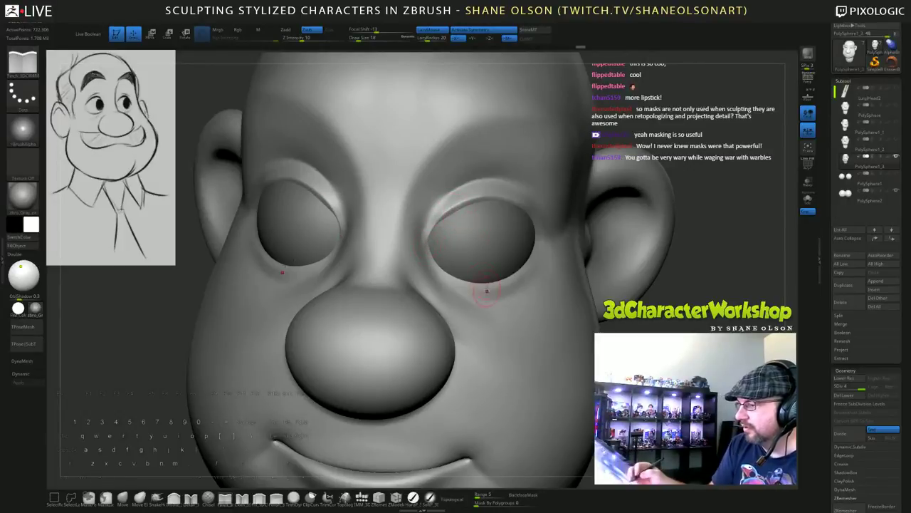
pyautogui.moveTo(488, 288); pyautogui.dragTo(474, 271, button='right')
# Fit the inner lid edge closely to the eyeball with the Move brush at draw size 31.
pyautogui.click(123, 497)
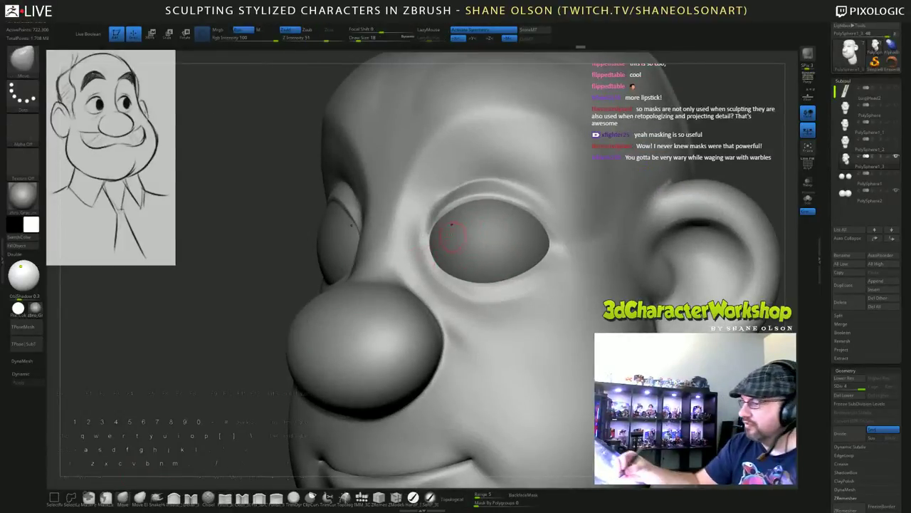
pyautogui.press('s')
pyautogui.moveTo(435, 234); pyautogui.dragTo(439, 233)
pyautogui.moveTo(435, 268); pyautogui.dragTo(415, 271, button='right')
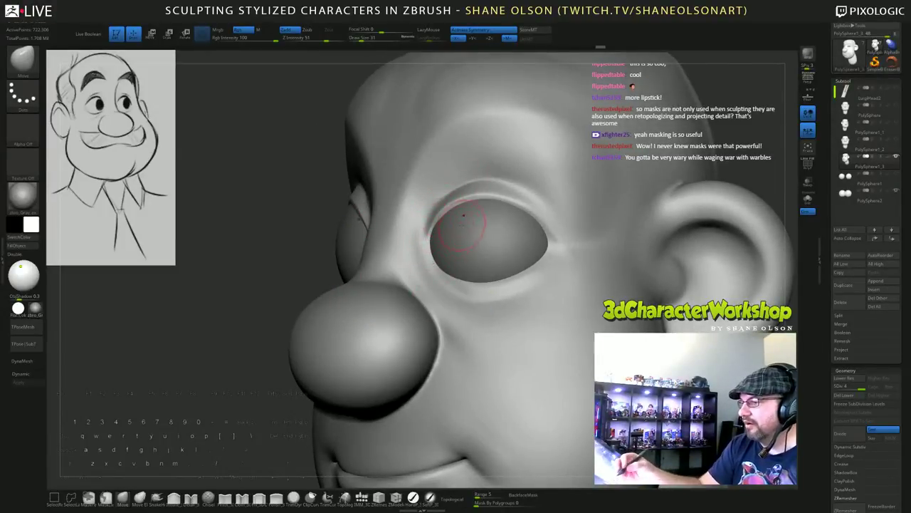
pyautogui.moveTo(464, 215); pyautogui.dragTo(432, 235, button='right')
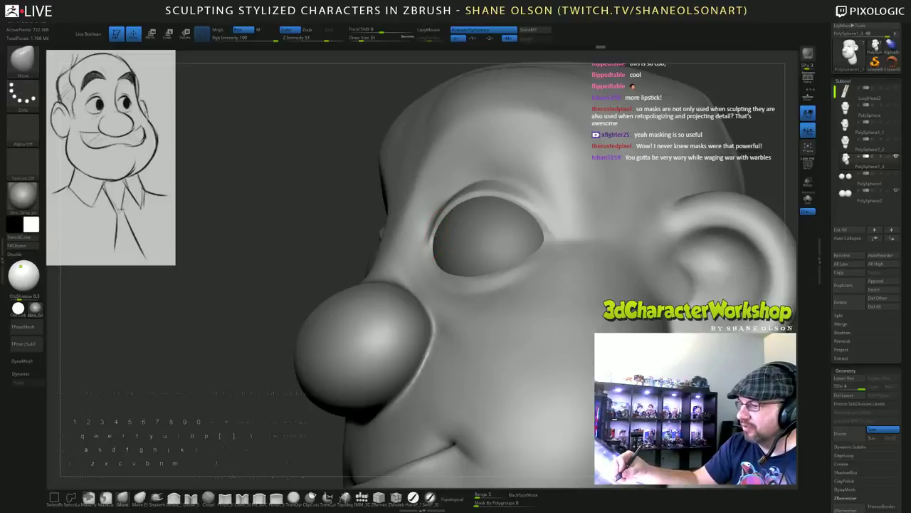
pyautogui.moveTo(456, 226); pyautogui.dragTo(478, 218, button='right')
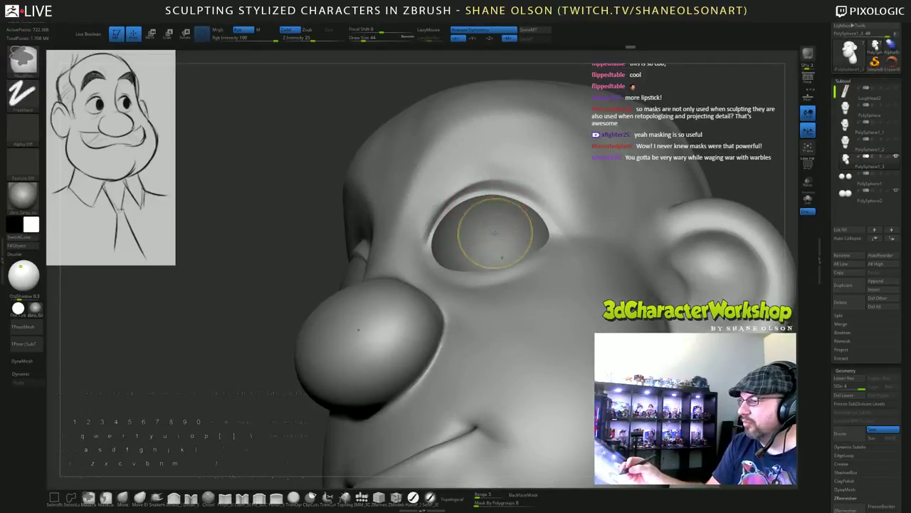
# Reshape the upper eyelid's curve from below with a larger Move brush.
pyautogui.moveTo(493, 234); pyautogui.dragTo(485, 214, button='right')
pyautogui.press(']')
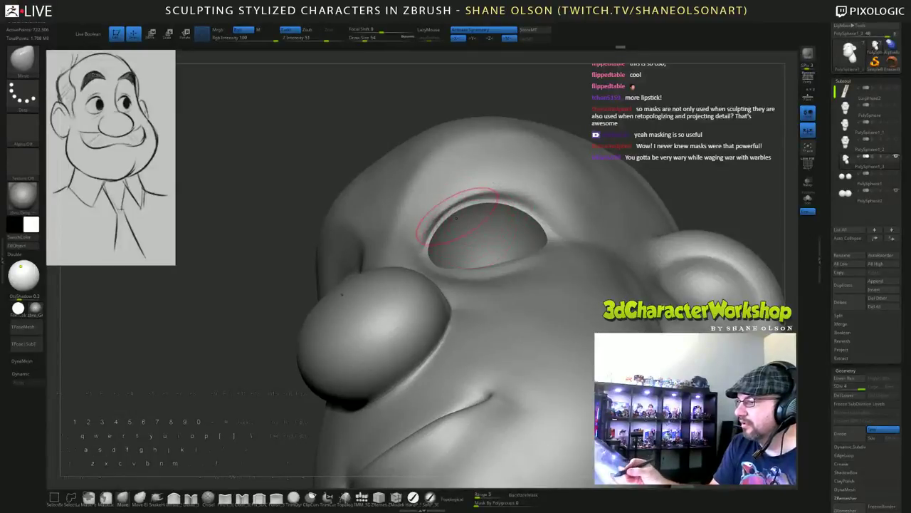
pyautogui.press('s')
pyautogui.moveTo(459, 218); pyautogui.dragTo(464, 218)
pyautogui.moveTo(464, 216); pyautogui.dragTo(491, 208)
pyautogui.moveTo(591, 139)
pyautogui.mouseDown(button='right')
pyautogui.moveTo(596, 202)
pyautogui.moveTo(569, 235)
pyautogui.moveTo(637, 264)
pyautogui.moveTo(559, 279)
pyautogui.moveTo(569, 297)
pyautogui.moveTo(651, 325)
pyautogui.mouseUp(button='right')
# Adjust the inner part of the upper eyelids with the Move brush at draw size 44.
pyautogui.press('s')
pyautogui.moveTo(650, 325); pyautogui.dragTo(645, 325)
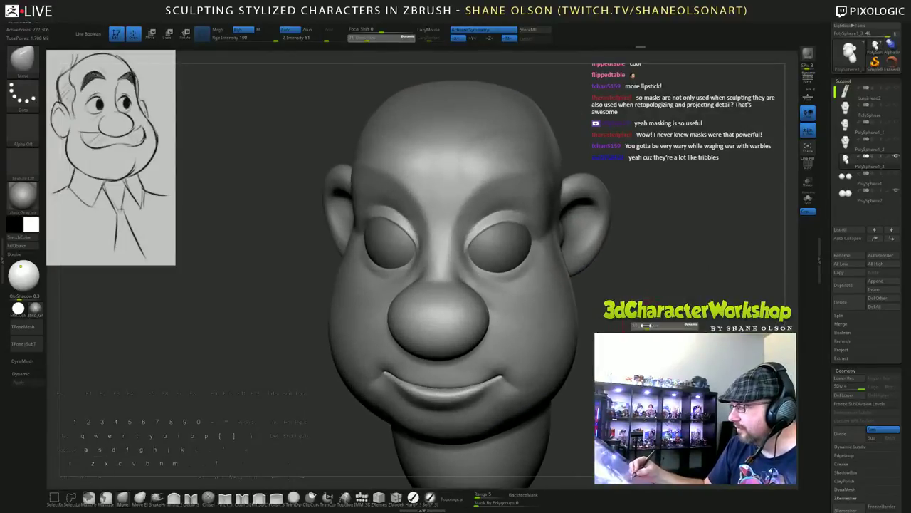
pyautogui.moveTo(645, 285)
pyautogui.mouseDown(button='right')
pyautogui.moveTo(634, 267)
pyautogui.moveTo(641, 313)
pyautogui.mouseUp(button='right')
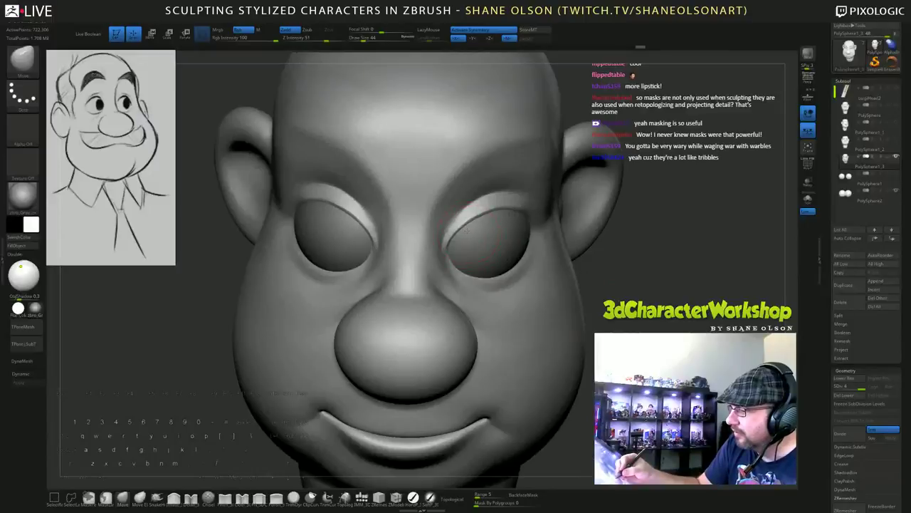
pyautogui.moveTo(467, 229); pyautogui.dragTo(462, 225)
pyautogui.keyDown('shift'); pyautogui.moveTo(669, 325); pyautogui.dragTo(669, 306); pyautogui.keyUp('shift')
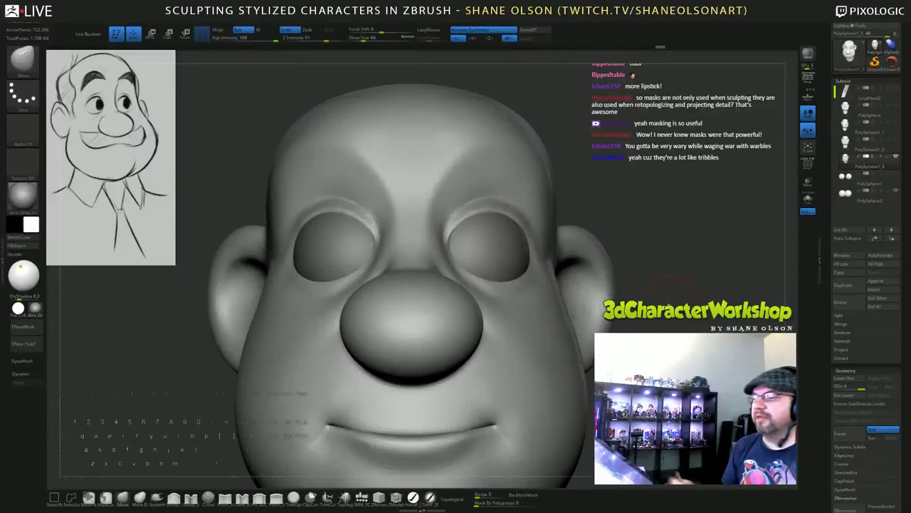
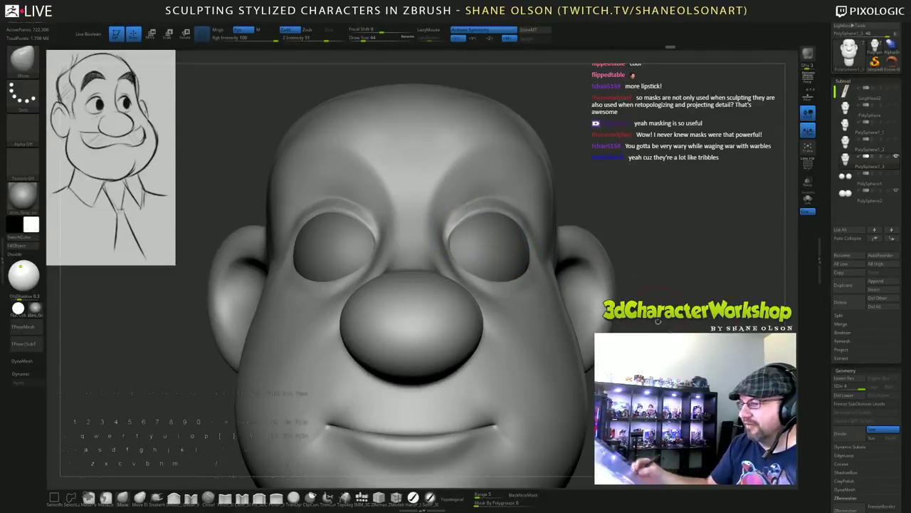
# Refine the upper eyelid rims above the eyeballs with a fine detail brush at draw size 33, smoothing the lid surface.
pyautogui.moveTo(658, 322)
pyautogui.mouseDown()
pyautogui.moveTo(619, 161)
pyautogui.moveTo(668, 212)
pyautogui.moveTo(648, 201)
pyautogui.moveTo(652, 191)
pyautogui.moveTo(620, 195)
pyautogui.mouseUp()
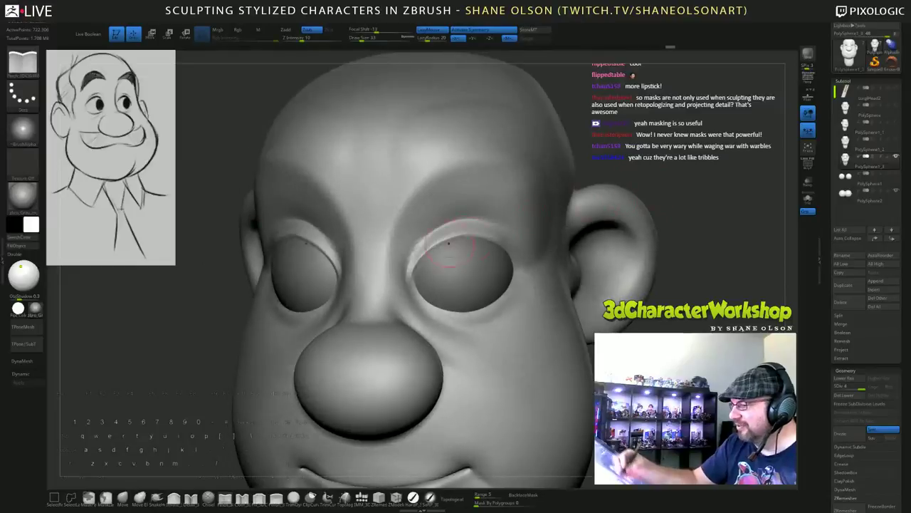
pyautogui.moveTo(670, 214); pyautogui.dragTo(621, 215)
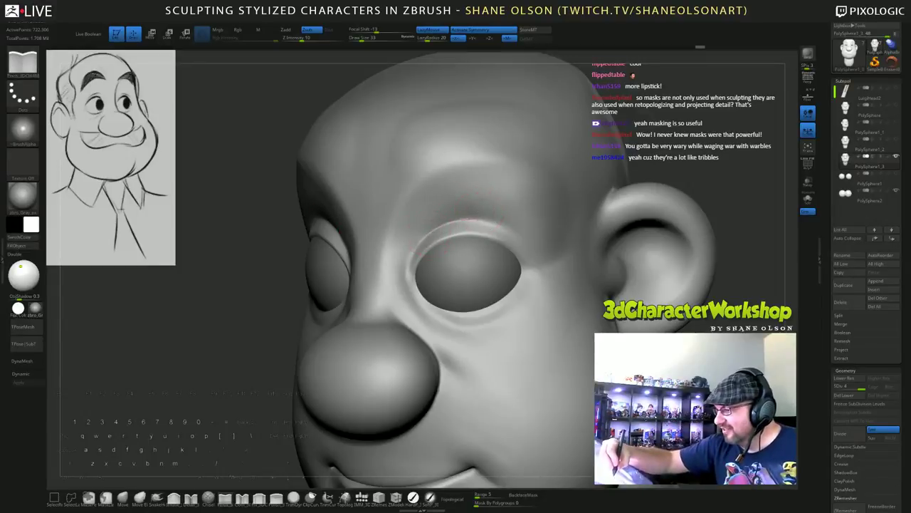
pyautogui.keyDown('shift'); pyautogui.moveTo(630, 219); pyautogui.dragTo(669, 222); pyautogui.keyUp('shift')
pyautogui.moveTo(654, 274)
pyautogui.keyDown('alt'); pyautogui.mouseDown()
pyautogui.moveTo(649, 233)
pyautogui.moveTo(630, 232)
pyautogui.mouseUp(); pyautogui.keyUp('alt')
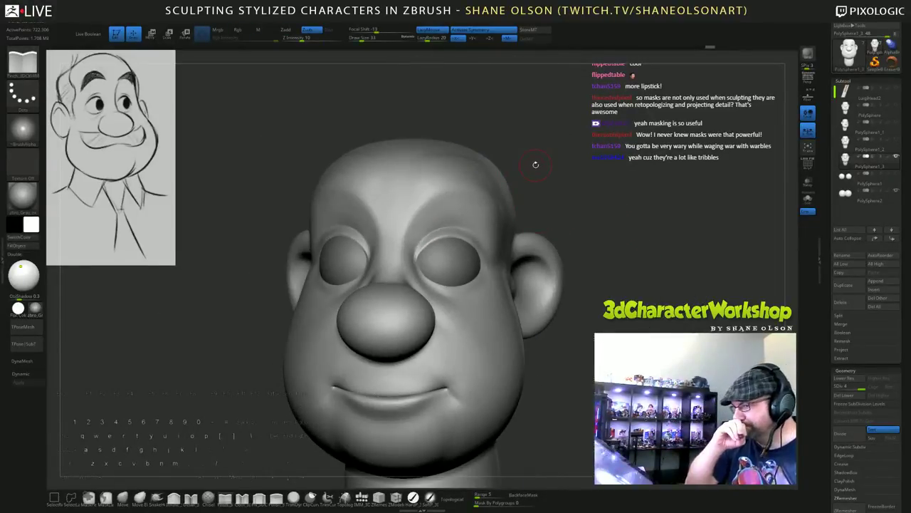
# Define the lower eyelid rims and inner eye corners with the same fine detail brush, smoothing the transition.
pyautogui.moveTo(535, 164)
pyautogui.mouseDown()
pyautogui.moveTo(534, 181)
pyautogui.moveTo(552, 184)
pyautogui.moveTo(537, 182)
pyautogui.mouseUp()
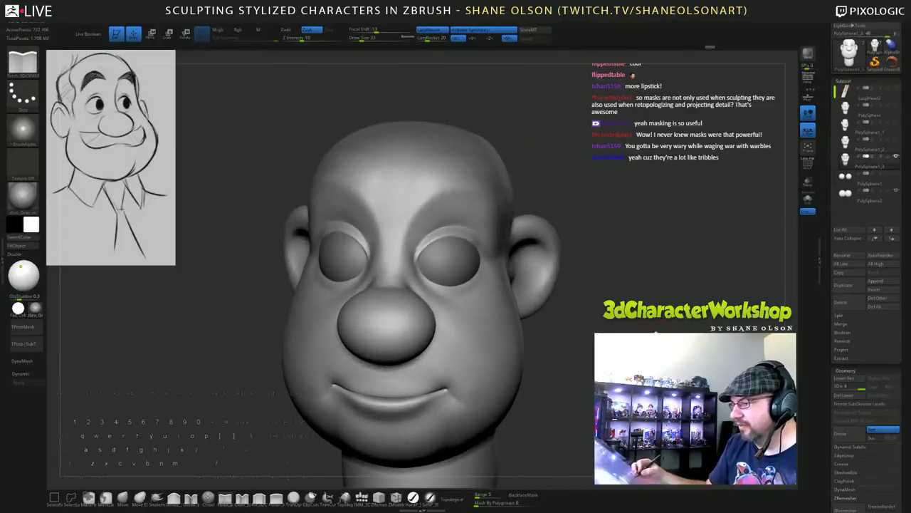
pyautogui.moveTo(568, 316)
pyautogui.mouseDown()
pyautogui.moveTo(539, 318)
pyautogui.moveTo(536, 370)
pyautogui.mouseUp()
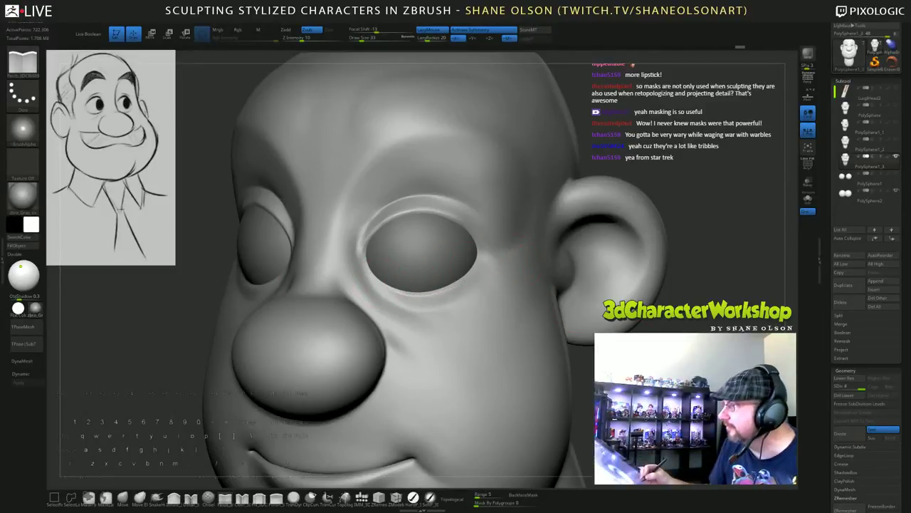
pyautogui.moveTo(588, 353)
pyautogui.mouseDown()
pyautogui.moveTo(568, 351)
pyautogui.moveTo(600, 349)
pyautogui.mouseUp()
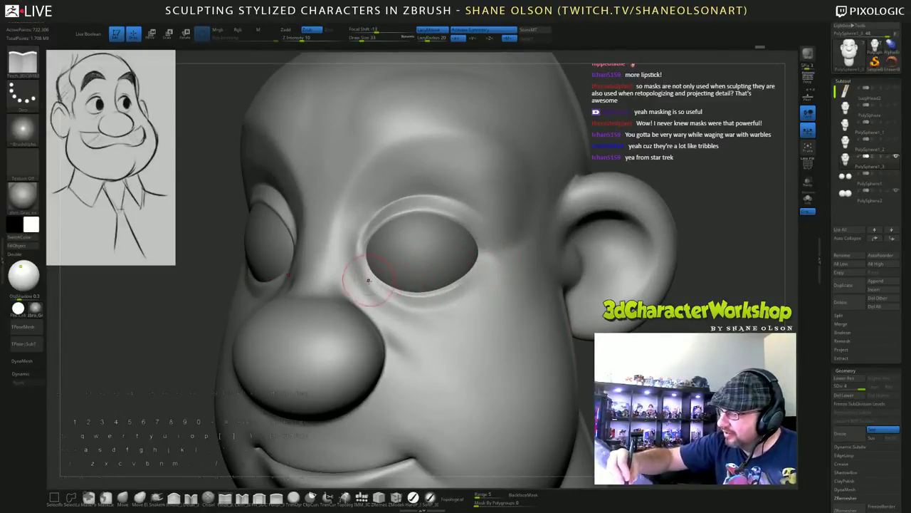
pyautogui.keyDown('shift'); pyautogui.moveTo(171, 321); pyautogui.dragTo(242, 321); pyautogui.keyUp('shift')
pyautogui.keyDown('alt'); pyautogui.moveTo(605, 427); pyautogui.dragTo(605, 384); pyautogui.keyUp('alt')
pyautogui.moveTo(606, 383); pyautogui.dragTo(630, 404)
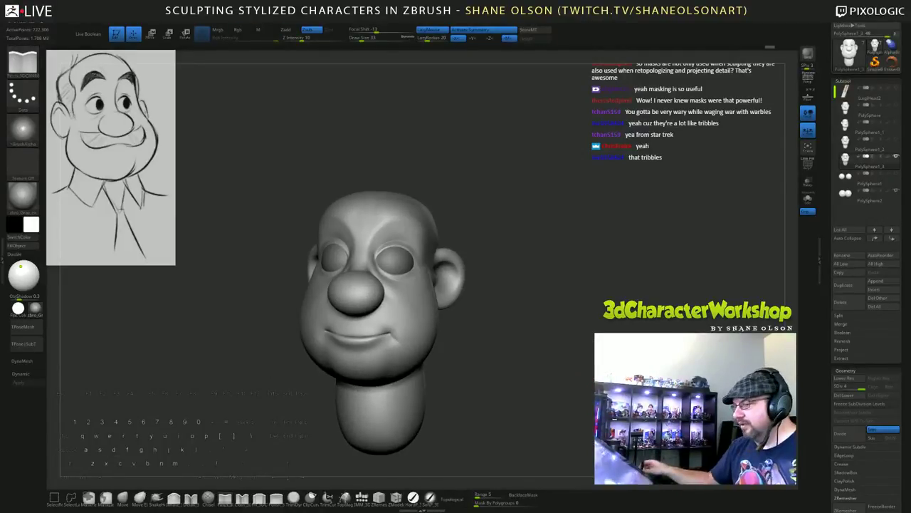
# Leave a front-view snapshot of the head on the canvas and place the live model beside it.
pyautogui.moveTo(580, 188)
pyautogui.mouseDown()
pyautogui.moveTo(569, 223)
pyautogui.moveTo(554, 199)
pyautogui.moveTo(545, 214)
pyautogui.moveTo(555, 213)
pyautogui.moveTo(535, 209)
pyautogui.moveTo(538, 195)
pyautogui.moveTo(545, 206)
pyautogui.moveTo(525, 204)
pyautogui.moveTo(663, 207)
pyautogui.mouseUp()
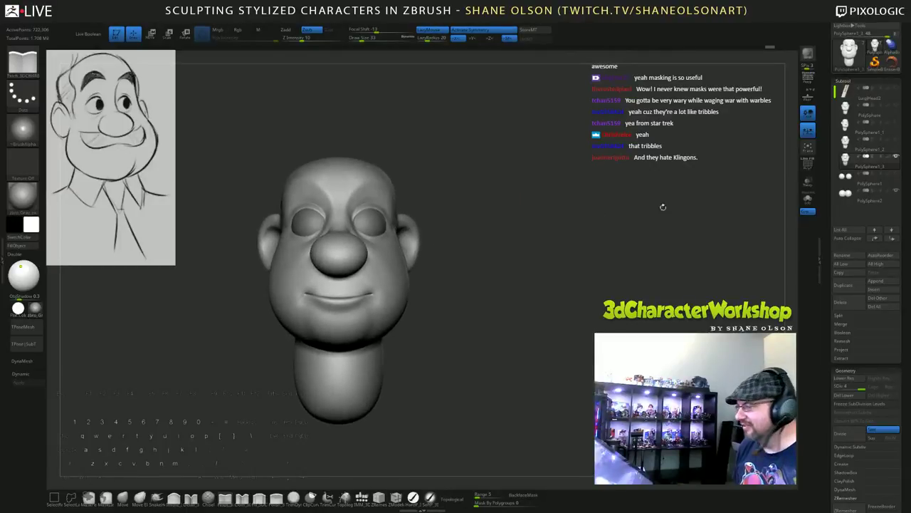
pyautogui.keyDown('alt'); pyautogui.moveTo(588, 186); pyautogui.dragTo(576, 185); pyautogui.keyUp('alt')
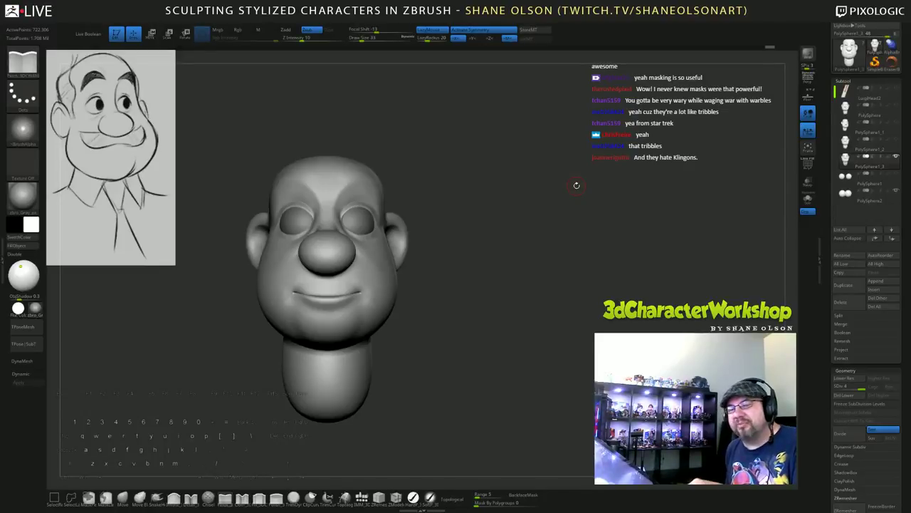
pyautogui.press('shift')
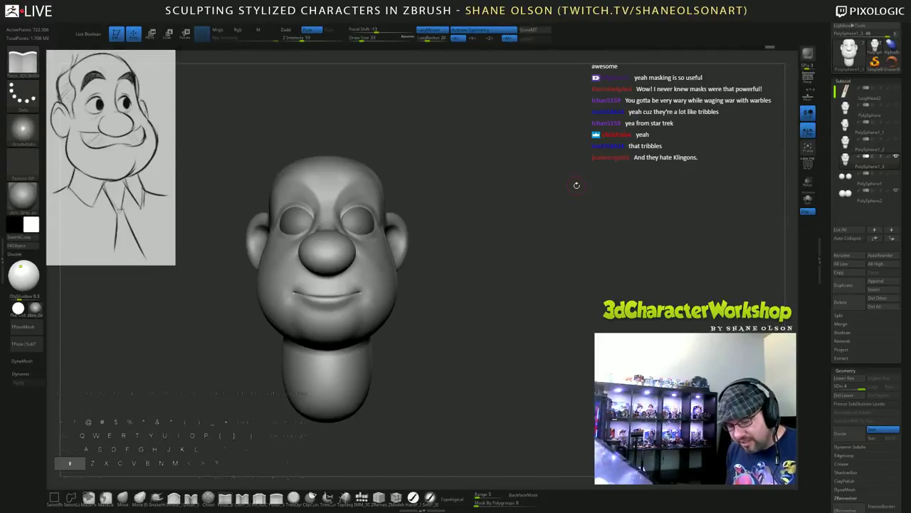
pyautogui.hotkey('shift', 's')
pyautogui.keyDown('alt'); pyautogui.moveTo(484, 223); pyautogui.dragTo(693, 215); pyautogui.keyUp('alt')
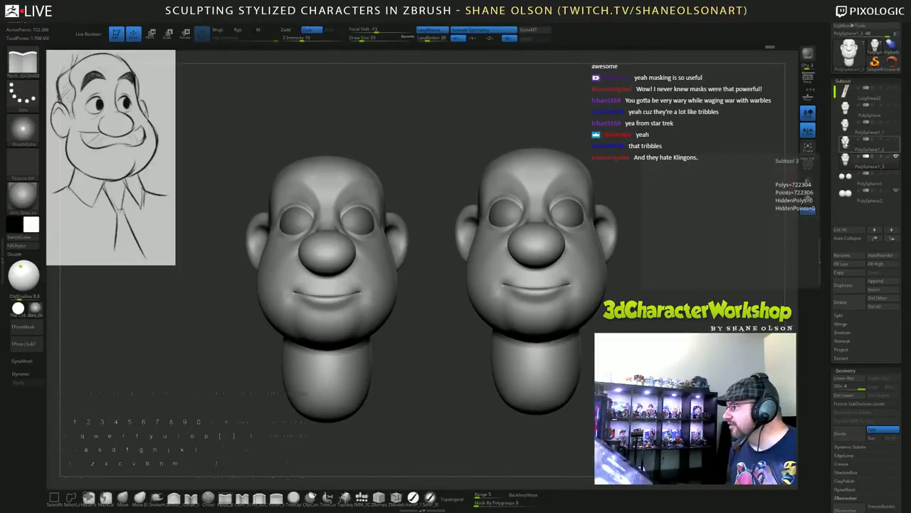
# Show the previous head version with its original eyes beside the snapshot for comparison, and reselect the latest head subtool.
pyautogui.click(844, 142)
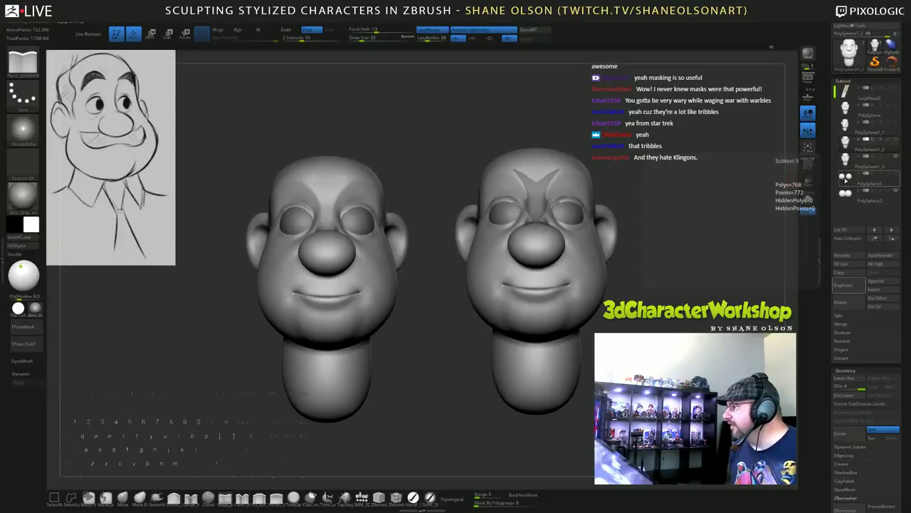
pyautogui.click(847, 180)
pyautogui.click(896, 157)
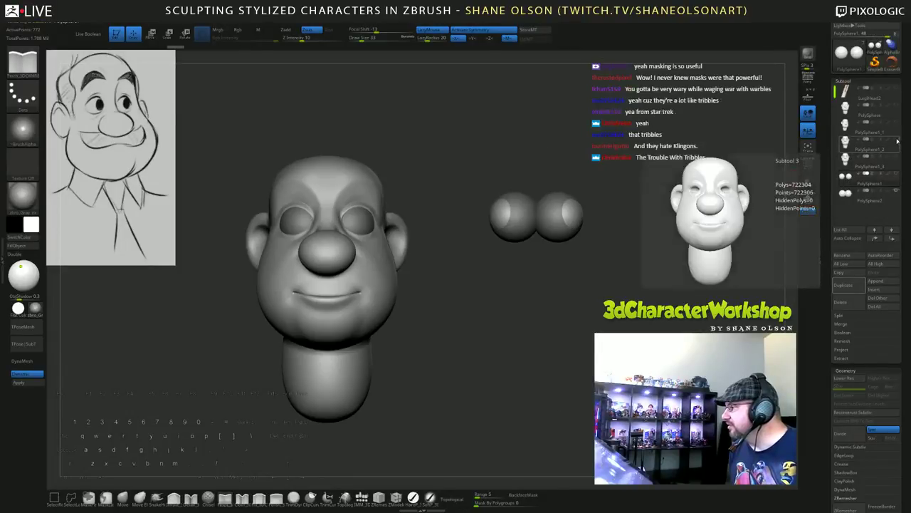
pyautogui.click(898, 141)
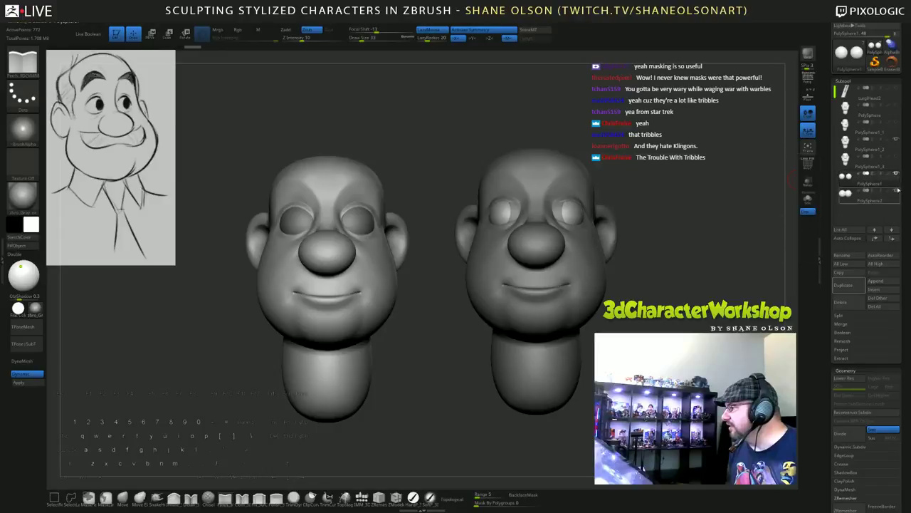
pyautogui.moveTo(672, 198)
pyautogui.keyDown('alt'); pyautogui.mouseDown()
pyautogui.moveTo(641, 211)
pyautogui.moveTo(680, 208)
pyautogui.mouseUp(); pyautogui.keyUp('alt')
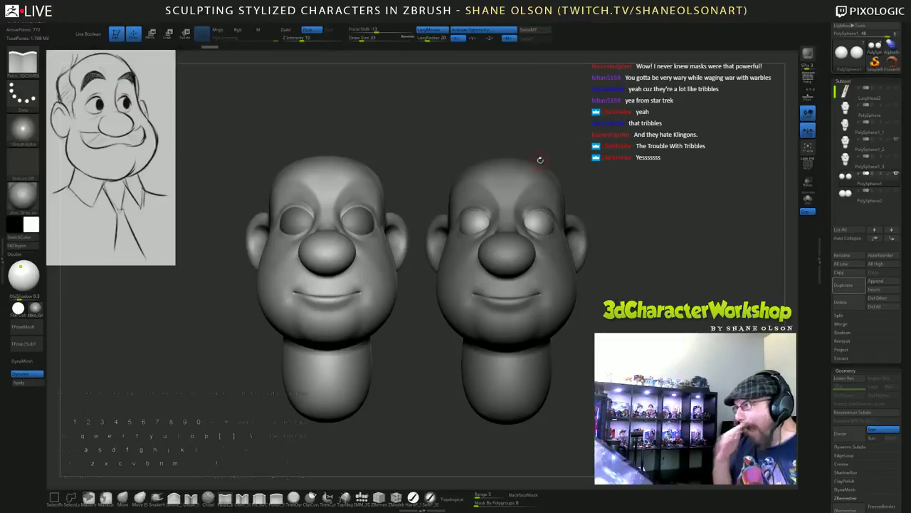
pyautogui.moveTo(667, 204); pyautogui.dragTo(684, 195)
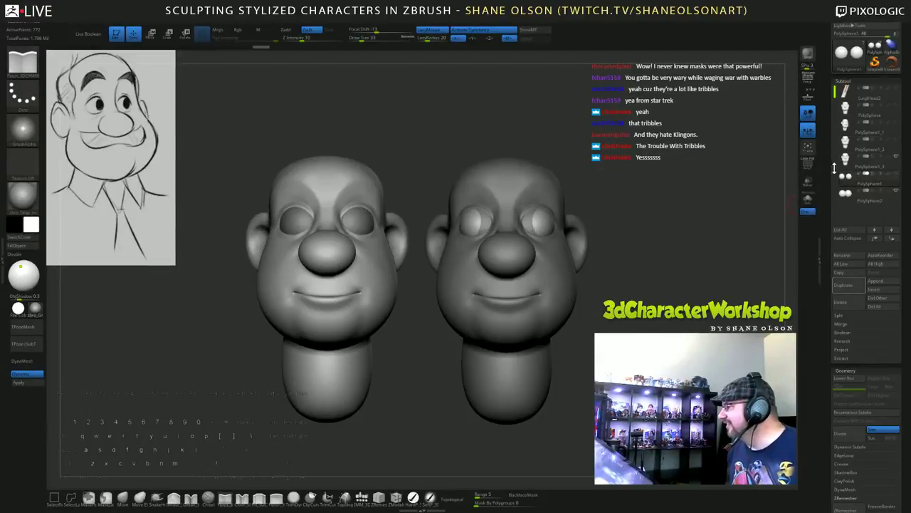
pyautogui.click(869, 161)
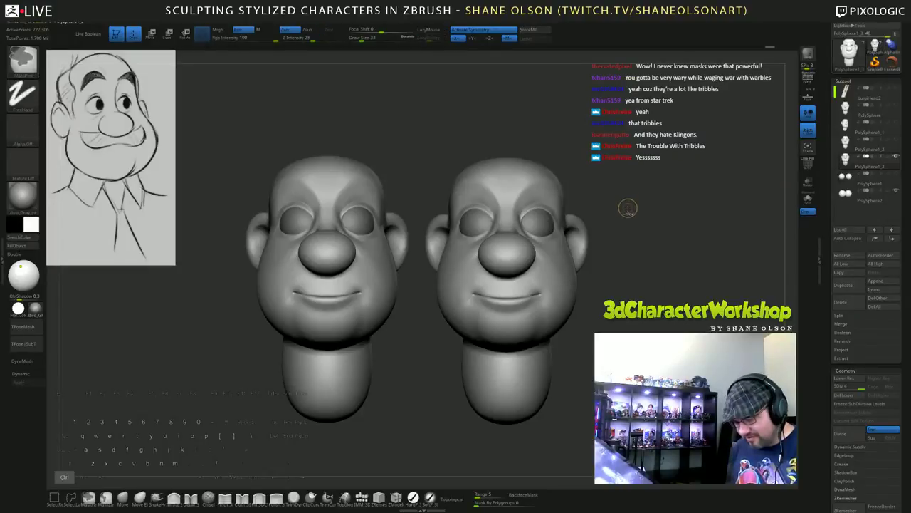
# Clear the snapshot from the canvas and smooth the skin beside the outer eye corners.
pyautogui.hotkey('ctrl', 'n')
pyautogui.moveTo(650, 218)
pyautogui.keyDown('alt'); pyautogui.mouseDown()
pyautogui.moveTo(624, 215)
pyautogui.moveTo(587, 289)
pyautogui.moveTo(649, 289)
pyautogui.moveTo(611, 232)
pyautogui.moveTo(664, 304)
pyautogui.moveTo(659, 279)
pyautogui.mouseUp(); pyautogui.keyUp('alt')
pyautogui.keyDown('alt'); pyautogui.moveTo(659, 278); pyautogui.dragTo(615, 297); pyautogui.keyUp('alt')
pyautogui.press('shift')
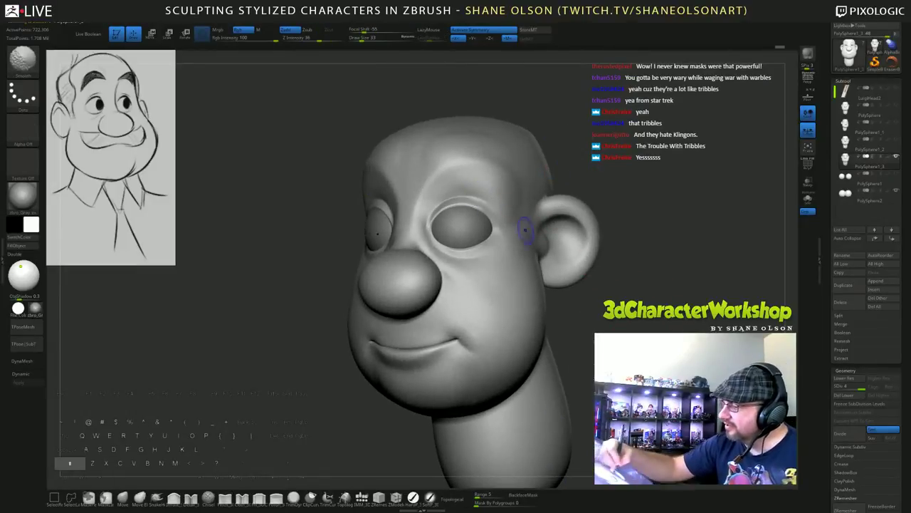
pyautogui.moveTo(621, 245)
pyautogui.mouseDown()
pyautogui.moveTo(701, 242)
pyautogui.moveTo(680, 207)
pyautogui.moveTo(682, 189)
pyautogui.moveTo(709, 188)
pyautogui.moveTo(669, 190)
pyautogui.moveTo(672, 225)
pyautogui.moveTo(672, 214)
pyautogui.moveTo(694, 219)
pyautogui.moveTo(688, 241)
pyautogui.moveTo(677, 245)
pyautogui.moveTo(676, 325)
pyautogui.moveTo(655, 326)
pyautogui.moveTo(640, 346)
pyautogui.moveTo(649, 334)
pyautogui.moveTo(641, 323)
pyautogui.moveTo(639, 332)
pyautogui.mouseUp()
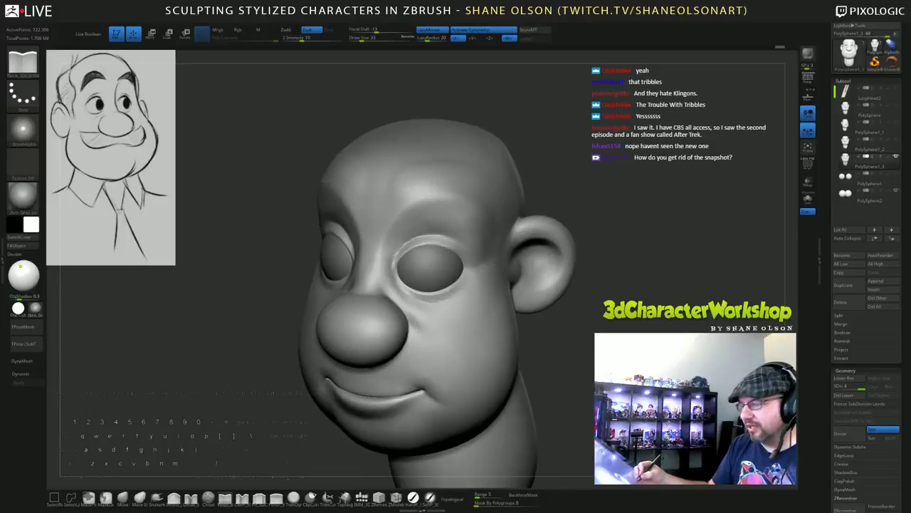
# Leave front and side snapshots of the head on the canvas next to a three-quarter view of the live model.
pyautogui.click(344, 497)
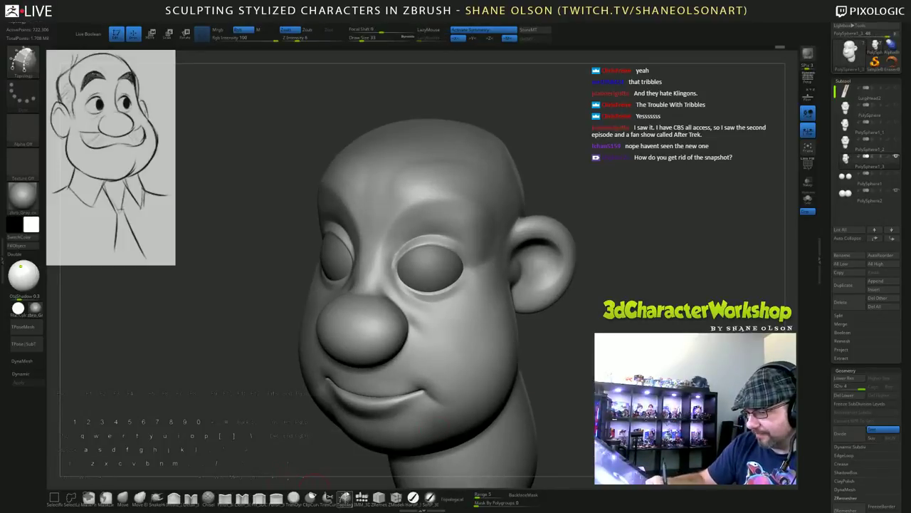
pyautogui.keyDown('alt'); pyautogui.moveTo(676, 303); pyautogui.dragTo(640, 324); pyautogui.keyUp('alt')
pyautogui.moveTo(640, 324); pyautogui.dragTo(640, 329)
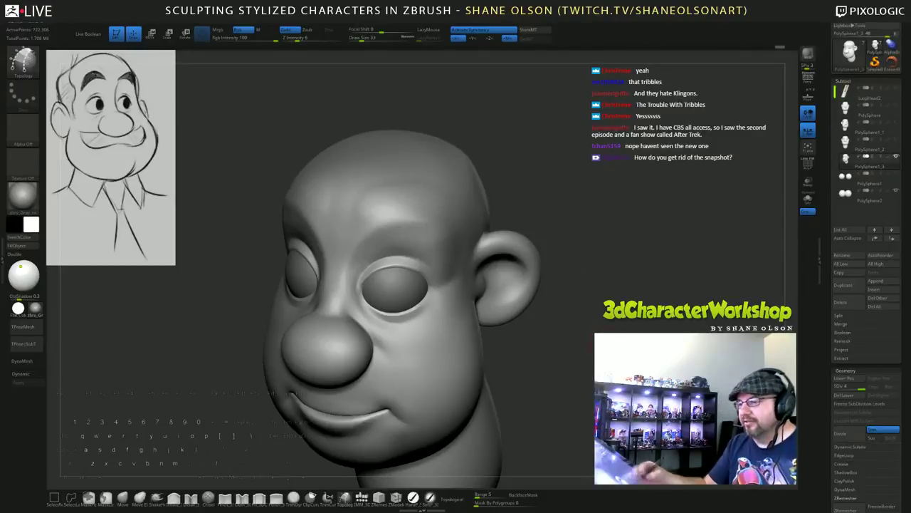
pyautogui.keyDown('alt'); pyautogui.moveTo(605, 391); pyautogui.dragTo(613, 319); pyautogui.keyUp('alt')
pyautogui.moveTo(627, 356)
pyautogui.keyDown('alt'); pyautogui.mouseDown()
pyautogui.moveTo(521, 311)
pyautogui.moveTo(546, 348)
pyautogui.moveTo(551, 341)
pyautogui.moveTo(549, 354)
pyautogui.moveTo(561, 349)
pyautogui.moveTo(558, 374)
pyautogui.mouseUp(); pyautogui.keyUp('alt')
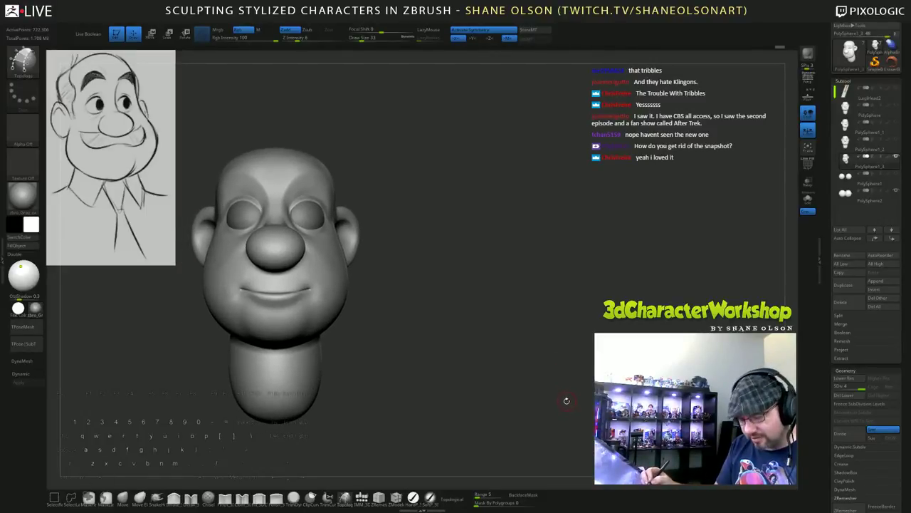
pyautogui.moveTo(567, 401)
pyautogui.mouseDown()
pyautogui.moveTo(506, 354)
pyautogui.moveTo(647, 335)
pyautogui.mouseUp()
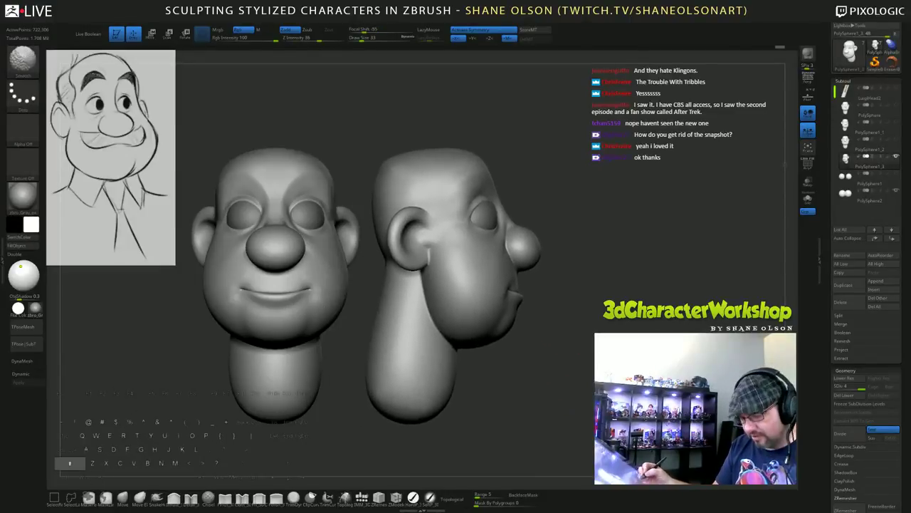
pyautogui.hotkey('shift', 's')
pyautogui.moveTo(541, 370)
pyautogui.keyDown('alt'); pyautogui.mouseDown()
pyautogui.moveTo(645, 370)
pyautogui.moveTo(531, 370)
pyautogui.moveTo(521, 384)
pyautogui.moveTo(550, 382)
pyautogui.moveTo(539, 399)
pyautogui.moveTo(580, 399)
pyautogui.moveTo(530, 406)
pyautogui.moveTo(545, 418)
pyautogui.moveTo(536, 408)
pyautogui.mouseUp(); pyautogui.keyUp('alt')
# Turn on perspective and clear all snapshots from the canvas.
pyautogui.press('p')
pyautogui.press('ctrl')
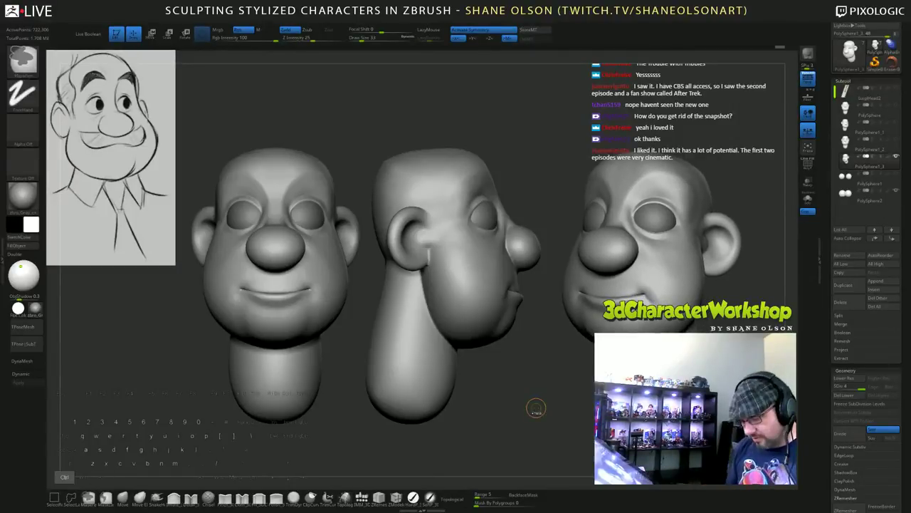
pyautogui.hotkey('ctrl', 'n')
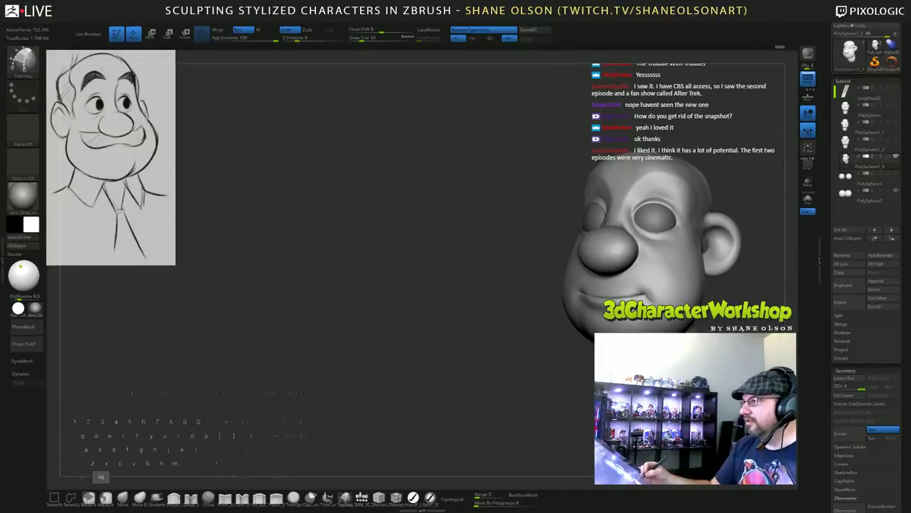
# Lower the head to subdivision level 2 and adjust its overall proportions with the Move brush at draw size 223.
pyautogui.moveTo(535, 406)
pyautogui.mouseDown()
pyautogui.moveTo(589, 364)
pyautogui.moveTo(592, 326)
pyautogui.moveTo(592, 336)
pyautogui.mouseUp()
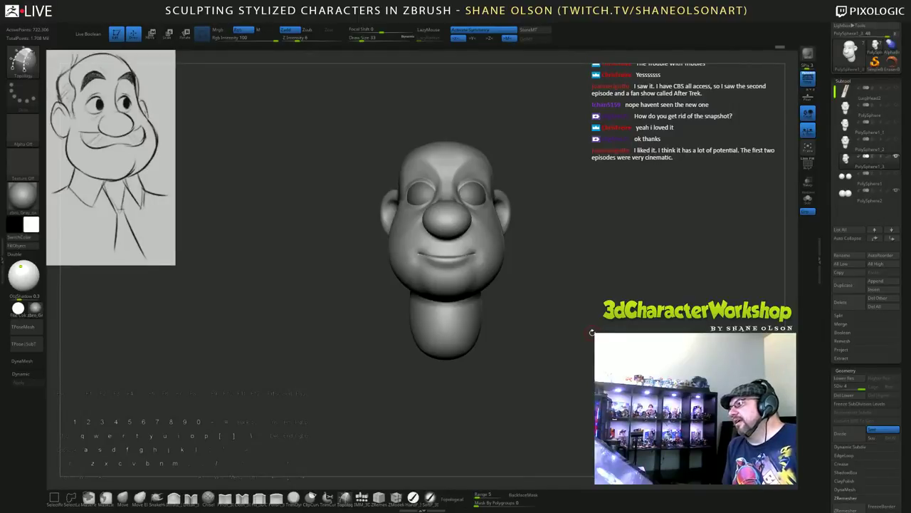
pyautogui.moveTo(583, 330); pyautogui.dragTo(572, 332)
pyautogui.moveTo(558, 288); pyautogui.dragTo(574, 328)
pyautogui.click(128, 498)
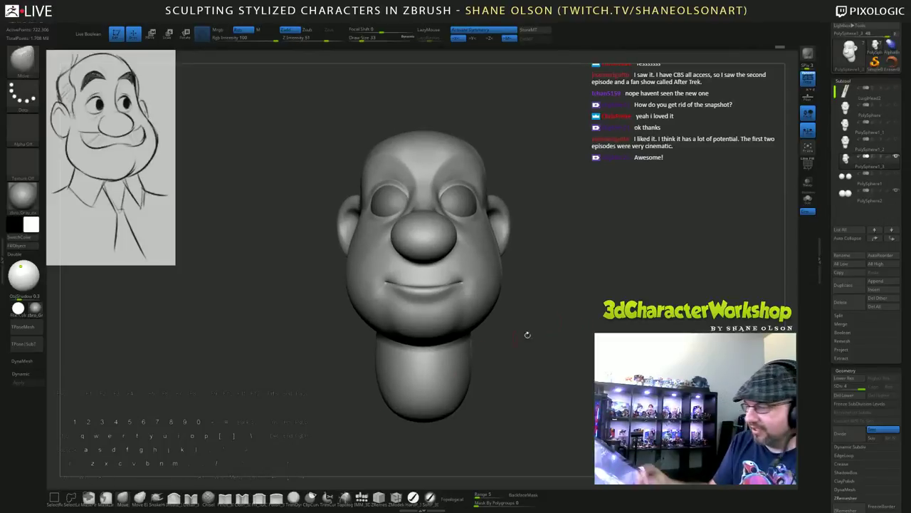
pyautogui.press('s')
pyautogui.moveTo(565, 330); pyautogui.dragTo(557, 324)
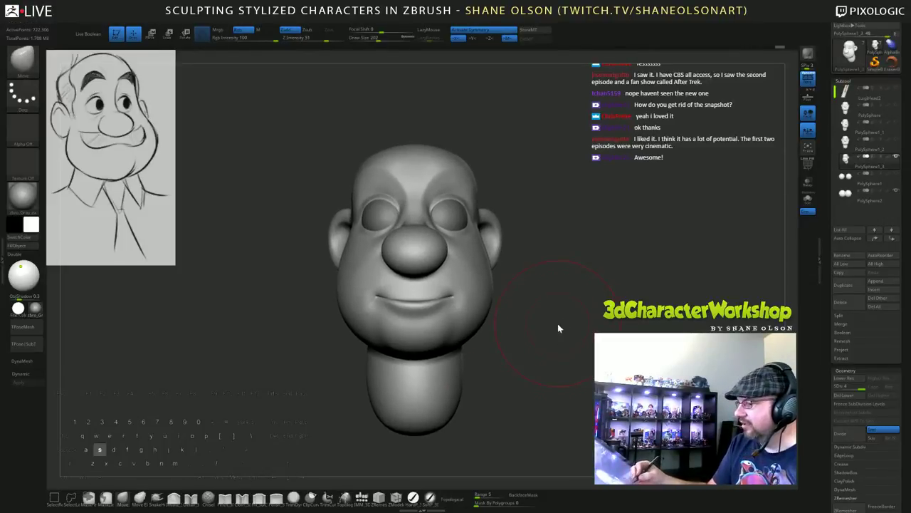
pyautogui.press('shift')
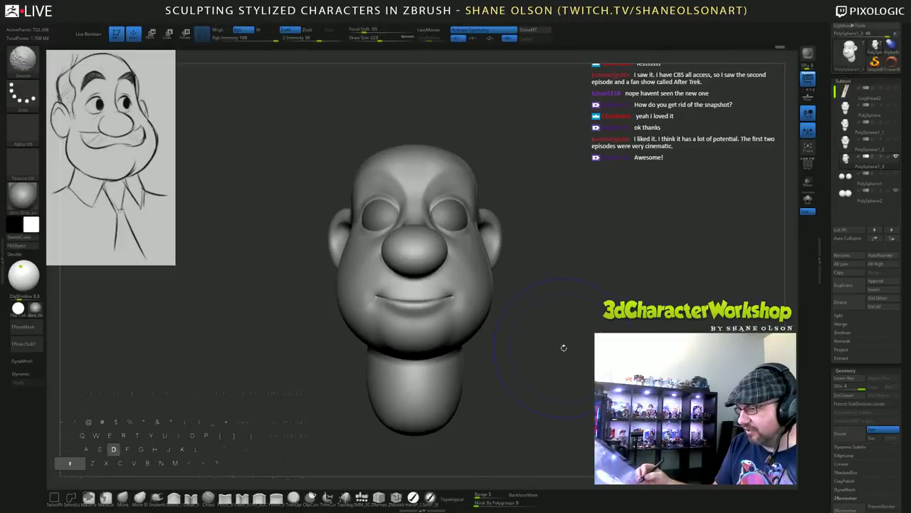
pyautogui.moveTo(563, 347)
pyautogui.mouseDown()
pyautogui.moveTo(553, 335)
pyautogui.moveTo(516, 332)
pyautogui.moveTo(595, 333)
pyautogui.mouseUp()
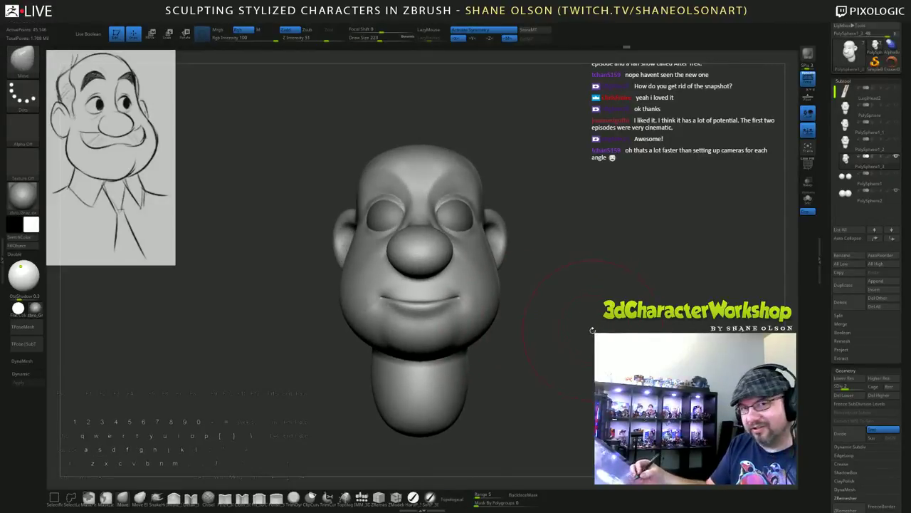
# Fine-tune the head's silhouette with the Move brush at draw size 120 and return to subdivision level 4.
pyautogui.press('s')
pyautogui.keyDown('alt'); pyautogui.moveTo(595, 327); pyautogui.dragTo(596, 328); pyautogui.keyUp('alt')
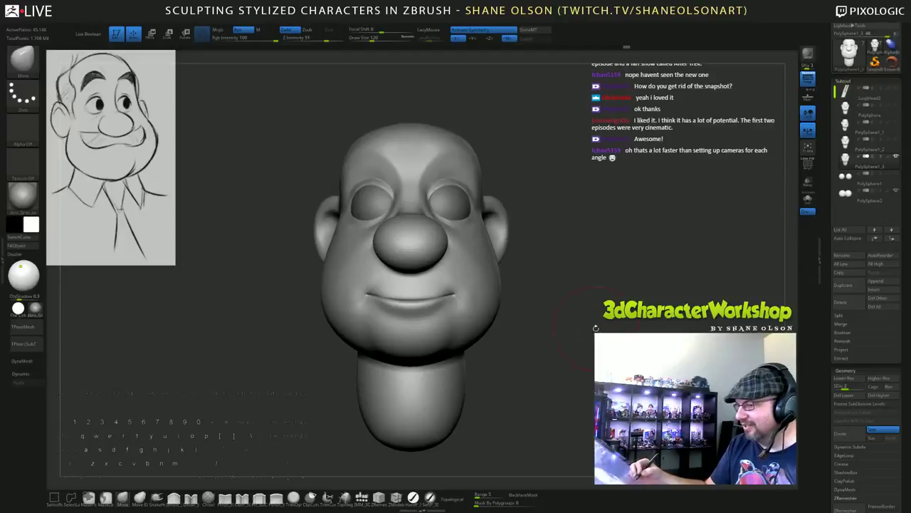
pyautogui.press('d')
pyautogui.press('d')
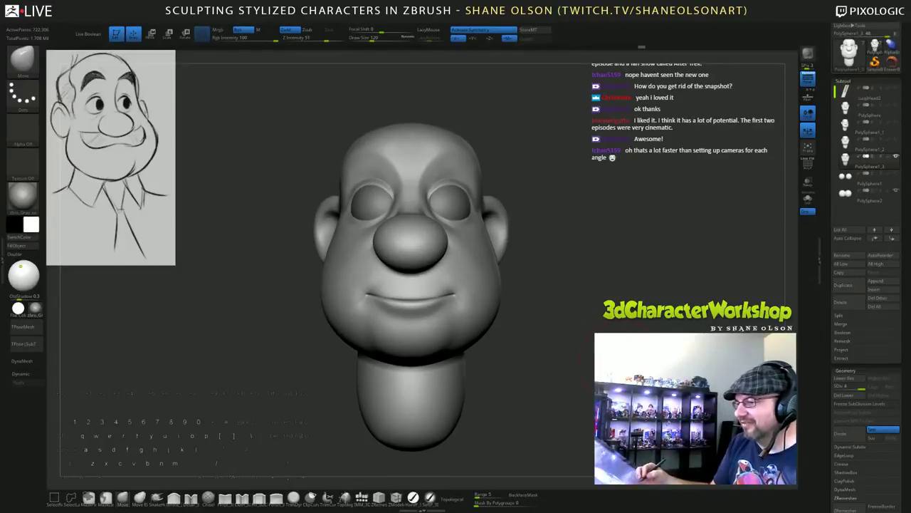
# Reshape and smooth the brow area above and between the eyes, using the Move brush at draw size 56.
pyautogui.moveTo(634, 373); pyautogui.dragTo(671, 378)
pyautogui.keyDown('alt'); pyautogui.moveTo(604, 248); pyautogui.dragTo(613, 279); pyautogui.keyUp('alt')
pyautogui.press('s')
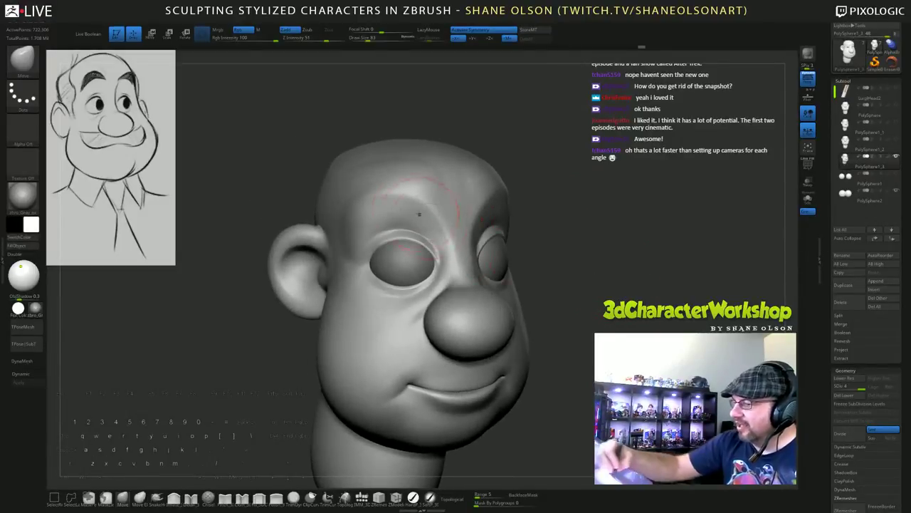
pyautogui.press('shift')
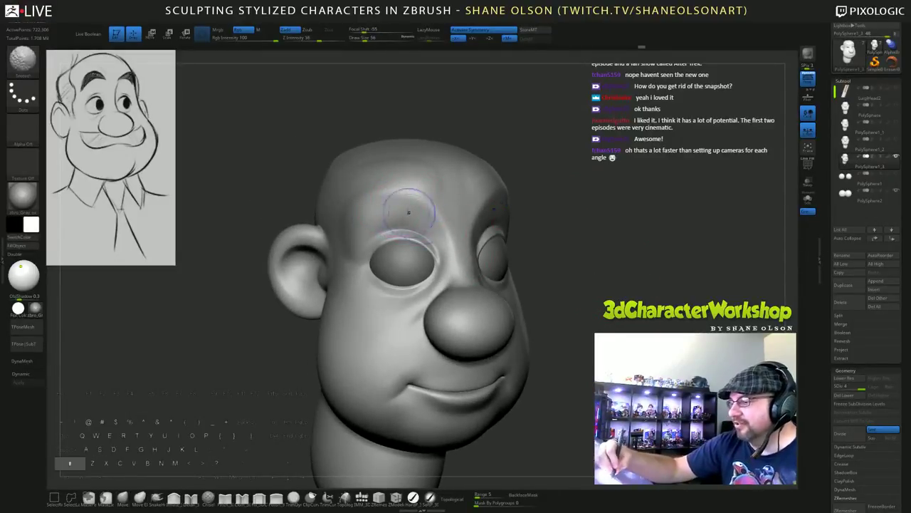
pyautogui.moveTo(522, 252)
pyautogui.mouseDown()
pyautogui.moveTo(478, 208)
pyautogui.moveTo(488, 195)
pyautogui.moveTo(519, 198)
pyautogui.moveTo(517, 224)
pyautogui.mouseUp()
pyautogui.press('shift')
pyautogui.moveTo(620, 214)
pyautogui.mouseDown()
pyautogui.moveTo(655, 213)
pyautogui.moveTo(652, 203)
pyautogui.moveTo(701, 217)
pyautogui.moveTo(648, 210)
pyautogui.moveTo(666, 235)
pyautogui.mouseUp()
pyautogui.press('shift')
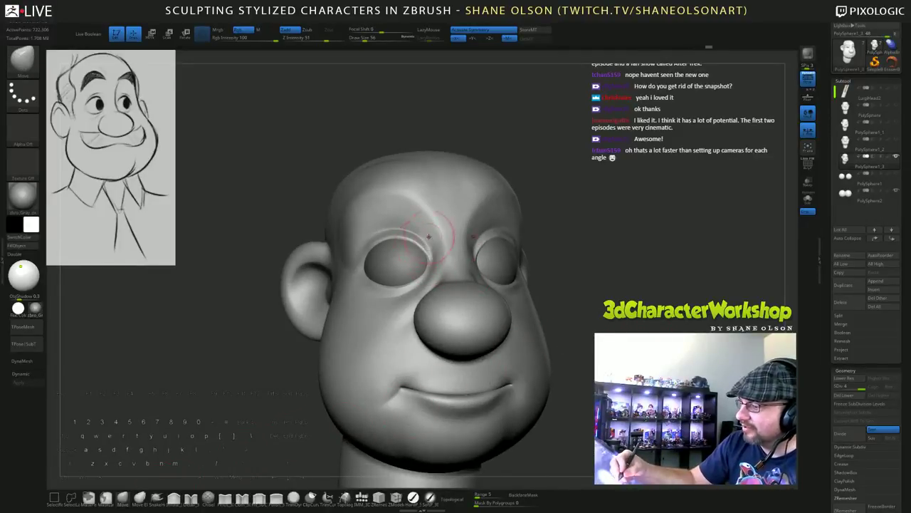
# Frame the face in close-up and choose the Topology brush for building the eyebrows.
pyautogui.keyDown('shift'); pyautogui.moveTo(641, 235); pyautogui.dragTo(625, 217); pyautogui.keyUp('shift')
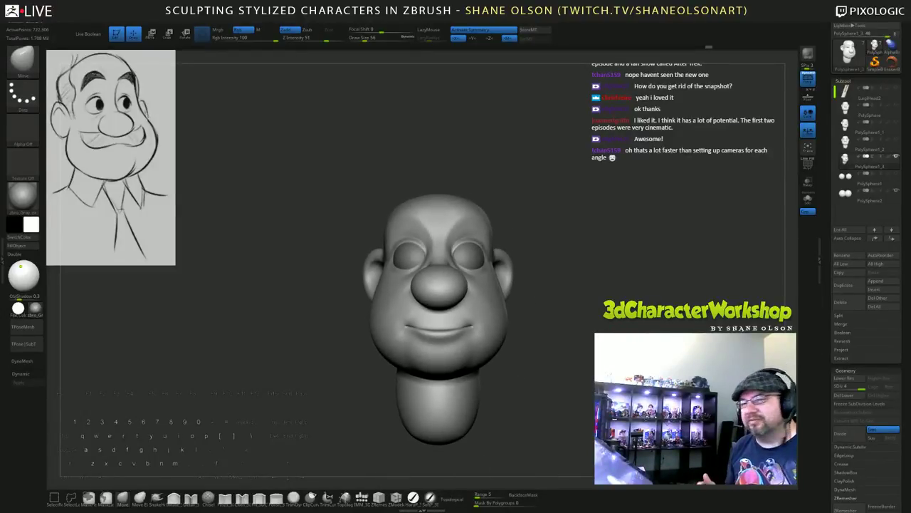
pyautogui.keyDown('alt'); pyautogui.moveTo(588, 263); pyautogui.dragTo(599, 290); pyautogui.keyUp('alt')
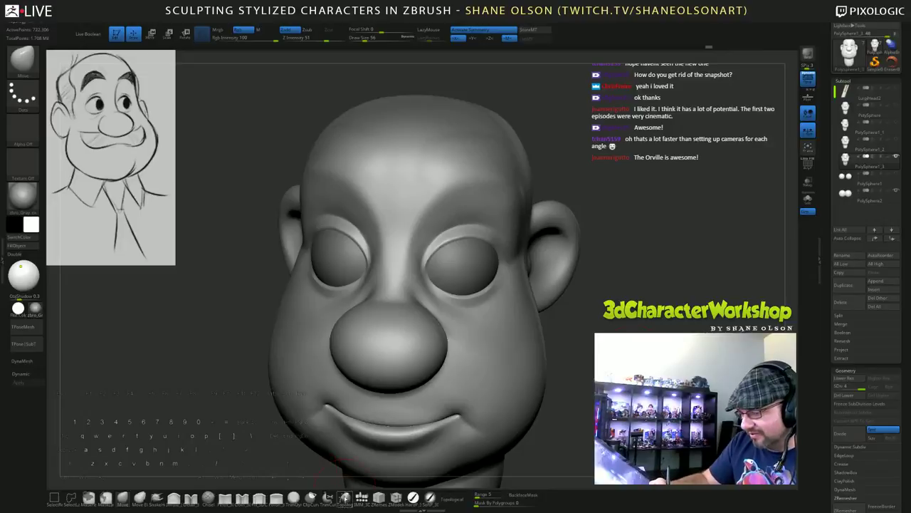
pyautogui.click(344, 498)
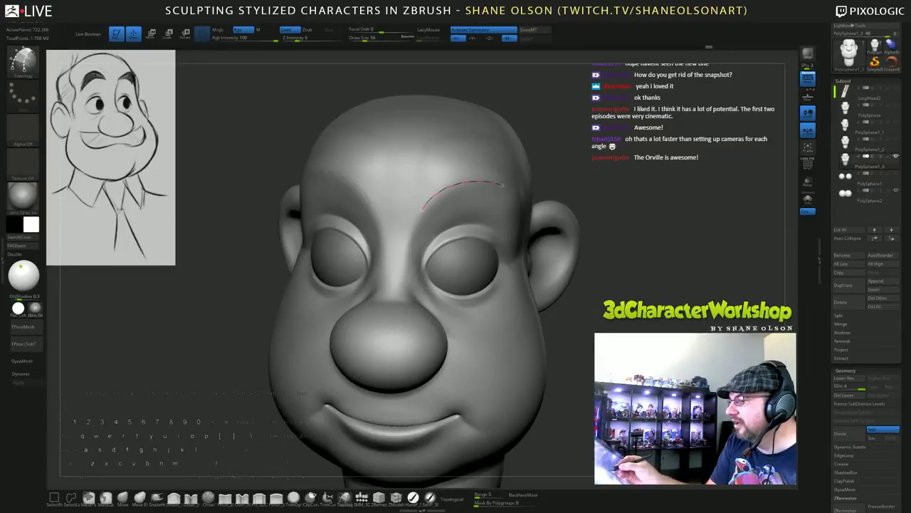
pyautogui.moveTo(518, 203); pyautogui.dragTo(518, 203)
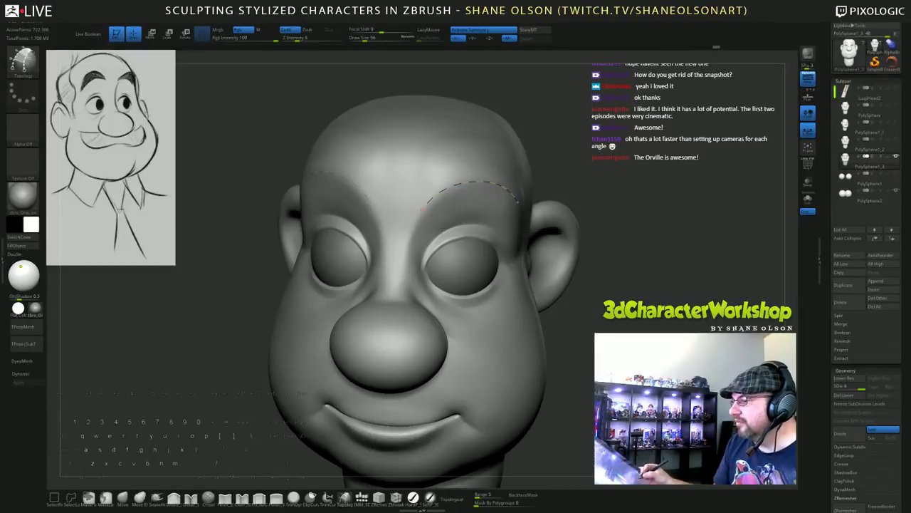
pyautogui.moveTo(641, 235); pyautogui.dragTo(570, 231)
pyautogui.hotkey('ctrl', 'z')
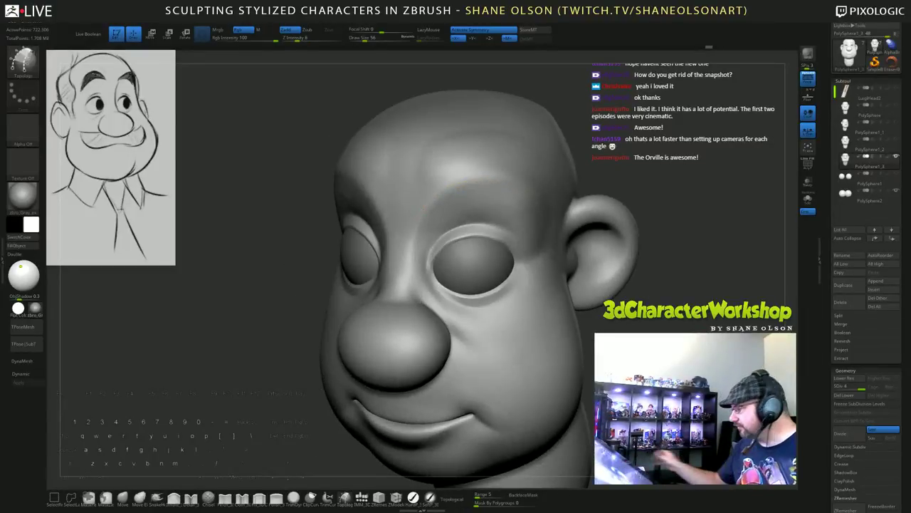
# Duplicate the head subtool and delete the copy's lower subdivision levels.
pyautogui.keyDown('alt'); pyautogui.moveTo(708, 167); pyautogui.dragTo(634, 174); pyautogui.keyUp('alt')
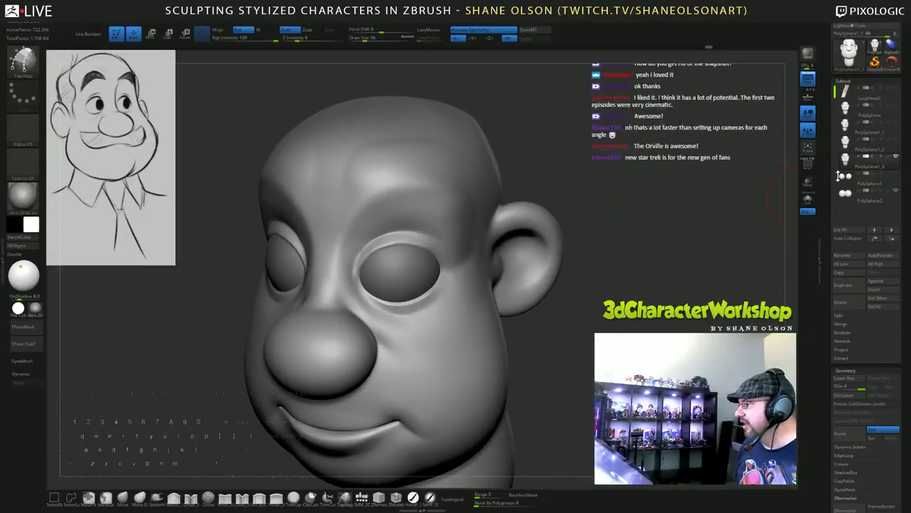
pyautogui.click(843, 285)
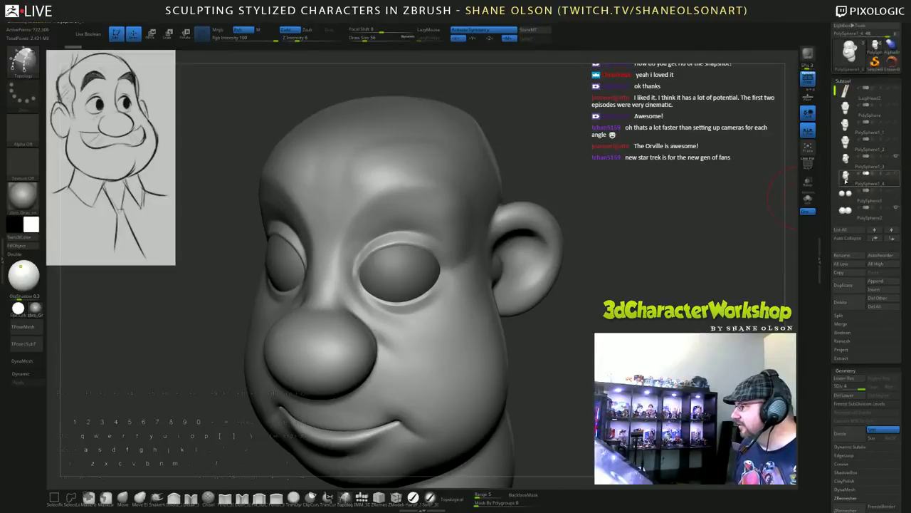
pyautogui.click(850, 395)
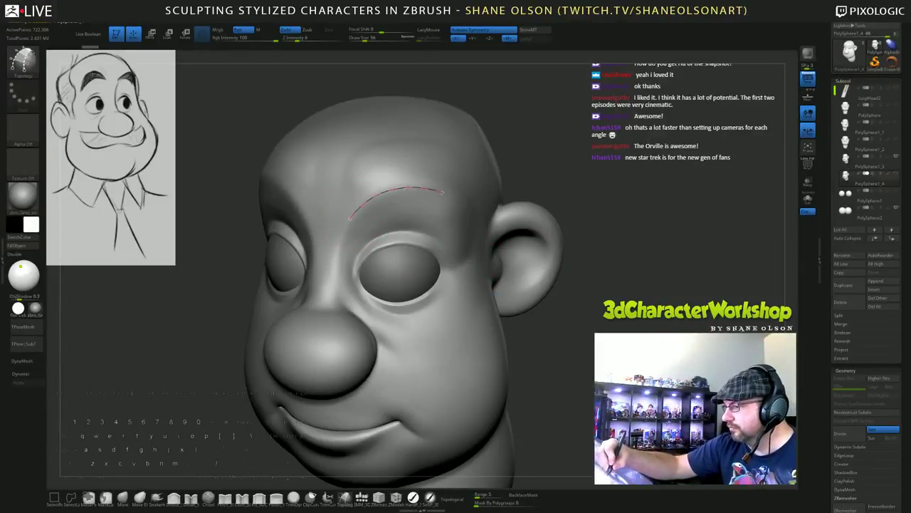
# Outline an eyebrow on the brow ridge with a lower and an upper arched Topology curve.
pyautogui.keyDown('alt'); pyautogui.moveTo(634, 338); pyautogui.dragTo(612, 362); pyautogui.keyUp('alt')
pyautogui.keyDown('alt'); pyautogui.moveTo(620, 285); pyautogui.dragTo(612, 283); pyautogui.keyUp('alt')
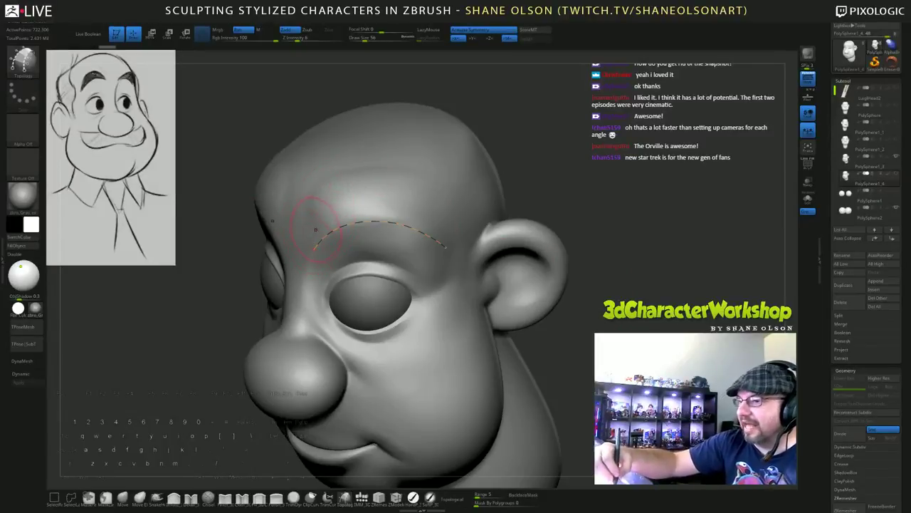
pyautogui.moveTo(336, 201); pyautogui.dragTo(299, 230)
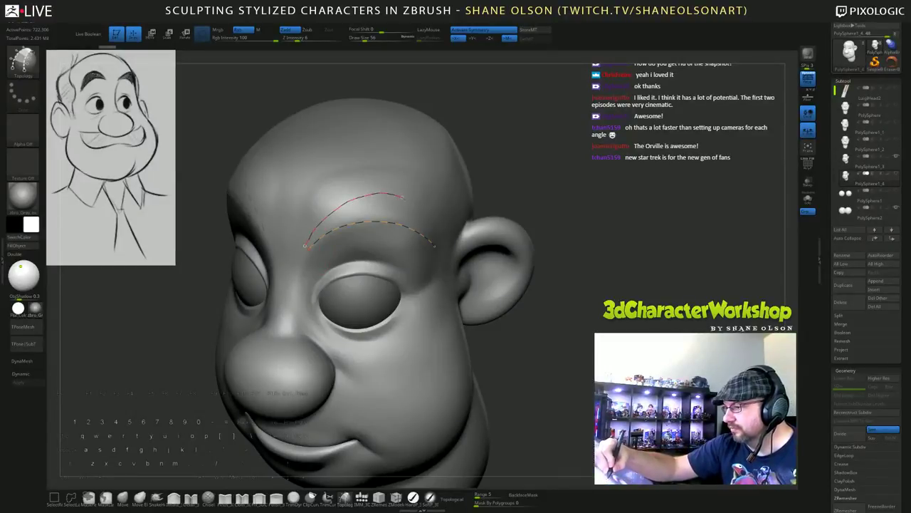
pyautogui.moveTo(432, 234); pyautogui.dragTo(443, 268)
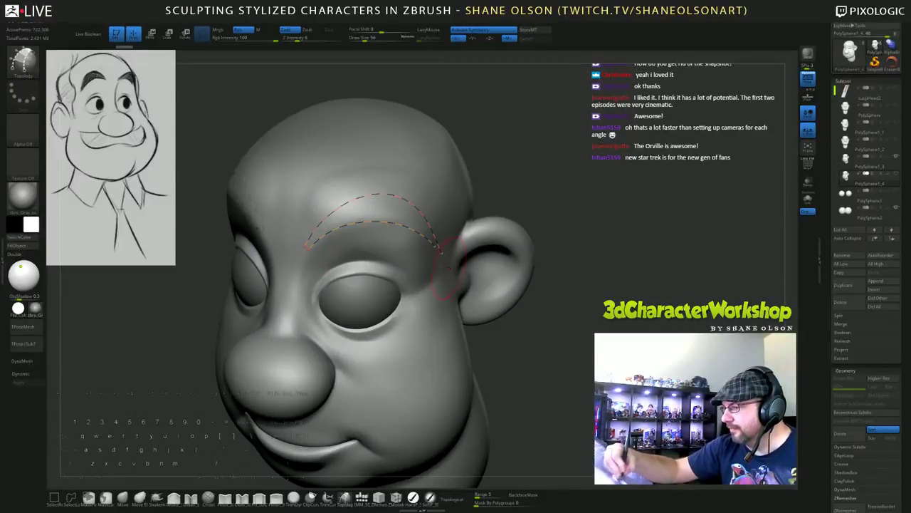
# Close the inner and outer ends of the eyebrow outline with short crossing Topology curves.
pyautogui.moveTo(458, 284); pyautogui.dragTo(447, 253, button='right')
pyautogui.moveTo(328, 246); pyautogui.dragTo(333, 260, button='right')
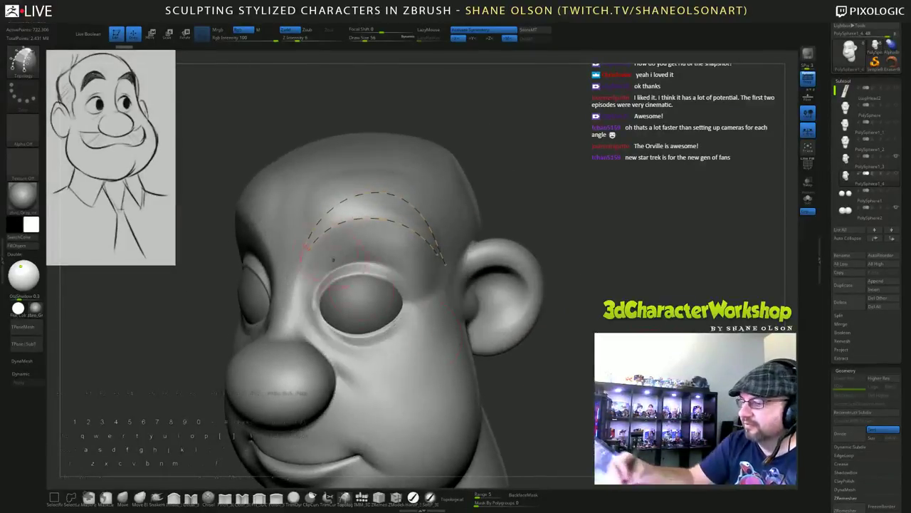
pyautogui.moveTo(587, 380); pyautogui.dragTo(569, 354)
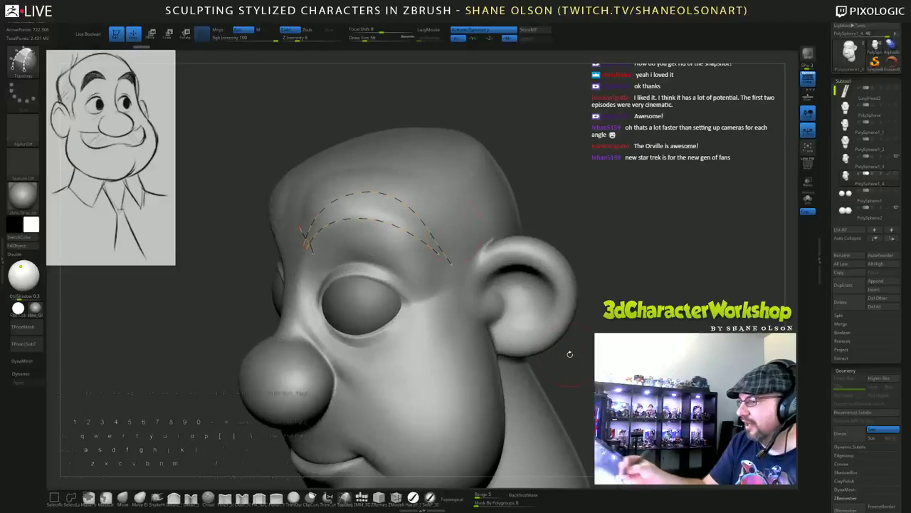
pyautogui.moveTo(442, 243); pyautogui.dragTo(437, 257)
pyautogui.moveTo(585, 360); pyautogui.dragTo(614, 356)
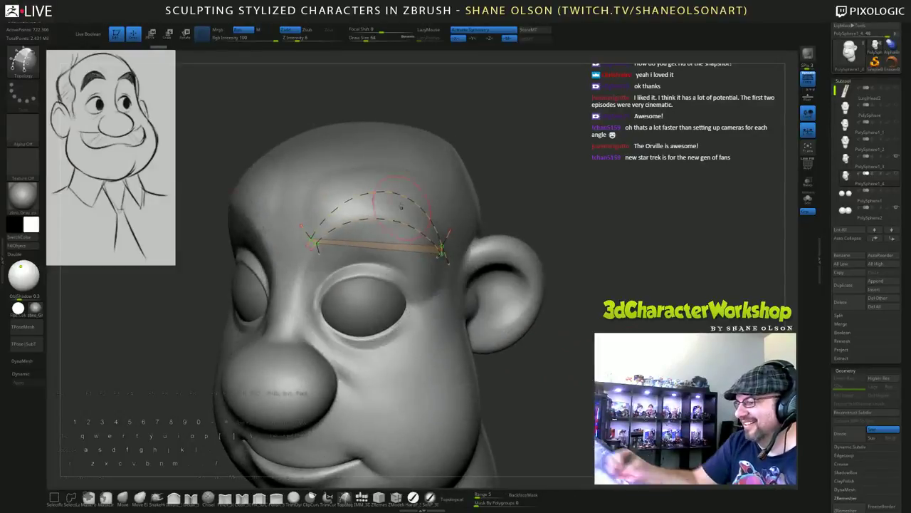
# Draw a series of cross curves along the eyebrow outline to divide it into a strip of quads.
pyautogui.moveTo(382, 173); pyautogui.dragTo(384, 227)
pyautogui.moveTo(547, 326)
pyautogui.mouseDown()
pyautogui.moveTo(571, 339)
pyautogui.moveTo(555, 340)
pyautogui.mouseUp()
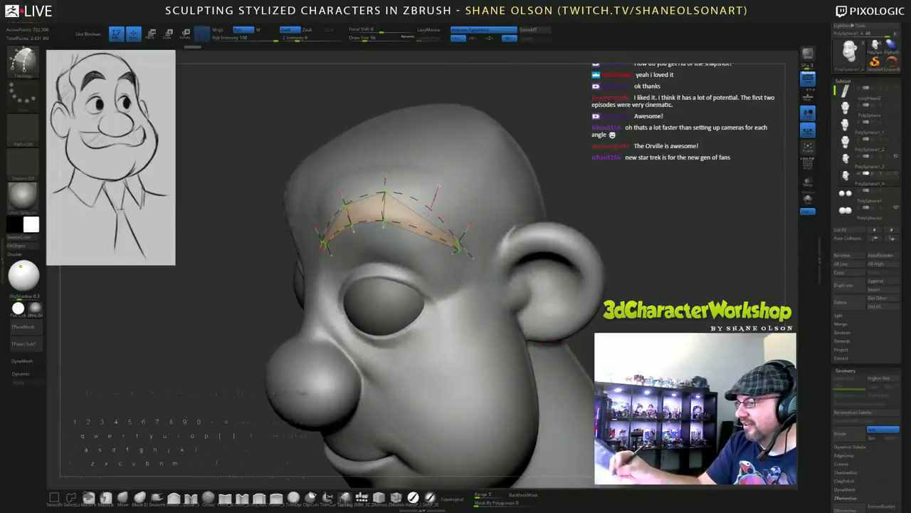
pyautogui.moveTo(431, 209); pyautogui.dragTo(419, 232)
pyautogui.moveTo(587, 357); pyautogui.dragTo(612, 358)
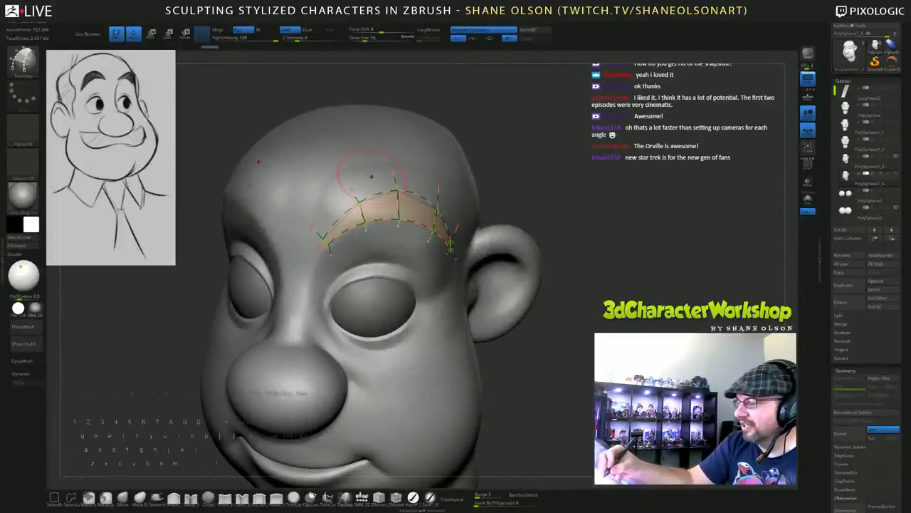
pyautogui.moveTo(373, 178); pyautogui.dragTo(383, 228)
pyautogui.moveTo(336, 211); pyautogui.dragTo(349, 239)
pyautogui.moveTo(559, 262); pyautogui.dragTo(530, 260)
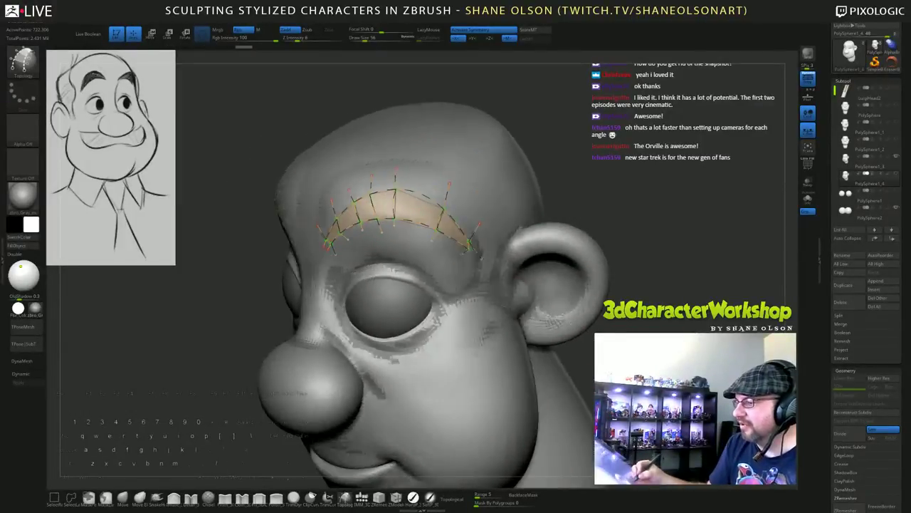
pyautogui.moveTo(426, 173); pyautogui.dragTo(411, 231)
pyautogui.moveTo(519, 275); pyautogui.dragTo(494, 274, button='right')
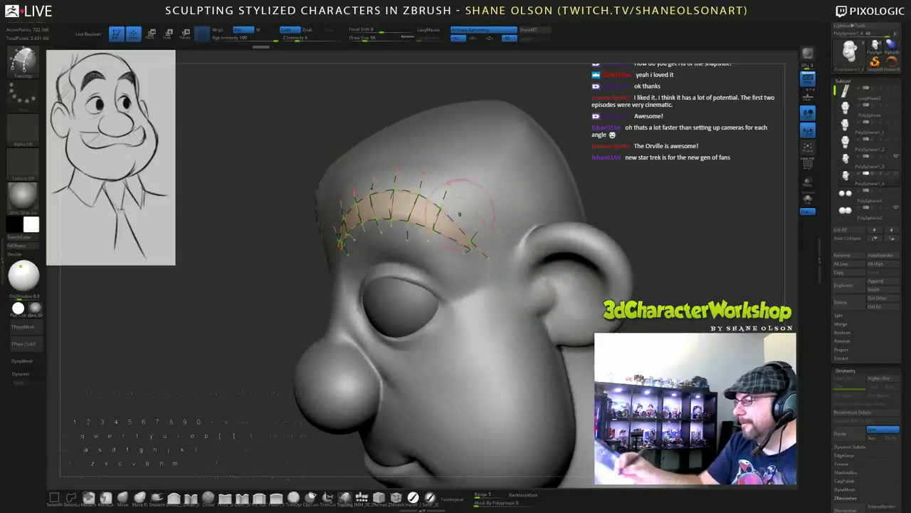
pyautogui.moveTo(463, 207); pyautogui.dragTo(446, 246)
pyautogui.keyDown('alt'); pyautogui.moveTo(475, 338); pyautogui.dragTo(477, 365, button='right'); pyautogui.keyUp('alt')
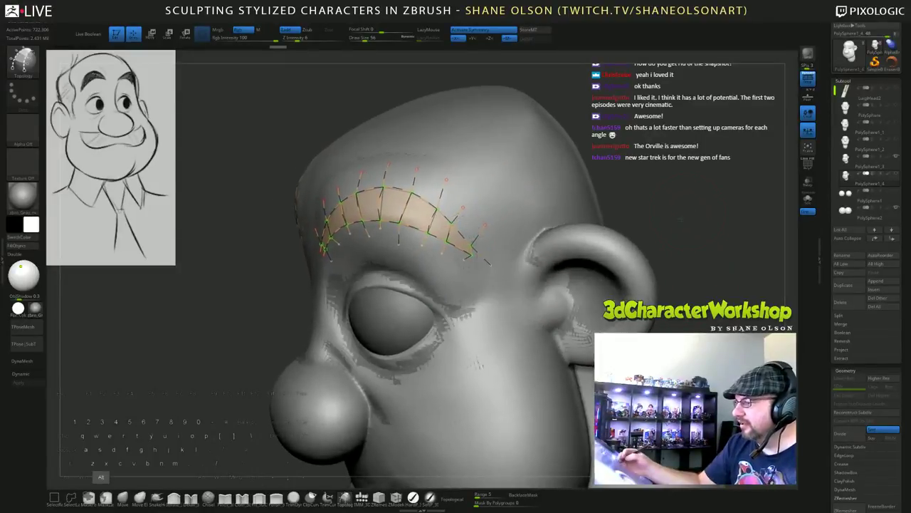
pyautogui.moveTo(674, 223); pyautogui.dragTo(585, 237)
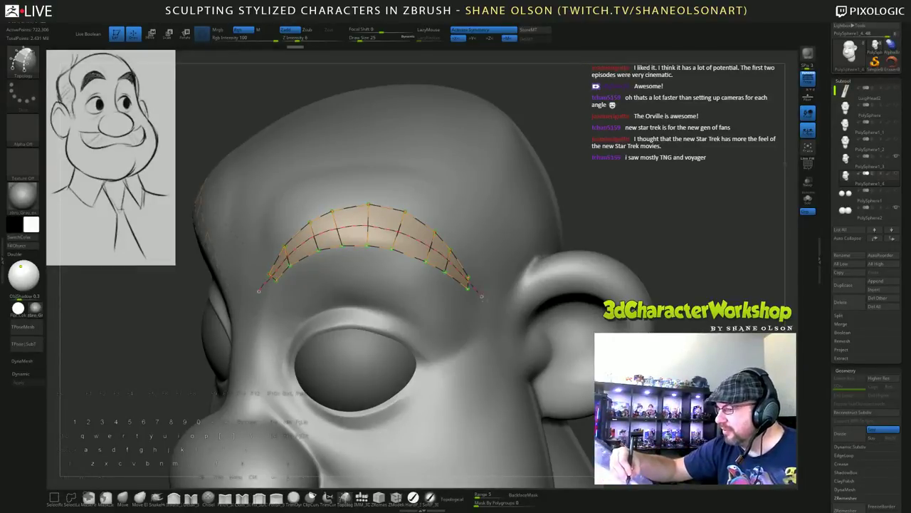
pyautogui.moveTo(482, 296); pyautogui.dragTo(485, 299)
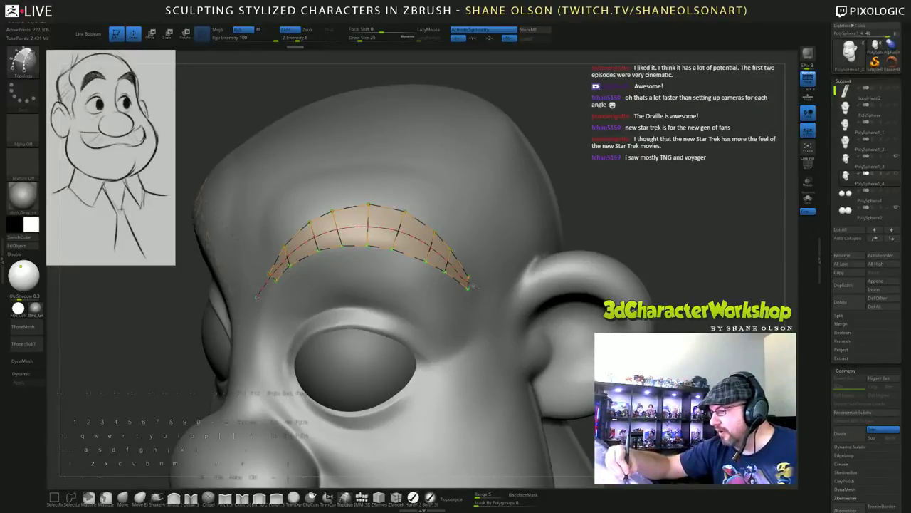
pyautogui.moveTo(518, 339)
pyautogui.mouseDown(button='right')
pyautogui.moveTo(563, 356)
pyautogui.moveTo(513, 352)
pyautogui.mouseUp(button='right')
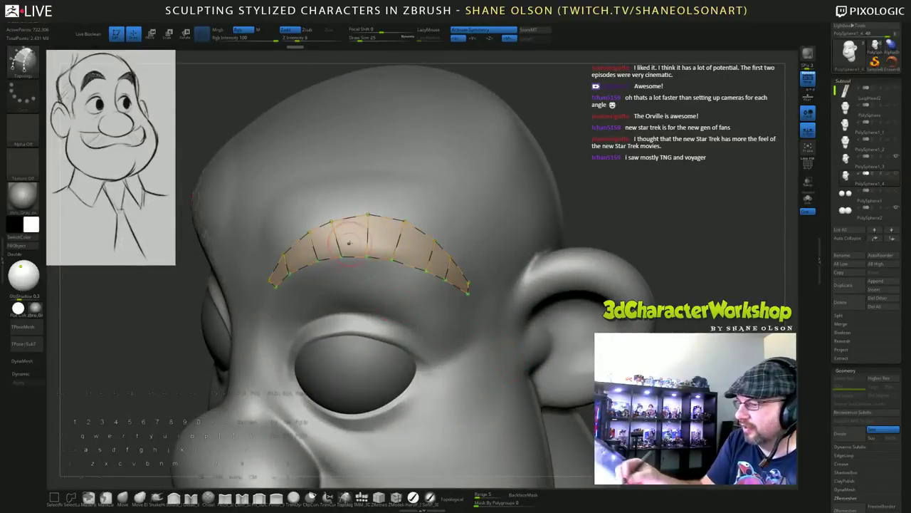
pyautogui.moveTo(373, 237); pyautogui.dragTo(380, 237)
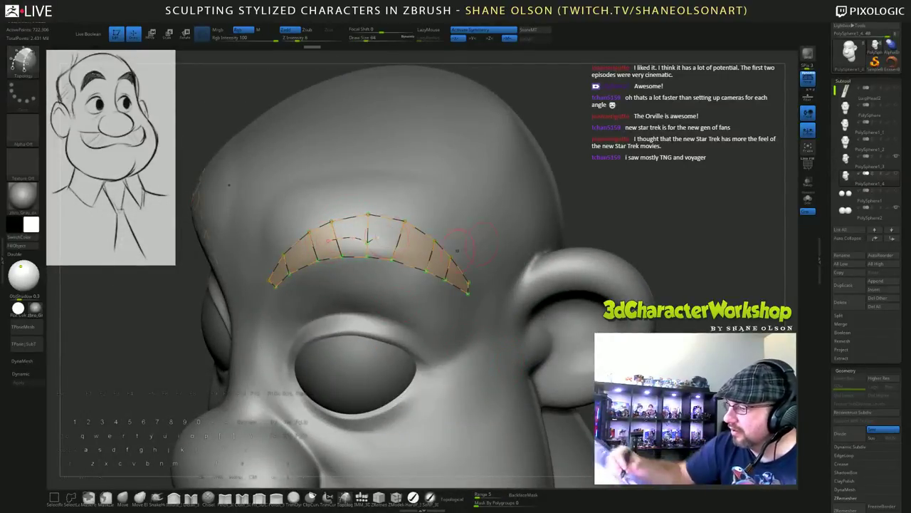
pyautogui.moveTo(383, 190); pyautogui.dragTo(385, 206, button='right')
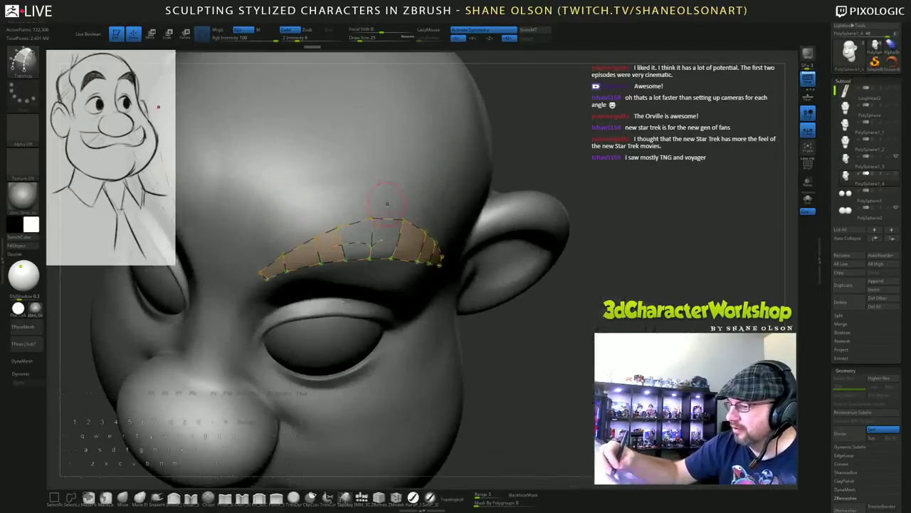
pyautogui.moveTo(439, 254); pyautogui.dragTo(612, 240, button='right')
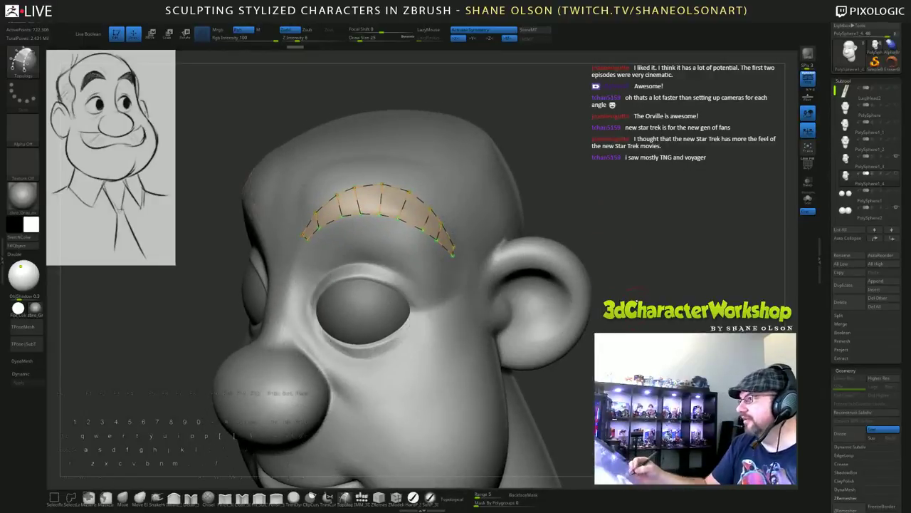
# Set the Topology brush's draw size to 1 and generate the thin eyebrow mesh from the curves.
pyautogui.moveTo(633, 289); pyautogui.dragTo(628, 238)
pyautogui.moveTo(613, 197); pyautogui.dragTo(610, 192)
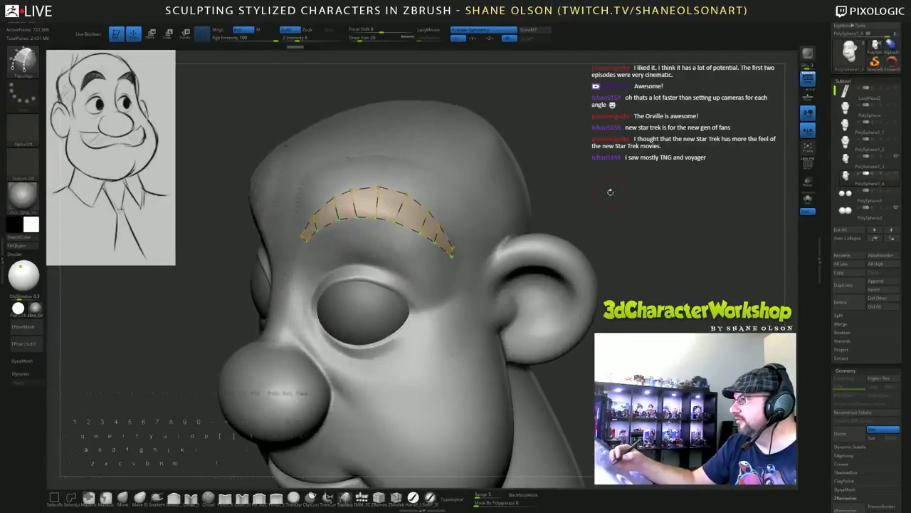
pyautogui.moveTo(610, 192); pyautogui.dragTo(608, 214, button='right')
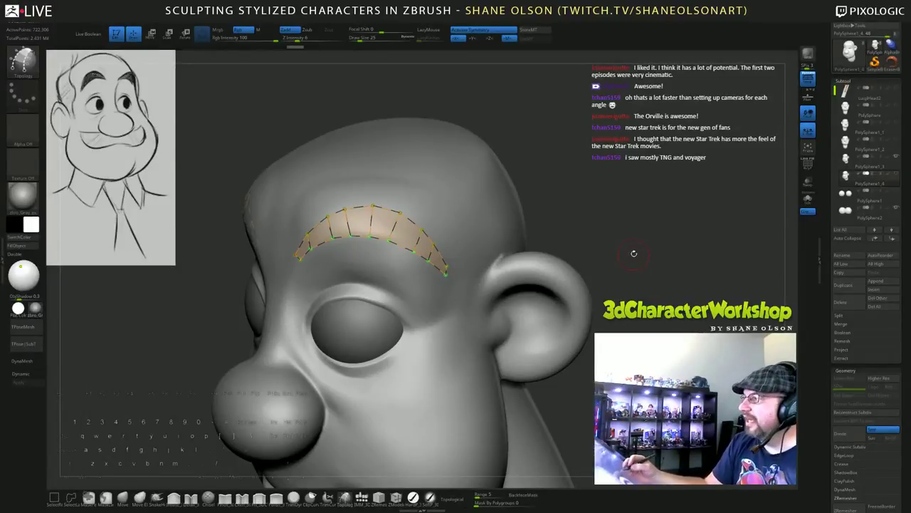
pyautogui.moveTo(584, 190); pyautogui.dragTo(596, 199, button='right')
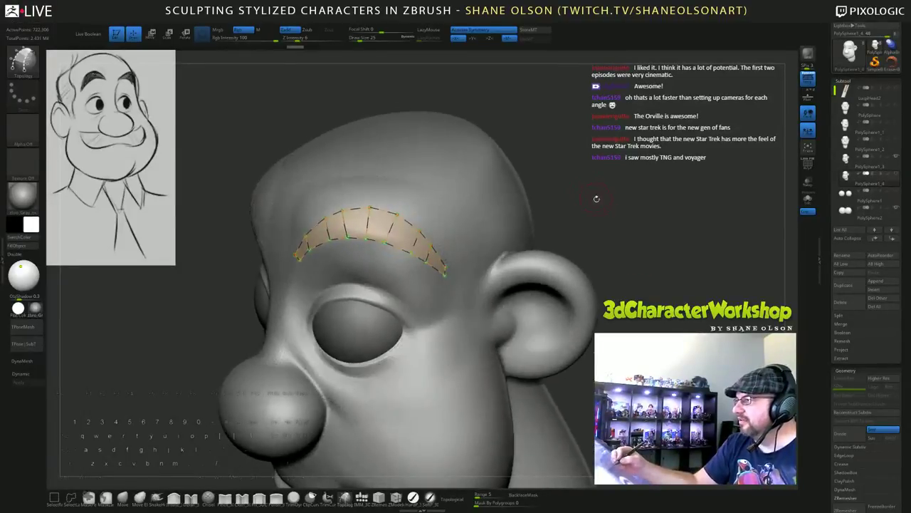
pyautogui.moveTo(614, 240); pyautogui.dragTo(608, 237)
pyautogui.moveTo(594, 200); pyautogui.dragTo(596, 197)
pyautogui.press('s')
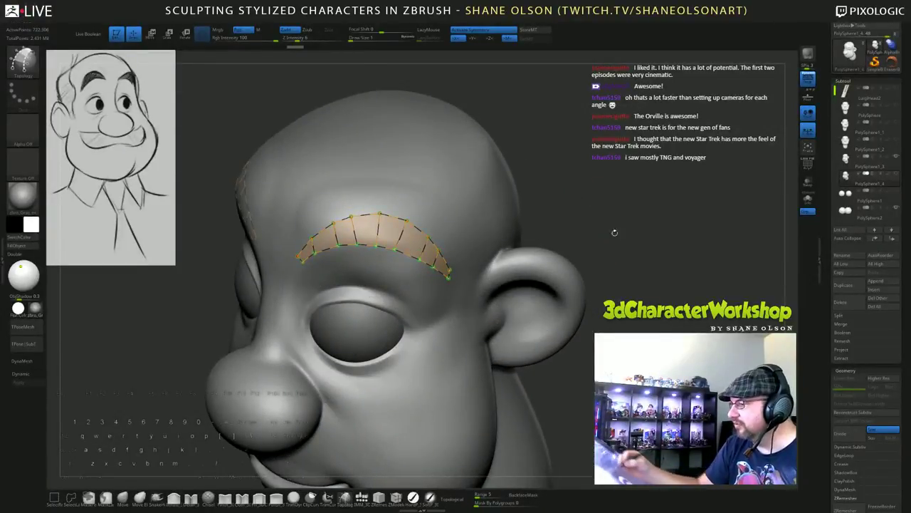
pyautogui.press('s')
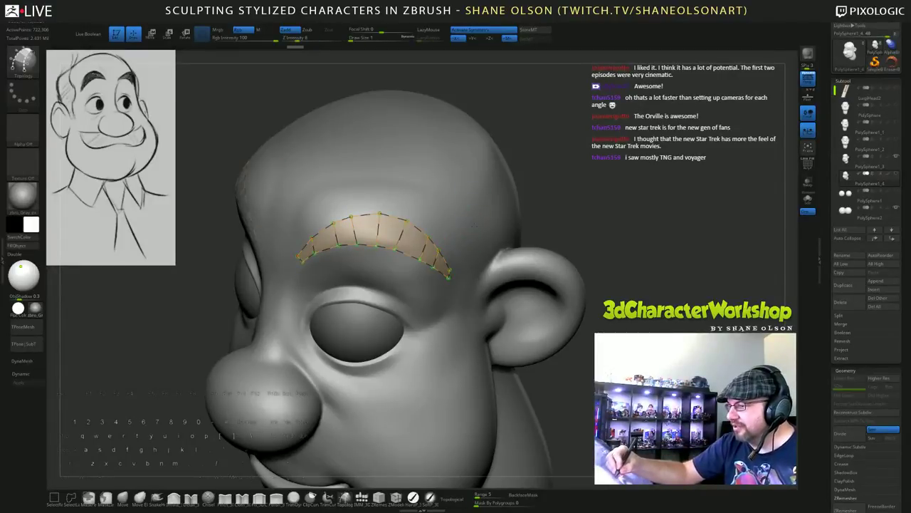
pyautogui.click(476, 223)
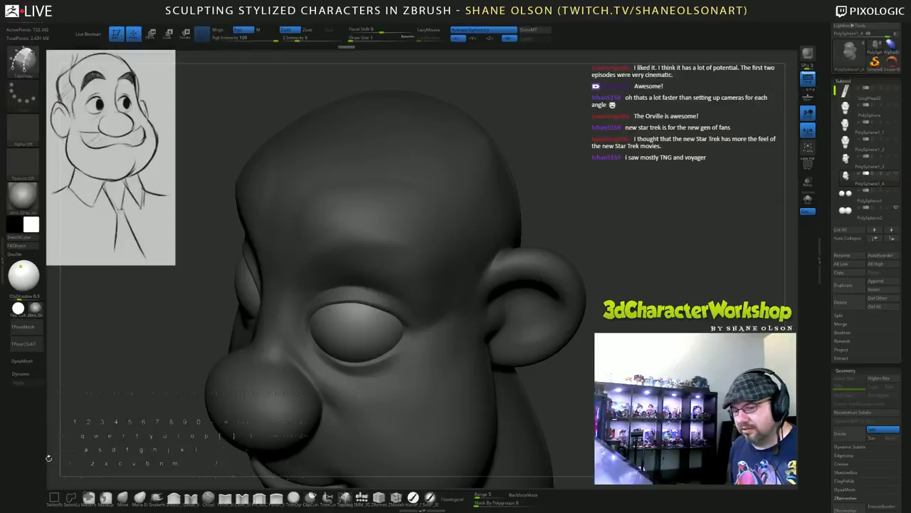
# Isolate the eyebrow strips with the SelectRect brush and delete the hidden head geometry from the duplicated subtool.
pyautogui.click(54, 497)
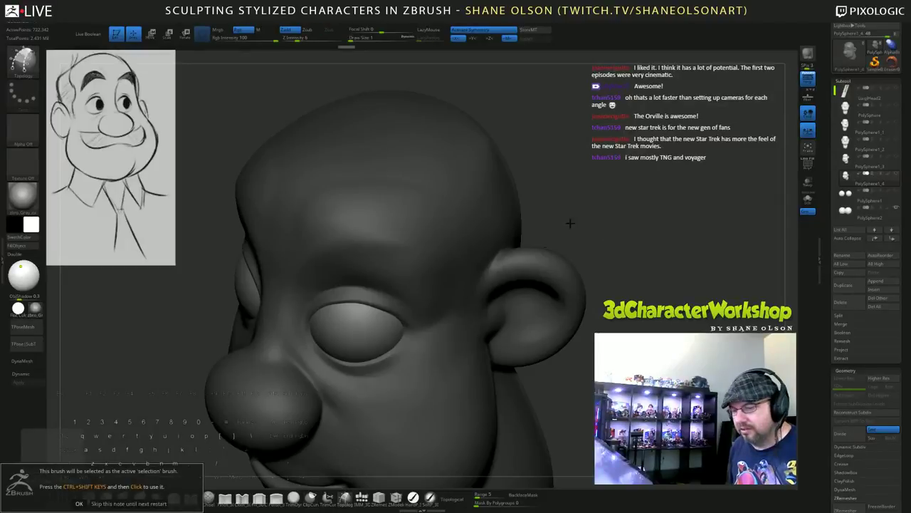
pyautogui.click(136, 503)
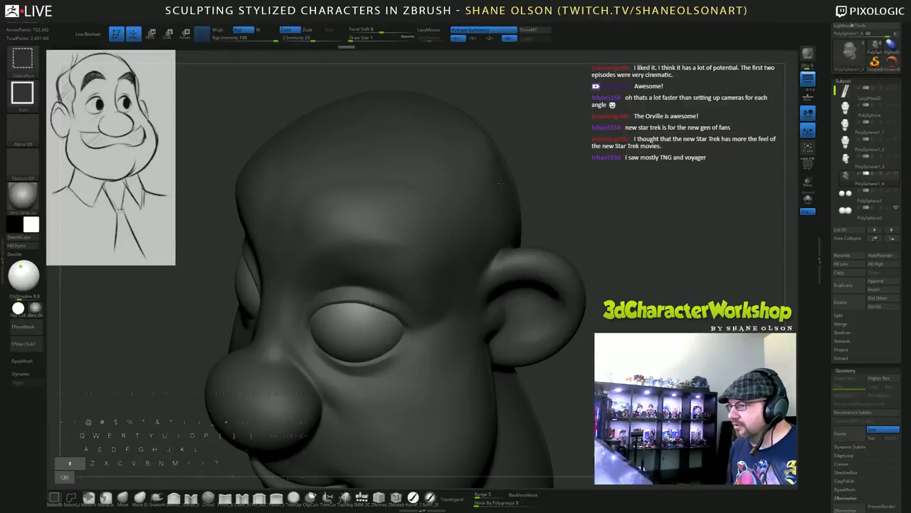
pyautogui.moveTo(568, 176)
pyautogui.keyDown('ctrl'); pyautogui.keyDown('shift'); pyautogui.mouseDown()
pyautogui.moveTo(584, 193)
pyautogui.moveTo(551, 156)
pyautogui.moveTo(585, 178)
pyautogui.mouseUp(); pyautogui.keyUp('shift'); pyautogui.keyUp('ctrl')
pyautogui.press('2')
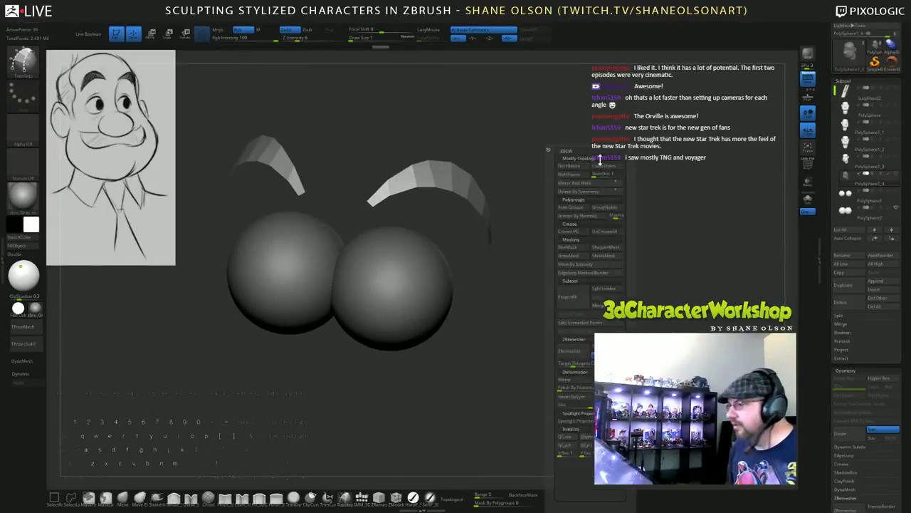
pyautogui.click(562, 167)
pyautogui.keyDown('shift'); pyautogui.moveTo(678, 175); pyautogui.dragTo(654, 157); pyautogui.keyUp('shift')
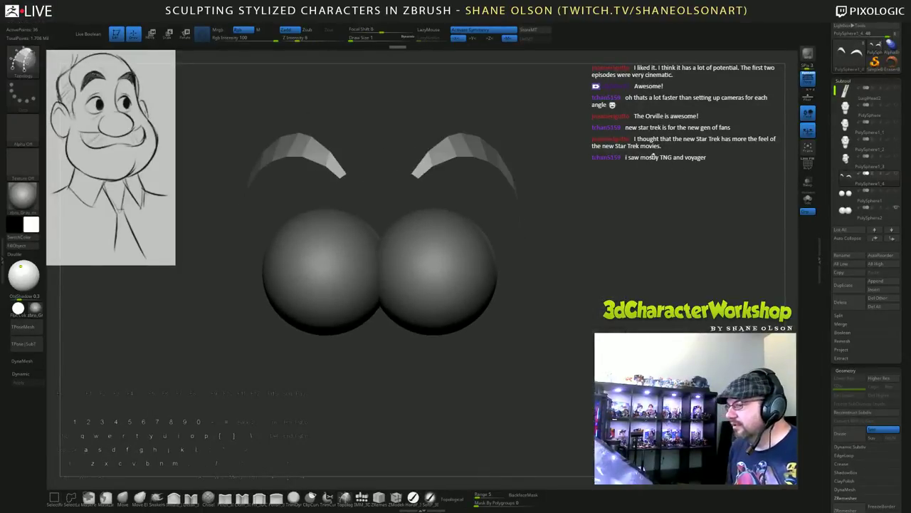
# Bring the head subtool back into view with the eyebrow strips and turn on ghost transparency.
pyautogui.moveTo(605, 249); pyautogui.dragTo(767, 184)
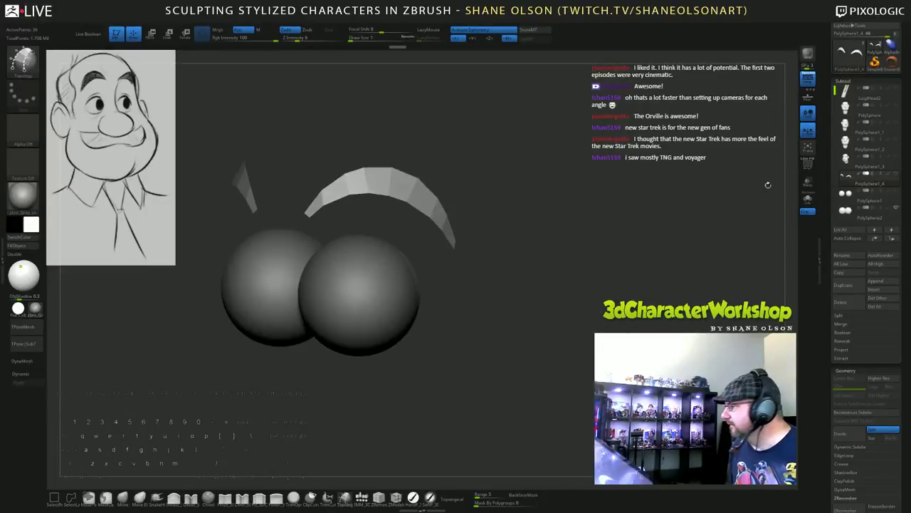
pyautogui.moveTo(719, 218); pyautogui.dragTo(634, 242)
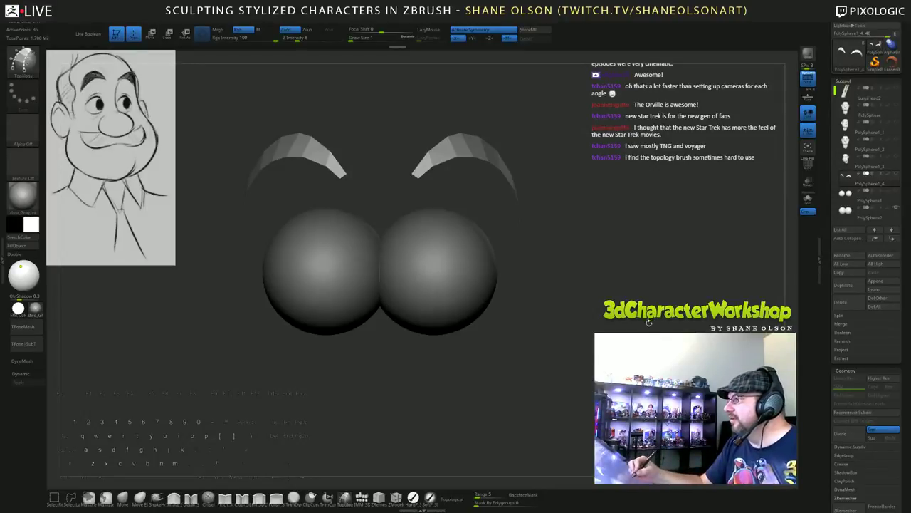
pyautogui.moveTo(648, 322)
pyautogui.mouseDown()
pyautogui.moveTo(670, 281)
pyautogui.moveTo(677, 290)
pyautogui.moveTo(638, 328)
pyautogui.mouseUp()
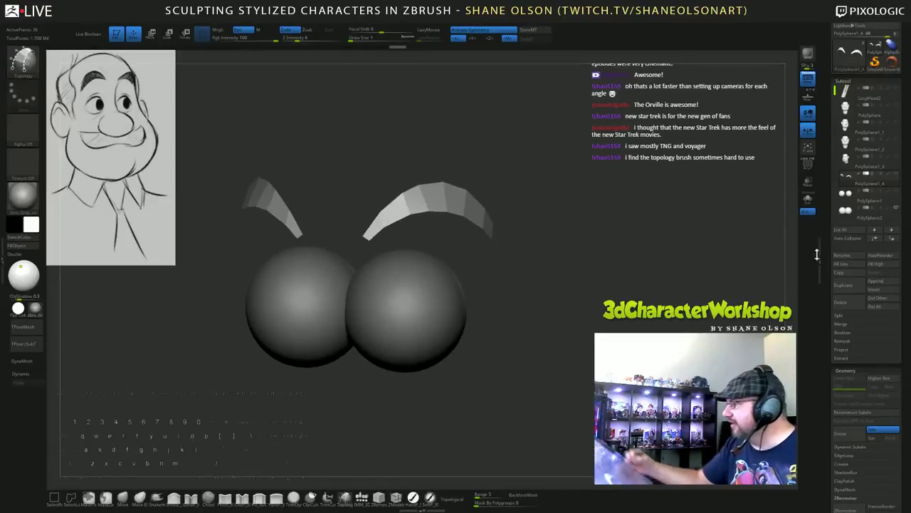
pyautogui.click(897, 158)
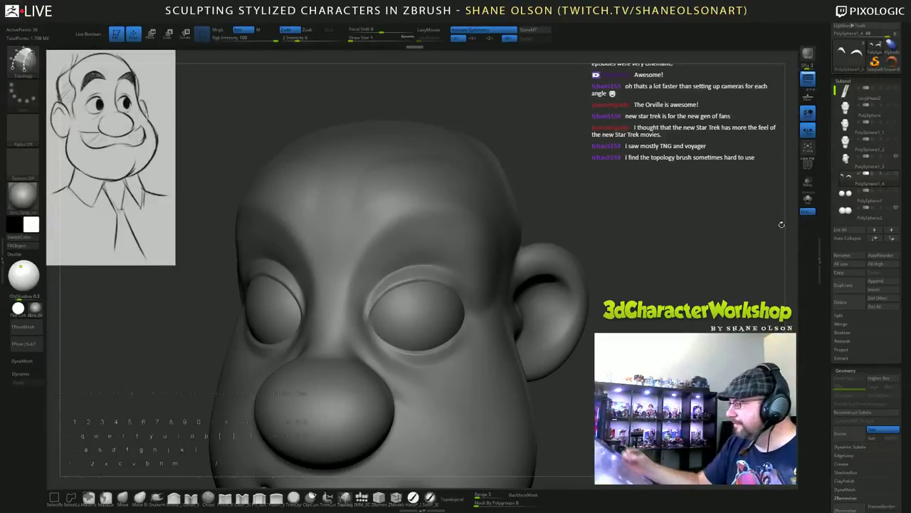
pyautogui.click(808, 182)
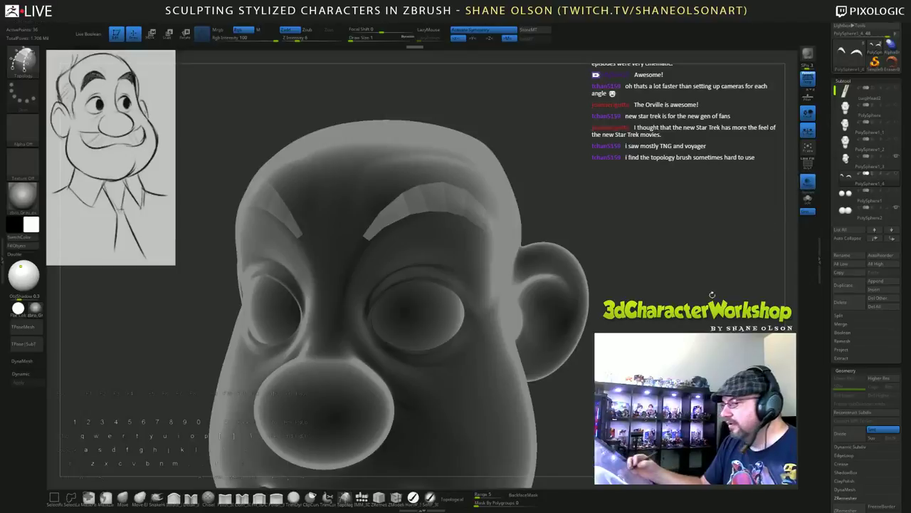
pyautogui.moveTo(712, 294)
pyautogui.mouseDown()
pyautogui.moveTo(714, 277)
pyautogui.moveTo(659, 304)
pyautogui.moveTo(658, 283)
pyautogui.moveTo(676, 292)
pyautogui.mouseUp()
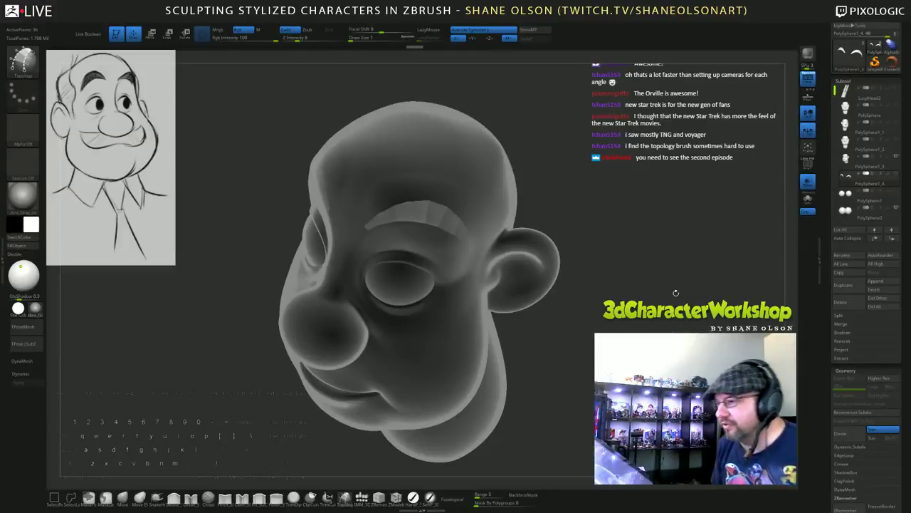
# Raise the brush draw size to 22 and switch from the Topology brush to the Move brush.
pyautogui.press('s')
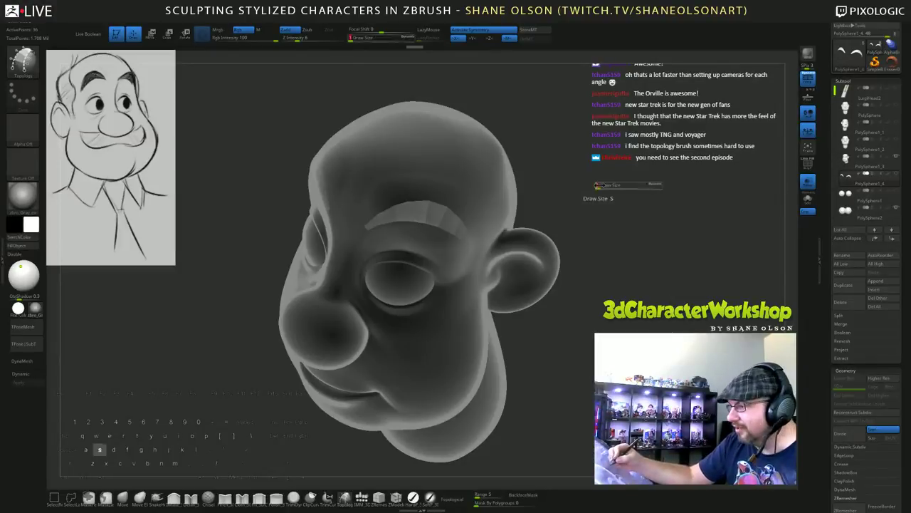
pyautogui.moveTo(602, 194); pyautogui.dragTo(620, 199)
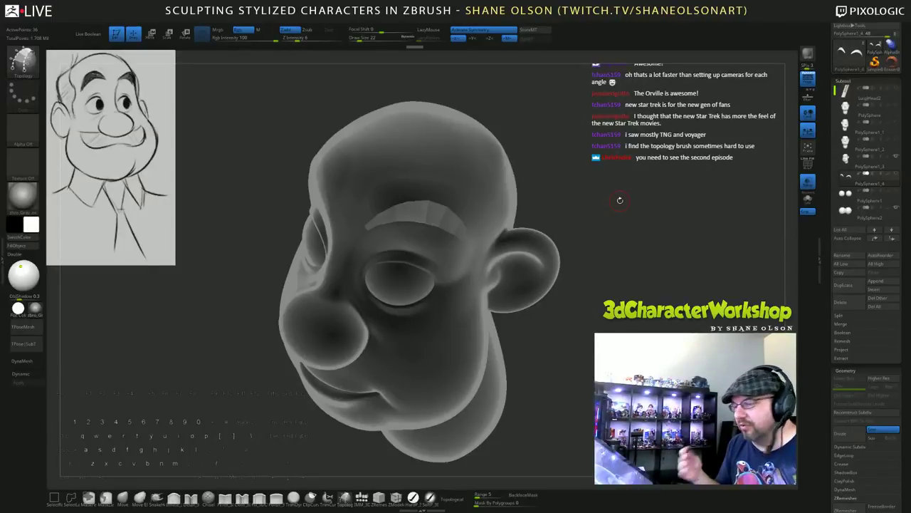
pyautogui.moveTo(619, 214)
pyautogui.mouseDown()
pyautogui.moveTo(683, 208)
pyautogui.moveTo(616, 211)
pyautogui.mouseUp()
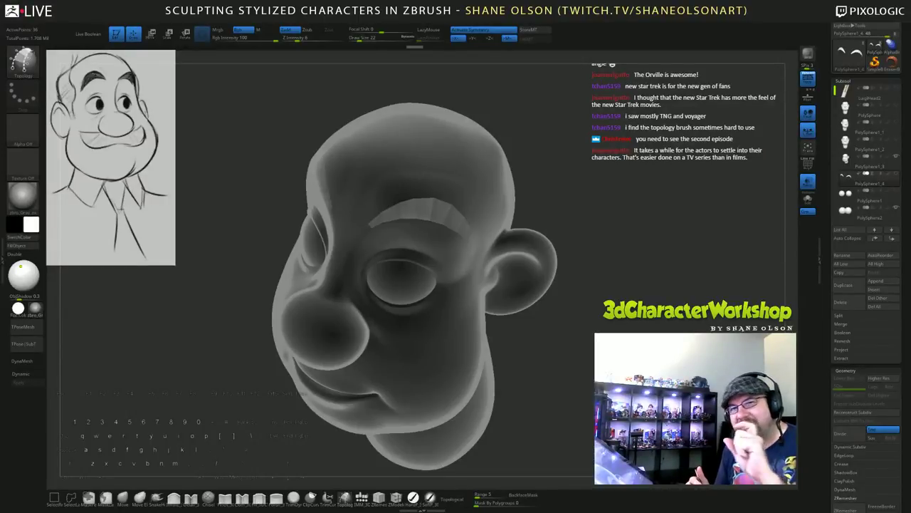
pyautogui.moveTo(611, 229); pyautogui.dragTo(595, 220)
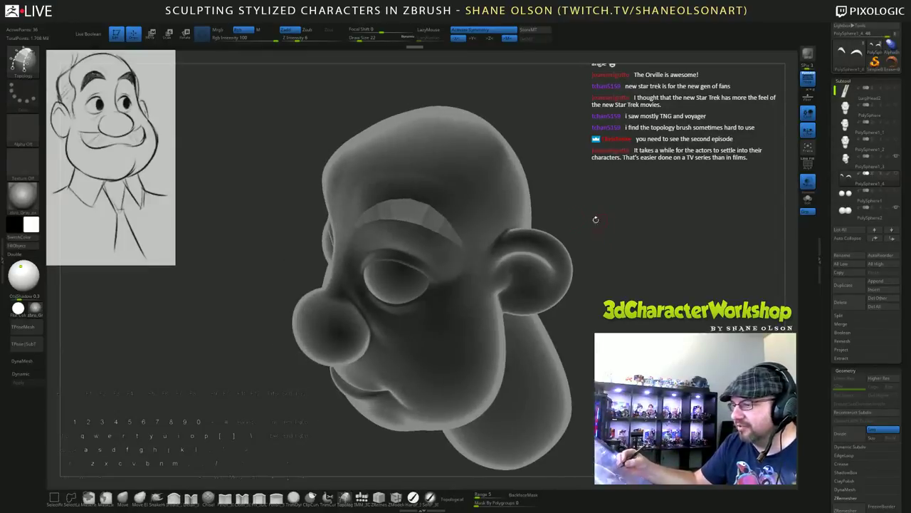
pyautogui.moveTo(463, 187)
pyautogui.mouseDown()
pyautogui.moveTo(570, 182)
pyautogui.moveTo(588, 214)
pyautogui.moveTo(487, 321)
pyautogui.mouseUp()
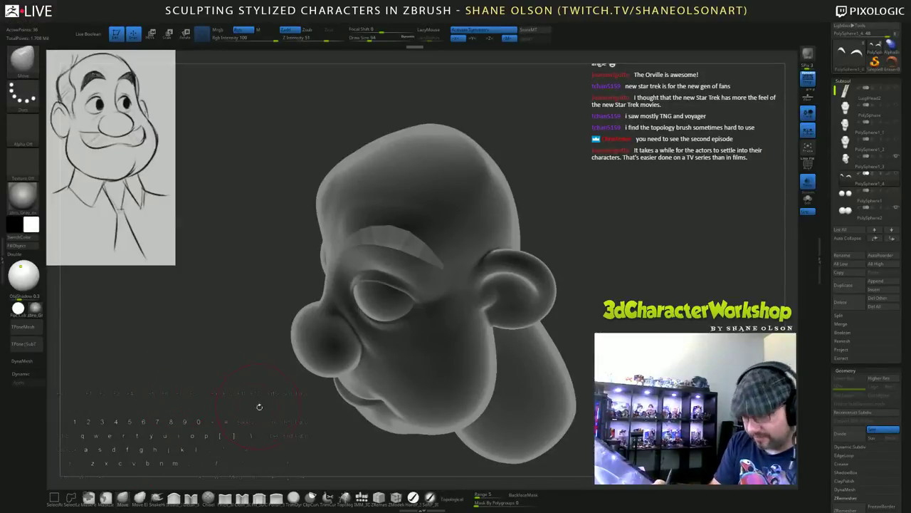
# Activate the Move gizmo for the eyebrow subtool and realign its axes.
pyautogui.press('w')
pyautogui.moveTo(373, 162); pyautogui.dragTo(352, 234, button='right')
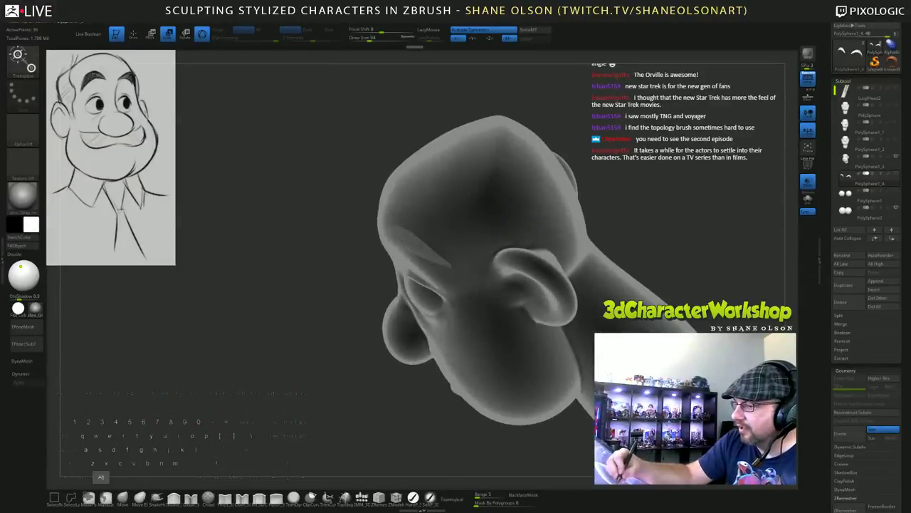
pyautogui.keyDown('alt'); pyautogui.click(561, 203); pyautogui.keyUp('alt')
pyautogui.moveTo(560, 203); pyautogui.dragTo(503, 212)
pyautogui.click(855, 111)
pyautogui.moveTo(503, 161); pyautogui.dragTo(466, 155, button='right')
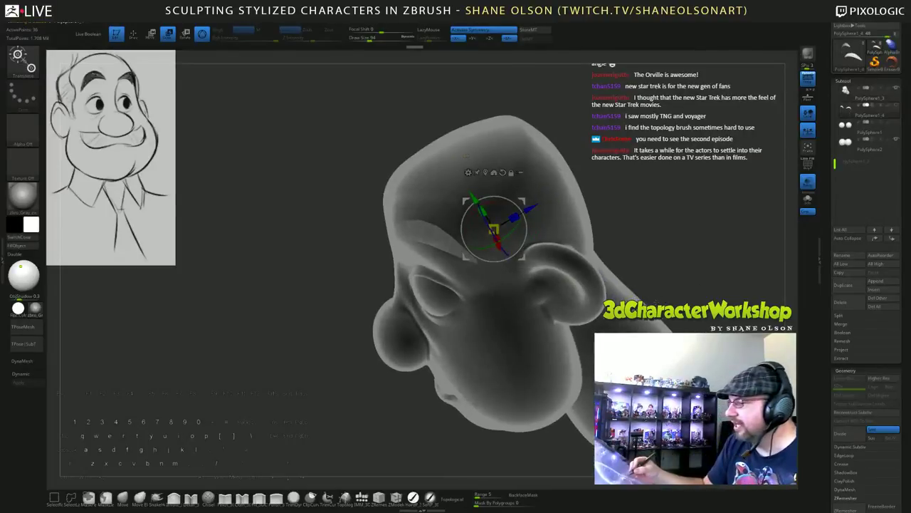
pyautogui.moveTo(464, 156); pyautogui.dragTo(536, 172)
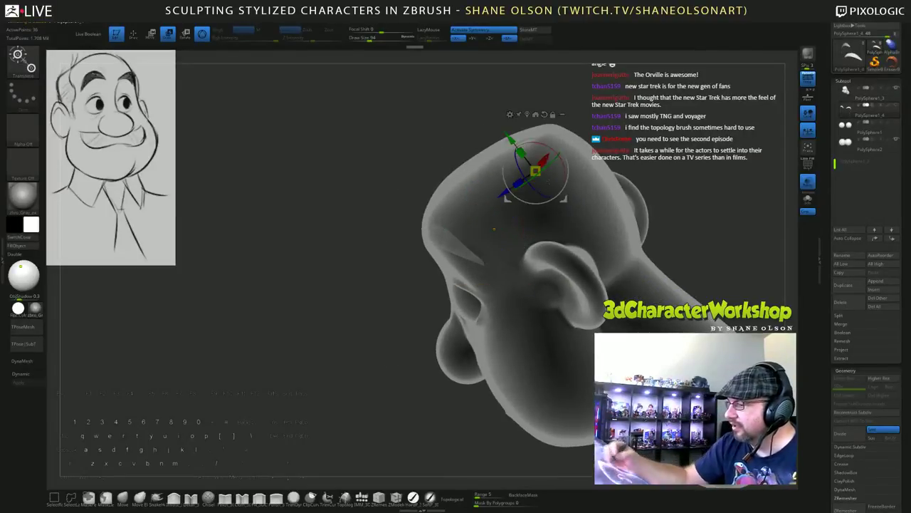
pyautogui.keyDown('ctrl'); pyautogui.click(455, 254); pyautogui.keyUp('ctrl')
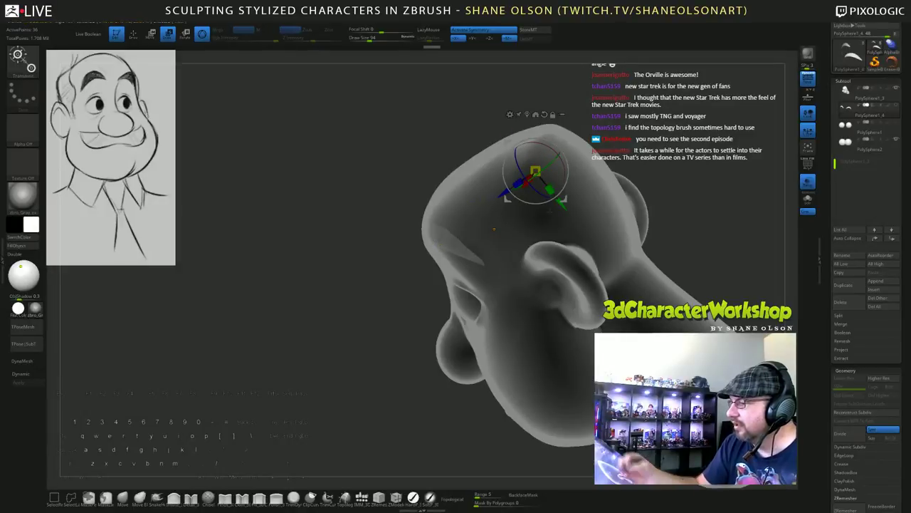
# Shift the eyebrow strips forward and outward from the forehead with the gizmo, and return to draw mode.
pyautogui.keyDown('alt'); pyautogui.moveTo(509, 198); pyautogui.dragTo(402, 261); pyautogui.keyUp('alt')
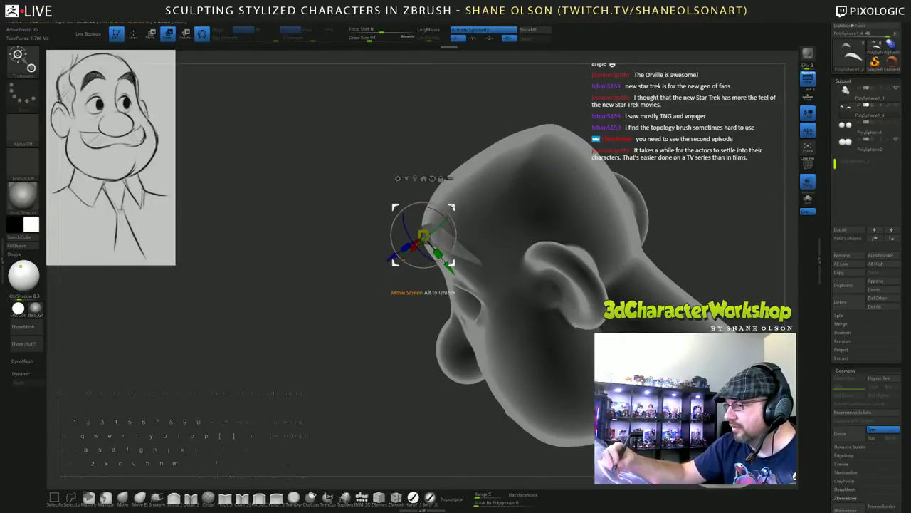
pyautogui.moveTo(527, 99); pyautogui.dragTo(449, 302)
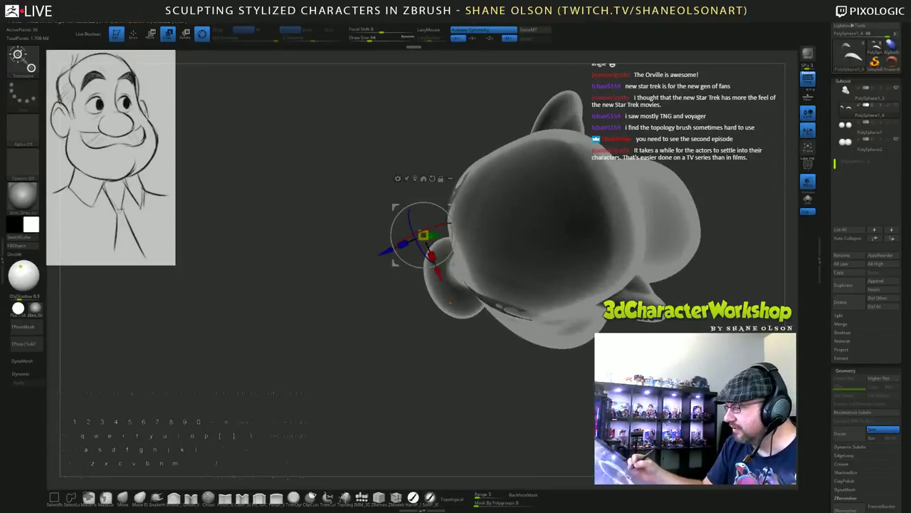
pyautogui.keyDown('alt'); pyautogui.moveTo(451, 262); pyautogui.dragTo(554, 296); pyautogui.keyUp('alt')
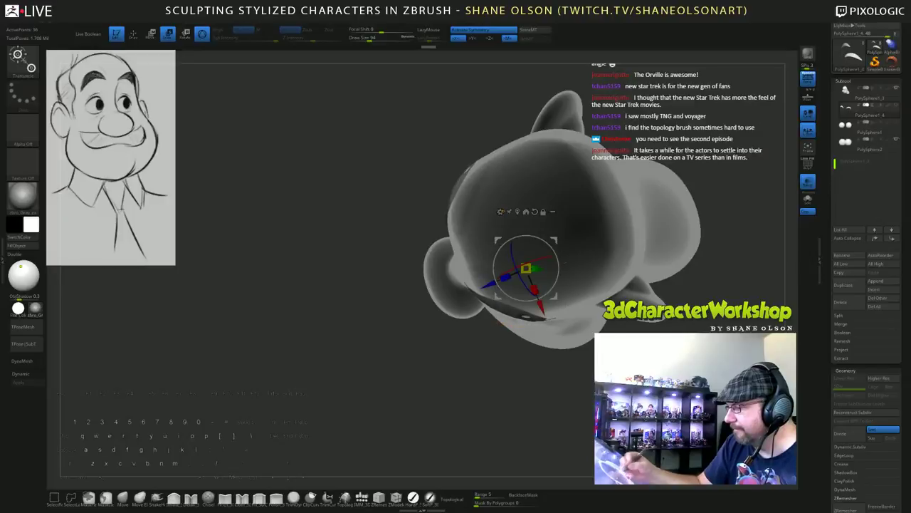
pyautogui.moveTo(441, 399)
pyautogui.mouseDown()
pyautogui.moveTo(455, 299)
pyautogui.moveTo(490, 236)
pyautogui.moveTo(426, 188)
pyautogui.moveTo(491, 191)
pyautogui.mouseUp()
pyautogui.press('q')
pyautogui.keyDown('alt'); pyautogui.moveTo(646, 320); pyautogui.dragTo(650, 350); pyautogui.keyUp('alt')
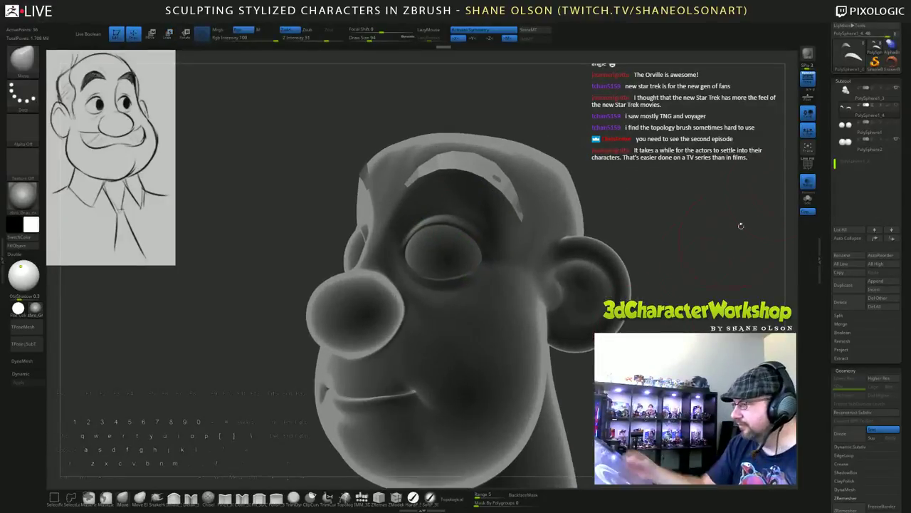
# Turn off ghost transparency and set up the Move brush with a draw size of 136.
pyautogui.click(807, 183)
pyautogui.moveTo(598, 306); pyautogui.dragTo(601, 209)
pyautogui.click(126, 497)
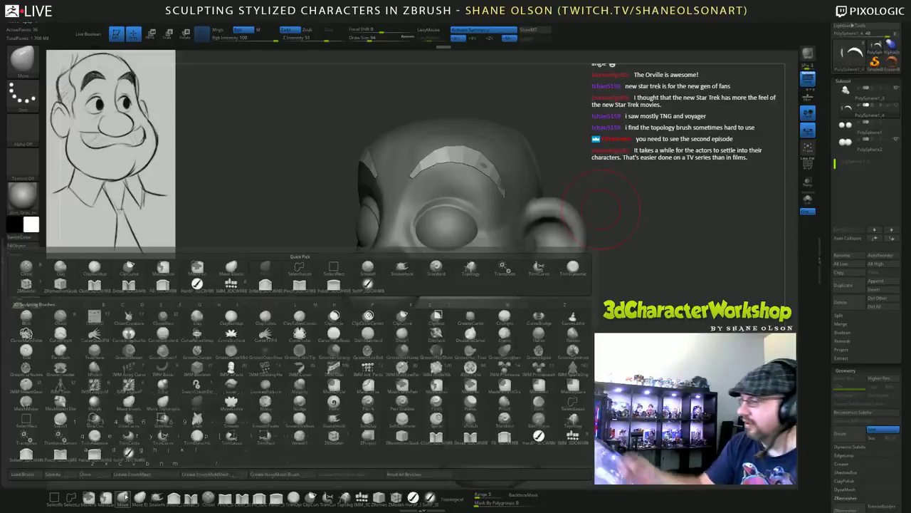
pyautogui.press('s')
pyautogui.moveTo(610, 141); pyautogui.dragTo(605, 151)
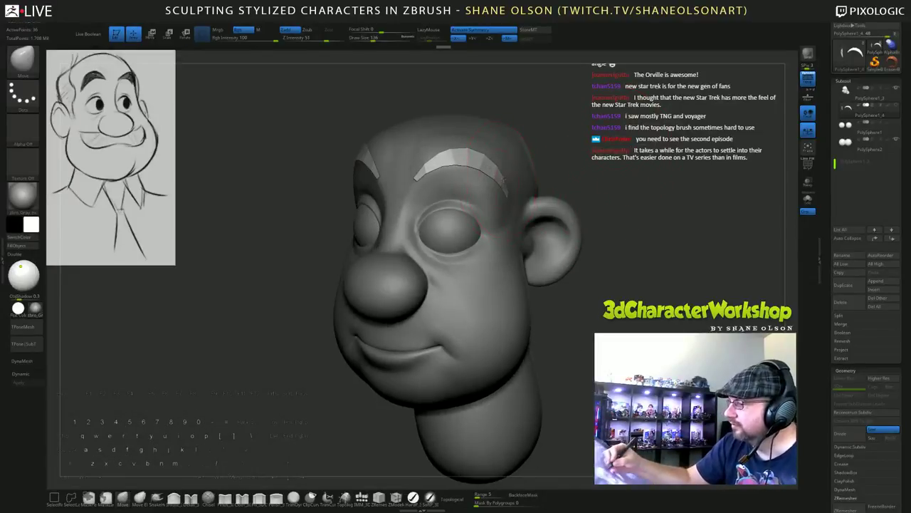
# Reduce the Move brush size and reshape the eyebrow's arch and outer end to follow the brow, using the reference sketch.
pyautogui.moveTo(641, 234); pyautogui.dragTo(601, 203)
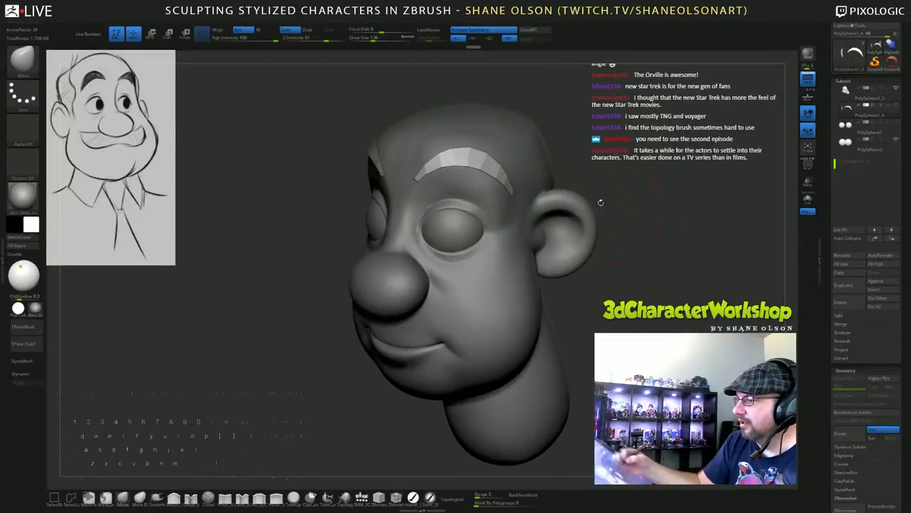
pyautogui.press('s')
pyautogui.moveTo(606, 145); pyautogui.dragTo(594, 196)
pyautogui.press('s')
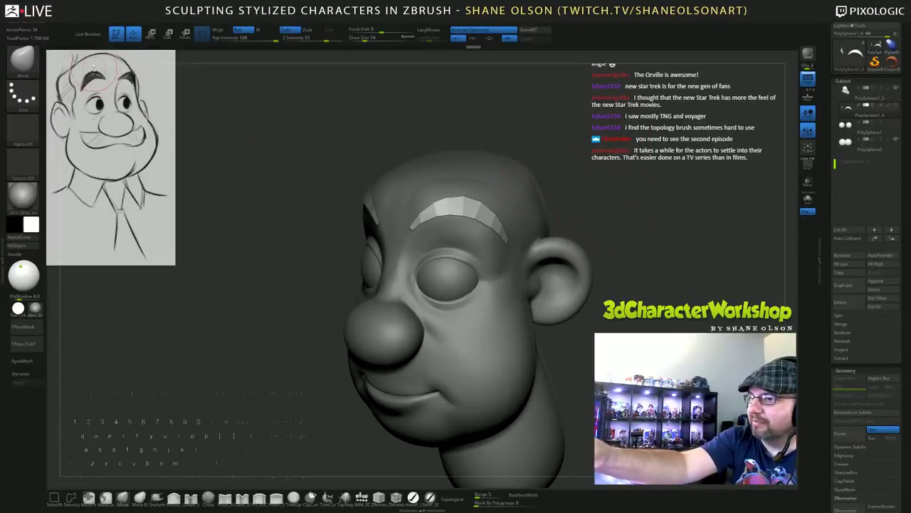
pyautogui.moveTo(592, 158); pyautogui.dragTo(643, 145)
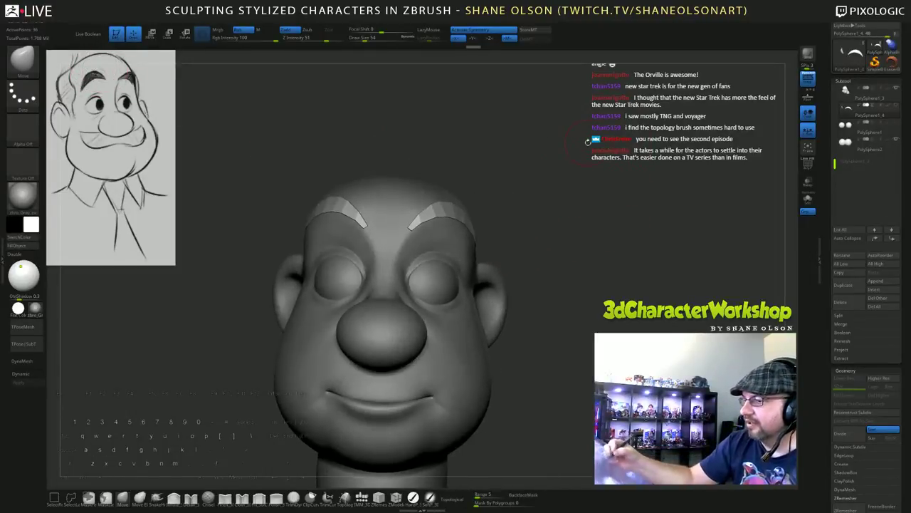
pyautogui.moveTo(563, 191); pyautogui.dragTo(445, 200)
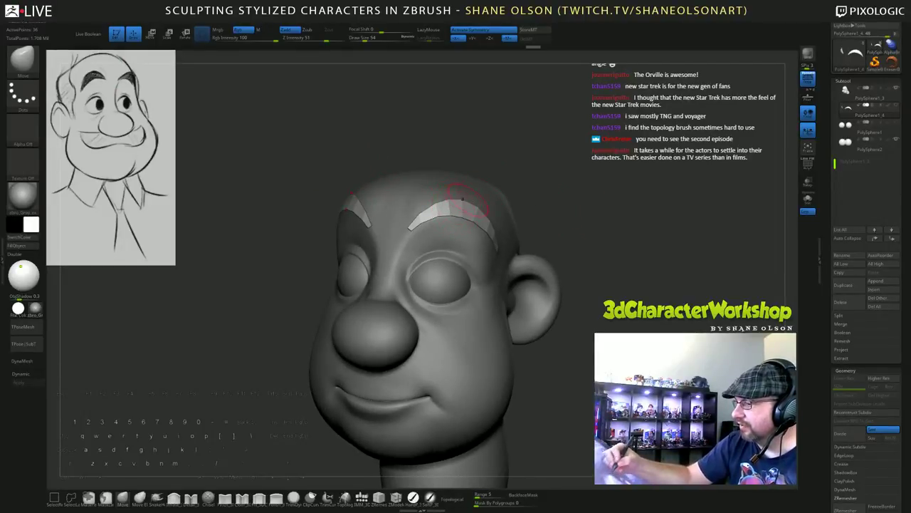
pyautogui.moveTo(572, 230); pyautogui.dragTo(518, 229)
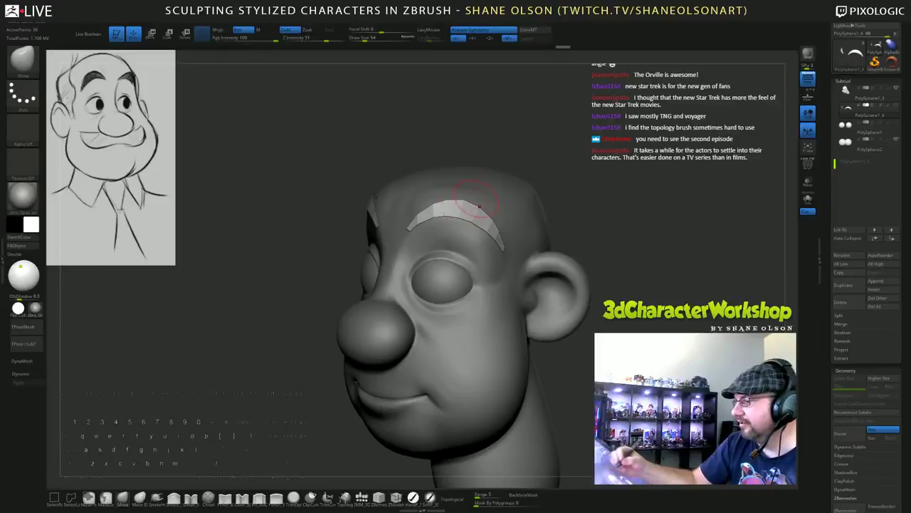
pyautogui.moveTo(646, 251)
pyautogui.mouseDown()
pyautogui.moveTo(578, 241)
pyautogui.moveTo(610, 237)
pyautogui.mouseUp()
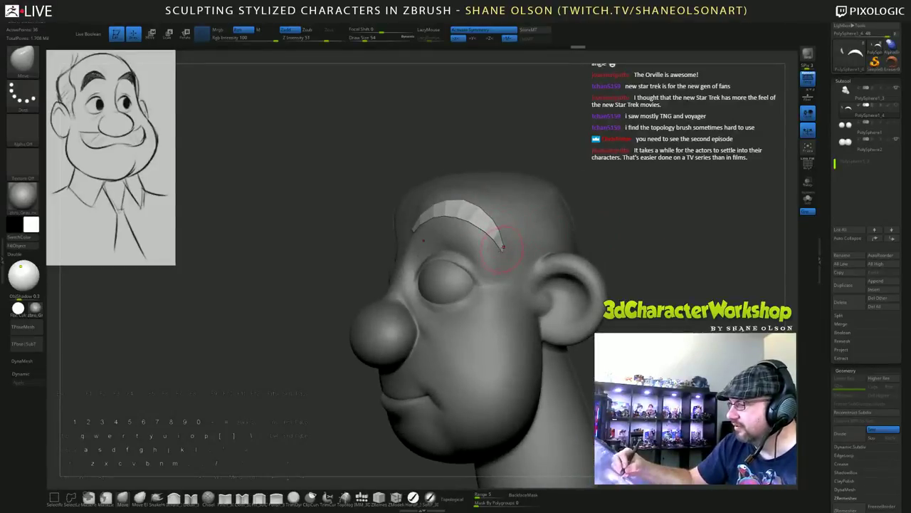
pyautogui.moveTo(650, 264); pyautogui.dragTo(693, 304)
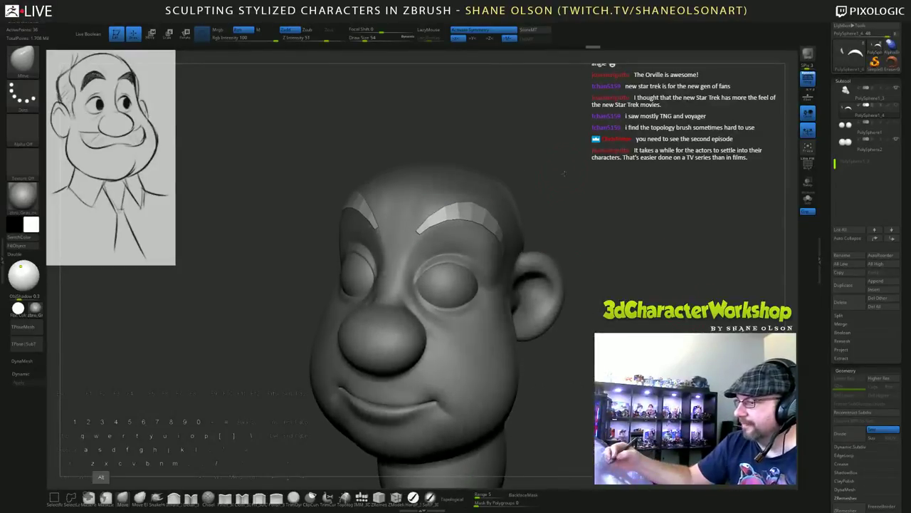
# Refine the eyebrow's inner and outer tips and lower edge up close using the Move brush at draw size 22.
pyautogui.moveTo(564, 173)
pyautogui.keyDown('alt'); pyautogui.mouseDown()
pyautogui.moveTo(581, 156)
pyautogui.moveTo(628, 192)
pyautogui.moveTo(631, 202)
pyautogui.moveTo(619, 202)
pyautogui.mouseUp(); pyautogui.keyUp('alt')
pyautogui.moveTo(440, 246); pyautogui.dragTo(457, 222)
pyautogui.moveTo(696, 264); pyautogui.dragTo(598, 288)
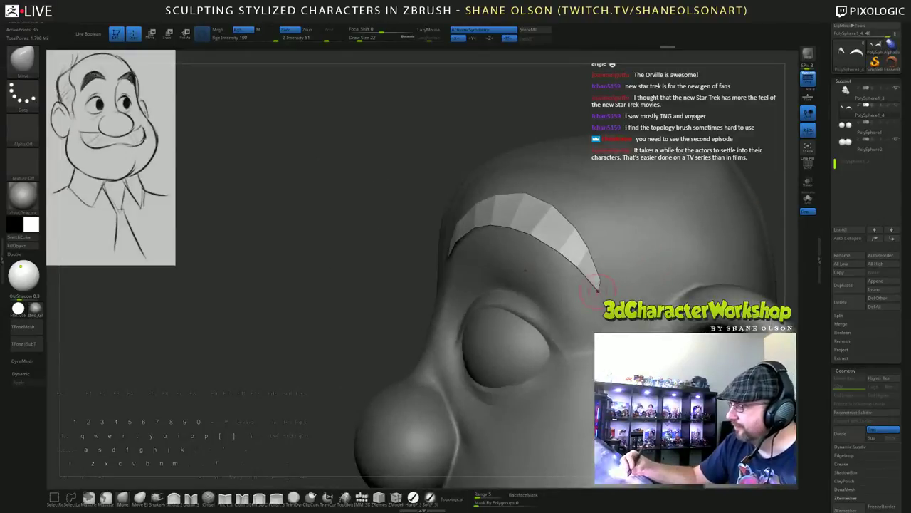
pyautogui.moveTo(639, 114); pyautogui.dragTo(682, 131)
pyautogui.moveTo(633, 187); pyautogui.dragTo(692, 186)
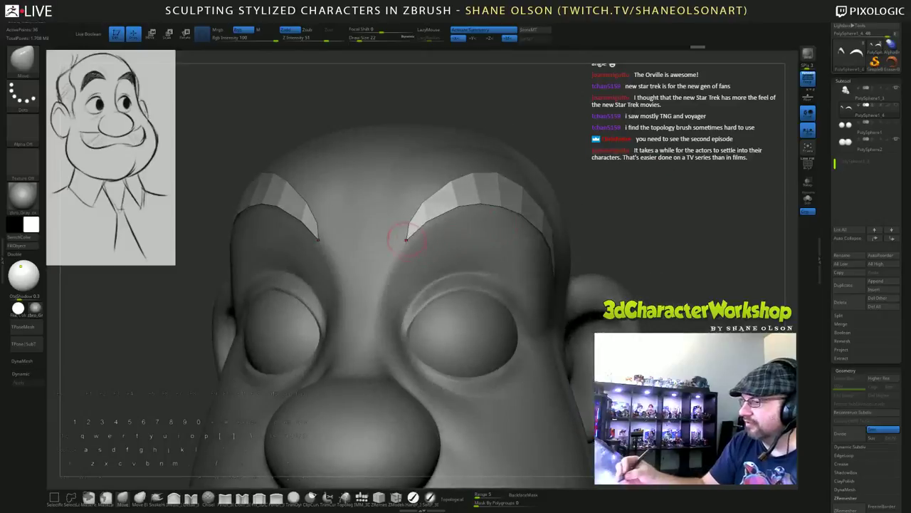
pyautogui.moveTo(425, 220); pyautogui.dragTo(429, 216)
pyautogui.moveTo(677, 186); pyautogui.dragTo(646, 194)
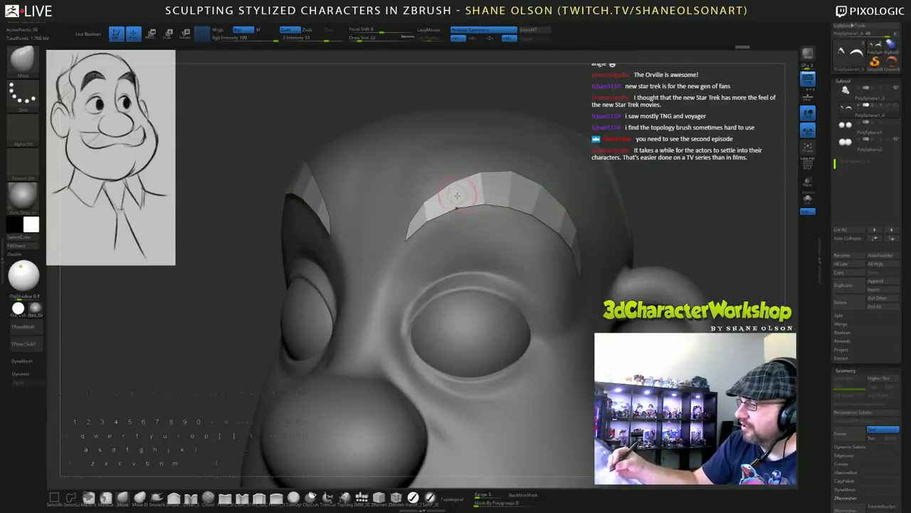
pyautogui.moveTo(702, 194); pyautogui.dragTo(651, 211)
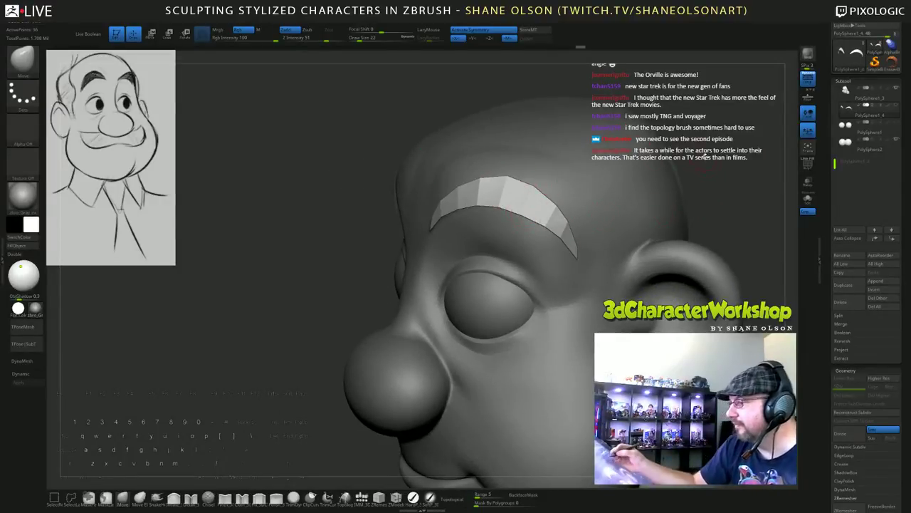
# Set the Move brush draw size to 44 and adjust the outer half of the eyebrow arch against the forehead.
pyautogui.moveTo(705, 156)
pyautogui.keyDown('alt'); pyautogui.mouseDown()
pyautogui.moveTo(719, 154)
pyautogui.moveTo(633, 183)
pyautogui.mouseUp(); pyautogui.keyUp('alt')
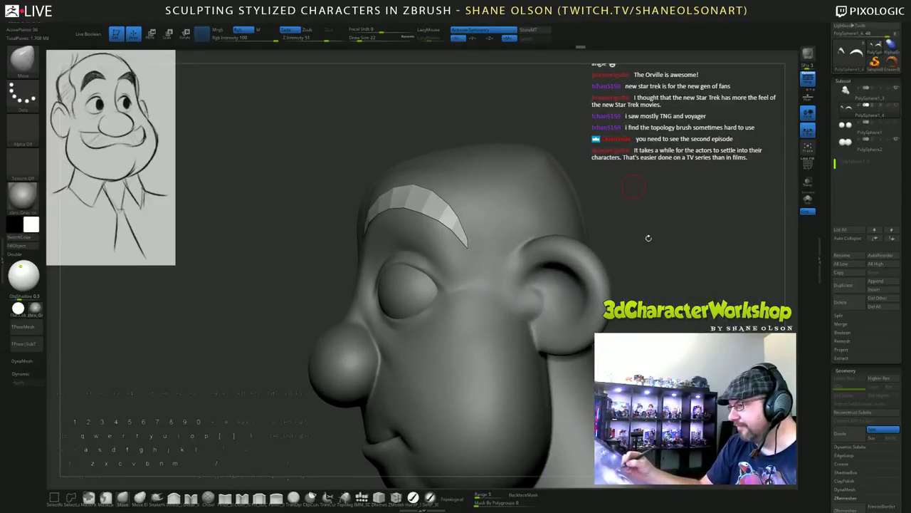
pyautogui.moveTo(639, 196); pyautogui.dragTo(647, 228)
pyautogui.press('s')
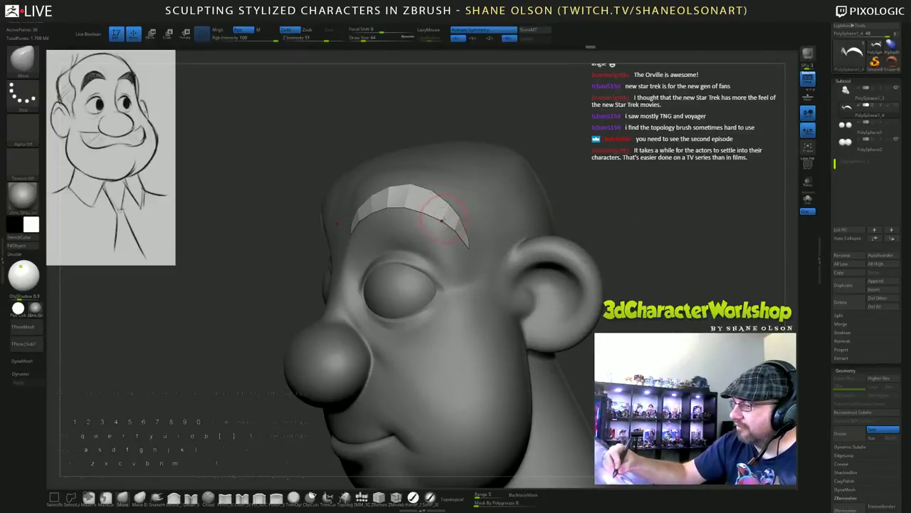
pyautogui.moveTo(620, 207); pyautogui.dragTo(612, 203)
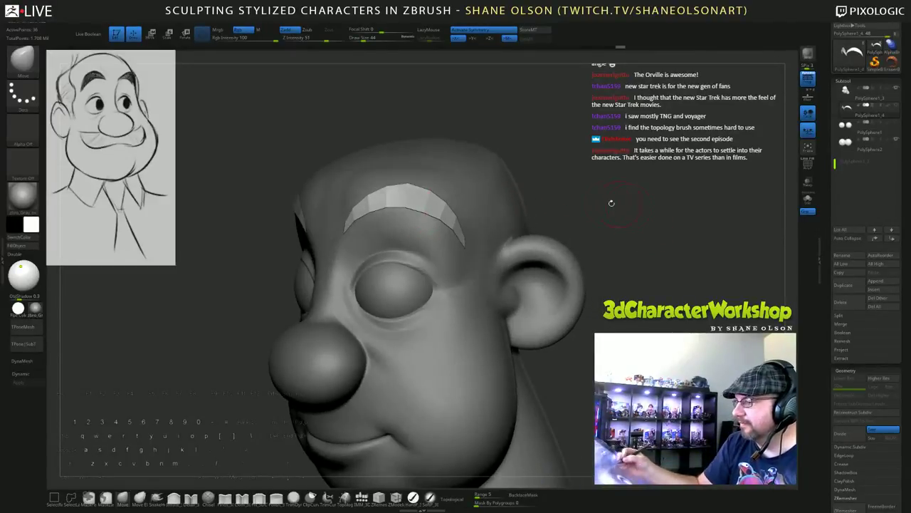
# Extrude the eyebrow meshes slightly to give them thickness, using the ZModeler brush with Extrude and the Polygroup All target.
pyautogui.moveTo(590, 162); pyautogui.dragTo(479, 201)
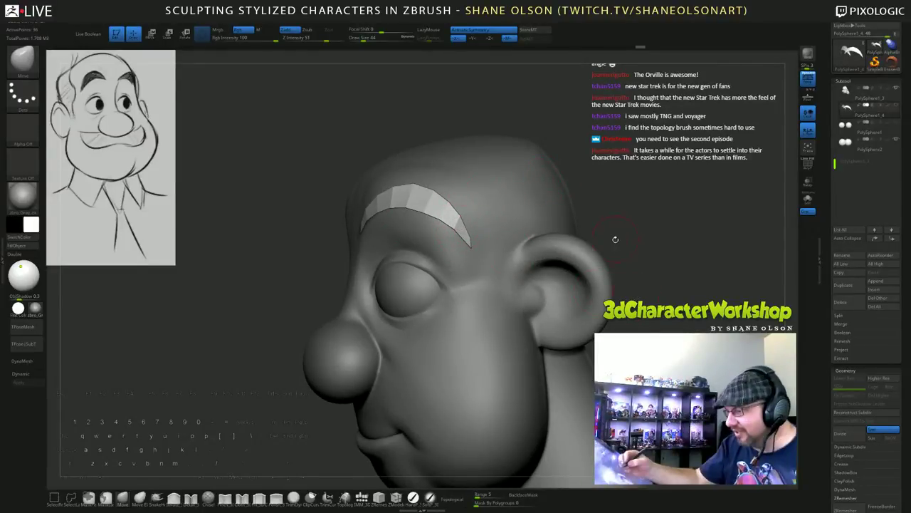
pyautogui.moveTo(615, 239)
pyautogui.mouseDown()
pyautogui.moveTo(645, 238)
pyautogui.moveTo(566, 225)
pyautogui.mouseUp()
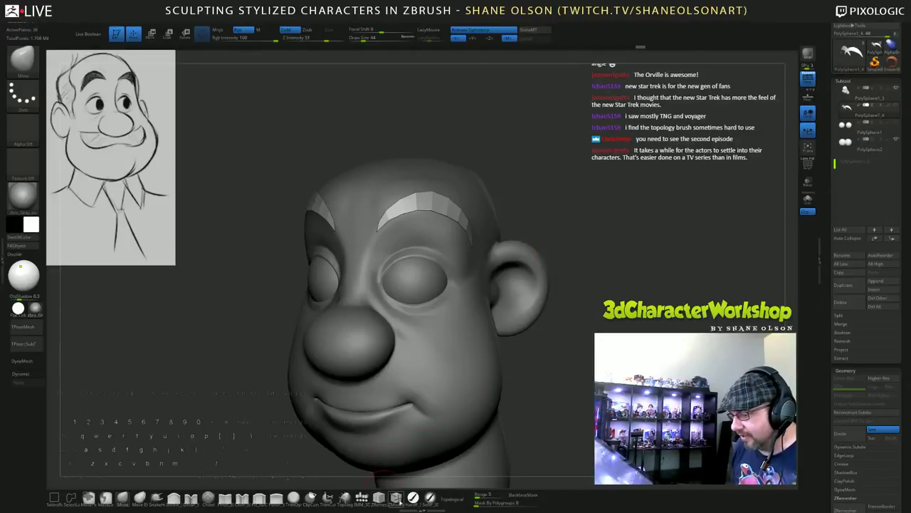
pyautogui.click(380, 498)
pyautogui.press('space')
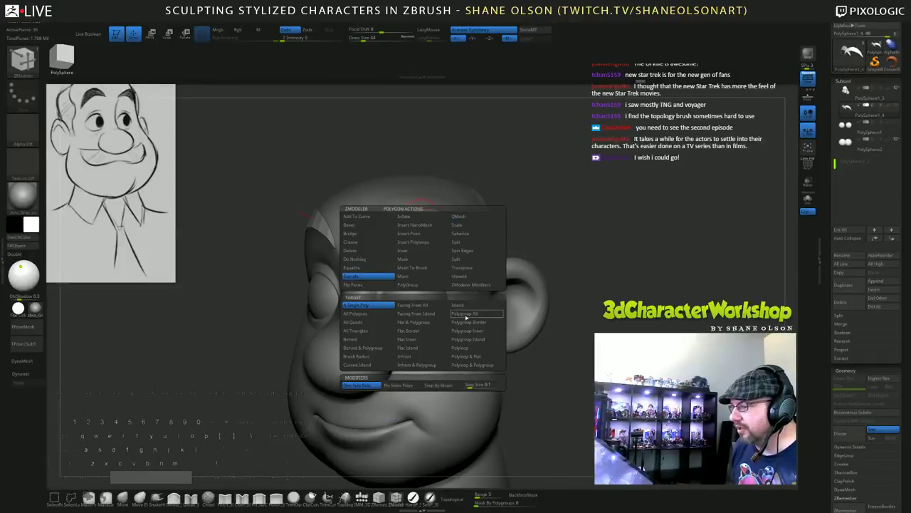
pyautogui.click(467, 316)
pyautogui.moveTo(537, 235); pyautogui.dragTo(605, 229)
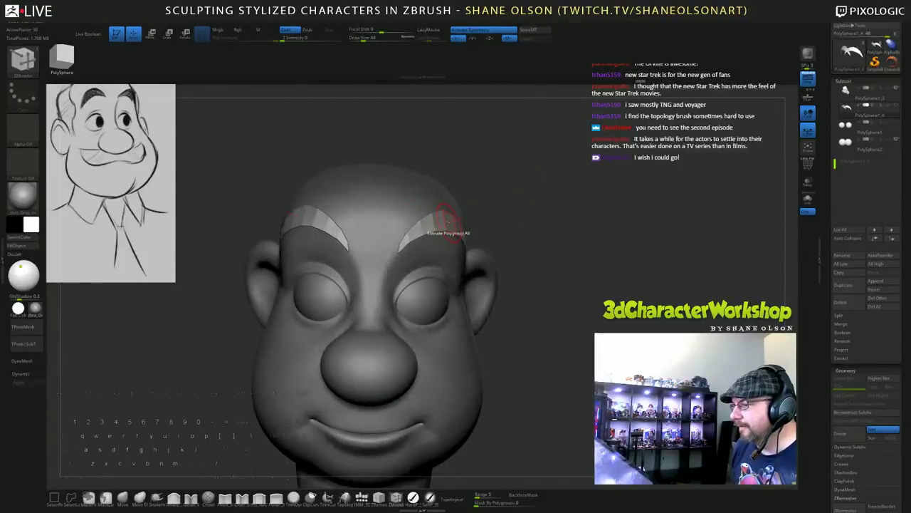
pyautogui.moveTo(451, 223); pyautogui.dragTo(455, 223)
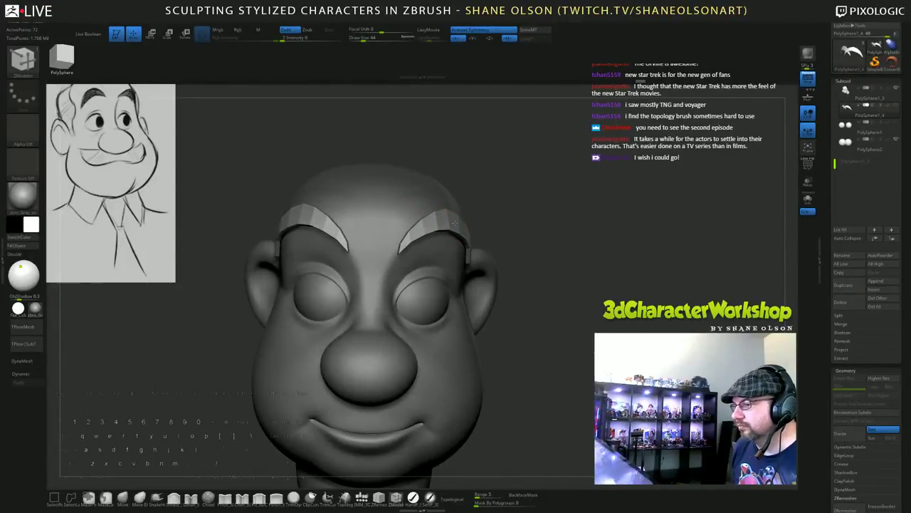
# Fit the thickened eyebrow to the forehead's curve from above with the Move brush, reducing the draw size from 124 to 87.
pyautogui.moveTo(519, 190)
pyautogui.mouseDown()
pyautogui.moveTo(522, 222)
pyautogui.moveTo(423, 200)
pyautogui.moveTo(379, 210)
pyautogui.moveTo(349, 197)
pyautogui.moveTo(325, 213)
pyautogui.moveTo(326, 249)
pyautogui.mouseUp()
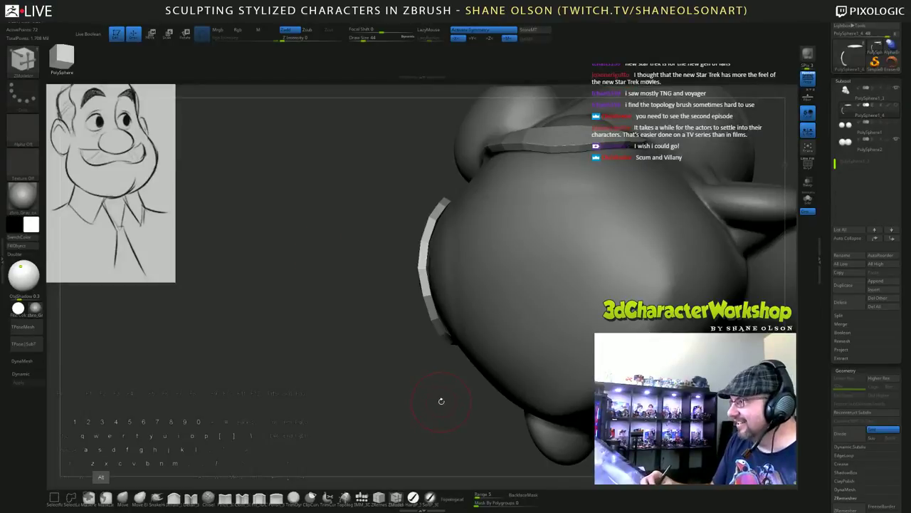
pyautogui.moveTo(437, 401); pyautogui.dragTo(440, 391)
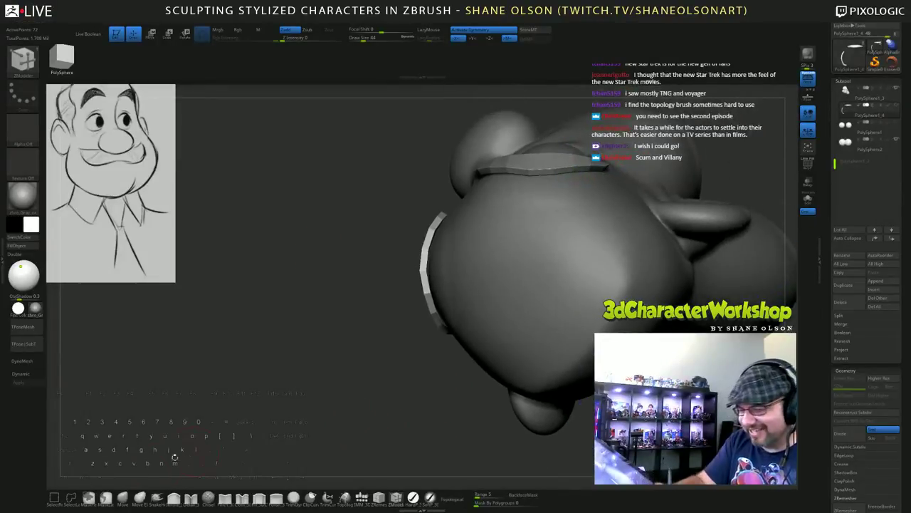
pyautogui.click(123, 498)
pyautogui.press('s')
pyautogui.moveTo(299, 351); pyautogui.dragTo(310, 350)
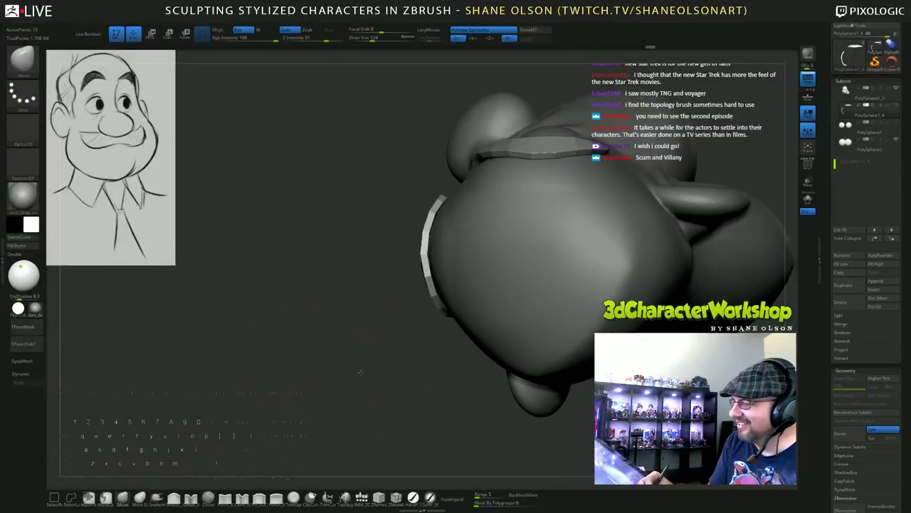
pyautogui.moveTo(398, 290)
pyautogui.mouseDown()
pyautogui.moveTo(402, 301)
pyautogui.moveTo(396, 183)
pyautogui.moveTo(406, 204)
pyautogui.moveTo(346, 193)
pyautogui.mouseUp()
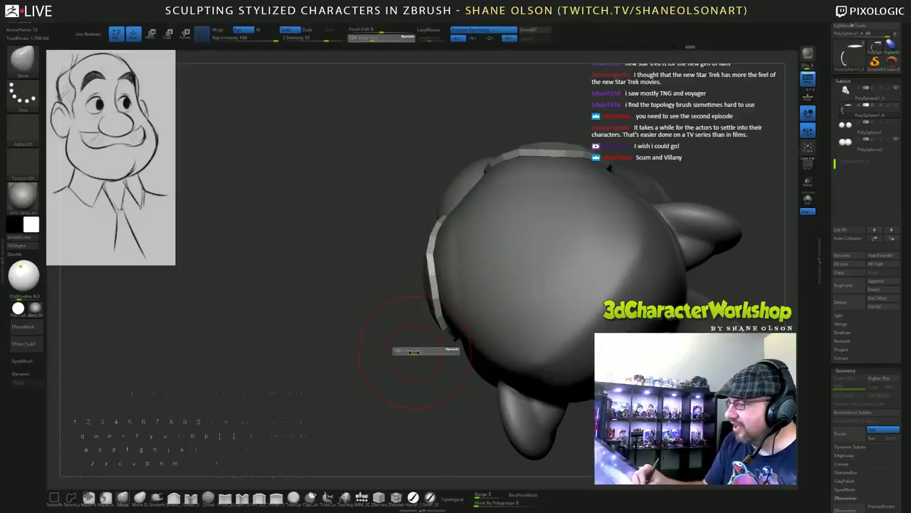
pyautogui.moveTo(419, 372)
pyautogui.mouseDown()
pyautogui.moveTo(452, 329)
pyautogui.moveTo(445, 313)
pyautogui.mouseUp()
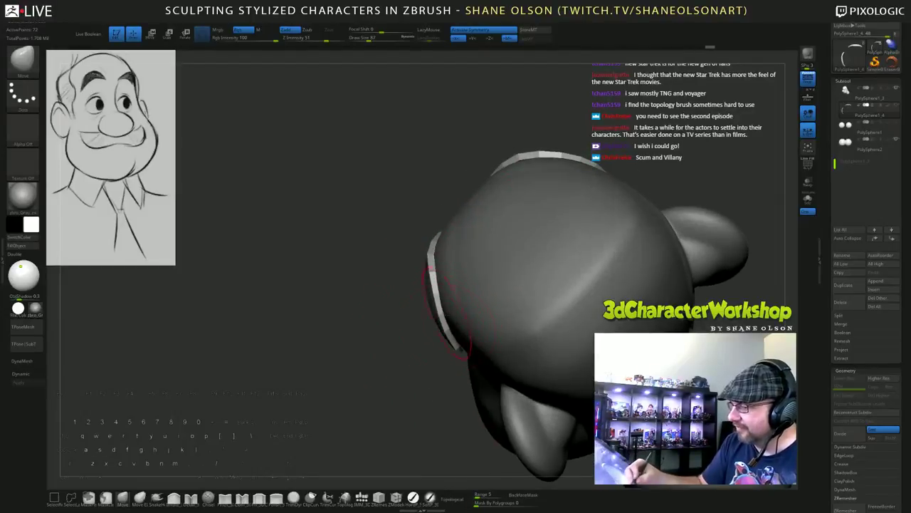
pyautogui.moveTo(428, 418); pyautogui.dragTo(426, 386)
pyautogui.moveTo(446, 335); pyautogui.dragTo(451, 332)
pyautogui.moveTo(447, 414); pyautogui.dragTo(409, 352)
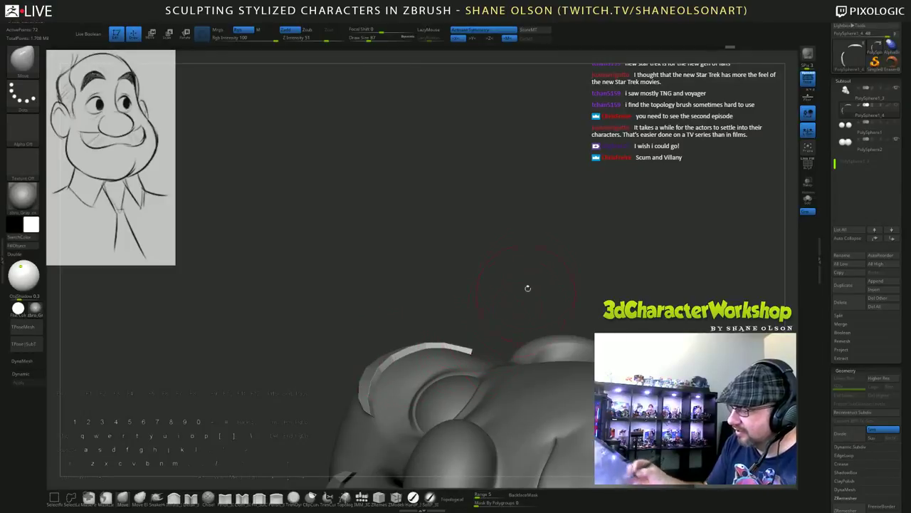
# Set the Move brush draw size to 10 and reshape the eyebrow's upper edge and outer tip.
pyautogui.moveTo(528, 288)
pyautogui.mouseDown()
pyautogui.moveTo(500, 244)
pyautogui.moveTo(506, 261)
pyautogui.moveTo(530, 188)
pyautogui.moveTo(475, 322)
pyautogui.moveTo(619, 290)
pyautogui.moveTo(682, 314)
pyautogui.moveTo(682, 322)
pyautogui.moveTo(638, 320)
pyautogui.mouseUp()
pyautogui.press('s')
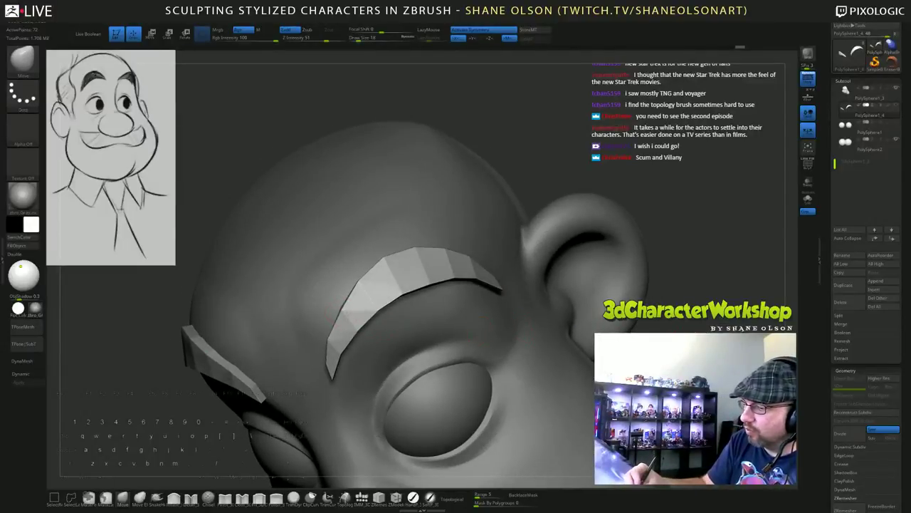
pyautogui.press('[')
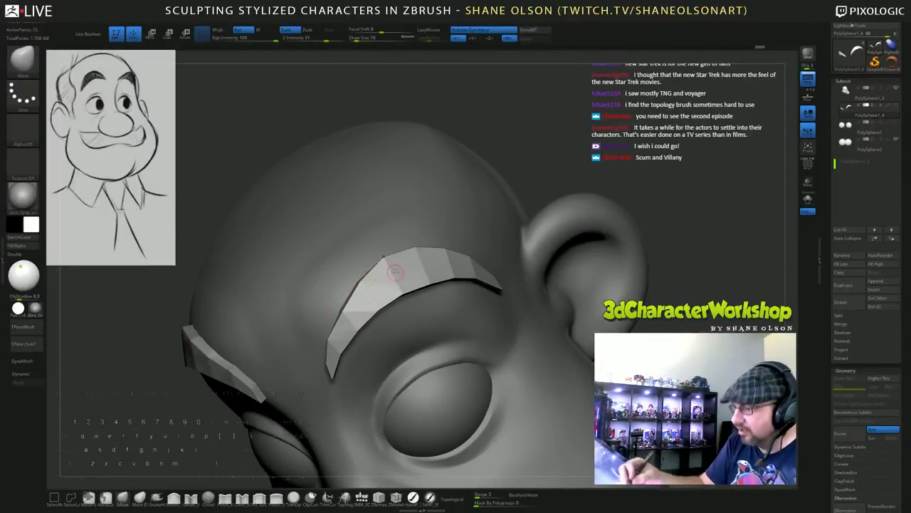
pyautogui.moveTo(381, 269); pyautogui.dragTo(409, 259, button='right')
pyautogui.moveTo(408, 257); pyautogui.dragTo(412, 267)
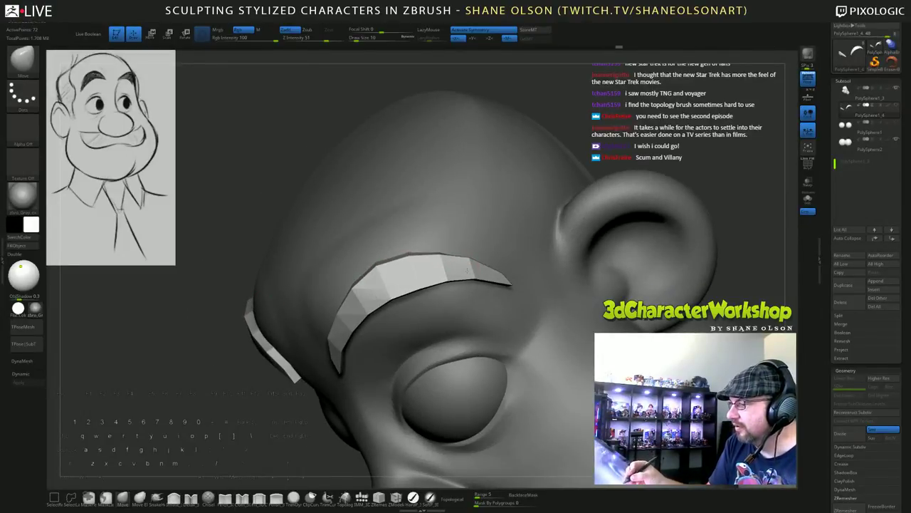
pyautogui.moveTo(506, 281); pyautogui.dragTo(486, 279, button='right')
pyautogui.moveTo(500, 275); pyautogui.dragTo(502, 283)
pyautogui.moveTo(471, 275); pyautogui.dragTo(465, 291, button='right')
pyautogui.moveTo(465, 277); pyautogui.dragTo(451, 265)
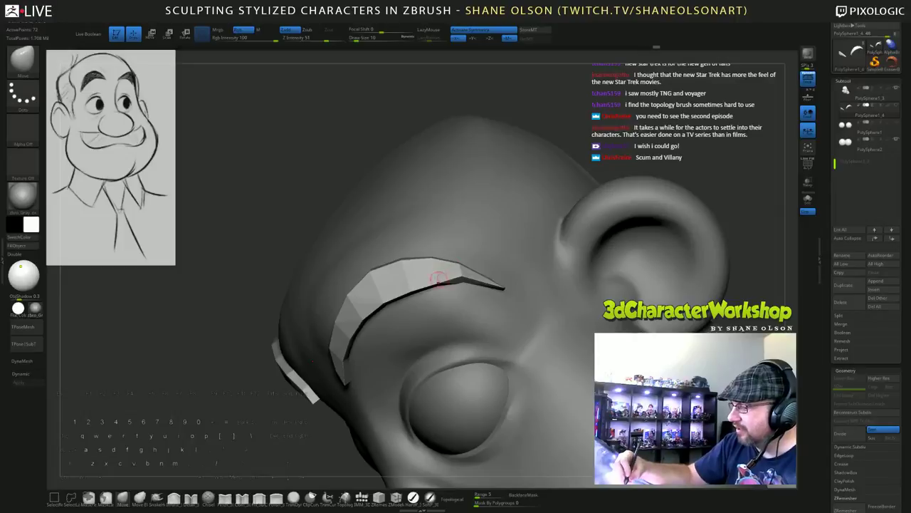
# Refine the eyebrow's arch, lower edge and inner end with small Move brush adjustments.
pyautogui.moveTo(410, 275); pyautogui.dragTo(419, 273, button='right')
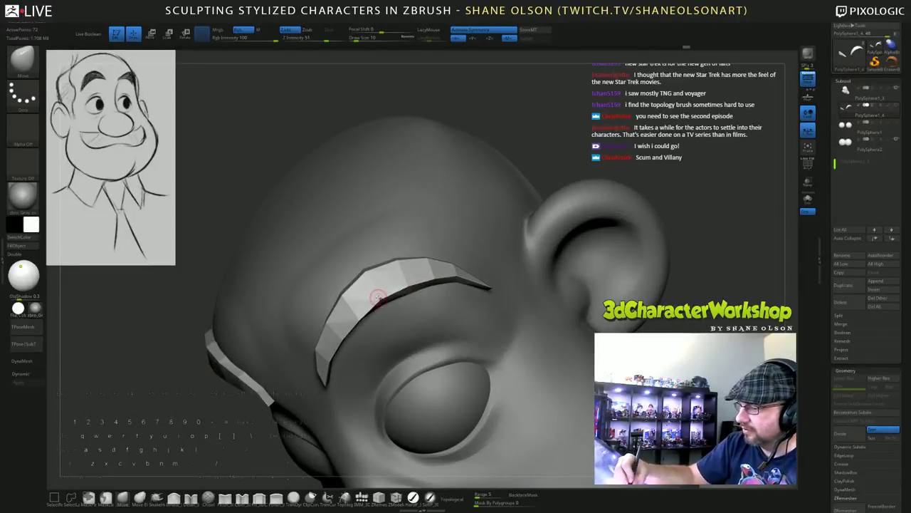
pyautogui.moveTo(377, 299); pyautogui.dragTo(379, 262)
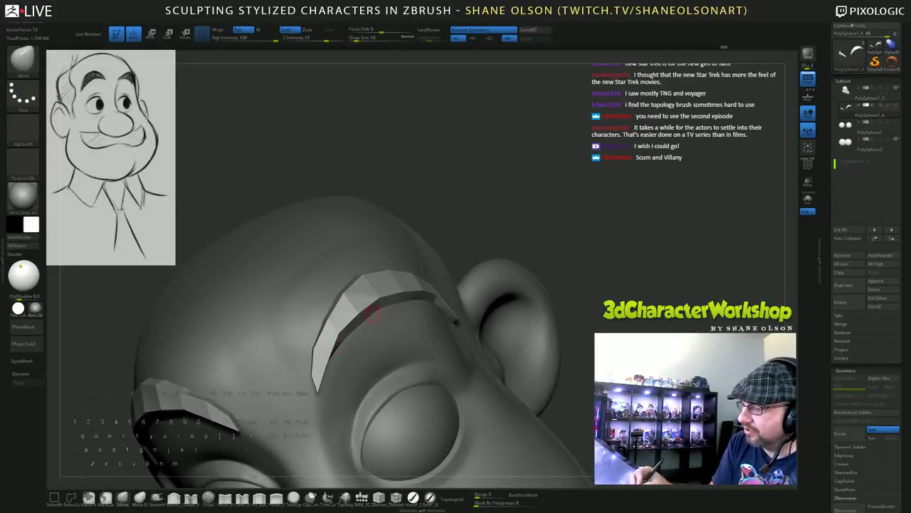
pyautogui.moveTo(404, 313)
pyautogui.mouseDown(button='right')
pyautogui.moveTo(360, 356)
pyautogui.moveTo(377, 347)
pyautogui.mouseUp(button='right')
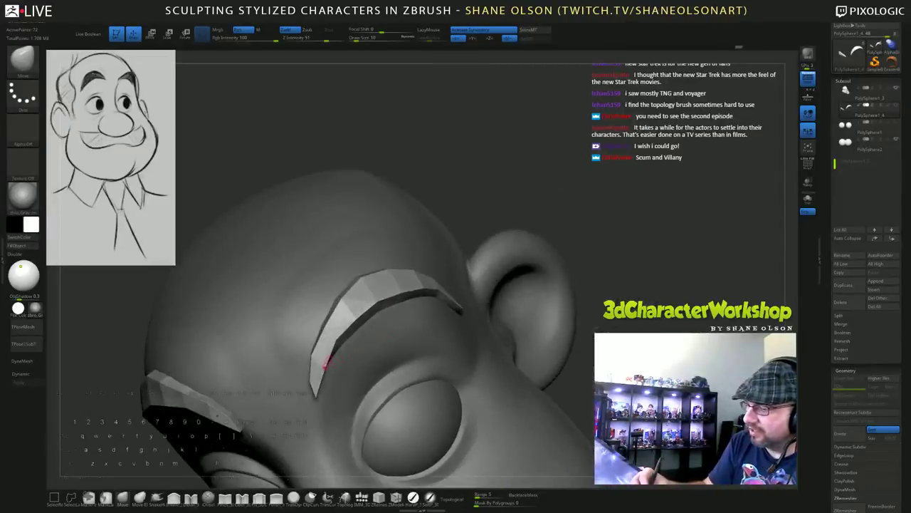
pyautogui.moveTo(325, 364); pyautogui.dragTo(326, 349, button='right')
pyautogui.moveTo(312, 355)
pyautogui.mouseDown()
pyautogui.moveTo(322, 363)
pyautogui.moveTo(314, 376)
pyautogui.mouseUp()
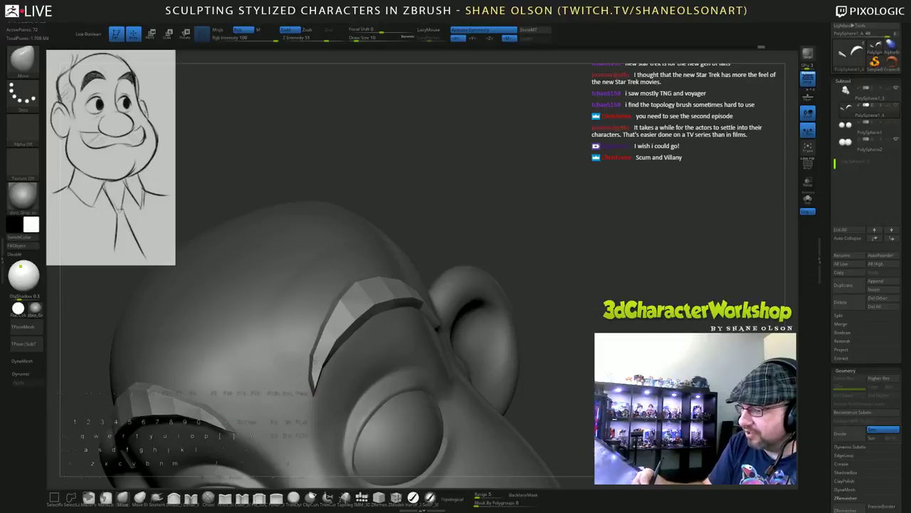
pyautogui.moveTo(315, 371); pyautogui.dragTo(316, 373)
pyautogui.moveTo(322, 364); pyautogui.dragTo(336, 307, button='right')
pyautogui.moveTo(335, 340); pyautogui.dragTo(333, 338)
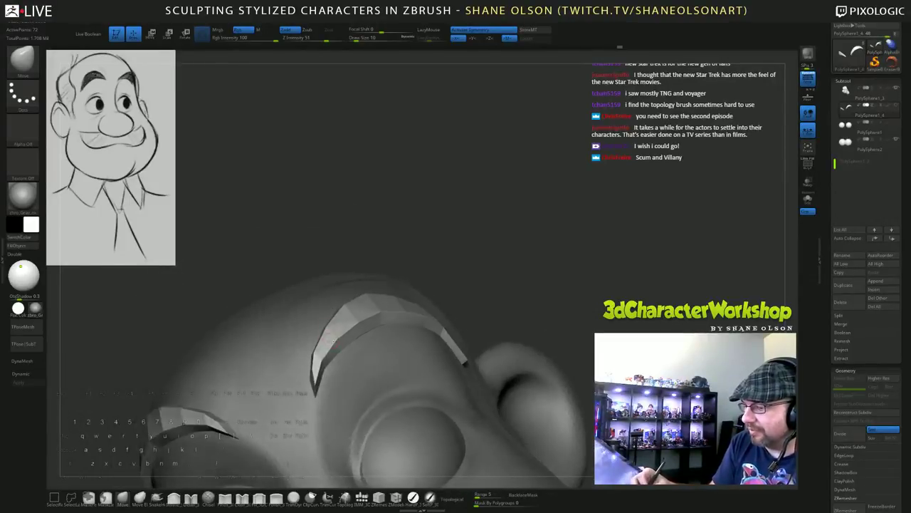
# Set the Move brush draw size to 16 and even out the eyebrow's arch and thickness from below.
pyautogui.moveTo(359, 320); pyautogui.dragTo(342, 313, button='right')
pyautogui.moveTo(348, 263); pyautogui.dragTo(351, 251, button='right')
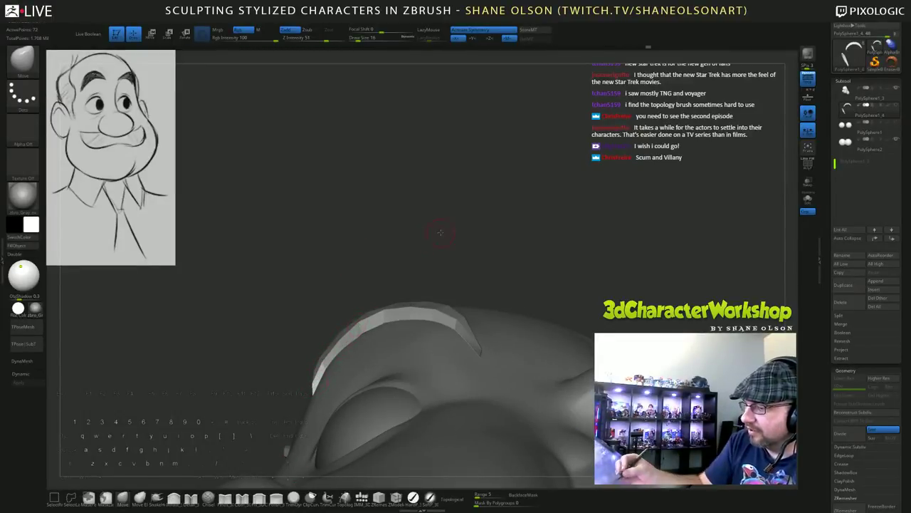
pyautogui.moveTo(440, 232)
pyautogui.mouseDown(button='right')
pyautogui.moveTo(383, 294)
pyautogui.moveTo(426, 278)
pyautogui.mouseUp(button='right')
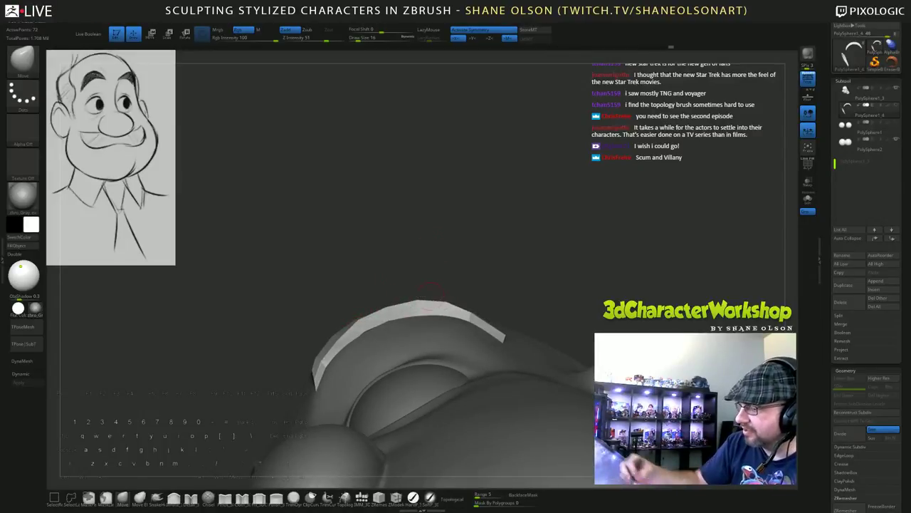
pyautogui.moveTo(496, 336); pyautogui.dragTo(396, 361, button='right')
# Set the Move brush draw size to 8 and adjust the eyebrow's top rim and outer end along the forehead.
pyautogui.moveTo(410, 267); pyautogui.dragTo(651, 328, button='right')
pyautogui.moveTo(363, 57); pyautogui.dragTo(375, 57, button='right')
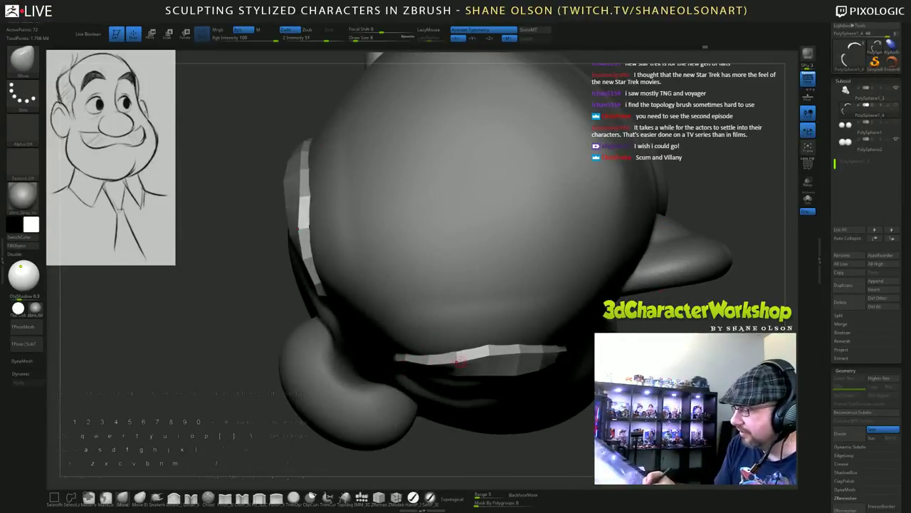
pyautogui.moveTo(461, 363); pyautogui.dragTo(464, 361)
pyautogui.moveTo(470, 341)
pyautogui.mouseDown(button='right')
pyautogui.moveTo(520, 381)
pyautogui.moveTo(463, 370)
pyautogui.mouseUp(button='right')
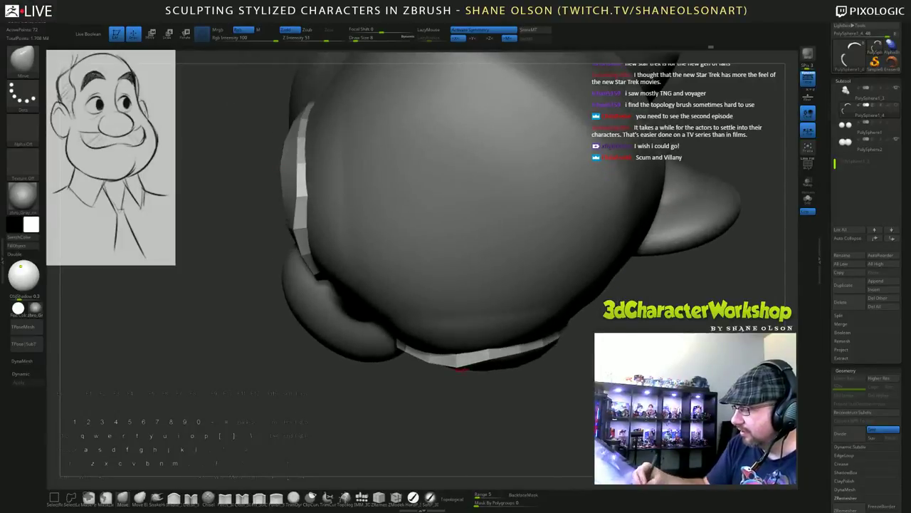
pyautogui.moveTo(490, 358)
pyautogui.mouseDown()
pyautogui.moveTo(489, 367)
pyautogui.moveTo(523, 361)
pyautogui.mouseUp()
pyautogui.moveTo(535, 349); pyautogui.dragTo(569, 368, button='right')
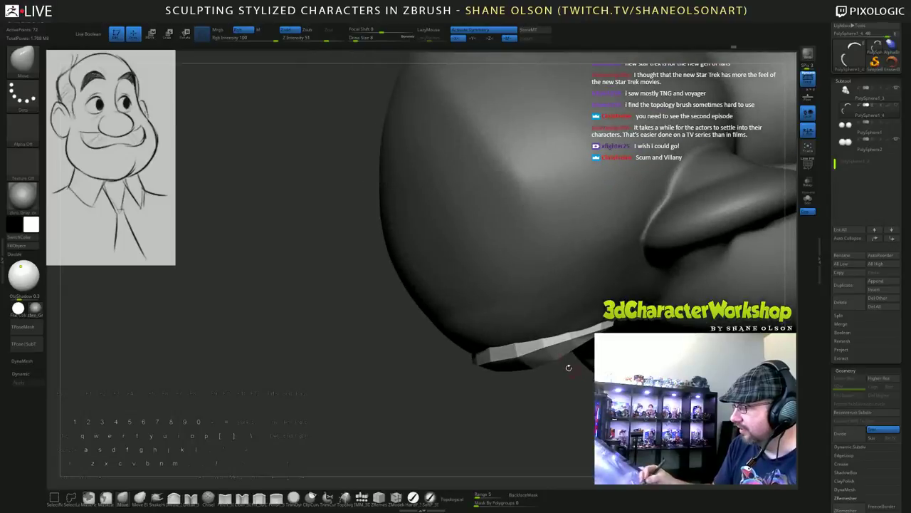
pyautogui.moveTo(569, 338); pyautogui.dragTo(575, 344)
pyautogui.moveTo(585, 357); pyautogui.dragTo(485, 353, button='right')
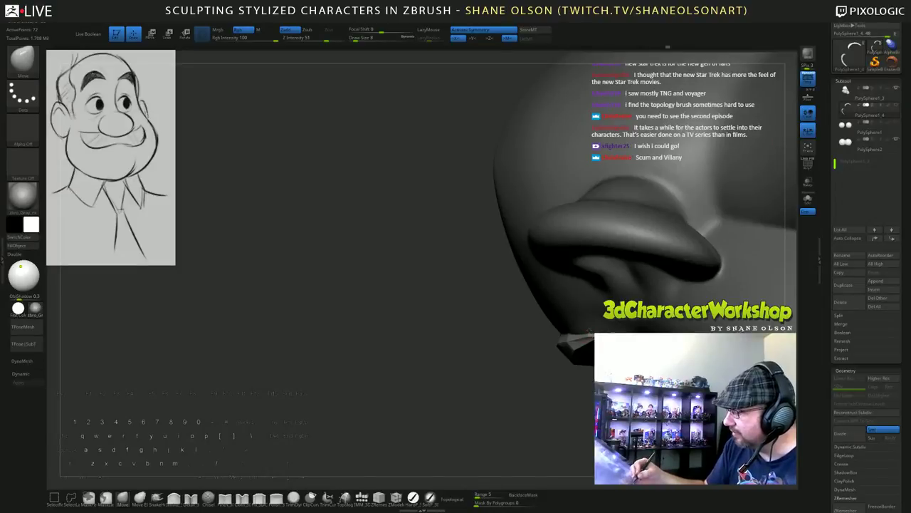
# Set the Move brush draw size to 17 and shape the eyebrow's underside and inner end around the brow.
pyautogui.moveTo(567, 368); pyautogui.dragTo(603, 285, button='right')
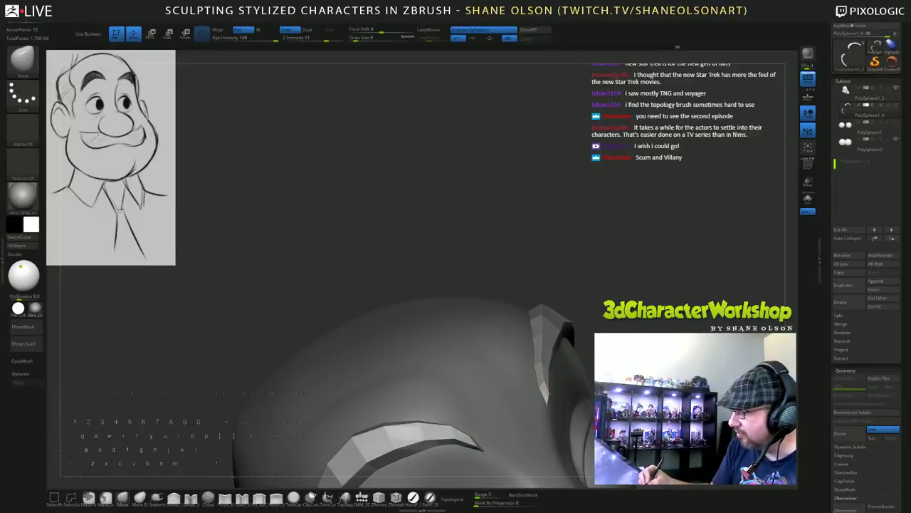
pyautogui.moveTo(550, 383); pyautogui.dragTo(629, 234, button='right')
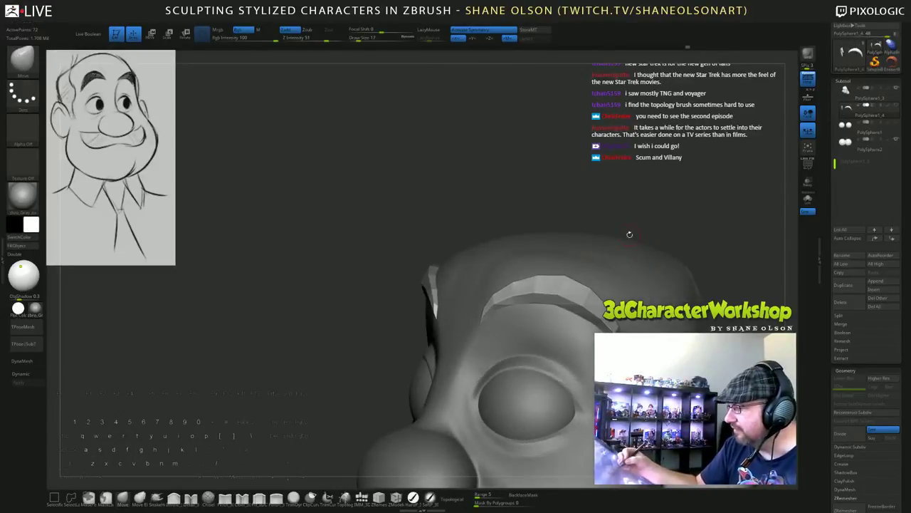
pyautogui.moveTo(565, 262); pyautogui.dragTo(580, 211, button='right')
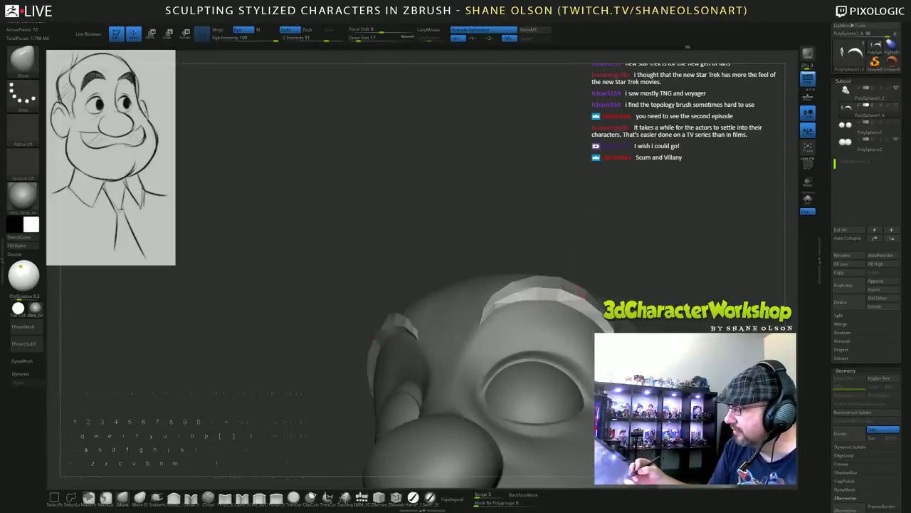
pyautogui.moveTo(575, 293); pyautogui.dragTo(546, 277, button='right')
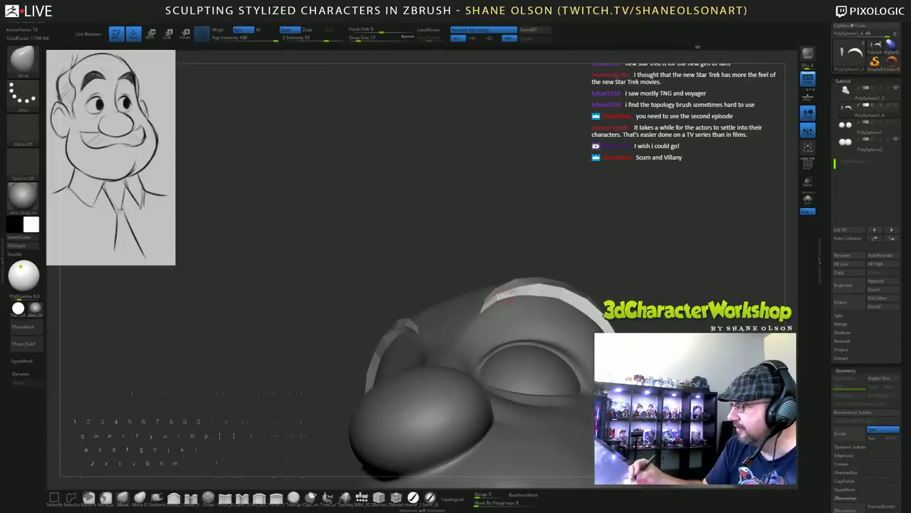
pyautogui.moveTo(582, 220); pyautogui.dragTo(613, 279)
pyautogui.keyDown('alt'); pyautogui.moveTo(645, 196); pyautogui.dragTo(632, 241); pyautogui.keyUp('alt')
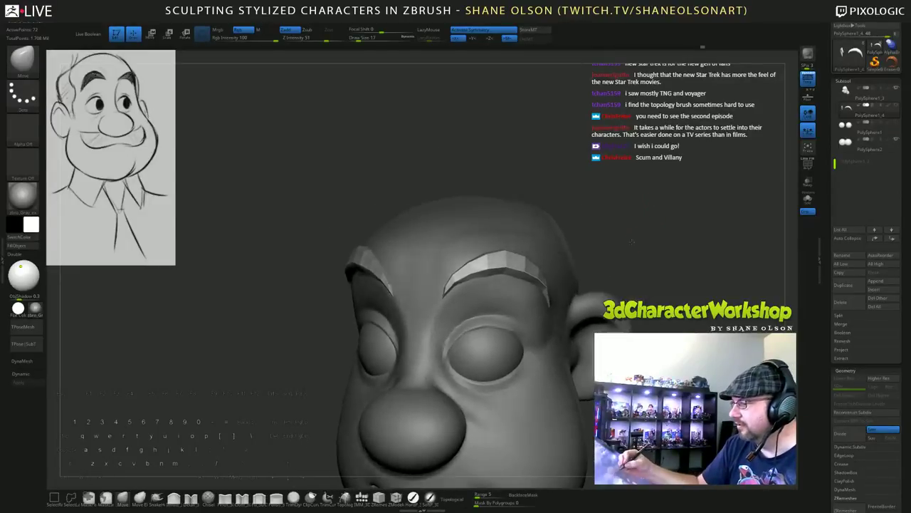
# Turn on dynamic subdivision for the eyebrows and check their smoothed shape from the front and side.
pyautogui.moveTo(631, 242); pyautogui.dragTo(508, 275, button='right')
pyautogui.moveTo(597, 240); pyautogui.dragTo(546, 291, button='right')
pyautogui.moveTo(684, 227)
pyautogui.mouseDown(button='right')
pyautogui.moveTo(682, 205)
pyautogui.moveTo(686, 248)
pyautogui.mouseUp(button='right')
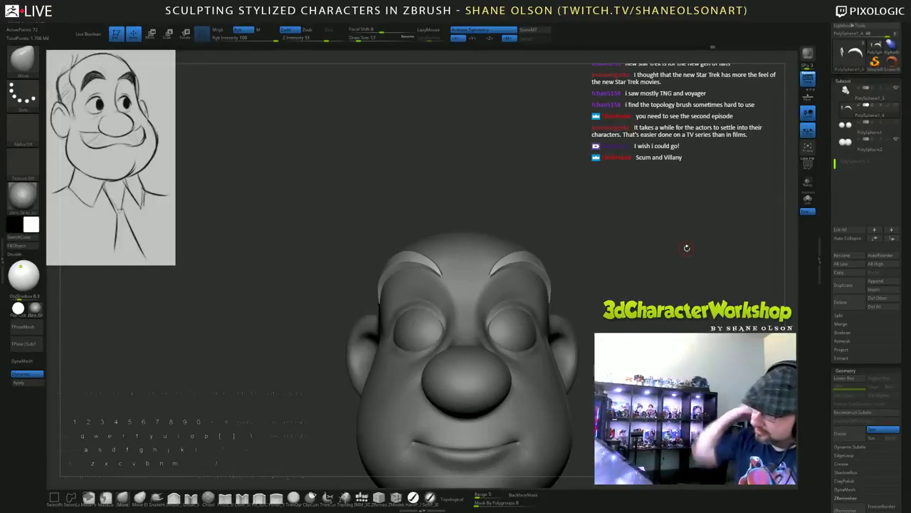
pyautogui.moveTo(652, 263)
pyautogui.mouseDown(button='right')
pyautogui.moveTo(610, 271)
pyautogui.moveTo(612, 285)
pyautogui.moveTo(622, 245)
pyautogui.mouseUp(button='right')
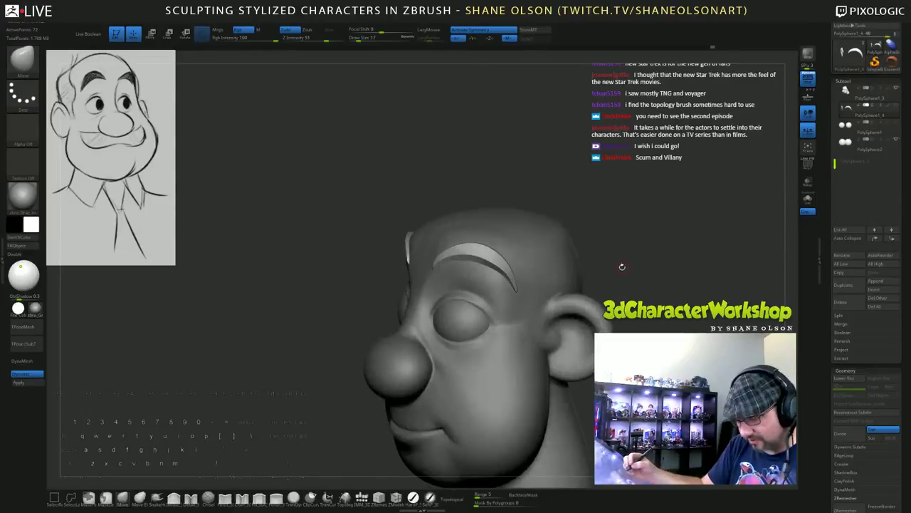
pyautogui.press('space')
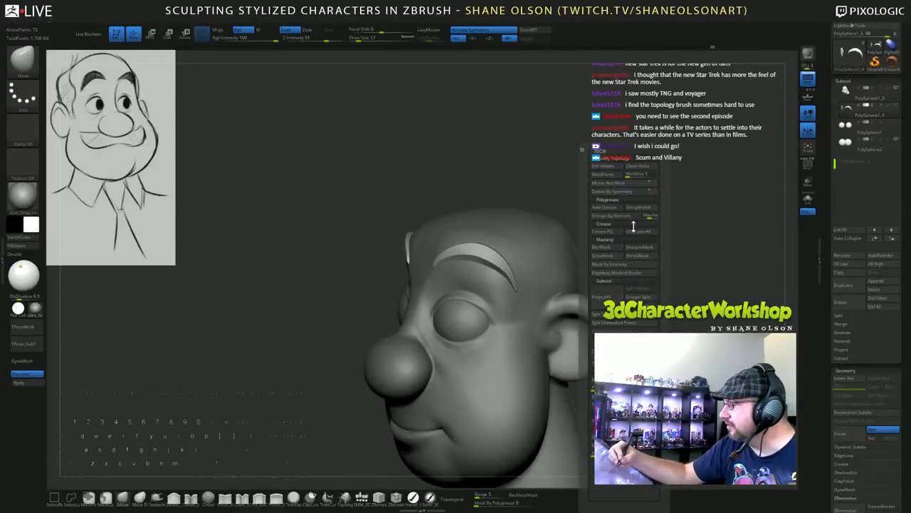
pyautogui.moveTo(653, 220); pyautogui.dragTo(654, 282, button='right')
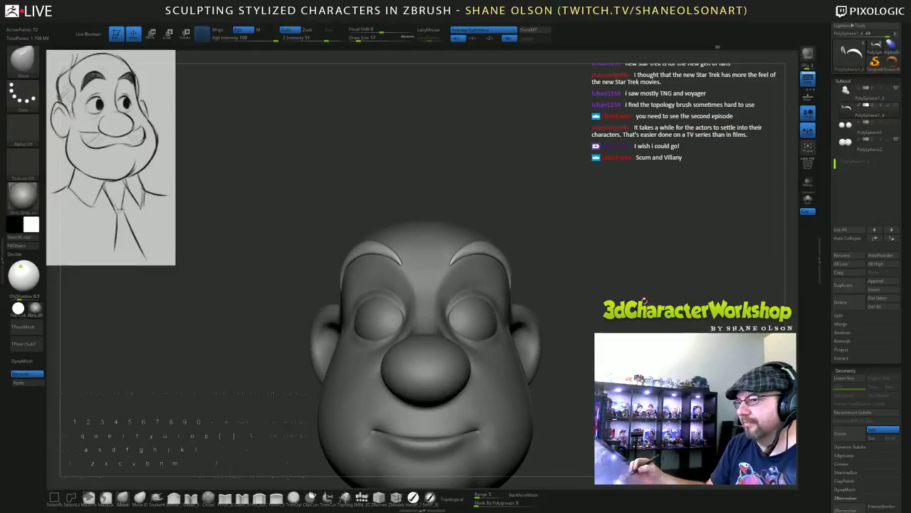
# Isolate the eyebrows with their wireframe and polygroups shown, and examine the low-poly shape from several angles.
pyautogui.click(808, 200)
pyautogui.moveTo(638, 329)
pyautogui.mouseDown(button='right')
pyautogui.moveTo(551, 376)
pyautogui.moveTo(585, 329)
pyautogui.moveTo(545, 322)
pyautogui.moveTo(600, 295)
pyautogui.mouseUp(button='right')
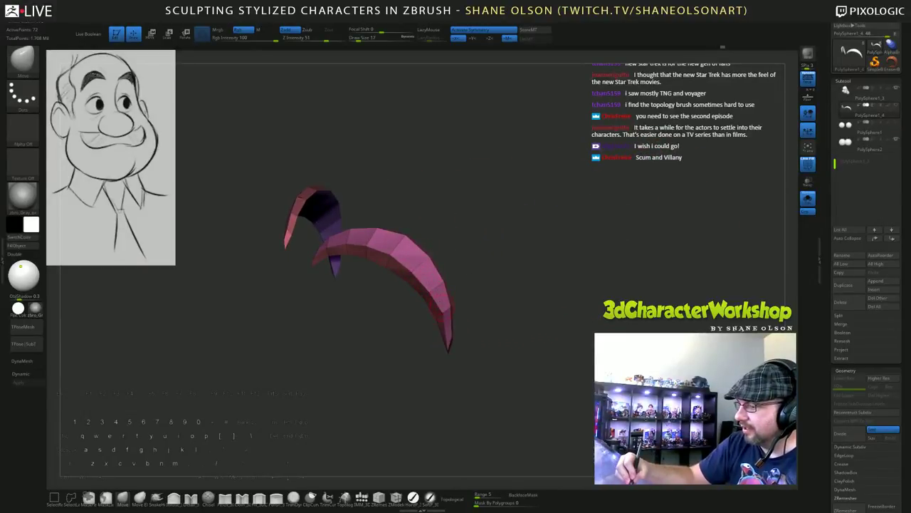
pyautogui.moveTo(519, 341); pyautogui.dragTo(484, 312, button='right')
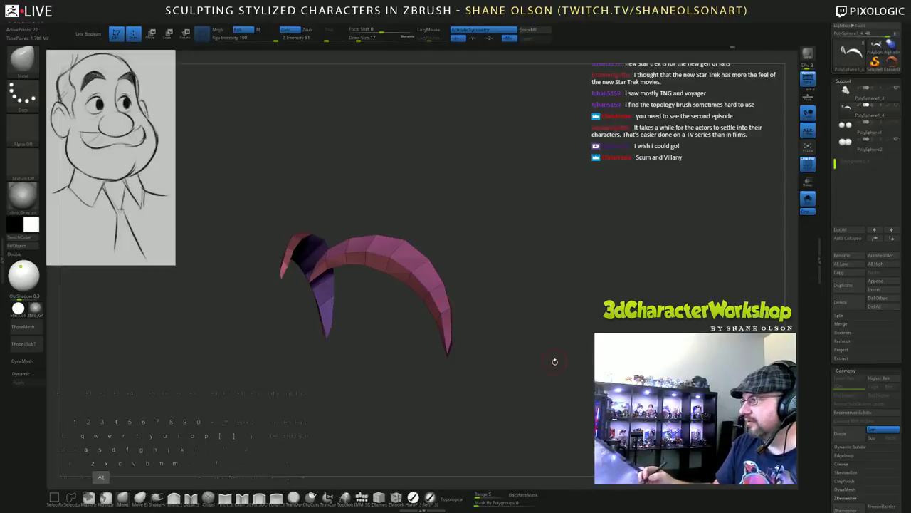
pyautogui.moveTo(553, 362); pyautogui.dragTo(591, 364, button='right')
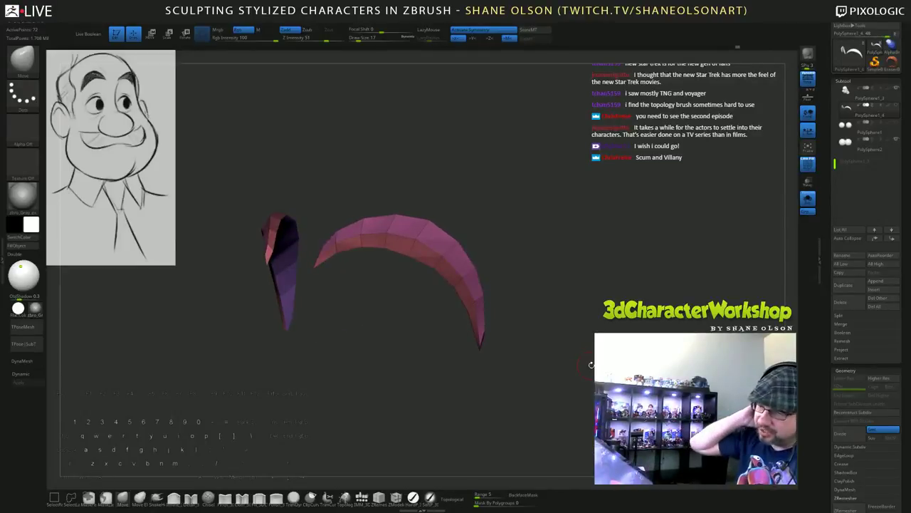
pyautogui.moveTo(561, 246); pyautogui.dragTo(497, 244, button='right')
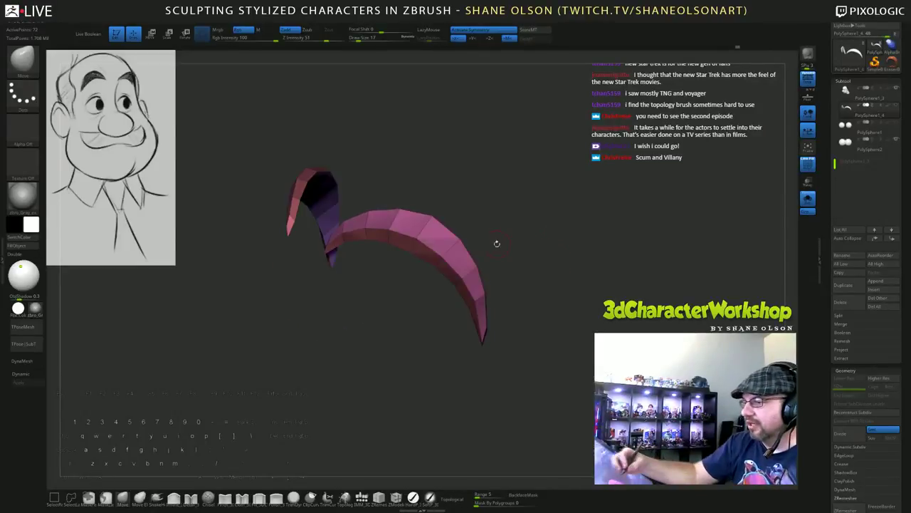
pyautogui.moveTo(552, 288); pyautogui.dragTo(360, 61, button='right')
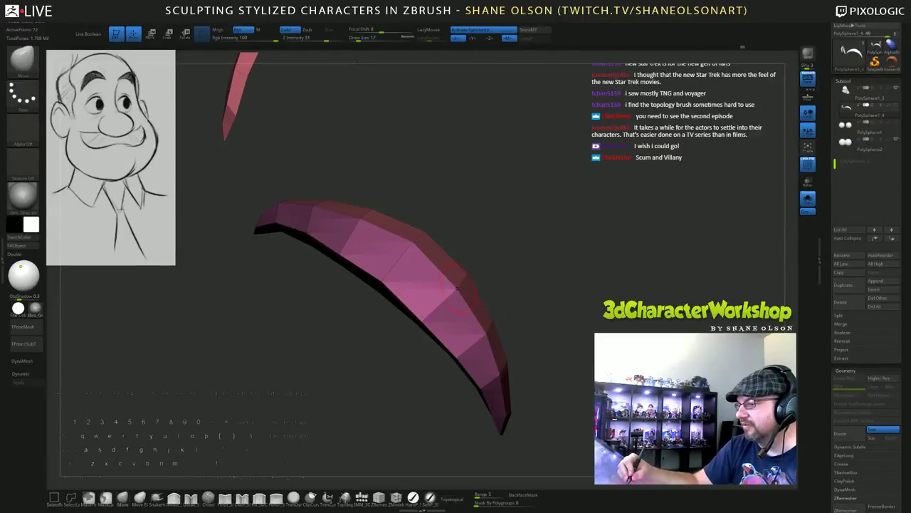
pyautogui.moveTo(460, 283)
pyautogui.mouseDown(button='right')
pyautogui.moveTo(570, 286)
pyautogui.moveTo(449, 293)
pyautogui.mouseUp(button='right')
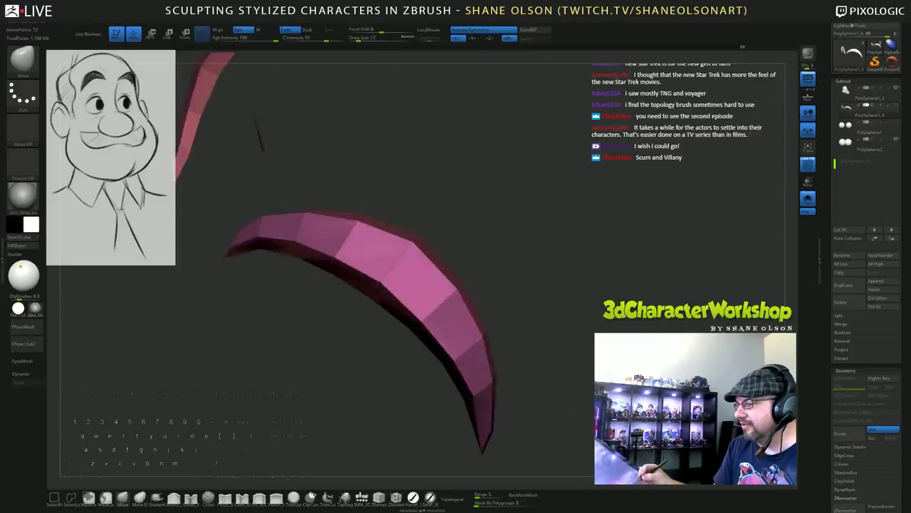
pyautogui.moveTo(260, 139); pyautogui.dragTo(539, 261, button='right')
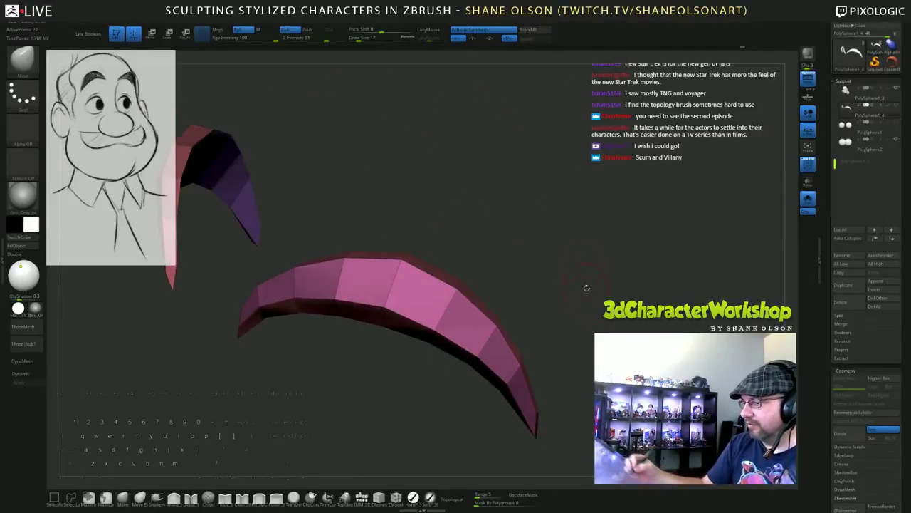
# Isolate the eyebrow's front polygroup to inspect its faces, and bring the hidden faces back.
pyautogui.keyDown('ctrl'); pyautogui.keyDown('shift'); pyautogui.click(428, 297); pyautogui.keyUp('shift'); pyautogui.keyUp('ctrl')
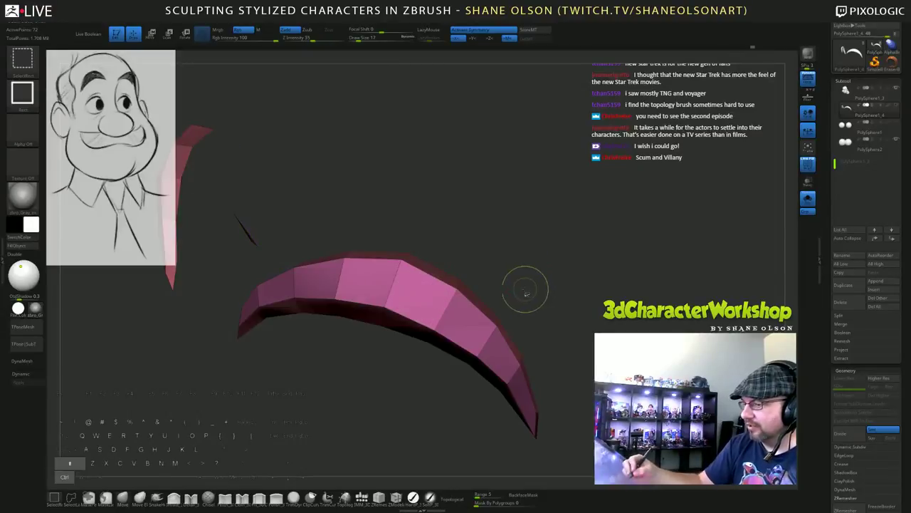
pyautogui.keyDown('ctrl'); pyautogui.keyDown('shift'); pyautogui.moveTo(558, 267); pyautogui.dragTo(549, 281); pyautogui.keyUp('shift'); pyautogui.keyUp('ctrl')
pyautogui.hotkey('ctrl', 'z')
pyautogui.keyDown('ctrl'); pyautogui.keyDown('shift'); pyautogui.click(591, 291); pyautogui.keyUp('shift'); pyautogui.keyUp('ctrl')
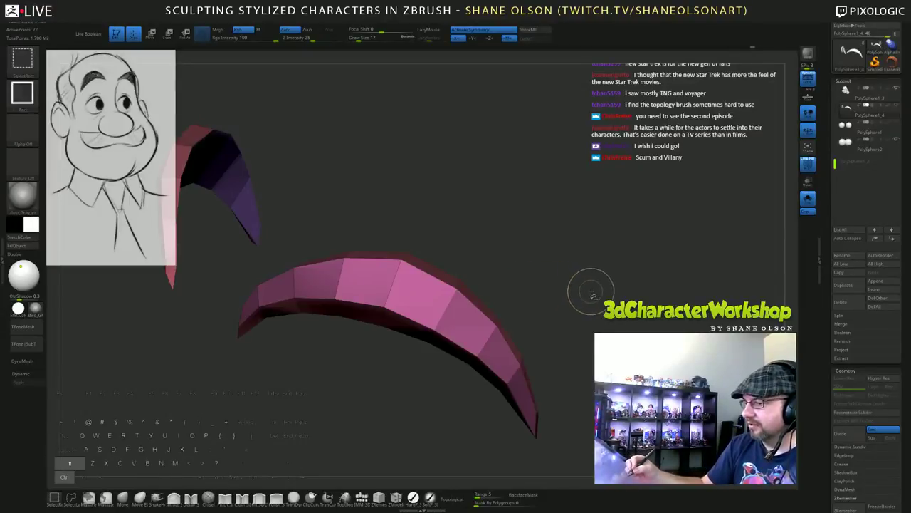
pyautogui.keyDown('ctrl'); pyautogui.keyDown('shift'); pyautogui.click(428, 297); pyautogui.keyUp('shift'); pyautogui.keyUp('ctrl')
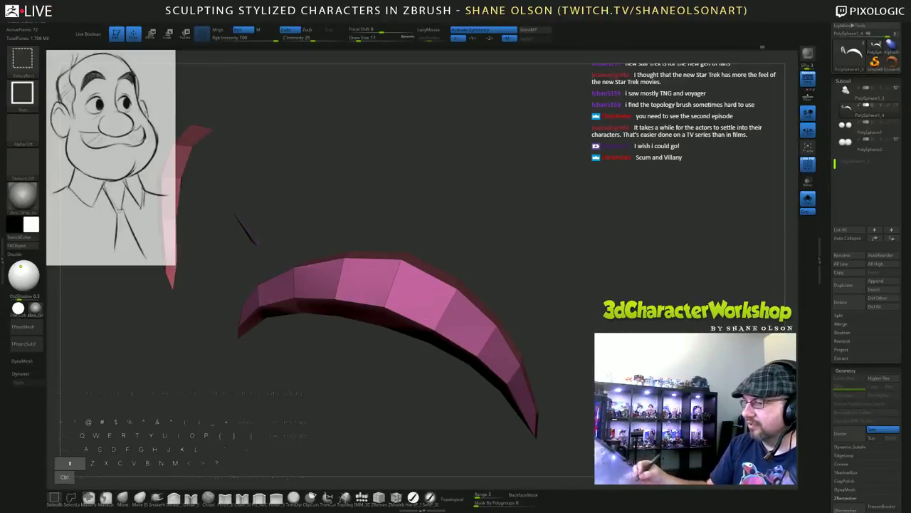
pyautogui.keyDown('ctrl'); pyautogui.keyDown('shift'); pyautogui.click(541, 285); pyautogui.keyUp('shift'); pyautogui.keyUp('ctrl')
# Insert a lengthwise edge loop along the middle of the eyebrows with ZModeler and check it on the isolated front polygroup.
pyautogui.moveTo(574, 368); pyautogui.dragTo(561, 425)
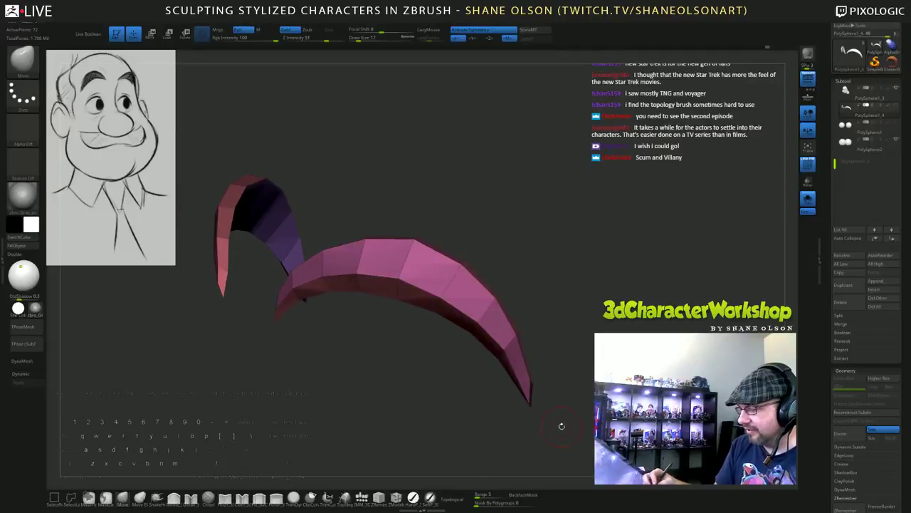
pyautogui.click(396, 498)
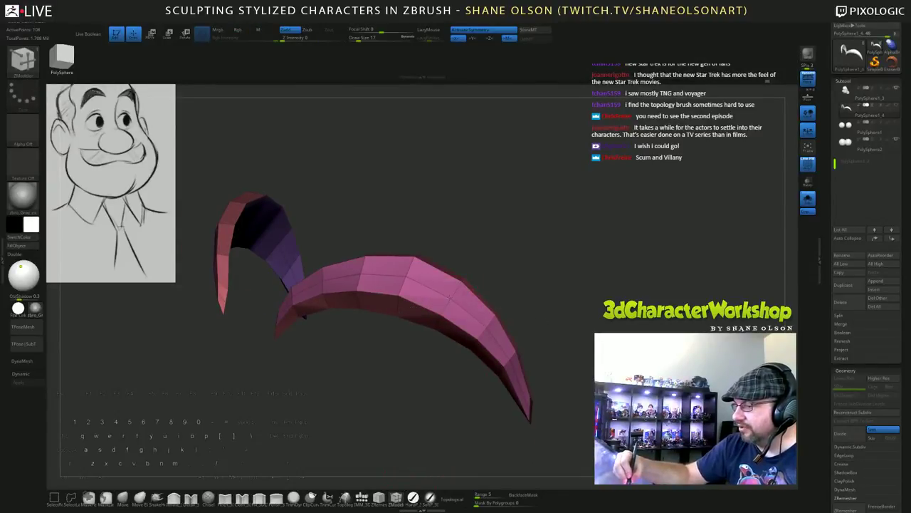
pyautogui.moveTo(427, 384)
pyautogui.mouseDown()
pyautogui.moveTo(548, 381)
pyautogui.moveTo(430, 399)
pyautogui.mouseUp()
pyautogui.keyDown('ctrl'); pyautogui.keyDown('shift'); pyautogui.click(456, 299); pyautogui.keyUp('shift'); pyautogui.keyUp('ctrl')
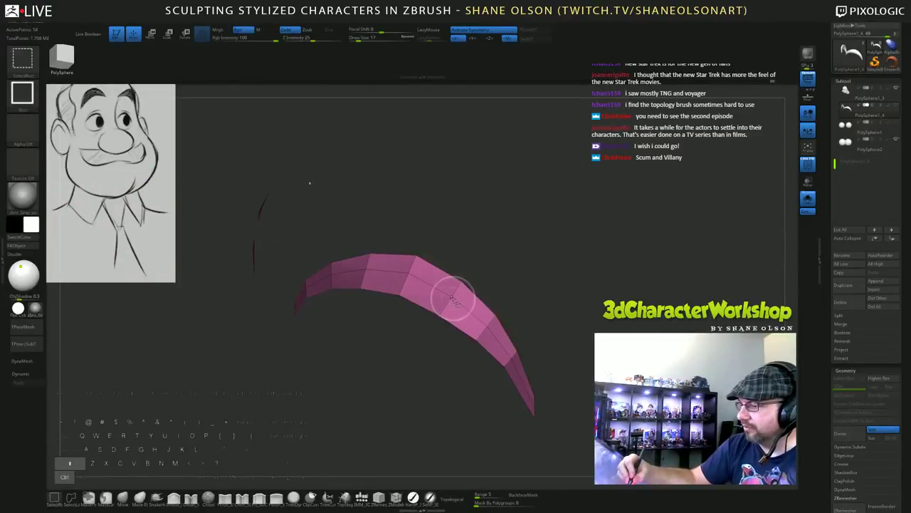
pyautogui.moveTo(578, 317)
pyautogui.mouseDown()
pyautogui.moveTo(634, 314)
pyautogui.moveTo(630, 274)
pyautogui.mouseUp()
pyautogui.keyDown('ctrl'); pyautogui.keyDown('shift'); pyautogui.click(630, 316); pyautogui.keyUp('shift'); pyautogui.keyUp('ctrl')
# Examine the edge flow of both eyebrows from the opposite side and from the front.
pyautogui.moveTo(444, 296); pyautogui.dragTo(449, 292)
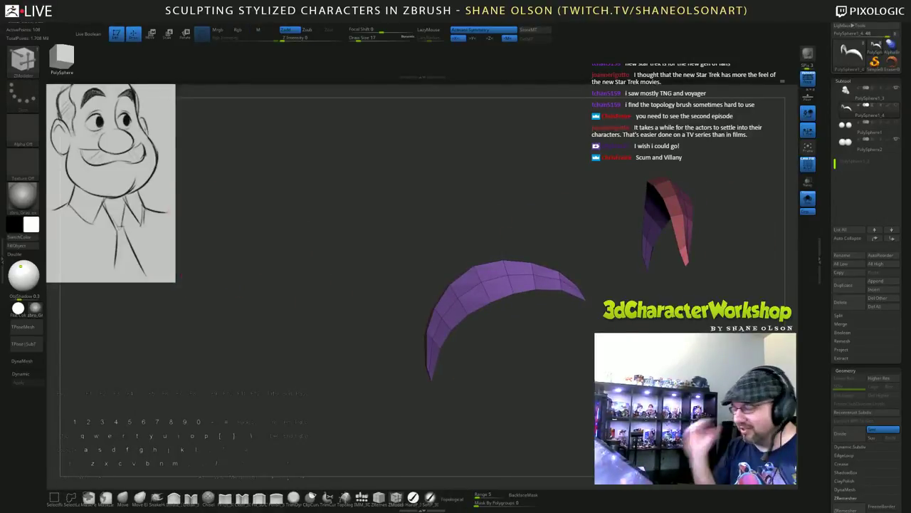
pyautogui.moveTo(444, 296); pyautogui.dragTo(442, 298)
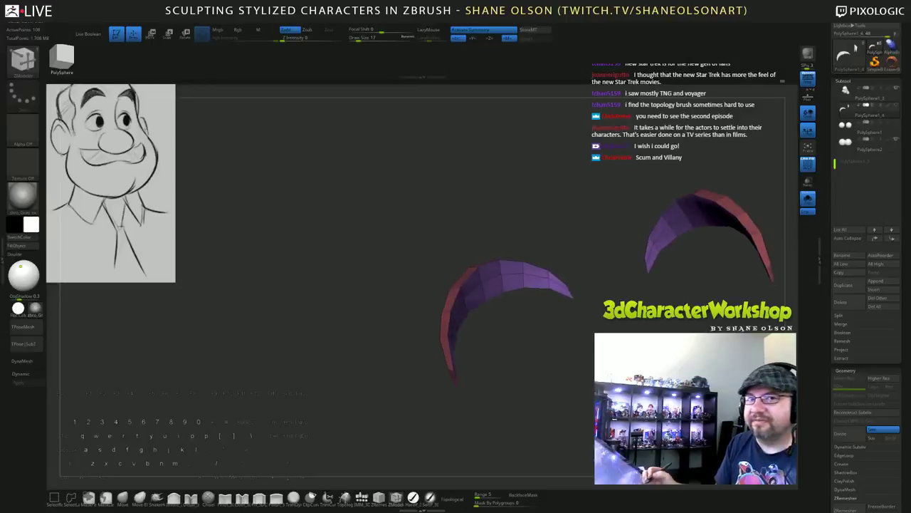
pyautogui.keyDown('alt'); pyautogui.moveTo(527, 342); pyautogui.dragTo(491, 356); pyautogui.keyUp('alt')
pyautogui.moveTo(526, 206)
pyautogui.mouseDown()
pyautogui.moveTo(517, 214)
pyautogui.moveTo(538, 198)
pyautogui.moveTo(524, 202)
pyautogui.mouseUp()
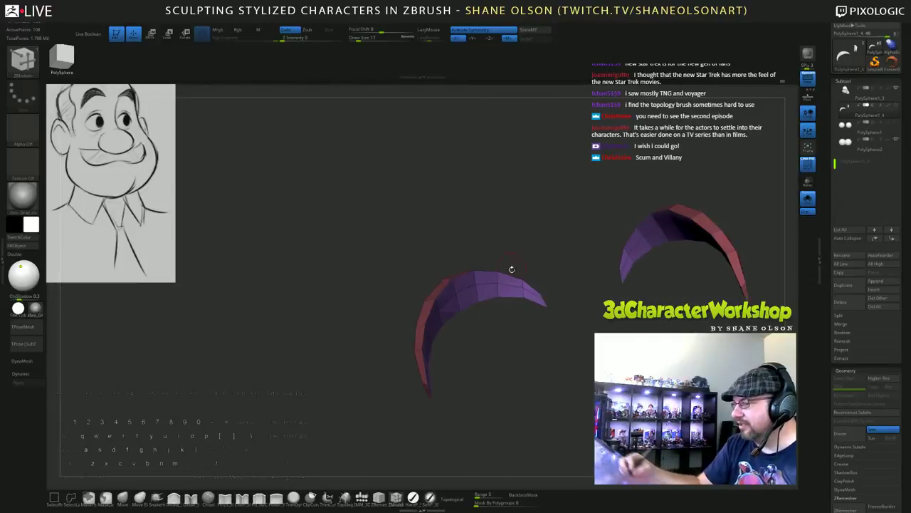
pyautogui.keyDown('alt'); pyautogui.moveTo(536, 369); pyautogui.dragTo(510, 377); pyautogui.keyUp('alt')
pyautogui.moveTo(515, 254); pyautogui.dragTo(501, 257)
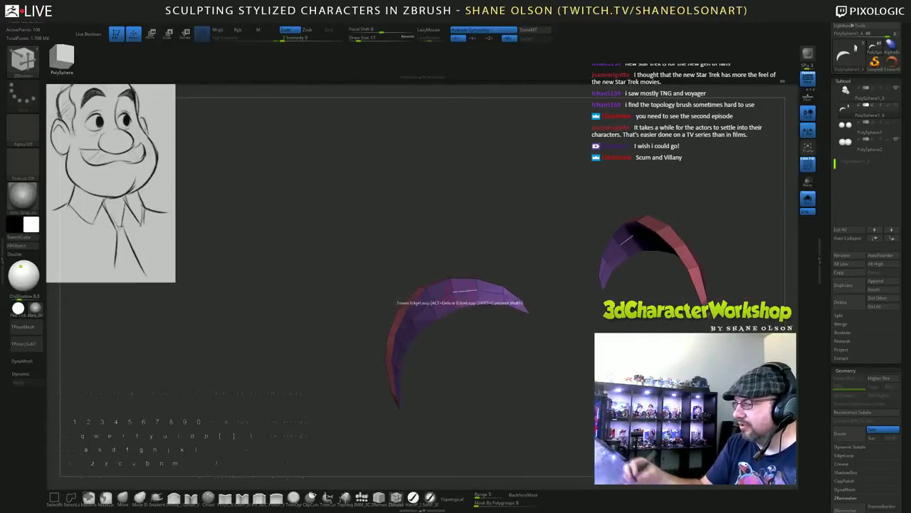
pyautogui.moveTo(465, 226)
pyautogui.mouseDown()
pyautogui.moveTo(461, 235)
pyautogui.moveTo(506, 212)
pyautogui.moveTo(546, 210)
pyautogui.moveTo(618, 292)
pyautogui.mouseUp()
# Merge the eyebrow faces into a single polygroup and keep the whole mesh visible.
pyautogui.keyDown('ctrl'); pyautogui.keyDown('shift'); pyautogui.click(435, 301); pyautogui.keyUp('shift'); pyautogui.keyUp('ctrl')
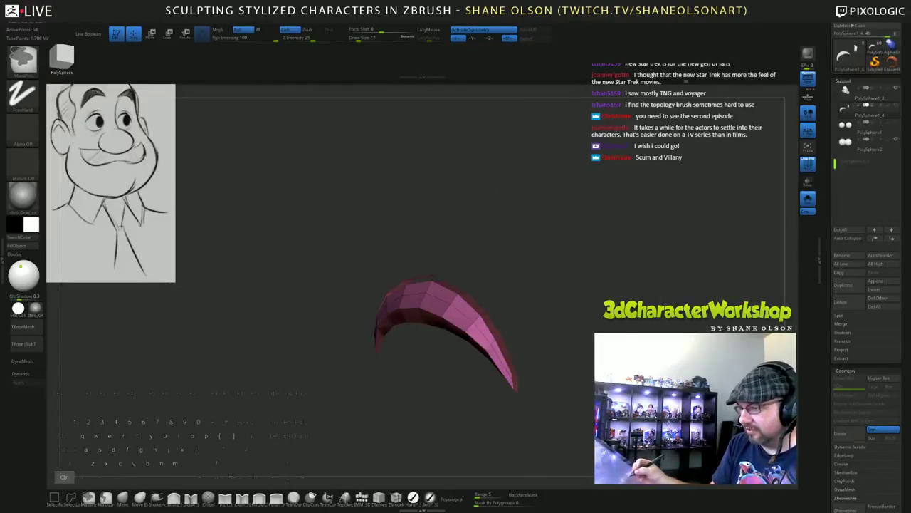
pyautogui.hotkey('ctrl', 'w')
pyautogui.moveTo(642, 320); pyautogui.dragTo(320, 232)
pyautogui.keyDown('ctrl'); pyautogui.keyDown('shift'); pyautogui.click(605, 224); pyautogui.keyUp('shift'); pyautogui.keyUp('ctrl')
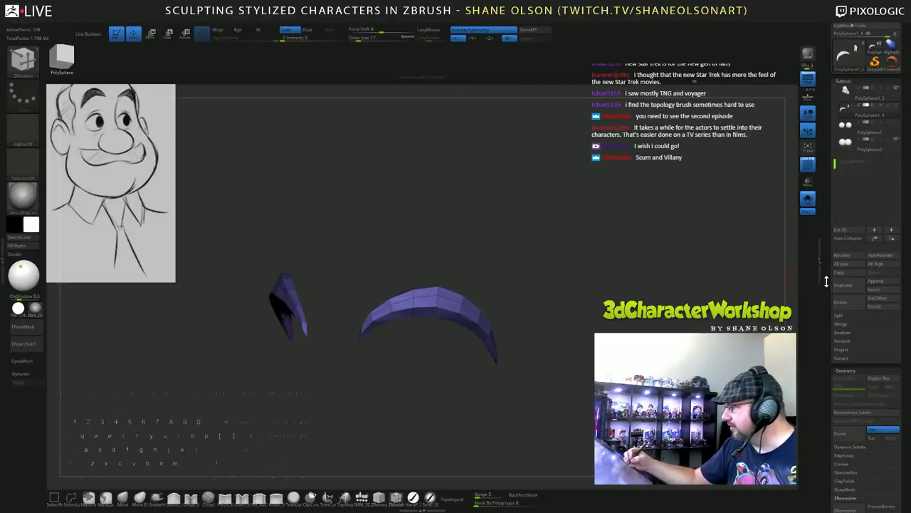
# Turn on dynamic subdivision for the eyebrows and show the rest of the head again.
pyautogui.moveTo(826, 281); pyautogui.dragTo(826, 244)
pyautogui.moveTo(829, 340); pyautogui.dragTo(839, 304)
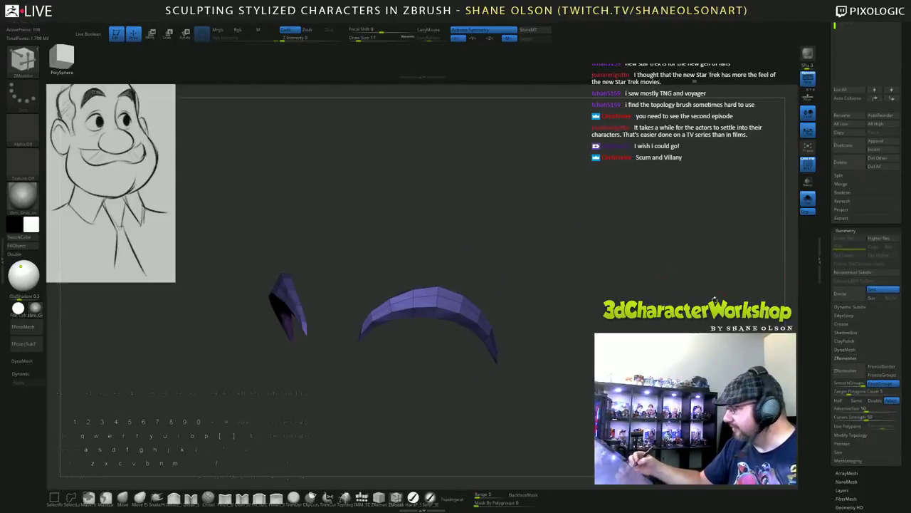
pyautogui.press('space')
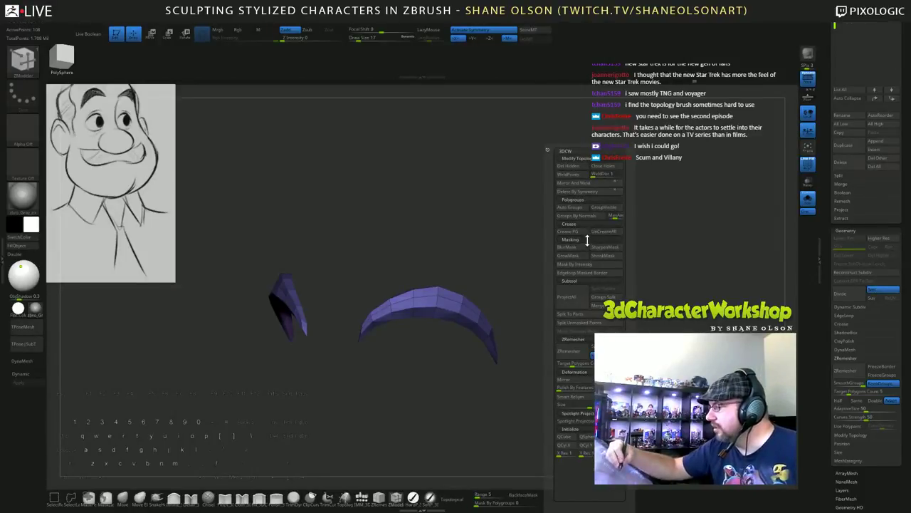
pyautogui.moveTo(677, 303); pyautogui.dragTo(670, 332)
pyautogui.press('d')
pyautogui.moveTo(727, 280); pyautogui.dragTo(732, 274)
pyautogui.click(808, 204)
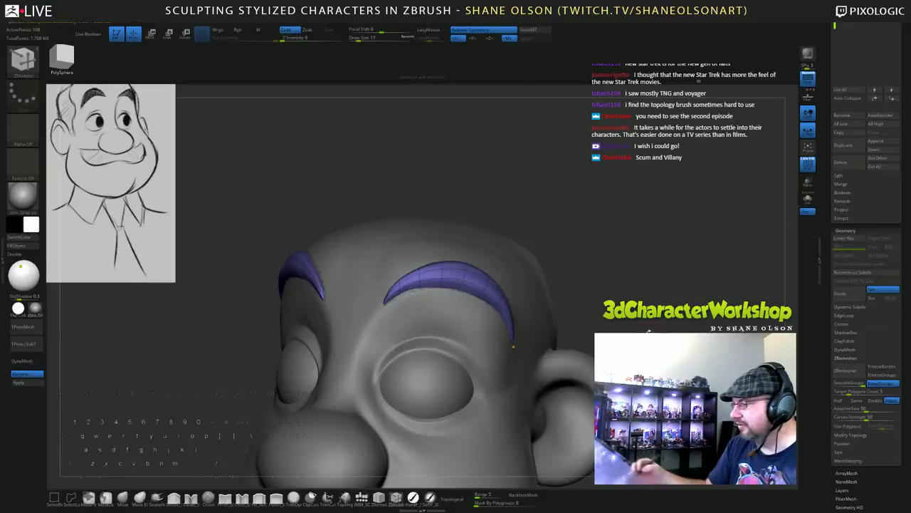
# Compare the eyebrows on the head with dynamic subdivision off and on.
pyautogui.moveTo(669, 327)
pyautogui.keyDown('alt'); pyautogui.mouseDown()
pyautogui.moveTo(659, 306)
pyautogui.moveTo(744, 314)
pyautogui.moveTo(611, 289)
pyautogui.moveTo(642, 245)
pyautogui.moveTo(631, 264)
pyautogui.moveTo(653, 271)
pyautogui.mouseUp(); pyautogui.keyUp('alt')
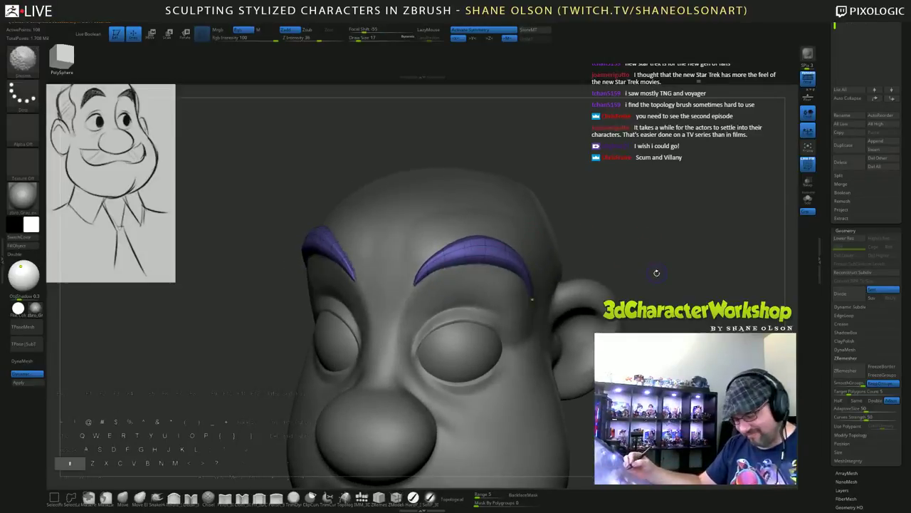
pyautogui.hotkey('shift', 'd')
pyautogui.press('d')
pyautogui.moveTo(637, 234); pyautogui.dragTo(644, 237)
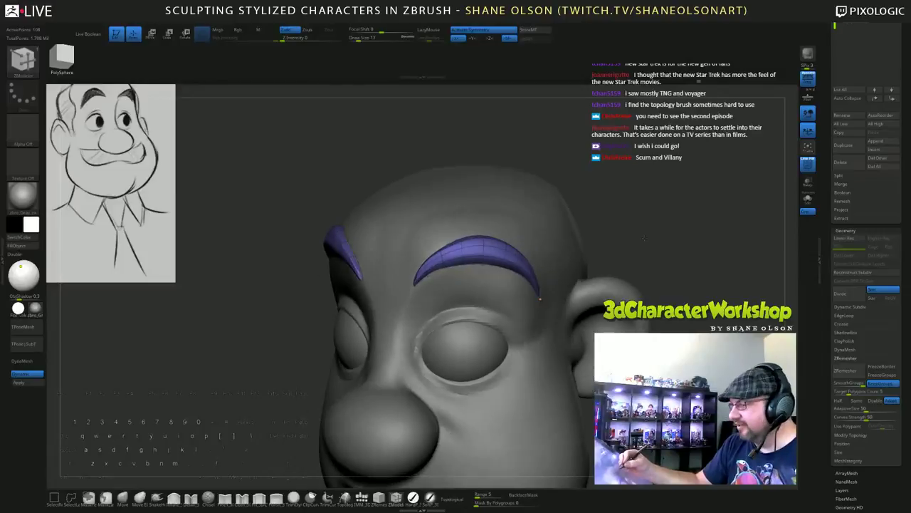
# Switch to the Move brush, set its draw size to 37 and hide the eyebrows' wireframe.
pyautogui.click(122, 498)
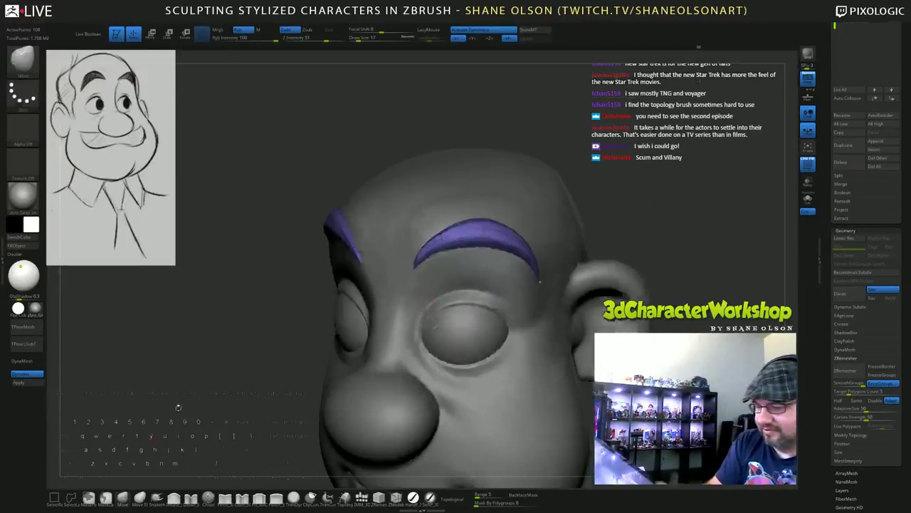
pyautogui.press('s')
pyautogui.moveTo(581, 181); pyautogui.dragTo(607, 171)
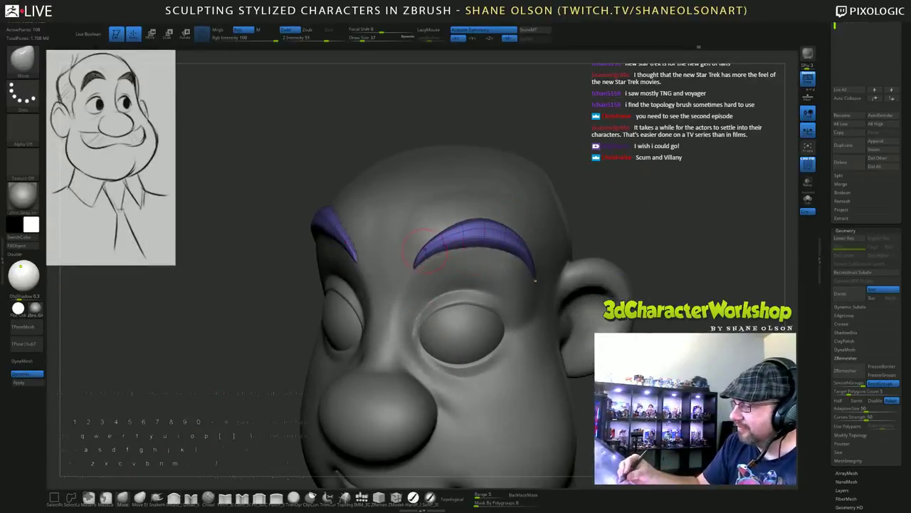
pyautogui.hotkey('shift', 'f')
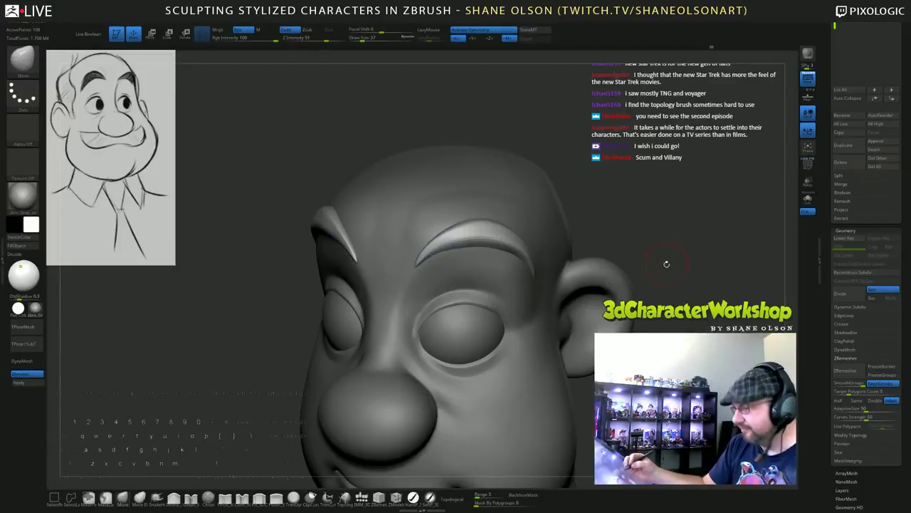
pyautogui.keyDown('alt'); pyautogui.moveTo(665, 264); pyautogui.dragTo(645, 258); pyautogui.keyUp('alt')
# Try smoothing the upper edge of the eyebrow near its outer arch, and undo the smoothing stroke.
pyautogui.moveTo(508, 246); pyautogui.dragTo(470, 254, button='right')
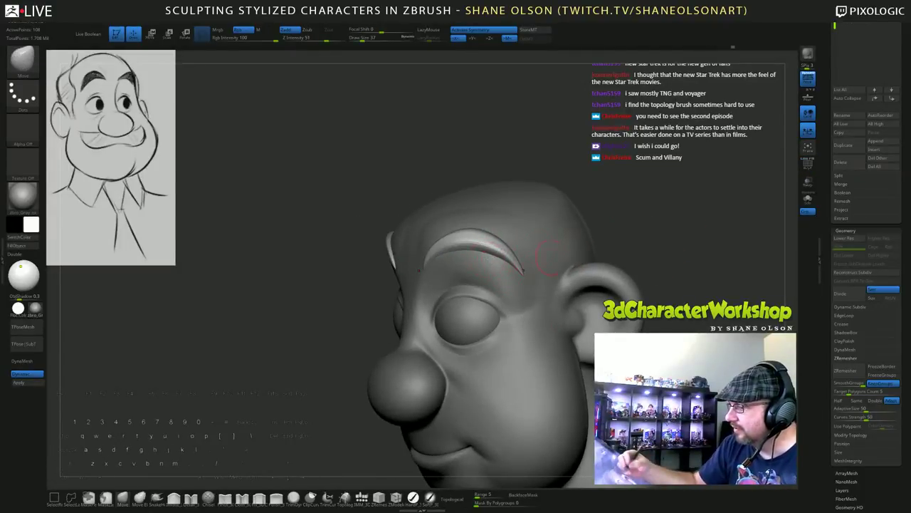
pyautogui.moveTo(552, 257); pyautogui.dragTo(631, 220, button='right')
pyautogui.moveTo(634, 324)
pyautogui.mouseDown(button='right')
pyautogui.moveTo(712, 313)
pyautogui.moveTo(618, 281)
pyautogui.moveTo(632, 267)
pyautogui.moveTo(636, 306)
pyautogui.mouseUp(button='right')
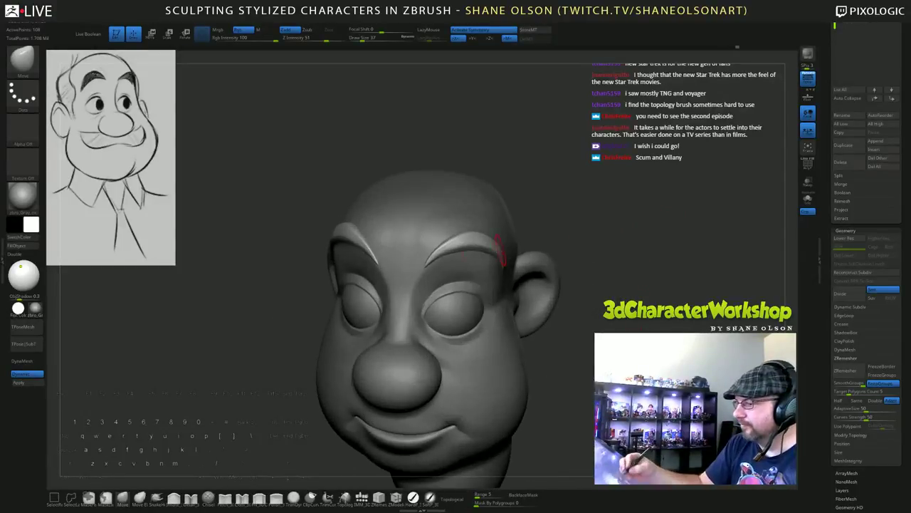
pyautogui.press('shift')
pyautogui.moveTo(474, 235)
pyautogui.keyDown('shift'); pyautogui.mouseDown()
pyautogui.moveTo(445, 248)
pyautogui.moveTo(460, 240)
pyautogui.mouseUp(); pyautogui.keyUp('shift')
pyautogui.hotkey('ctrl', 'z')
# Make the head the active subtool and toggle the visibility of the eyebrow subtool.
pyautogui.moveTo(612, 249)
pyautogui.mouseDown(button='right')
pyautogui.moveTo(544, 256)
pyautogui.moveTo(641, 257)
pyautogui.moveTo(662, 224)
pyautogui.mouseUp(button='right')
pyautogui.keyDown('alt'); pyautogui.moveTo(612, 342); pyautogui.dragTo(606, 317); pyautogui.keyUp('alt')
pyautogui.moveTo(607, 317); pyautogui.dragTo(534, 324)
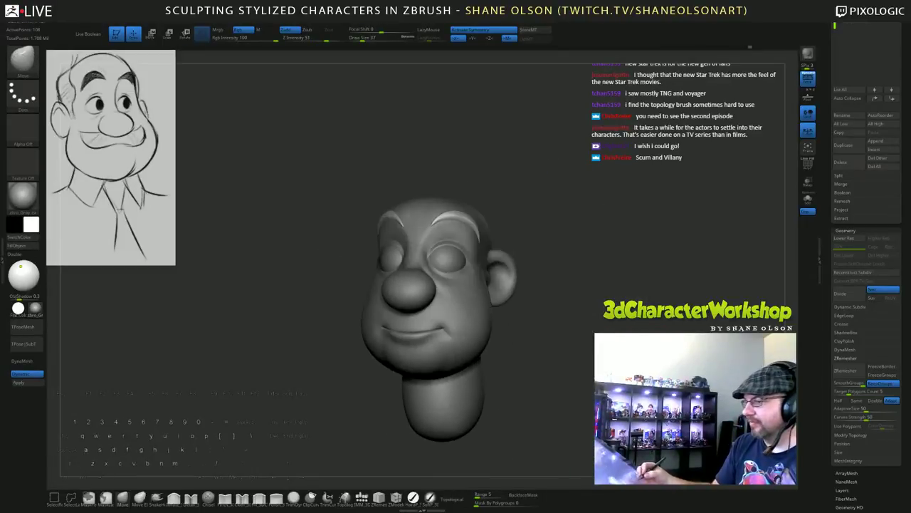
pyautogui.keyDown('alt'); pyautogui.click(480, 316); pyautogui.keyUp('alt')
pyautogui.moveTo(586, 392); pyautogui.dragTo(614, 411)
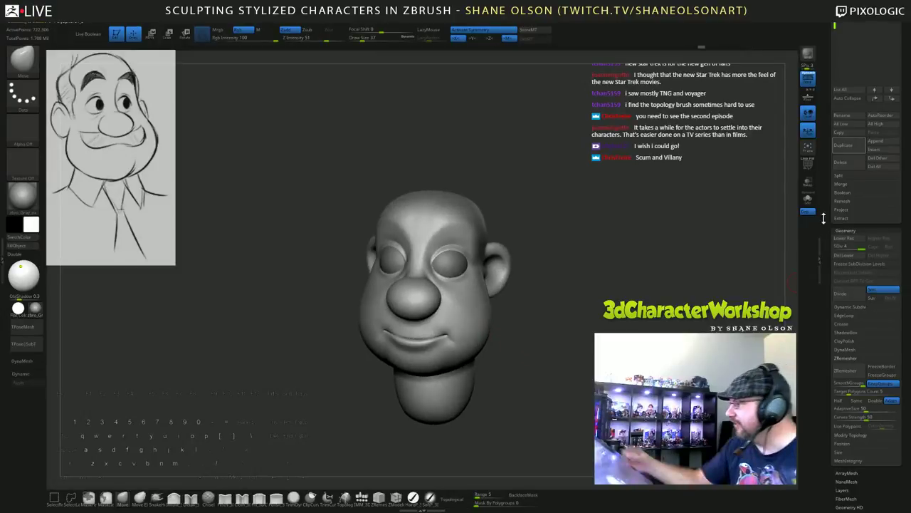
pyautogui.moveTo(830, 158); pyautogui.dragTo(830, 253)
pyautogui.click(897, 61)
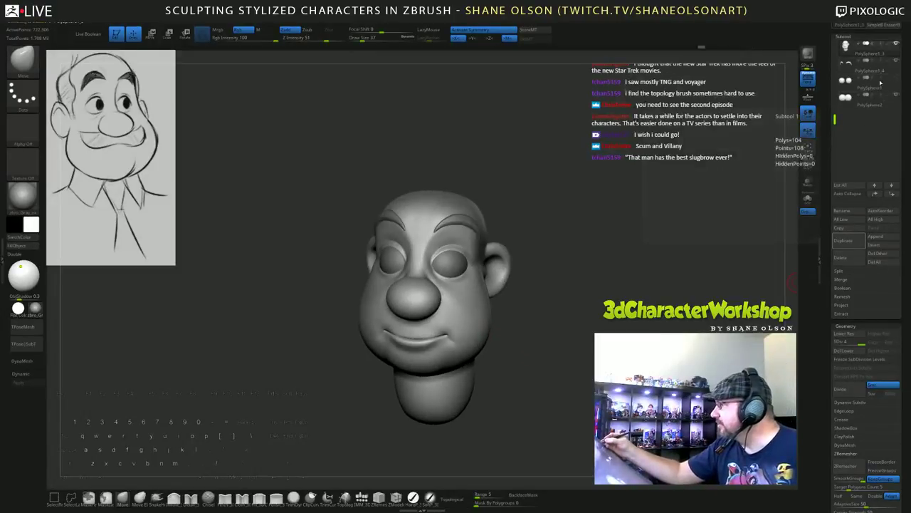
# Lower the head mesh to subdivision level 1.
pyautogui.moveTo(668, 291)
pyautogui.keyDown('alt'); pyautogui.mouseDown()
pyautogui.moveTo(664, 258)
pyautogui.moveTo(669, 305)
pyautogui.mouseUp(); pyautogui.keyUp('alt')
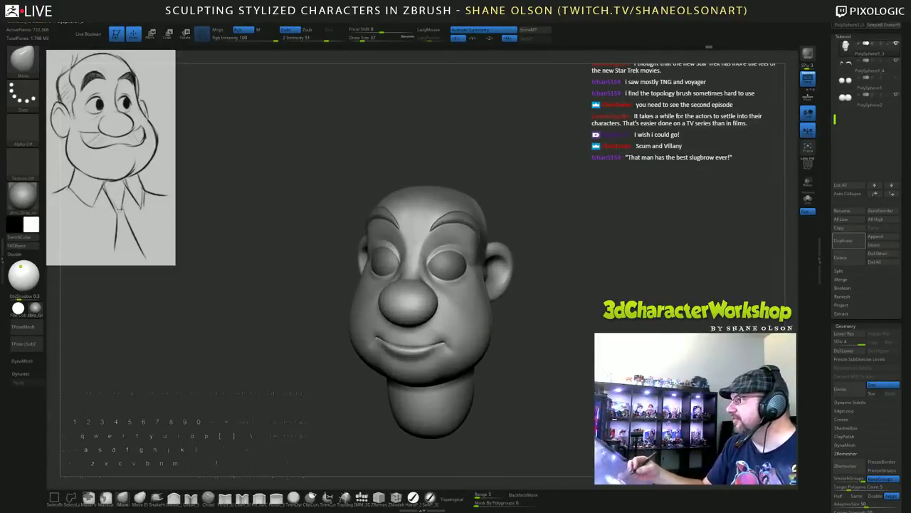
pyautogui.moveTo(527, 354); pyautogui.dragTo(558, 368)
pyautogui.moveTo(645, 329); pyautogui.dragTo(617, 327)
pyautogui.moveTo(589, 262); pyautogui.dragTo(600, 280, button='right')
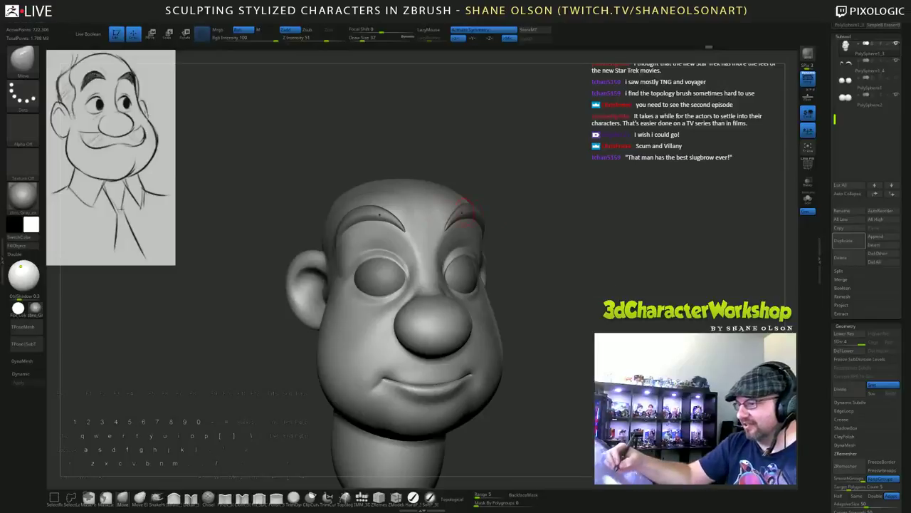
pyautogui.hotkey('shift', 'd')
pyautogui.hotkey('shift', 'd')
pyautogui.hotkey('shift', 'd')
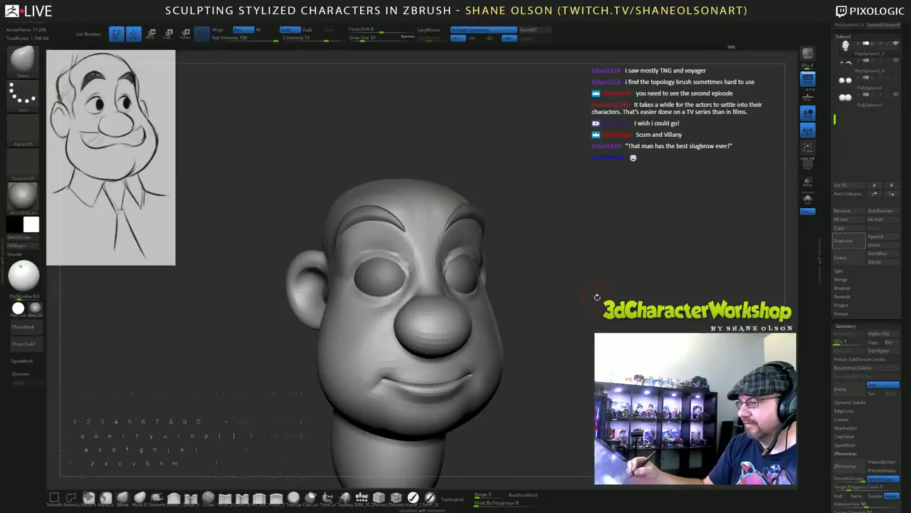
# Set the Move brush draw size to 217 and pull the top of the head upward into a fuller cranium.
pyautogui.keyDown('alt'); pyautogui.moveTo(598, 297); pyautogui.dragTo(582, 327); pyautogui.keyUp('alt')
pyautogui.moveTo(580, 373); pyautogui.dragTo(571, 388)
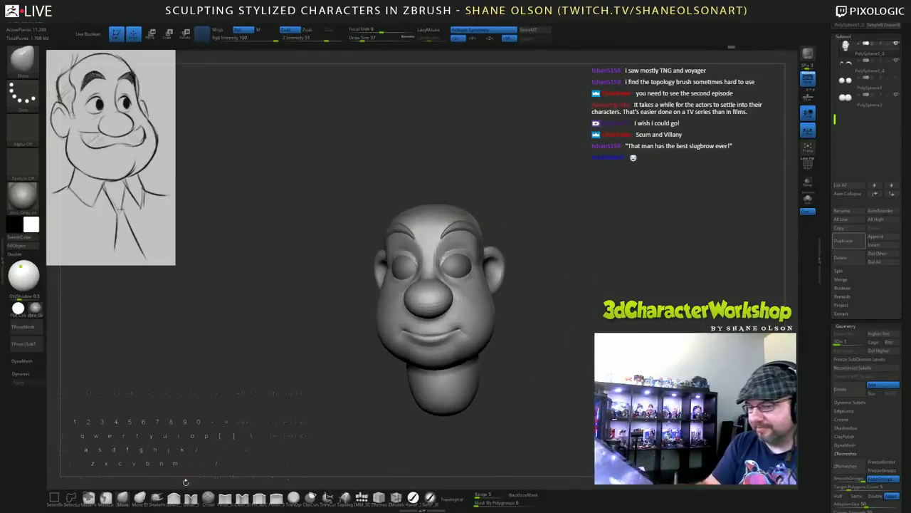
pyautogui.press('s')
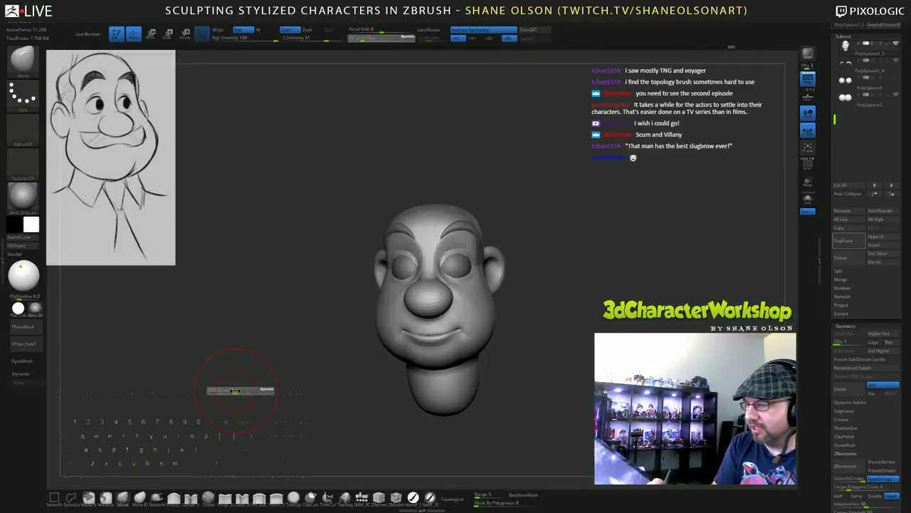
pyautogui.moveTo(235, 390); pyautogui.dragTo(240, 389)
pyautogui.keyDown('alt'); pyautogui.moveTo(600, 291); pyautogui.dragTo(586, 330); pyautogui.keyUp('alt')
pyautogui.moveTo(587, 276); pyautogui.dragTo(536, 265)
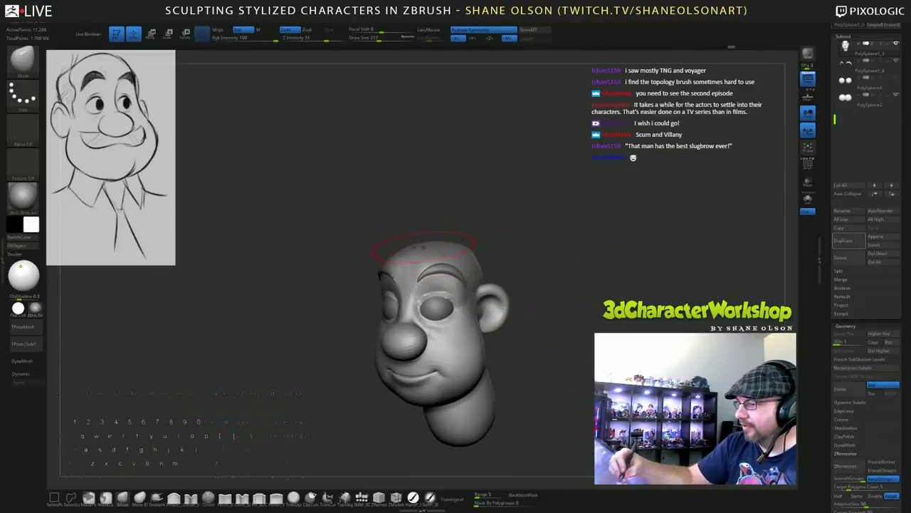
pyautogui.moveTo(423, 247); pyautogui.dragTo(422, 239)
pyautogui.moveTo(524, 242); pyautogui.dragTo(537, 240)
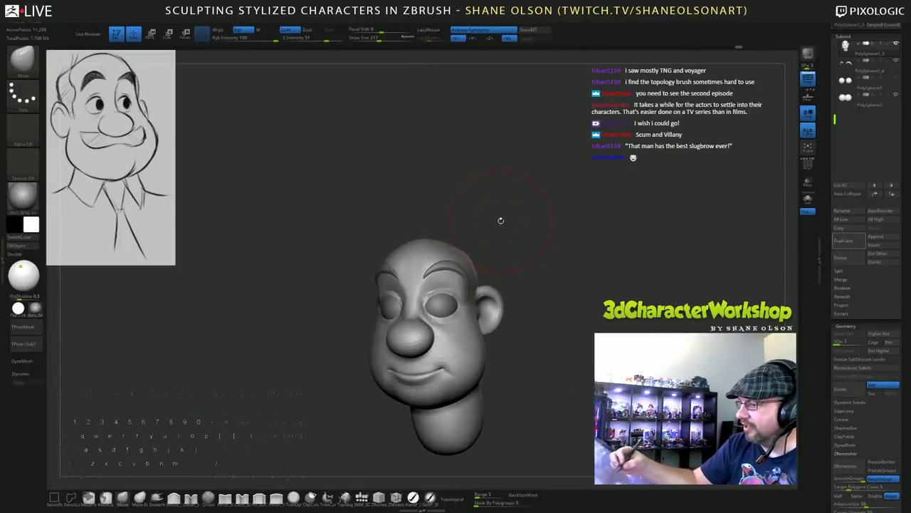
pyautogui.moveTo(461, 250); pyautogui.dragTo(463, 245)
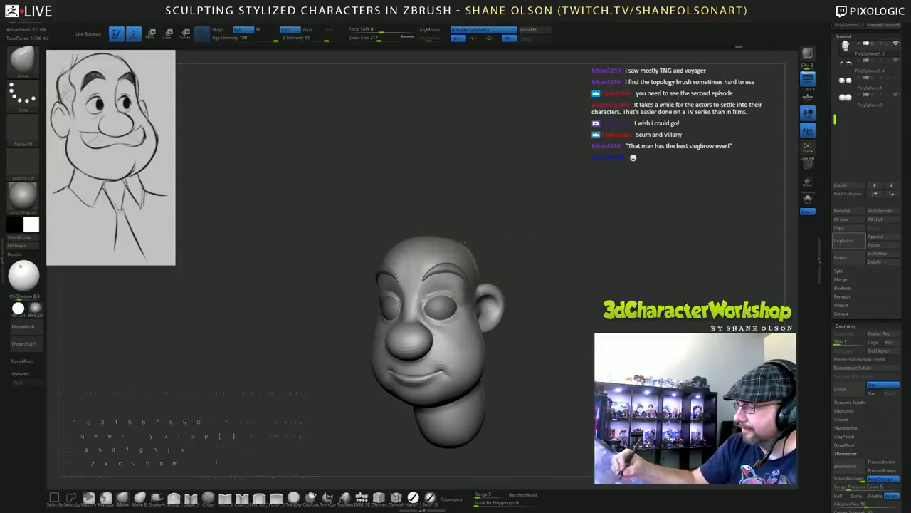
pyautogui.moveTo(463, 242); pyautogui.dragTo(436, 238, button='right')
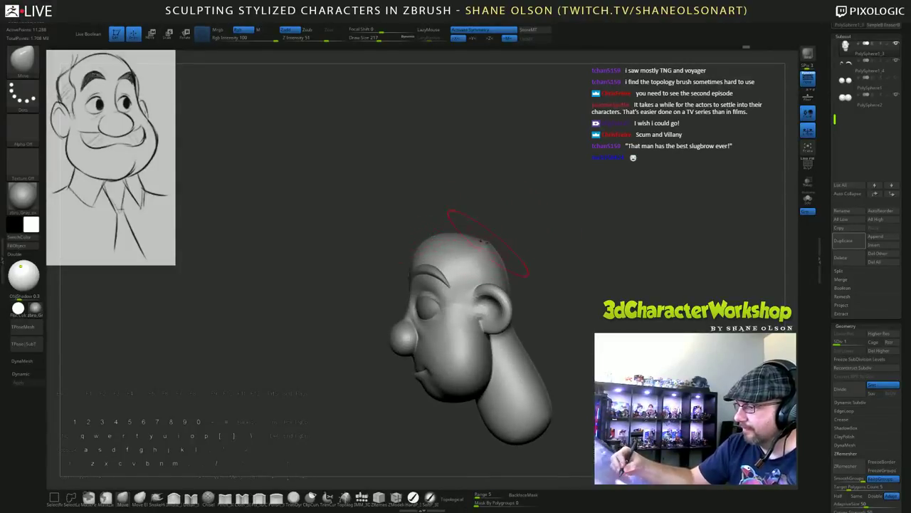
pyautogui.moveTo(482, 241)
pyautogui.mouseDown()
pyautogui.moveTo(564, 251)
pyautogui.moveTo(621, 270)
pyautogui.mouseUp()
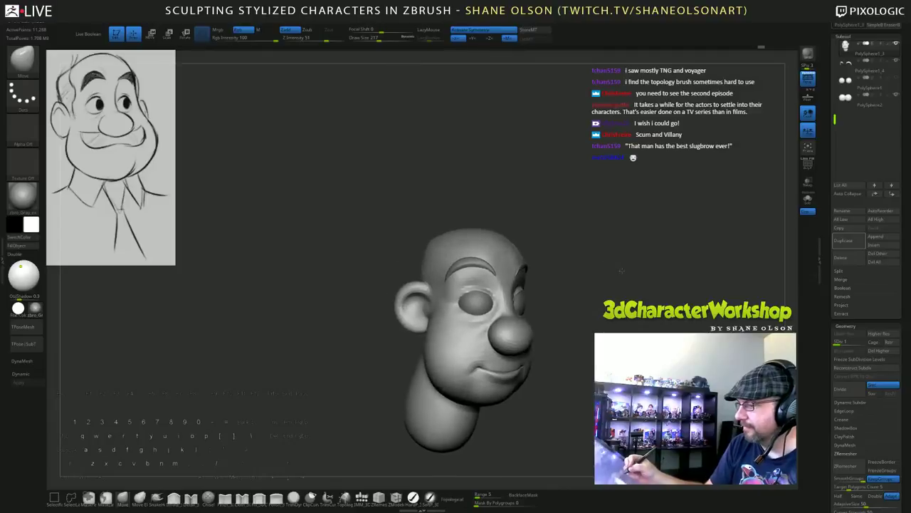
# Reduce the Move brush draw size to 167 and round out the crown and upper sides of the skull.
pyautogui.moveTo(622, 271); pyautogui.dragTo(462, 199, button='right')
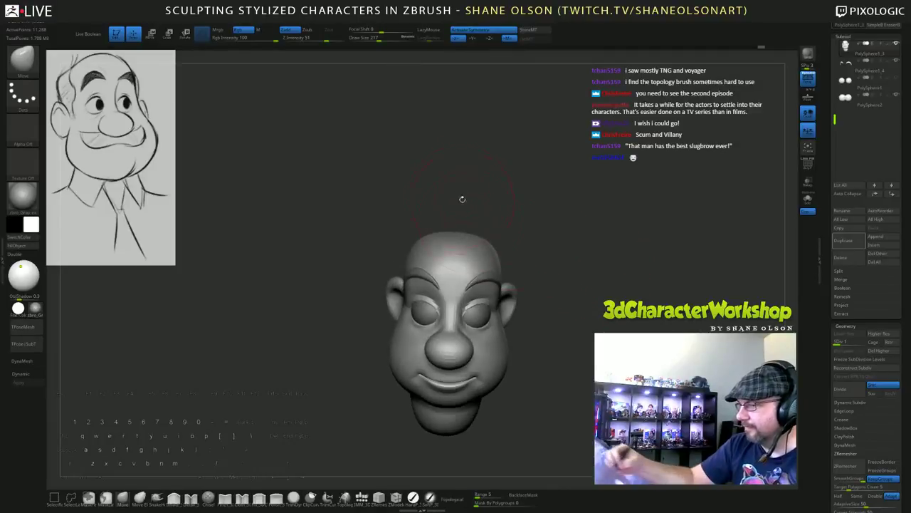
pyautogui.press('s')
pyautogui.moveTo(460, 192); pyautogui.dragTo(455, 192)
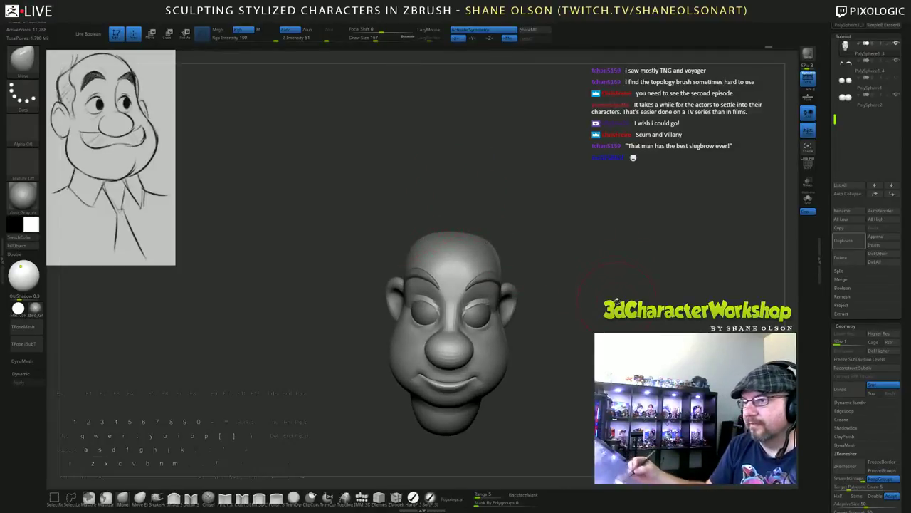
pyautogui.moveTo(618, 301); pyautogui.dragTo(633, 283, button='right')
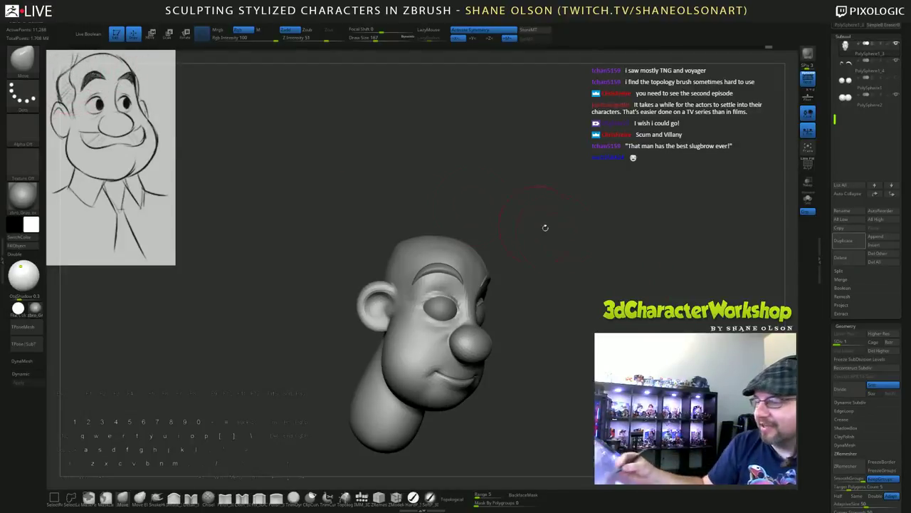
pyautogui.moveTo(545, 227); pyautogui.dragTo(513, 240, button='right')
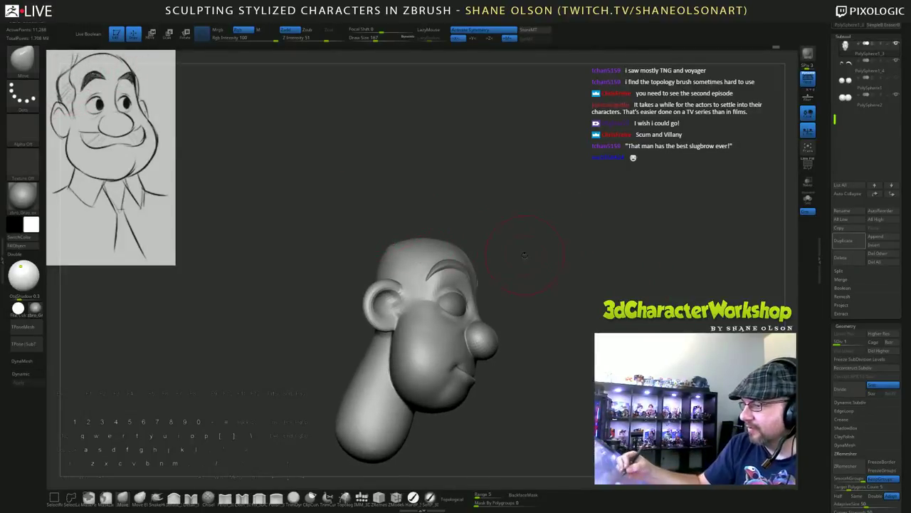
pyautogui.moveTo(428, 232); pyautogui.dragTo(446, 229, button='right')
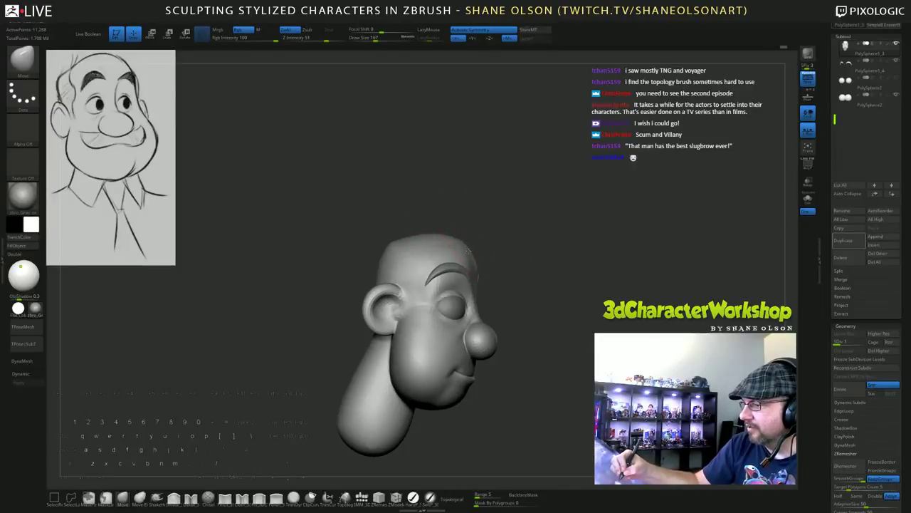
pyautogui.moveTo(542, 254); pyautogui.dragTo(578, 310, button='right')
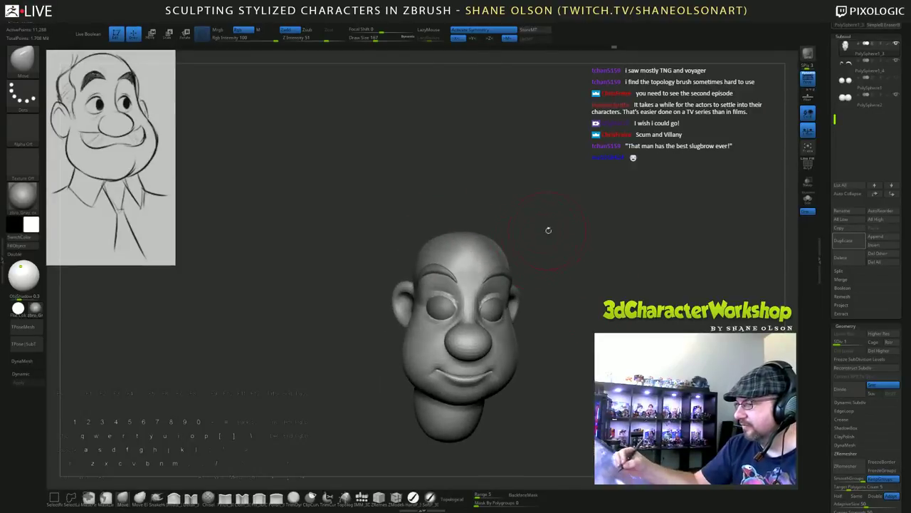
pyautogui.moveTo(548, 230); pyautogui.dragTo(506, 245, button='right')
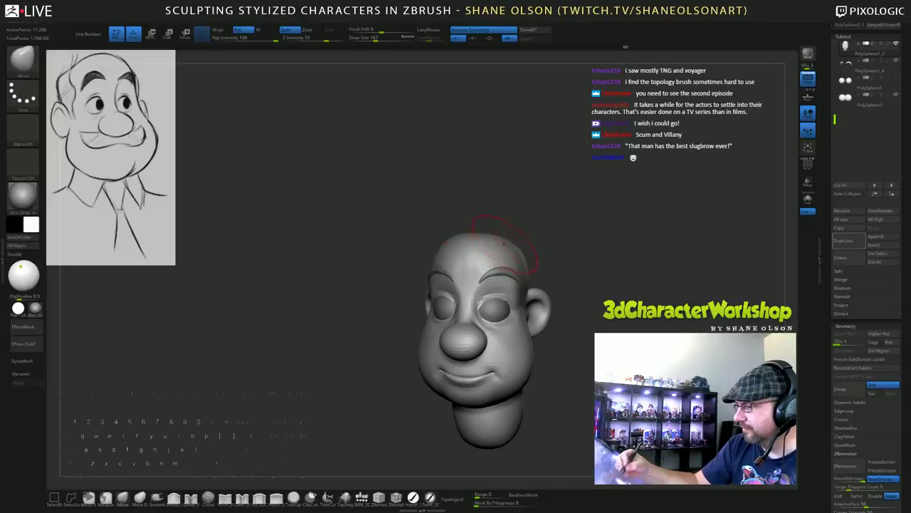
pyautogui.moveTo(610, 280)
pyautogui.mouseDown()
pyautogui.moveTo(666, 279)
pyautogui.moveTo(610, 280)
pyautogui.mouseUp()
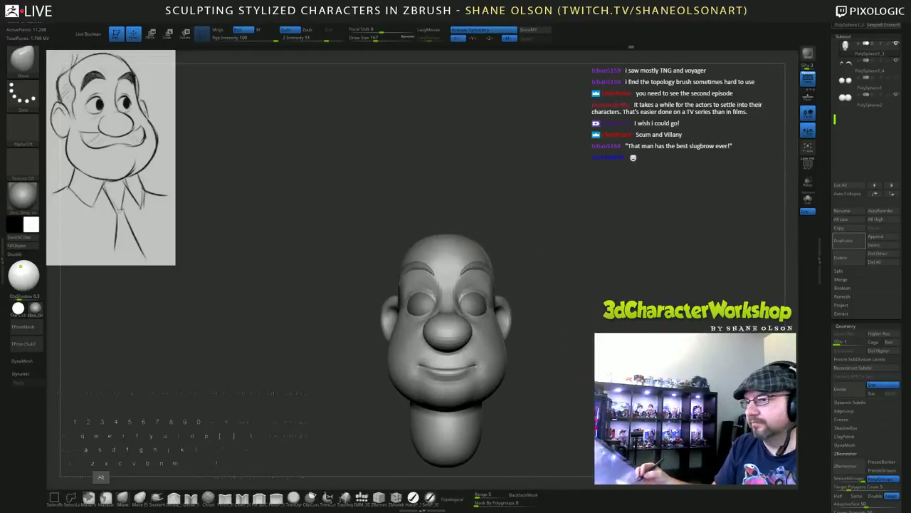
# Set the Move brush draw size to 202 and reshape the upper forehead and crown in profile.
pyautogui.moveTo(471, 249); pyautogui.dragTo(438, 231, button='right')
pyautogui.press('s')
pyautogui.moveTo(446, 204); pyautogui.dragTo(453, 203)
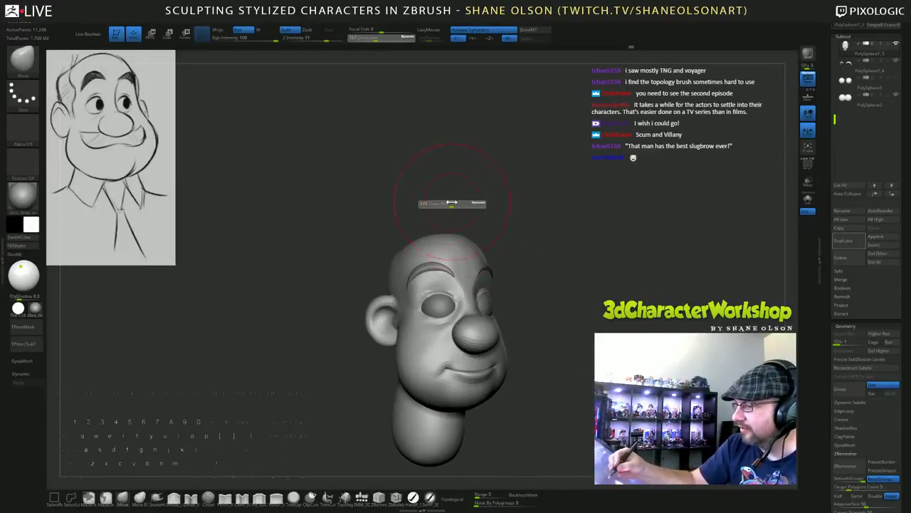
pyautogui.moveTo(500, 230)
pyautogui.mouseDown(button='right')
pyautogui.moveTo(572, 244)
pyautogui.moveTo(562, 225)
pyautogui.mouseUp(button='right')
pyautogui.press('s')
pyautogui.moveTo(554, 222); pyautogui.dragTo(547, 222)
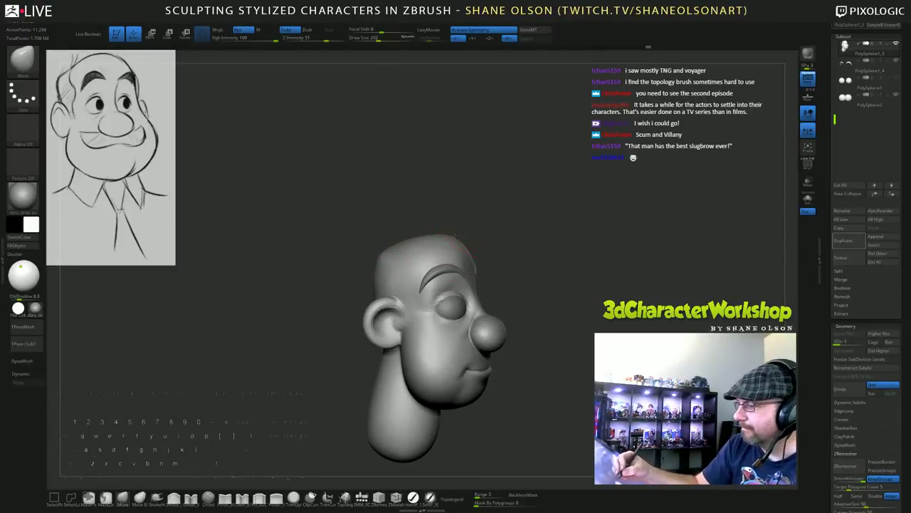
pyautogui.moveTo(549, 259); pyautogui.dragTo(635, 282, button='right')
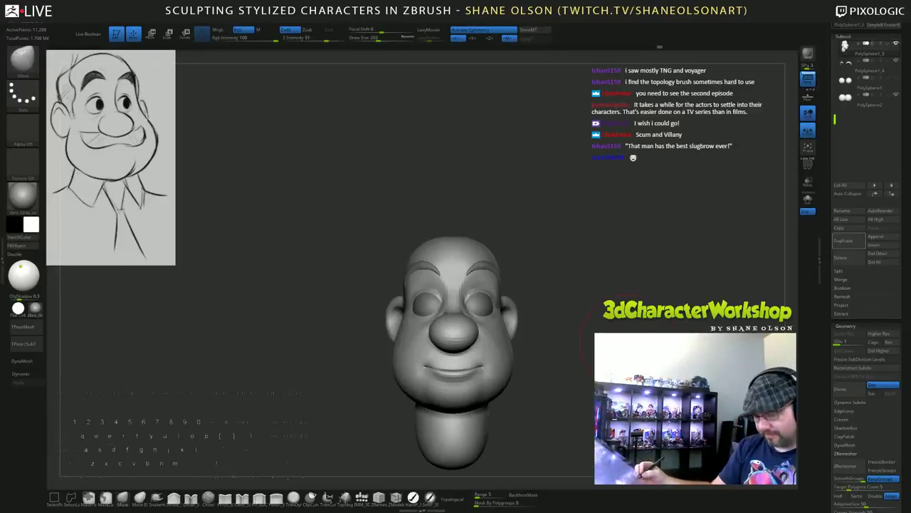
# Raise the head mesh to subdivision level 4.
pyautogui.press('d')
pyautogui.press('d')
pyautogui.press('d')
pyautogui.moveTo(629, 343)
pyautogui.mouseDown(button='right')
pyautogui.moveTo(676, 342)
pyautogui.moveTo(668, 353)
pyautogui.moveTo(641, 348)
pyautogui.mouseUp(button='right')
pyautogui.keyDown('alt'); pyautogui.moveTo(626, 256); pyautogui.dragTo(596, 310, button='right'); pyautogui.keyUp('alt')
# Set the draw size to 77 and smooth the surface of the forehead.
pyautogui.press('s')
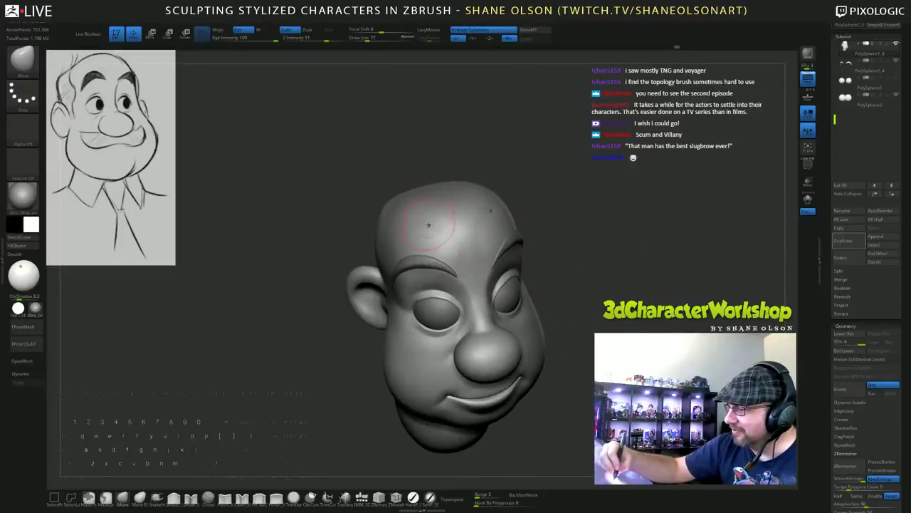
pyautogui.press('shift')
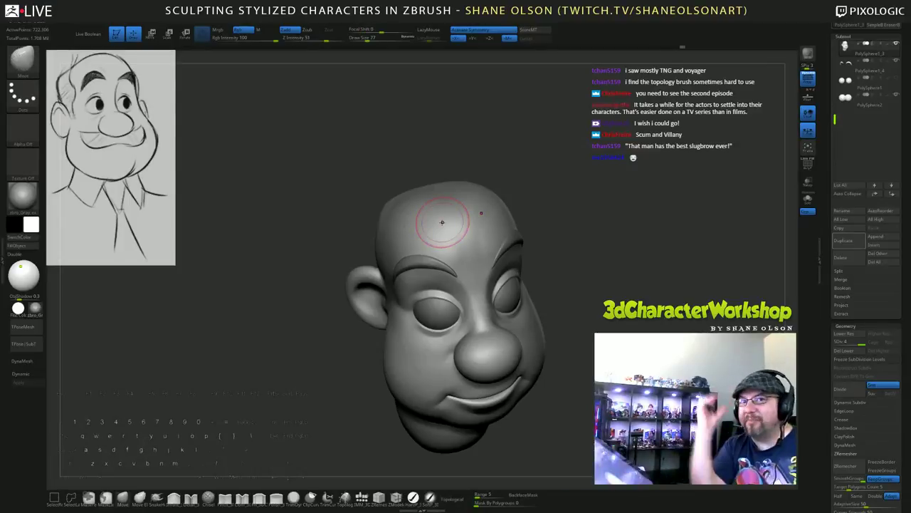
pyautogui.moveTo(442, 222)
pyautogui.mouseDown(button='right')
pyautogui.moveTo(503, 245)
pyautogui.moveTo(569, 311)
pyautogui.mouseUp(button='right')
pyautogui.press('shift')
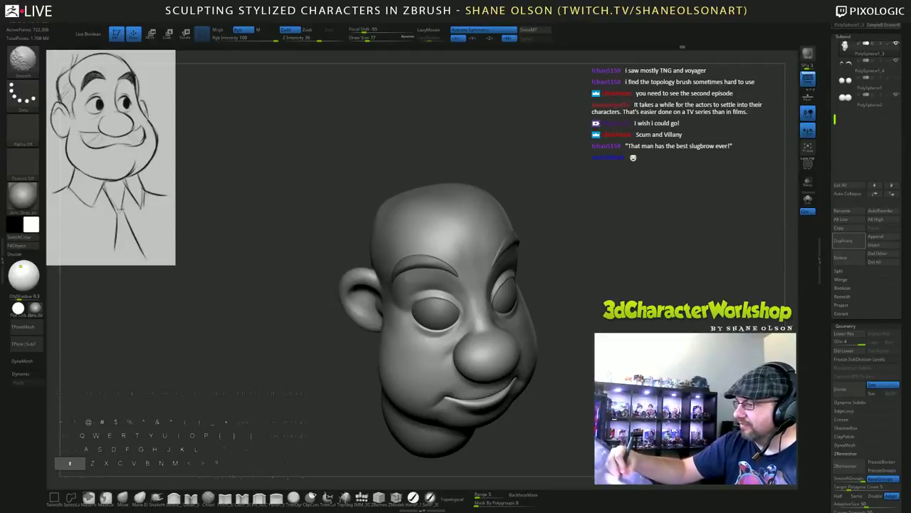
pyautogui.moveTo(474, 252); pyautogui.dragTo(539, 270, button='right')
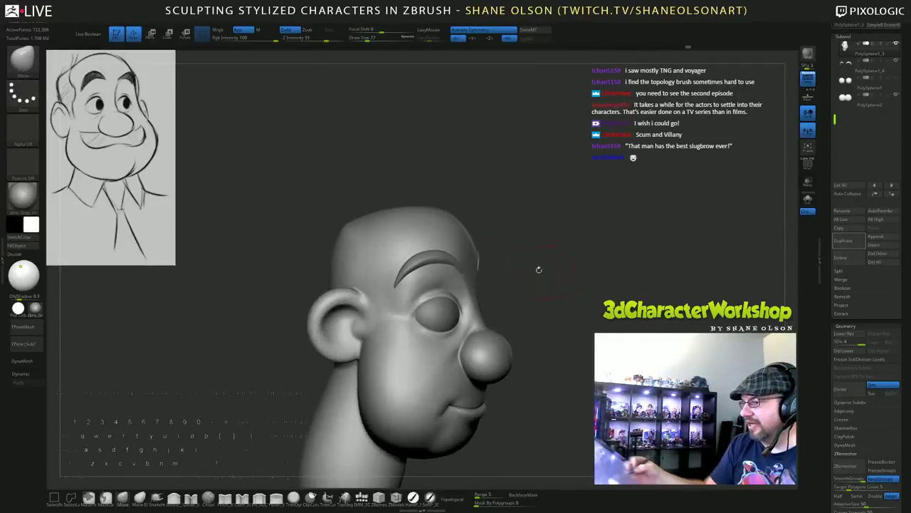
pyautogui.press('shift')
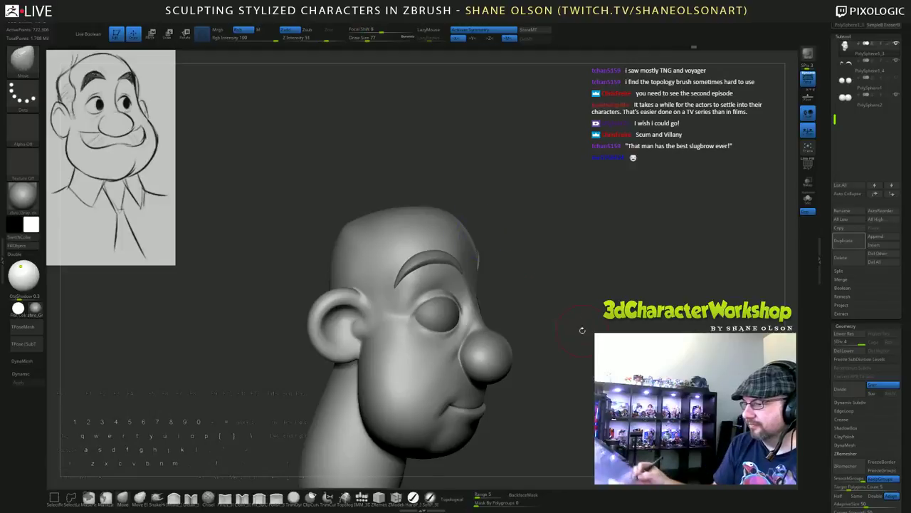
# Duplicate the head subtool and delete the copy's lower subdivision levels.
pyautogui.moveTo(582, 330)
pyautogui.mouseDown(button='right')
pyautogui.moveTo(567, 331)
pyautogui.moveTo(524, 284)
pyautogui.mouseUp(button='right')
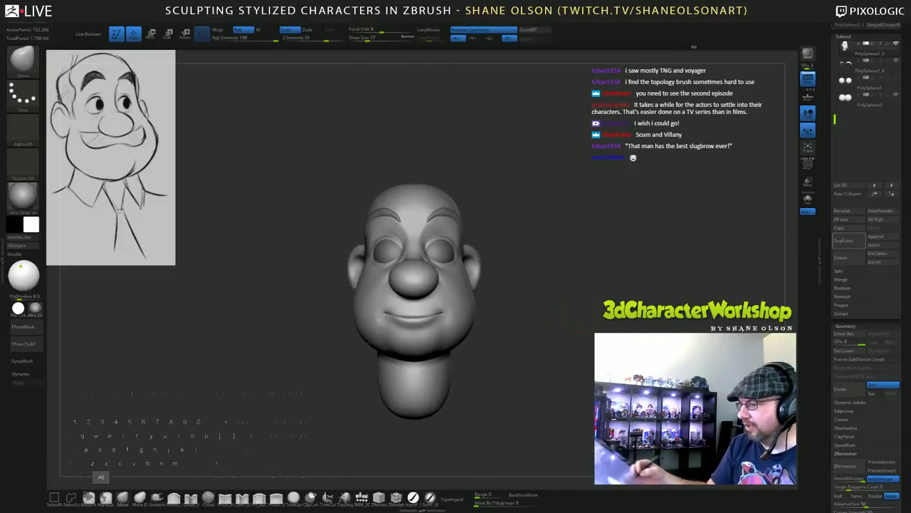
pyautogui.moveTo(557, 342); pyautogui.dragTo(564, 345, button='right')
pyautogui.moveTo(564, 345)
pyautogui.keyDown('shift'); pyautogui.mouseDown()
pyautogui.moveTo(586, 333)
pyautogui.moveTo(580, 358)
pyautogui.moveTo(573, 334)
pyautogui.mouseUp(); pyautogui.keyUp('shift')
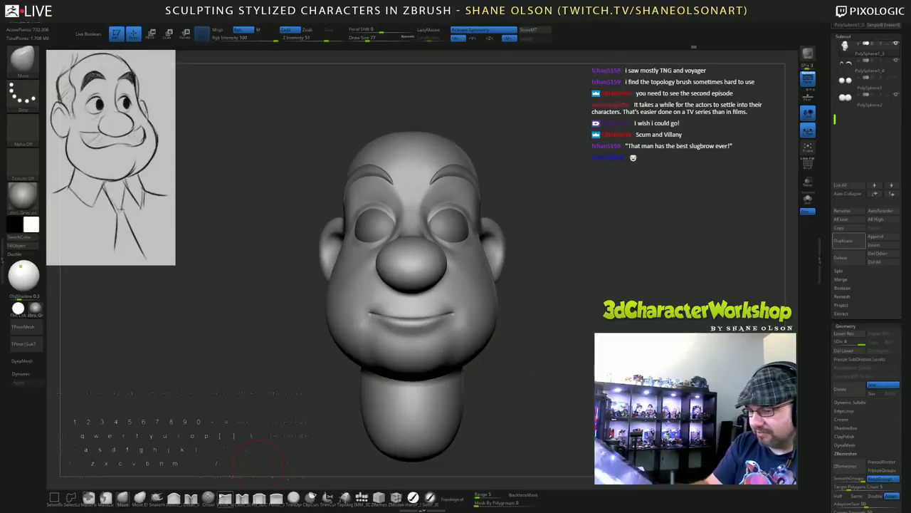
pyautogui.moveTo(476, 401)
pyautogui.keyDown('alt'); pyautogui.mouseDown()
pyautogui.moveTo(479, 416)
pyautogui.moveTo(479, 403)
pyautogui.mouseUp(); pyautogui.keyUp('alt')
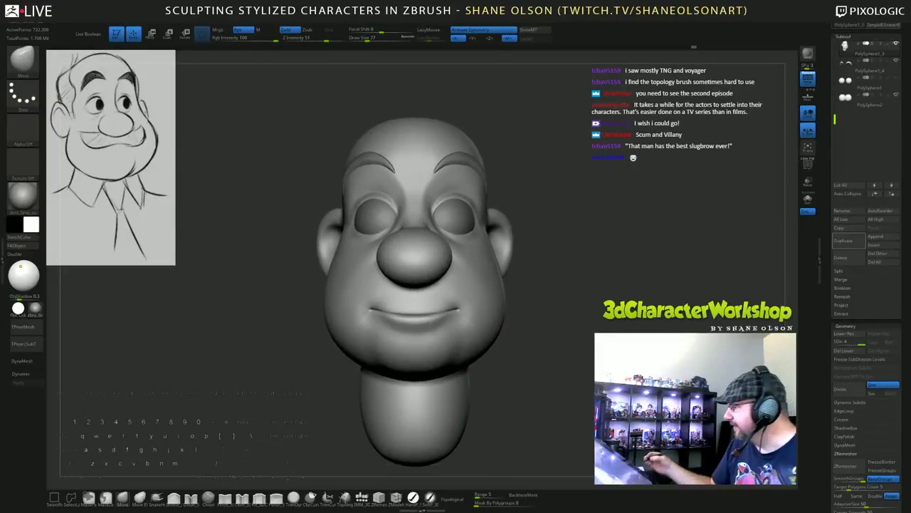
pyautogui.click(850, 244)
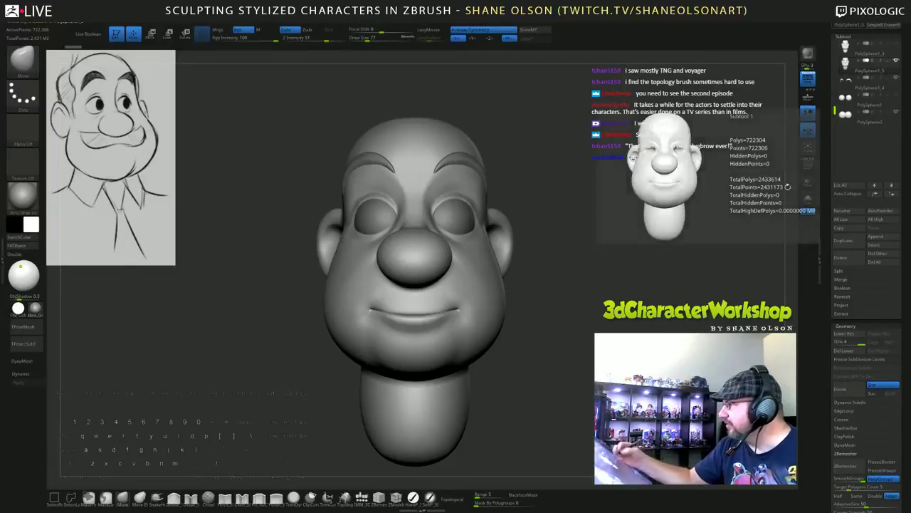
pyautogui.click(844, 351)
pyautogui.keyDown('alt'); pyautogui.moveTo(582, 366); pyautogui.dragTo(595, 347); pyautogui.keyUp('alt')
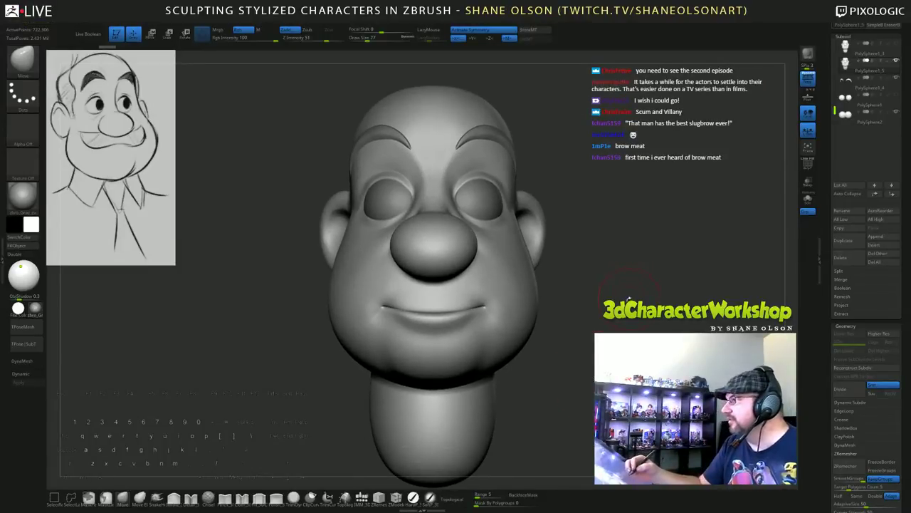
# Switch to the Topology brush and set its draw size to 31.
pyautogui.moveTo(629, 299)
pyautogui.mouseDown()
pyautogui.moveTo(632, 322)
pyautogui.moveTo(615, 305)
pyautogui.mouseUp()
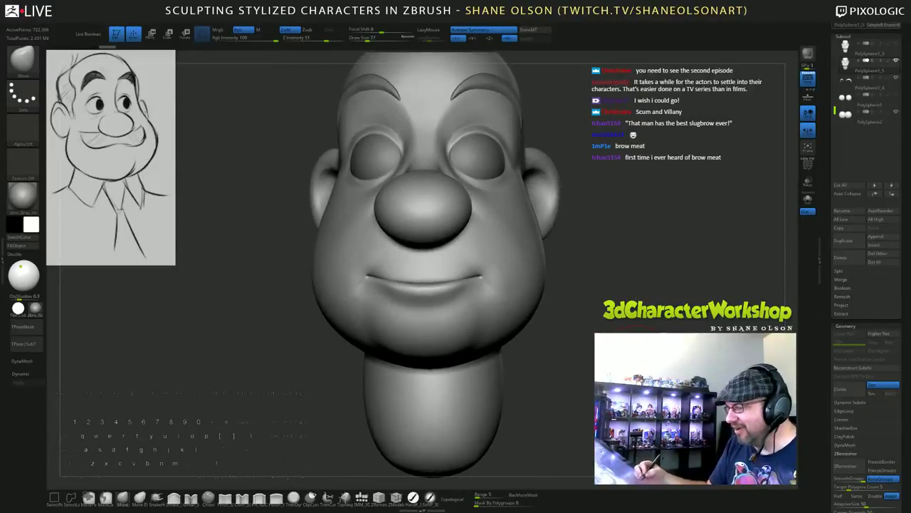
pyautogui.moveTo(536, 410); pyautogui.dragTo(441, 456)
pyautogui.click(344, 498)
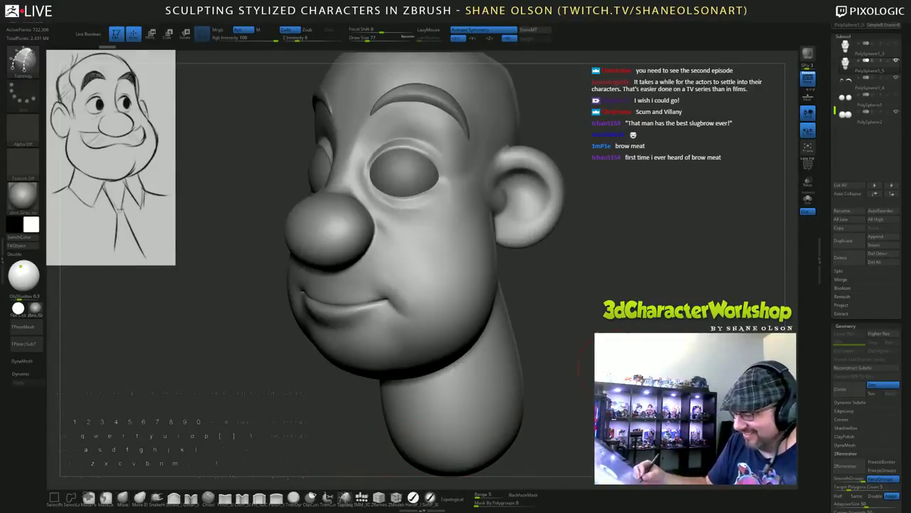
pyautogui.press('s')
pyautogui.moveTo(619, 371)
pyautogui.mouseDown()
pyautogui.moveTo(672, 372)
pyautogui.moveTo(663, 372)
pyautogui.moveTo(658, 391)
pyautogui.moveTo(682, 384)
pyautogui.mouseUp()
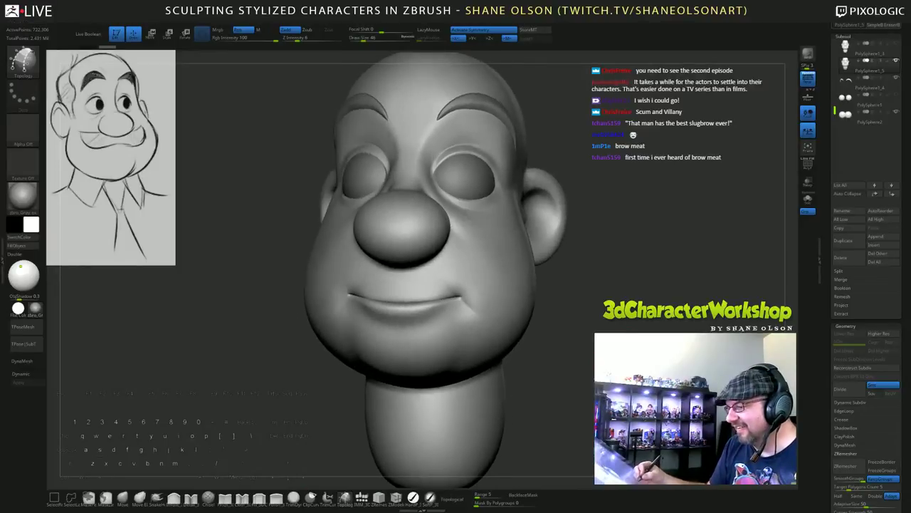
pyautogui.press('s')
pyautogui.moveTo(606, 201)
pyautogui.mouseDown()
pyautogui.moveTo(594, 148)
pyautogui.moveTo(585, 201)
pyautogui.moveTo(571, 203)
pyautogui.mouseUp()
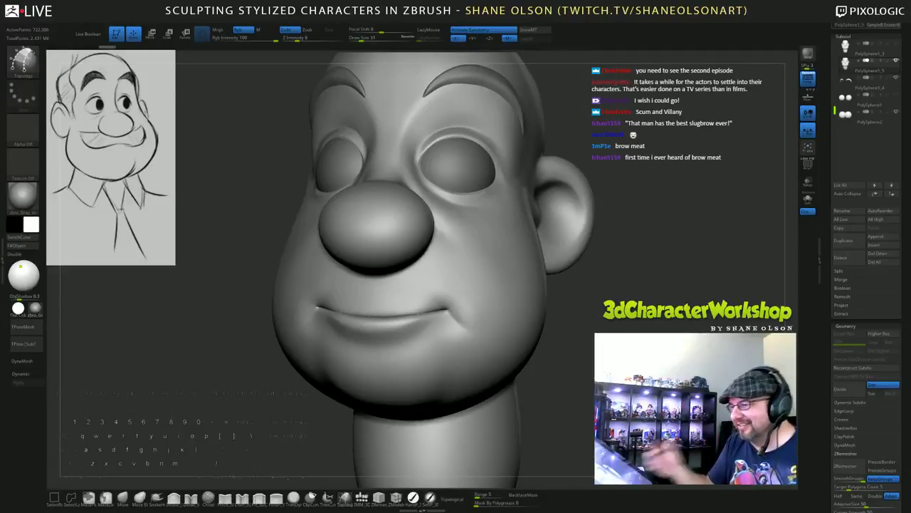
# Draw a vertical topology curve down the centre of the upper lip, from beneath the nose to the mouth line.
pyautogui.moveTo(568, 337)
pyautogui.mouseDown()
pyautogui.moveTo(597, 338)
pyautogui.moveTo(588, 329)
pyautogui.mouseUp()
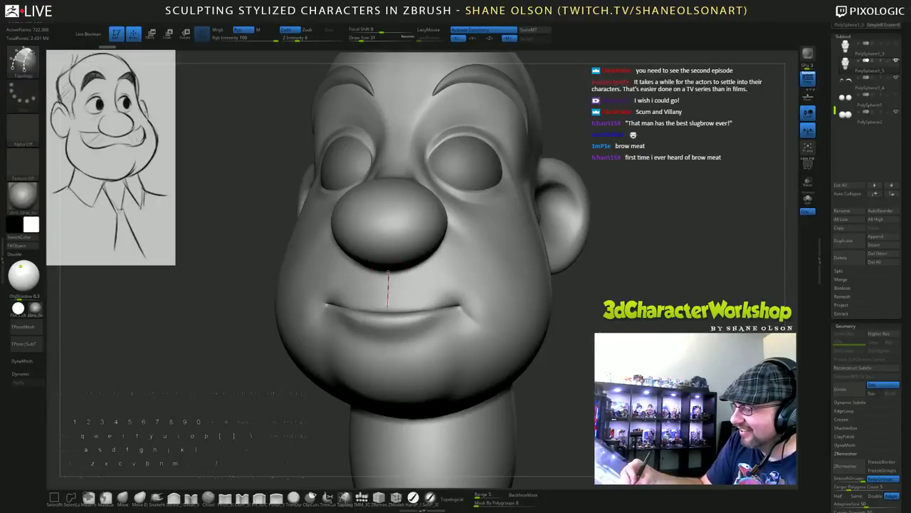
pyautogui.moveTo(388, 272); pyautogui.dragTo(386, 314)
pyautogui.moveTo(572, 337)
pyautogui.mouseDown()
pyautogui.moveTo(538, 336)
pyautogui.moveTo(553, 335)
pyautogui.mouseUp()
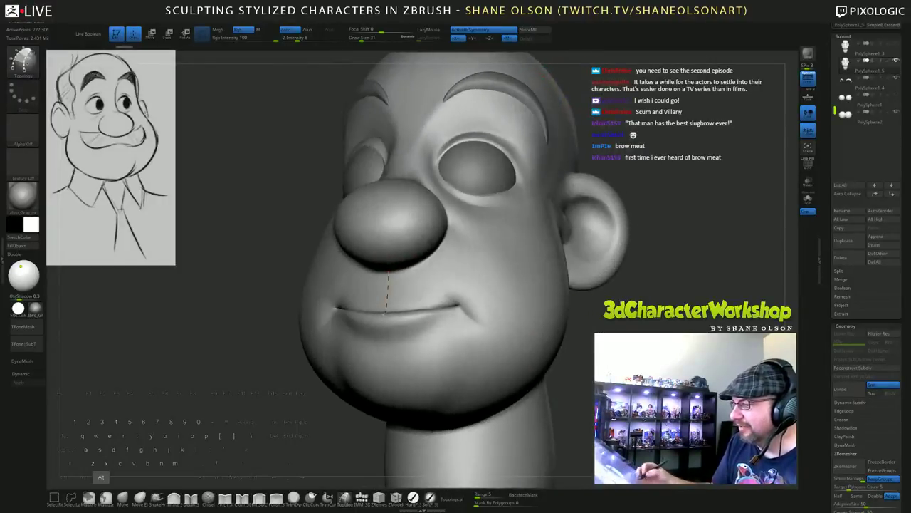
pyautogui.moveTo(388, 274)
pyautogui.mouseDown(button='right')
pyautogui.moveTo(429, 297)
pyautogui.moveTo(395, 278)
pyautogui.mouseUp(button='right')
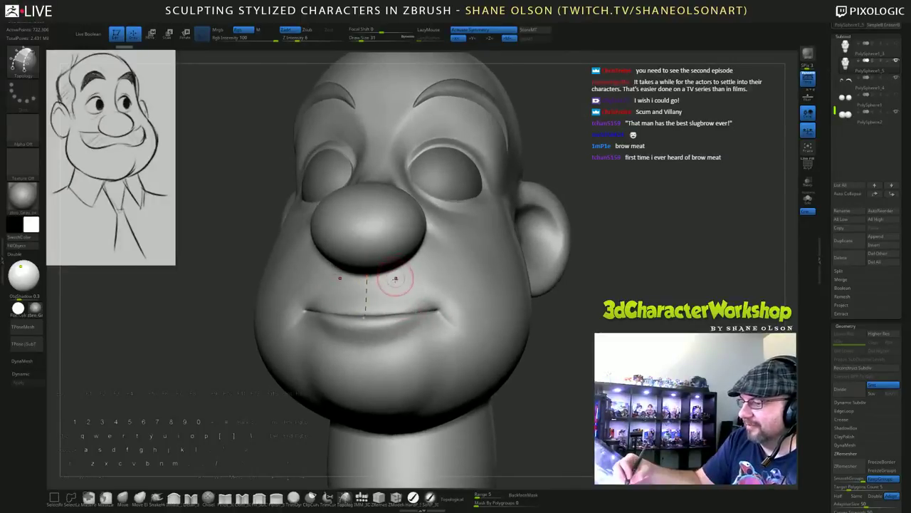
# Draw a row of vertical topology curves from beside the centre line across the upper lip and out onto the cheek.
pyautogui.moveTo(392, 272); pyautogui.dragTo(395, 313)
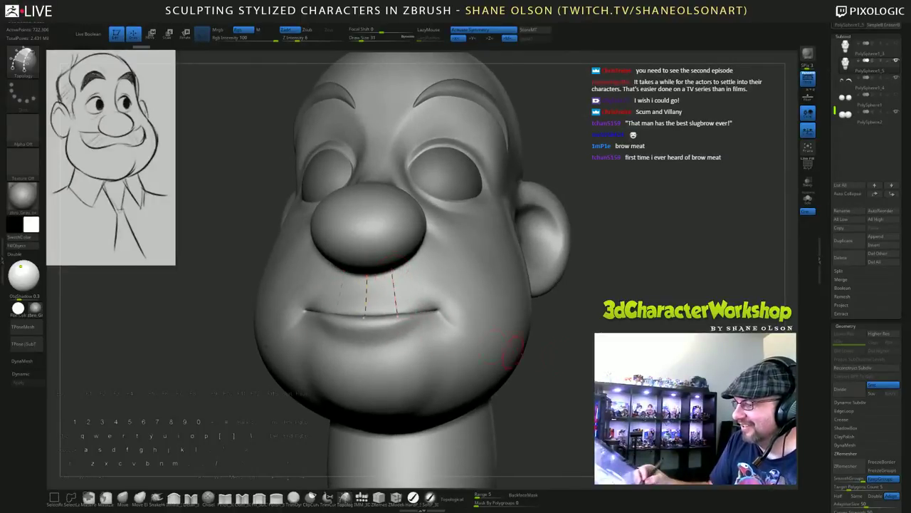
pyautogui.moveTo(402, 270); pyautogui.dragTo(417, 265, button='right')
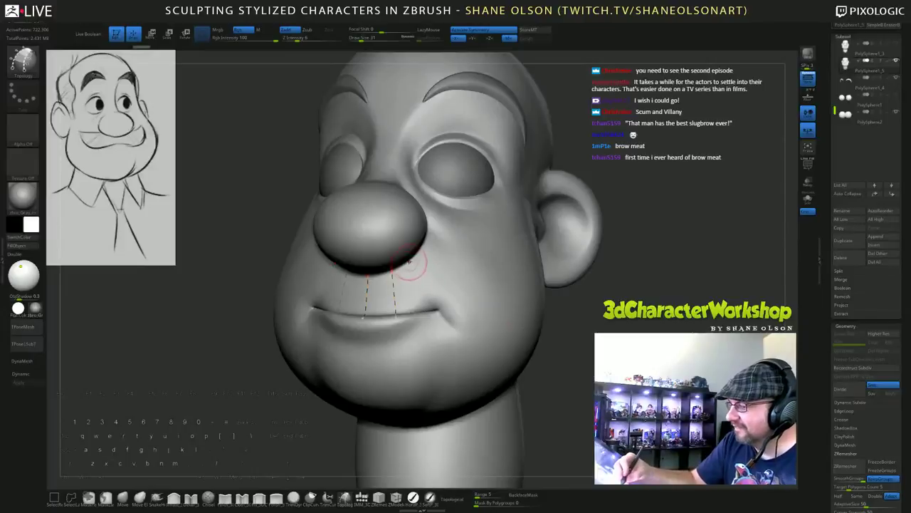
pyautogui.moveTo(420, 306); pyautogui.dragTo(424, 317)
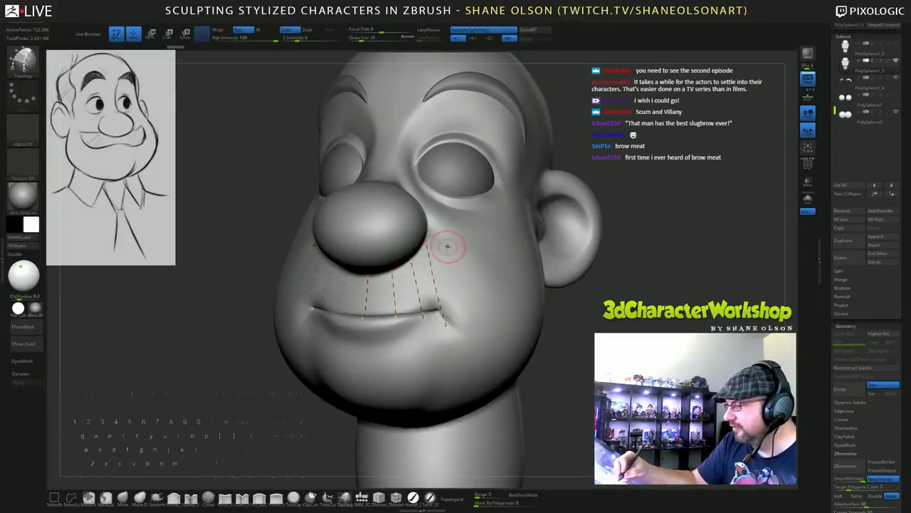
pyautogui.moveTo(447, 246); pyautogui.dragTo(466, 329)
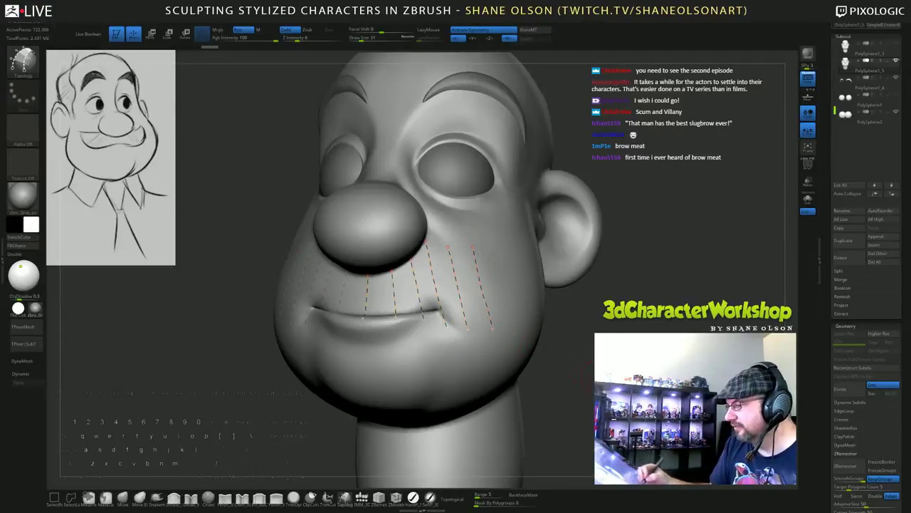
pyautogui.moveTo(588, 368); pyautogui.dragTo(551, 366)
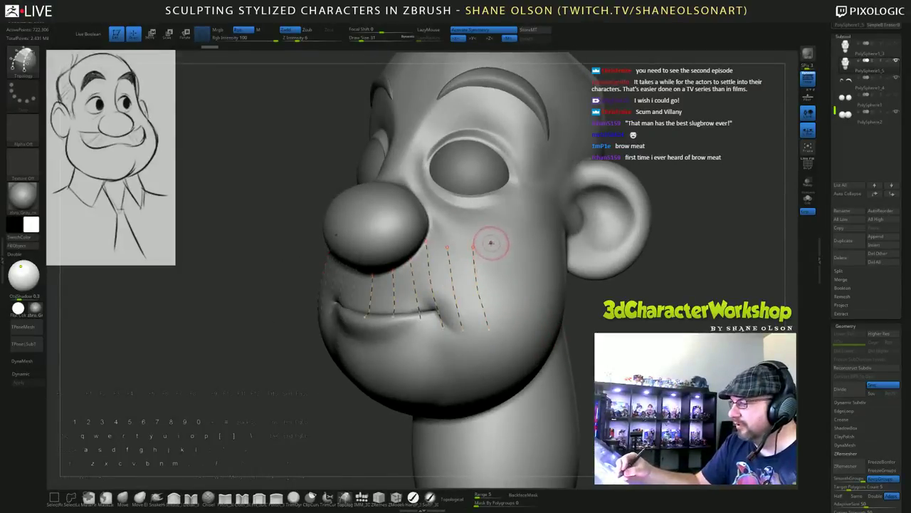
pyautogui.moveTo(491, 243); pyautogui.dragTo(510, 326)
pyautogui.moveTo(590, 369)
pyautogui.mouseDown()
pyautogui.moveTo(649, 366)
pyautogui.moveTo(623, 366)
pyautogui.mouseUp()
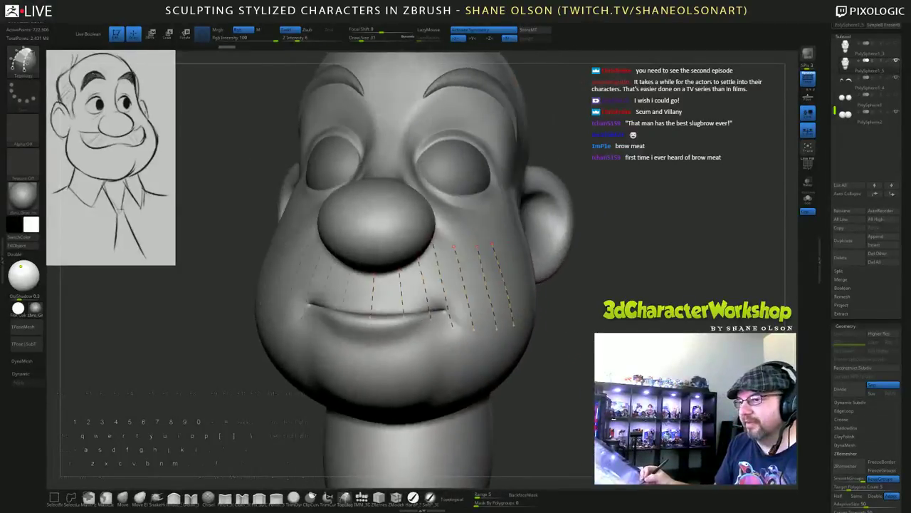
pyautogui.moveTo(547, 362); pyautogui.dragTo(551, 348)
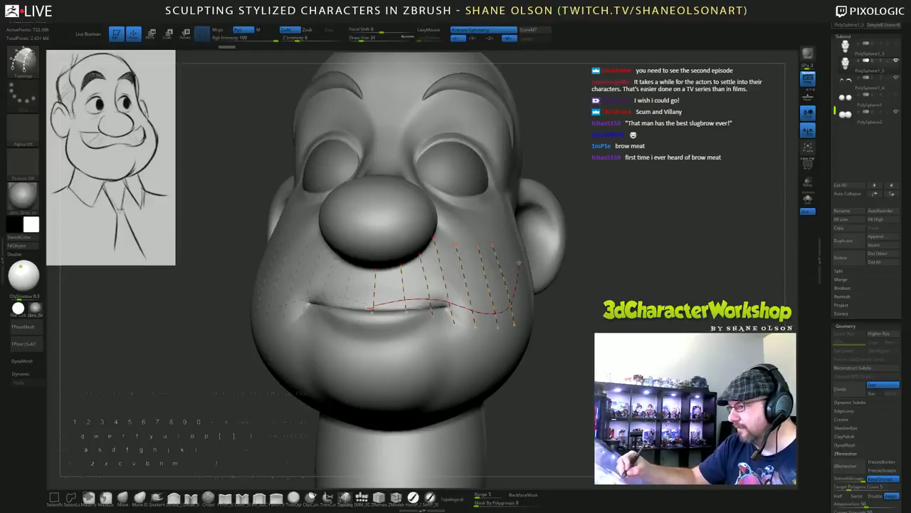
pyautogui.moveTo(563, 292)
pyautogui.mouseDown()
pyautogui.moveTo(512, 290)
pyautogui.moveTo(561, 297)
pyautogui.moveTo(548, 317)
pyautogui.moveTo(523, 319)
pyautogui.mouseUp()
pyautogui.hotkey('ctrl', 'z')
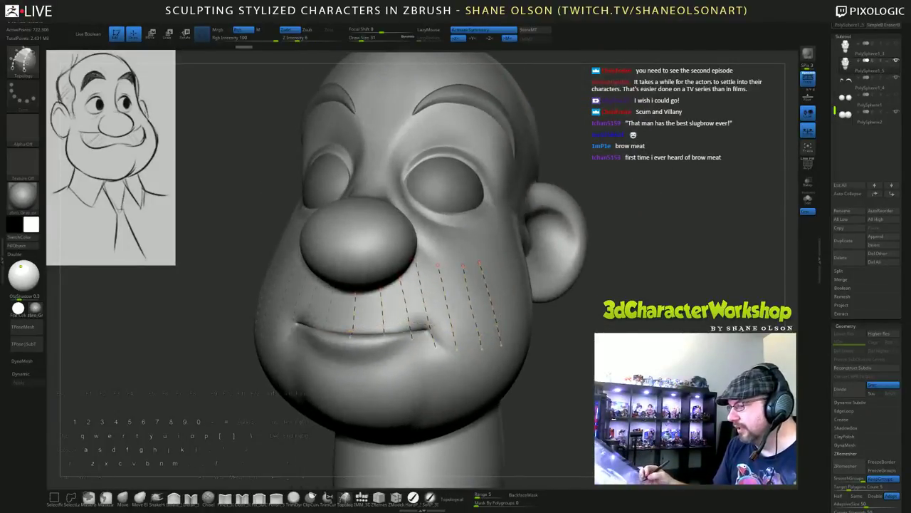
# Draw the mustache's upper curve beneath the nose and its lower curve above the mouth line, crossing the vertical curves out to the cheek.
pyautogui.moveTo(514, 312); pyautogui.dragTo(540, 327, button='right')
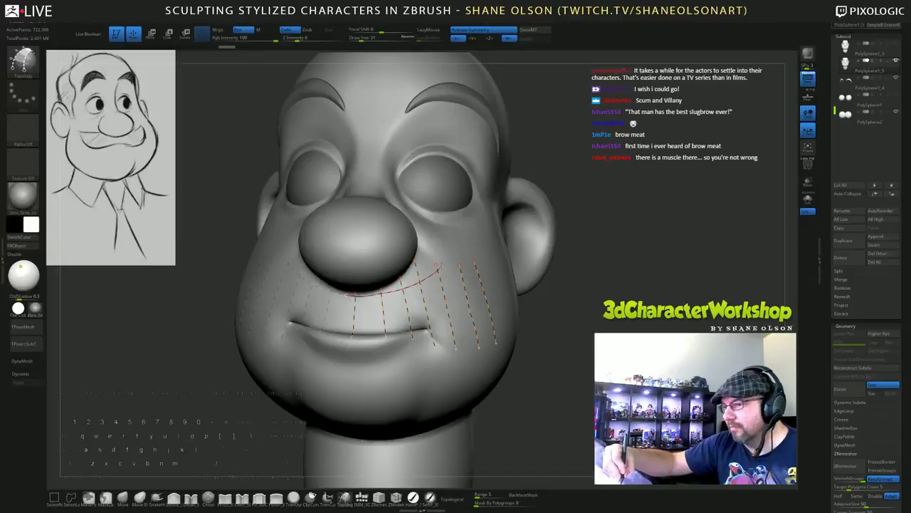
pyautogui.hotkey('ctrl', 'z')
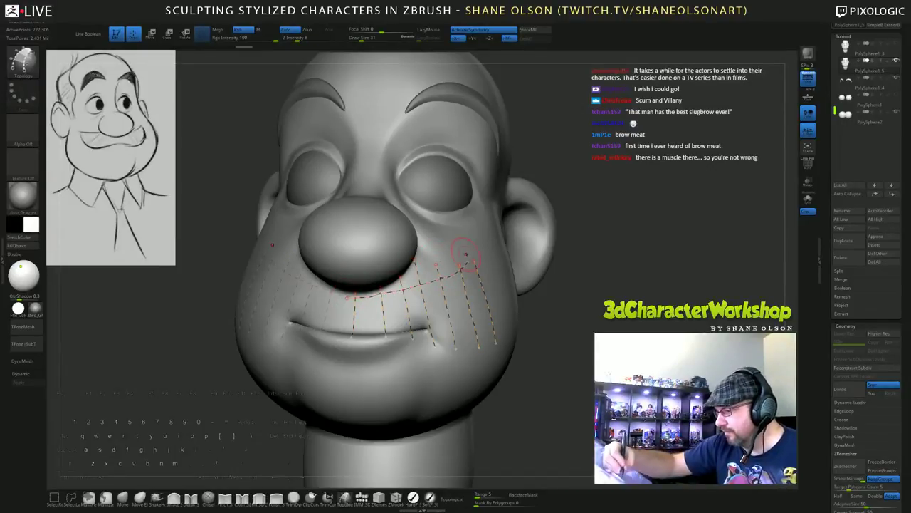
pyautogui.moveTo(590, 337); pyautogui.dragTo(566, 335)
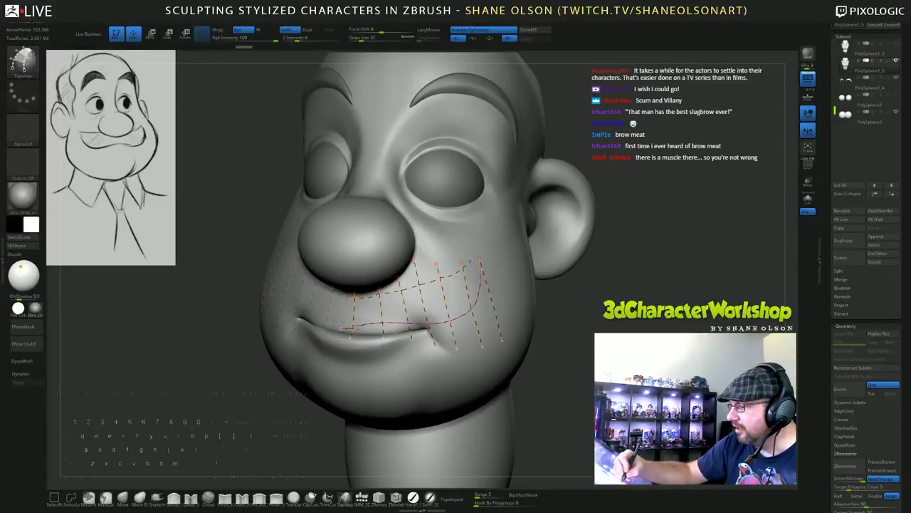
pyautogui.moveTo(480, 270); pyautogui.dragTo(484, 306)
pyautogui.moveTo(585, 366); pyautogui.dragTo(547, 363)
pyautogui.keyDown('ctrl'); pyautogui.moveTo(500, 247); pyautogui.dragTo(466, 251, button='right'); pyautogui.keyUp('ctrl')
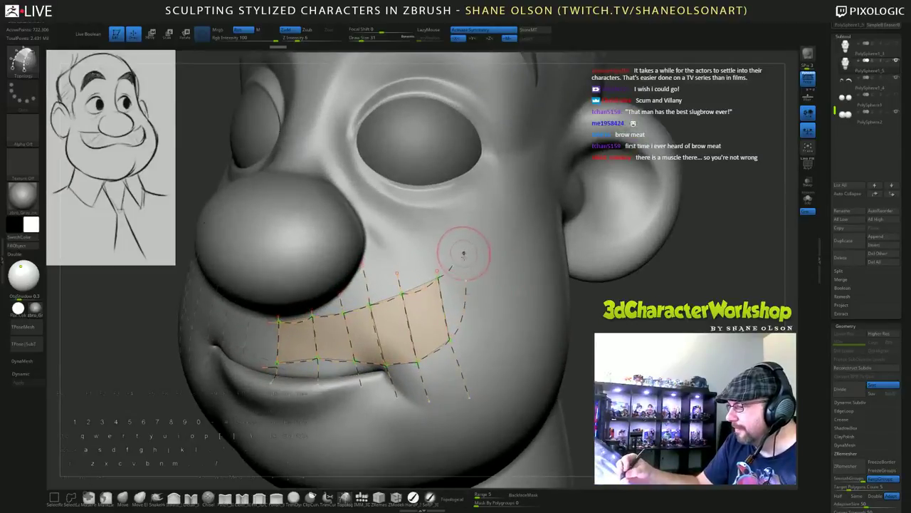
# Extend the upper and lower curves until they cross in a tip on the cheek, and remove the loose curve ends.
pyautogui.moveTo(466, 237); pyautogui.dragTo(465, 234)
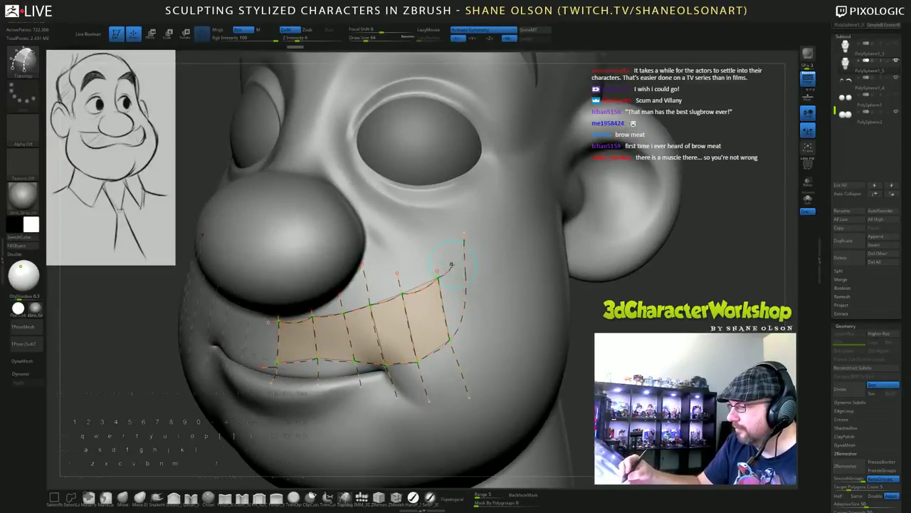
pyautogui.moveTo(451, 266); pyautogui.dragTo(484, 243)
pyautogui.moveTo(541, 335); pyautogui.dragTo(517, 339, button='right')
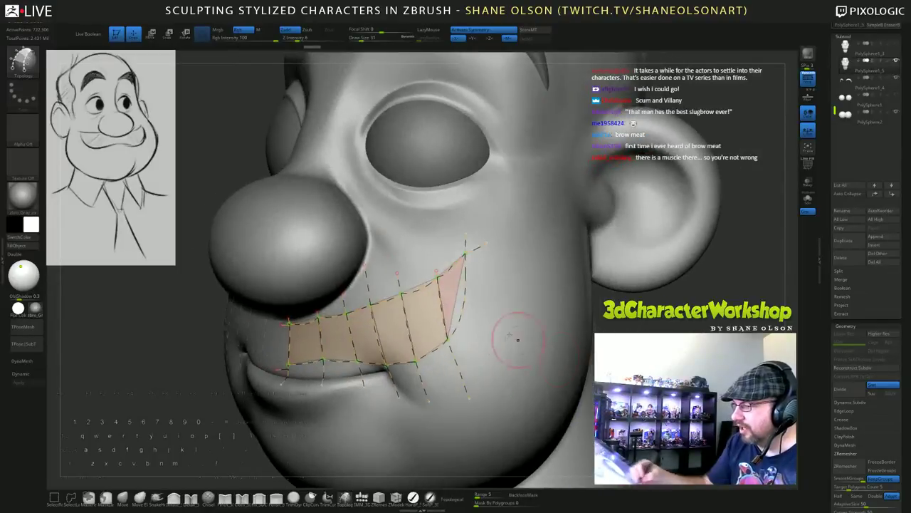
pyautogui.moveTo(459, 291); pyautogui.dragTo(486, 312)
pyautogui.moveTo(491, 317); pyautogui.dragTo(523, 346, button='right')
pyautogui.keyDown('alt'); pyautogui.click(522, 349); pyautogui.keyUp('alt')
pyautogui.moveTo(521, 348); pyautogui.dragTo(481, 346)
pyautogui.moveTo(562, 313)
pyautogui.mouseDown()
pyautogui.moveTo(585, 351)
pyautogui.moveTo(619, 350)
pyautogui.moveTo(588, 337)
pyautogui.mouseUp()
# Try generating the mustache mesh from the topology curves at a draw size of 35.
pyautogui.press('s')
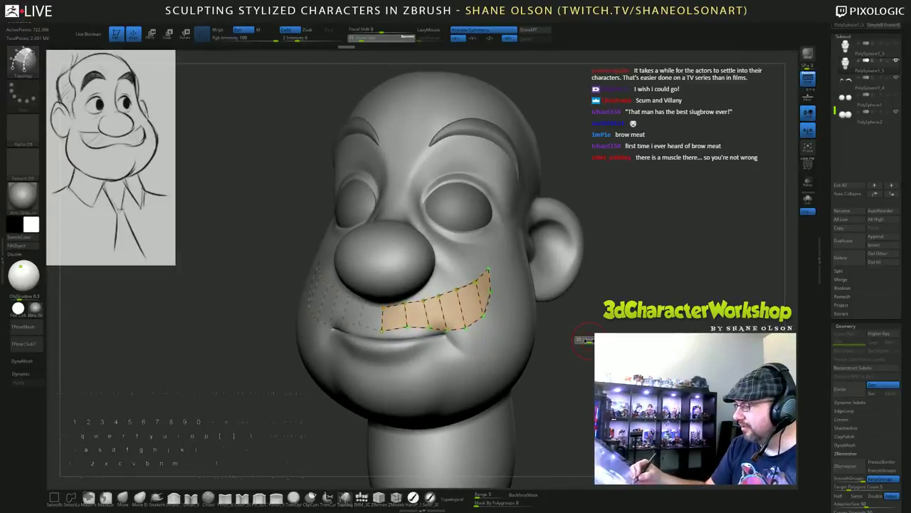
pyautogui.moveTo(588, 345)
pyautogui.mouseDown()
pyautogui.moveTo(755, 348)
pyautogui.moveTo(598, 345)
pyautogui.moveTo(591, 274)
pyautogui.mouseUp()
pyautogui.click(519, 334)
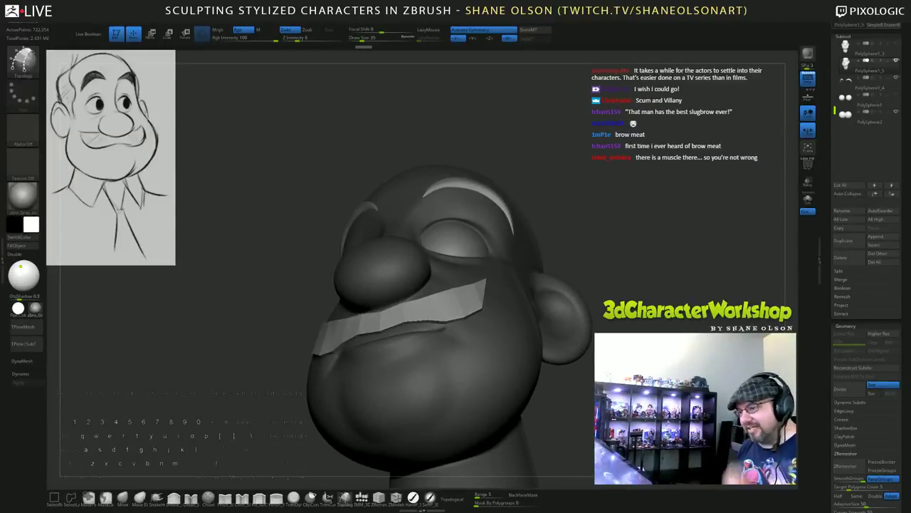
pyautogui.press('ctrl')
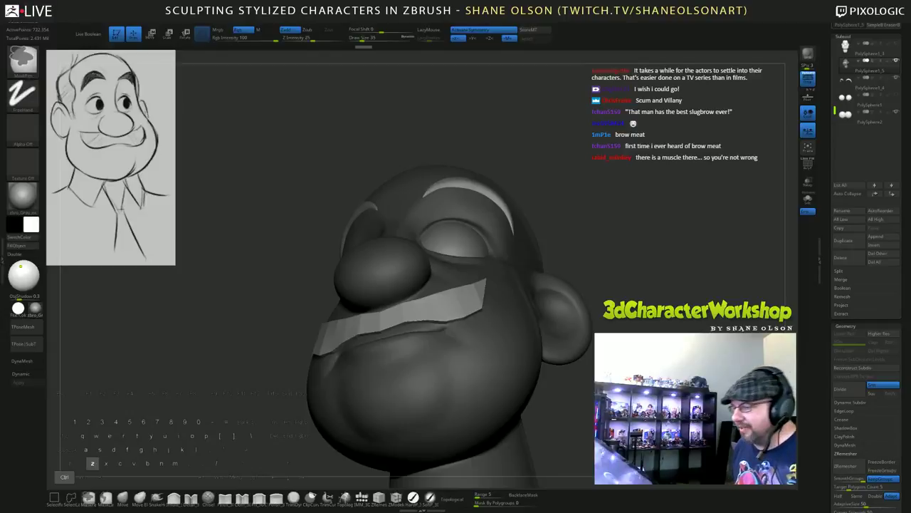
pyautogui.hotkey('ctrl', 'z')
# Set the draw size to 1 and generate the mustache mesh from the topology curves.
pyautogui.moveTo(657, 198); pyautogui.dragTo(619, 189)
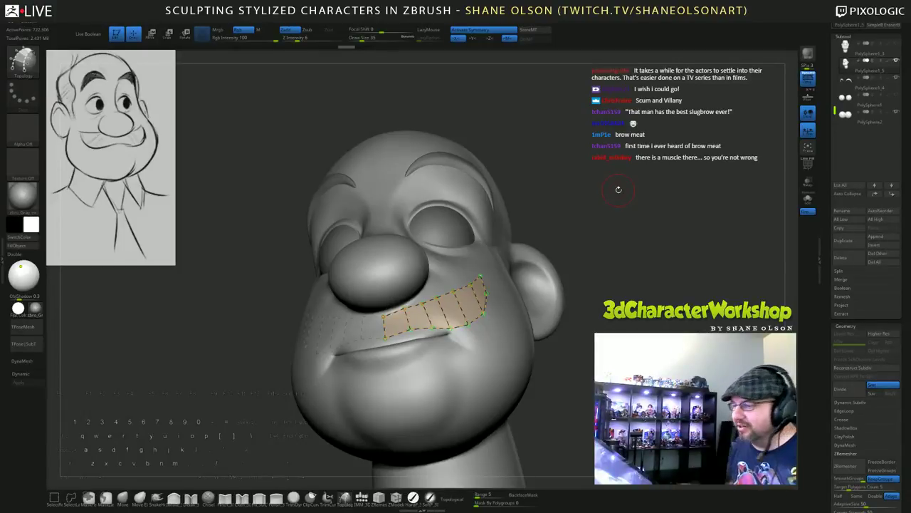
pyautogui.moveTo(619, 189); pyautogui.dragTo(344, 361)
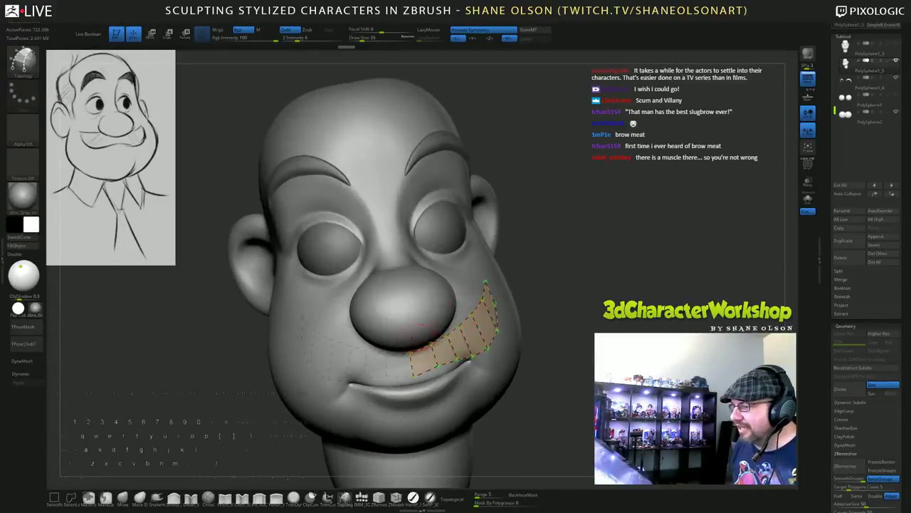
pyautogui.moveTo(567, 305); pyautogui.dragTo(573, 298)
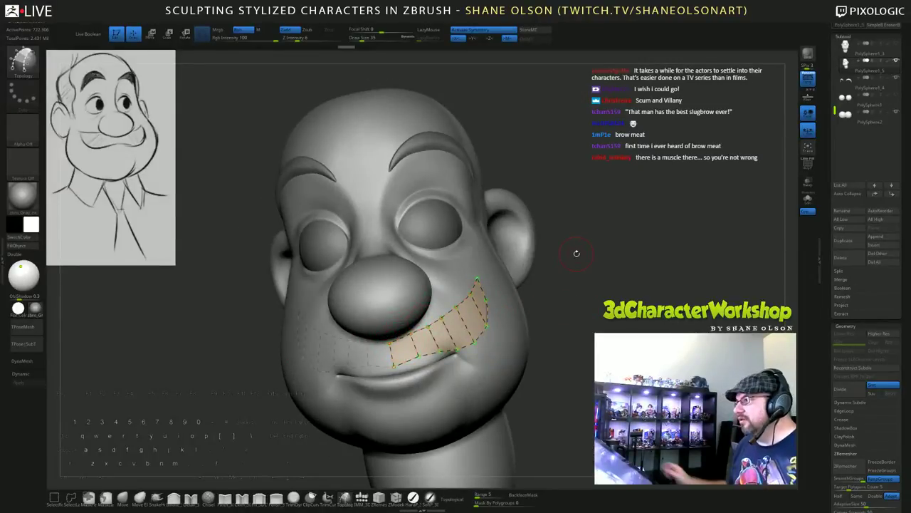
pyautogui.moveTo(576, 252); pyautogui.dragTo(463, 339)
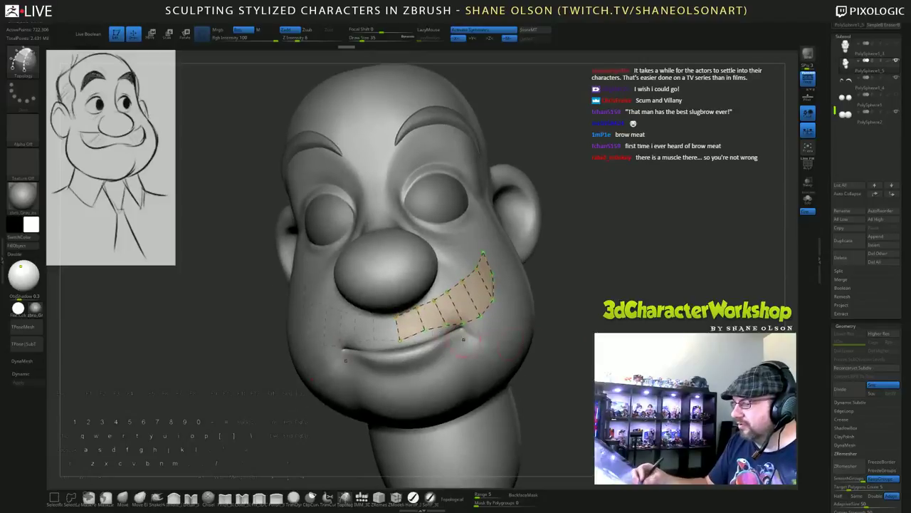
pyautogui.moveTo(576, 285)
pyautogui.mouseDown()
pyautogui.moveTo(534, 285)
pyautogui.moveTo(556, 296)
pyautogui.mouseUp()
pyautogui.press('s')
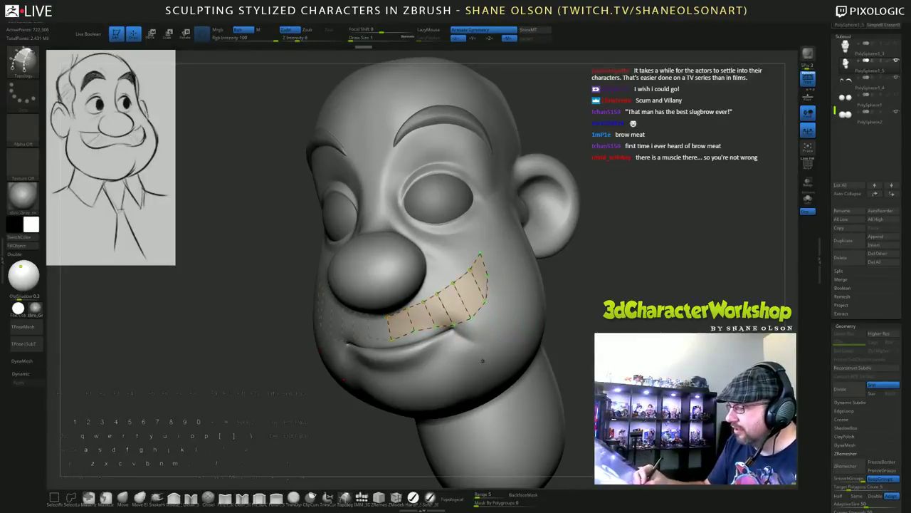
pyautogui.click(455, 302)
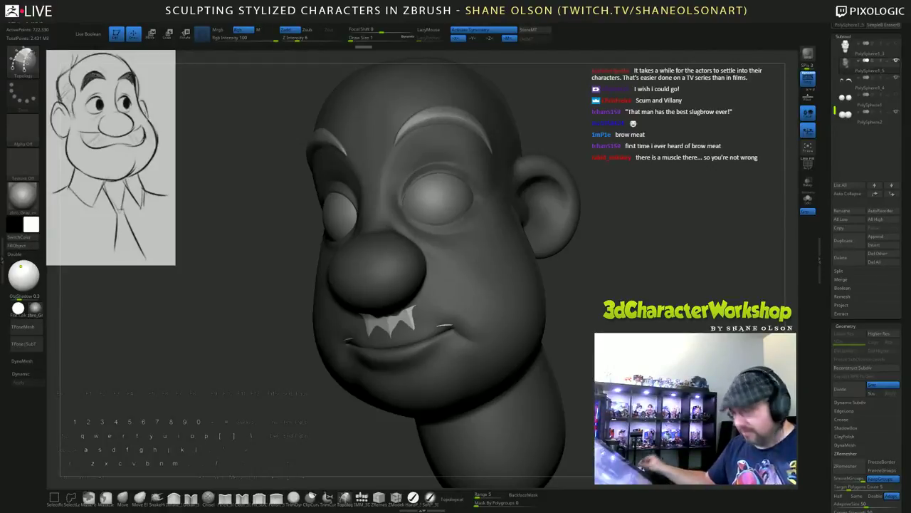
# Isolate the new mustache mesh and delete the hidden head geometry from its subtool.
pyautogui.keyDown('ctrl'); pyautogui.keyDown('shift'); pyautogui.click(493, 356); pyautogui.keyUp('shift'); pyautogui.keyUp('ctrl')
pyautogui.keyDown('ctrl'); pyautogui.keyDown('shift'); pyautogui.click(531, 369); pyautogui.keyUp('shift'); pyautogui.keyUp('ctrl')
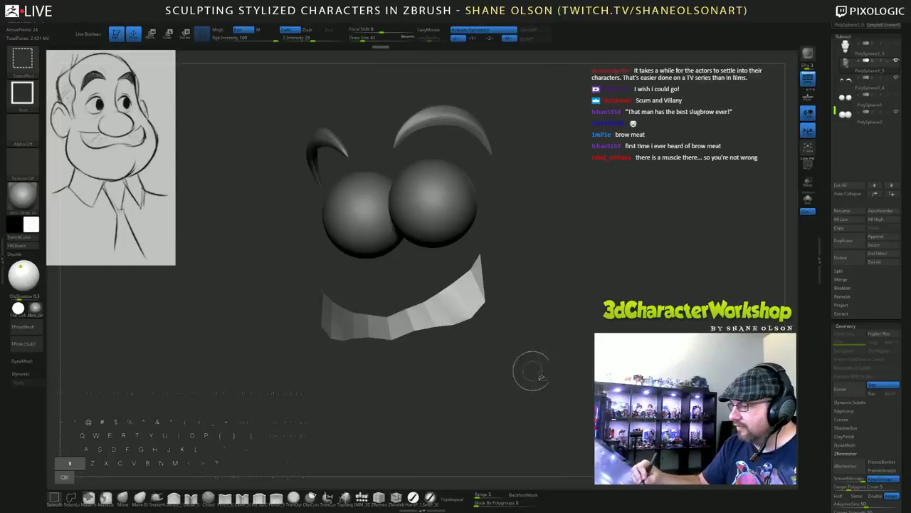
pyautogui.keyDown('shift'); pyautogui.moveTo(456, 398); pyautogui.dragTo(428, 399); pyautogui.keyUp('shift')
pyautogui.press('2')
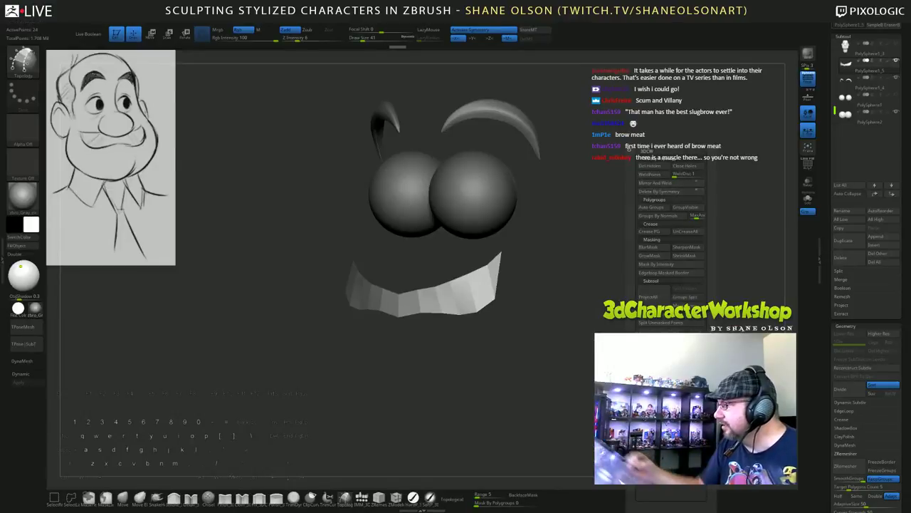
# Show the original head subtool again and turn on transparency to see the mustache through it.
pyautogui.click(896, 43)
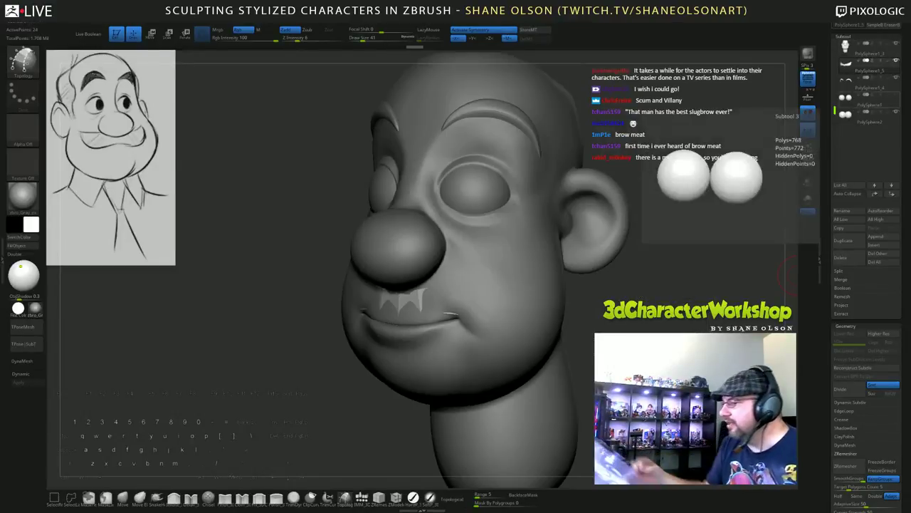
pyautogui.moveTo(654, 264); pyautogui.dragTo(672, 200)
pyautogui.moveTo(672, 200); pyautogui.dragTo(644, 200)
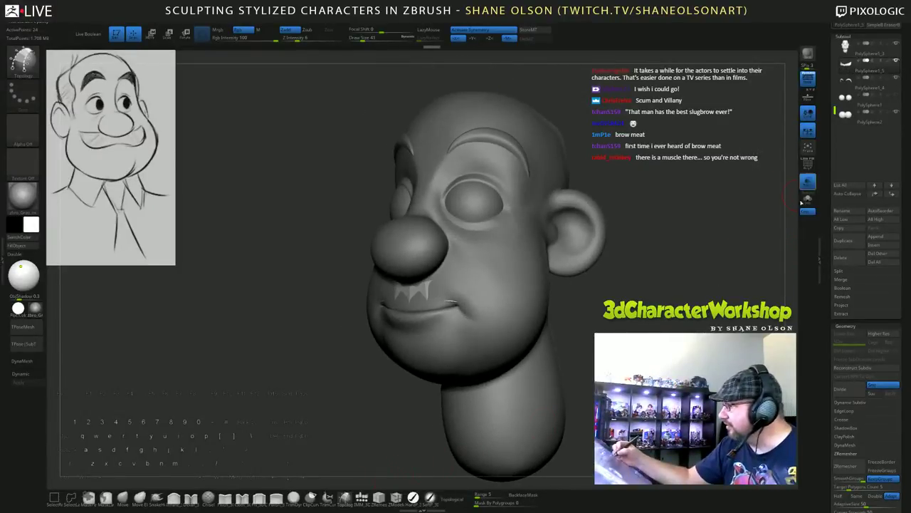
pyautogui.click(807, 183)
pyautogui.moveTo(623, 367); pyautogui.dragTo(560, 378)
pyautogui.moveTo(381, 426); pyautogui.dragTo(396, 441)
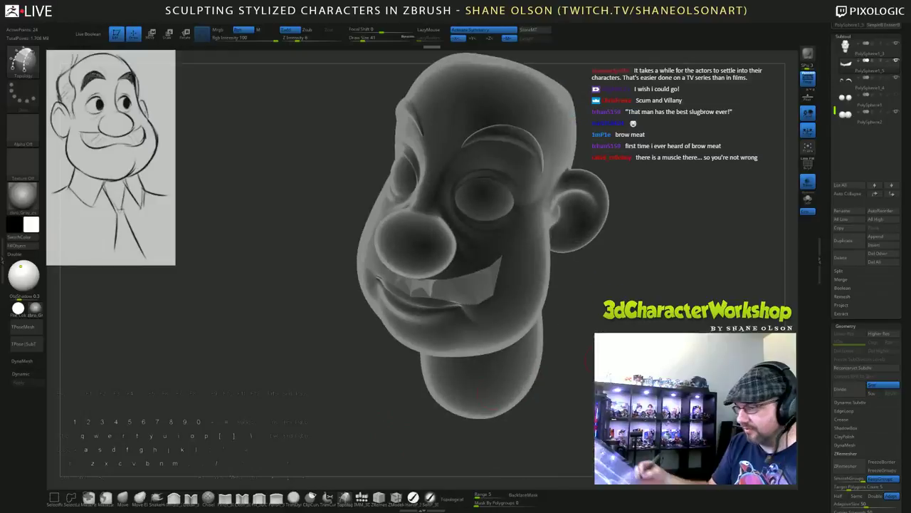
pyautogui.moveTo(594, 371); pyautogui.dragTo(413, 423)
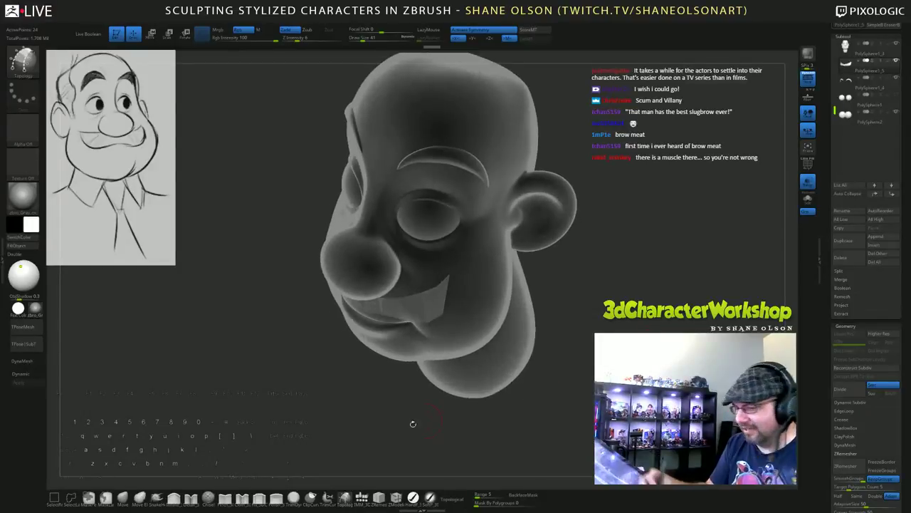
# Switch to the Move brush at draw size 94 and pull the mustache's outer ends away from the cheeks.
pyautogui.click(122, 497)
pyautogui.press('s')
pyautogui.moveTo(259, 384); pyautogui.dragTo(267, 383)
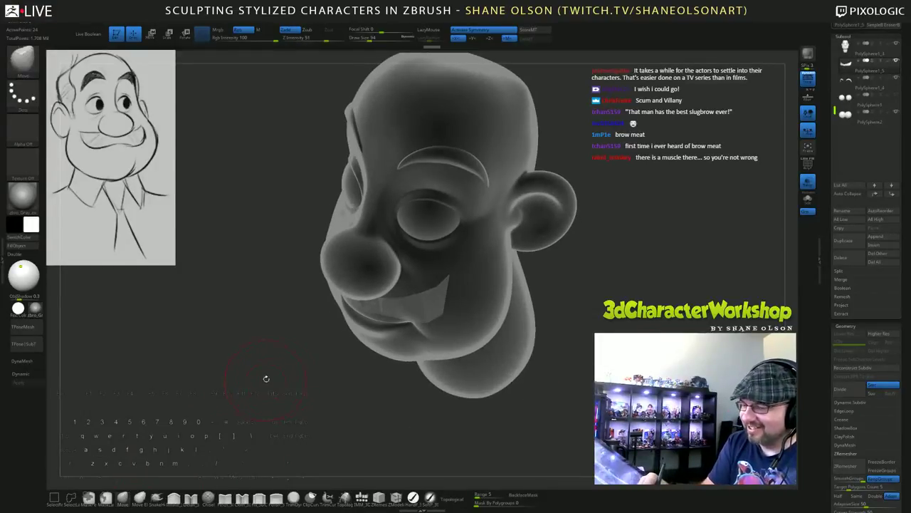
pyautogui.moveTo(342, 410); pyautogui.dragTo(351, 422)
pyautogui.moveTo(458, 310)
pyautogui.mouseDown()
pyautogui.moveTo(467, 377)
pyautogui.moveTo(480, 384)
pyautogui.mouseUp()
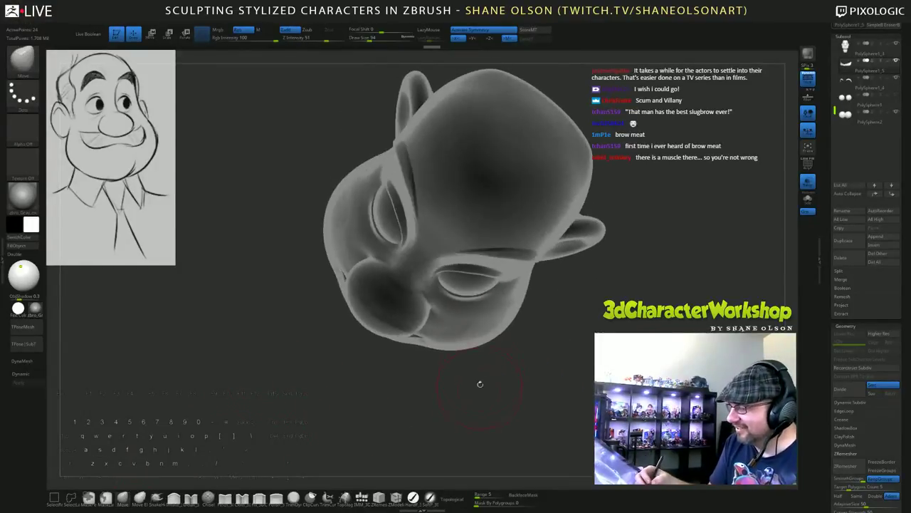
pyautogui.moveTo(476, 324)
pyautogui.mouseDown()
pyautogui.moveTo(535, 393)
pyautogui.moveTo(554, 356)
pyautogui.moveTo(575, 399)
pyautogui.moveTo(588, 403)
pyautogui.mouseUp()
pyautogui.press('shift')
pyautogui.hotkey('shift', 'f')
pyautogui.moveTo(468, 353); pyautogui.dragTo(495, 402, button='right')
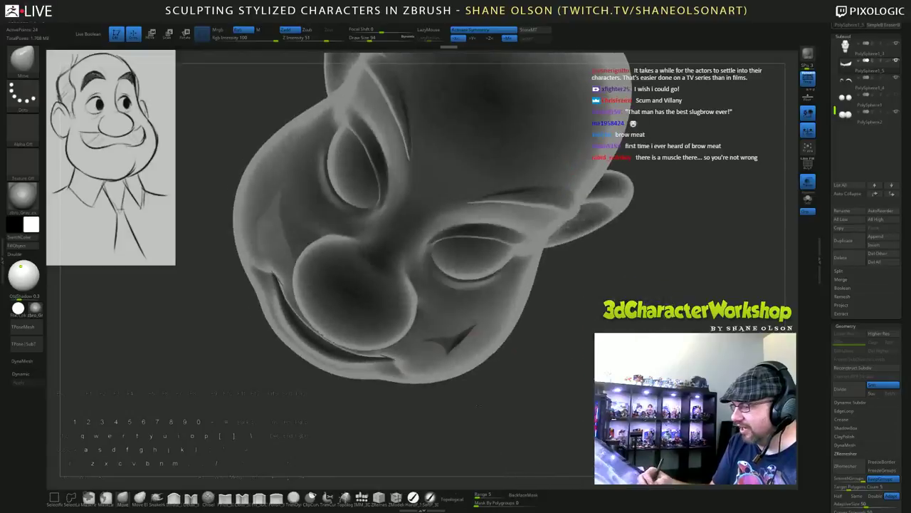
pyautogui.moveTo(479, 324); pyautogui.dragTo(493, 345)
# Pull the mustache forward out of the upper lip and cheek surface with the Move brush, checking from underneath.
pyautogui.moveTo(493, 344)
pyautogui.mouseDown(button='right')
pyautogui.moveTo(525, 389)
pyautogui.moveTo(516, 309)
pyautogui.mouseUp(button='right')
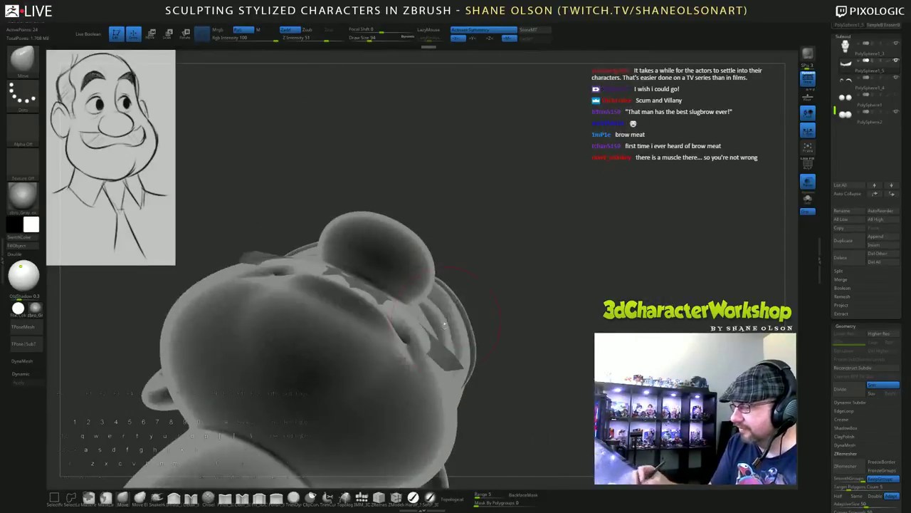
pyautogui.moveTo(440, 319)
pyautogui.mouseDown()
pyautogui.moveTo(408, 325)
pyautogui.moveTo(414, 339)
pyautogui.mouseUp()
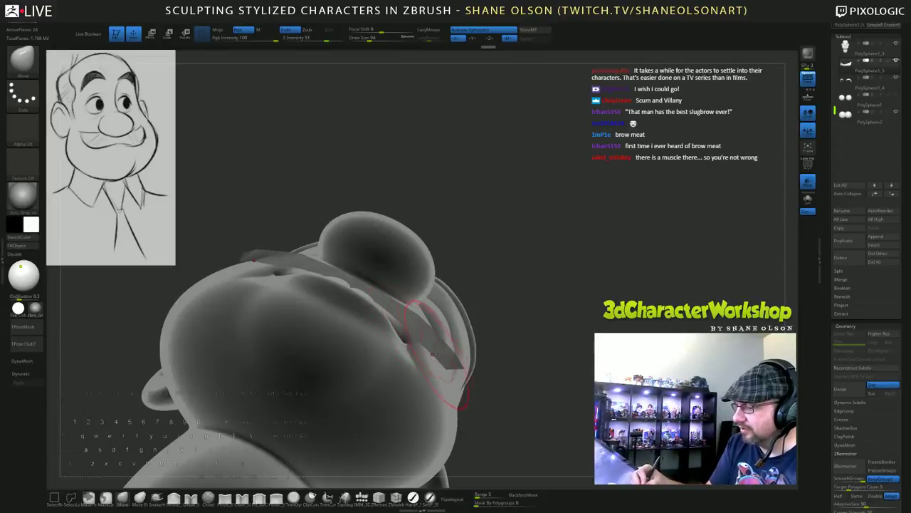
pyautogui.moveTo(448, 363); pyautogui.dragTo(621, 316, button='right')
pyautogui.moveTo(385, 356); pyautogui.dragTo(383, 354)
# Set the draw size to 51 and reshape the mustache's lower edge over the lip and its upper edge under the nose.
pyautogui.press('s')
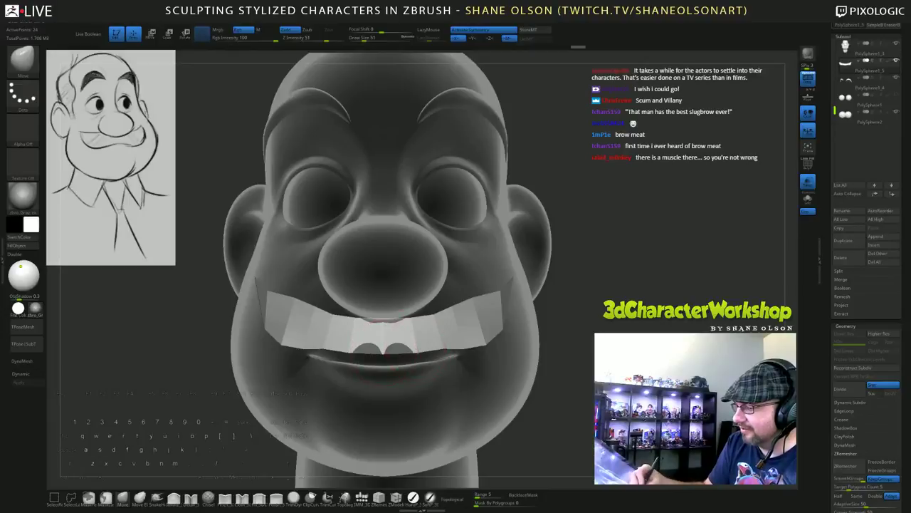
pyautogui.moveTo(452, 345); pyautogui.dragTo(452, 350)
pyautogui.moveTo(526, 342); pyautogui.dragTo(470, 339, button='right')
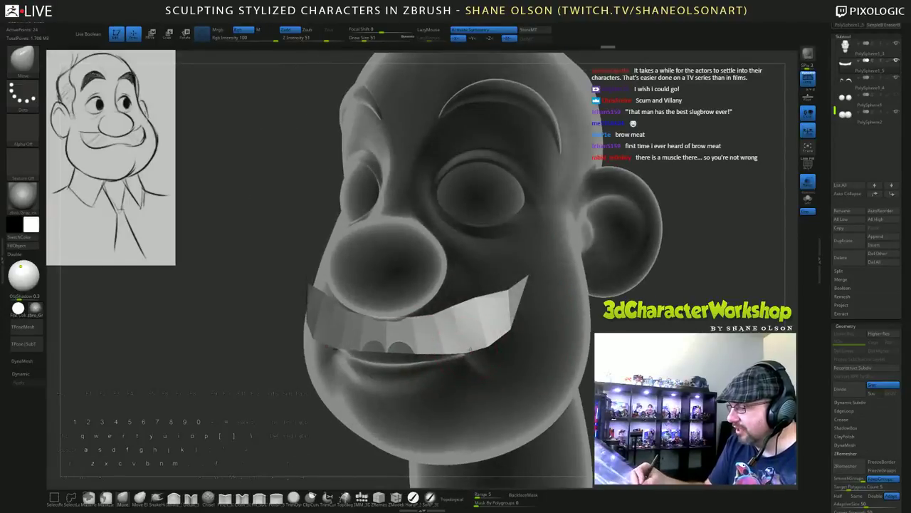
pyautogui.moveTo(467, 347); pyautogui.dragTo(466, 351)
pyautogui.moveTo(456, 306); pyautogui.dragTo(432, 312)
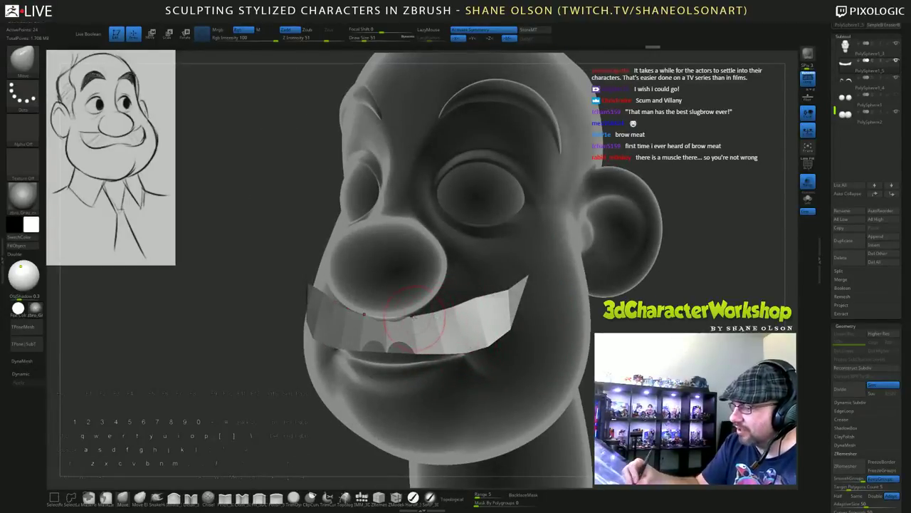
pyautogui.moveTo(386, 315); pyautogui.dragTo(645, 330, button='right')
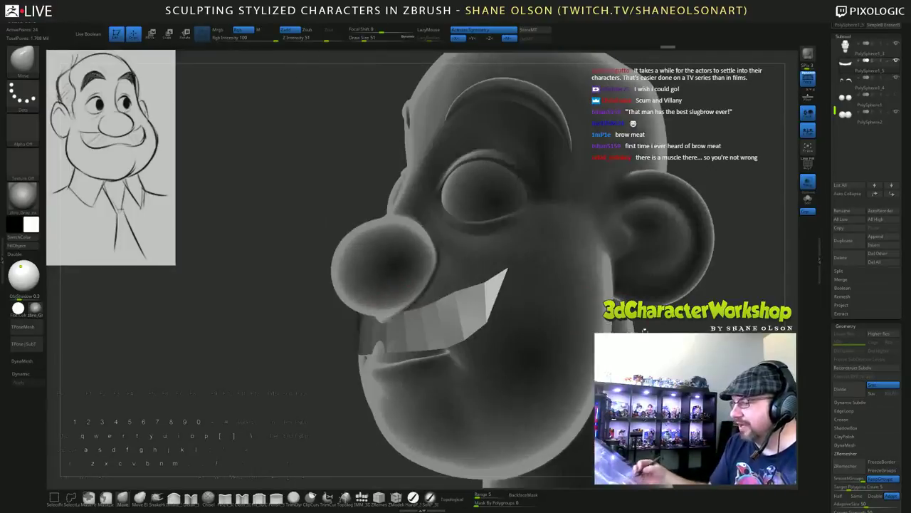
# Raise the mustache's upper outer corners along the cheeks and adjust its end sections symmetrically.
pyautogui.moveTo(432, 308); pyautogui.dragTo(477, 314, button='right')
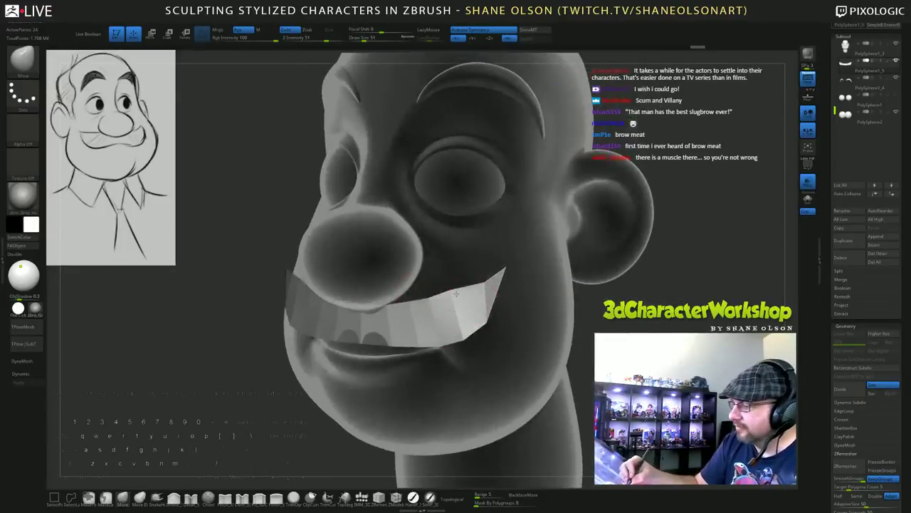
pyautogui.moveTo(484, 284)
pyautogui.mouseDown()
pyautogui.moveTo(477, 272)
pyautogui.moveTo(494, 258)
pyautogui.moveTo(486, 247)
pyautogui.mouseUp()
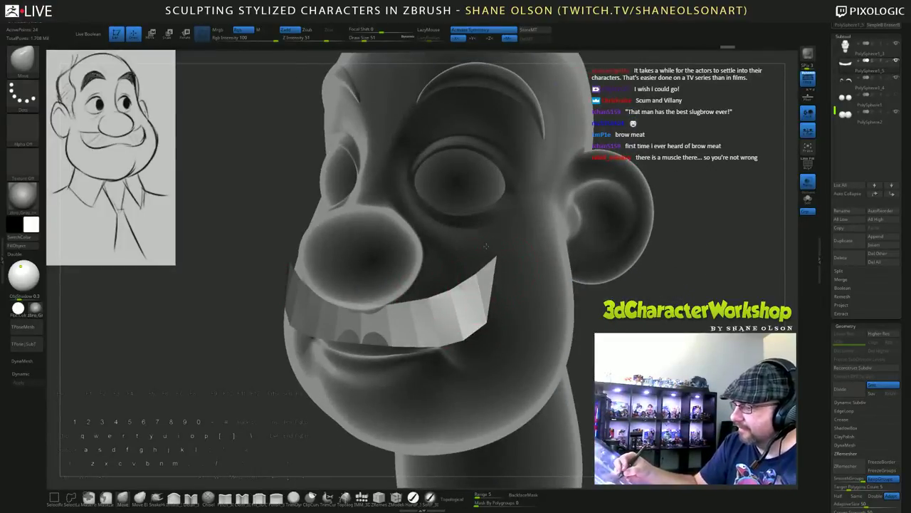
pyautogui.moveTo(487, 246)
pyautogui.mouseDown(button='right')
pyautogui.moveTo(471, 288)
pyautogui.moveTo(580, 285)
pyautogui.moveTo(531, 288)
pyautogui.moveTo(560, 285)
pyautogui.mouseUp(button='right')
pyautogui.moveTo(605, 371); pyautogui.dragTo(566, 363, button='right')
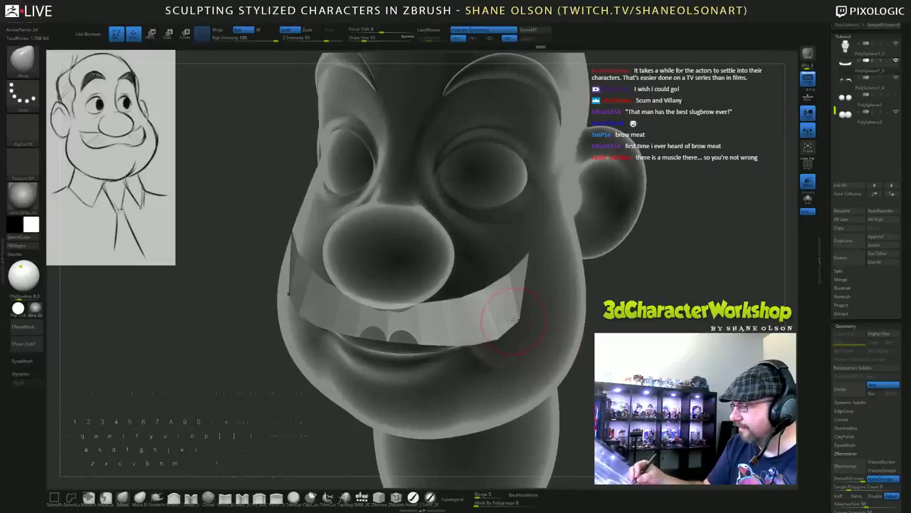
pyautogui.moveTo(504, 305); pyautogui.dragTo(498, 304)
pyautogui.moveTo(514, 302)
pyautogui.mouseDown(button='right')
pyautogui.moveTo(551, 307)
pyautogui.moveTo(481, 292)
pyautogui.mouseUp(button='right')
# Pull the middle of the mustache's lower edge in front of the lip and draw its pointed outer tips slightly inward.
pyautogui.moveTo(427, 336)
pyautogui.mouseDown(button='right')
pyautogui.moveTo(406, 344)
pyautogui.moveTo(464, 342)
pyautogui.mouseUp(button='right')
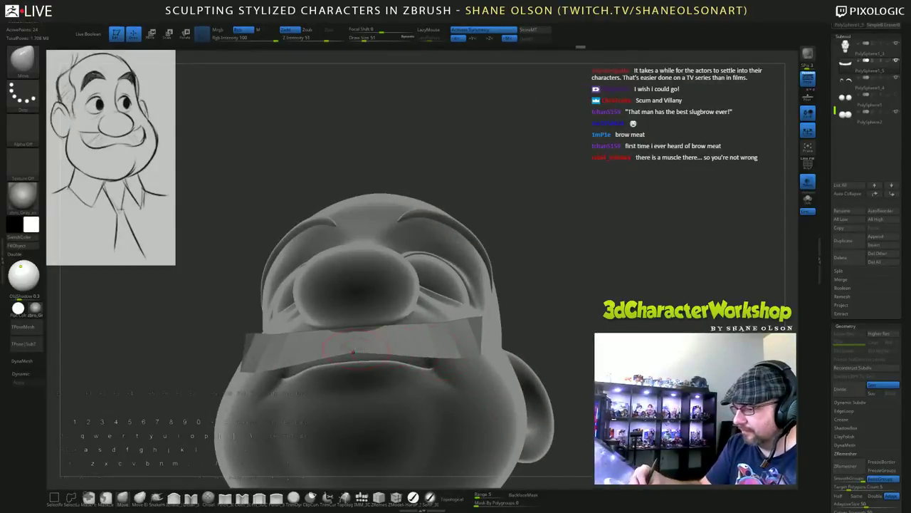
pyautogui.moveTo(354, 351); pyautogui.dragTo(354, 356)
pyautogui.moveTo(354, 356); pyautogui.dragTo(420, 320, button='right')
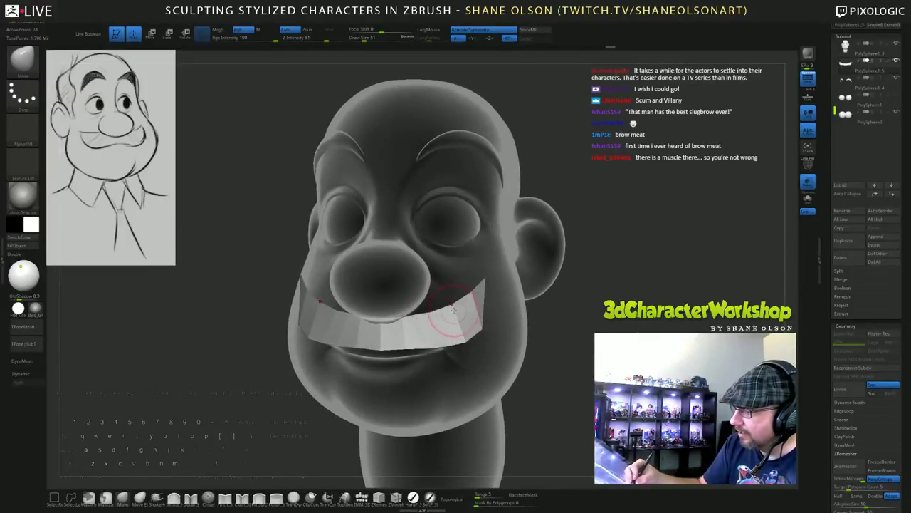
pyautogui.moveTo(463, 299); pyautogui.dragTo(489, 285, button='right')
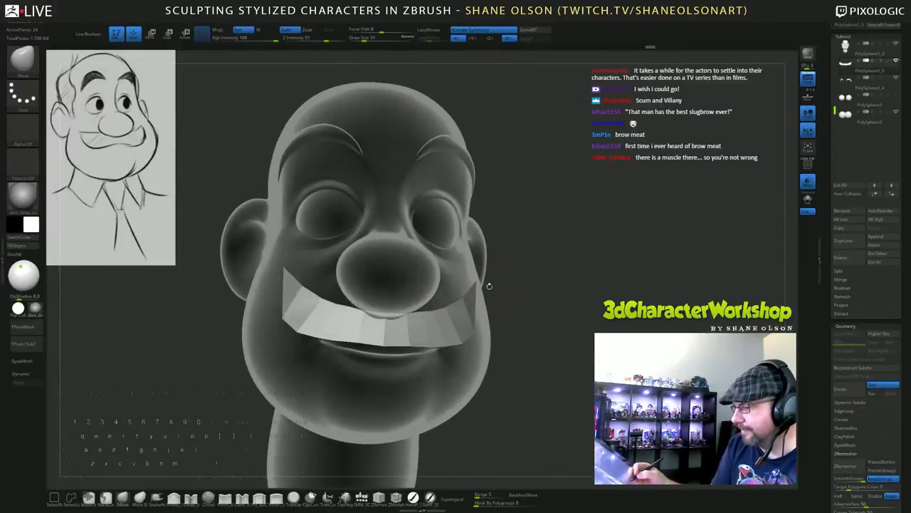
pyautogui.moveTo(589, 403); pyautogui.dragTo(577, 403, button='right')
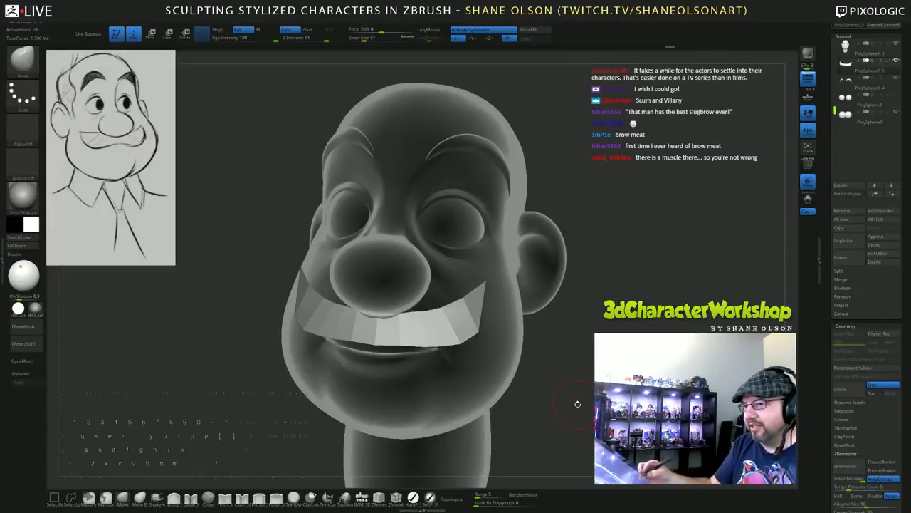
pyautogui.moveTo(578, 404); pyautogui.dragTo(512, 388, button='right')
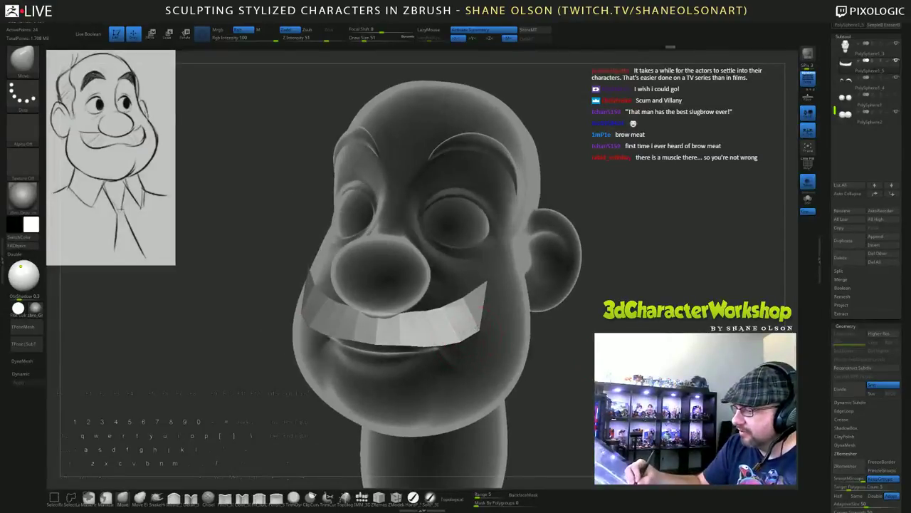
pyautogui.moveTo(485, 291); pyautogui.dragTo(480, 293)
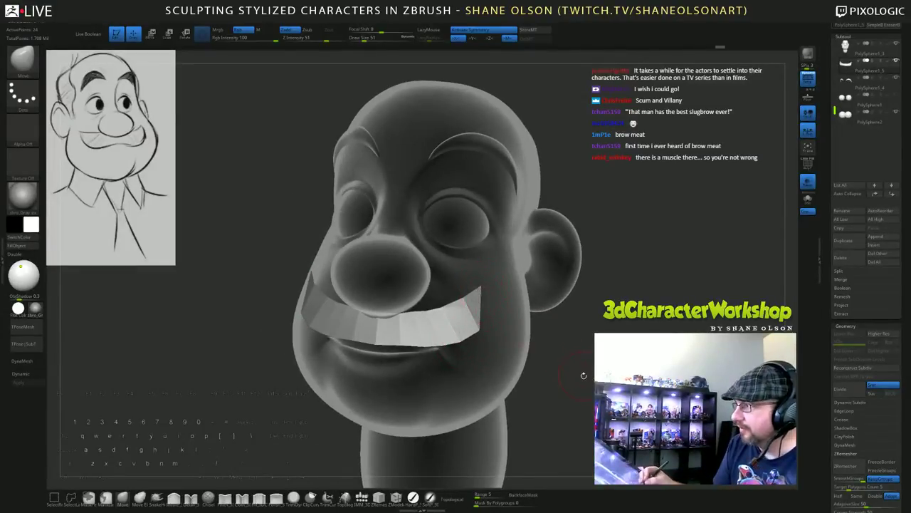
# Enlarge the draw size to 97 and reshape the mustache's lower edge into a smoother curve over the upper lip.
pyautogui.moveTo(584, 375)
pyautogui.mouseDown()
pyautogui.moveTo(701, 381)
pyautogui.moveTo(491, 374)
pyautogui.moveTo(484, 377)
pyautogui.moveTo(531, 377)
pyautogui.moveTo(530, 388)
pyautogui.moveTo(463, 392)
pyautogui.moveTo(511, 387)
pyautogui.mouseUp()
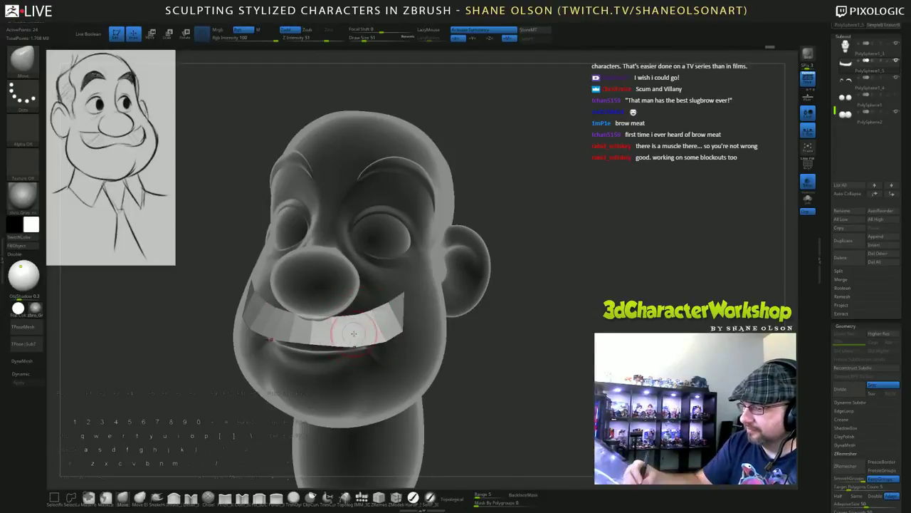
pyautogui.moveTo(350, 343)
pyautogui.mouseDown(button='right')
pyautogui.moveTo(561, 386)
pyautogui.moveTo(520, 376)
pyautogui.mouseUp(button='right')
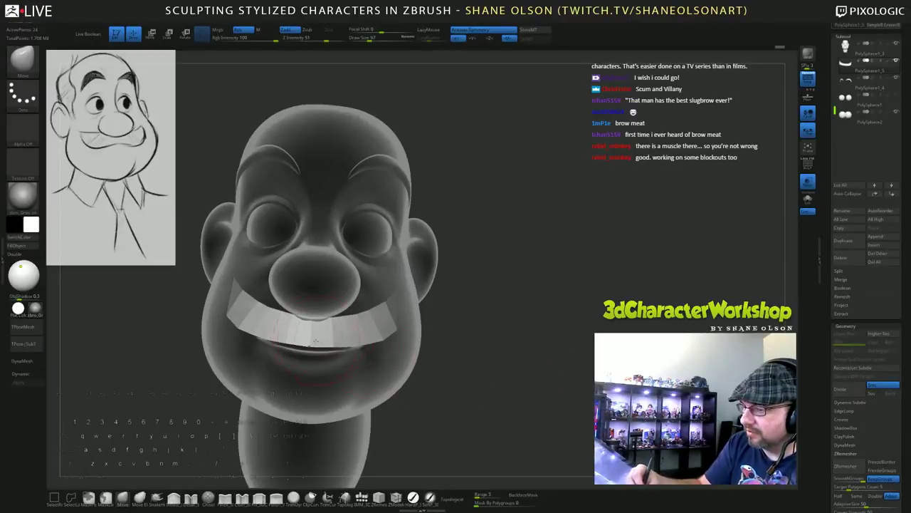
pyautogui.moveTo(336, 335)
pyautogui.mouseDown(button='right')
pyautogui.moveTo(381, 340)
pyautogui.moveTo(463, 381)
pyautogui.moveTo(399, 334)
pyautogui.mouseUp(button='right')
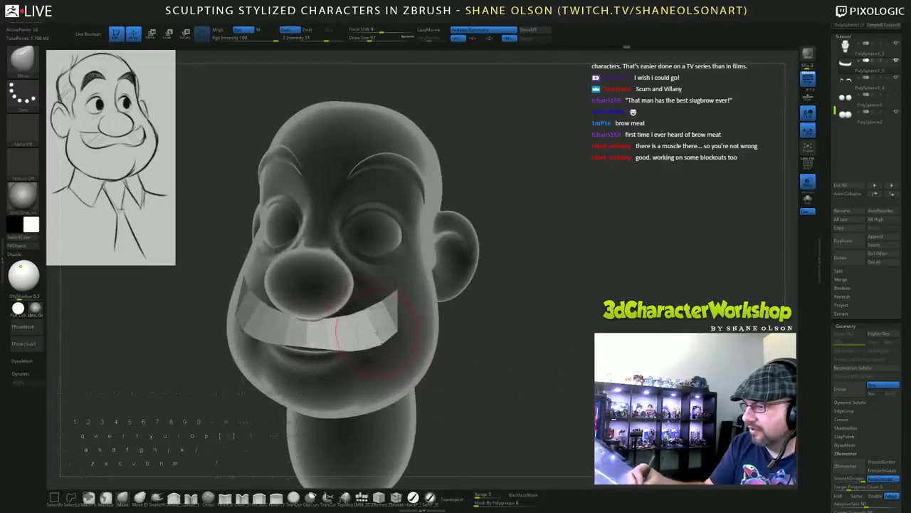
pyautogui.moveTo(532, 376)
pyautogui.keyDown('shift'); pyautogui.mouseDown()
pyautogui.moveTo(548, 376)
pyautogui.moveTo(533, 361)
pyautogui.moveTo(580, 370)
pyautogui.moveTo(538, 382)
pyautogui.mouseUp(); pyautogui.keyUp('shift')
pyautogui.moveTo(536, 382)
pyautogui.mouseDown(button='right')
pyautogui.moveTo(533, 370)
pyautogui.moveTo(529, 401)
pyautogui.moveTo(559, 386)
pyautogui.mouseUp(button='right')
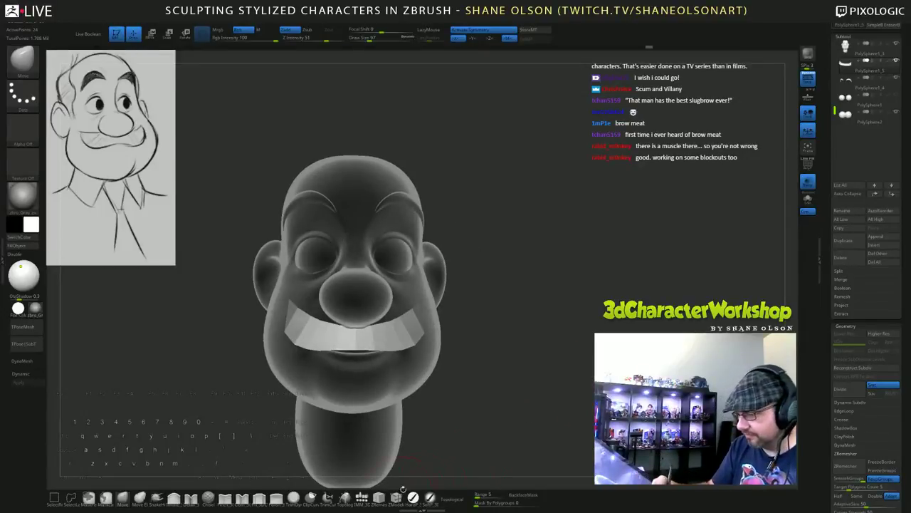
# Extrude the mustache mesh with the ZModeler brush to give it thickness, and turn off transparency.
pyautogui.click(396, 499)
pyautogui.moveTo(464, 382)
pyautogui.mouseDown()
pyautogui.moveTo(491, 381)
pyautogui.moveTo(482, 363)
pyautogui.moveTo(469, 381)
pyautogui.mouseUp()
pyautogui.moveTo(402, 350); pyautogui.dragTo(415, 349)
pyautogui.moveTo(520, 384)
pyautogui.mouseDown()
pyautogui.moveTo(508, 431)
pyautogui.moveTo(538, 371)
pyautogui.mouseUp()
pyautogui.moveTo(556, 394)
pyautogui.mouseDown(button='right')
pyautogui.moveTo(559, 377)
pyautogui.moveTo(591, 370)
pyautogui.moveTo(566, 374)
pyautogui.moveTo(585, 368)
pyautogui.moveTo(593, 354)
pyautogui.mouseUp(button='right')
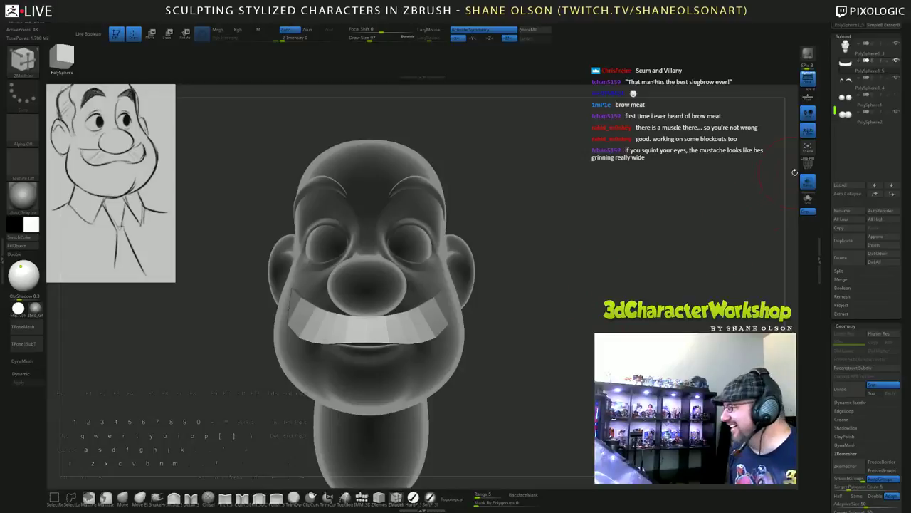
pyautogui.click(810, 184)
pyautogui.moveTo(667, 236)
pyautogui.keyDown('ctrl'); pyautogui.mouseDown(button='right')
pyautogui.moveTo(657, 218)
pyautogui.moveTo(631, 248)
pyautogui.moveTo(605, 247)
pyautogui.moveTo(635, 256)
pyautogui.mouseUp(button='right'); pyautogui.keyUp('ctrl')
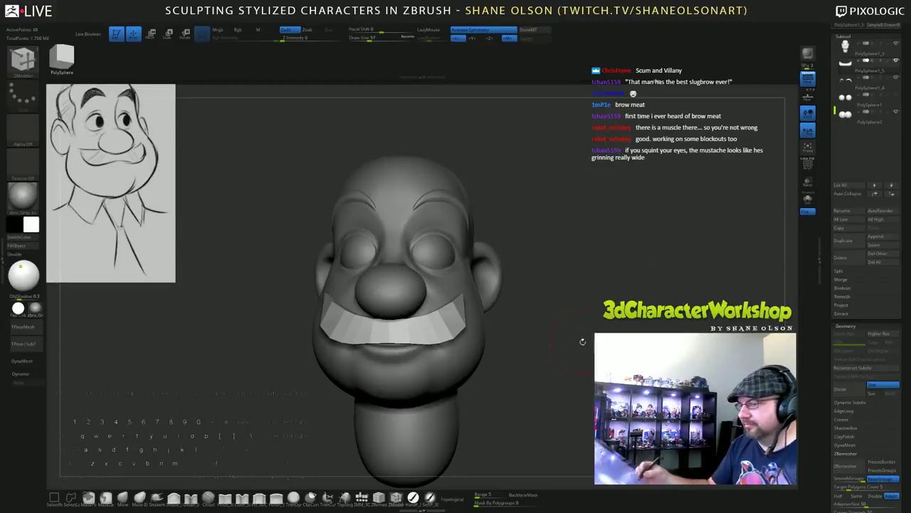
# Switch to the Move brush at draw size 44 and fit the thickened mustache's outer ends against the cheeks.
pyautogui.moveTo(582, 341); pyautogui.dragTo(480, 318, button='right')
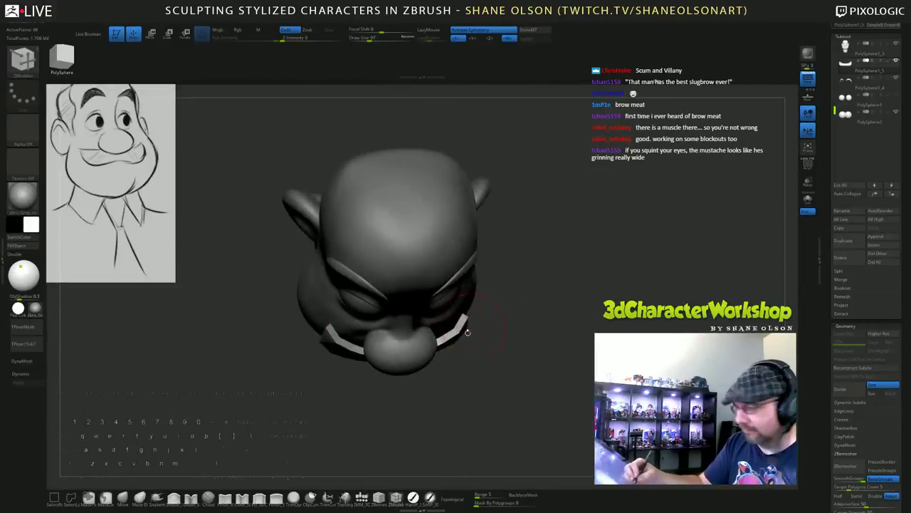
pyautogui.click(122, 498)
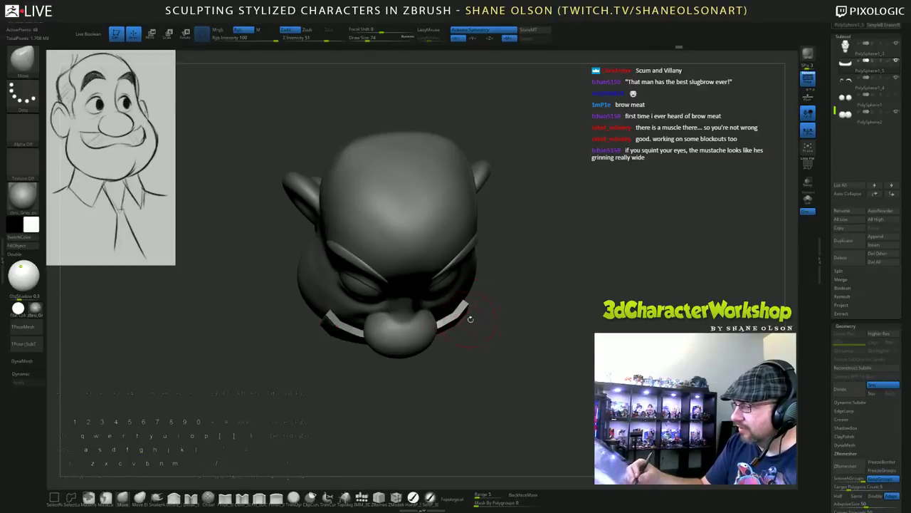
pyautogui.press('s')
pyautogui.moveTo(485, 334)
pyautogui.mouseDown()
pyautogui.moveTo(533, 401)
pyautogui.moveTo(523, 340)
pyautogui.moveTo(487, 269)
pyautogui.mouseUp()
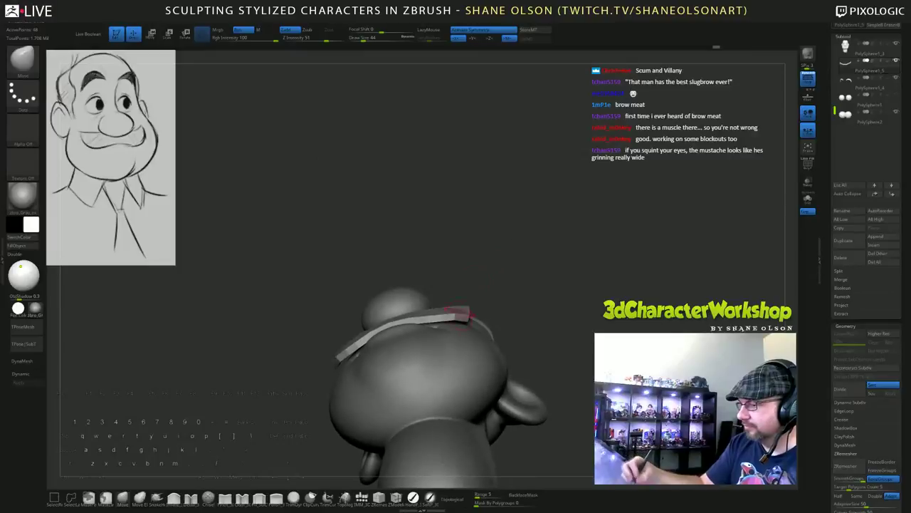
pyautogui.moveTo(549, 299); pyautogui.dragTo(558, 358, button='right')
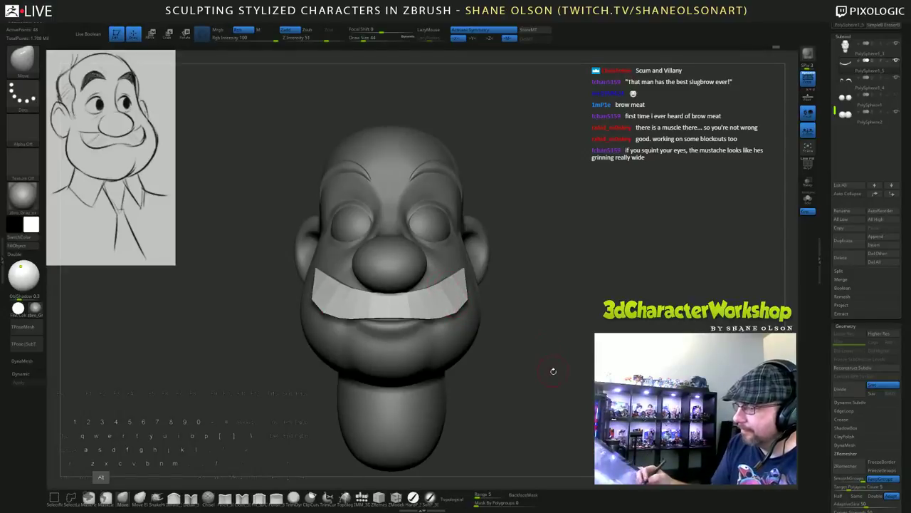
pyautogui.moveTo(551, 370); pyautogui.dragTo(562, 373, button='right')
pyautogui.keyDown('alt'); pyautogui.moveTo(547, 369); pyautogui.dragTo(590, 396); pyautogui.keyUp('alt')
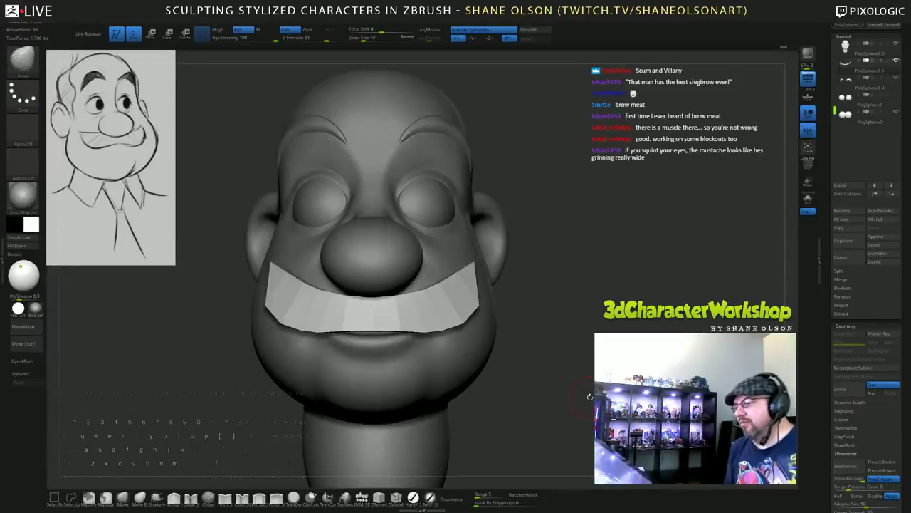
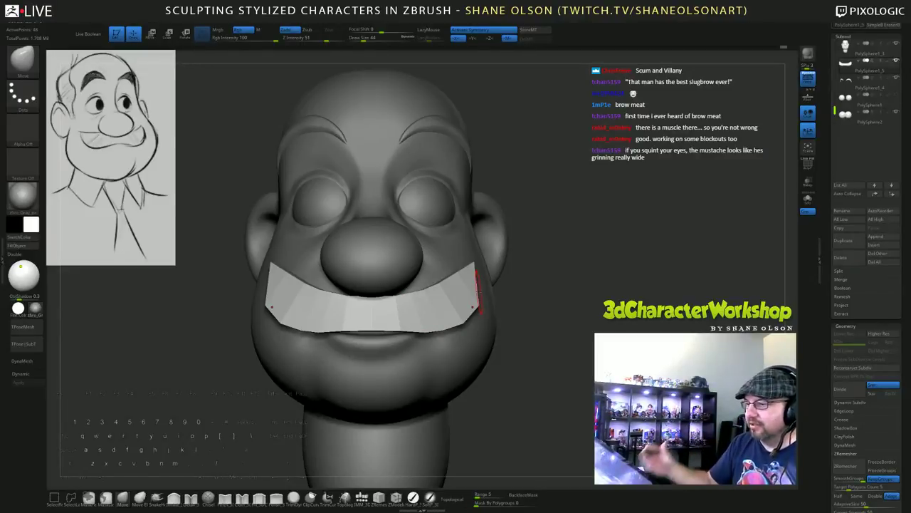
# Turn on the polyframe display and examine the thickened mustache's polygon layout and fit from a three-quarter angle.
pyautogui.moveTo(530, 306); pyautogui.dragTo(495, 303)
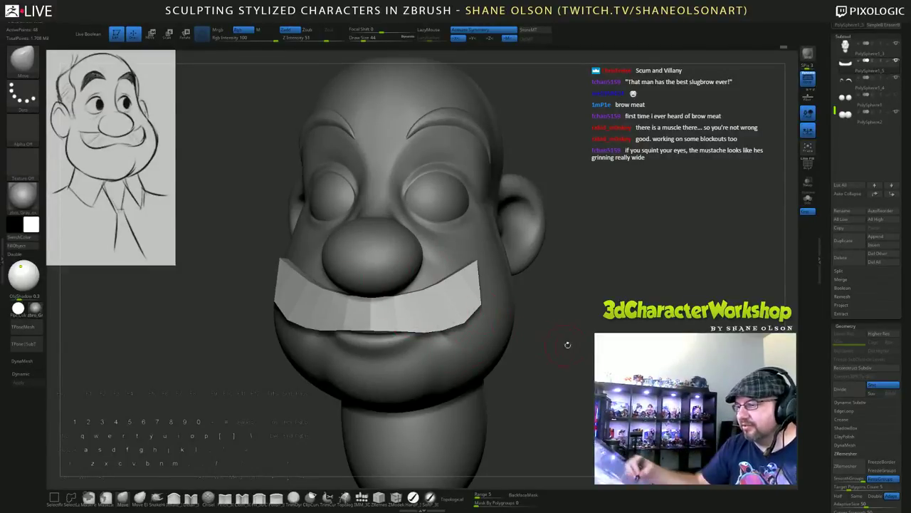
pyautogui.moveTo(568, 346); pyautogui.dragTo(523, 322)
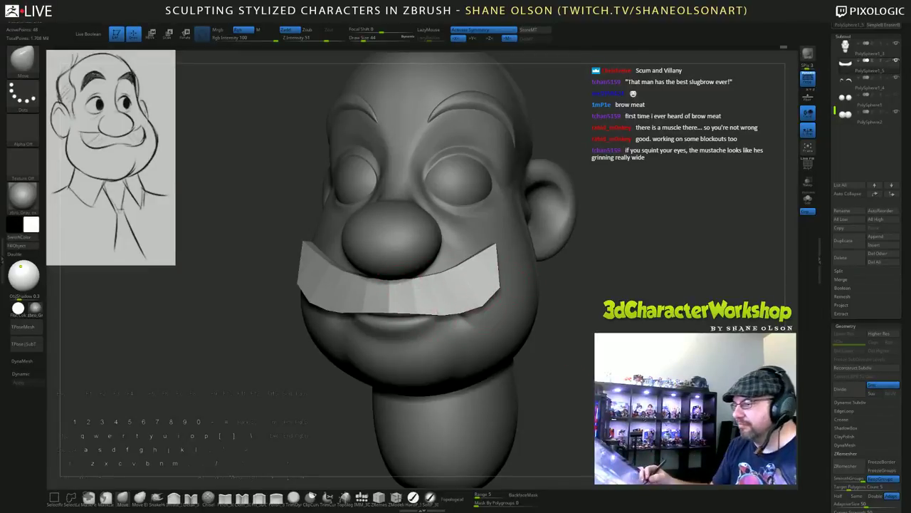
pyautogui.moveTo(563, 314); pyautogui.dragTo(531, 288)
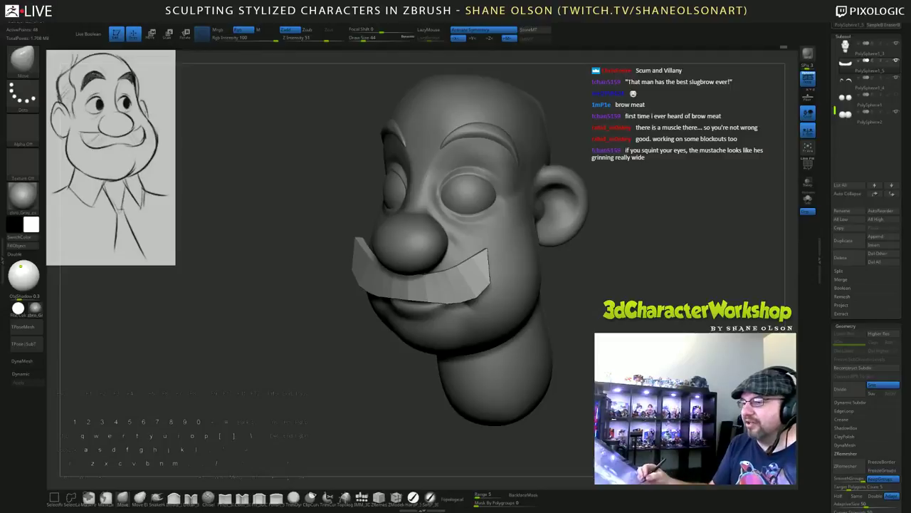
pyautogui.moveTo(574, 299); pyautogui.dragTo(552, 299)
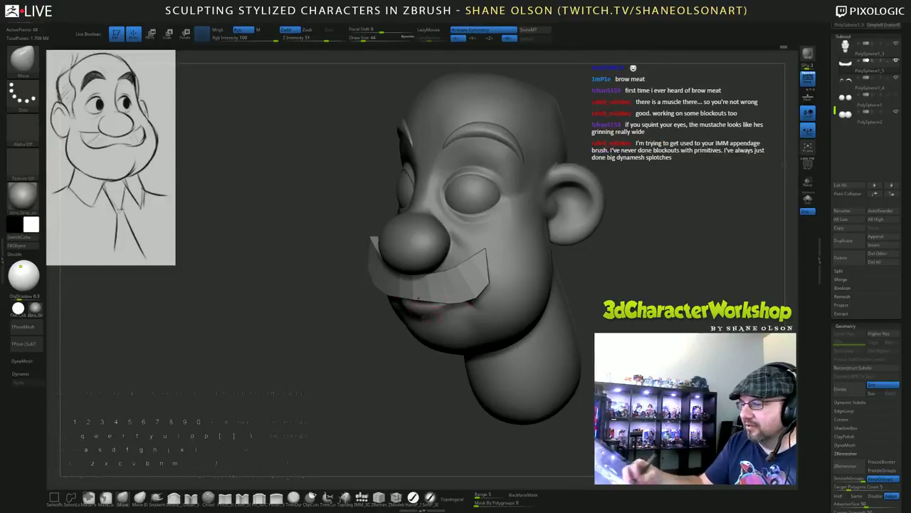
pyautogui.moveTo(404, 392)
pyautogui.mouseDown()
pyautogui.moveTo(387, 387)
pyautogui.moveTo(403, 399)
pyautogui.mouseUp()
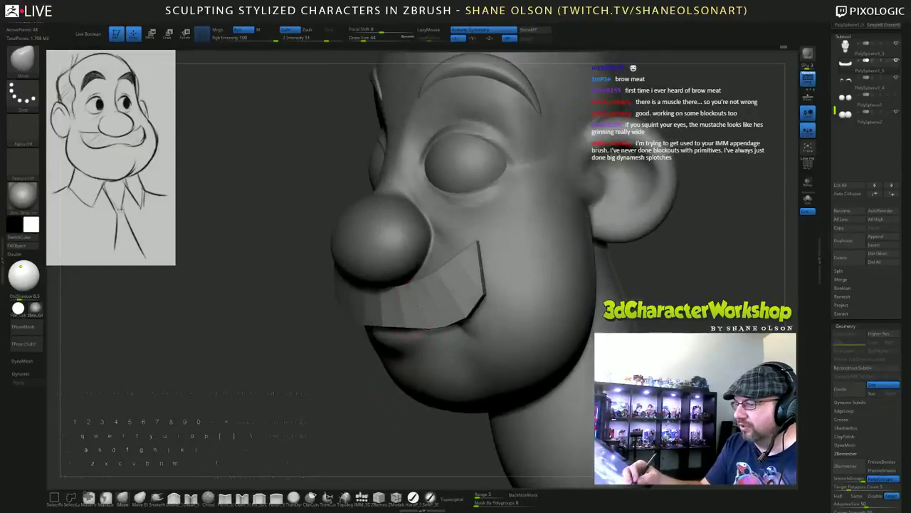
pyautogui.rightClick(398, 352)
pyautogui.hotkey('shift', 'f')
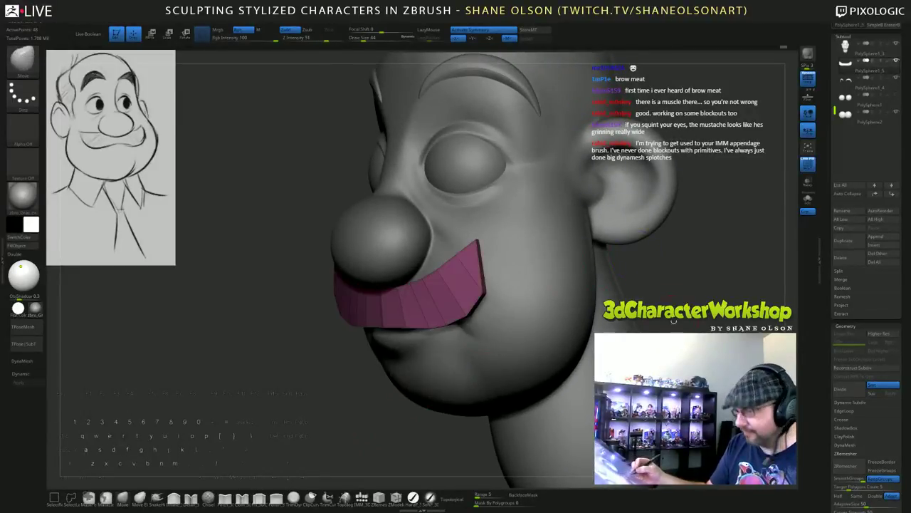
pyautogui.keyDown('alt'); pyautogui.moveTo(673, 324); pyautogui.dragTo(623, 314); pyautogui.keyUp('alt')
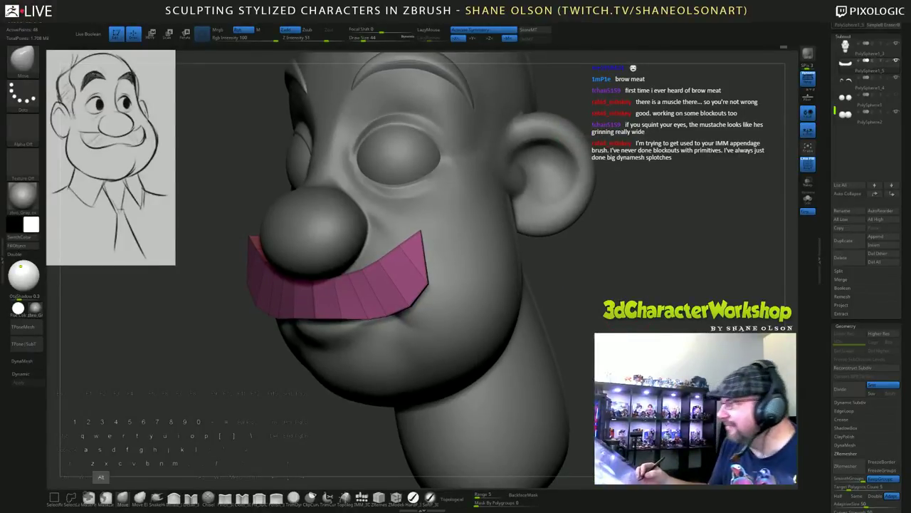
pyautogui.moveTo(628, 312)
pyautogui.keyDown('alt'); pyautogui.mouseDown()
pyautogui.moveTo(626, 293)
pyautogui.moveTo(618, 305)
pyautogui.mouseUp(); pyautogui.keyUp('alt')
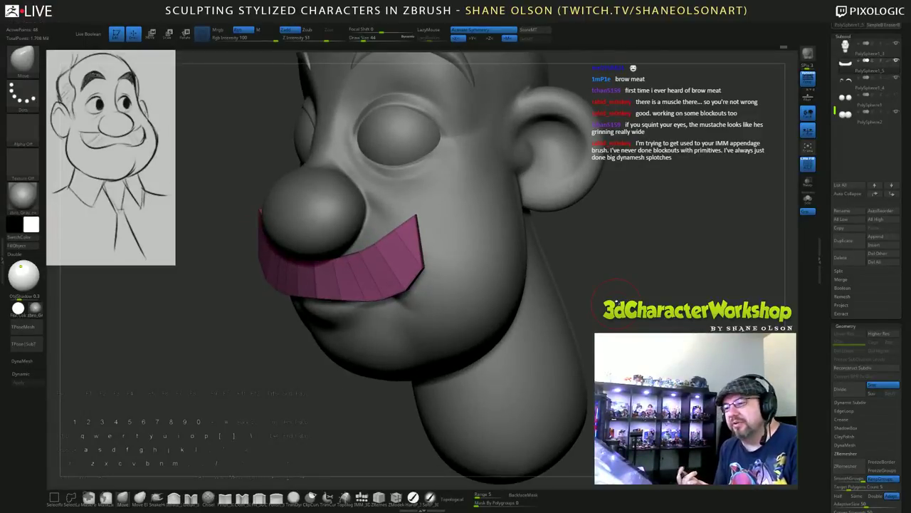
# Insert an edge loop lengthwise through the middle of the mustache's front face with the ZModeler brush.
pyautogui.moveTo(626, 311); pyautogui.dragTo(680, 299)
pyautogui.moveTo(372, 252)
pyautogui.mouseDown(button='right')
pyautogui.moveTo(398, 243)
pyautogui.moveTo(413, 263)
pyautogui.moveTo(453, 258)
pyautogui.mouseUp(button='right')
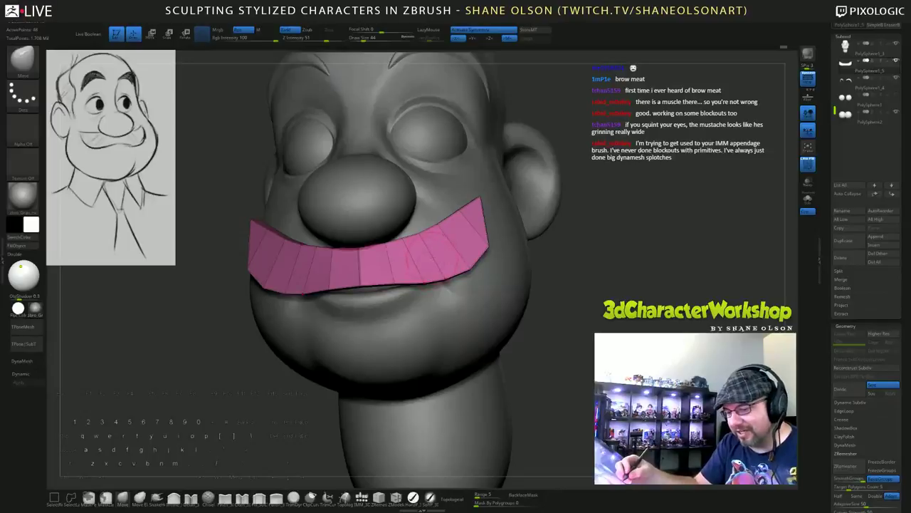
pyautogui.moveTo(576, 285); pyautogui.dragTo(627, 322)
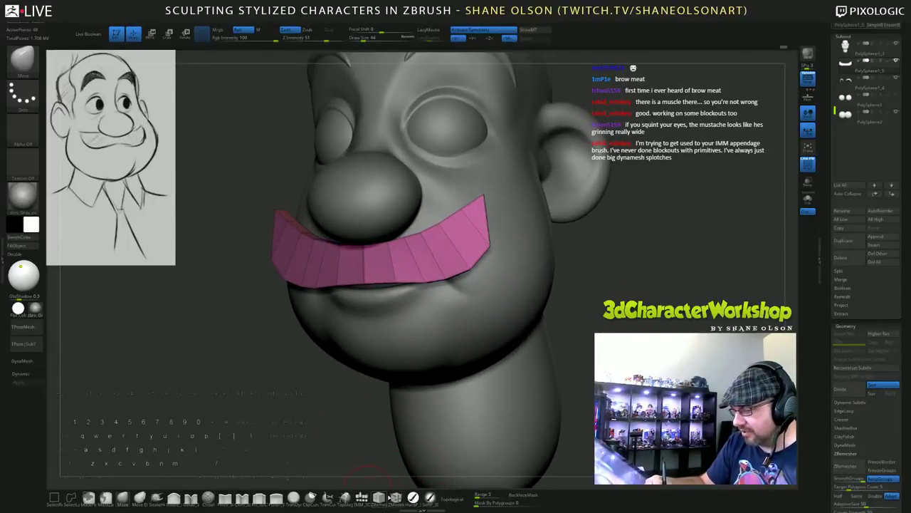
pyautogui.click(397, 497)
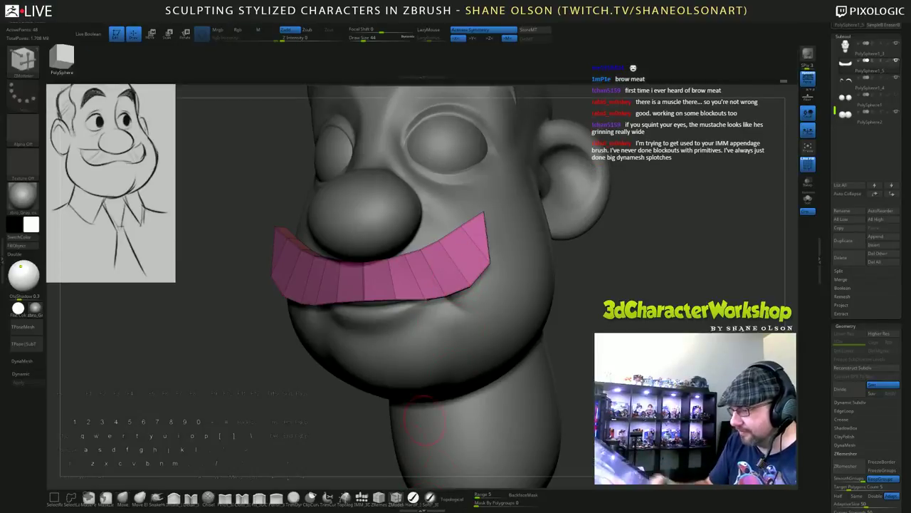
pyautogui.click(452, 262)
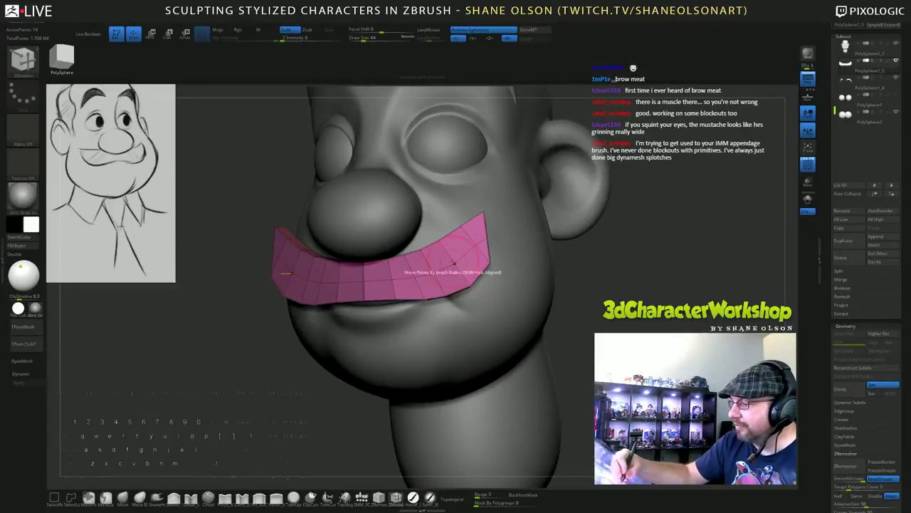
# Switch to the Move brush at draw size 35 and adjust the mustache's front and edges around the nose and upper lip.
pyautogui.moveTo(629, 320)
pyautogui.mouseDown()
pyautogui.moveTo(534, 317)
pyautogui.moveTo(734, 315)
pyautogui.moveTo(665, 314)
pyautogui.mouseUp()
pyautogui.moveTo(363, 401); pyautogui.dragTo(420, 385)
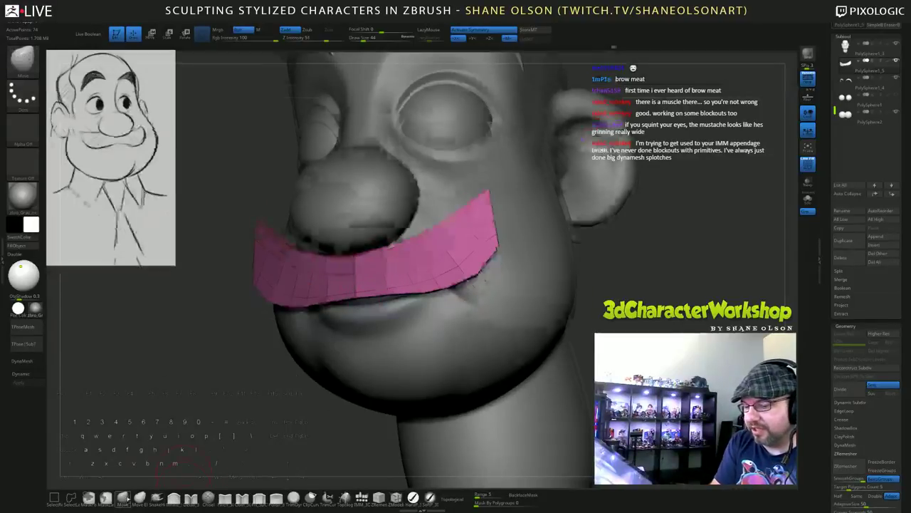
pyautogui.press('s')
pyautogui.moveTo(260, 427); pyautogui.dragTo(207, 405)
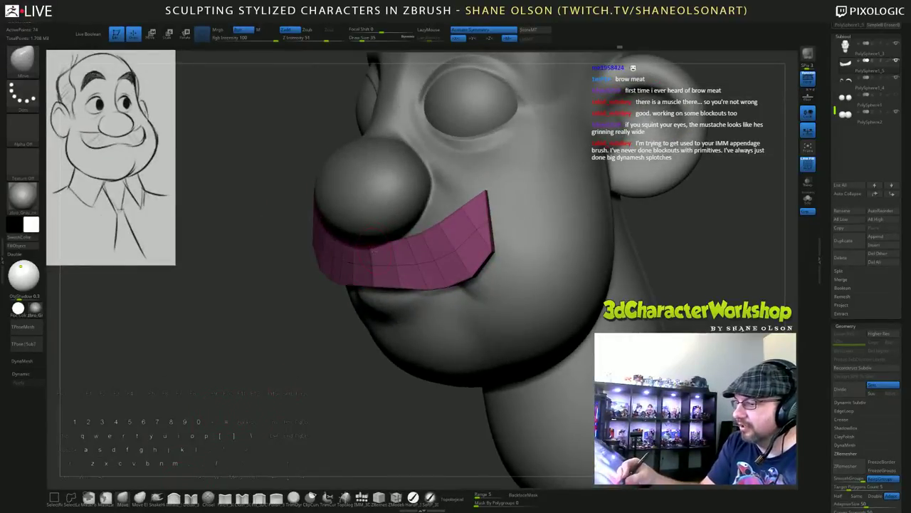
pyautogui.moveTo(403, 272)
pyautogui.mouseDown(button='right')
pyautogui.moveTo(393, 248)
pyautogui.moveTo(383, 283)
pyautogui.mouseUp(button='right')
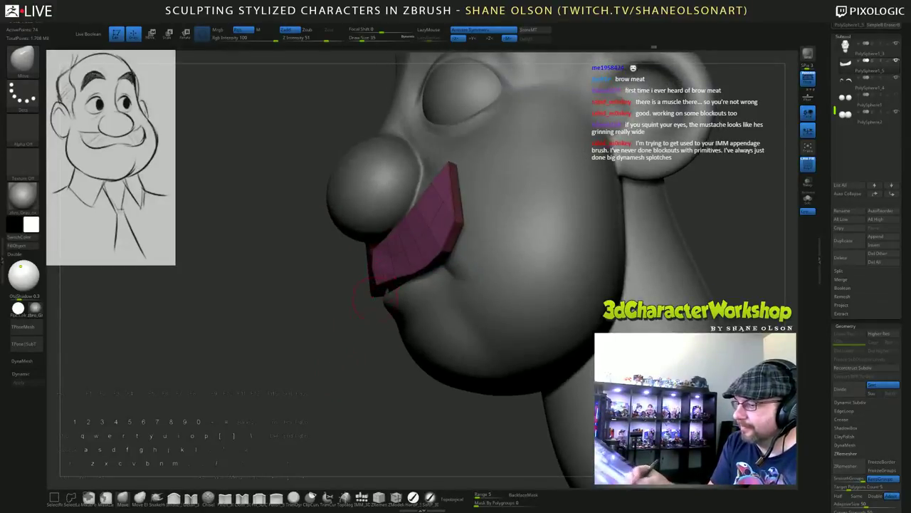
pyautogui.moveTo(379, 283); pyautogui.dragTo(362, 353)
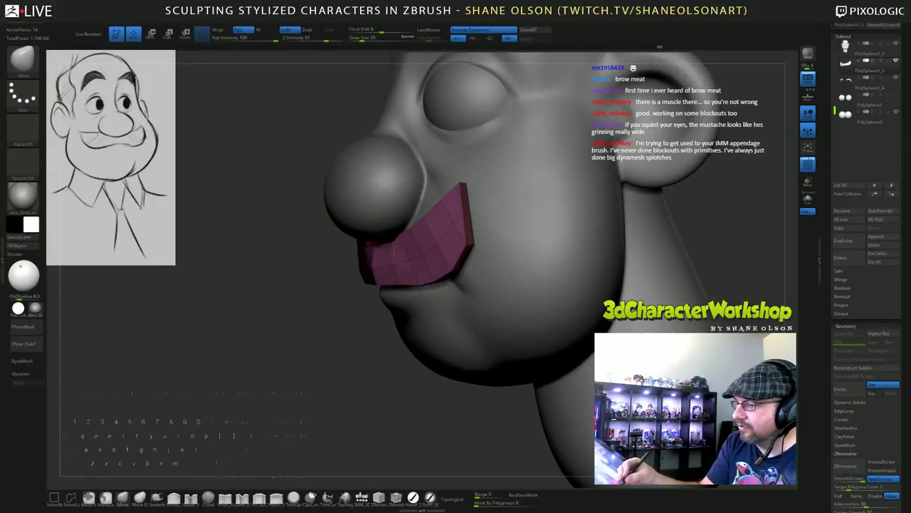
pyautogui.moveTo(392, 240)
pyautogui.mouseDown()
pyautogui.moveTo(420, 222)
pyautogui.moveTo(401, 239)
pyautogui.mouseUp()
pyautogui.moveTo(425, 263); pyautogui.dragTo(462, 255, button='right')
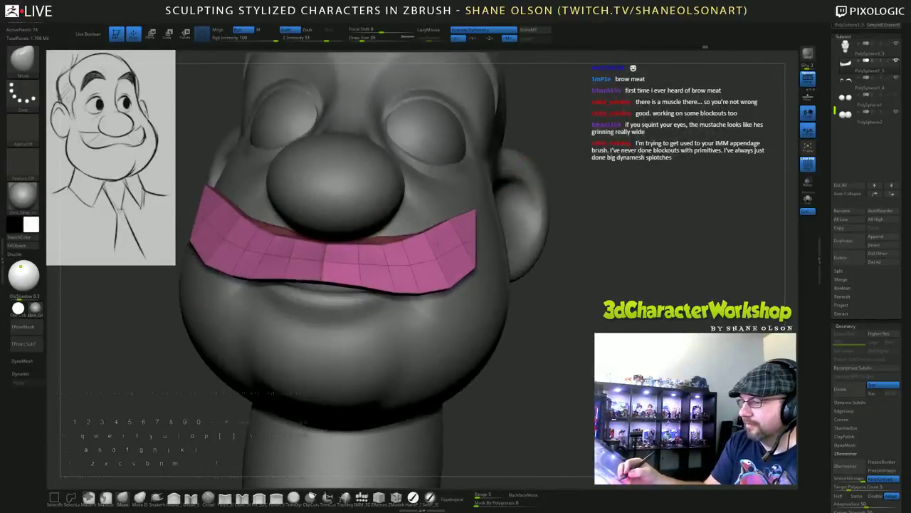
# Reduce the Move brush's draw size to 20 and refine the mustache's front profile over the upper lip.
pyautogui.moveTo(383, 288); pyautogui.dragTo(346, 272, button='right')
pyautogui.moveTo(337, 274)
pyautogui.mouseDown()
pyautogui.moveTo(360, 222)
pyautogui.moveTo(375, 245)
pyautogui.mouseUp()
pyautogui.press('s')
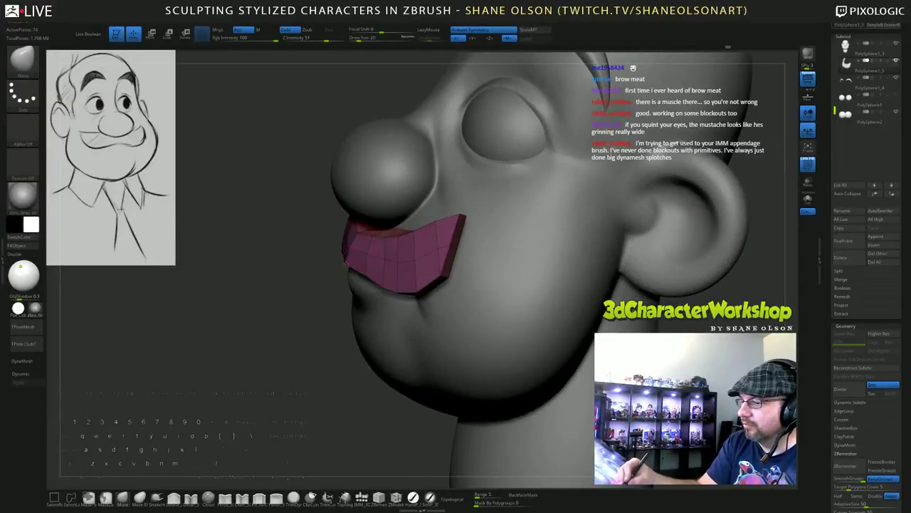
pyautogui.moveTo(370, 271); pyautogui.dragTo(335, 260, button='right')
pyautogui.press('2')
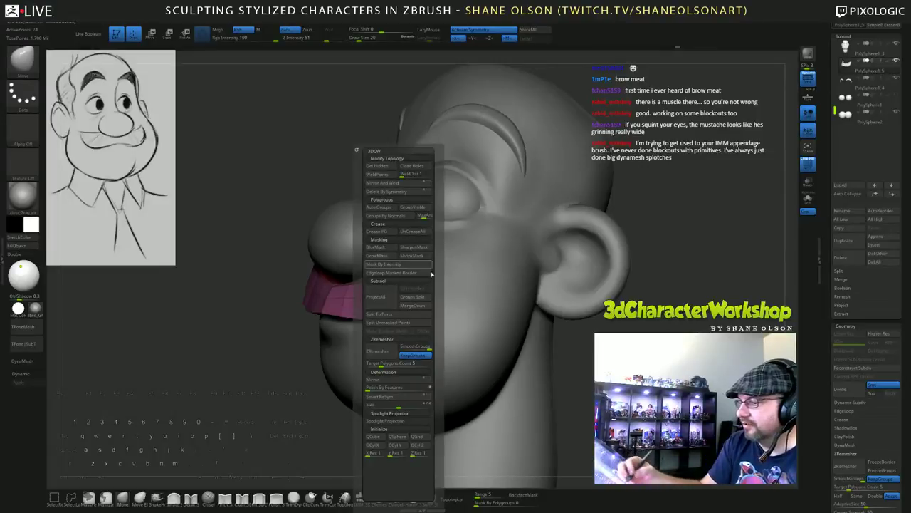
pyautogui.moveTo(643, 320); pyautogui.dragTo(591, 274)
pyautogui.moveTo(530, 279); pyautogui.dragTo(597, 296)
pyautogui.moveTo(597, 295); pyautogui.dragTo(550, 306, button='right')
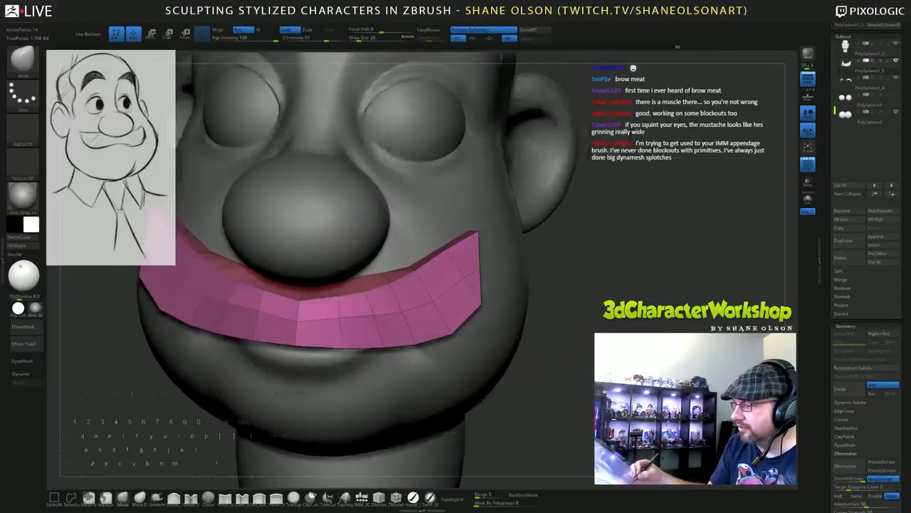
# Reposition the points along the mustache's upper edge into an even curve beneath the nose.
pyautogui.moveTo(409, 269); pyautogui.dragTo(413, 261)
pyautogui.moveTo(413, 264)
pyautogui.mouseDown(button='right')
pyautogui.moveTo(454, 270)
pyautogui.moveTo(427, 271)
pyautogui.mouseUp(button='right')
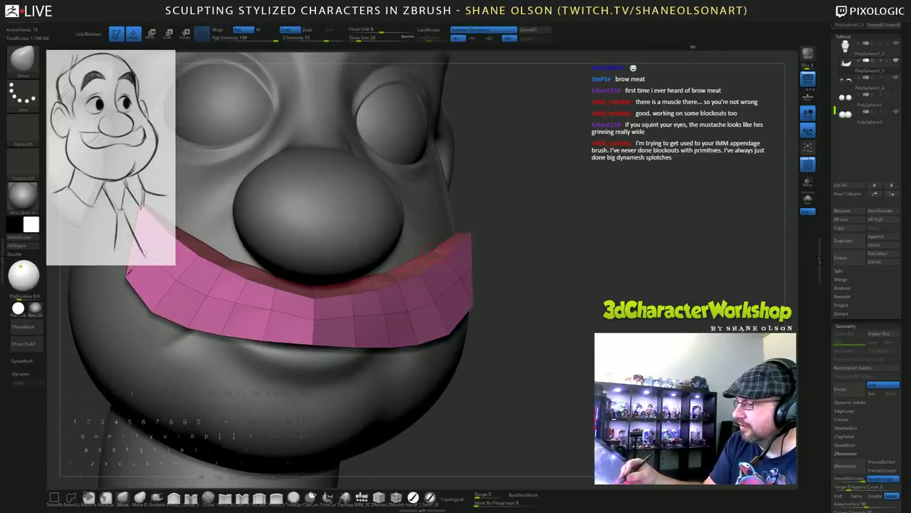
pyautogui.moveTo(529, 304); pyautogui.dragTo(529, 329, button='right')
pyautogui.moveTo(393, 292); pyautogui.dragTo(396, 286)
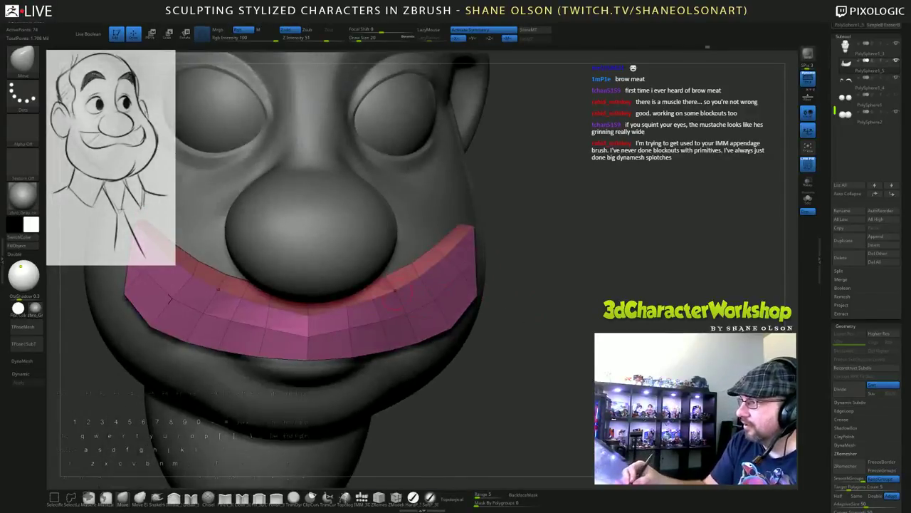
pyautogui.moveTo(405, 287); pyautogui.dragTo(424, 288, button='right')
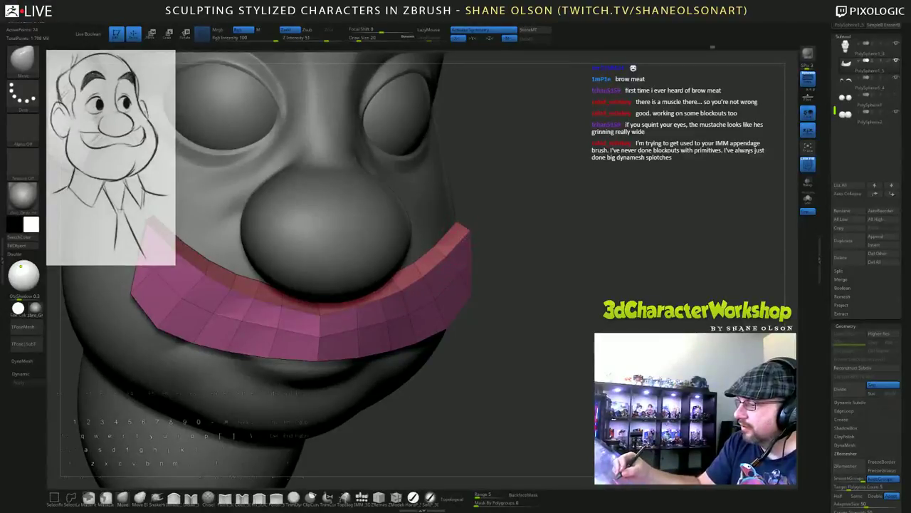
# Shape the outline of the mustache's outer end beside the cheek into a more rounded edge.
pyautogui.moveTo(544, 280)
pyautogui.mouseDown(button='right')
pyautogui.moveTo(377, 284)
pyautogui.moveTo(399, 279)
pyautogui.mouseUp(button='right')
pyautogui.moveTo(457, 246); pyautogui.dragTo(482, 258, button='right')
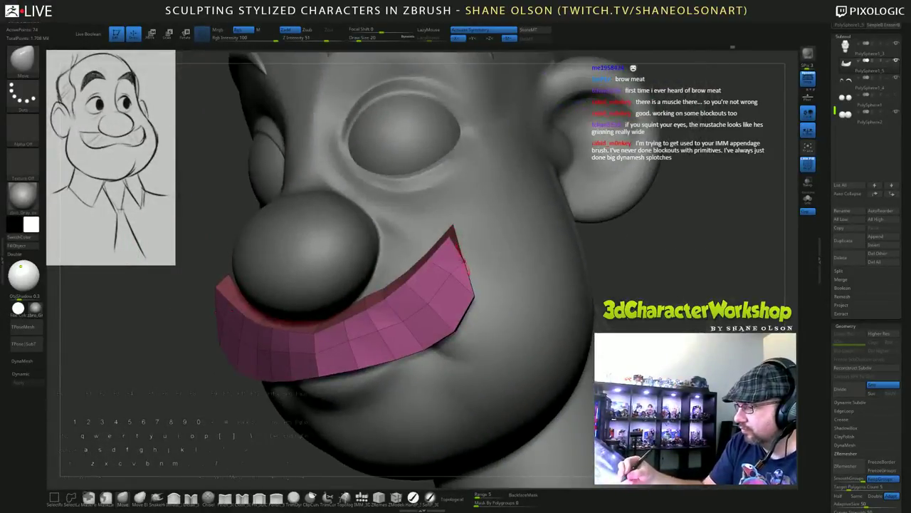
pyautogui.moveTo(464, 268); pyautogui.dragTo(460, 272)
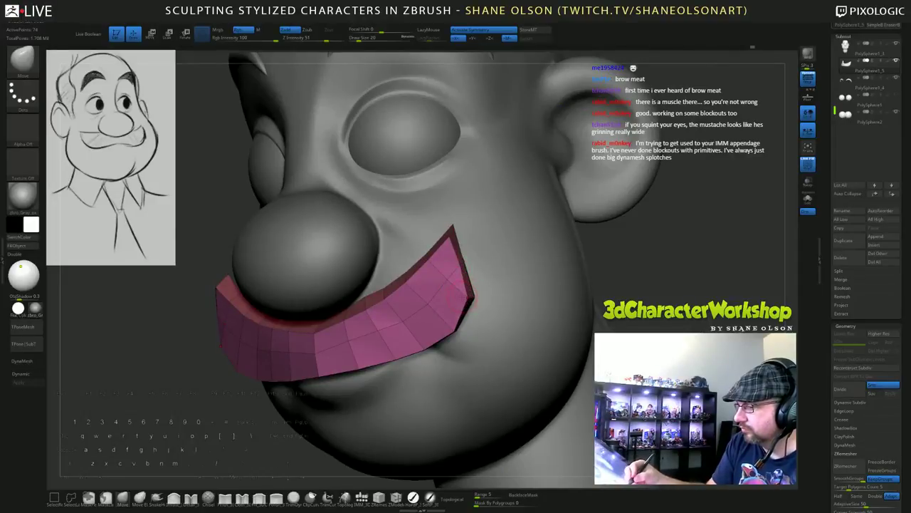
pyautogui.moveTo(456, 297); pyautogui.dragTo(416, 288, button='right')
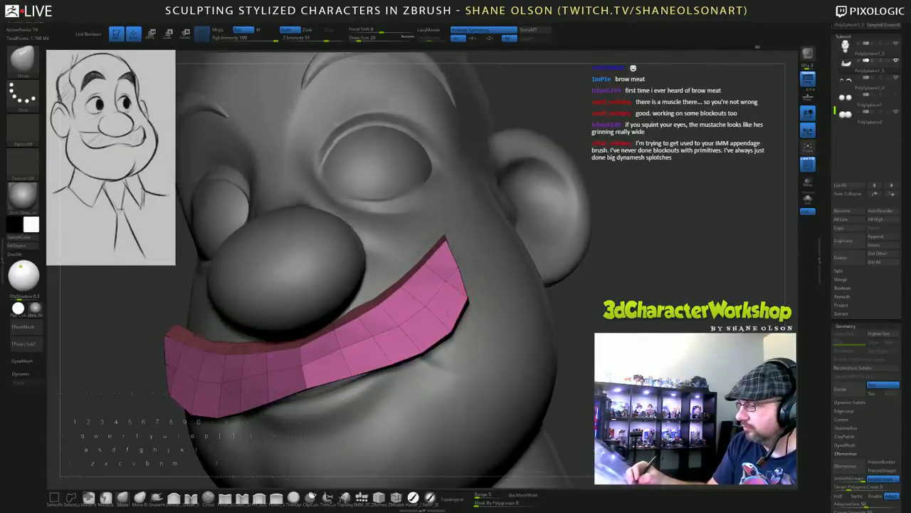
pyautogui.moveTo(457, 326); pyautogui.dragTo(450, 340, button='right')
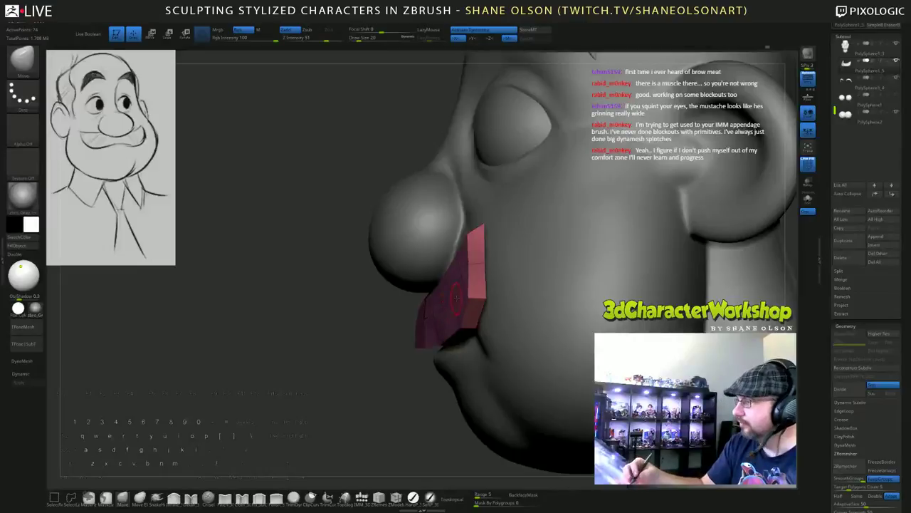
# Fit the underside of the mustache closer to the lip and cheek, working from a side and a low angle.
pyautogui.moveTo(456, 297); pyautogui.dragTo(405, 279, button='right')
pyautogui.moveTo(361, 374); pyautogui.dragTo(352, 380)
pyautogui.moveTo(359, 377); pyautogui.dragTo(361, 298, button='right')
pyautogui.moveTo(342, 409); pyautogui.dragTo(335, 406)
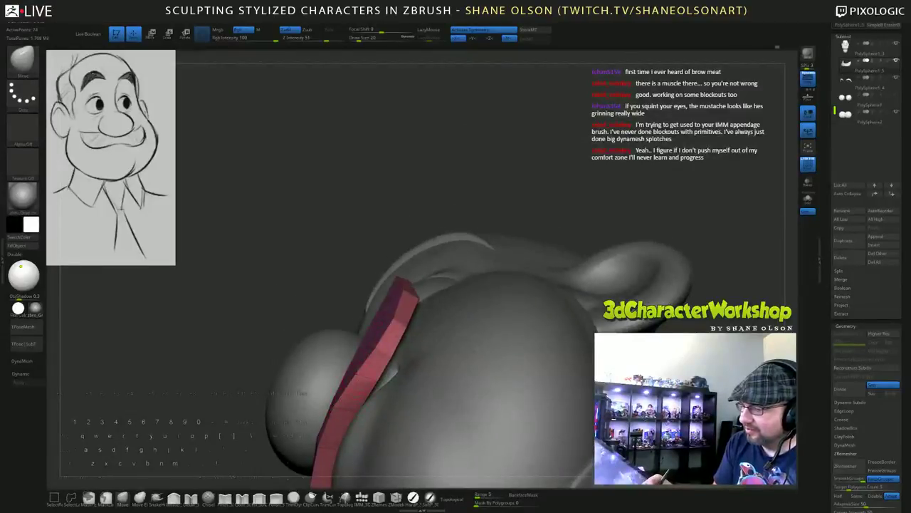
pyautogui.moveTo(360, 374); pyautogui.dragTo(372, 341)
pyautogui.moveTo(373, 341); pyautogui.dragTo(378, 406, button='right')
pyautogui.moveTo(378, 278); pyautogui.dragTo(381, 354, button='right')
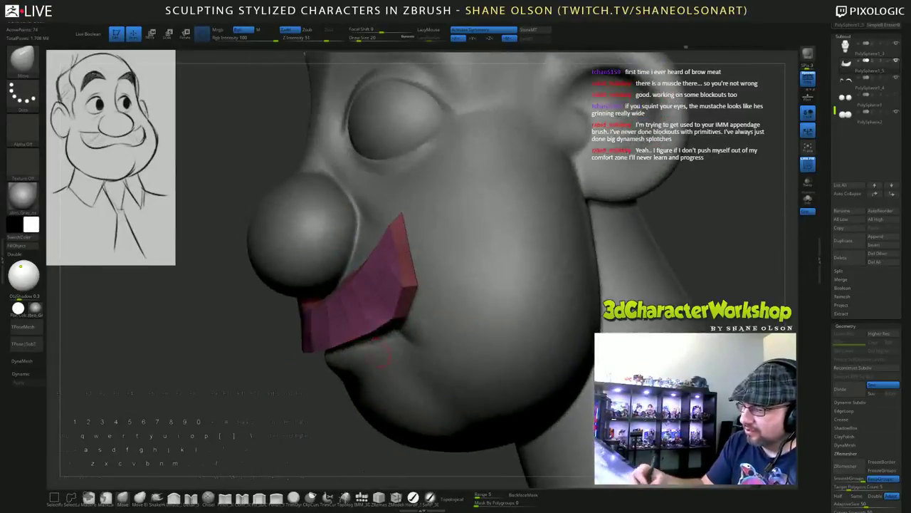
# Adjust the mustache's upper back edge and outer corner so its side face follows the cheek.
pyautogui.moveTo(351, 317); pyautogui.dragTo(347, 311, button='right')
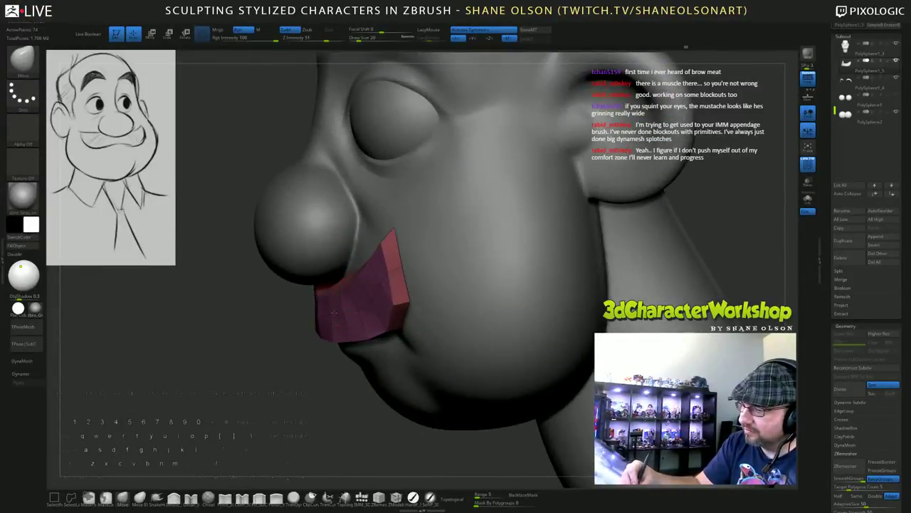
pyautogui.moveTo(341, 291); pyautogui.dragTo(353, 279, button='right')
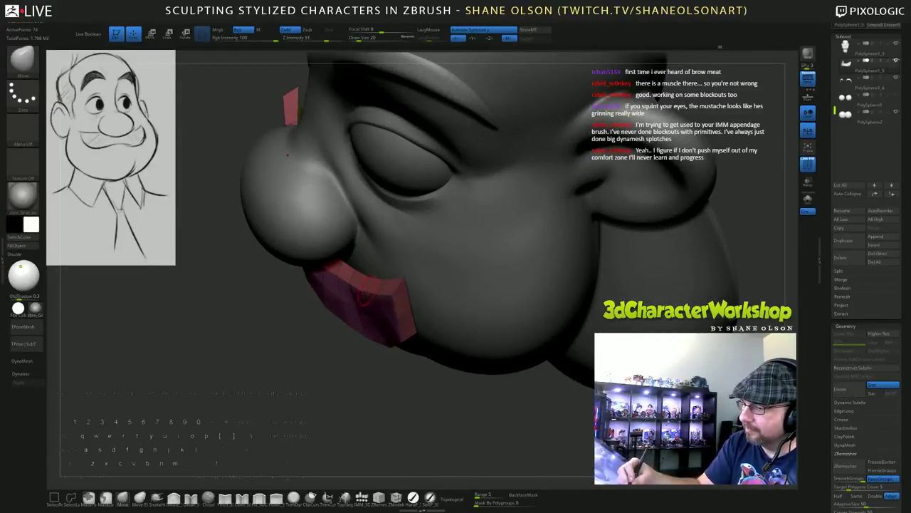
pyautogui.moveTo(379, 276); pyautogui.dragTo(402, 281, button='right')
pyautogui.moveTo(403, 284); pyautogui.dragTo(417, 273)
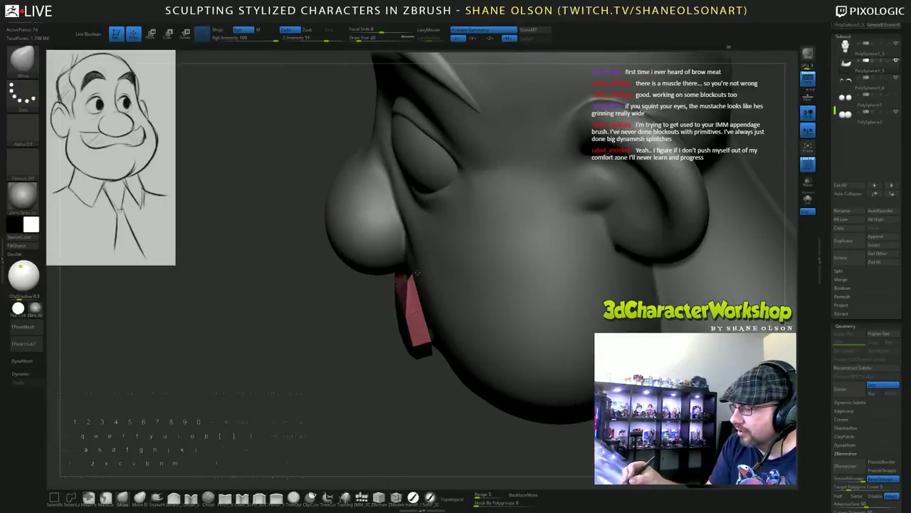
pyautogui.moveTo(417, 269); pyautogui.dragTo(404, 286, button='right')
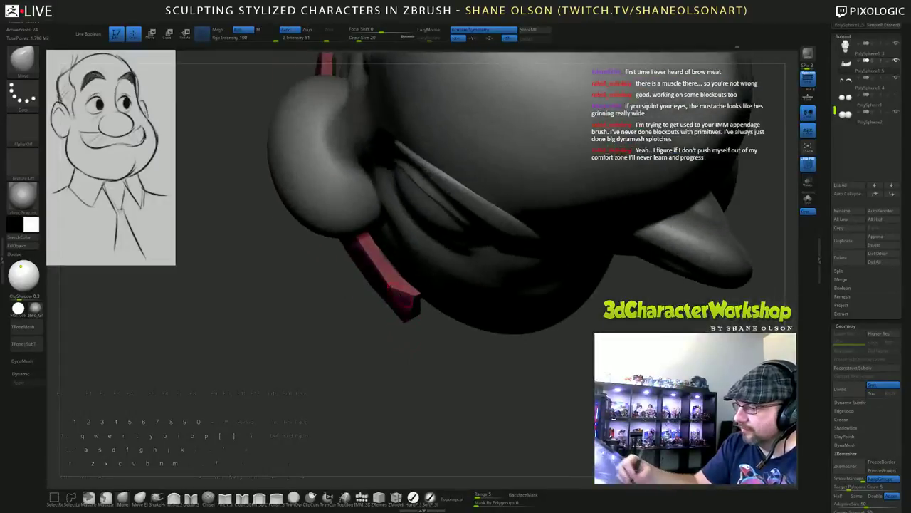
pyautogui.moveTo(405, 364); pyautogui.dragTo(401, 294, button='right')
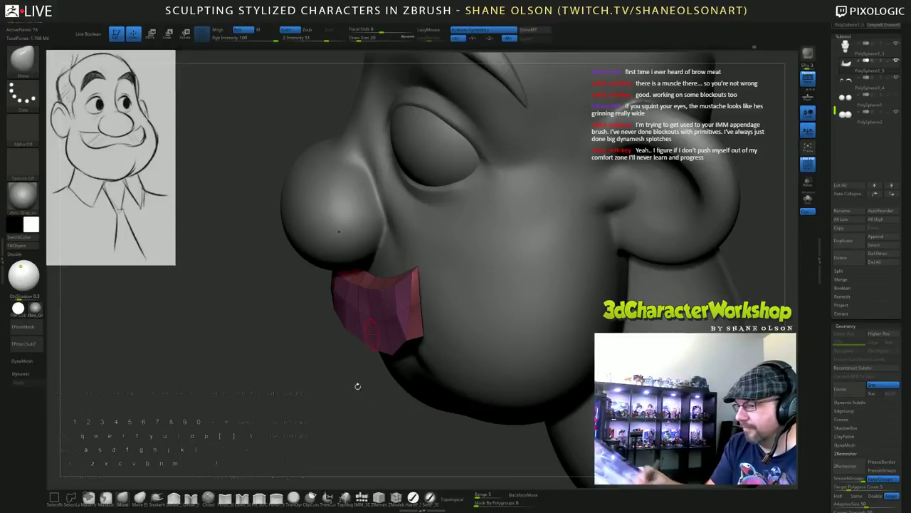
# Taper the mustache's outer tip toward a point and bend it along the cheek.
pyautogui.moveTo(357, 385); pyautogui.dragTo(455, 265, button='right')
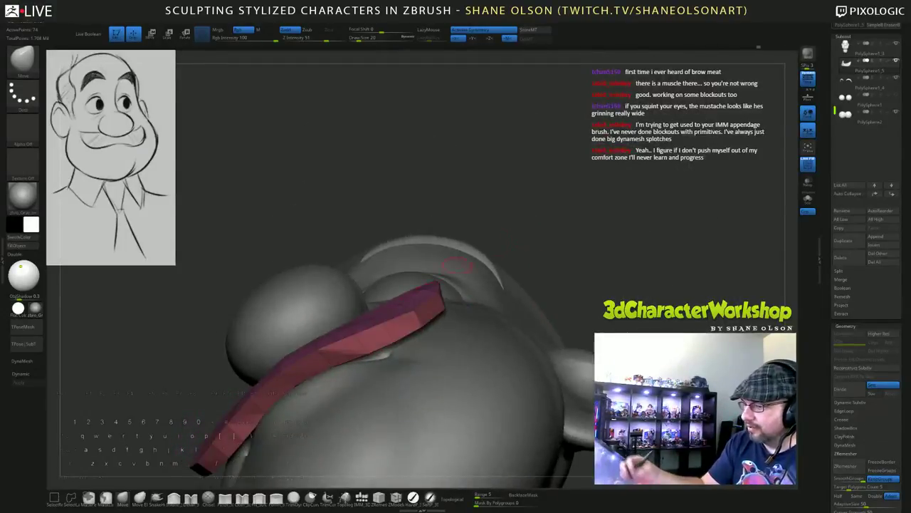
pyautogui.moveTo(536, 252); pyautogui.dragTo(411, 300, button='right')
pyautogui.moveTo(342, 370); pyautogui.dragTo(441, 341, button='right')
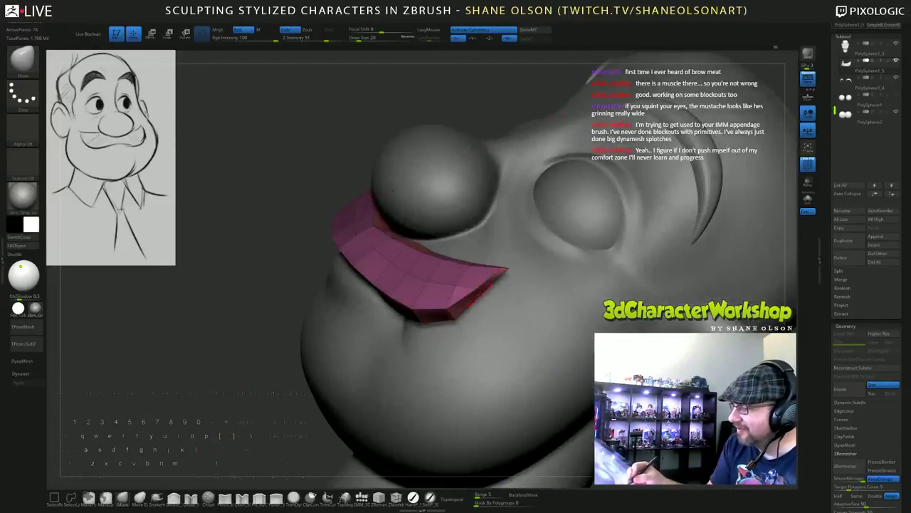
pyautogui.moveTo(477, 290); pyautogui.dragTo(530, 328, button='right')
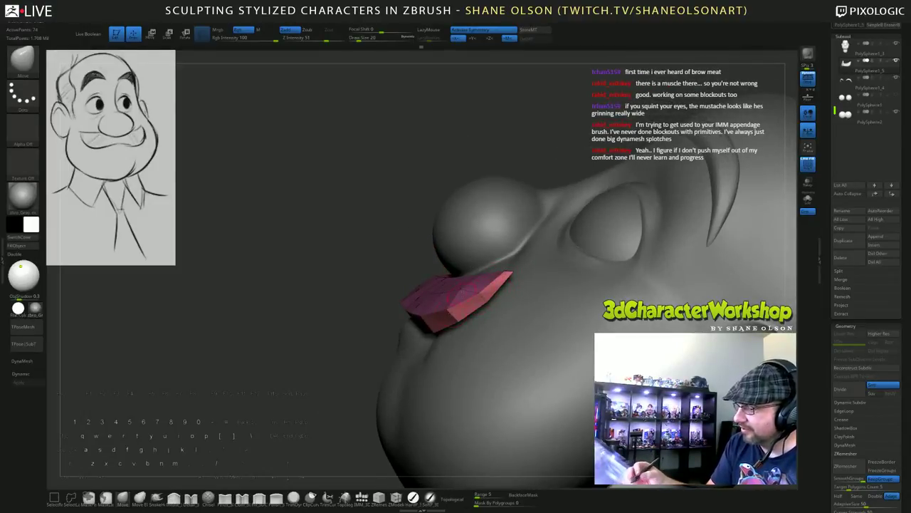
pyautogui.moveTo(463, 292); pyautogui.dragTo(471, 302, button='right')
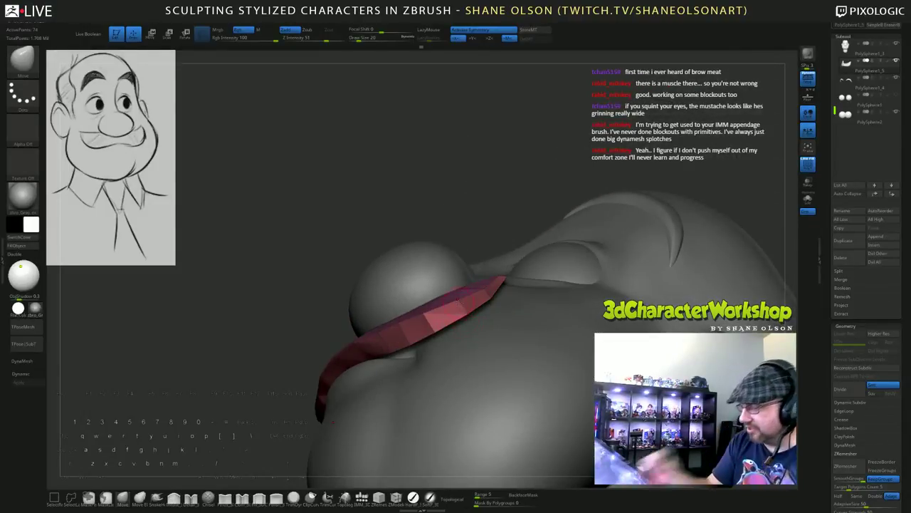
pyautogui.moveTo(452, 298); pyautogui.dragTo(420, 338, button='right')
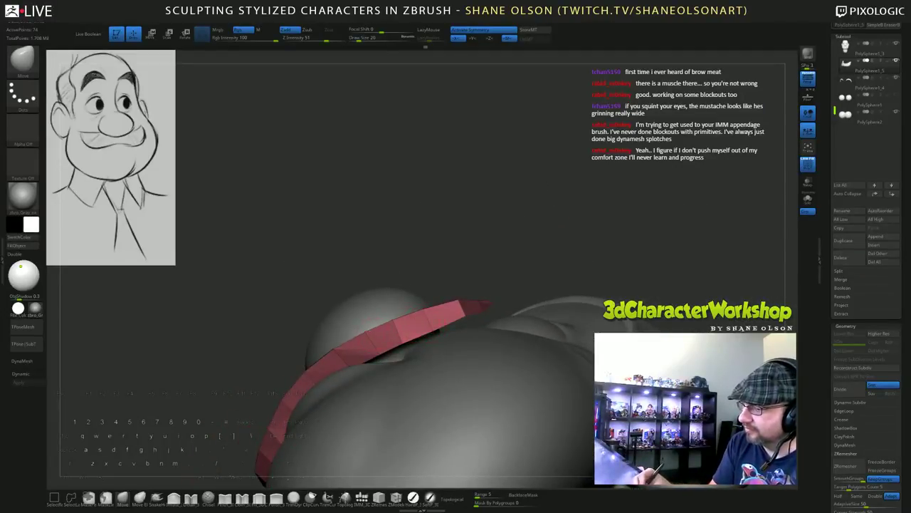
pyautogui.moveTo(526, 246); pyautogui.dragTo(522, 249)
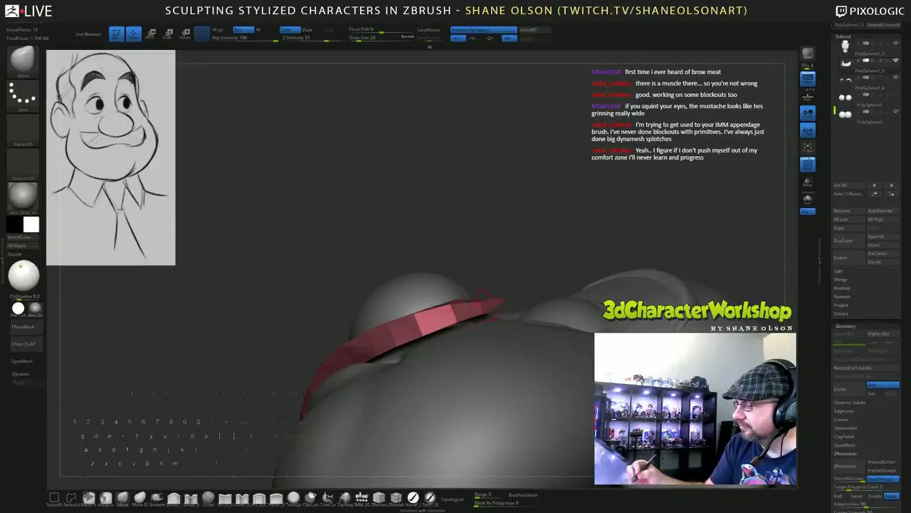
# Examine from several angles how the low-poly mustache sits under the nose and against the cheeks.
pyautogui.moveTo(532, 232); pyautogui.dragTo(520, 249)
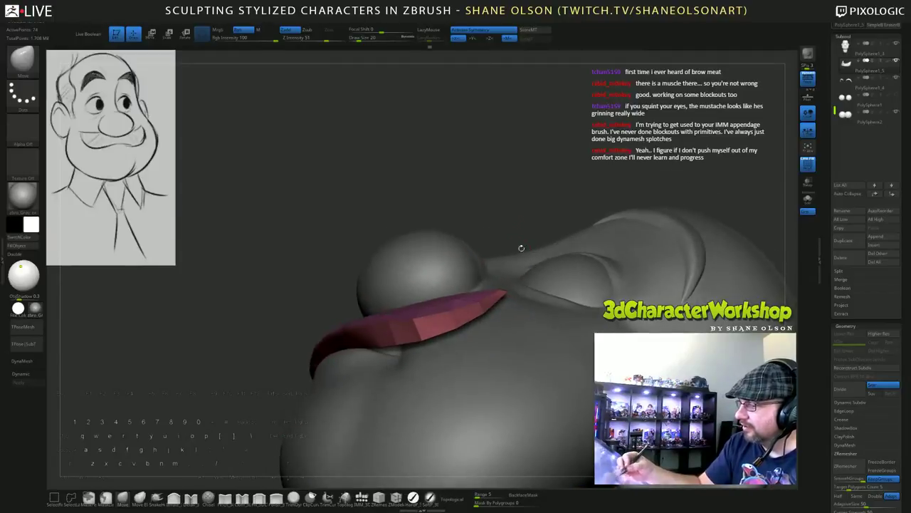
pyautogui.moveTo(511, 200); pyautogui.dragTo(539, 383)
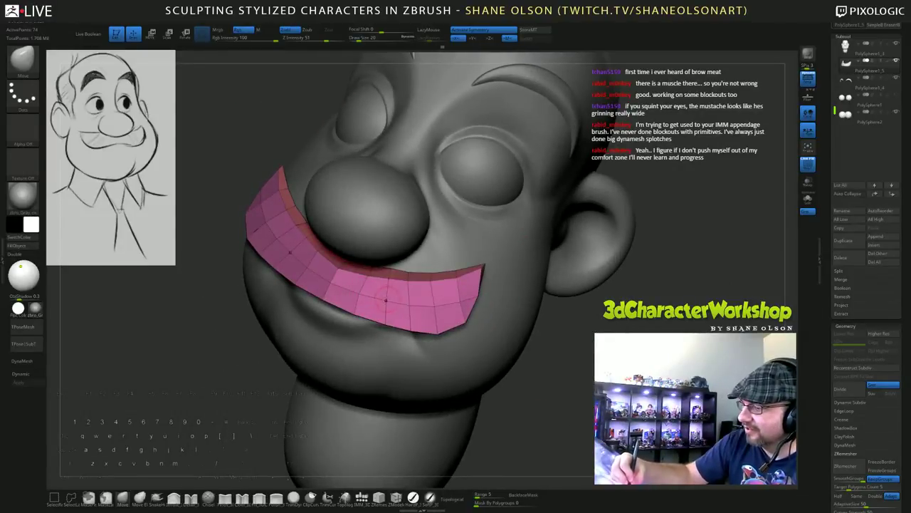
pyautogui.moveTo(539, 359); pyautogui.dragTo(523, 345)
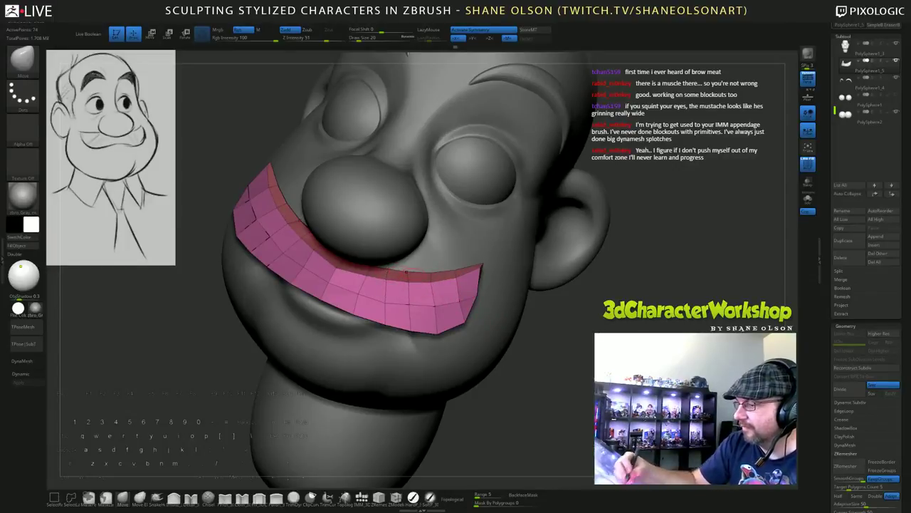
pyautogui.moveTo(578, 378); pyautogui.dragTo(498, 341)
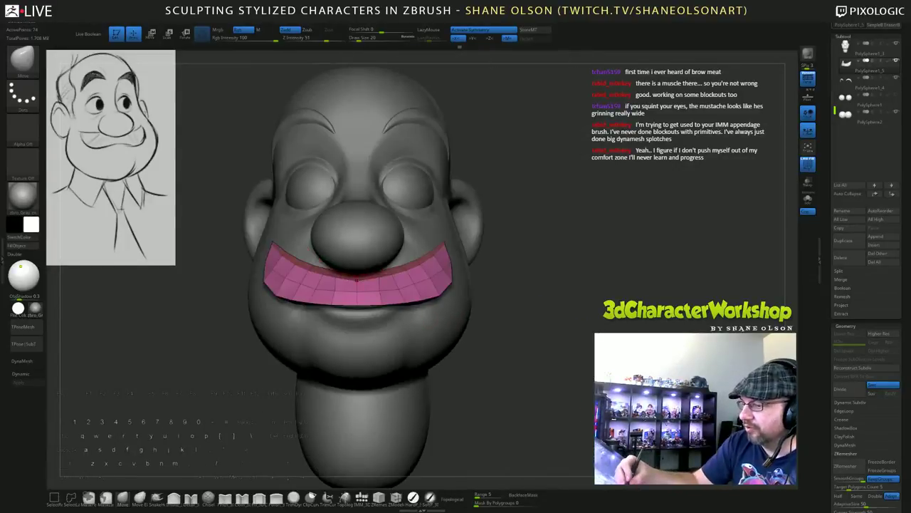
pyautogui.moveTo(558, 357)
pyautogui.keyDown('alt'); pyautogui.mouseDown()
pyautogui.moveTo(559, 329)
pyautogui.moveTo(610, 353)
pyautogui.moveTo(564, 346)
pyautogui.moveTo(514, 357)
pyautogui.mouseUp(); pyautogui.keyUp('alt')
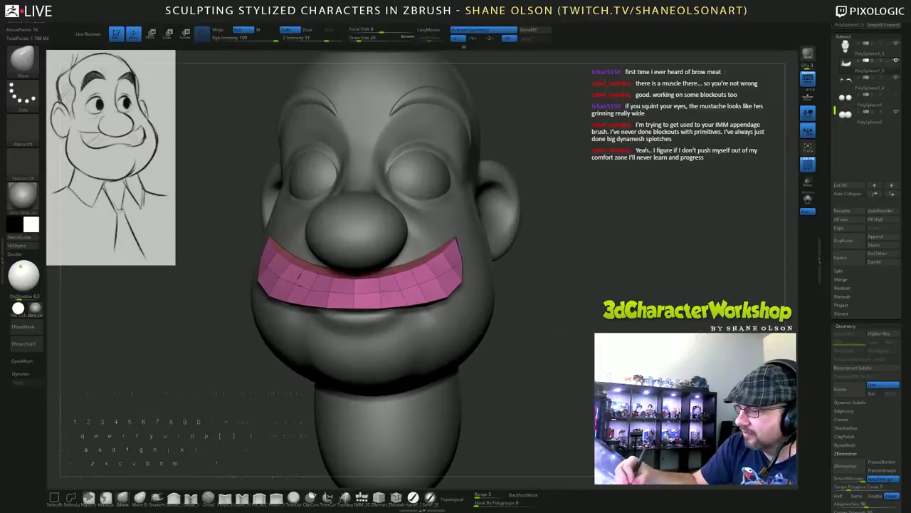
pyautogui.moveTo(551, 391); pyautogui.dragTo(499, 339)
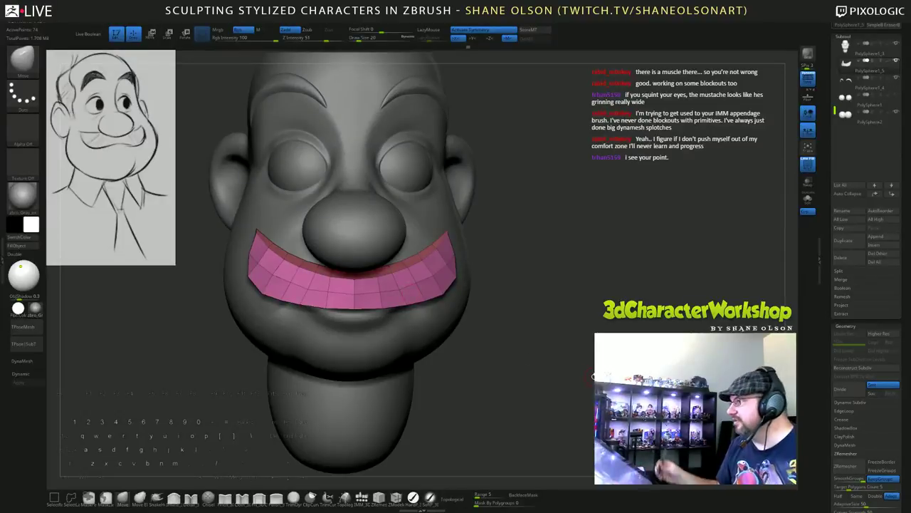
pyautogui.keyDown('alt'); pyautogui.moveTo(617, 360); pyautogui.dragTo(585, 320); pyautogui.keyUp('alt')
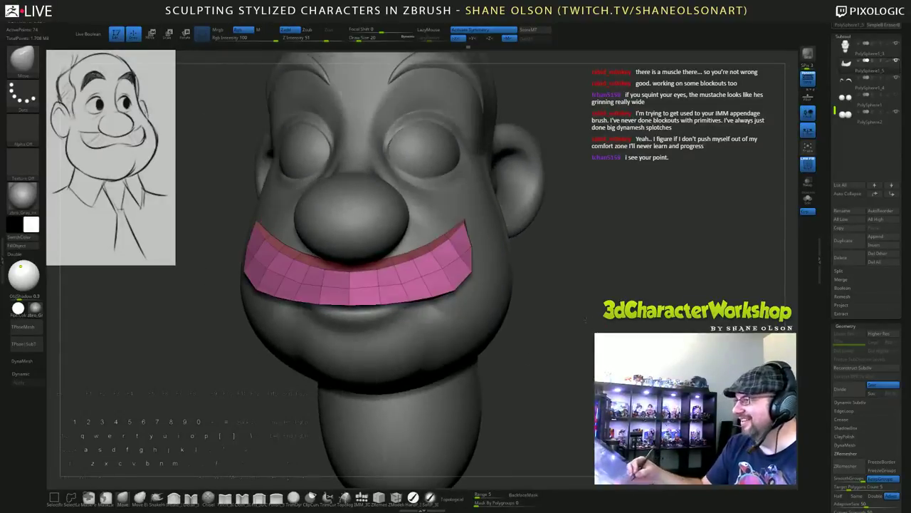
# Isolate the mustache and group its front and rim faces, without the back faces, into a single polygroup.
pyautogui.click(807, 203)
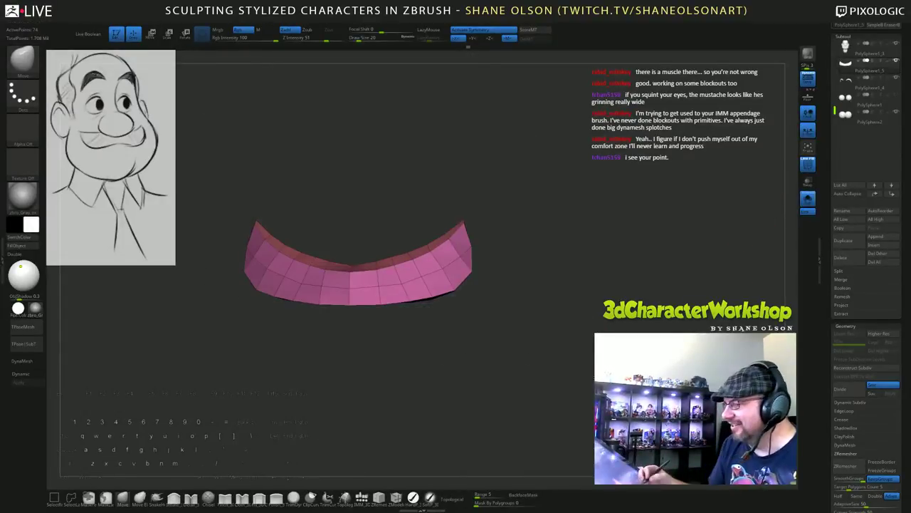
pyautogui.moveTo(624, 276)
pyautogui.mouseDown()
pyautogui.moveTo(569, 281)
pyautogui.moveTo(567, 311)
pyautogui.moveTo(595, 328)
pyautogui.moveTo(582, 349)
pyautogui.moveTo(618, 344)
pyautogui.moveTo(550, 346)
pyautogui.mouseUp()
pyautogui.keyDown('ctrl'); pyautogui.keyDown('shift'); pyautogui.click(433, 259); pyautogui.keyUp('shift'); pyautogui.keyUp('ctrl')
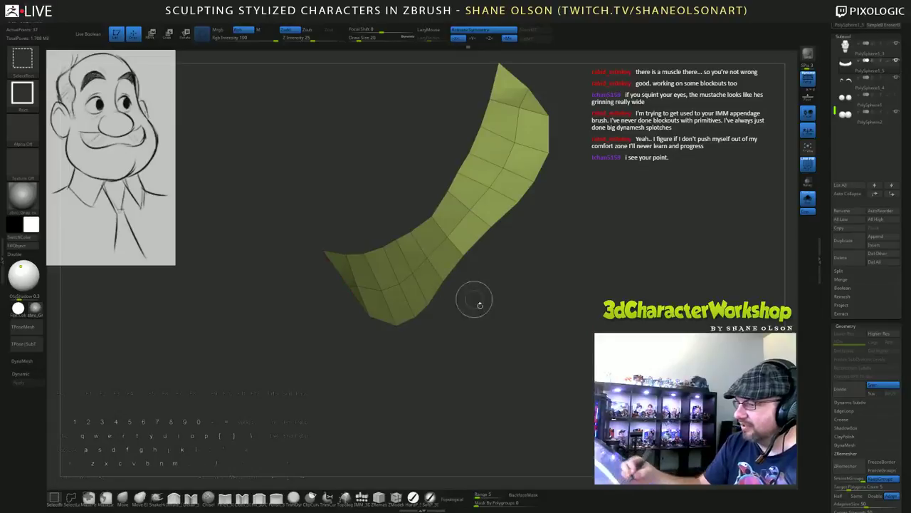
pyautogui.moveTo(474, 301)
pyautogui.mouseDown()
pyautogui.moveTo(533, 335)
pyautogui.moveTo(583, 343)
pyautogui.mouseUp()
pyautogui.moveTo(583, 342); pyautogui.dragTo(644, 335)
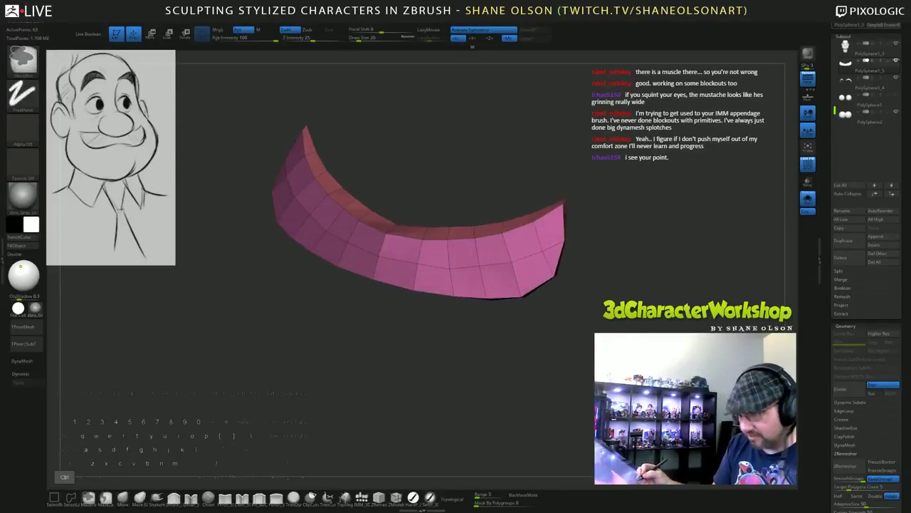
pyautogui.hotkey('ctrl', 'w')
pyautogui.moveTo(498, 356)
pyautogui.mouseDown()
pyautogui.moveTo(570, 366)
pyautogui.moveTo(434, 357)
pyautogui.moveTo(498, 354)
pyautogui.mouseUp()
pyautogui.keyDown('ctrl'); pyautogui.keyDown('shift'); pyautogui.click(501, 357); pyautogui.keyUp('shift'); pyautogui.keyUp('ctrl')
pyautogui.press('3')
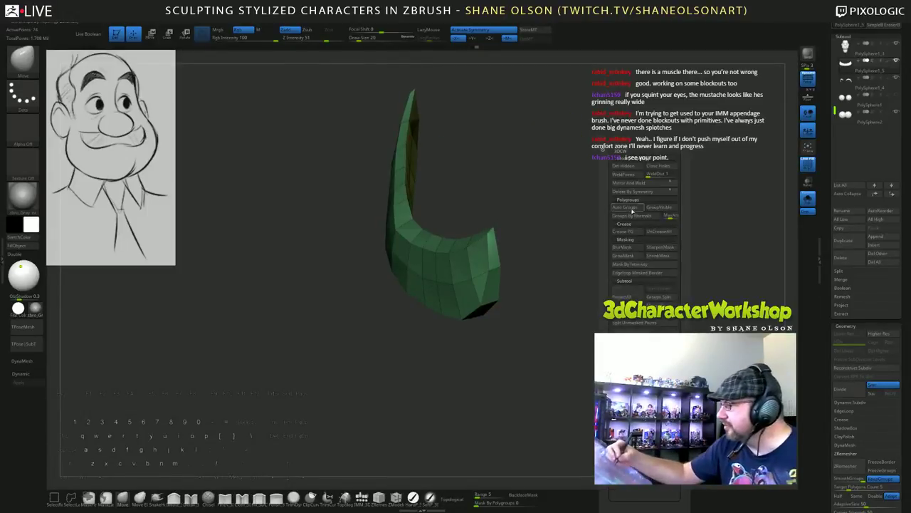
# Crease the mustache's lower front edge with the ZModeler Crease action targeting EdgeLoop Partial.
pyautogui.moveTo(498, 334); pyautogui.dragTo(545, 309)
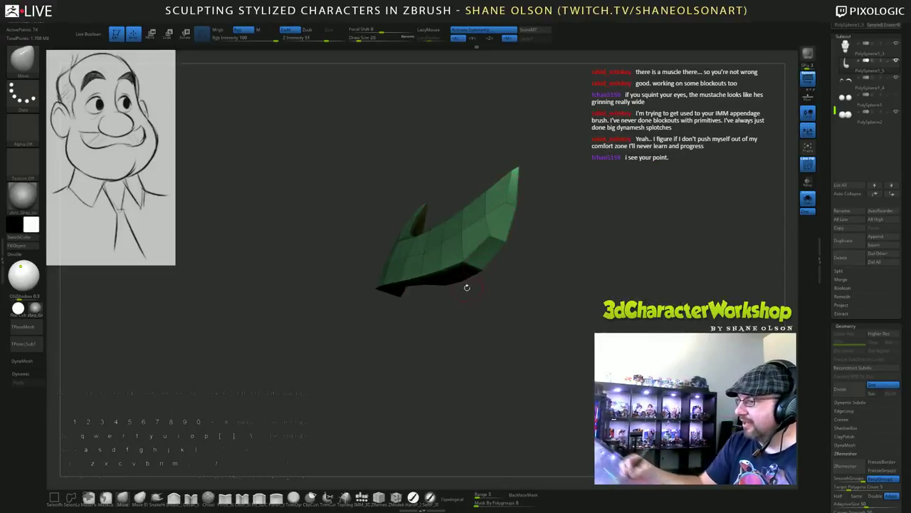
pyautogui.moveTo(466, 287); pyautogui.dragTo(584, 273)
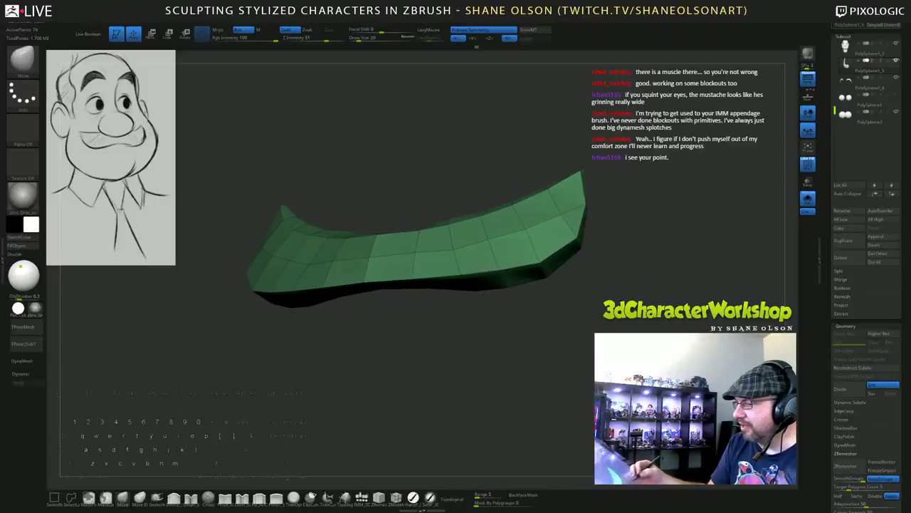
pyautogui.moveTo(583, 334)
pyautogui.keyDown('alt'); pyautogui.mouseDown()
pyautogui.moveTo(560, 368)
pyautogui.moveTo(500, 403)
pyautogui.mouseUp(); pyautogui.keyUp('alt')
pyautogui.click(397, 498)
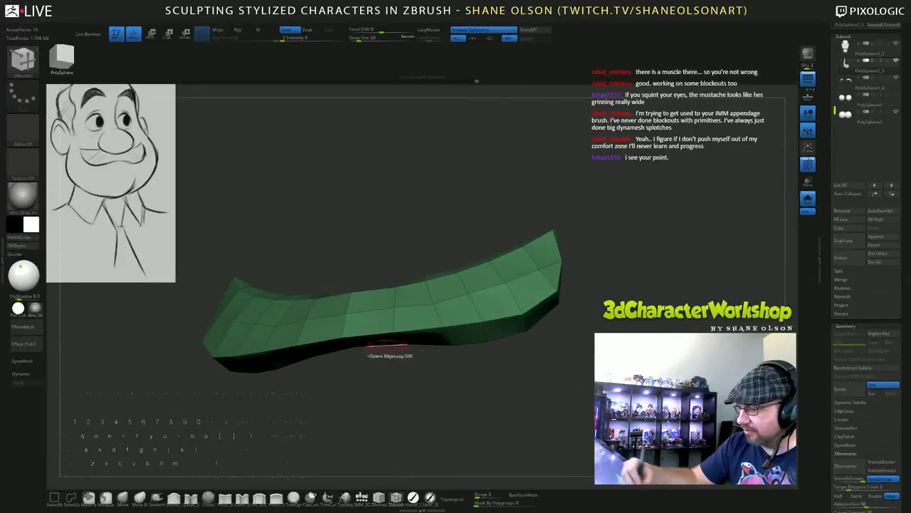
pyautogui.press('space')
pyautogui.click(313, 348)
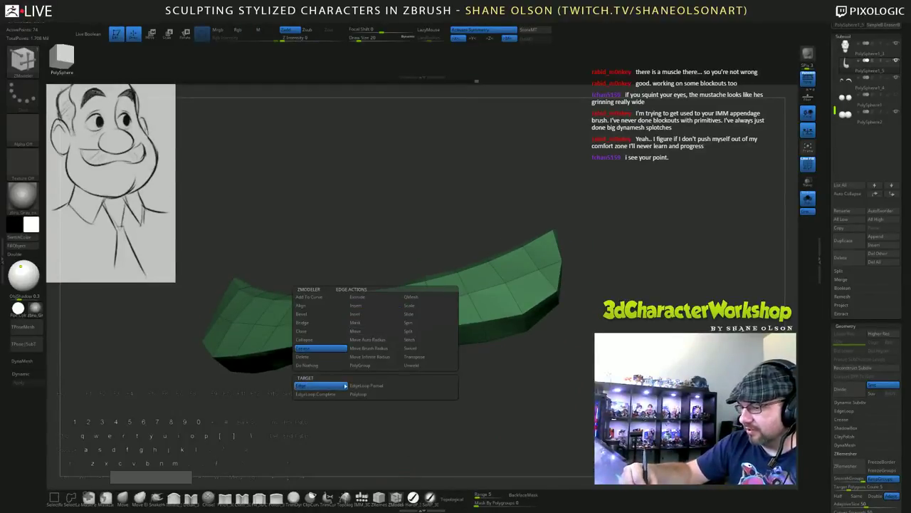
pyautogui.click(364, 388)
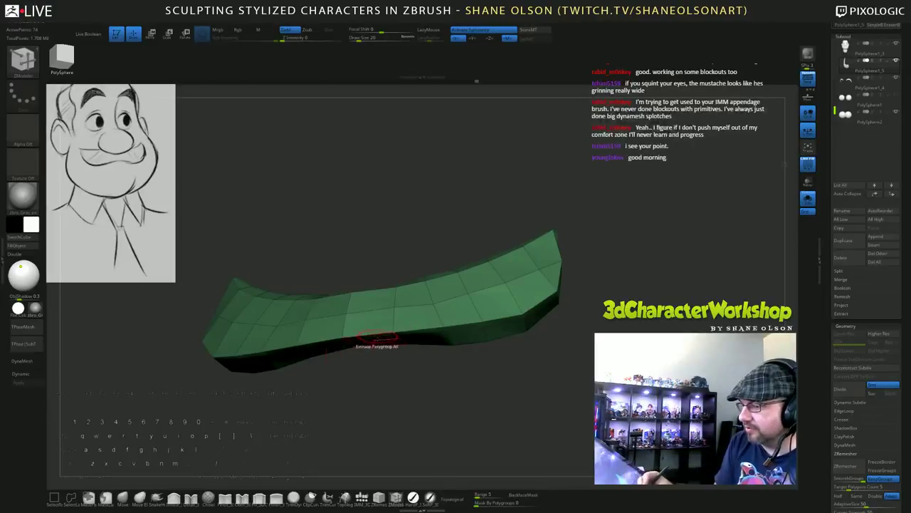
pyautogui.click(379, 340)
# Turn on dynamic subdivision for the mustache to preview it smoothed.
pyautogui.moveTo(399, 406); pyautogui.dragTo(620, 330)
pyautogui.moveTo(623, 296); pyautogui.dragTo(618, 420)
pyautogui.moveTo(573, 372); pyautogui.dragTo(690, 262)
pyautogui.press('d')
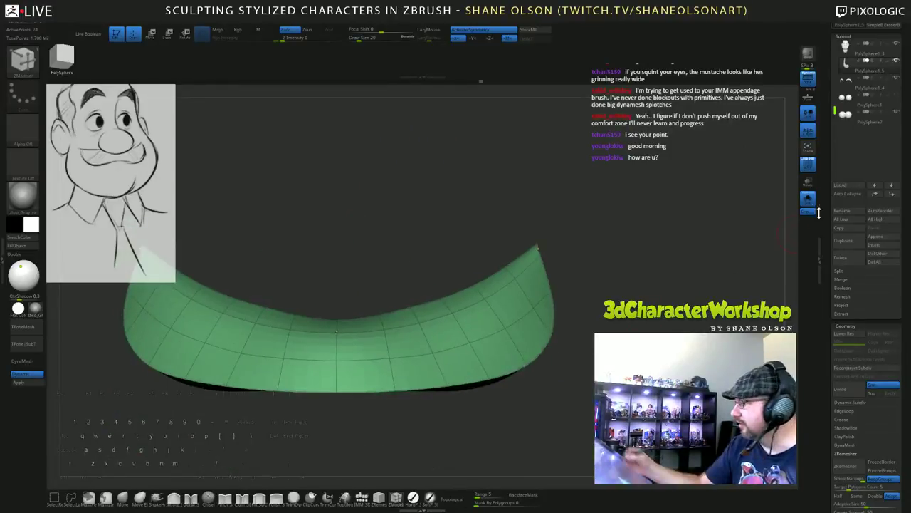
# Bring the rest of the head back into view and turn off the polygroup wireframe display.
pyautogui.click(809, 200)
pyautogui.keyDown('alt'); pyautogui.moveTo(640, 299); pyautogui.dragTo(666, 242); pyautogui.keyUp('alt')
pyautogui.moveTo(662, 278); pyautogui.dragTo(639, 251)
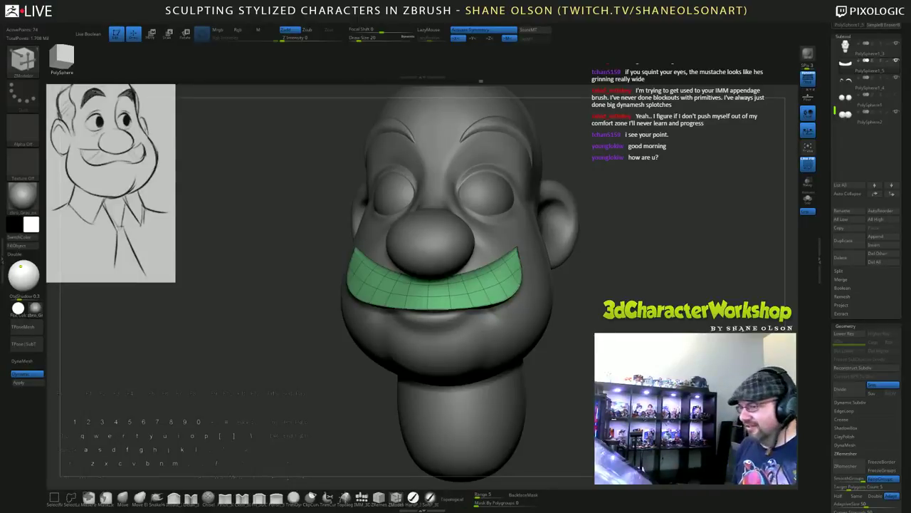
pyautogui.hotkey('shift', 'f')
pyautogui.moveTo(620, 301); pyautogui.dragTo(622, 281)
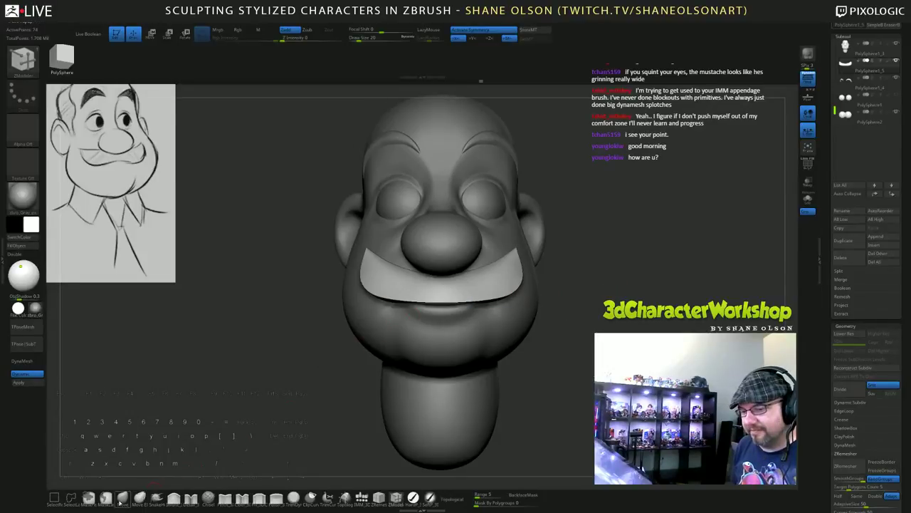
# Reshape the mustache's lower edge with the Move brush at draw size 97, making both sides droop around a raised centre.
pyautogui.click(119, 502)
pyautogui.press('s')
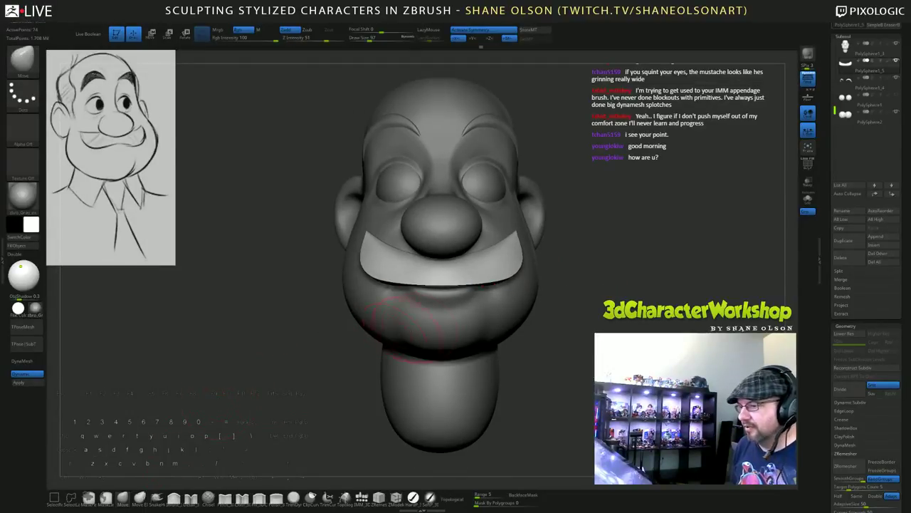
pyautogui.moveTo(395, 285); pyautogui.dragTo(392, 289)
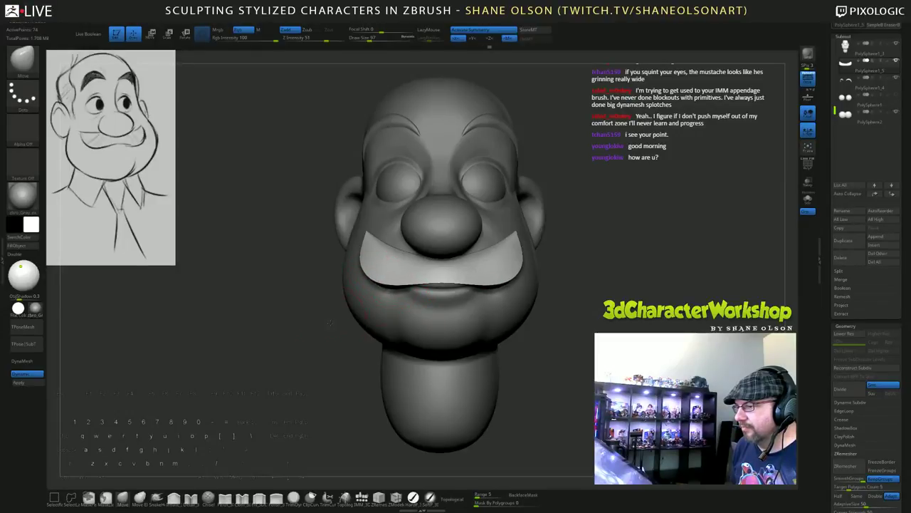
pyautogui.moveTo(330, 323); pyautogui.dragTo(558, 298)
# Isolate the mustache and refine its middle section from behind with the Move brush at draw size 62, then restore the full head.
pyautogui.click(808, 200)
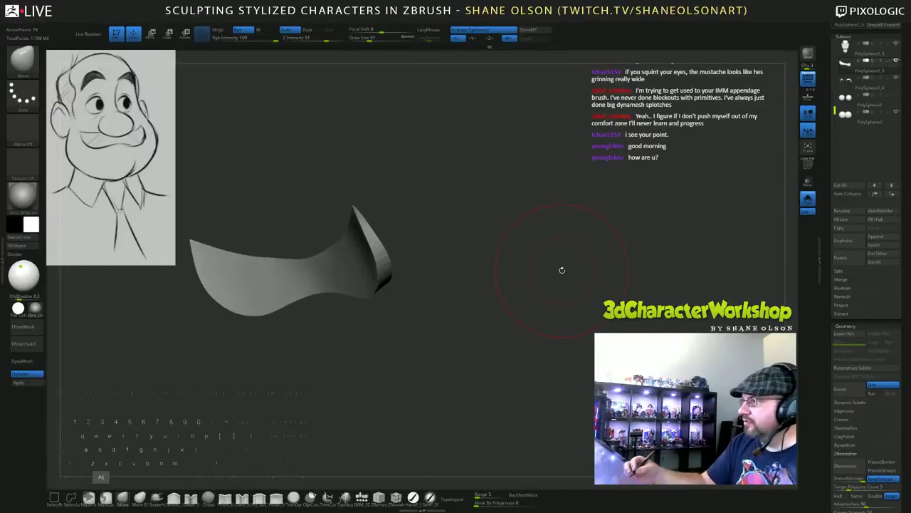
pyautogui.keyDown('alt'); pyautogui.moveTo(561, 269); pyautogui.dragTo(611, 258); pyautogui.keyUp('alt')
pyautogui.press('s')
pyautogui.moveTo(586, 290); pyautogui.dragTo(566, 289)
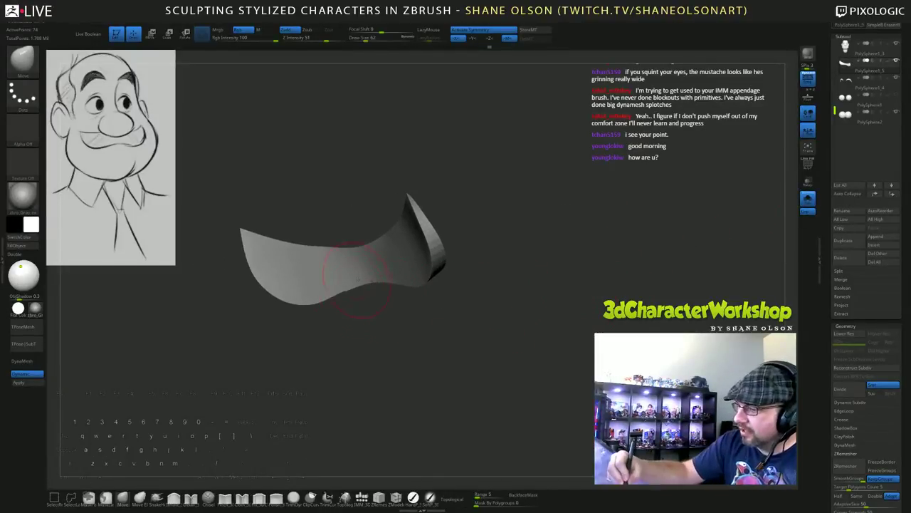
pyautogui.moveTo(554, 364); pyautogui.dragTo(541, 331)
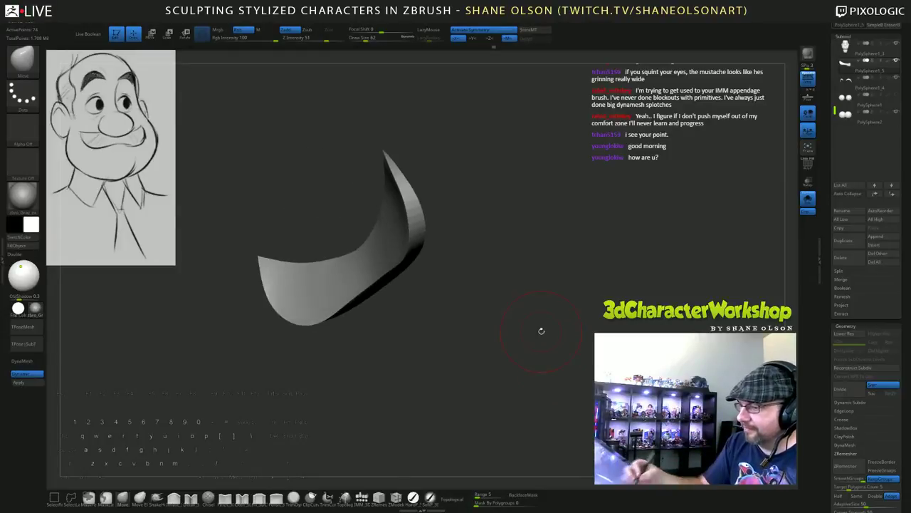
pyautogui.moveTo(373, 323); pyautogui.dragTo(393, 320)
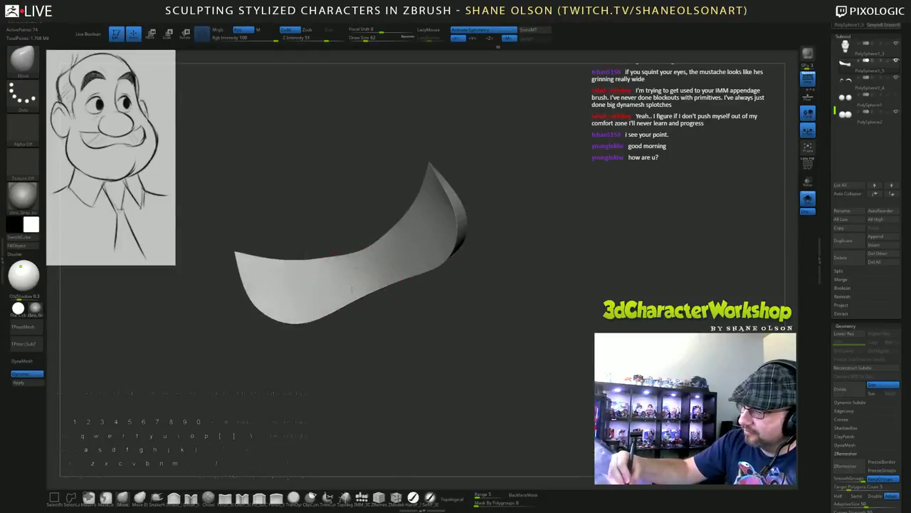
pyautogui.keyDown('shift'); pyautogui.moveTo(574, 376); pyautogui.dragTo(623, 302); pyautogui.keyUp('shift')
pyautogui.click(813, 205)
# Check the mustache's shape and its distance from the face in three-quarter and top views.
pyautogui.moveTo(470, 331); pyautogui.dragTo(525, 284)
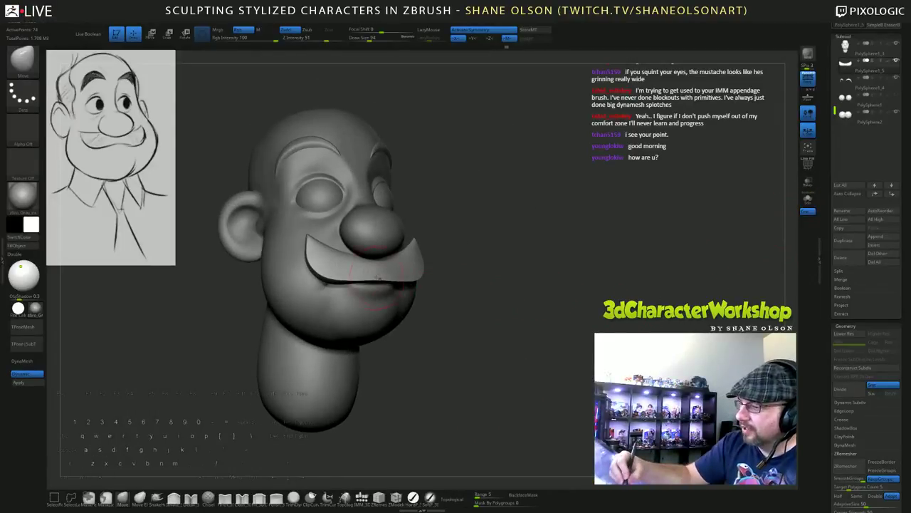
pyautogui.moveTo(554, 369); pyautogui.dragTo(582, 355)
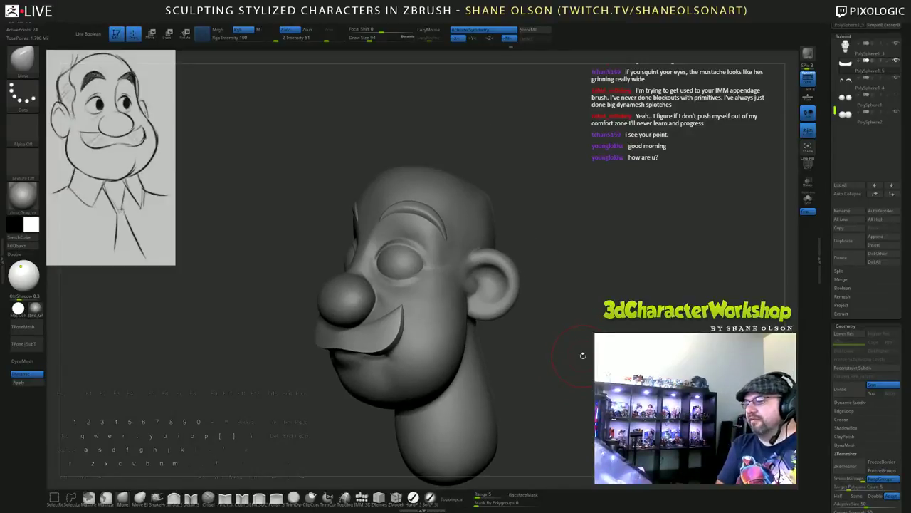
pyautogui.moveTo(616, 321); pyautogui.dragTo(588, 304)
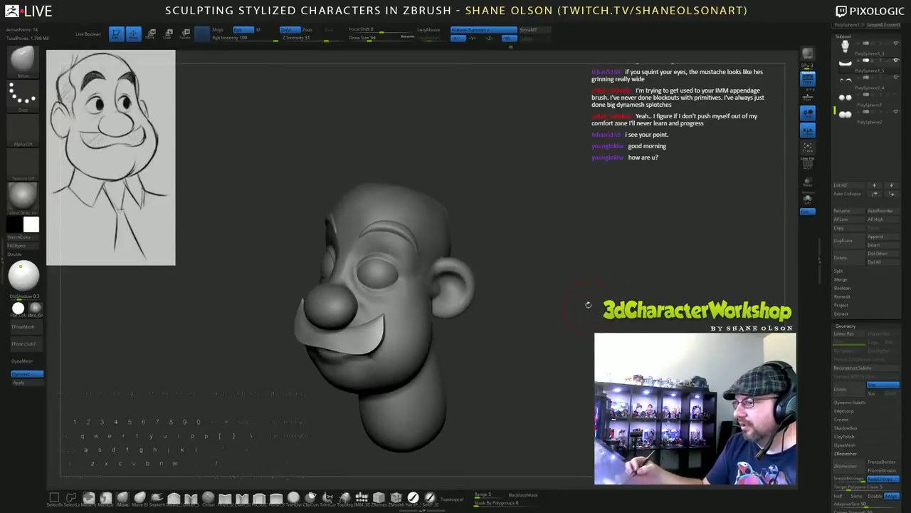
pyautogui.moveTo(561, 246); pyautogui.dragTo(595, 306)
pyautogui.moveTo(563, 249); pyautogui.dragTo(638, 342)
pyautogui.keyDown('alt'); pyautogui.moveTo(341, 413); pyautogui.dragTo(368, 413); pyautogui.keyUp('alt')
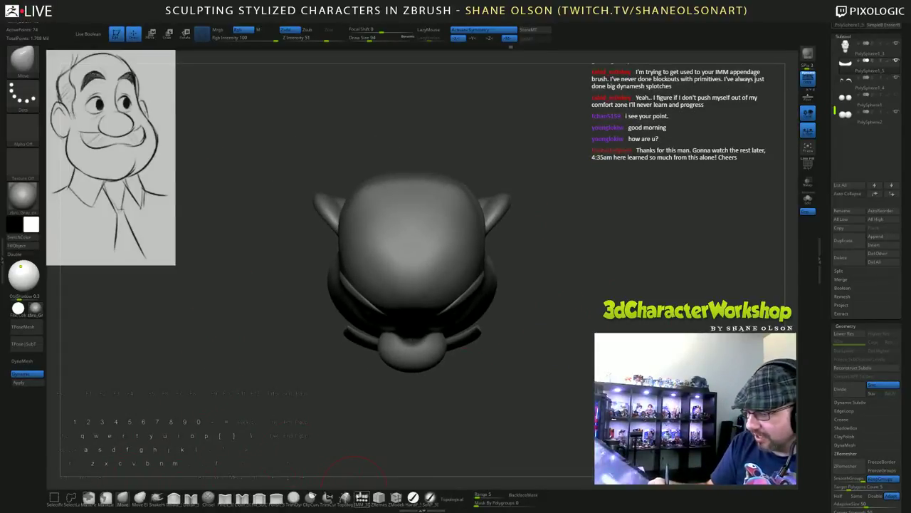
# Choose the QuadSphere insert mesh, make the head the active subtool and try to insert the sphere there.
pyautogui.click(362, 497)
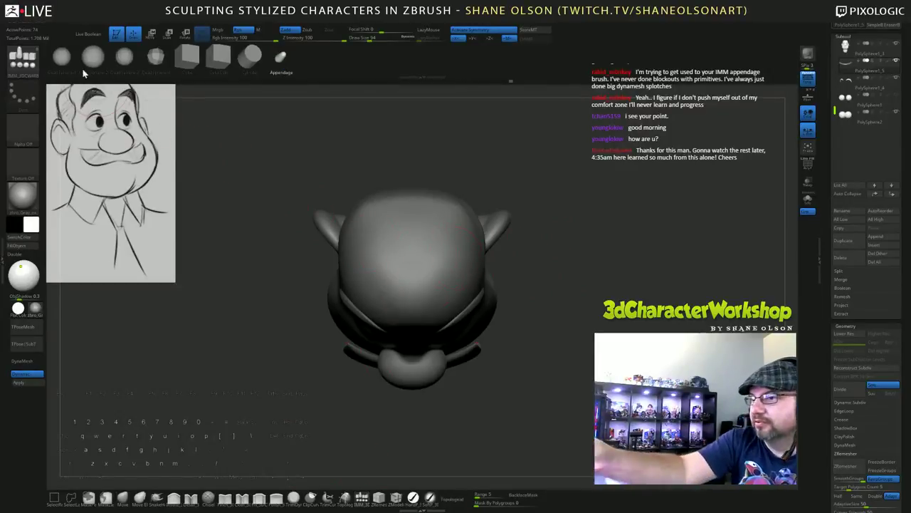
pyautogui.click(61, 57)
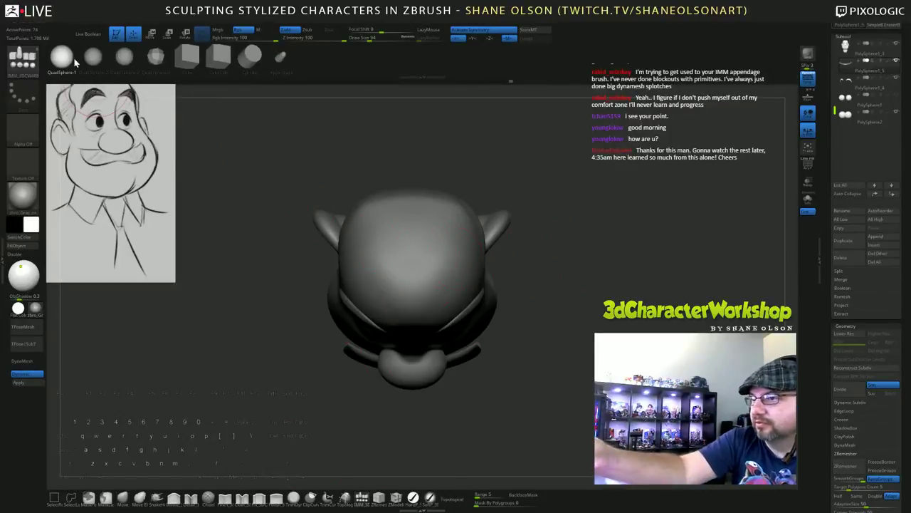
pyautogui.keyDown('alt'); pyautogui.click(423, 248); pyautogui.keyUp('alt')
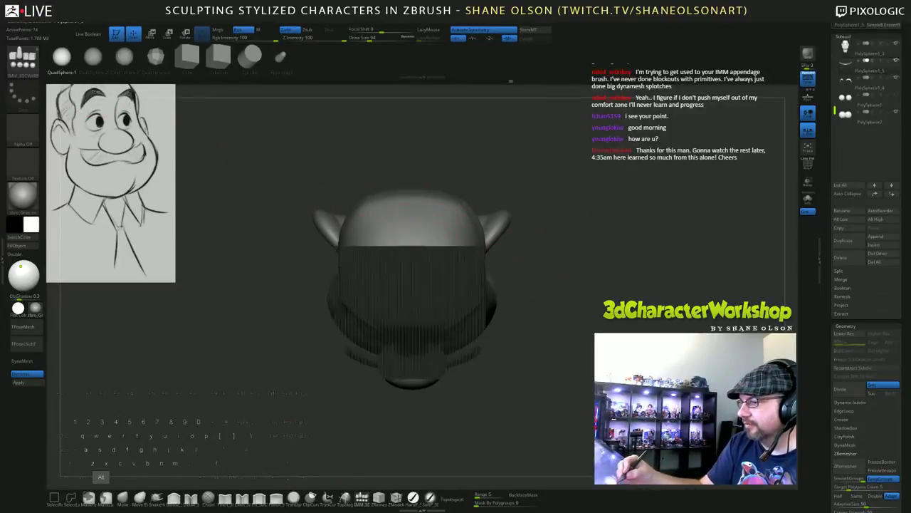
pyautogui.click(412, 234)
pyautogui.click(421, 242)
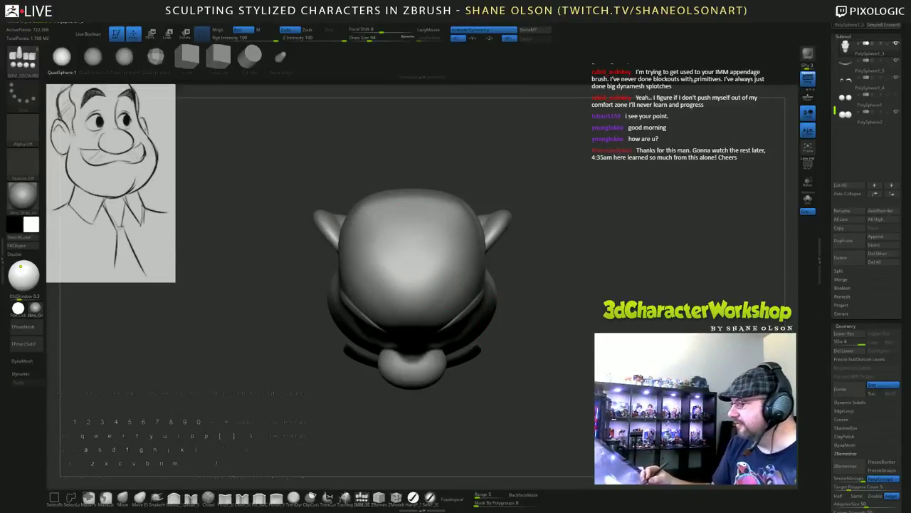
# Make the mustache the active subtool and insert a large QuadSphere centred on it in front of the face.
pyautogui.moveTo(615, 413)
pyautogui.mouseDown()
pyautogui.moveTo(618, 319)
pyautogui.moveTo(622, 339)
pyautogui.moveTo(634, 270)
pyautogui.mouseUp()
pyautogui.keyDown('alt'); pyautogui.click(426, 354); pyautogui.keyUp('alt')
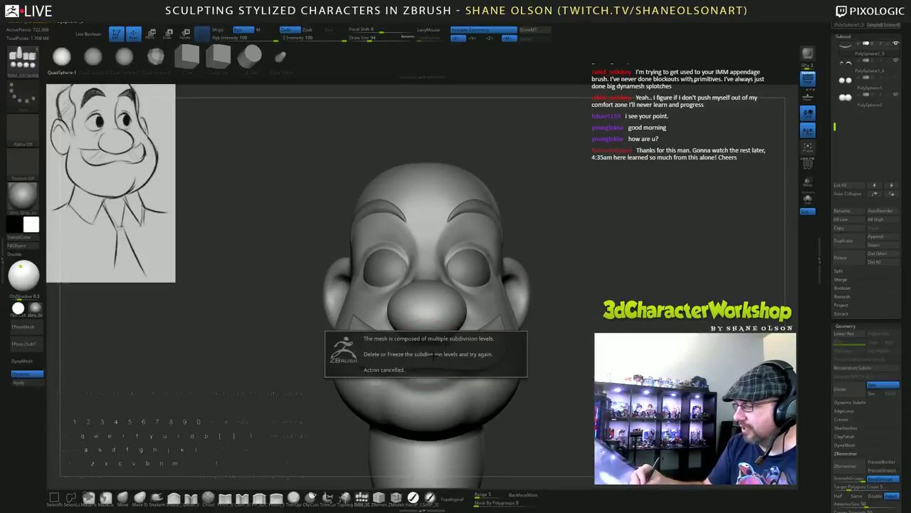
pyautogui.moveTo(427, 354); pyautogui.dragTo(435, 449)
# Move the inserted sphere from in front of the face into the back of the skull, checking its placement in side and front views.
pyautogui.keyDown('shift'); pyautogui.moveTo(559, 420); pyautogui.dragTo(299, 402); pyautogui.keyUp('shift')
pyautogui.keyDown('alt'); pyautogui.moveTo(567, 411); pyautogui.dragTo(535, 335); pyautogui.keyUp('alt')
pyautogui.press('w')
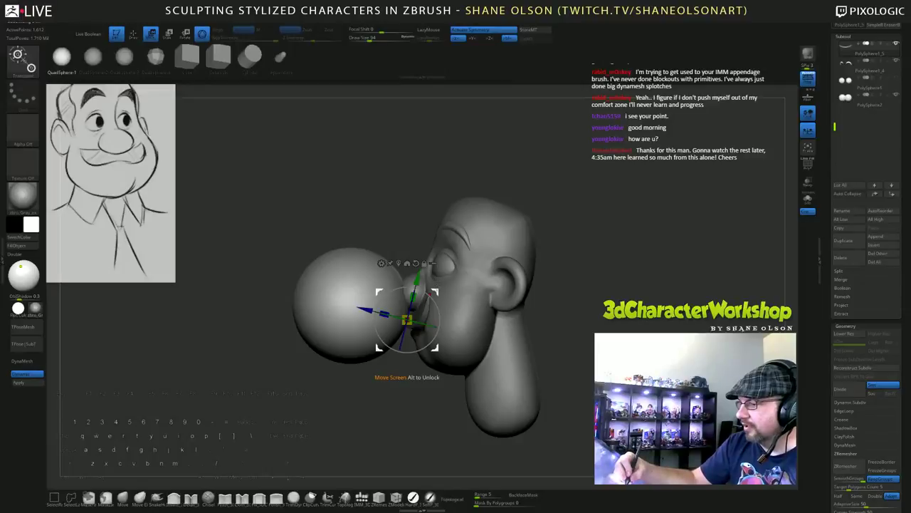
pyautogui.moveTo(435, 291); pyautogui.dragTo(567, 214)
pyautogui.moveTo(528, 296)
pyautogui.mouseDown()
pyautogui.moveTo(545, 316)
pyautogui.moveTo(537, 312)
pyautogui.mouseUp()
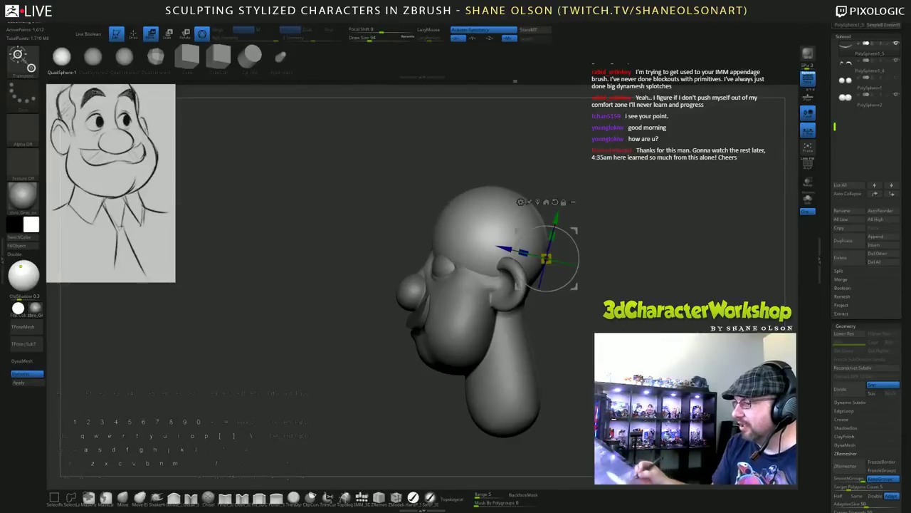
pyautogui.keyDown('shift'); pyautogui.moveTo(573, 341); pyautogui.dragTo(473, 349); pyautogui.keyUp('shift')
pyautogui.moveTo(519, 297); pyautogui.dragTo(525, 308)
pyautogui.moveTo(495, 333); pyautogui.dragTo(489, 333)
pyautogui.moveTo(522, 247); pyautogui.dragTo(521, 246)
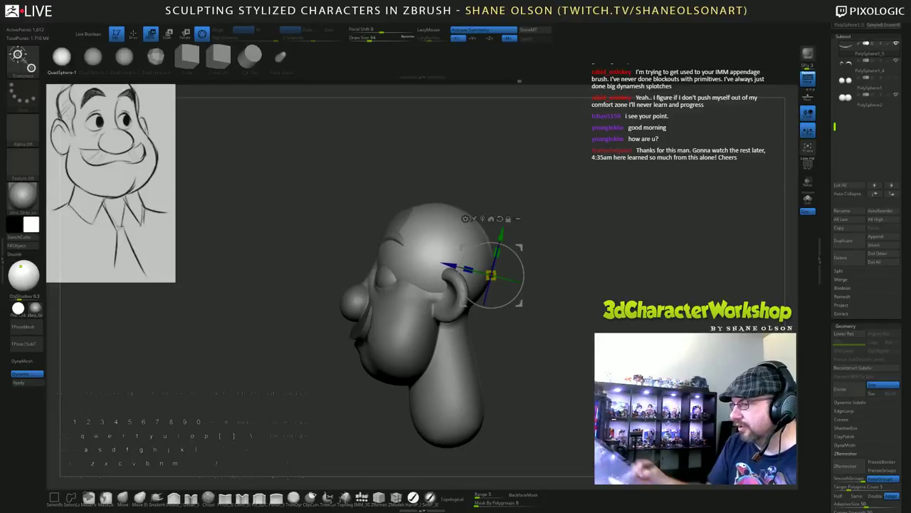
pyautogui.moveTo(523, 349); pyautogui.dragTo(549, 340)
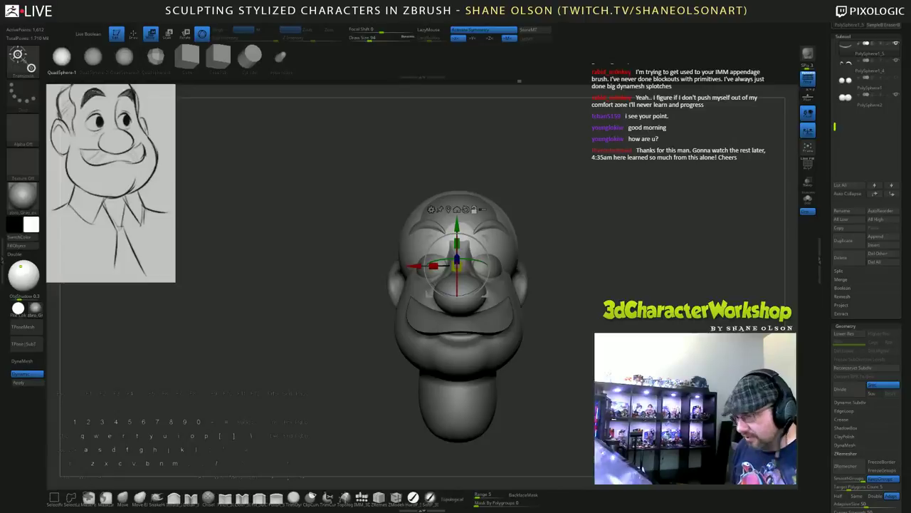
# Split the unmasked sphere off the mustache into its own subtool and make it the active subtool.
pyautogui.press('2')
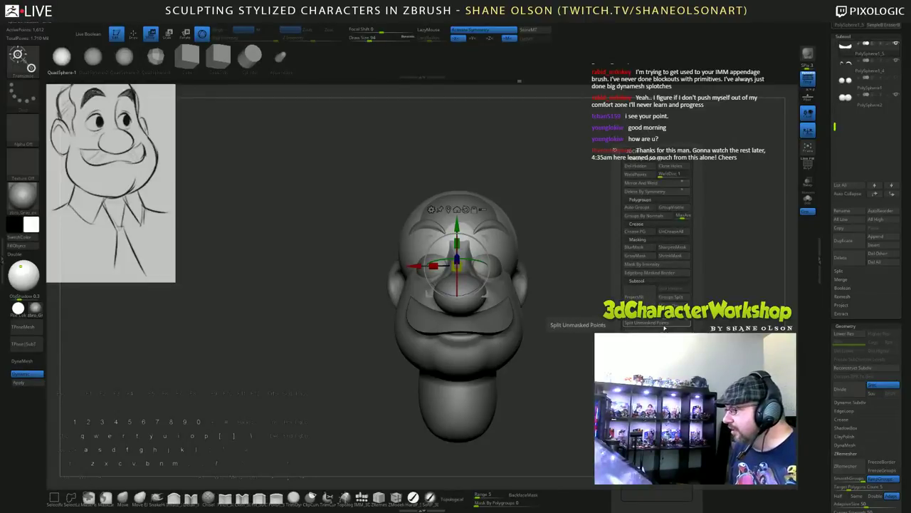
pyautogui.click(662, 323)
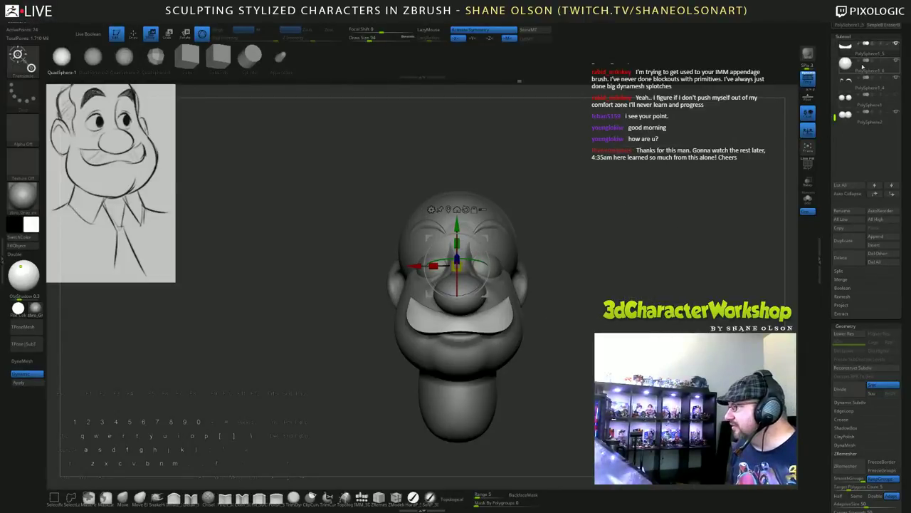
pyautogui.click(845, 65)
# Shape the sphere's front edge with a large Move brush to form a hairline between the brow and the ear.
pyautogui.moveTo(719, 181); pyautogui.dragTo(666, 185)
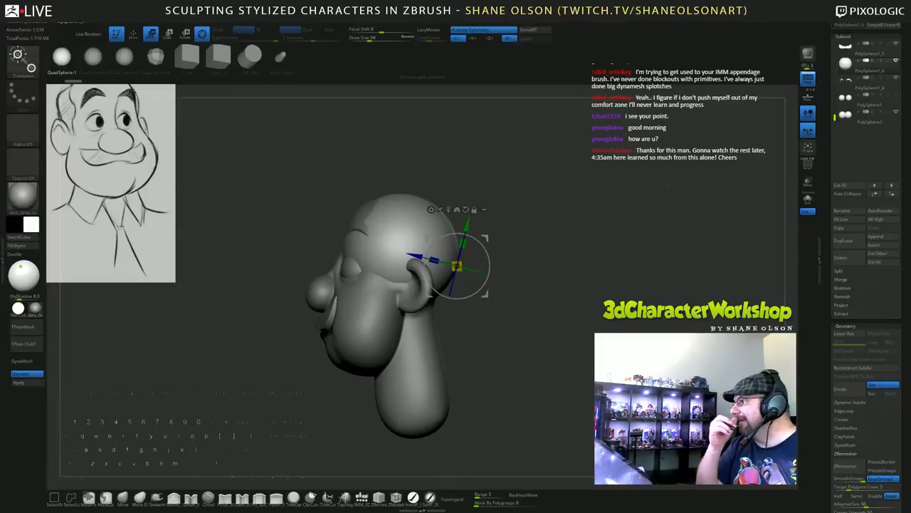
pyautogui.keyDown('alt'); pyautogui.moveTo(581, 305); pyautogui.dragTo(581, 321); pyautogui.keyUp('alt')
pyautogui.keyDown('alt'); pyautogui.moveTo(554, 275); pyautogui.dragTo(578, 248); pyautogui.keyUp('alt')
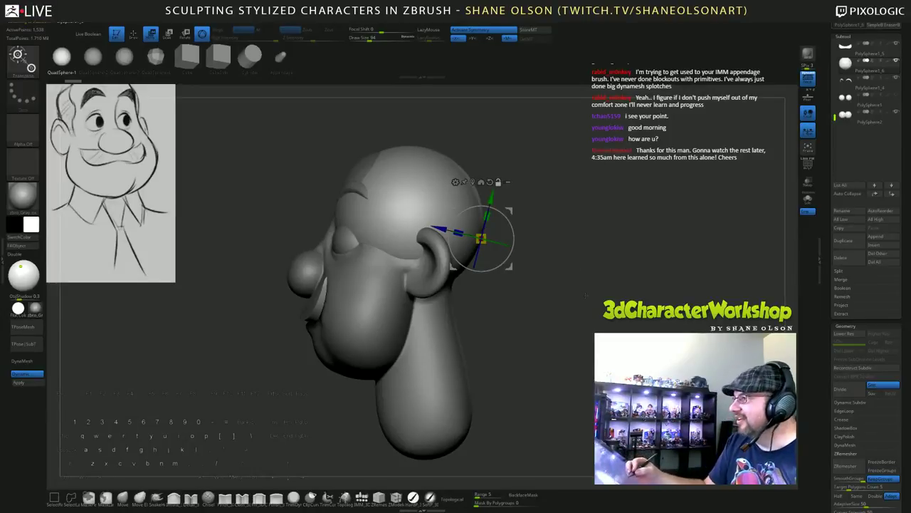
pyautogui.moveTo(590, 308)
pyautogui.keyDown('alt'); pyautogui.mouseDown()
pyautogui.moveTo(590, 322)
pyautogui.moveTo(593, 315)
pyautogui.mouseUp(); pyautogui.keyUp('alt')
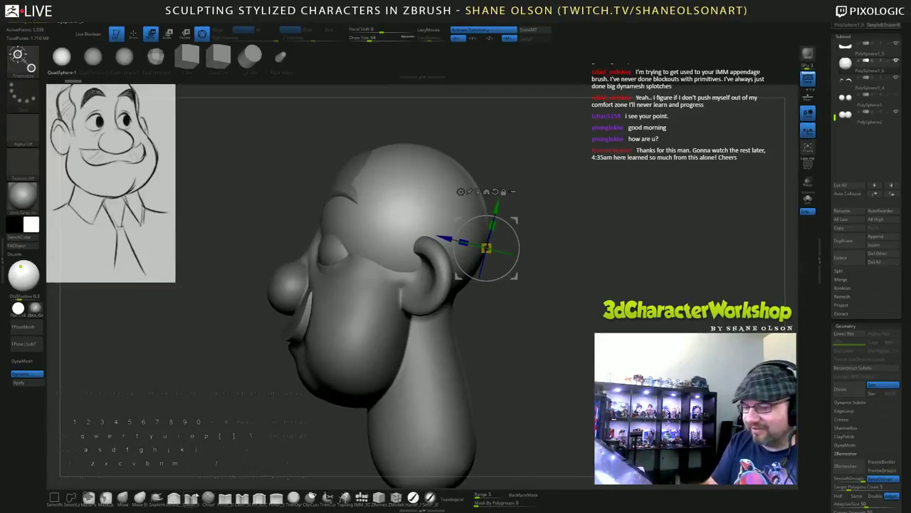
pyautogui.click(125, 497)
pyautogui.press('s')
pyautogui.moveTo(527, 265); pyautogui.dragTo(536, 268)
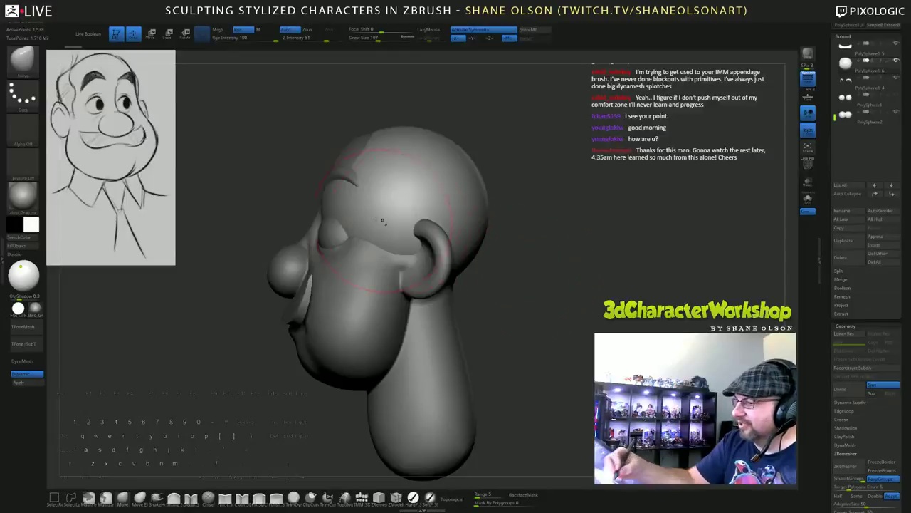
pyautogui.moveTo(342, 216); pyautogui.dragTo(357, 204)
pyautogui.moveTo(358, 205)
pyautogui.mouseDown(button='right')
pyautogui.moveTo(376, 216)
pyautogui.moveTo(385, 211)
pyautogui.moveTo(373, 200)
pyautogui.mouseUp(button='right')
pyautogui.moveTo(370, 205); pyautogui.dragTo(376, 201)
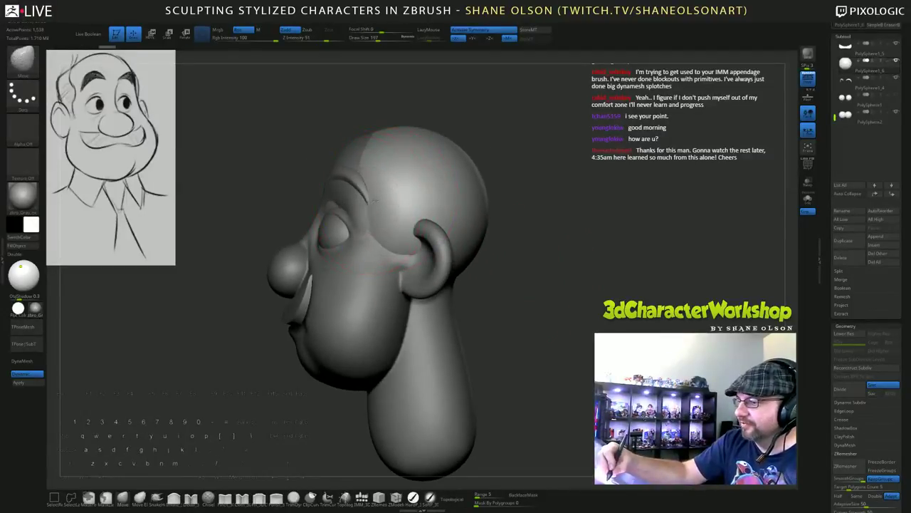
pyautogui.moveTo(375, 192)
pyautogui.mouseDown(button='right')
pyautogui.moveTo(391, 215)
pyautogui.moveTo(381, 229)
pyautogui.mouseUp(button='right')
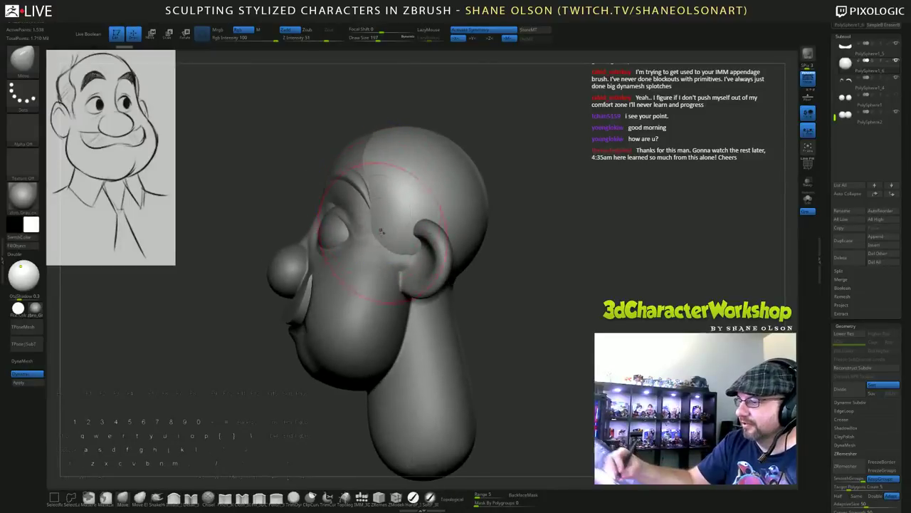
# Pull the hair volume into a sideburn in front of the ear with the Move brush at draw size 128.
pyautogui.press('s')
pyautogui.moveTo(416, 248); pyautogui.dragTo(412, 247)
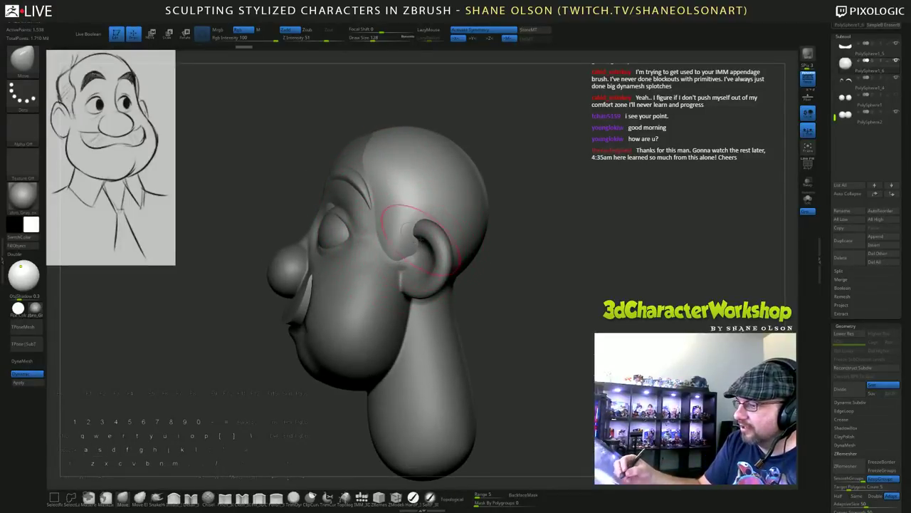
pyautogui.moveTo(403, 230); pyautogui.dragTo(396, 235, button='right')
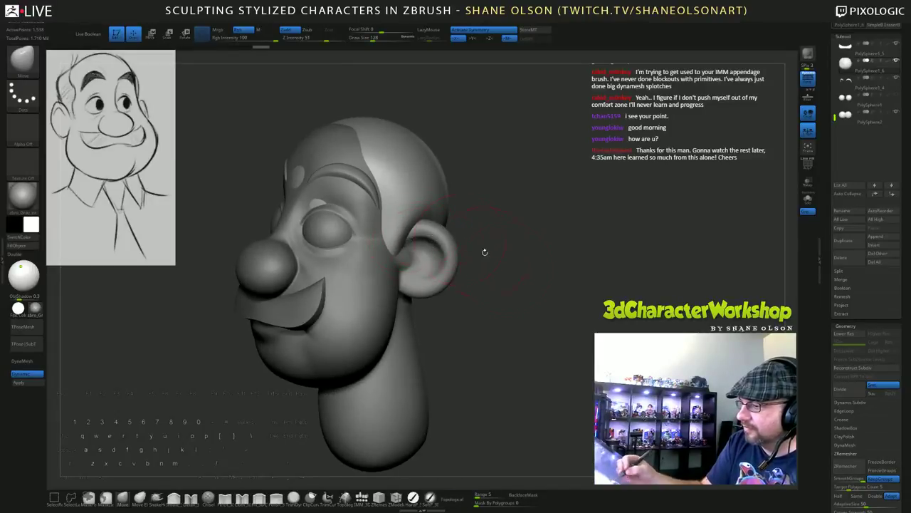
# Push the top of the hair volume down into the skull with a large Move brush to expose the bald crown.
pyautogui.moveTo(485, 252)
pyautogui.mouseDown()
pyautogui.moveTo(535, 283)
pyautogui.moveTo(491, 249)
pyautogui.moveTo(543, 236)
pyautogui.mouseUp()
pyautogui.press('s')
pyautogui.moveTo(528, 289); pyautogui.dragTo(514, 303)
pyautogui.moveTo(561, 275)
pyautogui.keyDown('alt'); pyautogui.mouseDown()
pyautogui.moveTo(561, 318)
pyautogui.moveTo(552, 309)
pyautogui.mouseUp(); pyautogui.keyUp('alt')
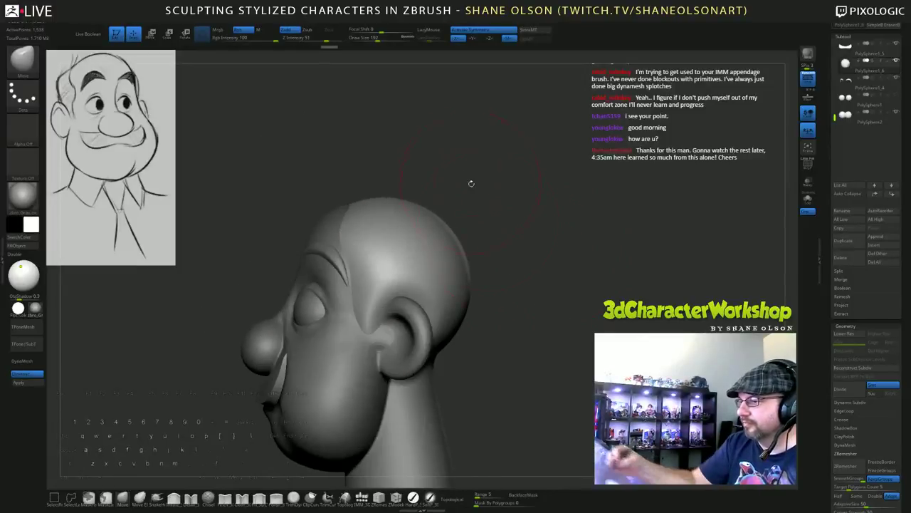
pyautogui.press('s')
pyautogui.moveTo(471, 181); pyautogui.dragTo(475, 182)
pyautogui.moveTo(388, 196); pyautogui.dragTo(386, 207)
pyautogui.moveTo(523, 192); pyautogui.dragTo(496, 199)
pyautogui.moveTo(494, 200); pyautogui.dragTo(441, 211, button='right')
pyautogui.moveTo(537, 188)
pyautogui.mouseDown()
pyautogui.moveTo(568, 193)
pyautogui.moveTo(523, 196)
pyautogui.mouseUp()
pyautogui.press('s')
pyautogui.moveTo(467, 213); pyautogui.dragTo(462, 222)
pyautogui.moveTo(525, 229); pyautogui.dragTo(576, 243)
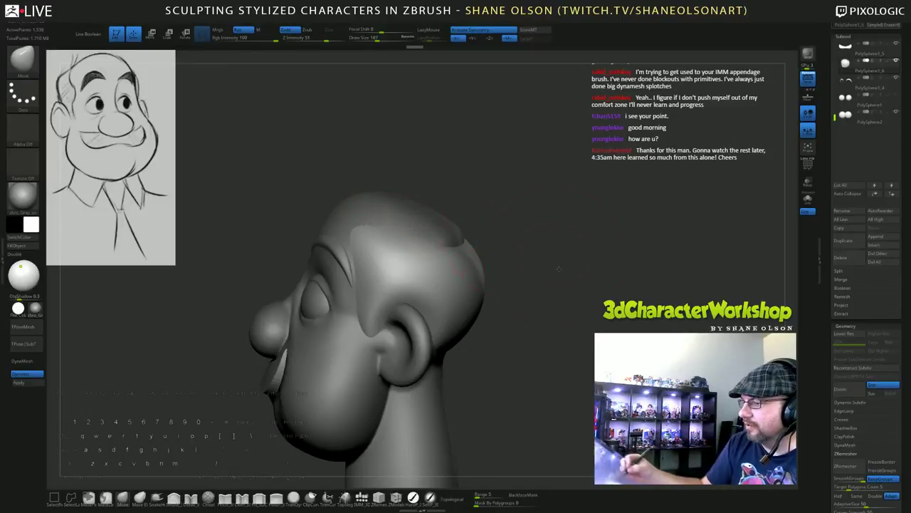
# Refine the hairline at the temple and crown with the Move brush at draw size 108, checking it from several angles.
pyautogui.moveTo(559, 269)
pyautogui.mouseDown(button='right')
pyautogui.moveTo(527, 299)
pyautogui.moveTo(458, 244)
pyautogui.mouseUp(button='right')
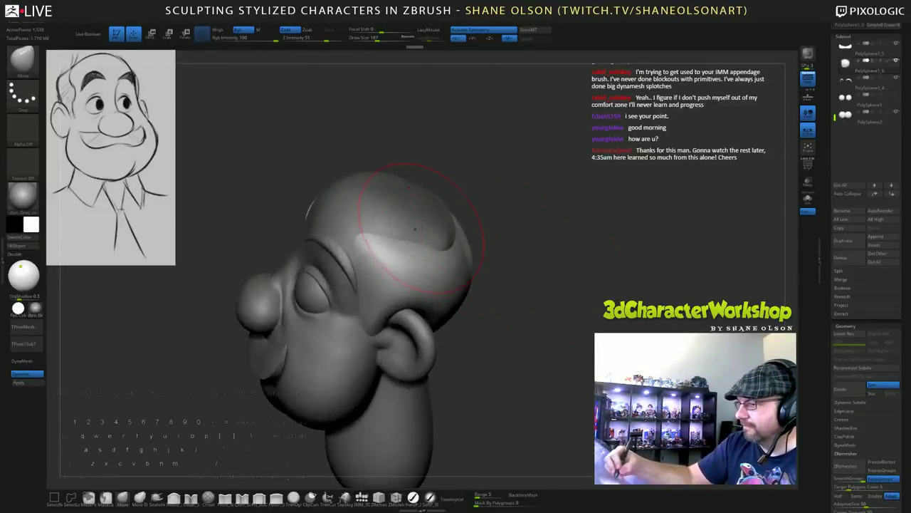
pyautogui.press('s')
pyautogui.moveTo(421, 228); pyautogui.dragTo(415, 227)
pyautogui.moveTo(517, 283)
pyautogui.mouseDown(button='right')
pyautogui.moveTo(538, 299)
pyautogui.moveTo(554, 292)
pyautogui.moveTo(559, 265)
pyautogui.mouseUp(button='right')
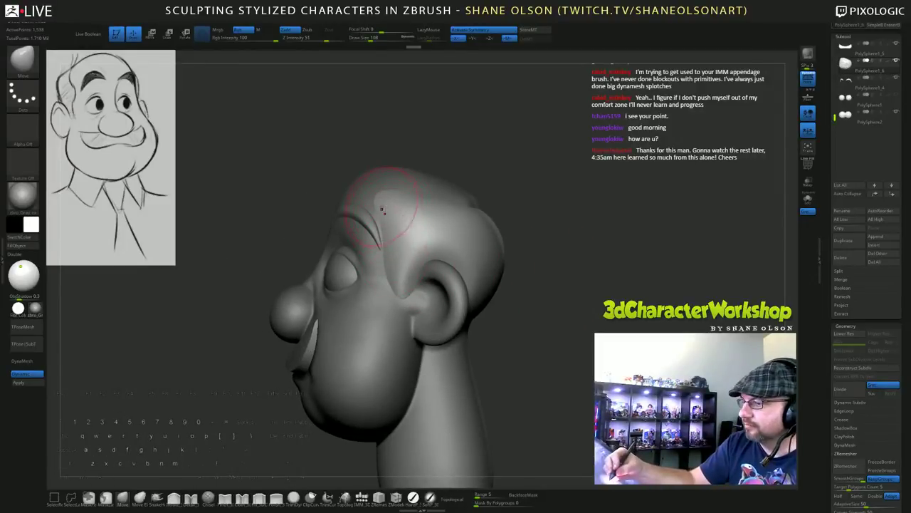
pyautogui.moveTo(390, 254)
pyautogui.mouseDown(button='right')
pyautogui.moveTo(457, 249)
pyautogui.moveTo(498, 260)
pyautogui.moveTo(463, 237)
pyautogui.moveTo(502, 256)
pyautogui.moveTo(532, 202)
pyautogui.moveTo(465, 221)
pyautogui.mouseUp(button='right')
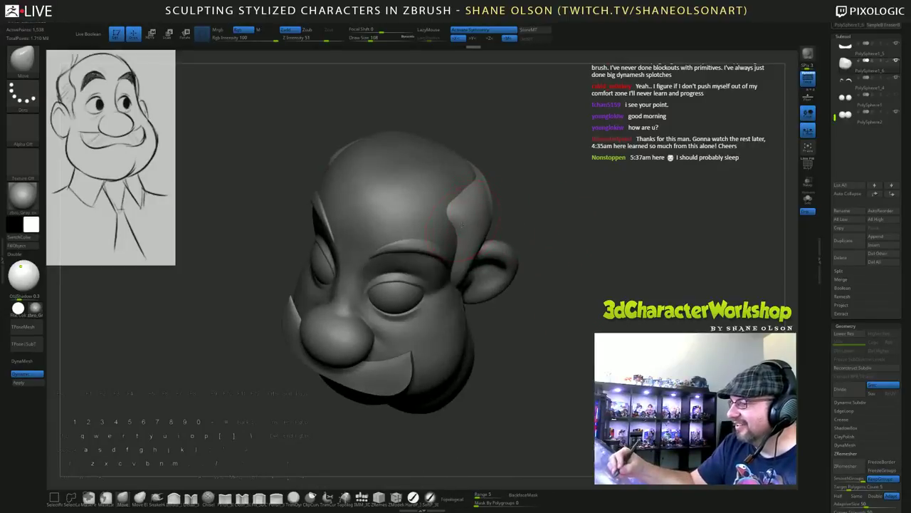
pyautogui.moveTo(569, 289)
pyautogui.mouseDown(button='right')
pyautogui.moveTo(586, 252)
pyautogui.moveTo(603, 255)
pyautogui.moveTo(487, 232)
pyautogui.moveTo(555, 248)
pyautogui.moveTo(530, 245)
pyautogui.moveTo(544, 247)
pyautogui.moveTo(590, 301)
pyautogui.moveTo(584, 273)
pyautogui.moveTo(584, 330)
pyautogui.mouseUp(button='right')
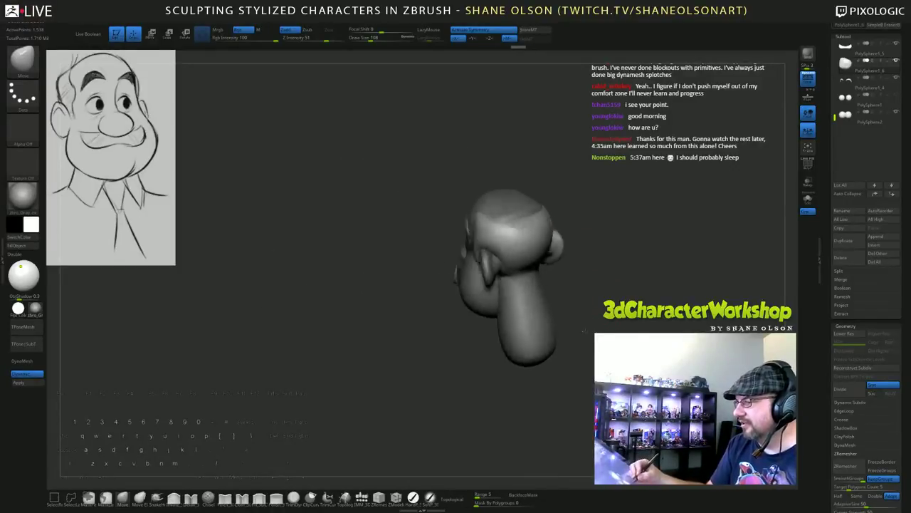
pyautogui.keyDown('shift'); pyautogui.moveTo(584, 330); pyautogui.dragTo(597, 357); pyautogui.keyUp('shift')
pyautogui.moveTo(597, 358); pyautogui.dragTo(576, 358)
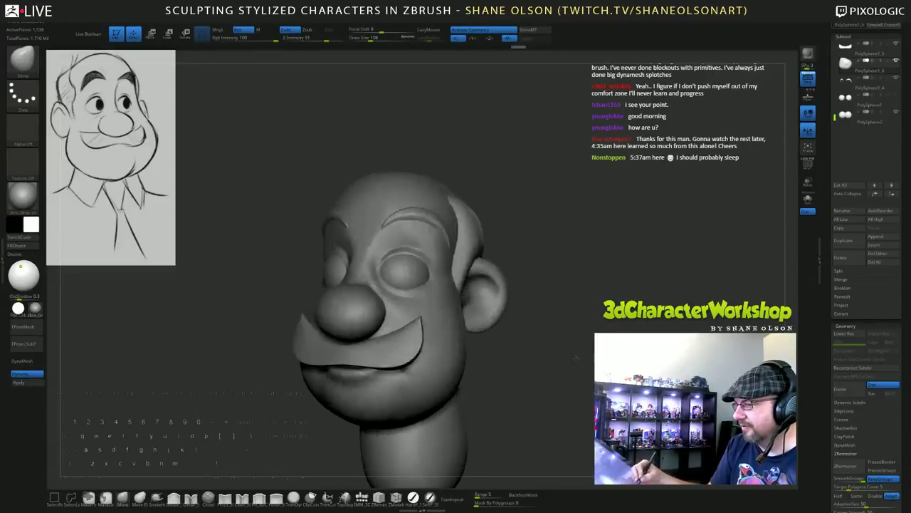
pyautogui.moveTo(577, 358)
pyautogui.mouseDown(button='right')
pyautogui.moveTo(586, 341)
pyautogui.moveTo(581, 357)
pyautogui.mouseUp(button='right')
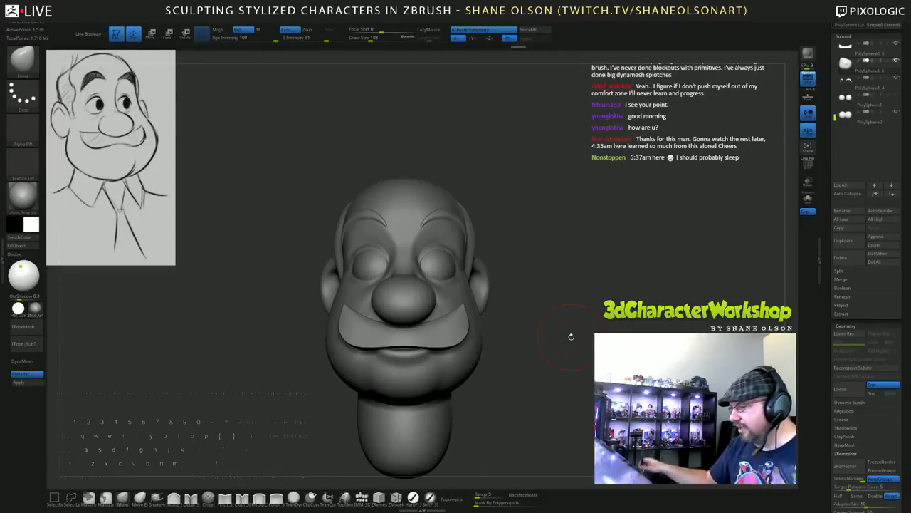
# Make the mustache the active subtool, apply its dynamic subdivision and divide it once more to subdivision level 4.
pyautogui.moveTo(602, 306); pyautogui.dragTo(435, 304, button='right')
pyautogui.moveTo(530, 302)
pyautogui.mouseDown(button='right')
pyautogui.moveTo(284, 349)
pyautogui.moveTo(303, 351)
pyautogui.mouseUp(button='right')
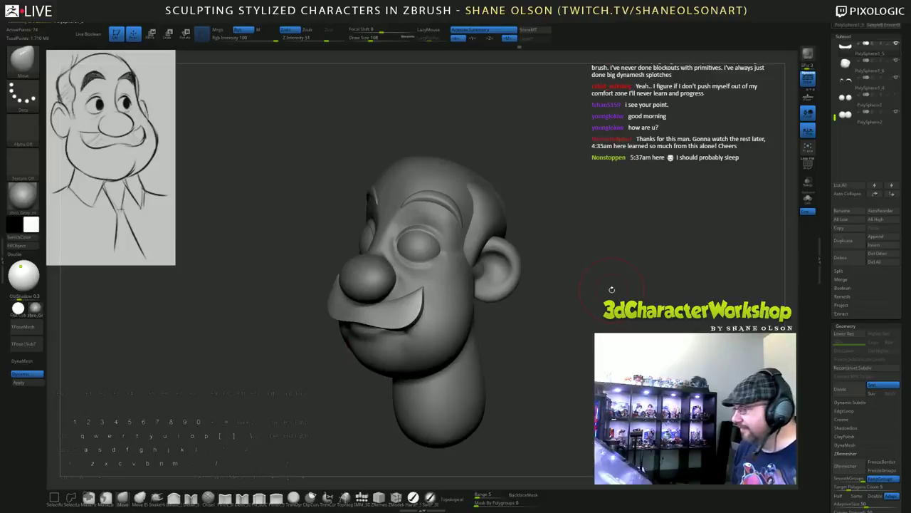
pyautogui.keyDown('alt'); pyautogui.moveTo(601, 307); pyautogui.dragTo(590, 317); pyautogui.keyUp('alt')
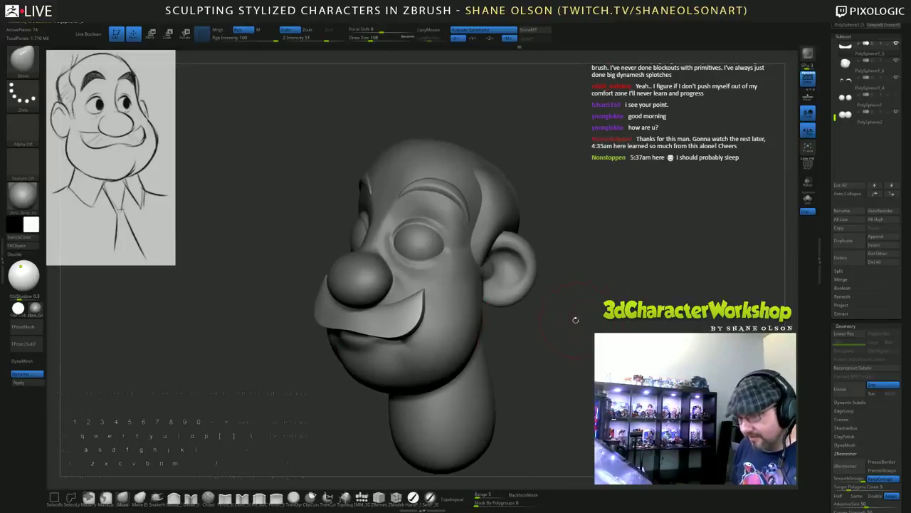
pyautogui.click(32, 384)
pyautogui.moveTo(206, 337); pyautogui.dragTo(243, 323, button='right')
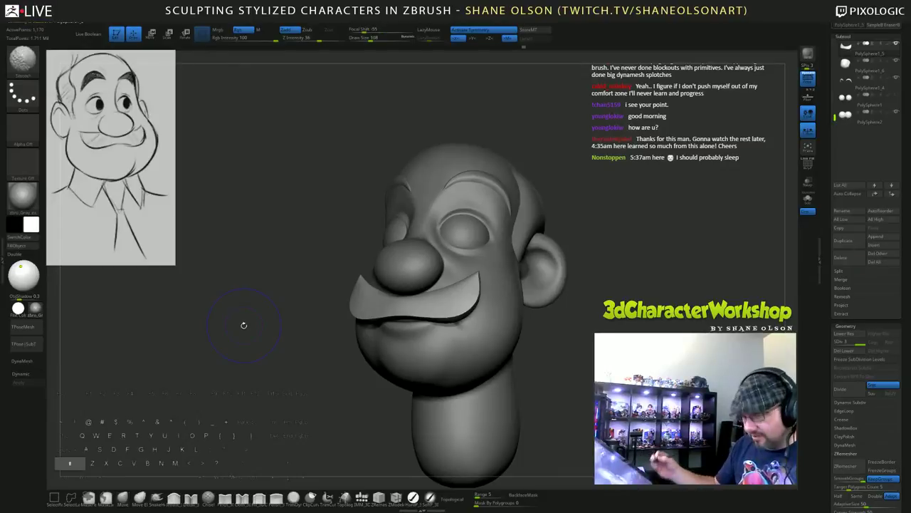
pyautogui.hotkey('ctrl', 'd')
# Smooth the mustache's sharp edges and tips, working from low, side and front views.
pyautogui.moveTo(553, 343); pyautogui.dragTo(555, 330)
pyautogui.press('shift')
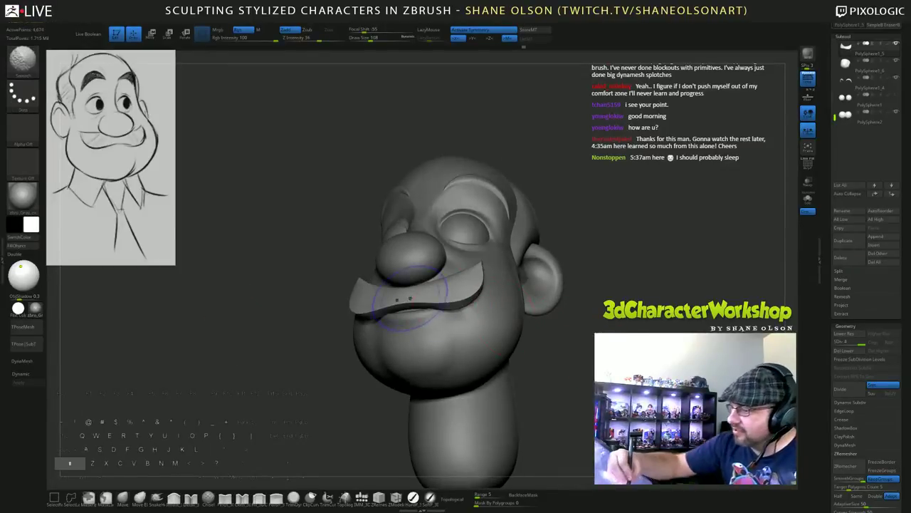
pyautogui.press('shift')
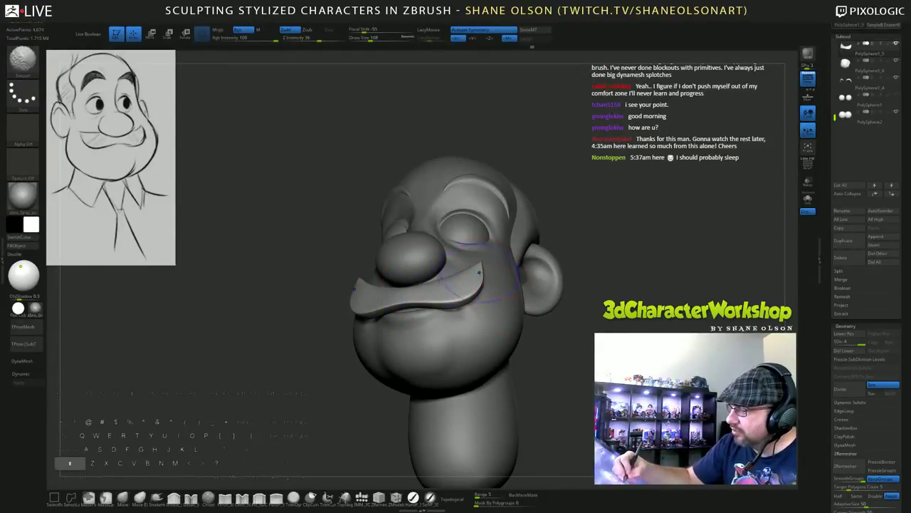
pyautogui.moveTo(558, 332); pyautogui.dragTo(563, 355)
pyautogui.press('shift')
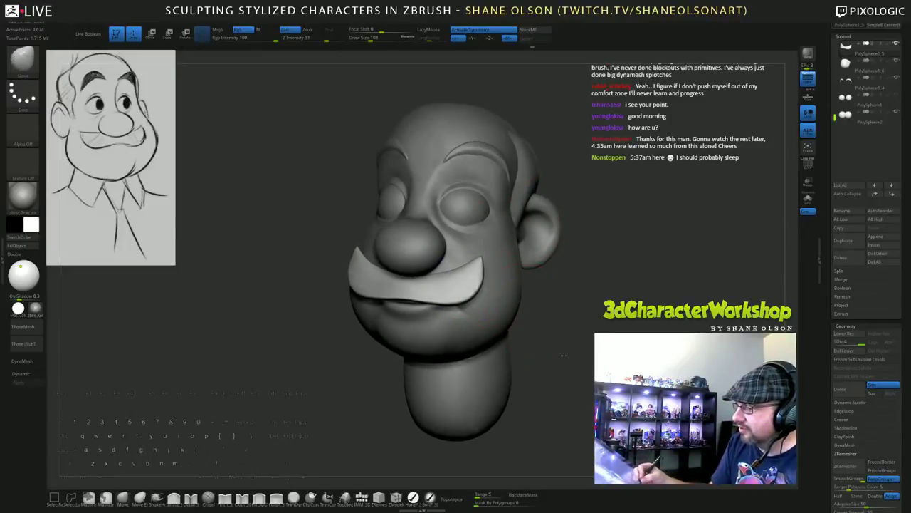
pyautogui.press('shift')
pyautogui.moveTo(562, 354)
pyautogui.mouseDown(button='right')
pyautogui.moveTo(406, 287)
pyautogui.moveTo(491, 299)
pyautogui.moveTo(535, 318)
pyautogui.mouseUp(button='right')
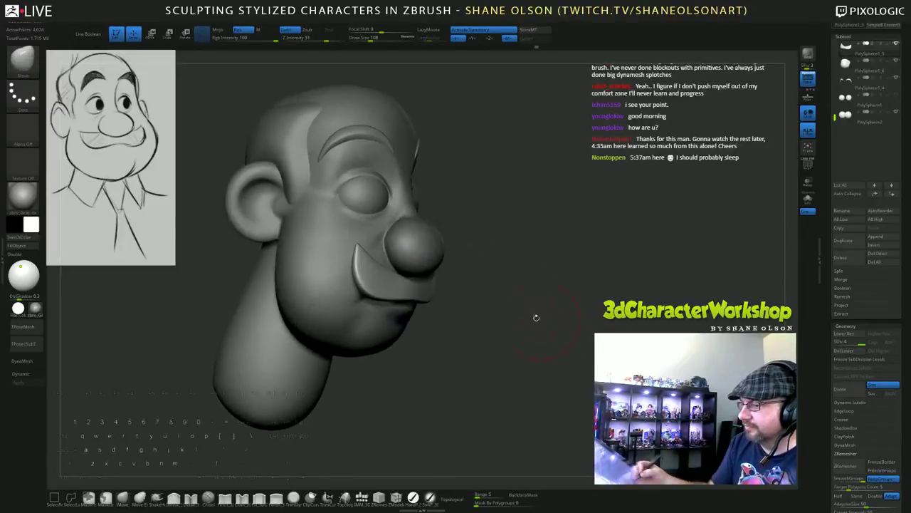
pyautogui.press('shift')
pyautogui.moveTo(529, 364)
pyautogui.mouseDown()
pyautogui.moveTo(548, 363)
pyautogui.moveTo(502, 362)
pyautogui.moveTo(510, 363)
pyautogui.mouseUp()
pyautogui.press('shift')
pyautogui.keyDown('shift'); pyautogui.moveTo(466, 278); pyautogui.dragTo(455, 292, button='right'); pyautogui.keyUp('shift')
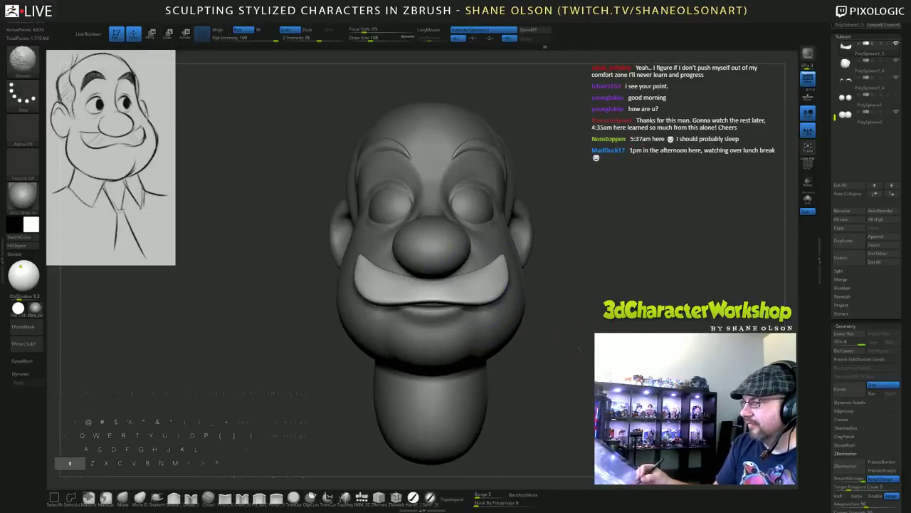
# Adjust the mustache's upper edge and tips with the Move brush at draw size 77 in three-quarter view.
pyautogui.moveTo(527, 342)
pyautogui.keyDown('ctrl'); pyautogui.mouseDown(button='right')
pyautogui.moveTo(527, 299)
pyautogui.moveTo(552, 298)
pyautogui.mouseUp(button='right'); pyautogui.keyUp('ctrl')
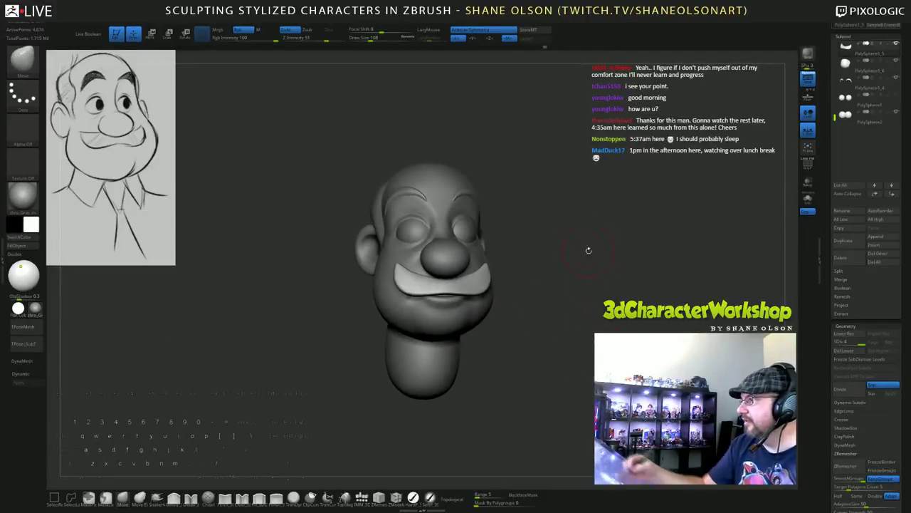
pyautogui.keyDown('alt'); pyautogui.moveTo(588, 250); pyautogui.dragTo(585, 278); pyautogui.keyUp('alt')
pyautogui.keyDown('alt'); pyautogui.moveTo(595, 321); pyautogui.dragTo(591, 319); pyautogui.keyUp('alt')
pyautogui.moveTo(590, 319)
pyautogui.mouseDown(button='right')
pyautogui.moveTo(585, 313)
pyautogui.moveTo(581, 326)
pyautogui.mouseUp(button='right')
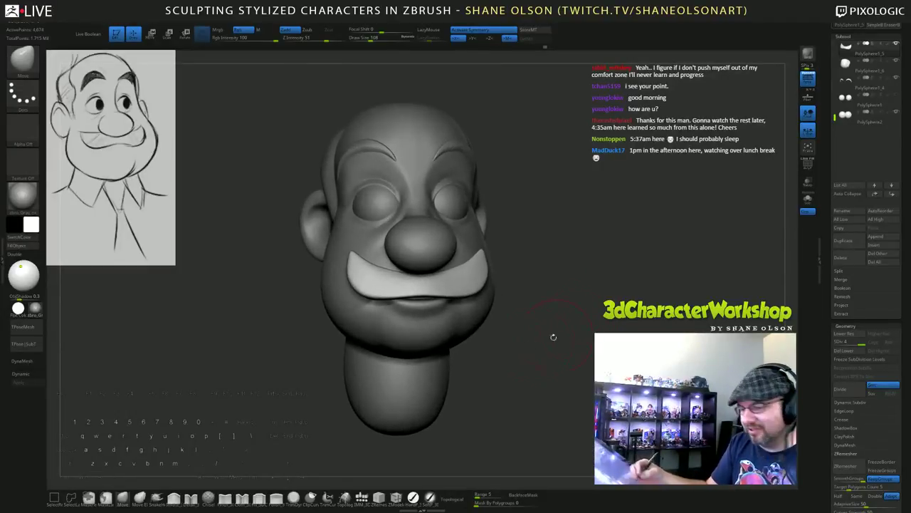
pyautogui.moveTo(578, 313)
pyautogui.mouseDown()
pyautogui.moveTo(567, 300)
pyautogui.moveTo(560, 321)
pyautogui.mouseUp()
pyautogui.press('s')
pyautogui.moveTo(559, 320); pyautogui.dragTo(564, 331, button='right')
pyautogui.press('s')
pyautogui.moveTo(467, 274); pyautogui.dragTo(463, 274)
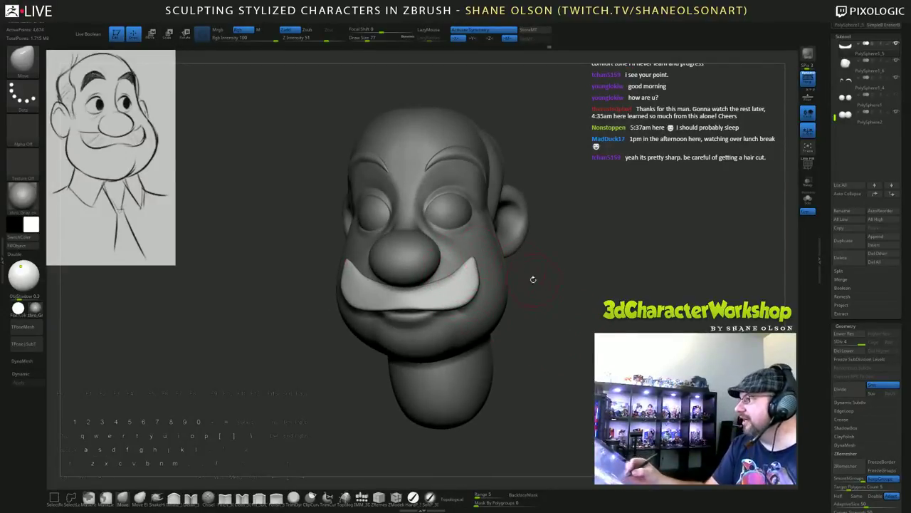
# Refine the mustache's lower outer lobes in front view with the Move brush at draw size 112.
pyautogui.keyDown('alt'); pyautogui.moveTo(533, 279); pyautogui.dragTo(551, 294); pyautogui.keyUp('alt')
pyautogui.press('s')
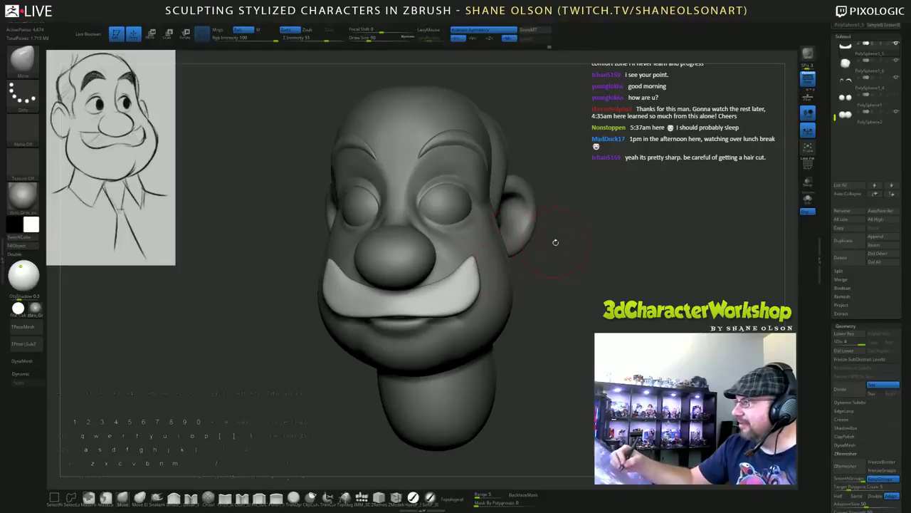
pyautogui.moveTo(556, 242); pyautogui.dragTo(442, 271, button='right')
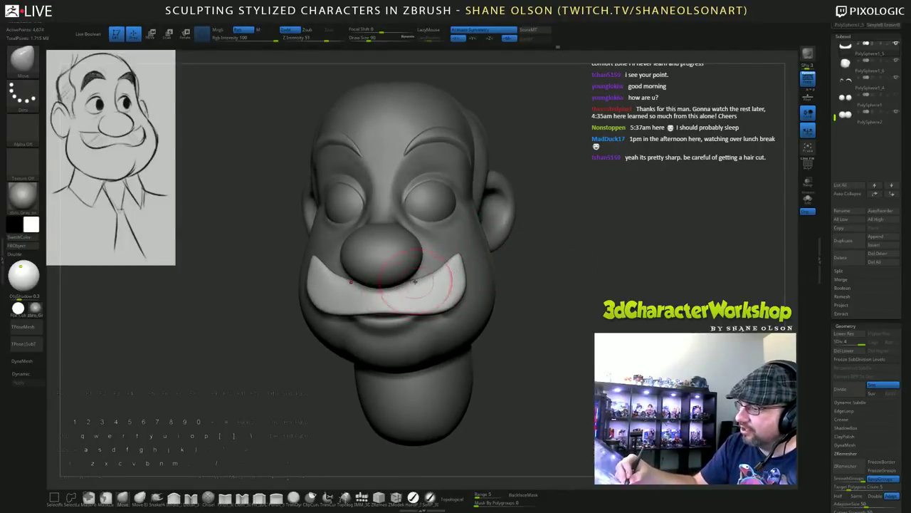
pyautogui.press('s')
pyautogui.moveTo(536, 323); pyautogui.dragTo(546, 317)
pyautogui.moveTo(442, 306); pyautogui.dragTo(449, 300)
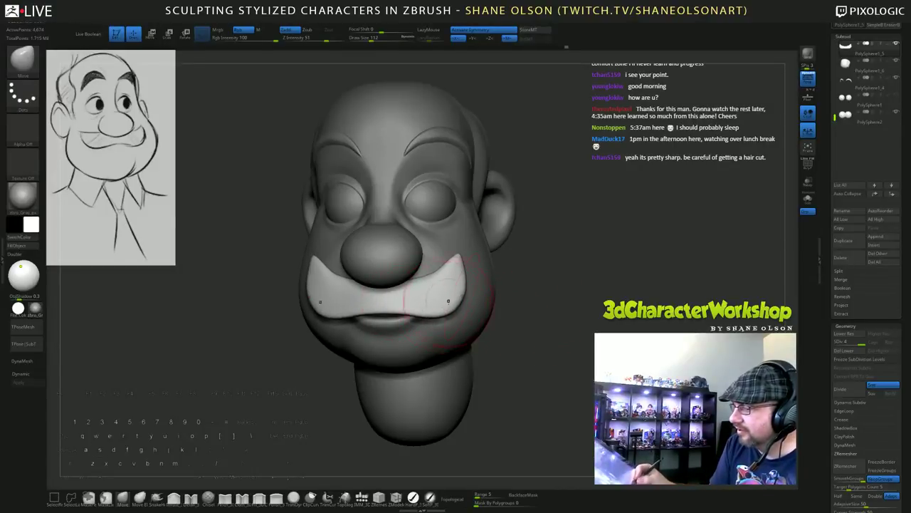
# Divide the mustache to subdivision level 5 and refine its upper edge near the tips with the Move brush at draw size 54.
pyautogui.moveTo(558, 339)
pyautogui.mouseDown()
pyautogui.moveTo(590, 345)
pyautogui.moveTo(489, 377)
pyautogui.mouseUp()
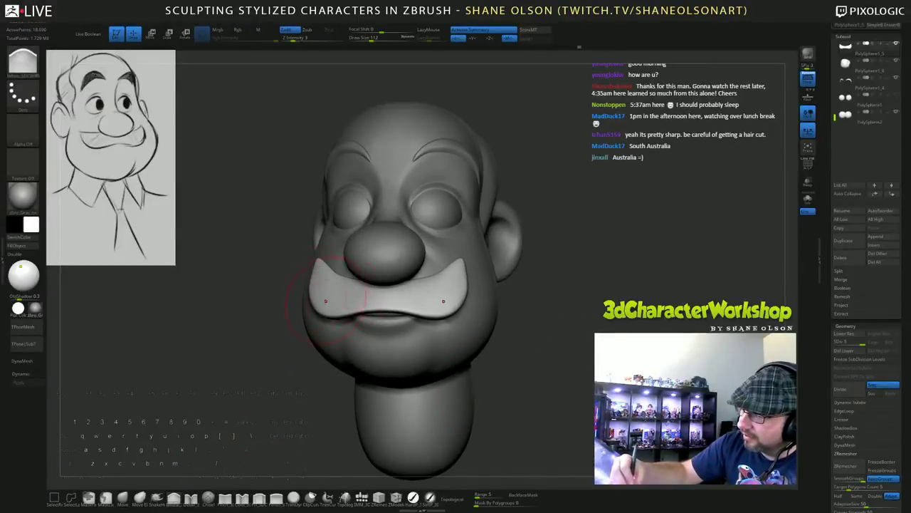
pyautogui.moveTo(533, 377)
pyautogui.mouseDown()
pyautogui.moveTo(570, 364)
pyautogui.moveTo(523, 364)
pyautogui.mouseUp()
pyautogui.press('s')
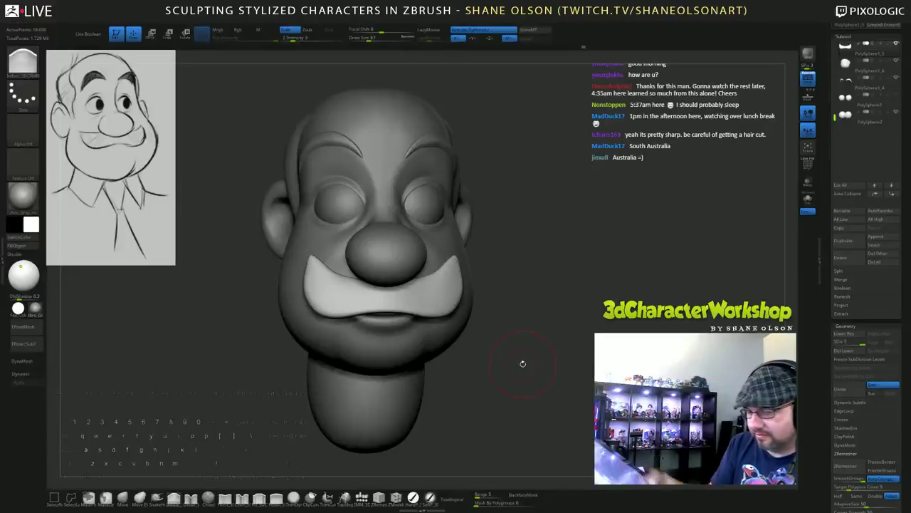
pyautogui.click(125, 497)
pyautogui.press('s')
pyautogui.moveTo(336, 250); pyautogui.dragTo(328, 252)
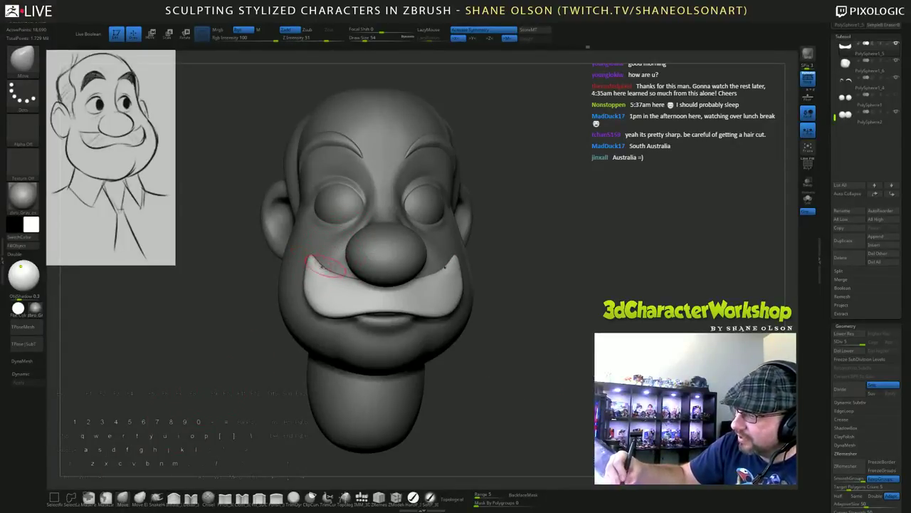
pyautogui.moveTo(569, 366)
pyautogui.mouseDown()
pyautogui.moveTo(556, 328)
pyautogui.moveTo(583, 354)
pyautogui.moveTo(566, 357)
pyautogui.moveTo(586, 367)
pyautogui.mouseUp()
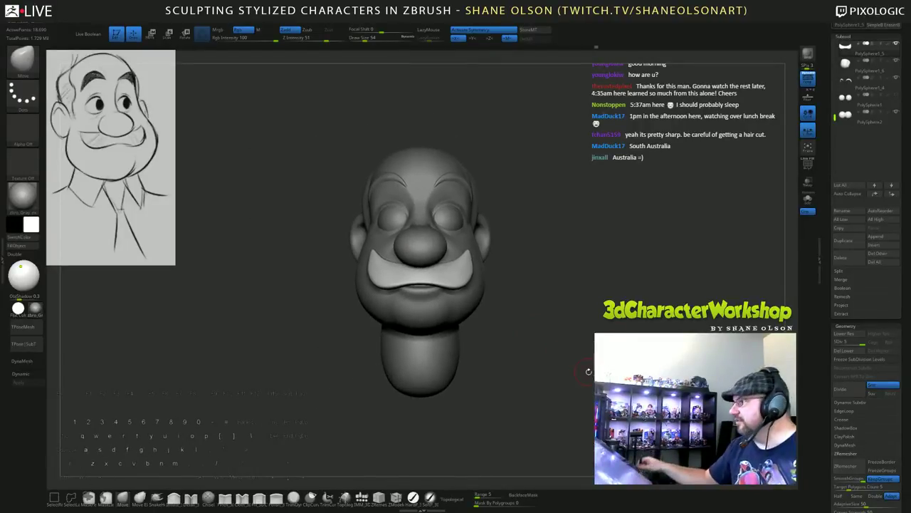
pyautogui.moveTo(575, 336)
pyautogui.keyDown('alt'); pyautogui.mouseDown()
pyautogui.moveTo(580, 297)
pyautogui.moveTo(569, 293)
pyautogui.moveTo(479, 313)
pyautogui.mouseUp(); pyautogui.keyUp('alt')
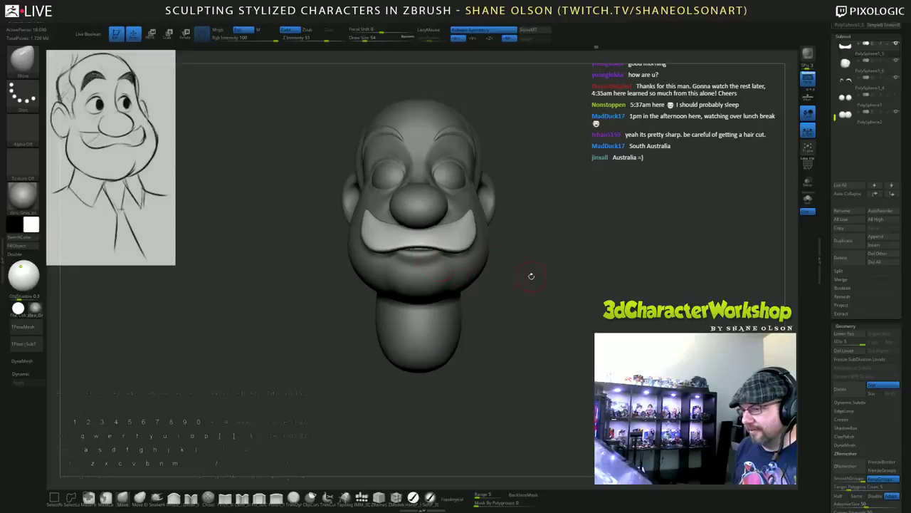
# Switch to the insert-mesh primitives brush and try to insert a QuadSphere on the mustache.
pyautogui.click(362, 494)
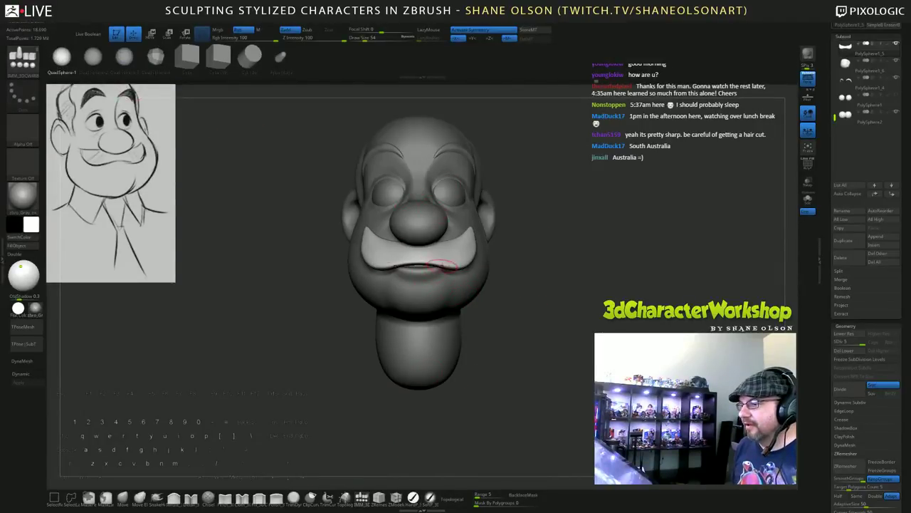
pyautogui.click(417, 259)
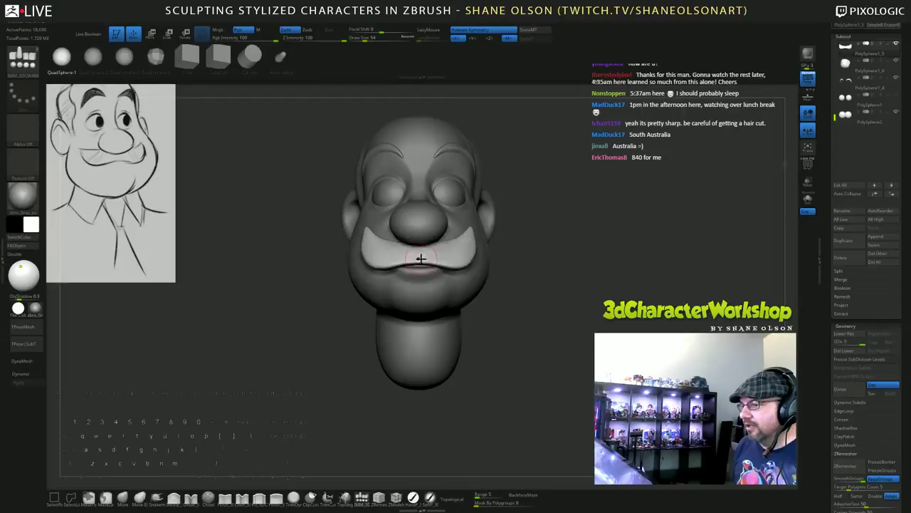
pyautogui.click(422, 258)
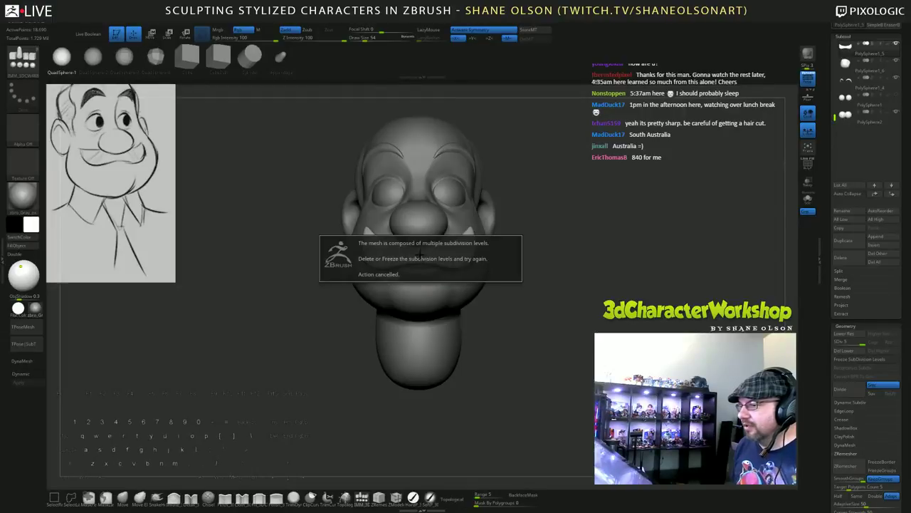
# Make the head the active subtool and save the tool over the existing LuigiHead2 file.
pyautogui.keyDown('alt'); pyautogui.click(393, 363); pyautogui.keyUp('alt')
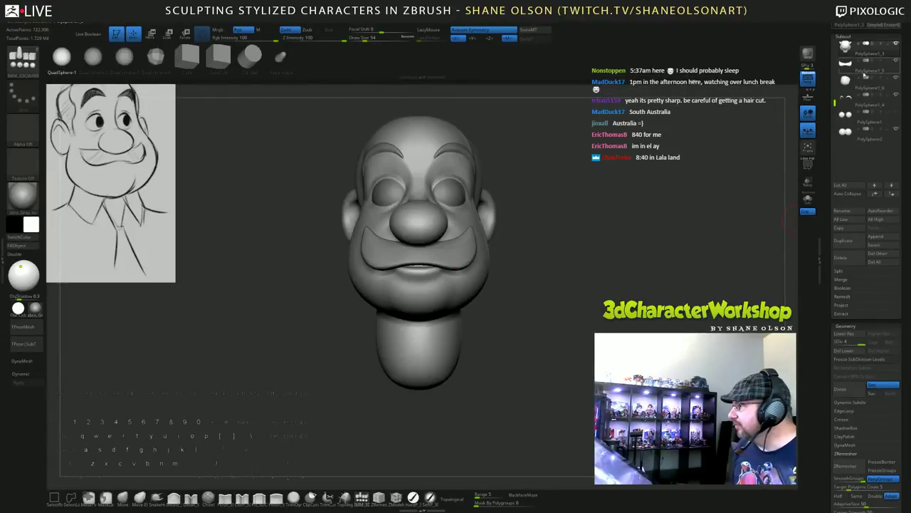
pyautogui.moveTo(835, 102); pyautogui.dragTo(833, 125)
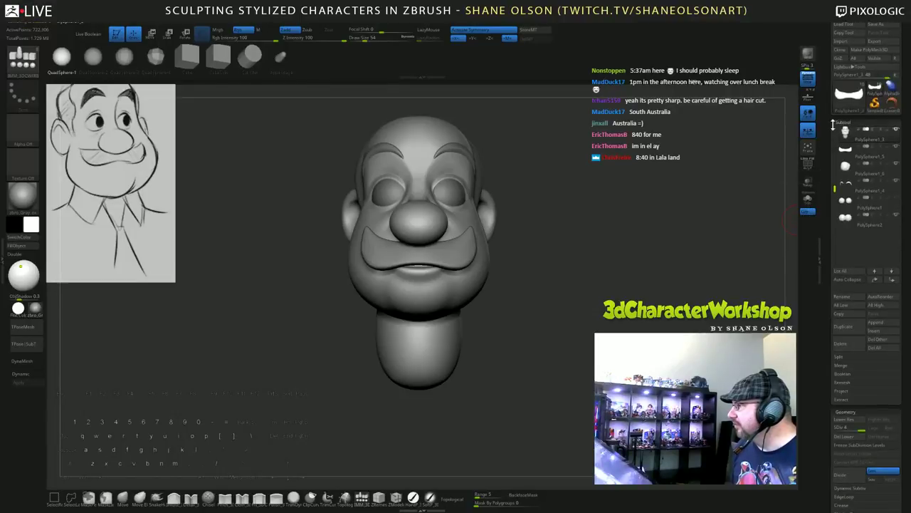
pyautogui.click(881, 24)
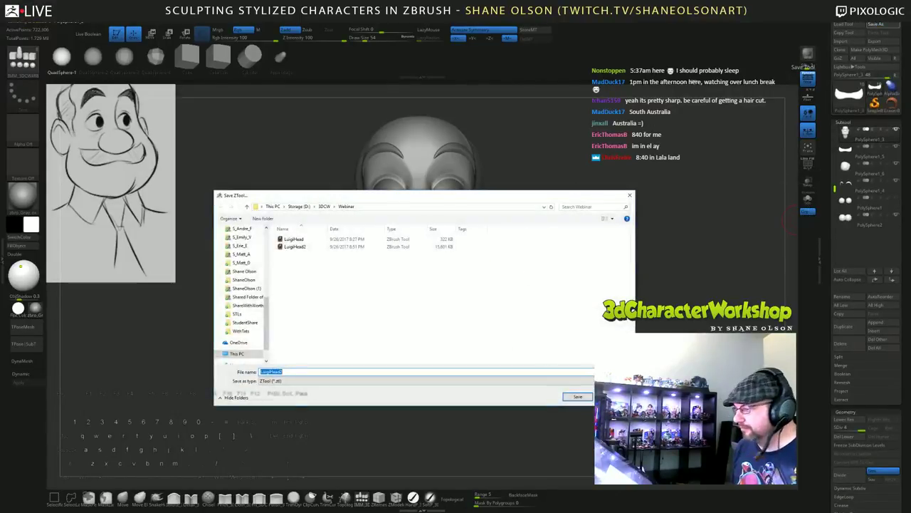
pyautogui.press('Return')
pyautogui.click(477, 262)
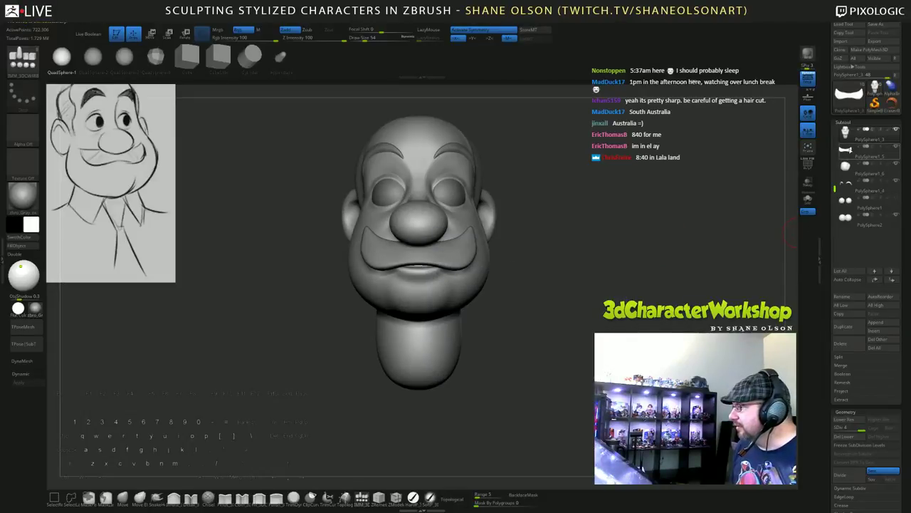
# Duplicate the head subtool, delete its lower subdivision levels and insert a large QuadSphere centred on the neck.
pyautogui.click(843, 326)
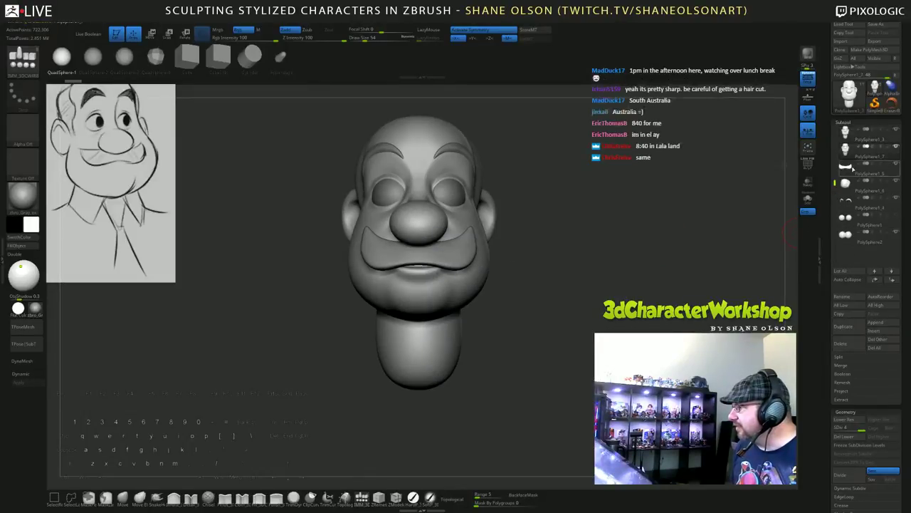
pyautogui.click(845, 437)
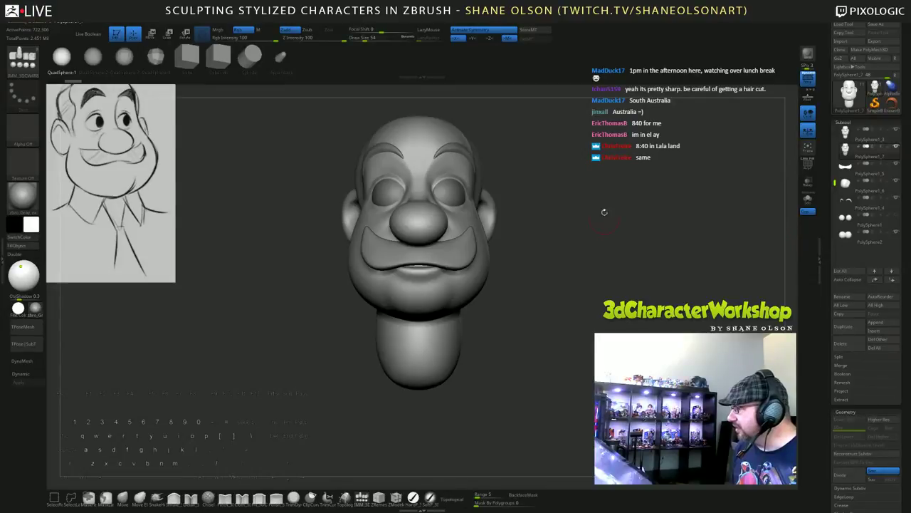
pyautogui.moveTo(419, 338); pyautogui.dragTo(425, 414)
# Move the inserted sphere back and down beneath the neck in side view.
pyautogui.moveTo(680, 246); pyautogui.dragTo(588, 242)
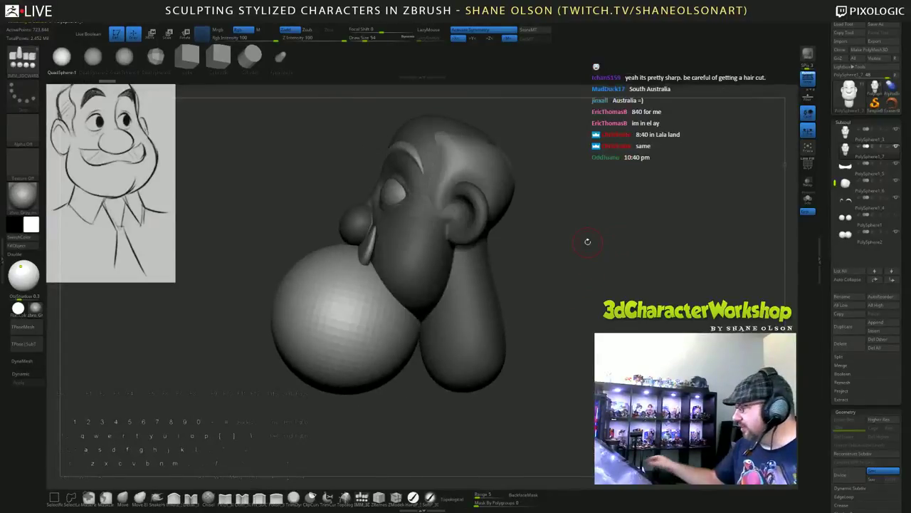
pyautogui.press('w')
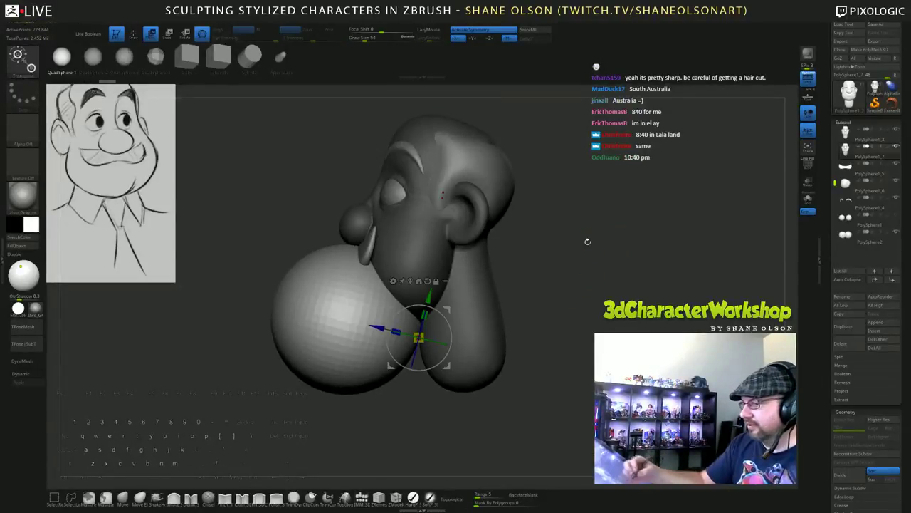
pyautogui.moveTo(418, 337); pyautogui.dragTo(567, 362)
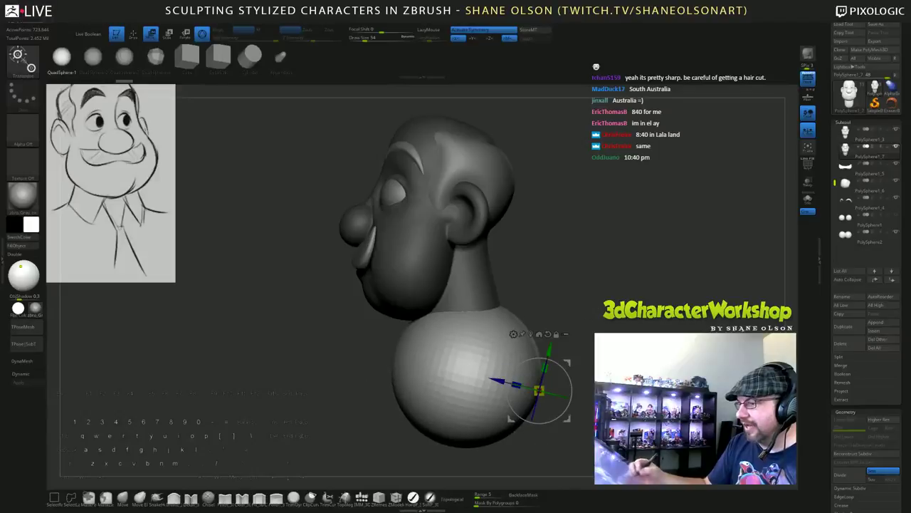
# Stretch the sphere sideways to shoulder width and reposition it under the neck as a torso base.
pyautogui.moveTo(580, 299); pyautogui.dragTo(595, 247)
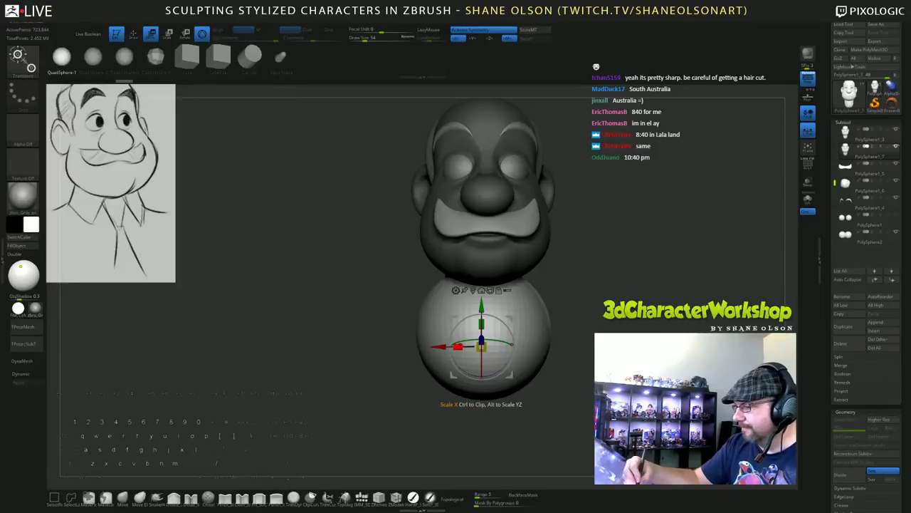
pyautogui.moveTo(458, 347)
pyautogui.mouseDown()
pyautogui.moveTo(418, 335)
pyautogui.moveTo(449, 346)
pyautogui.mouseUp()
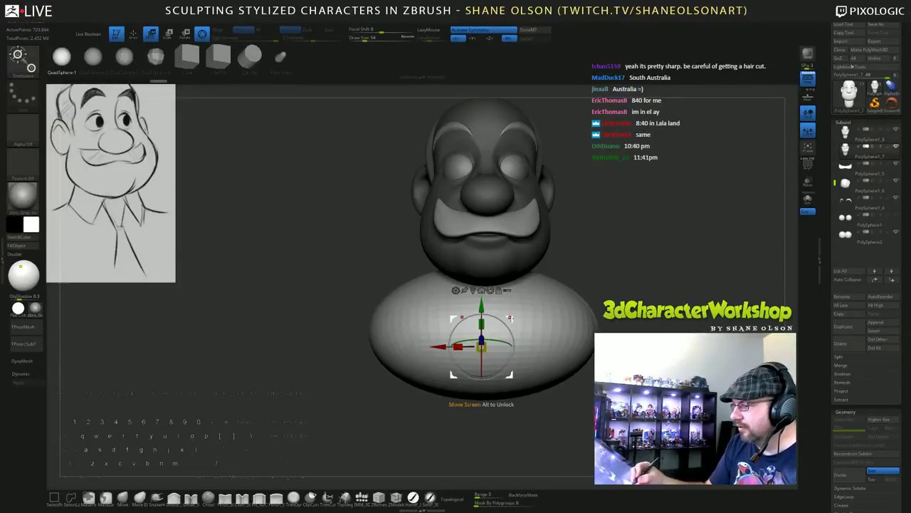
pyautogui.moveTo(510, 319); pyautogui.dragTo(511, 331)
pyautogui.moveTo(533, 349); pyautogui.dragTo(619, 352, button='right')
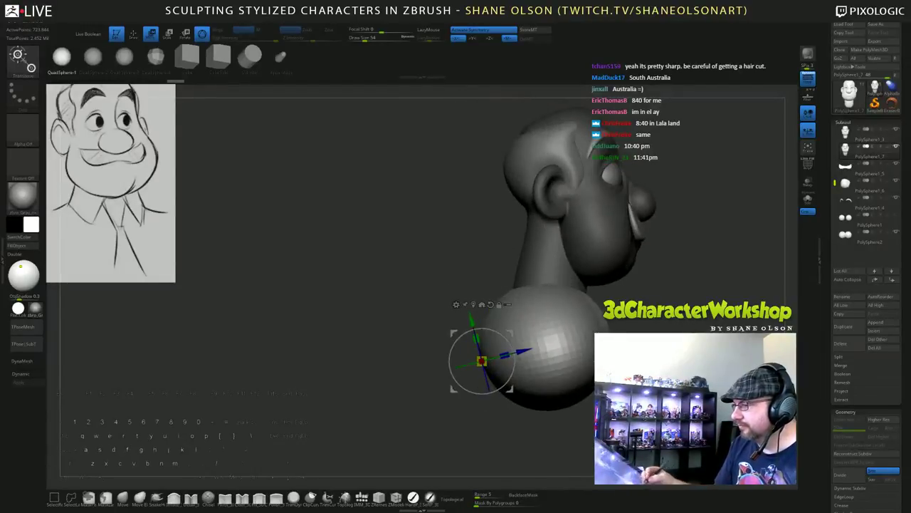
pyautogui.keyDown('alt'); pyautogui.moveTo(541, 351); pyautogui.dragTo(482, 357, button='right'); pyautogui.keyUp('alt')
pyautogui.moveTo(447, 362)
pyautogui.mouseDown()
pyautogui.moveTo(454, 365)
pyautogui.moveTo(454, 353)
pyautogui.mouseUp()
pyautogui.press('q')
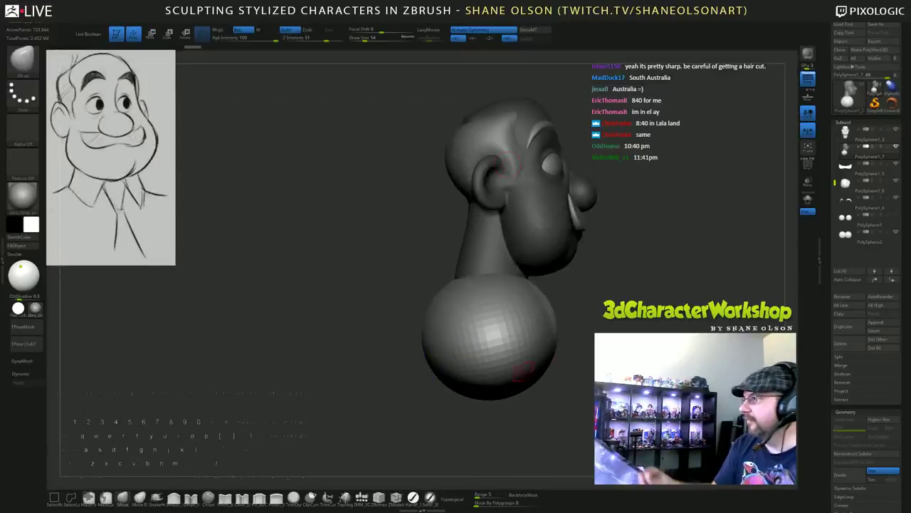
# Pull the torso's lower corners and bottom centre downward with the Move brush at draw size 365.
pyautogui.press('s')
pyautogui.moveTo(512, 171); pyautogui.dragTo(529, 171)
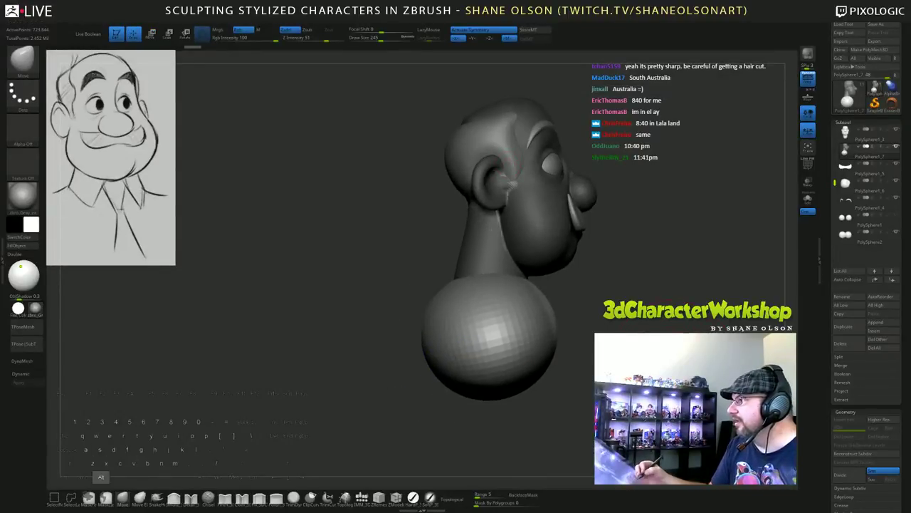
pyautogui.moveTo(546, 208)
pyautogui.keyDown('alt'); pyautogui.mouseDown(button='right')
pyautogui.moveTo(518, 231)
pyautogui.moveTo(438, 256)
pyautogui.mouseUp(button='right'); pyautogui.keyUp('alt')
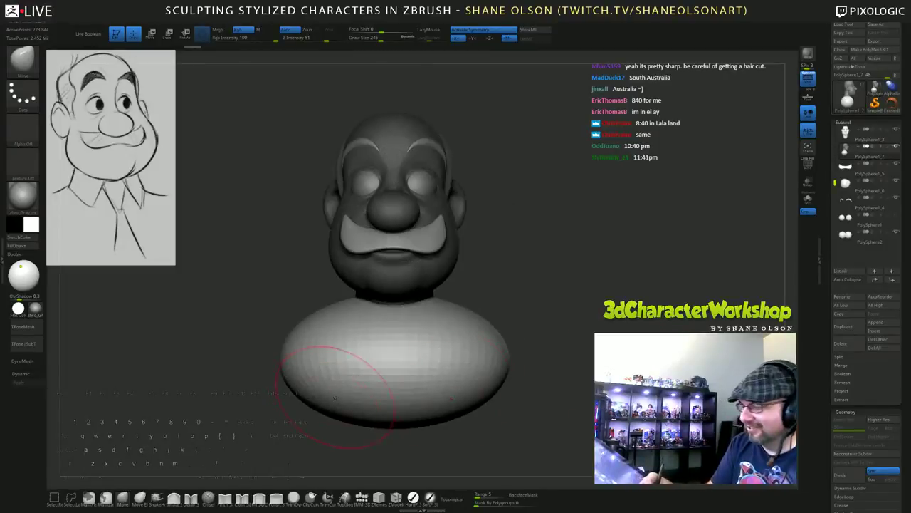
pyautogui.press('s')
pyautogui.moveTo(335, 396)
pyautogui.mouseDown()
pyautogui.moveTo(344, 396)
pyautogui.moveTo(295, 416)
pyautogui.moveTo(328, 417)
pyautogui.mouseUp()
pyautogui.keyDown('alt'); pyautogui.moveTo(600, 373); pyautogui.dragTo(638, 368); pyautogui.keyUp('alt')
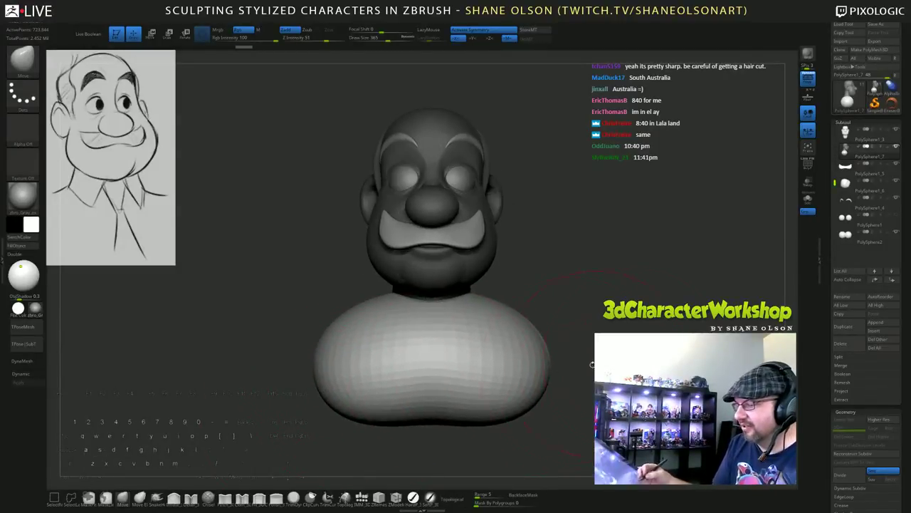
pyautogui.moveTo(431, 373); pyautogui.dragTo(432, 384)
# Slope the tops of the shoulders downward with the Move brush at draw size 408, checking side and front views.
pyautogui.press('s')
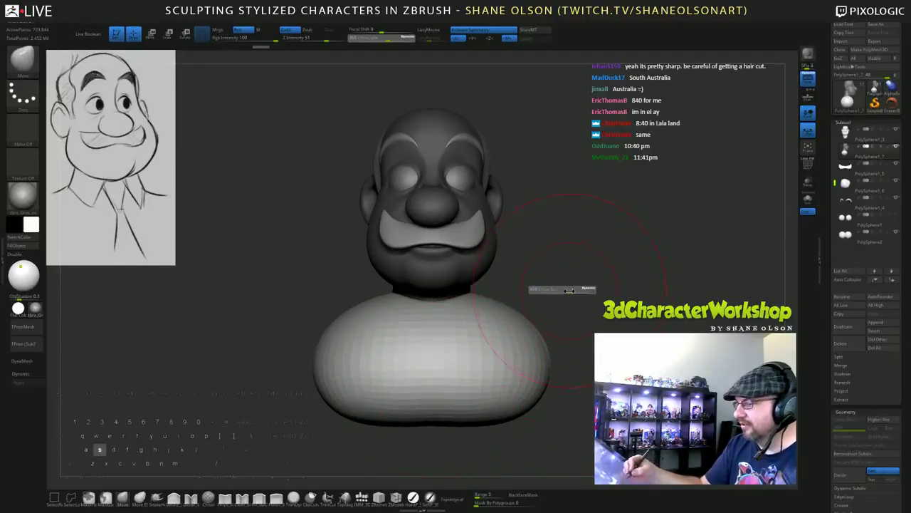
pyautogui.moveTo(568, 289); pyautogui.dragTo(572, 289)
pyautogui.moveTo(500, 308); pyautogui.dragTo(491, 322)
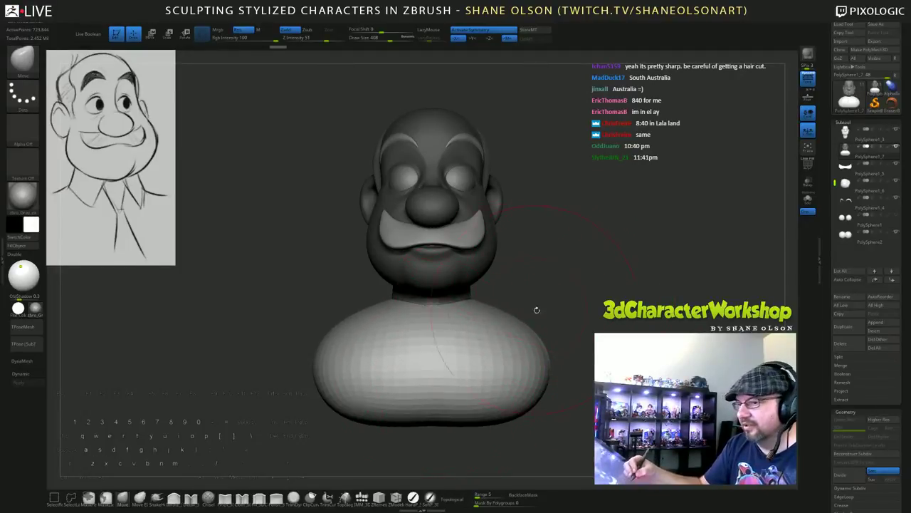
pyautogui.moveTo(566, 314); pyautogui.dragTo(464, 320)
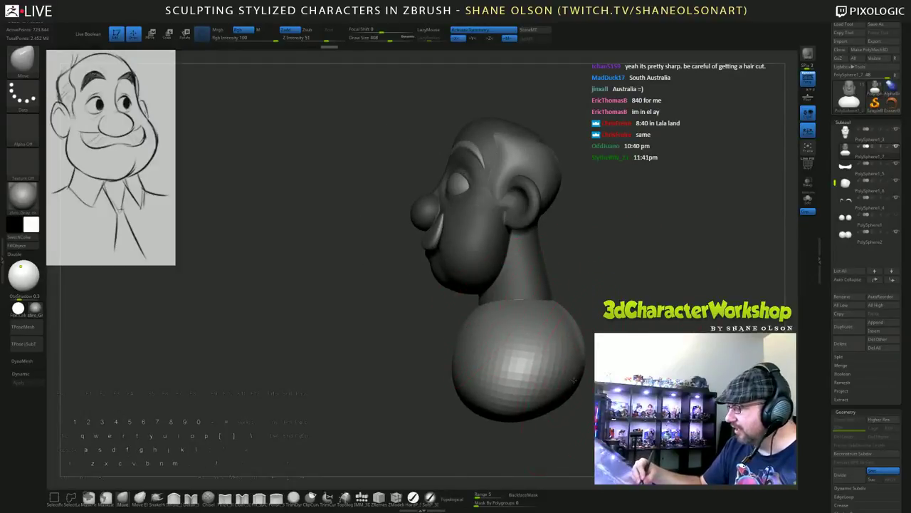
pyautogui.moveTo(566, 335)
pyautogui.mouseDown()
pyautogui.moveTo(602, 356)
pyautogui.moveTo(555, 349)
pyautogui.moveTo(548, 336)
pyautogui.moveTo(574, 321)
pyautogui.mouseUp()
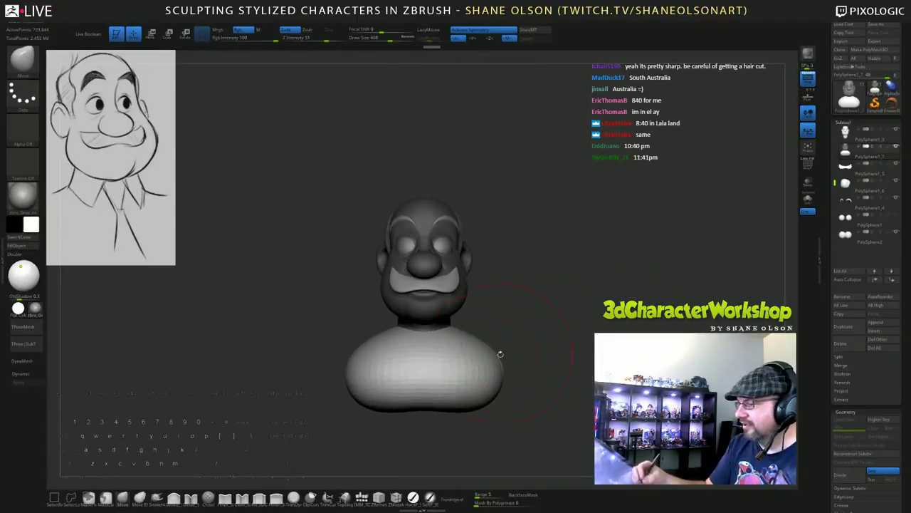
# Isolate the torso in the duplicated subtool and delete the hidden head geometry.
pyautogui.keyDown('ctrl'); pyautogui.keyDown('shift'); pyautogui.click(483, 366); pyautogui.keyUp('shift'); pyautogui.keyUp('ctrl')
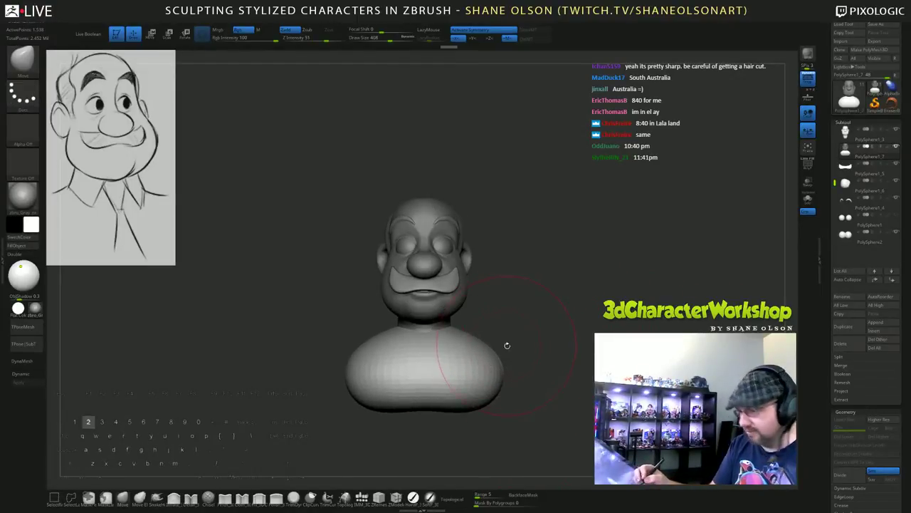
pyautogui.press('2')
pyautogui.click(495, 168)
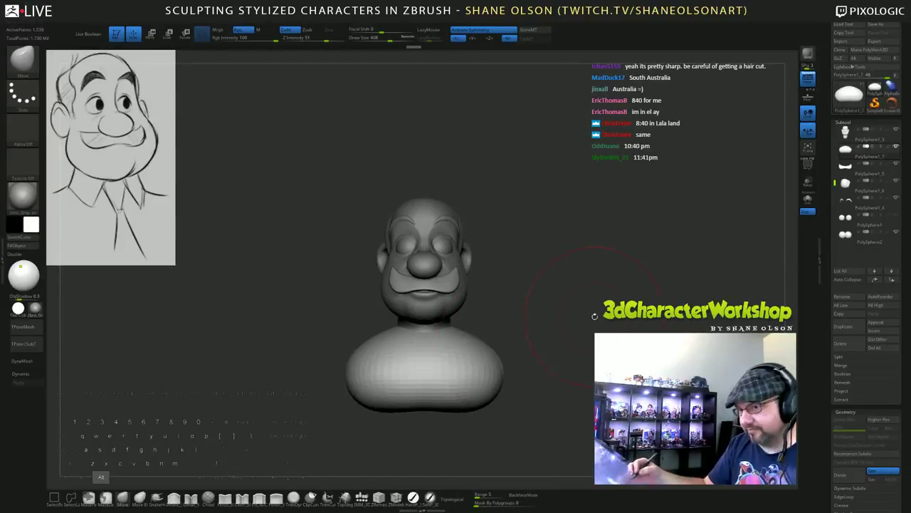
# Refine the torso's shoulder and back profile with the Move brush at draw size 257, checking side and front views.
pyautogui.moveTo(594, 316)
pyautogui.mouseDown()
pyautogui.moveTo(513, 314)
pyautogui.moveTo(563, 318)
pyautogui.moveTo(514, 305)
pyautogui.moveTo(528, 322)
pyautogui.moveTo(499, 297)
pyautogui.mouseUp()
pyautogui.press('s')
pyautogui.click(531, 305)
pyautogui.moveTo(430, 297); pyautogui.dragTo(506, 296)
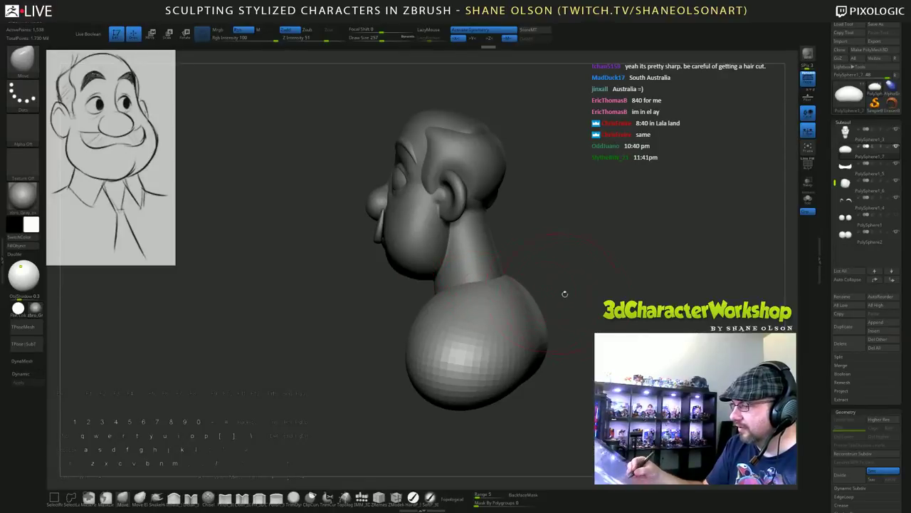
pyautogui.moveTo(565, 293); pyautogui.dragTo(479, 287)
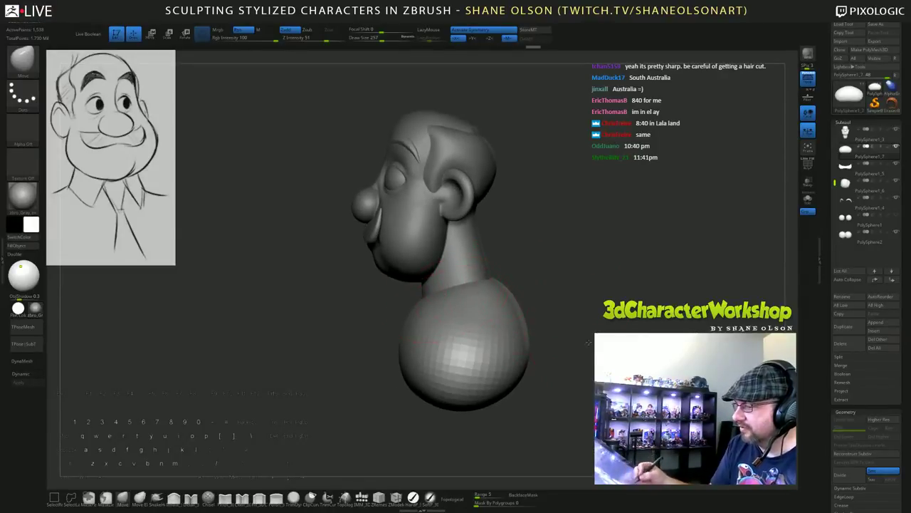
pyautogui.moveTo(588, 343)
pyautogui.keyDown('shift'); pyautogui.mouseDown()
pyautogui.moveTo(596, 331)
pyautogui.moveTo(563, 326)
pyautogui.mouseUp(); pyautogui.keyUp('shift')
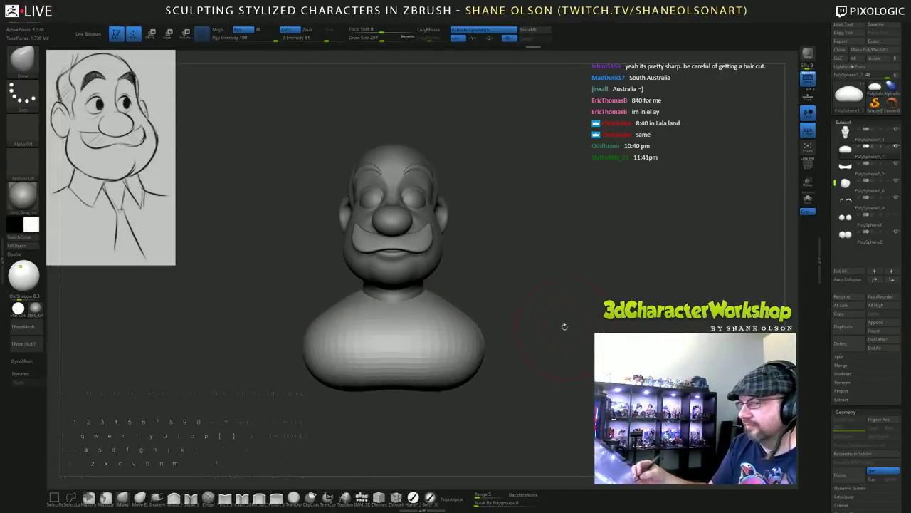
pyautogui.keyDown('alt'); pyautogui.moveTo(545, 296); pyautogui.dragTo(566, 304); pyautogui.keyUp('alt')
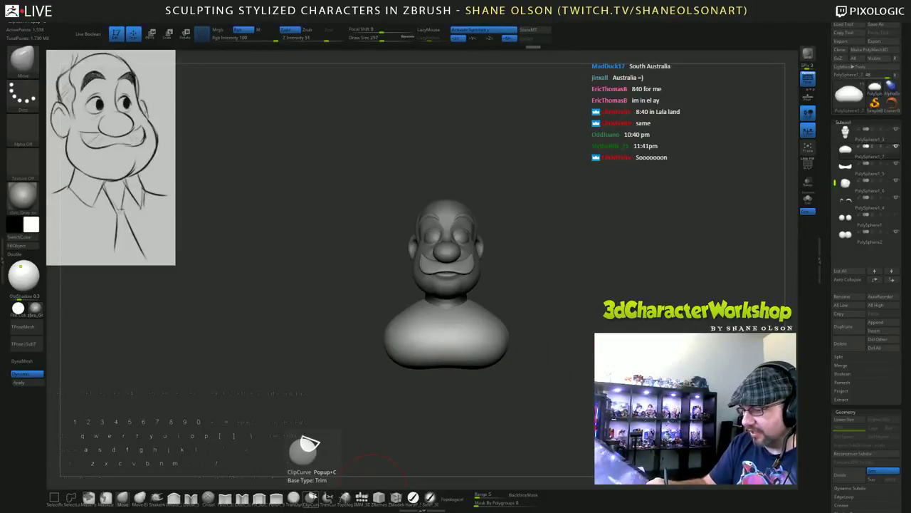
# Cut off the torso's rounded underside with the ClipCurve brush, undoing the first cut and repeating it.
pyautogui.click(311, 499)
pyautogui.keyDown('ctrl'); pyautogui.keyDown('shift'); pyautogui.moveTo(568, 356); pyautogui.dragTo(326, 337); pyautogui.keyUp('shift'); pyautogui.keyUp('ctrl')
pyautogui.press('space')
pyautogui.moveTo(274, 327); pyautogui.dragTo(206, 325)
pyautogui.hotkey('ctrl', 'z')
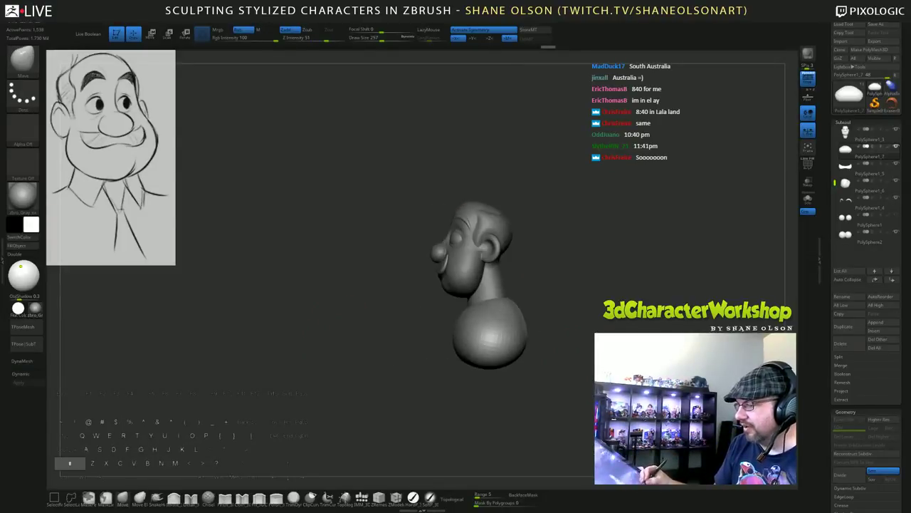
pyautogui.keyDown('ctrl'); pyautogui.keyDown('shift'); pyautogui.moveTo(571, 318); pyautogui.dragTo(387, 367); pyautogui.keyUp('shift'); pyautogui.keyUp('ctrl')
pyautogui.moveTo(590, 376); pyautogui.dragTo(547, 361)
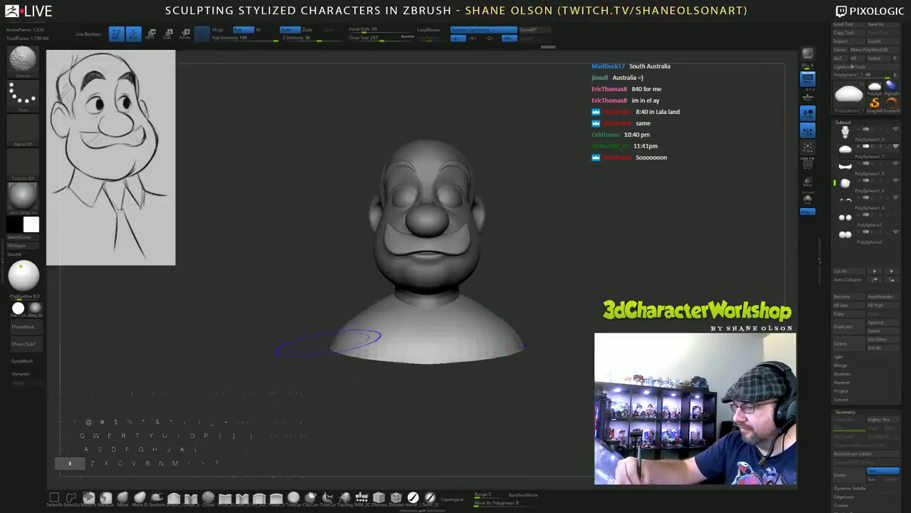
# Smooth the torso's surface along the clipped lower edge and turn on its dynamic subdivision preview.
pyautogui.keyDown('shift'); pyautogui.moveTo(330, 341); pyautogui.dragTo(384, 351); pyautogui.keyUp('shift')
pyautogui.moveTo(595, 376); pyautogui.dragTo(555, 388)
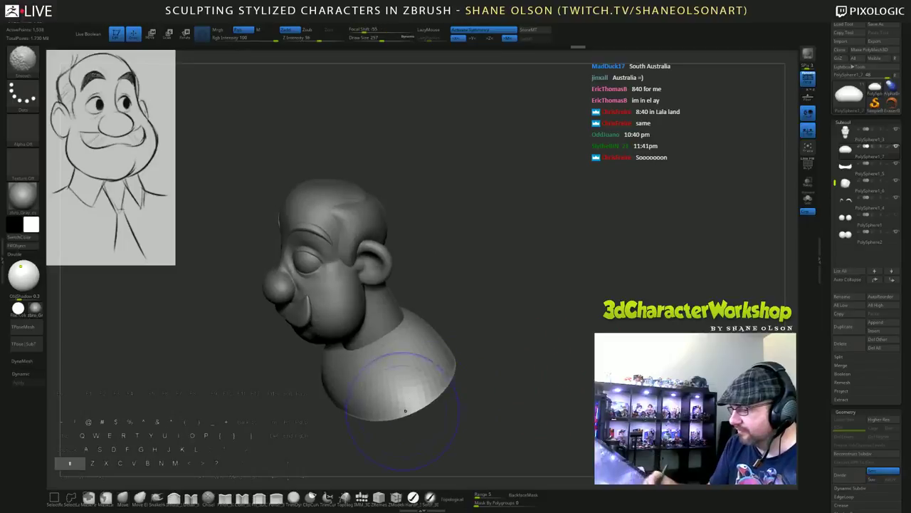
pyautogui.keyDown('shift'); pyautogui.moveTo(405, 411); pyautogui.dragTo(426, 383); pyautogui.keyUp('shift')
pyautogui.moveTo(552, 388); pyautogui.dragTo(481, 407)
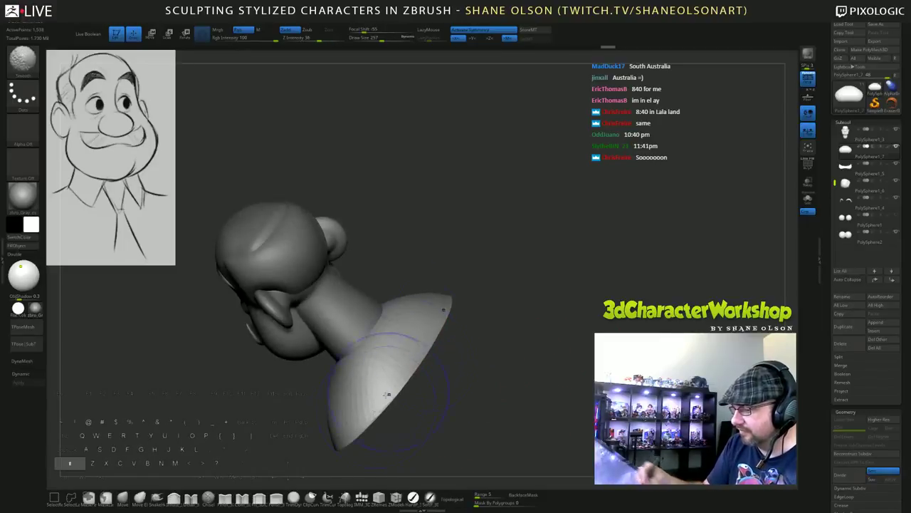
pyautogui.moveTo(515, 372)
pyautogui.mouseDown()
pyautogui.moveTo(555, 368)
pyautogui.moveTo(606, 318)
pyautogui.mouseUp()
pyautogui.press('d')
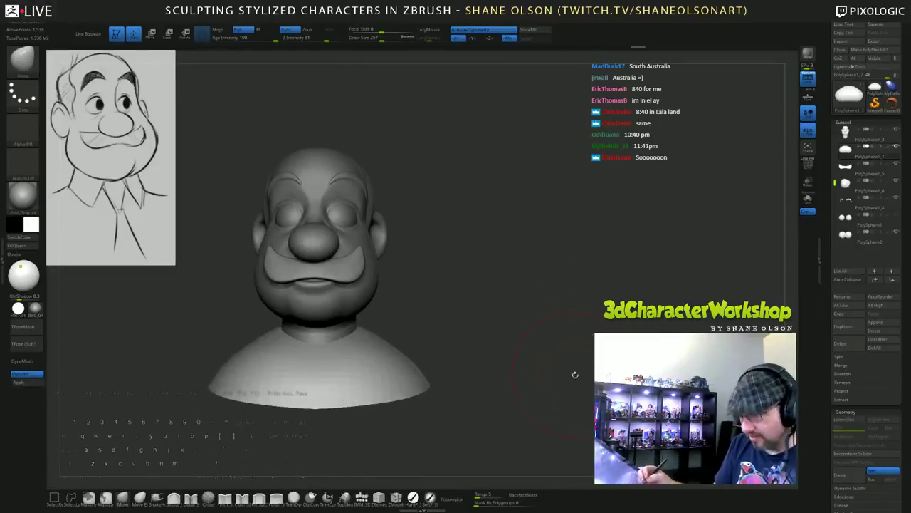
pyautogui.keyDown('alt'); pyautogui.moveTo(566, 369); pyautogui.dragTo(626, 336); pyautogui.keyUp('alt')
pyautogui.keyDown('alt'); pyautogui.moveTo(571, 405); pyautogui.dragTo(604, 368); pyautogui.keyUp('alt')
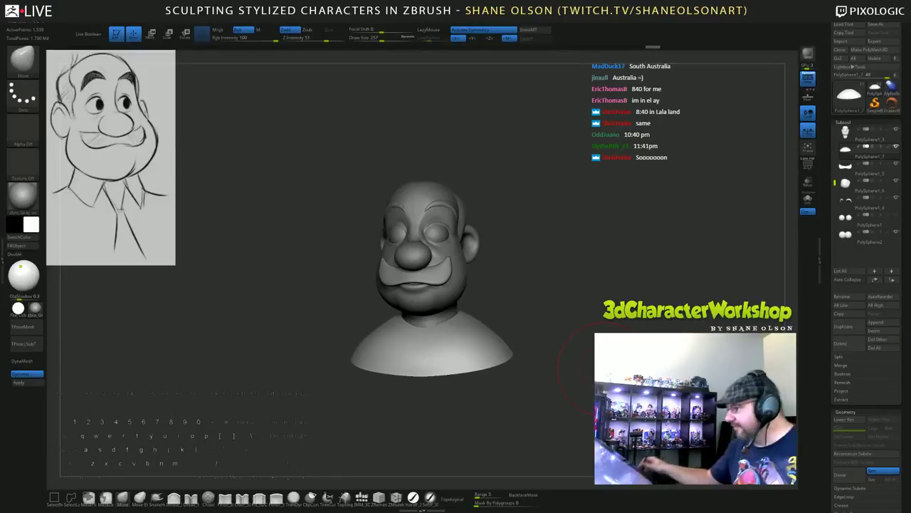
pyautogui.moveTo(549, 343); pyautogui.dragTo(529, 245)
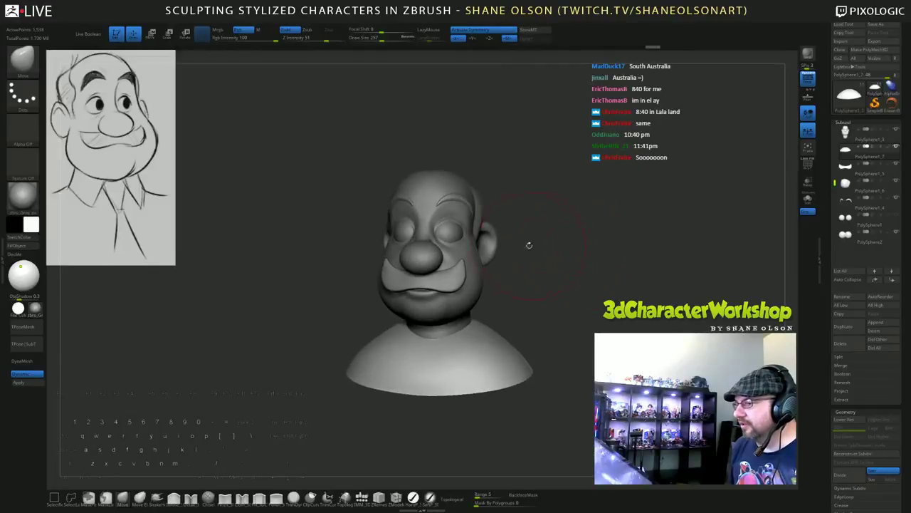
# Make the head the active subtool and set the draw size to 167.
pyautogui.keyDown('alt'); pyautogui.click(446, 193); pyautogui.keyUp('alt')
pyautogui.moveTo(575, 208); pyautogui.dragTo(604, 240)
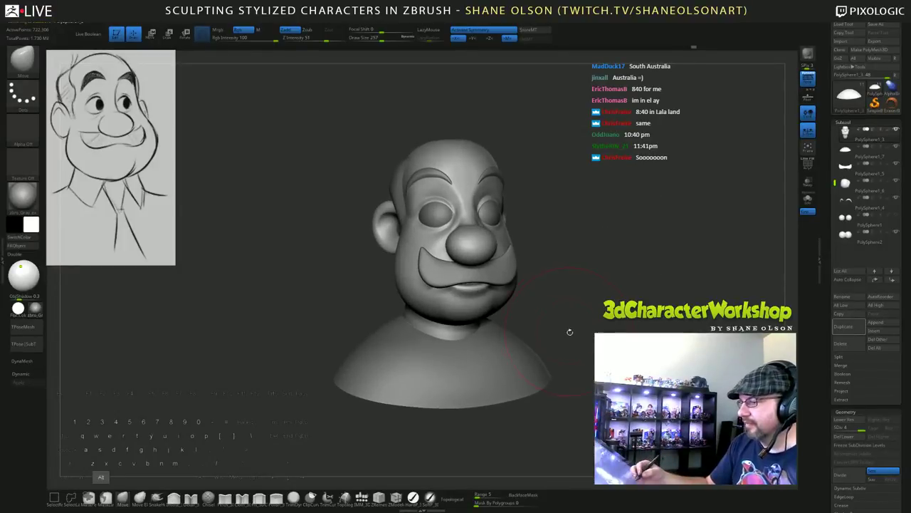
pyautogui.moveTo(570, 331)
pyautogui.keyDown('alt'); pyautogui.mouseDown()
pyautogui.moveTo(582, 292)
pyautogui.moveTo(568, 289)
pyautogui.mouseUp(); pyautogui.keyUp('alt')
pyautogui.press('s')
pyautogui.keyDown('alt'); pyautogui.moveTo(227, 299); pyautogui.dragTo(236, 307); pyautogui.keyUp('alt')
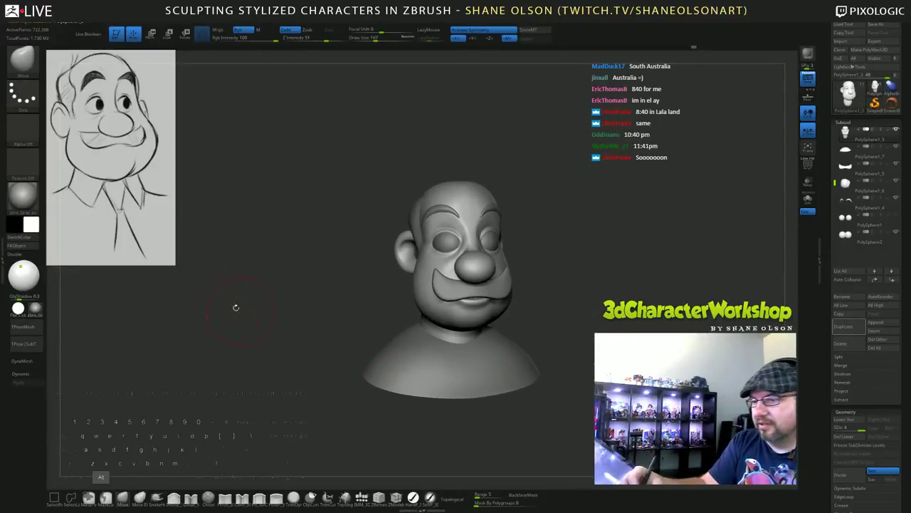
# Choose a light peach skin colour and fill the head subtool with it.
pyautogui.click(35, 226)
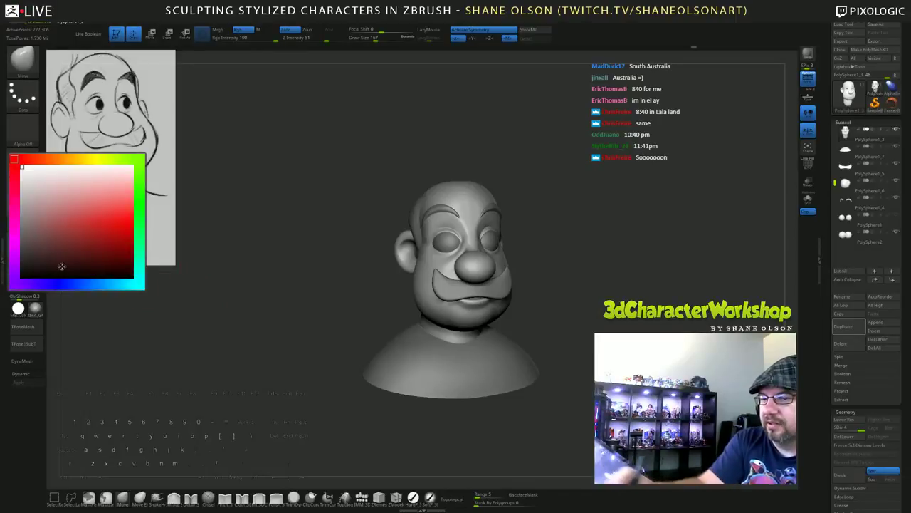
pyautogui.click(56, 161)
pyautogui.click(70, 191)
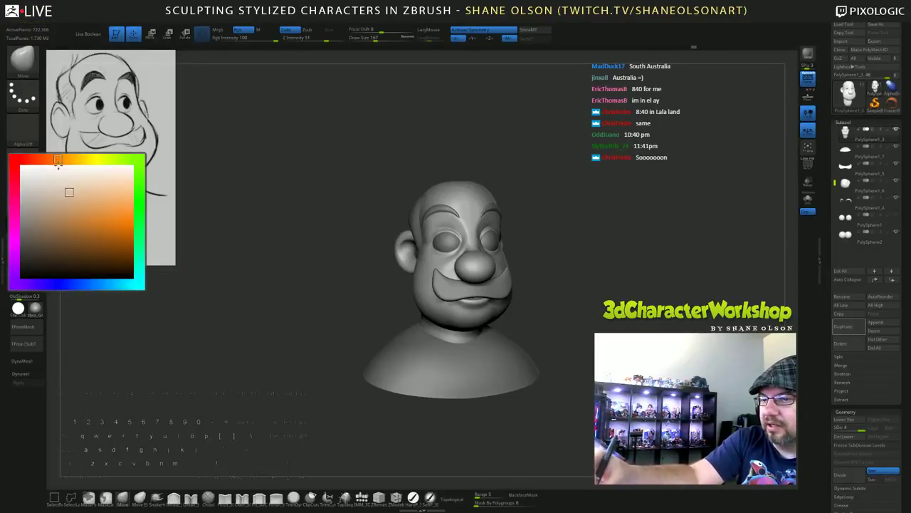
pyautogui.click(54, 159)
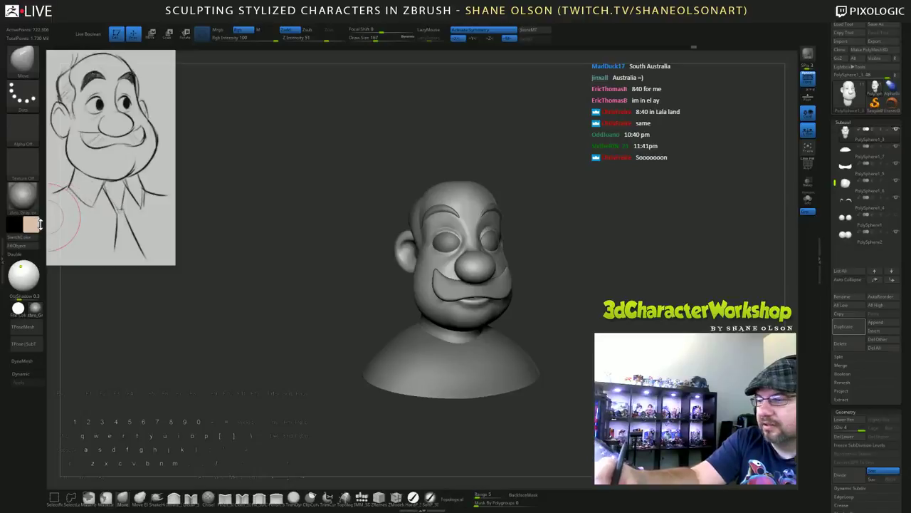
pyautogui.click(33, 225)
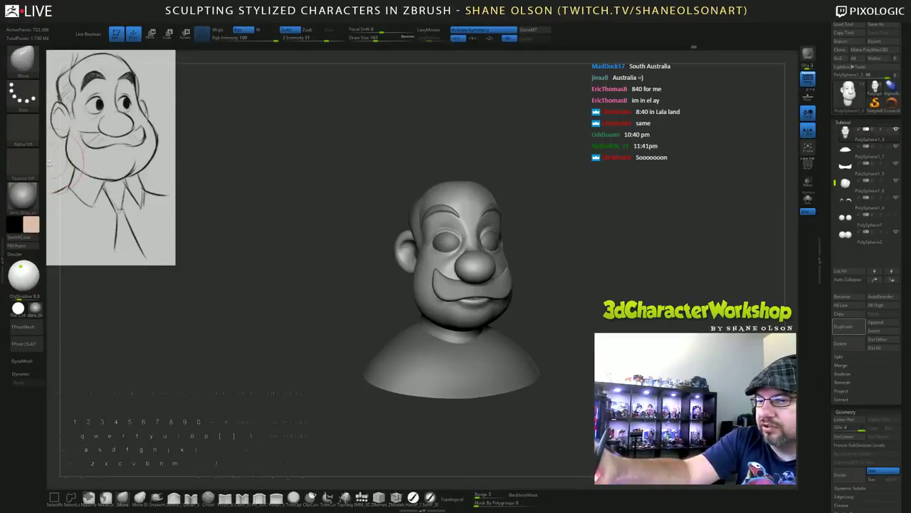
pyautogui.click(32, 222)
pyautogui.click(47, 157)
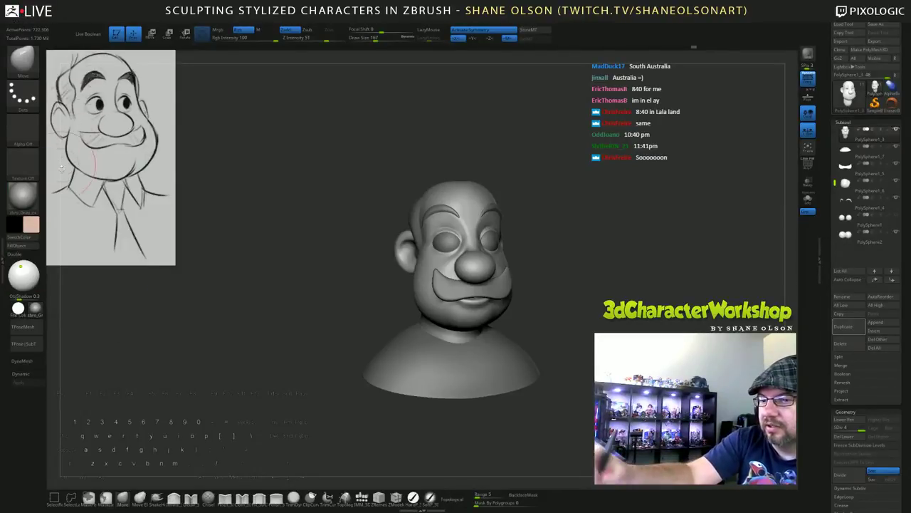
pyautogui.click(32, 246)
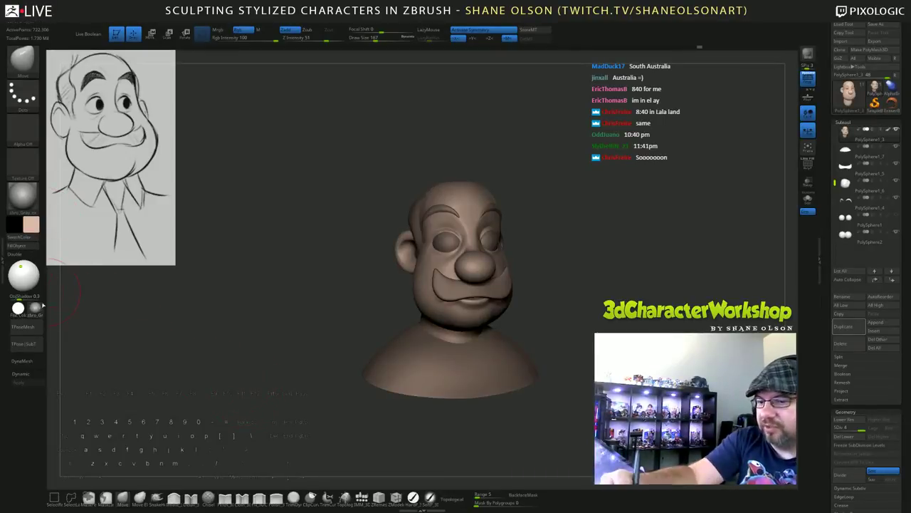
# Switch the model's material to SkinShade4.
pyautogui.click(34, 309)
pyautogui.click(239, 317)
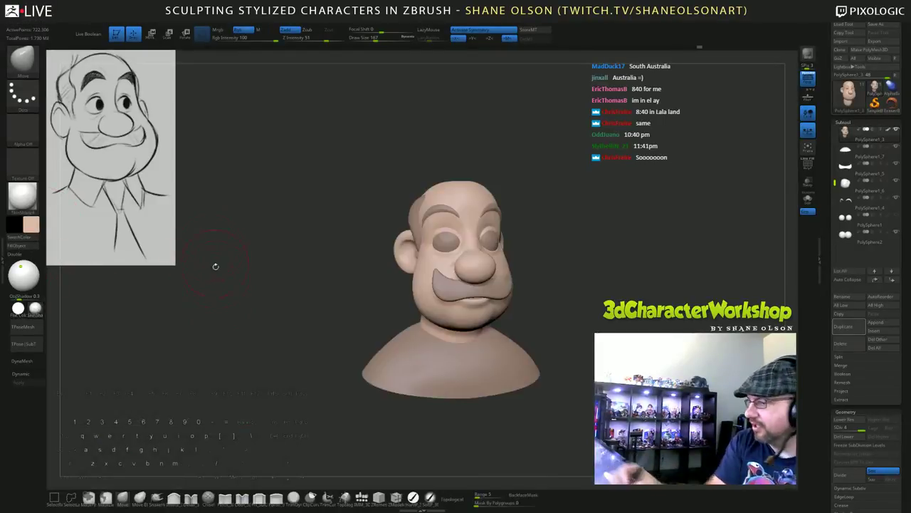
pyautogui.moveTo(225, 349)
pyautogui.mouseDown()
pyautogui.moveTo(221, 380)
pyautogui.moveTo(214, 370)
pyautogui.mouseUp()
# Choose a slightly darker, less saturated skin tone and refill the head subtool with it.
pyautogui.click(31, 223)
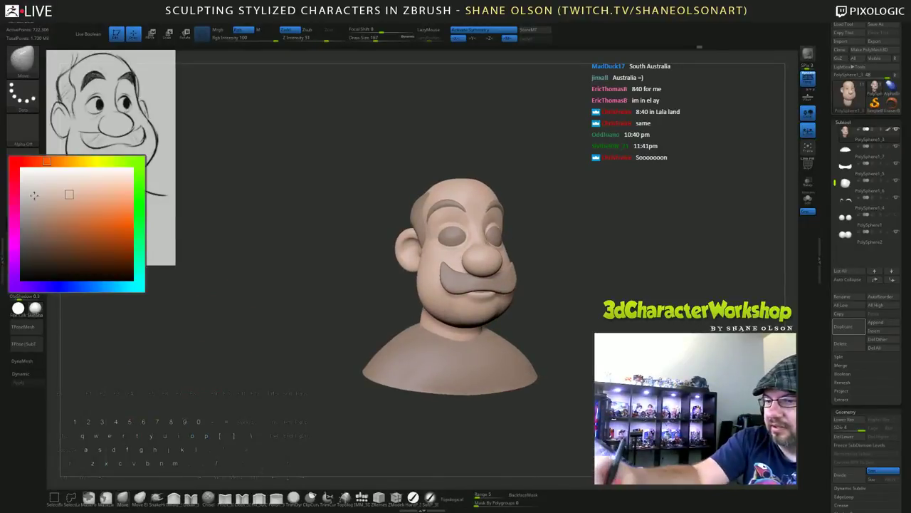
pyautogui.click(62, 200)
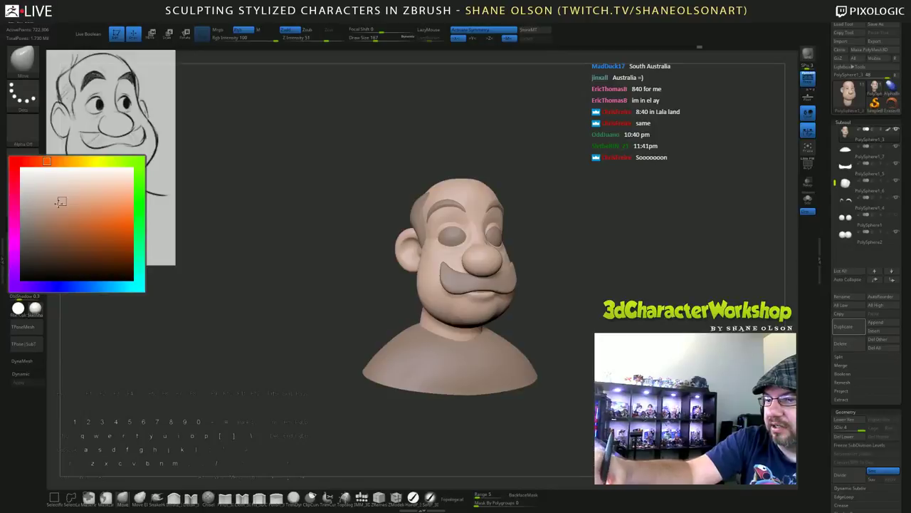
pyautogui.click(17, 245)
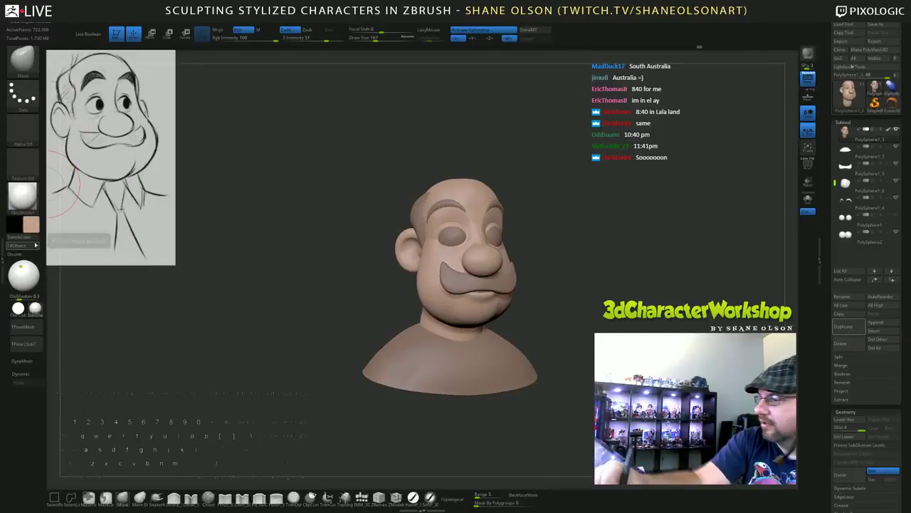
pyautogui.moveTo(287, 395)
pyautogui.mouseDown()
pyautogui.moveTo(313, 397)
pyautogui.moveTo(302, 399)
pyautogui.mouseUp()
pyautogui.moveTo(558, 356); pyautogui.dragTo(543, 356)
pyautogui.moveTo(607, 322)
pyautogui.keyDown('alt'); pyautogui.mouseDown()
pyautogui.moveTo(609, 338)
pyautogui.moveTo(637, 337)
pyautogui.moveTo(613, 331)
pyautogui.moveTo(632, 331)
pyautogui.moveTo(613, 326)
pyautogui.moveTo(628, 319)
pyautogui.moveTo(611, 321)
pyautogui.moveTo(629, 318)
pyautogui.mouseUp(); pyautogui.keyUp('alt')
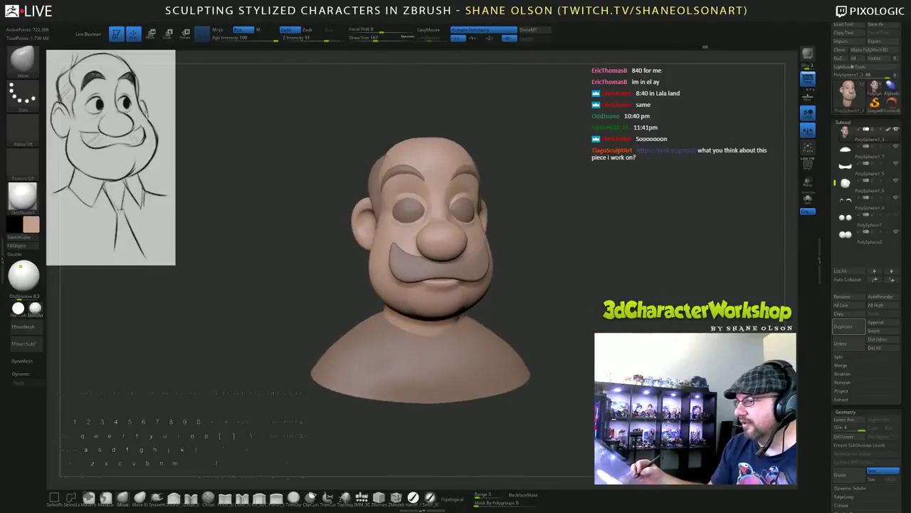
pyautogui.moveTo(611, 276); pyautogui.dragTo(613, 293)
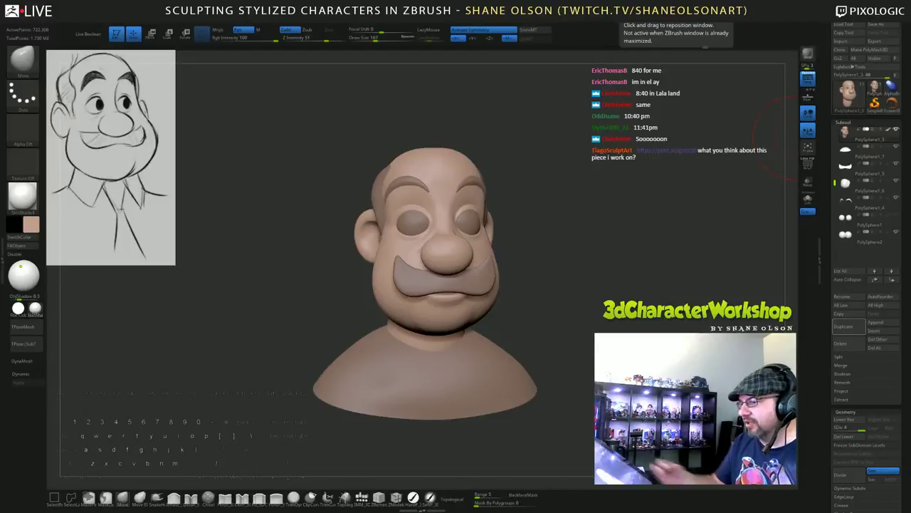
pyautogui.moveTo(588, 307)
pyautogui.mouseDown()
pyautogui.moveTo(604, 291)
pyautogui.moveTo(596, 291)
pyautogui.mouseUp()
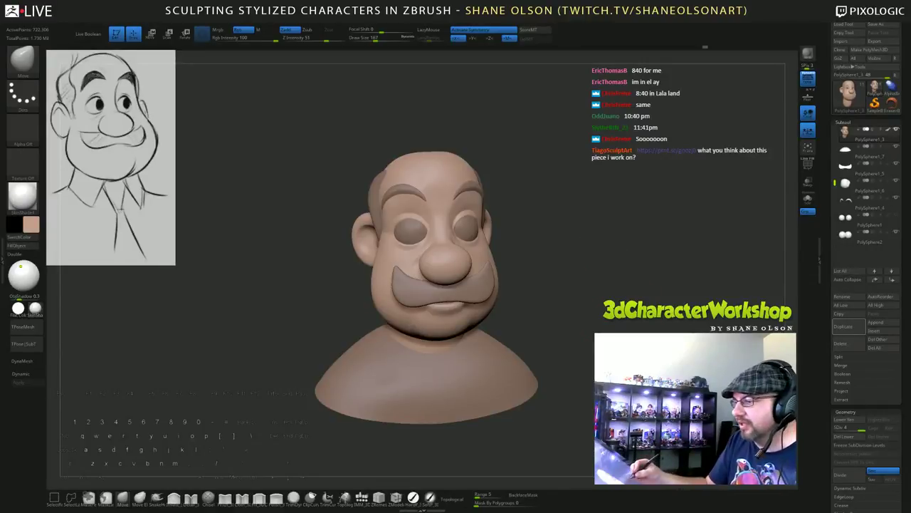
pyautogui.moveTo(641, 256)
pyautogui.mouseDown()
pyautogui.moveTo(583, 259)
pyautogui.moveTo(586, 246)
pyautogui.moveTo(588, 262)
pyautogui.moveTo(569, 265)
pyautogui.moveTo(630, 293)
pyautogui.moveTo(618, 261)
pyautogui.moveTo(642, 268)
pyautogui.mouseUp()
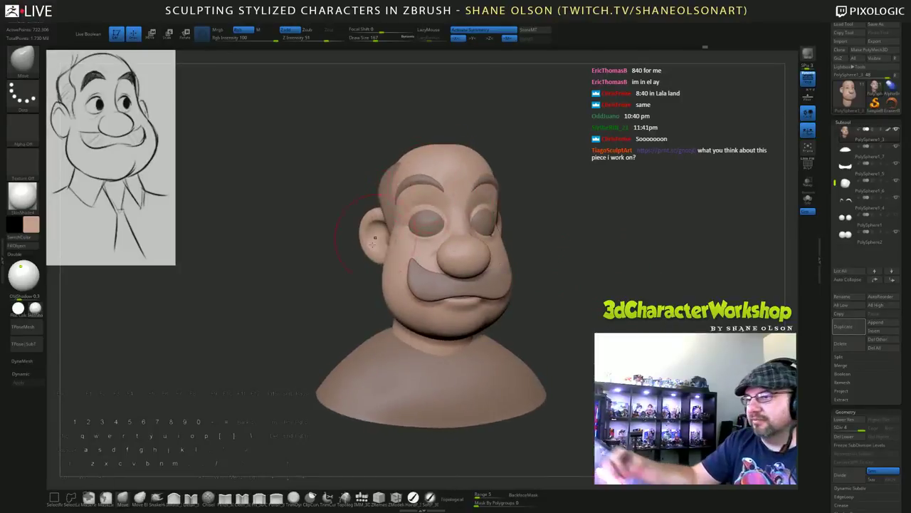
# Softly paint the bald top of the head in a lighter skin tone with the SoftP paint brush at RGB intensity 2.
pyautogui.moveTo(587, 316)
pyautogui.keyDown('shift'); pyautogui.mouseDown()
pyautogui.moveTo(569, 274)
pyautogui.moveTo(590, 279)
pyautogui.mouseUp(); pyautogui.keyUp('shift')
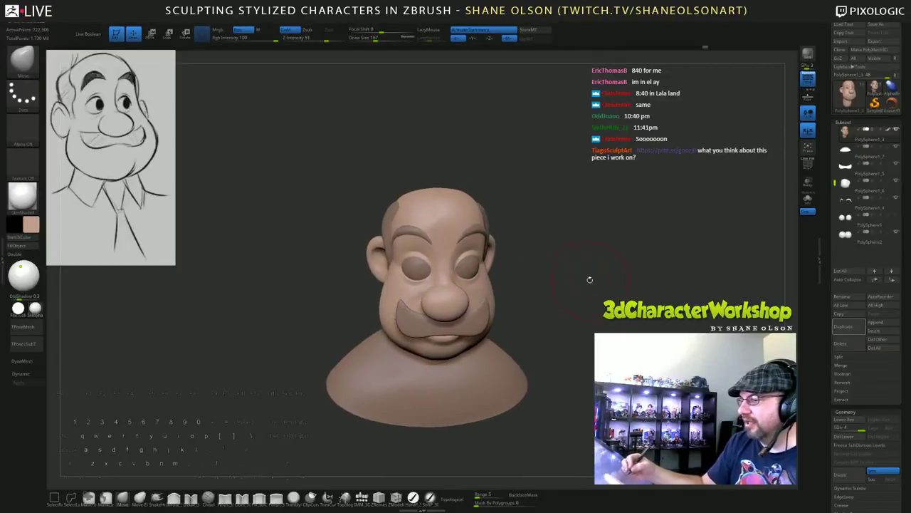
pyautogui.click(430, 497)
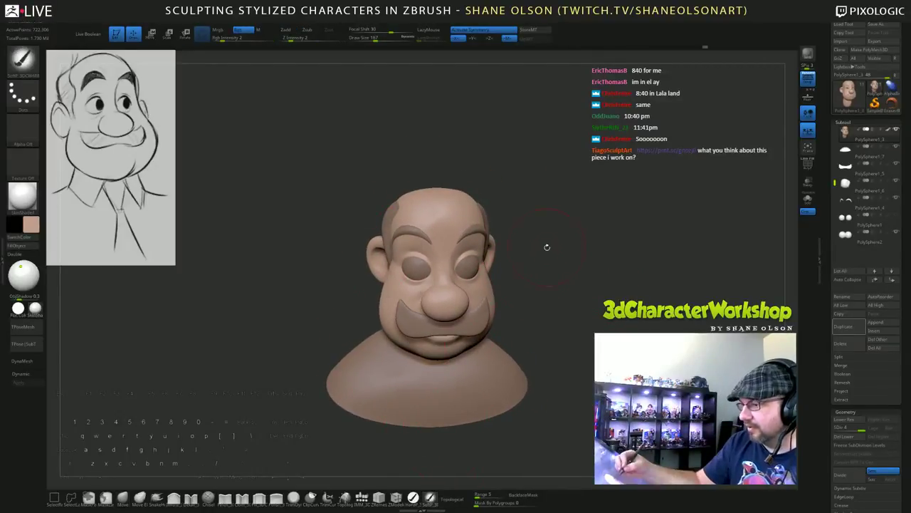
pyautogui.moveTo(545, 244); pyautogui.dragTo(534, 240)
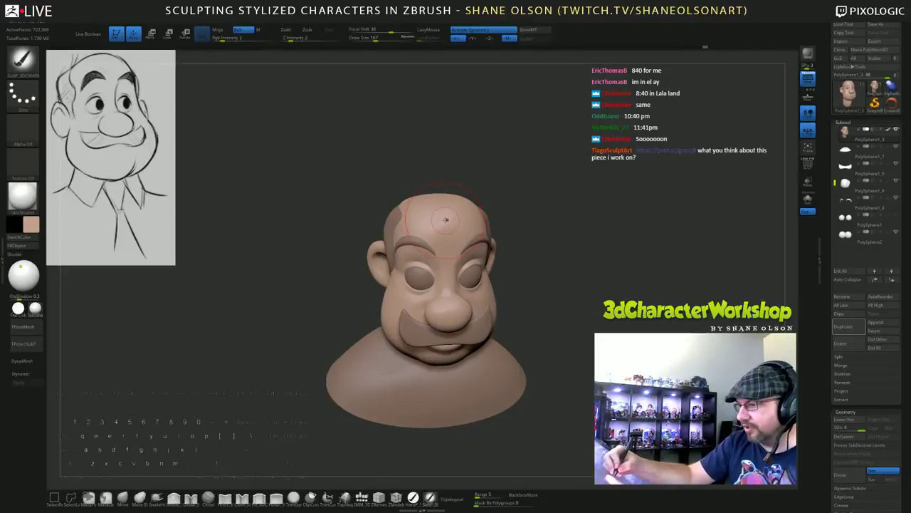
pyautogui.click(34, 223)
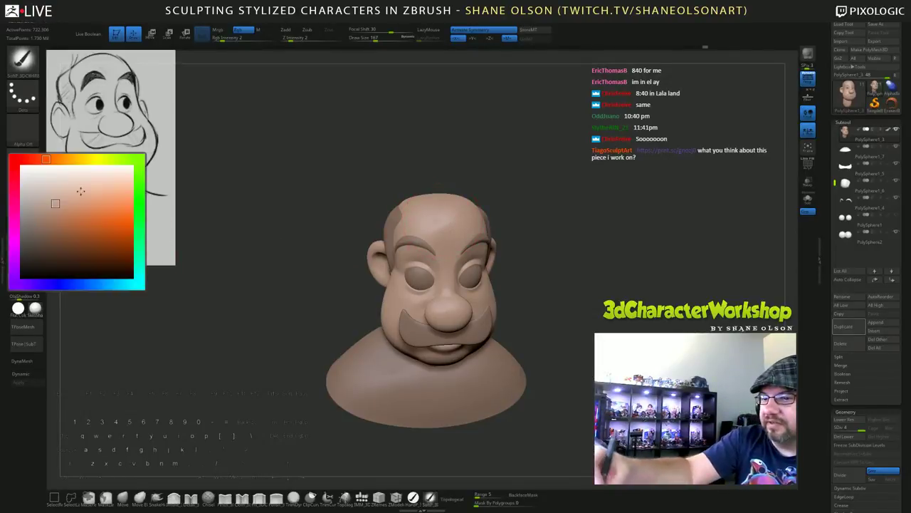
pyautogui.click(55, 188)
pyautogui.moveTo(585, 234); pyautogui.dragTo(558, 257)
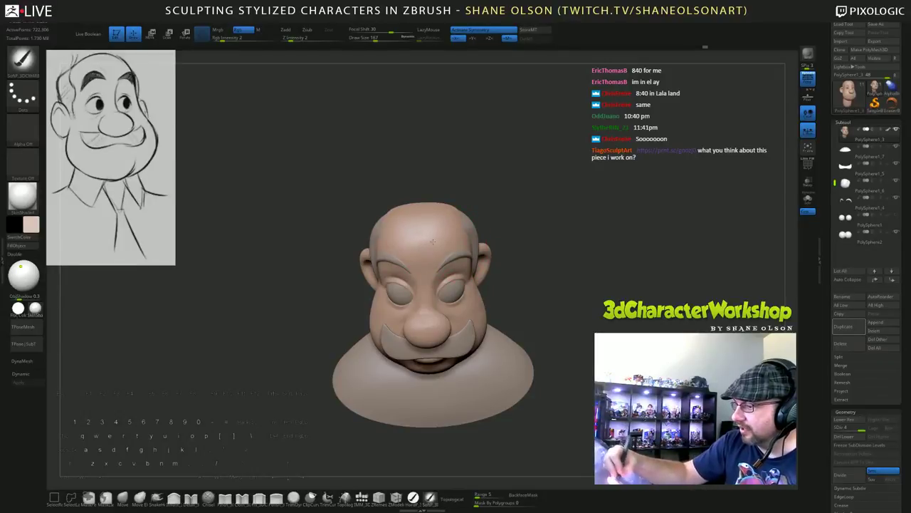
pyautogui.moveTo(572, 282); pyautogui.dragTo(567, 322)
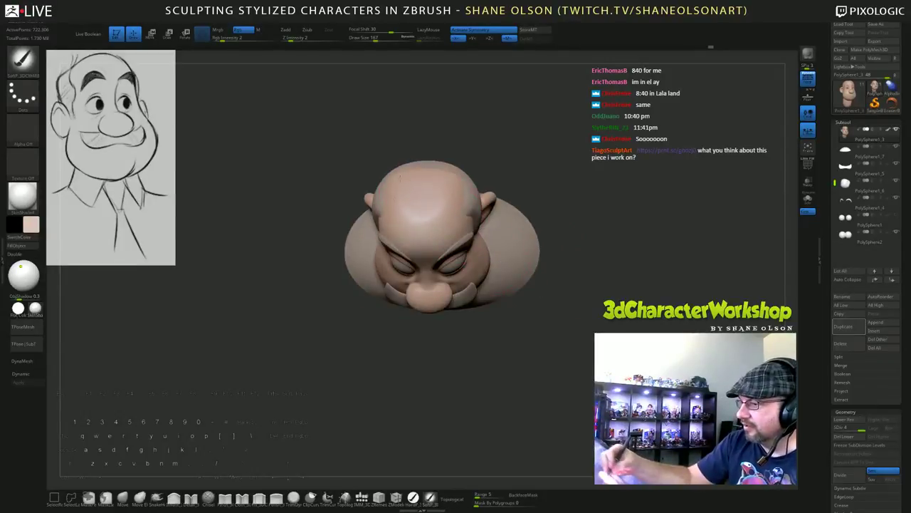
pyautogui.moveTo(571, 262); pyautogui.dragTo(605, 244)
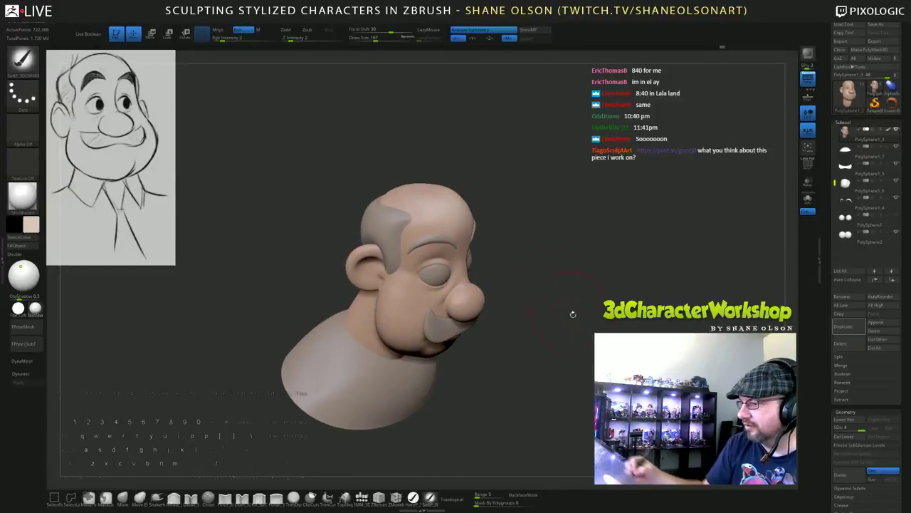
pyautogui.moveTo(572, 313); pyautogui.dragTo(592, 350)
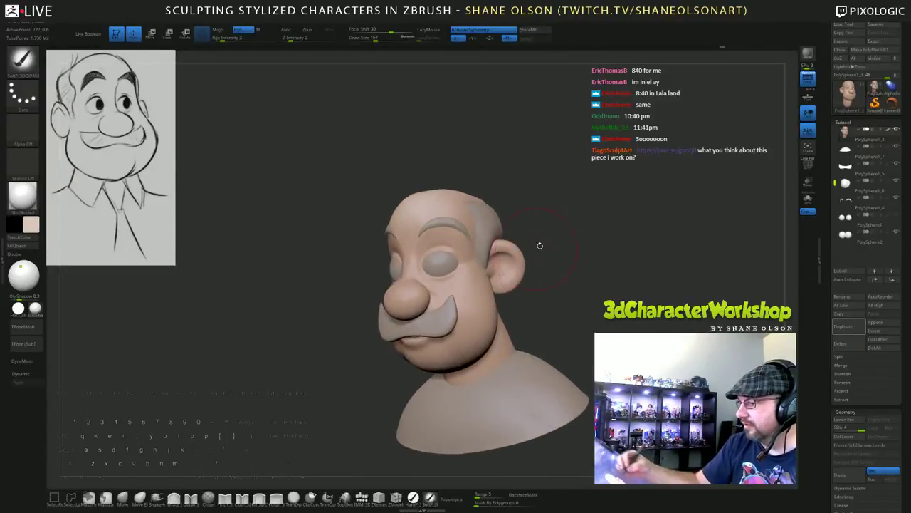
# Sample the skin colour from the face and shift it to a more saturated, pinkish tone.
pyautogui.moveTo(570, 277); pyautogui.dragTo(583, 285)
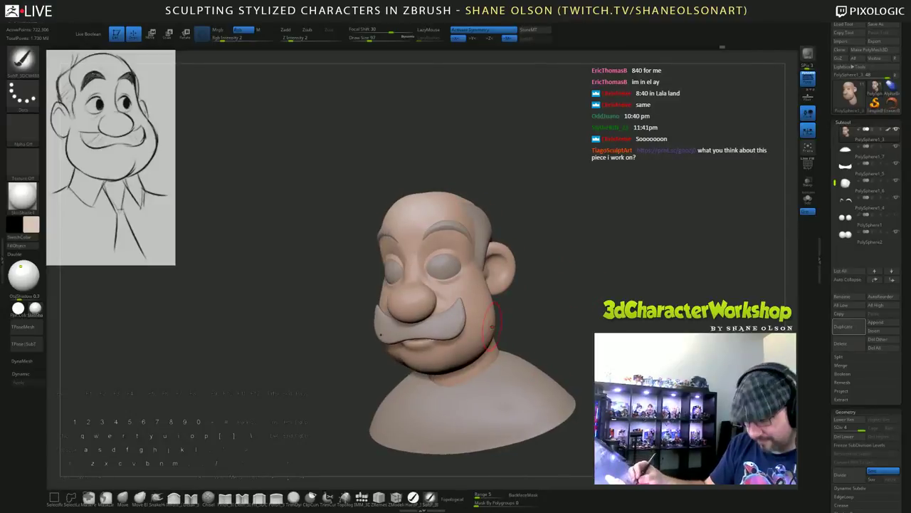
pyautogui.press('c')
pyautogui.moveTo(567, 324); pyautogui.dragTo(546, 315)
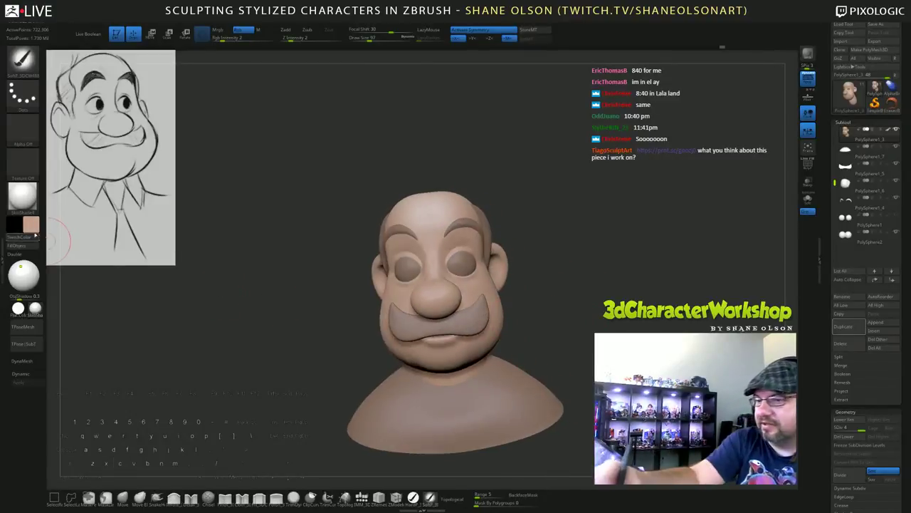
pyautogui.click(30, 226)
pyautogui.click(39, 162)
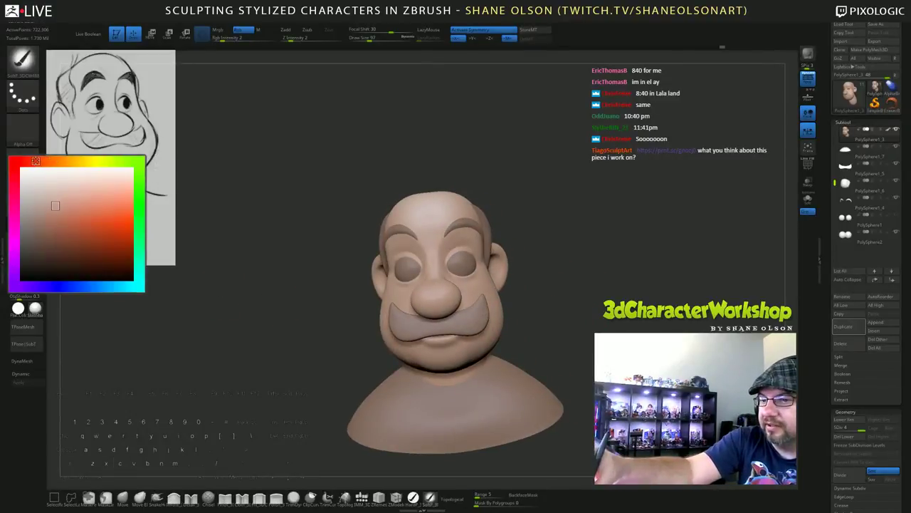
pyautogui.click(63, 205)
# Softly paint the nose with the pinkish tone at draw size 114.
pyautogui.moveTo(615, 286); pyautogui.dragTo(618, 306)
pyautogui.press('s')
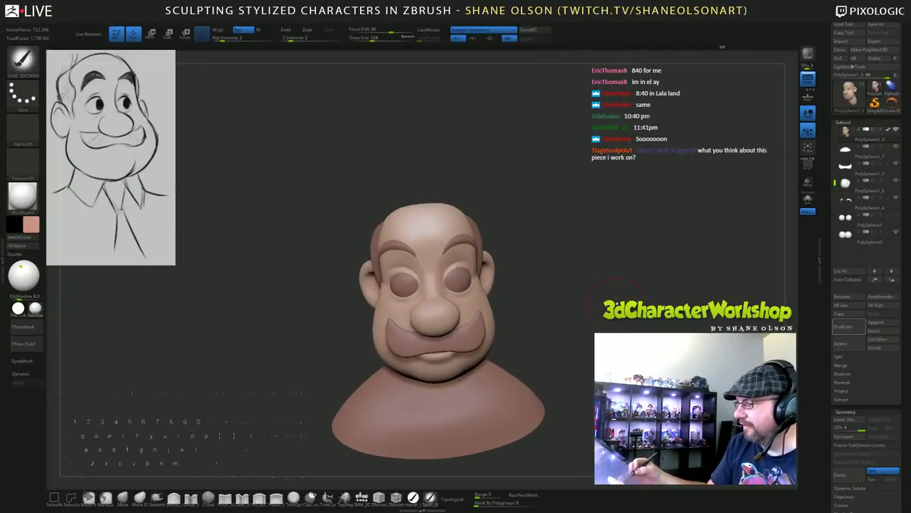
pyautogui.press('s')
pyautogui.moveTo(434, 313); pyautogui.dragTo(435, 314)
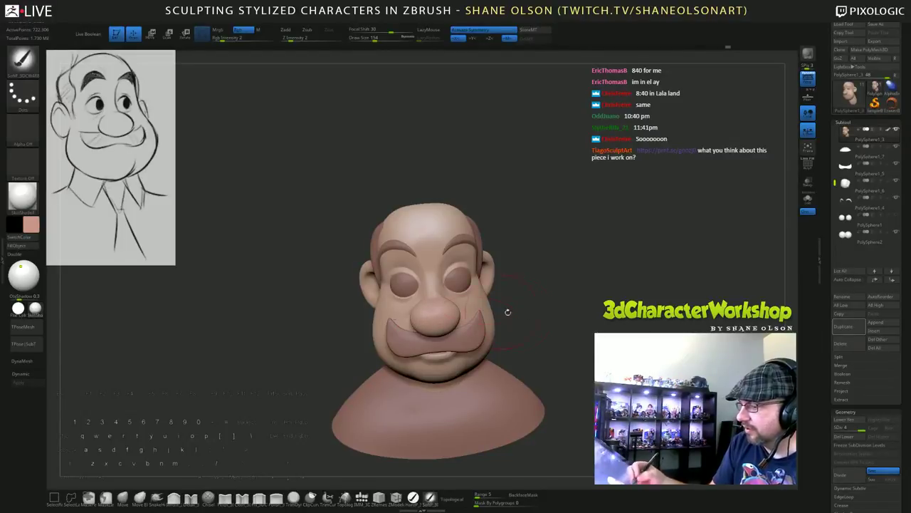
pyautogui.moveTo(507, 311); pyautogui.dragTo(417, 315)
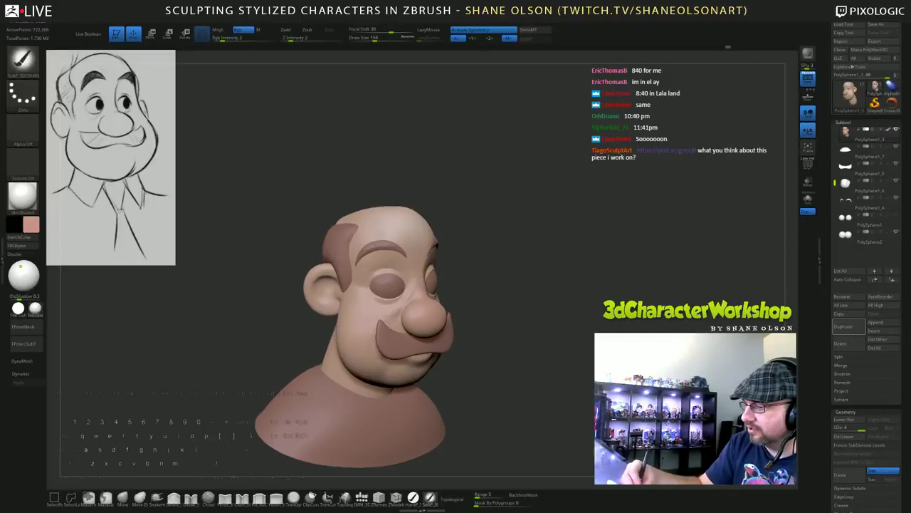
# Softly tint the ears and cheeks with the same pinkish tone, reducing the draw size to 112.
pyautogui.moveTo(536, 375)
pyautogui.mouseDown()
pyautogui.moveTo(497, 361)
pyautogui.moveTo(556, 246)
pyautogui.mouseUp()
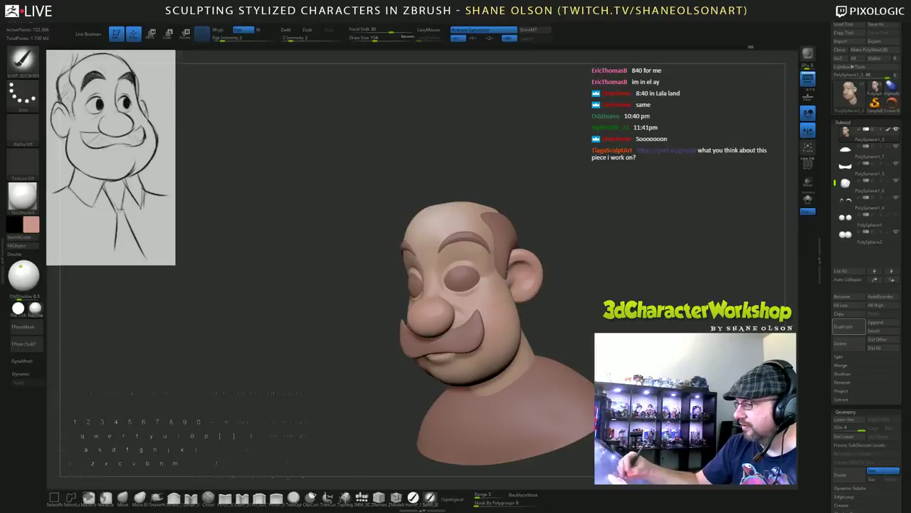
pyautogui.moveTo(566, 283)
pyautogui.mouseDown()
pyautogui.moveTo(702, 293)
pyautogui.moveTo(598, 313)
pyautogui.moveTo(598, 302)
pyautogui.mouseUp()
pyautogui.moveTo(545, 291)
pyautogui.keyDown('alt'); pyautogui.mouseDown()
pyautogui.moveTo(542, 306)
pyautogui.moveTo(531, 288)
pyautogui.mouseUp(); pyautogui.keyUp('alt')
pyautogui.press('s')
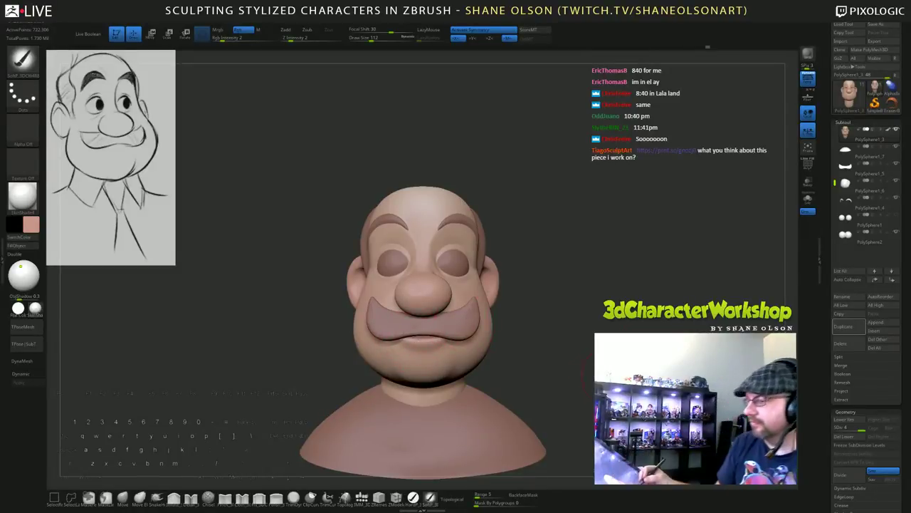
pyautogui.moveTo(584, 370); pyautogui.dragTo(544, 339)
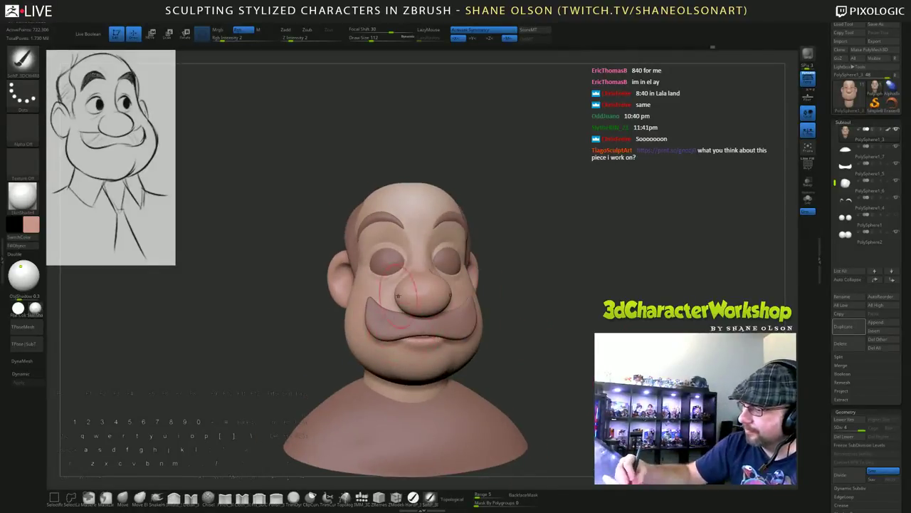
pyautogui.moveTo(498, 320)
pyautogui.mouseDown()
pyautogui.moveTo(533, 332)
pyautogui.moveTo(525, 315)
pyautogui.moveTo(536, 339)
pyautogui.moveTo(527, 328)
pyautogui.moveTo(535, 339)
pyautogui.moveTo(515, 346)
pyautogui.moveTo(525, 331)
pyautogui.moveTo(494, 311)
pyautogui.mouseUp()
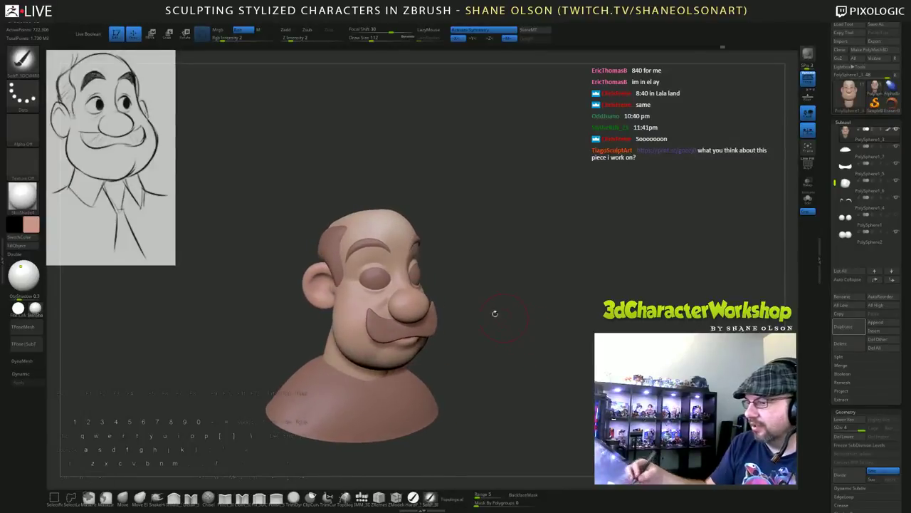
# Choose a dark reddish-brown colour and make the eyebrows the active subtool.
pyautogui.click(32, 219)
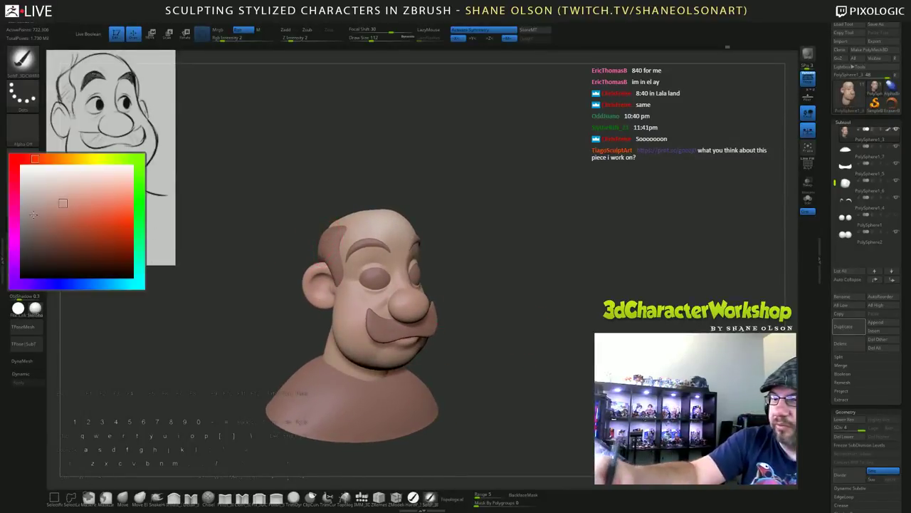
pyautogui.click(55, 246)
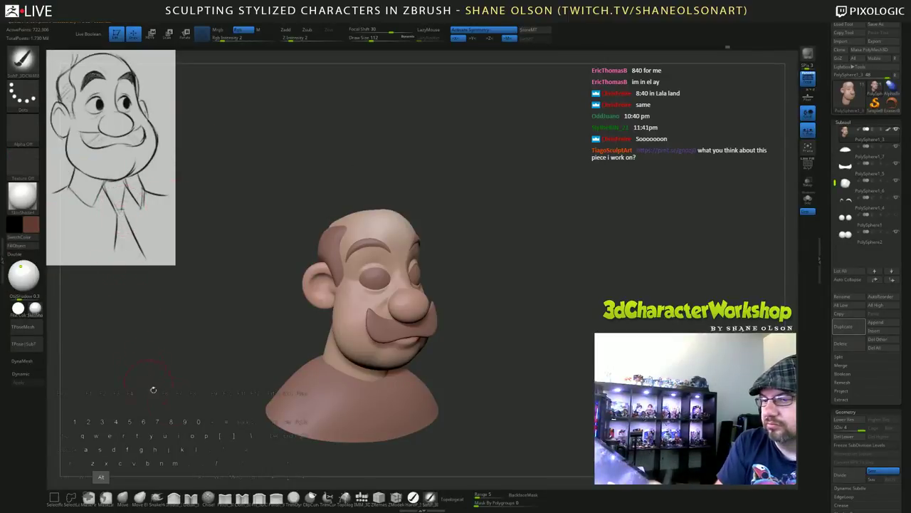
pyautogui.keyDown('alt'); pyautogui.click(369, 244); pyautogui.keyUp('alt')
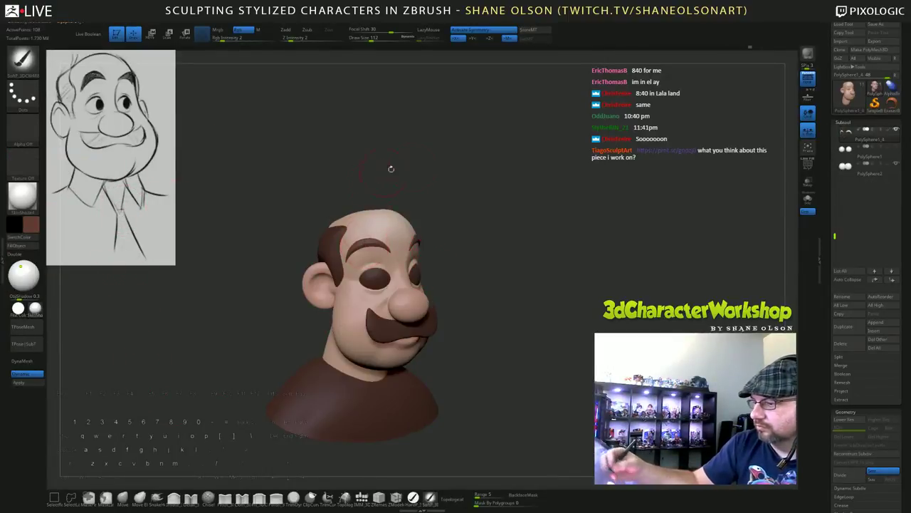
pyautogui.moveTo(592, 354); pyautogui.dragTo(604, 375)
pyautogui.keyDown('alt'); pyautogui.moveTo(588, 410); pyautogui.dragTo(601, 406); pyautogui.keyUp('alt')
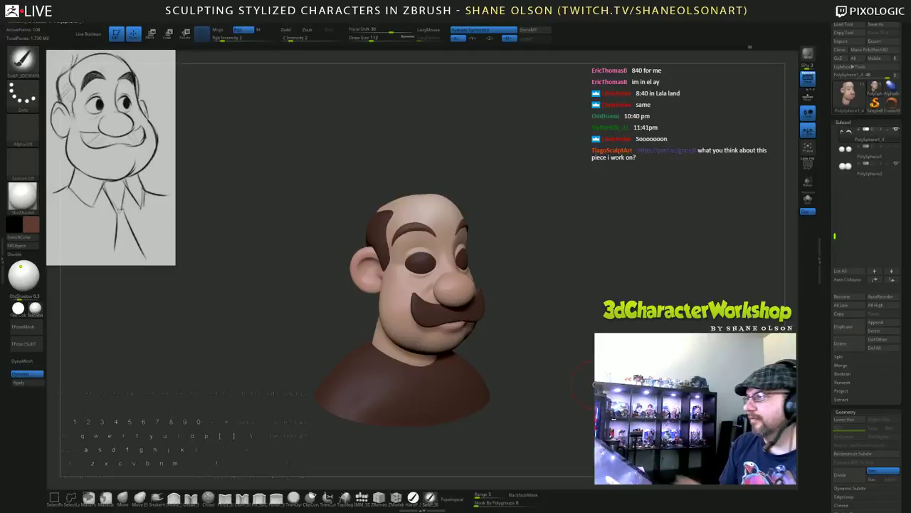
pyautogui.moveTo(593, 383)
pyautogui.mouseDown()
pyautogui.moveTo(583, 342)
pyautogui.moveTo(557, 306)
pyautogui.mouseUp()
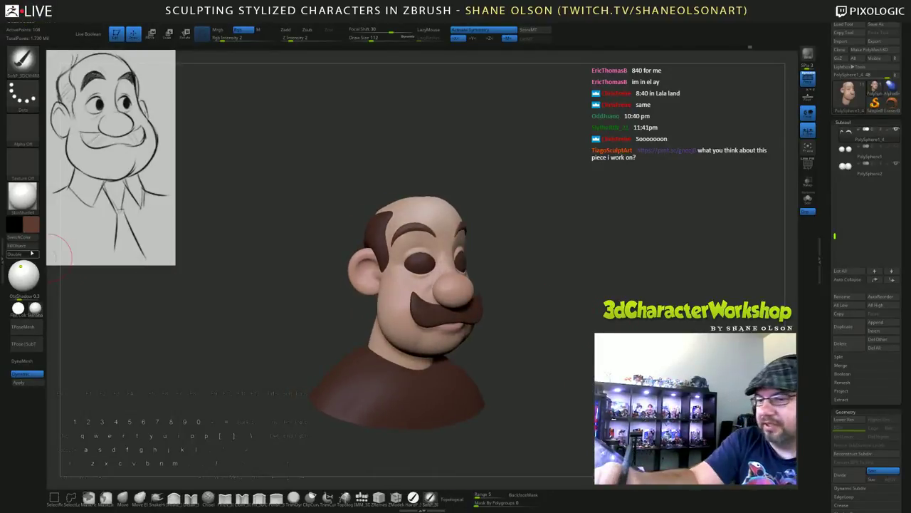
# Try filling the eyebrows with the brown at RGB intensity 2, switching between the HardP and SoftP paint brushes.
pyautogui.click(18, 246)
pyautogui.moveTo(531, 338); pyautogui.dragTo(528, 348)
pyautogui.click(415, 497)
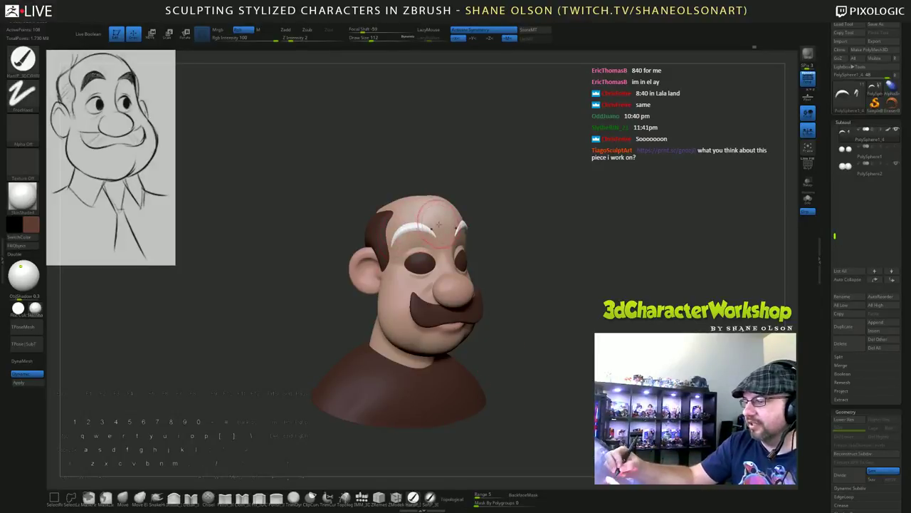
pyautogui.moveTo(556, 256)
pyautogui.mouseDown()
pyautogui.moveTo(570, 308)
pyautogui.moveTo(550, 328)
pyautogui.mouseUp()
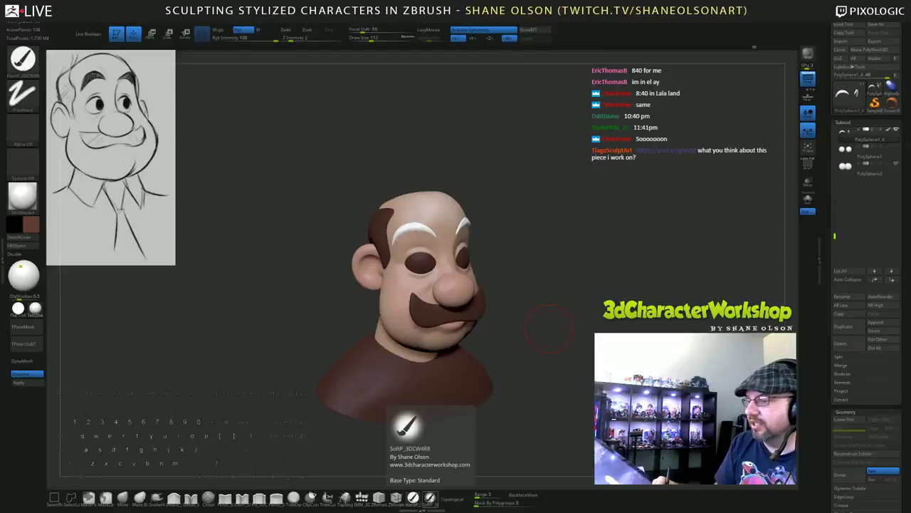
pyautogui.click(430, 498)
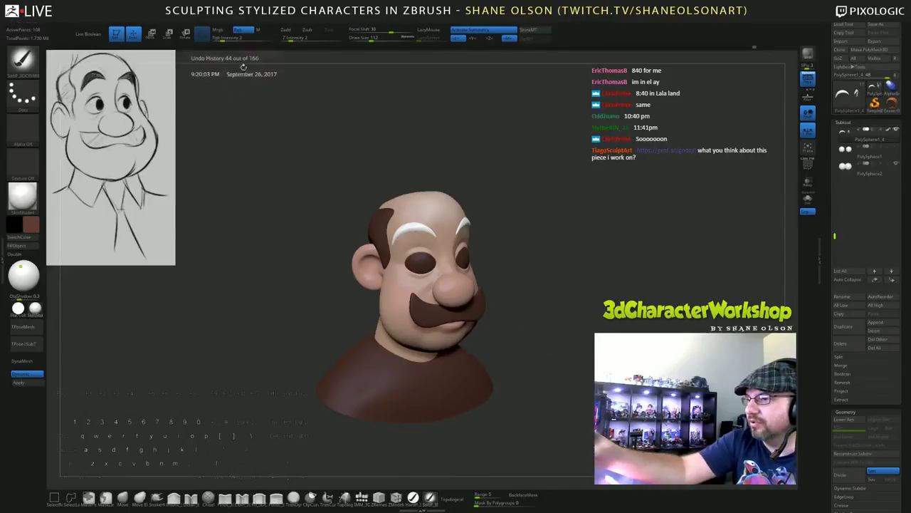
pyautogui.moveTo(410, 226); pyautogui.dragTo(437, 237)
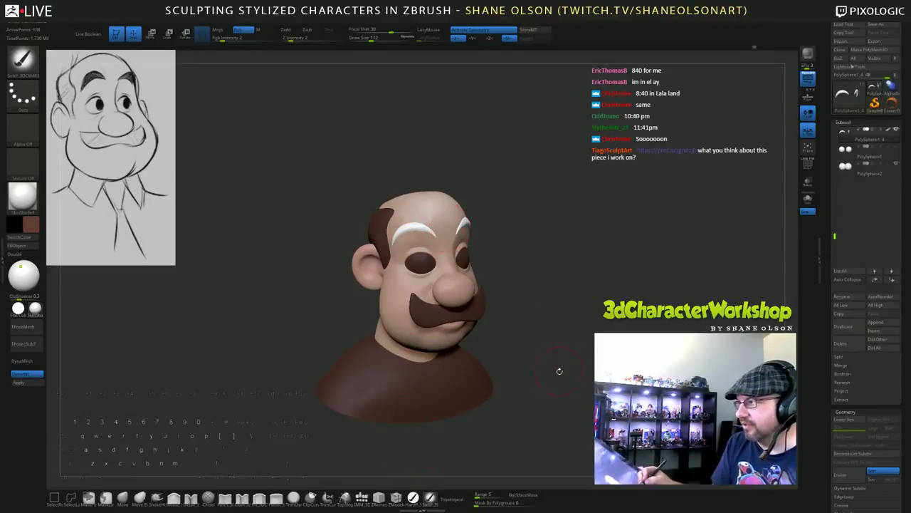
pyautogui.moveTo(560, 368); pyautogui.dragTo(568, 371)
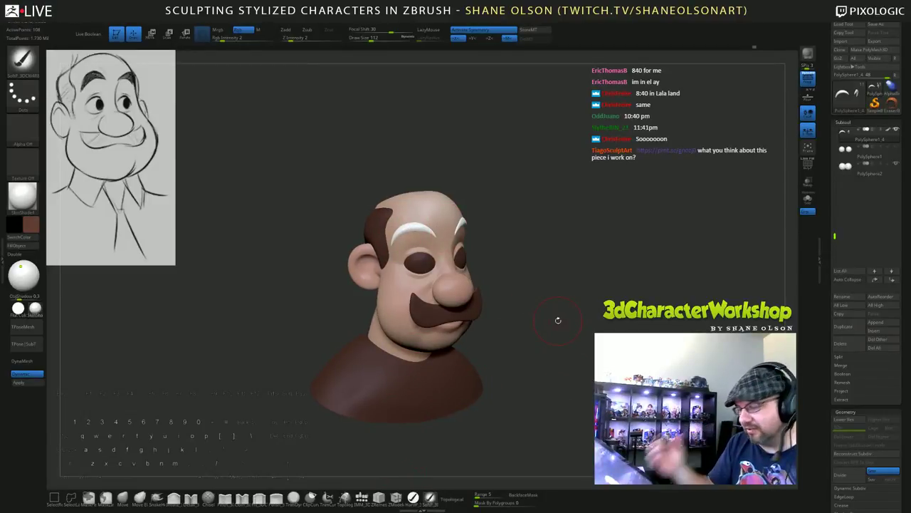
pyautogui.moveTo(592, 281); pyautogui.dragTo(590, 274)
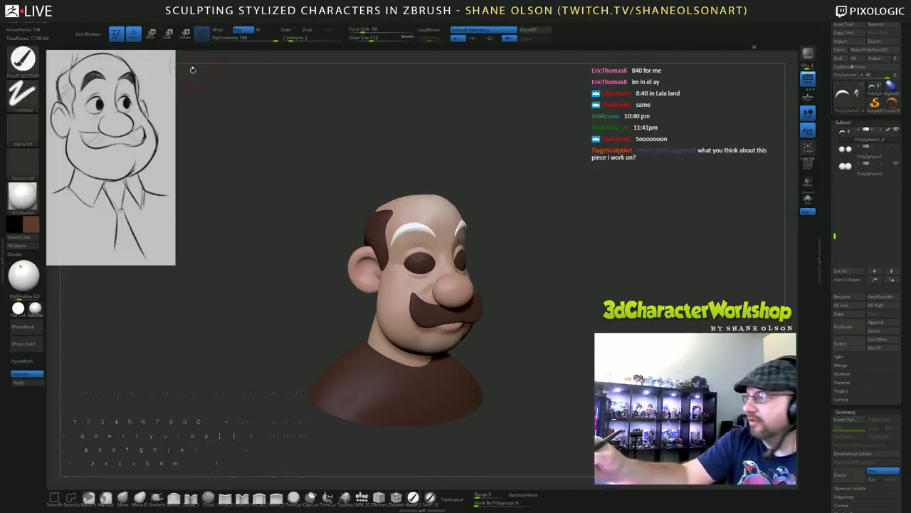
# Fill the eyebrows with the reddish brown at RGB intensity 100.
pyautogui.click(19, 246)
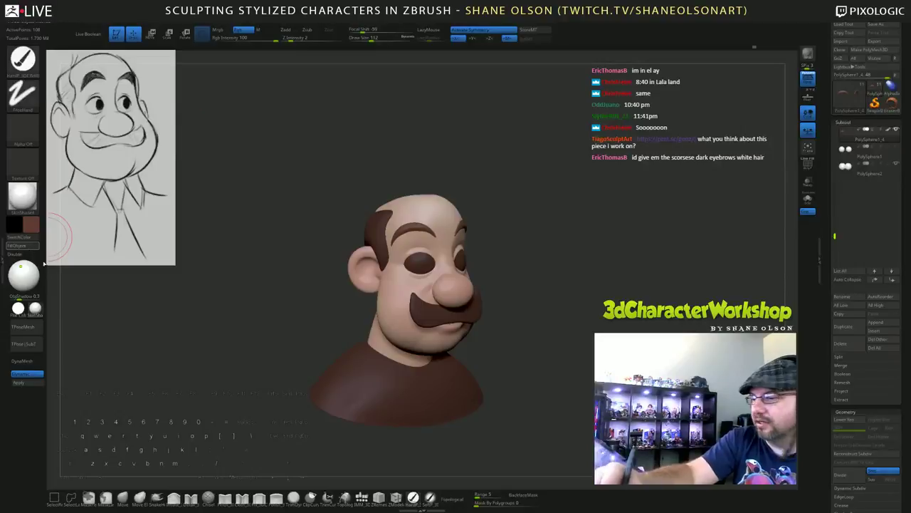
pyautogui.moveTo(574, 303)
pyautogui.mouseDown()
pyautogui.moveTo(578, 309)
pyautogui.moveTo(559, 297)
pyautogui.moveTo(558, 349)
pyautogui.mouseUp()
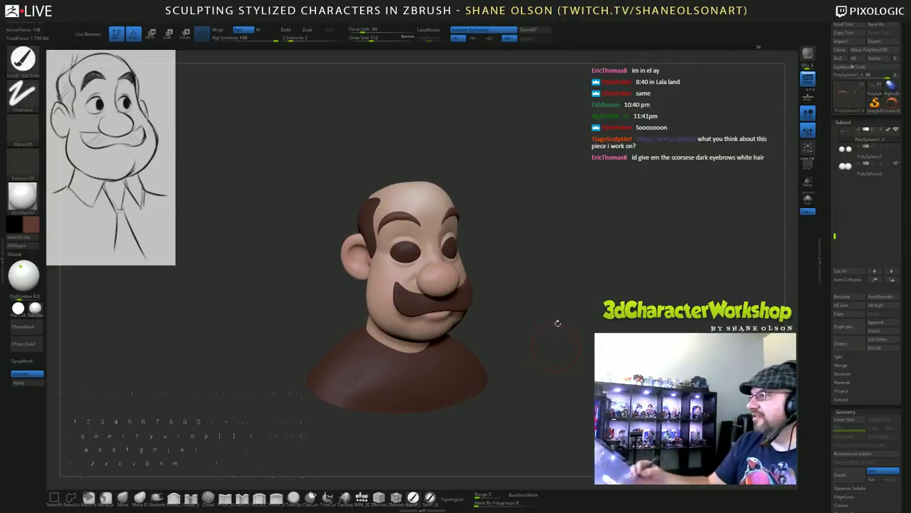
pyautogui.moveTo(561, 323)
pyautogui.mouseDown()
pyautogui.moveTo(575, 362)
pyautogui.moveTo(529, 239)
pyautogui.mouseUp()
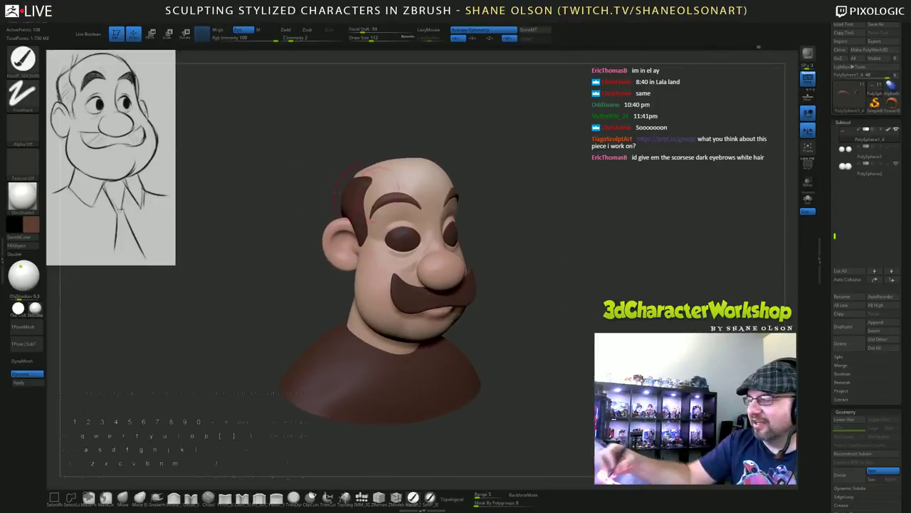
# Choose a very dark, nearly black brown and refill the eyebrows with it.
pyautogui.click(31, 223)
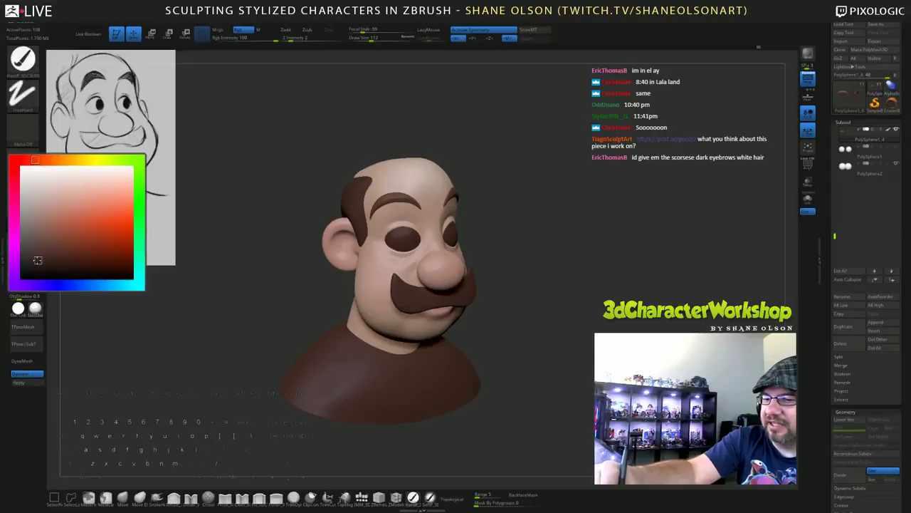
pyautogui.click(37, 260)
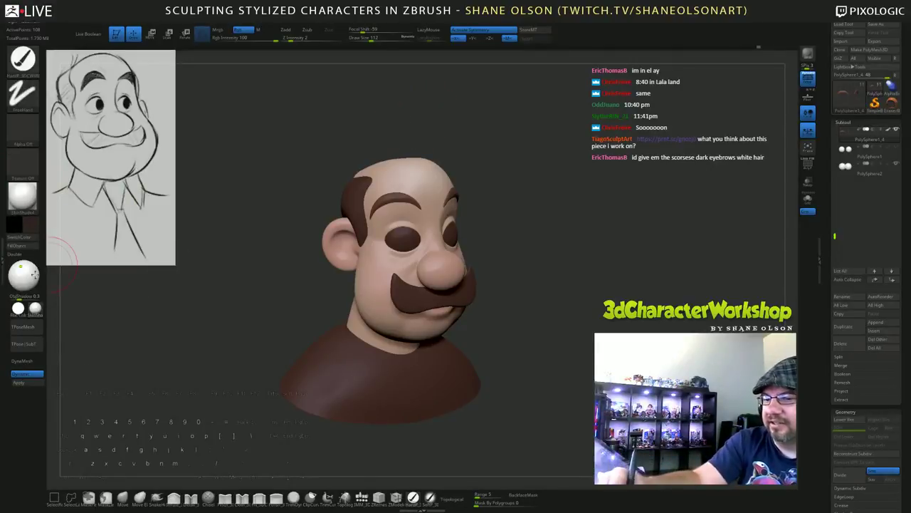
pyautogui.click(18, 246)
pyautogui.moveTo(571, 329)
pyautogui.mouseDown()
pyautogui.moveTo(536, 328)
pyautogui.moveTo(554, 319)
pyautogui.moveTo(554, 335)
pyautogui.moveTo(560, 329)
pyautogui.mouseUp()
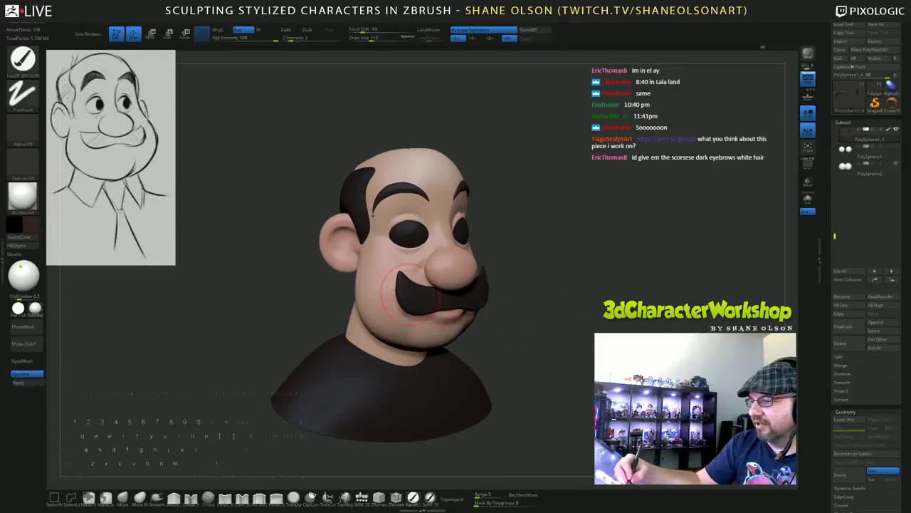
# Fill the side hair and the moustache subtools with the same very dark brown.
pyautogui.moveTo(532, 199); pyautogui.dragTo(551, 198)
pyautogui.keyDown('alt'); pyautogui.click(344, 193); pyautogui.keyUp('alt')
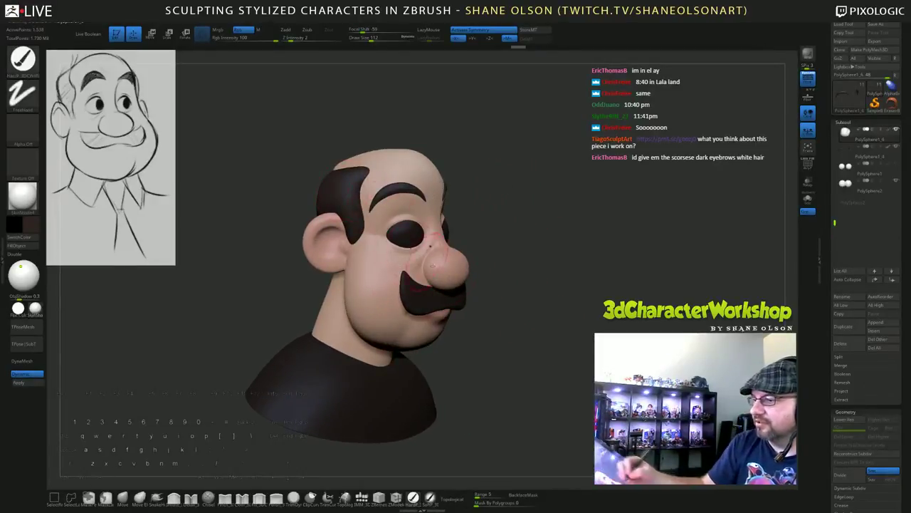
pyautogui.click(26, 247)
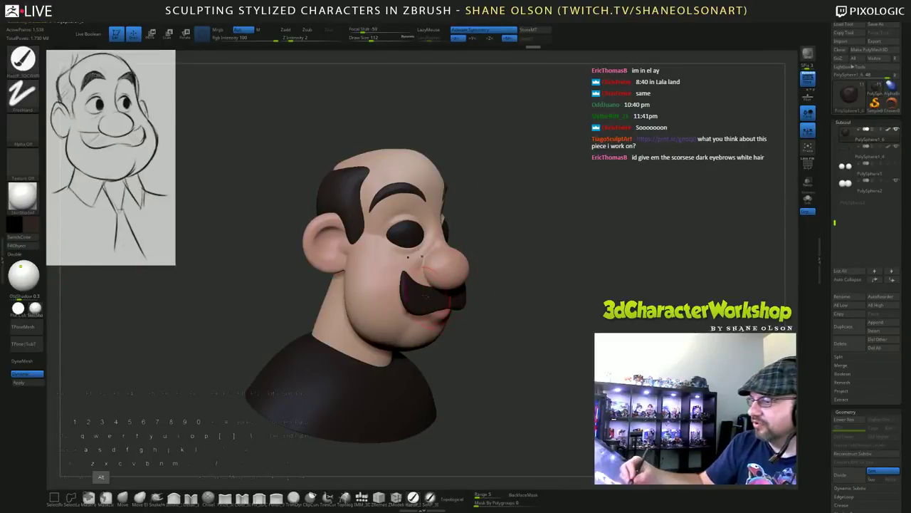
pyautogui.keyDown('alt'); pyautogui.click(420, 292); pyautogui.keyUp('alt')
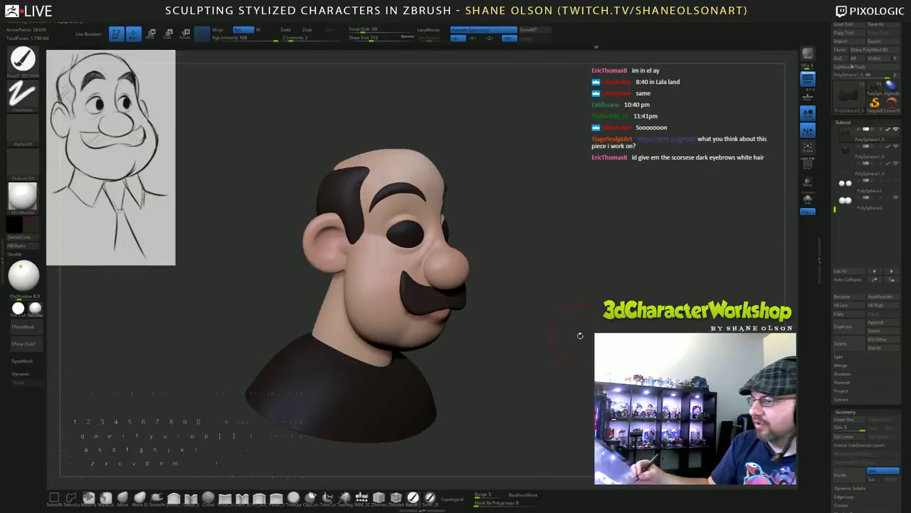
# Select the torso subtool, choose a dark navy blue and fill the torso with it.
pyautogui.moveTo(580, 335); pyautogui.dragTo(494, 348)
pyautogui.keyDown('alt'); pyautogui.click(463, 369); pyautogui.keyUp('alt')
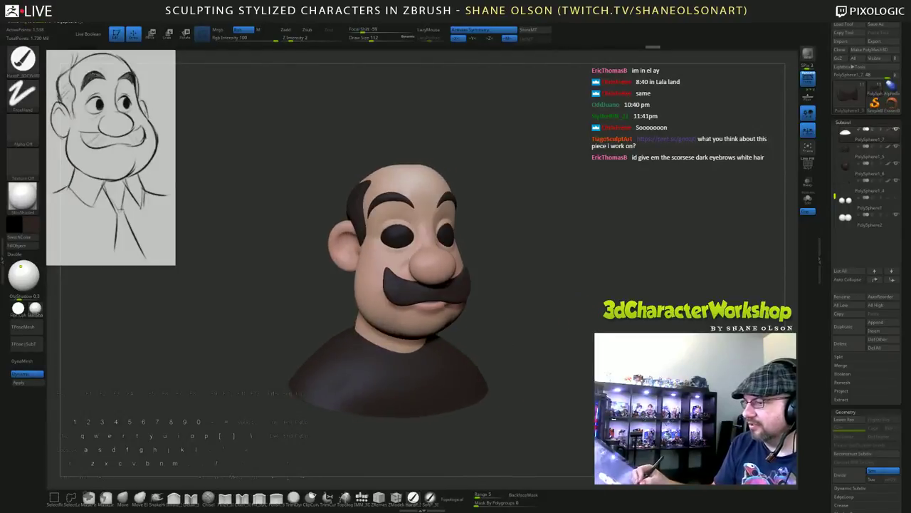
pyautogui.click(31, 225)
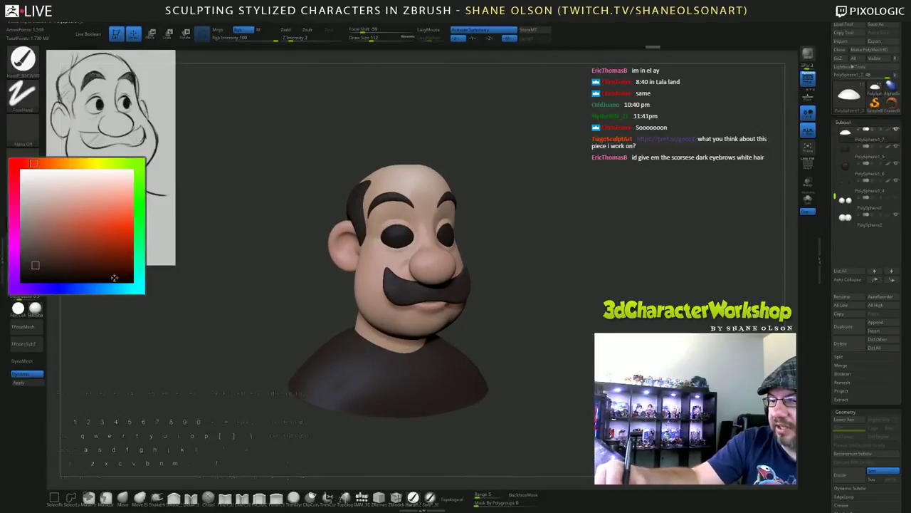
pyautogui.click(49, 289)
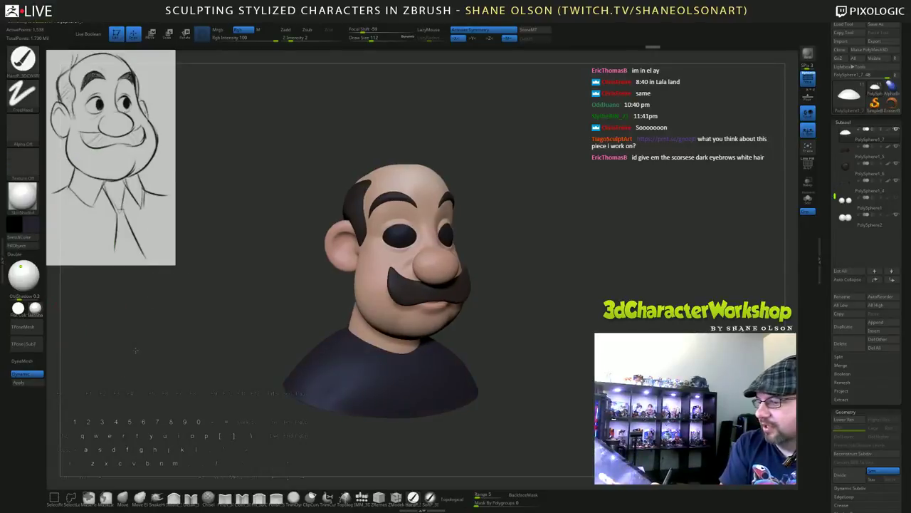
pyautogui.click(26, 247)
# Select the eyeballs subtool, choose a warm off-white and fill the eyeballs with it.
pyautogui.moveTo(272, 425); pyautogui.dragTo(255, 425)
pyautogui.moveTo(591, 366); pyautogui.dragTo(584, 344)
pyautogui.moveTo(585, 307); pyautogui.dragTo(566, 294)
pyautogui.keyDown('alt'); pyautogui.click(396, 231); pyautogui.keyUp('alt')
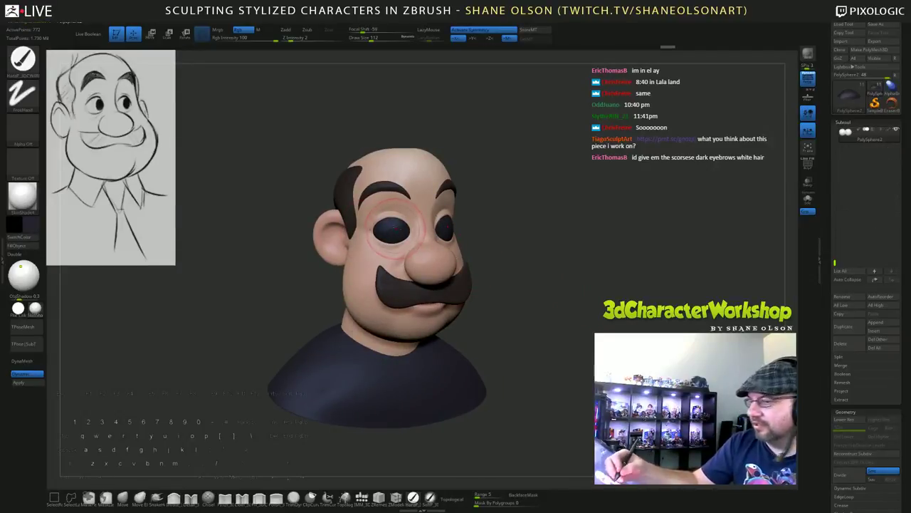
pyautogui.click(30, 225)
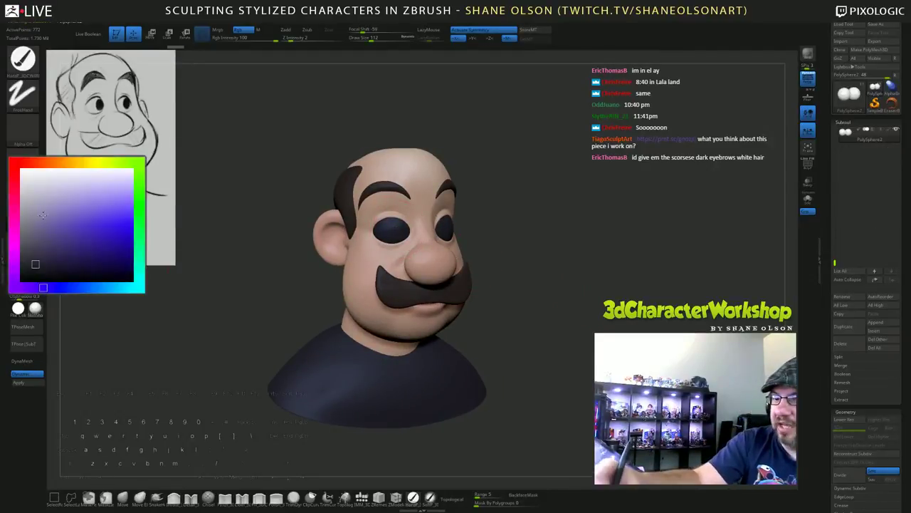
pyautogui.click(66, 164)
pyautogui.click(36, 182)
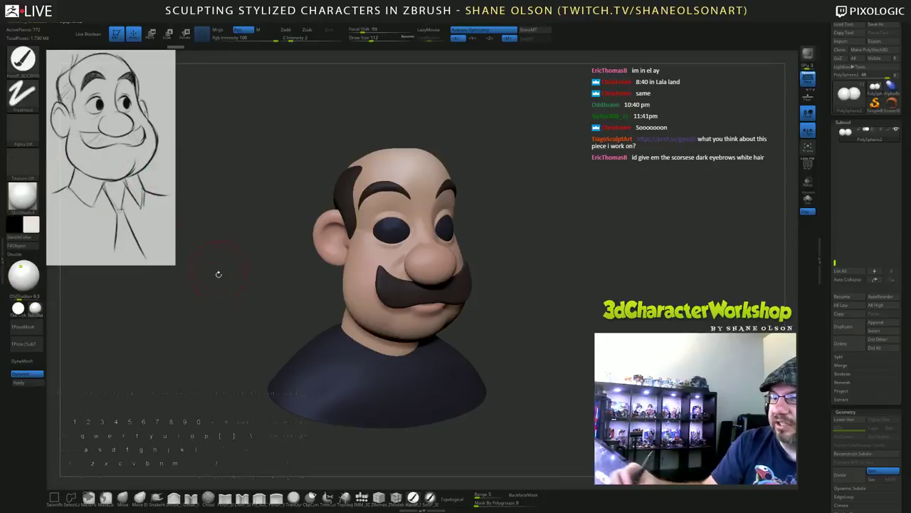
pyautogui.click(30, 225)
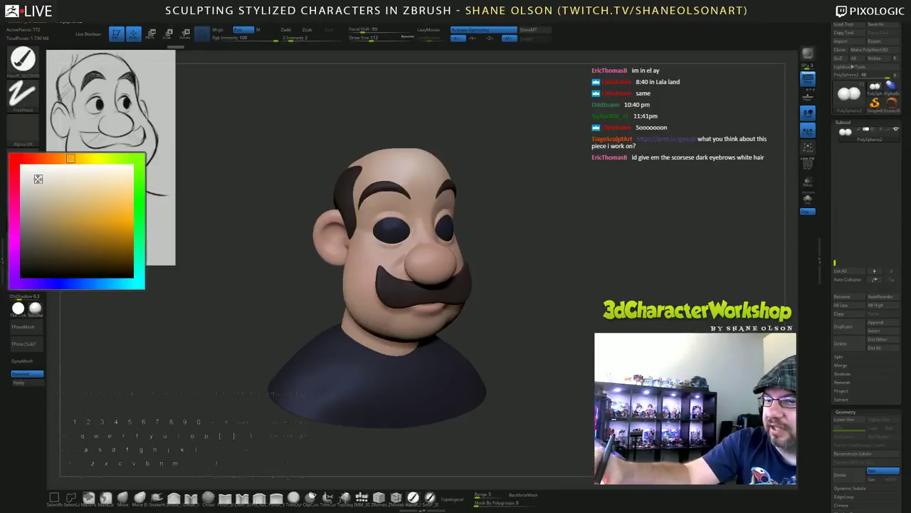
pyautogui.click(38, 178)
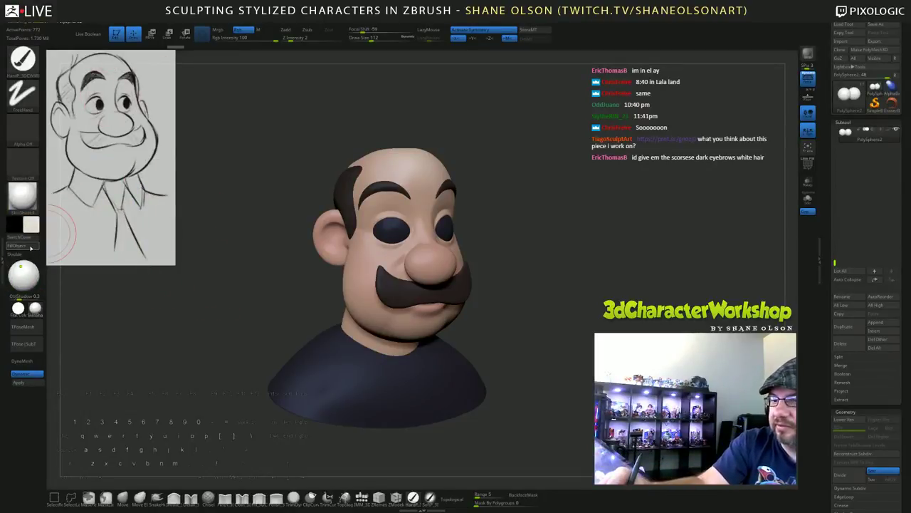
pyautogui.click(31, 247)
# Choose black as the paint colour and reduce the brush's draw size to about 39 for the pupils.
pyautogui.moveTo(618, 360); pyautogui.dragTo(585, 330)
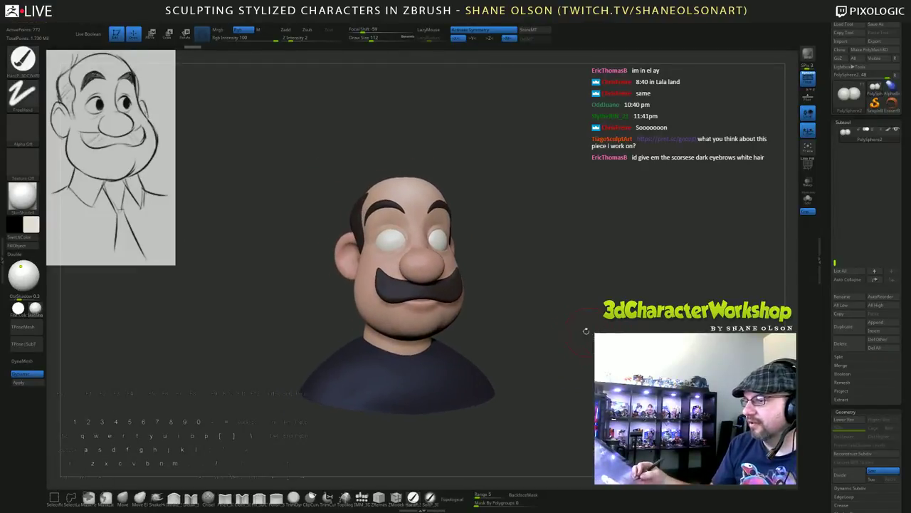
pyautogui.moveTo(563, 292)
pyautogui.keyDown('shift'); pyautogui.mouseDown()
pyautogui.moveTo(559, 299)
pyautogui.moveTo(547, 272)
pyautogui.moveTo(564, 294)
pyautogui.moveTo(560, 262)
pyautogui.moveTo(561, 278)
pyautogui.mouseUp(); pyautogui.keyUp('shift')
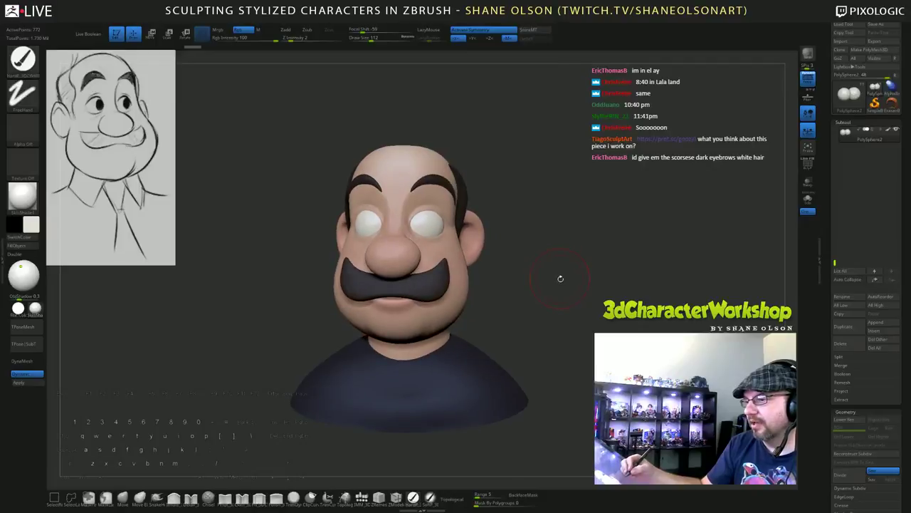
pyautogui.moveTo(225, 443); pyautogui.dragTo(213, 386)
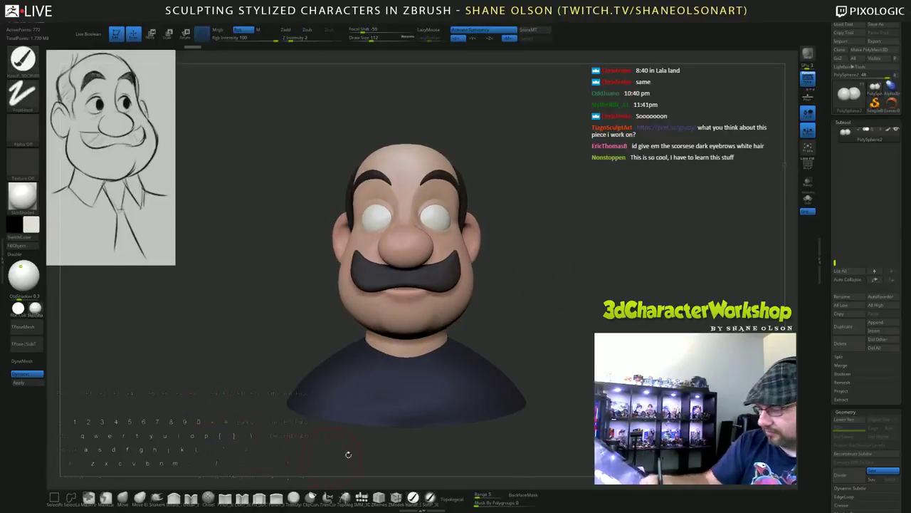
pyautogui.click(32, 224)
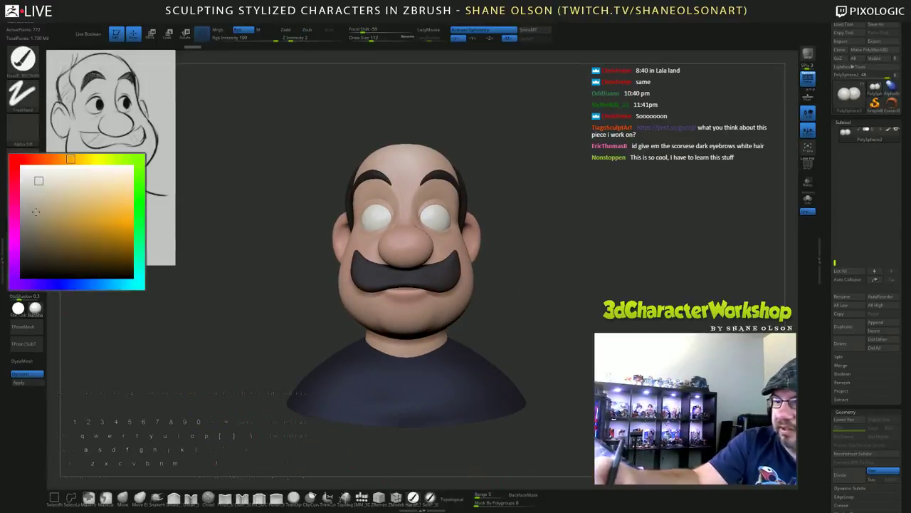
pyautogui.click(18, 277)
pyautogui.press('s')
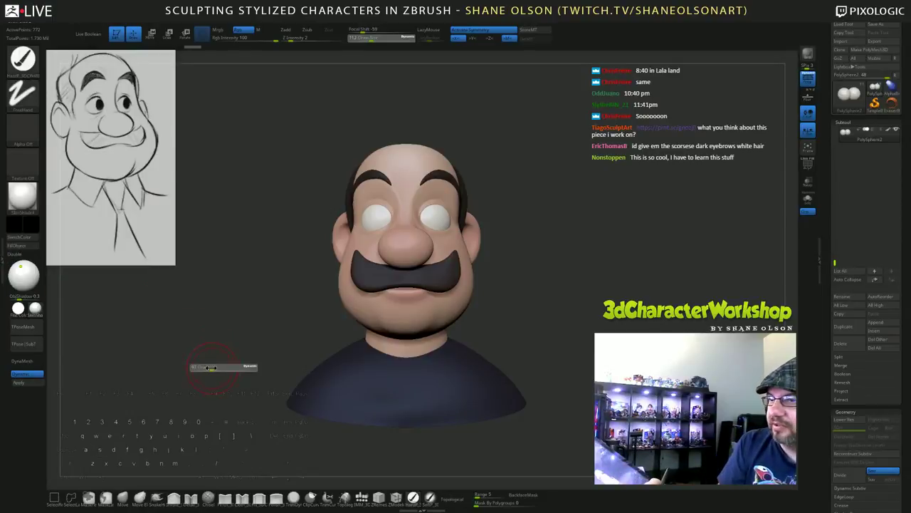
pyautogui.moveTo(205, 370); pyautogui.dragTo(203, 371)
# Subdivide the eyeballs up to subdivision level 7 for finer paint resolution.
pyautogui.keyDown('alt'); pyautogui.moveTo(564, 289); pyautogui.dragTo(560, 311); pyautogui.keyUp('alt')
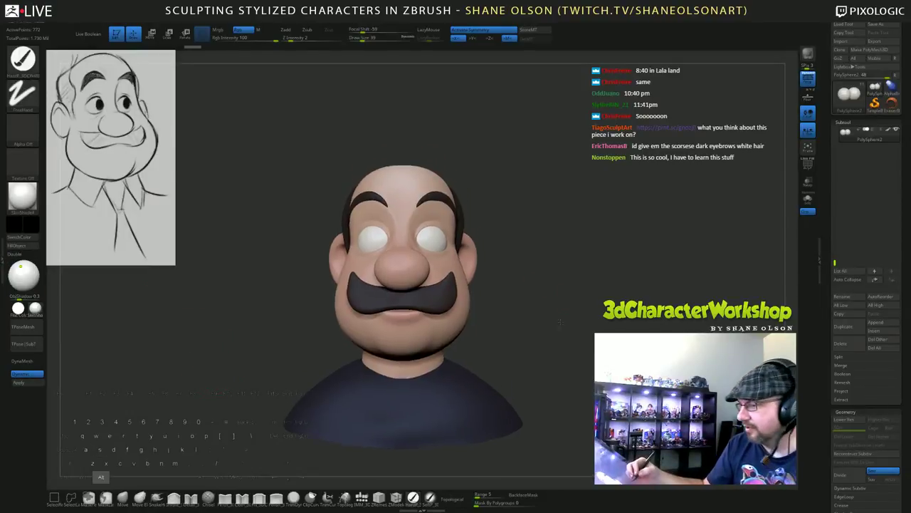
pyautogui.keyDown('alt'); pyautogui.moveTo(557, 265); pyautogui.dragTo(573, 304); pyautogui.keyUp('alt')
pyautogui.hotkey('ctrl', 'd')
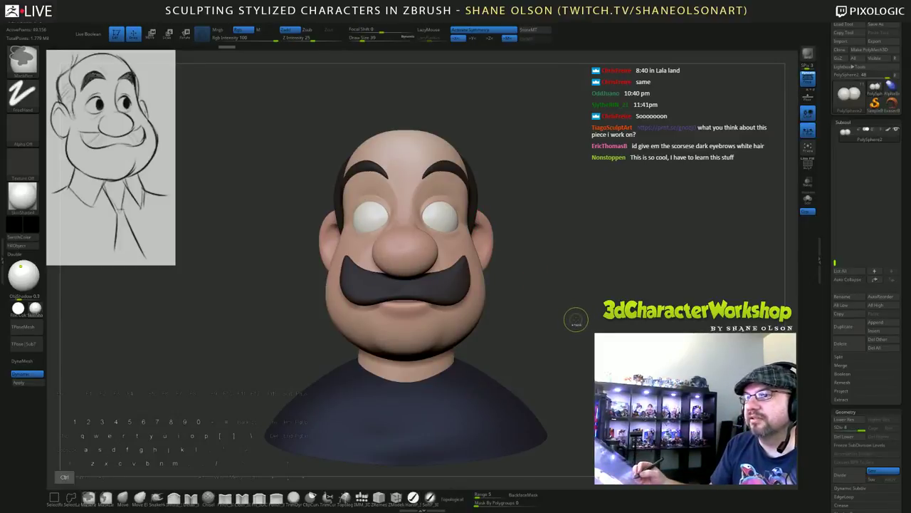
pyautogui.hotkey('ctrl', 'd')
pyautogui.hotkey('ctrl', 'd')
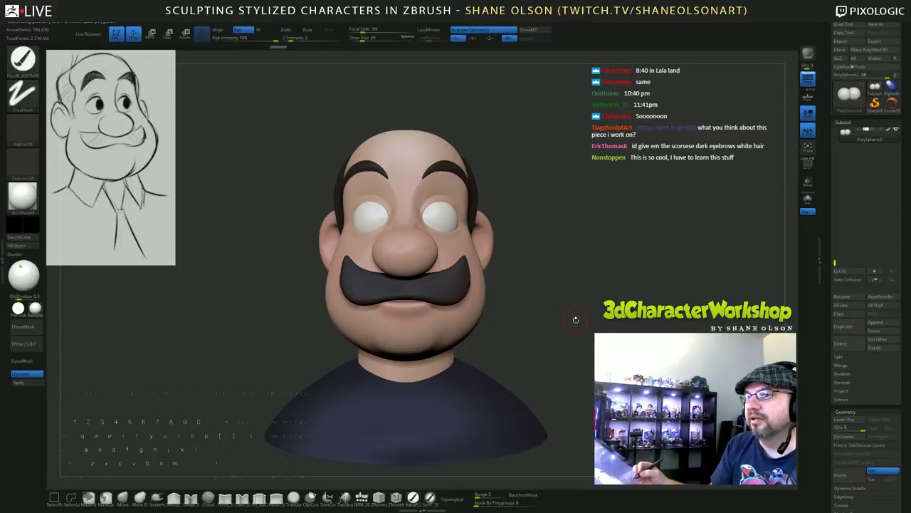
pyautogui.keyDown('alt'); pyautogui.moveTo(577, 309); pyautogui.dragTo(571, 311); pyautogui.keyUp('alt')
pyautogui.keyDown('alt'); pyautogui.moveTo(580, 207); pyautogui.dragTo(582, 236); pyautogui.keyUp('alt')
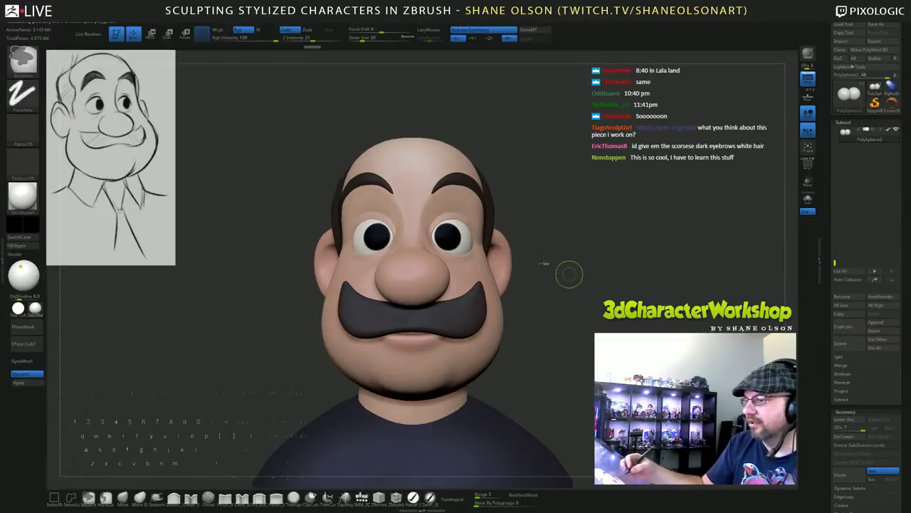
# Try to dab round black pupils slightly inward of centre on both eyeballs and undo the strokes.
pyautogui.hotkey('ctrl', 'z')
pyautogui.moveTo(449, 230)
pyautogui.mouseDown()
pyautogui.moveTo(453, 247)
pyautogui.moveTo(447, 236)
pyautogui.mouseUp()
pyautogui.hotkey('ctrl', 'z')
pyautogui.hotkey('ctrl', 'z')
pyautogui.hotkey('ctrl', 'z')
pyautogui.hotkey('ctrl', 'z')
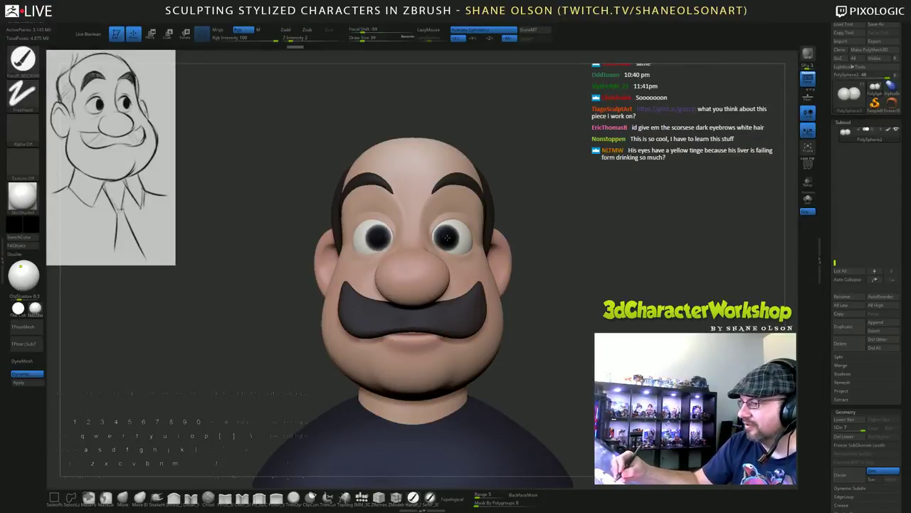
pyautogui.hotkey('ctrl', 'z')
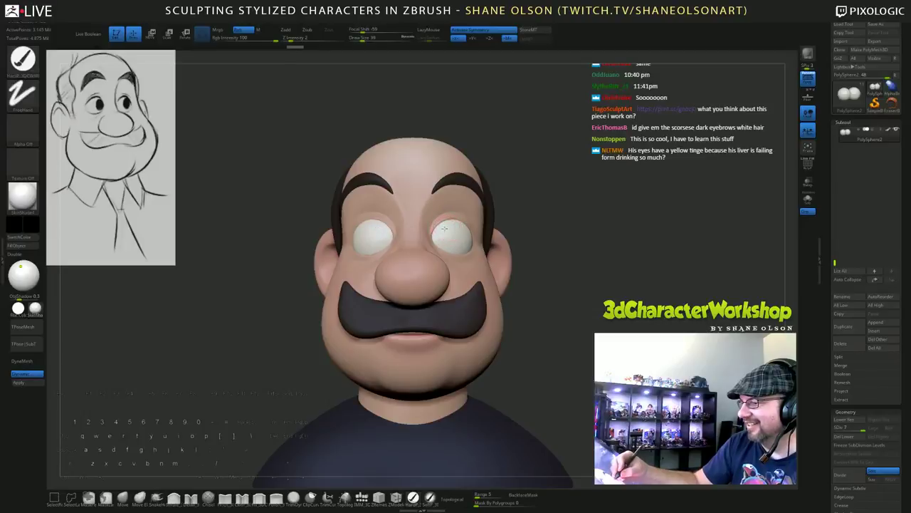
pyautogui.hotkey('ctrl', 'z')
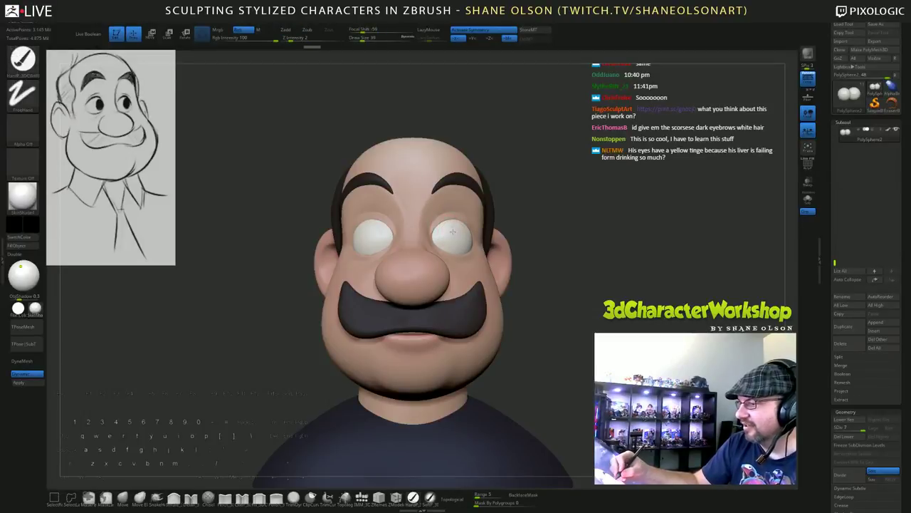
# Try to paint solid black pupils near the centre of both eyeballs in the front view.
pyautogui.moveTo(450, 231); pyautogui.dragTo(452, 233)
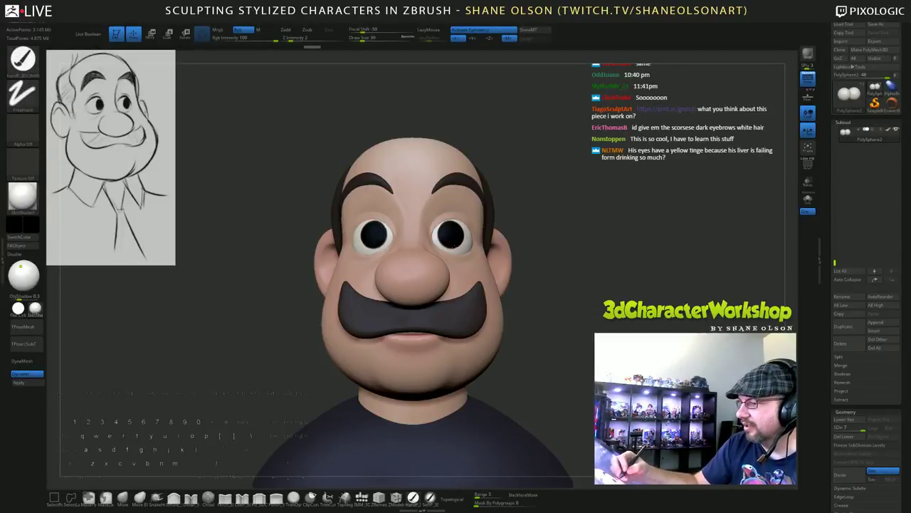
pyautogui.moveTo(545, 313)
pyautogui.mouseDown()
pyautogui.moveTo(567, 332)
pyautogui.moveTo(606, 313)
pyautogui.moveTo(575, 333)
pyautogui.moveTo(570, 322)
pyautogui.mouseUp()
pyautogui.hotkey('ctrl', 'z')
# Try to paint the black pupils toward the outer sides of both eyes and undo them.
pyautogui.moveTo(571, 290)
pyautogui.mouseDown()
pyautogui.moveTo(568, 301)
pyautogui.moveTo(460, 230)
pyautogui.moveTo(464, 236)
pyautogui.mouseUp()
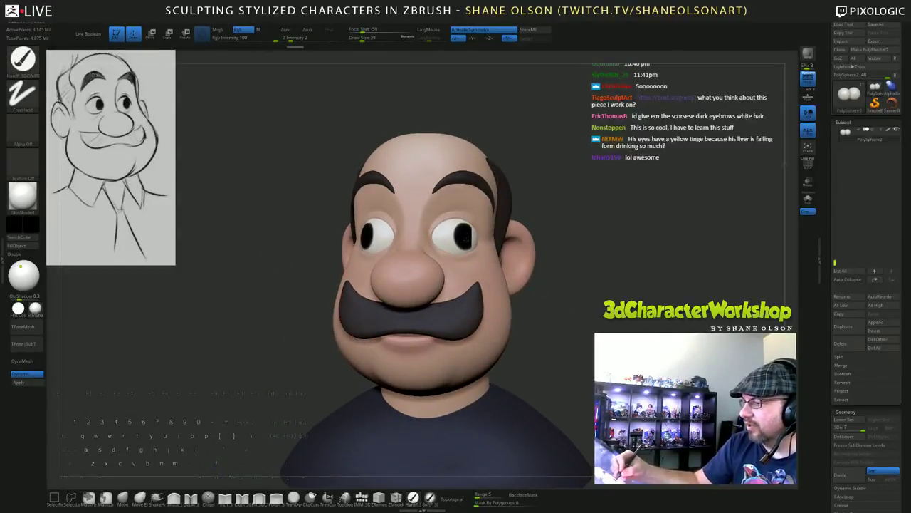
pyautogui.moveTo(534, 306); pyautogui.dragTo(564, 306)
pyautogui.hotkey('ctrl', 'z')
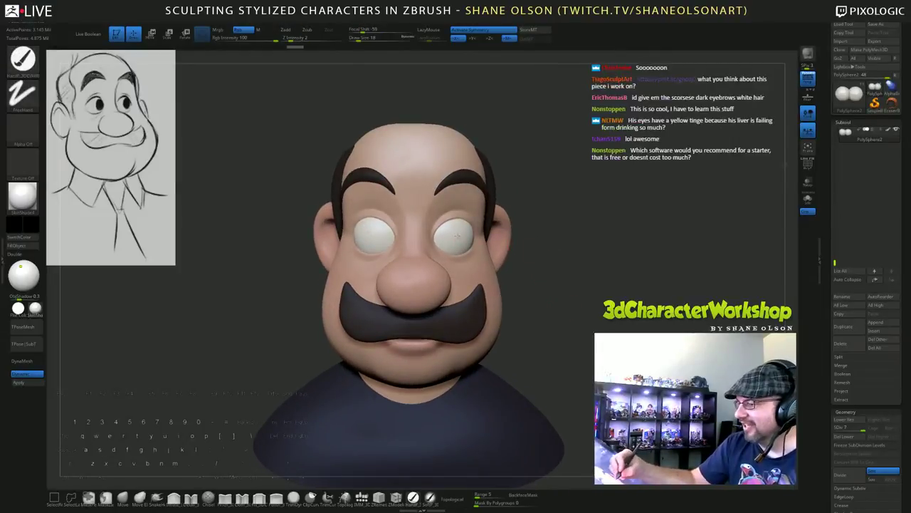
pyautogui.moveTo(567, 340)
pyautogui.mouseDown()
pyautogui.moveTo(577, 335)
pyautogui.moveTo(562, 325)
pyautogui.mouseUp()
pyautogui.hotkey('ctrl', 'z')
pyautogui.keyDown('alt'); pyautogui.moveTo(563, 265); pyautogui.dragTo(567, 258); pyautogui.keyUp('alt')
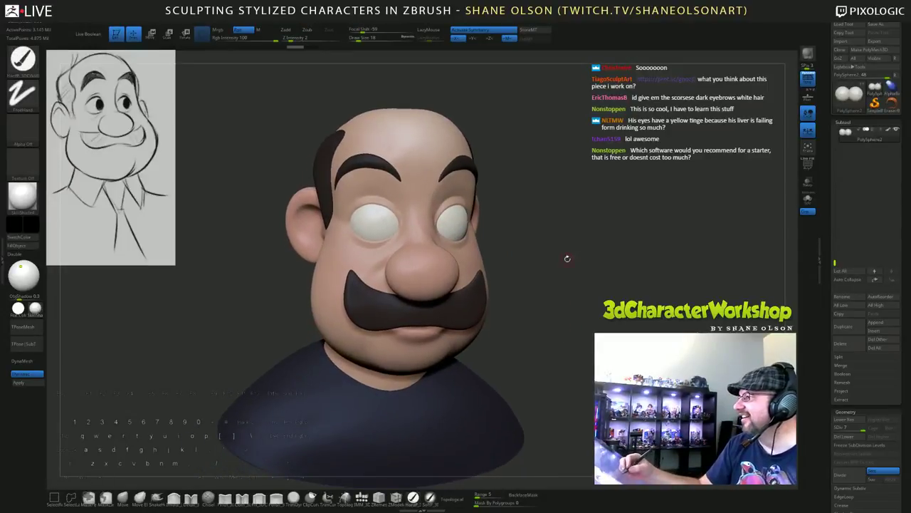
# Try to paint large black pupils on both eyeballs with the draw size raised to 52.
pyautogui.press('s')
pyautogui.click(572, 263)
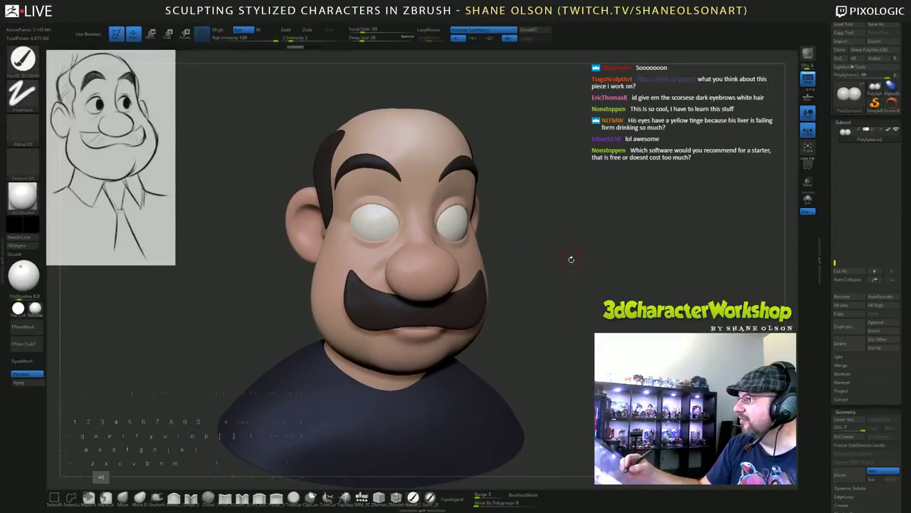
pyautogui.moveTo(574, 254)
pyautogui.keyDown('alt'); pyautogui.mouseDown()
pyautogui.moveTo(554, 250)
pyautogui.moveTo(557, 239)
pyautogui.moveTo(550, 252)
pyautogui.moveTo(544, 226)
pyautogui.mouseUp(); pyautogui.keyUp('alt')
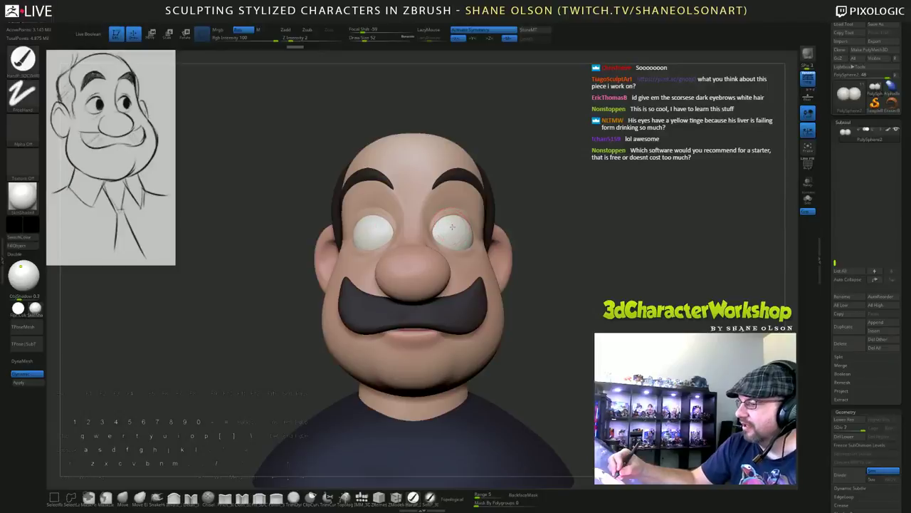
pyautogui.moveTo(452, 227); pyautogui.dragTo(453, 228)
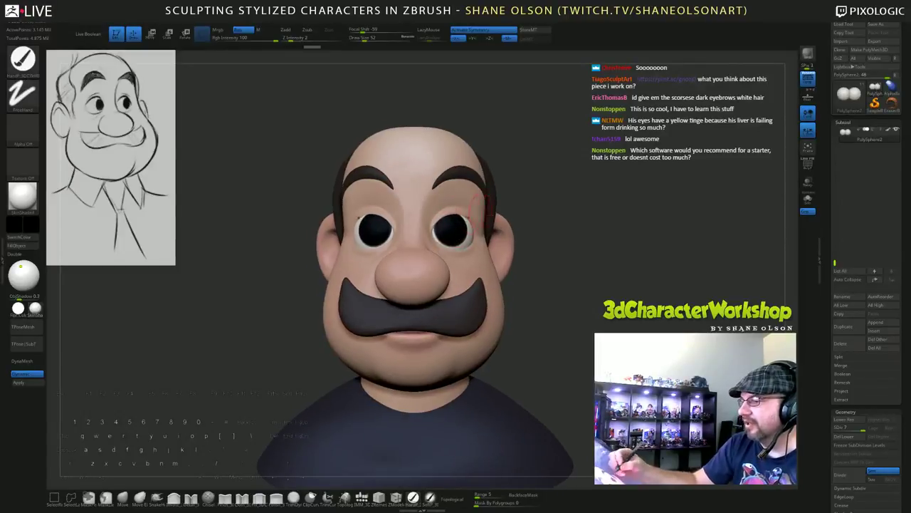
pyautogui.moveTo(573, 296)
pyautogui.mouseDown()
pyautogui.moveTo(601, 302)
pyautogui.moveTo(585, 310)
pyautogui.mouseUp()
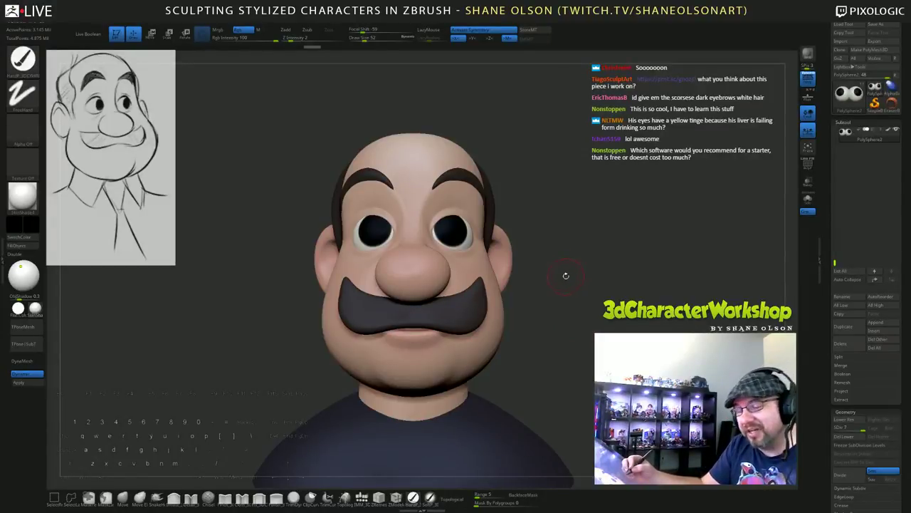
pyautogui.hotkey('ctrl', 'z')
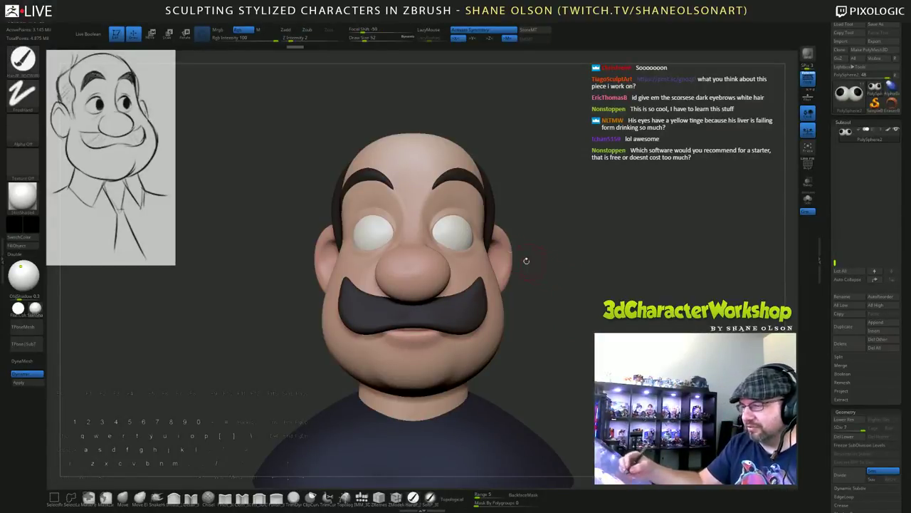
# Try slightly smaller black pupils on both eyeballs at draw size 48, check them from several angles and undo them.
pyautogui.hotkey('ctrl', 'shift', 'z')
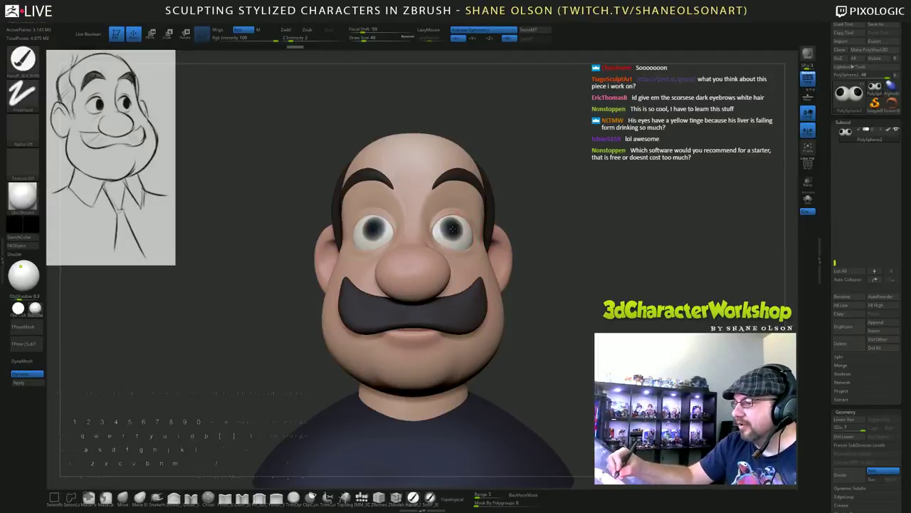
pyautogui.click(452, 227)
pyautogui.moveTo(556, 332)
pyautogui.mouseDown()
pyautogui.moveTo(573, 336)
pyautogui.moveTo(557, 334)
pyautogui.mouseUp()
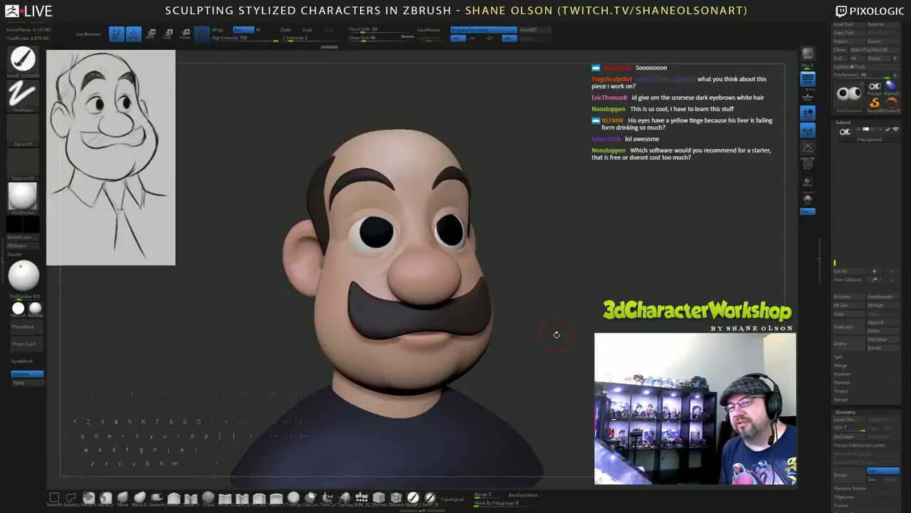
pyautogui.moveTo(557, 334)
pyautogui.mouseDown()
pyautogui.moveTo(586, 294)
pyautogui.moveTo(593, 301)
pyautogui.moveTo(584, 308)
pyautogui.mouseUp()
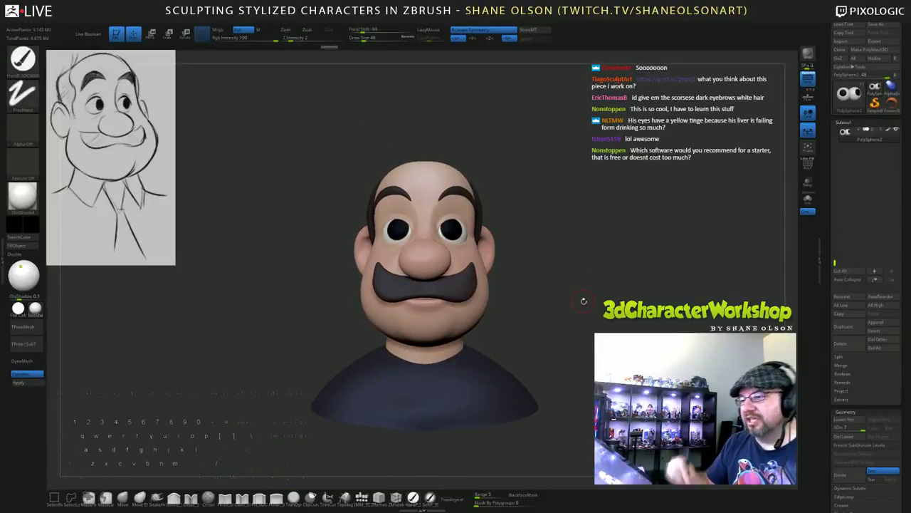
pyautogui.keyDown('alt'); pyautogui.moveTo(522, 246); pyautogui.dragTo(529, 280); pyautogui.keyUp('alt')
pyautogui.hotkey('ctrl', 'z')
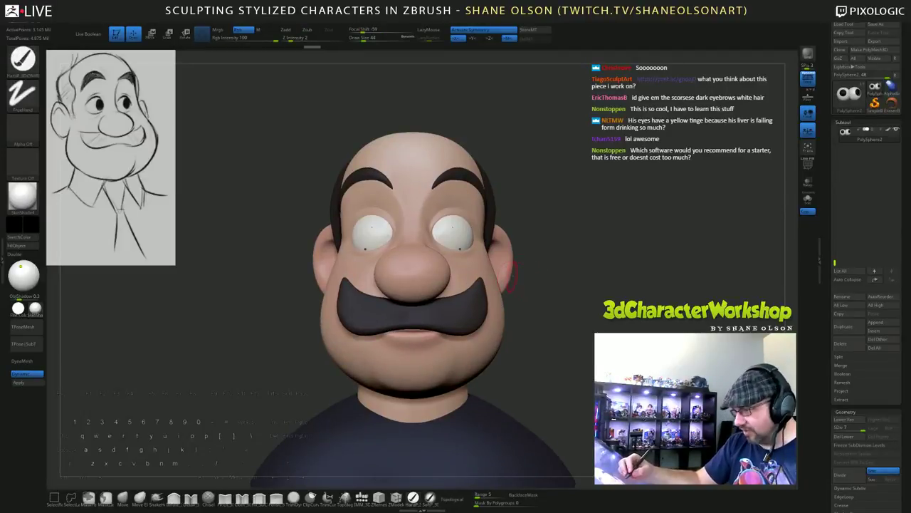
# Try small black pupils at draw size 32, extend them into vertical ovals, and undo all of the pupil strokes.
pyautogui.press('[')
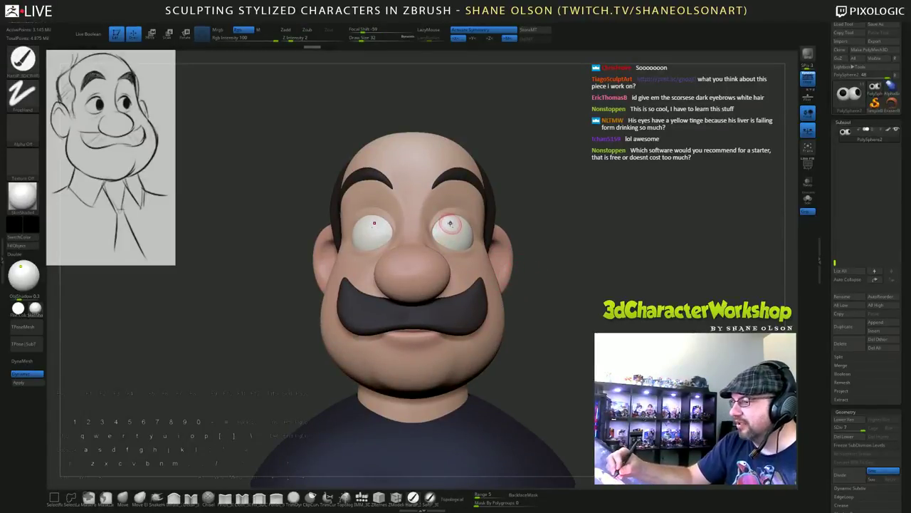
pyautogui.moveTo(451, 224); pyautogui.dragTo(451, 226)
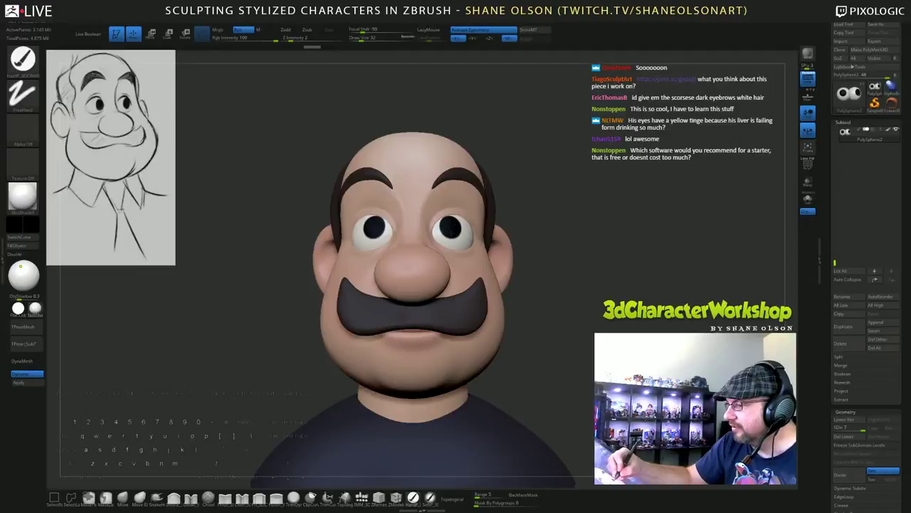
pyautogui.moveTo(450, 229); pyautogui.dragTo(454, 234)
pyautogui.hotkey('ctrl', 'z')
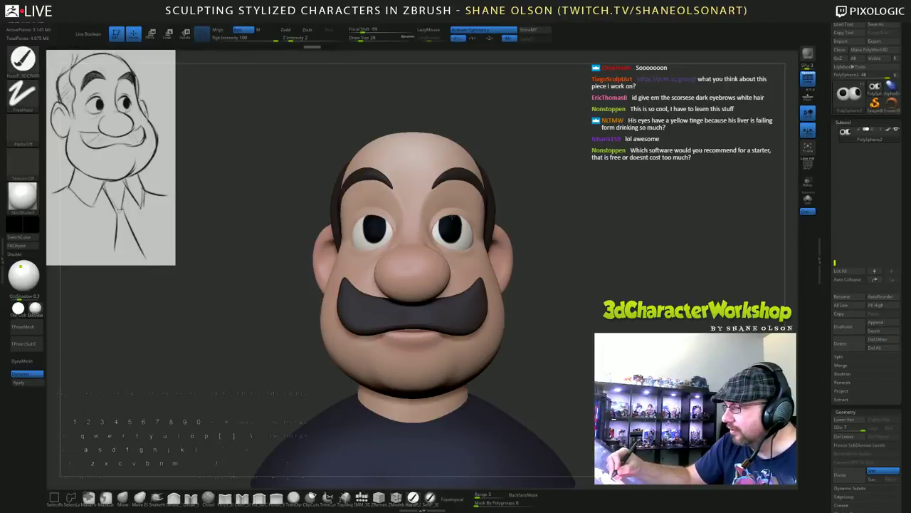
pyautogui.moveTo(536, 246); pyautogui.dragTo(583, 336)
pyautogui.hotkey('ctrl', 'z')
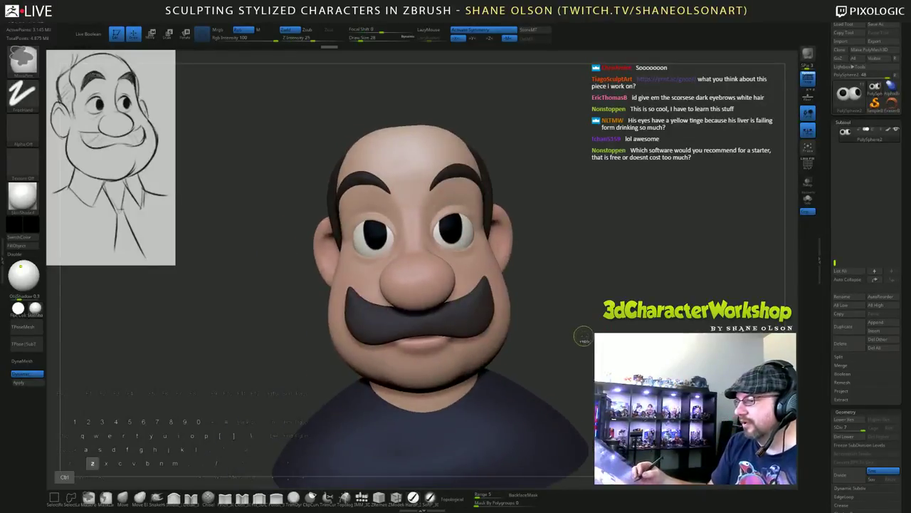
pyautogui.hotkey('ctrl', 'z')
pyautogui.hotkey('ctrl', 'z')
pyautogui.hotkey('ctrl', 'z')
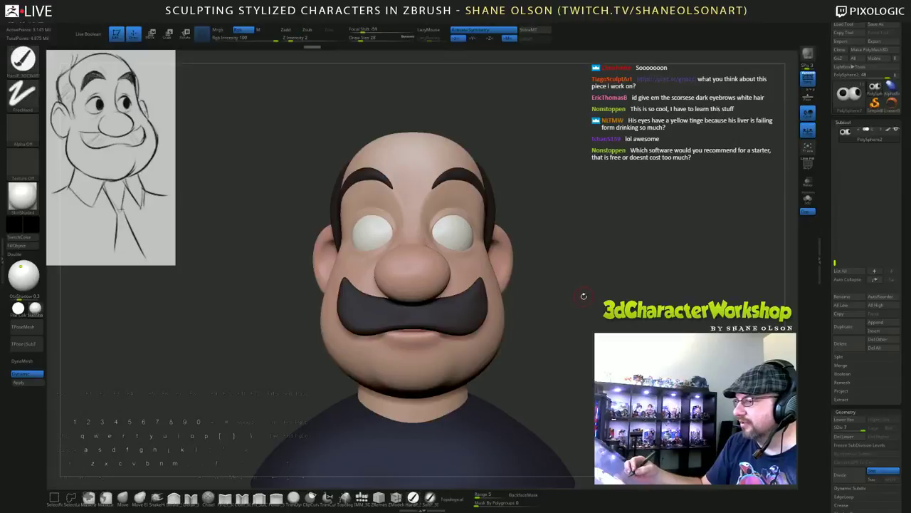
# Paint round black pupils on both eyeballs at draw size 40 and check them from the front and three-quarter views.
pyautogui.click(450, 229)
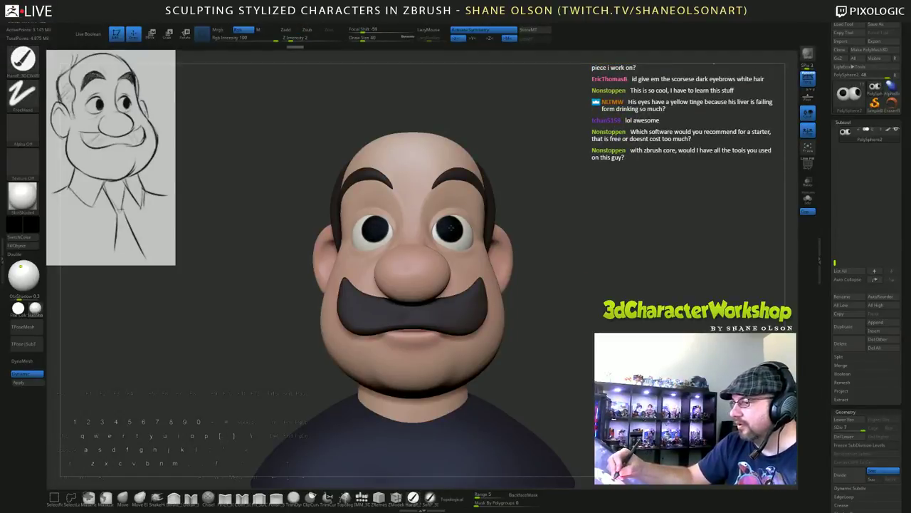
pyautogui.moveTo(450, 229); pyautogui.dragTo(451, 230)
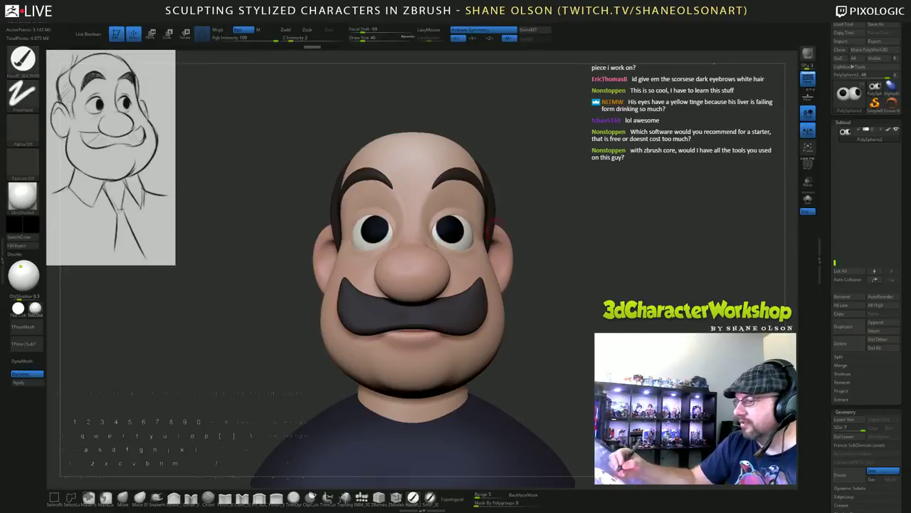
pyautogui.moveTo(547, 361); pyautogui.dragTo(520, 363)
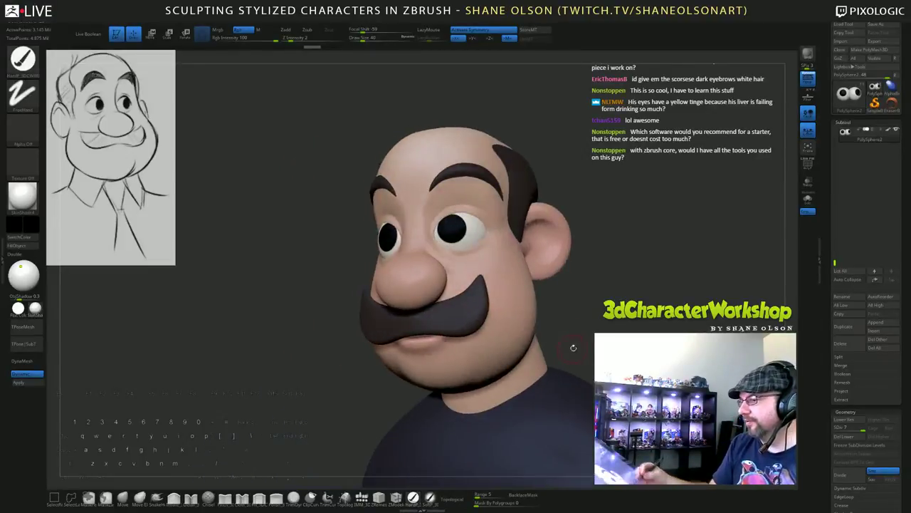
pyautogui.moveTo(574, 346)
pyautogui.keyDown('shift'); pyautogui.mouseDown()
pyautogui.moveTo(584, 292)
pyautogui.moveTo(583, 309)
pyautogui.mouseUp(); pyautogui.keyUp('shift')
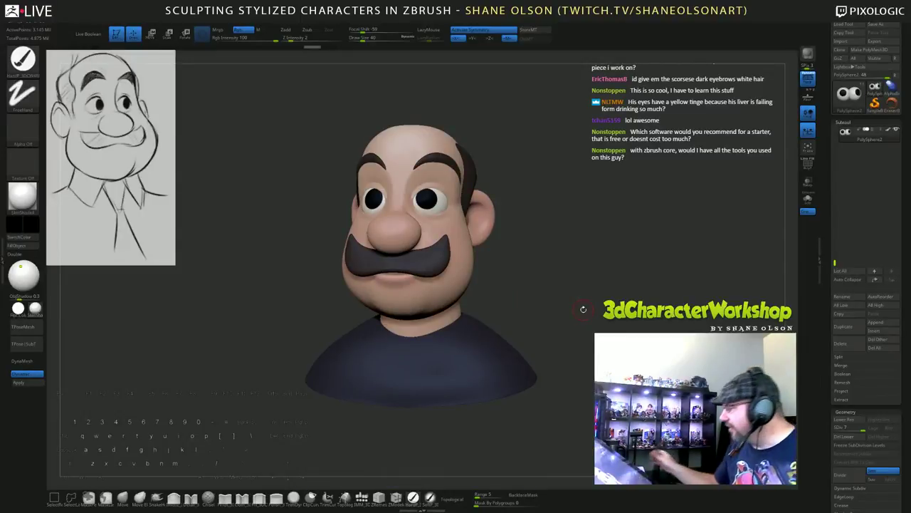
pyautogui.moveTo(521, 225)
pyautogui.keyDown('alt'); pyautogui.mouseDown()
pyautogui.moveTo(542, 229)
pyautogui.moveTo(588, 190)
pyautogui.moveTo(586, 203)
pyautogui.mouseUp(); pyautogui.keyUp('alt')
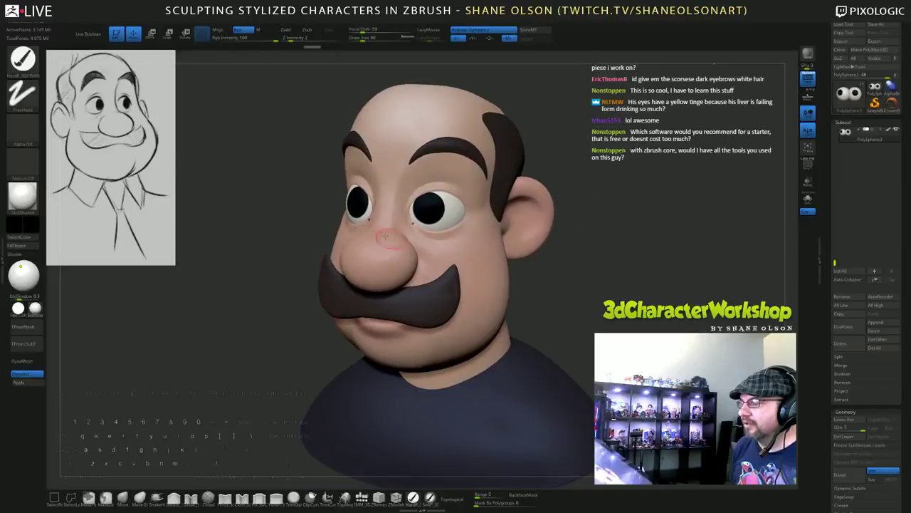
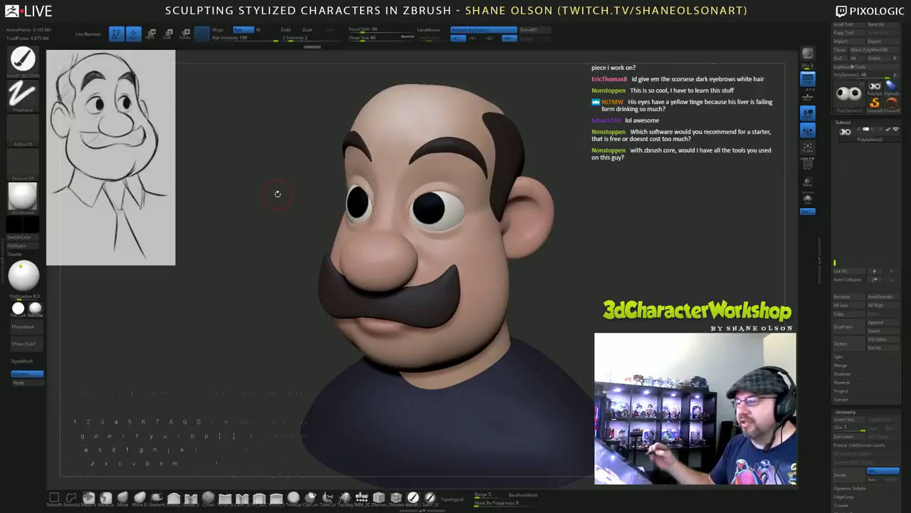
# Choose the Move brush, set its draw size to 104, and make the head the active subtool.
pyautogui.moveTo(616, 266)
pyautogui.mouseDown()
pyautogui.moveTo(610, 288)
pyautogui.moveTo(621, 281)
pyautogui.moveTo(605, 258)
pyautogui.moveTo(562, 257)
pyautogui.mouseUp()
pyautogui.click(123, 499)
pyautogui.press('s')
pyautogui.press('s')
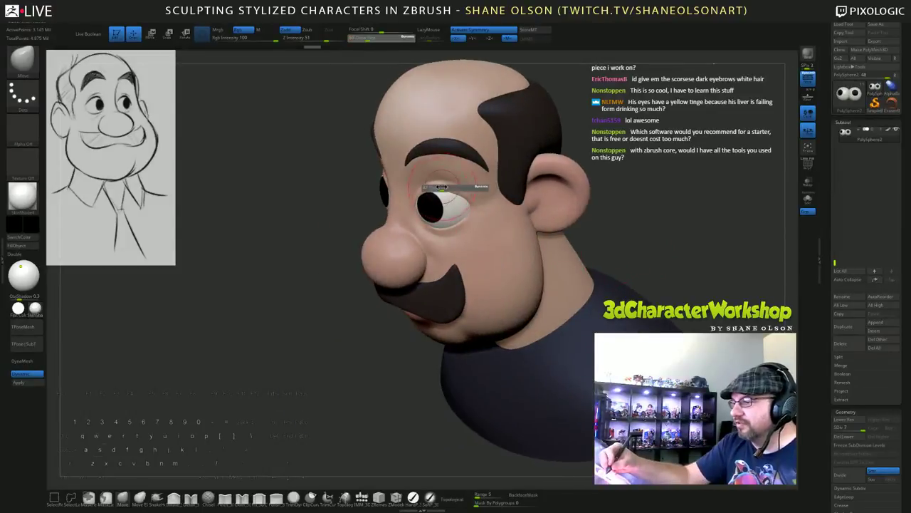
pyautogui.moveTo(442, 187); pyautogui.dragTo(444, 188)
pyautogui.moveTo(440, 187); pyautogui.dragTo(410, 188, button='right')
pyautogui.moveTo(439, 186); pyautogui.dragTo(450, 185)
pyautogui.hotkey('ctrl', 'z')
pyautogui.keyDown('alt'); pyautogui.click(449, 183); pyautogui.keyUp('alt')
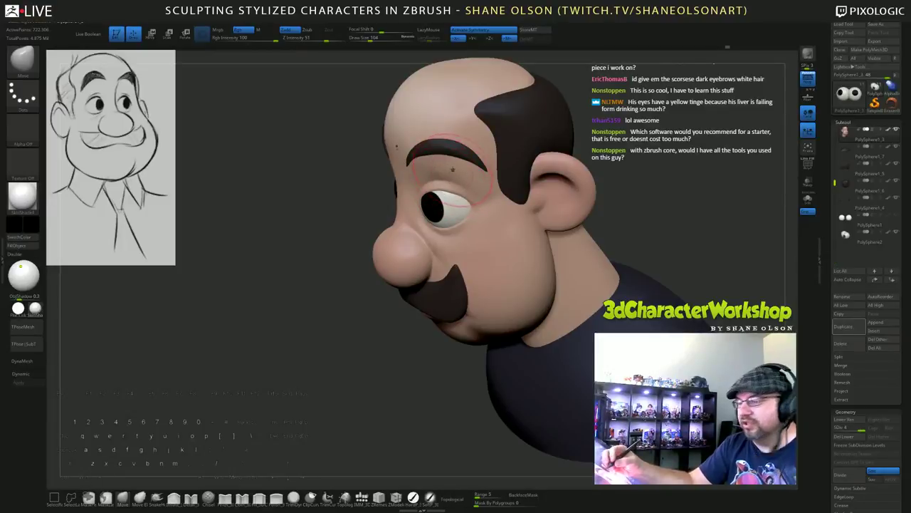
# Reshape the upper eyelids with the Move brush at subdivision level 1, and return the head to level 4.
pyautogui.keyDown('alt'); pyautogui.moveTo(453, 171); pyautogui.dragTo(436, 189, button='right'); pyautogui.keyUp('alt')
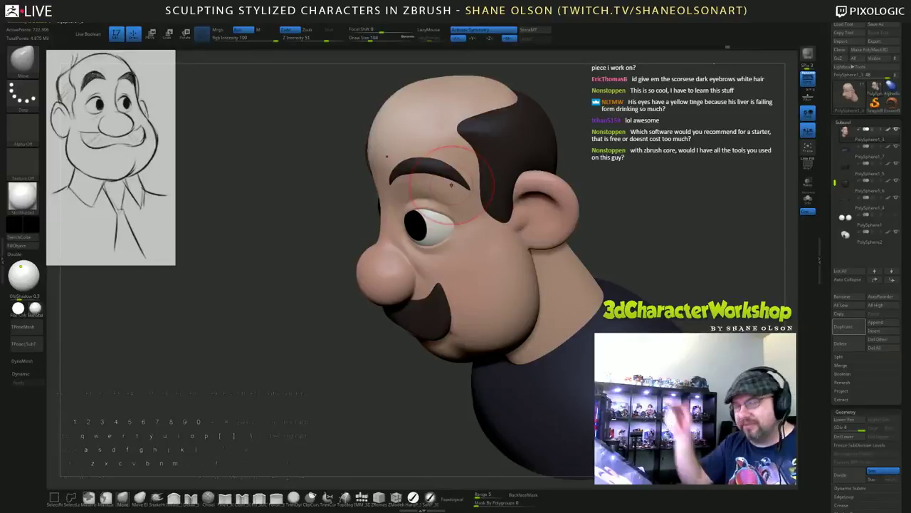
pyautogui.press('shift')
pyautogui.hotkey('shift', 'd')
pyautogui.hotkey('shift', 'd')
pyautogui.hotkey('shift', 'd')
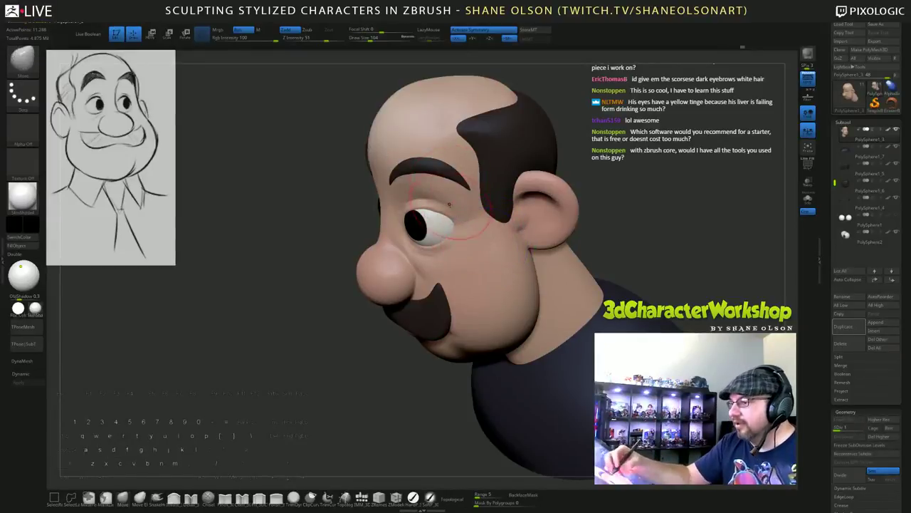
pyautogui.moveTo(459, 200)
pyautogui.mouseDown(button='right')
pyautogui.moveTo(430, 207)
pyautogui.moveTo(448, 218)
pyautogui.moveTo(453, 206)
pyautogui.moveTo(455, 220)
pyautogui.moveTo(571, 306)
pyautogui.moveTo(568, 288)
pyautogui.mouseUp(button='right')
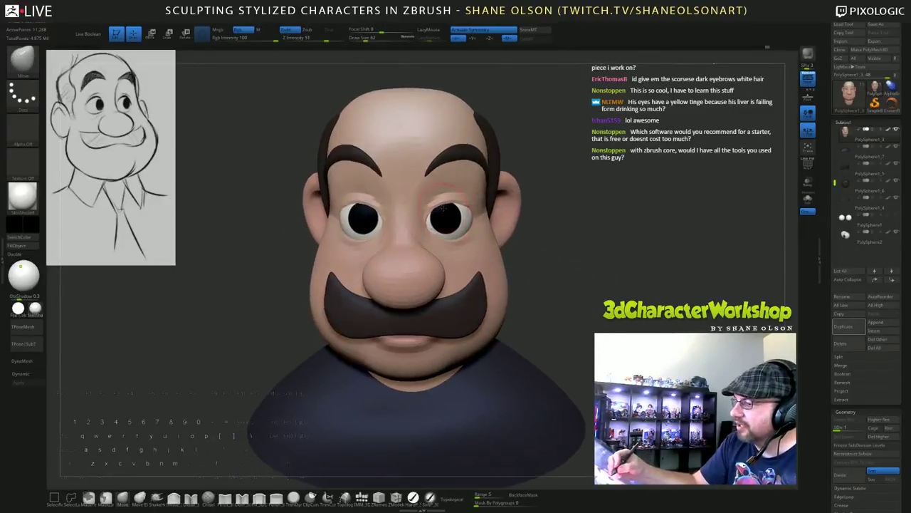
pyautogui.moveTo(658, 286); pyautogui.dragTo(612, 283)
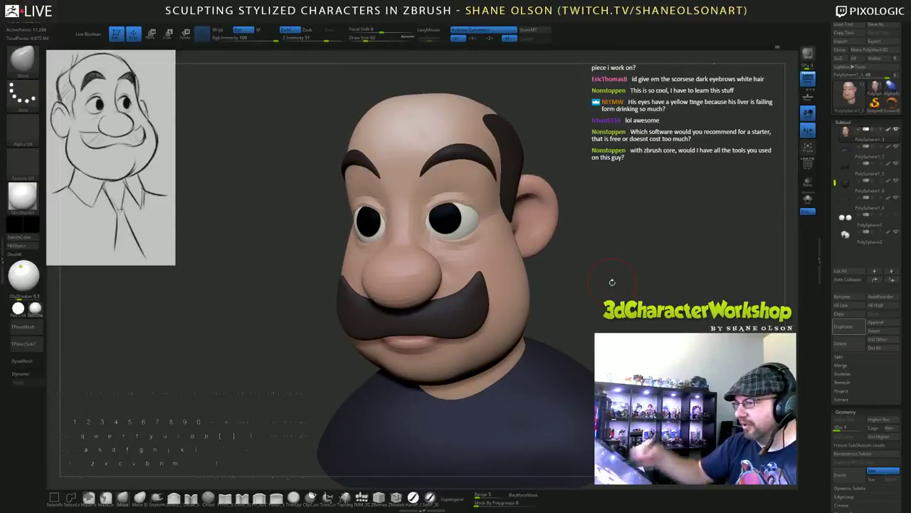
pyautogui.moveTo(620, 283); pyautogui.dragTo(470, 208, button='right')
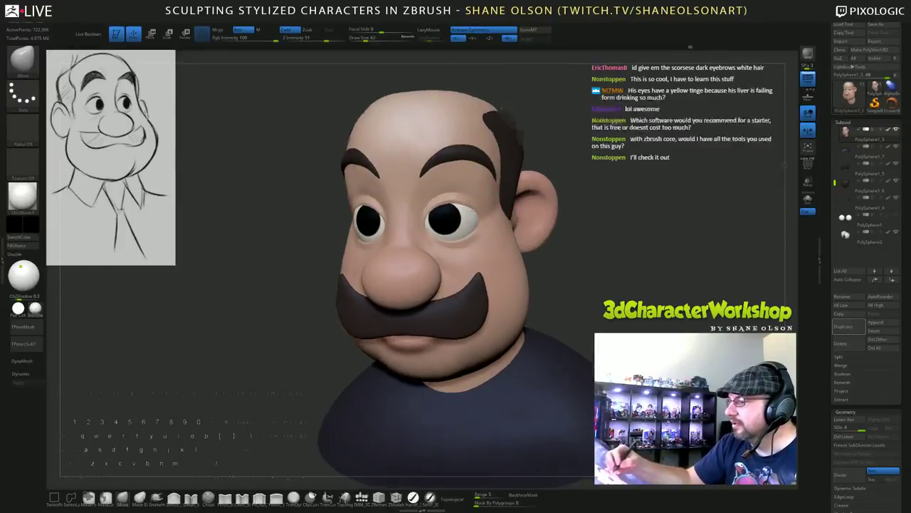
# Refine the head's shape with the Move brush at draw size 94, working at subdivision level 2 before returning to level 4.
pyautogui.moveTo(560, 229); pyautogui.dragTo(621, 292, button='right')
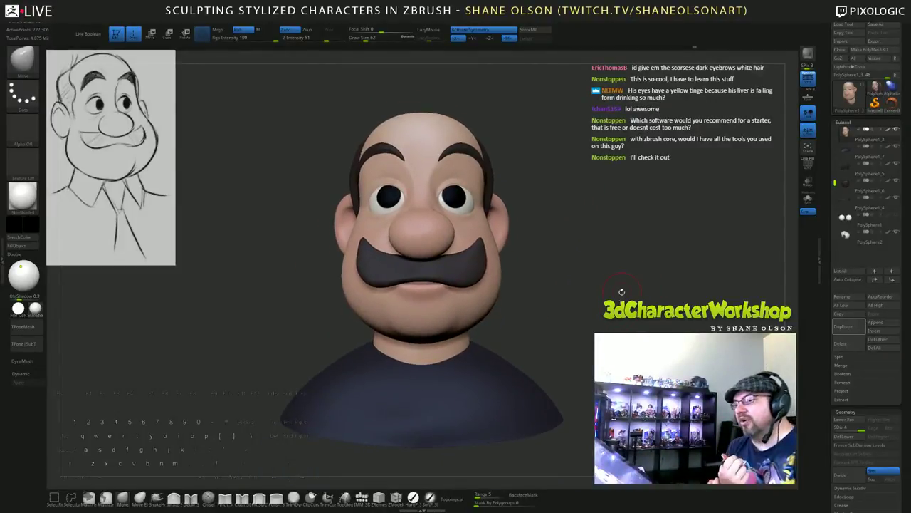
pyautogui.moveTo(418, 257)
pyautogui.mouseDown(button='right')
pyautogui.moveTo(618, 302)
pyautogui.moveTo(589, 315)
pyautogui.mouseUp(button='right')
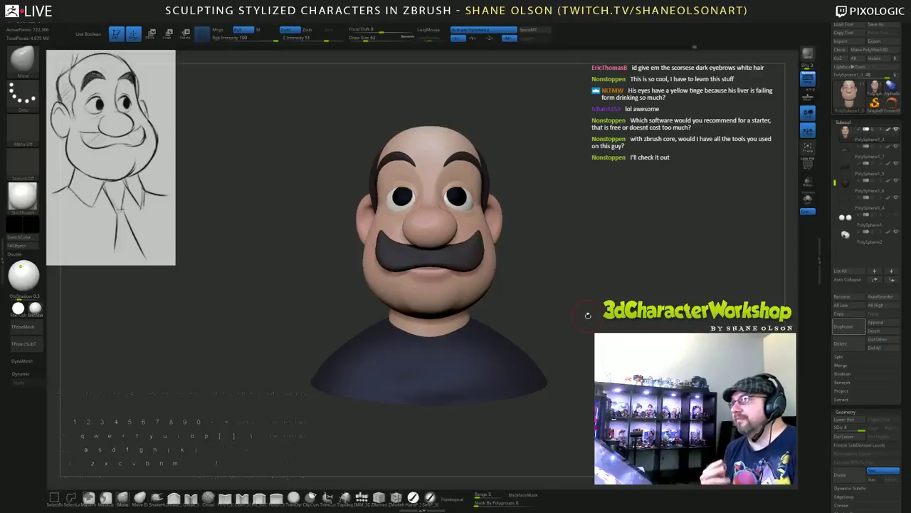
pyautogui.moveTo(588, 315); pyautogui.dragTo(631, 295, button='right')
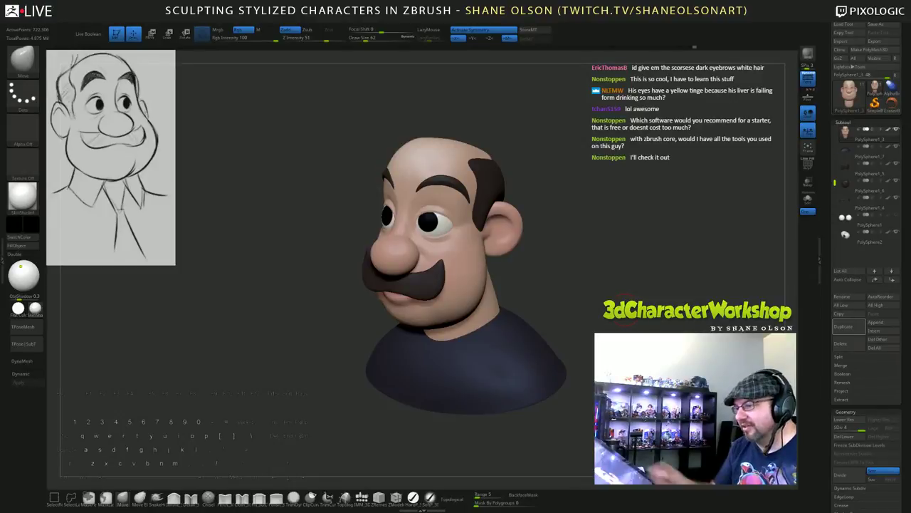
pyautogui.moveTo(603, 312); pyautogui.dragTo(623, 322, button='right')
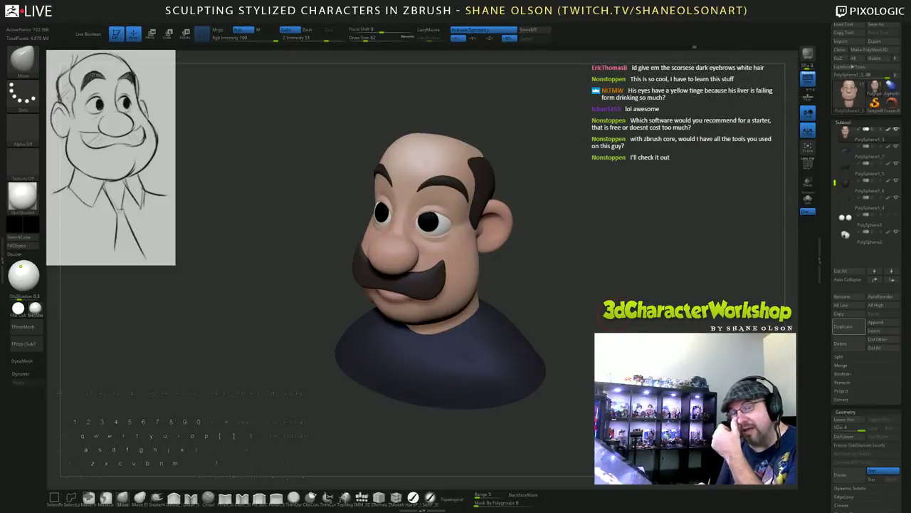
pyautogui.moveTo(618, 231)
pyautogui.mouseDown()
pyautogui.moveTo(712, 227)
pyautogui.moveTo(626, 254)
pyautogui.moveTo(615, 205)
pyautogui.moveTo(593, 254)
pyautogui.moveTo(570, 242)
pyautogui.mouseUp()
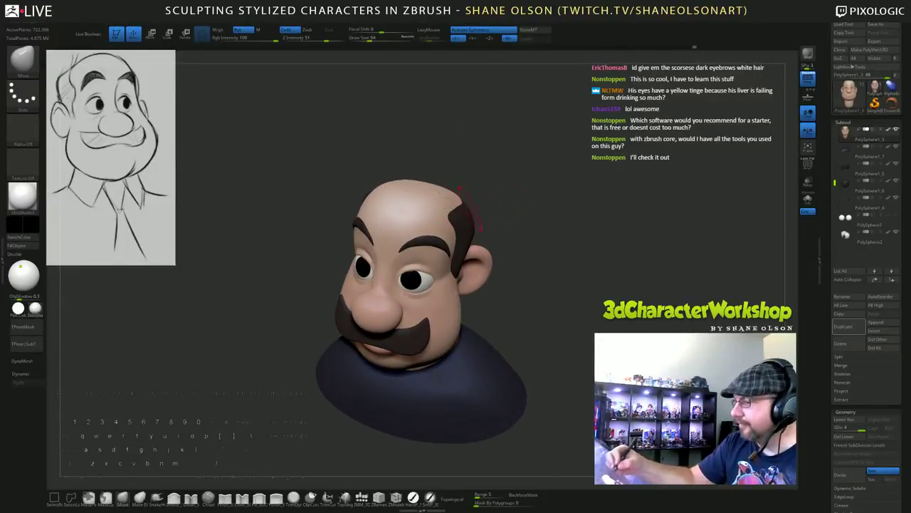
pyautogui.moveTo(486, 189); pyautogui.dragTo(526, 222)
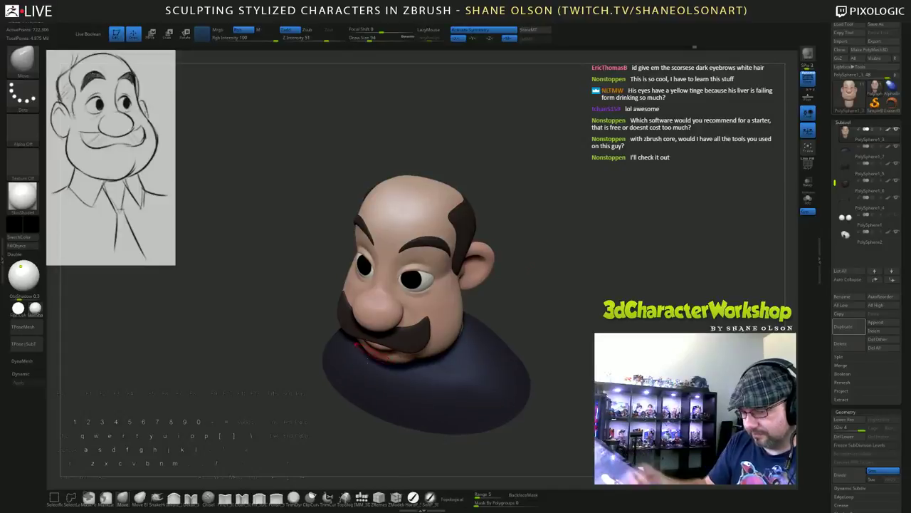
pyautogui.press('shift')
pyautogui.keyDown('shift'); pyautogui.moveTo(553, 272); pyautogui.dragTo(591, 340); pyautogui.keyUp('shift')
pyautogui.moveTo(539, 269)
pyautogui.keyDown('alt'); pyautogui.mouseDown()
pyautogui.moveTo(531, 273)
pyautogui.moveTo(533, 264)
pyautogui.mouseUp(); pyautogui.keyUp('alt')
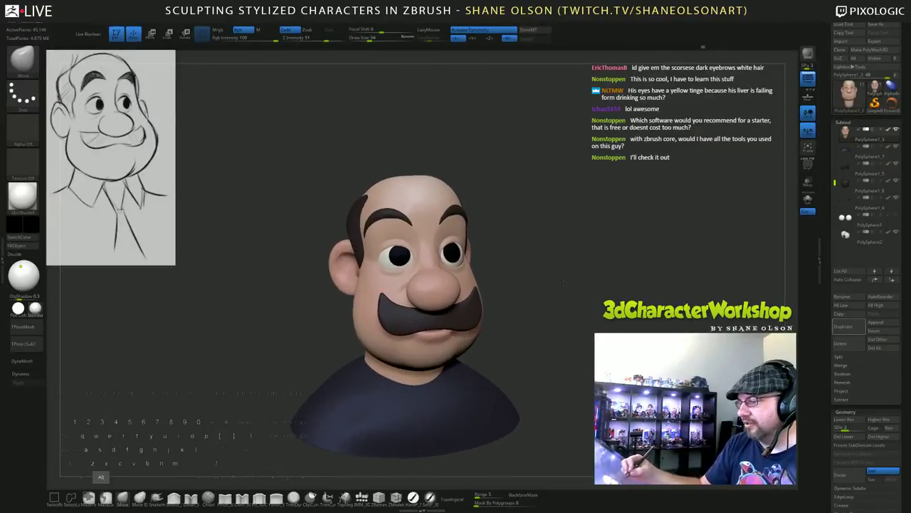
pyautogui.moveTo(605, 277)
pyautogui.mouseDown()
pyautogui.moveTo(556, 286)
pyautogui.moveTo(448, 235)
pyautogui.mouseUp()
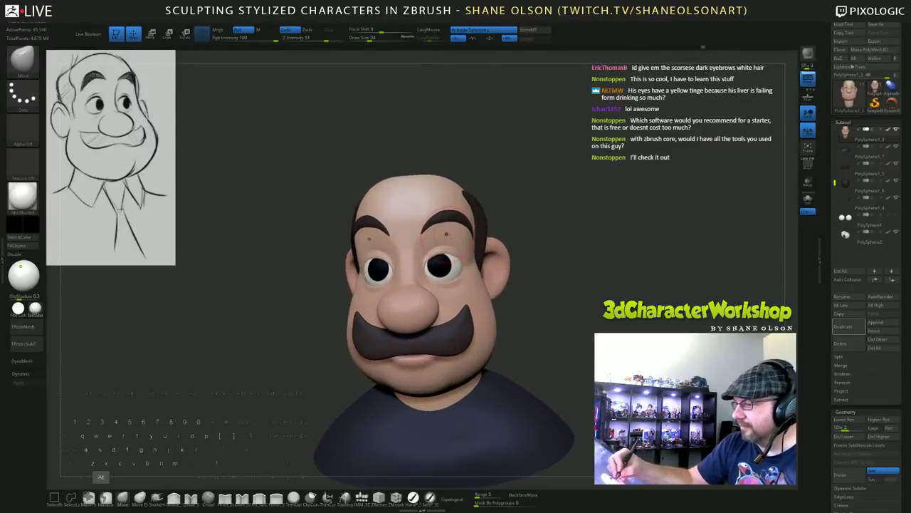
pyautogui.moveTo(587, 335)
pyautogui.mouseDown()
pyautogui.moveTo(526, 327)
pyautogui.moveTo(581, 314)
pyautogui.mouseUp()
# Sample the skin colour, darken it to a warm brown, and choose the soft paint brush with RGB intensity 2.
pyautogui.press('c')
pyautogui.click(32, 224)
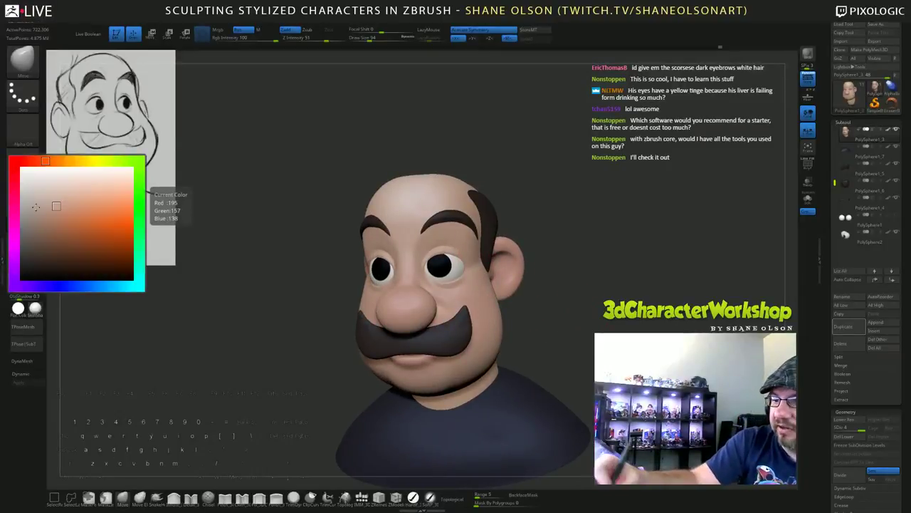
pyautogui.click(50, 225)
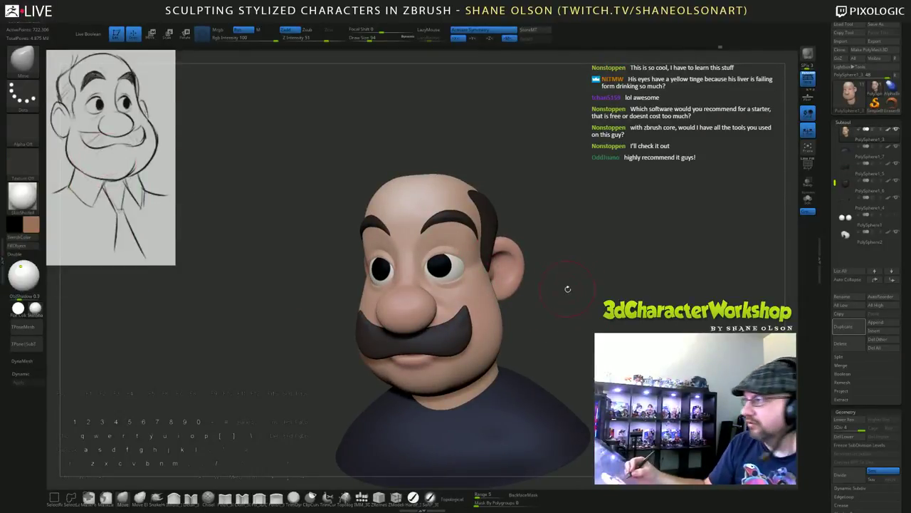
pyautogui.moveTo(569, 289)
pyautogui.mouseDown()
pyautogui.moveTo(577, 280)
pyautogui.moveTo(555, 268)
pyautogui.mouseUp()
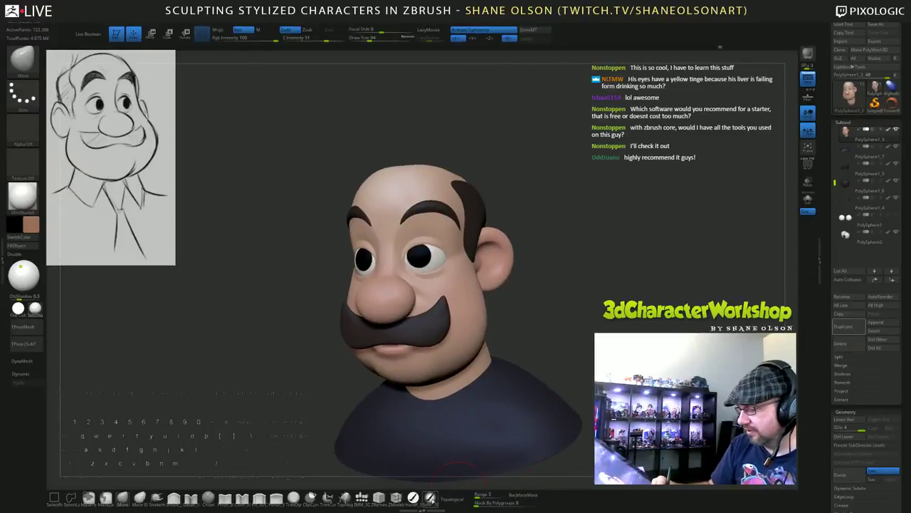
pyautogui.click(430, 498)
# Shade the upper eyelids beneath both eyebrows with the warm brown at draw size 94.
pyautogui.moveTo(587, 235); pyautogui.dragTo(559, 229)
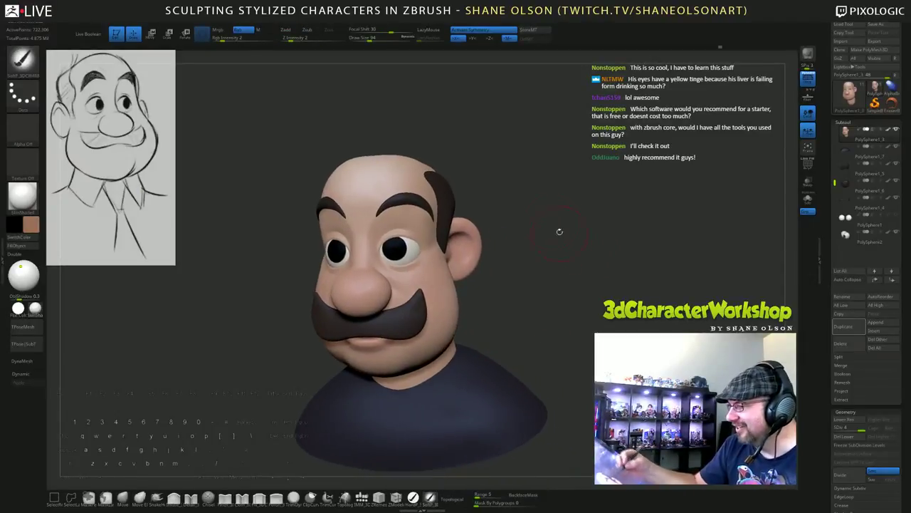
pyautogui.press('s')
pyautogui.click(540, 212)
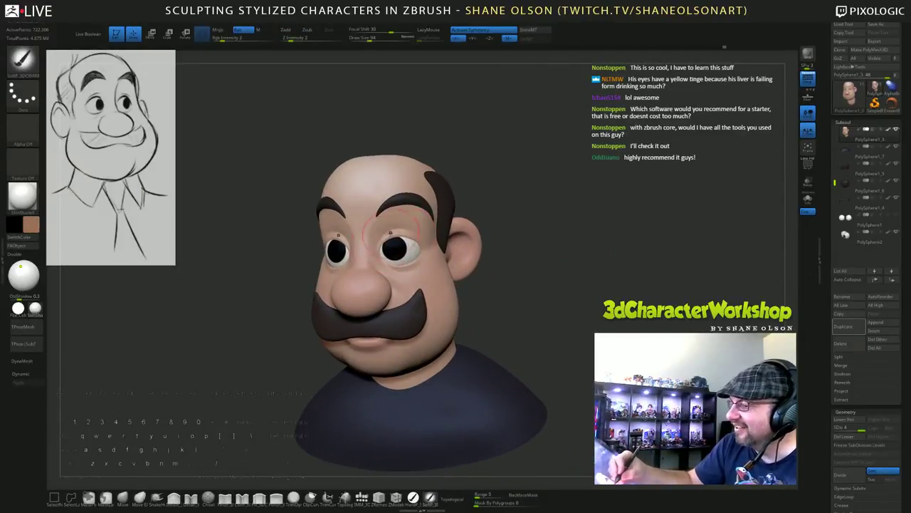
pyautogui.moveTo(527, 292); pyautogui.dragTo(554, 299)
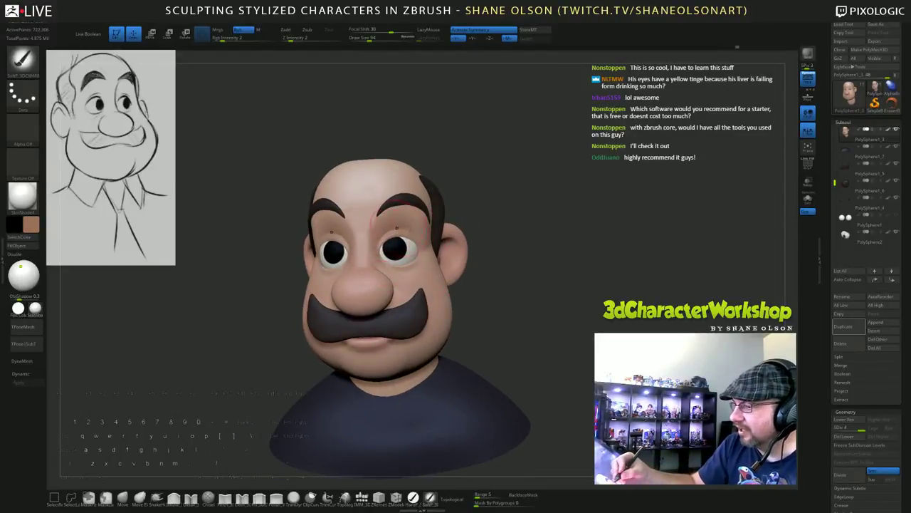
pyautogui.moveTo(502, 275); pyautogui.dragTo(519, 289)
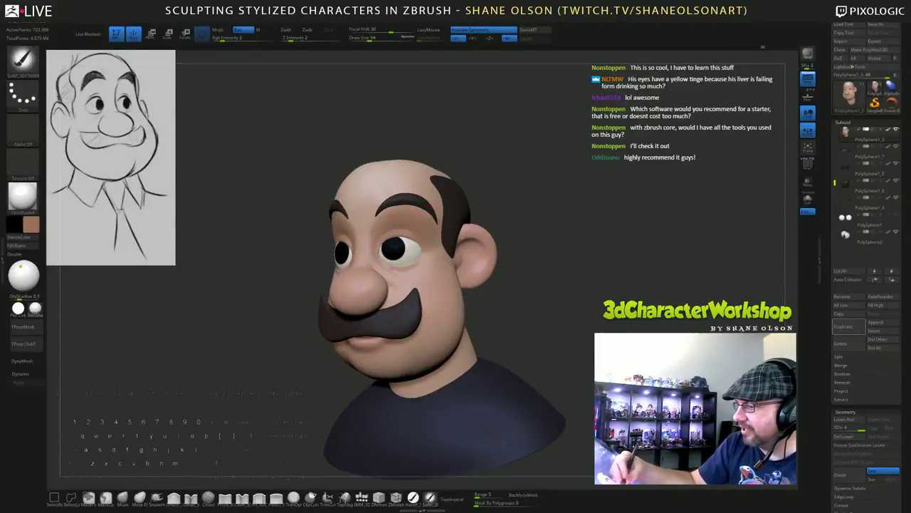
pyautogui.moveTo(518, 289)
pyautogui.mouseDown()
pyautogui.moveTo(541, 305)
pyautogui.moveTo(530, 291)
pyautogui.moveTo(511, 303)
pyautogui.moveTo(556, 327)
pyautogui.mouseUp()
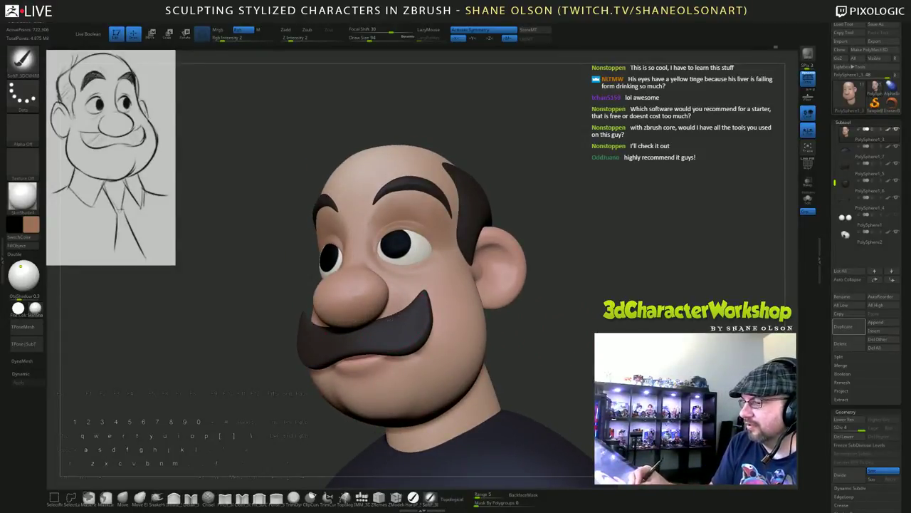
# Deepen the brown shading around both eye sockets with the draw size raised to 128.
pyautogui.moveTo(594, 363)
pyautogui.mouseDown()
pyautogui.moveTo(578, 337)
pyautogui.moveTo(588, 338)
pyautogui.moveTo(587, 317)
pyautogui.mouseUp()
pyautogui.press('s')
pyautogui.moveTo(532, 279)
pyautogui.mouseDown()
pyautogui.moveTo(566, 291)
pyautogui.moveTo(580, 275)
pyautogui.moveTo(595, 310)
pyautogui.moveTo(621, 299)
pyautogui.moveTo(534, 248)
pyautogui.moveTo(531, 264)
pyautogui.mouseUp()
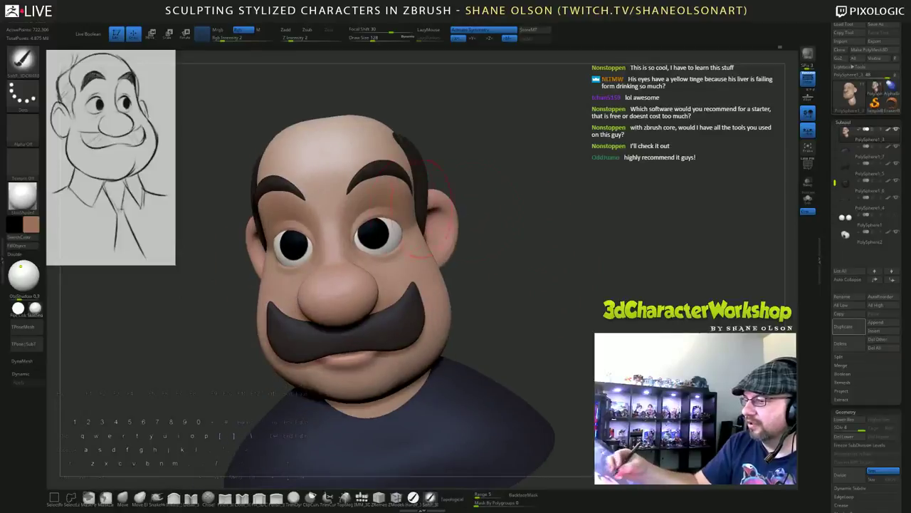
pyautogui.moveTo(555, 312); pyautogui.dragTo(409, 239)
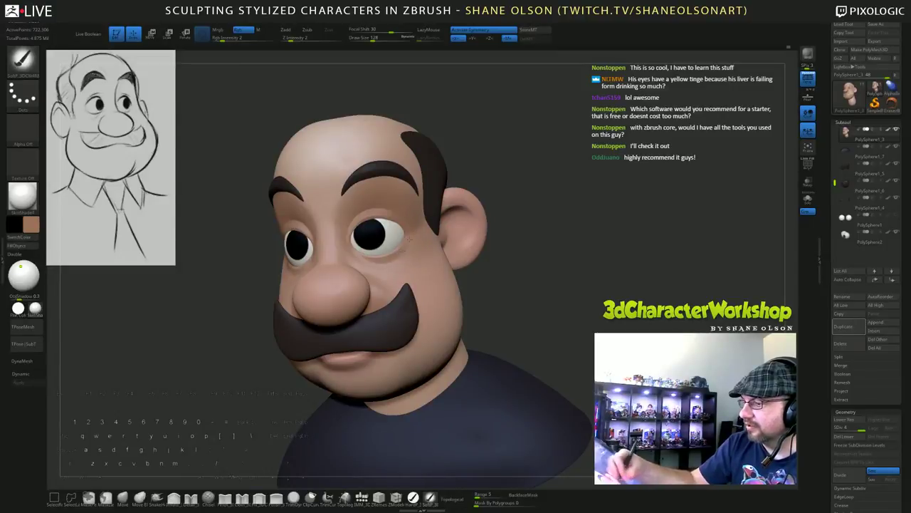
# Reduce the soft paint brush's draw size to 46 and change the paint colour to a darker brown.
pyautogui.press('f')
pyautogui.moveTo(523, 275)
pyautogui.keyDown('shift'); pyautogui.mouseDown()
pyautogui.moveTo(548, 285)
pyautogui.moveTo(525, 293)
pyautogui.moveTo(526, 271)
pyautogui.mouseUp(); pyautogui.keyUp('shift')
pyautogui.press('s')
pyautogui.press('s')
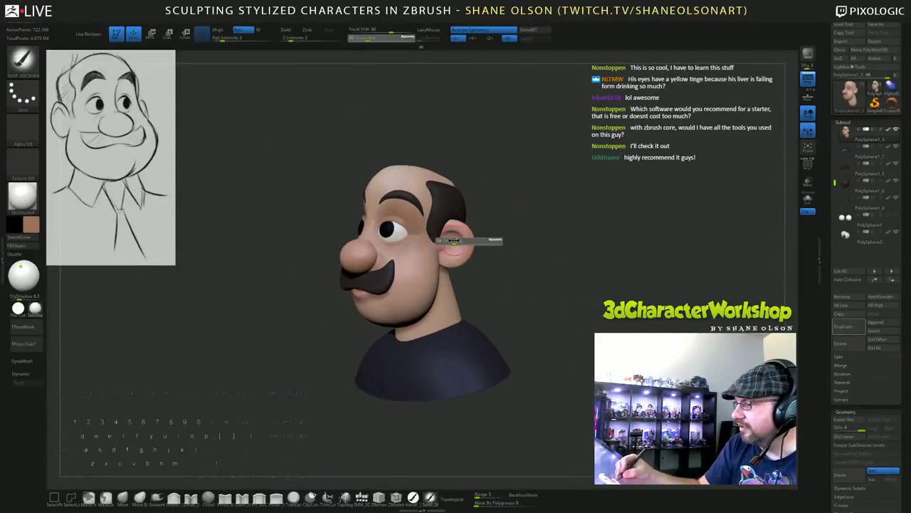
pyautogui.moveTo(454, 242); pyautogui.dragTo(451, 242)
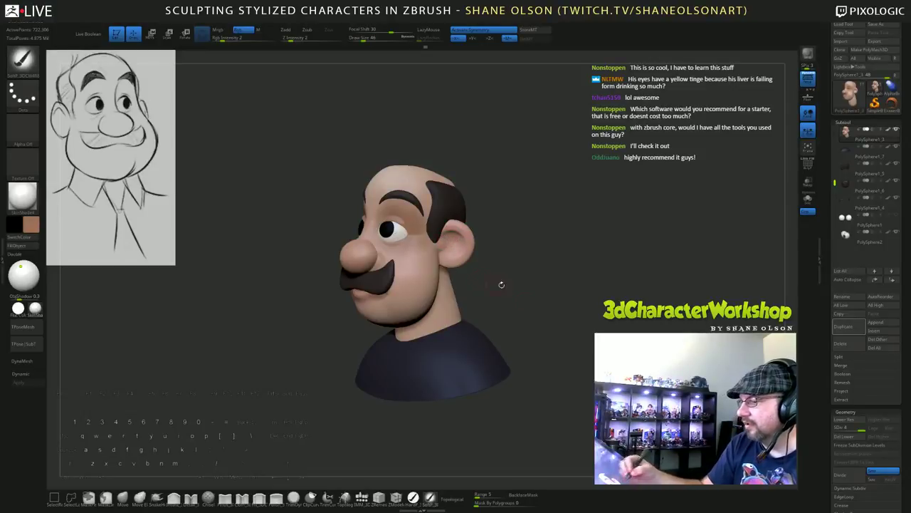
pyautogui.moveTo(501, 284)
pyautogui.mouseDown()
pyautogui.moveTo(553, 309)
pyautogui.moveTo(545, 319)
pyautogui.moveTo(561, 317)
pyautogui.moveTo(546, 329)
pyautogui.moveTo(528, 309)
pyautogui.mouseUp()
pyautogui.click(33, 226)
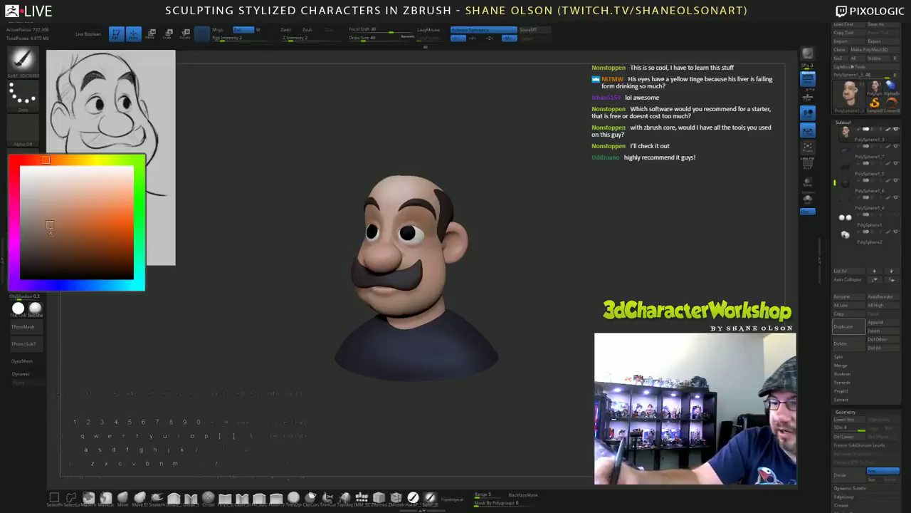
pyautogui.click(44, 246)
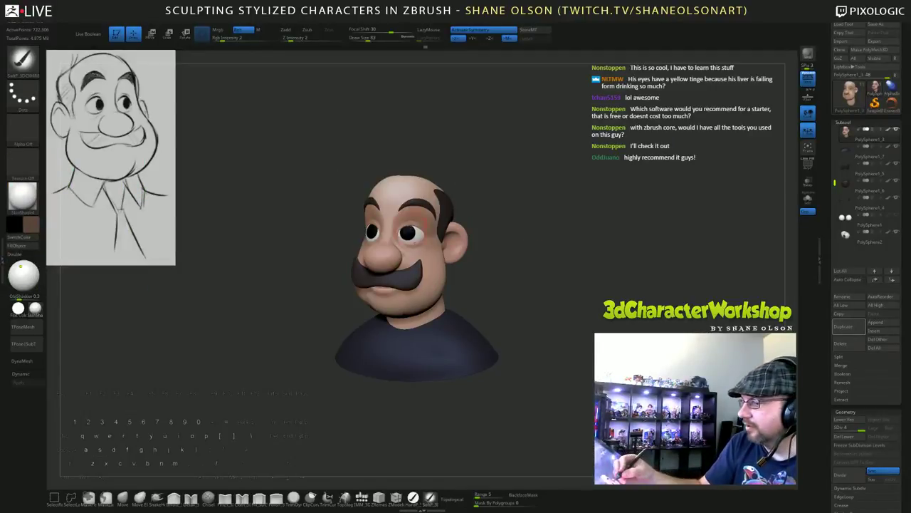
# Brush the darker brown shading softly onto the side of the face, around the ears and along the neck.
pyautogui.moveTo(498, 268)
pyautogui.mouseDown()
pyautogui.moveTo(527, 271)
pyautogui.moveTo(431, 240)
pyautogui.mouseUp()
pyautogui.moveTo(520, 295)
pyautogui.mouseDown()
pyautogui.moveTo(565, 320)
pyautogui.moveTo(522, 309)
pyautogui.mouseUp()
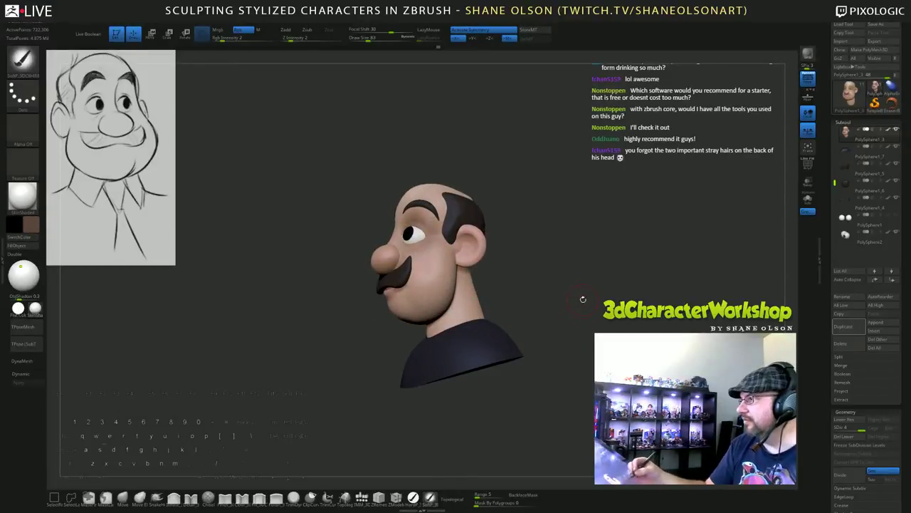
pyautogui.moveTo(590, 309); pyautogui.dragTo(579, 294)
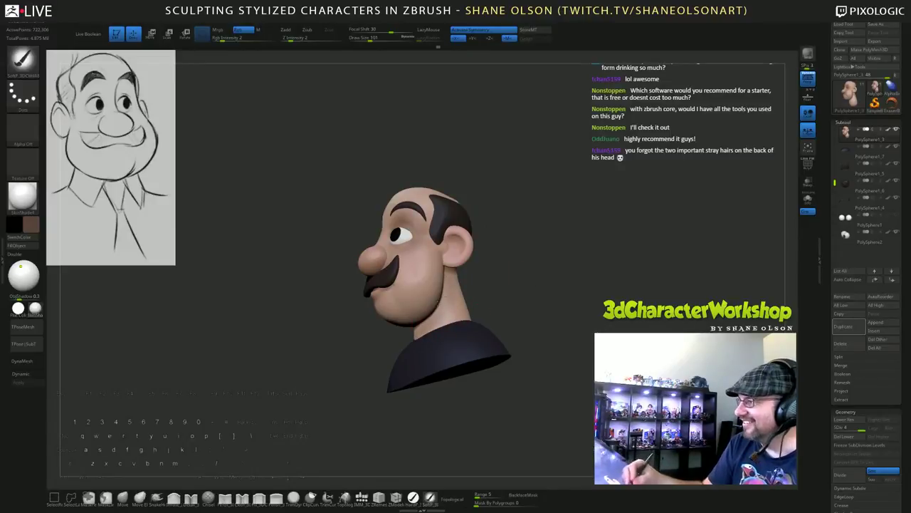
pyautogui.moveTo(542, 308); pyautogui.dragTo(573, 306)
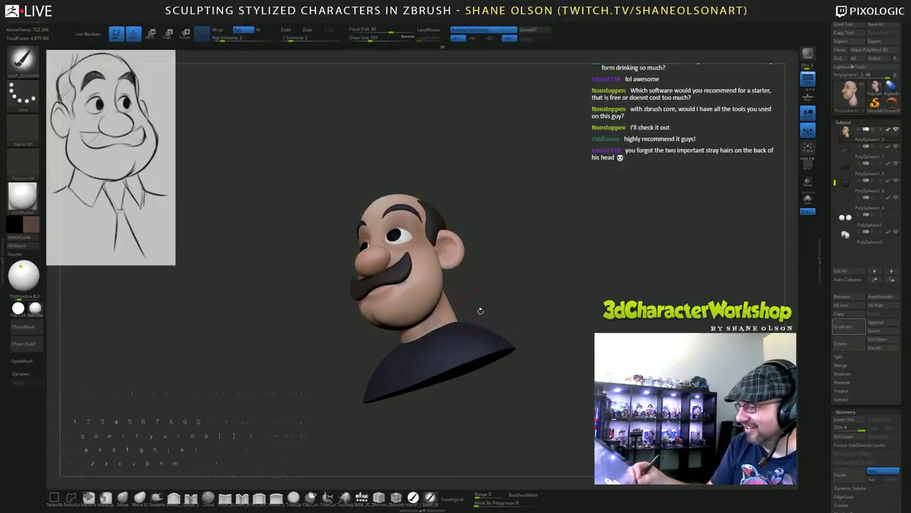
pyautogui.moveTo(480, 310); pyautogui.dragTo(491, 323)
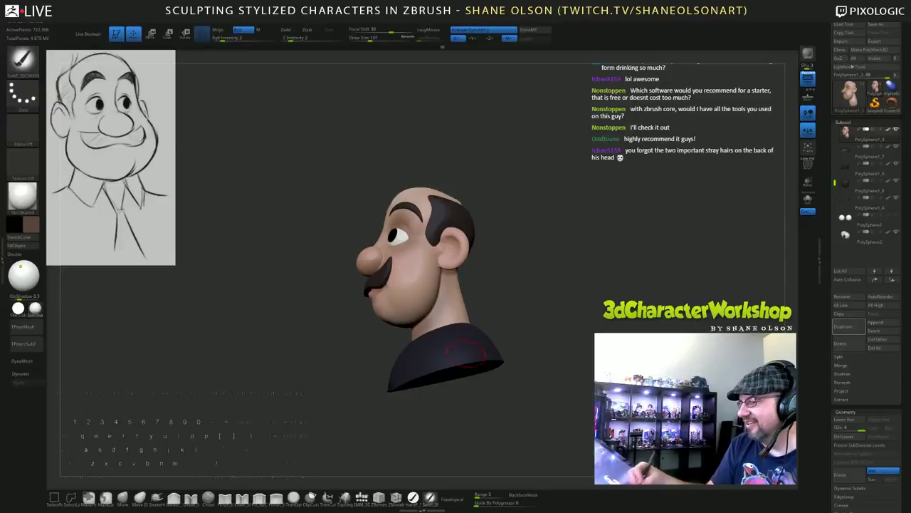
pyautogui.moveTo(543, 340); pyautogui.dragTo(505, 327)
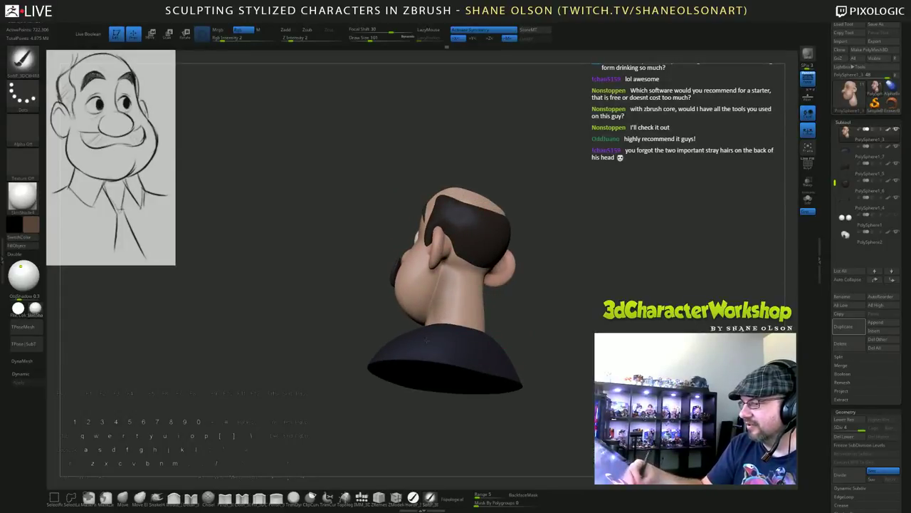
pyautogui.moveTo(527, 350)
pyautogui.mouseDown()
pyautogui.moveTo(569, 360)
pyautogui.moveTo(571, 337)
pyautogui.mouseUp()
pyautogui.moveTo(522, 315); pyautogui.dragTo(491, 292)
# Sample the skin colour and shift its hue to a light purple for the beard shadow.
pyautogui.press('c')
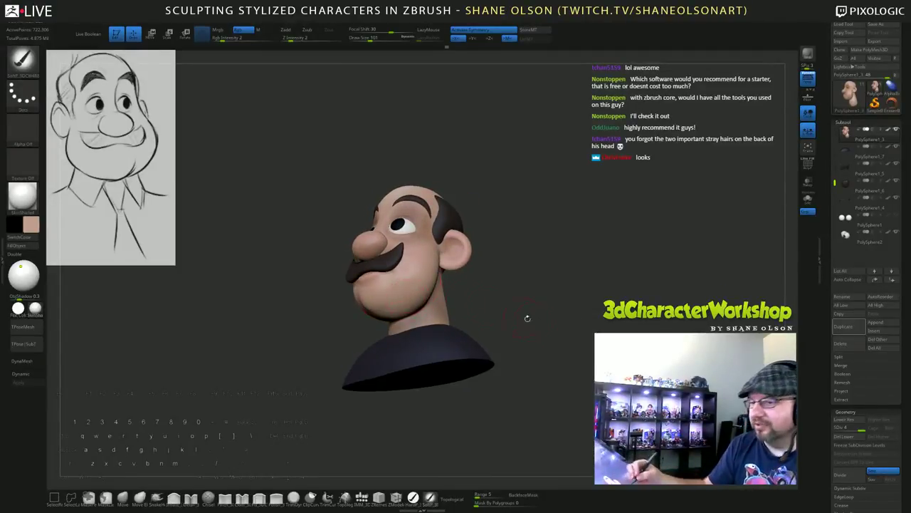
pyautogui.moveTo(527, 318); pyautogui.dragTo(541, 315)
pyautogui.click(32, 225)
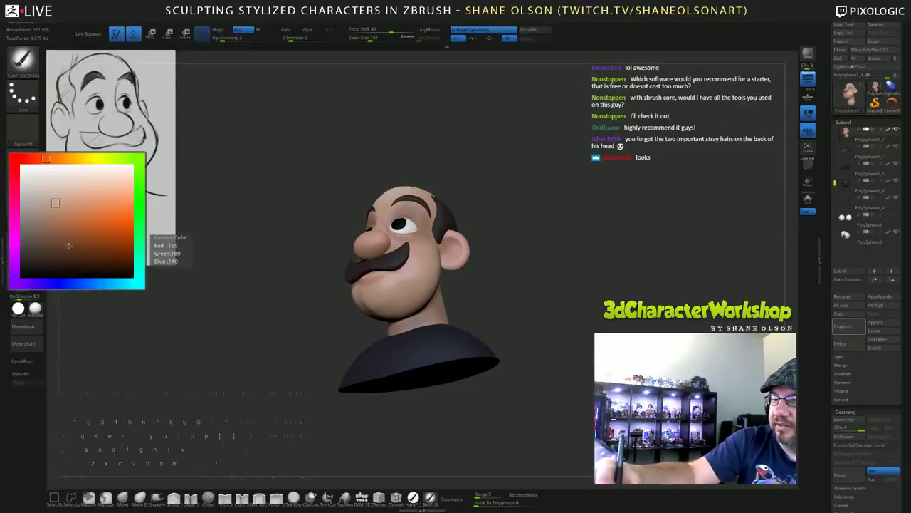
pyautogui.moveTo(54, 283); pyautogui.dragTo(32, 282)
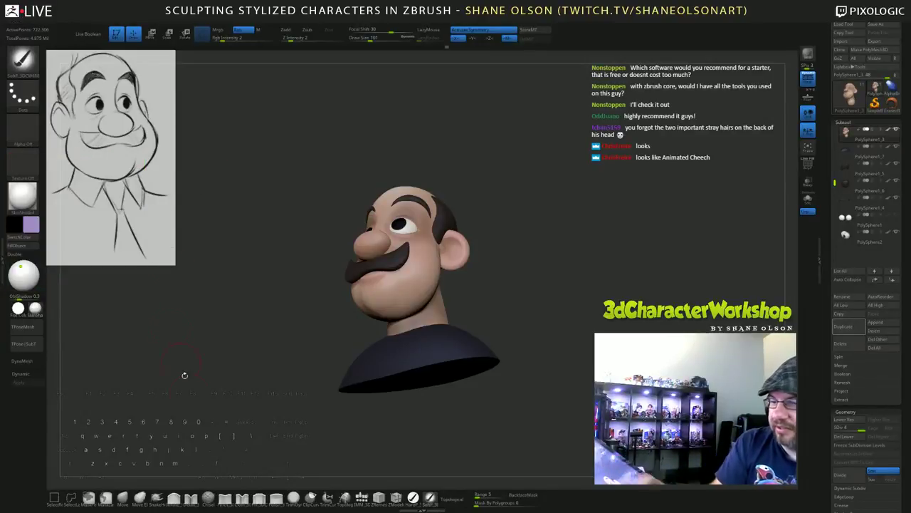
# Tint the jaw, chin and lower cheeks on both sides with a soft purple stubble tone using a larger brush.
pyautogui.press('s')
pyautogui.moveTo(529, 325)
pyautogui.mouseDown()
pyautogui.moveTo(543, 327)
pyautogui.moveTo(558, 301)
pyautogui.moveTo(574, 316)
pyautogui.mouseUp()
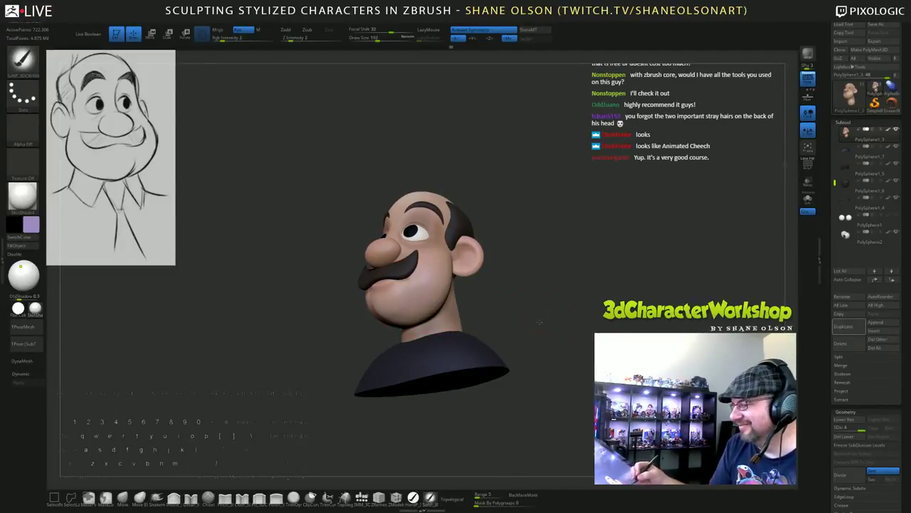
pyautogui.moveTo(540, 322)
pyautogui.mouseDown()
pyautogui.moveTo(566, 320)
pyautogui.moveTo(542, 308)
pyautogui.moveTo(440, 305)
pyautogui.mouseUp()
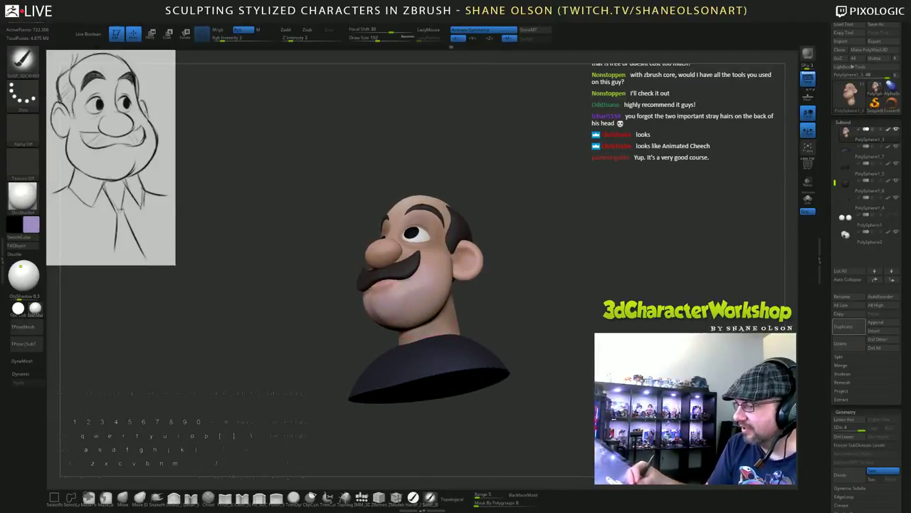
pyautogui.moveTo(513, 319); pyautogui.dragTo(539, 321)
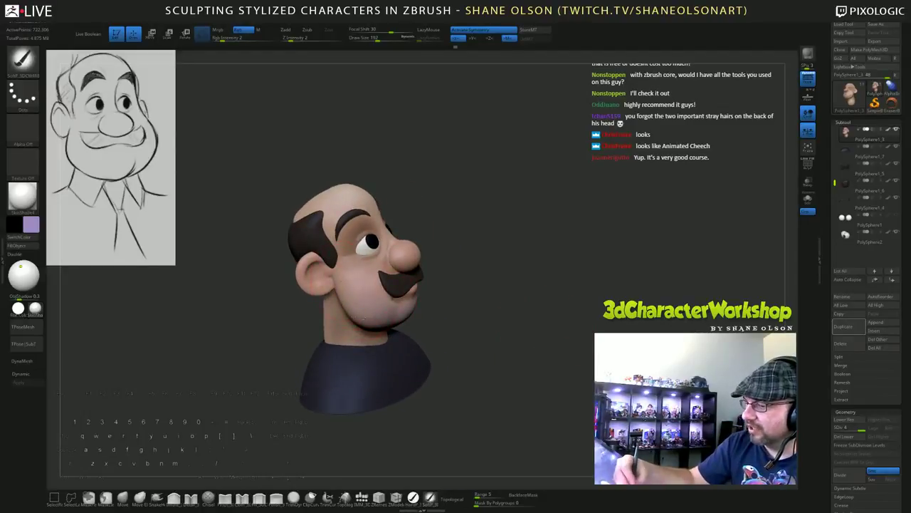
pyautogui.moveTo(416, 326); pyautogui.dragTo(415, 310)
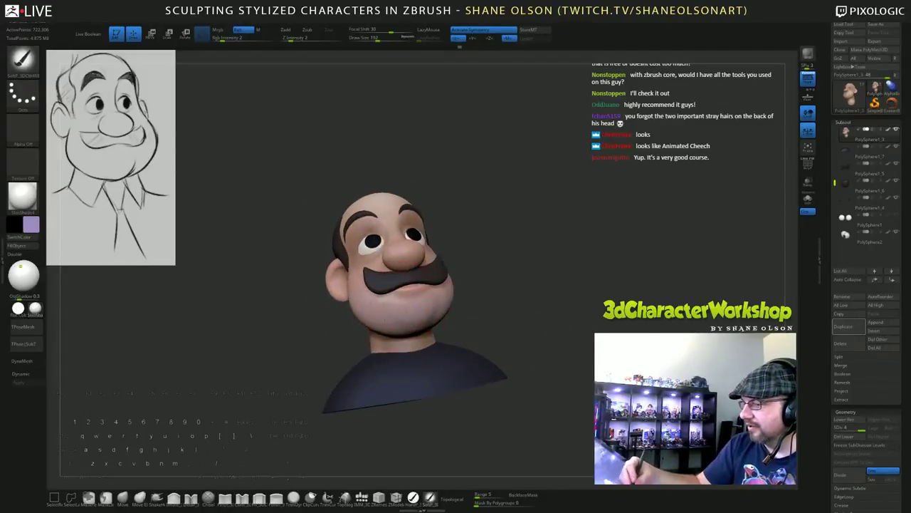
pyautogui.moveTo(553, 349); pyautogui.dragTo(514, 303)
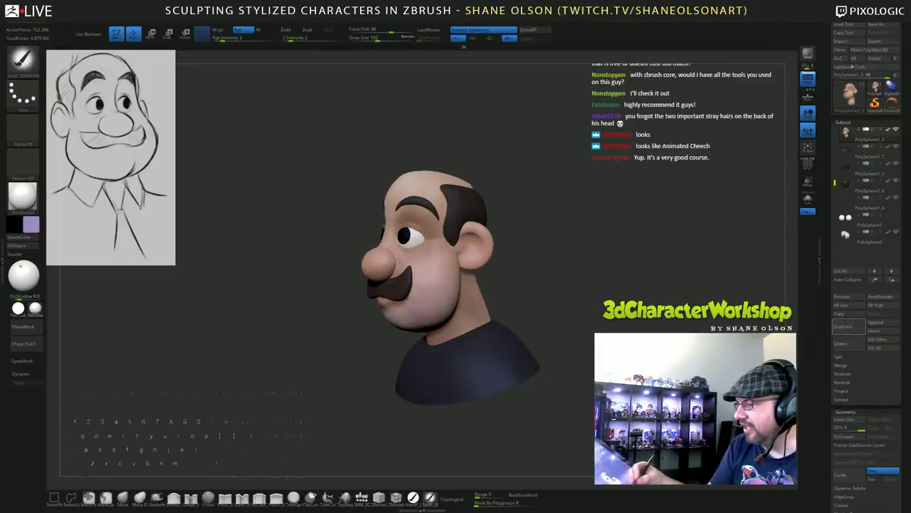
pyautogui.moveTo(594, 324)
pyautogui.mouseDown()
pyautogui.moveTo(537, 313)
pyautogui.moveTo(549, 310)
pyautogui.mouseUp()
pyautogui.moveTo(623, 276)
pyautogui.keyDown('alt'); pyautogui.mouseDown()
pyautogui.moveTo(567, 316)
pyautogui.moveTo(617, 261)
pyautogui.mouseUp(); pyautogui.keyUp('alt')
pyautogui.moveTo(591, 317); pyautogui.dragTo(473, 333)
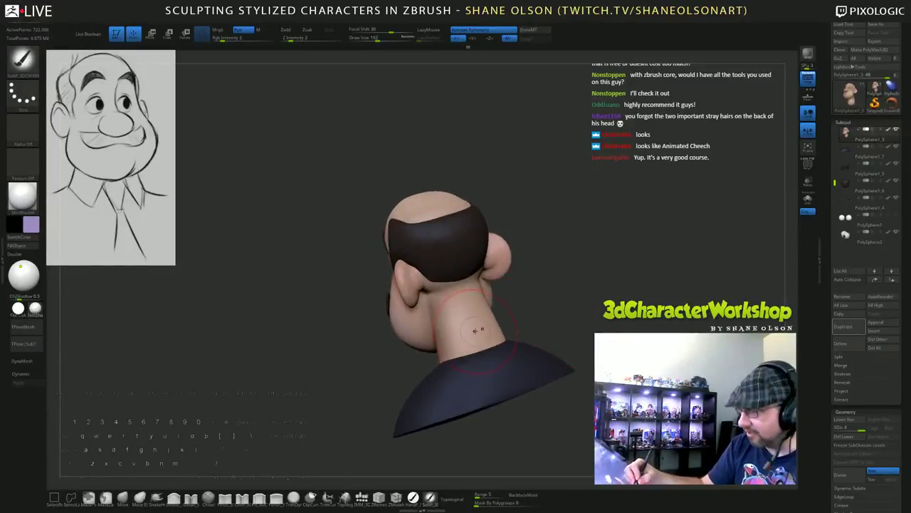
# Sample the skin colour from the back of the neck and soften the tinted areas of the face with it.
pyautogui.press('c')
pyautogui.moveTo(541, 307); pyautogui.dragTo(609, 281)
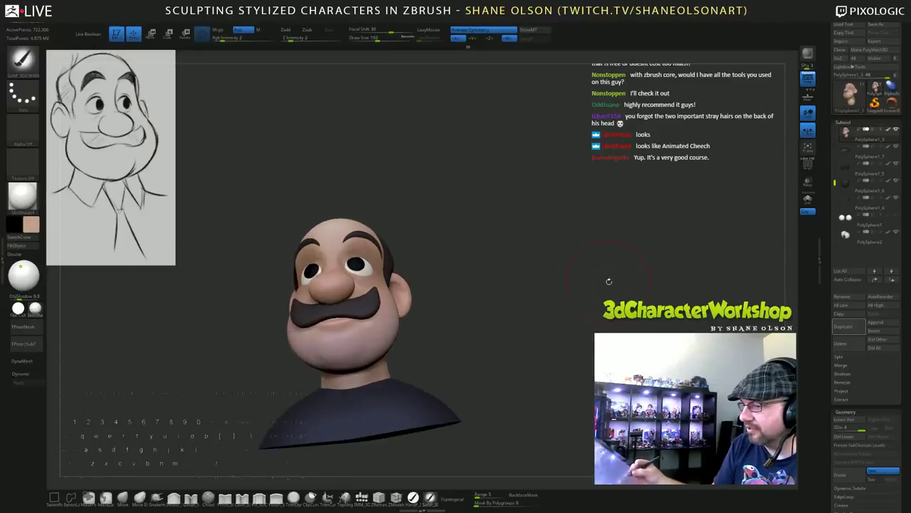
pyautogui.moveTo(462, 335); pyautogui.dragTo(409, 330)
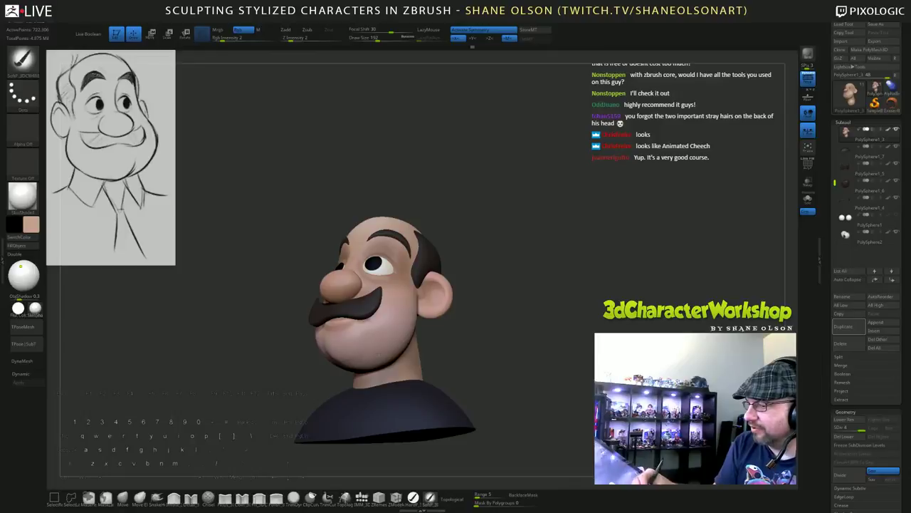
pyautogui.moveTo(514, 370)
pyautogui.mouseDown()
pyautogui.moveTo(545, 366)
pyautogui.moveTo(529, 366)
pyautogui.mouseUp()
pyautogui.moveTo(468, 271)
pyautogui.keyDown('alt'); pyautogui.mouseDown()
pyautogui.moveTo(472, 288)
pyautogui.moveTo(499, 306)
pyautogui.moveTo(531, 315)
pyautogui.mouseUp(); pyautogui.keyUp('alt')
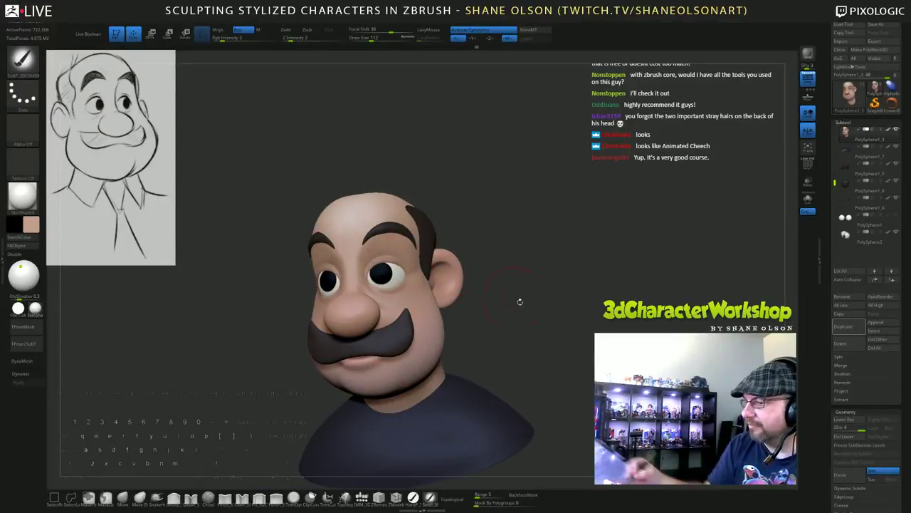
pyautogui.moveTo(520, 302)
pyautogui.mouseDown()
pyautogui.moveTo(551, 303)
pyautogui.moveTo(543, 343)
pyautogui.moveTo(592, 320)
pyautogui.moveTo(562, 286)
pyautogui.moveTo(527, 279)
pyautogui.mouseUp()
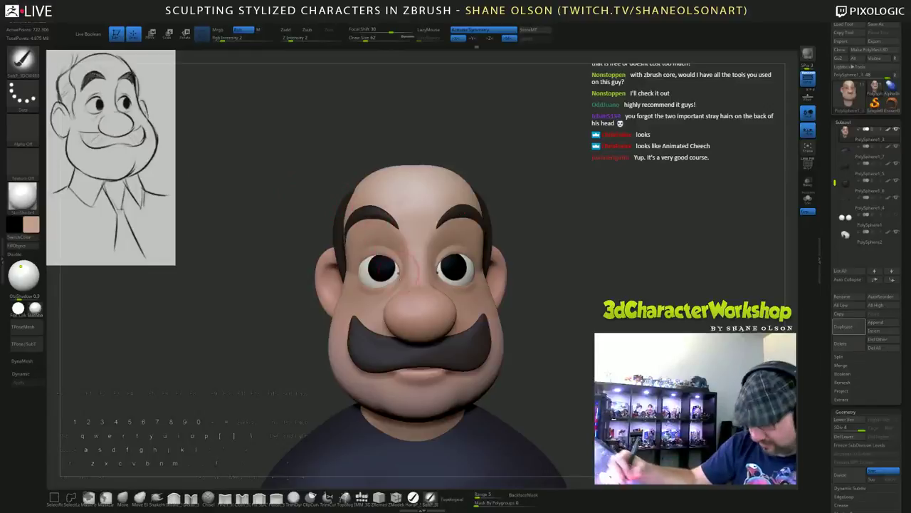
# Sample the dark hair brown, choose the hard paint brush HardP_3DCW4R8, and reduce its draw size for fine lines around the eyes.
pyautogui.press('c')
pyautogui.moveTo(530, 299)
pyautogui.mouseDown()
pyautogui.moveTo(612, 313)
pyautogui.moveTo(483, 430)
pyautogui.mouseUp()
pyautogui.keyDown('alt'); pyautogui.moveTo(541, 198); pyautogui.dragTo(498, 190); pyautogui.keyUp('alt')
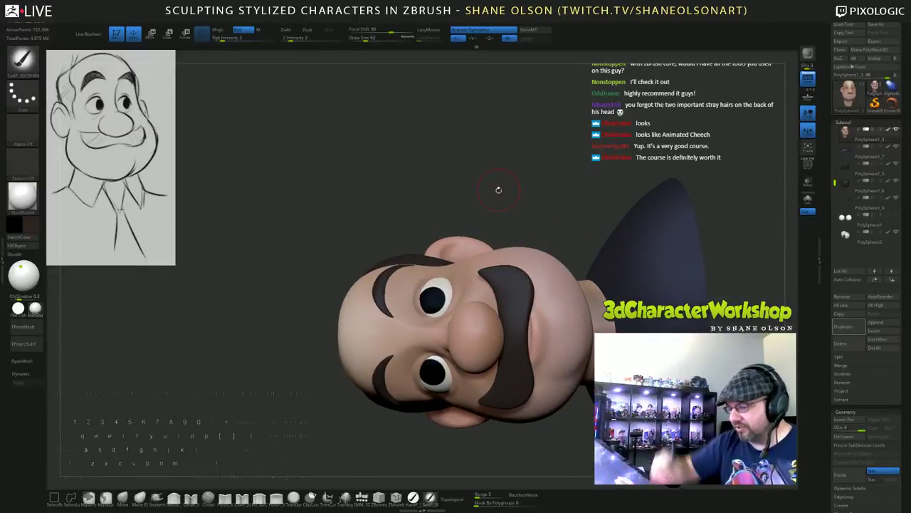
pyautogui.click(413, 497)
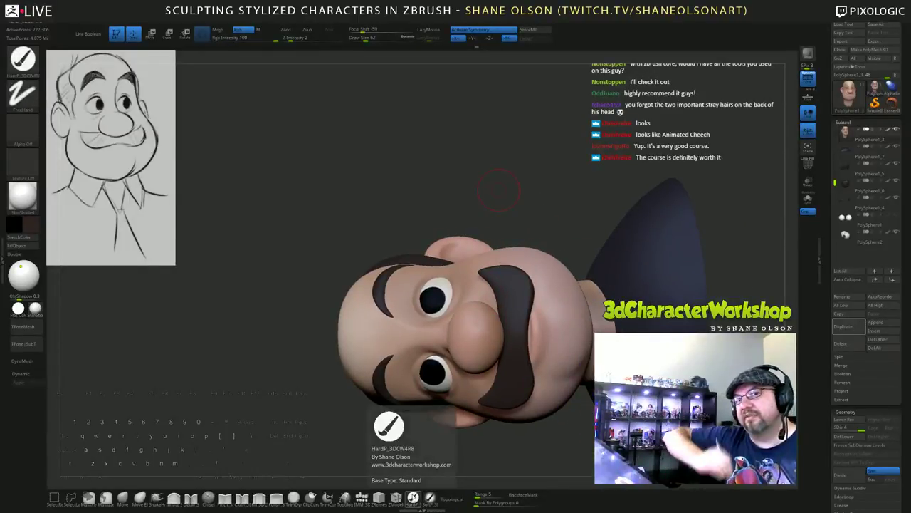
pyautogui.moveTo(475, 243); pyautogui.dragTo(472, 340)
pyautogui.keyDown('alt'); pyautogui.moveTo(490, 329); pyautogui.dragTo(459, 325, button='right'); pyautogui.keyUp('alt')
pyautogui.press('s')
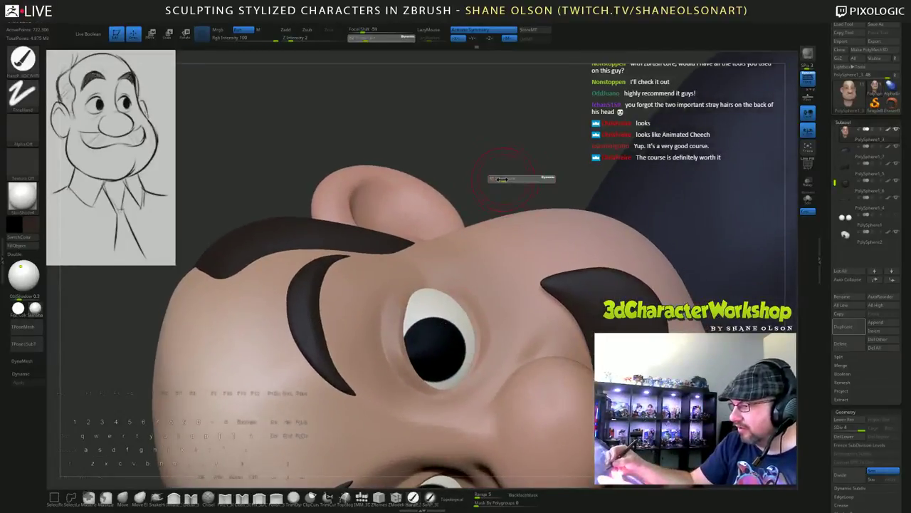
pyautogui.moveTo(497, 179)
pyautogui.mouseDown()
pyautogui.moveTo(460, 143)
pyautogui.moveTo(453, 153)
pyautogui.mouseUp()
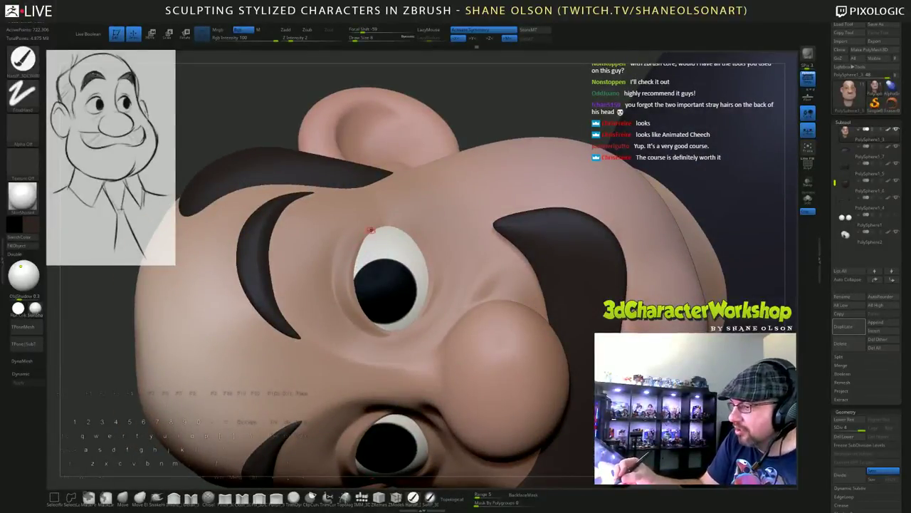
# Paint a thin dark lash line along the upper eyelid edges of both eyes and clean up its ends.
pyautogui.moveTo(370, 232); pyautogui.dragTo(355, 272)
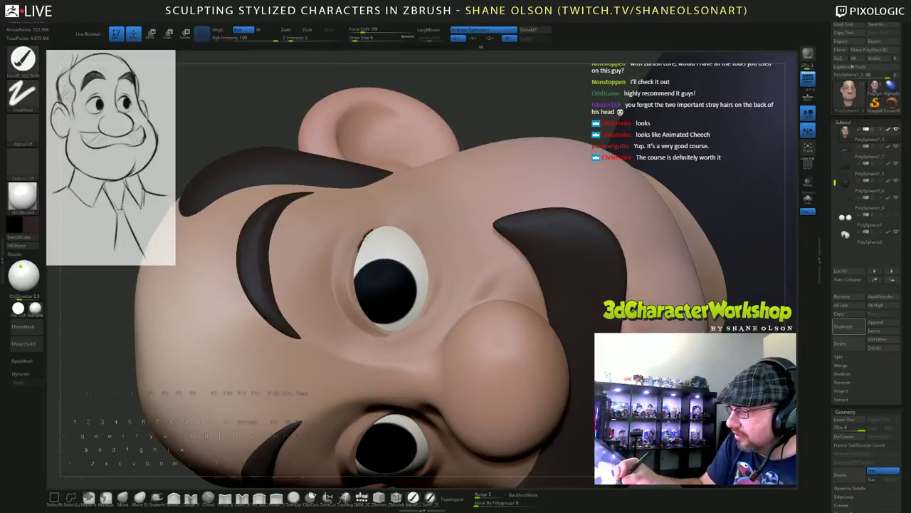
pyautogui.moveTo(351, 282)
pyautogui.mouseDown()
pyautogui.moveTo(361, 312)
pyautogui.moveTo(398, 329)
pyautogui.mouseUp()
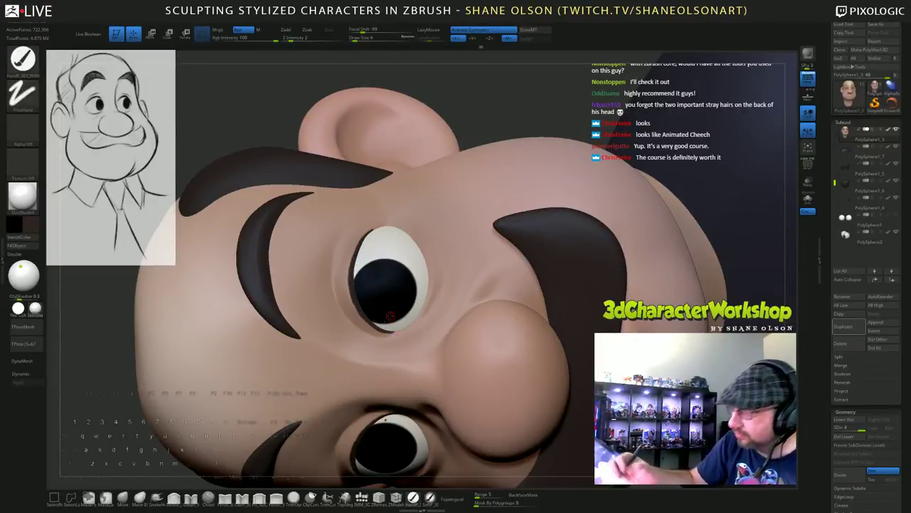
pyautogui.moveTo(390, 316)
pyautogui.mouseDown(button='right')
pyautogui.moveTo(407, 234)
pyautogui.moveTo(404, 272)
pyautogui.moveTo(393, 285)
pyautogui.mouseUp(button='right')
pyautogui.moveTo(361, 316); pyautogui.dragTo(353, 277)
pyautogui.moveTo(366, 258); pyautogui.dragTo(353, 278, button='right')
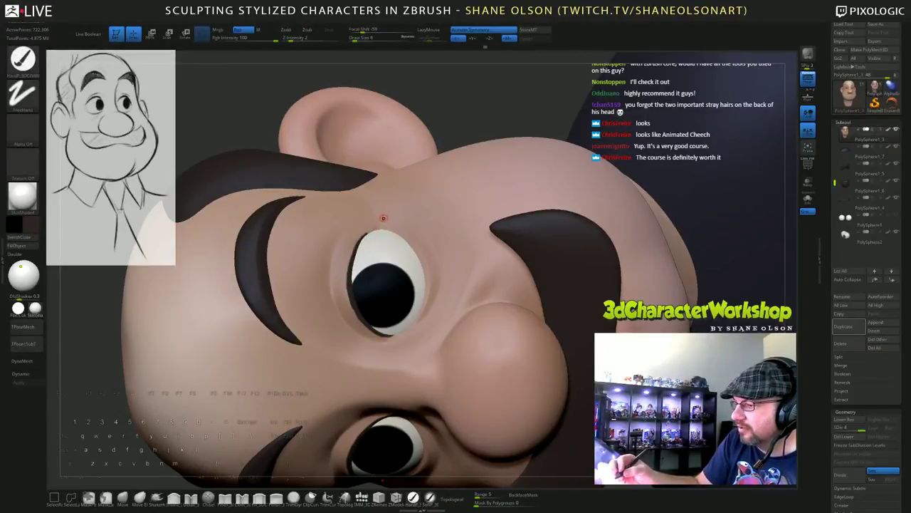
pyautogui.moveTo(383, 218); pyautogui.dragTo(383, 320, button='right')
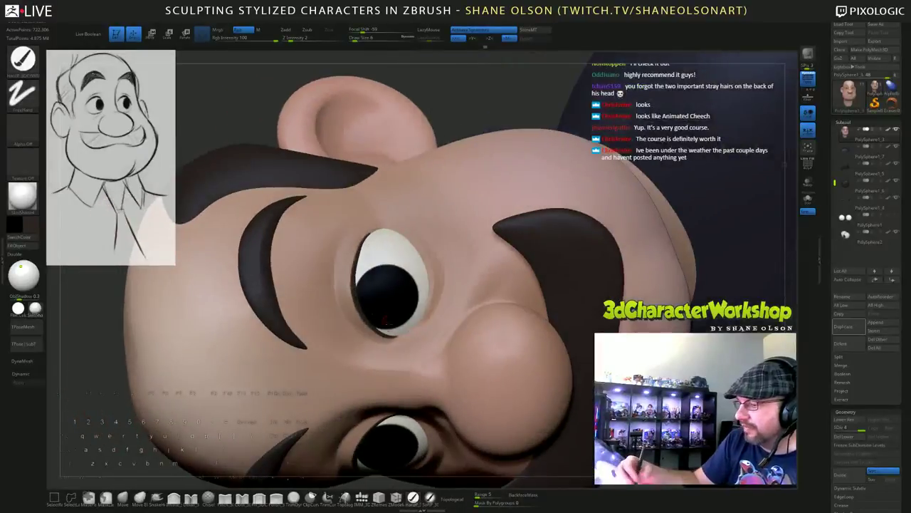
pyautogui.press('shift')
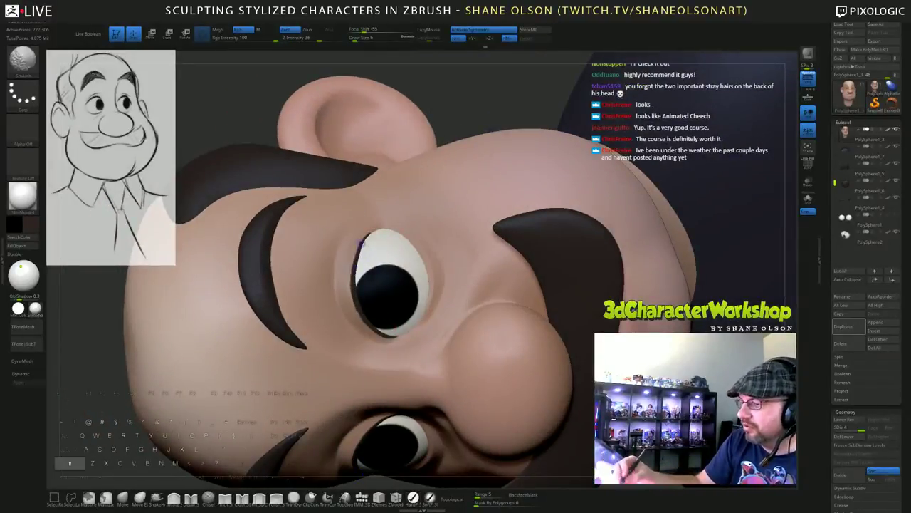
pyautogui.moveTo(379, 218); pyautogui.dragTo(380, 227, button='right')
pyautogui.press('shift')
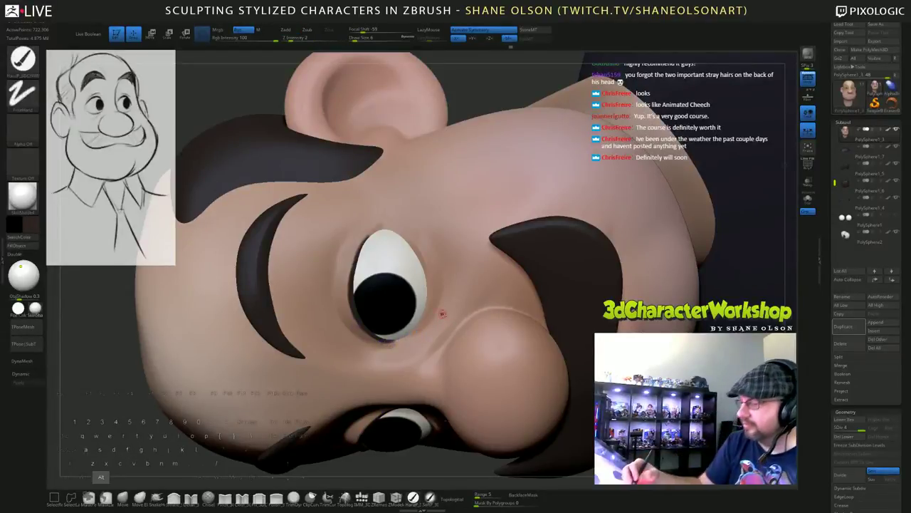
pyautogui.keyDown('alt'); pyautogui.moveTo(443, 313); pyautogui.dragTo(434, 259, button='right'); pyautogui.keyUp('alt')
pyautogui.moveTo(462, 219)
pyautogui.mouseDown(button='right')
pyautogui.moveTo(575, 229)
pyautogui.moveTo(555, 242)
pyautogui.moveTo(583, 289)
pyautogui.moveTo(612, 322)
pyautogui.moveTo(649, 329)
pyautogui.moveTo(586, 347)
pyautogui.moveTo(584, 375)
pyautogui.moveTo(551, 235)
pyautogui.moveTo(548, 249)
pyautogui.moveTo(541, 244)
pyautogui.moveTo(548, 267)
pyautogui.moveTo(504, 212)
pyautogui.moveTo(533, 273)
pyautogui.mouseUp(button='right')
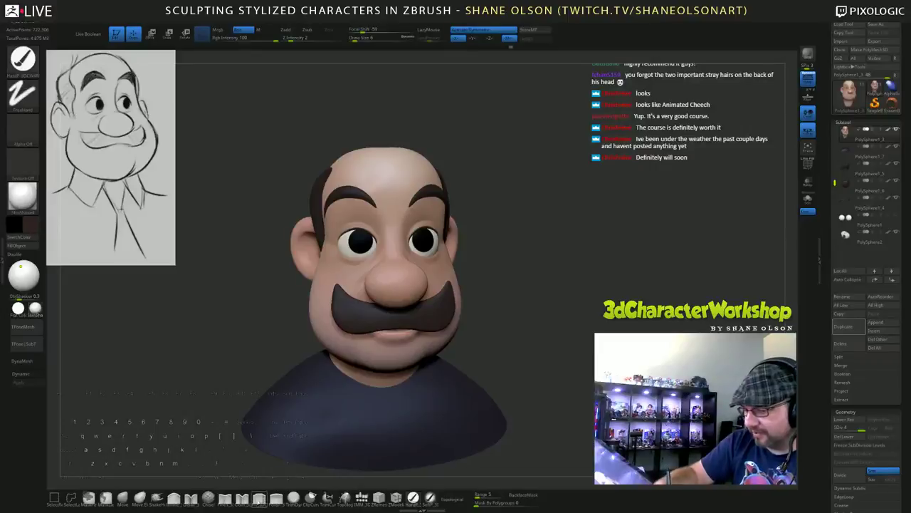
# Switch from painting to an additive sculpting brush and set its draw size to 77 for reworking the brow.
pyautogui.click(259, 500)
pyautogui.press('s')
pyautogui.moveTo(553, 244)
pyautogui.mouseDown()
pyautogui.moveTo(567, 244)
pyautogui.moveTo(570, 268)
pyautogui.moveTo(535, 241)
pyautogui.moveTo(550, 241)
pyautogui.mouseUp()
pyautogui.press('s')
pyautogui.press('s')
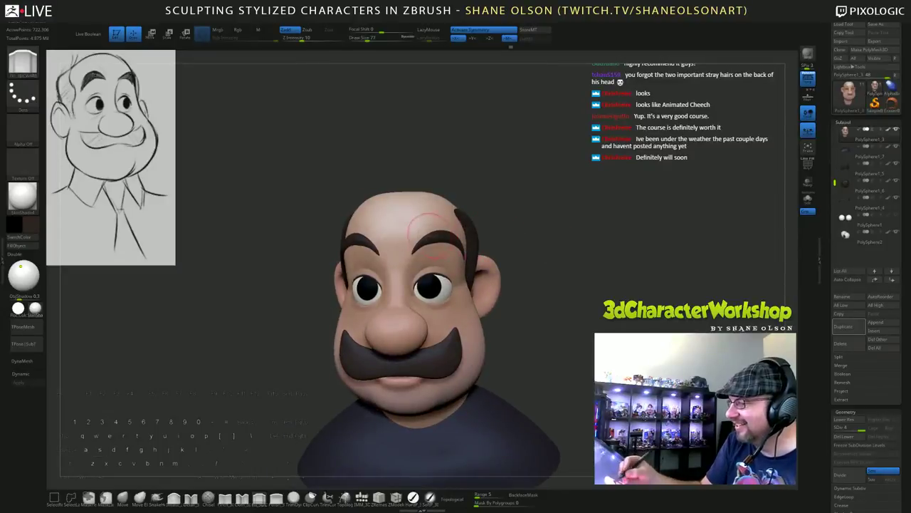
# Try sculpting the brow above the eyebrows with the draw size reduced to 65, and undo the strokes.
pyautogui.press('[')
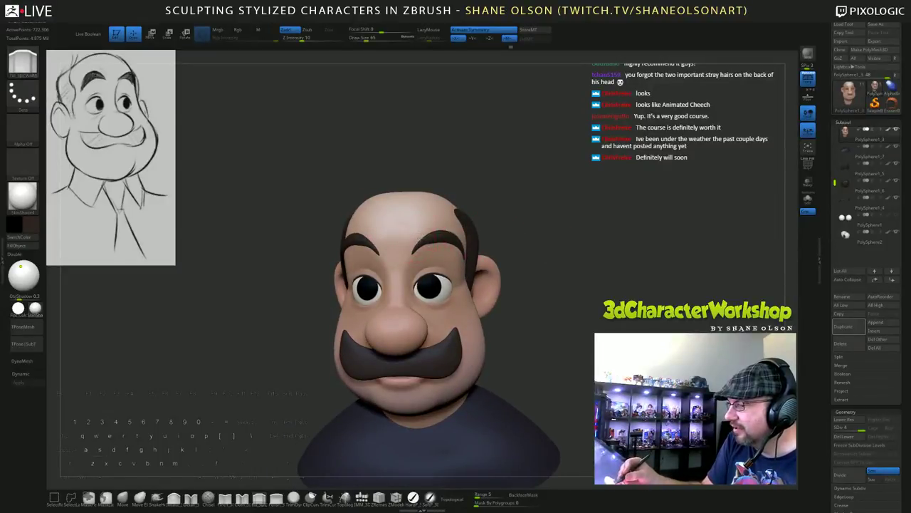
pyautogui.hotkey('ctrl', 'z')
pyautogui.hotkey('ctrl', 'z')
pyautogui.hotkey('ctrl', 'z')
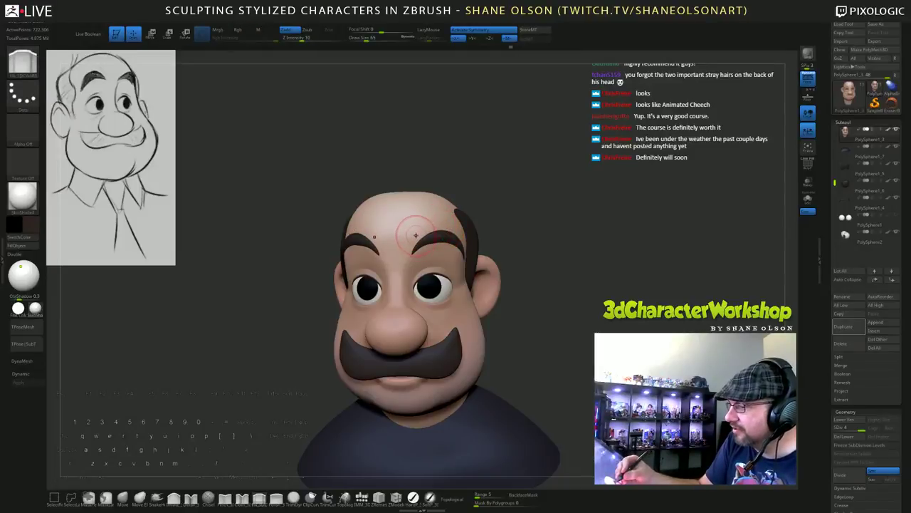
# Enlarge the sculpting brush, then build up and smooth the brow area above both eyebrows.
pyautogui.press('s')
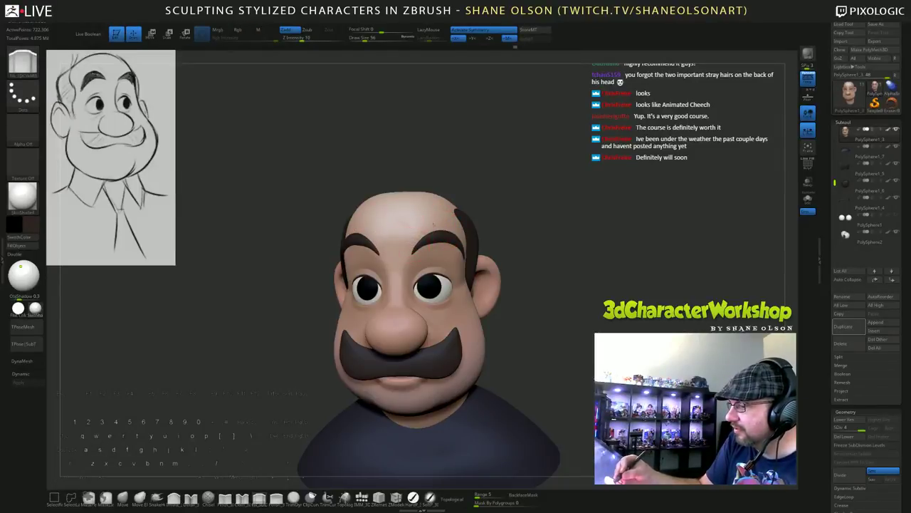
pyautogui.moveTo(546, 261)
pyautogui.mouseDown()
pyautogui.moveTo(576, 284)
pyautogui.moveTo(553, 264)
pyautogui.moveTo(561, 301)
pyautogui.moveTo(493, 224)
pyautogui.mouseUp()
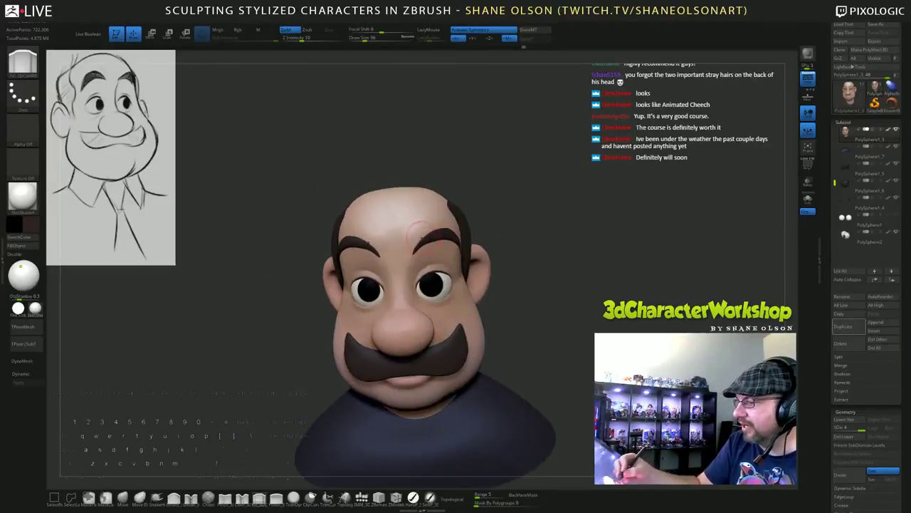
pyautogui.moveTo(588, 301)
pyautogui.mouseDown()
pyautogui.moveTo(545, 303)
pyautogui.moveTo(588, 305)
pyautogui.mouseUp()
pyautogui.moveTo(585, 264); pyautogui.dragTo(605, 268)
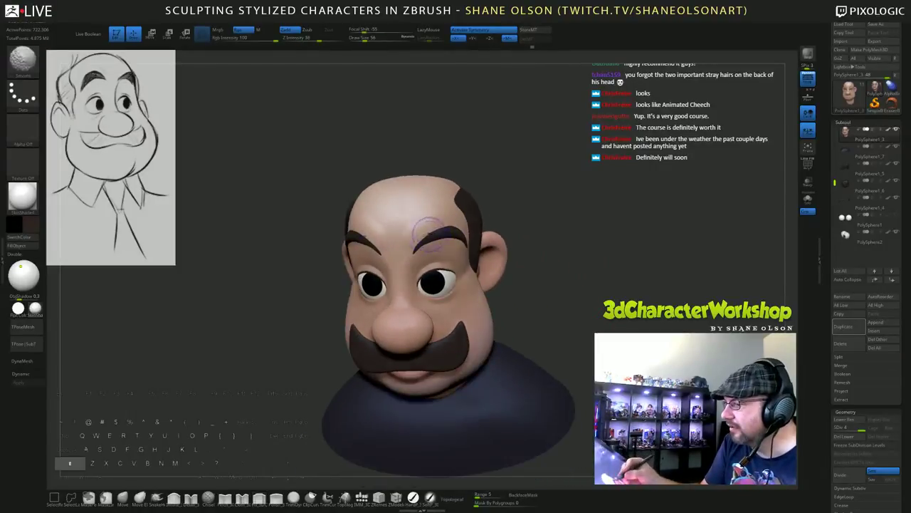
pyautogui.moveTo(578, 338)
pyautogui.keyDown('shift'); pyautogui.mouseDown()
pyautogui.moveTo(590, 325)
pyautogui.moveTo(579, 346)
pyautogui.moveTo(618, 346)
pyautogui.mouseUp(); pyautogui.keyUp('shift')
pyautogui.moveTo(606, 299)
pyautogui.mouseDown()
pyautogui.moveTo(570, 345)
pyautogui.moveTo(582, 328)
pyautogui.moveTo(626, 331)
pyautogui.moveTo(581, 338)
pyautogui.mouseUp()
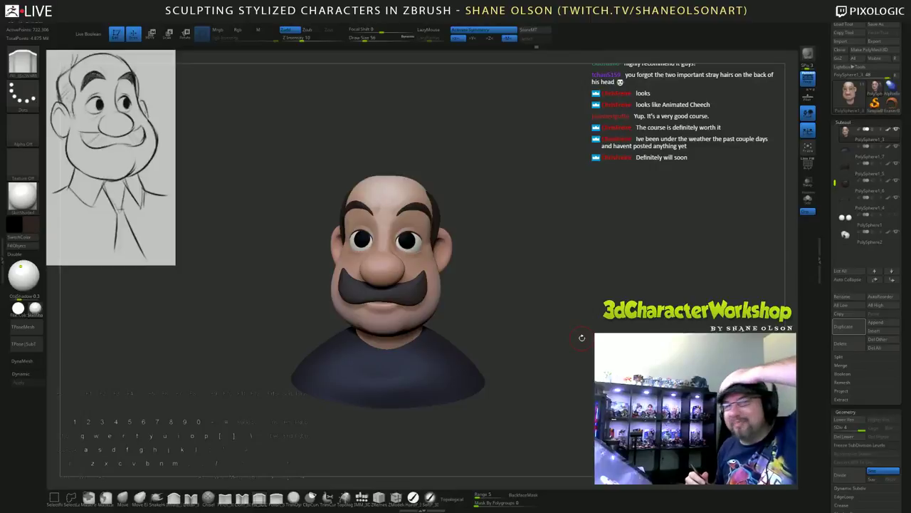
pyautogui.moveTo(554, 311)
pyautogui.mouseDown()
pyautogui.moveTo(583, 269)
pyautogui.moveTo(547, 283)
pyautogui.moveTo(591, 305)
pyautogui.moveTo(587, 318)
pyautogui.moveTo(556, 319)
pyautogui.mouseUp()
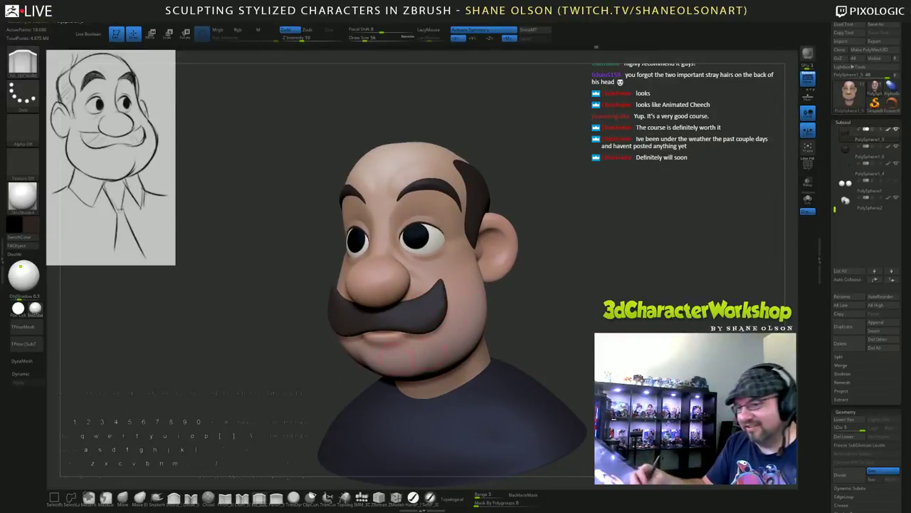
# Subdivide the moustache mesh to subdivision level 7 and turn off symmetry for asymmetrical hair detail.
pyautogui.press('ctrl')
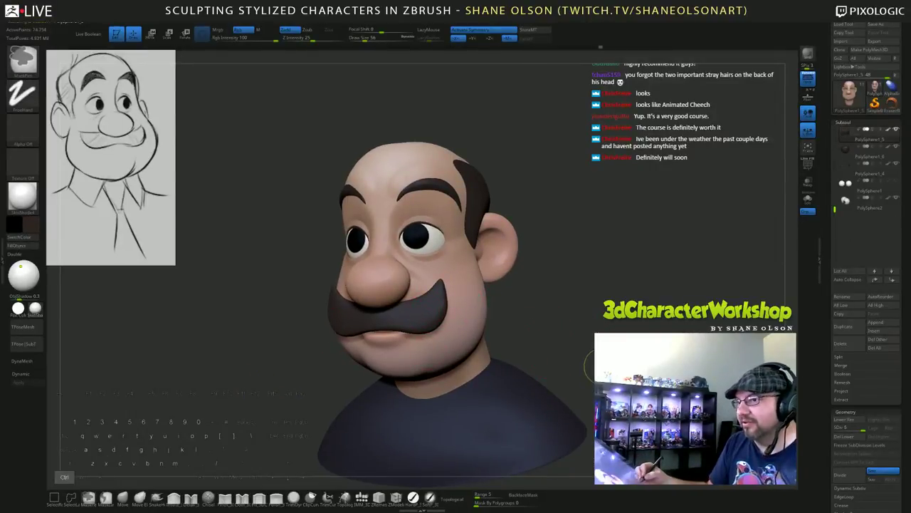
pyautogui.hotkey('ctrl', 'd')
pyautogui.moveTo(599, 328)
pyautogui.keyDown('alt'); pyautogui.mouseDown()
pyautogui.moveTo(593, 304)
pyautogui.moveTo(591, 338)
pyautogui.mouseUp(); pyautogui.keyUp('alt')
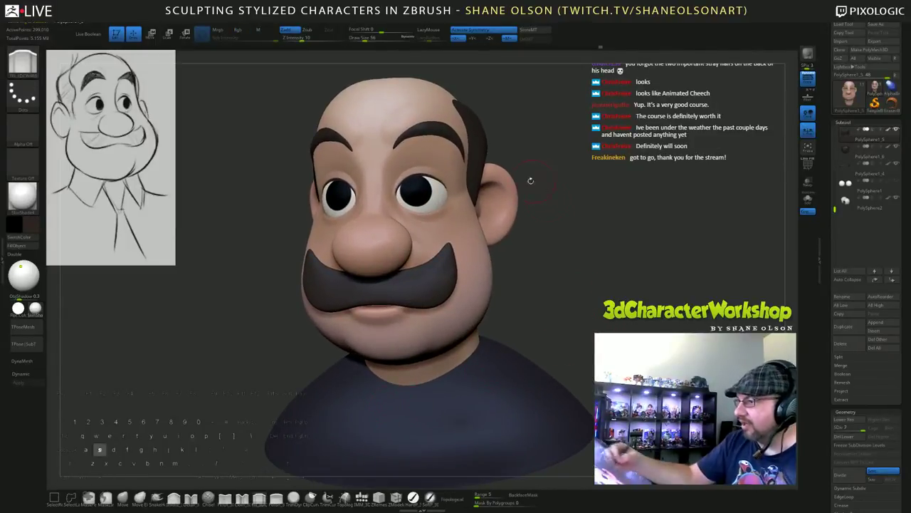
pyautogui.press('x')
pyautogui.moveTo(548, 250); pyautogui.dragTo(571, 292)
# Choose the detail carving brush at draw size 22 and carve the first hair creases into one half of the moustache.
pyautogui.click(191, 499)
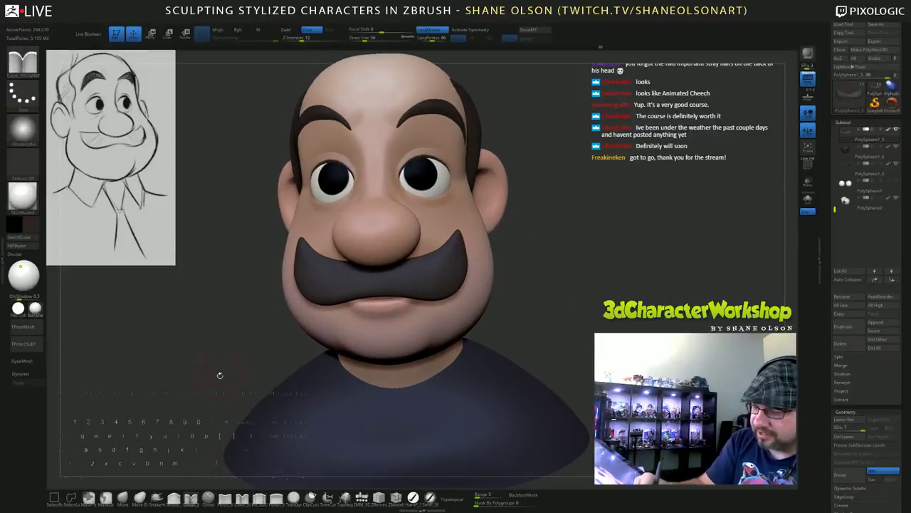
pyautogui.press('s')
pyautogui.moveTo(219, 375); pyautogui.dragTo(214, 378)
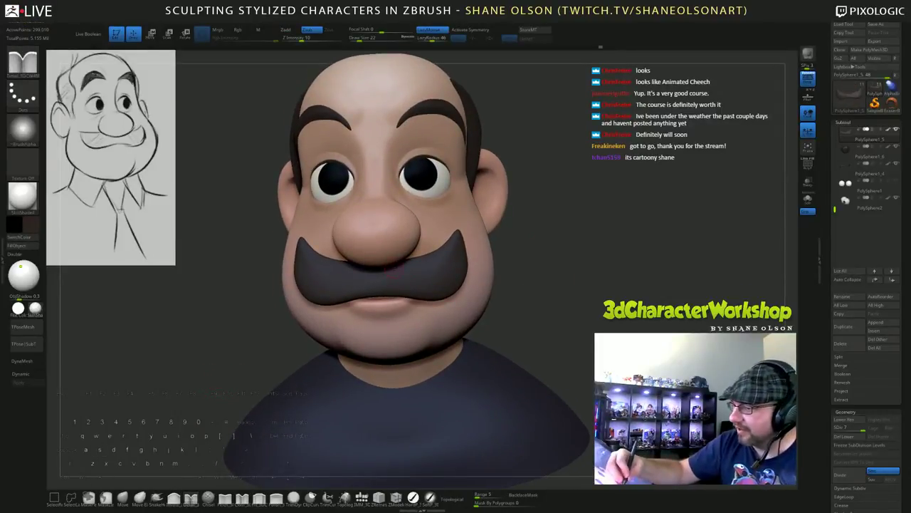
pyautogui.moveTo(393, 271)
pyautogui.mouseDown(button='right')
pyautogui.moveTo(400, 247)
pyautogui.moveTo(398, 284)
pyautogui.moveTo(396, 275)
pyautogui.mouseUp(button='right')
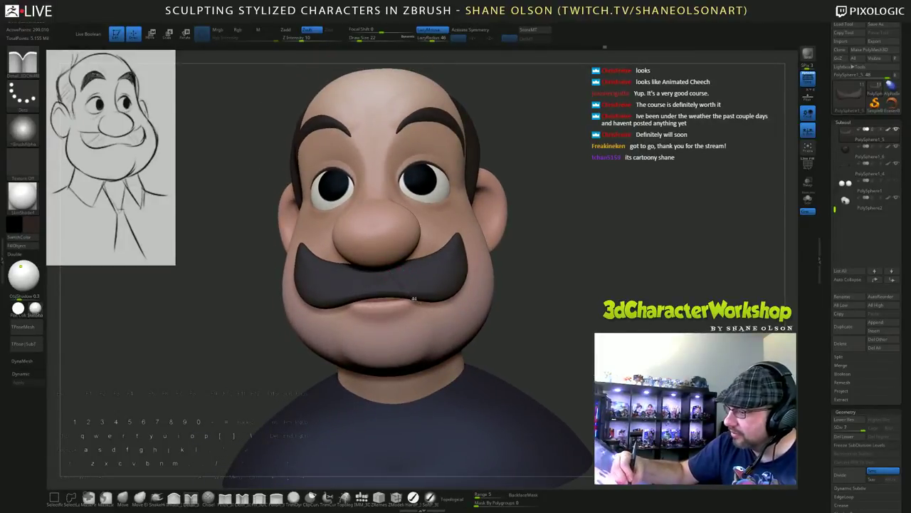
pyautogui.keyDown('alt'); pyautogui.moveTo(396, 274); pyautogui.dragTo(407, 294); pyautogui.keyUp('alt')
pyautogui.moveTo(627, 354)
pyautogui.mouseDown()
pyautogui.moveTo(566, 361)
pyautogui.moveTo(574, 327)
pyautogui.moveTo(551, 304)
pyautogui.mouseUp()
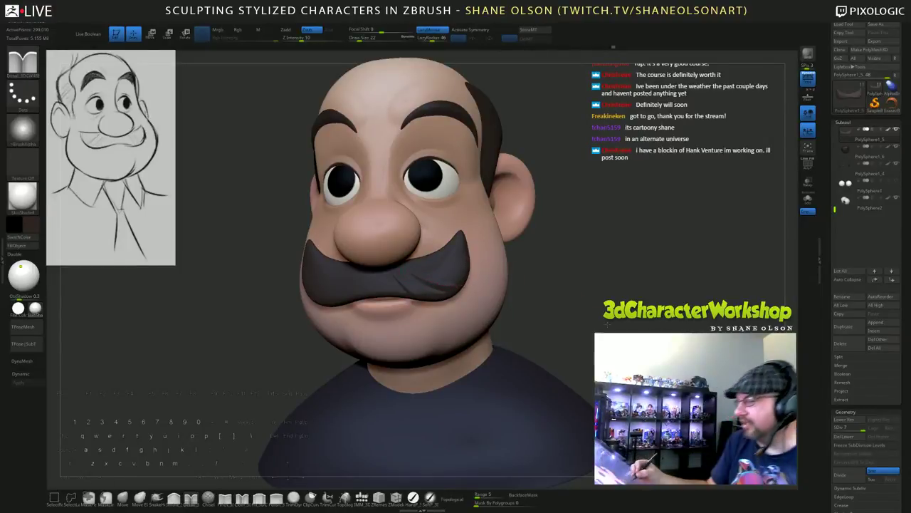
# Carve more curved hair creases toward the outer tip of the same moustache half and undo the last stroke.
pyautogui.moveTo(607, 325)
pyautogui.mouseDown()
pyautogui.moveTo(719, 321)
pyautogui.moveTo(534, 323)
pyautogui.moveTo(554, 309)
pyautogui.mouseUp()
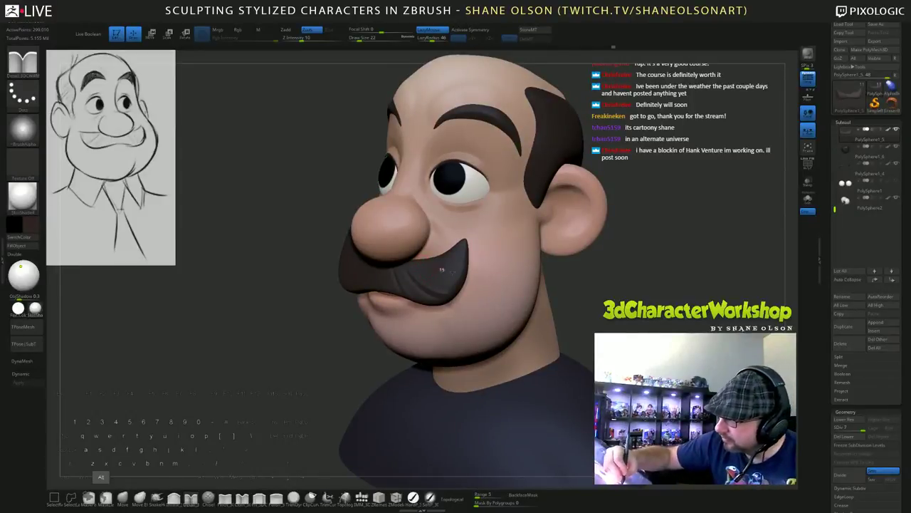
pyautogui.moveTo(442, 270); pyautogui.dragTo(421, 268)
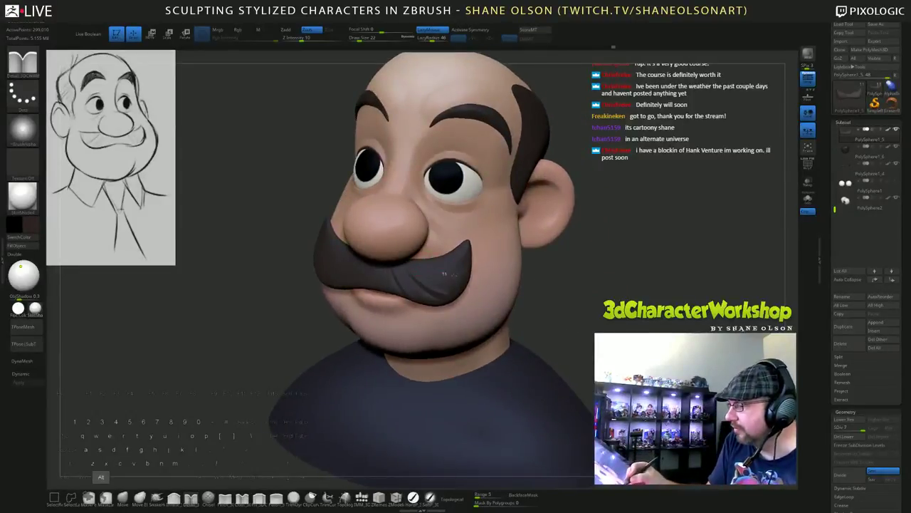
pyautogui.moveTo(617, 298); pyautogui.dragTo(604, 298)
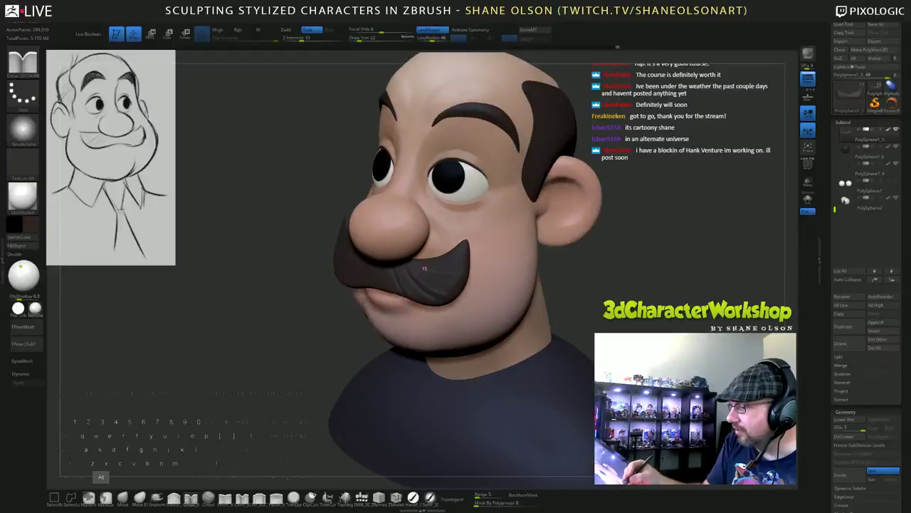
pyautogui.moveTo(611, 289)
pyautogui.mouseDown()
pyautogui.moveTo(632, 289)
pyautogui.moveTo(600, 287)
pyautogui.mouseUp()
pyautogui.hotkey('ctrl', 'z')
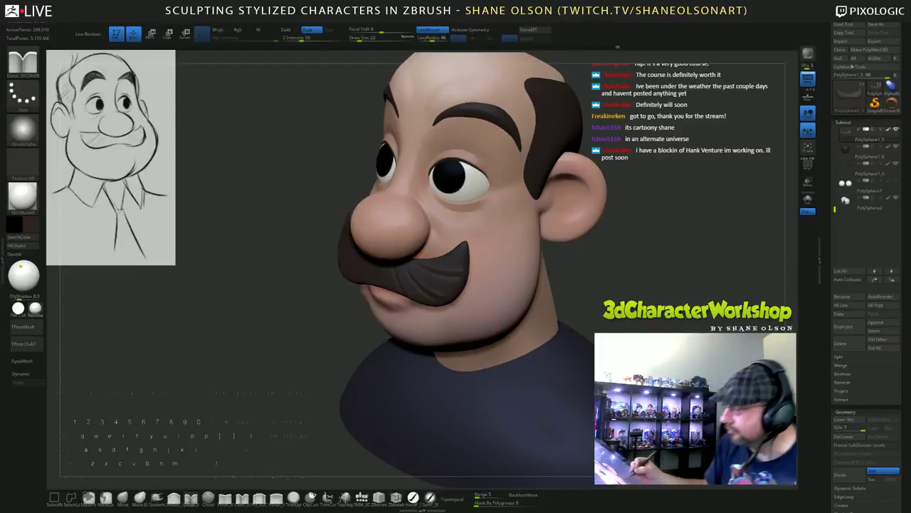
# Carve short hair creases into the middle of the moustache, fanning out from beneath the nose.
pyautogui.moveTo(569, 292); pyautogui.dragTo(647, 320)
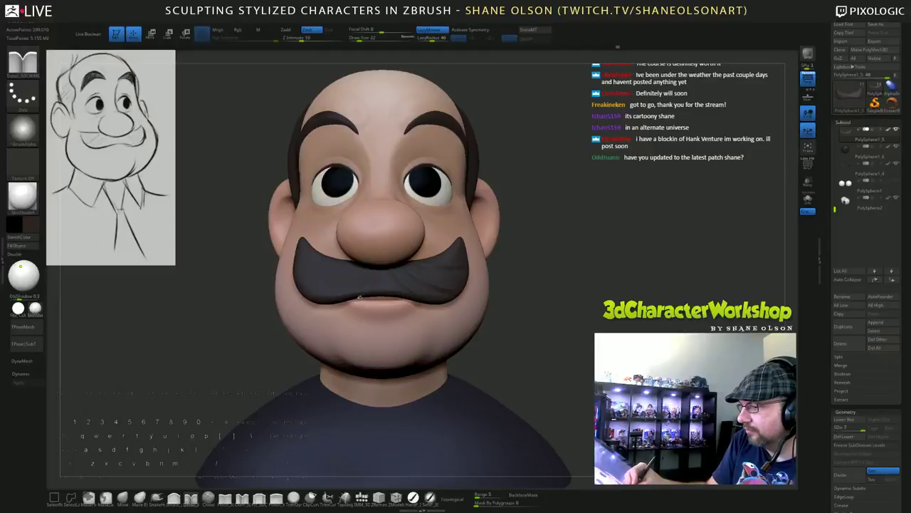
pyautogui.keyDown('alt'); pyautogui.moveTo(374, 290); pyautogui.dragTo(393, 270); pyautogui.keyUp('alt')
pyautogui.moveTo(542, 329); pyautogui.dragTo(580, 313)
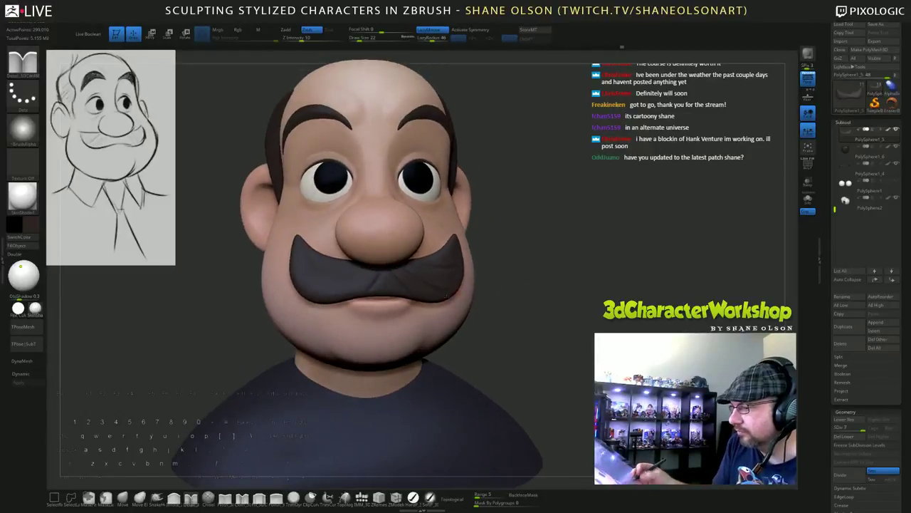
pyautogui.keyDown('alt'); pyautogui.moveTo(368, 287); pyautogui.dragTo(386, 273); pyautogui.keyUp('alt')
# With the head turned sideways, carve long curved hair creases into the other half of the moustache up to its tip.
pyautogui.moveTo(524, 324)
pyautogui.mouseDown()
pyautogui.moveTo(549, 337)
pyautogui.moveTo(547, 313)
pyautogui.moveTo(574, 288)
pyautogui.moveTo(614, 292)
pyautogui.moveTo(625, 276)
pyautogui.moveTo(576, 342)
pyautogui.moveTo(602, 370)
pyautogui.mouseUp()
pyautogui.moveTo(528, 343); pyautogui.dragTo(665, 282)
pyautogui.moveTo(673, 247); pyautogui.dragTo(650, 243)
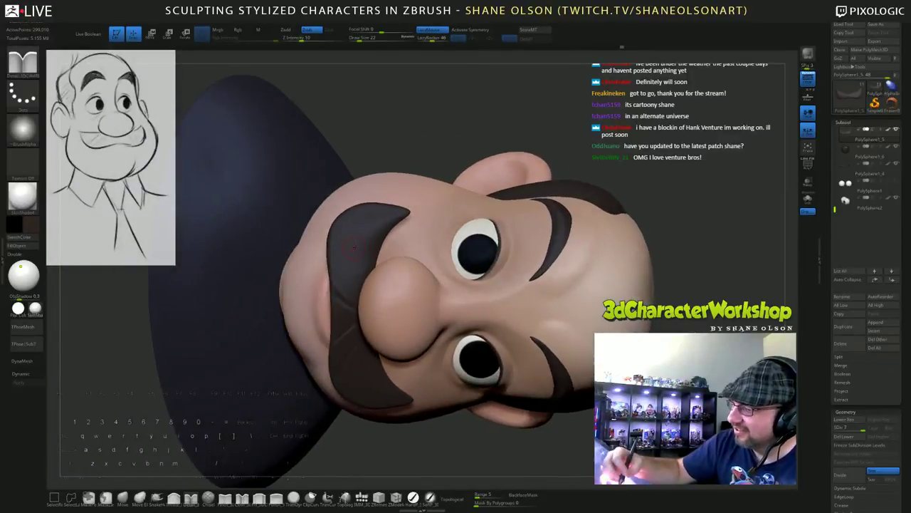
pyautogui.moveTo(353, 247); pyautogui.dragTo(343, 251)
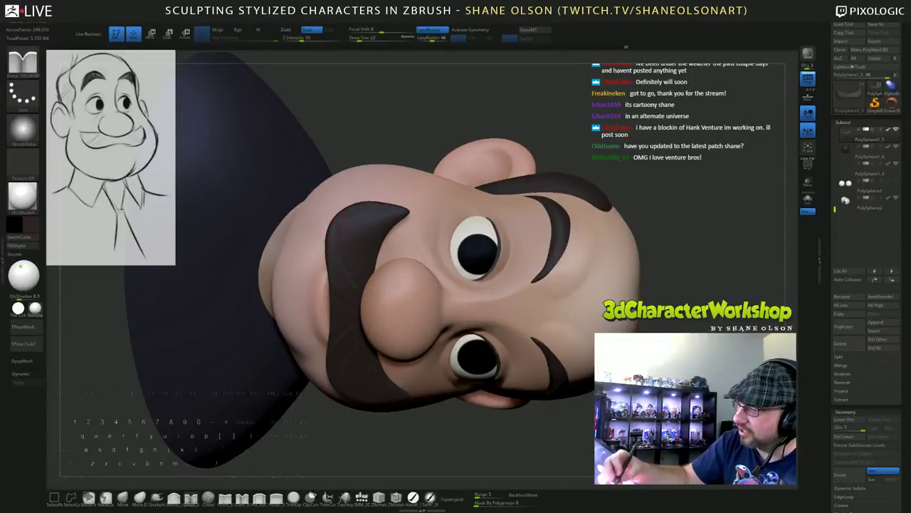
pyautogui.moveTo(343, 229); pyautogui.dragTo(340, 211)
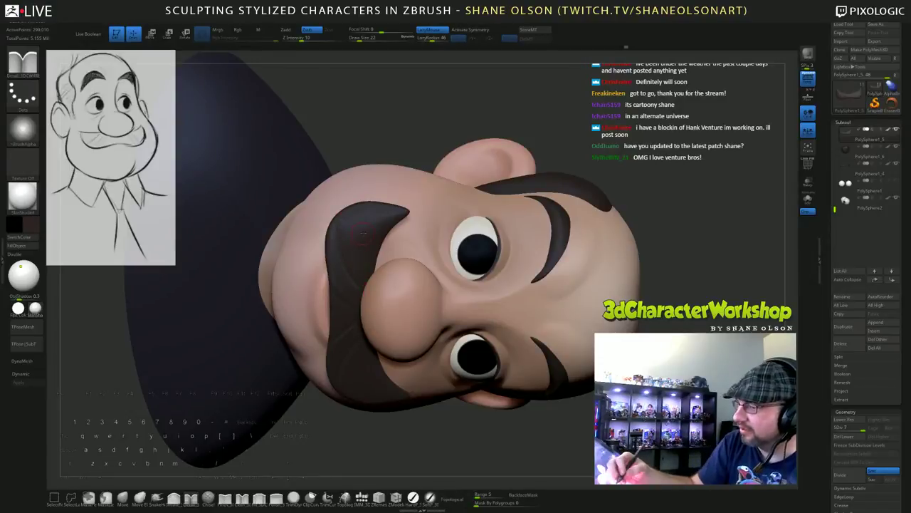
pyautogui.moveTo(363, 293); pyautogui.dragTo(379, 314, button='right')
pyautogui.moveTo(352, 333); pyautogui.dragTo(356, 268)
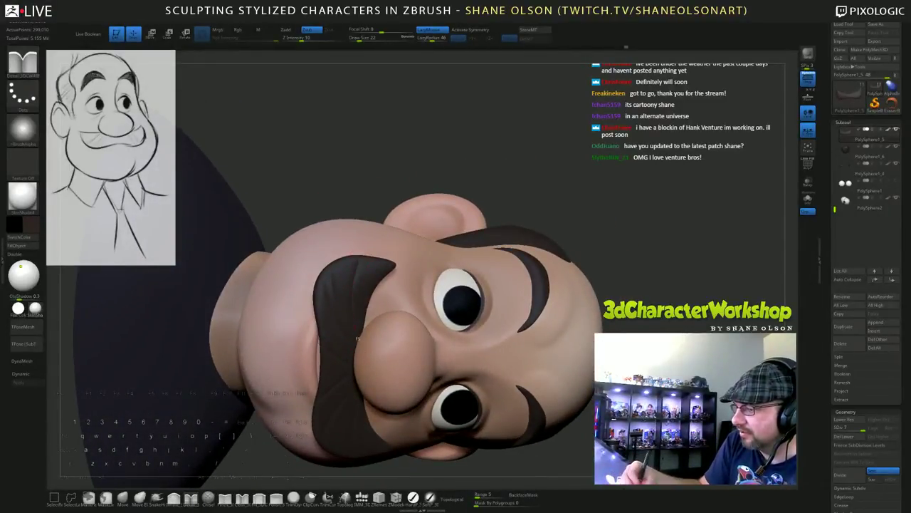
# Try an extra crease on the moustache beside the nose, undo it, and return the head to an upright view.
pyautogui.press('alt')
pyautogui.keyDown('alt'); pyautogui.moveTo(356, 288); pyautogui.dragTo(356, 296); pyautogui.keyUp('alt')
pyautogui.hotkey('ctrl', 'z')
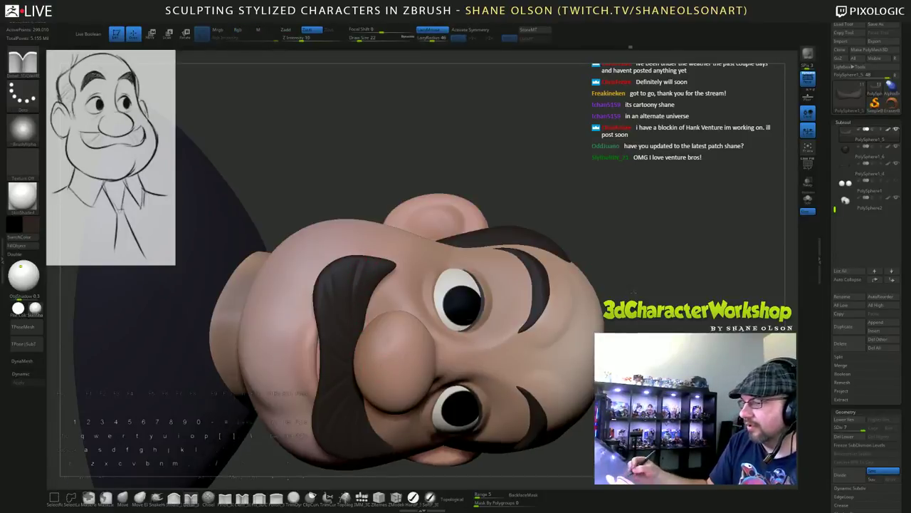
pyautogui.moveTo(356, 193); pyautogui.dragTo(356, 85)
pyautogui.moveTo(221, 99); pyautogui.dragTo(245, 162)
pyautogui.moveTo(619, 342)
pyautogui.mouseDown()
pyautogui.moveTo(712, 349)
pyautogui.moveTo(585, 353)
pyautogui.moveTo(577, 325)
pyautogui.moveTo(597, 292)
pyautogui.moveTo(609, 312)
pyautogui.moveTo(596, 323)
pyautogui.mouseUp()
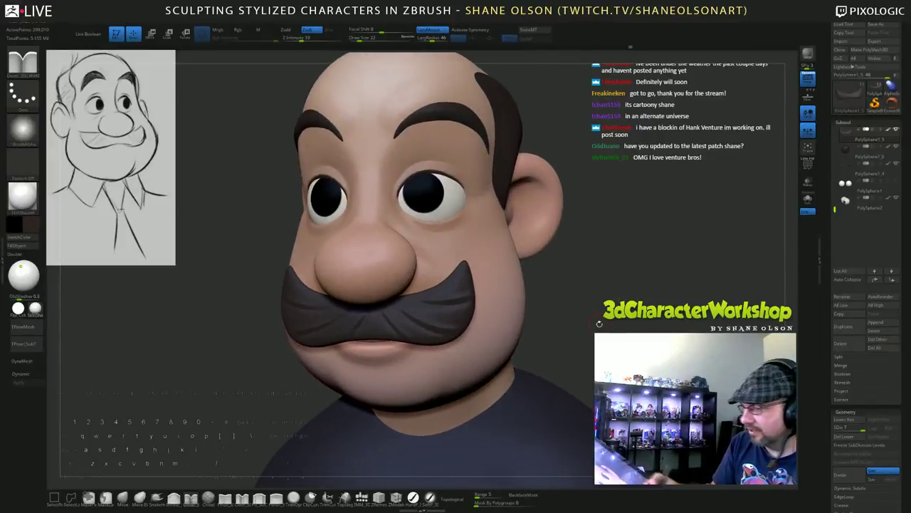
# Switch to the SnakeHook brush, try pulling the moustache's outer edge at draw size 25, and undo the stroke.
pyautogui.click(156, 497)
pyautogui.press('s')
pyautogui.moveTo(578, 274); pyautogui.dragTo(580, 278)
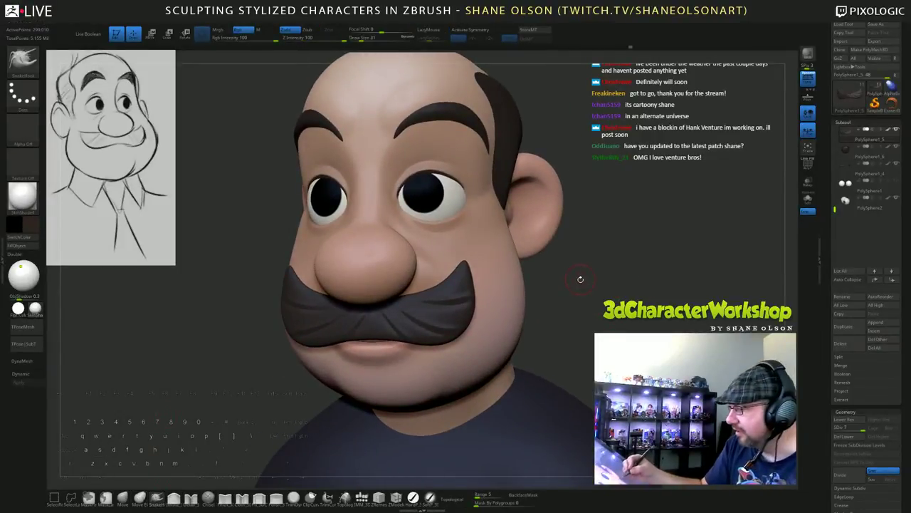
pyautogui.press('s')
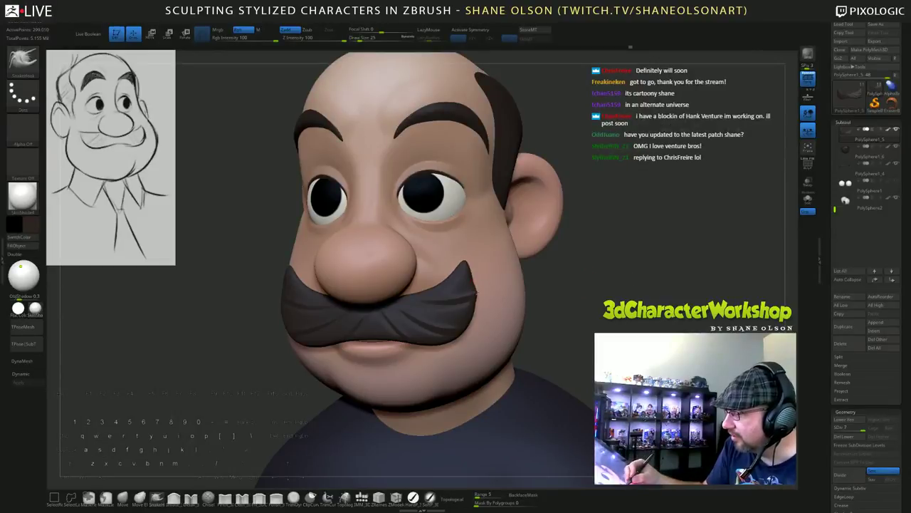
pyautogui.hotkey('ctrl', 'z')
# Set the draw size to 31 and lower the moustache to subdivision level 5 for reshaping its silhouette.
pyautogui.press('s')
pyautogui.moveTo(554, 289); pyautogui.dragTo(572, 279)
pyautogui.hotkey('shift', 'd')
pyautogui.hotkey('shift', 'd')
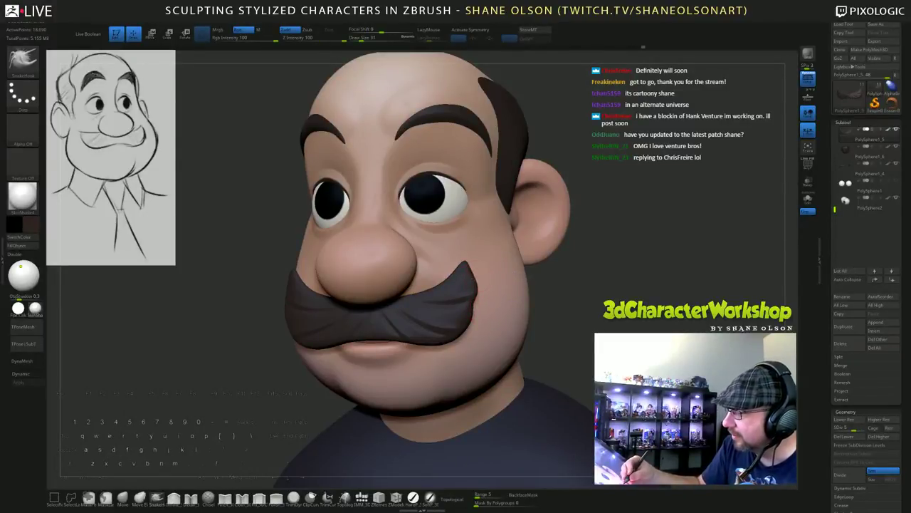
# Pull small hair tufts out of the detailed moustache half's outer and lower edges with a draw size of about 20.
pyautogui.moveTo(592, 329)
pyautogui.mouseDown()
pyautogui.moveTo(566, 331)
pyautogui.moveTo(544, 291)
pyautogui.mouseUp()
pyautogui.press('s')
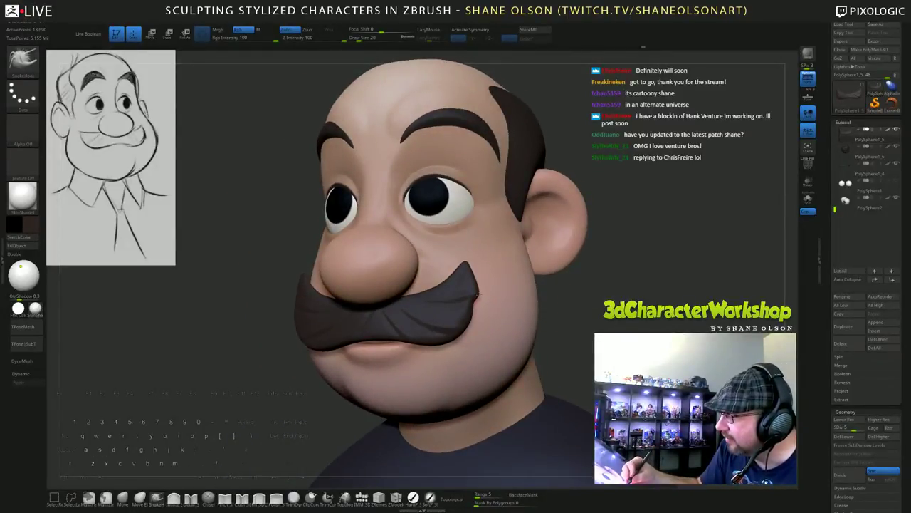
pyautogui.moveTo(545, 311)
pyautogui.mouseDown()
pyautogui.moveTo(583, 328)
pyautogui.moveTo(546, 328)
pyautogui.mouseUp()
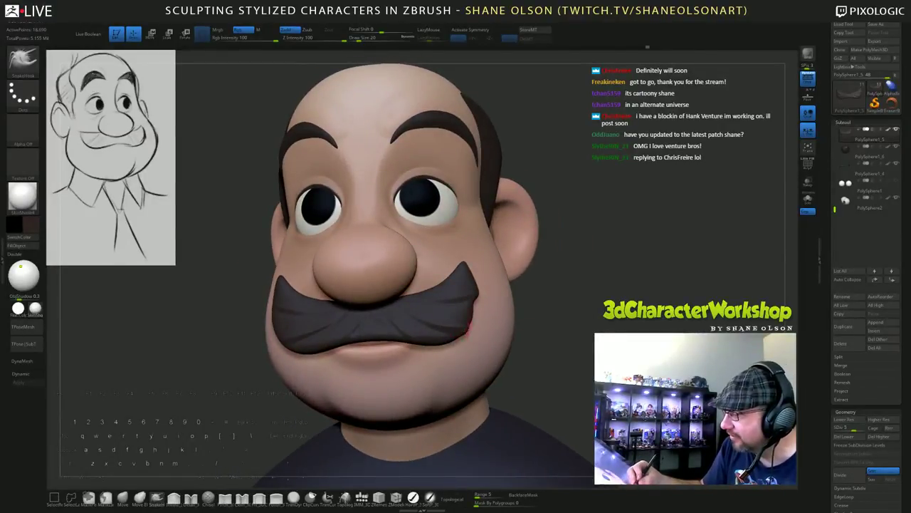
pyautogui.moveTo(571, 350)
pyautogui.mouseDown()
pyautogui.moveTo(548, 349)
pyautogui.moveTo(610, 346)
pyautogui.moveTo(578, 338)
pyautogui.mouseUp()
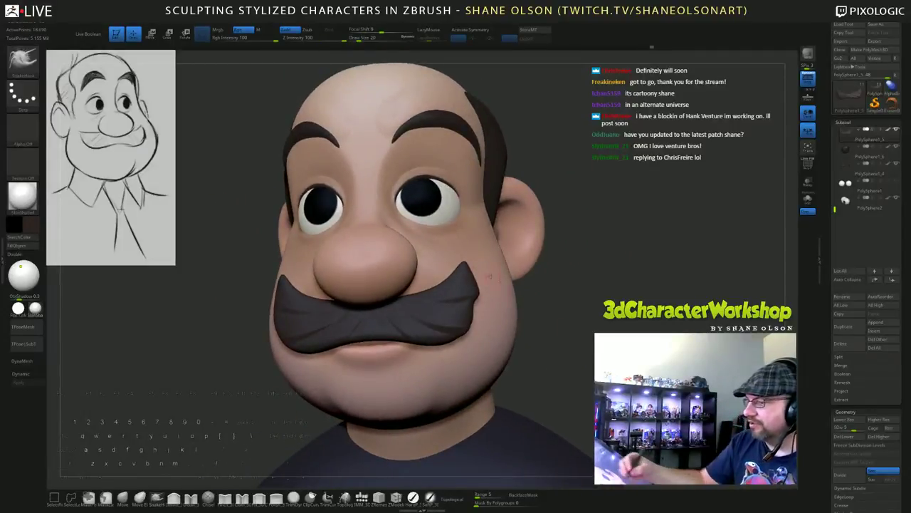
pyautogui.moveTo(565, 368); pyautogui.dragTo(542, 355)
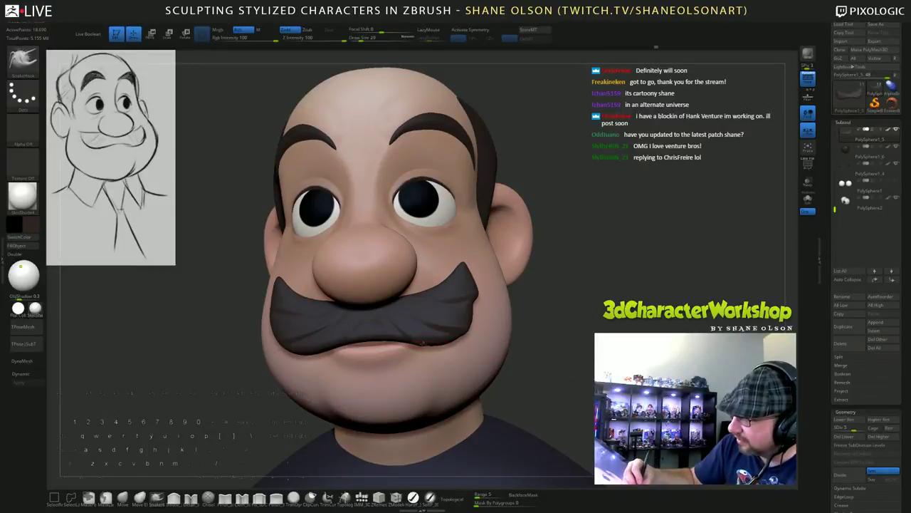
pyautogui.moveTo(588, 394)
pyautogui.keyDown('shift'); pyautogui.mouseDown()
pyautogui.moveTo(582, 370)
pyautogui.moveTo(546, 376)
pyautogui.moveTo(571, 327)
pyautogui.moveTo(572, 354)
pyautogui.moveTo(575, 303)
pyautogui.moveTo(568, 325)
pyautogui.moveTo(576, 338)
pyautogui.mouseUp(); pyautogui.keyUp('shift')
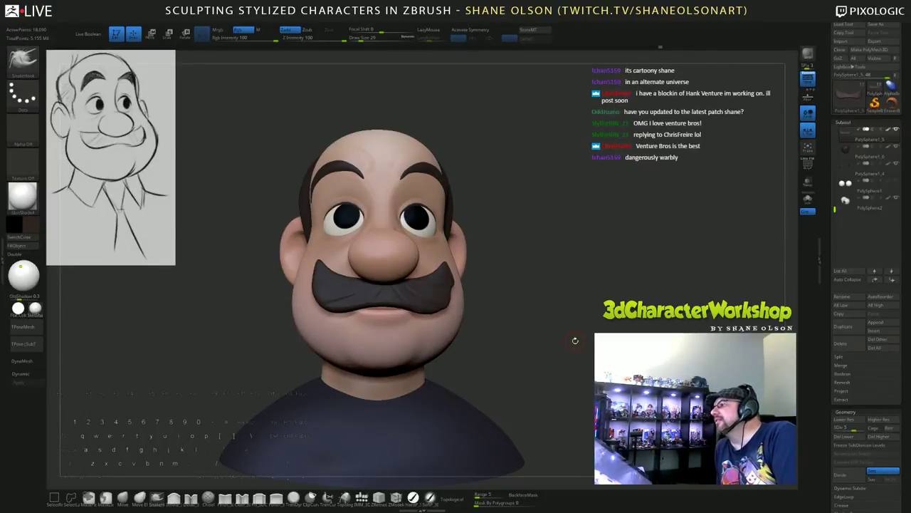
# Reshape the detailed moustache half's outer edge and upper tip with small SnakeHook pulls.
pyautogui.moveTo(578, 326)
pyautogui.keyDown('alt'); pyautogui.mouseDown()
pyautogui.moveTo(578, 339)
pyautogui.moveTo(575, 293)
pyautogui.moveTo(576, 306)
pyautogui.moveTo(591, 279)
pyautogui.mouseUp(); pyautogui.keyUp('alt')
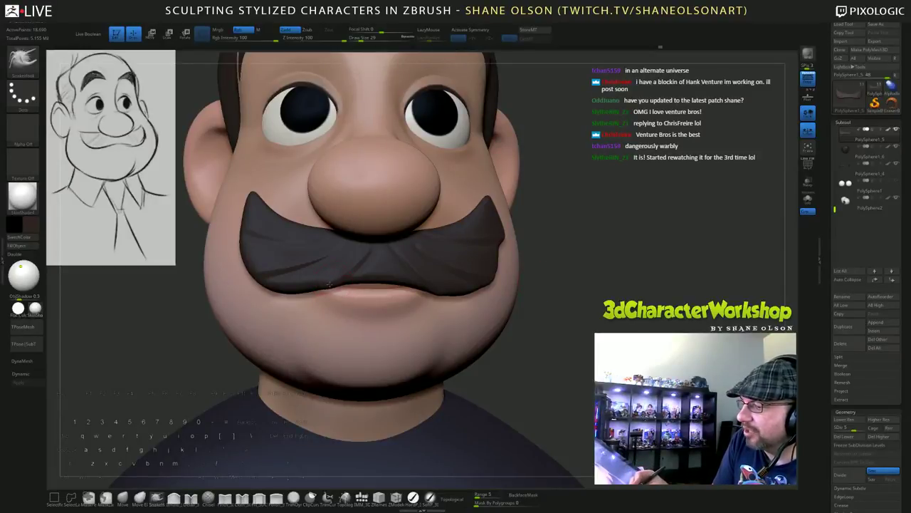
pyautogui.moveTo(580, 336); pyautogui.dragTo(608, 328)
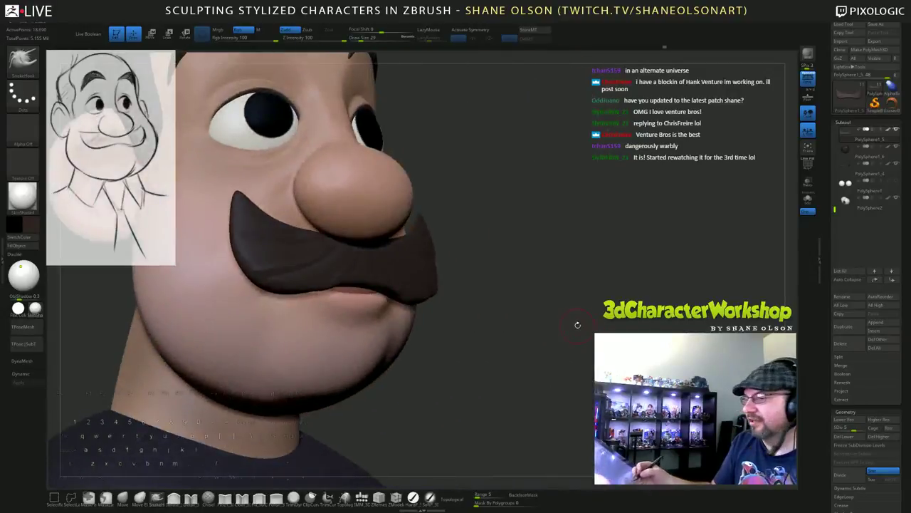
pyautogui.moveTo(541, 323)
pyautogui.keyDown('alt'); pyautogui.mouseDown()
pyautogui.moveTo(590, 337)
pyautogui.moveTo(568, 338)
pyautogui.mouseUp(); pyautogui.keyUp('alt')
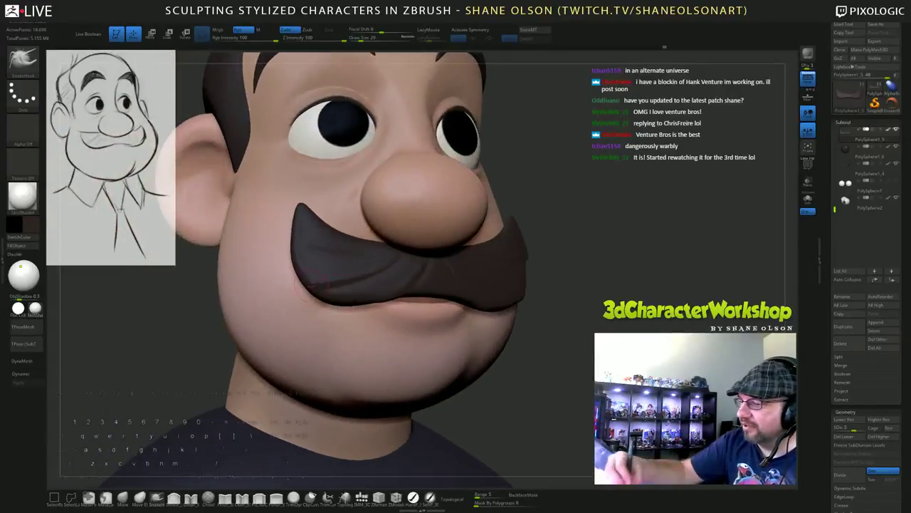
pyautogui.press('s')
pyautogui.moveTo(301, 280); pyautogui.dragTo(307, 281)
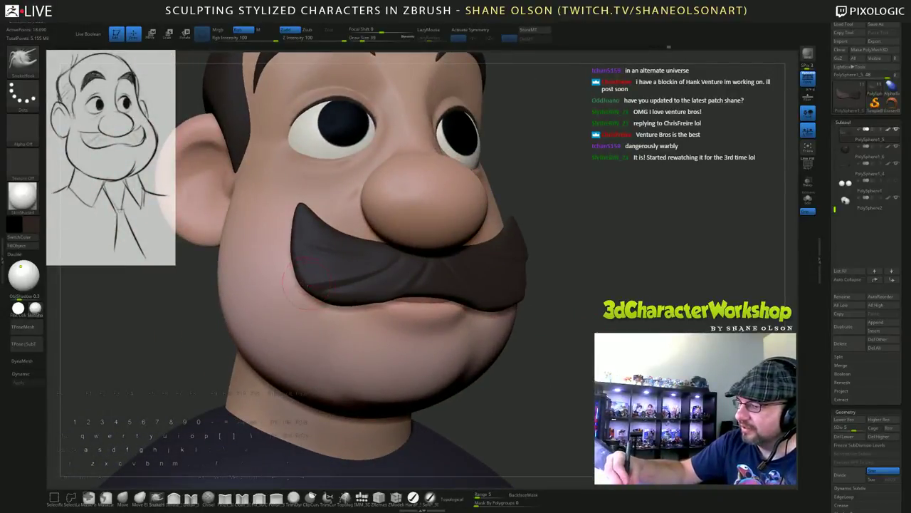
pyautogui.moveTo(297, 266); pyautogui.dragTo(293, 268)
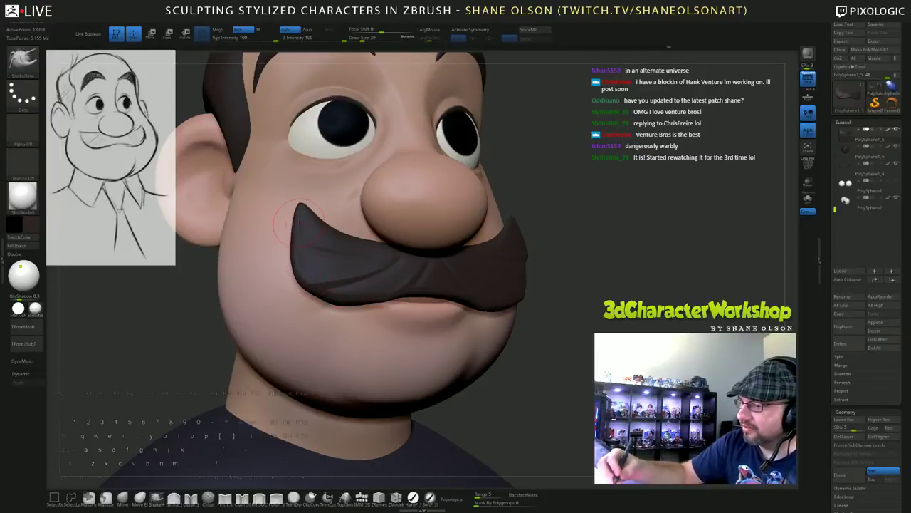
pyautogui.moveTo(206, 299); pyautogui.dragTo(183, 312)
pyautogui.moveTo(296, 233); pyautogui.dragTo(303, 192)
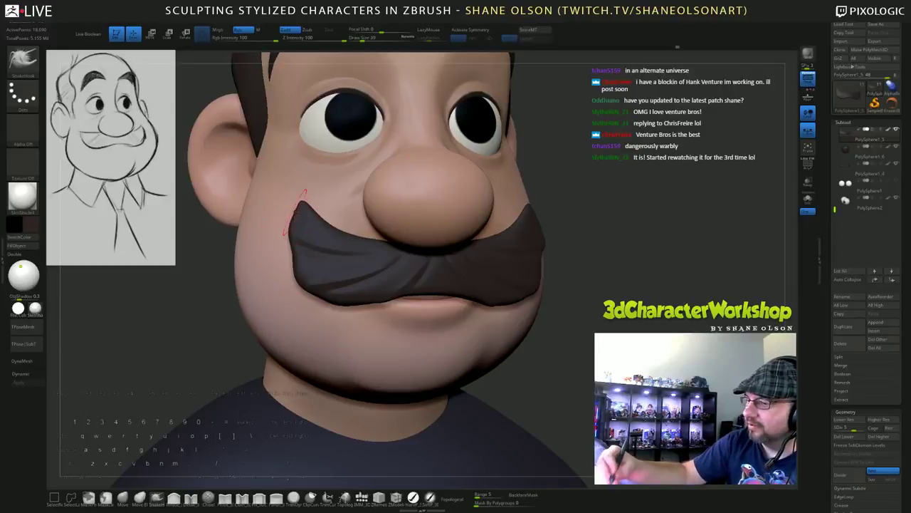
# Nudge the moustache's outer edge at draw size 31, and pull a small tuft at its lower edge at draw size 14.
pyautogui.moveTo(622, 330)
pyautogui.mouseDown()
pyautogui.moveTo(569, 329)
pyautogui.moveTo(633, 329)
pyautogui.mouseUp()
pyautogui.press('s')
pyautogui.press('s')
pyautogui.moveTo(299, 219); pyautogui.dragTo(300, 218)
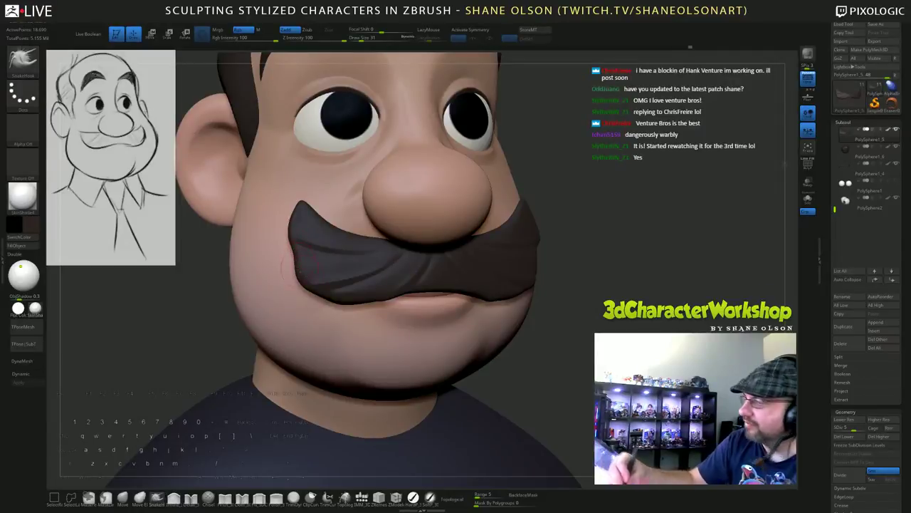
pyautogui.moveTo(613, 329); pyautogui.dragTo(601, 319)
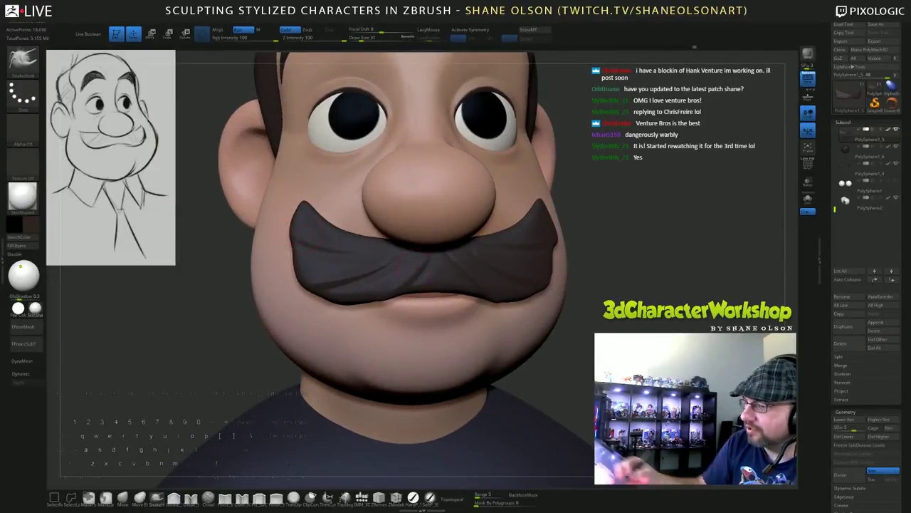
pyautogui.keyDown('shift'); pyautogui.moveTo(221, 306); pyautogui.dragTo(201, 306); pyautogui.keyUp('shift')
pyautogui.press('s')
pyautogui.moveTo(336, 291); pyautogui.dragTo(328, 292)
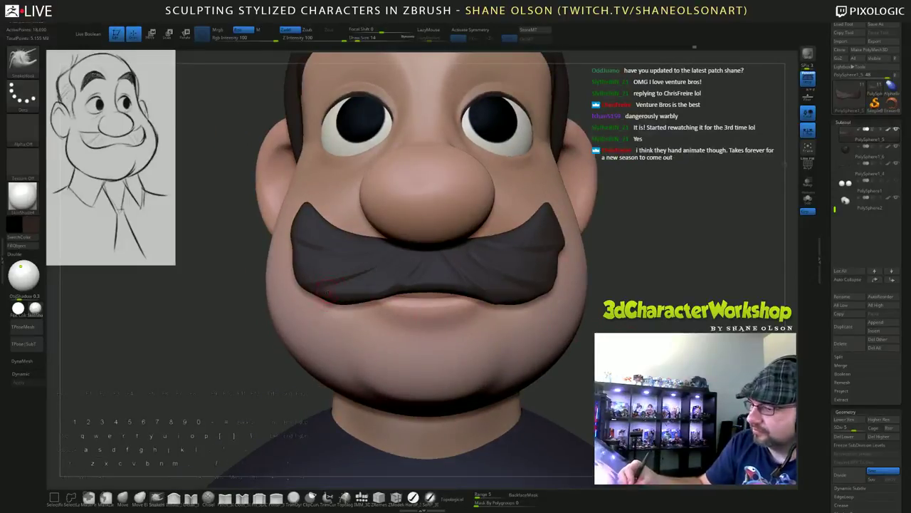
pyautogui.keyDown('alt'); pyautogui.moveTo(206, 306); pyautogui.dragTo(203, 235); pyautogui.keyUp('alt')
pyautogui.moveTo(203, 285)
pyautogui.mouseDown()
pyautogui.moveTo(242, 286)
pyautogui.moveTo(204, 291)
pyautogui.mouseUp()
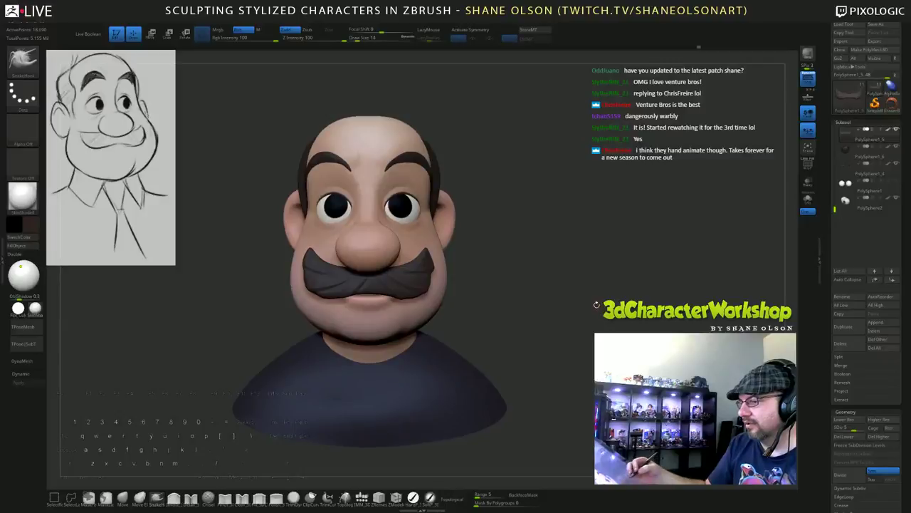
pyautogui.moveTo(588, 318)
pyautogui.keyDown('shift'); pyautogui.mouseDown()
pyautogui.moveTo(571, 289)
pyautogui.moveTo(593, 317)
pyautogui.moveTo(608, 307)
pyautogui.moveTo(627, 322)
pyautogui.moveTo(579, 331)
pyautogui.moveTo(578, 341)
pyautogui.moveTo(537, 258)
pyautogui.moveTo(570, 321)
pyautogui.moveTo(563, 331)
pyautogui.moveTo(570, 338)
pyautogui.moveTo(571, 329)
pyautogui.moveTo(575, 356)
pyautogui.moveTo(578, 323)
pyautogui.mouseUp(); pyautogui.keyUp('shift')
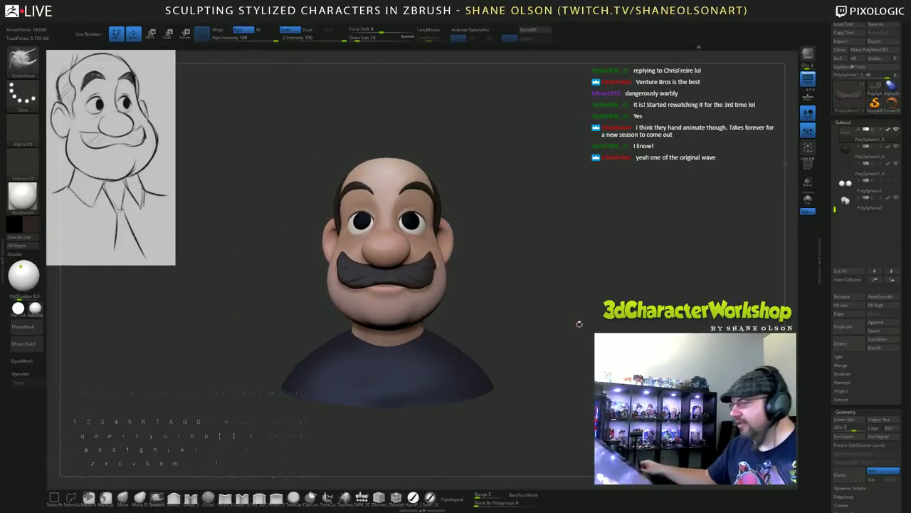
# Select the eyes and fill them with a glossy reflective material, applying only the material channel.
pyautogui.press('alt')
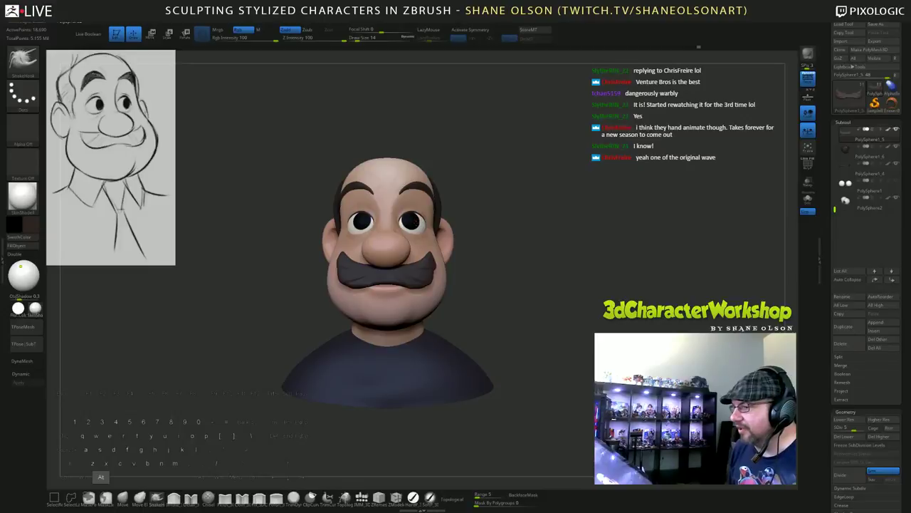
pyautogui.keyDown('alt'); pyautogui.click(416, 221); pyautogui.keyUp('alt')
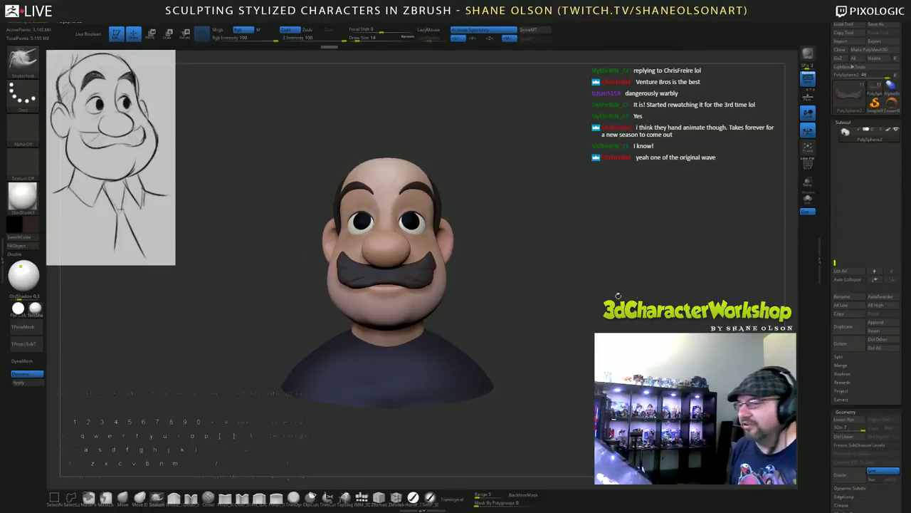
pyautogui.click(35, 308)
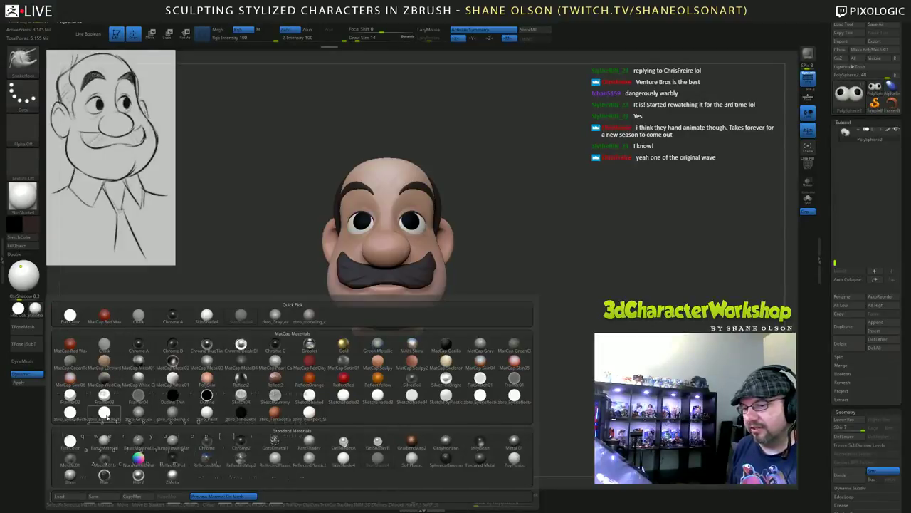
pyautogui.click(104, 413)
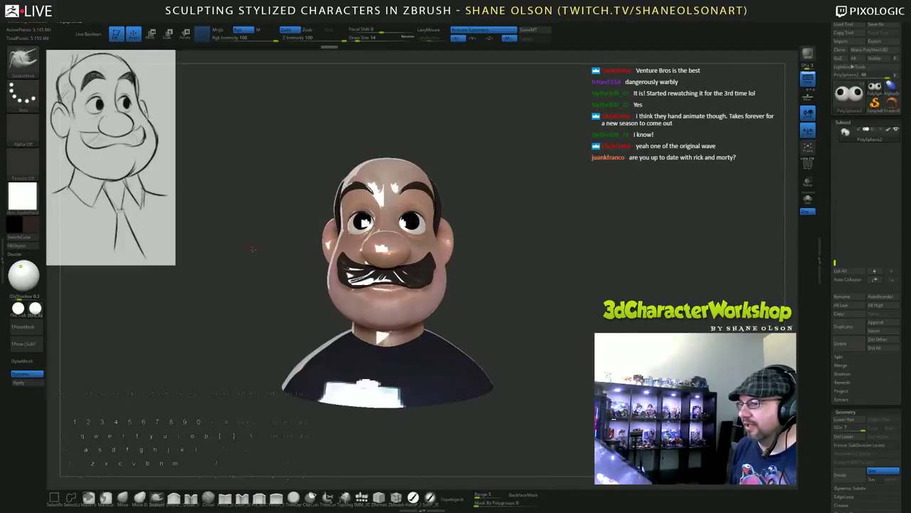
pyautogui.moveTo(253, 249)
pyautogui.mouseDown()
pyautogui.moveTo(412, 150)
pyautogui.moveTo(517, 140)
pyautogui.mouseUp()
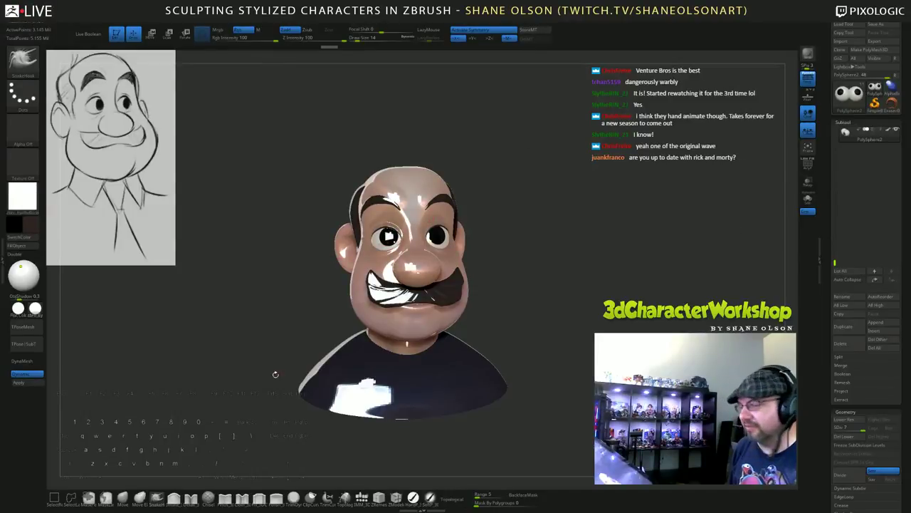
pyautogui.click(411, 498)
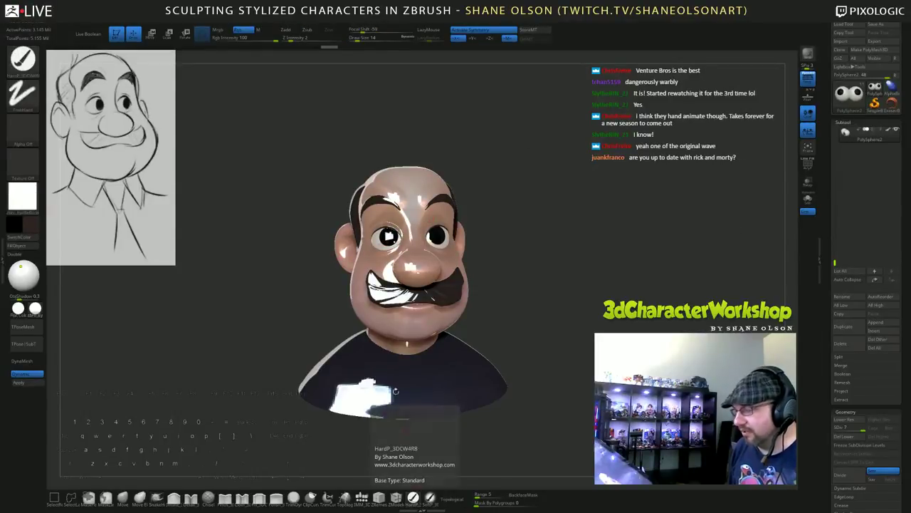
pyautogui.click(263, 30)
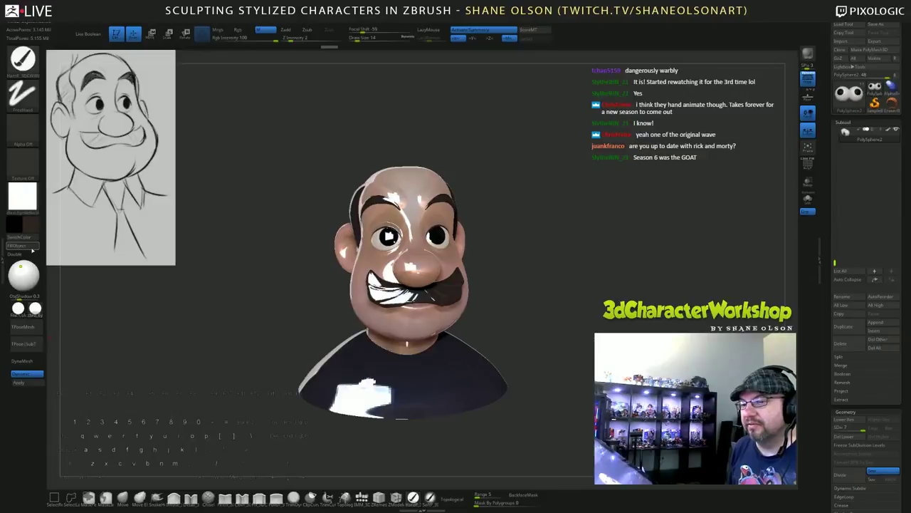
# Set the active material back to SkinShade4 so only the eyes keep the glossy finish.
pyautogui.click(35, 308)
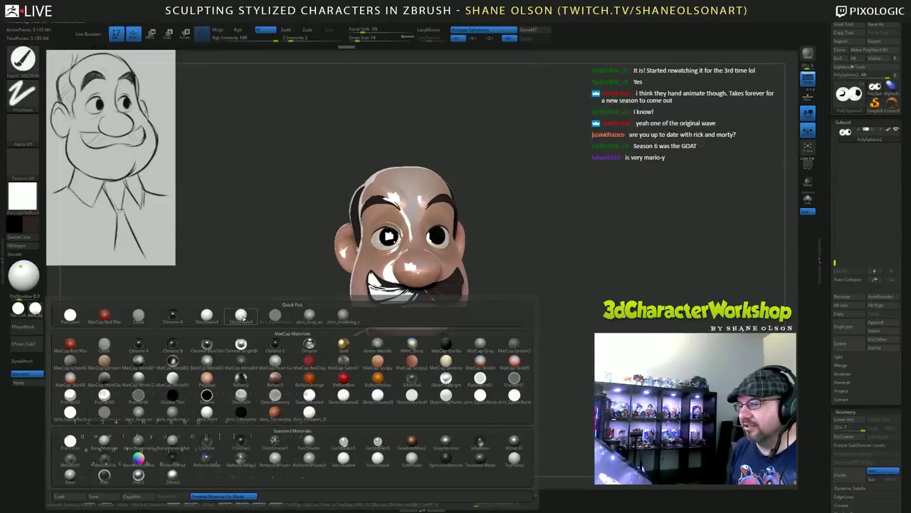
pyautogui.click(241, 314)
pyautogui.moveTo(542, 256)
pyautogui.mouseDown()
pyautogui.moveTo(598, 264)
pyautogui.moveTo(583, 264)
pyautogui.mouseUp()
pyautogui.moveTo(618, 245)
pyautogui.mouseDown()
pyautogui.moveTo(627, 237)
pyautogui.moveTo(595, 258)
pyautogui.moveTo(585, 247)
pyautogui.moveTo(610, 268)
pyautogui.mouseUp()
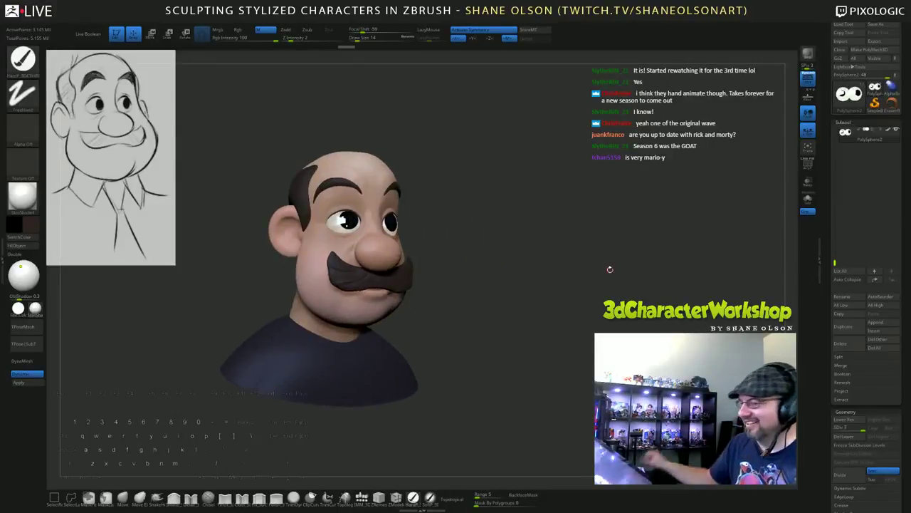
pyautogui.moveTo(533, 329); pyautogui.dragTo(548, 255)
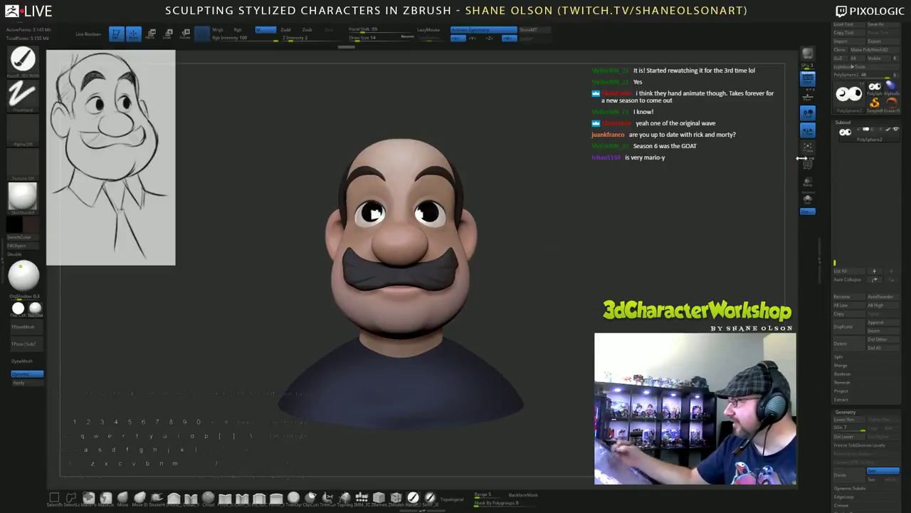
pyautogui.moveTo(587, 339); pyautogui.dragTo(610, 289)
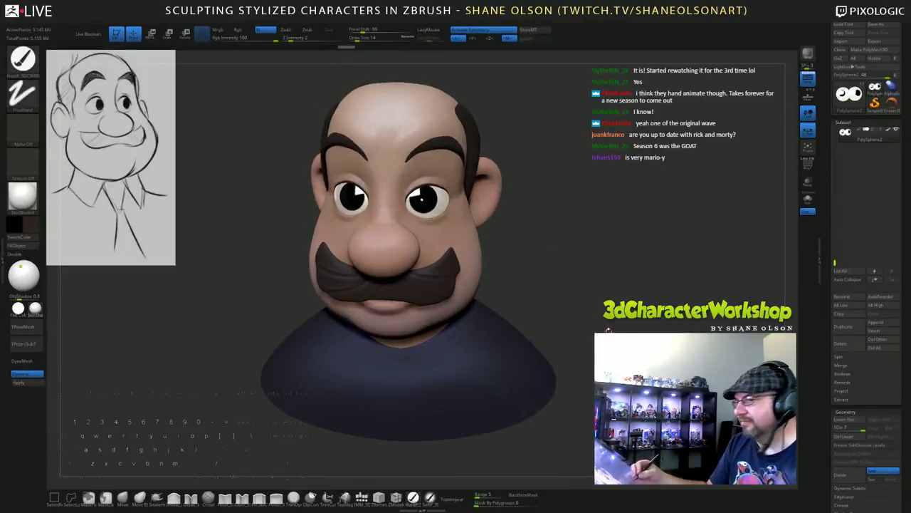
pyautogui.moveTo(608, 329)
pyautogui.mouseDown()
pyautogui.moveTo(584, 290)
pyautogui.moveTo(588, 313)
pyautogui.mouseUp()
pyautogui.moveTo(594, 284); pyautogui.dragTo(599, 316)
# Isolate the eyes and assign each eyeball its own polygroup with Auto Groups.
pyautogui.click(808, 200)
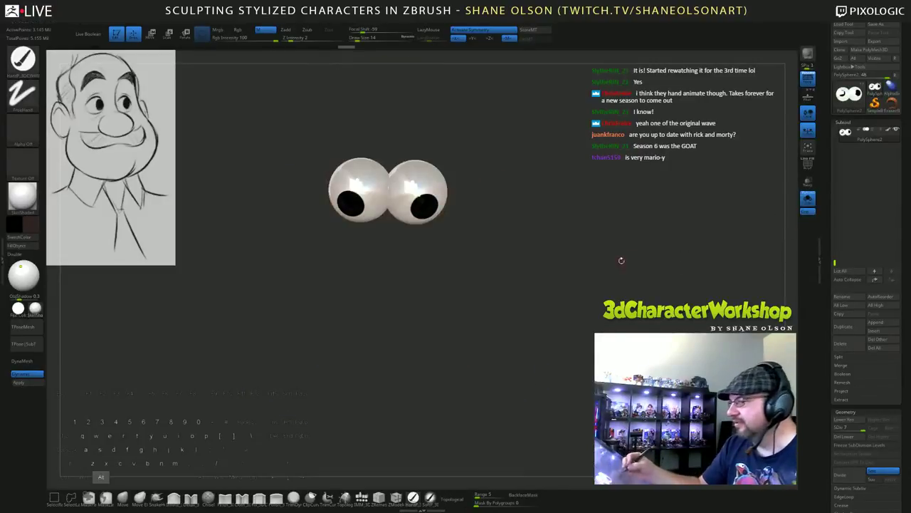
pyautogui.moveTo(620, 260); pyautogui.dragTo(580, 336)
pyautogui.press('3')
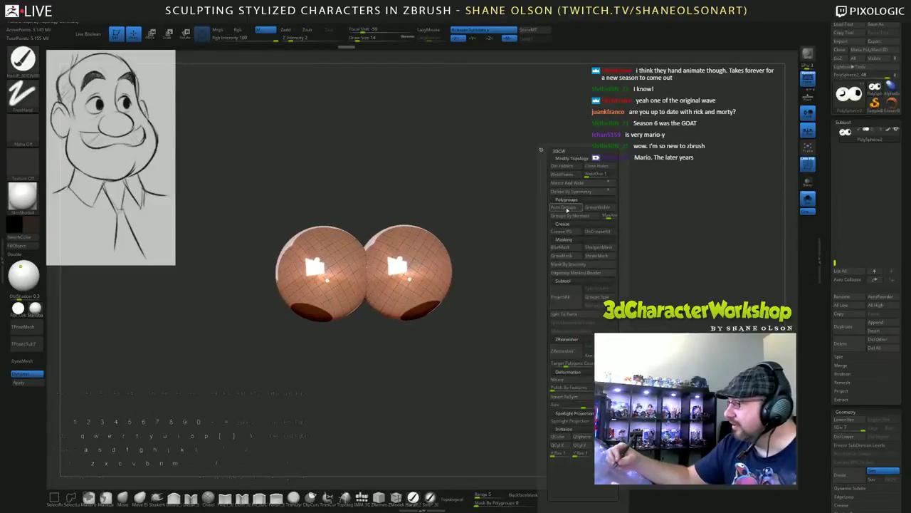
pyautogui.click(567, 208)
pyautogui.moveTo(549, 273); pyautogui.dragTo(551, 282)
# Turn off symmetry, mask the other eye, centre the transform gizmo on the character's left eye, and show the whole bust again.
pyautogui.press('w')
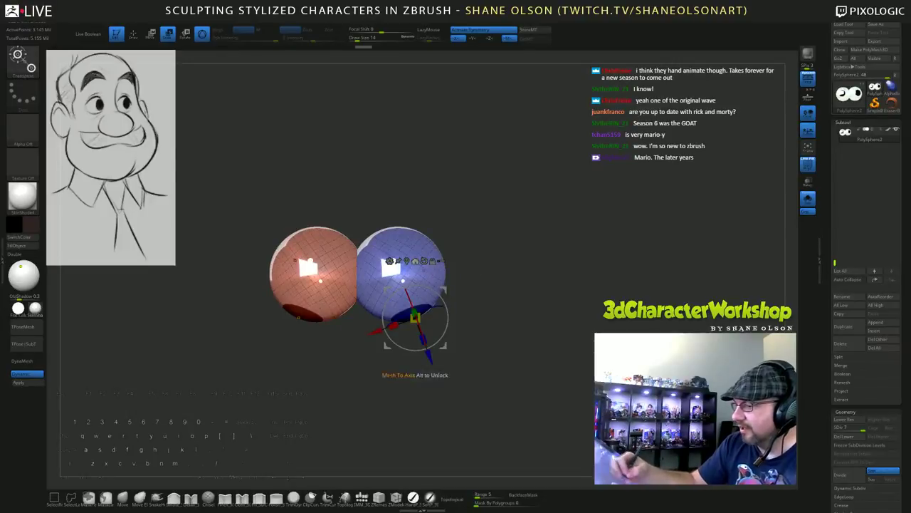
pyautogui.click(482, 33)
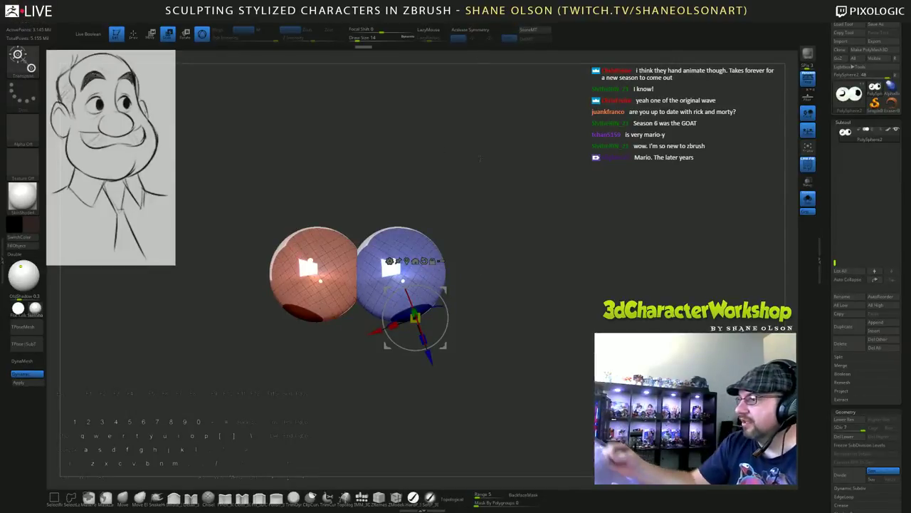
pyautogui.keyDown('alt'); pyautogui.moveTo(482, 227); pyautogui.dragTo(508, 273); pyautogui.keyUp('alt')
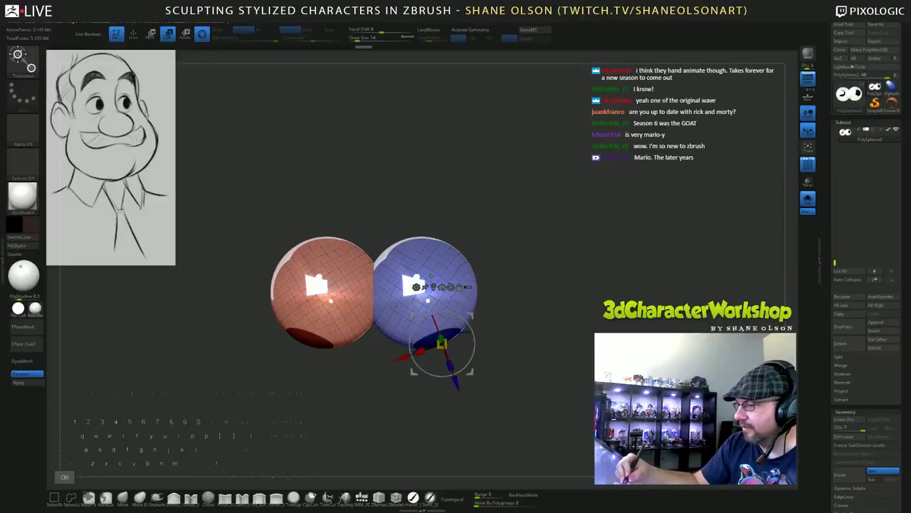
pyautogui.keyDown('ctrl'); pyautogui.click(431, 276); pyautogui.keyUp('ctrl')
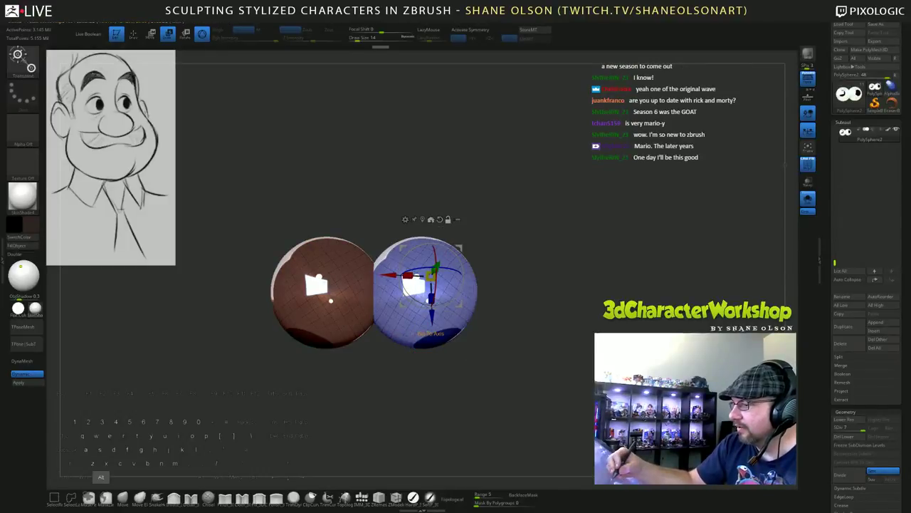
pyautogui.keyDown('alt'); pyautogui.click(422, 219); pyautogui.keyUp('alt')
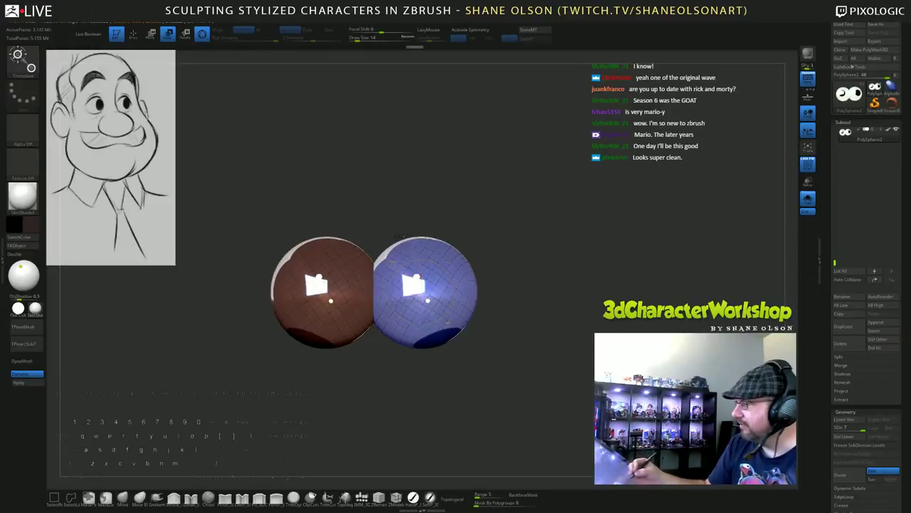
pyautogui.hotkey('alt', 's')
# Rotate the character's left eye outward by about 32 degrees and fine-tune its vertical tilt so it looks to the side.
pyautogui.moveTo(677, 271)
pyautogui.mouseDown()
pyautogui.moveTo(676, 188)
pyautogui.moveTo(652, 214)
pyautogui.moveTo(675, 285)
pyautogui.mouseUp()
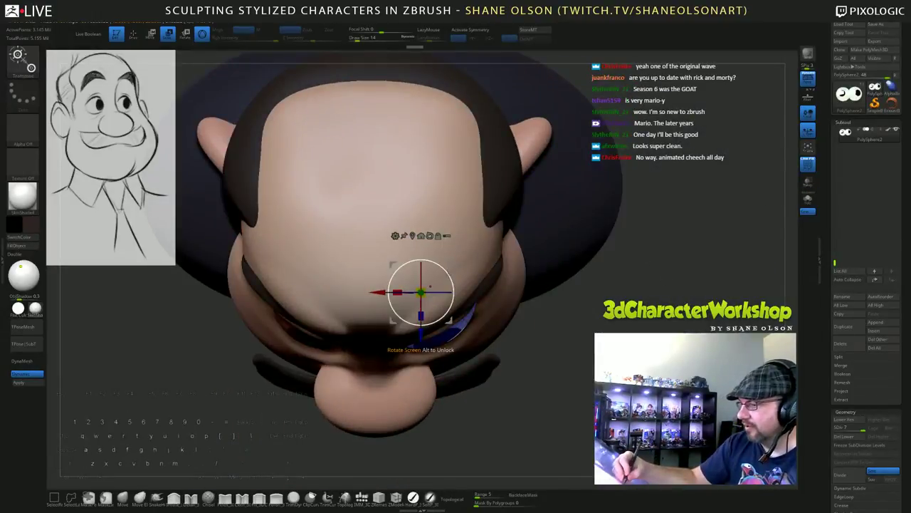
pyautogui.moveTo(449, 275); pyautogui.dragTo(436, 259)
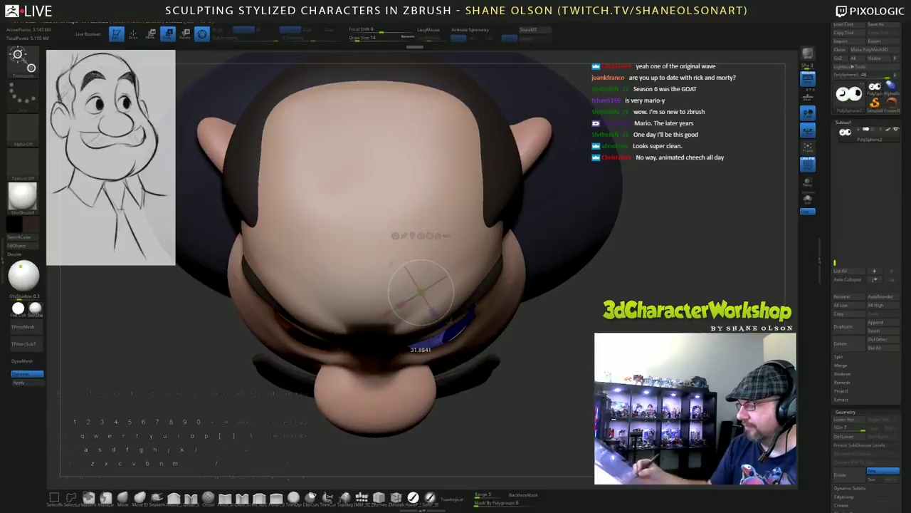
pyautogui.moveTo(662, 284); pyautogui.dragTo(662, 238)
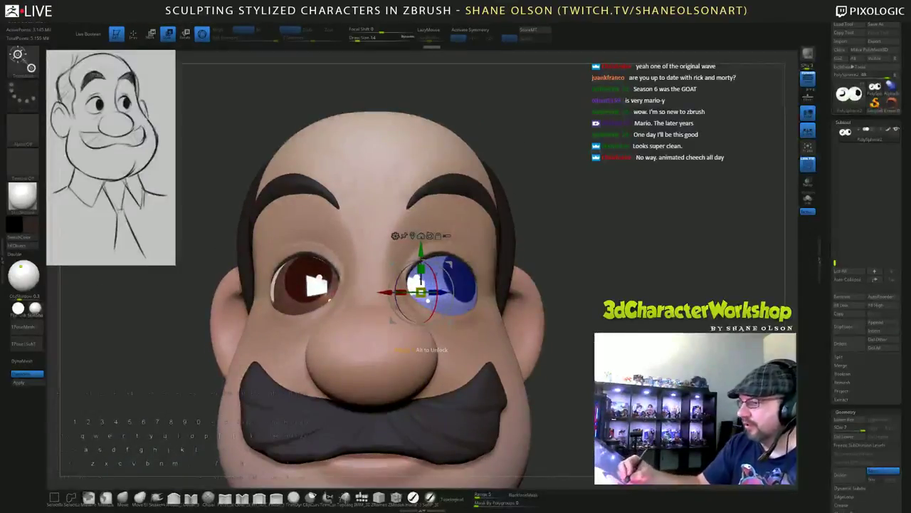
pyautogui.moveTo(436, 283); pyautogui.dragTo(437, 295)
pyautogui.moveTo(662, 271)
pyautogui.mouseDown()
pyautogui.moveTo(538, 272)
pyautogui.moveTo(662, 272)
pyautogui.mouseUp()
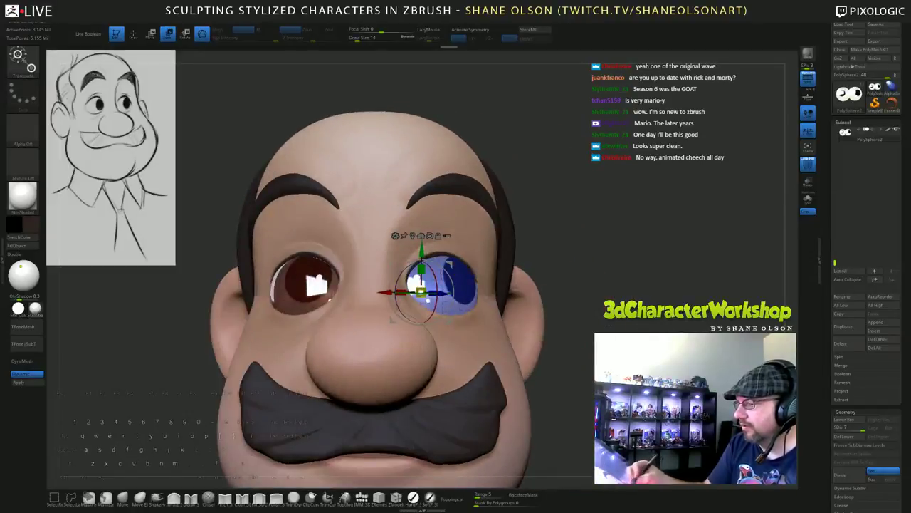
pyautogui.moveTo(437, 275); pyautogui.dragTo(438, 281)
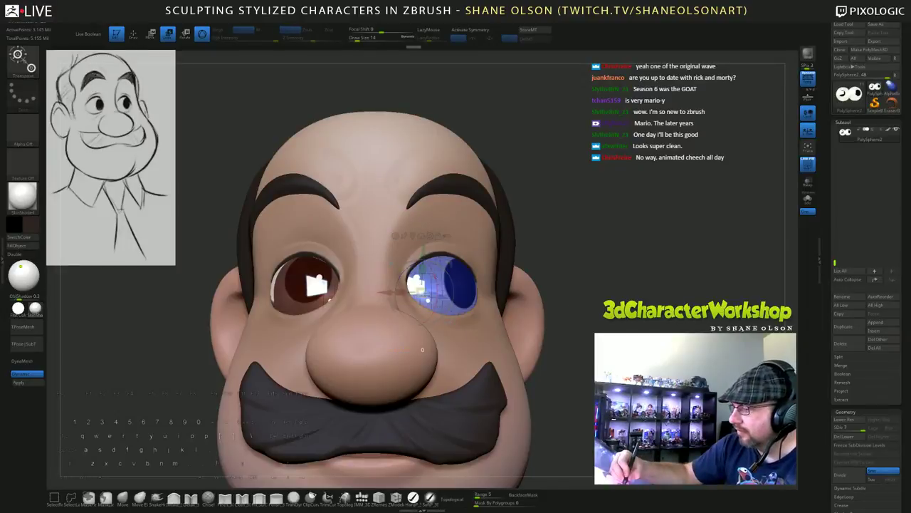
pyautogui.moveTo(400, 293); pyautogui.dragTo(406, 292)
pyautogui.moveTo(612, 272)
pyautogui.mouseDown()
pyautogui.moveTo(555, 272)
pyautogui.moveTo(619, 272)
pyautogui.mouseUp()
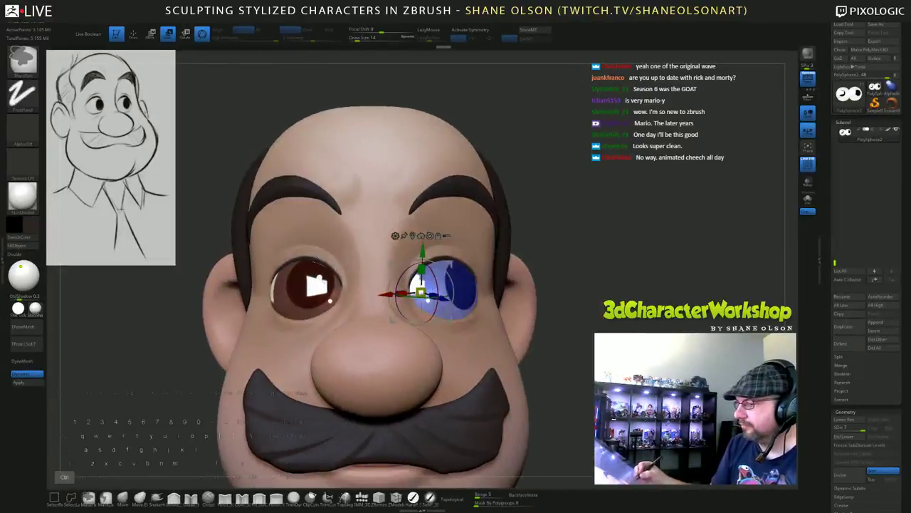
# Invert the mask, centre the gizmo on the character's right eye, and rotate it inward so both eyes look the same way.
pyautogui.hotkey('ctrl', 'i')
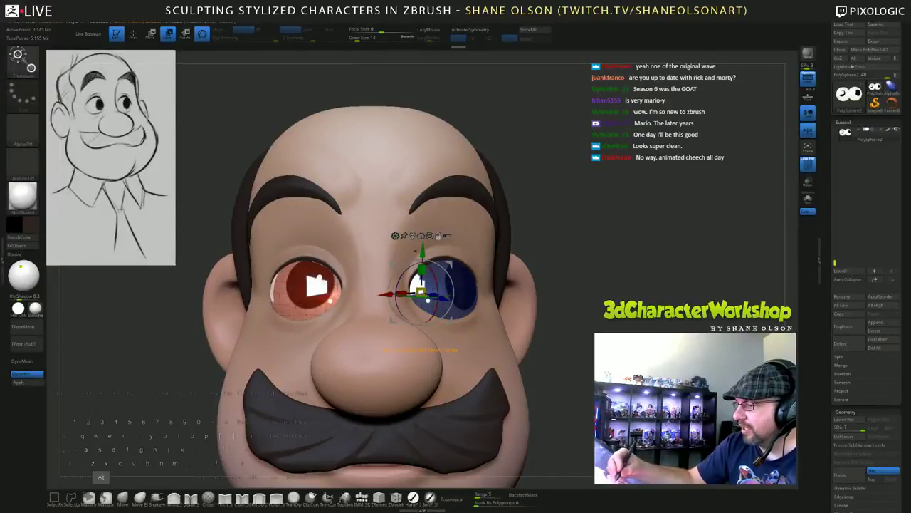
pyautogui.click(412, 236)
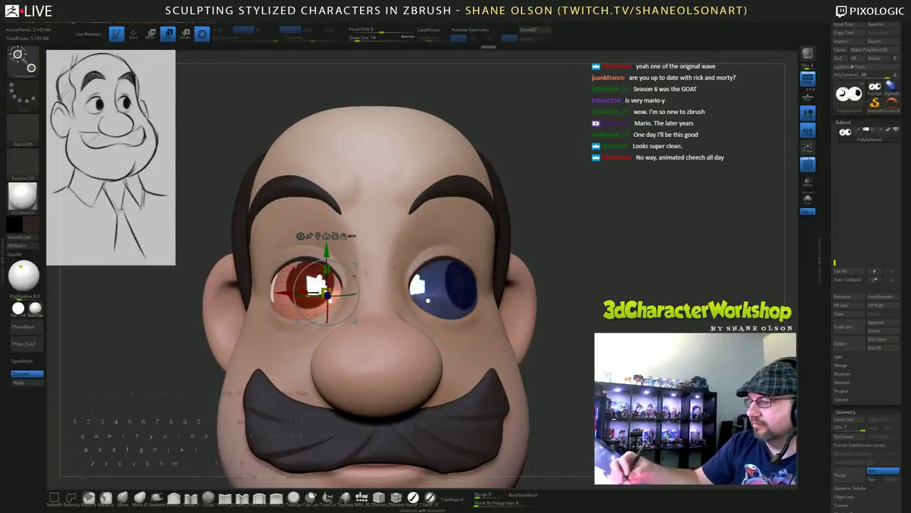
pyautogui.moveTo(343, 294); pyautogui.dragTo(330, 300)
pyautogui.moveTo(330, 300)
pyautogui.mouseDown(button='right')
pyautogui.moveTo(406, 302)
pyautogui.moveTo(331, 293)
pyautogui.moveTo(333, 262)
pyautogui.moveTo(399, 265)
pyautogui.moveTo(356, 264)
pyautogui.moveTo(373, 251)
pyautogui.moveTo(349, 251)
pyautogui.moveTo(380, 252)
pyautogui.moveTo(365, 252)
pyautogui.mouseUp(button='right')
pyautogui.hotkey('shift', 'f')
pyautogui.press('q')
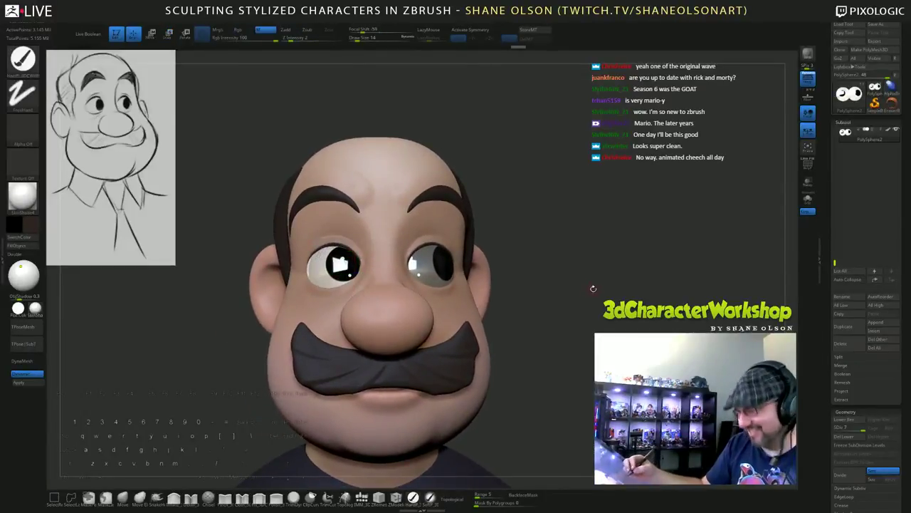
pyautogui.moveTo(595, 311)
pyautogui.mouseDown(button='right')
pyautogui.moveTo(587, 325)
pyautogui.moveTo(625, 320)
pyautogui.moveTo(605, 311)
pyautogui.mouseUp(button='right')
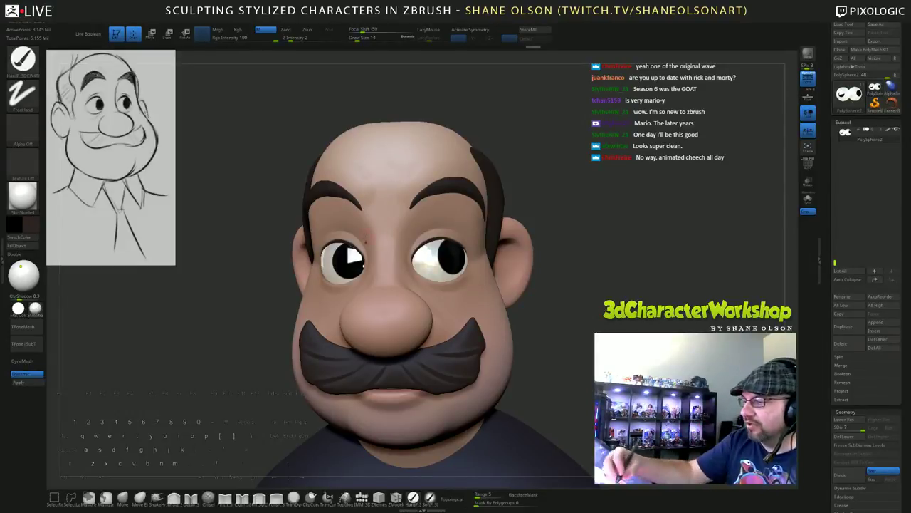
pyautogui.moveTo(549, 335); pyautogui.dragTo(551, 343)
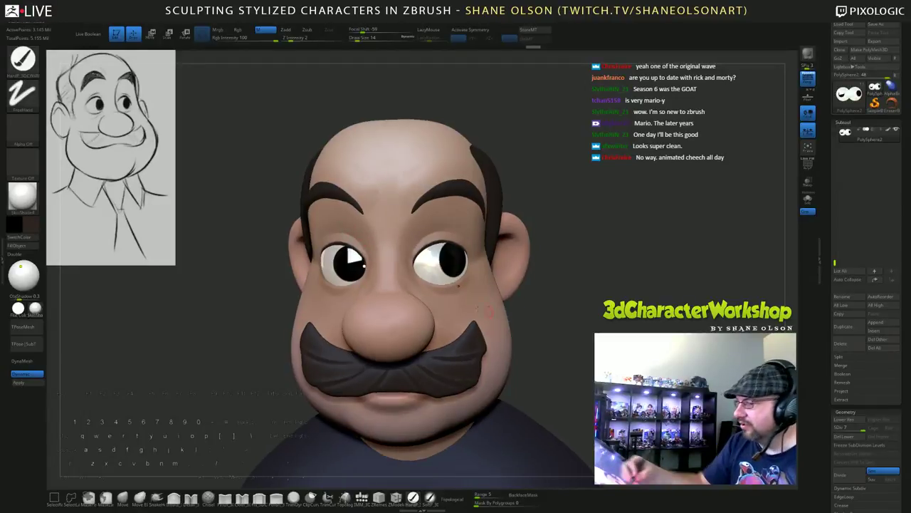
# Select the head and refine the eyelids around the turned eyes with the Move brush at draw size 54.
pyautogui.keyDown('alt'); pyautogui.click(404, 275); pyautogui.keyUp('alt')
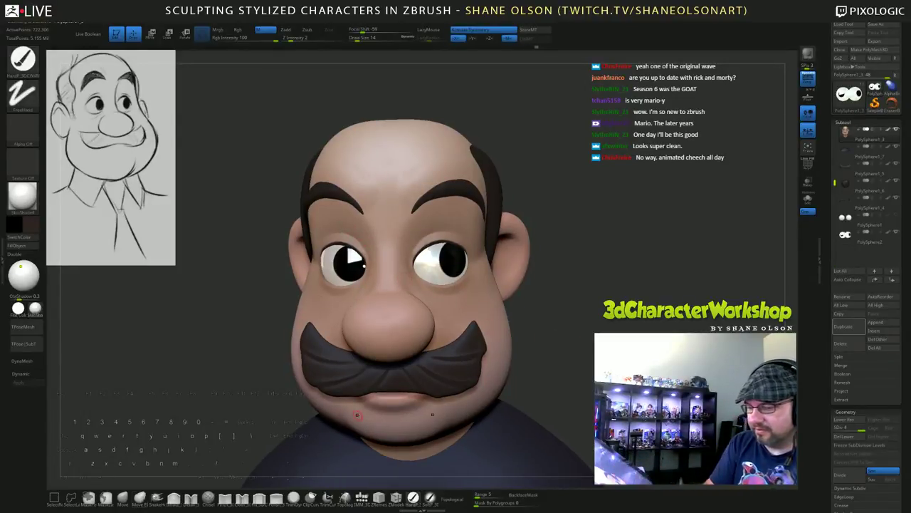
pyautogui.click(123, 498)
pyautogui.moveTo(548, 335); pyautogui.dragTo(578, 320)
pyautogui.press('s')
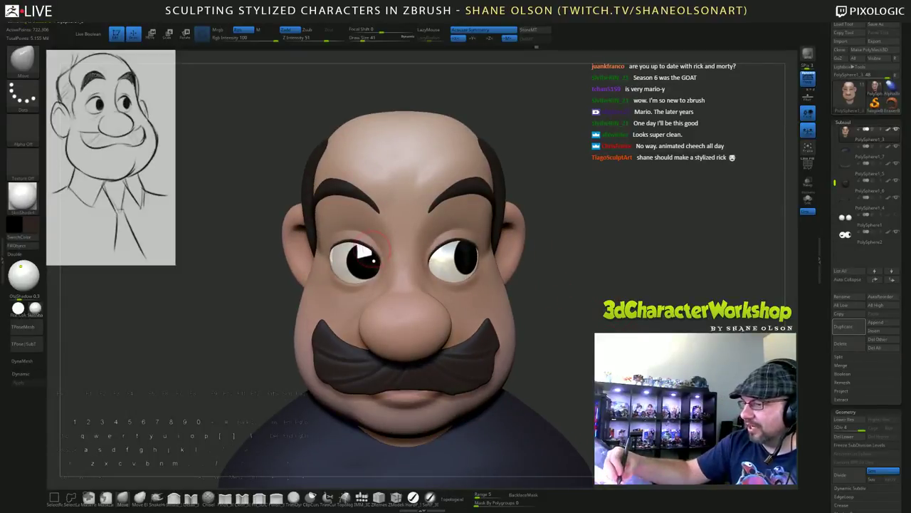
pyautogui.press('s')
pyautogui.moveTo(195, 420); pyautogui.dragTo(199, 418)
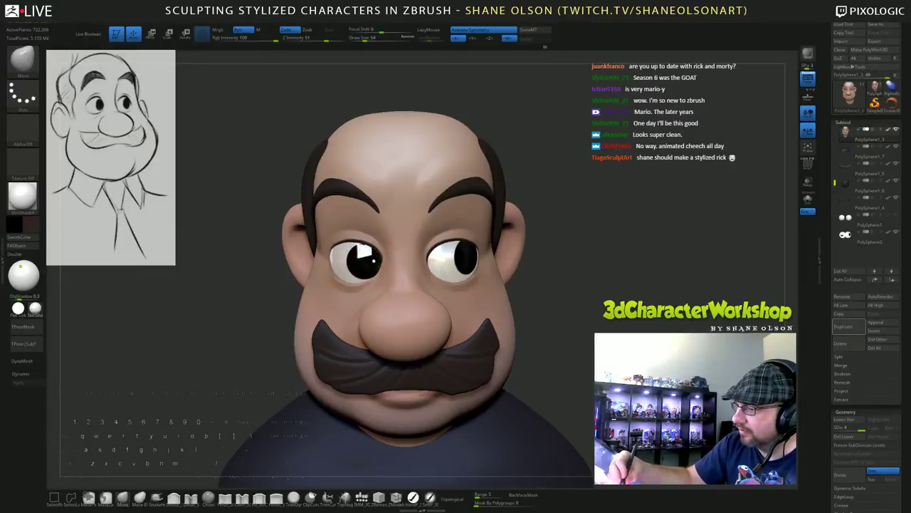
pyautogui.moveTo(552, 361); pyautogui.dragTo(604, 350)
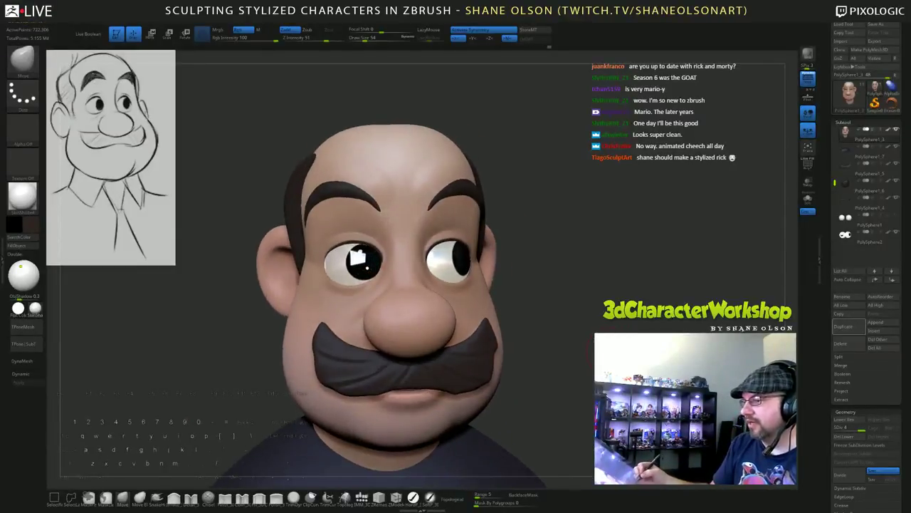
pyautogui.moveTo(357, 258); pyautogui.dragTo(355, 257, button='right')
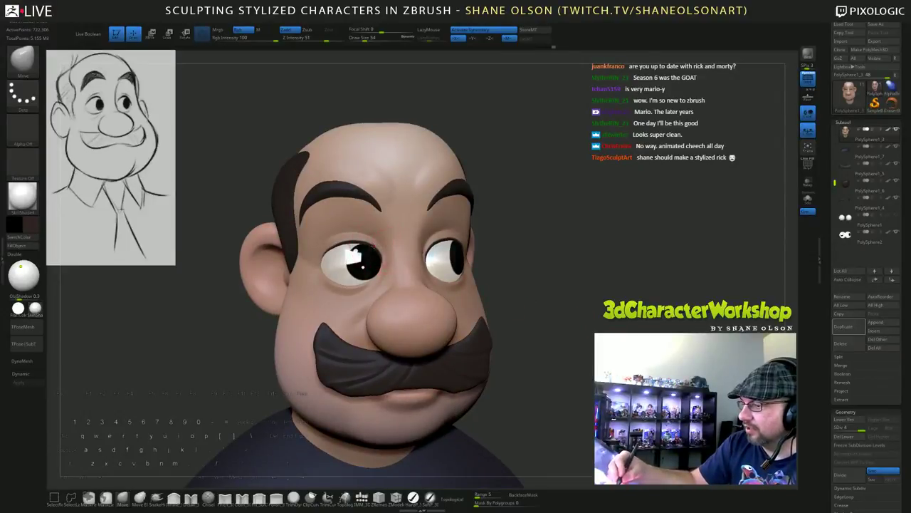
pyautogui.moveTo(567, 337)
pyautogui.mouseDown(button='right')
pyautogui.moveTo(512, 308)
pyautogui.moveTo(559, 306)
pyautogui.moveTo(558, 247)
pyautogui.moveTo(617, 246)
pyautogui.moveTo(563, 250)
pyautogui.moveTo(567, 214)
pyautogui.mouseUp(button='right')
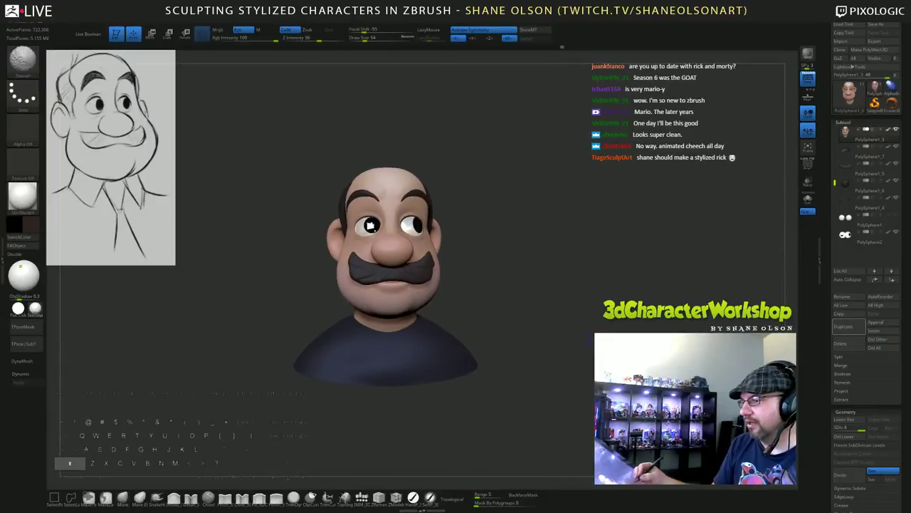
pyautogui.moveTo(548, 368)
pyautogui.mouseDown(button='right')
pyautogui.moveTo(562, 369)
pyautogui.moveTo(571, 400)
pyautogui.mouseUp(button='right')
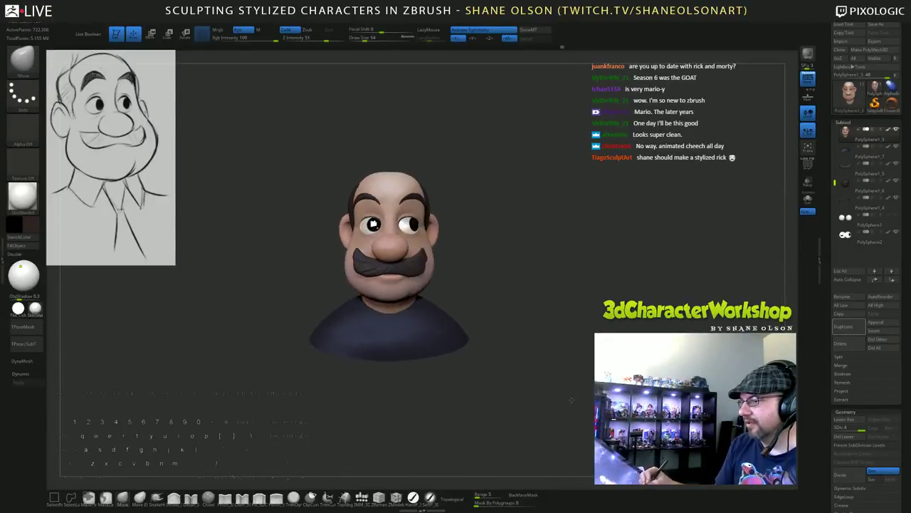
pyautogui.keyDown('alt'); pyautogui.moveTo(572, 313); pyautogui.dragTo(612, 344); pyautogui.keyUp('alt')
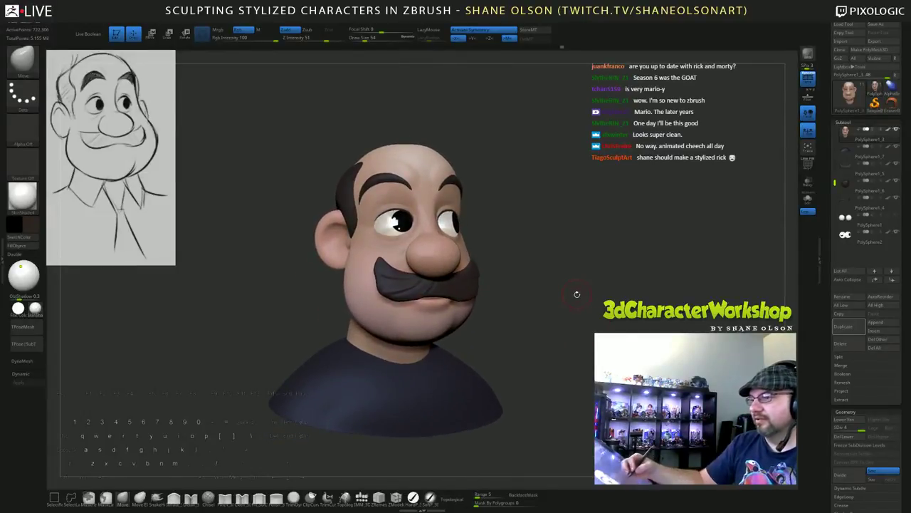
pyautogui.moveTo(577, 294)
pyautogui.mouseDown(button='right')
pyautogui.moveTo(572, 300)
pyautogui.moveTo(588, 316)
pyautogui.mouseUp(button='right')
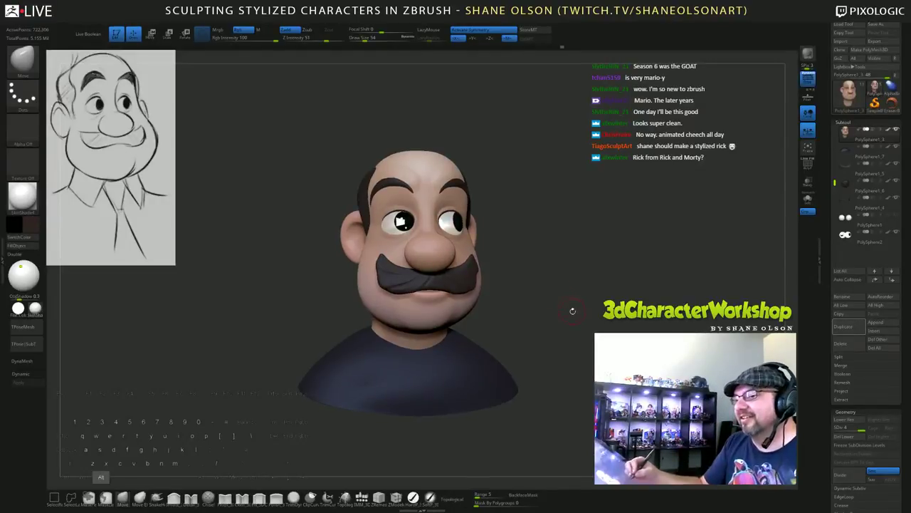
pyautogui.keyDown('alt'); pyautogui.moveTo(572, 311); pyautogui.dragTo(575, 305); pyautogui.keyUp('alt')
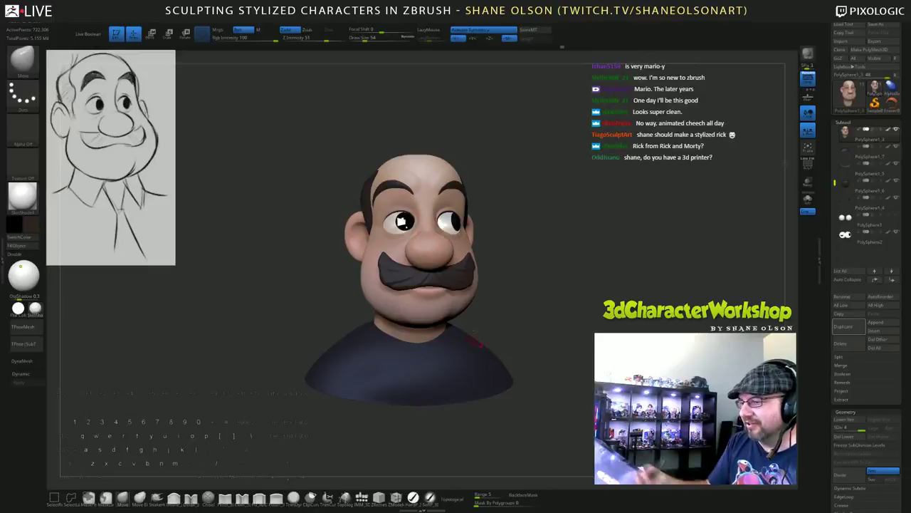
# Choose a pinkish-red colour and softly paint the nose and ears with the soft paint brush at draw size 149.
pyautogui.click(431, 497)
pyautogui.press('s')
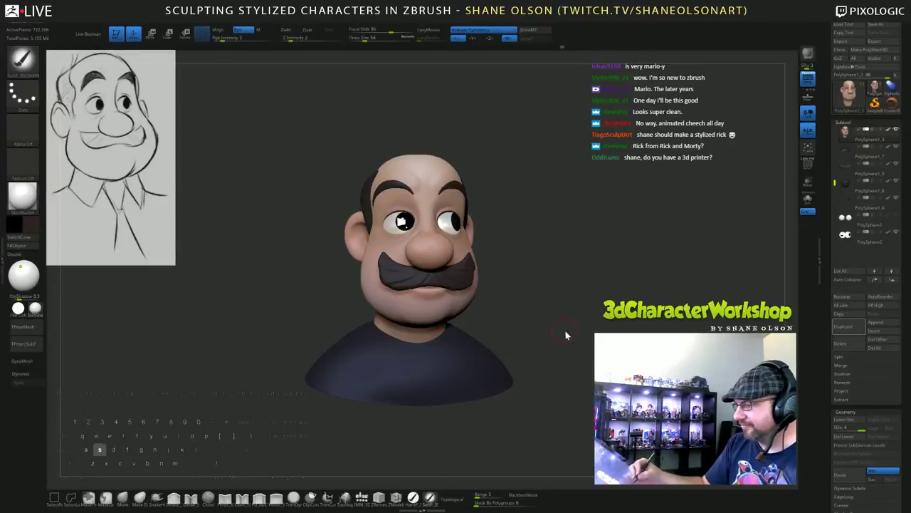
pyautogui.moveTo(566, 335); pyautogui.dragTo(575, 334)
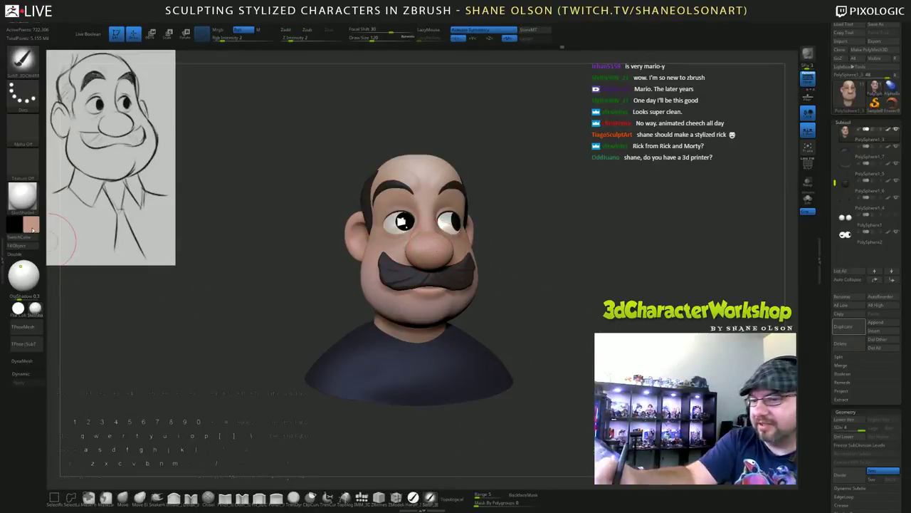
pyautogui.click(31, 223)
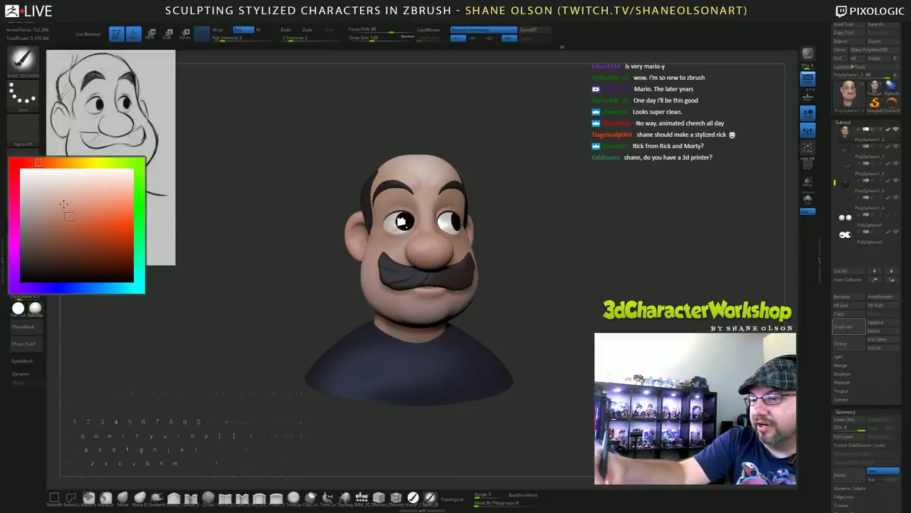
pyautogui.click(63, 204)
pyautogui.click(34, 224)
pyautogui.click(31, 155)
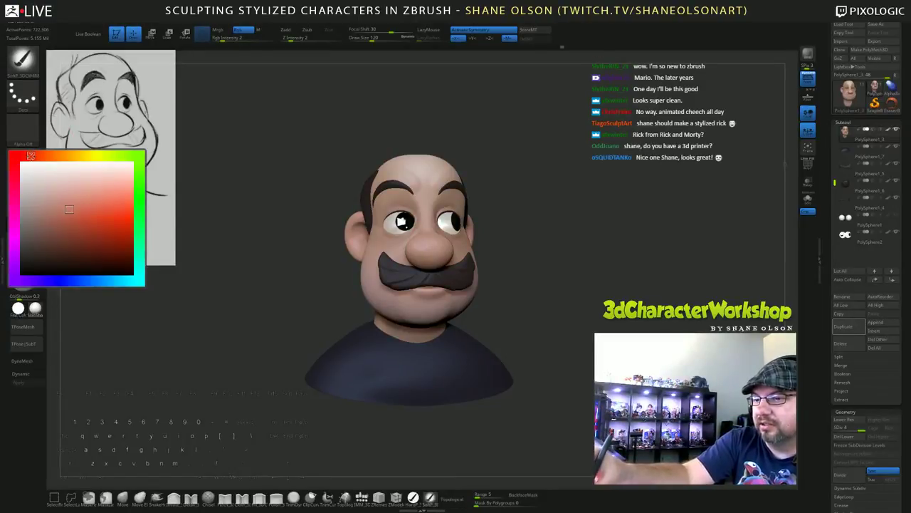
pyautogui.press('s')
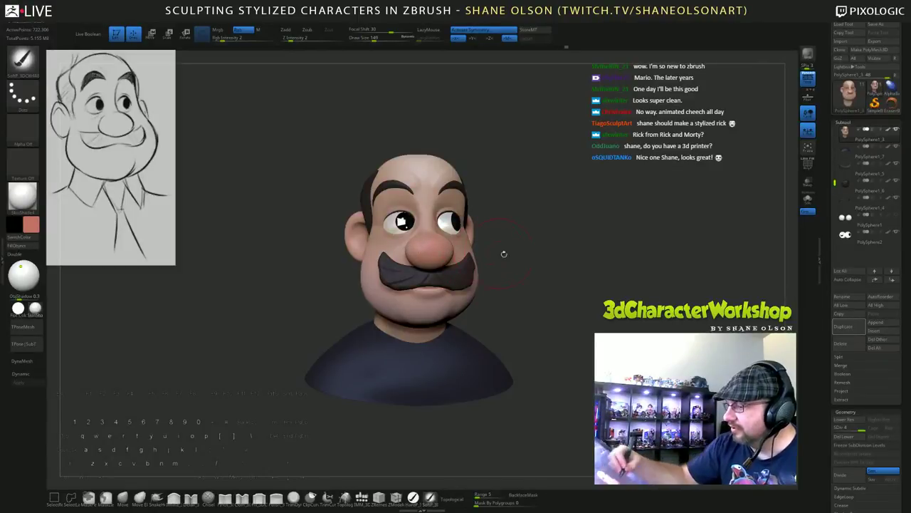
pyautogui.moveTo(544, 274); pyautogui.dragTo(449, 251)
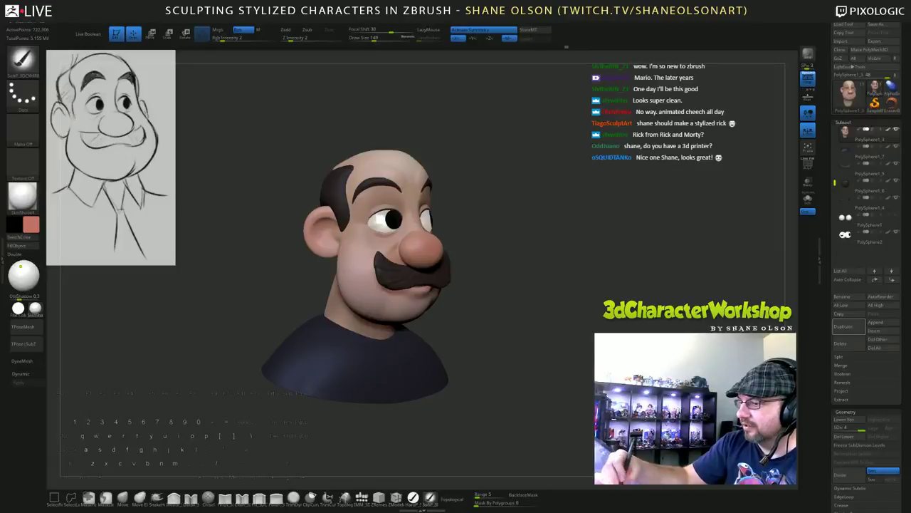
pyautogui.moveTo(412, 203); pyautogui.dragTo(424, 240)
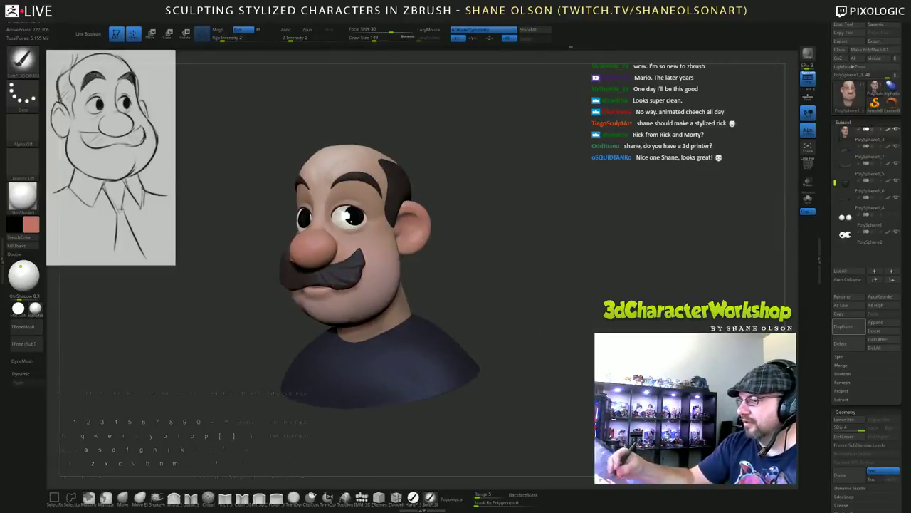
pyautogui.moveTo(546, 314)
pyautogui.mouseDown()
pyautogui.moveTo(572, 319)
pyautogui.moveTo(553, 304)
pyautogui.mouseUp()
pyautogui.moveTo(521, 263)
pyautogui.mouseDown()
pyautogui.moveTo(580, 308)
pyautogui.moveTo(593, 346)
pyautogui.moveTo(585, 343)
pyautogui.moveTo(575, 381)
pyautogui.mouseUp()
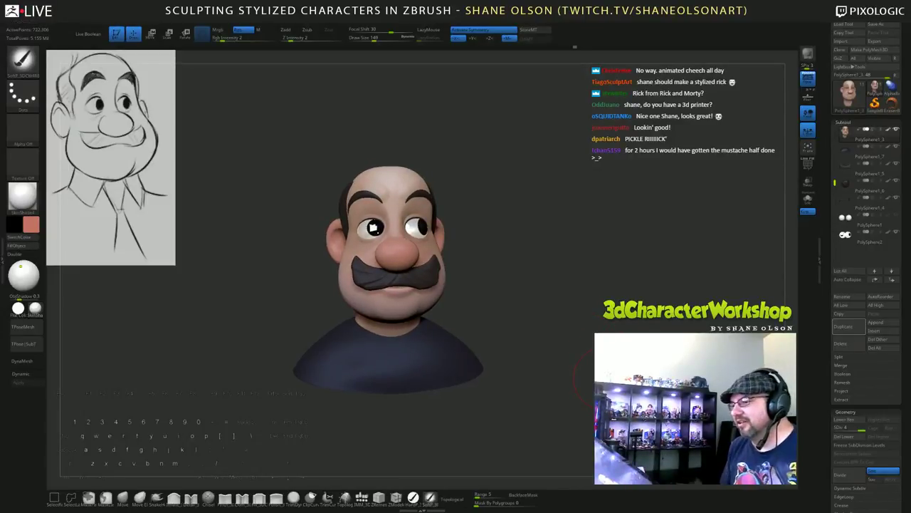
# Select the moustache, turn on symmetry, and adjust the shape of its ends with the Move brush.
pyautogui.keyDown('alt'); pyautogui.click(436, 270); pyautogui.keyUp('alt')
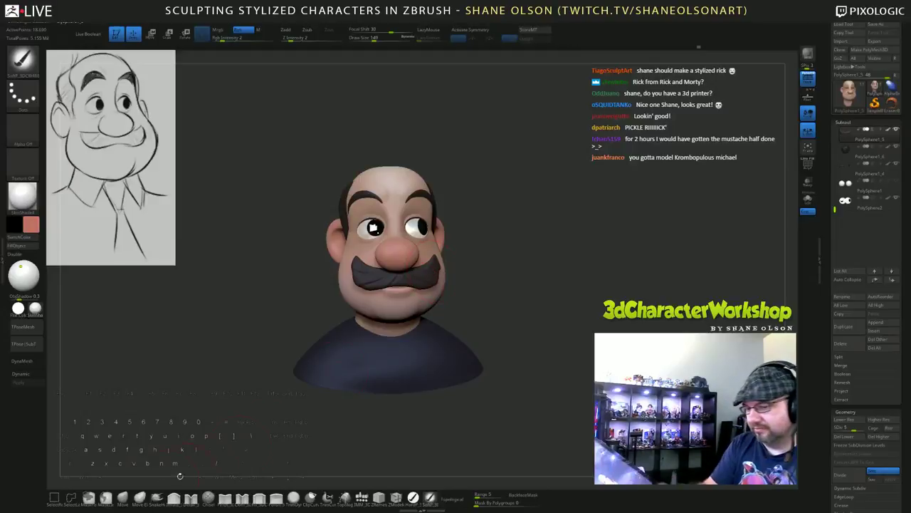
pyautogui.press('b')
pyautogui.press('m')
pyautogui.press('v')
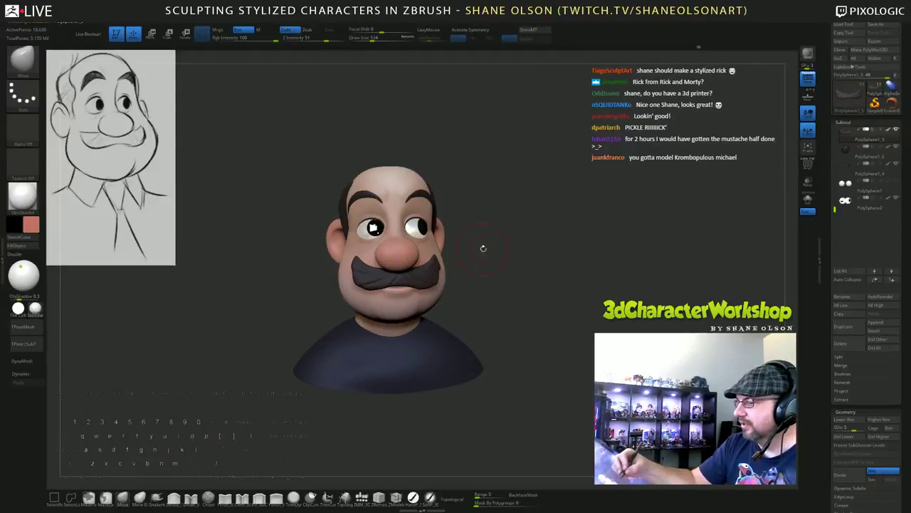
pyautogui.moveTo(483, 247)
pyautogui.mouseDown()
pyautogui.moveTo(484, 258)
pyautogui.moveTo(438, 262)
pyautogui.moveTo(426, 278)
pyautogui.mouseUp()
pyautogui.press('x')
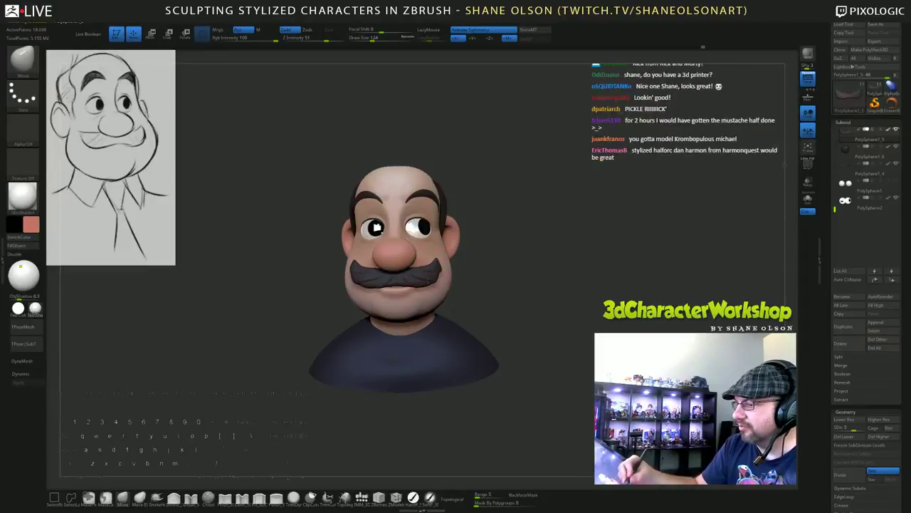
pyautogui.moveTo(514, 291); pyautogui.dragTo(524, 290)
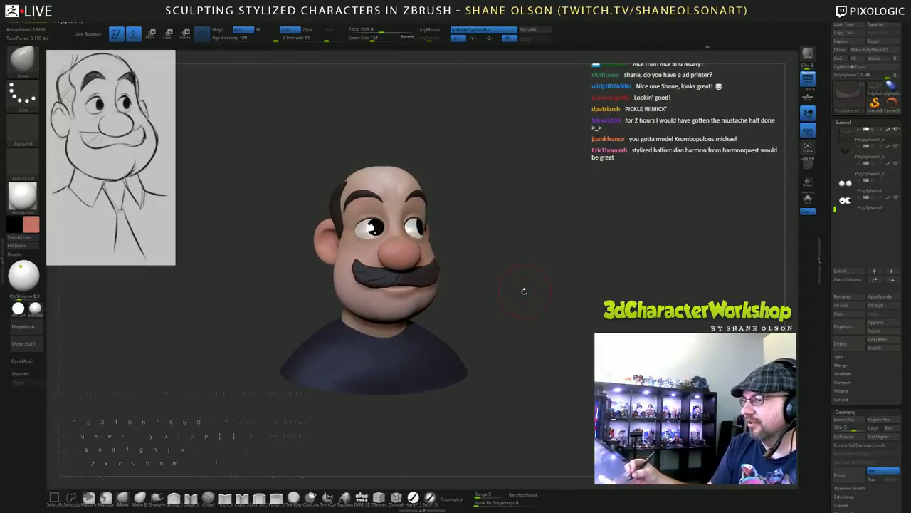
pyautogui.press('s')
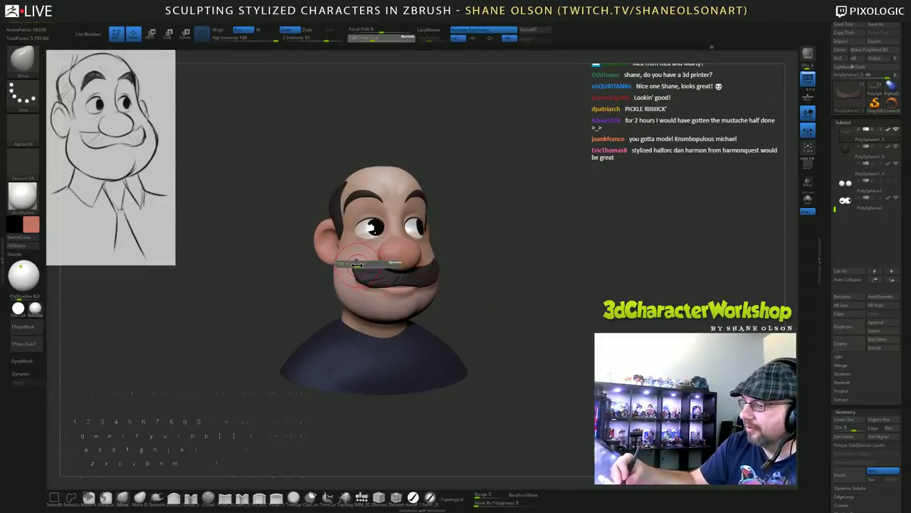
pyautogui.moveTo(362, 267); pyautogui.dragTo(357, 266)
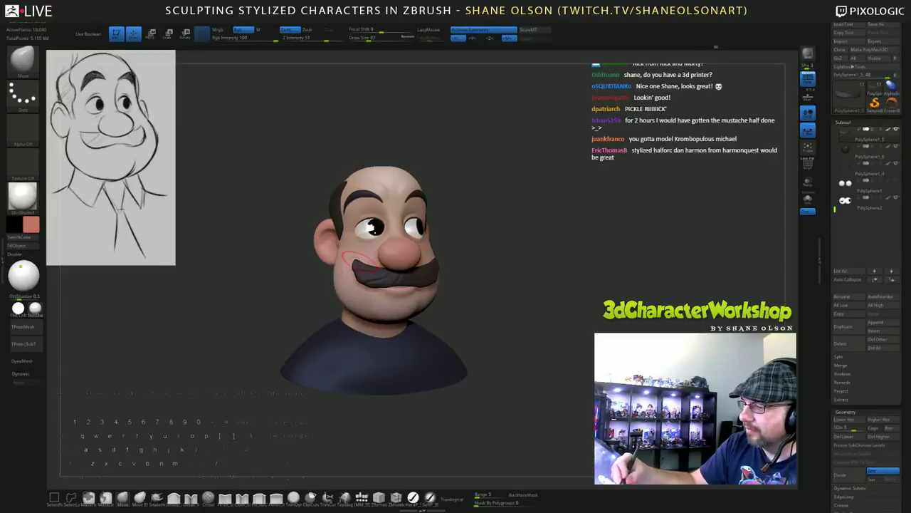
pyautogui.moveTo(541, 315); pyautogui.dragTo(519, 303)
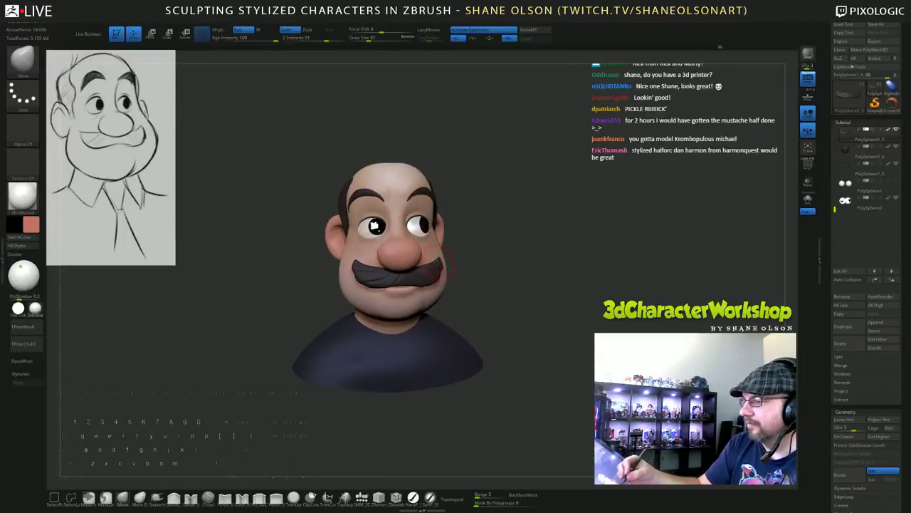
pyautogui.moveTo(555, 334); pyautogui.dragTo(560, 333)
pyautogui.keyDown('alt'); pyautogui.moveTo(569, 339); pyautogui.dragTo(571, 321); pyautogui.keyUp('alt')
pyautogui.moveTo(572, 319); pyautogui.dragTo(548, 300)
# Select the head and adjust the face beside the nose with a larger Move brush.
pyautogui.keyDown('alt'); pyautogui.click(430, 230); pyautogui.keyUp('alt')
pyautogui.press('s')
pyautogui.moveTo(489, 229); pyautogui.dragTo(492, 229)
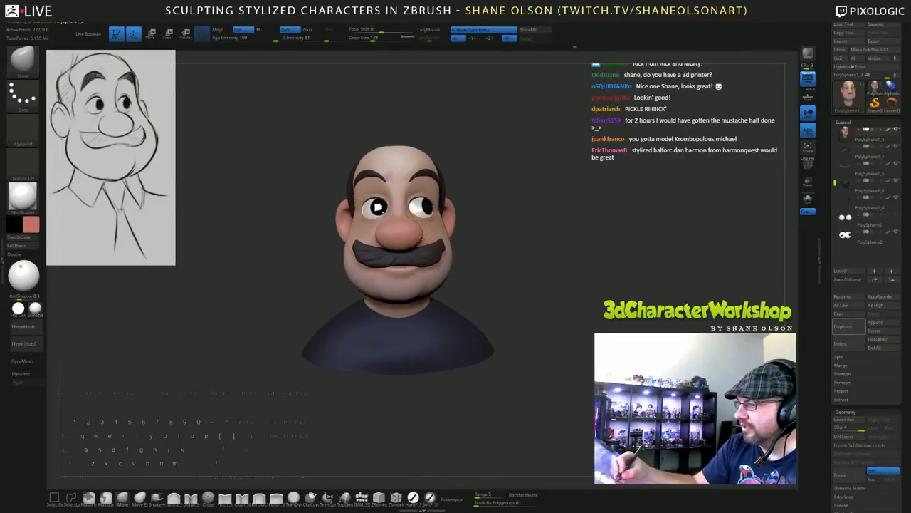
pyautogui.moveTo(417, 224); pyautogui.dragTo(415, 225)
pyautogui.moveTo(532, 283)
pyautogui.mouseDown()
pyautogui.moveTo(551, 289)
pyautogui.moveTo(554, 351)
pyautogui.moveTo(582, 367)
pyautogui.mouseUp()
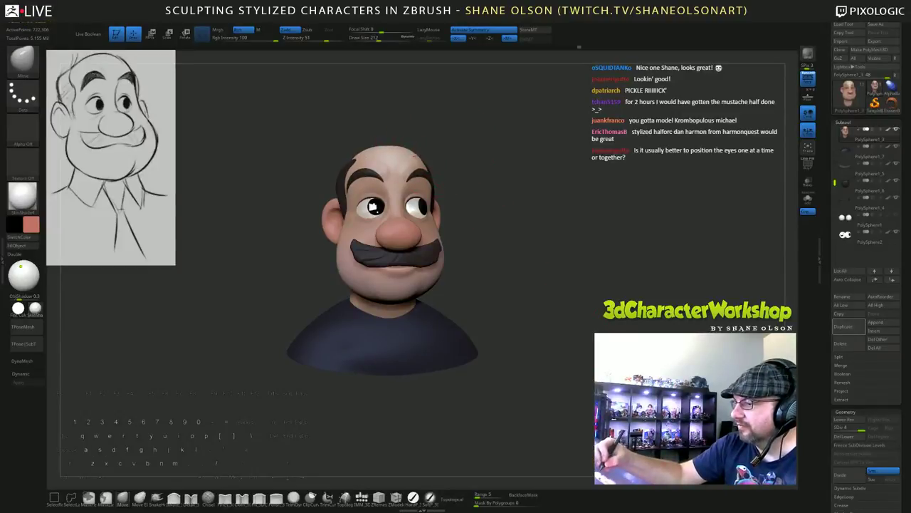
pyautogui.moveTo(583, 326)
pyautogui.mouseDown()
pyautogui.moveTo(597, 330)
pyautogui.moveTo(578, 331)
pyautogui.moveTo(591, 356)
pyautogui.mouseUp()
pyautogui.keyDown('alt'); pyautogui.moveTo(591, 356); pyautogui.dragTo(610, 353); pyautogui.keyUp('alt')
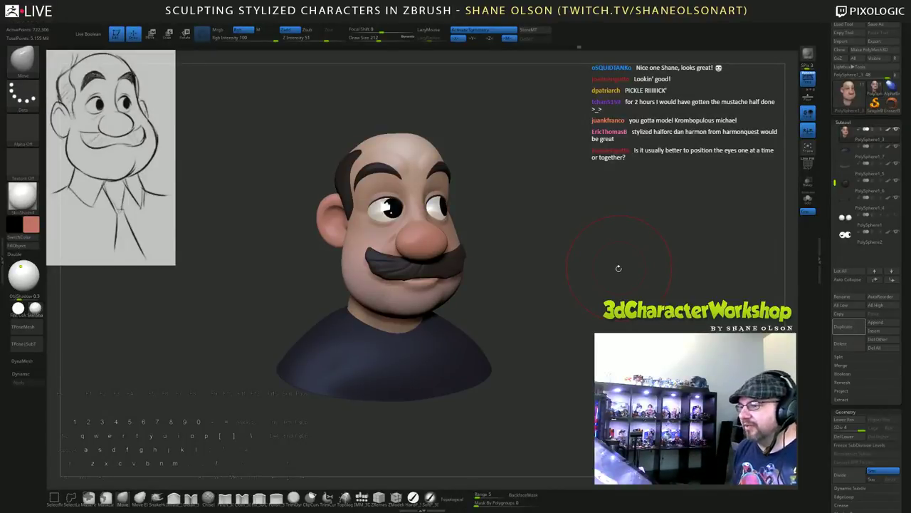
# Try to raise the crown of the head with the Move brush at draw size 154.
pyautogui.moveTo(618, 268)
pyautogui.mouseDown()
pyautogui.moveTo(592, 180)
pyautogui.moveTo(600, 179)
pyautogui.mouseUp()
pyautogui.press('s')
pyautogui.moveTo(534, 151); pyautogui.dragTo(530, 151)
pyautogui.moveTo(530, 151)
pyautogui.keyDown('alt'); pyautogui.mouseDown()
pyautogui.moveTo(547, 173)
pyautogui.moveTo(527, 158)
pyautogui.mouseUp(); pyautogui.keyUp('alt')
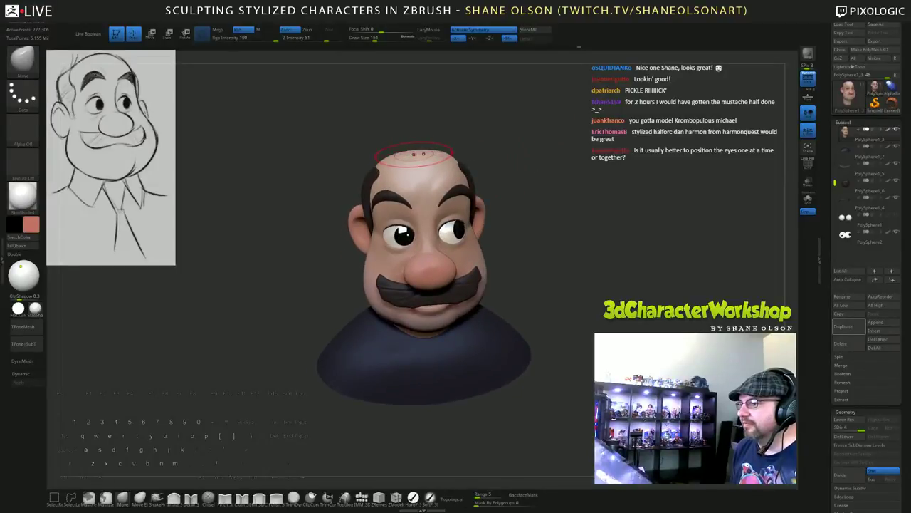
pyautogui.moveTo(413, 154); pyautogui.dragTo(415, 148)
pyautogui.moveTo(499, 139)
pyautogui.mouseDown()
pyautogui.moveTo(423, 155)
pyautogui.moveTo(523, 140)
pyautogui.mouseUp()
pyautogui.hotkey('ctrl', 'z')
pyautogui.moveTo(571, 188); pyautogui.dragTo(578, 192)
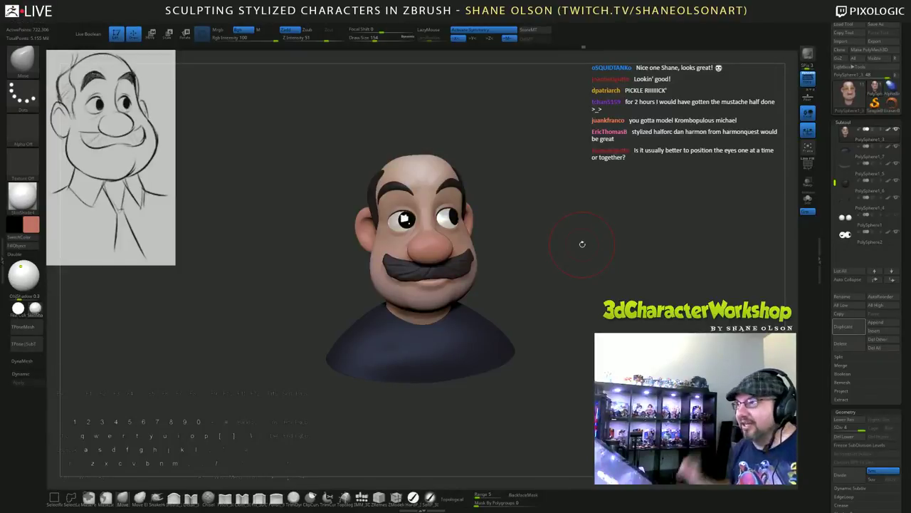
# Examine the finished bust from front and three-quarter angles, checking the face, moustache, eyes and overall head shape.
pyautogui.moveTo(588, 246)
pyautogui.mouseDown()
pyautogui.moveTo(602, 264)
pyautogui.moveTo(611, 230)
pyautogui.moveTo(613, 253)
pyautogui.moveTo(630, 260)
pyautogui.mouseUp()
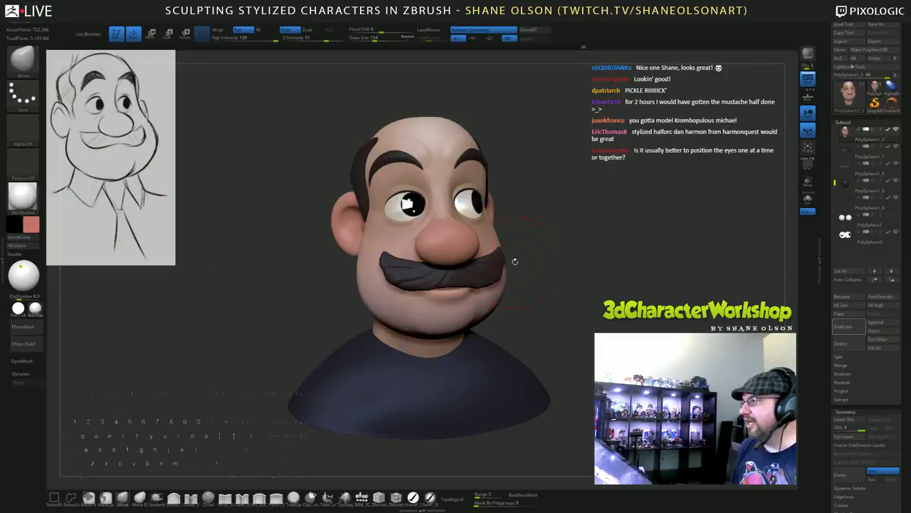
pyautogui.moveTo(612, 237); pyautogui.dragTo(610, 249)
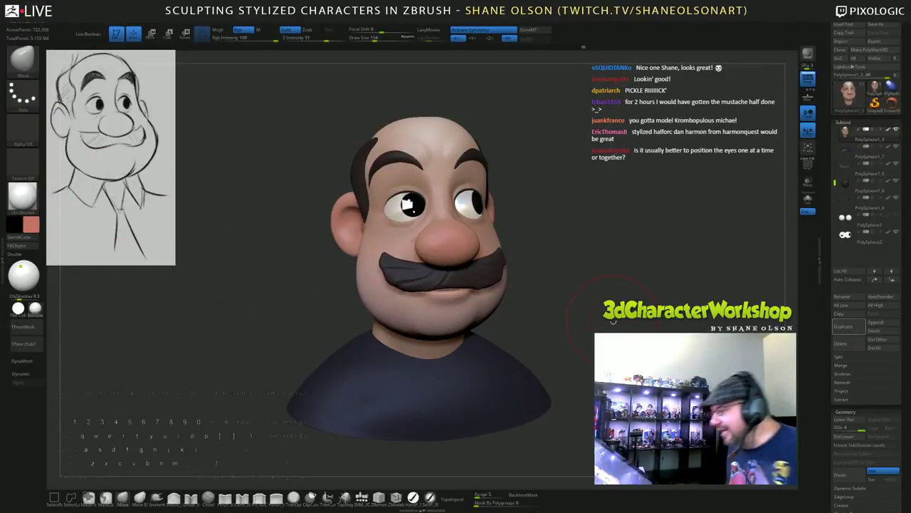
pyautogui.press('s')
pyautogui.click(628, 257)
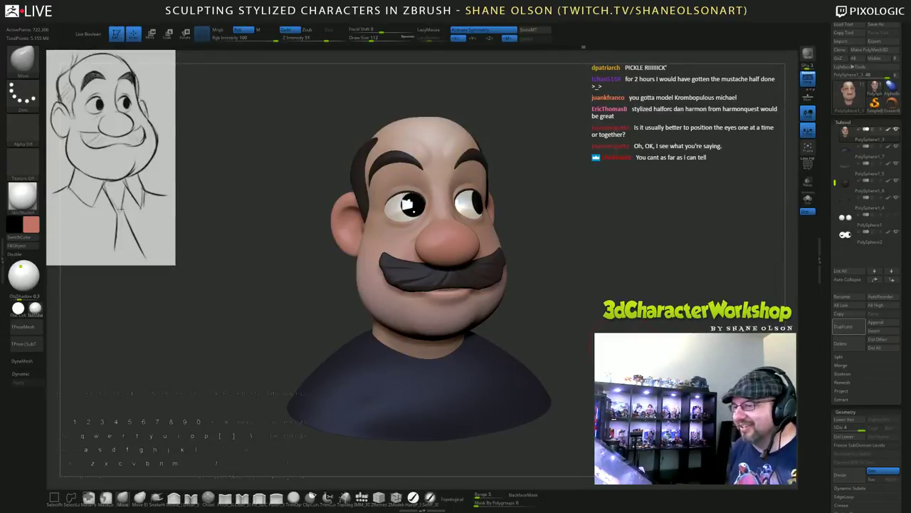
pyautogui.moveTo(616, 346); pyautogui.dragTo(629, 347)
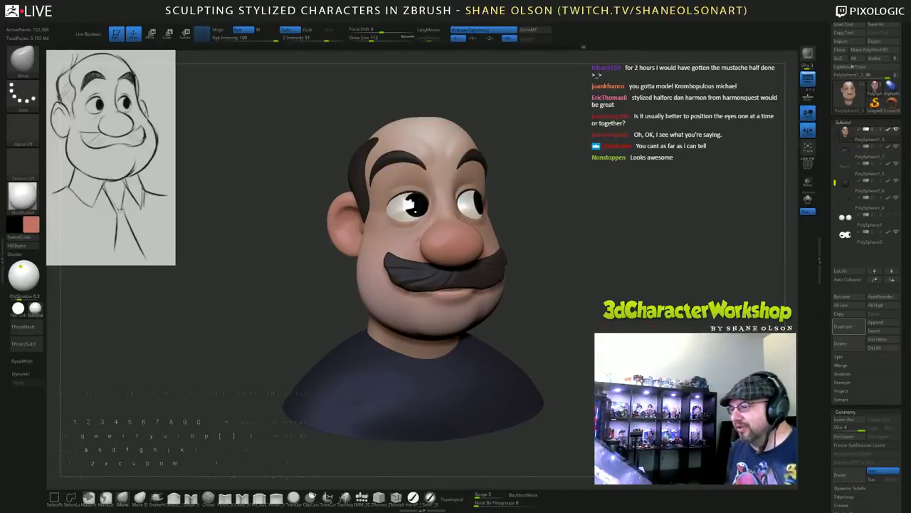
pyautogui.moveTo(410, 205)
pyautogui.mouseDown(button='right')
pyautogui.moveTo(438, 205)
pyautogui.moveTo(407, 205)
pyautogui.moveTo(395, 193)
pyautogui.mouseUp(button='right')
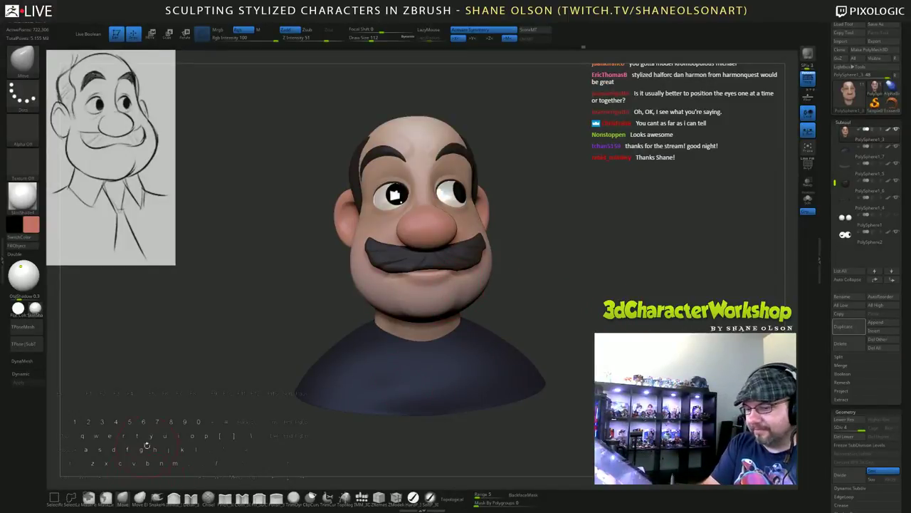
pyautogui.press('s')
pyautogui.moveTo(515, 272)
pyautogui.mouseDown()
pyautogui.moveTo(553, 258)
pyautogui.moveTo(467, 291)
pyautogui.moveTo(564, 336)
pyautogui.moveTo(648, 342)
pyautogui.mouseUp()
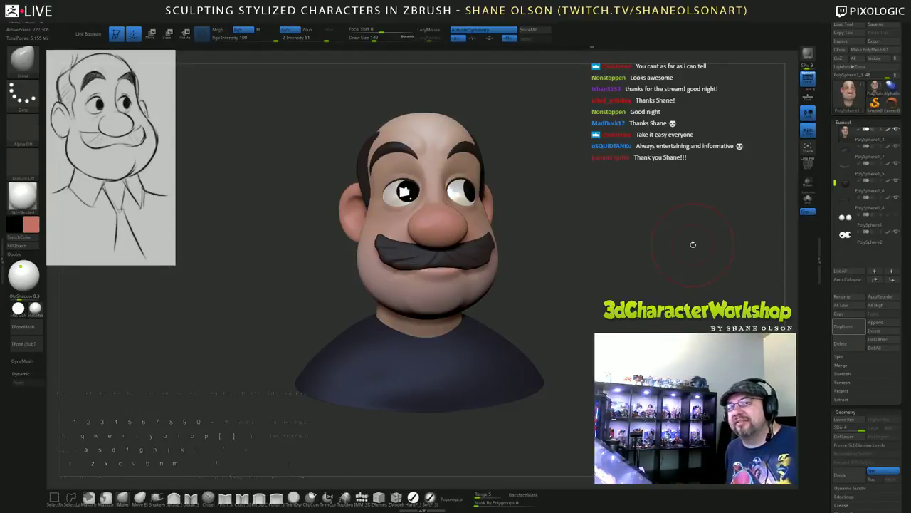
pyautogui.moveTo(641, 206); pyautogui.dragTo(606, 189)
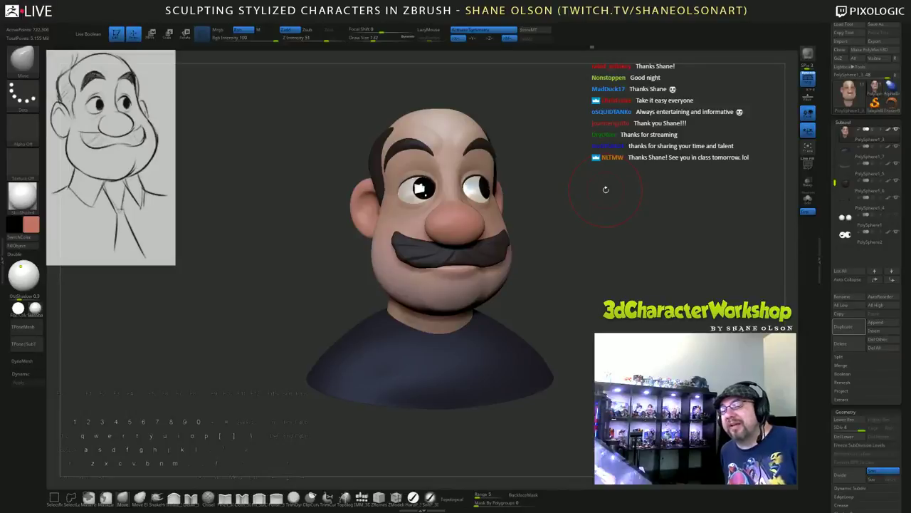